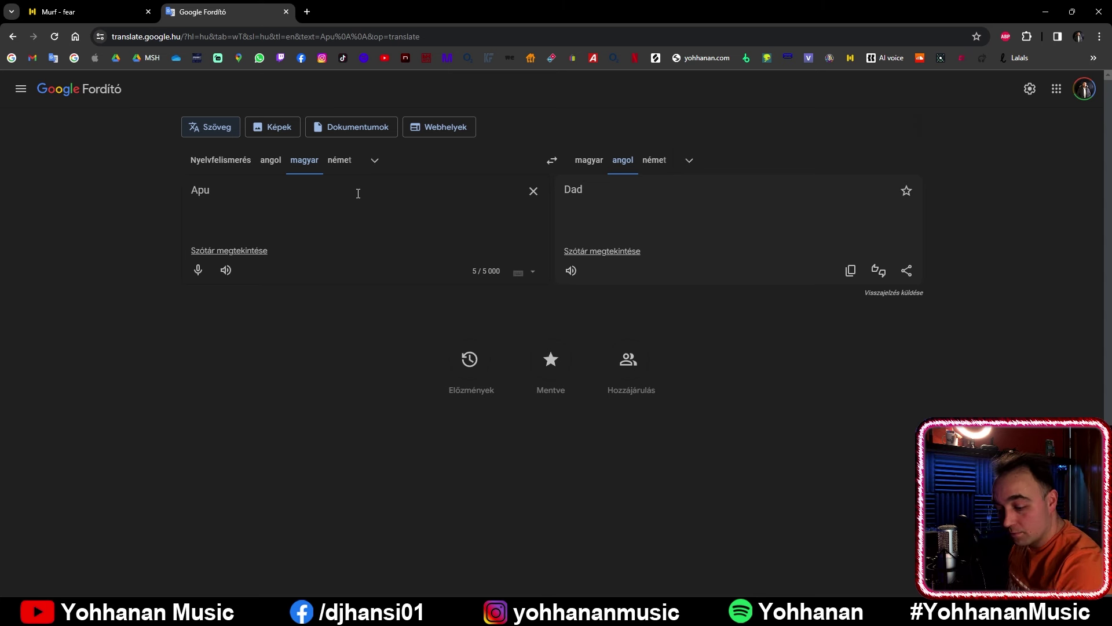
Below "Apu", add "Ha majd felnövök, hogyan tudnám azt elérni, hogy mégjobban szeressenek az emberek?" and copy the English translation
type("H")
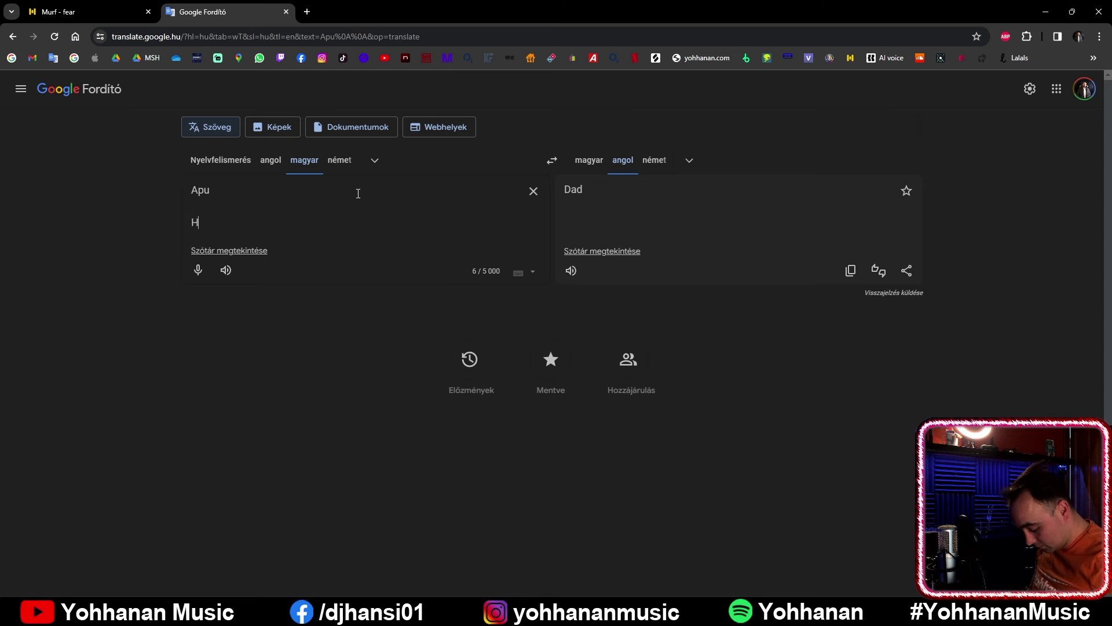
type("a majd felnövök,")
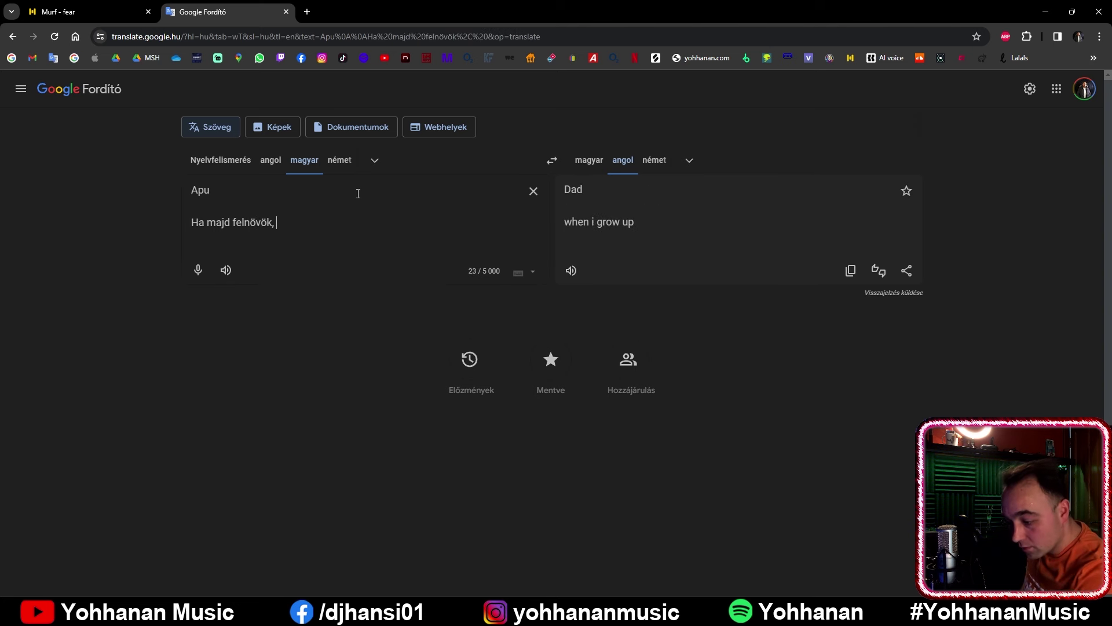
type(" hogyan tudnám azt elérni, hogy mégjobban szeressenek az emberek?ű")
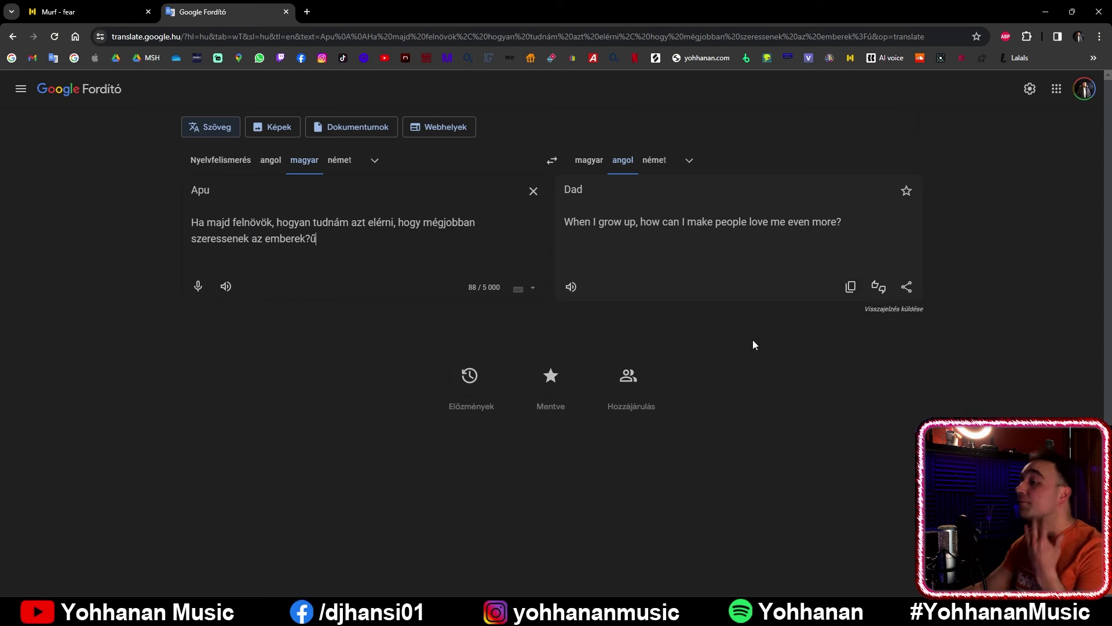
left_click(850, 289)
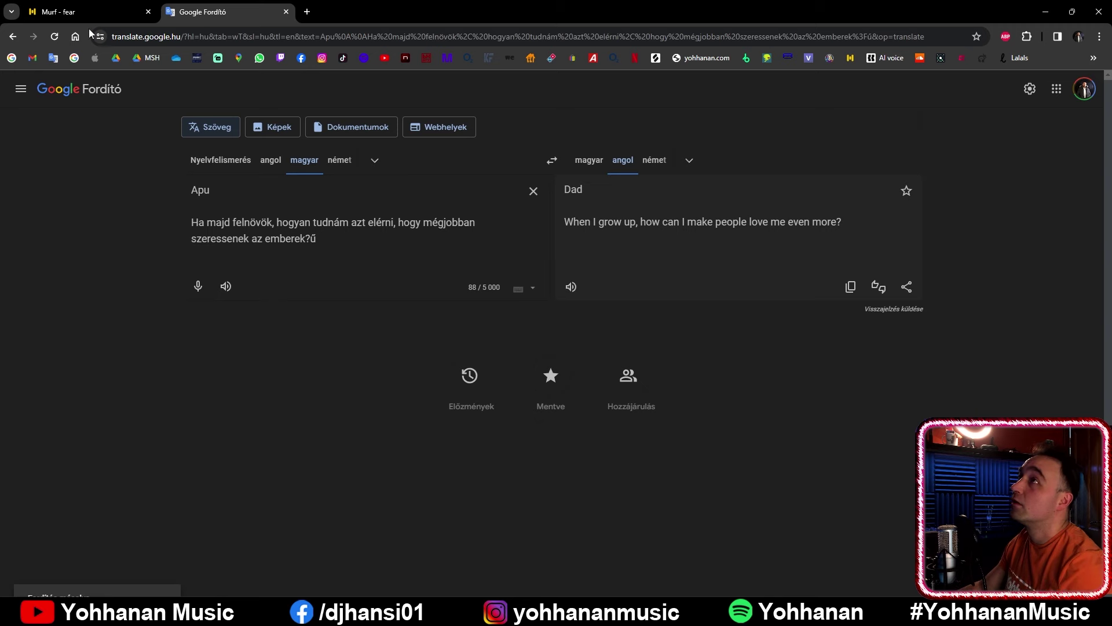
Switch to the Murf project and paste the translation "Dad When I grow up, how can I make people love me even more?" into the empty block
left_click(67, 12)
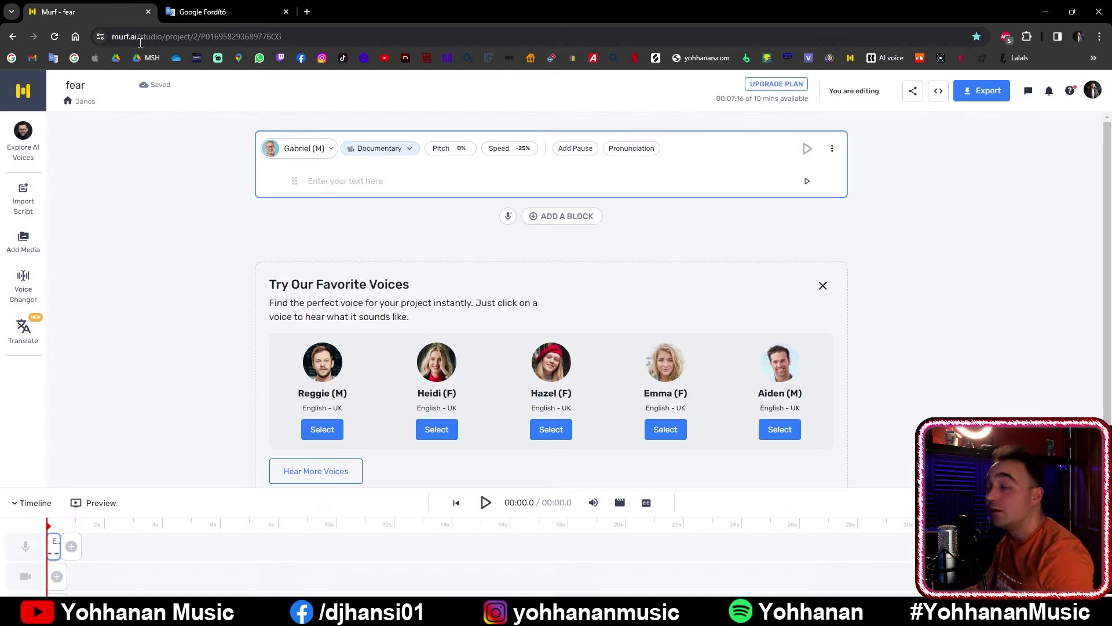
left_click(363, 180)
type("Dad When I grow up, how can I make people love me even more?")
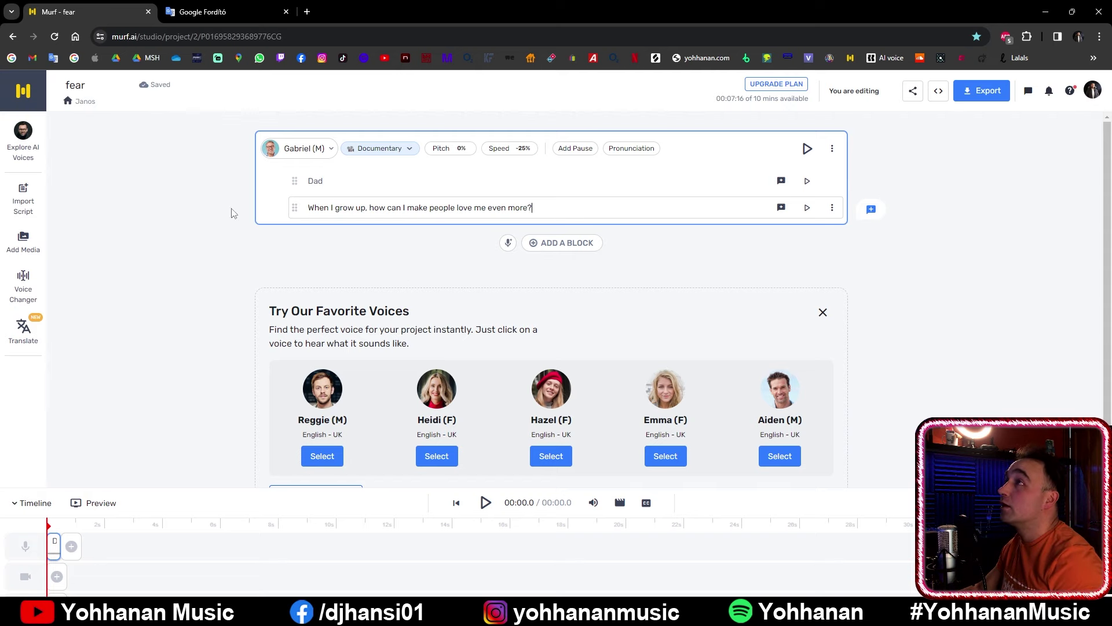
left_click(306, 149)
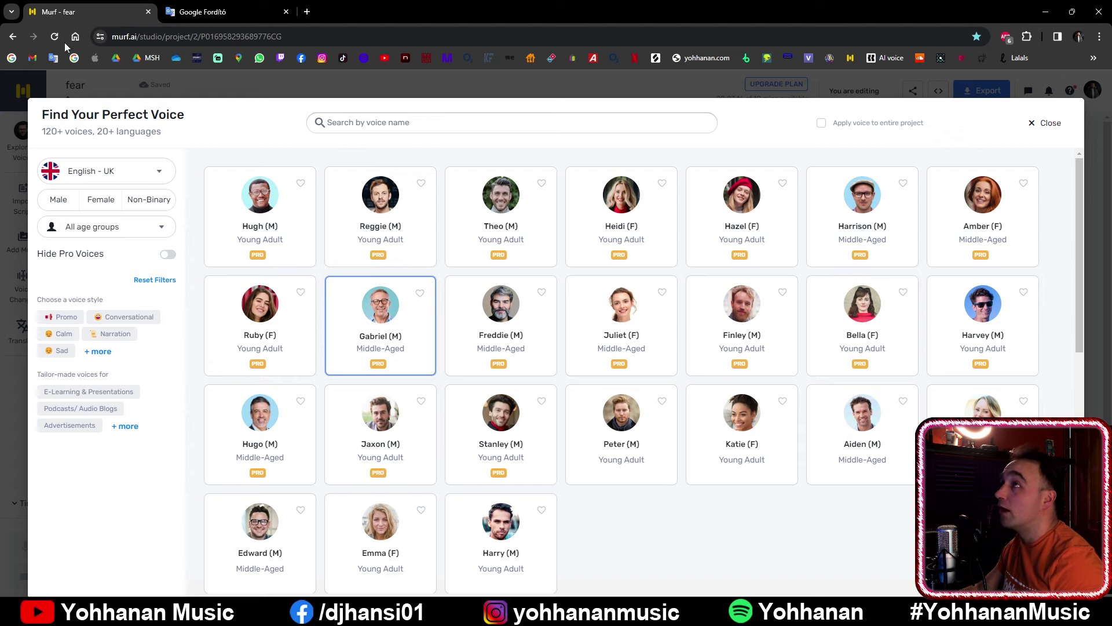
left_click(175, 80)
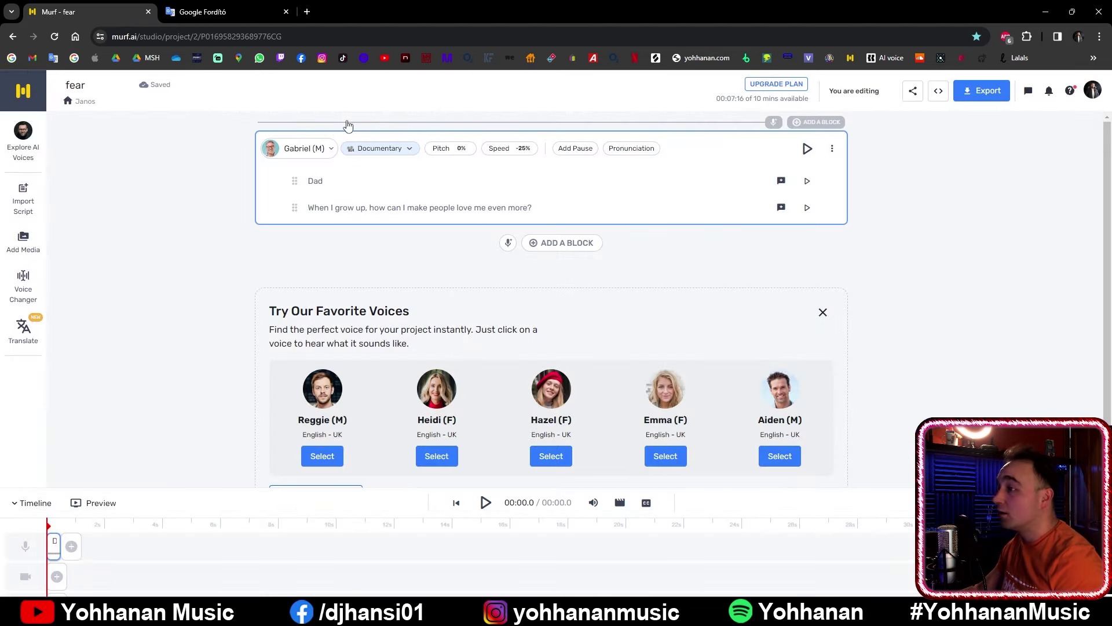
mouse_move(742, 104)
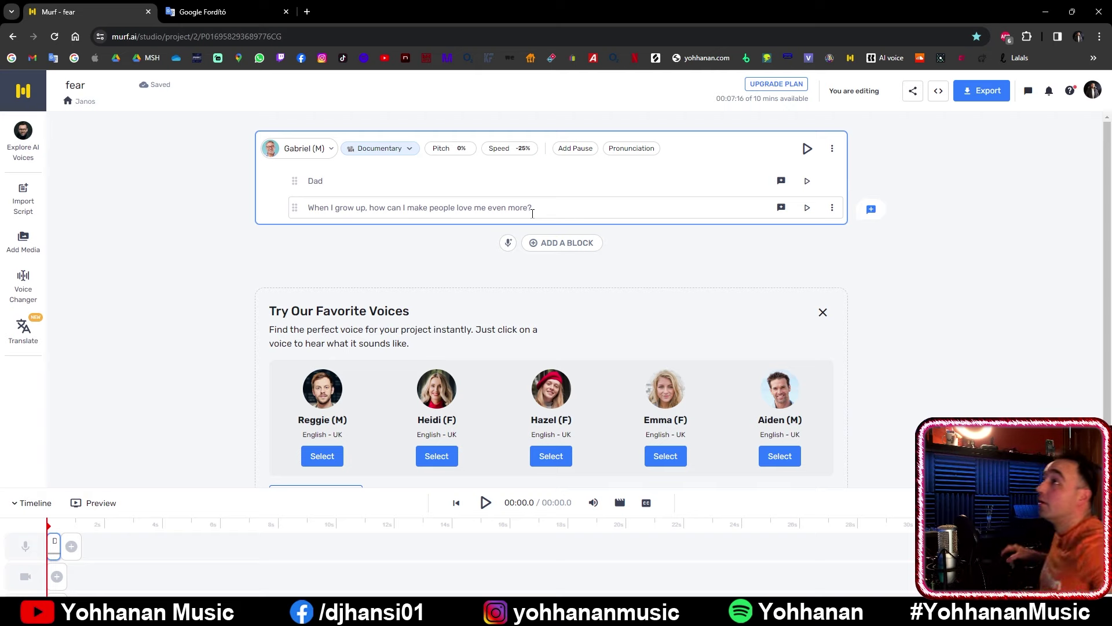
Filter the voices to the Kid age group, preview Grace and Hannah, and assign the Grace (F) voice to the block
left_click(303, 151)
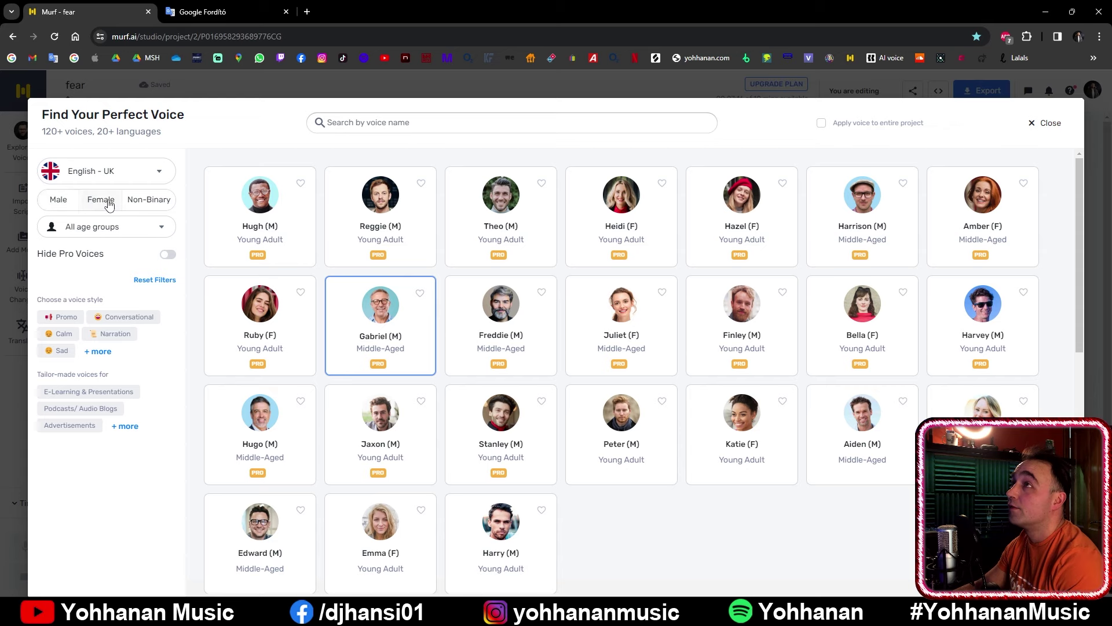
left_click(107, 228)
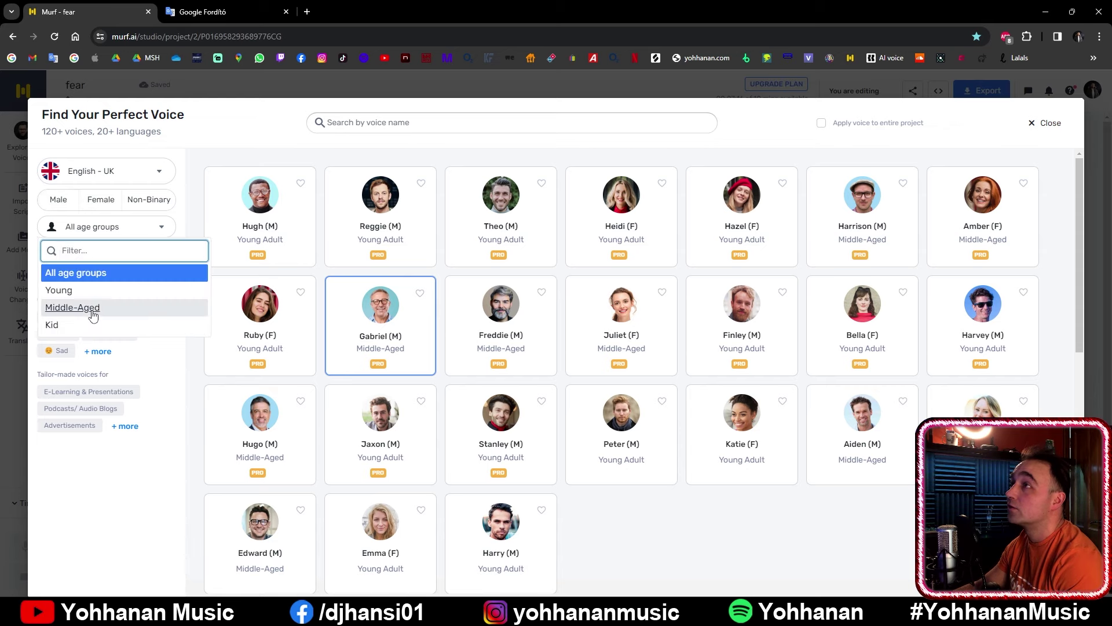
left_click(78, 329)
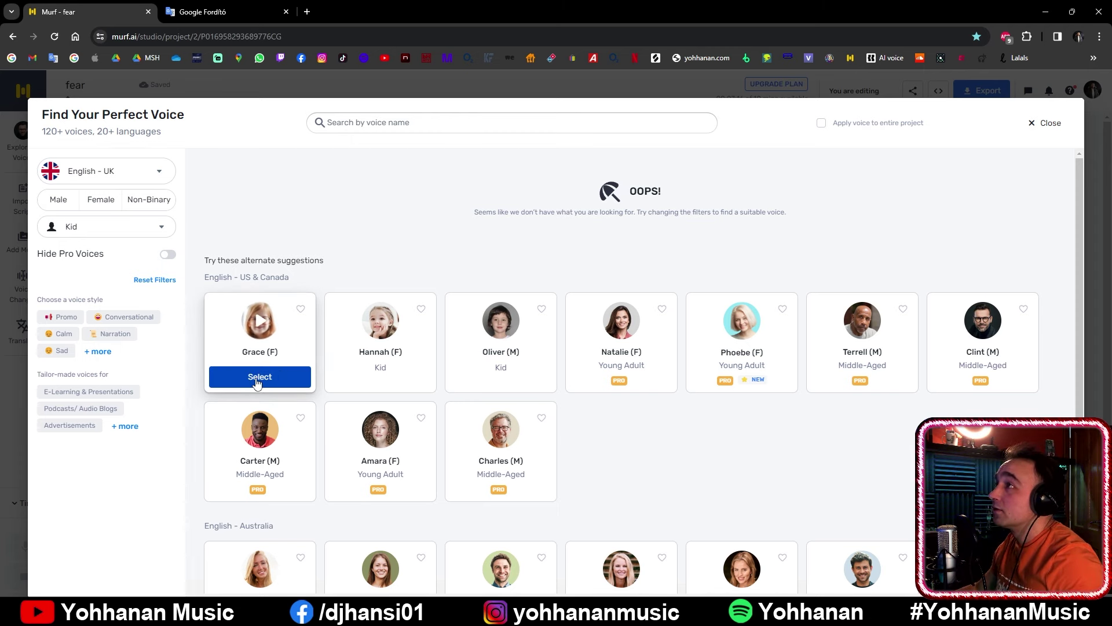
left_click(260, 322)
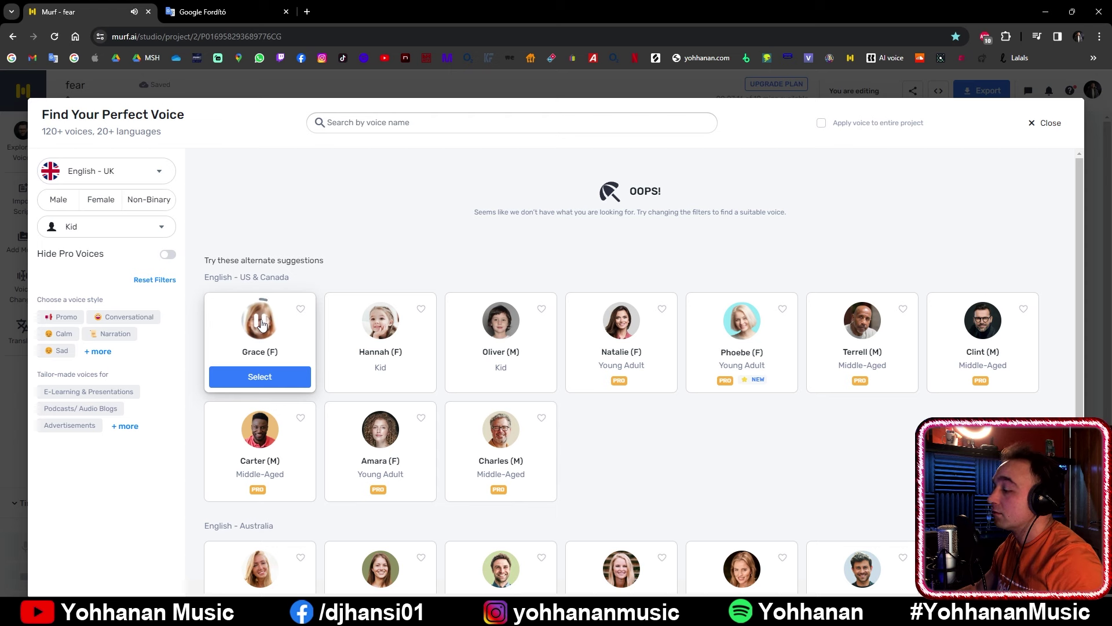
left_click(381, 326)
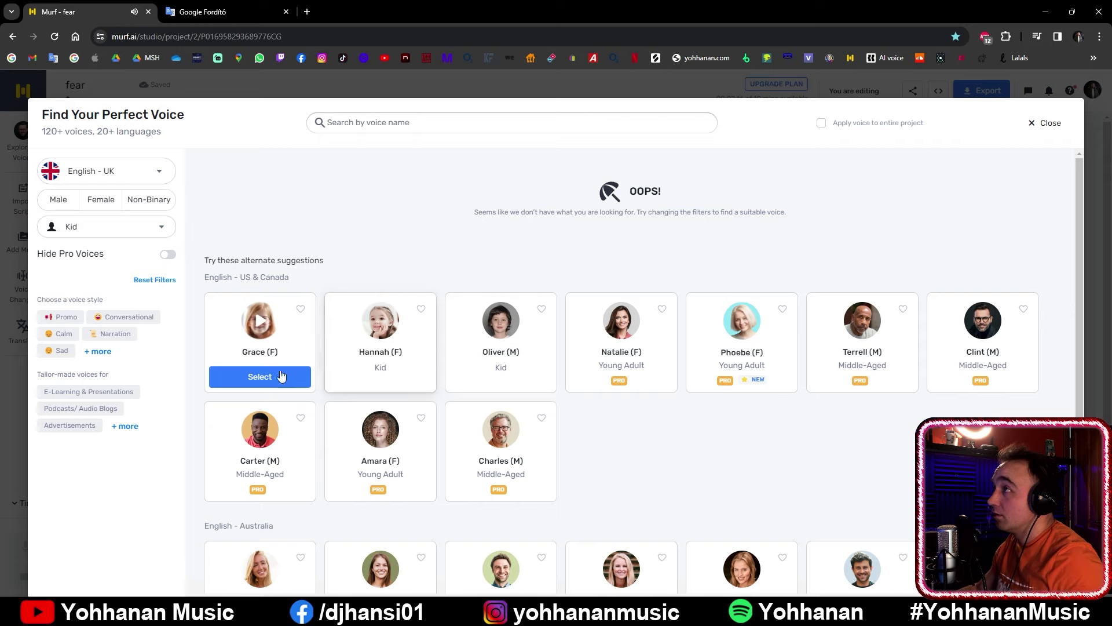
left_click(260, 377)
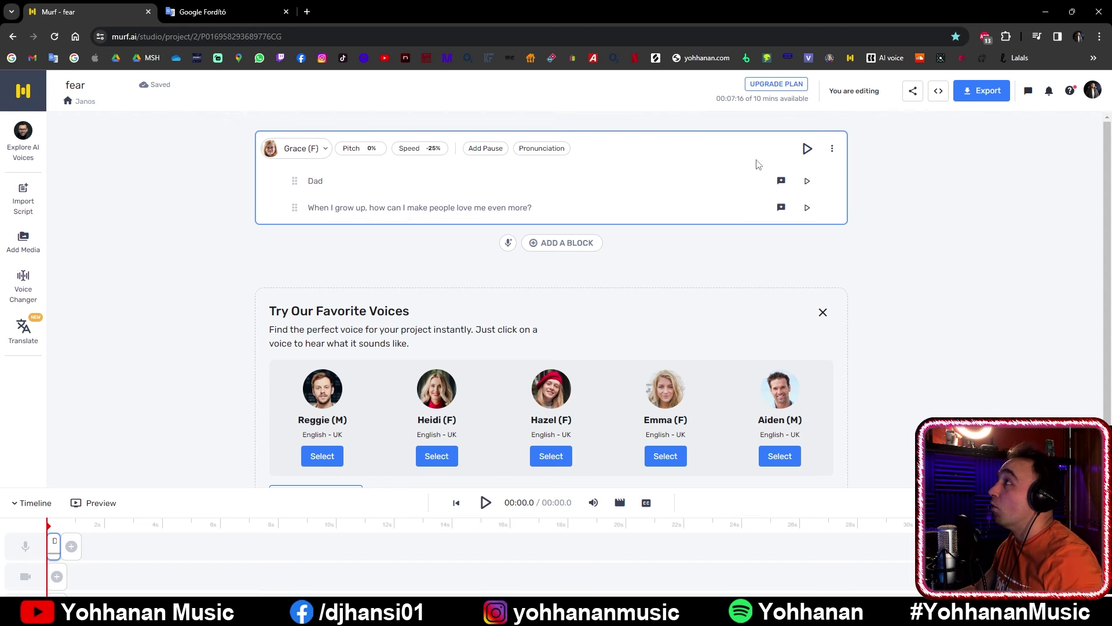
Generate the speech for the "Dad" block with the Grace voice and play it
left_click(807, 150)
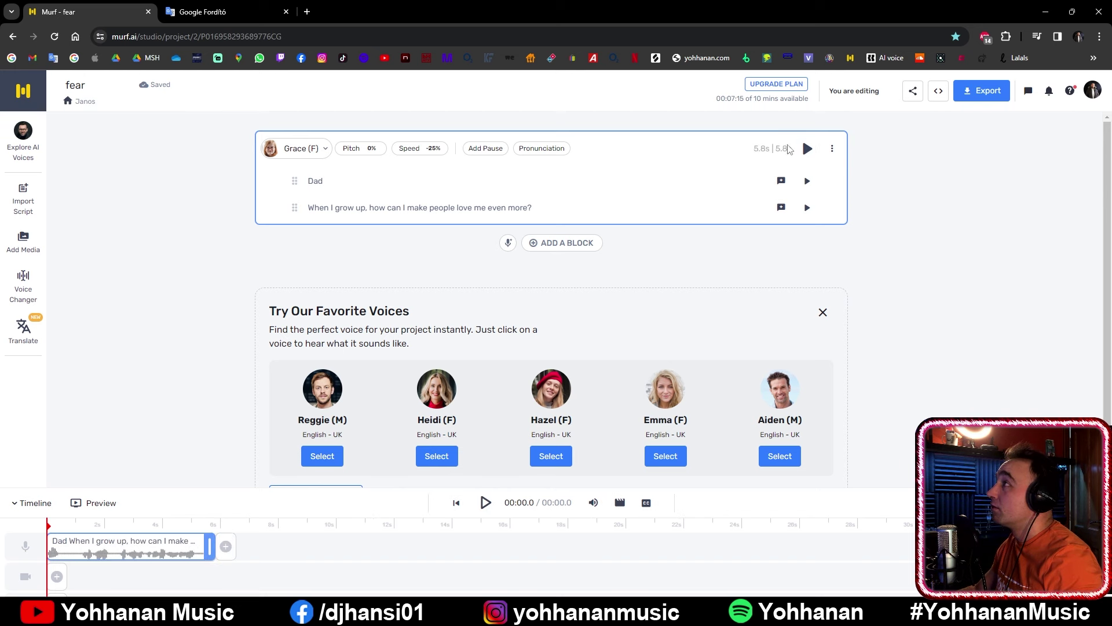
mouse_move(735, 102)
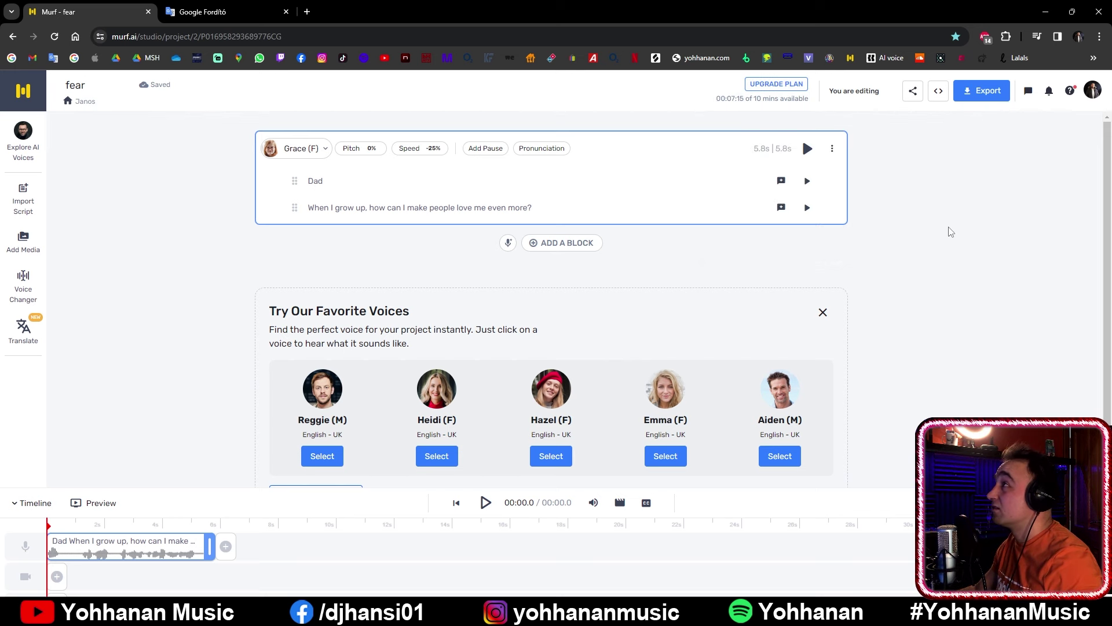
left_click(805, 150)
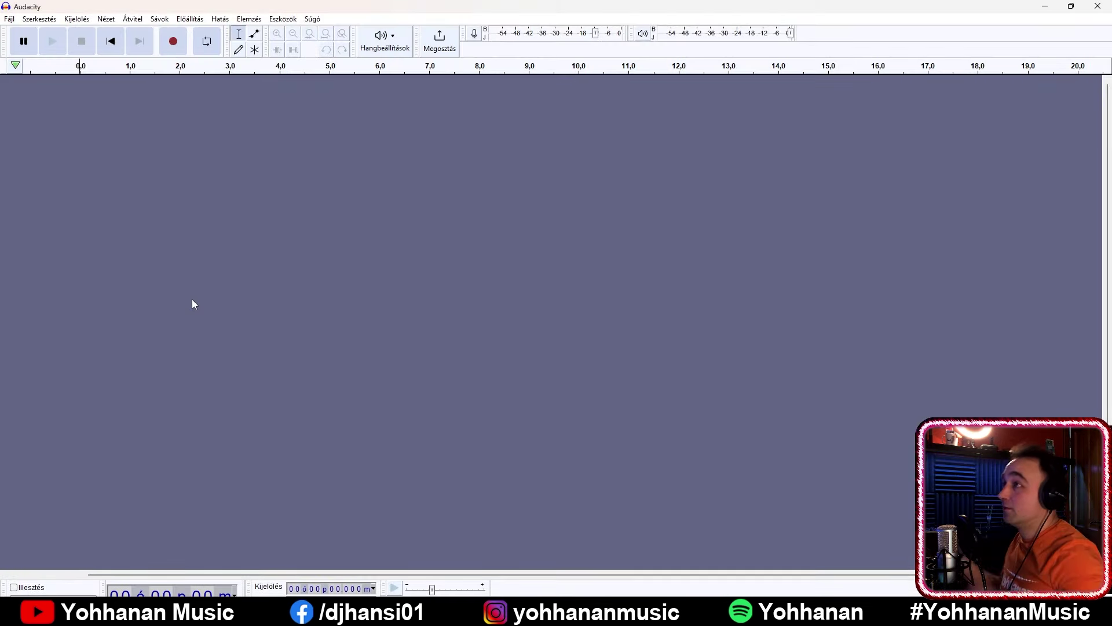
In Audacity, record the spoken line onto a new audio track and stop the recording once the line has ended
left_click(174, 41)
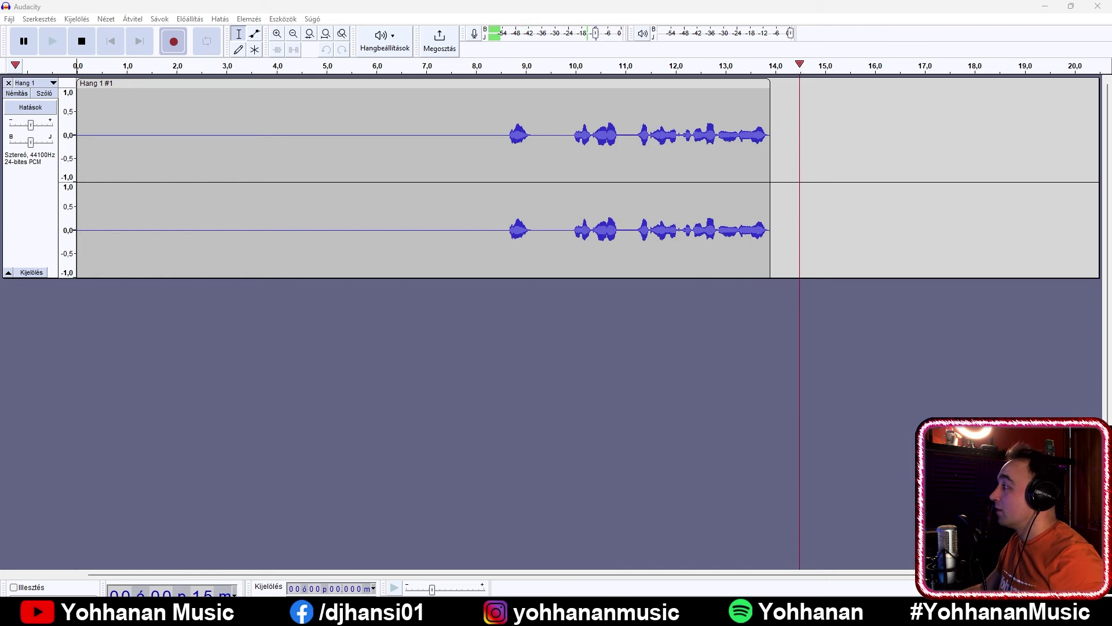
left_click(84, 42)
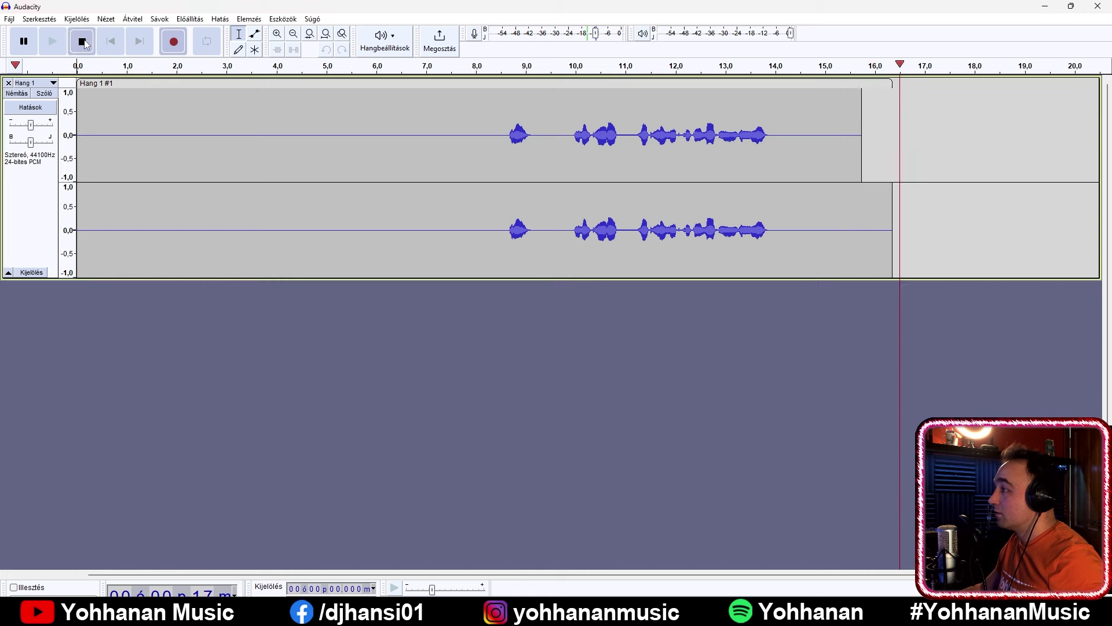
Play back the recorded track from just before the first word, and again from about 10.3 seconds
left_click(500, 170)
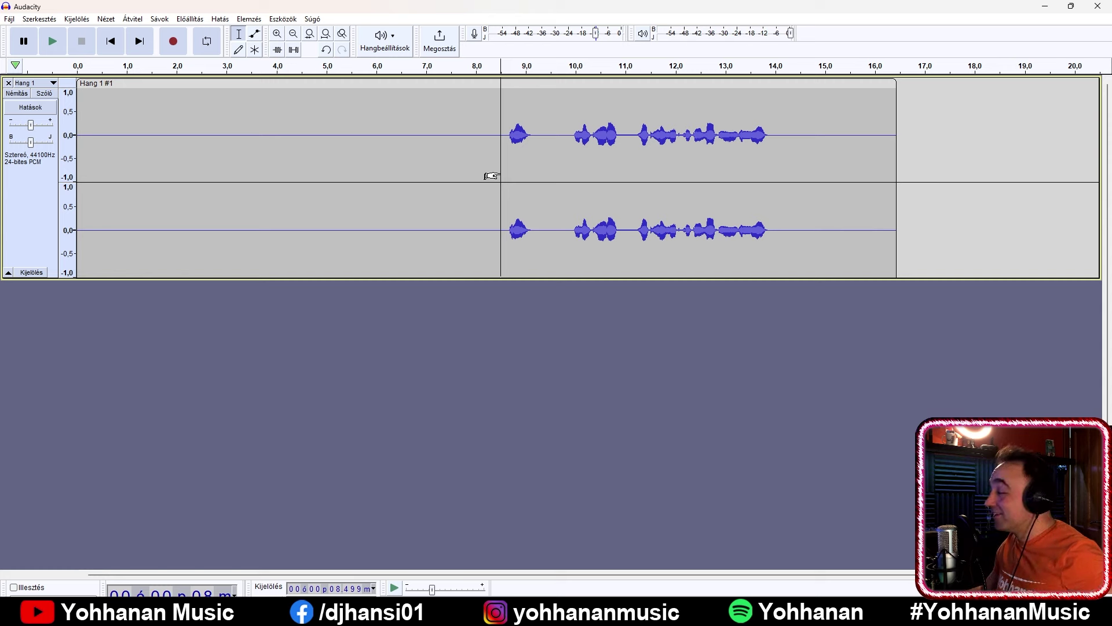
key("space")
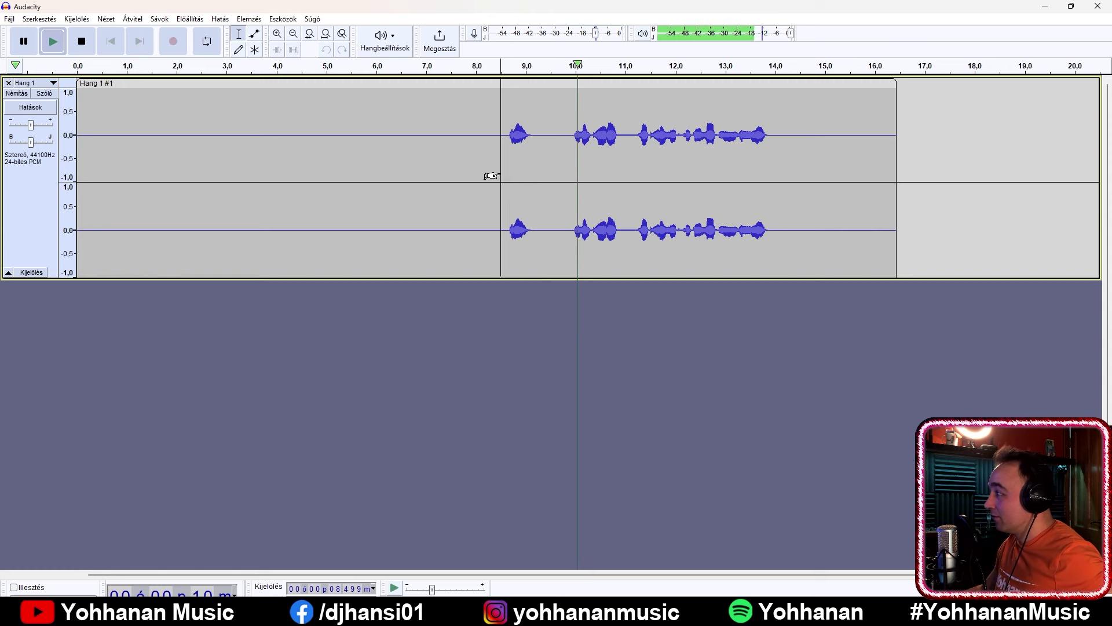
key("space")
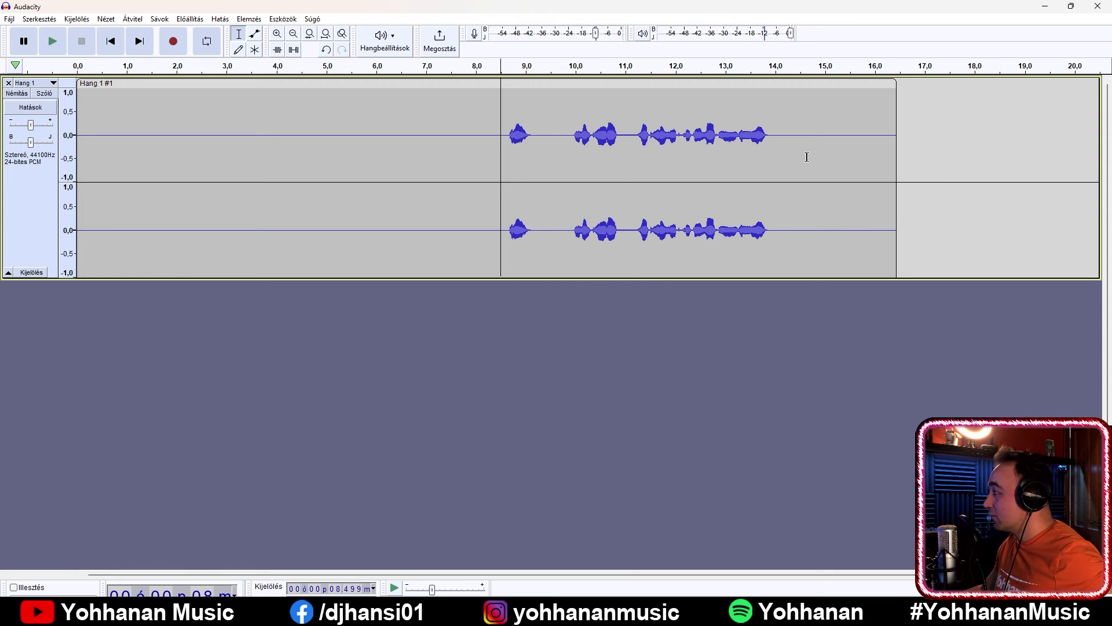
left_click(589, 178)
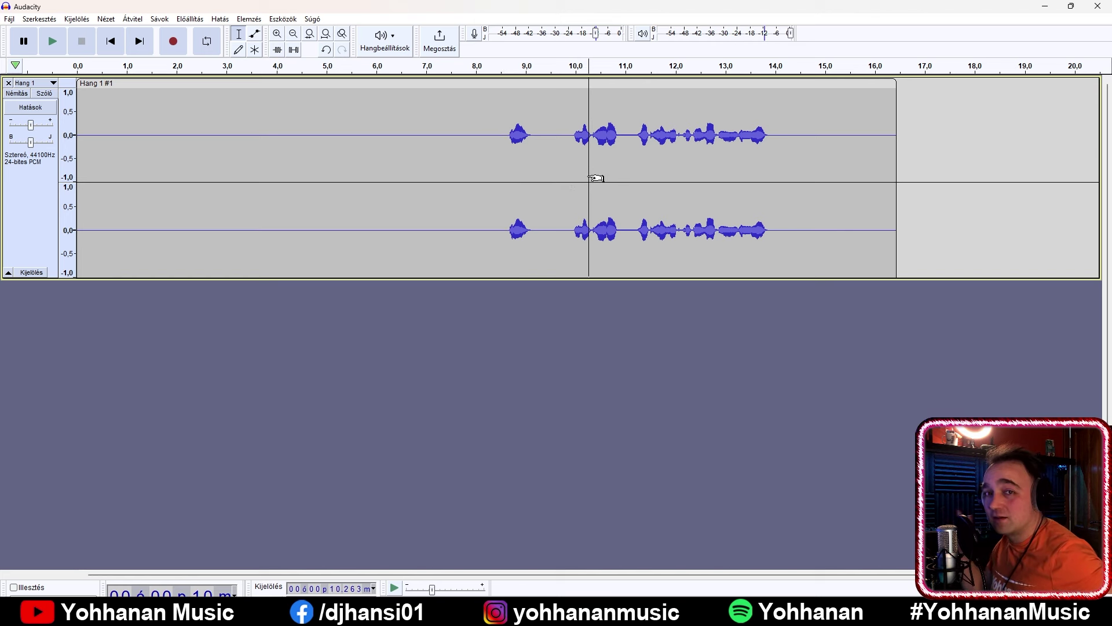
key("space")
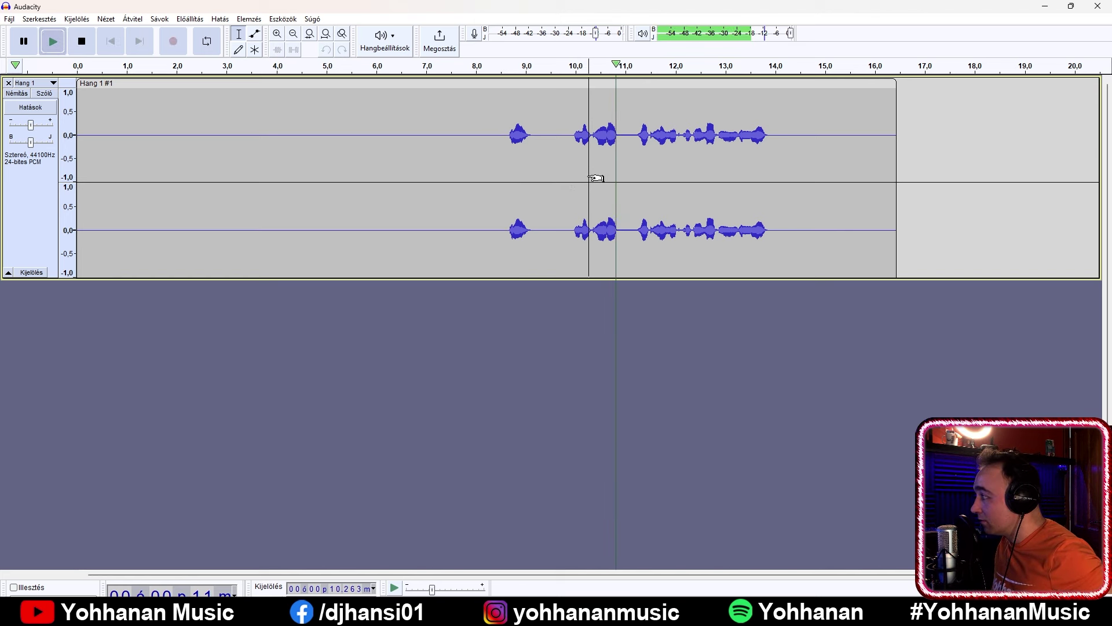
key("space")
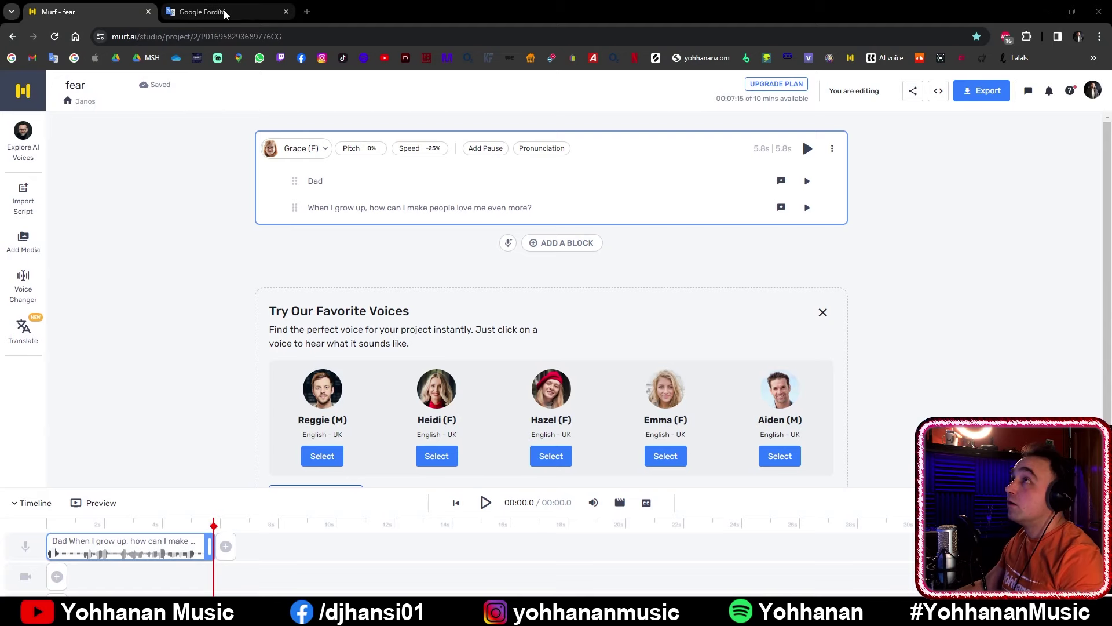
Switch to Google Translate, replace the source text with "És mi az a kérdés?" and copy its English translation
left_click(203, 12)
left_click(533, 191)
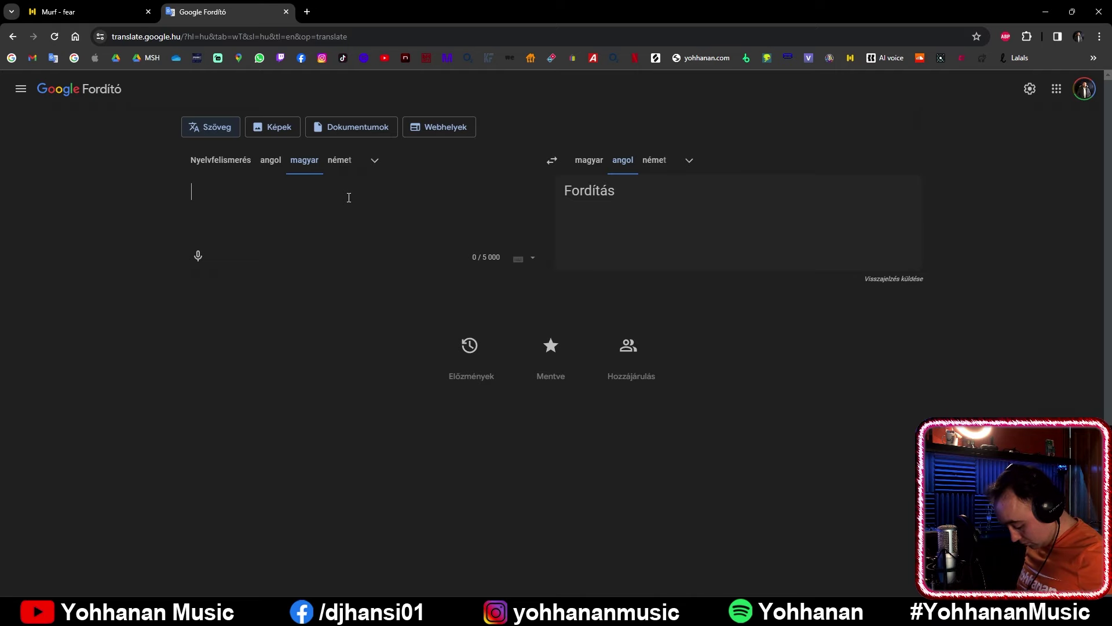
key("alt+Tab")
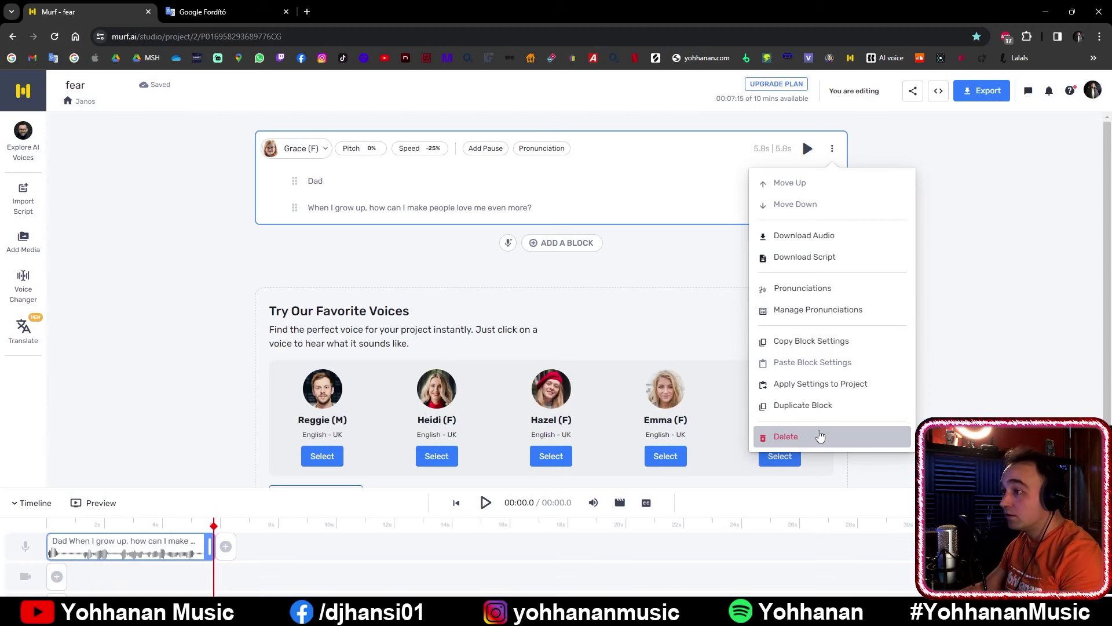
left_click(221, 16)
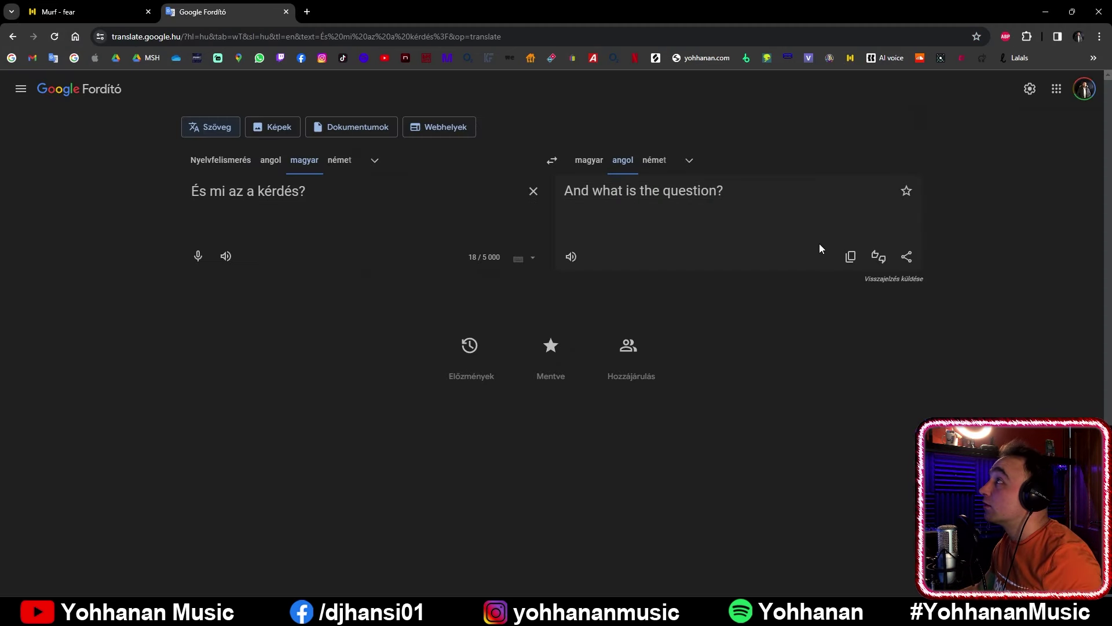
left_click(850, 257)
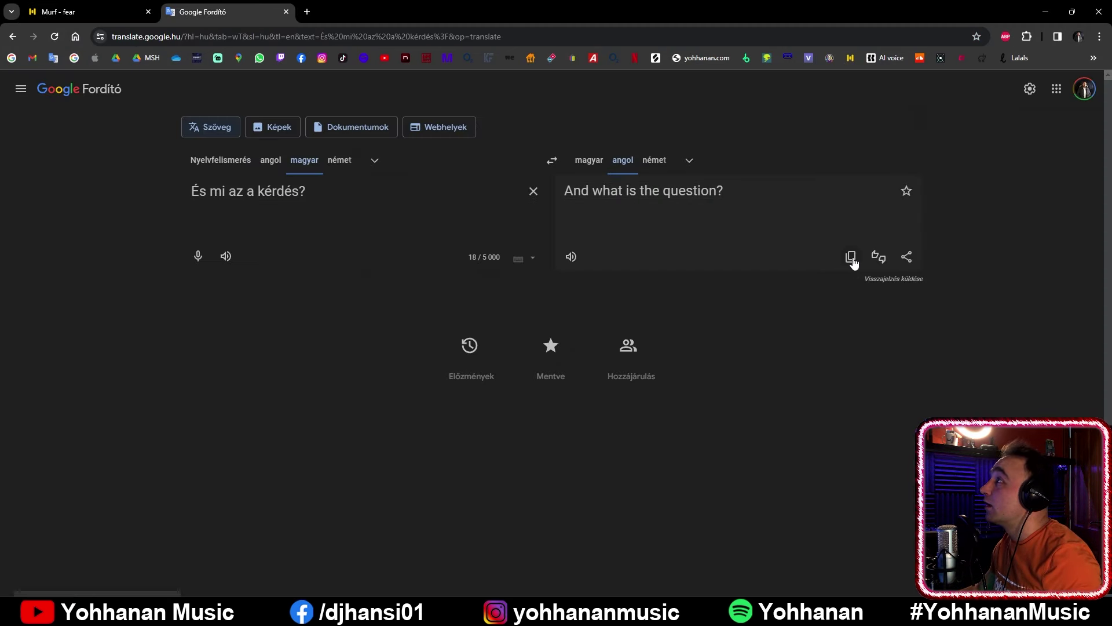
Return to the Murf project and delete the block containing the "Dad" lines
left_click(91, 16)
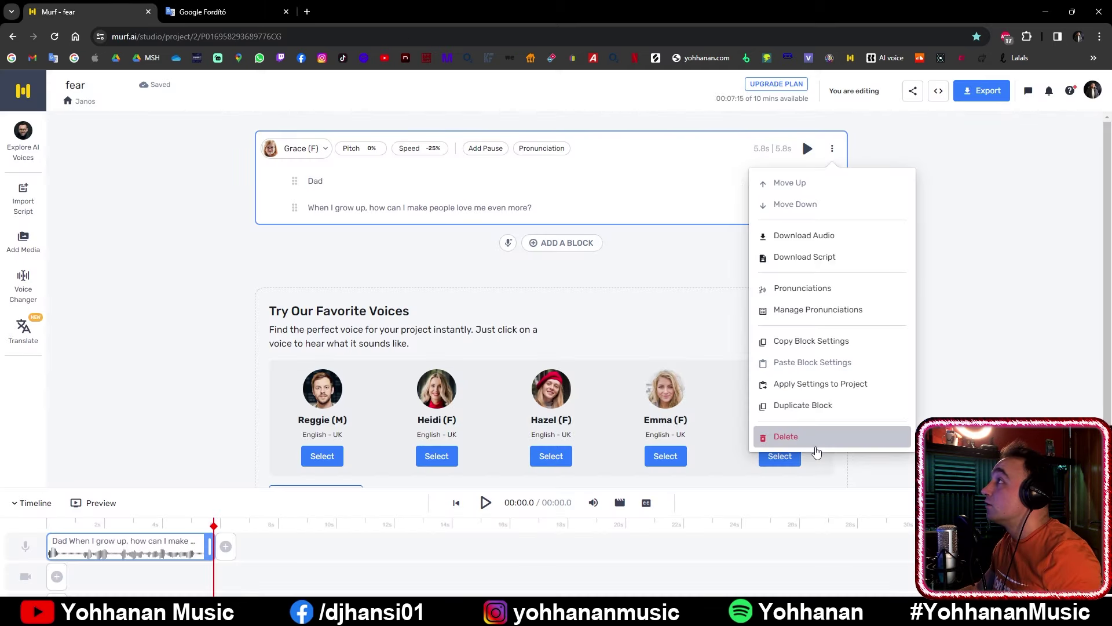
left_click(832, 149)
left_click(833, 149)
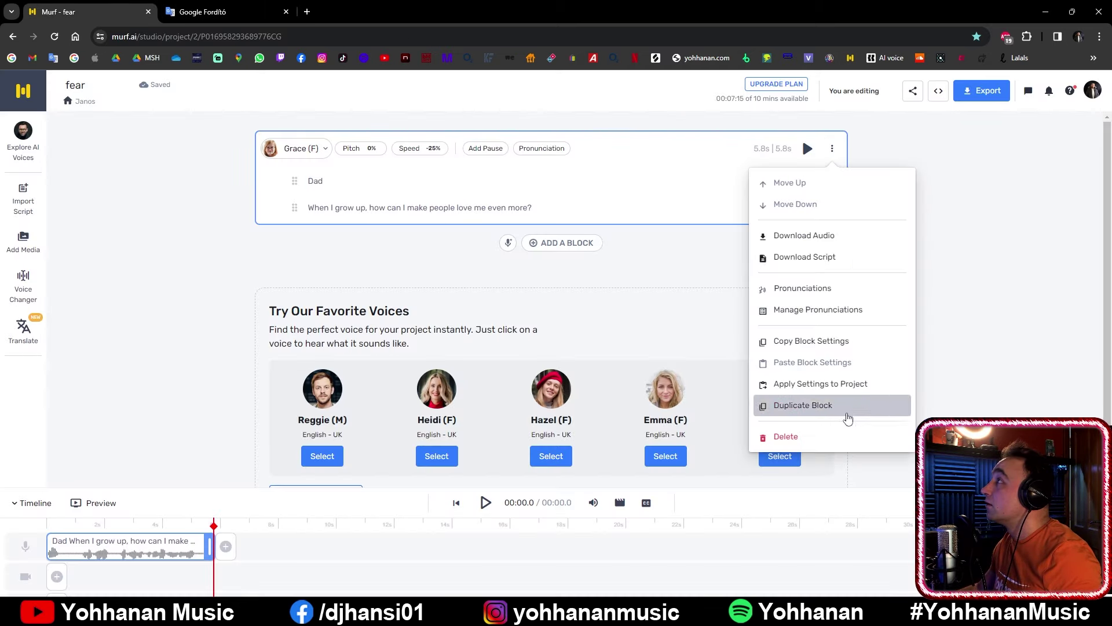
left_click(832, 440)
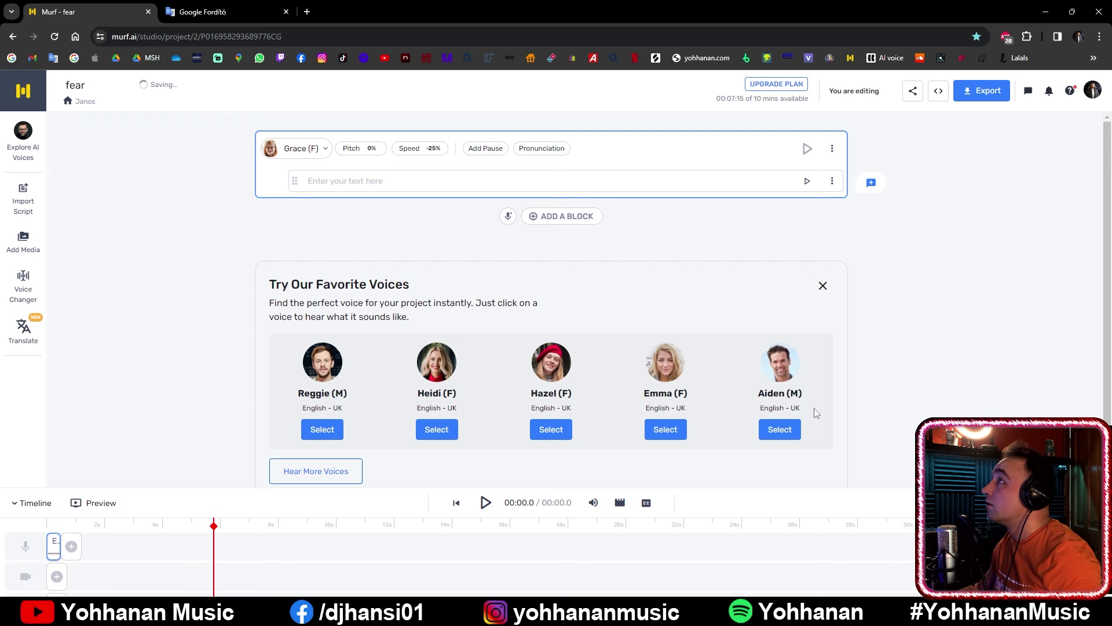
Paste "And what is the question?" into the empty Grace block and generate its speech
left_click(369, 180)
key("ctrl+v")
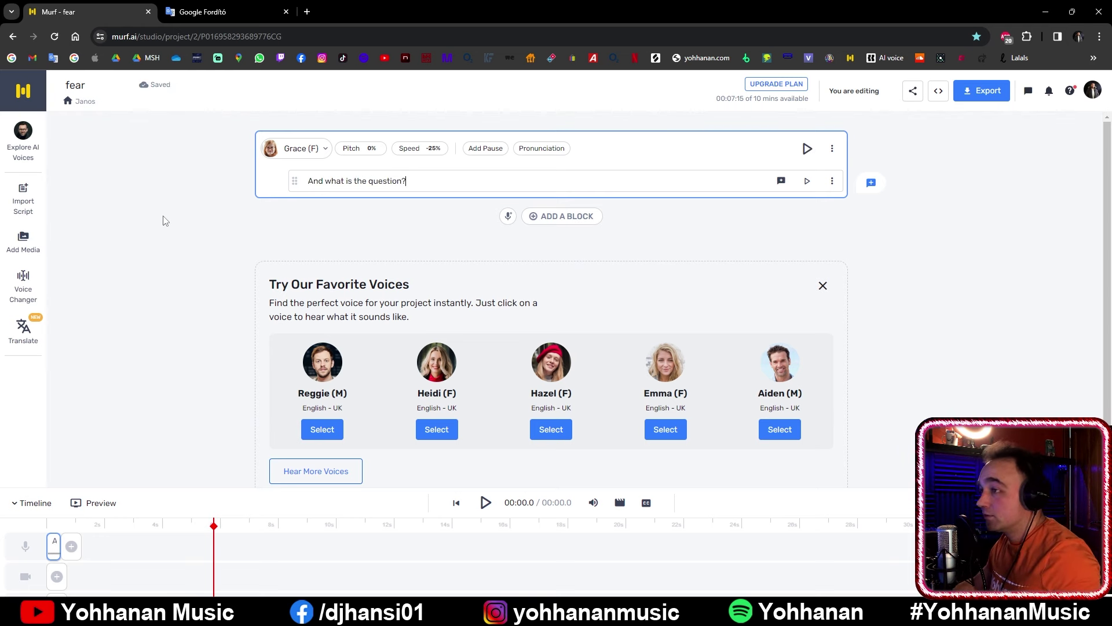
left_click(807, 152)
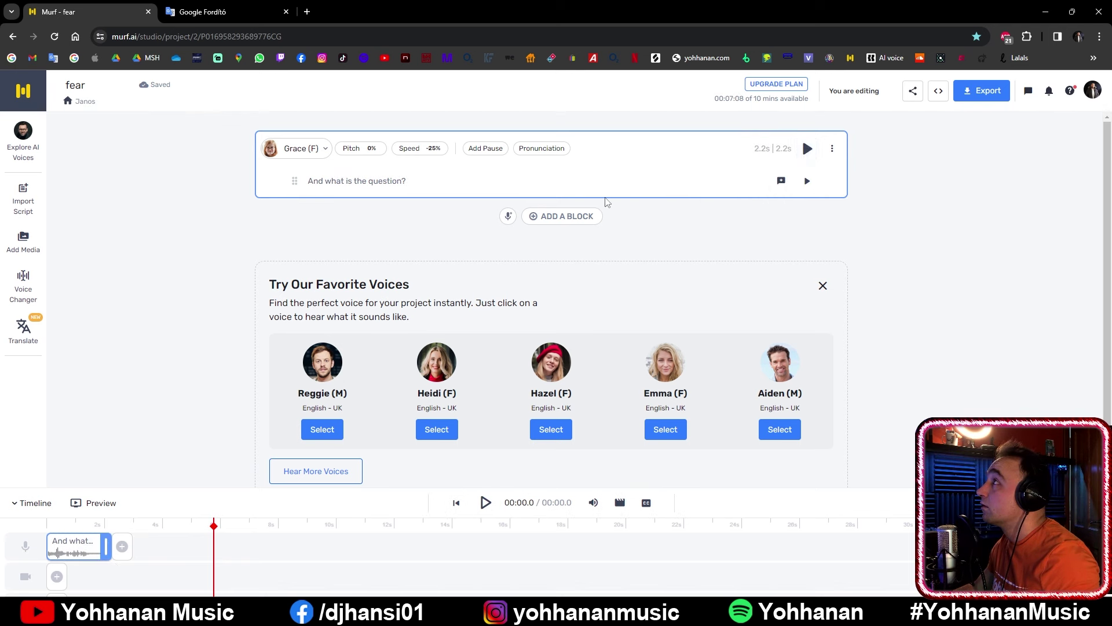
Play the Grace block, change its text to "And what is that question?", regenerate the speech and play it
left_click(806, 152)
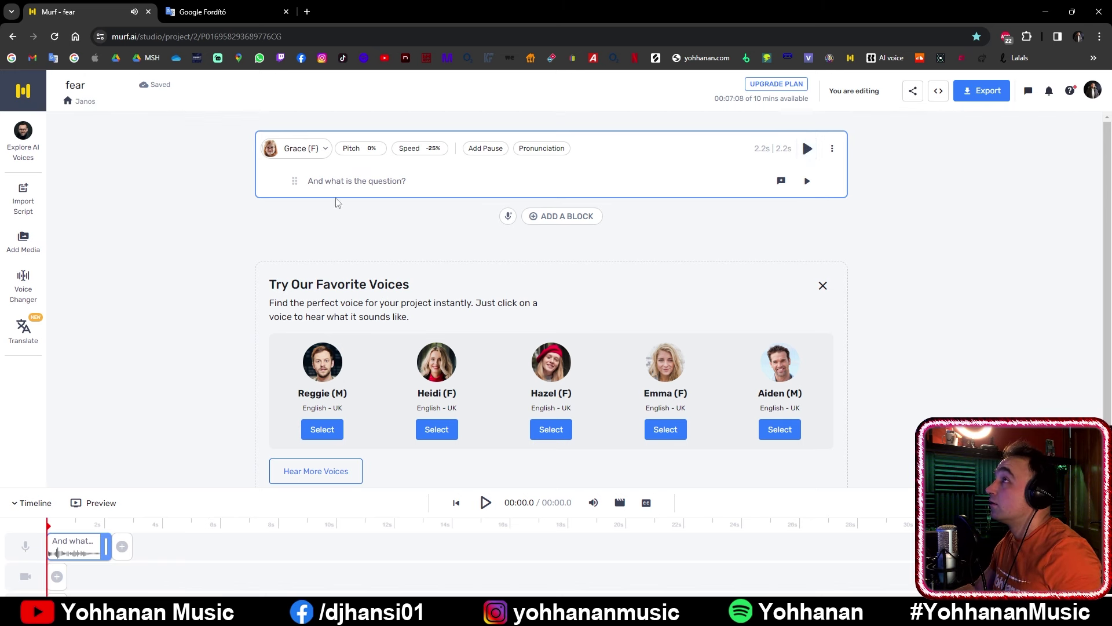
left_click(366, 181)
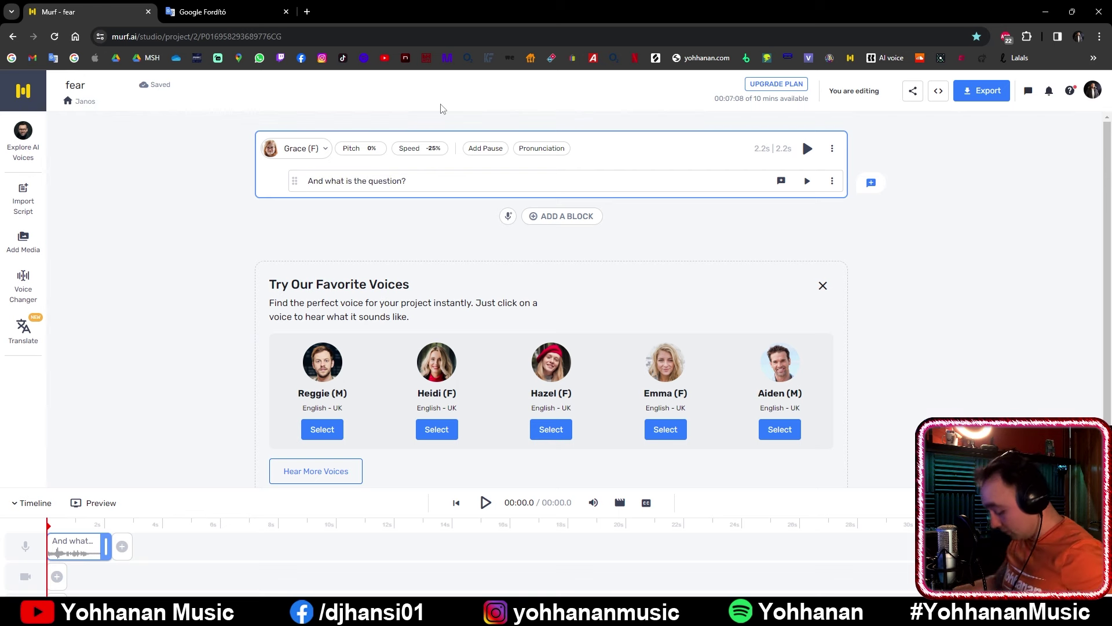
key("BackSpace")
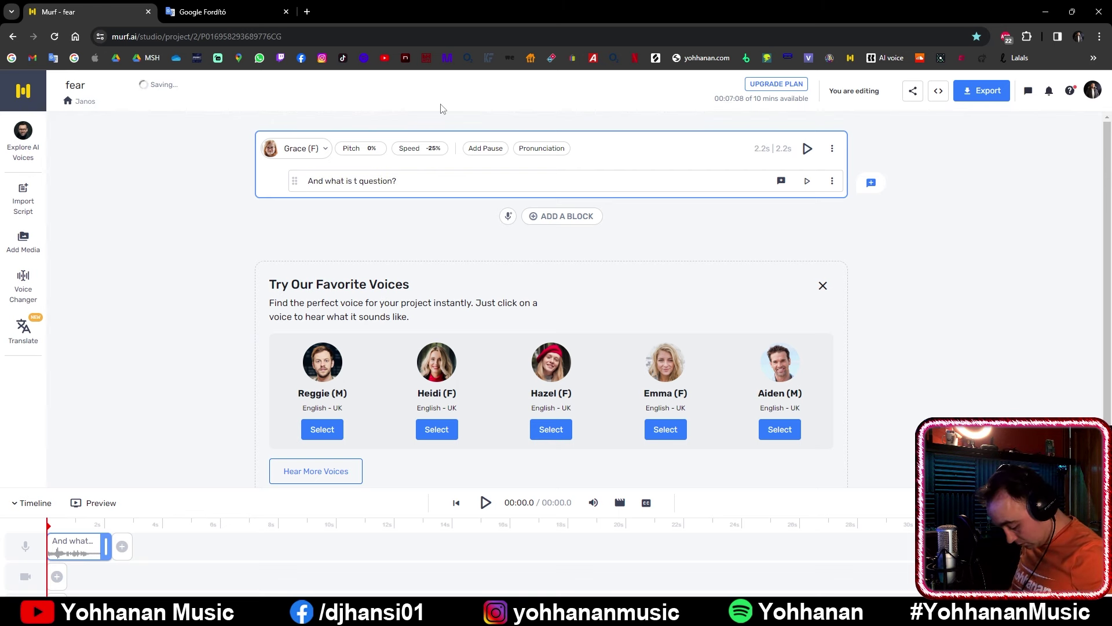
type("at")
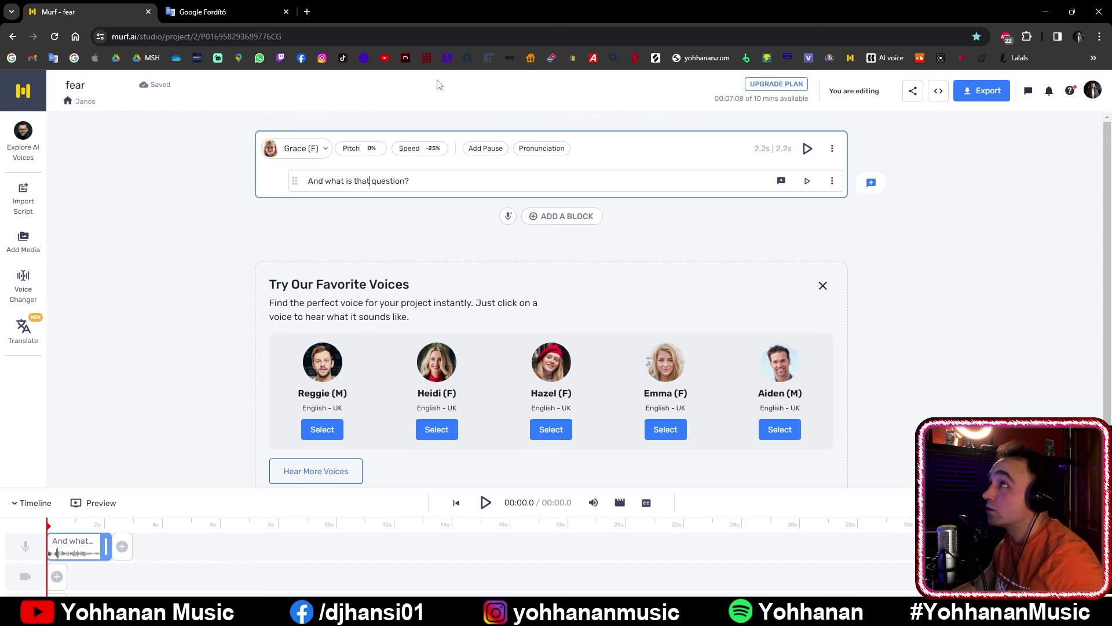
left_click(806, 150)
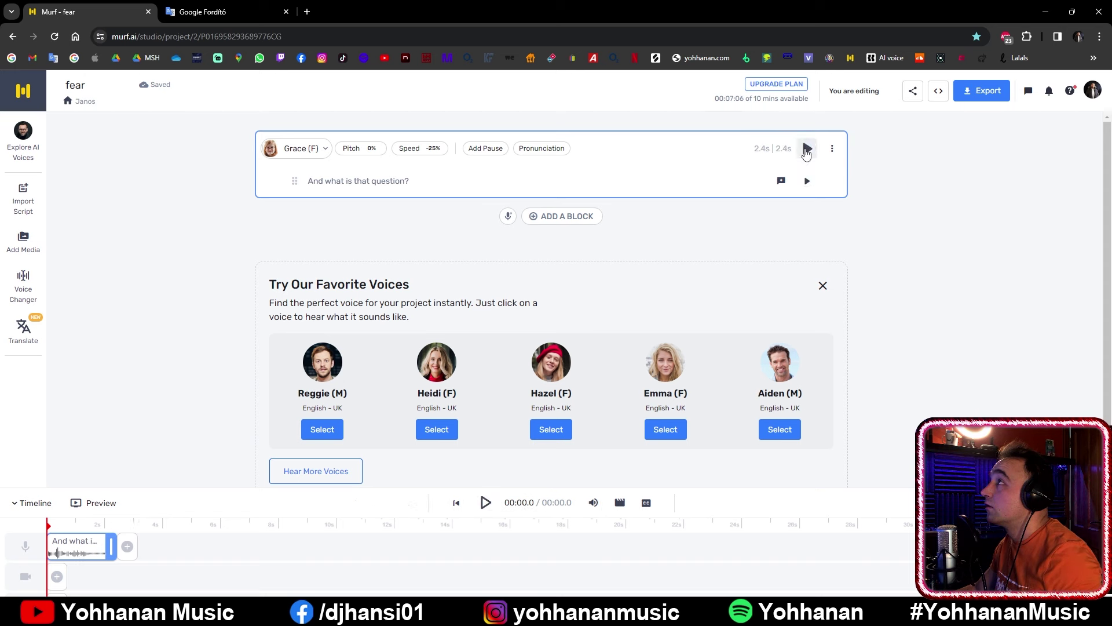
left_click(806, 149)
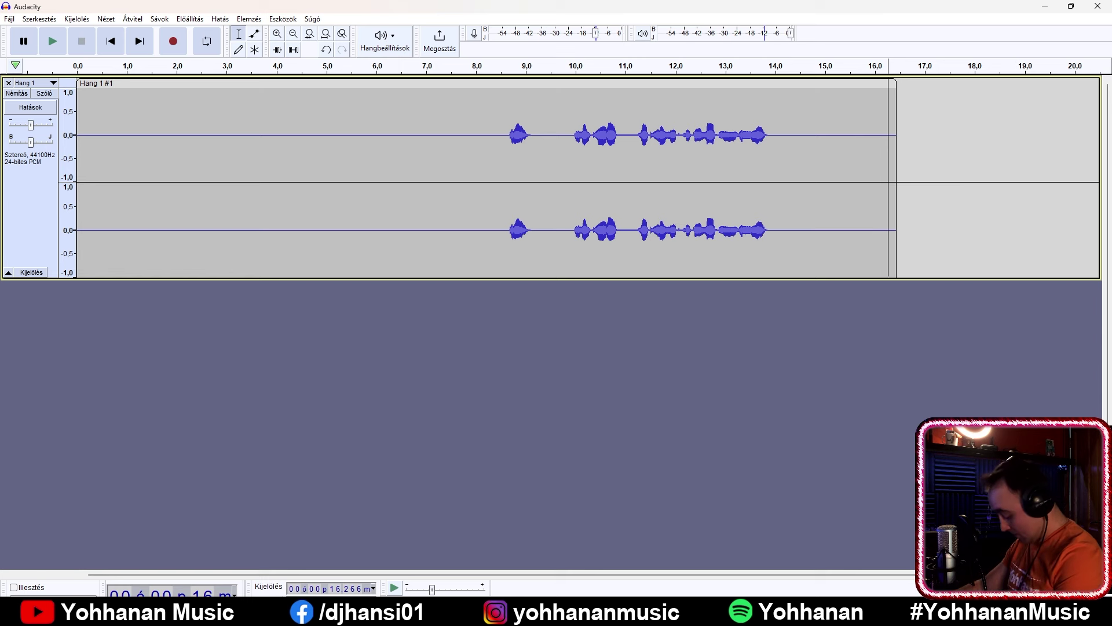
Switch to Audacity, record the spoken question as a new clip on the existing track and place the cursor at its end
left_click(177, 45)
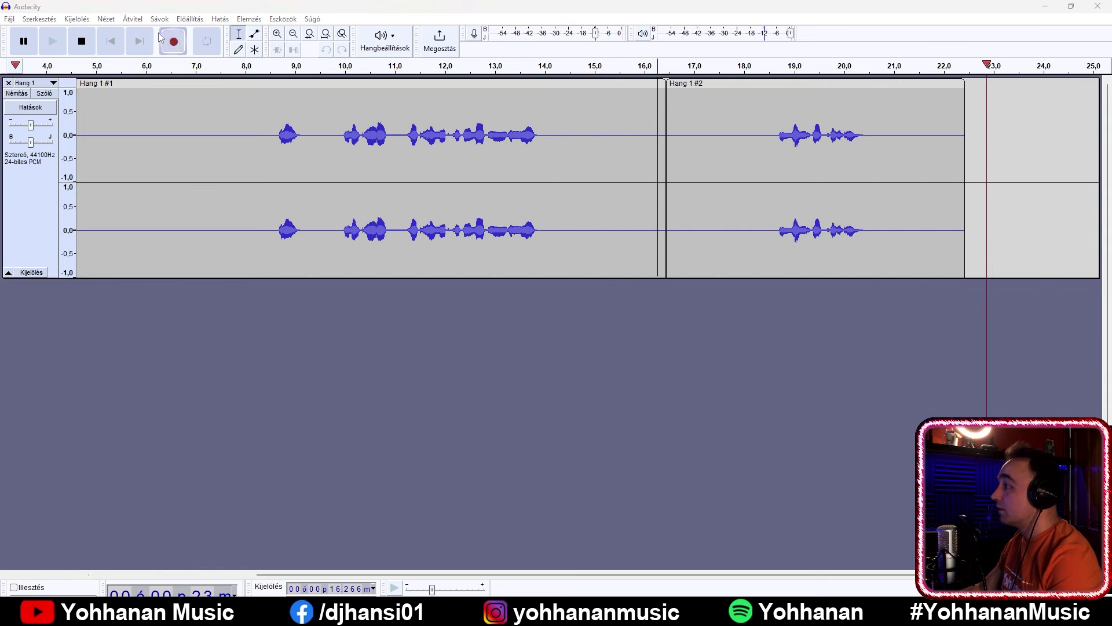
left_click(81, 41)
left_click(1008, 174)
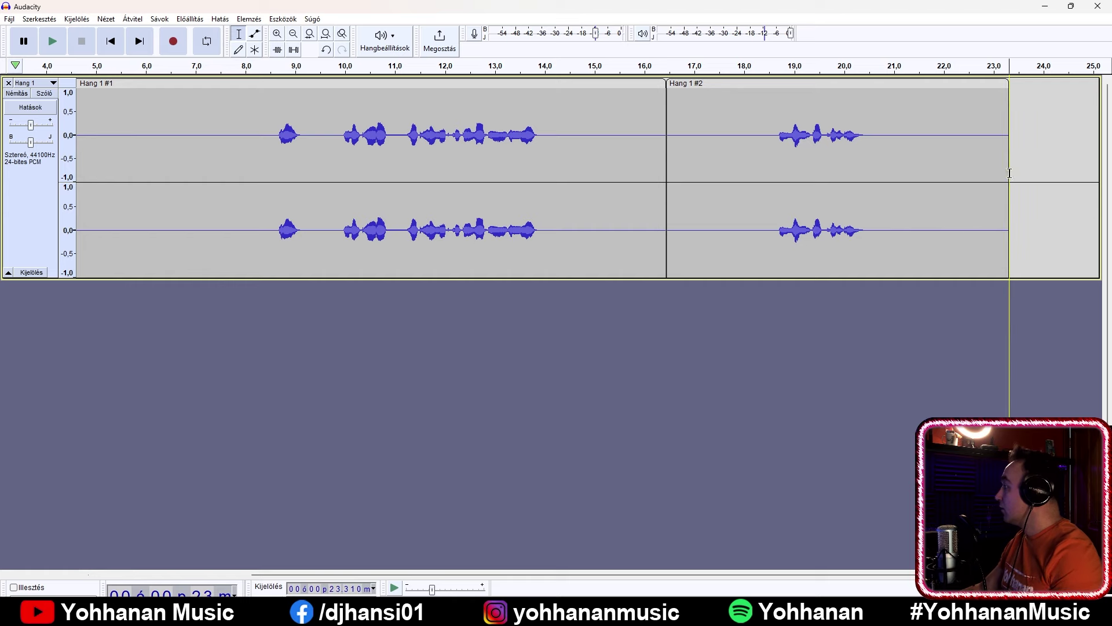
Switch to Google Translate and replace the source text with "Ez egy nagyon jó kérdés, és erre szintén egy kérdés a válasz."
key("alt+Tab")
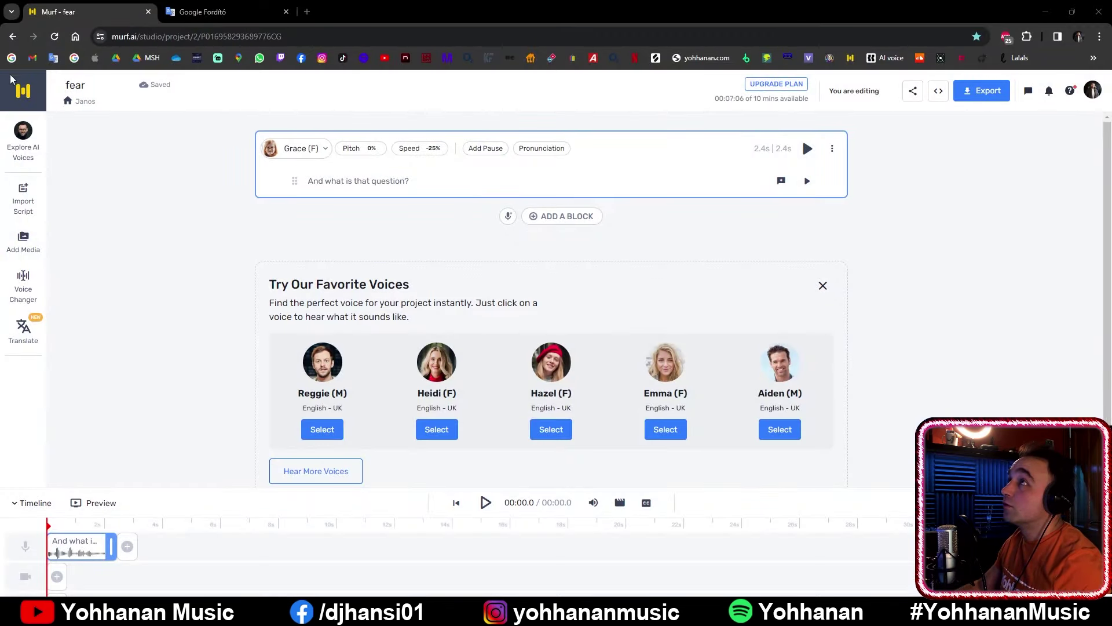
left_click(240, 13)
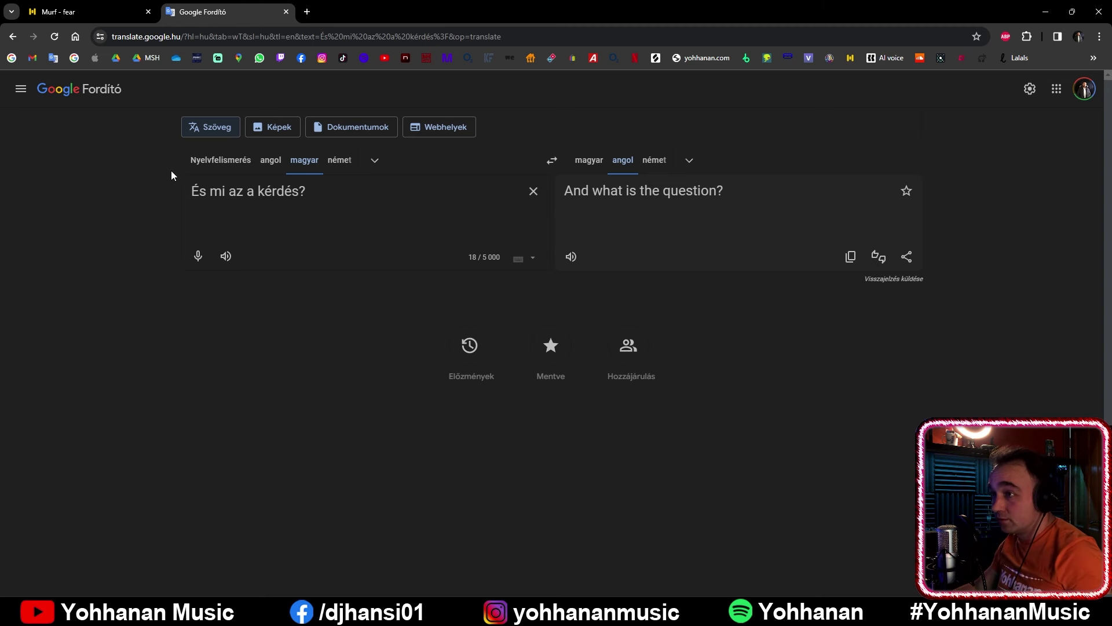
left_click_drag(321, 190, 143, 197)
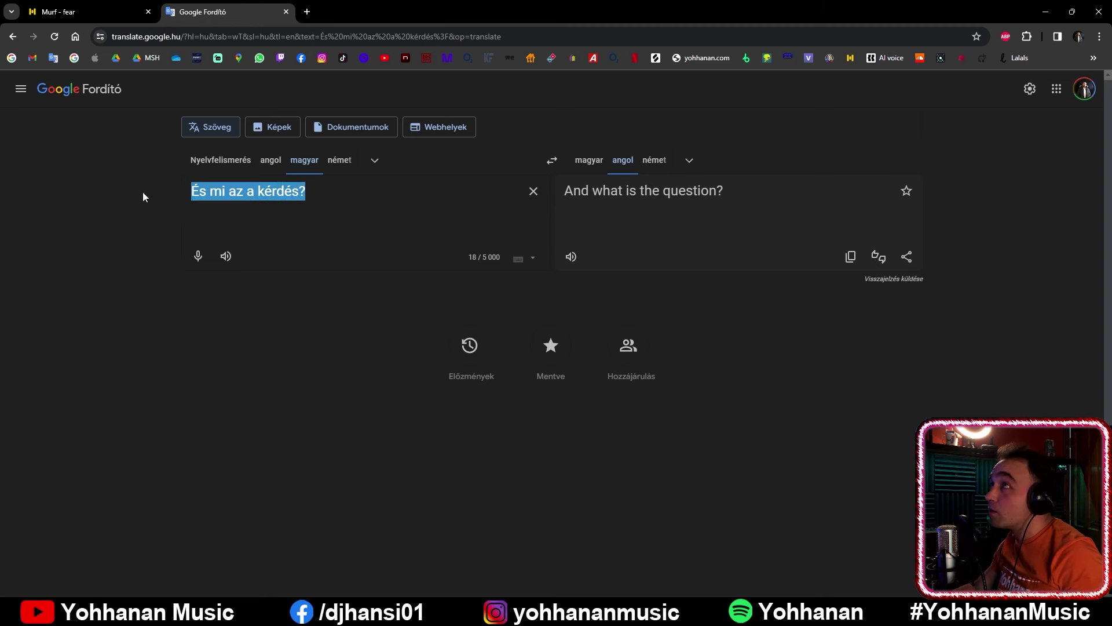
key("BackSpace")
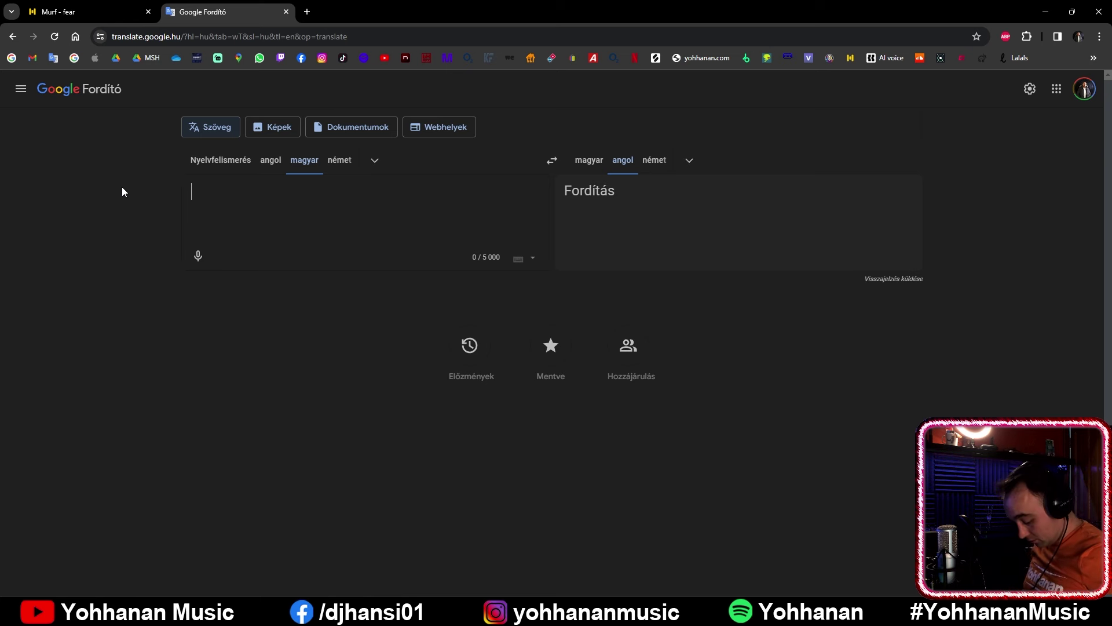
type("Ez egy nagyon")
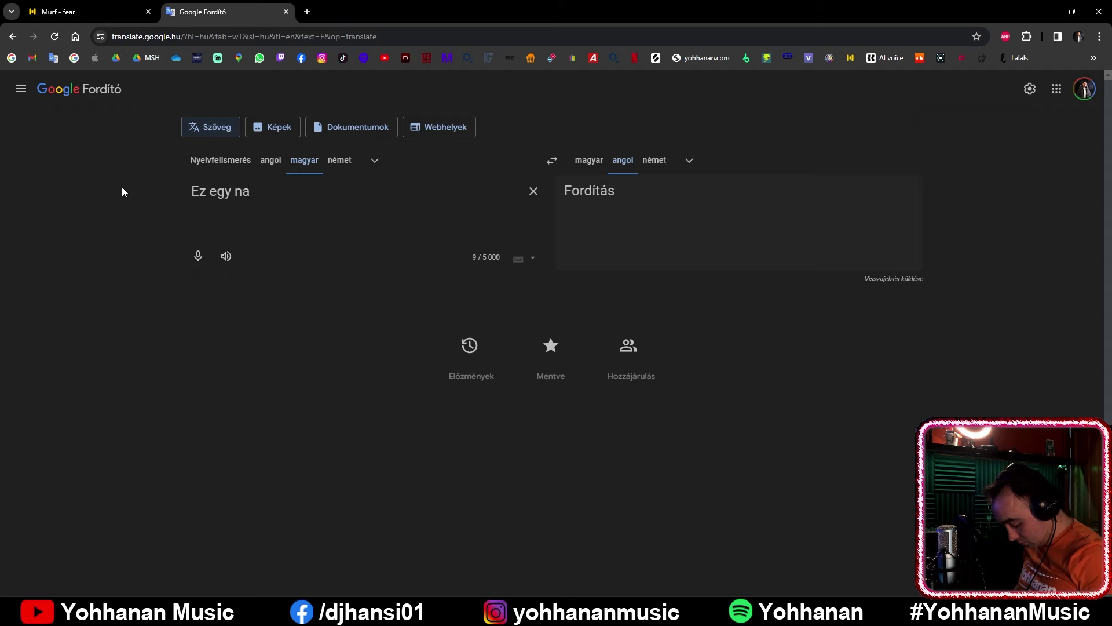
type(" jó k")
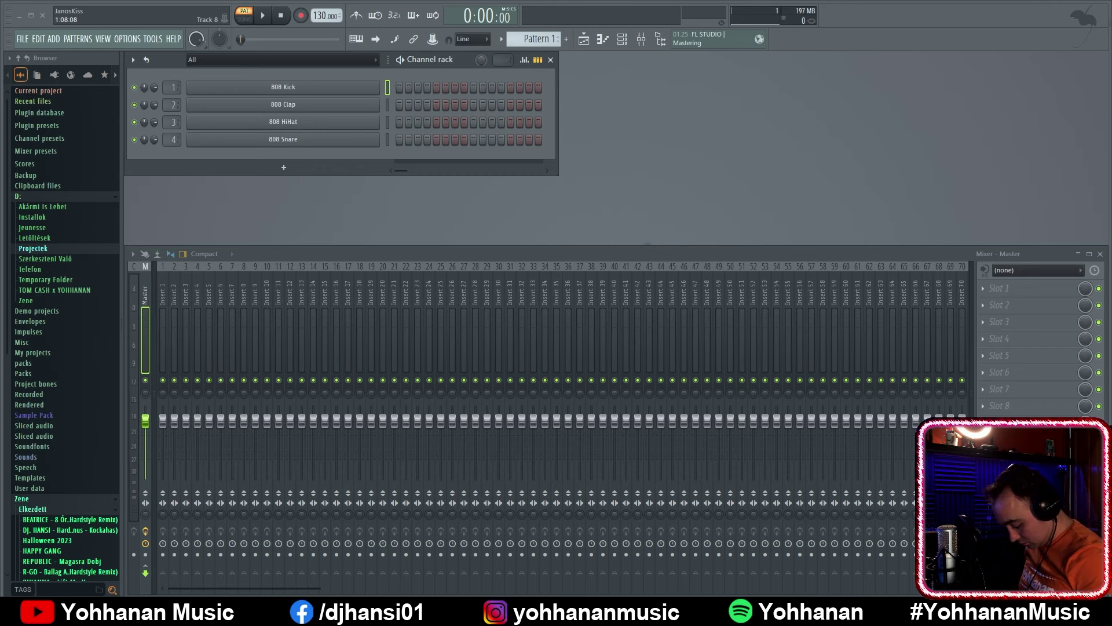
key("alt+Tab")
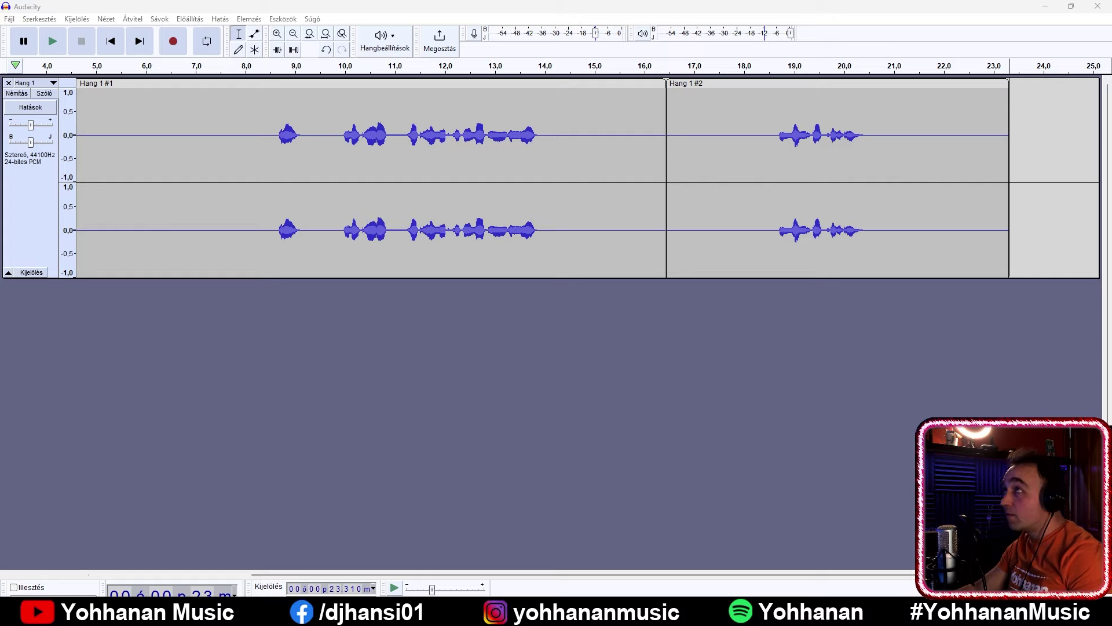
key("alt+Tab")
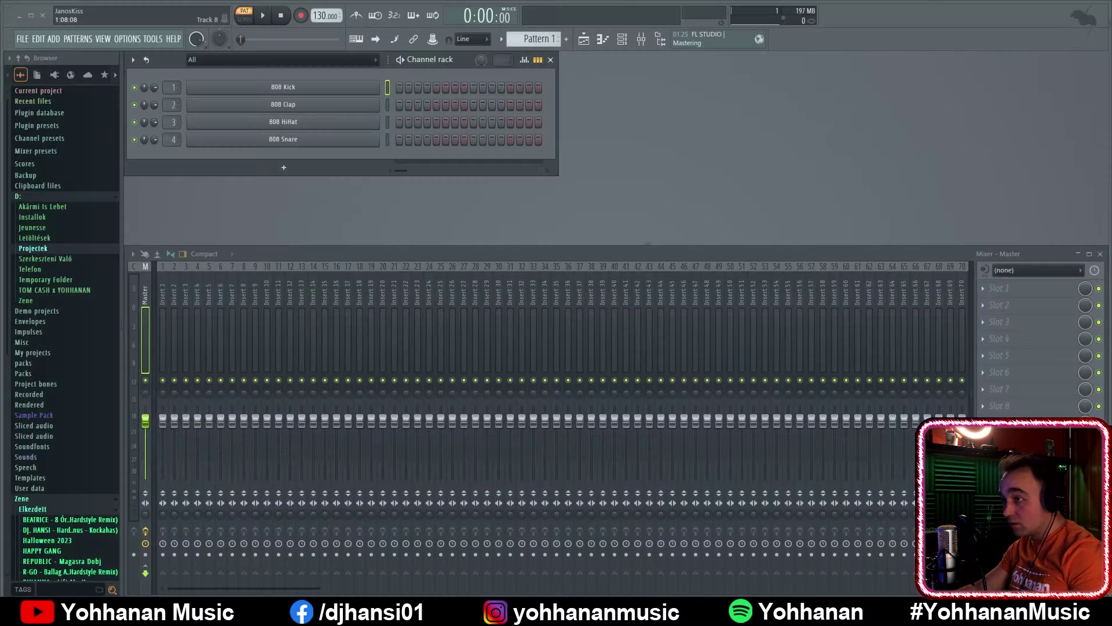
key("alt+Tab")
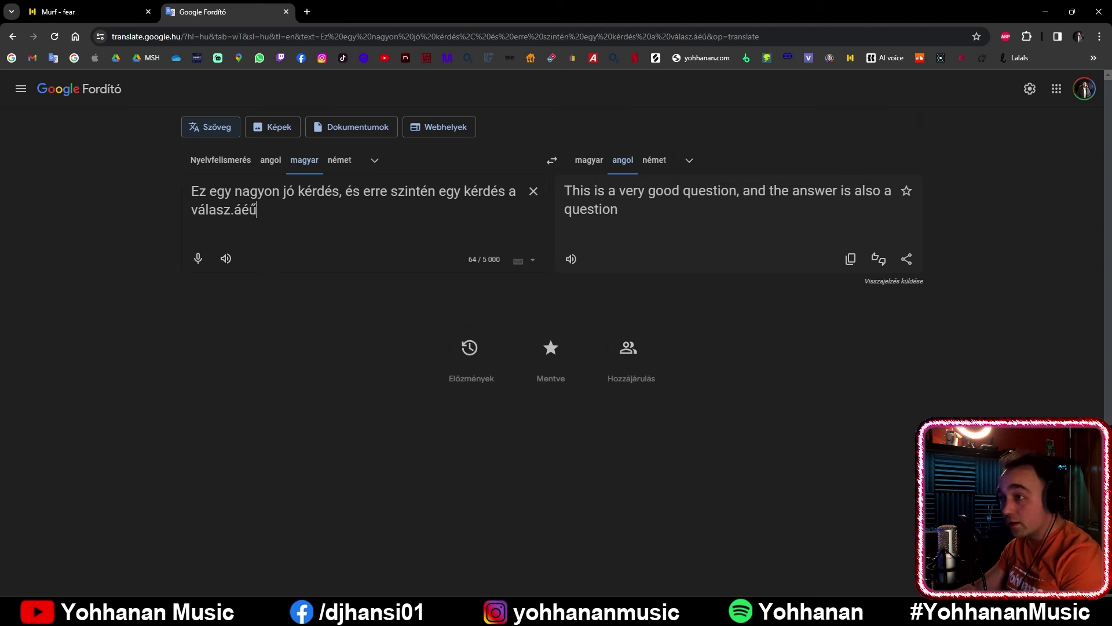
Remove the stray characters "áéű" from the source text and append "Nagyon kedvesen csak egy valamit kell kerdezned tölük."
key("BackSpace")
key("BackSpace")
key("BackSpace")
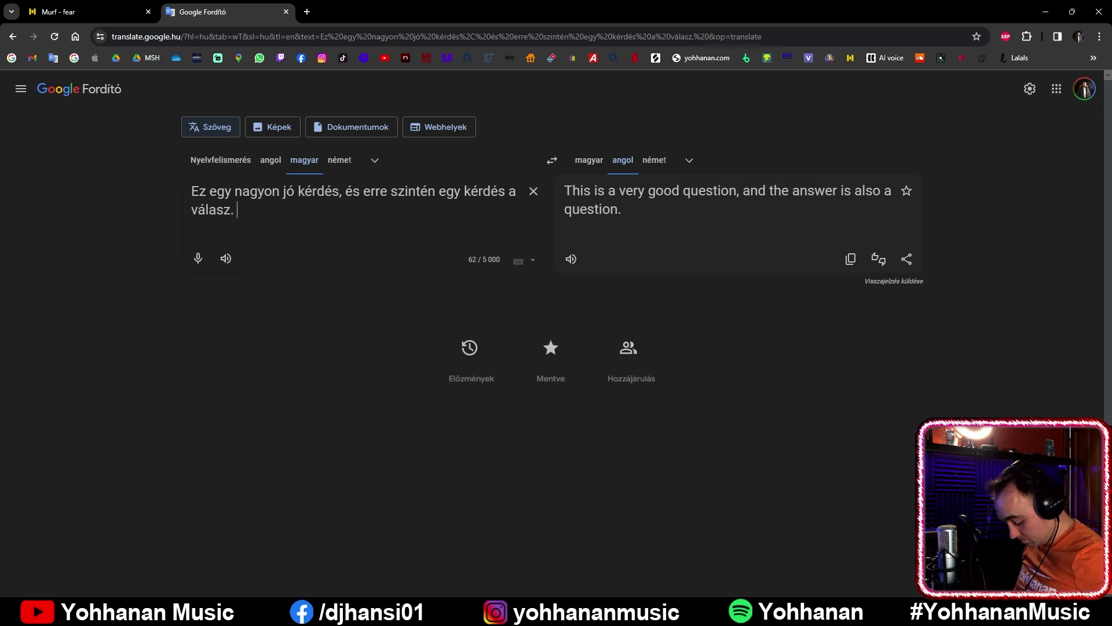
type("Nagyon ked")
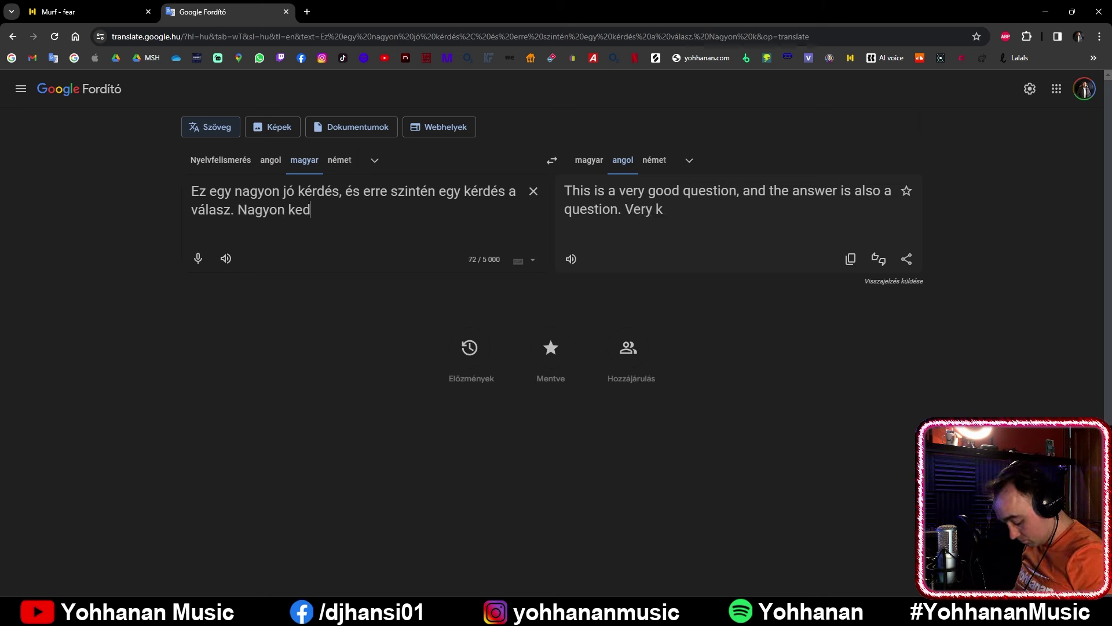
type("vesen csak eg")
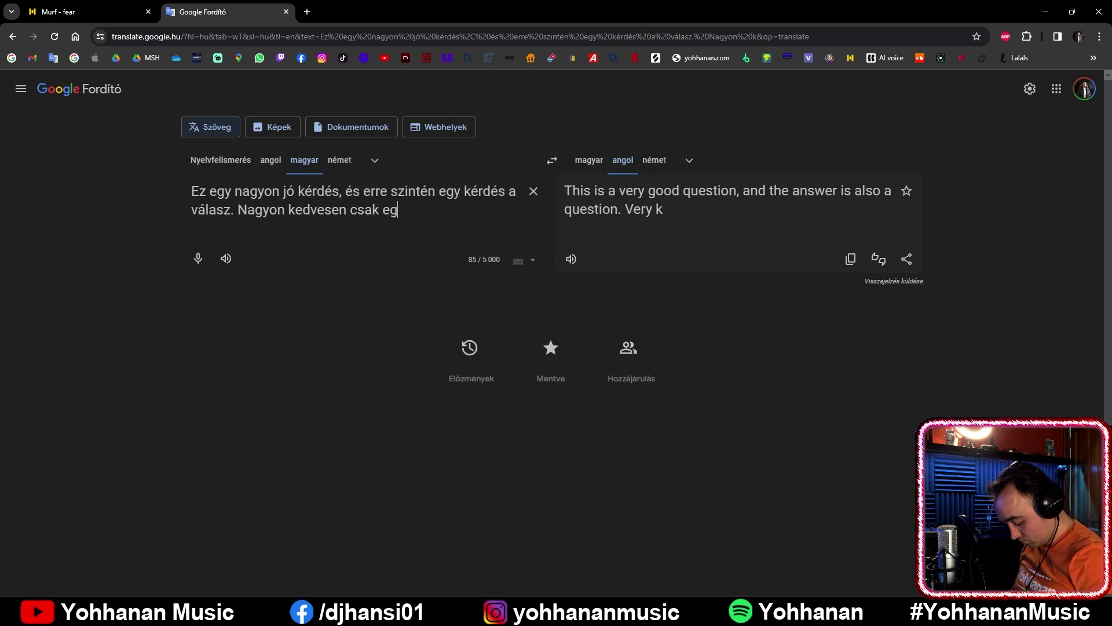
type("yvalamit k")
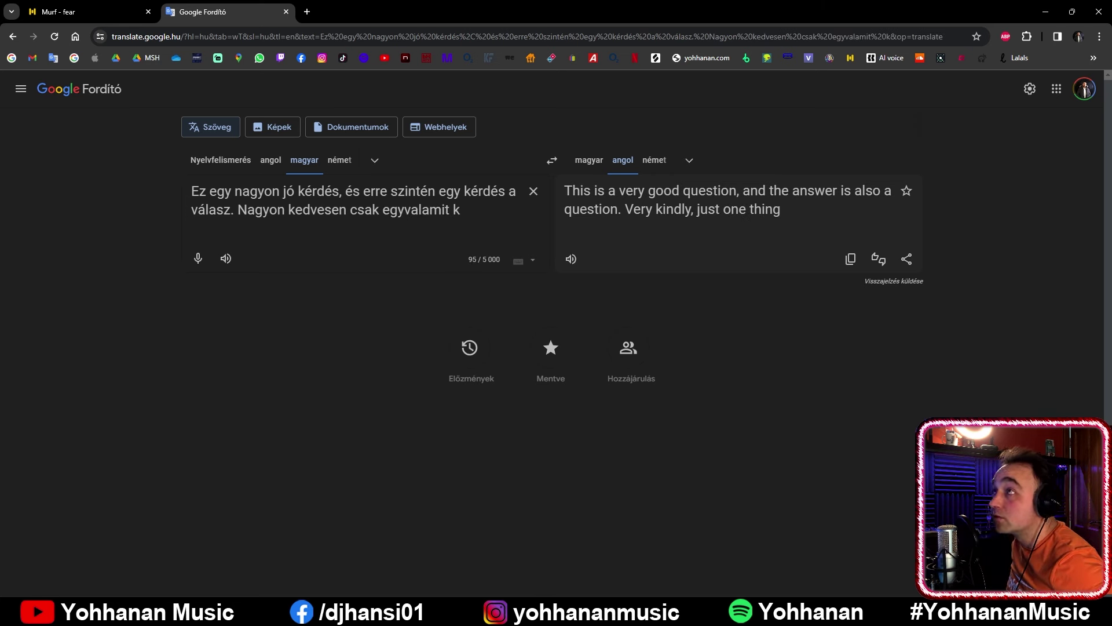
left_click(403, 209)
type("k")
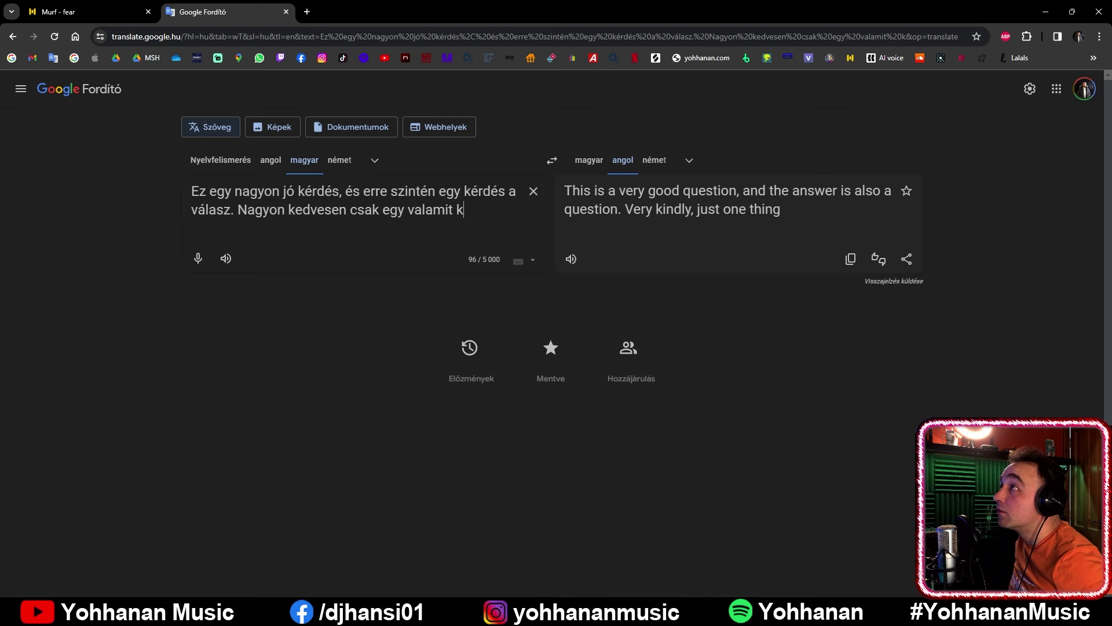
type("e")
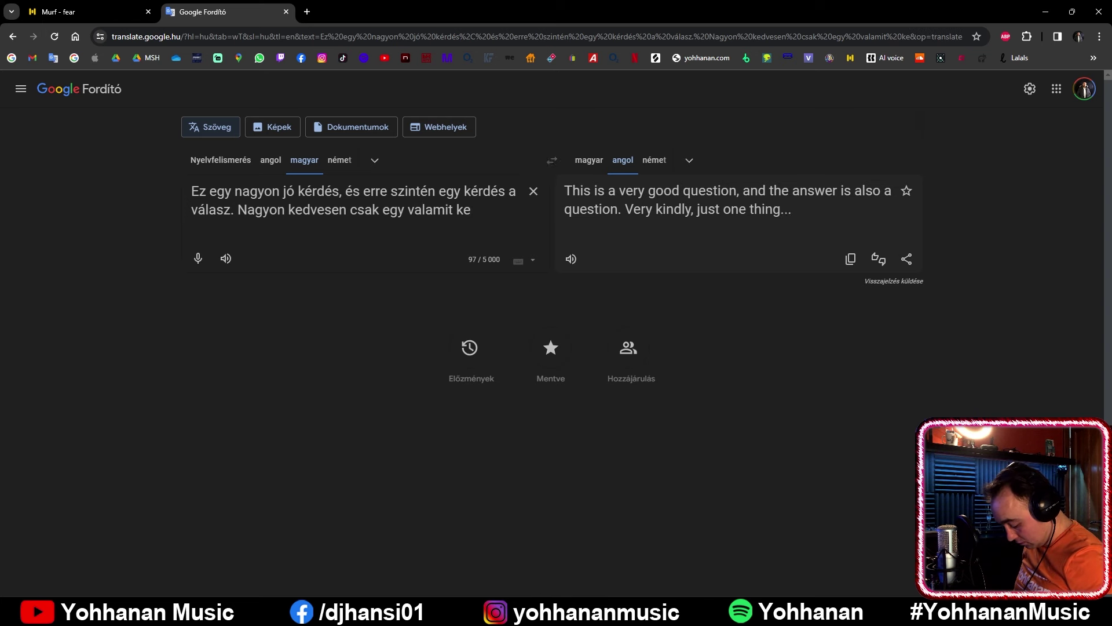
type("ll kerdezne")
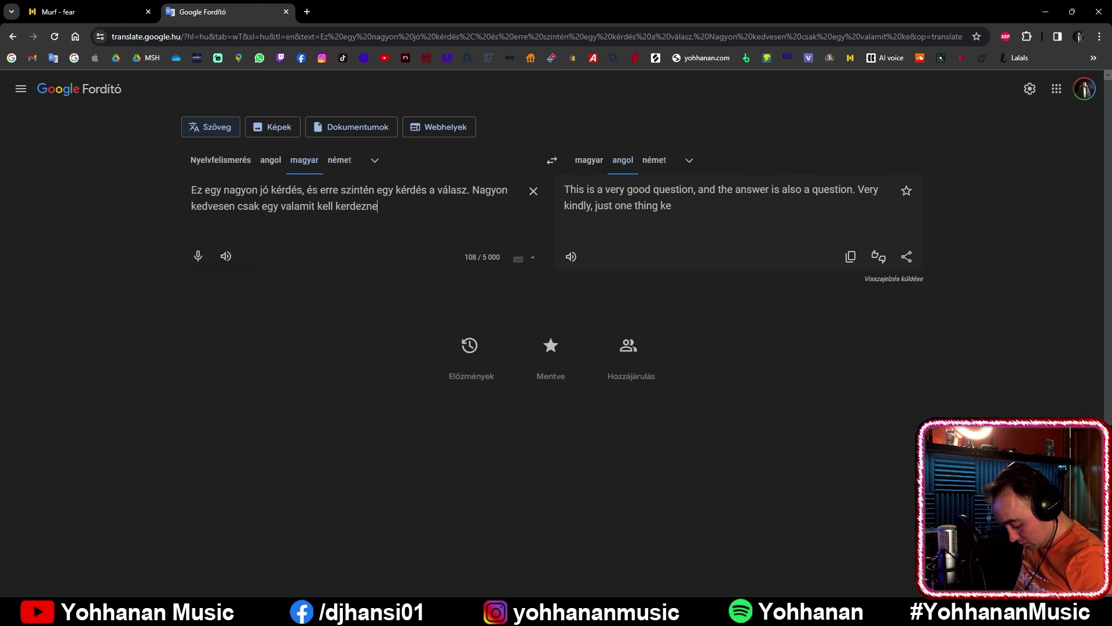
type("d tö")
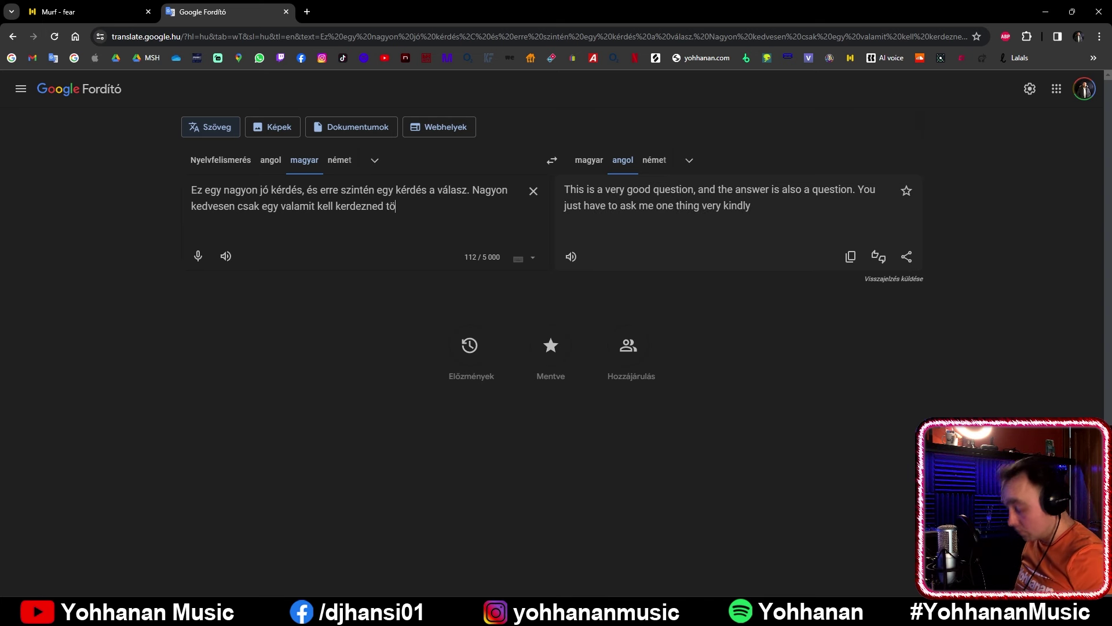
type("lük.")
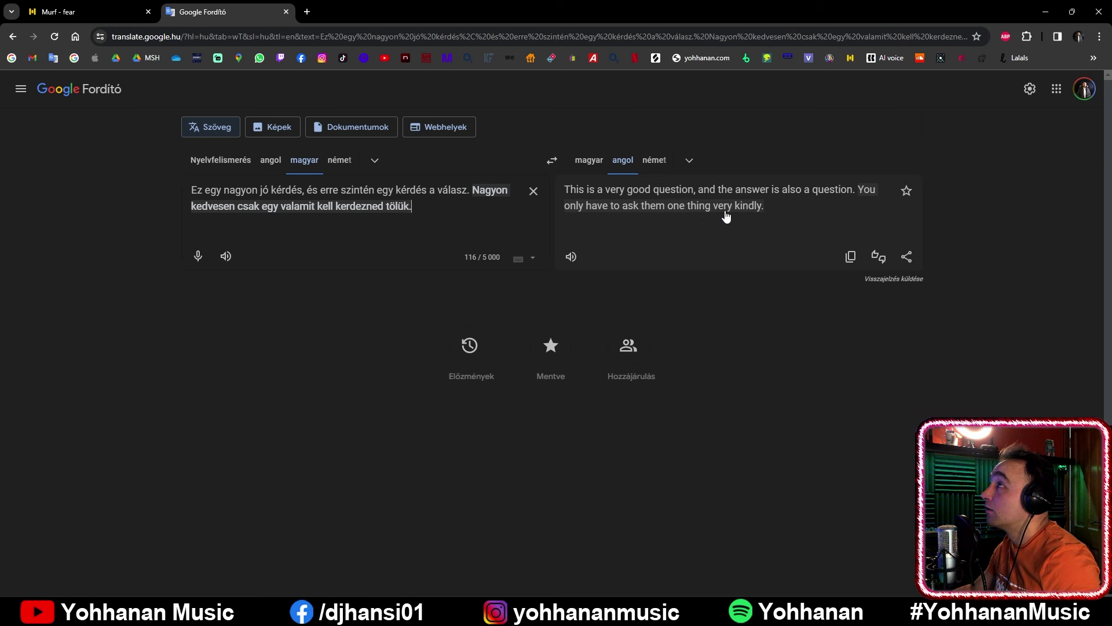
Copy the English translation and use it in the Murf project to replace the Grace block's "And what is that question?" text
left_click(850, 261)
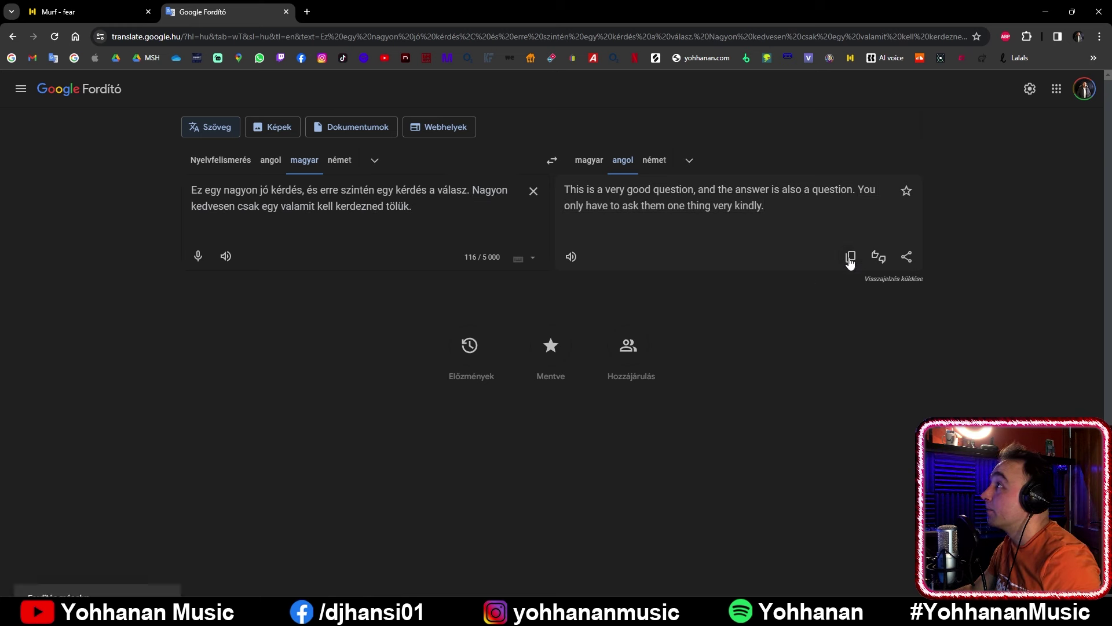
left_click(76, 13)
left_click(540, 176)
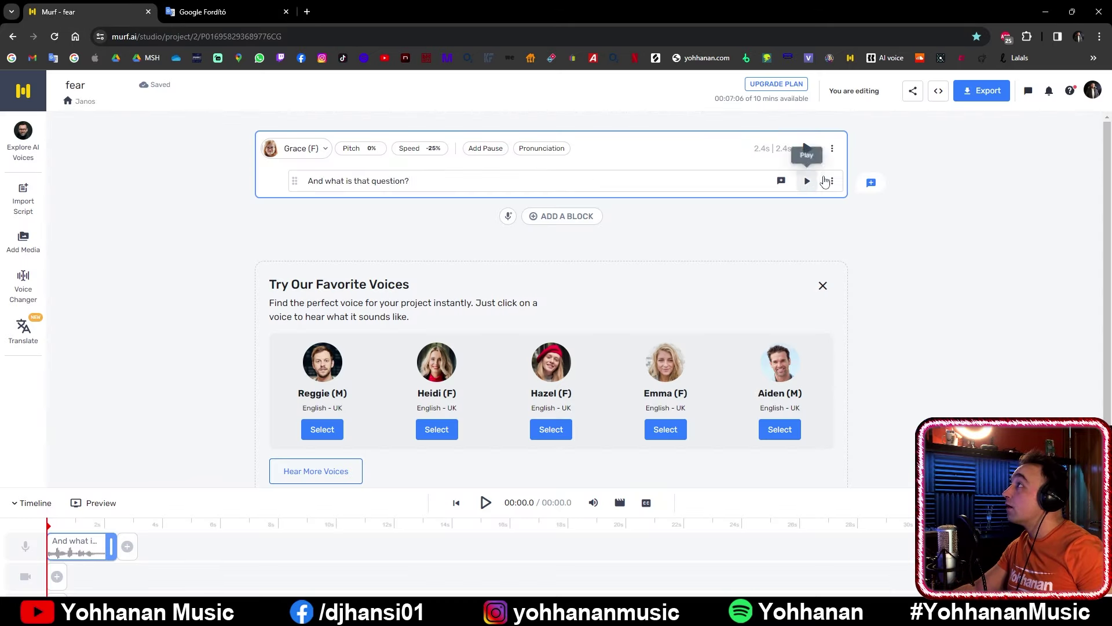
left_click(837, 148)
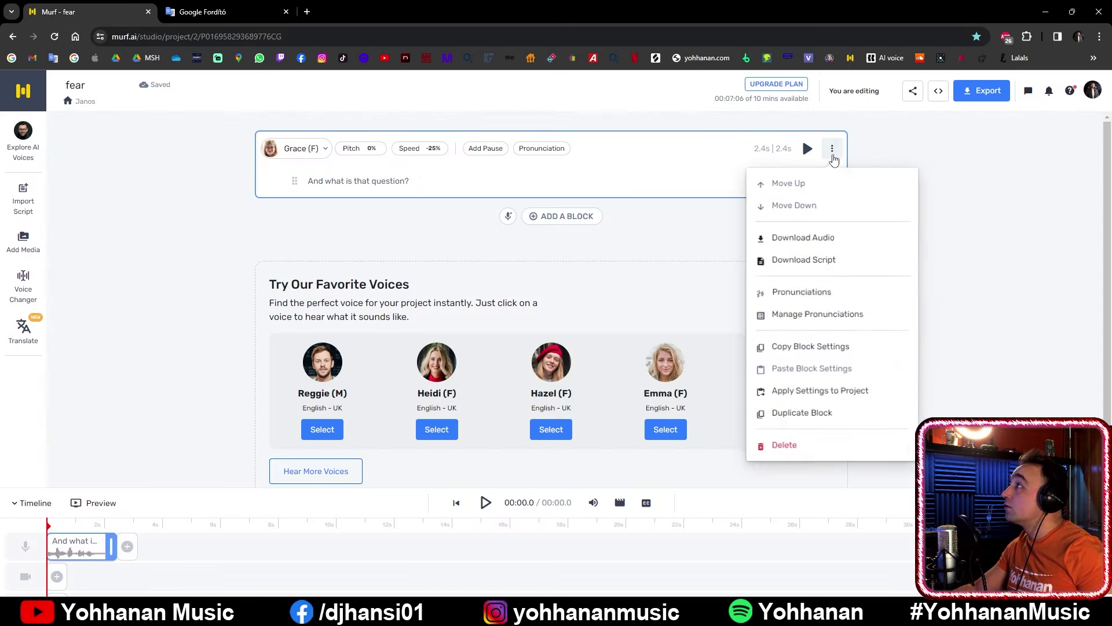
left_click(812, 436)
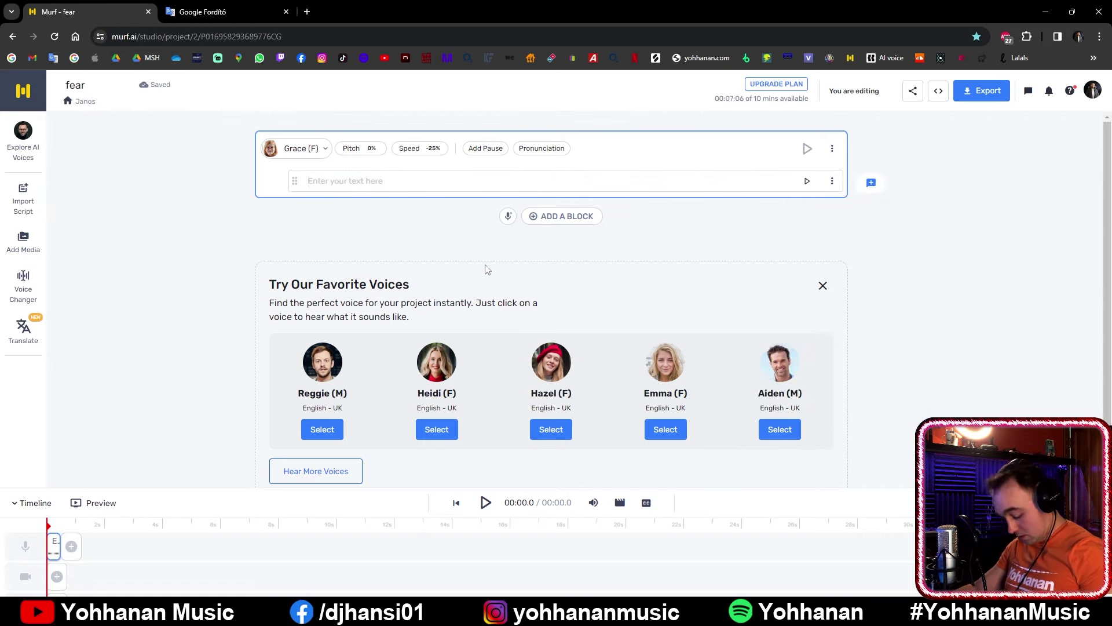
key("ctrl+v")
Open the voice selection for the Grace block and filter the voices to English - UK and Male
left_click(297, 148)
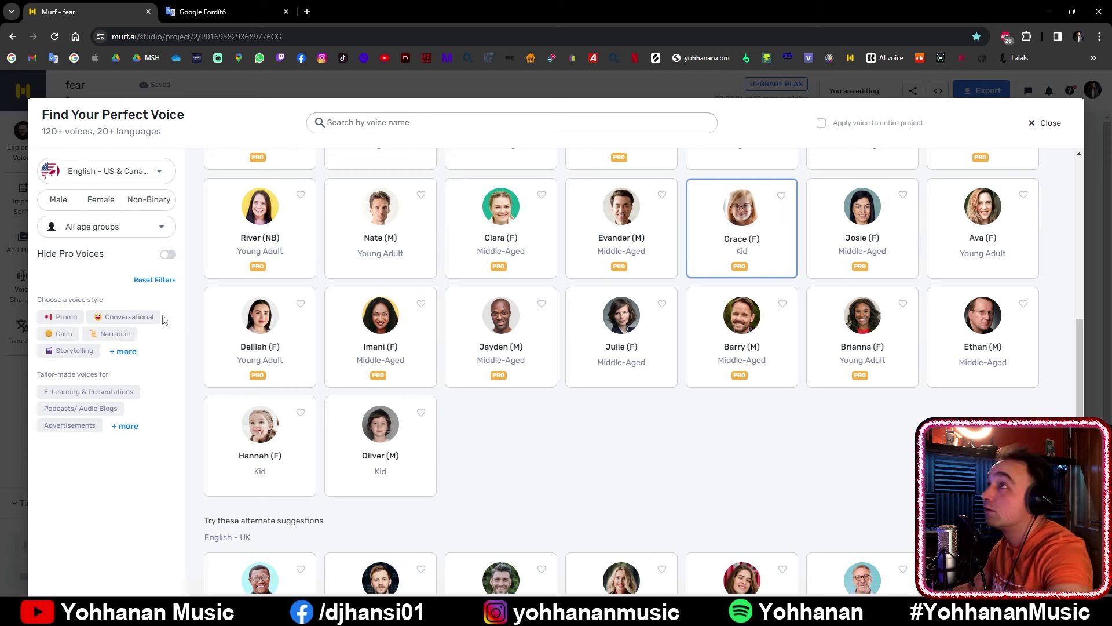
left_click(103, 170)
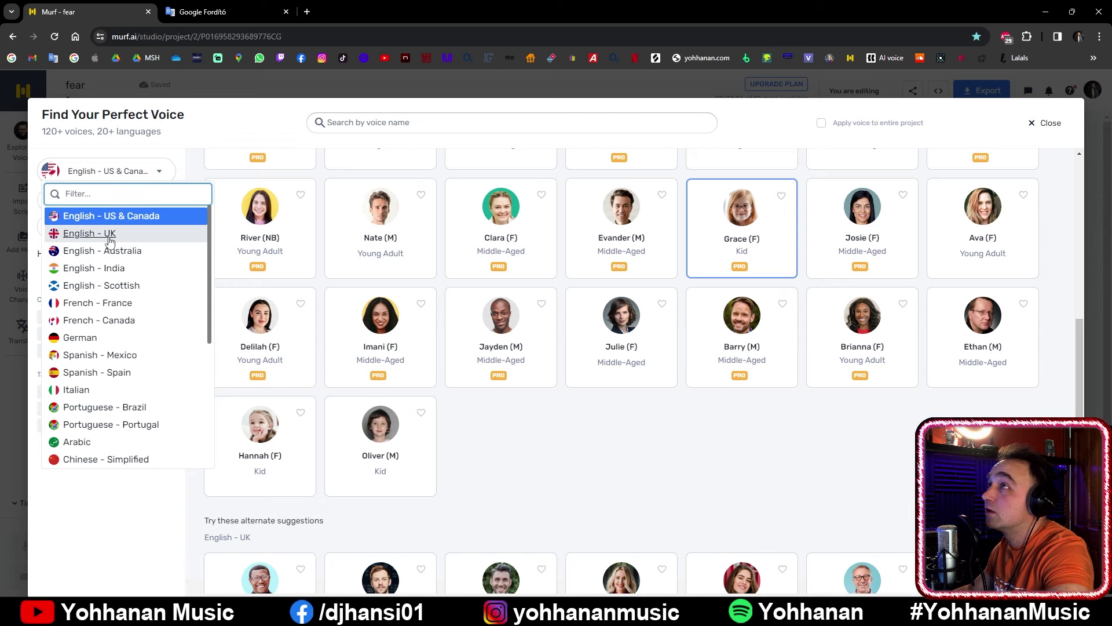
left_click(90, 233)
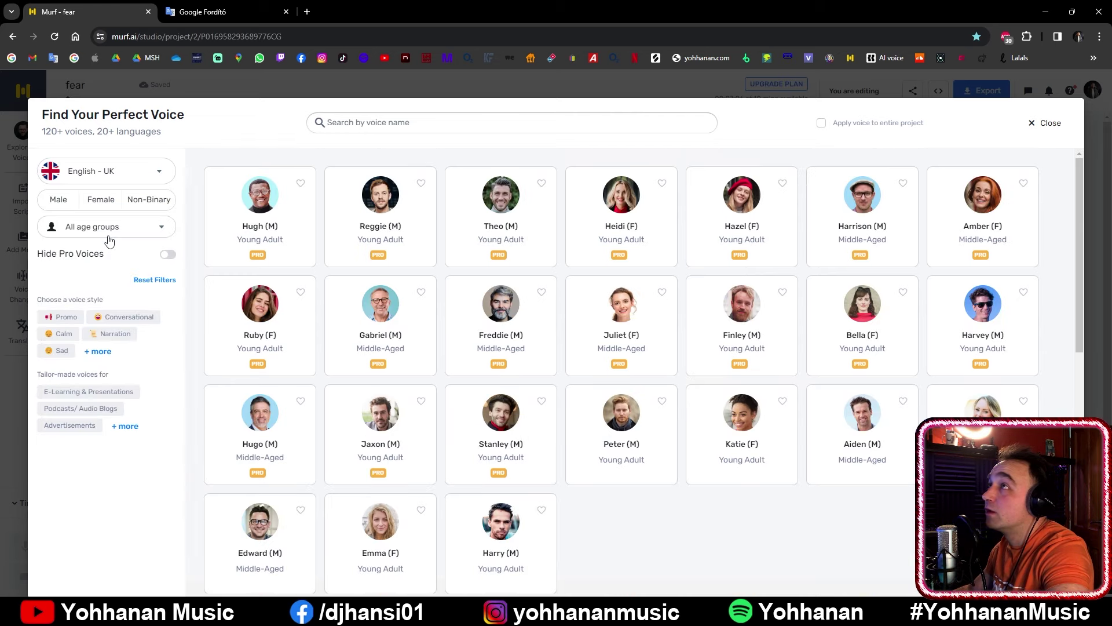
left_click(56, 203)
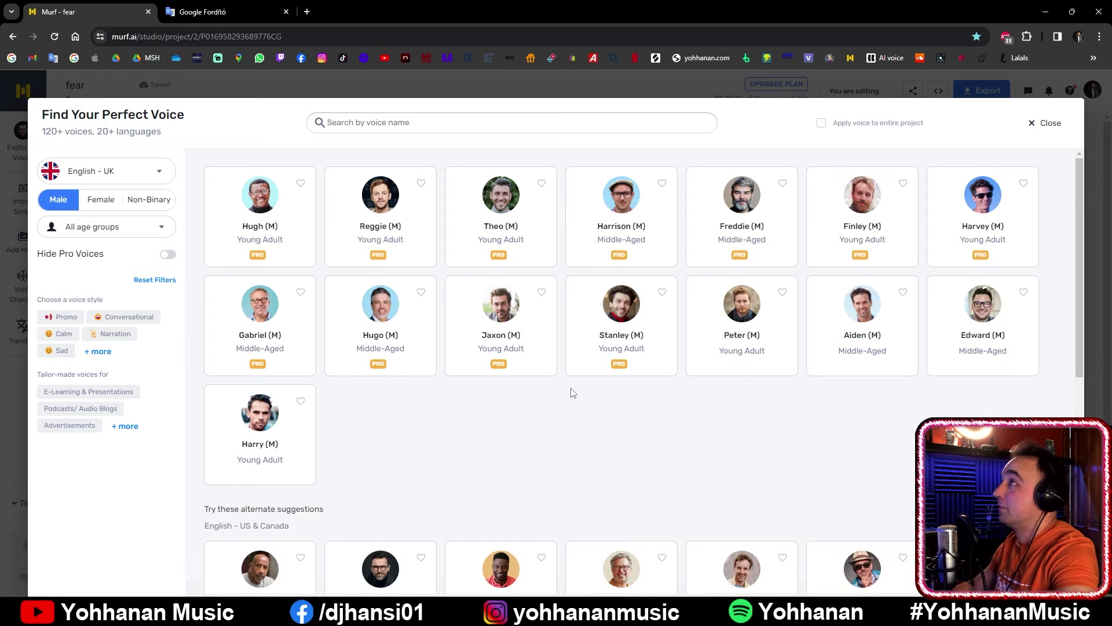
Listen to the samples of the UK male voices Hugh, Reggie, Theo, Harrison, Freddie and Finley
mouse_move(508, 359)
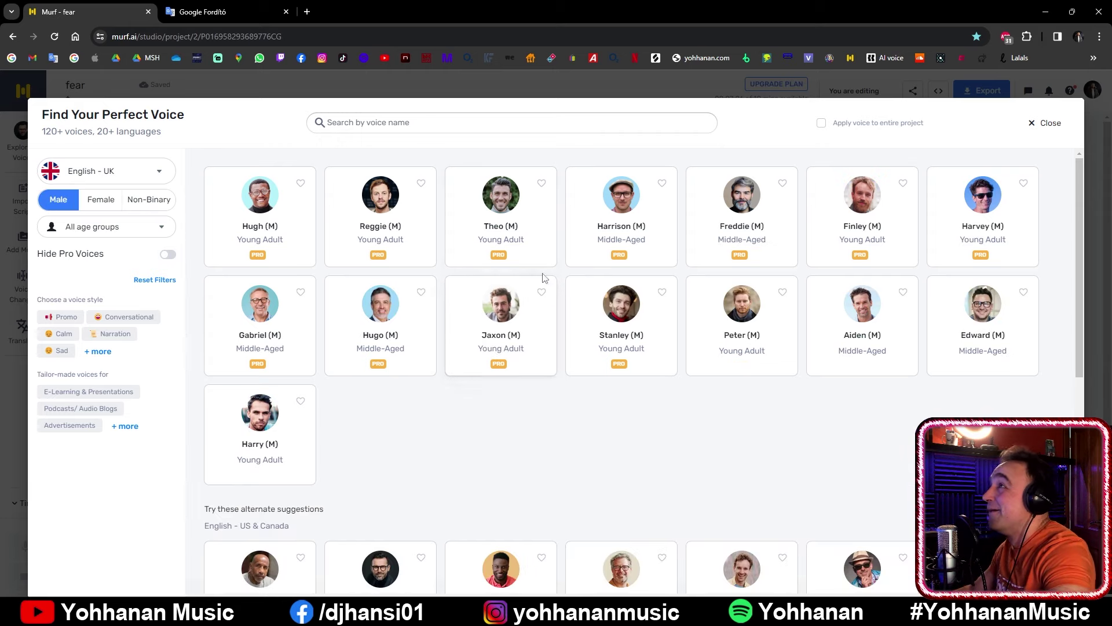
left_click(264, 198)
mouse_move(385, 199)
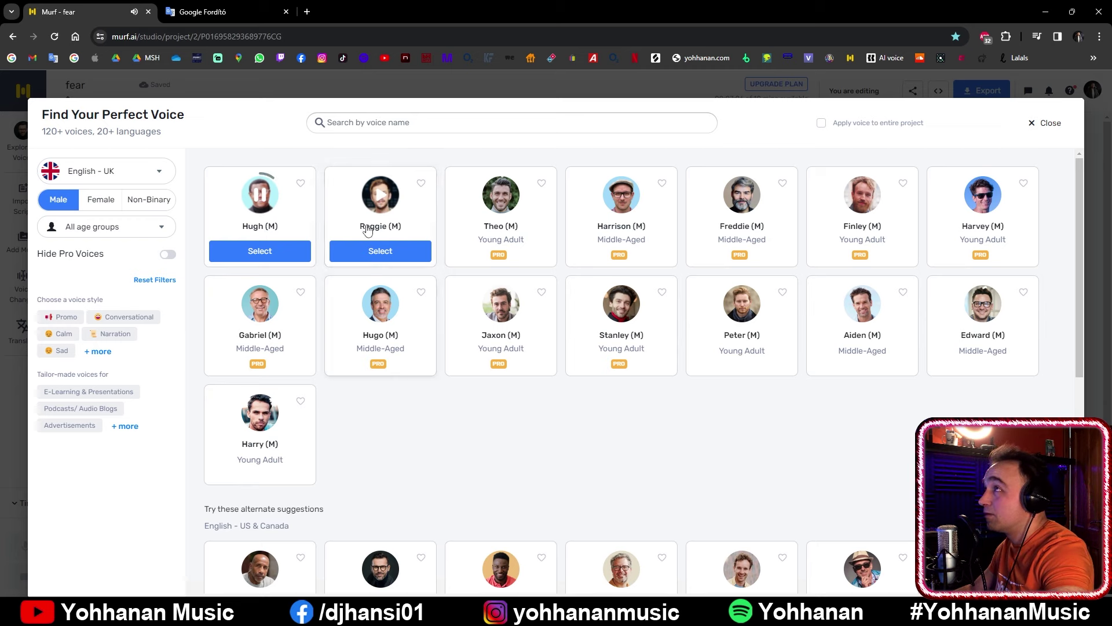
left_click(262, 194)
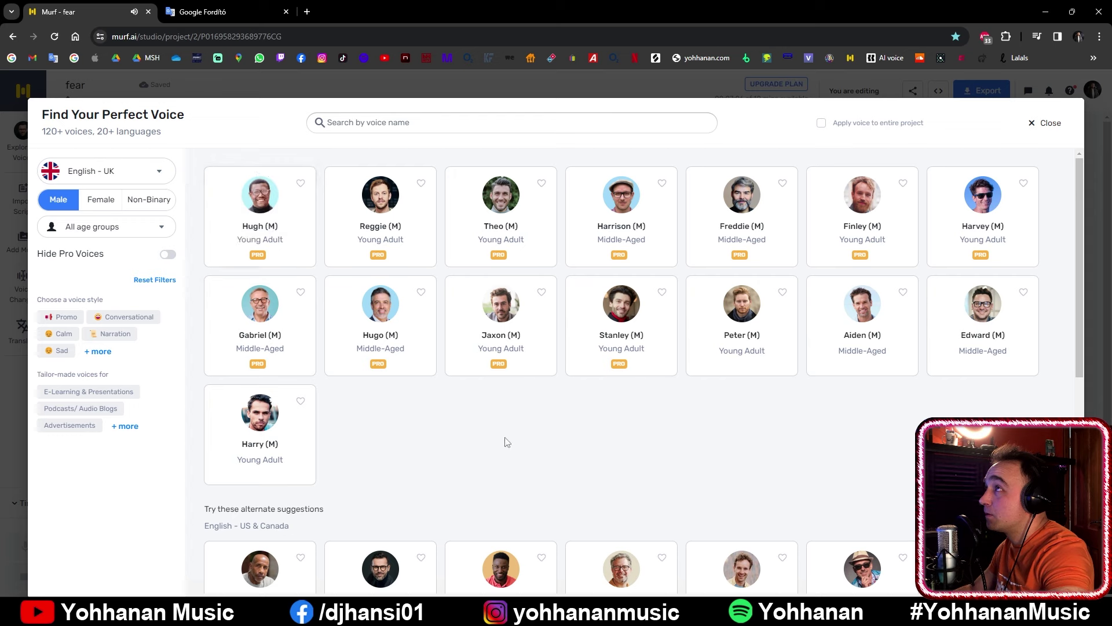
left_click(382, 199)
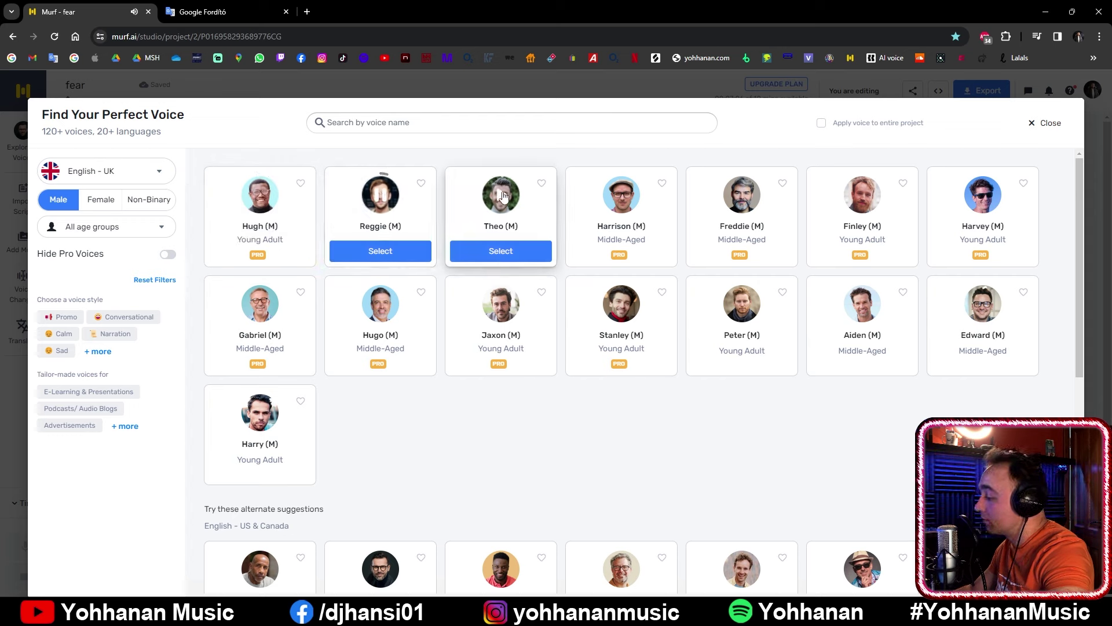
left_click(503, 195)
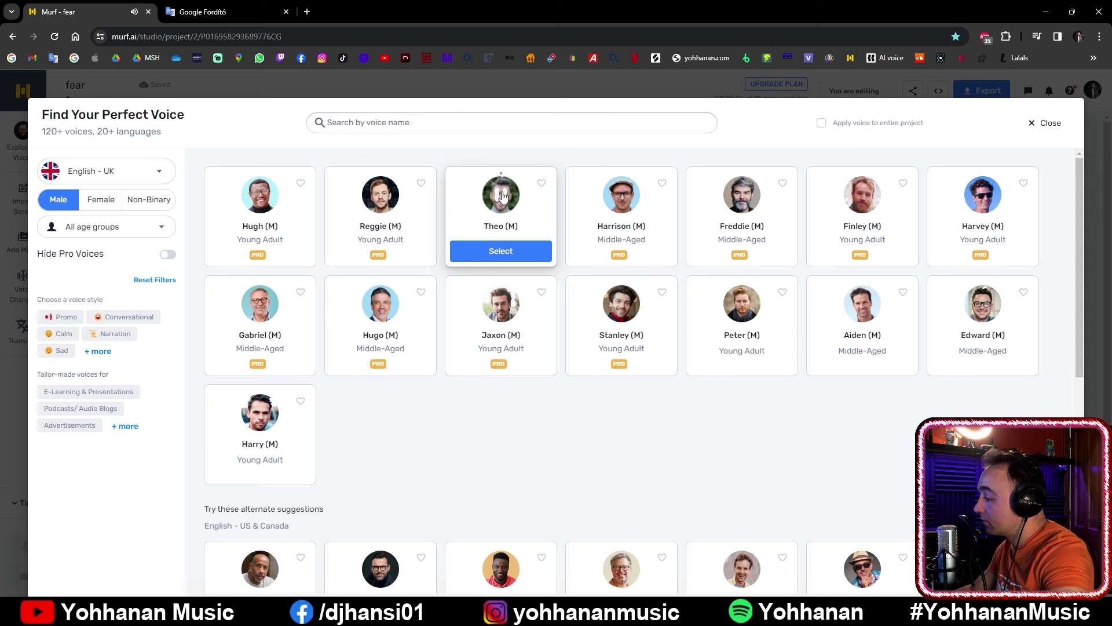
left_click(620, 194)
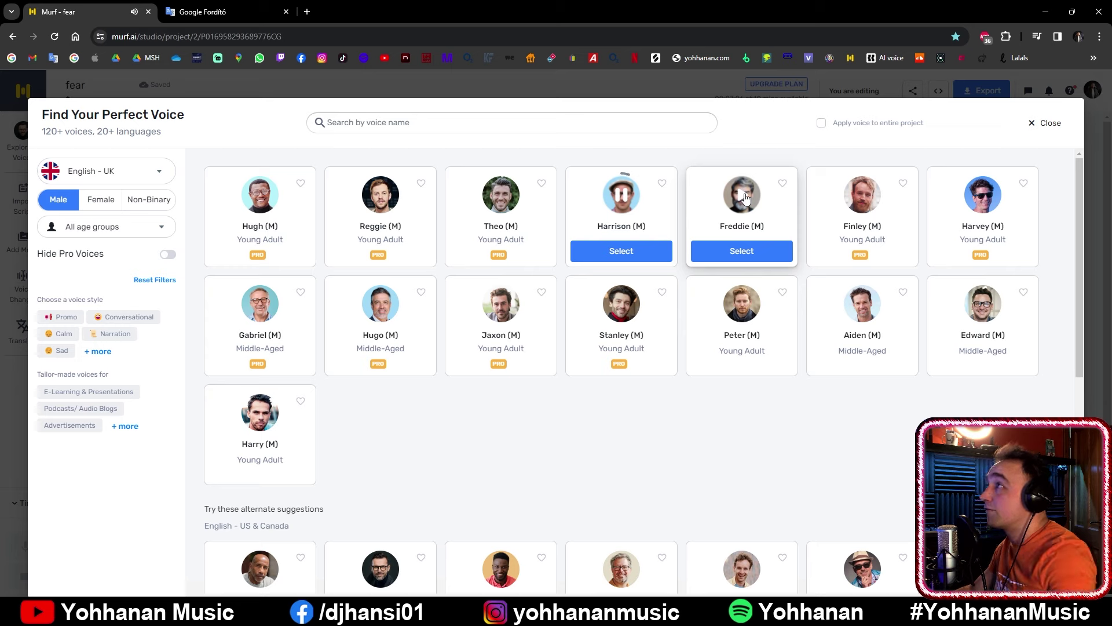
left_click(746, 197)
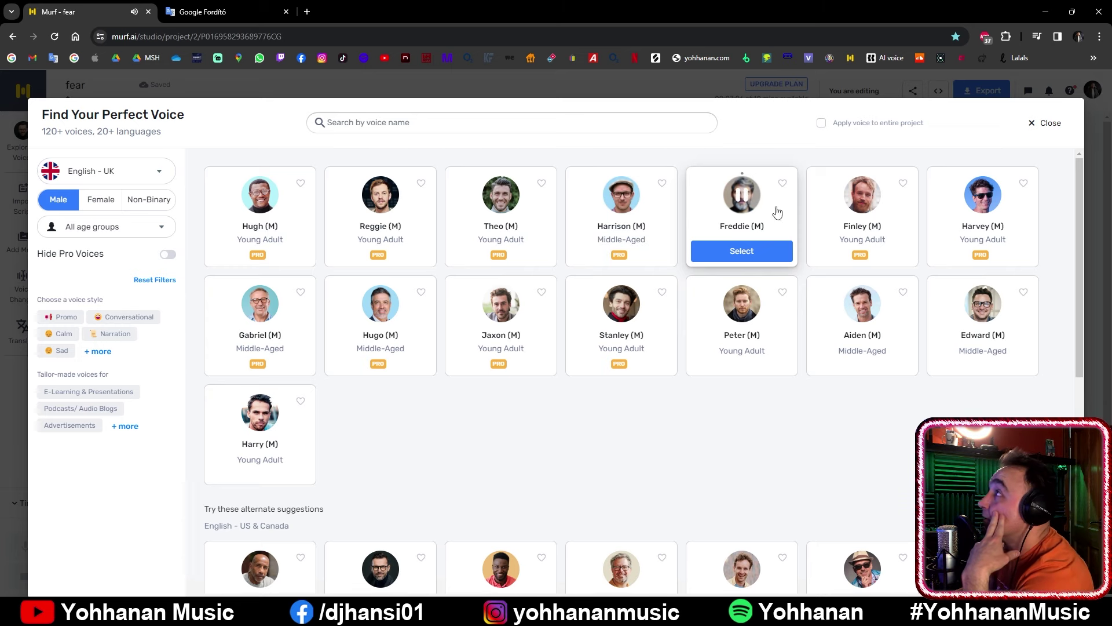
left_click(867, 195)
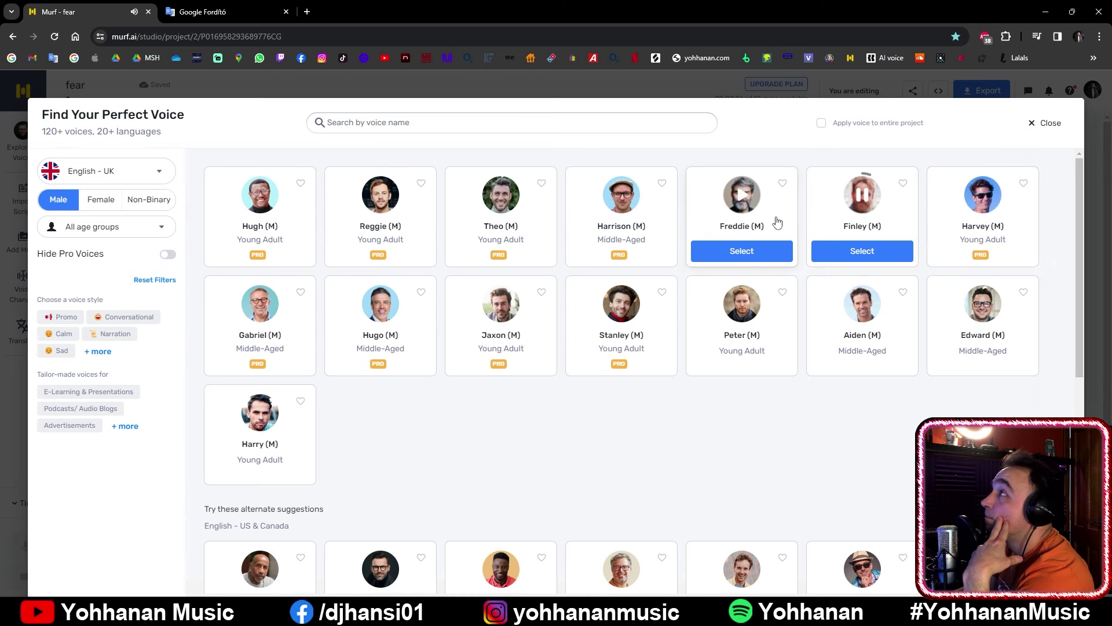
Limit the voices to Middle-Aged, compare the Gabriel, Edward and Aiden samples, and assign Edward to the block
left_click(133, 227)
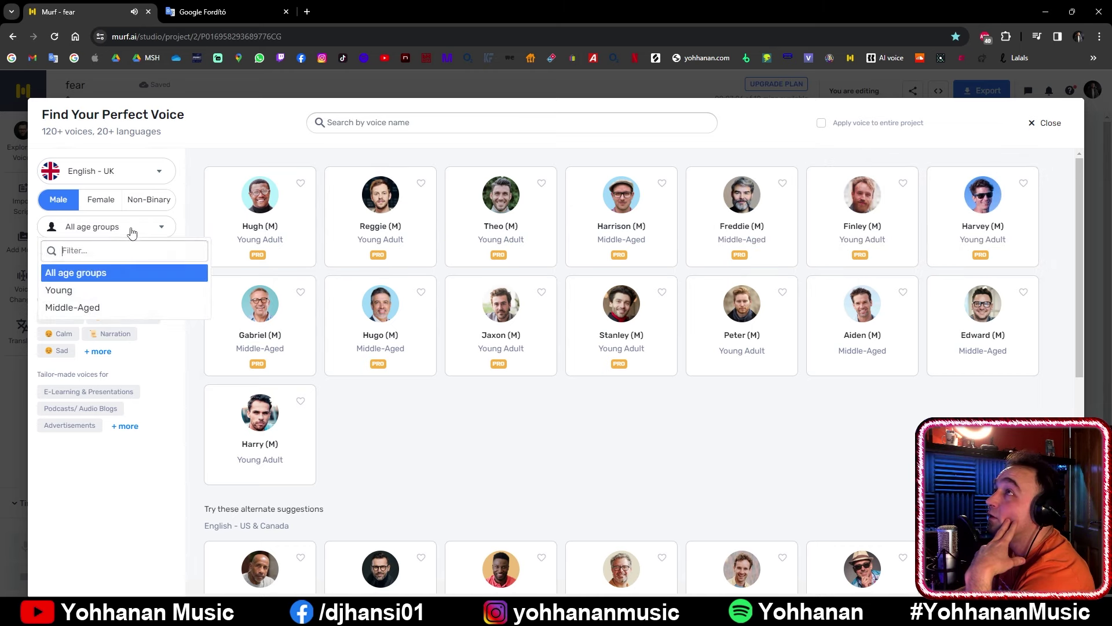
left_click(102, 314)
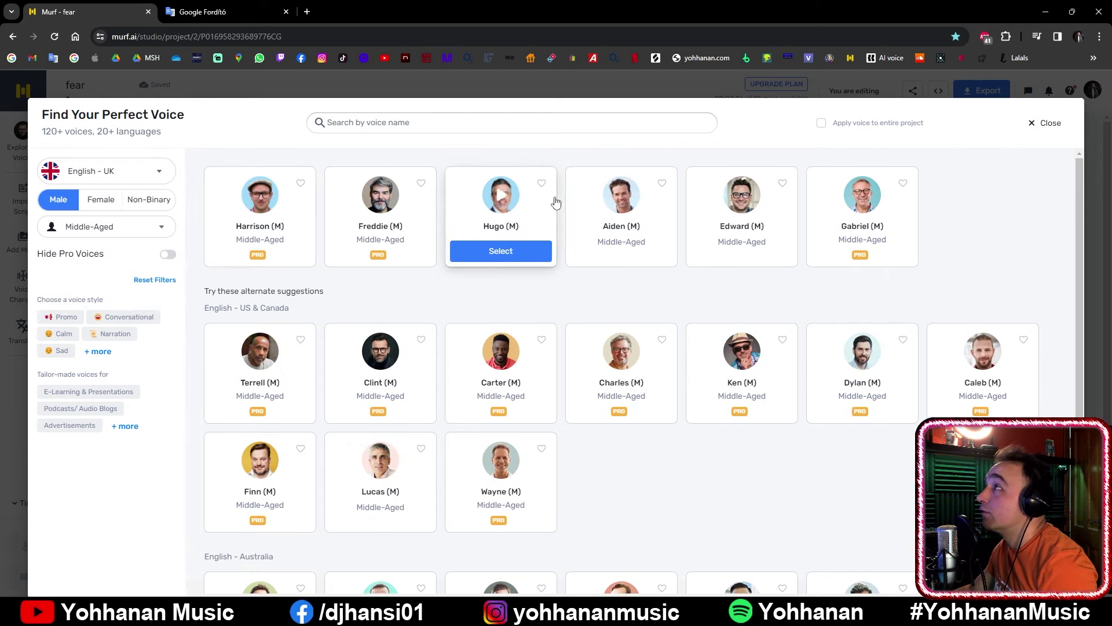
left_click(860, 197)
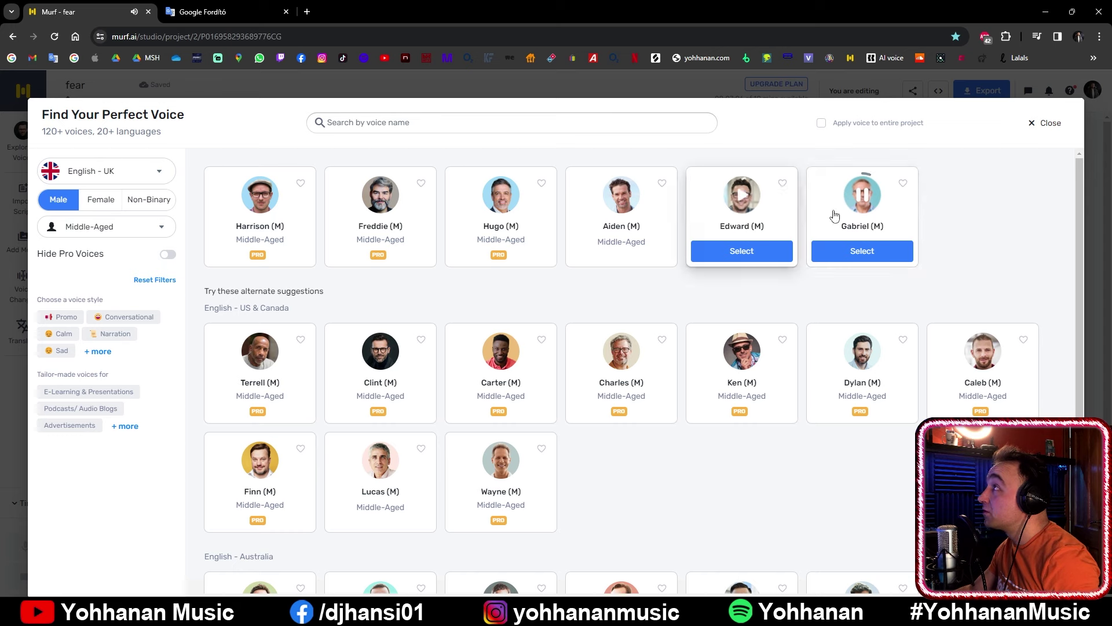
left_click(741, 198)
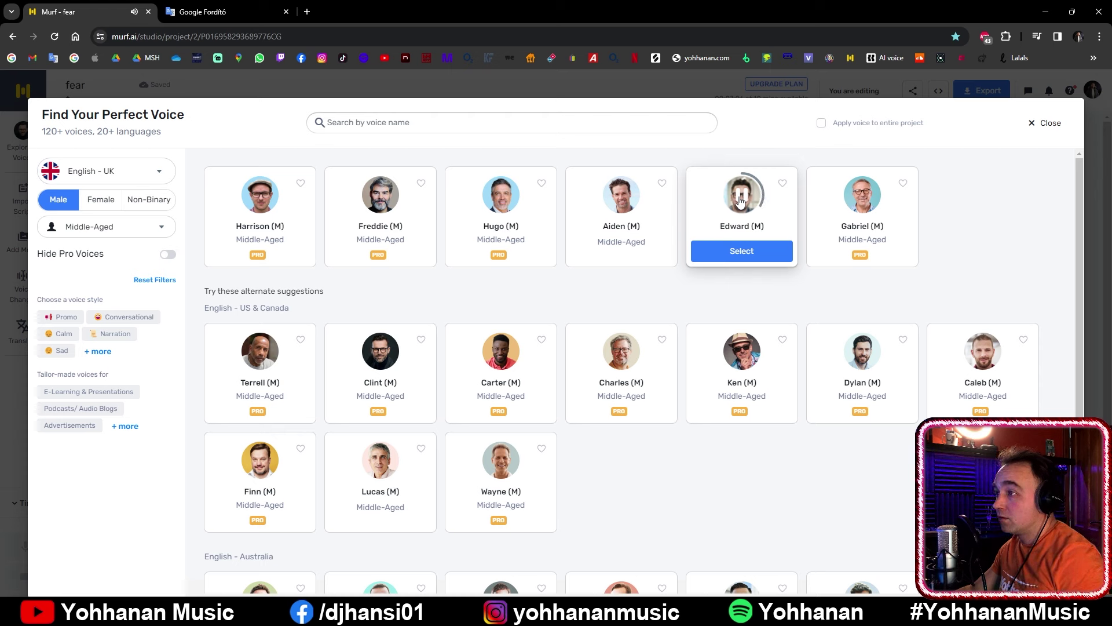
left_click(740, 199)
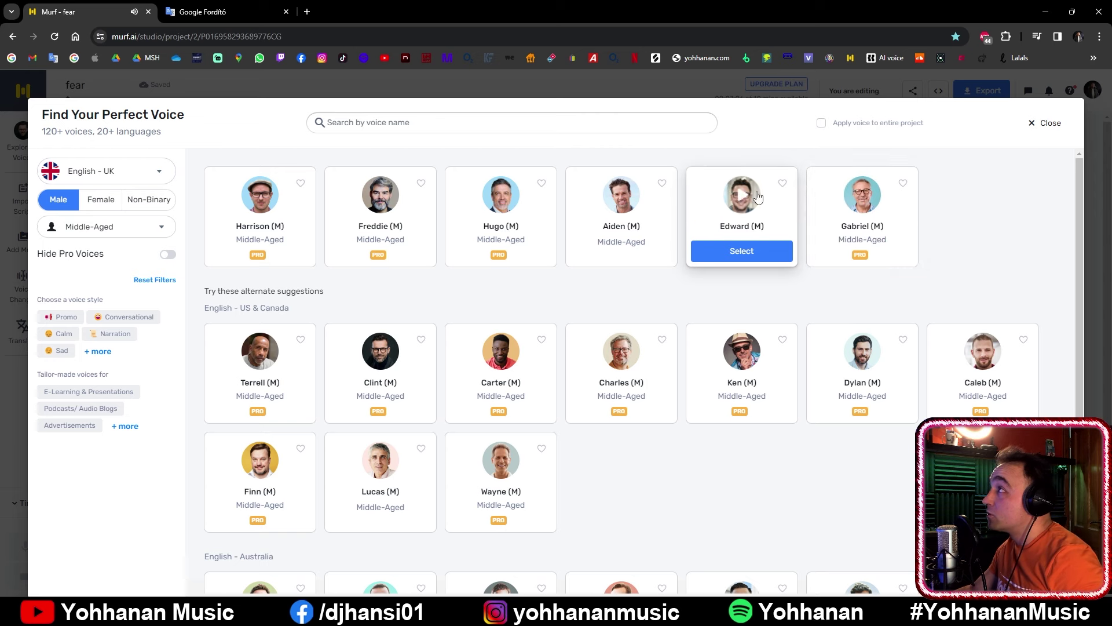
left_click(861, 200)
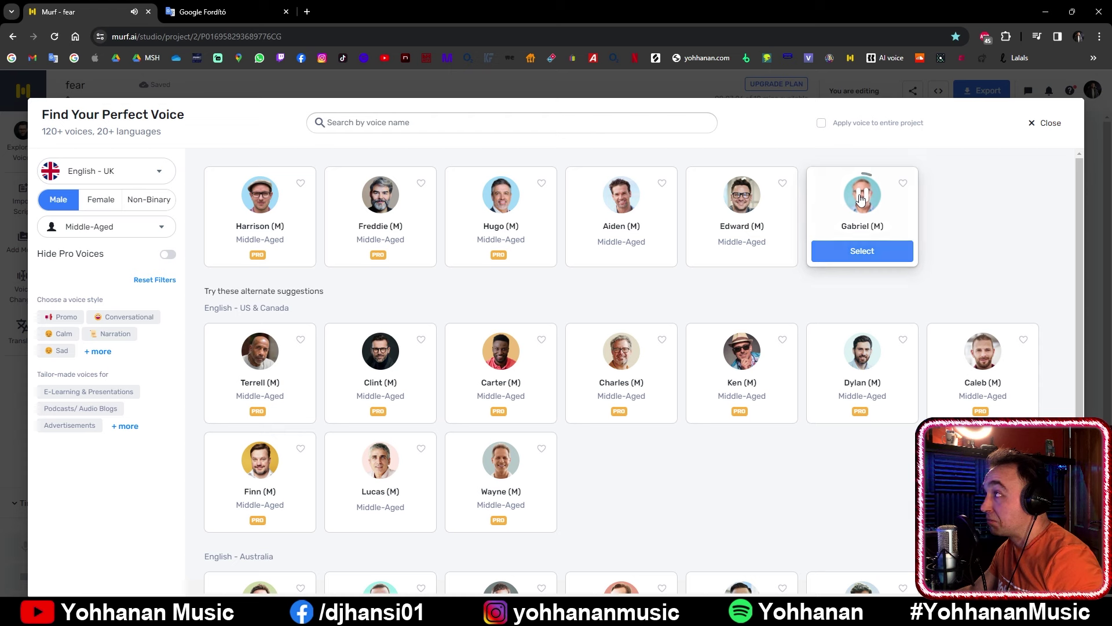
left_click(621, 196)
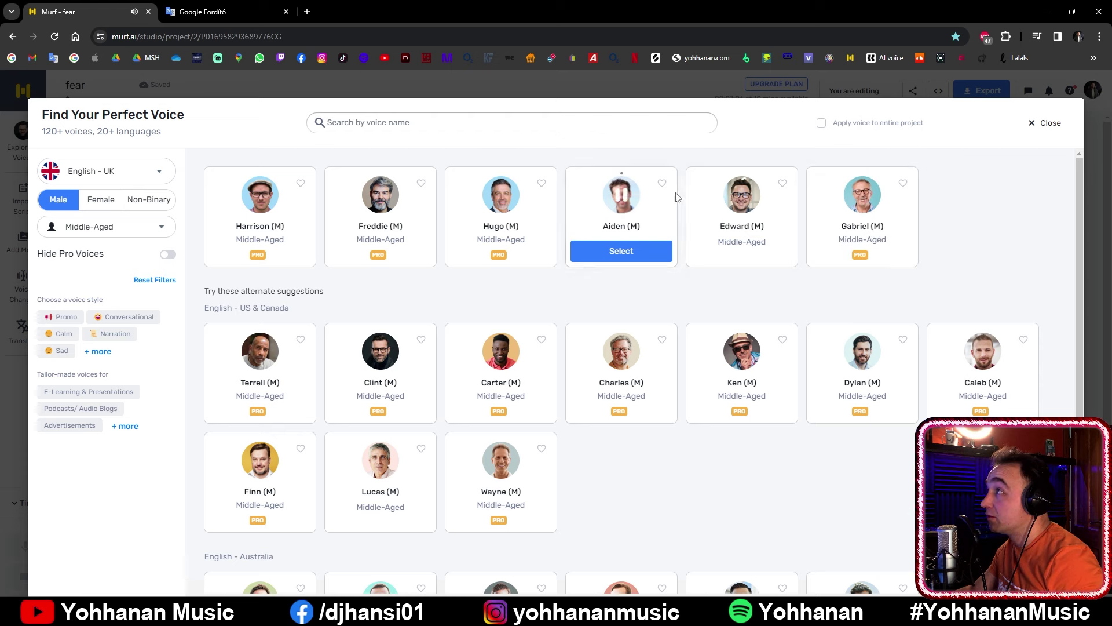
left_click(622, 197)
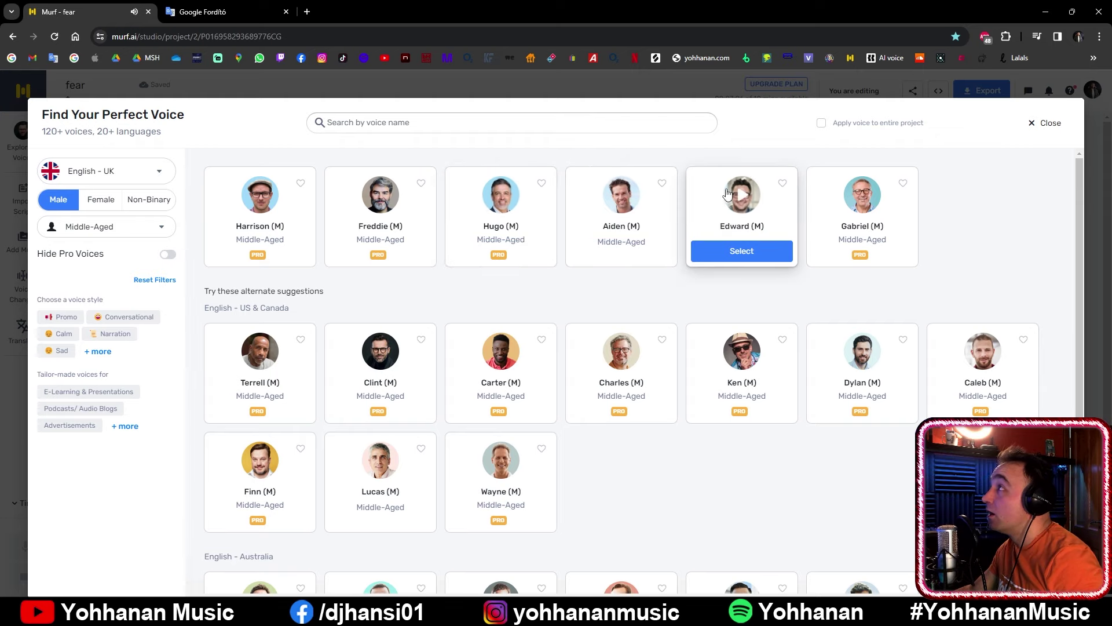
left_click(748, 251)
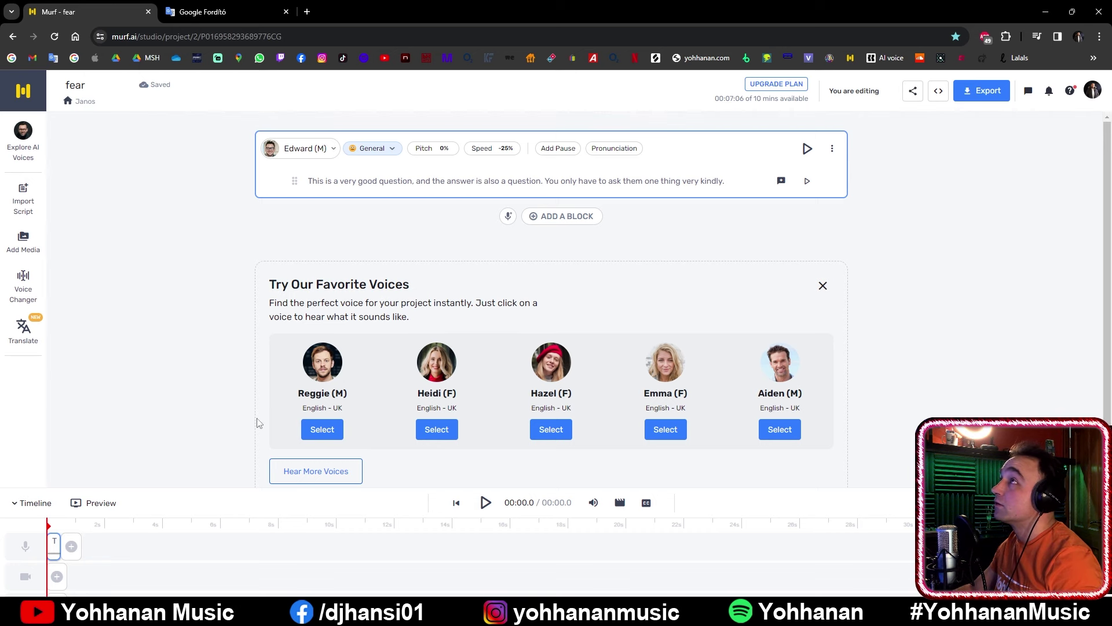
Switch to Google Translate and replace the source text with "igen kicsim?"
left_click(232, 13)
left_click(532, 193)
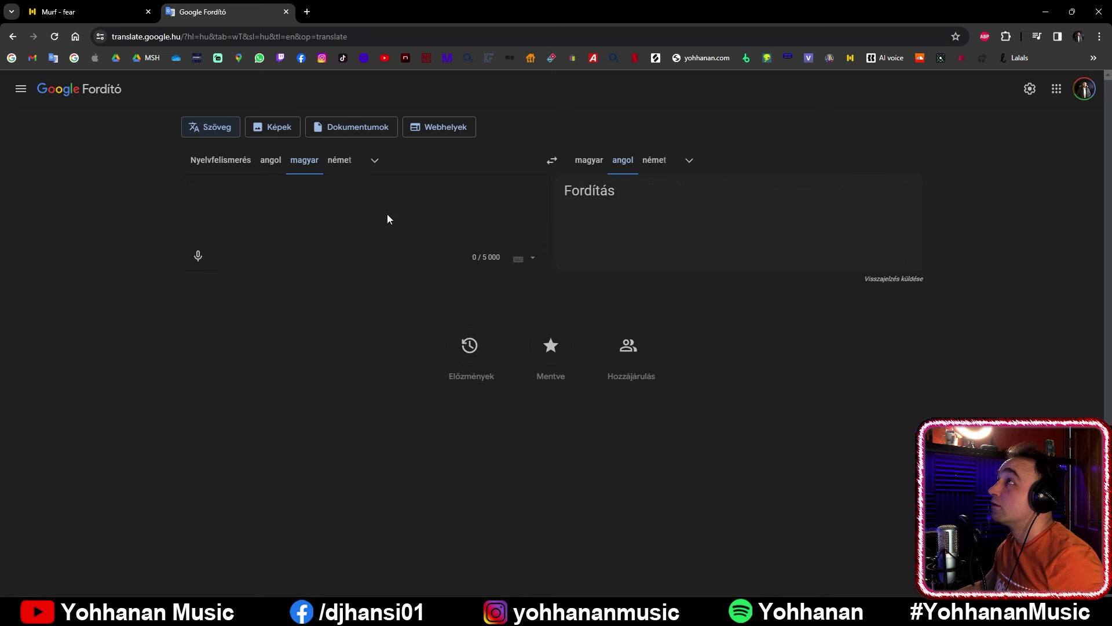
type("i")
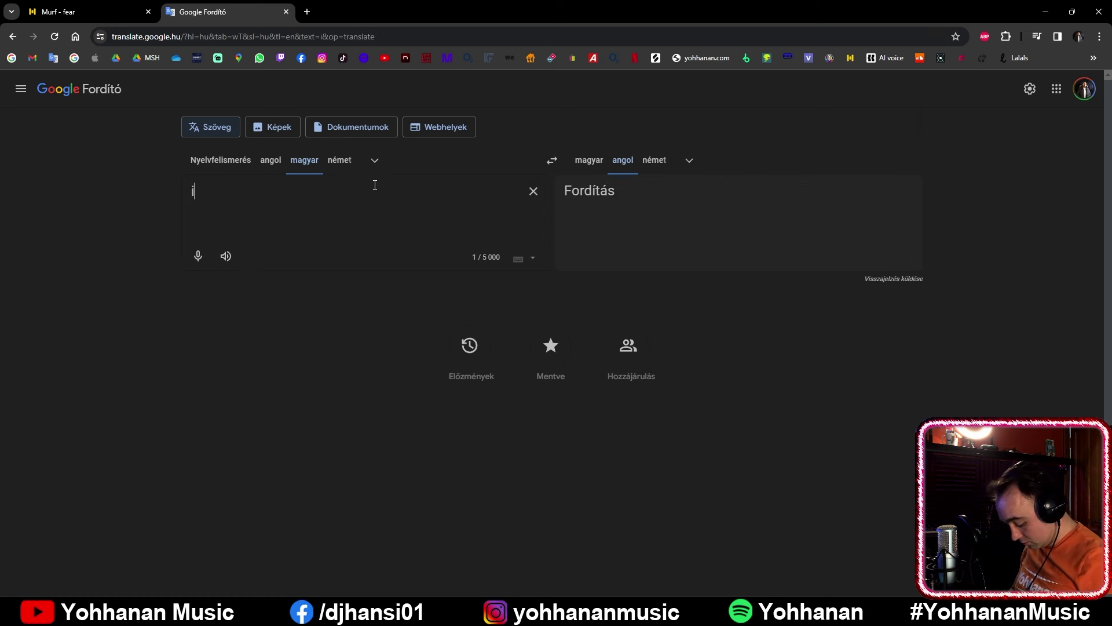
type("gen kicsi")
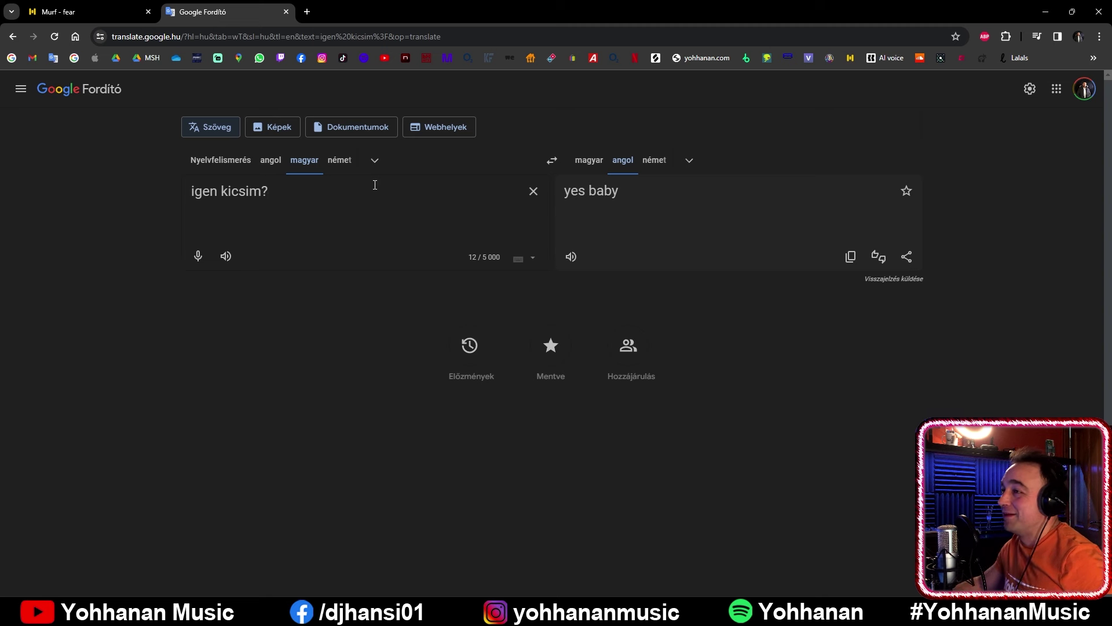
Replace the source text with "igen drágám?" to get a different English wording
left_click_drag(304, 193, 194, 200)
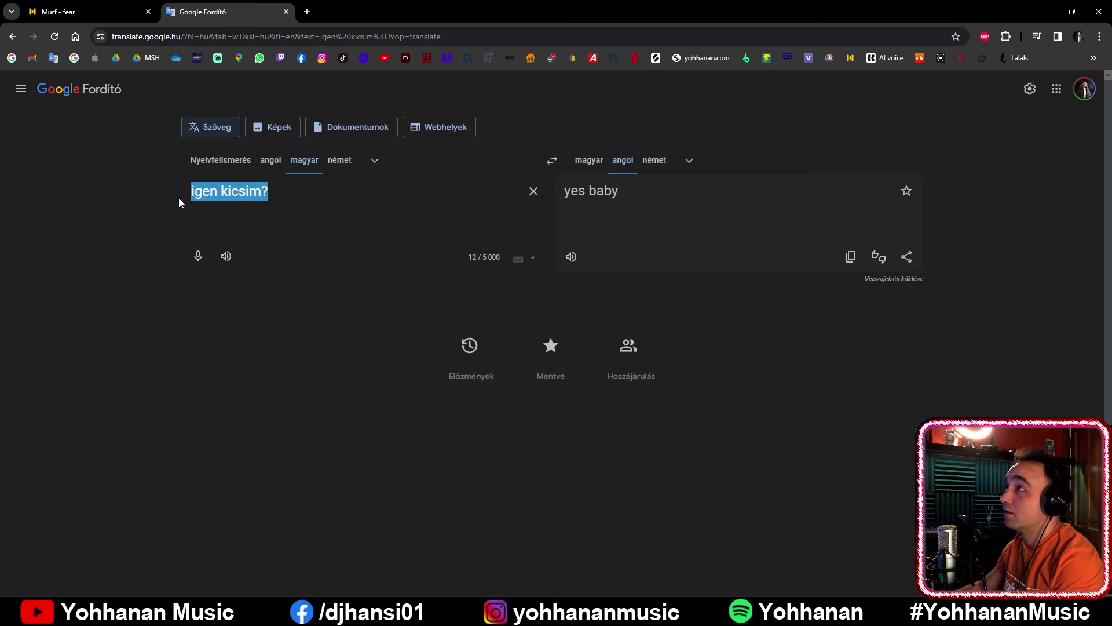
type("igen dr")
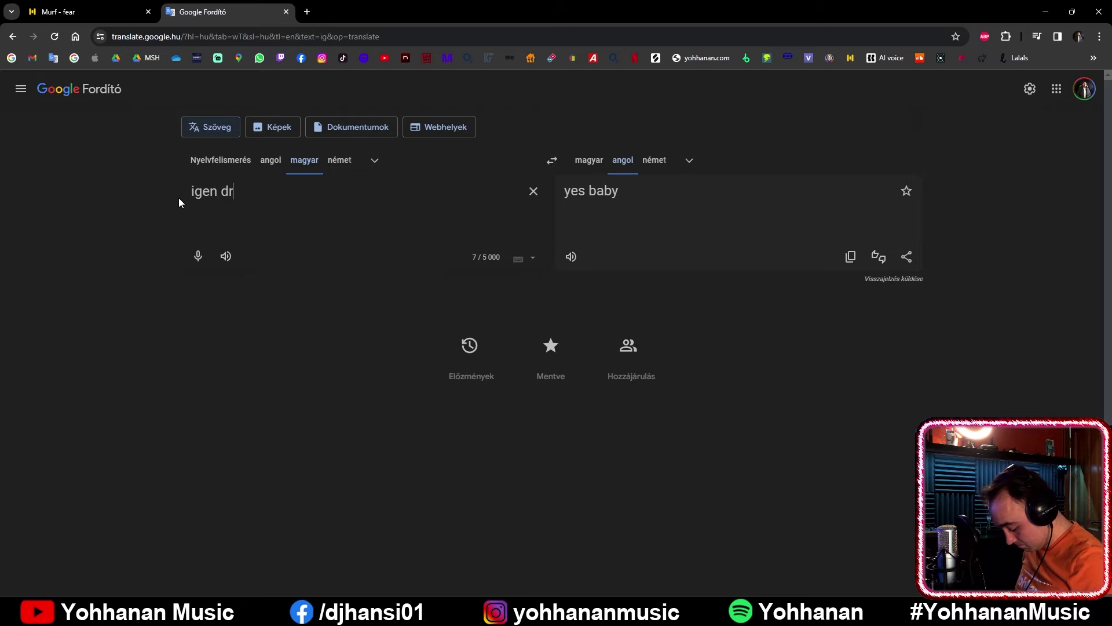
key("alt+Tab")
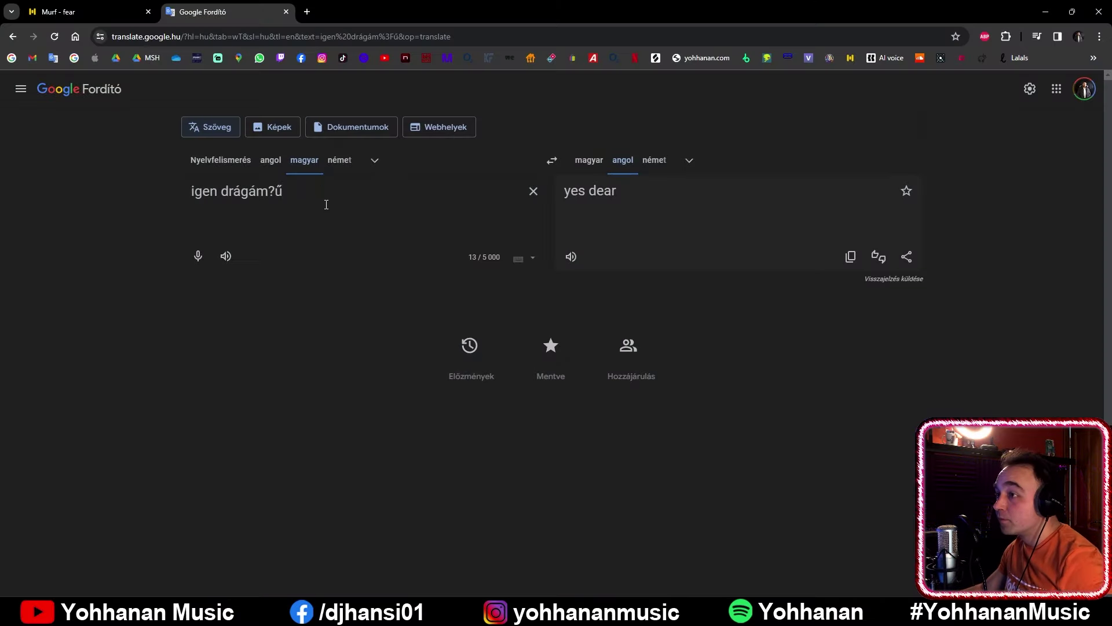
key("BackSpace")
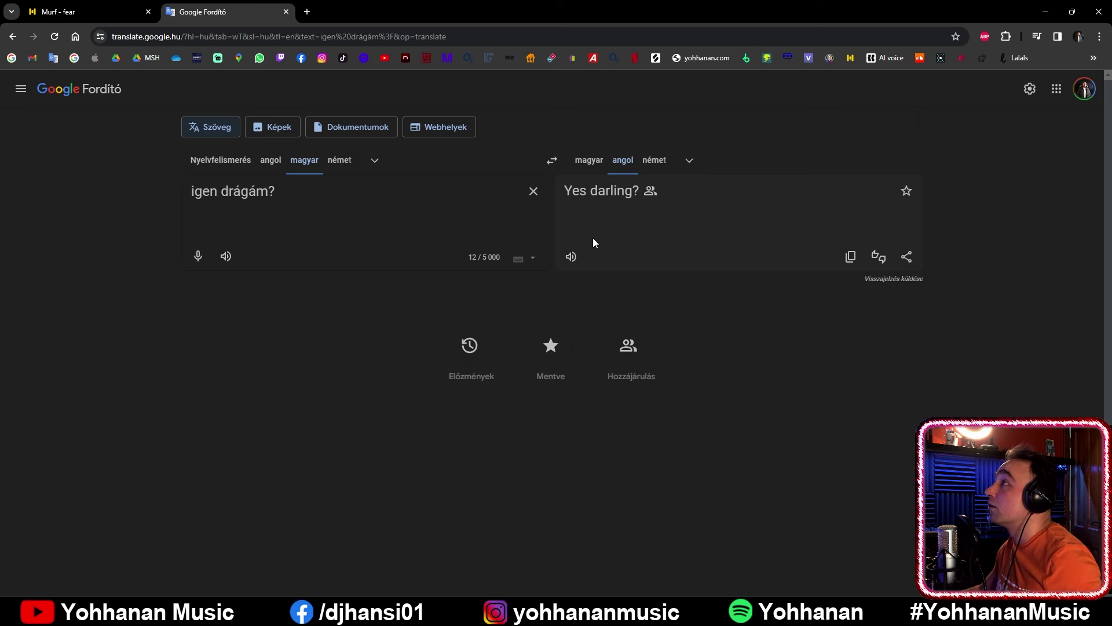
Copy the English translation and insert "Yes darling?" in the Murf project as a separate line above the Edward block's existing text
left_click(851, 258)
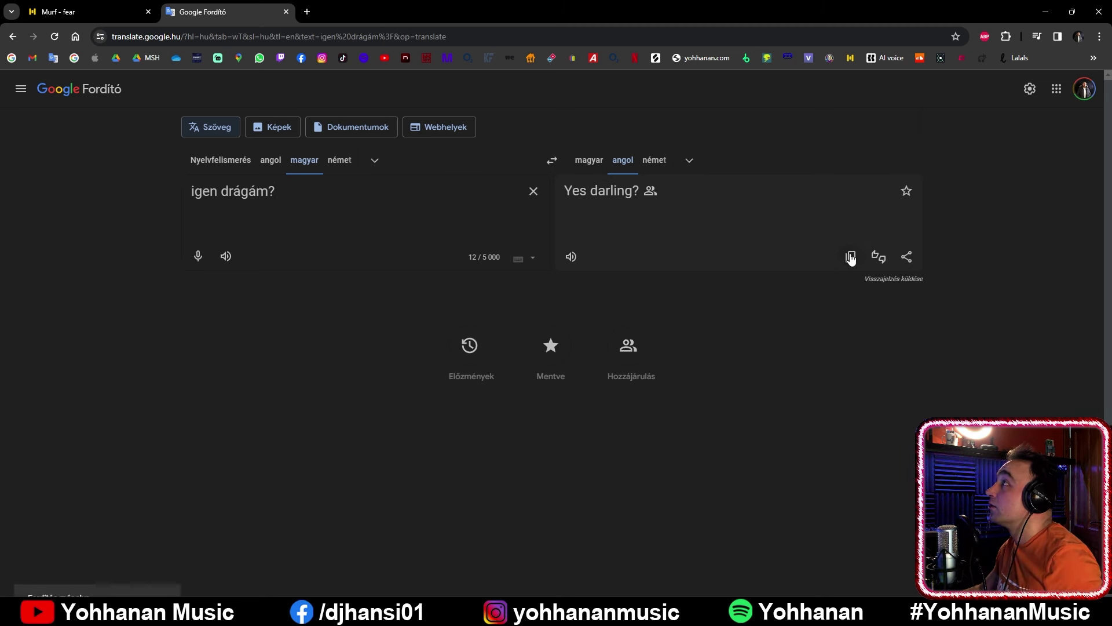
left_click(101, 14)
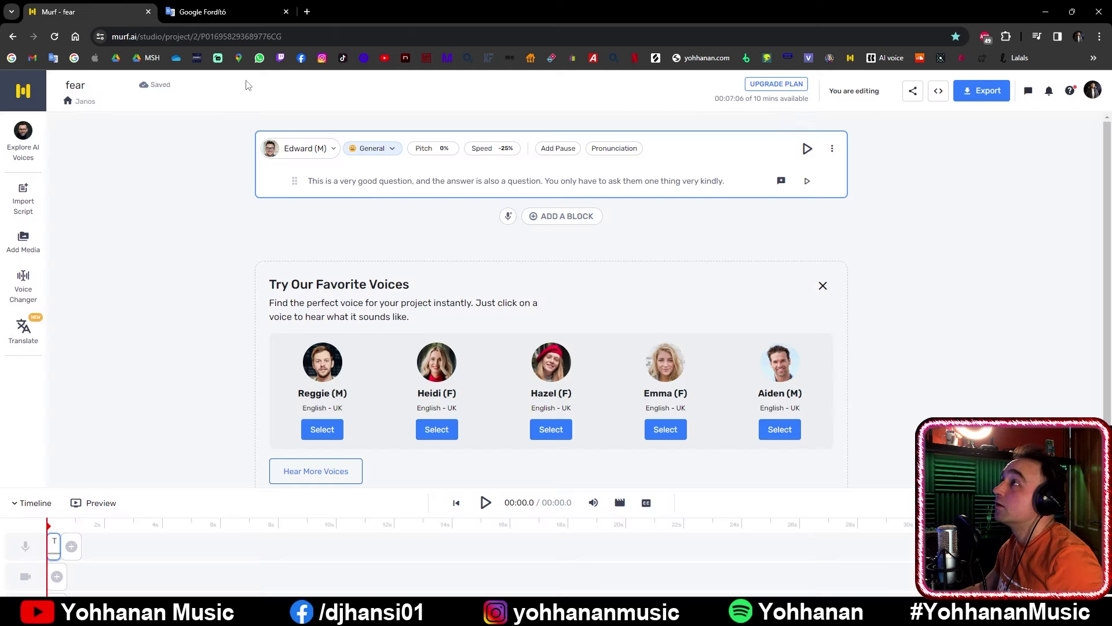
left_click(309, 179)
type("Yes darling?")
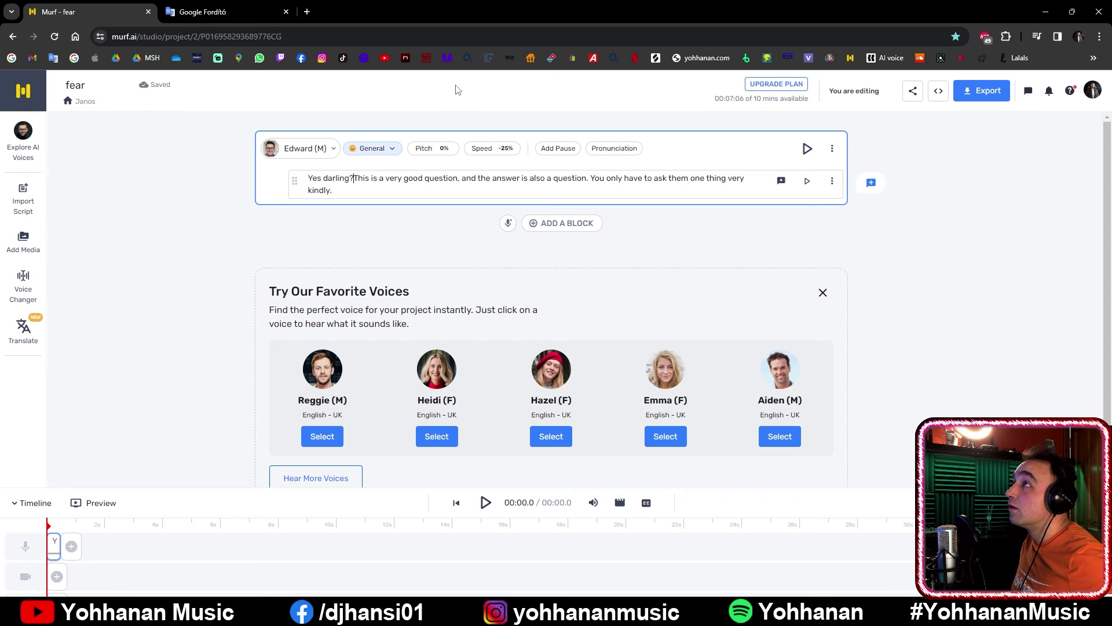
key("Return")
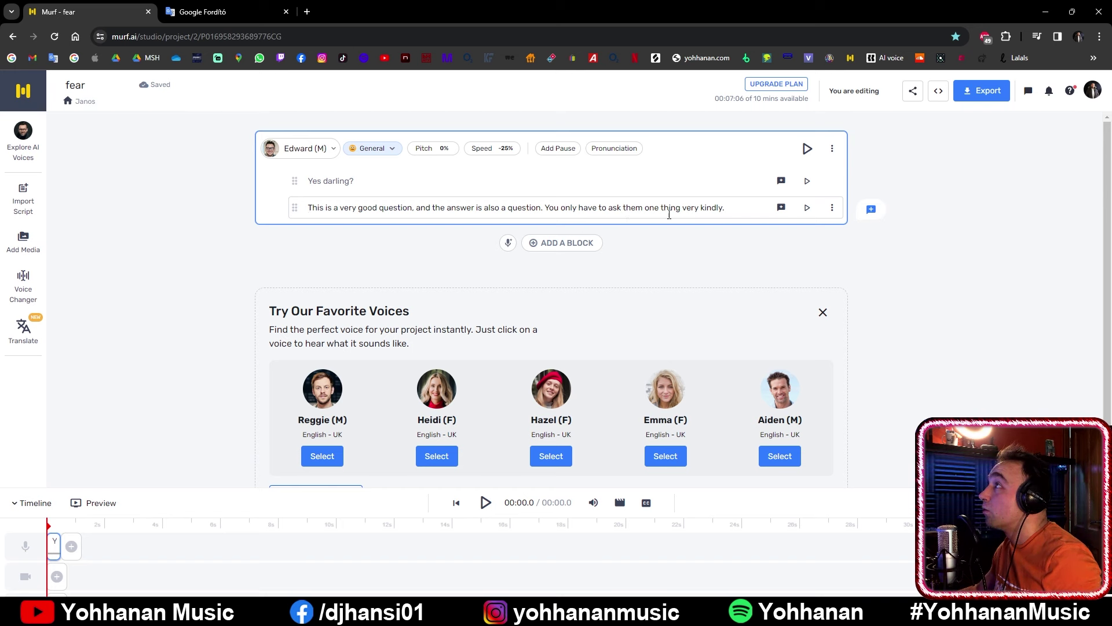
Generate and play the Edward block's audio in Murf, and bring Audacity to the front
left_click(807, 148)
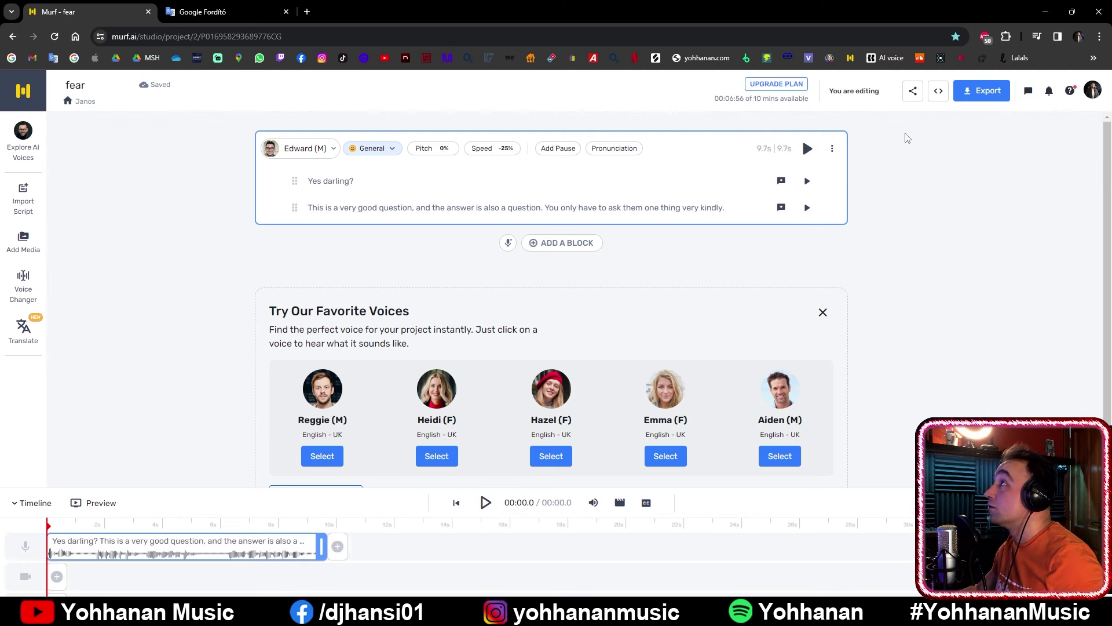
left_click(805, 148)
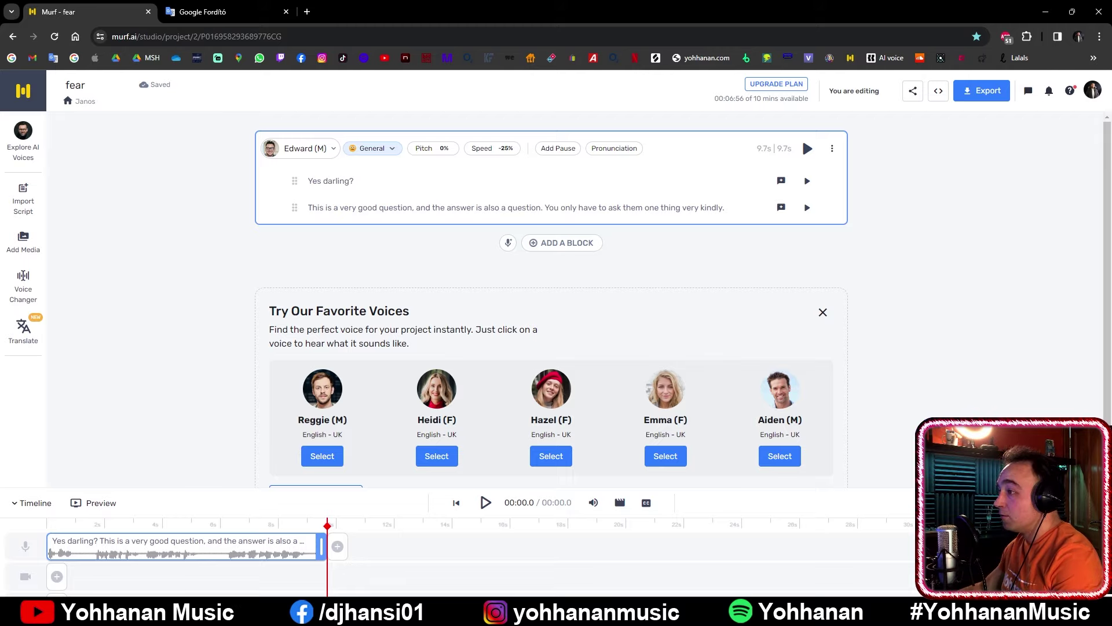
key("alt+Tab")
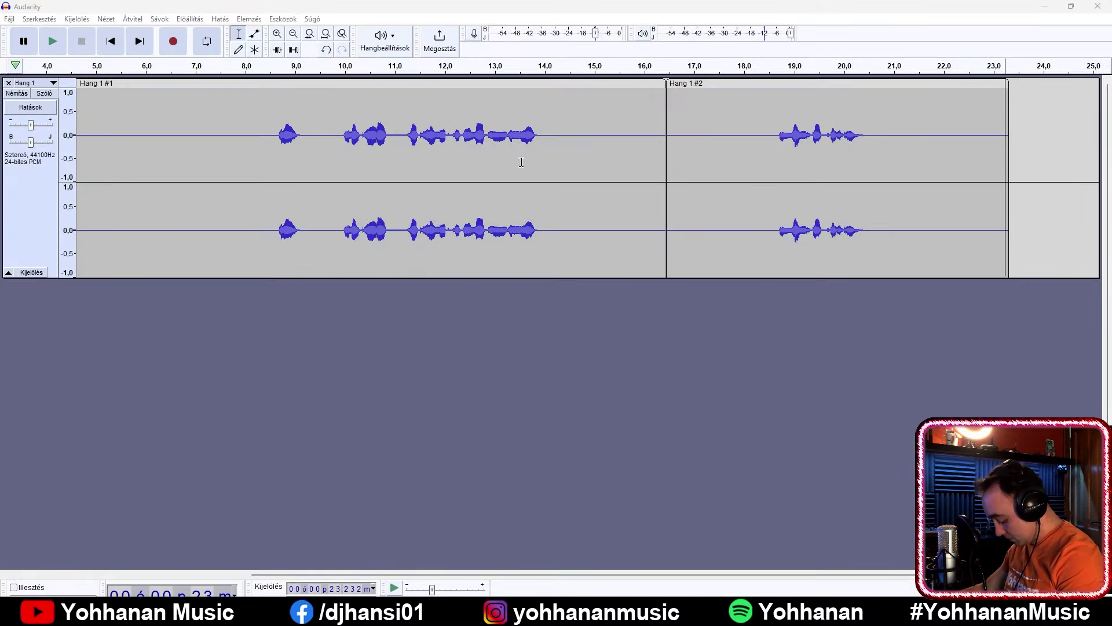
Record the Edward block's speech as a third clip at the end of the Hang 1 track in Audacity
left_click(993, 173)
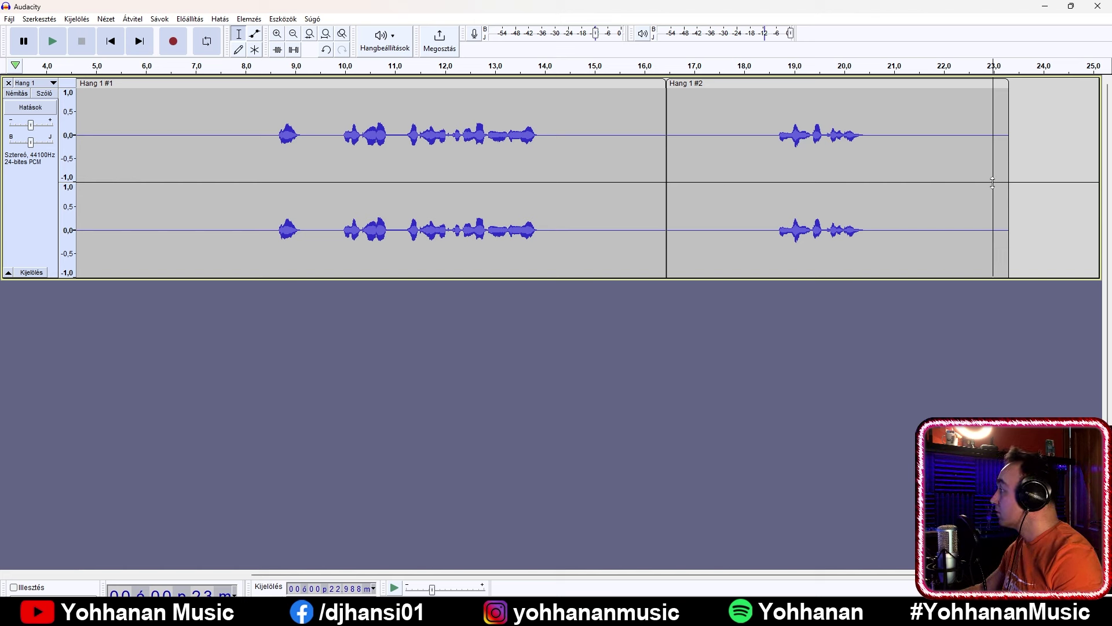
left_click(173, 42)
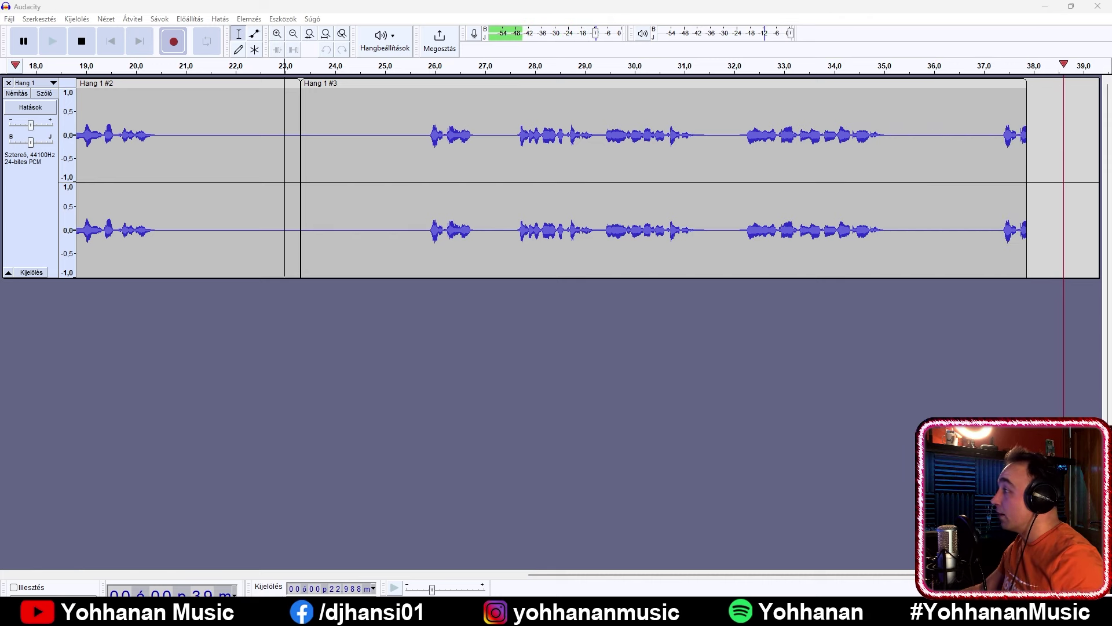
key("space")
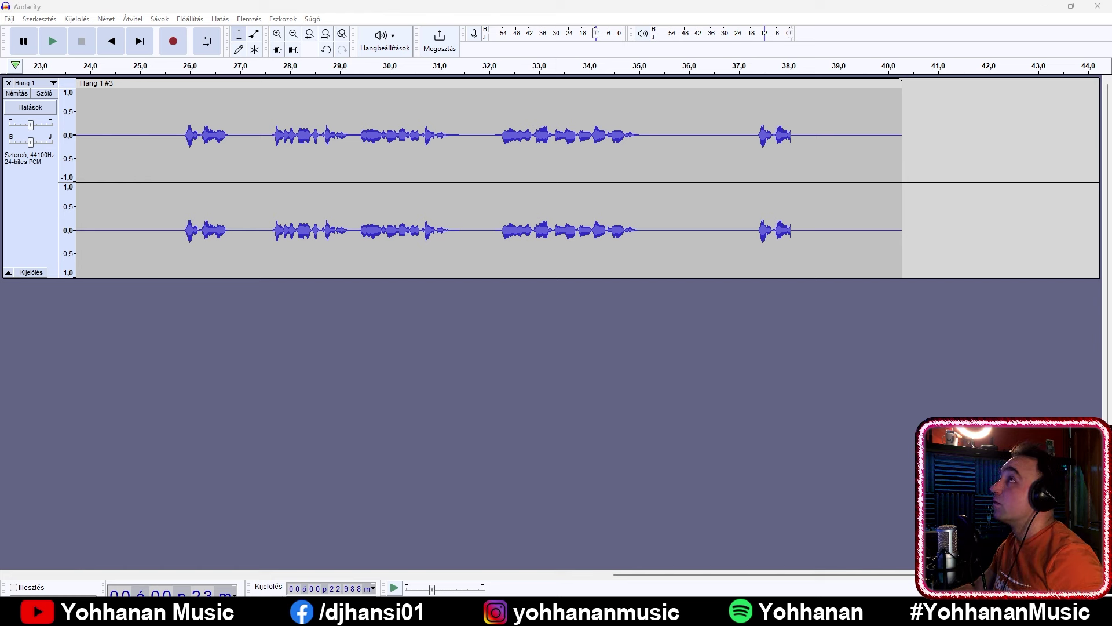
key("alt+Tab")
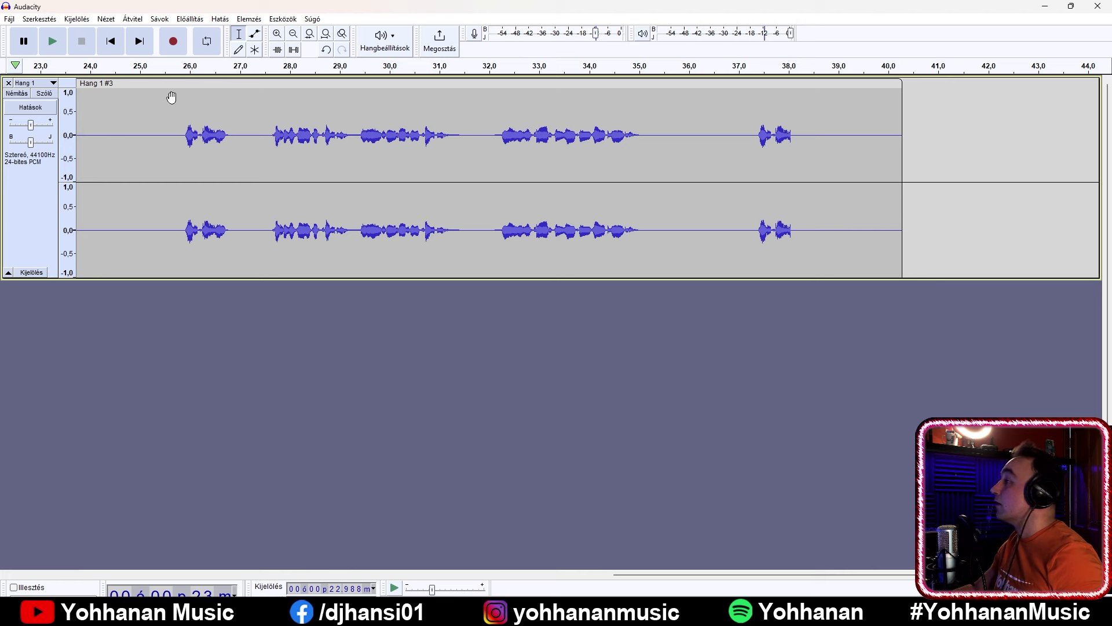
Start a WAV export of the recording and open the YOHHANAN - How Can I Help folder under Projektek, Zene, Elkezdett
left_click(9, 19)
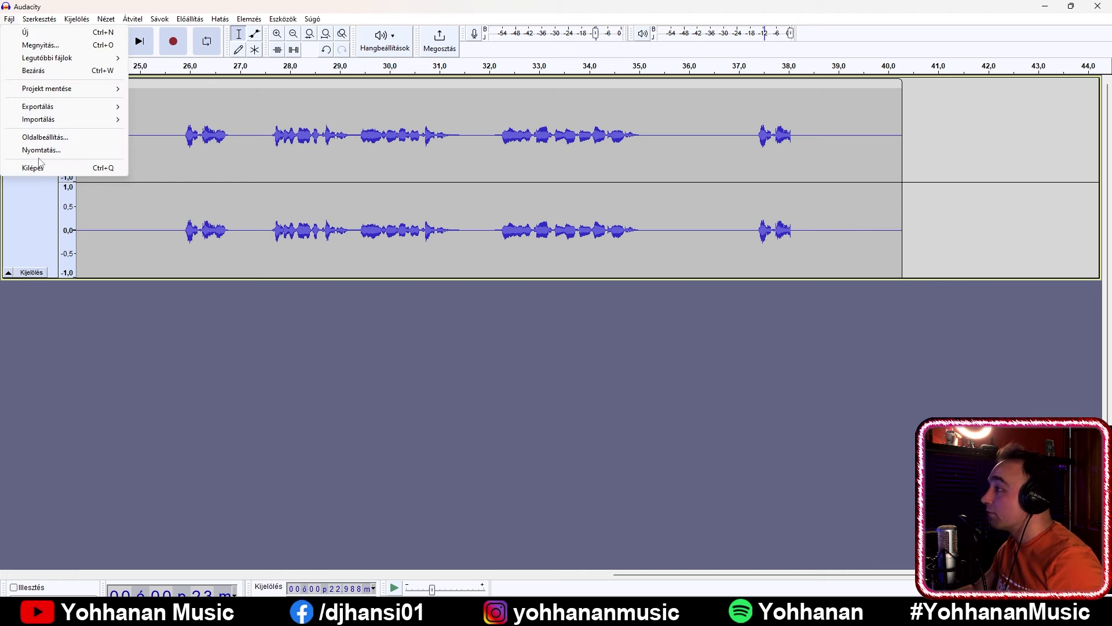
mouse_move(55, 109)
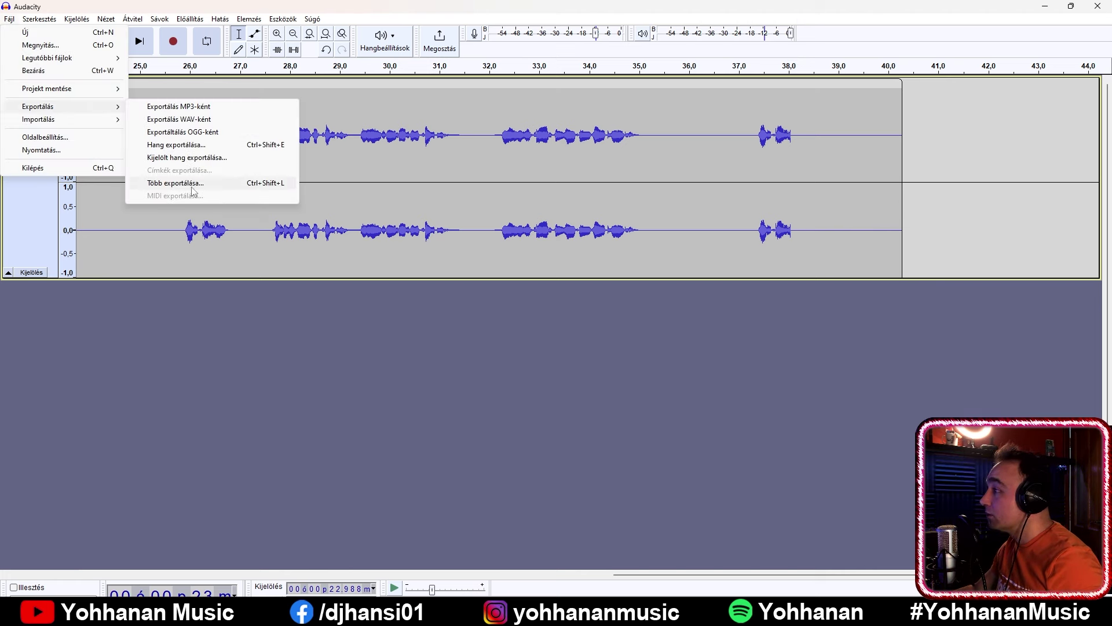
left_click(206, 119)
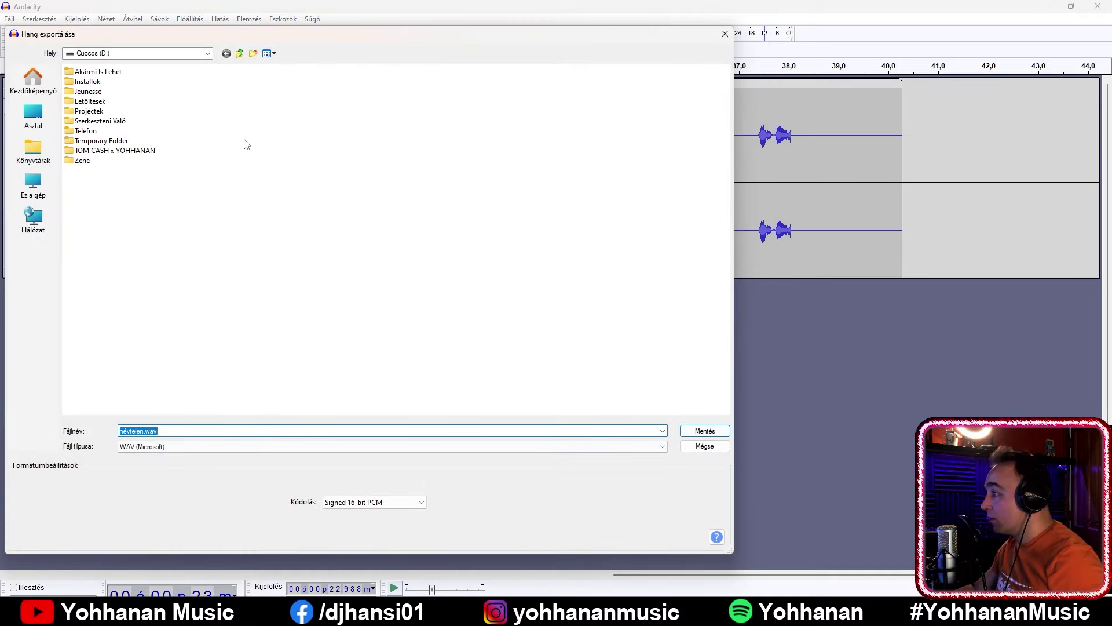
double_click(105, 112)
double_click(99, 150)
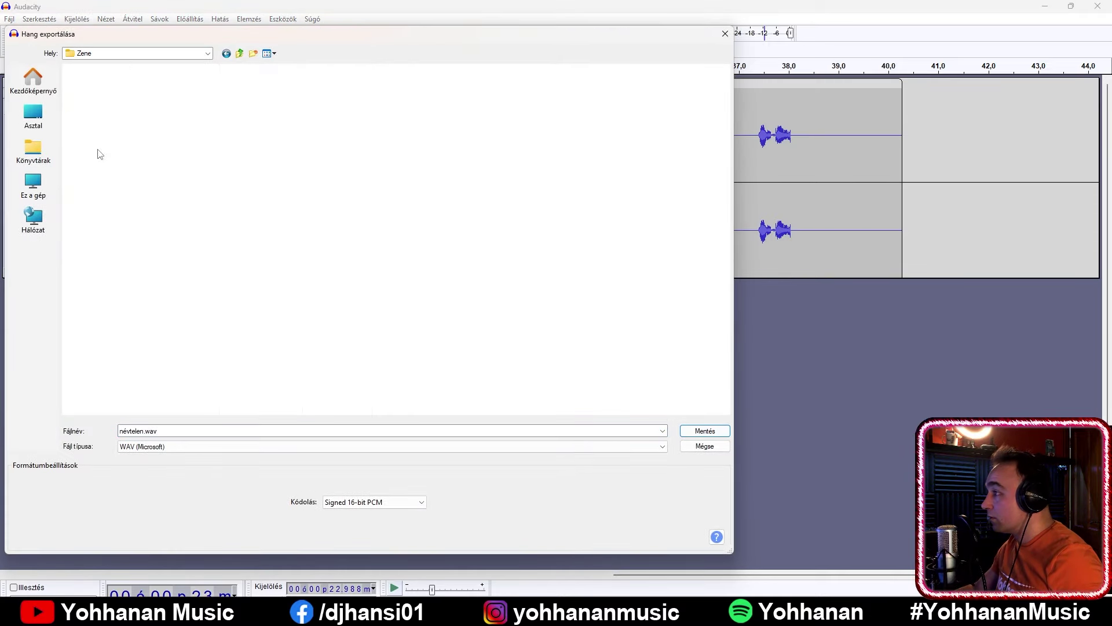
double_click(102, 89)
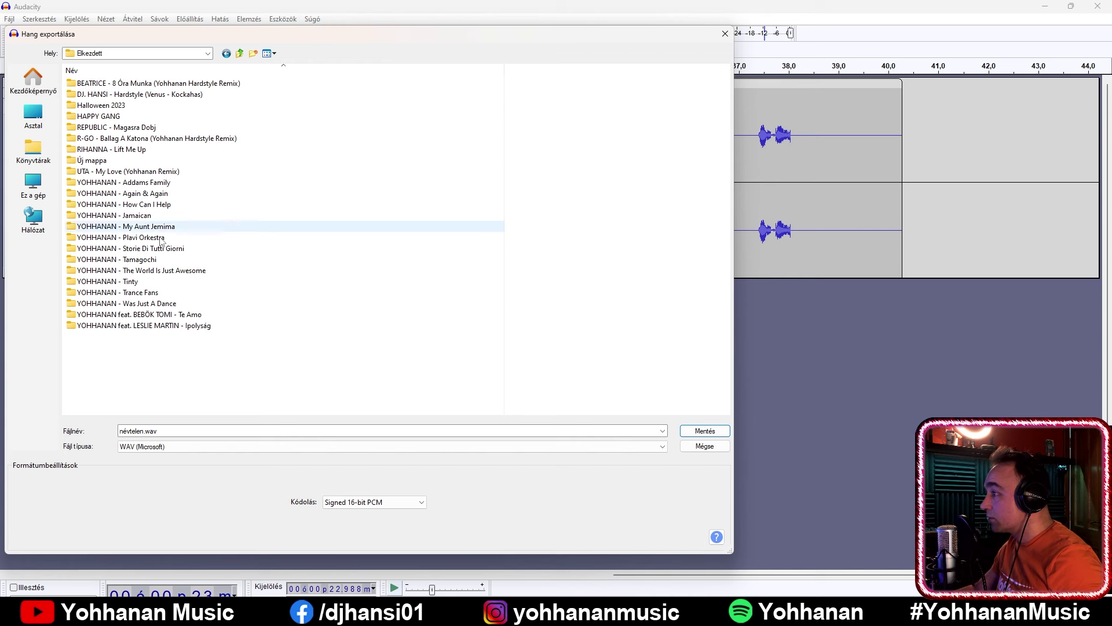
double_click(161, 212)
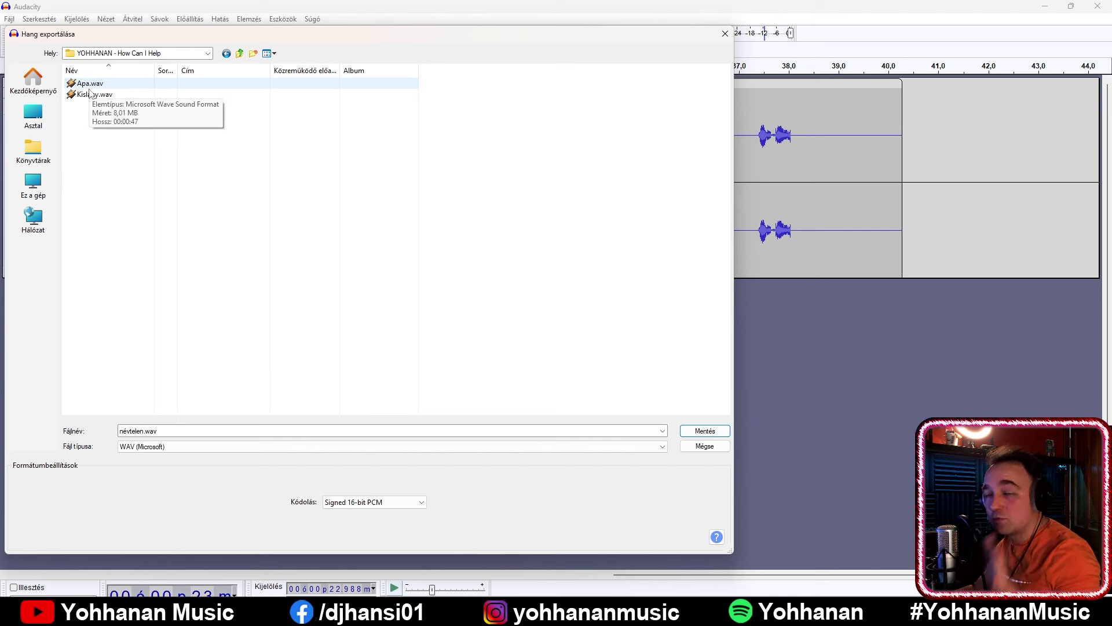
Name the exported WAV file Parbeszed and save it in the project folder
left_click(191, 433)
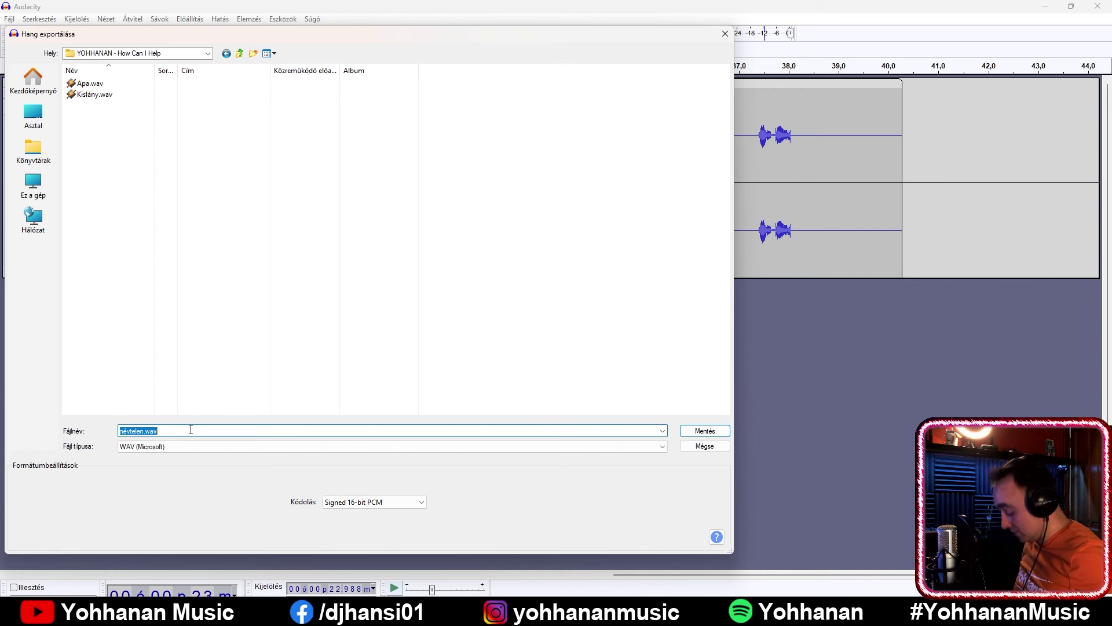
key("BackSpace")
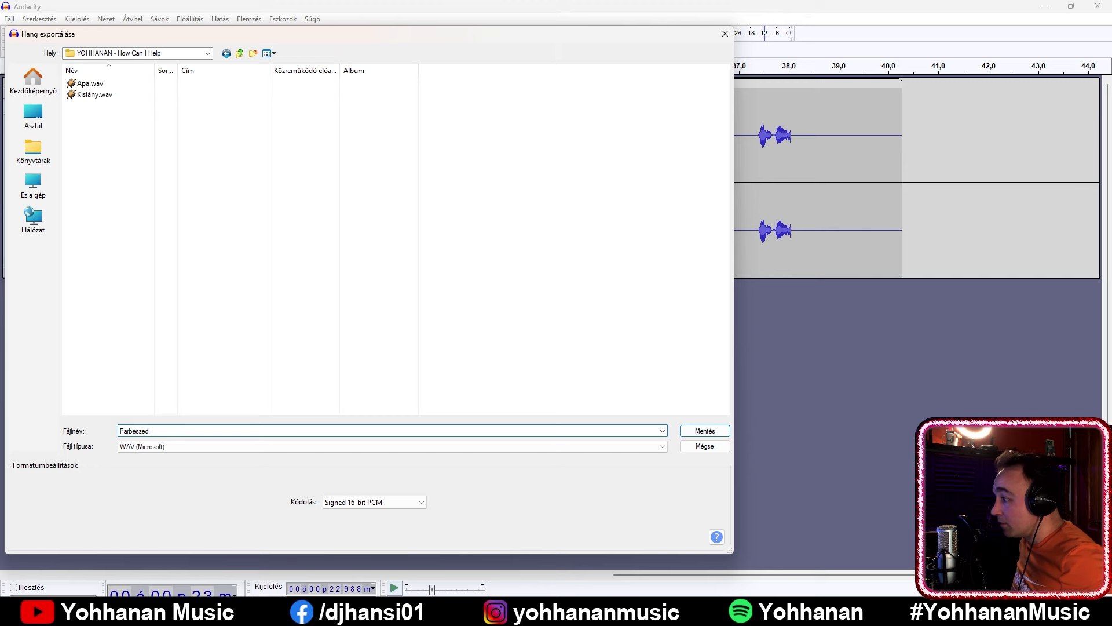
key("Return")
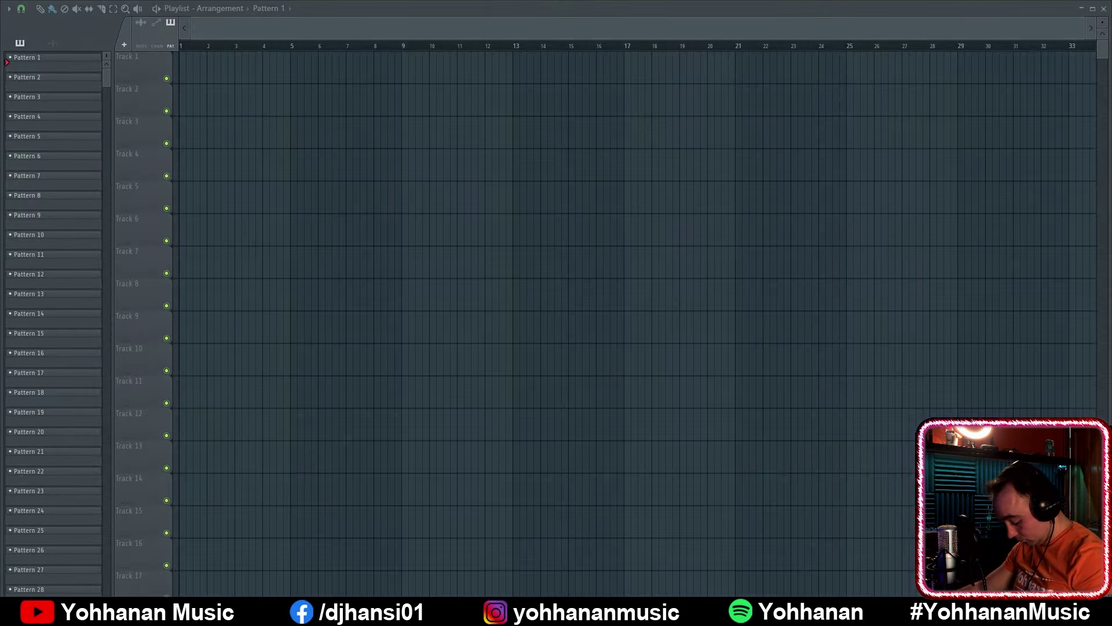
Switch to FL Studio and load the Parbeszed audio from the YOHHANAN - How Can I Help folder into the project
key("F5")
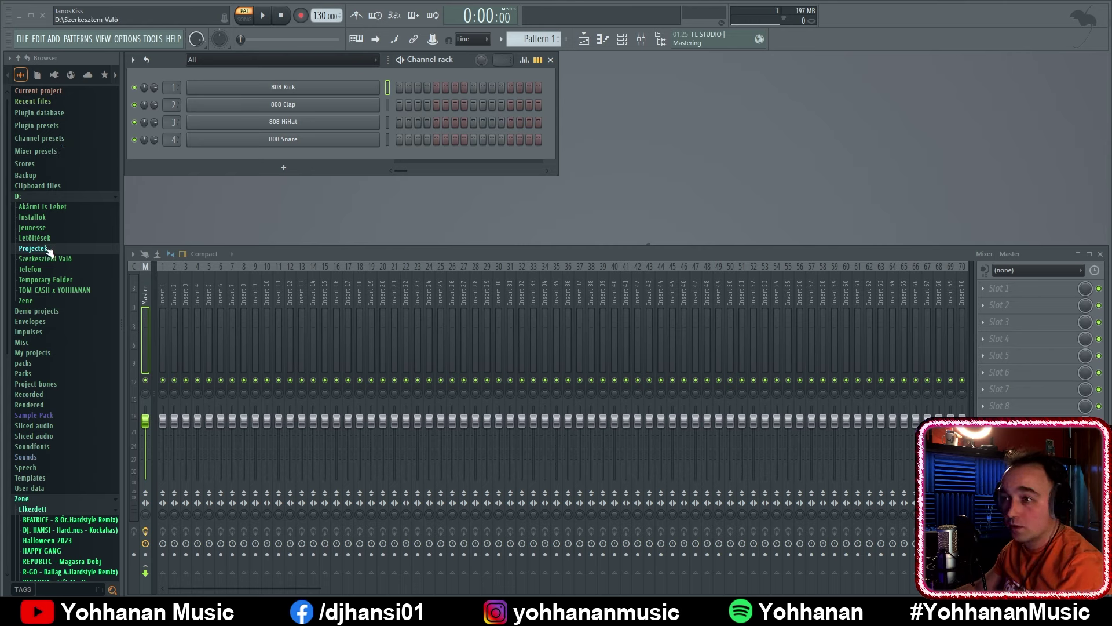
left_click(41, 197)
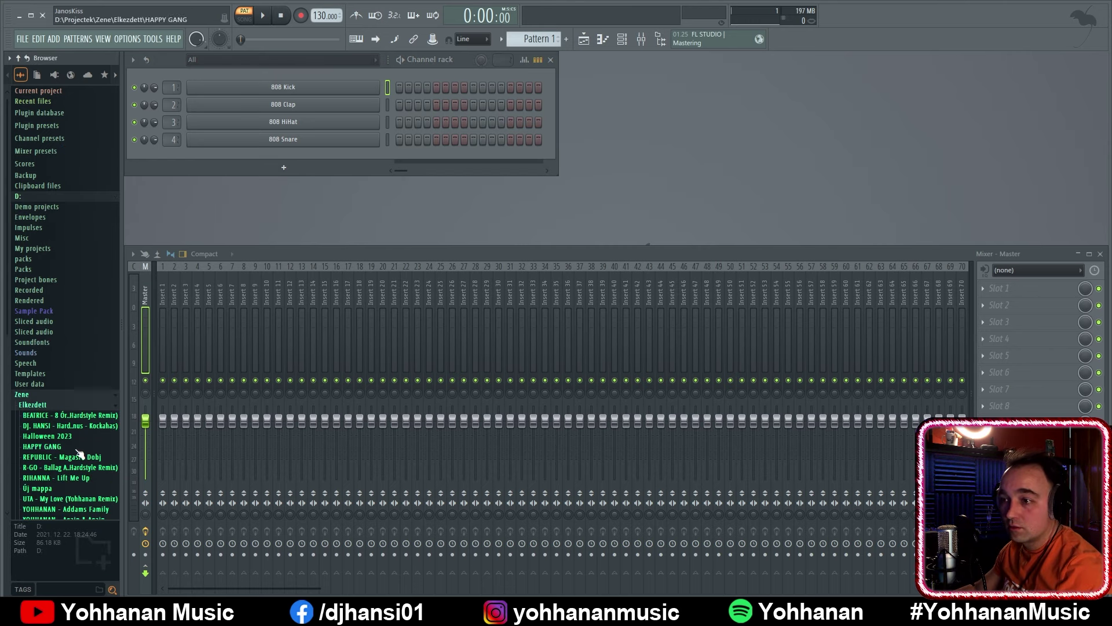
scroll(58, 388, "down", 4)
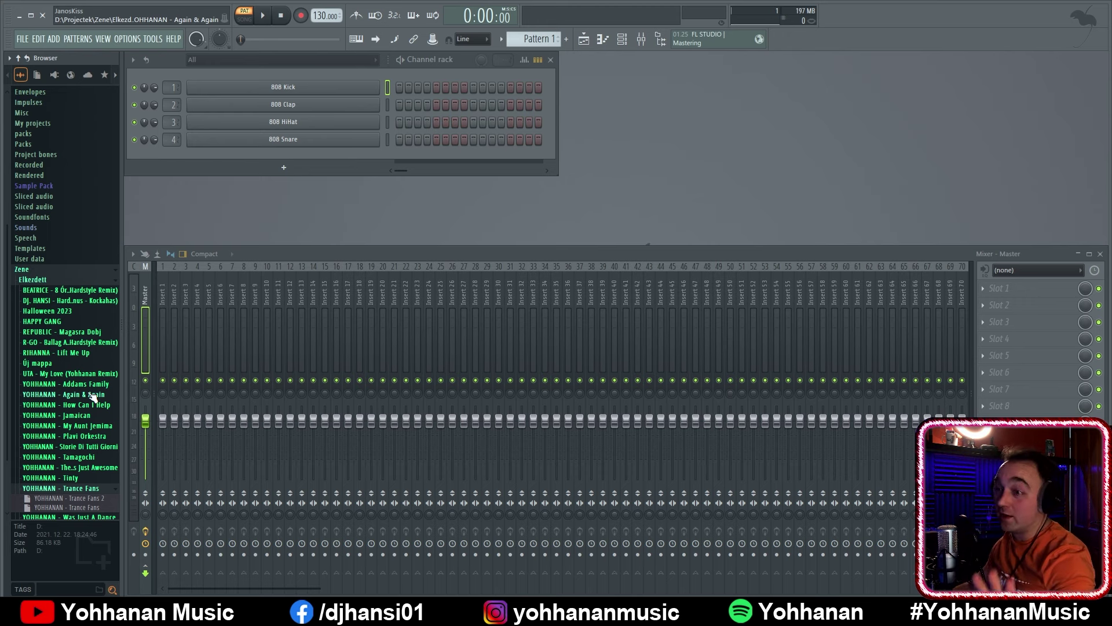
left_click(70, 373)
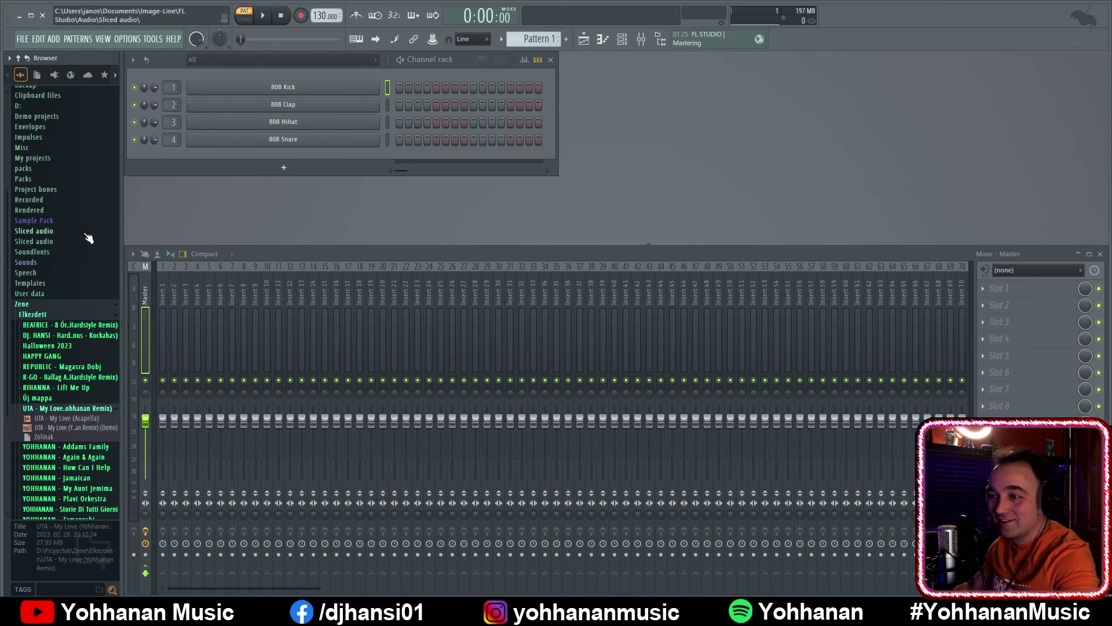
left_click(74, 409)
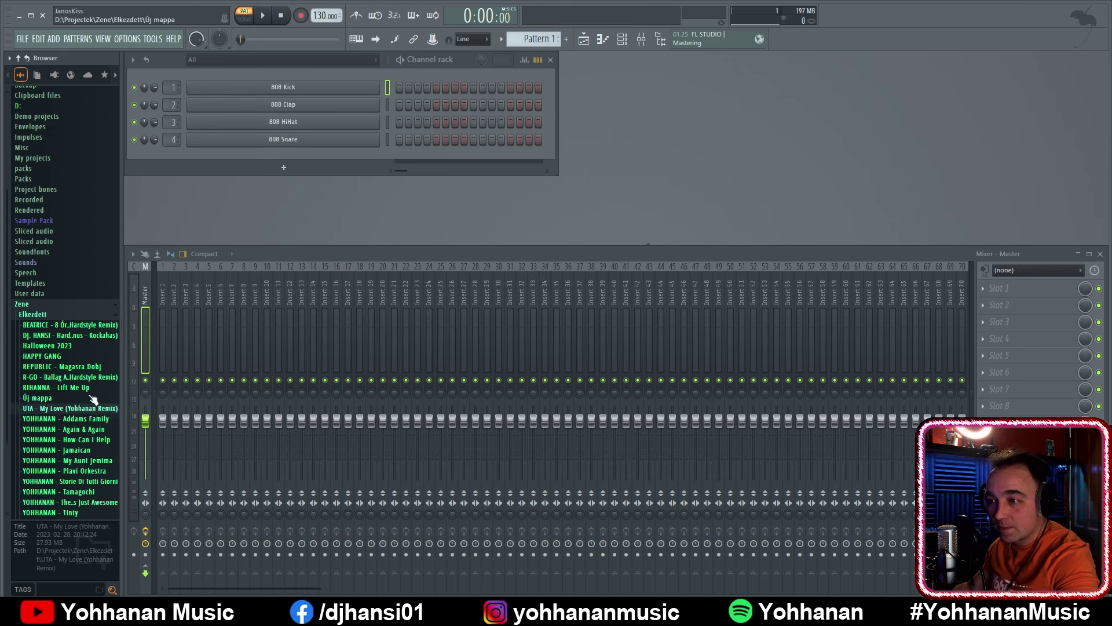
left_click(95, 438)
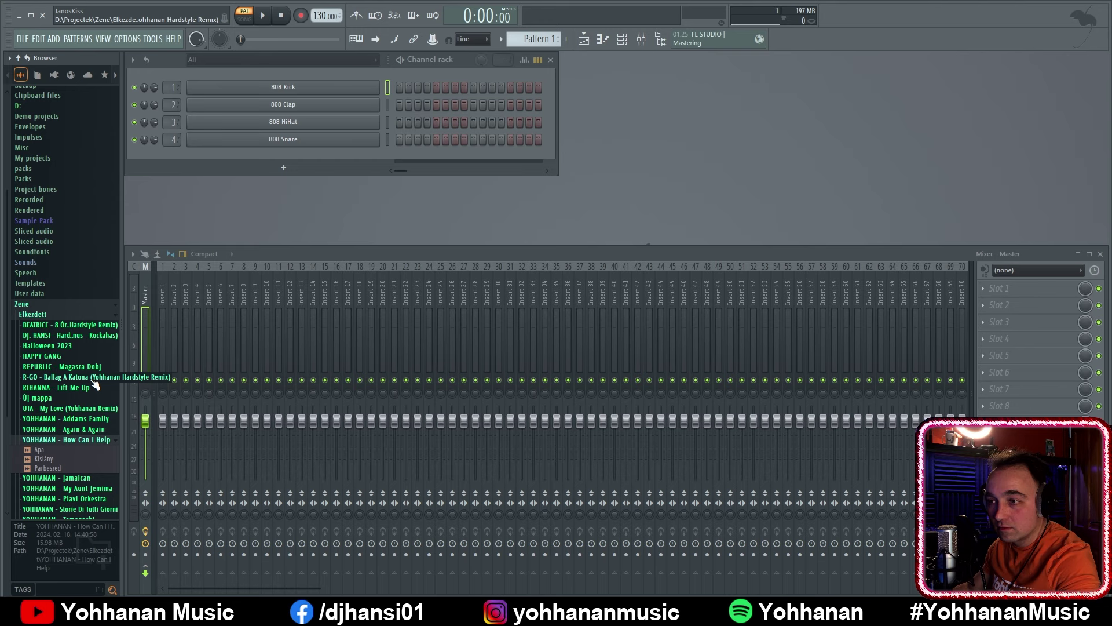
double_click(47, 467)
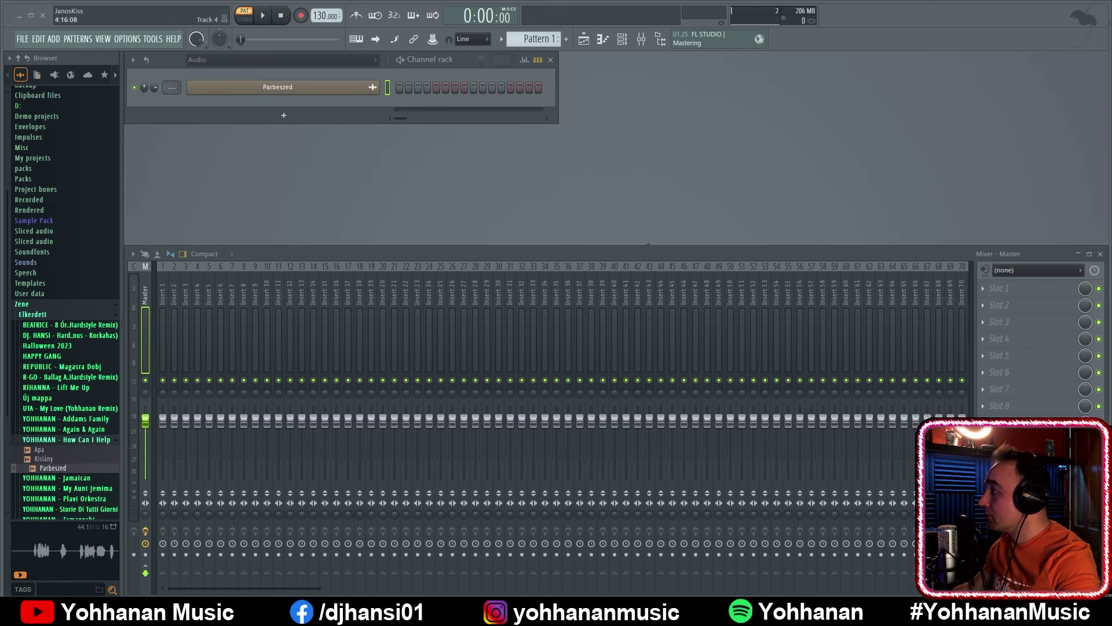
Play the Parbeszed clip in song mode and shorten its end on Track 1 to about bar 22
key("l")
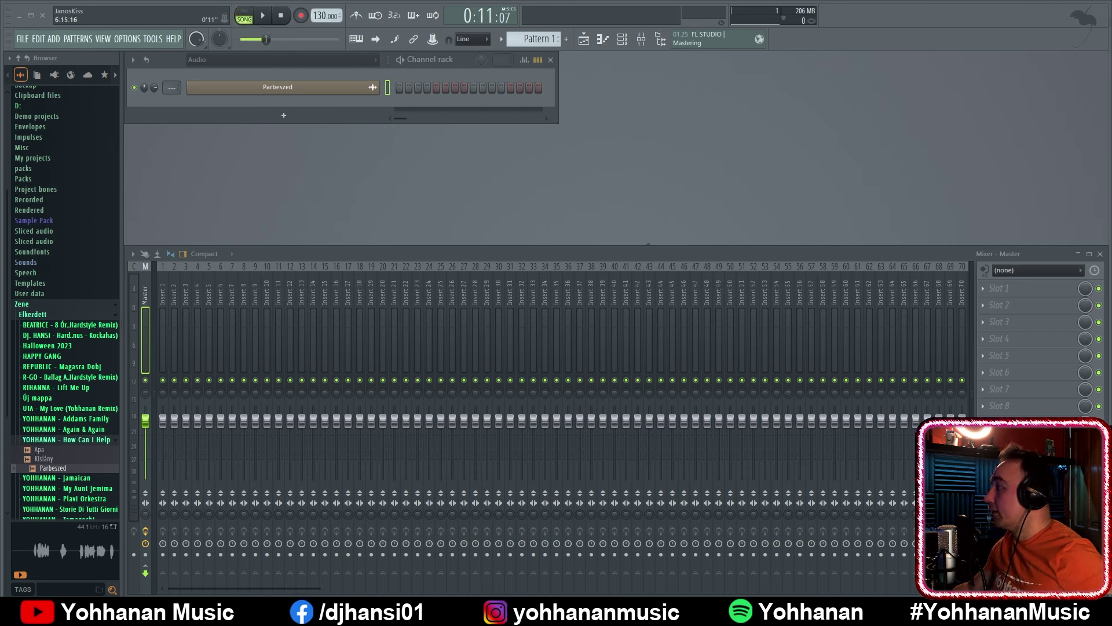
key("space")
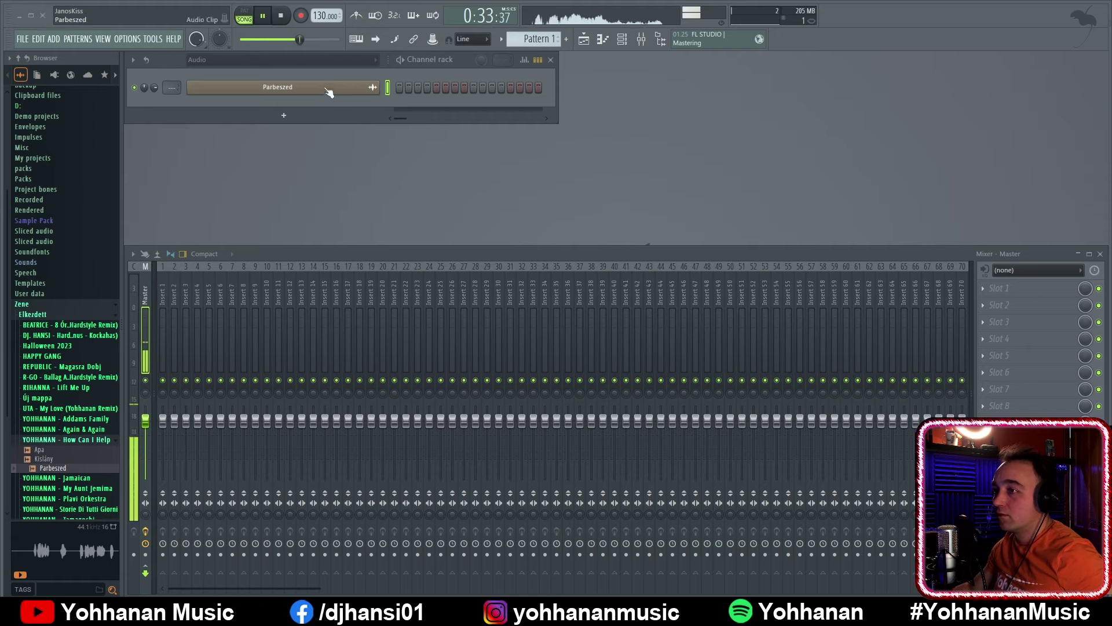
left_click(278, 87)
left_click(379, 307)
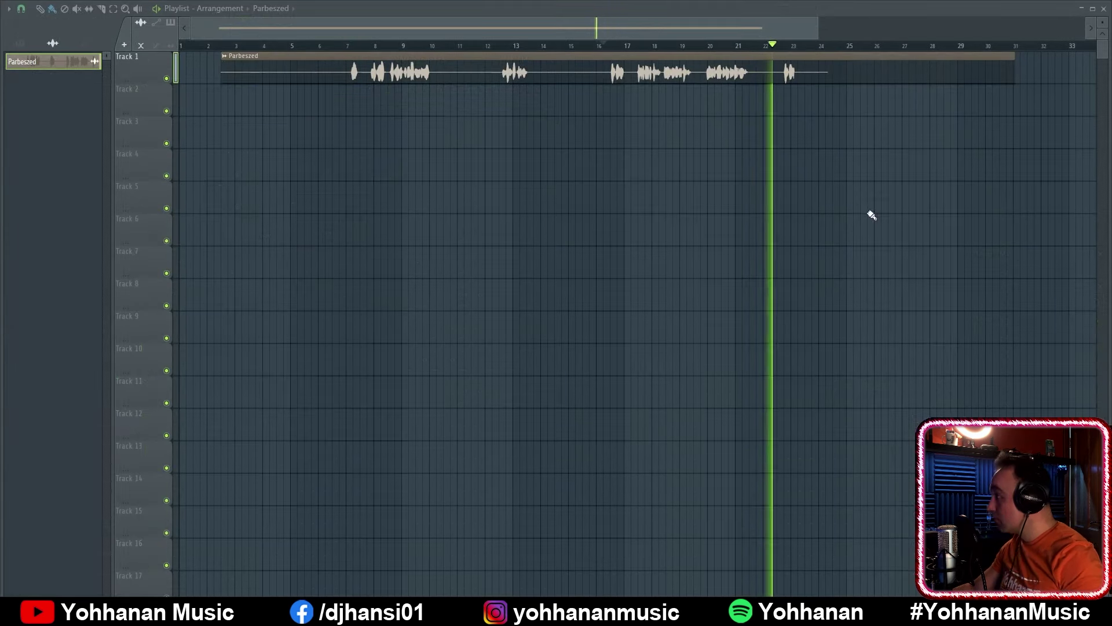
key("space")
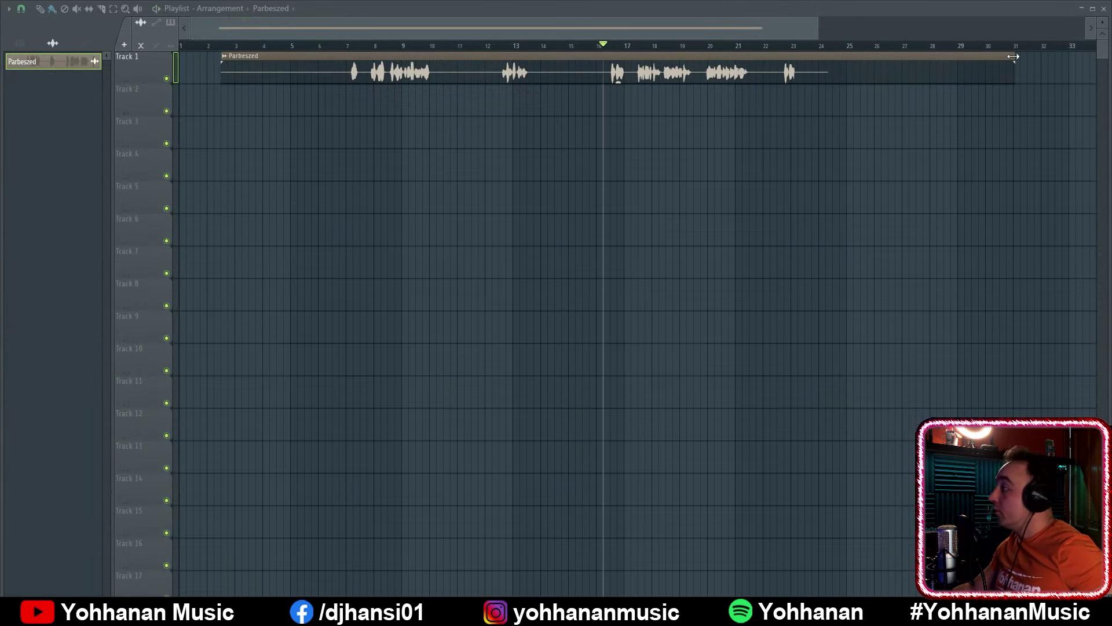
left_click_drag(1013, 57, 764, 55)
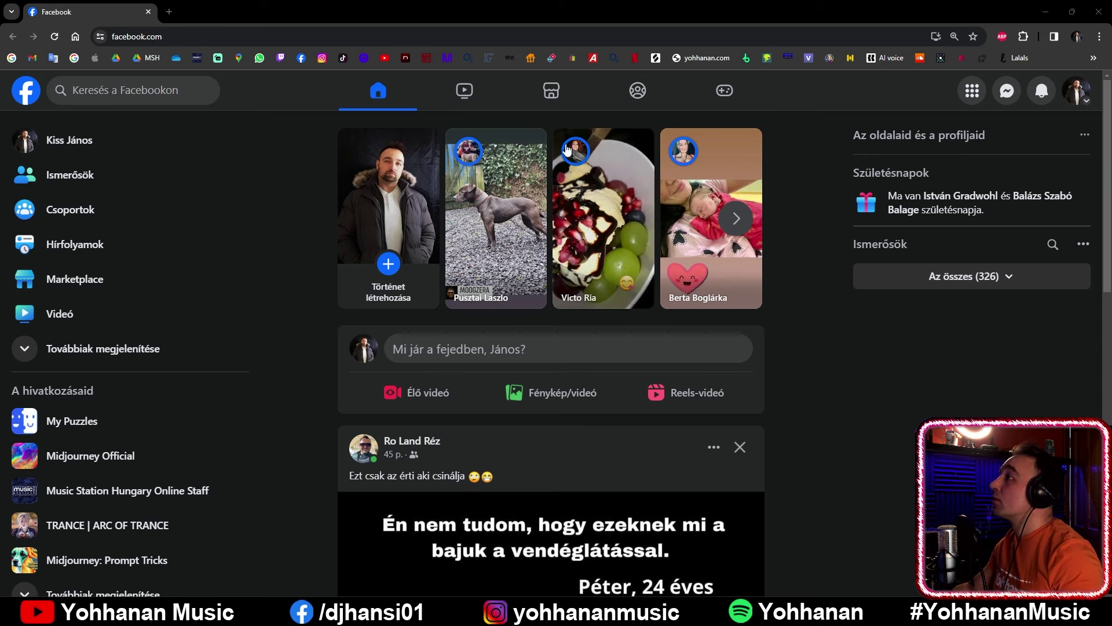
Return to the Murf fear project in the browser, delete the old Edward block and write "How can I help?" in the empty one
left_click(850, 58)
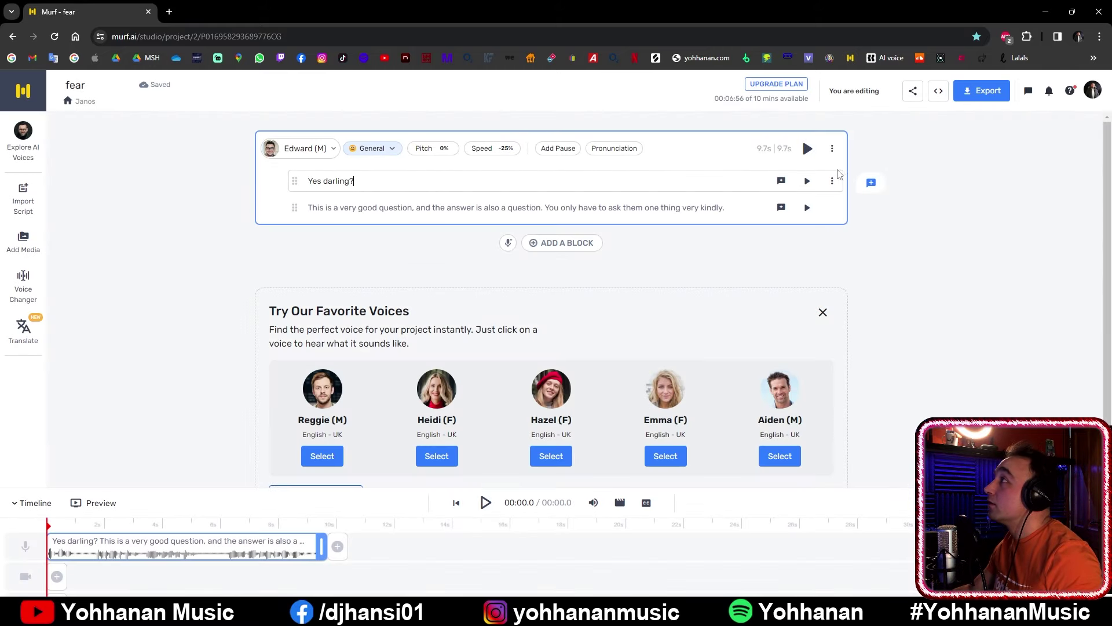
left_click(834, 147)
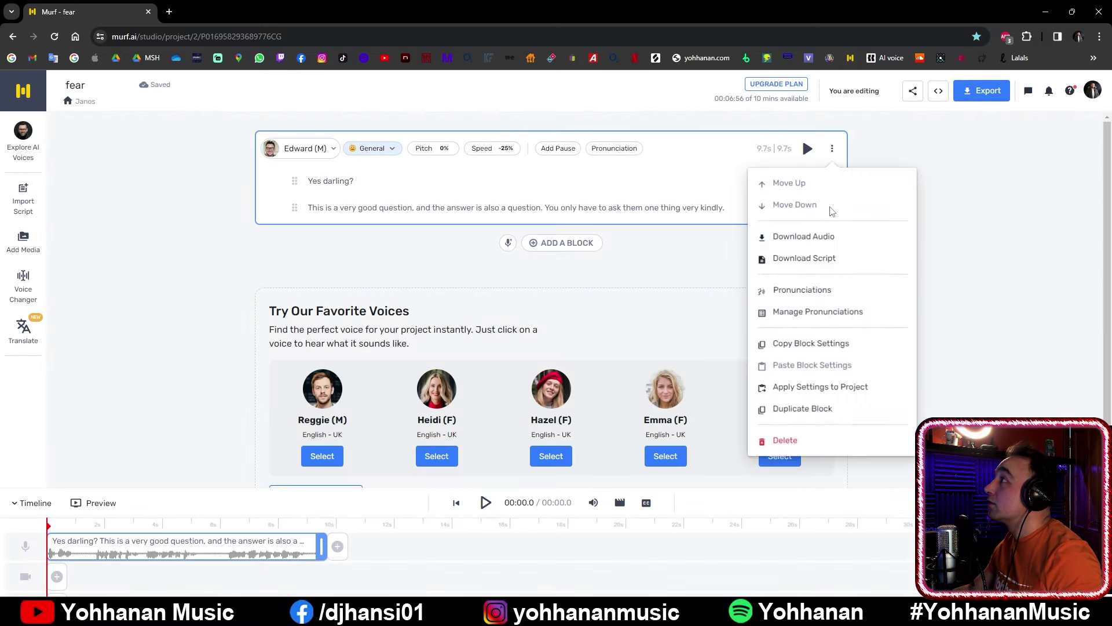
left_click(815, 441)
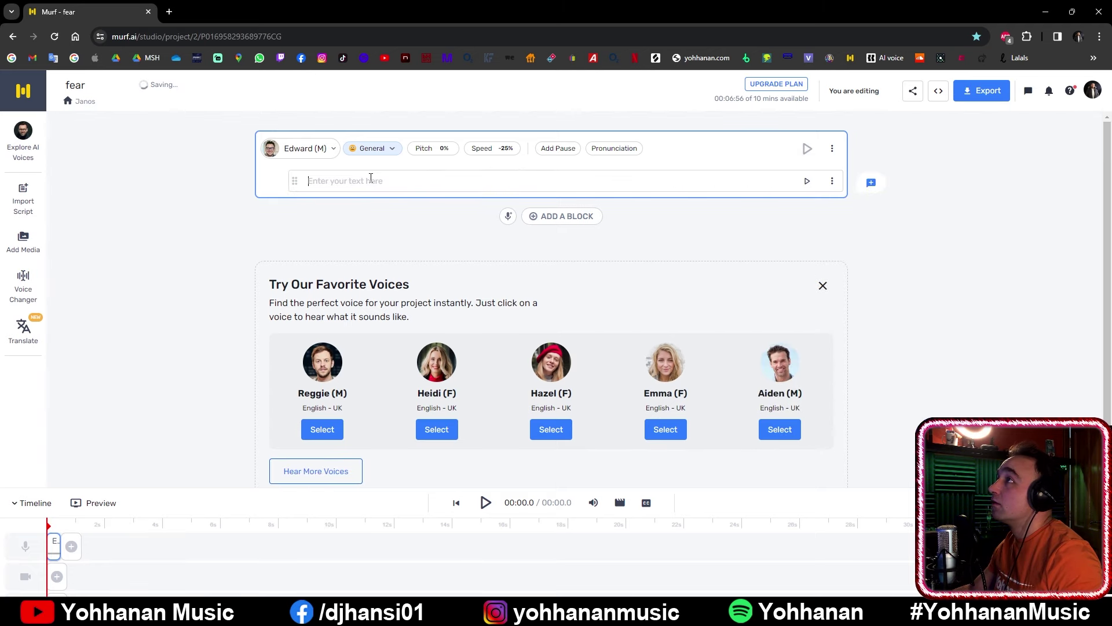
type("Ho")
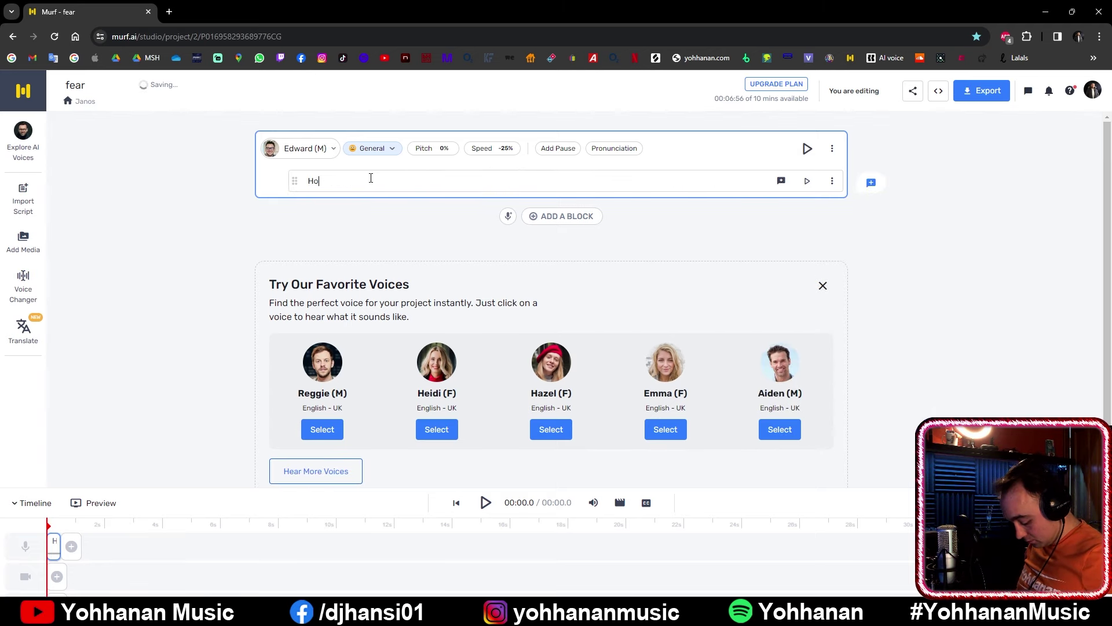
type("w ca")
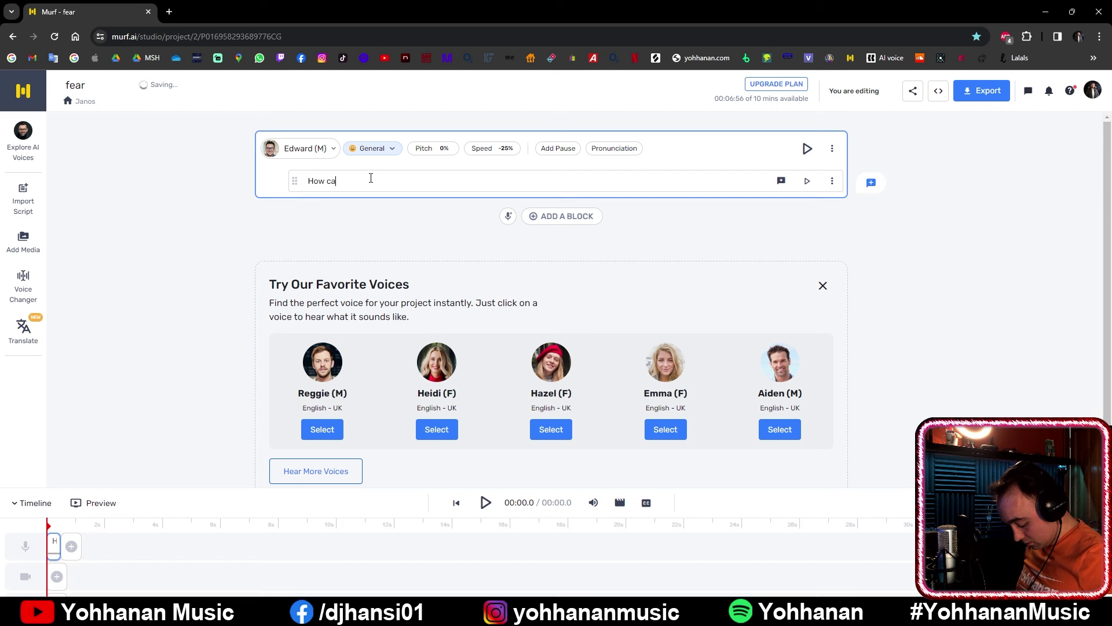
type("n I he")
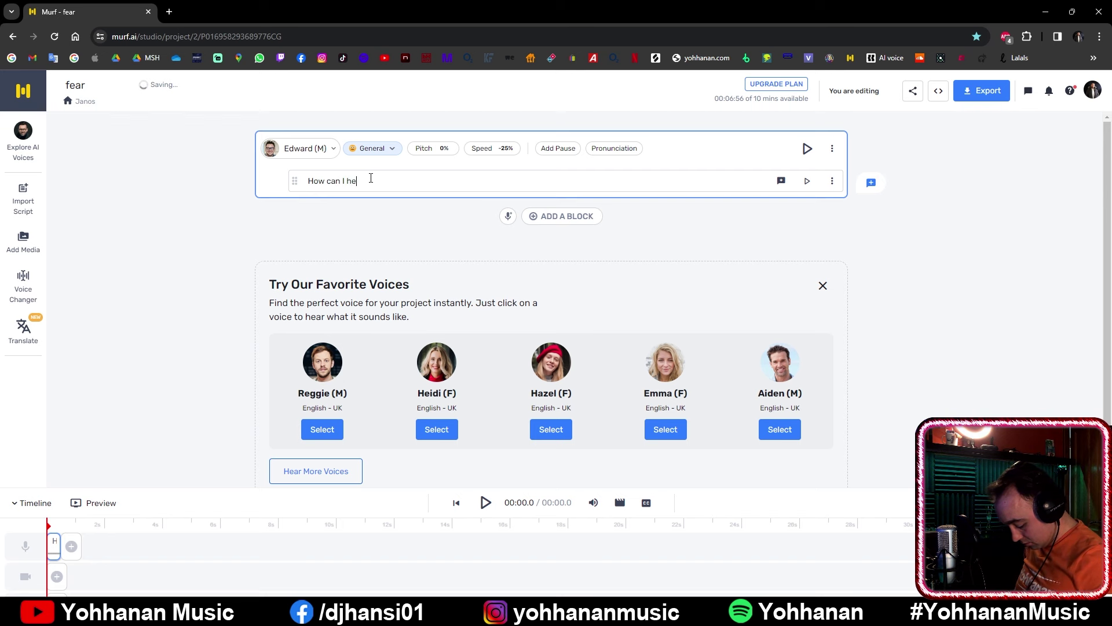
type("lp?")
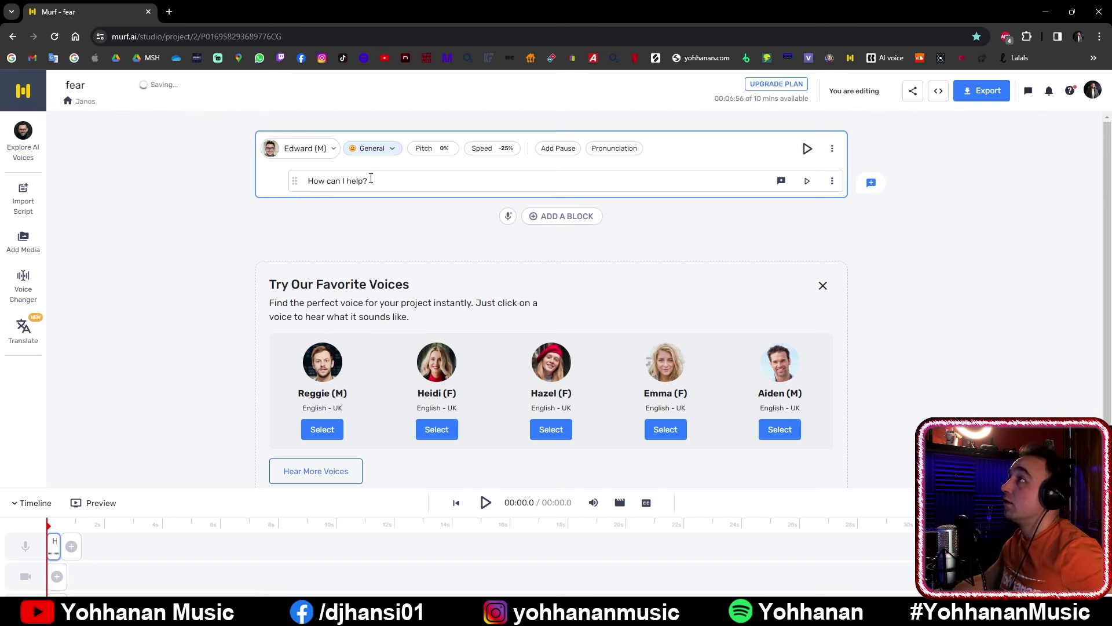
Generate the "How can I help?" audio in Edward's voice and play it repeatedly
left_click(807, 149)
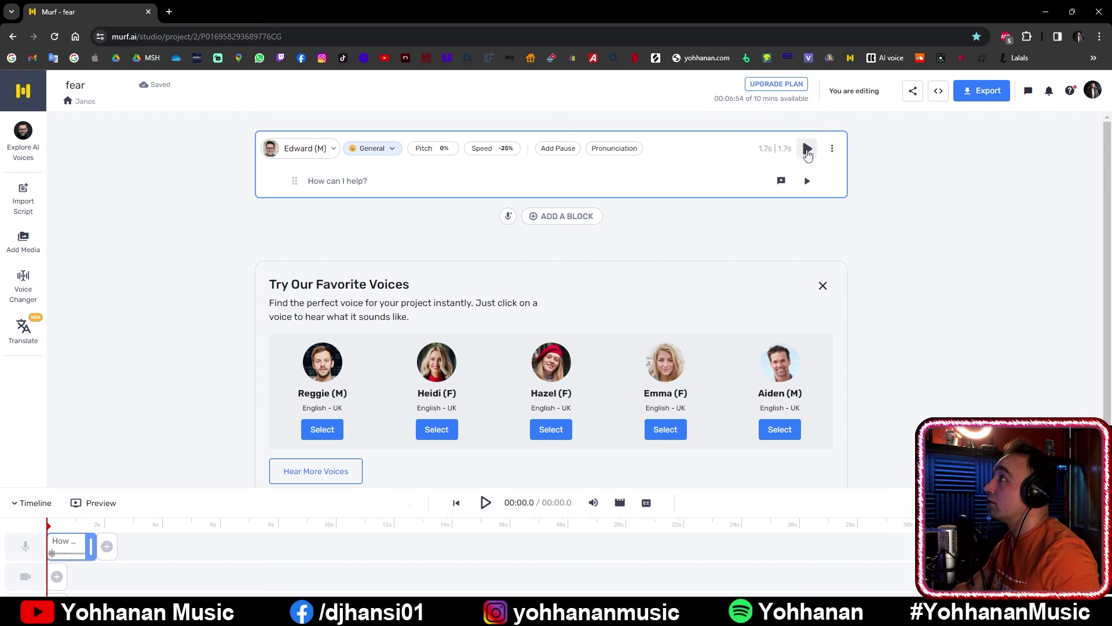
left_click(806, 149)
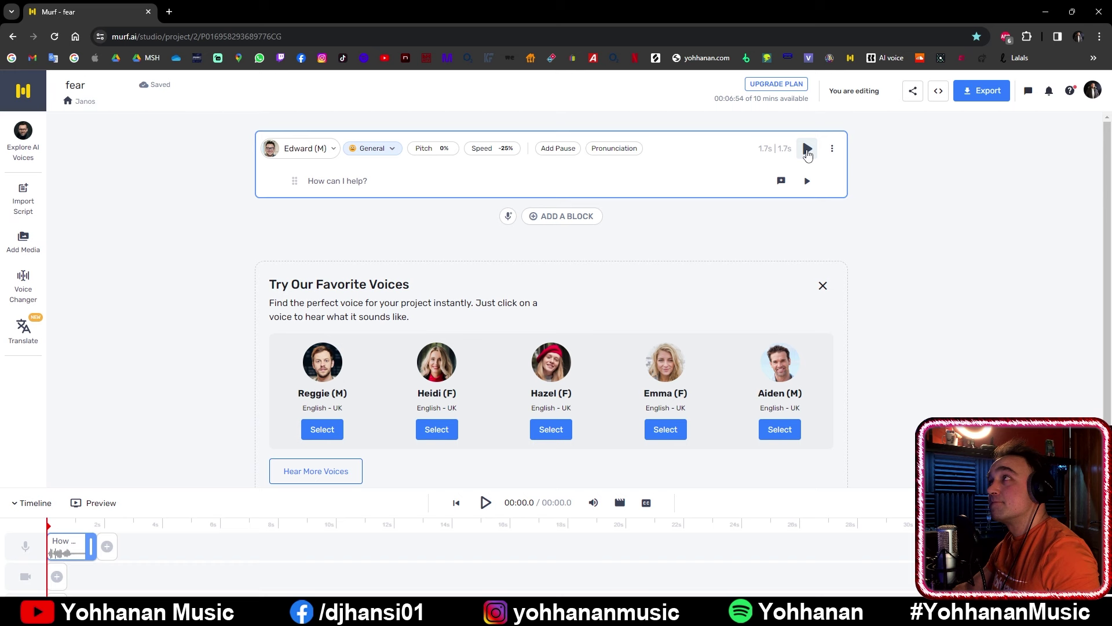
left_click(807, 149)
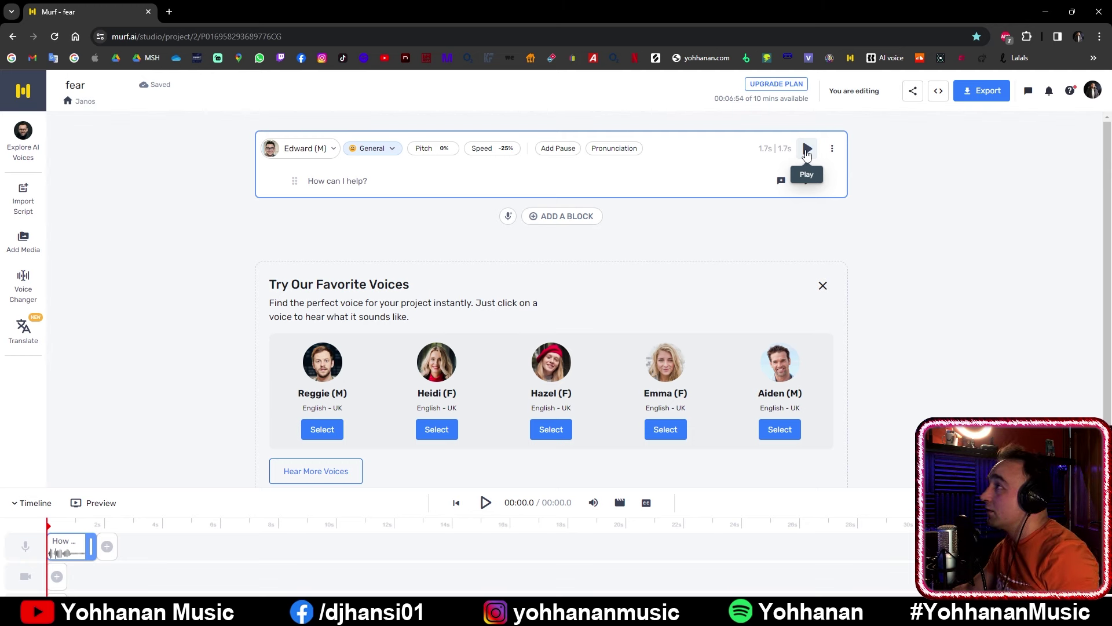
Play Edward's line, change it to "How can I help." with an empty line below, and regenerate the block's audio
left_click(806, 152)
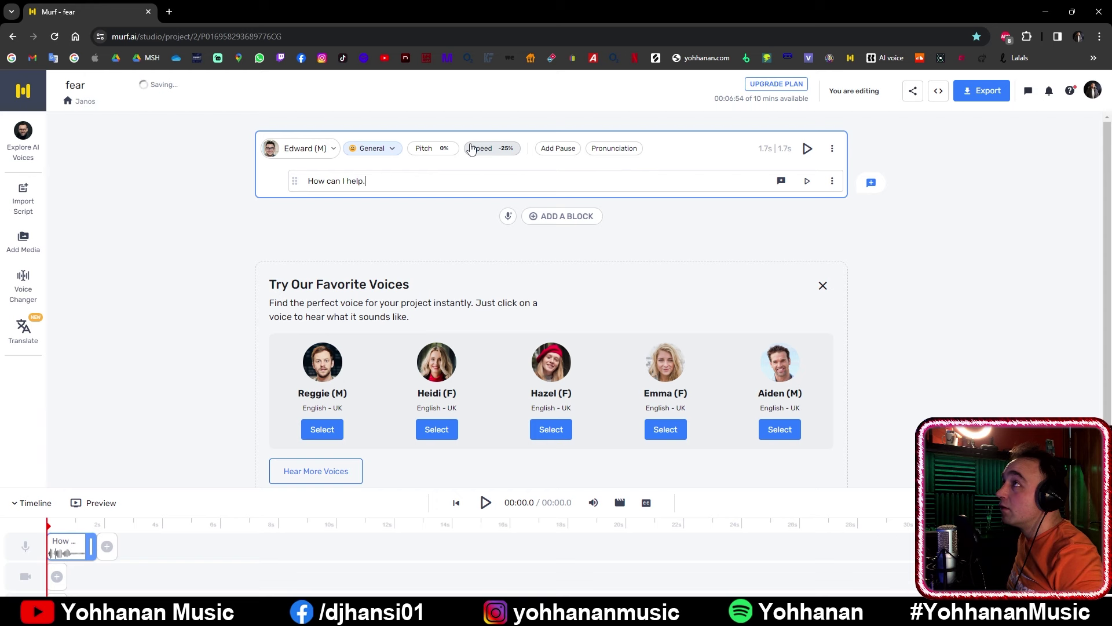
key("Return")
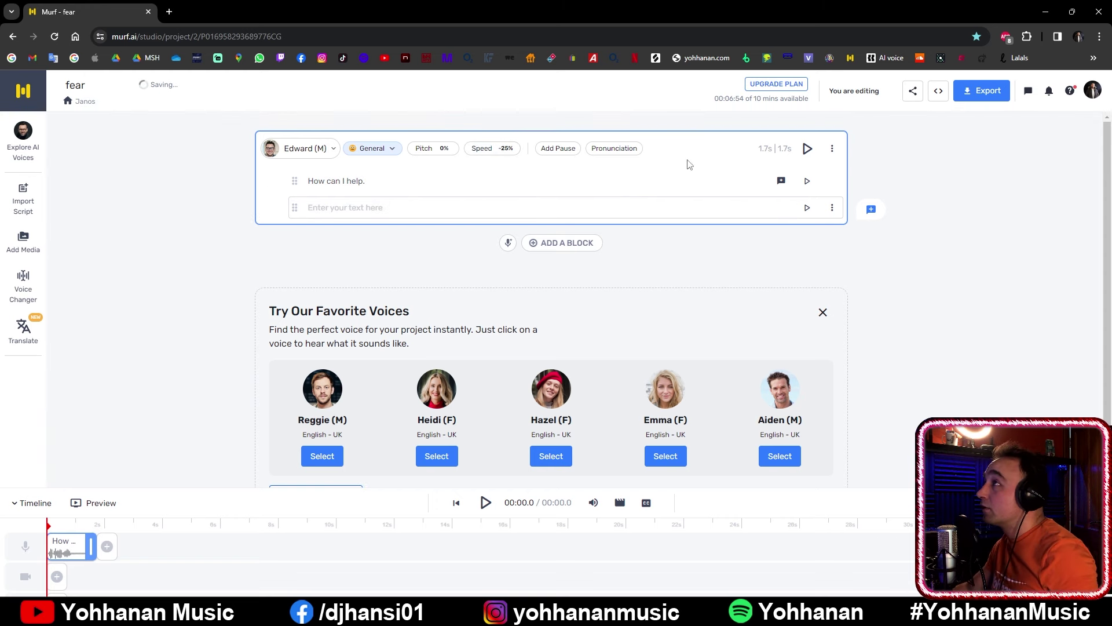
left_click(808, 149)
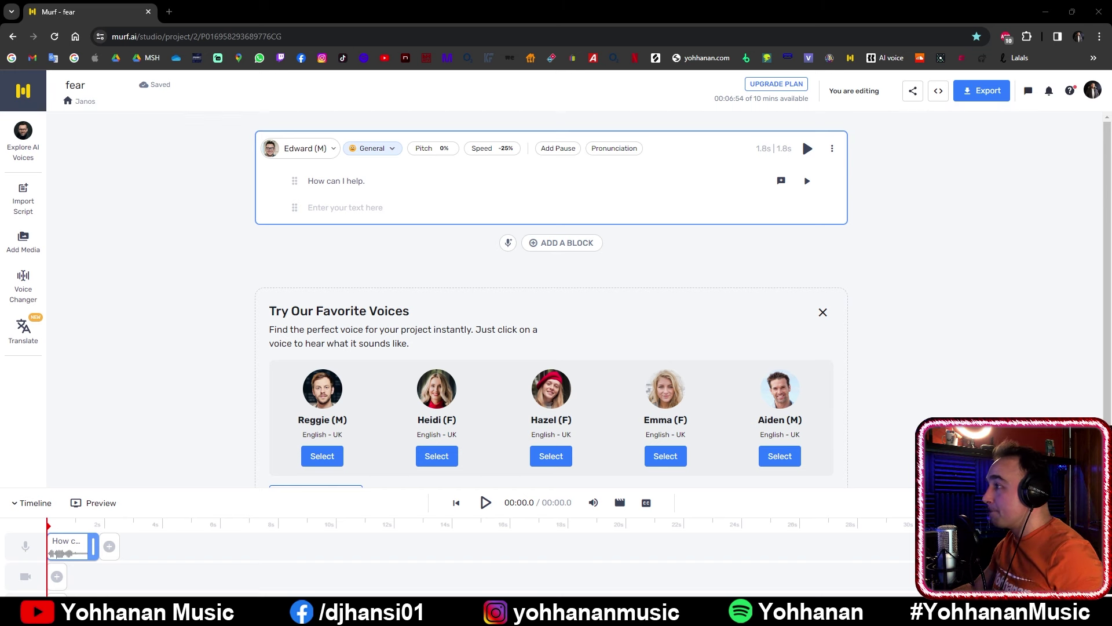
Switch to Audacity and record the Murf speech for about six seconds on a new stereo track
key("alt+Tab")
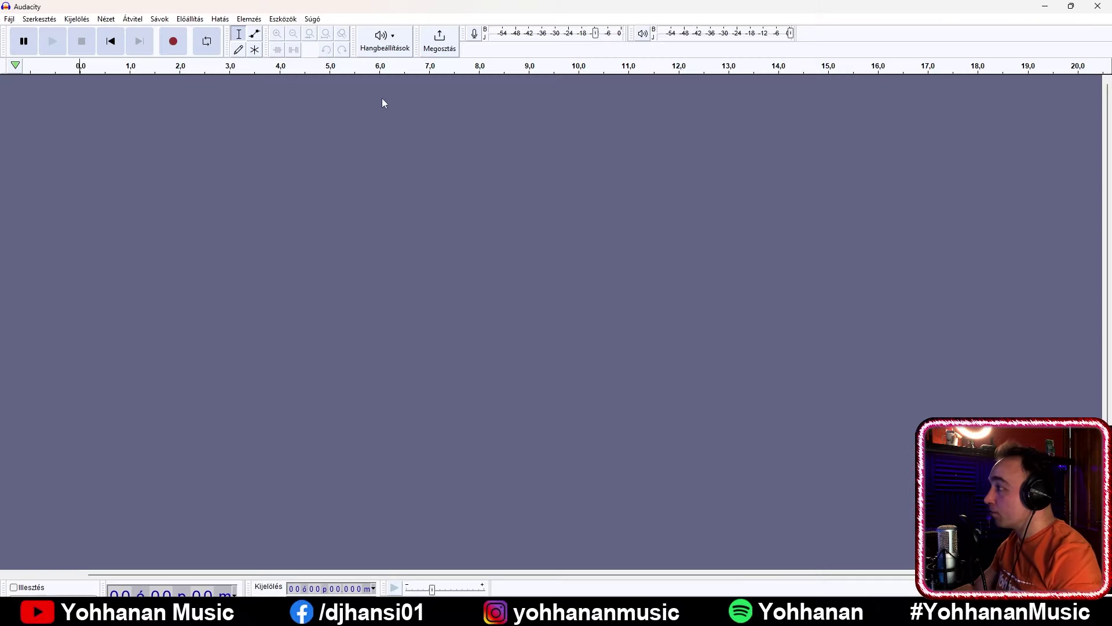
left_click(177, 43)
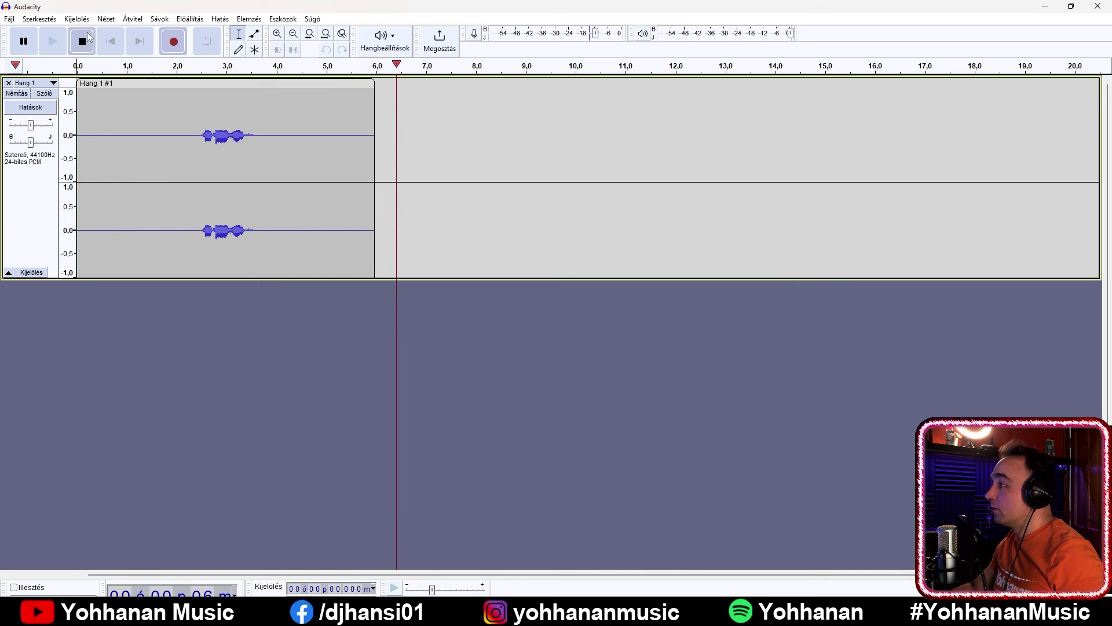
left_click(82, 41)
Export the recording as the WAV file How can i help in the YOHHANAN - How Can I Help folder
left_click(10, 19)
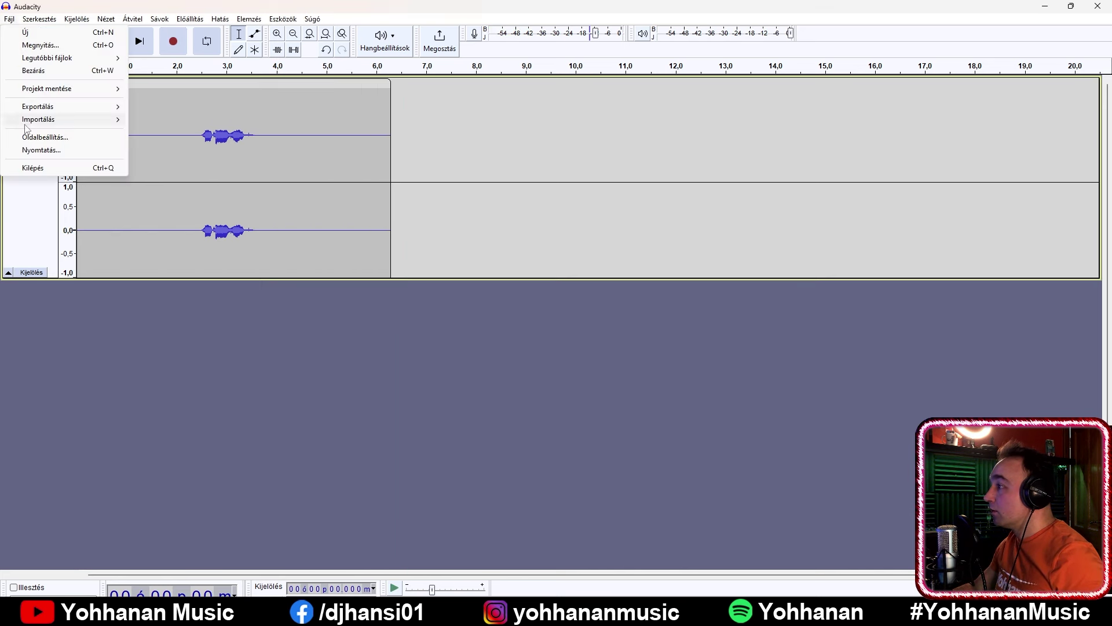
mouse_move(61, 109)
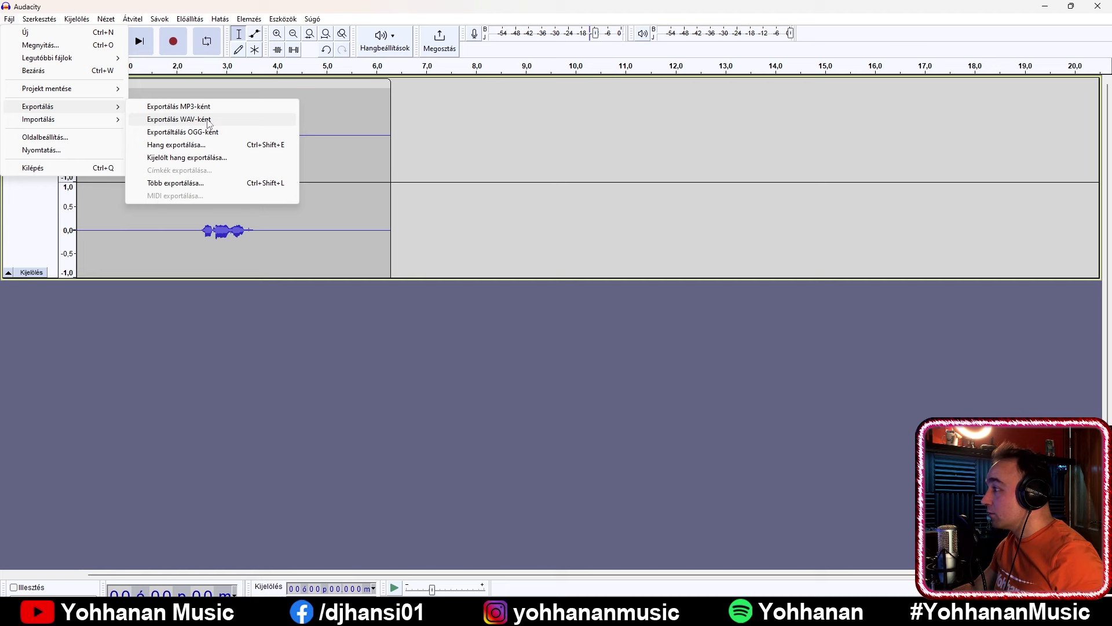
left_click(174, 119)
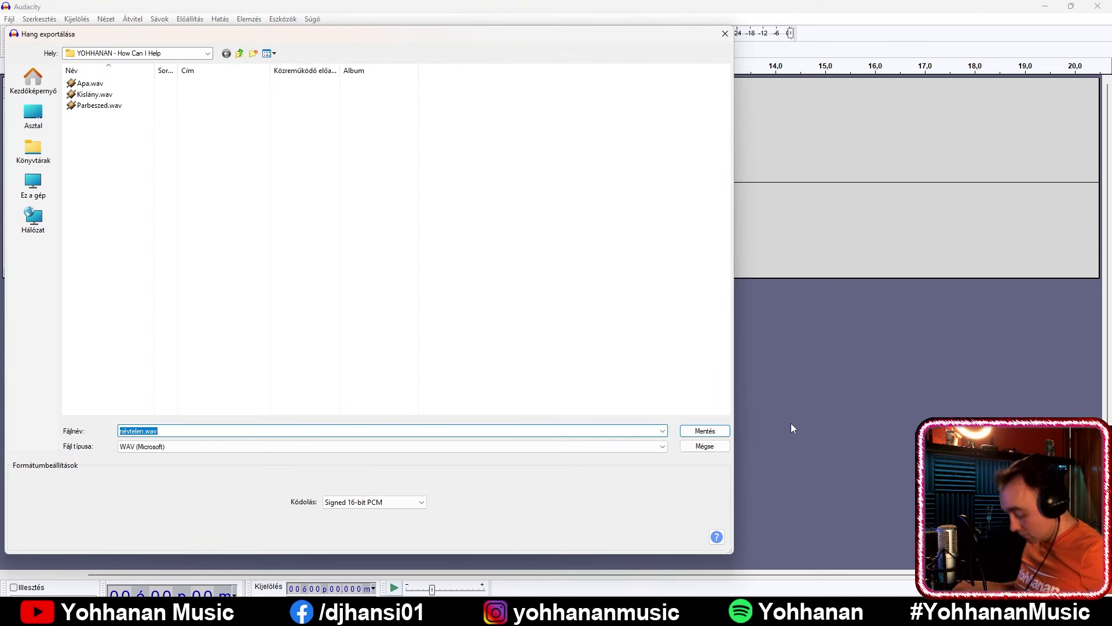
type("How can i help")
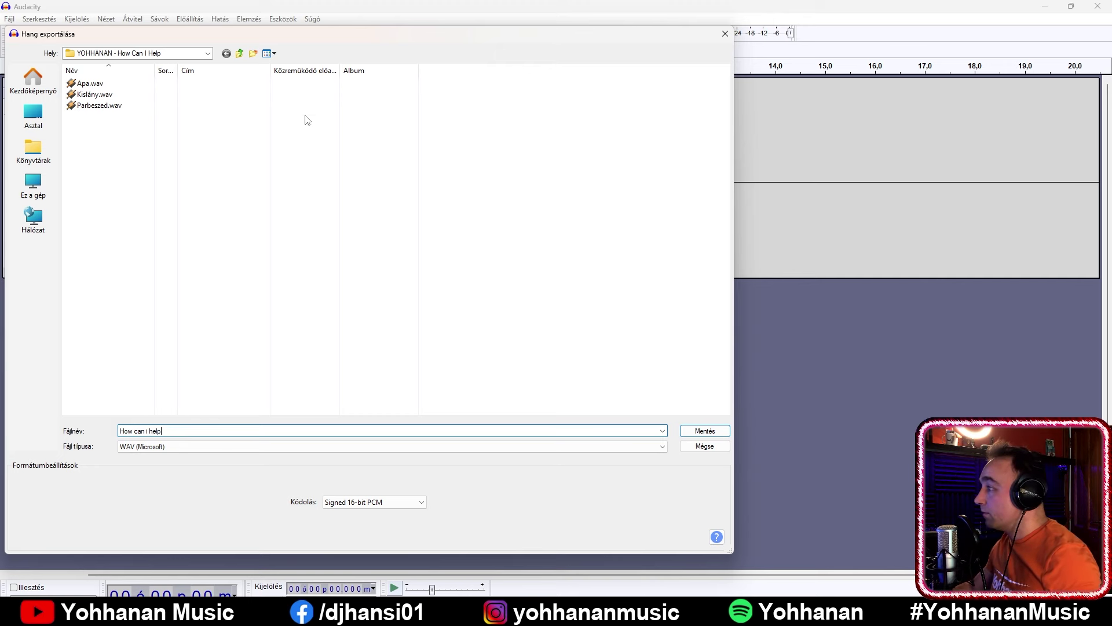
left_click(698, 430)
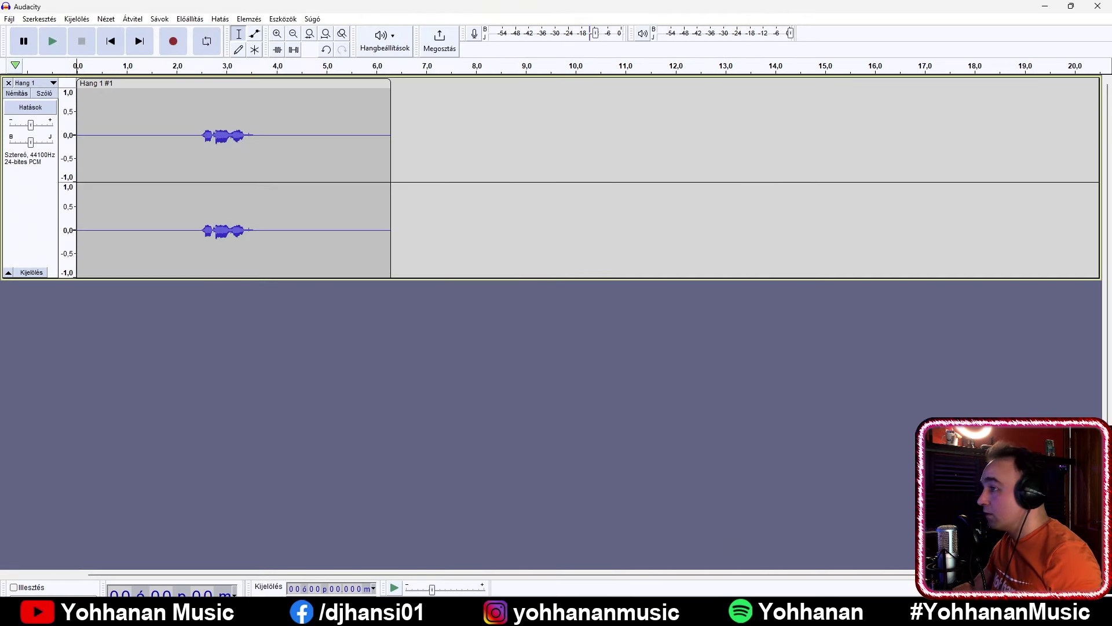
Close both open Audacity projects without saving them
left_click(1098, 5)
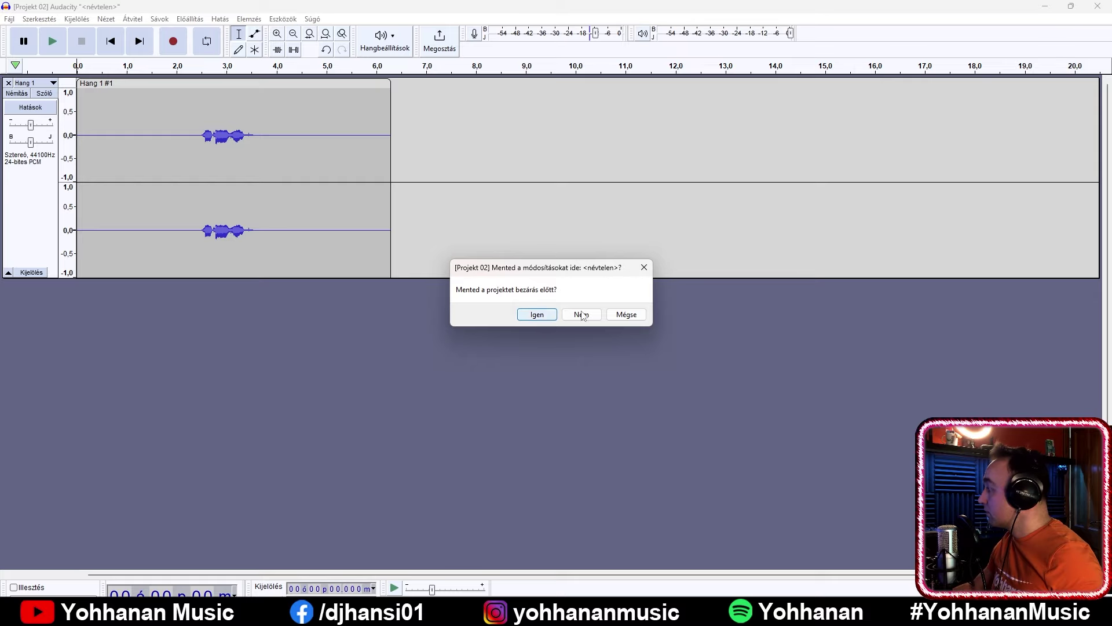
left_click(579, 312)
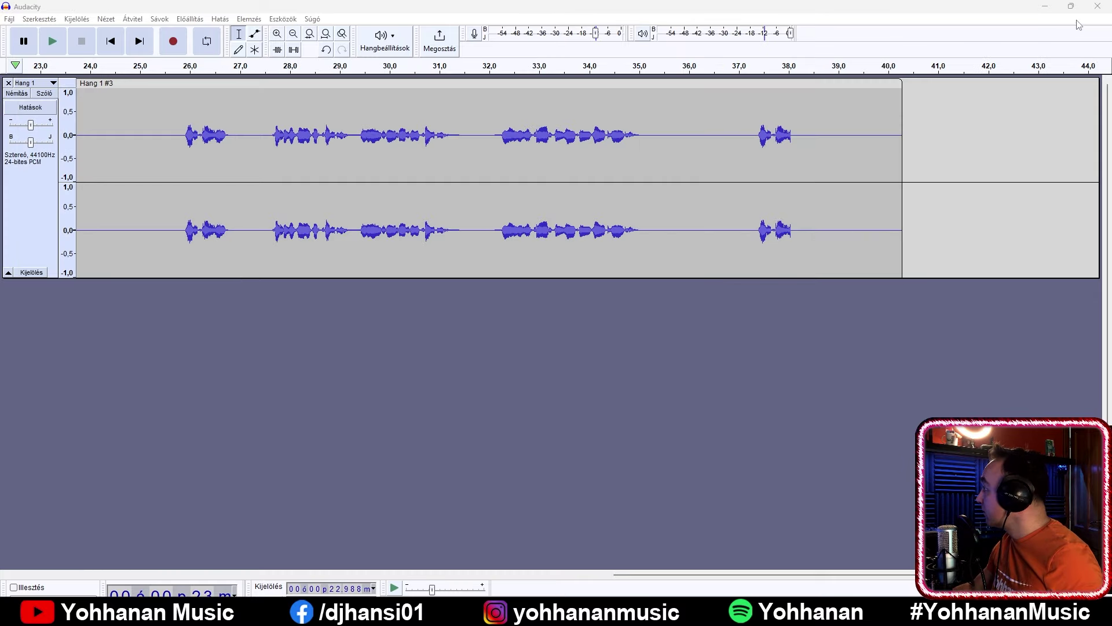
left_click(1098, 6)
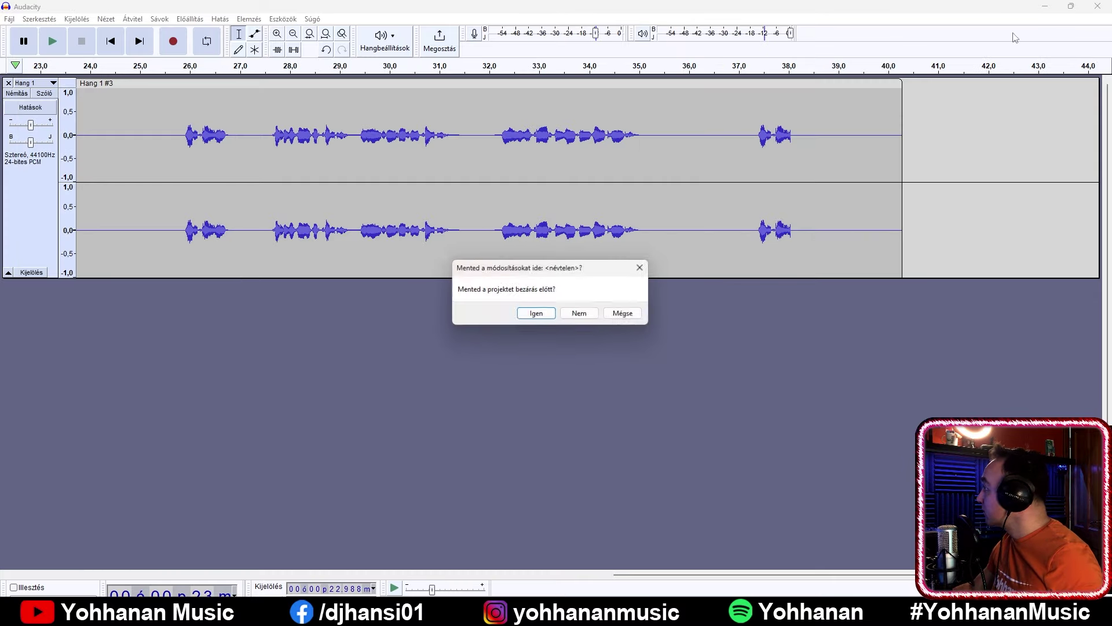
left_click(579, 315)
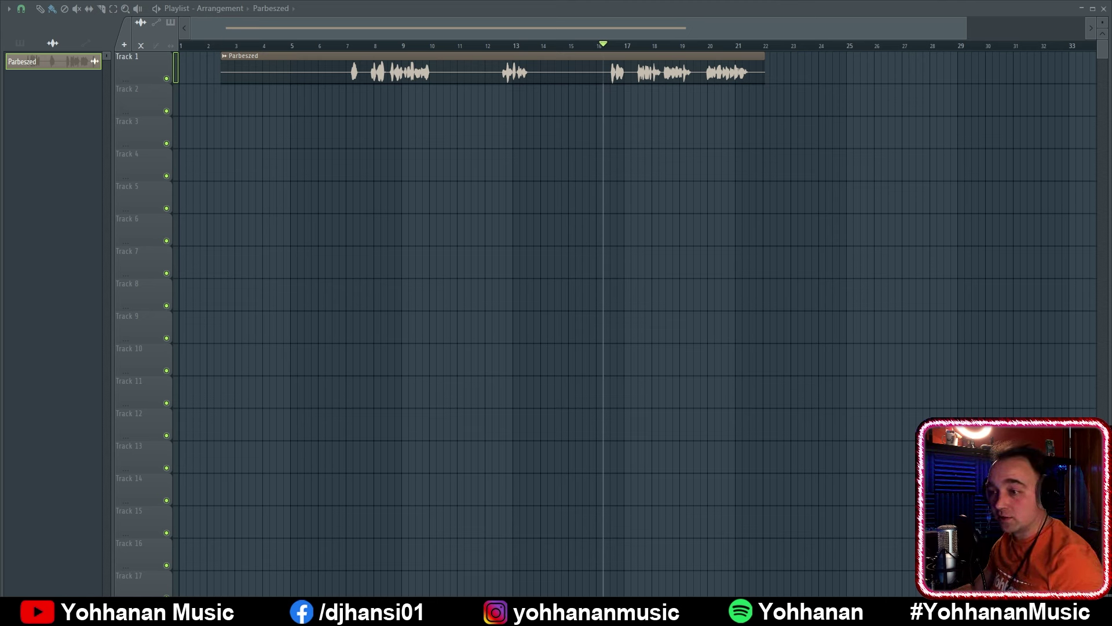
Place the How can i help audio on Track 5 of the FL Studio playlist at about bar 11 and boost its level
left_click_drag(469, 231, 460, 191)
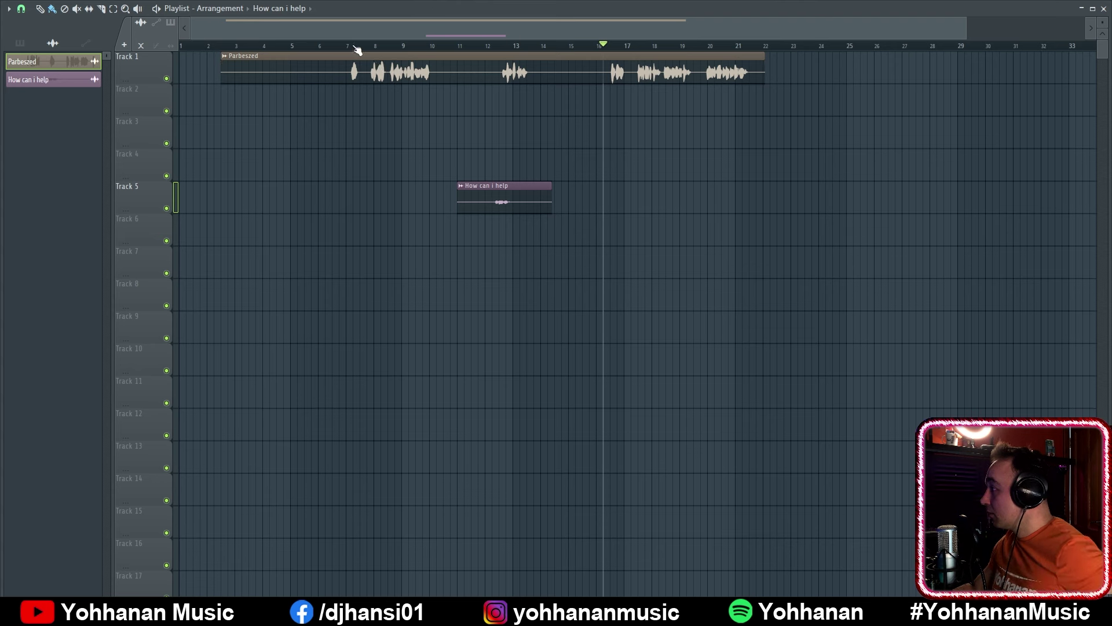
left_click(495, 200)
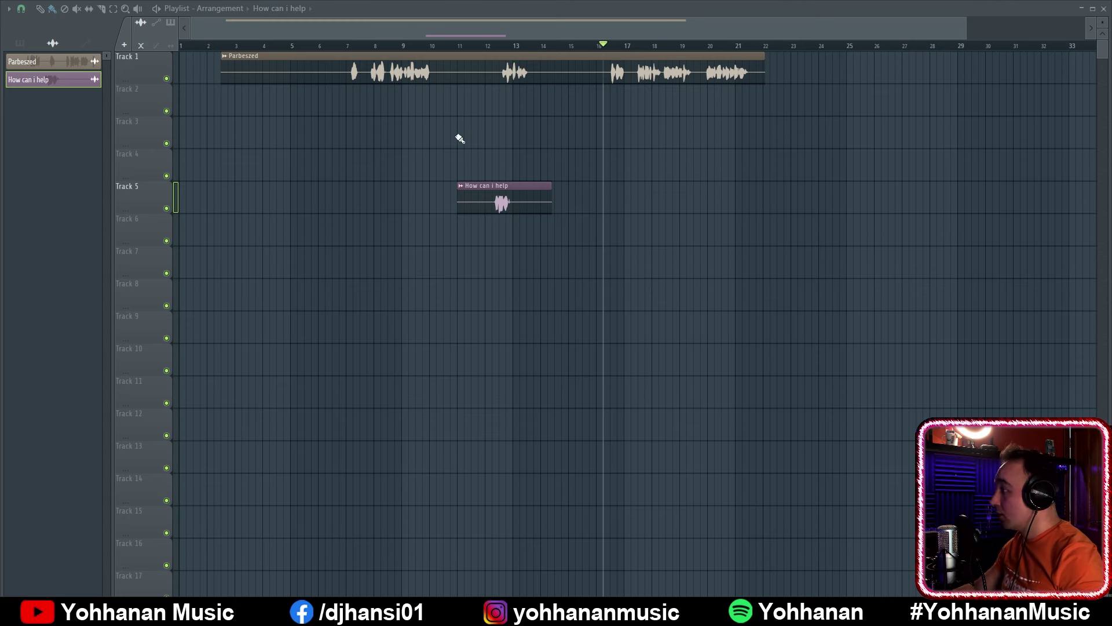
Move the Parbeszed clip to bar 1 of Track 1 and play the arrangement from about bar 5.5
left_click_drag(394, 74, 293, 47)
left_click(303, 46)
key("space")
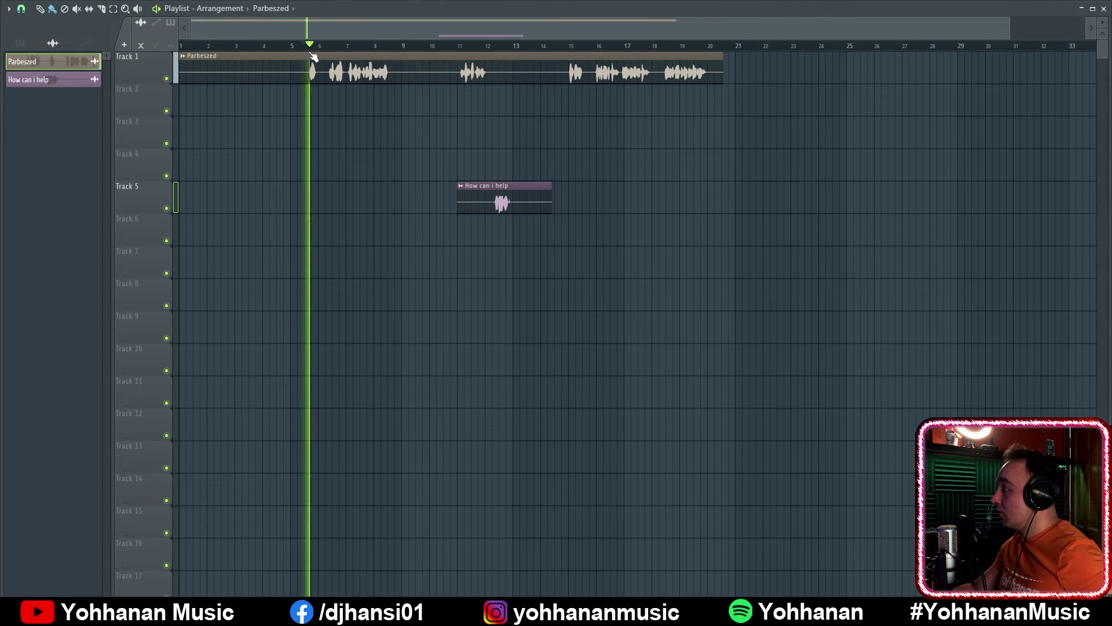
key("space")
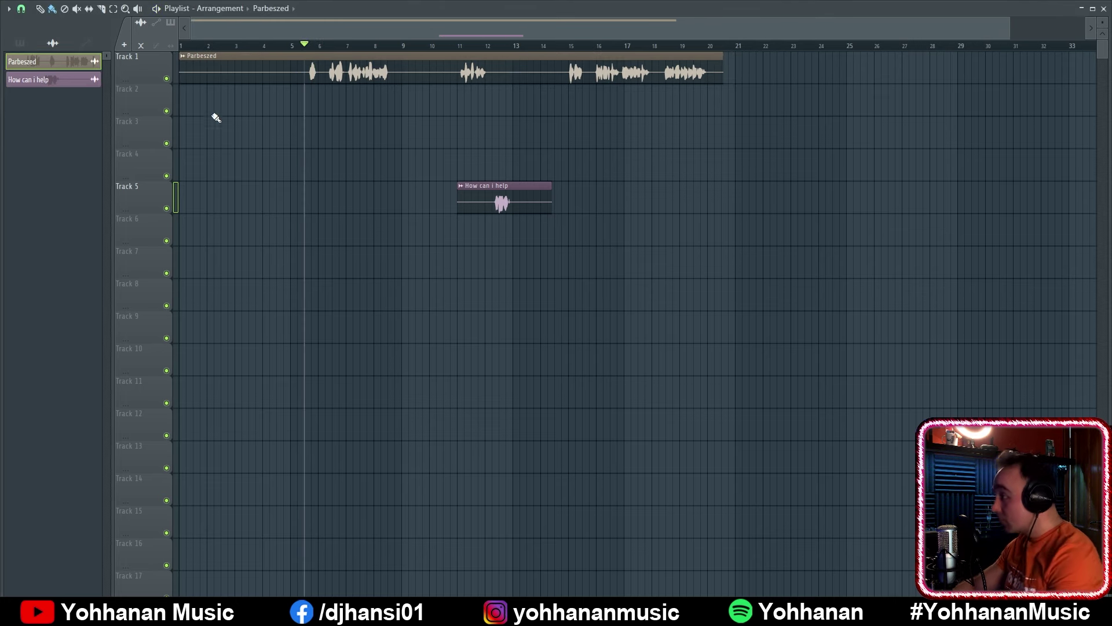
scroll(209, 108, "up", 1)
scroll(197, 87, "down", 2)
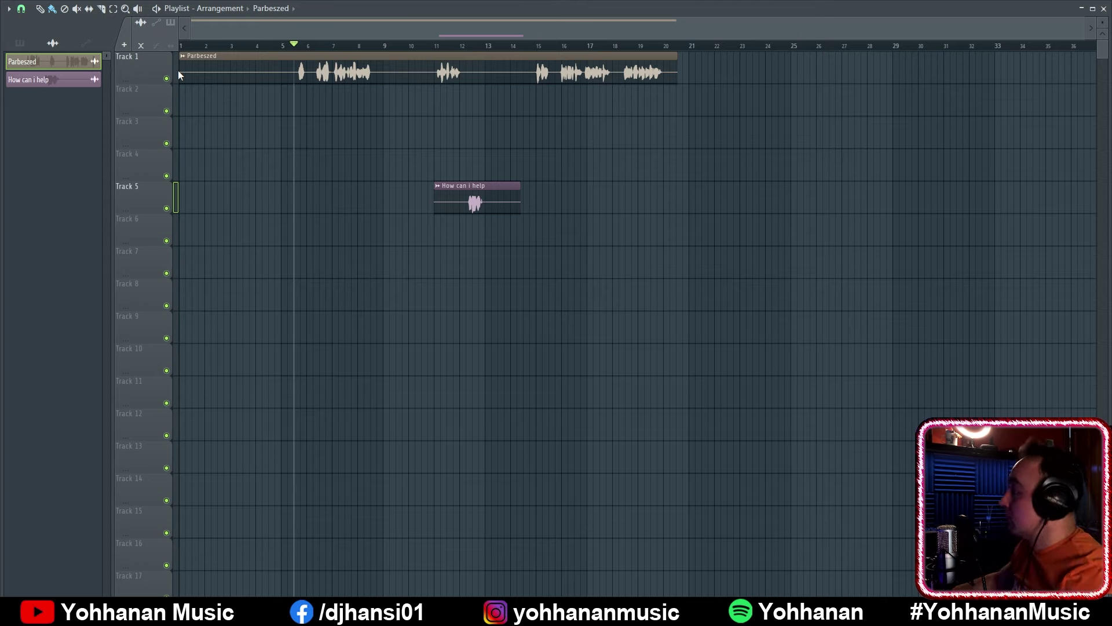
key("space")
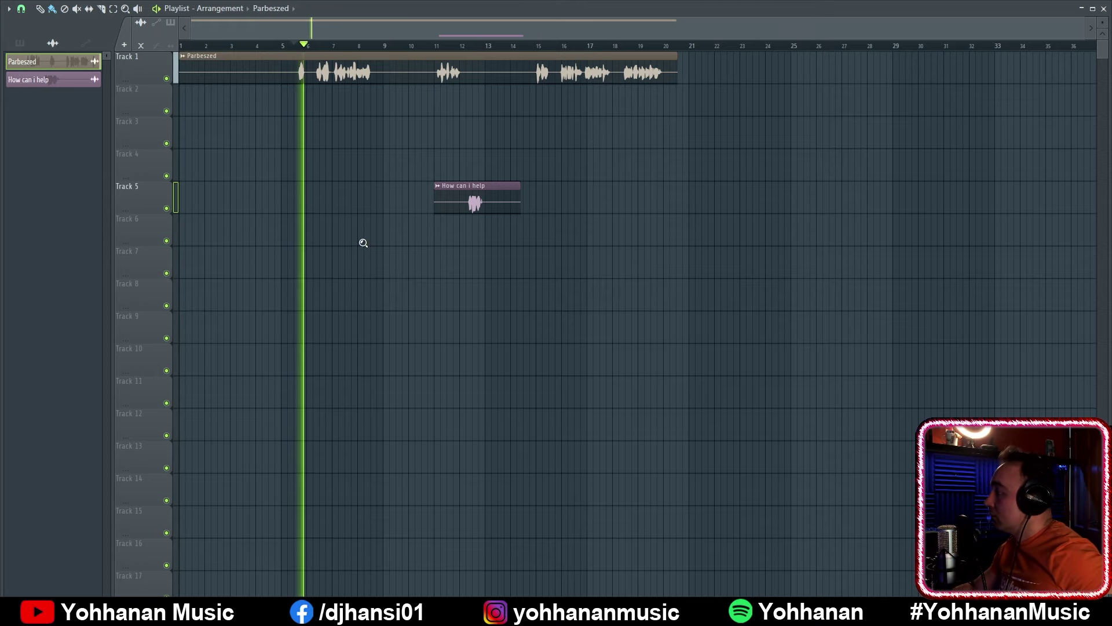
Move the How can i help clip to Track 2 near bar 8 and trim the silent start of Parbeszed to about bar 5.5
scroll(363, 243, "up", 3)
left_click_drag(646, 406, 517, 145)
scroll(528, 363, "up", 2)
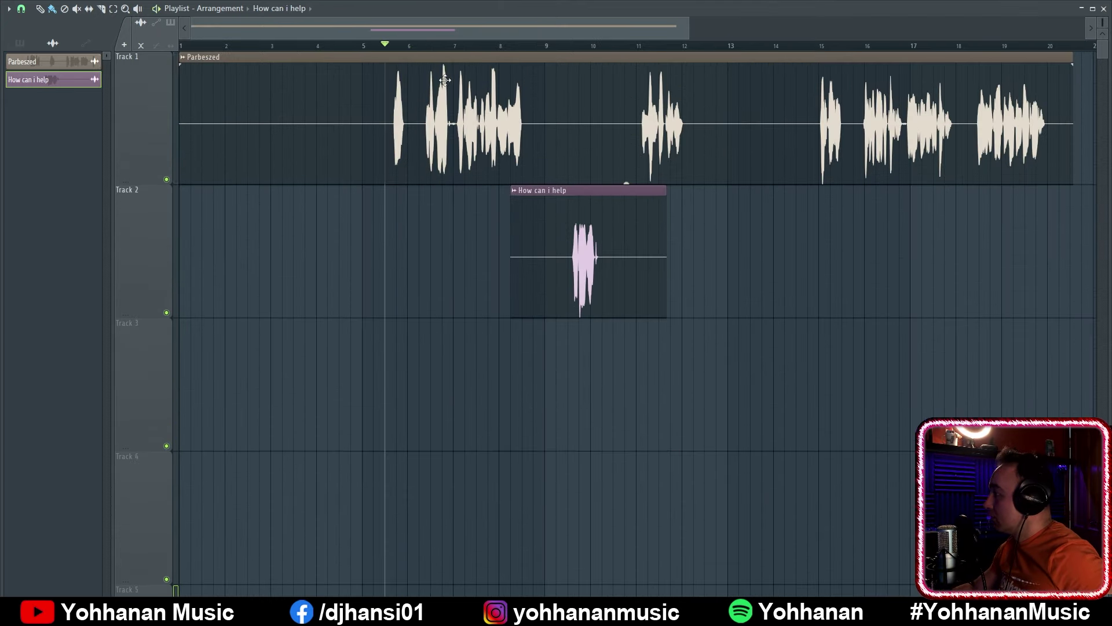
key("space")
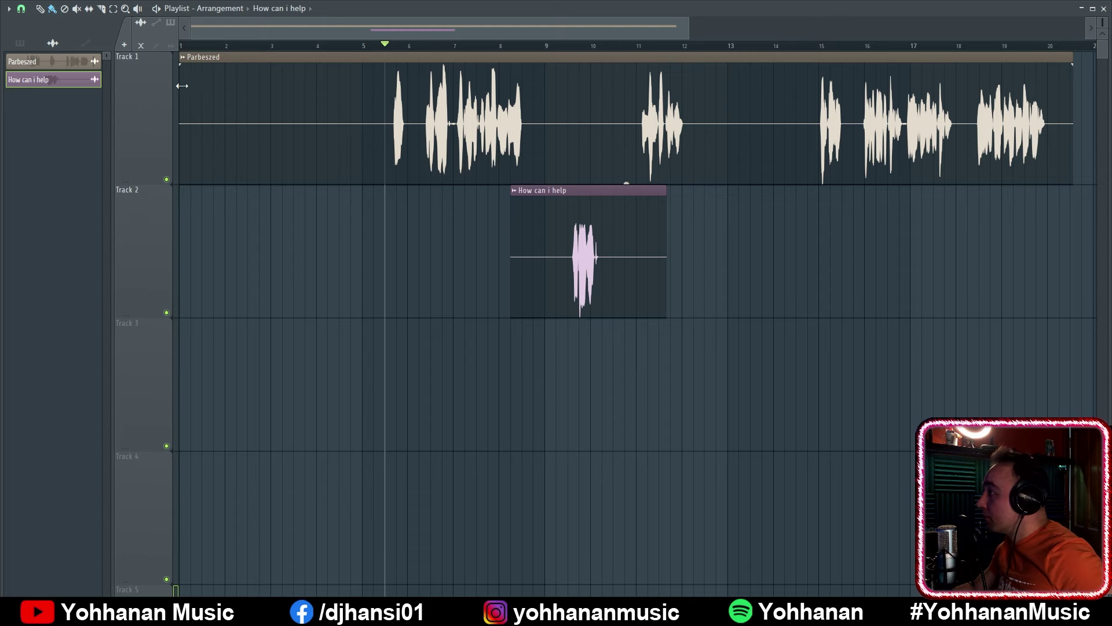
left_click_drag(181, 85, 384, 85)
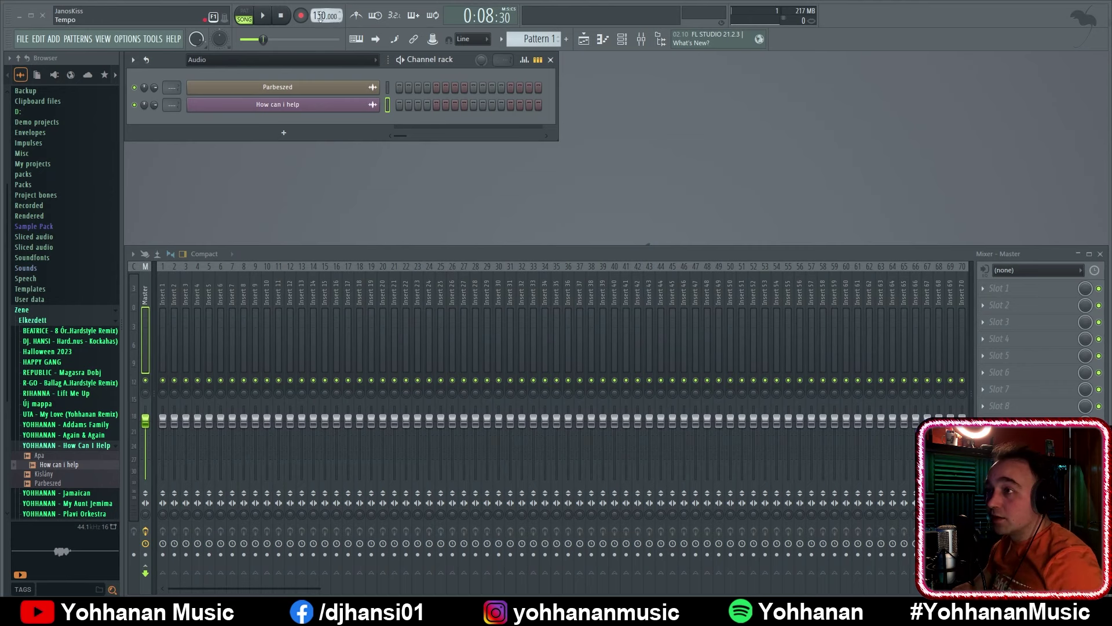
Set the project tempo to 140 BPM and line both clips up on Track 1, with How can i help at about bar 17
left_click_drag(319, 17, 320, 11)
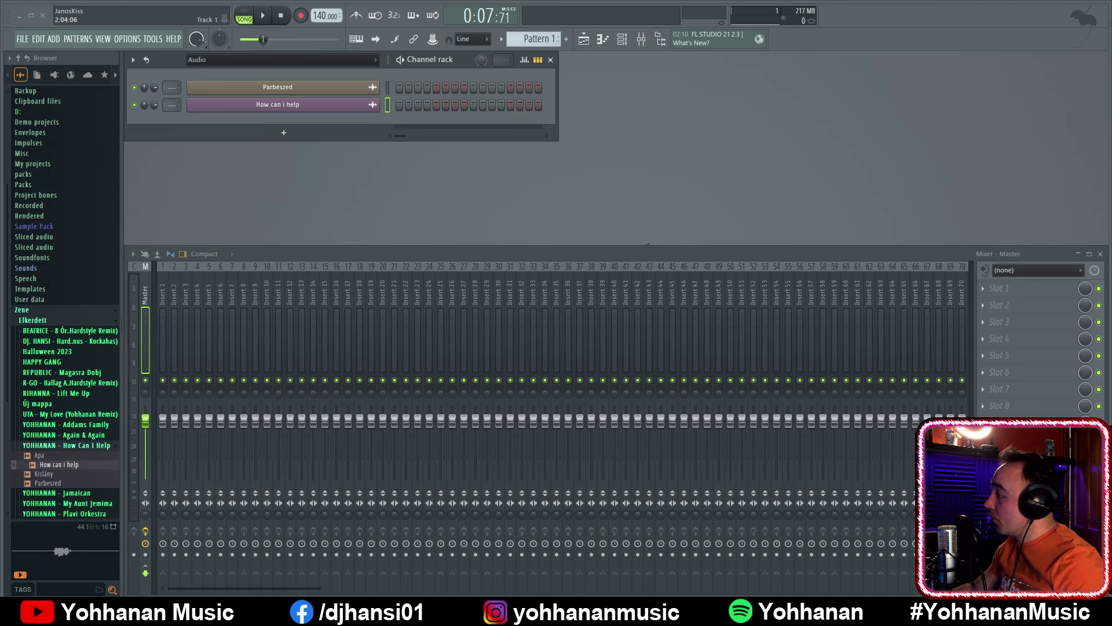
left_click(388, 87)
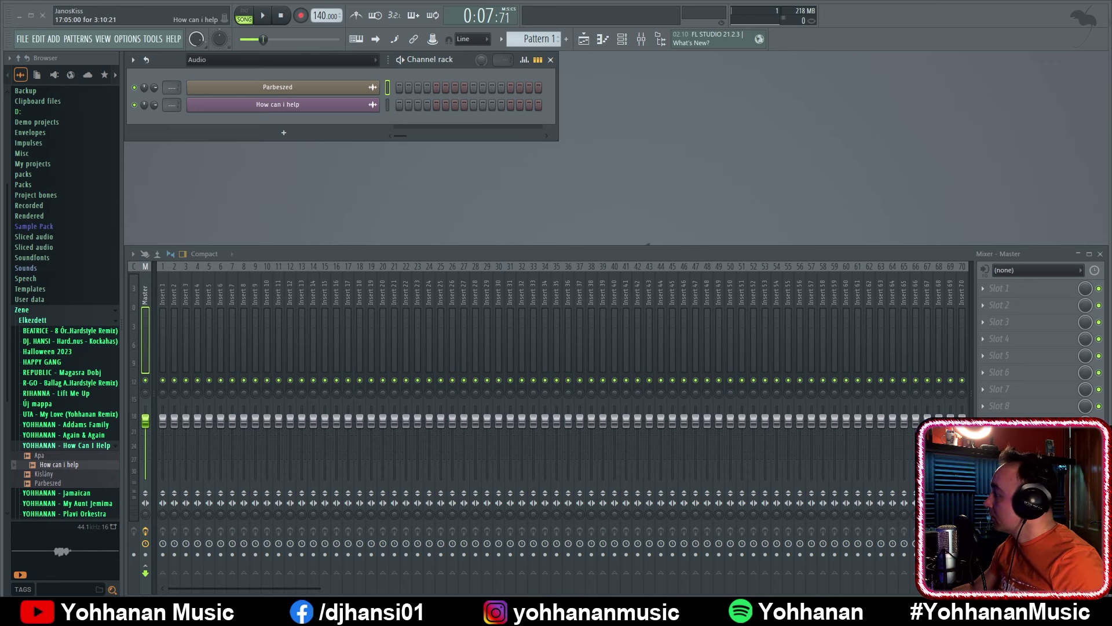
left_click(388, 104)
key("F5")
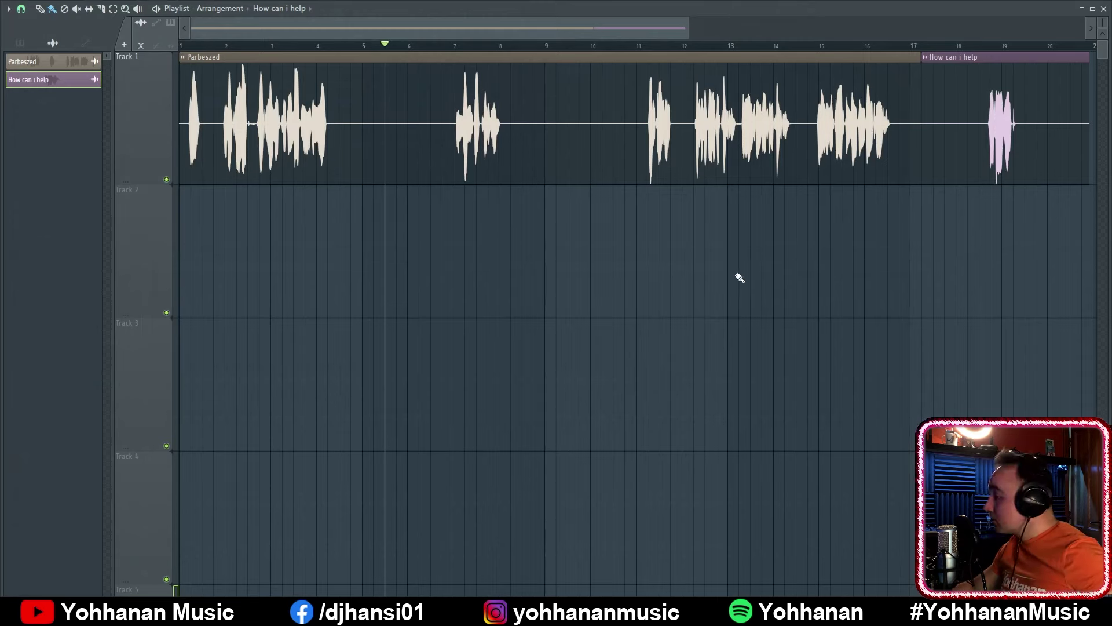
Consolidate the two clips on Track 1 into a single audio clip and open its channel settings
left_click_drag(1066, 261, 403, 125)
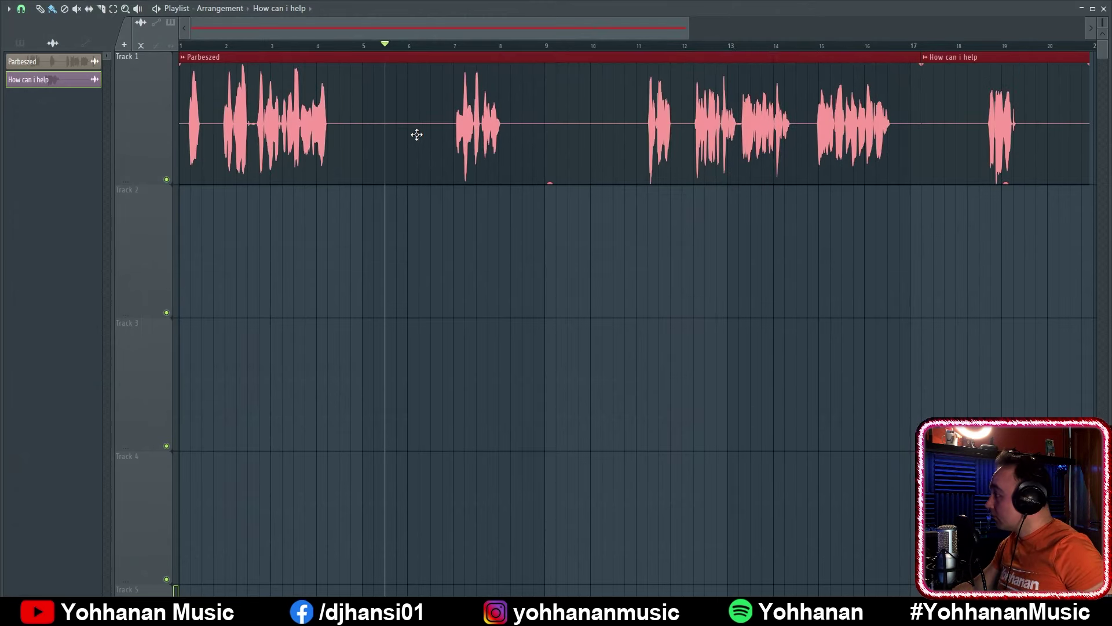
key("ctrl+alt+c")
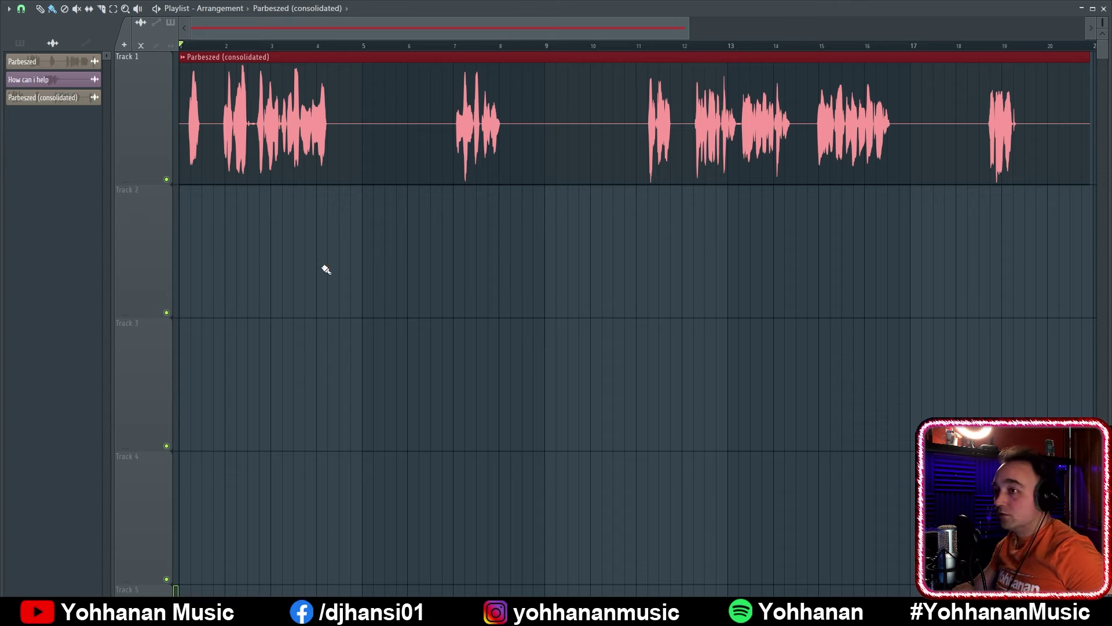
key("F5")
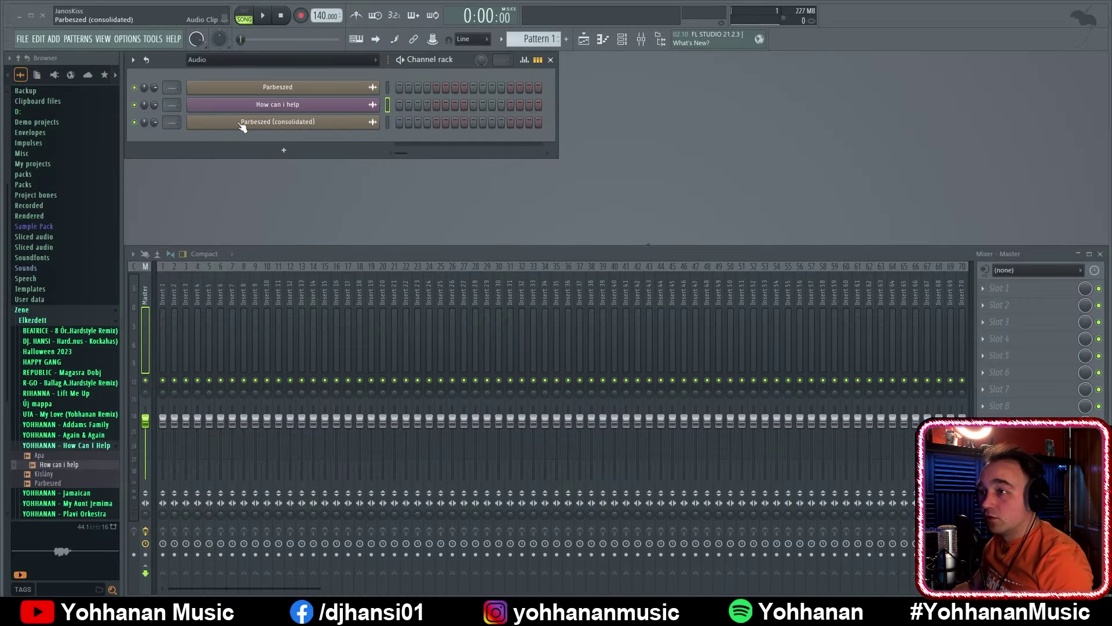
left_click(284, 123)
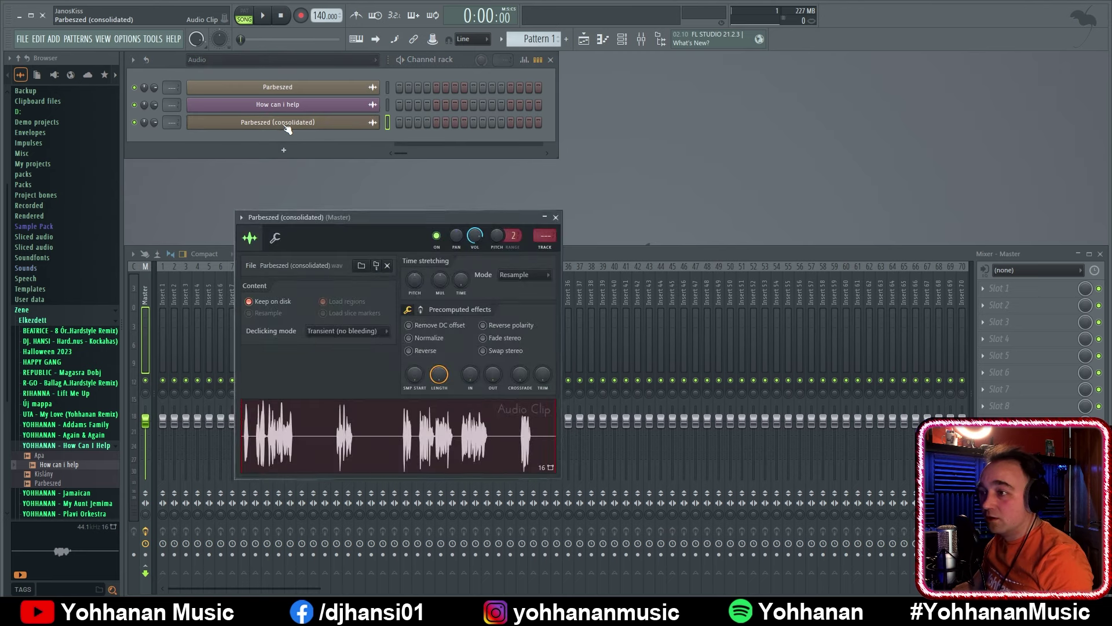
left_click(248, 446)
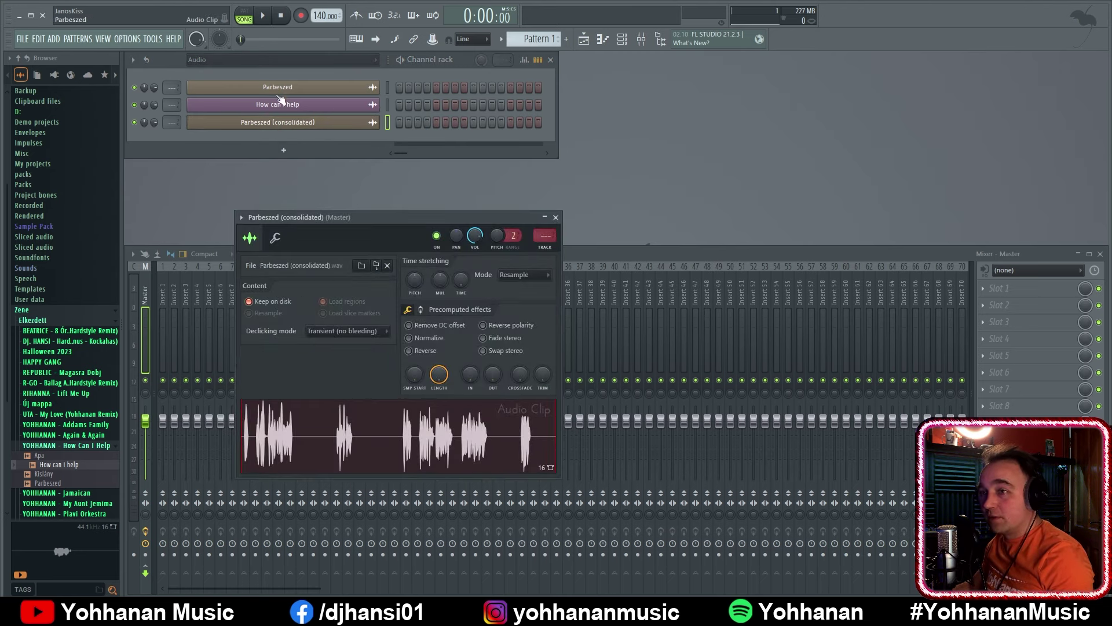
Delete the original Parbeszed channel, its stray clone and the How can i help channel, keeping only the consolidated clip's channel
right_click(326, 87)
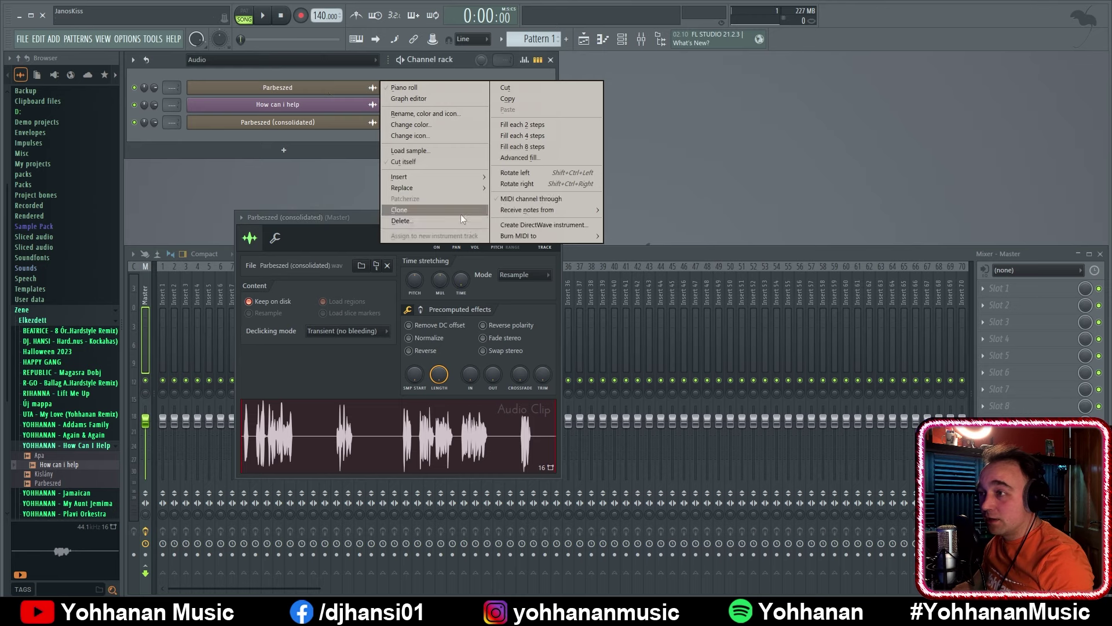
left_click(457, 214)
right_click(324, 87)
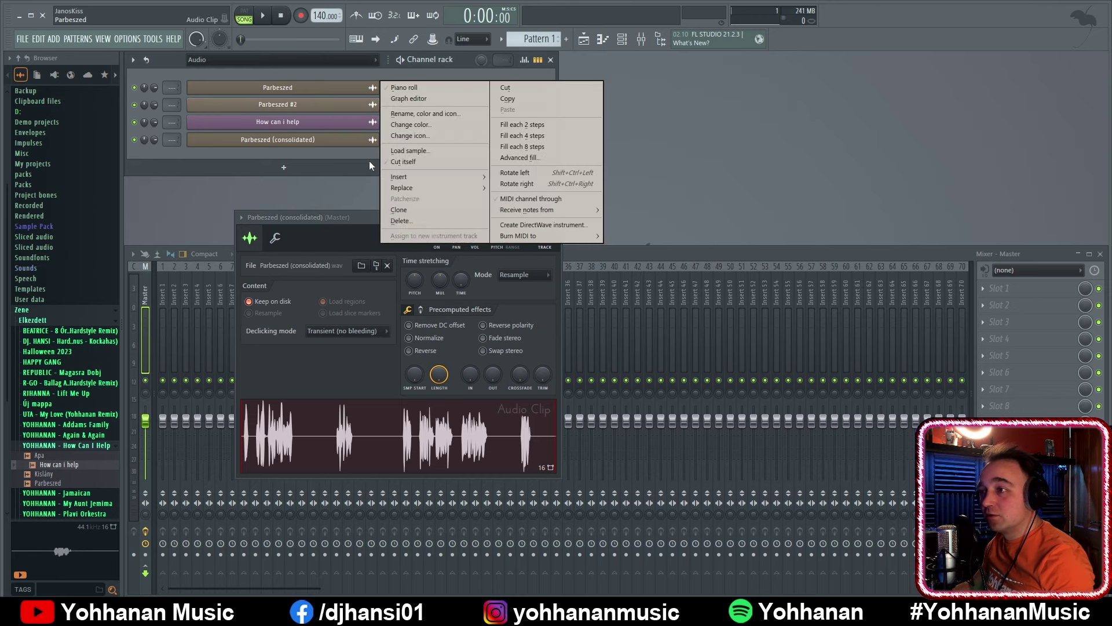
left_click(405, 221)
right_click(326, 92)
left_click(392, 222)
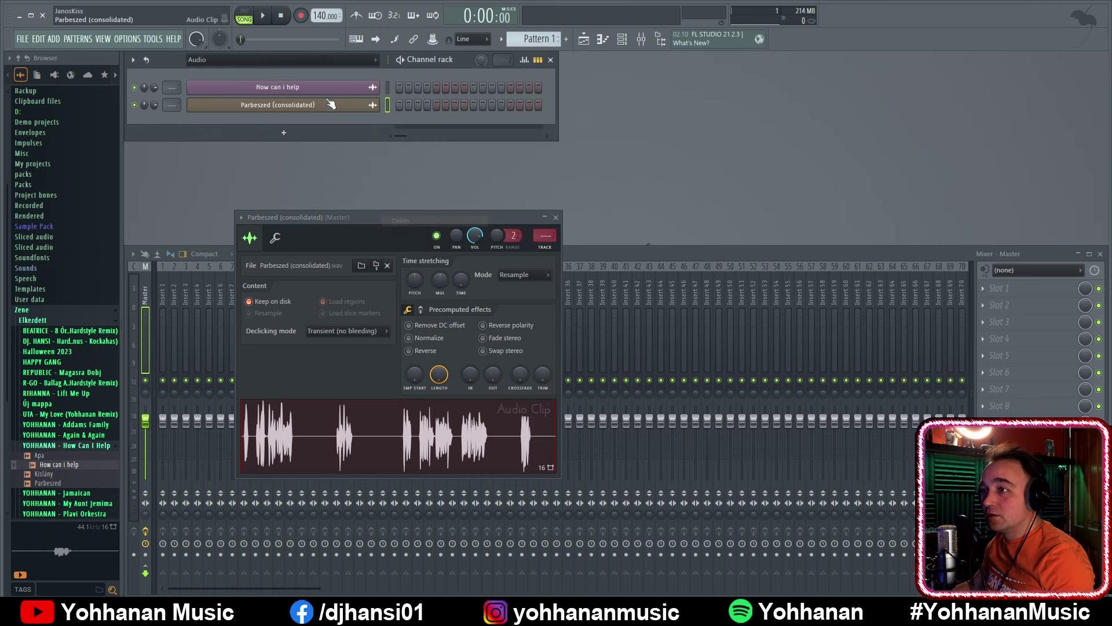
right_click(325, 88)
left_click(418, 220)
left_click(324, 90)
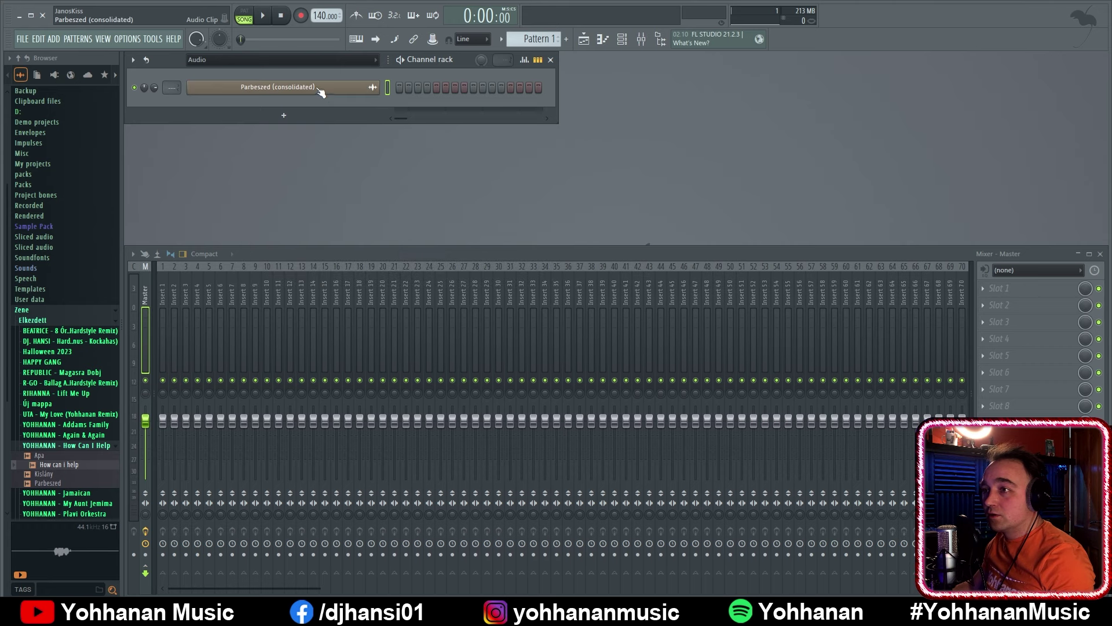
Rename the consolidated vocal channel as Acapella and remove its icon
right_click(315, 91)
left_click(450, 114)
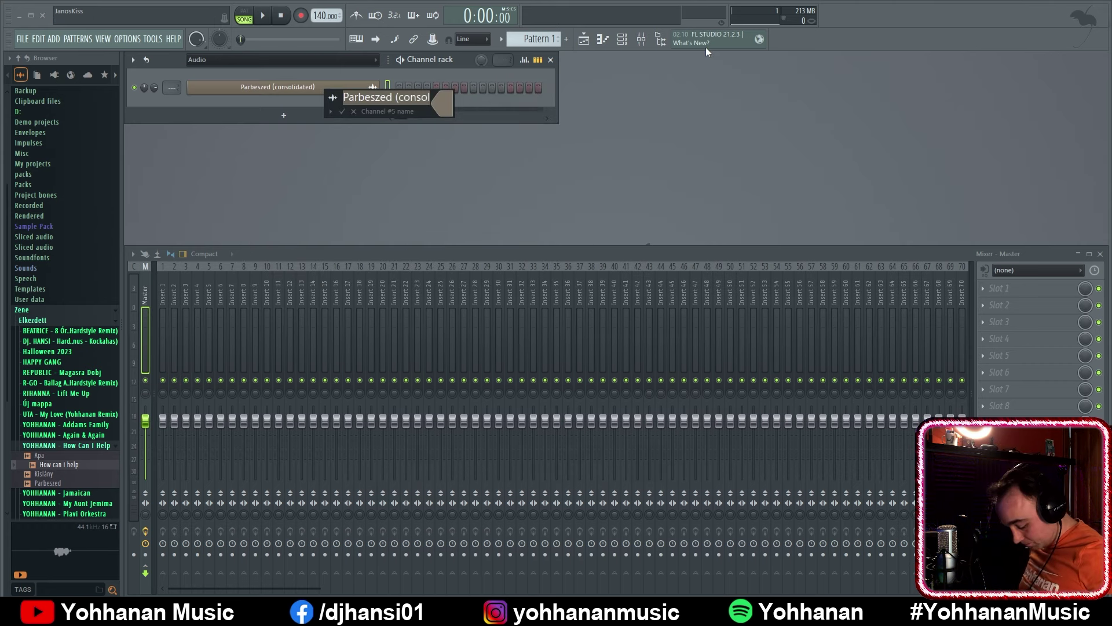
type("Acapella")
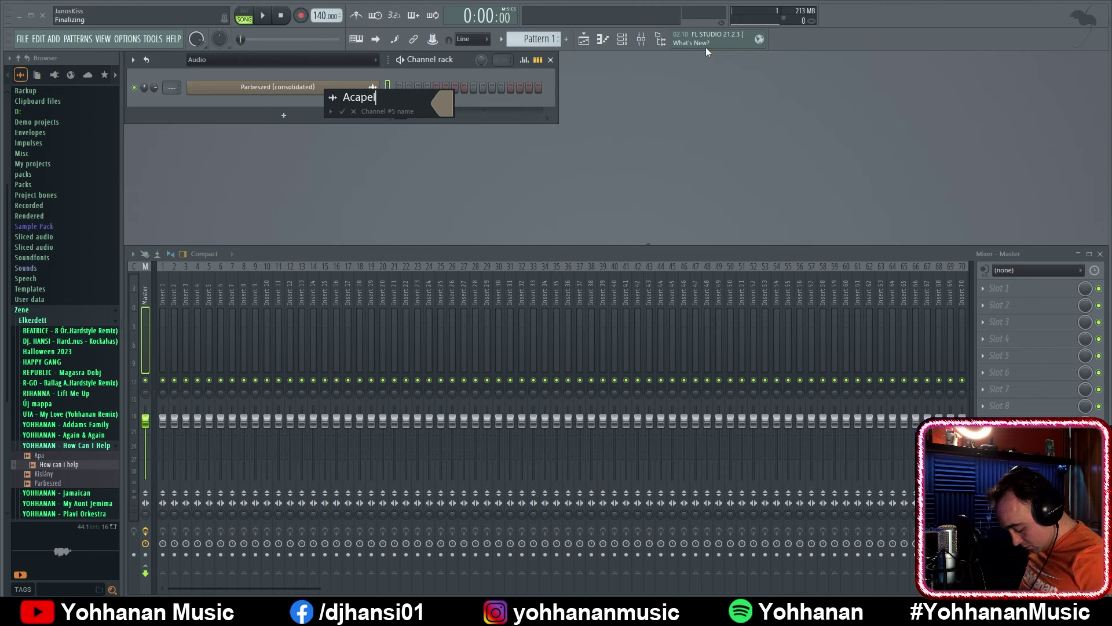
left_click(333, 98)
left_click(340, 131)
Color the Acapella channel light magenta, #B559AA, and apply the new name and color
left_click(451, 103)
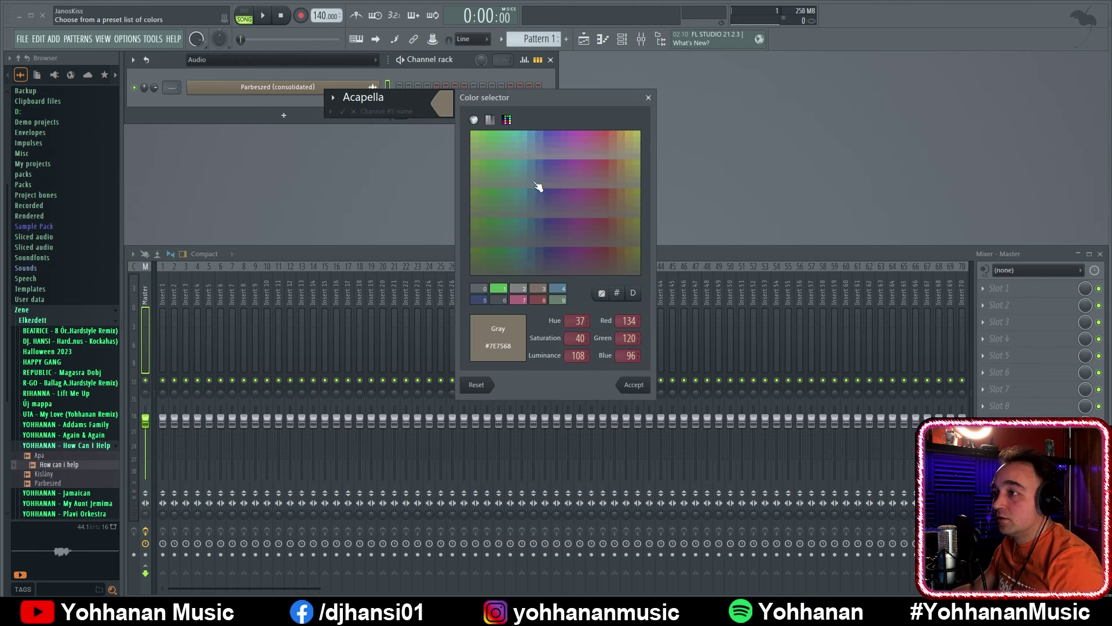
left_click(583, 138)
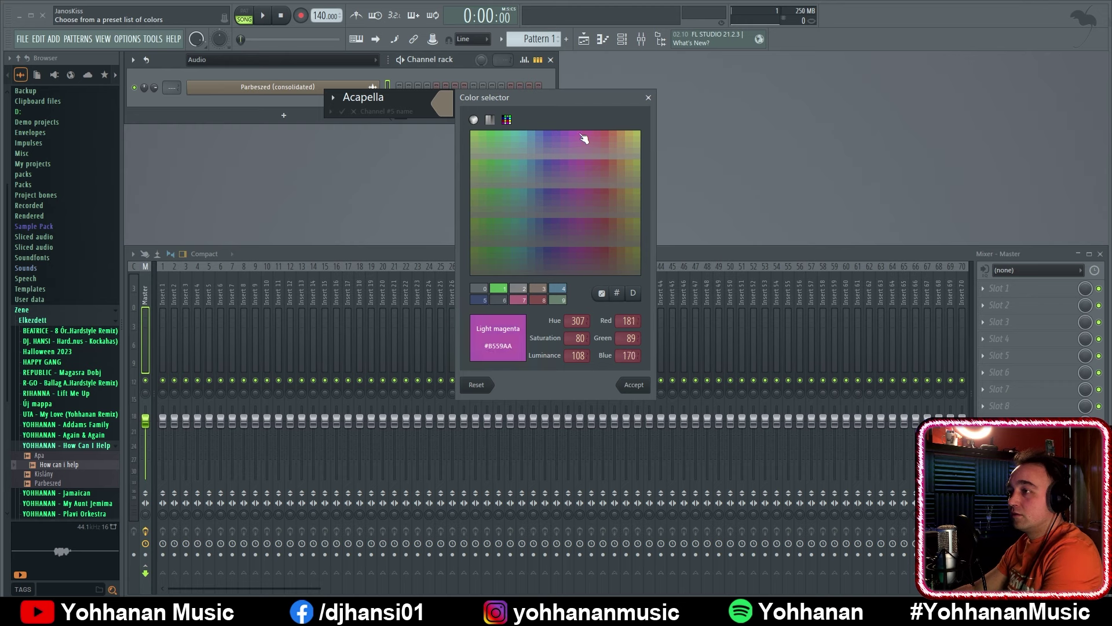
key("Return")
key("Return")
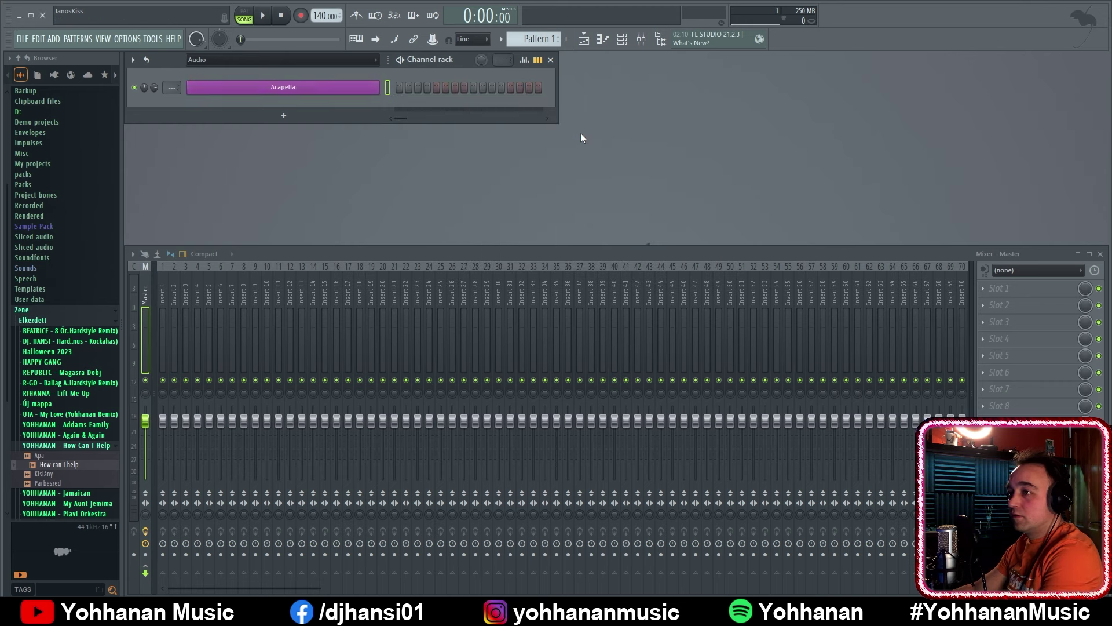
Route the Acapella channel to mixer Insert 1 and play the arrangement from the start
key("ctrl+l")
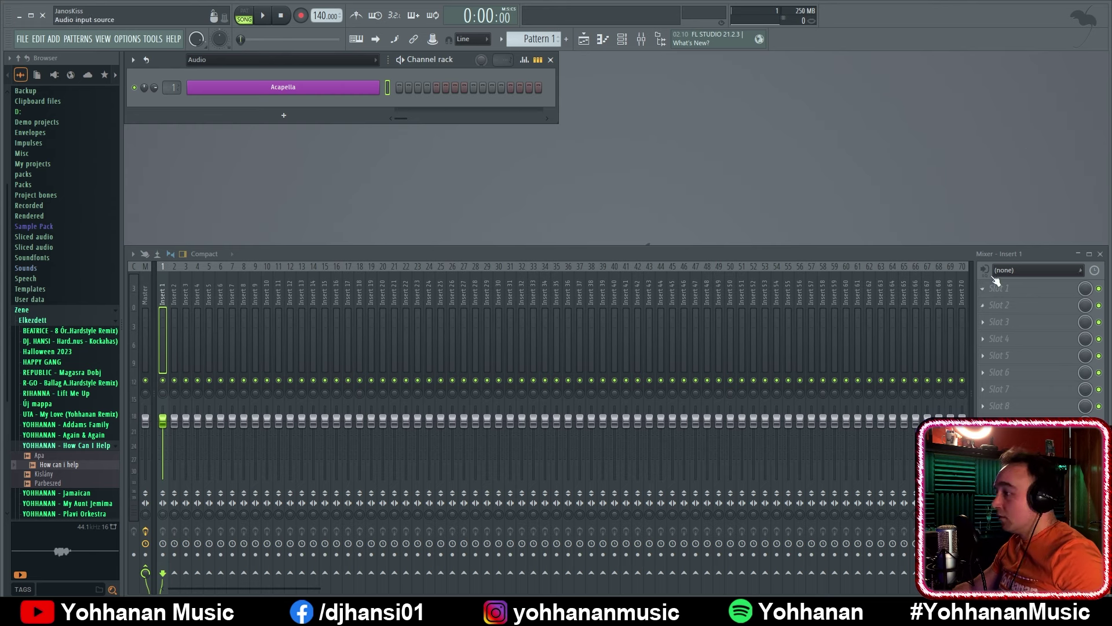
key("space")
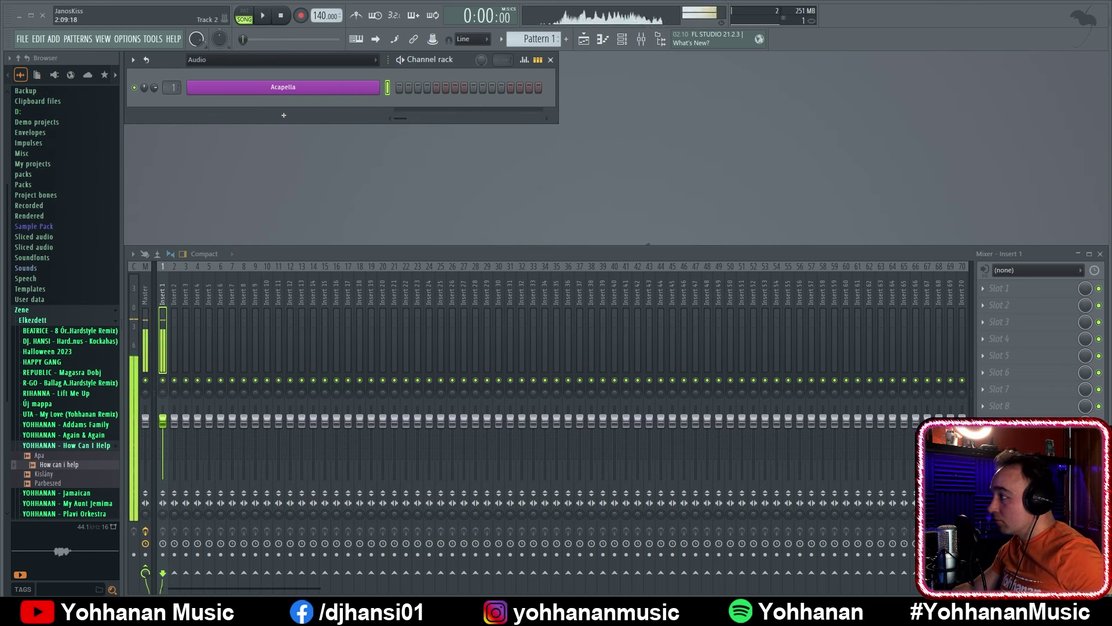
key("space")
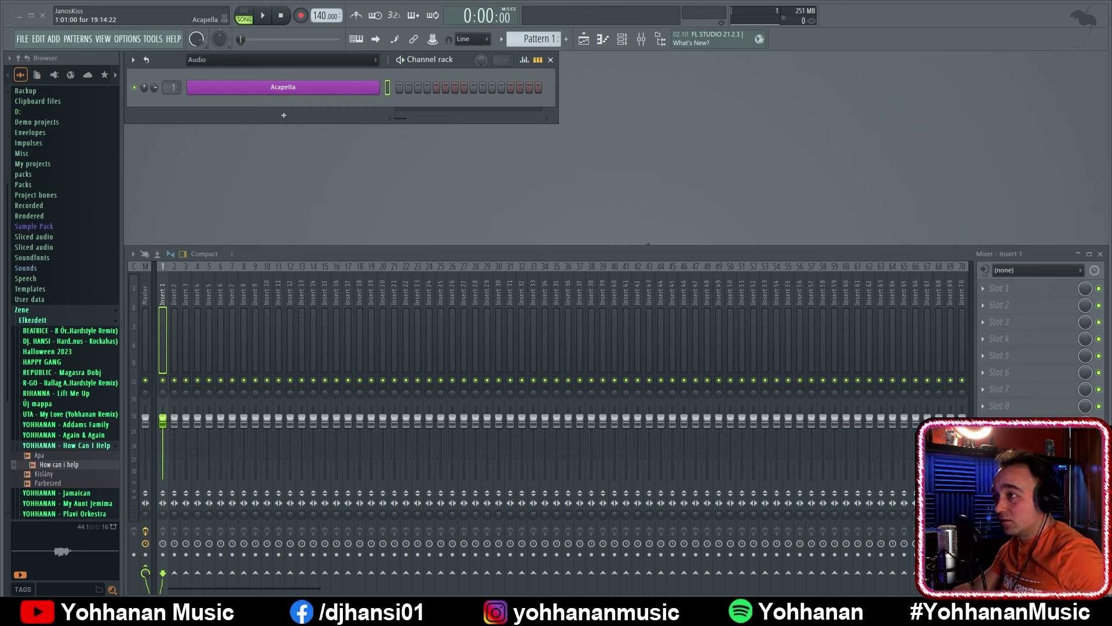
key("space")
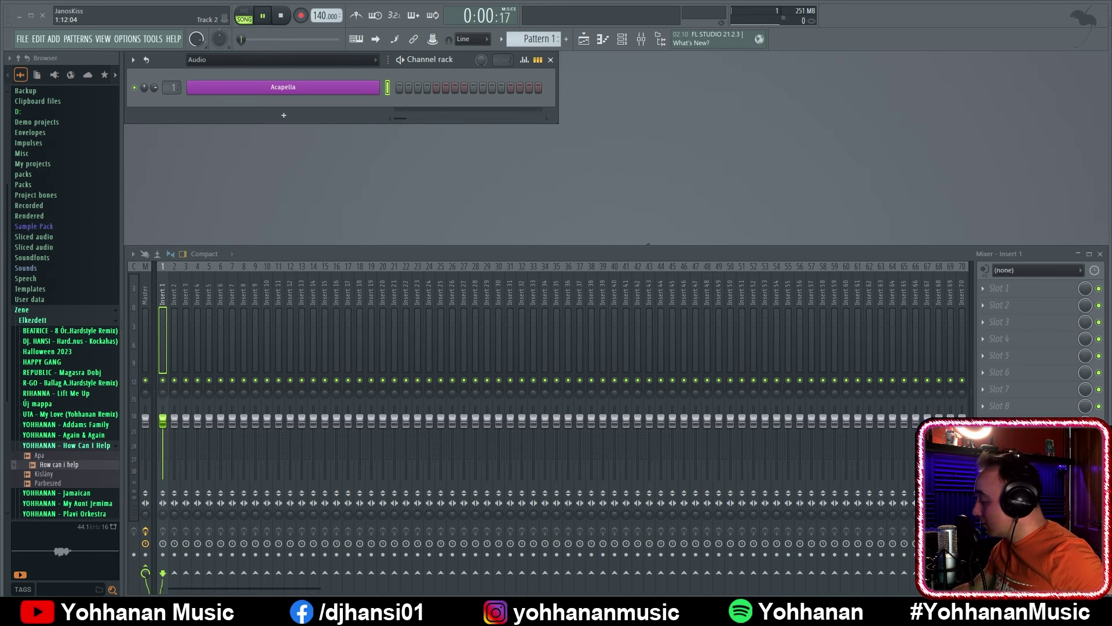
key("space")
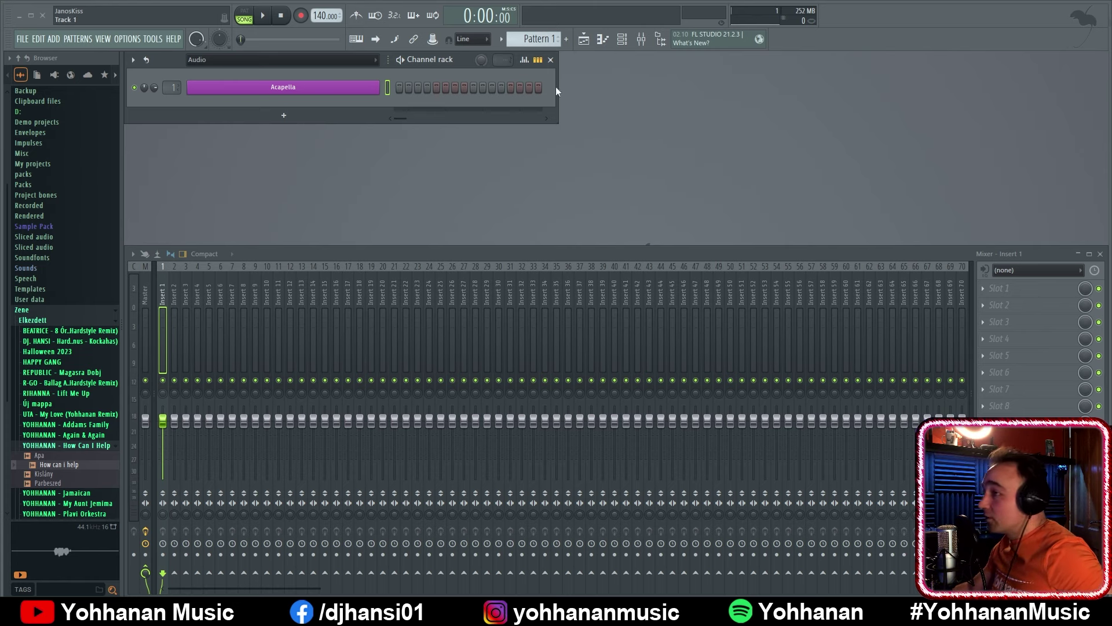
Check the playlist's automatic crossfades option in the project settings
left_click(127, 39)
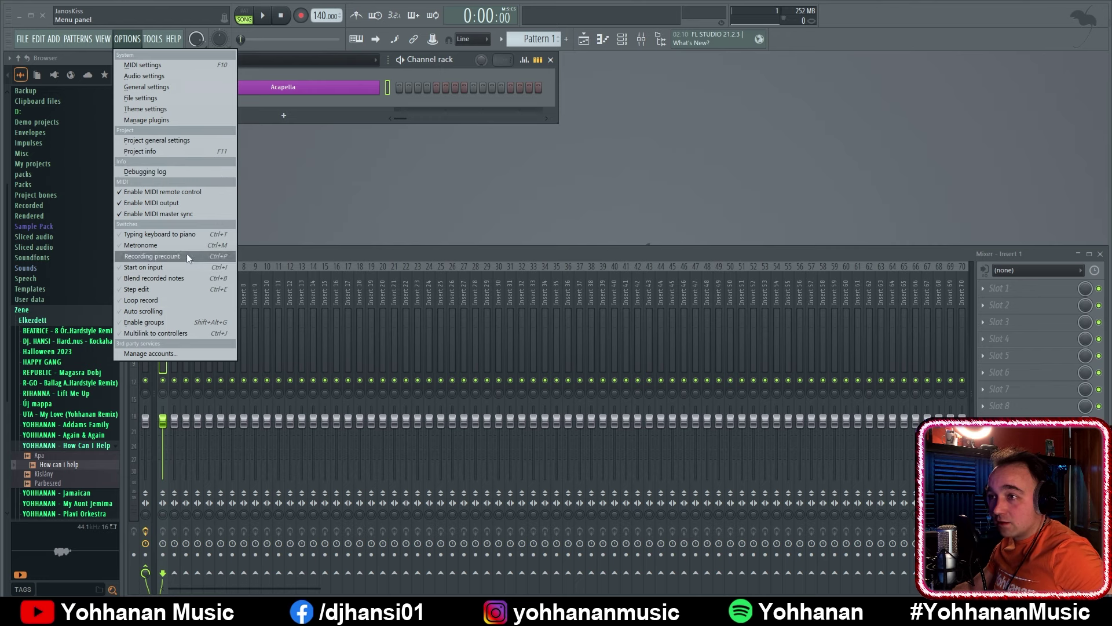
left_click(165, 98)
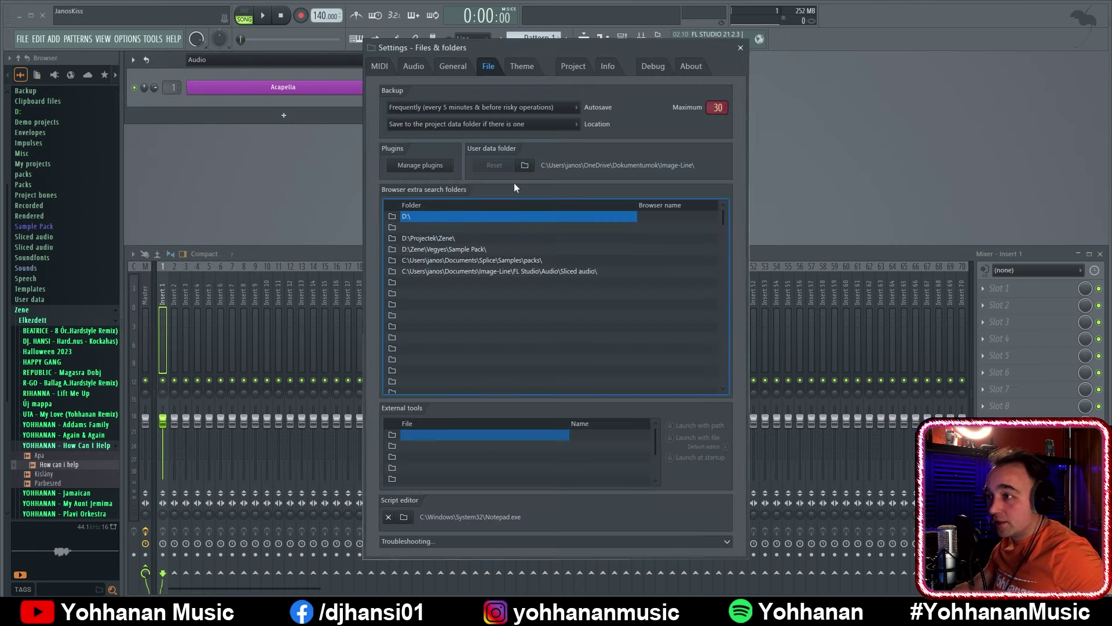
left_click(522, 66)
left_click(574, 66)
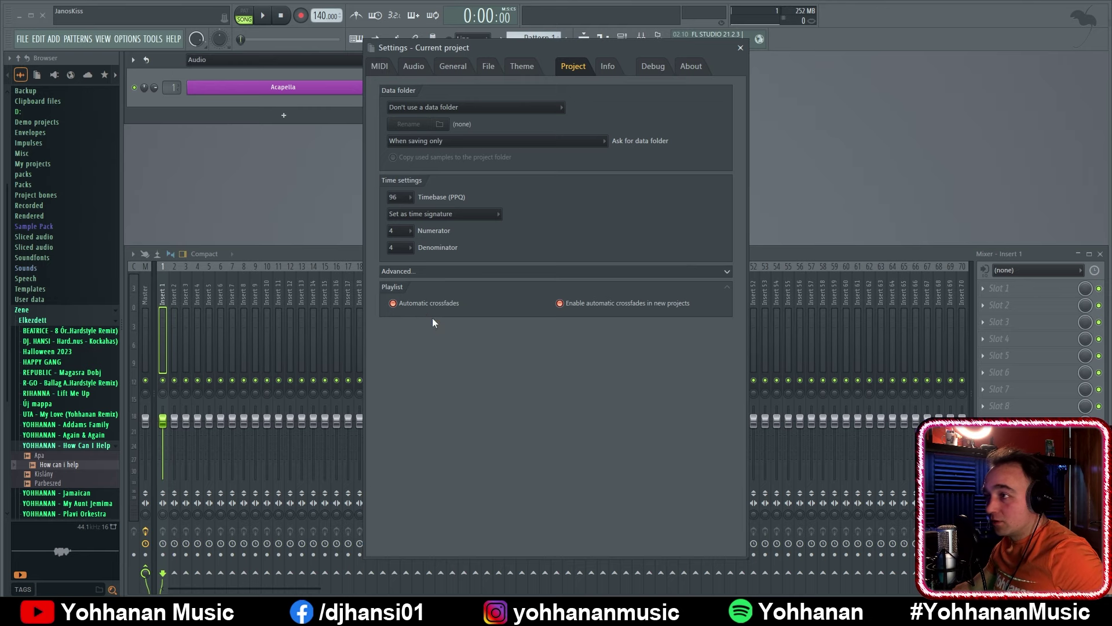
left_click(741, 49)
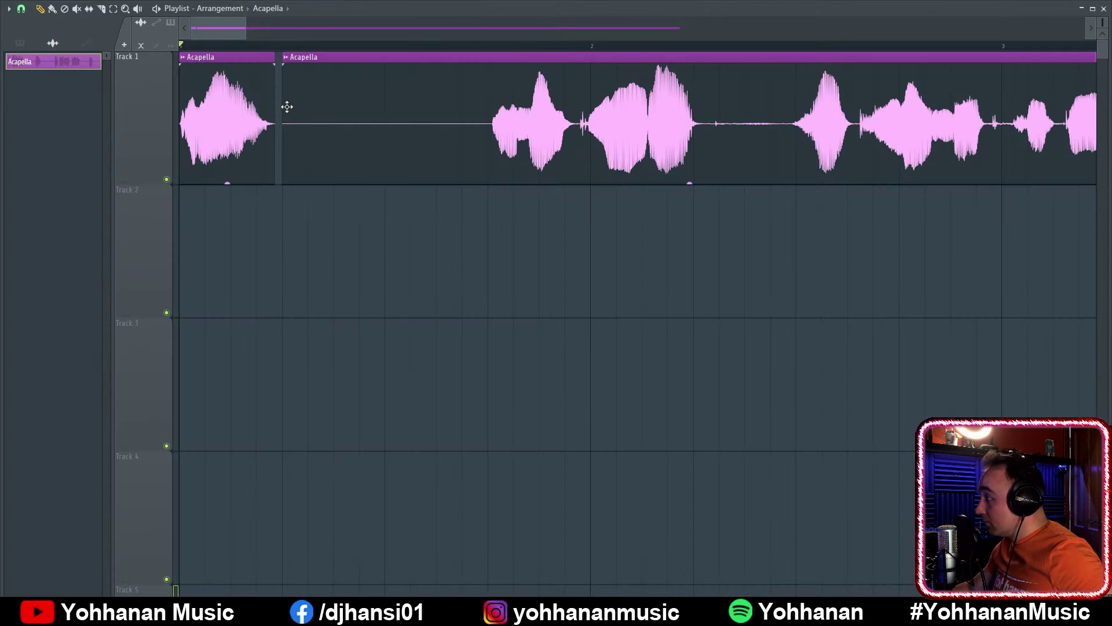
Try overlapping the second Acapella clip with the end of the first clip on Track 1 to create a crossfade
scroll(287, 107, "up", 3)
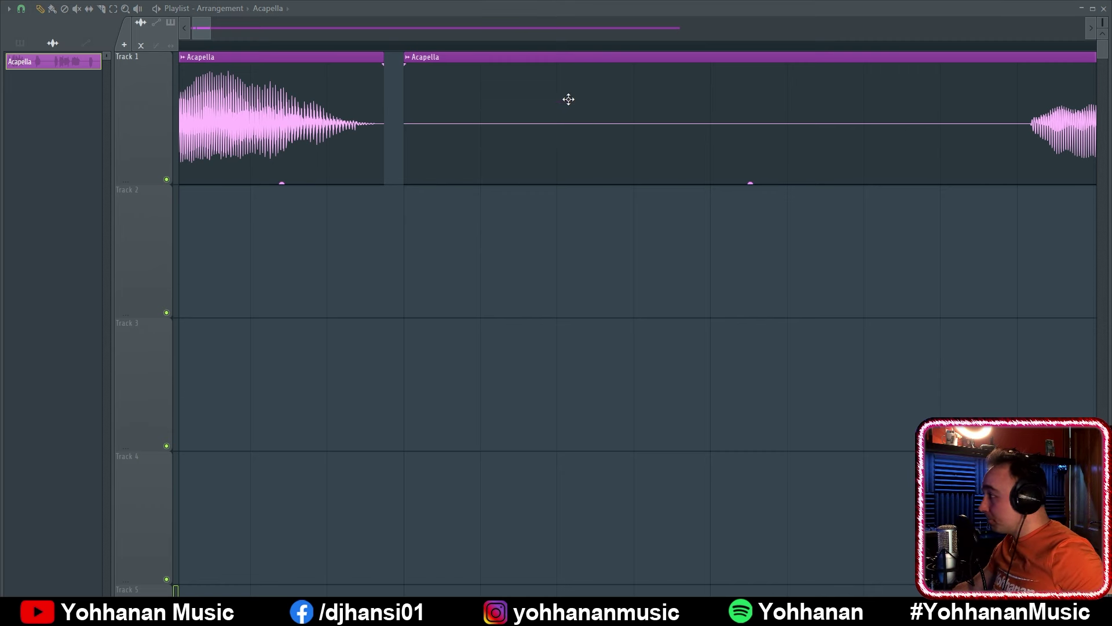
left_click_drag(537, 110, 529, 145)
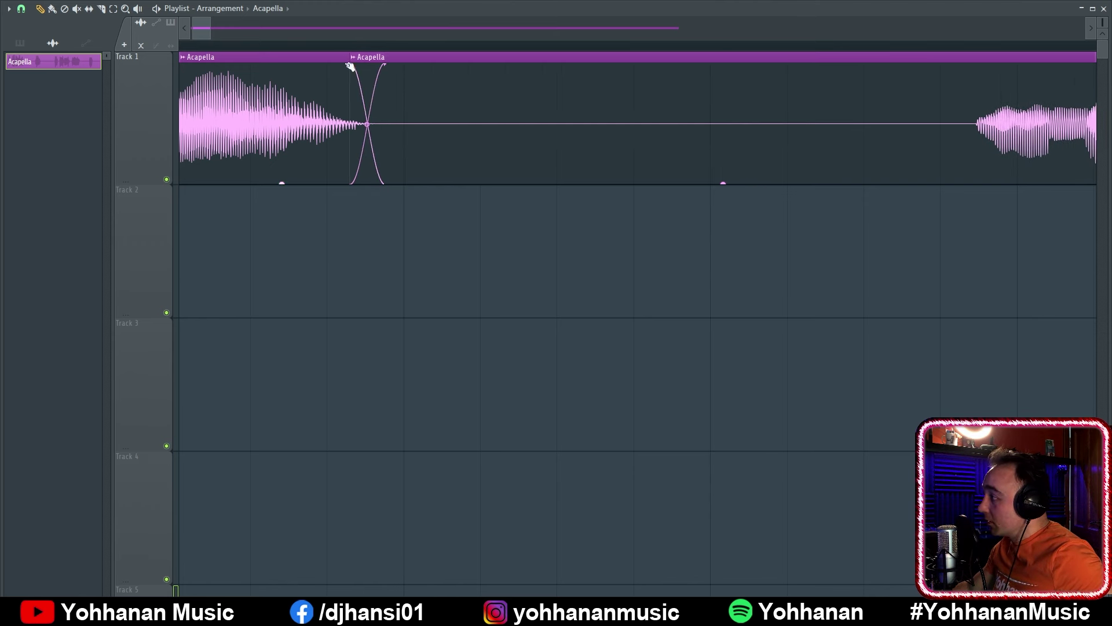
left_click_drag(676, 142, 732, 147)
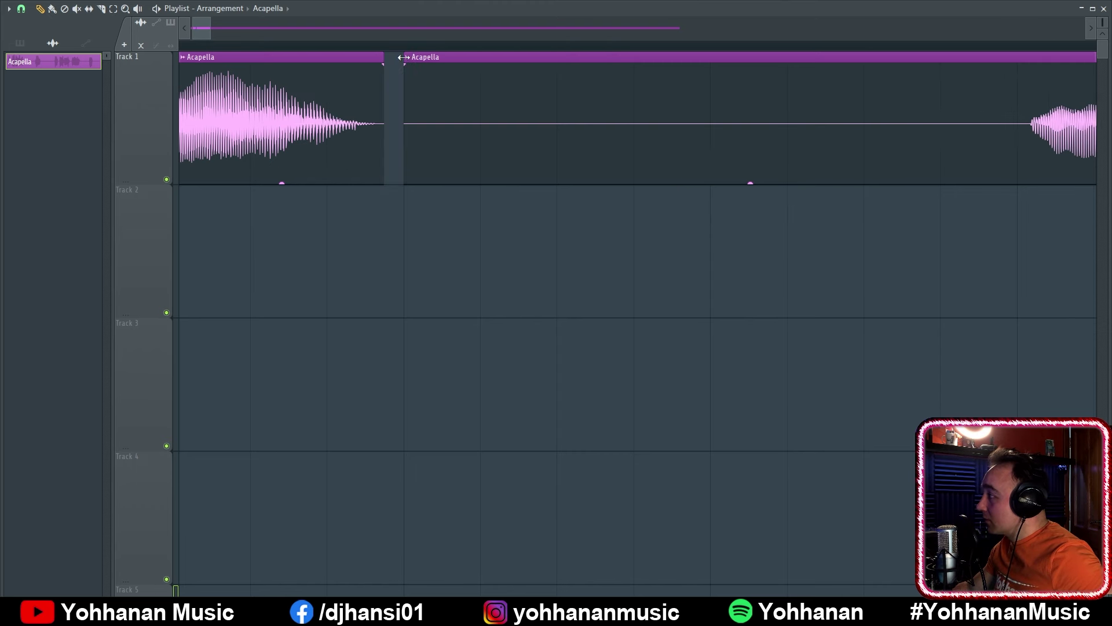
Trim the silent start of the second Acapella clip, overlap it with the first clip's end, and play the crossfade
left_click_drag(404, 58, 1027, 58)
left_click_drag(1043, 101, 290, 133)
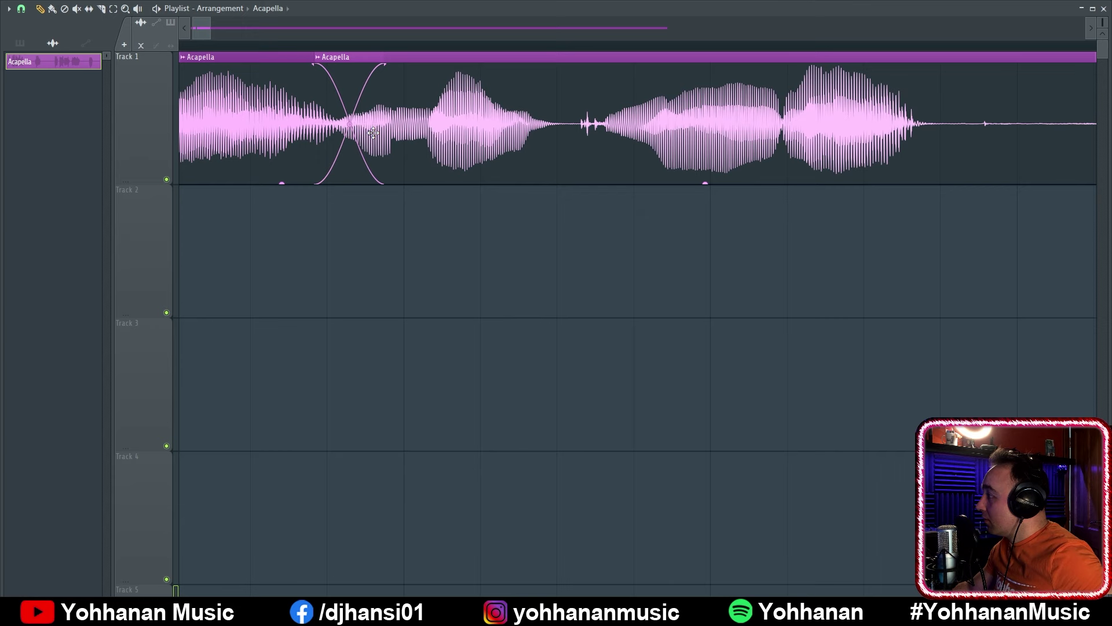
key("space")
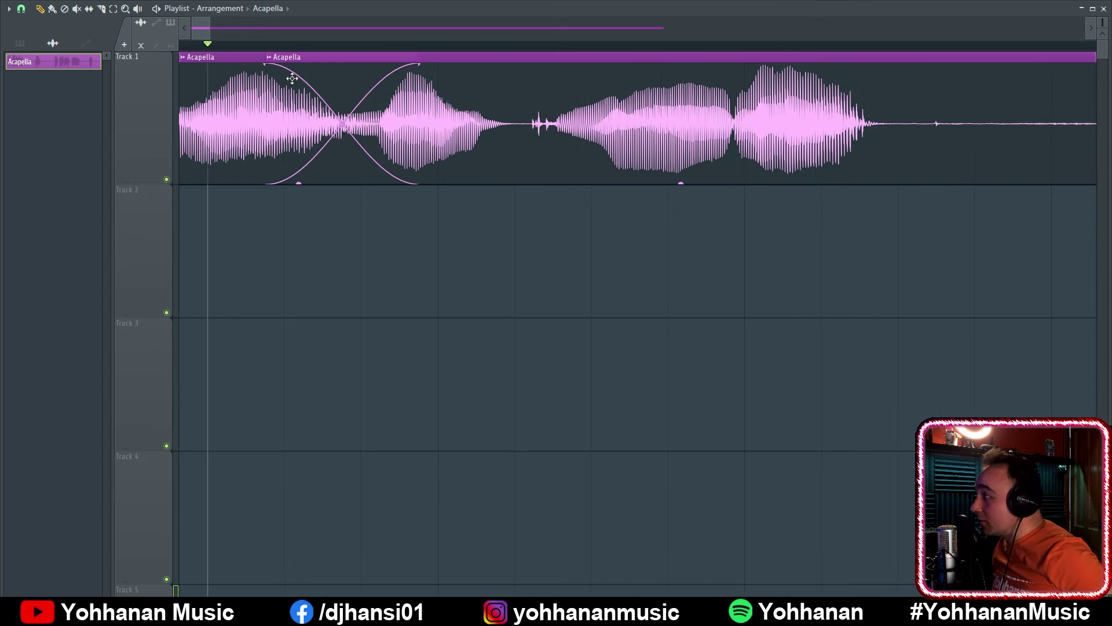
key("space")
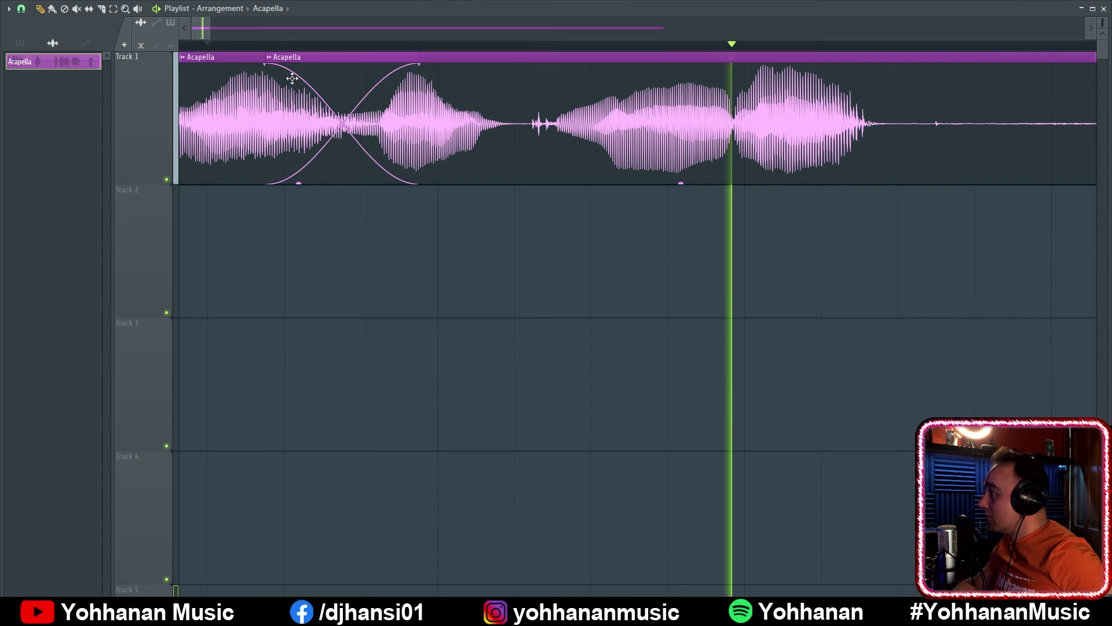
key("space")
Separate the two Acapella clips on Track 1 and turn off automatic crossfades for the project
mouse_move(444, 119)
left_mouse_down()
mouse_move(630, 140)
mouse_move(535, 140)
mouse_move(656, 142)
left_mouse_up()
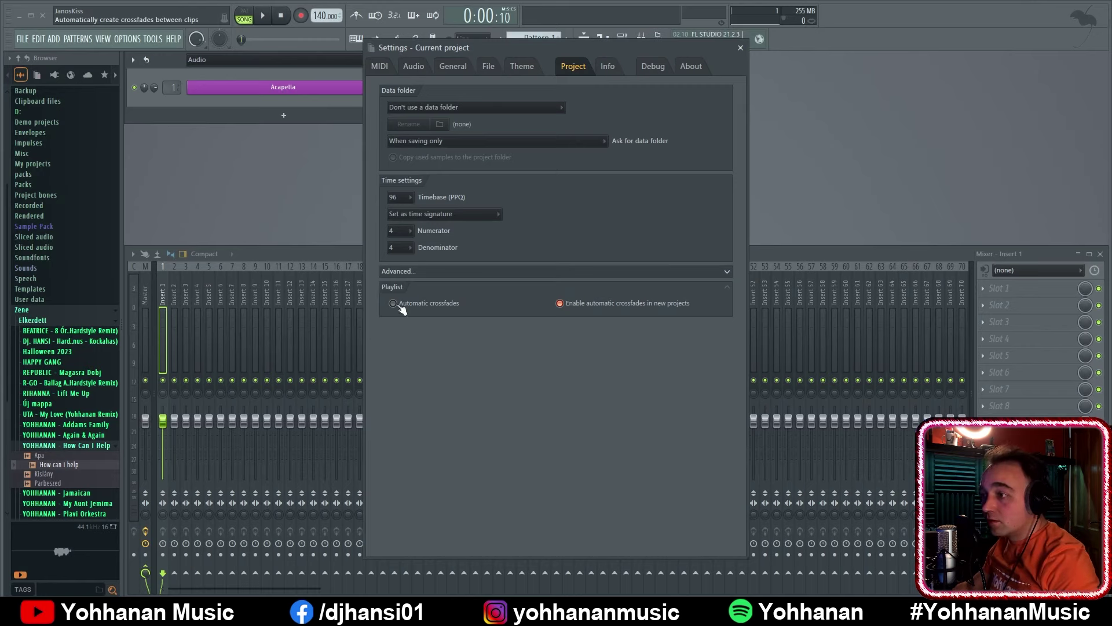
left_click(741, 48)
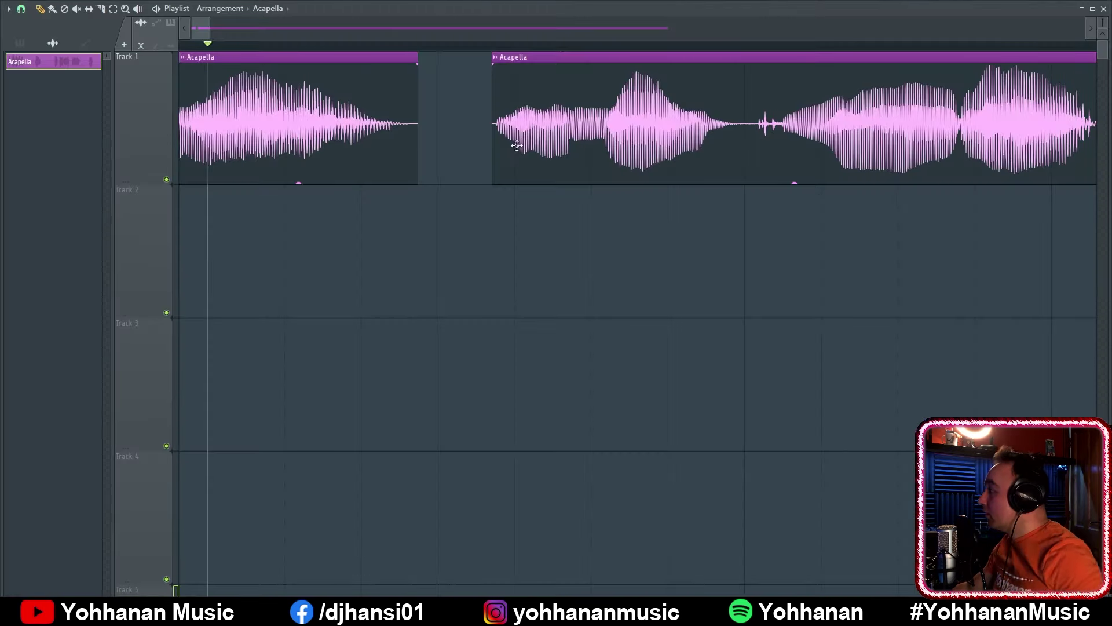
Move the second Acapella clip to Track 2, play it, and split it where the phrase ends at about bar 3.6
left_click_drag(640, 127, 624, 313)
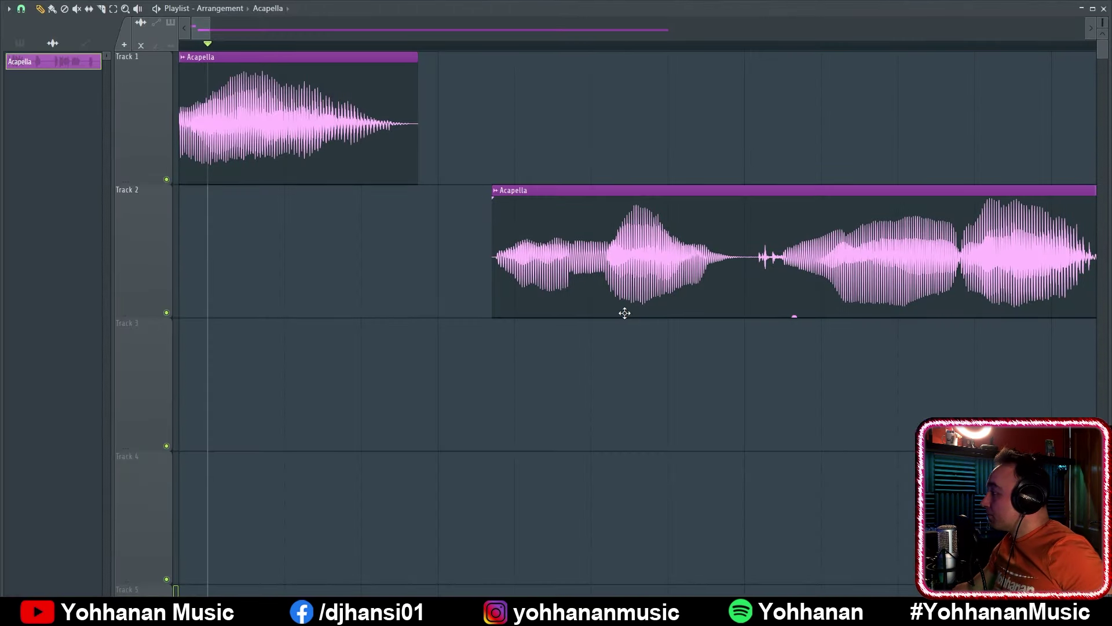
scroll(498, 454, "down", 3)
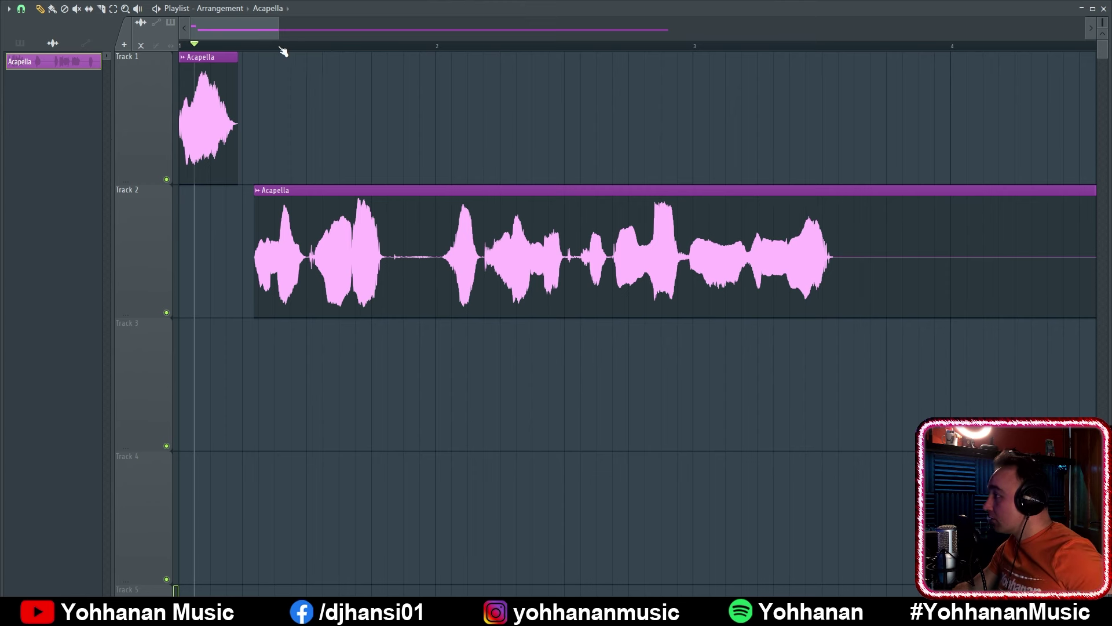
key("space")
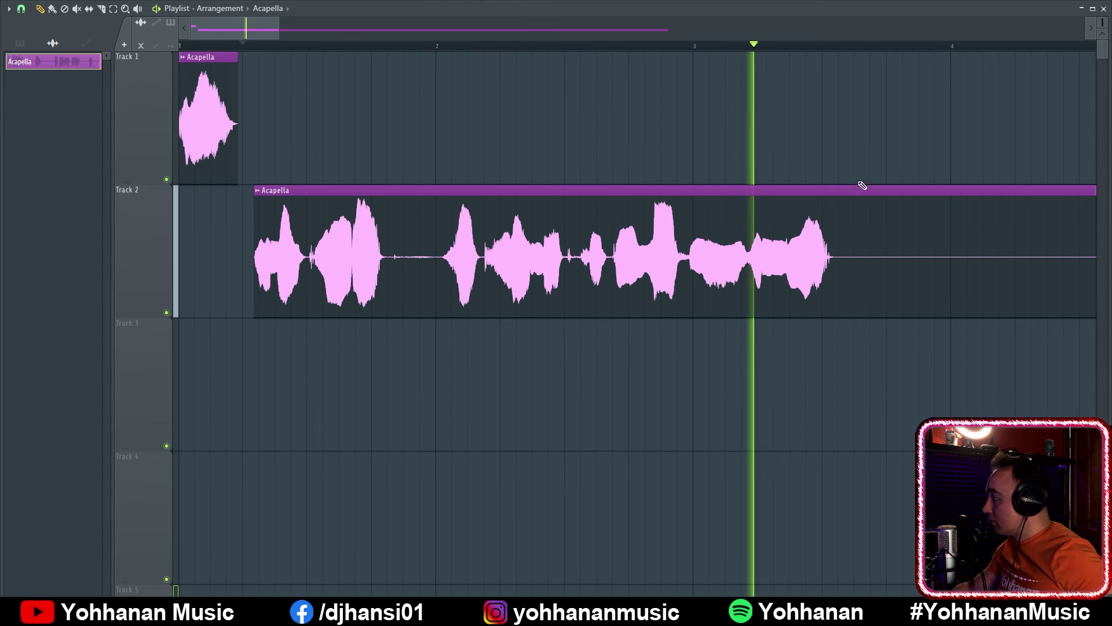
key("space")
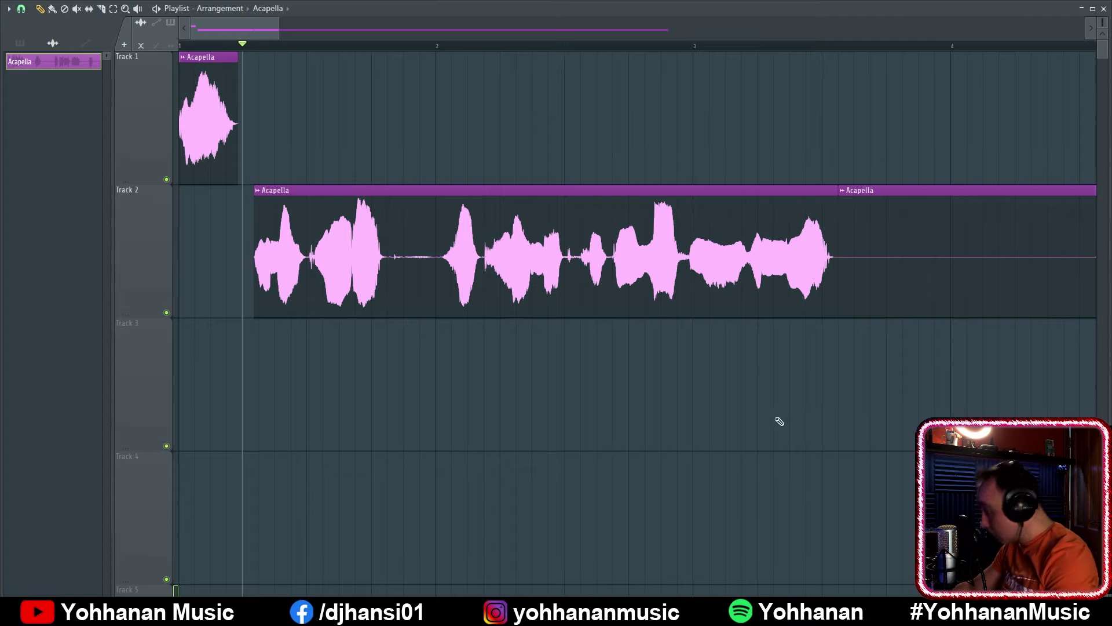
Trim the remaining Track 2 clip's silent start to about bar 6.4, play it, and split it at about bar 7.5
scroll(355, 472, "down", 5)
left_click_drag(394, 221, 626, 225)
left_click(625, 44)
key("space")
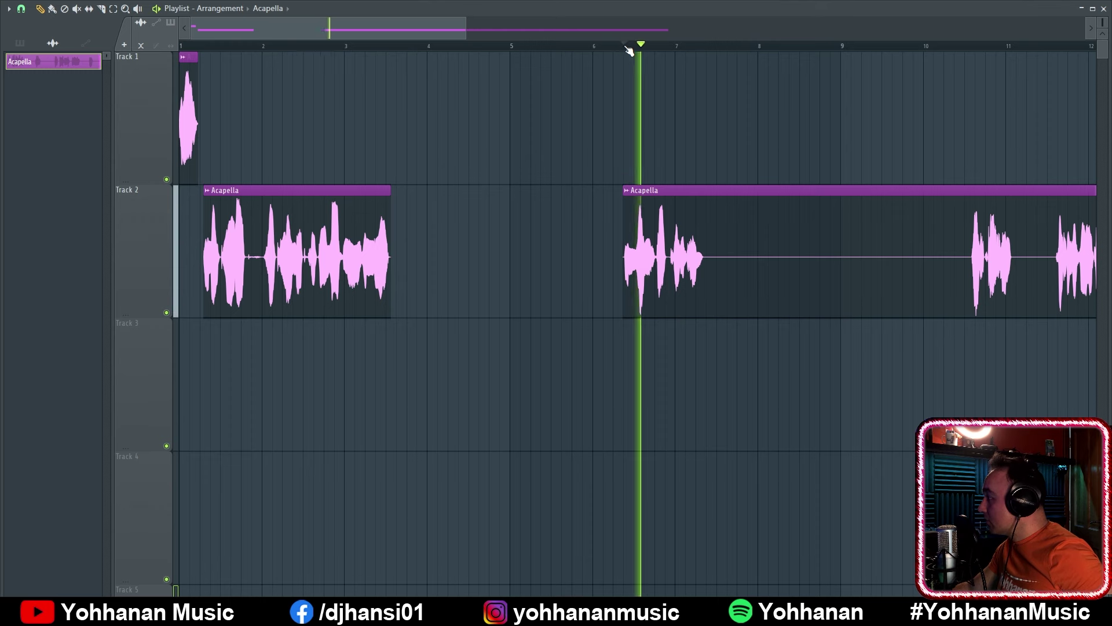
key("space")
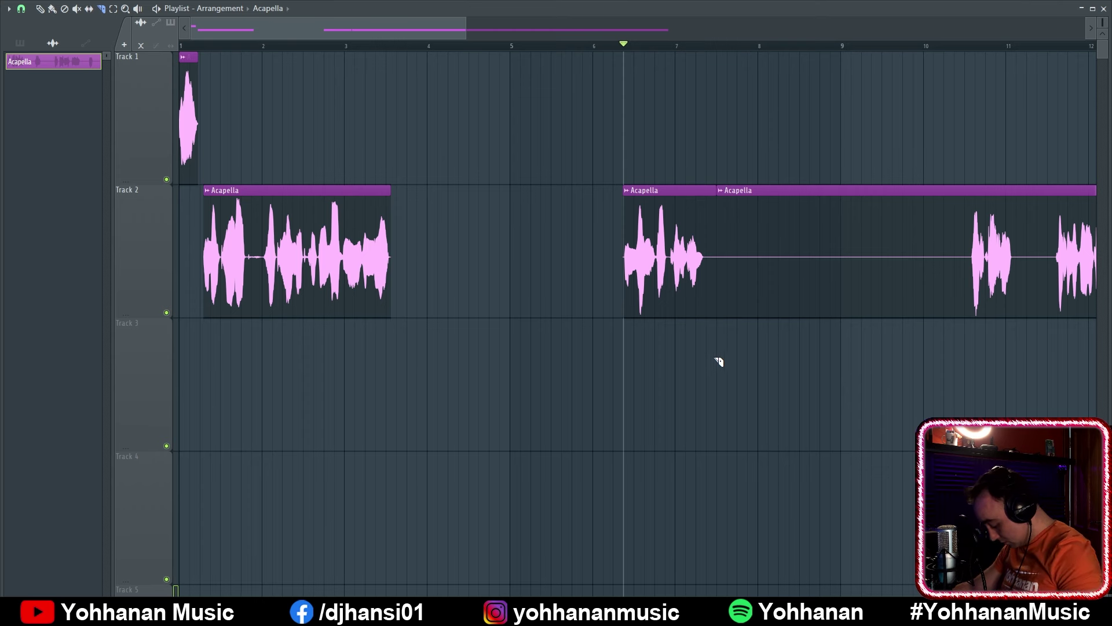
Trim the silent start of the last Acapella piece, move it to Track 1 at about bar 4.5, and play its opening
left_click_drag(719, 237, 474, 57)
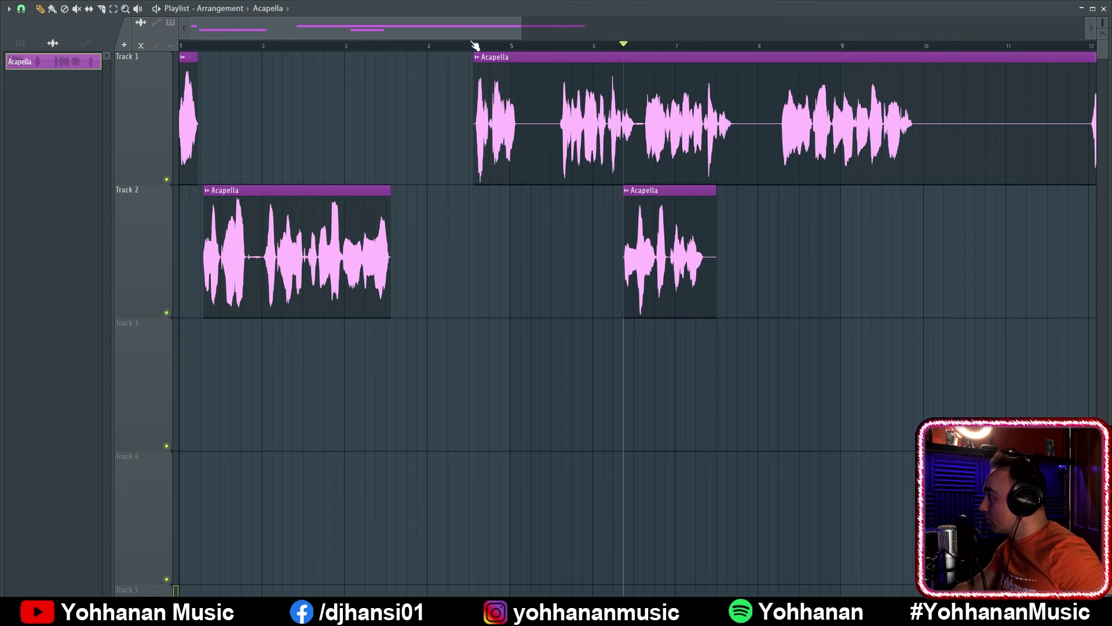
left_click(470, 44)
key("space")
key("space")
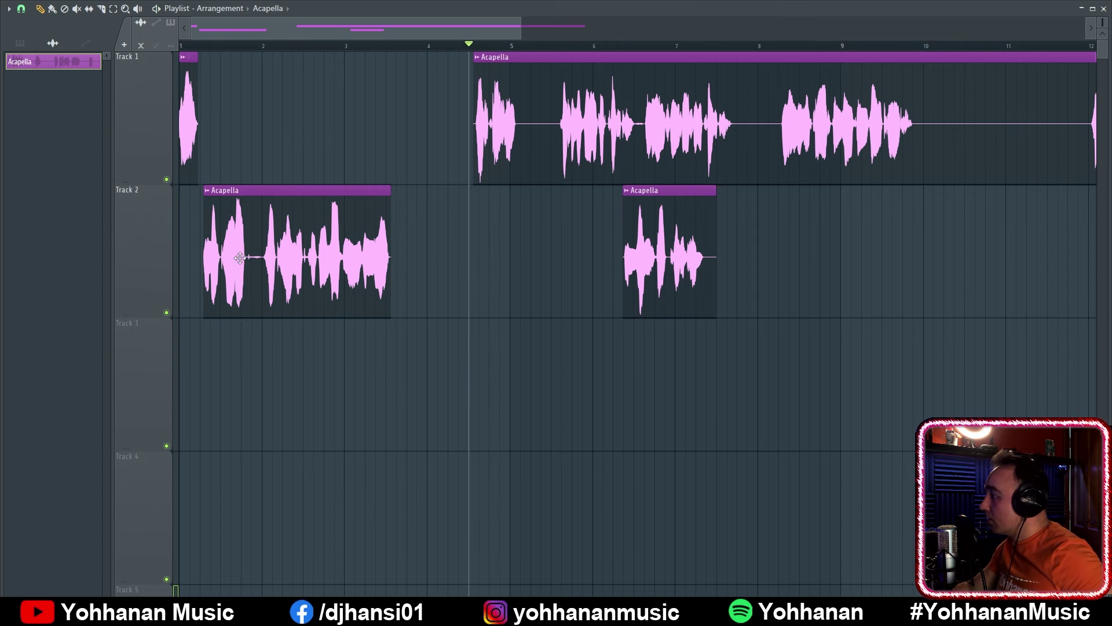
Split the long Track 1 clip at about bar 5.1, placing its short phrase near bar 1.3 and Track 2's longer phrase at bar 2 on Track 1
left_click_drag(240, 257, 361, 258)
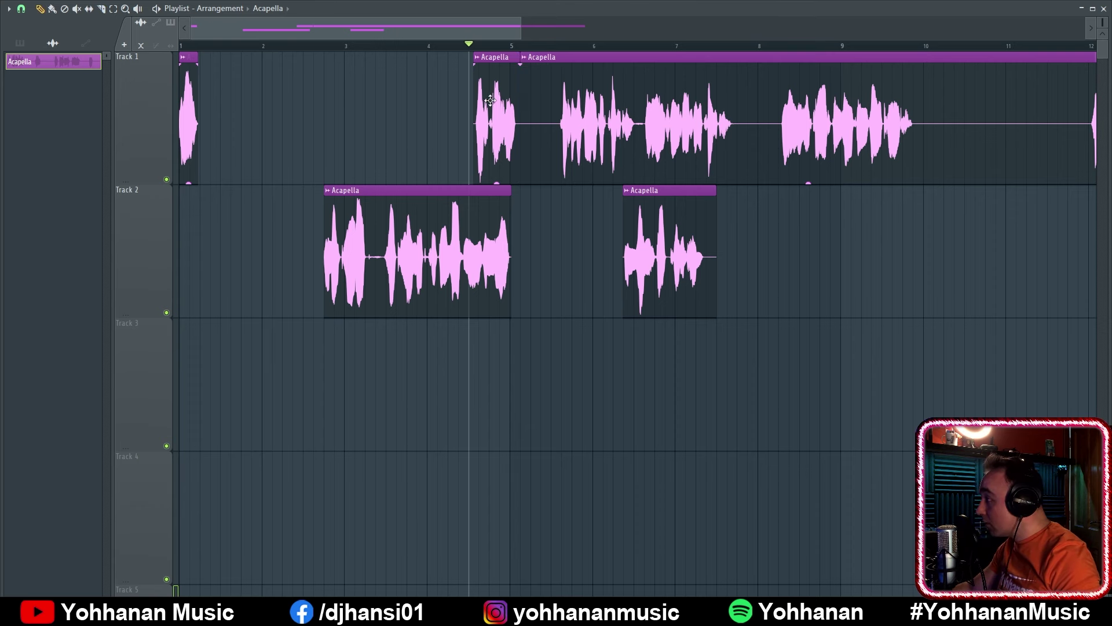
left_click_drag(490, 100, 219, 100)
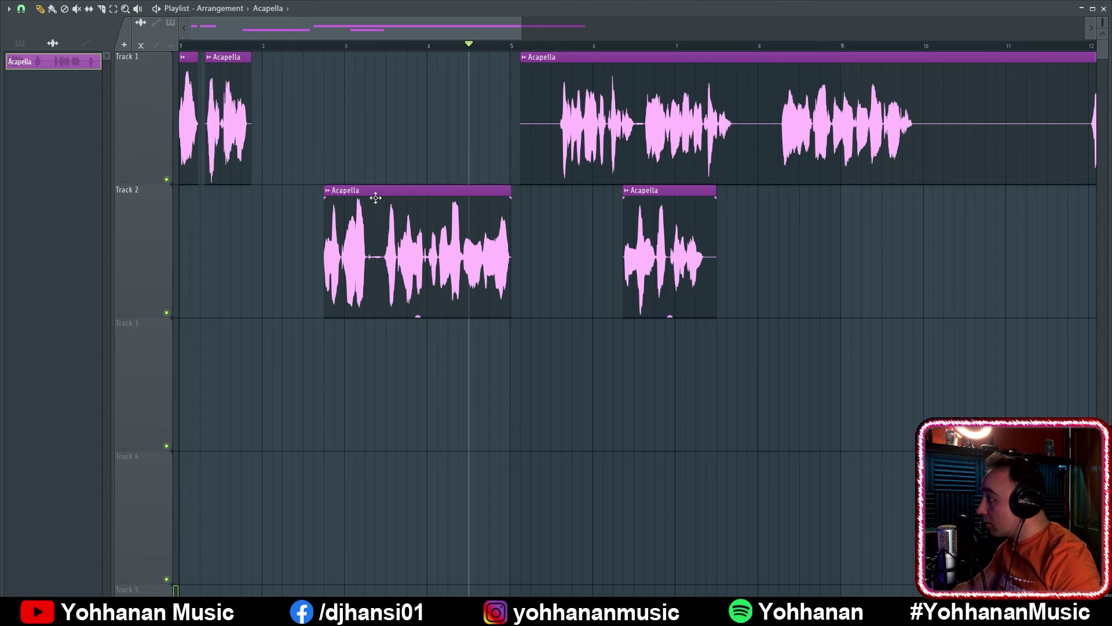
left_click_drag(415, 252, 348, 83)
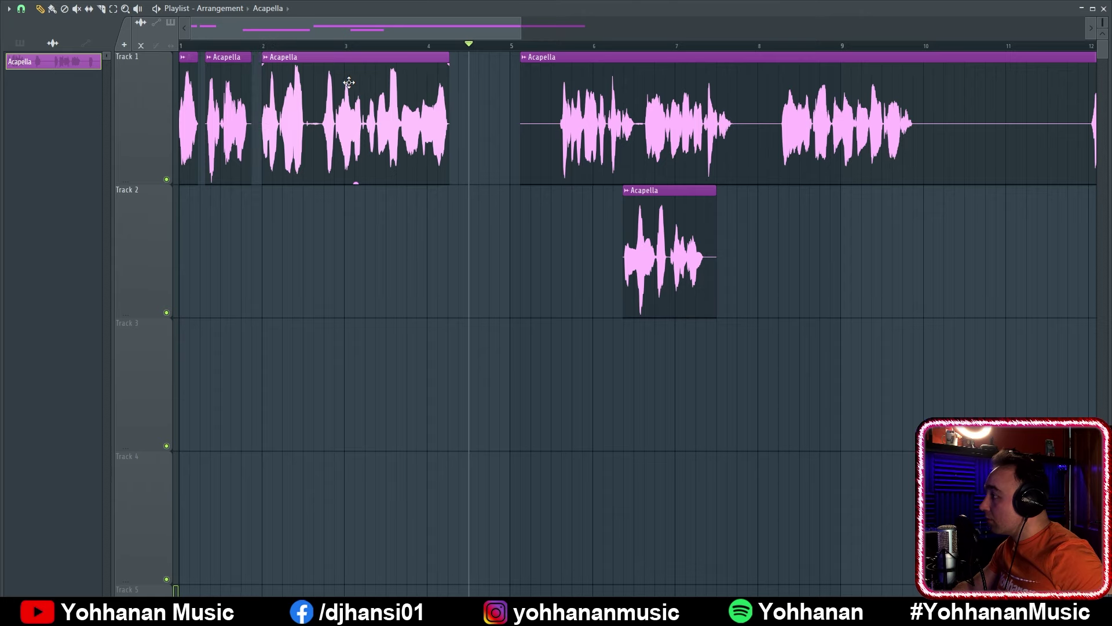
key("space")
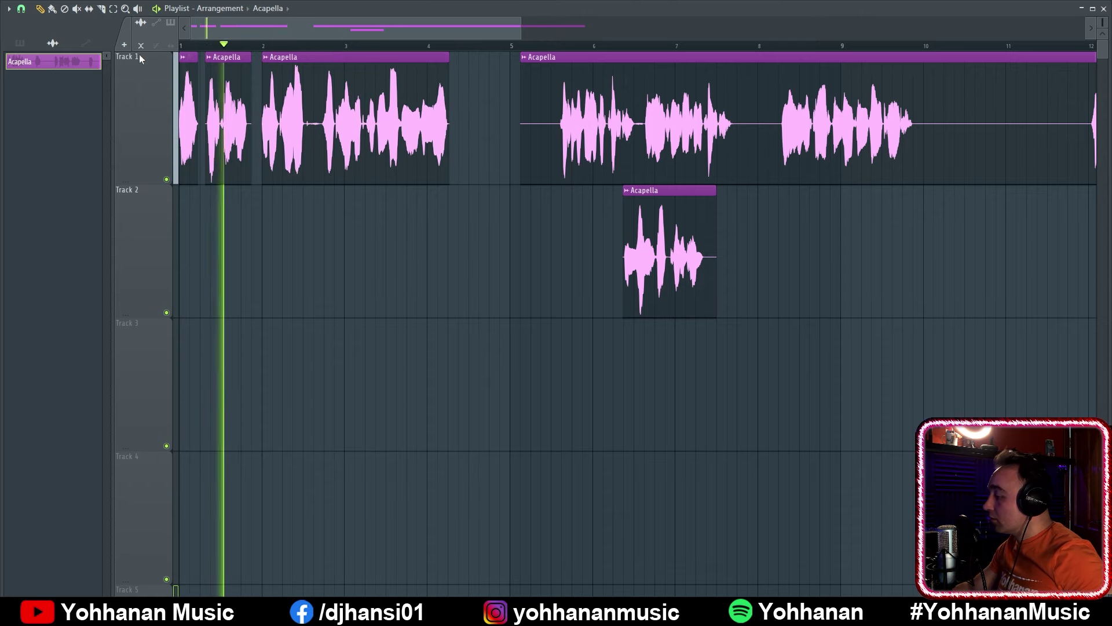
key("space")
scroll(497, 163, "up", 5)
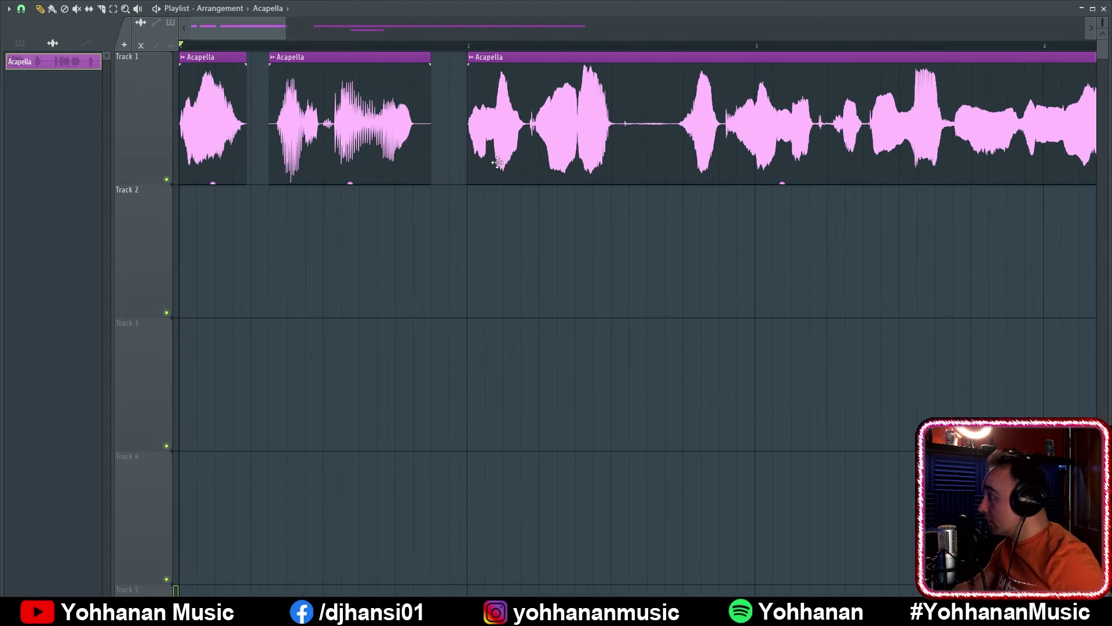
Shift the second and third Acapella clips together about a quarter bar later and play the opening phrases
left_click_drag(637, 254, 319, 58, "ctrl")
left_click_drag(323, 131, 402, 131)
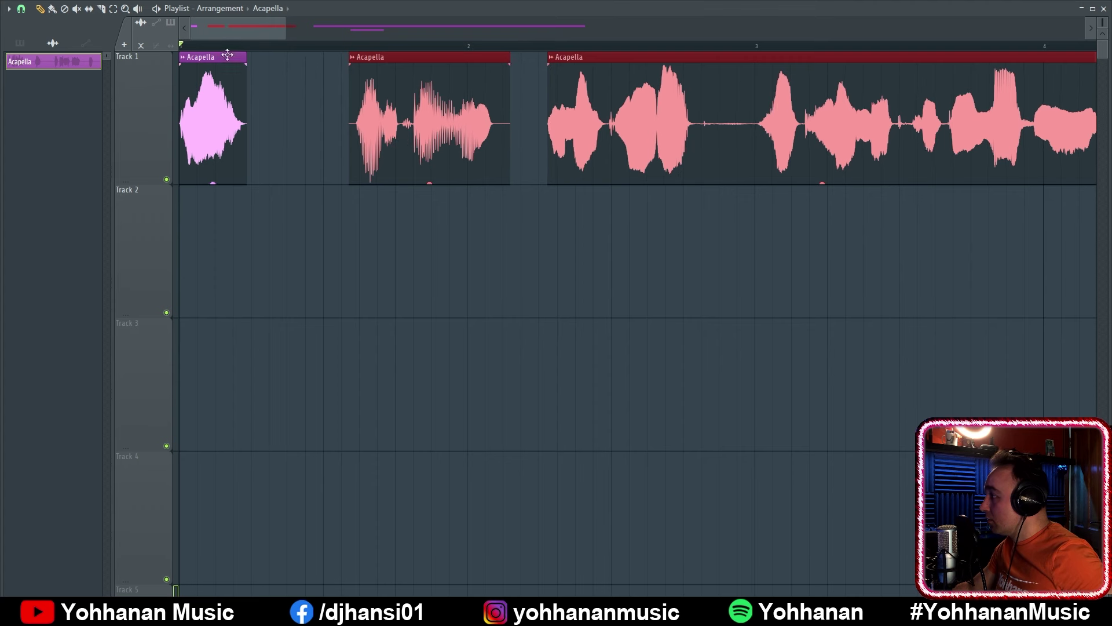
key("space")
left_click(440, 224)
key("space")
key("space")
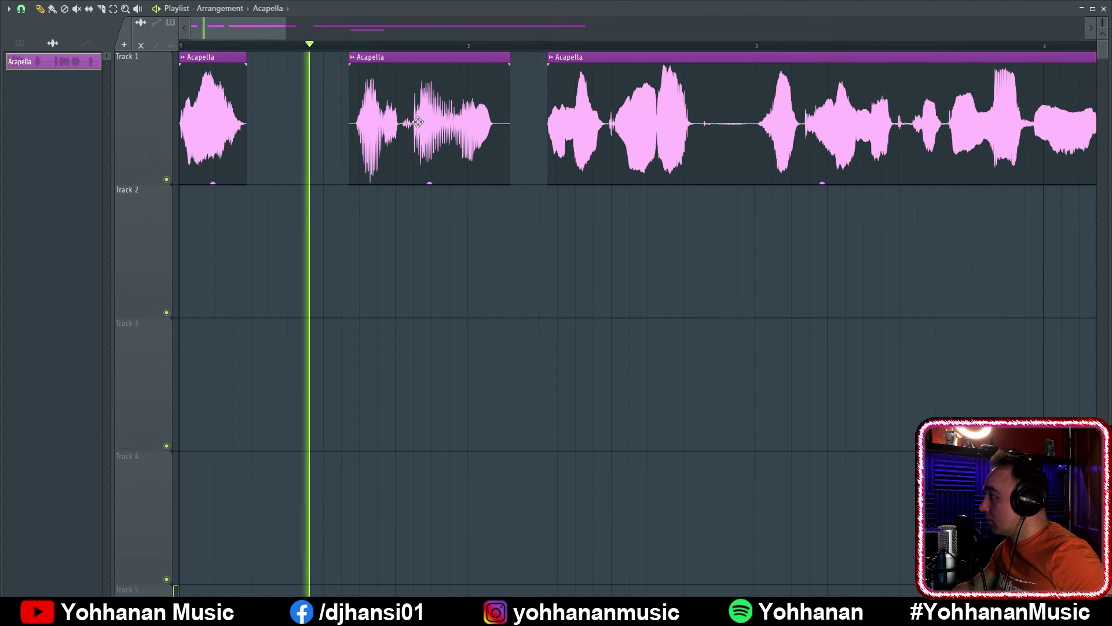
Move the second Acapella clip slightly earlier to about bar 1.5 and play the sequence from the start
key("space")
left_click_drag(425, 119, 395, 118)
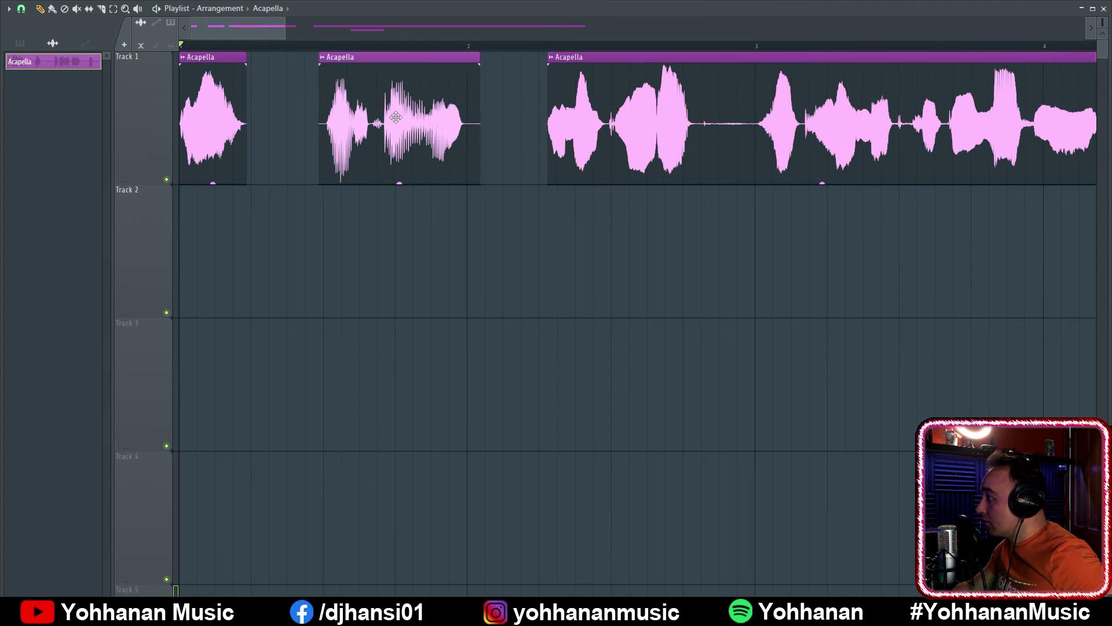
key("space")
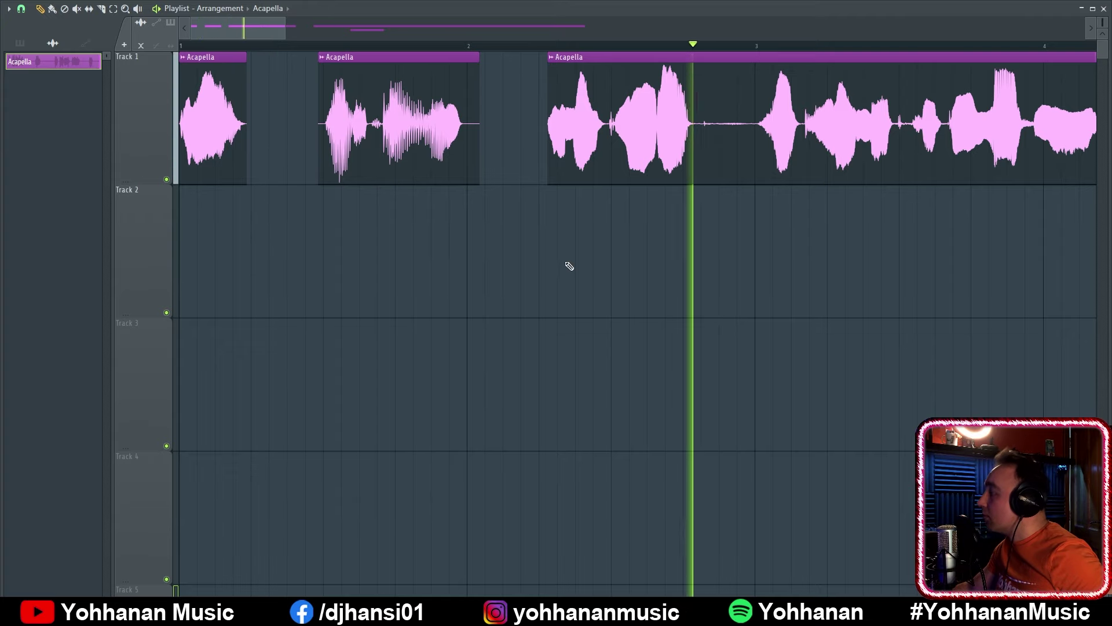
scroll(318, 283, "down", 1)
scroll(318, 283, "down", 2)
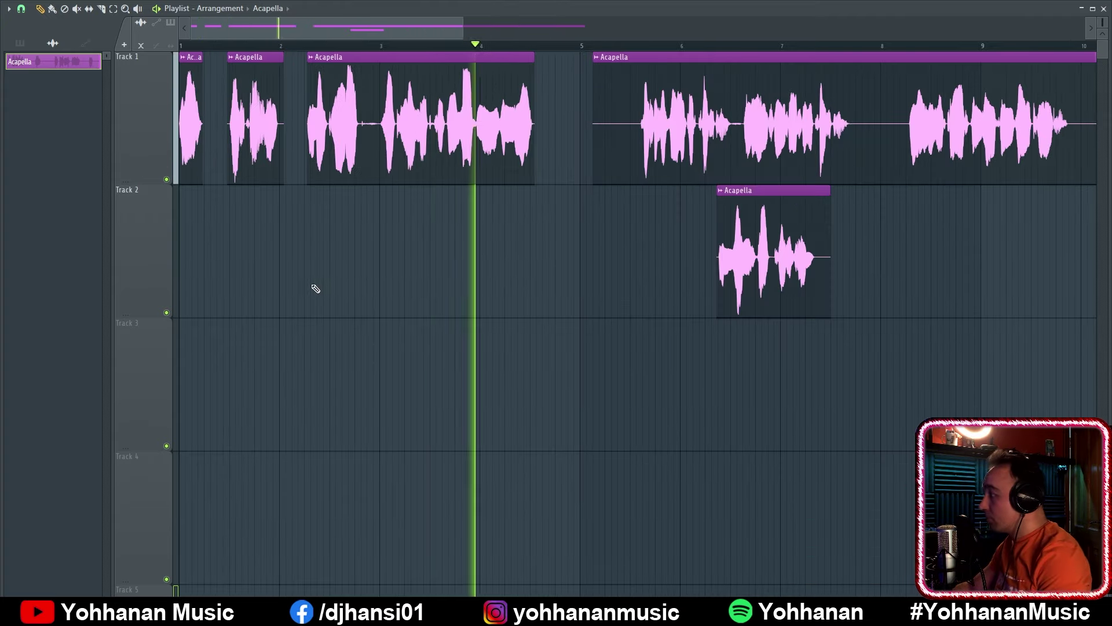
key("space")
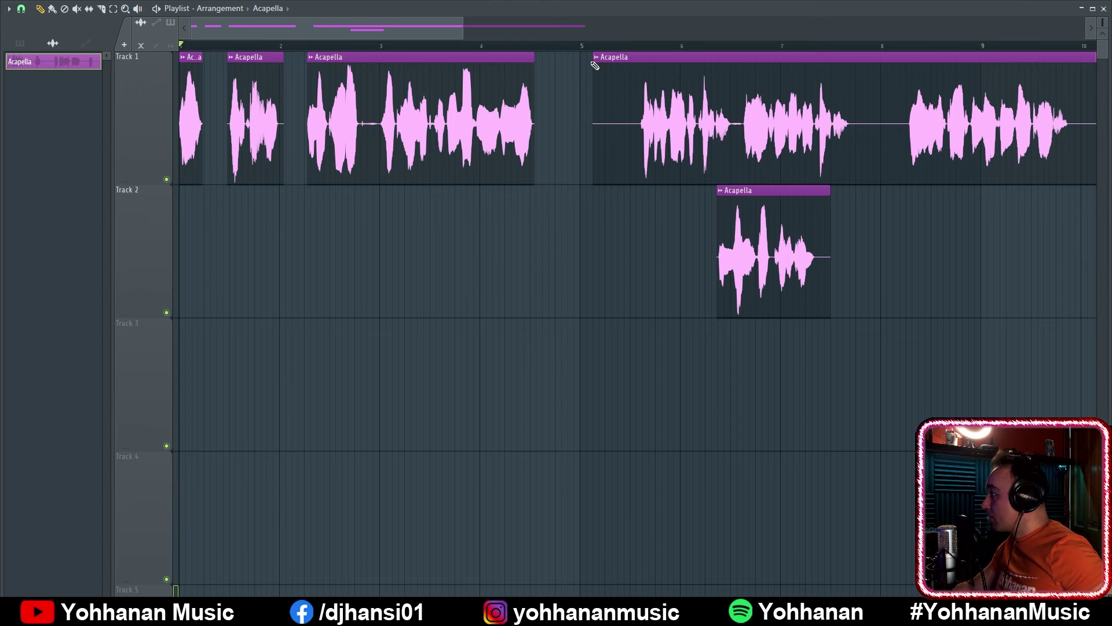
Trim the silent start of the long Acapella clip to about bar 5.6 and close the WhatsApp window
left_click_drag(592, 58, 631, 62)
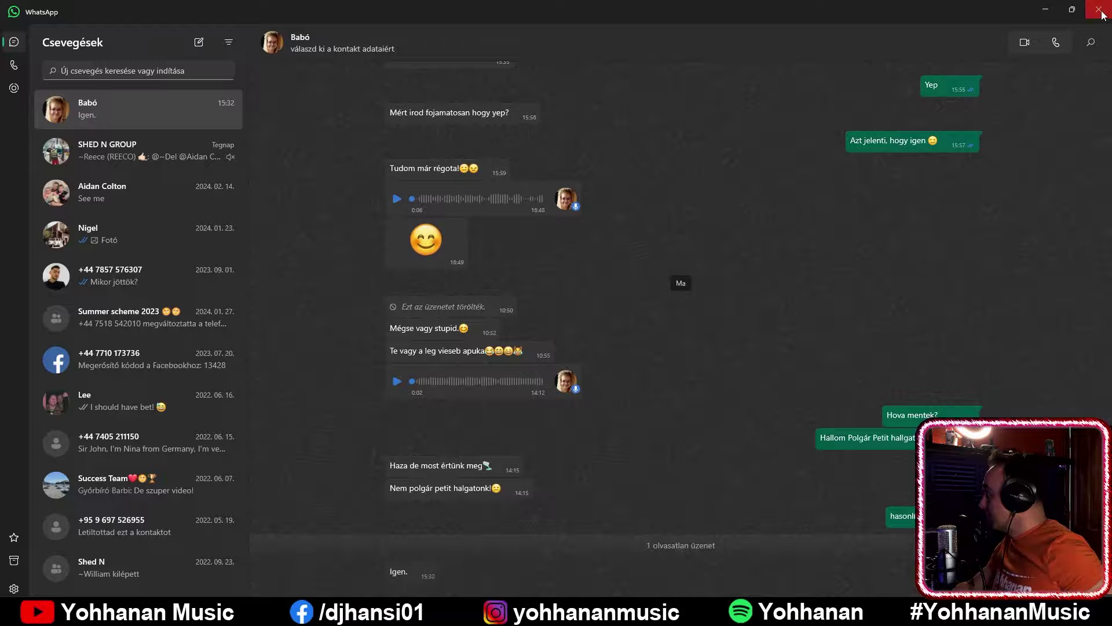
left_click(1100, 12)
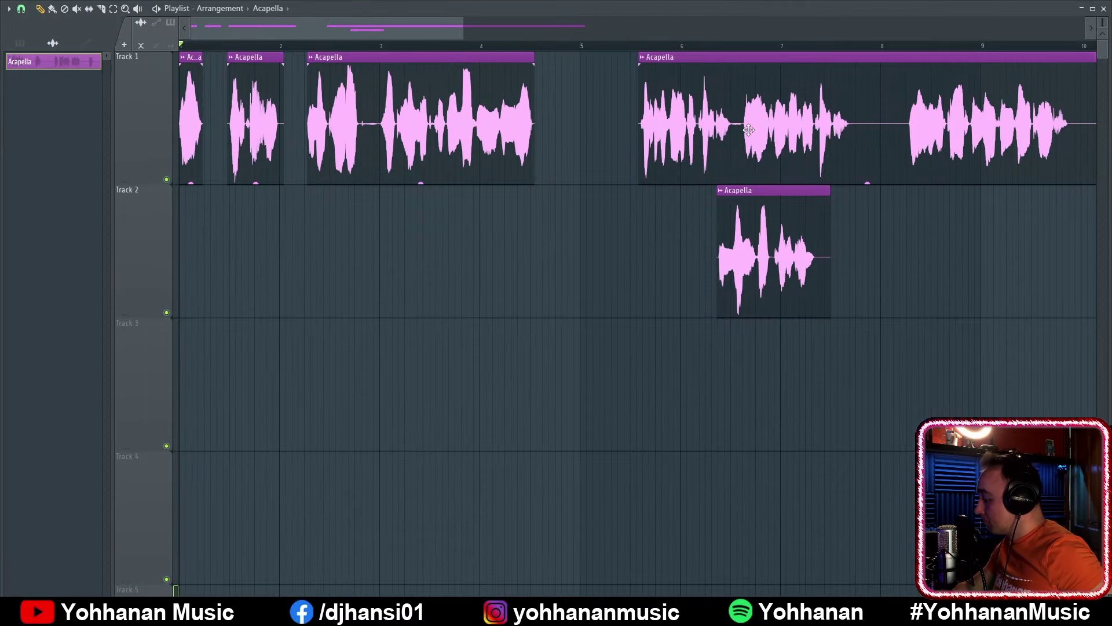
Move the long Acapella clip to about bar 4.8 on Track 1, playing the transition from the previous phrase
left_click_drag(737, 132, 654, 131)
left_click(525, 45)
key("space")
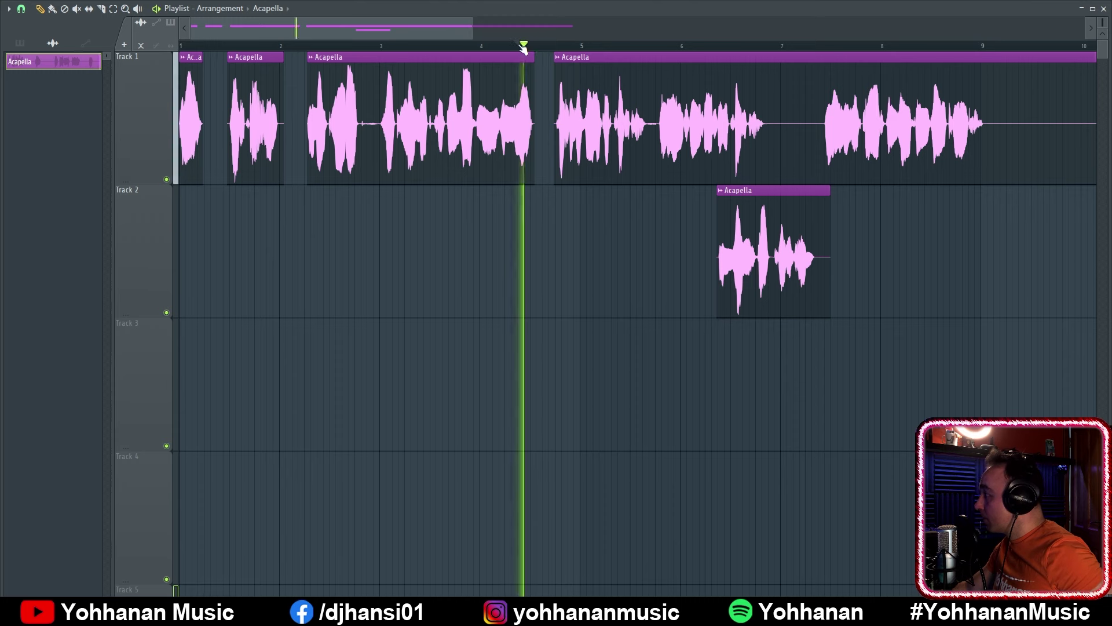
key("space")
left_click_drag(579, 106, 585, 106)
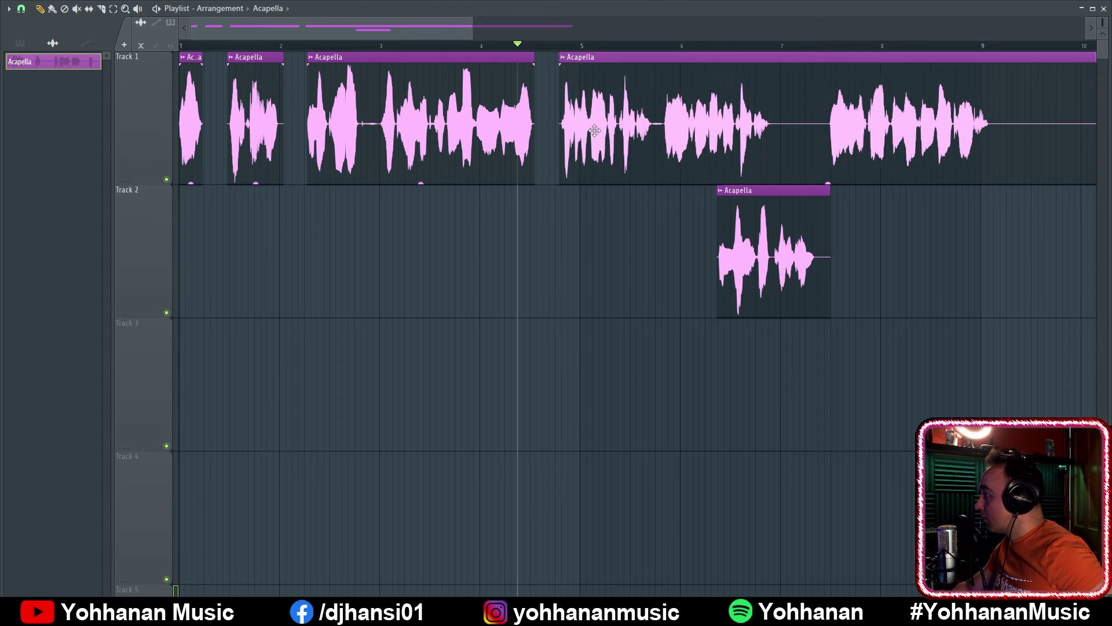
Play the long Track 1 clip's phrases and move the Track 2 clip to about bar 8.2
key("space")
left_click_drag(763, 272, 946, 279)
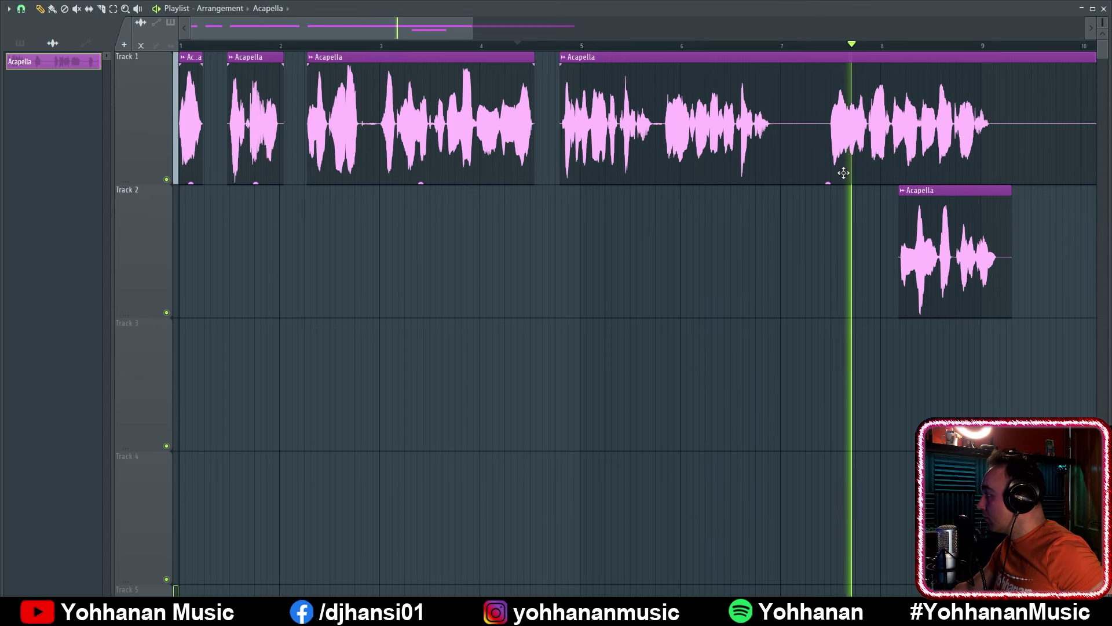
key("space")
Split the long Track 1 clip at bar 7 and close the silent gap so the remaining piece starts just before bar 7
key("c")
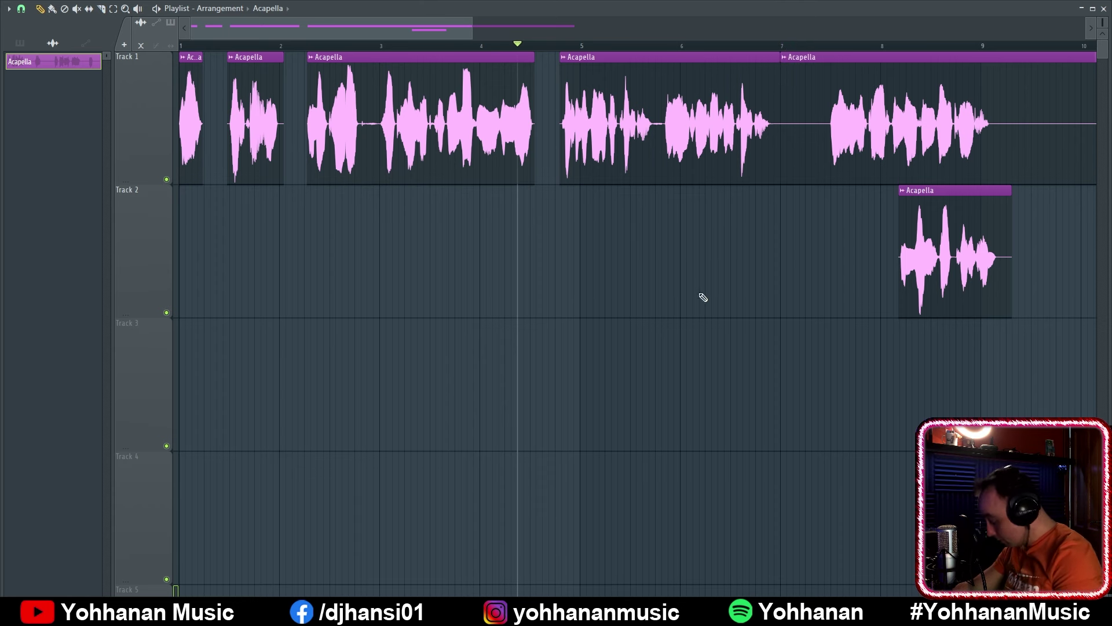
key("p")
left_click_drag(782, 89, 773, 58)
left_click_drag(842, 75, 803, 75)
left_click_drag(886, 106, 875, 106)
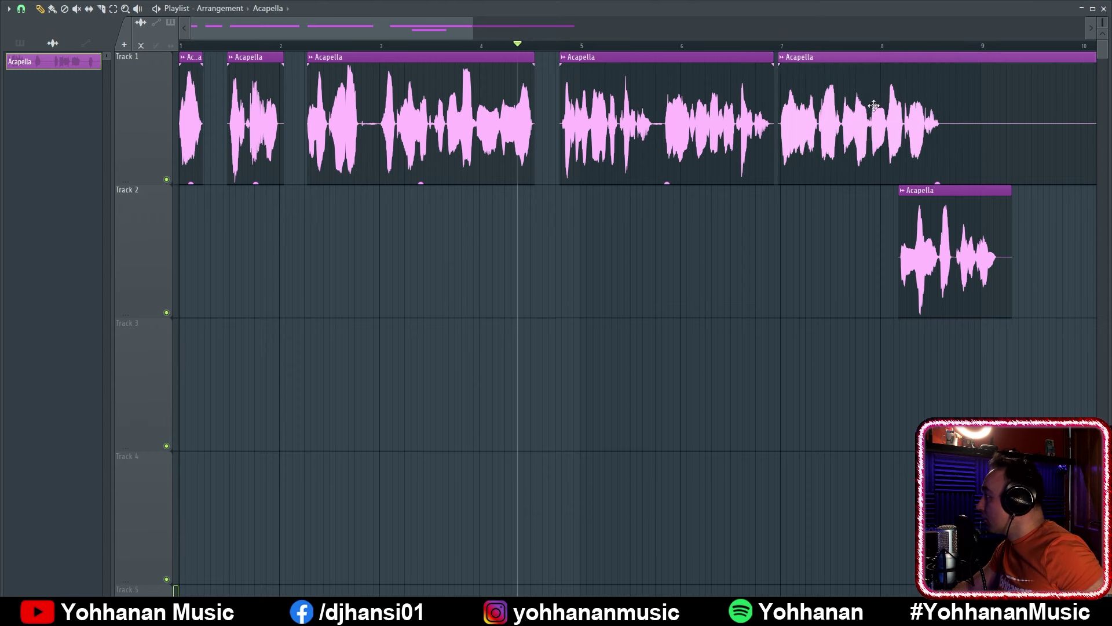
Play the transition from about bar 6.2 and nudge the last Track 1 clip slightly later to about bar 7
left_click(702, 47)
key("space")
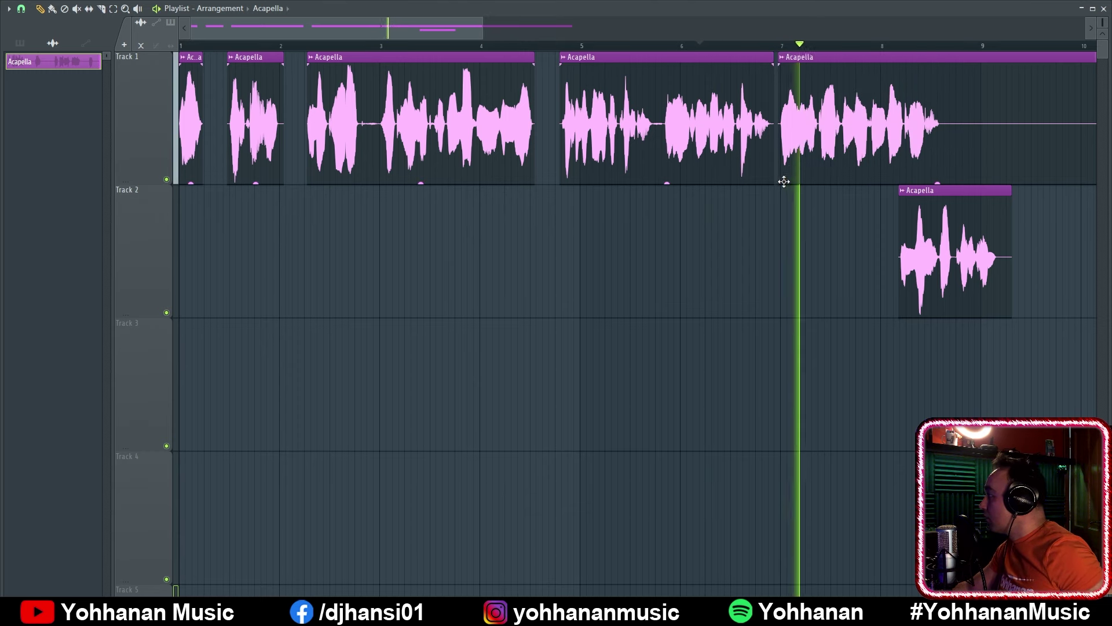
left_click_drag(804, 130, 810, 130)
key("space")
Move the Track 2 clip to bar 9 while playing the phrases around it
left_click_drag(939, 255, 988, 255)
key("space")
scroll(393, 355, "down", 3)
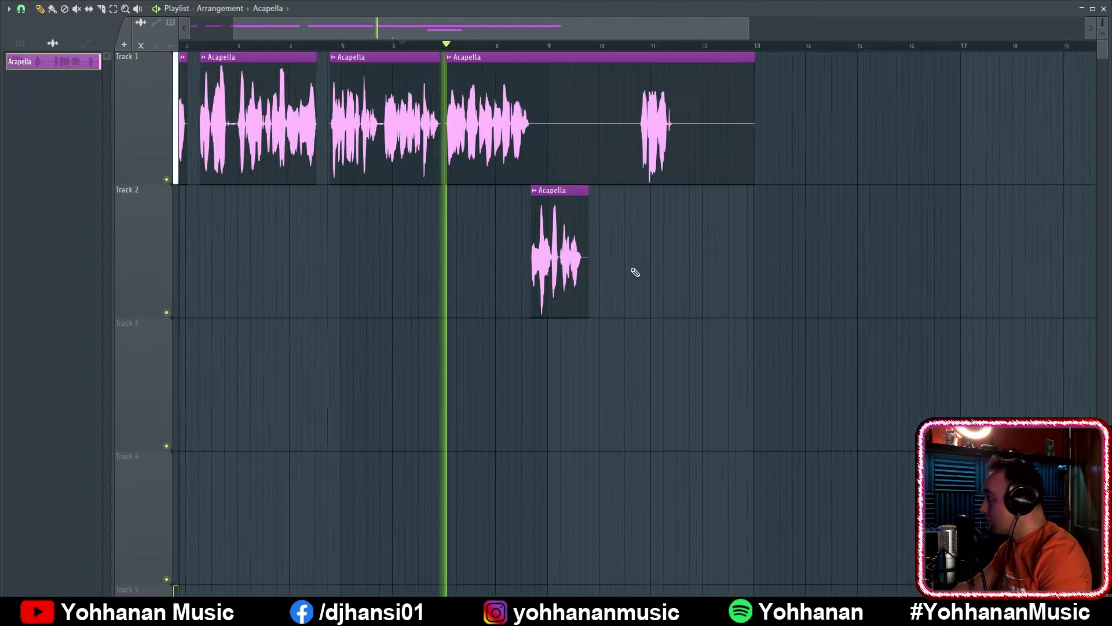
scroll(633, 273, "up", 4)
left_click_drag(516, 257, 561, 255)
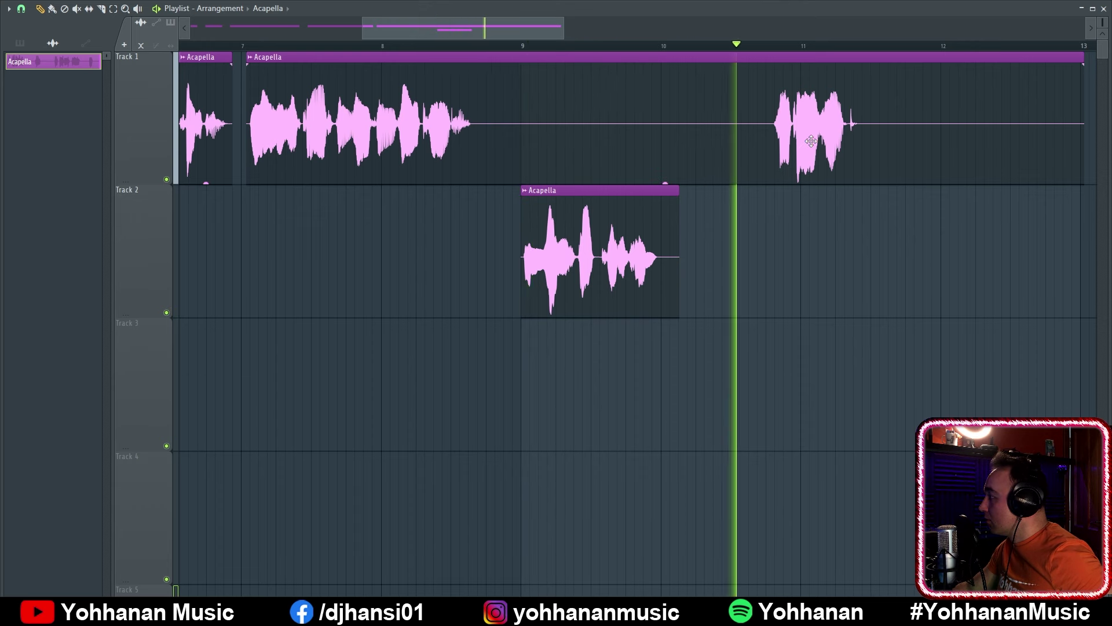
key("space")
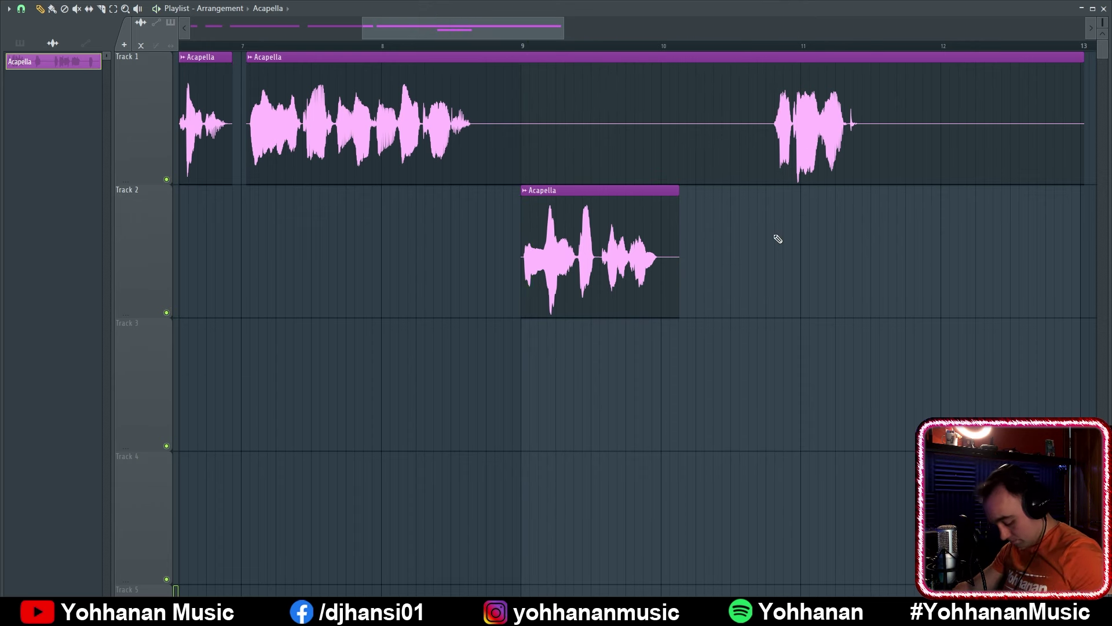
Split the last Track 1 clip at about bar 10.5 and trim the first piece's silent end to about bar 8.7
key("c")
left_click_drag(732, 58, 733, 227)
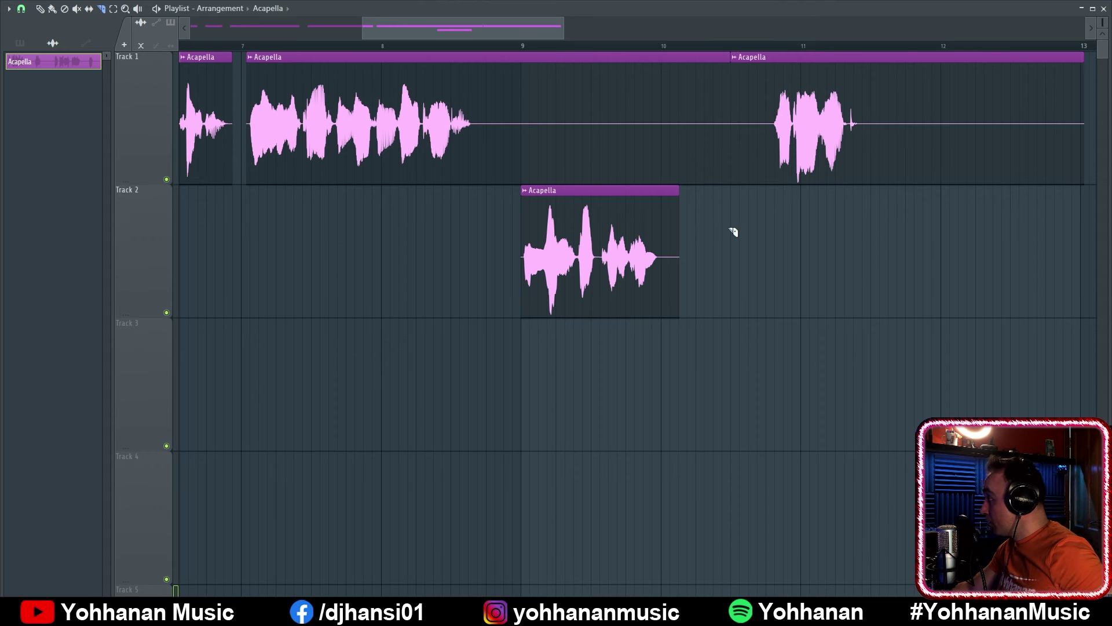
key("p")
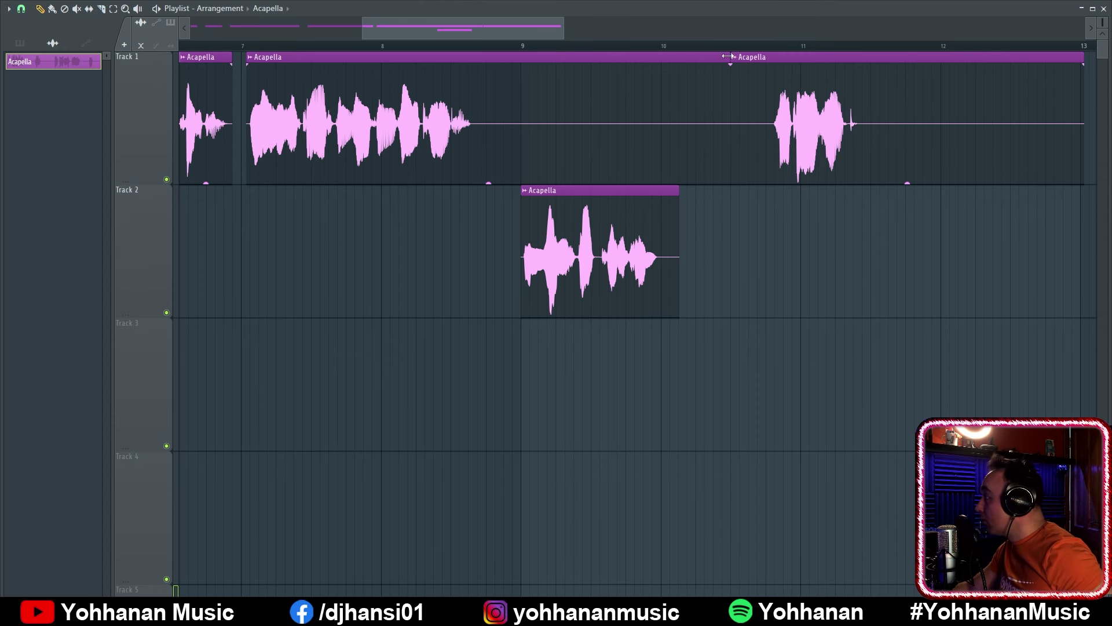
left_click_drag(728, 56, 476, 56)
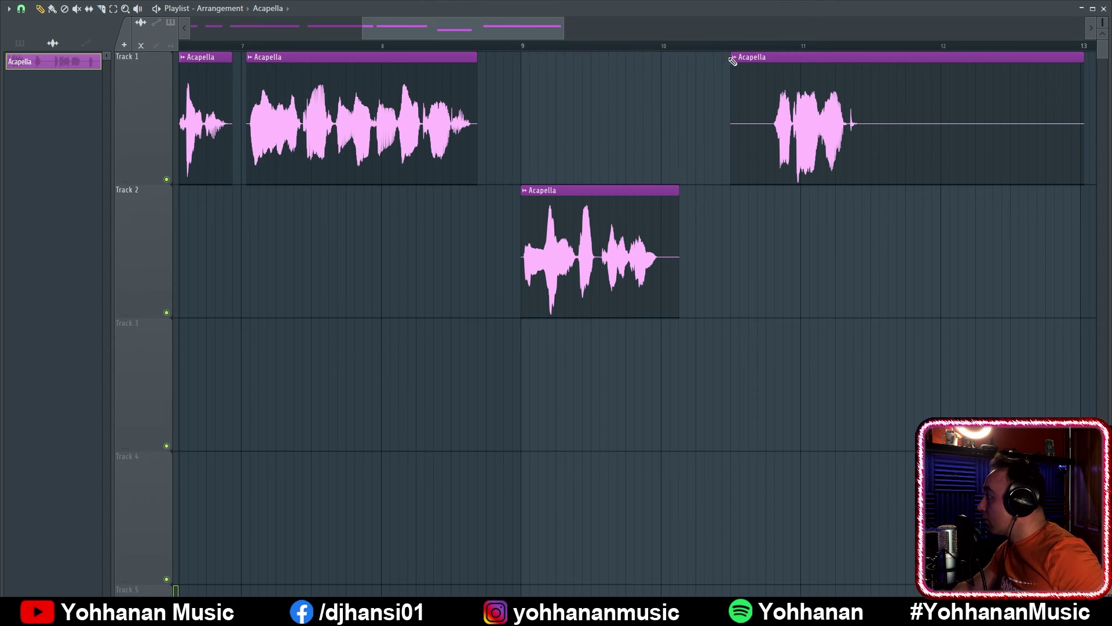
Trim the silence from both ends of the final Track 1 clip and move it to about bar 10.5, playing the ending
left_click_drag(732, 56, 766, 56)
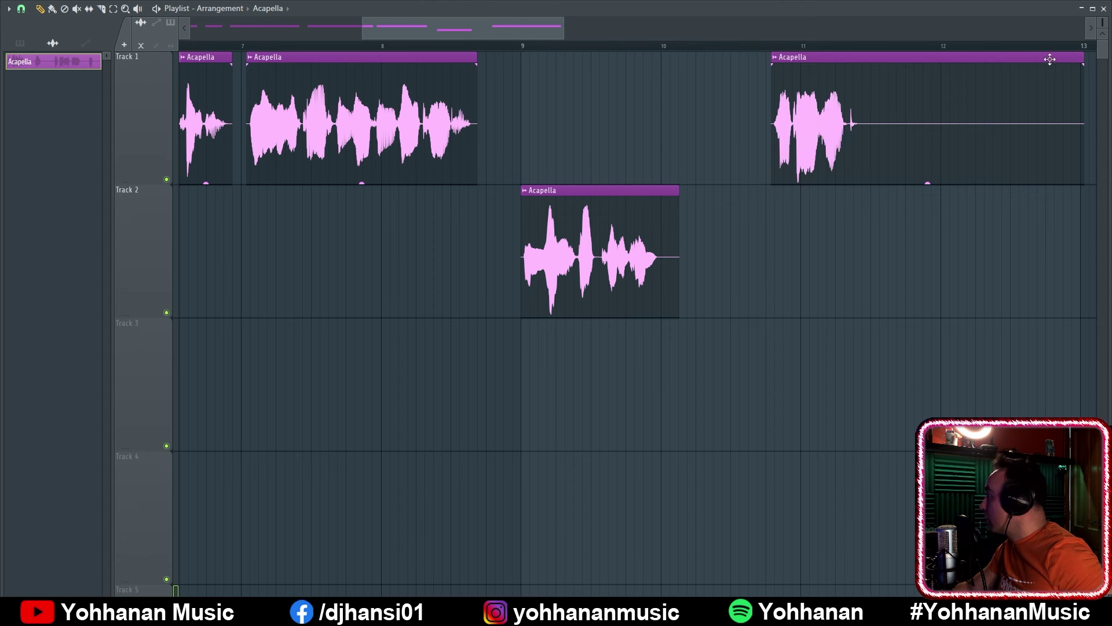
left_click_drag(1083, 57, 786, 86)
left_click(472, 45)
key("space")
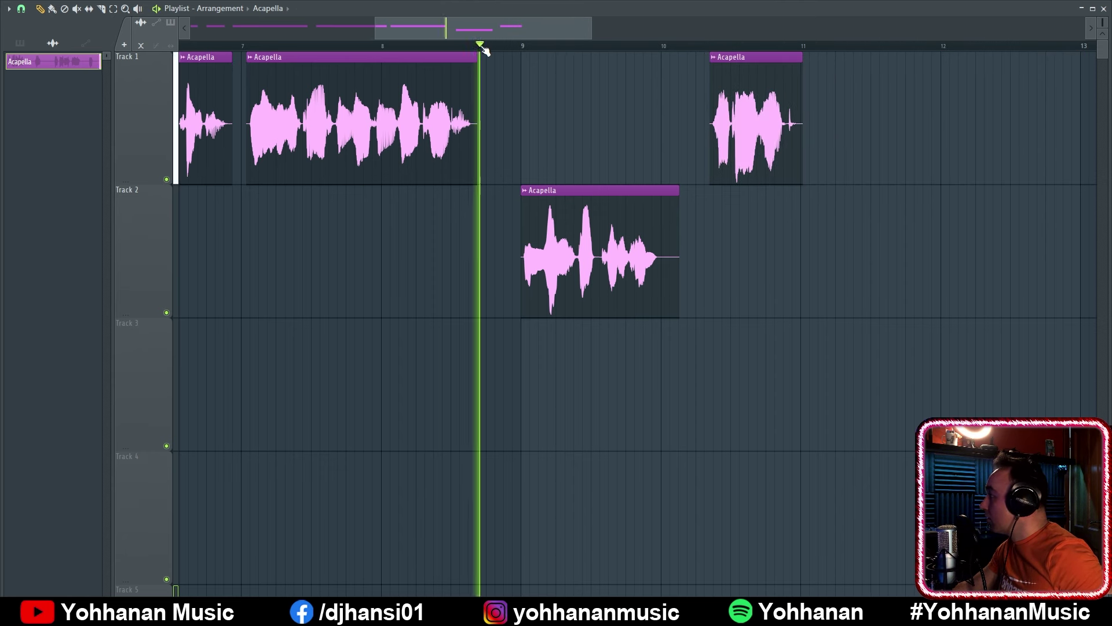
left_click(434, 46)
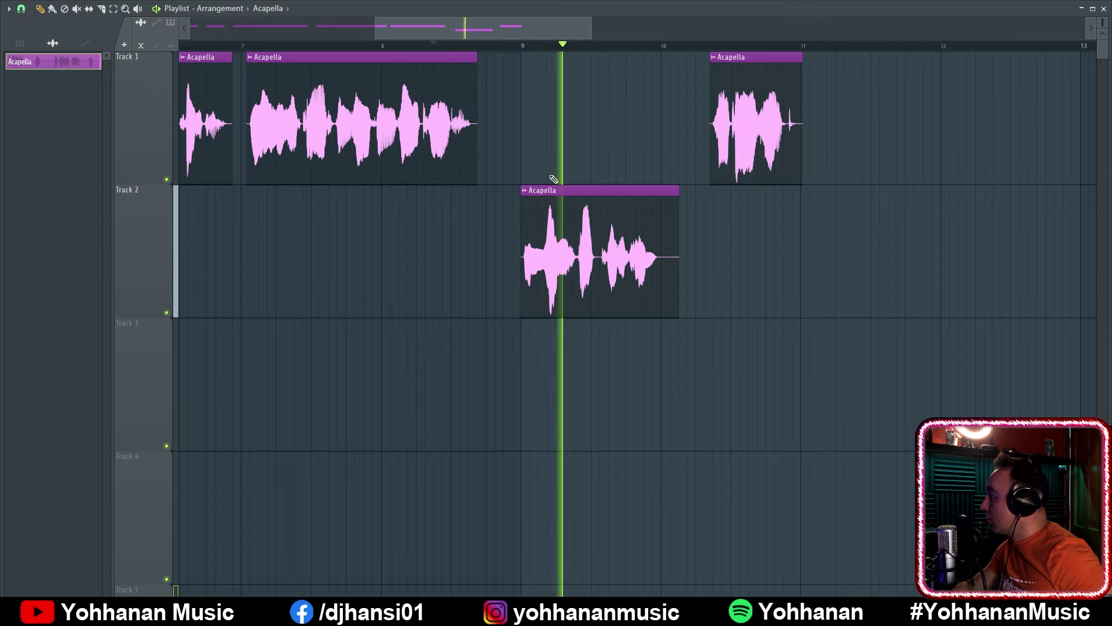
left_click_drag(749, 139, 767, 139)
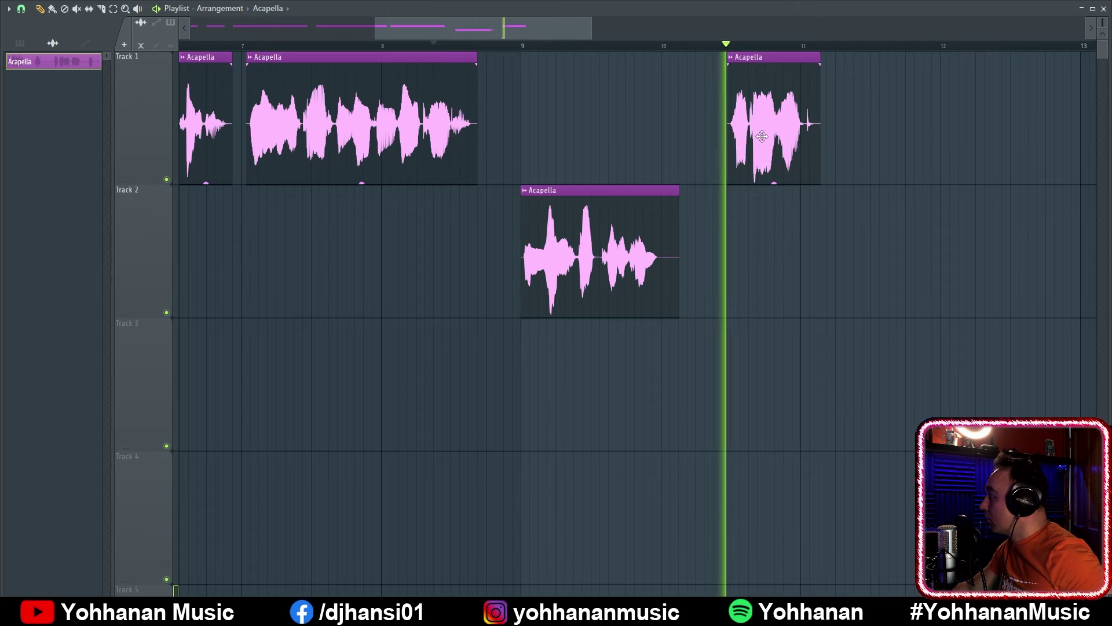
key("space")
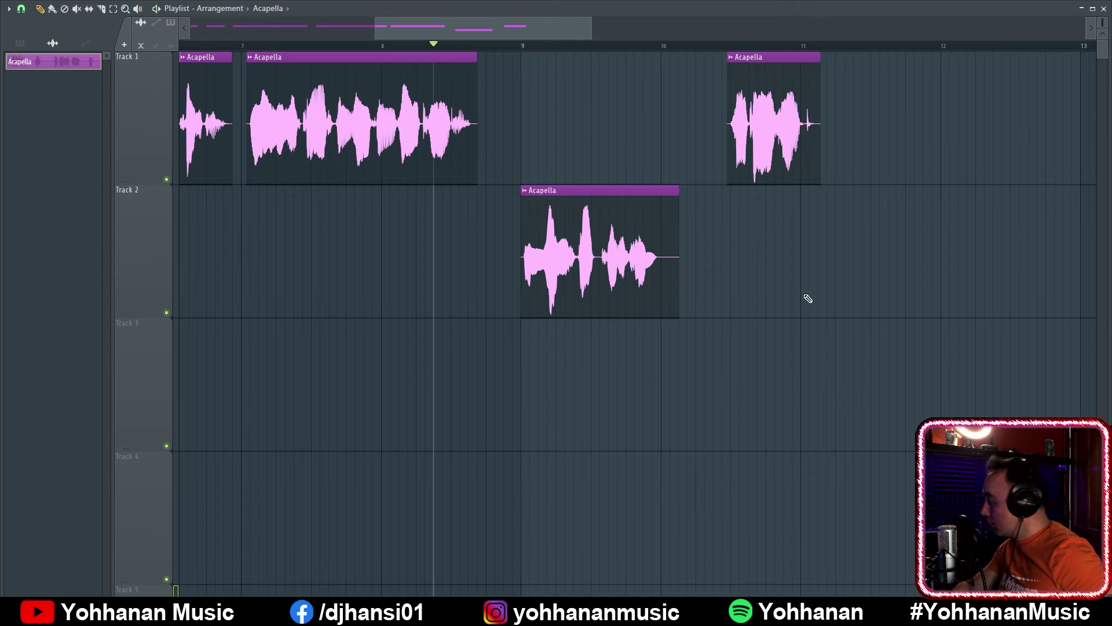
Move the Track 2 clip up to Track 1 at bar 9 and play the whole vocal arrangement from the start
scroll(809, 297, "down", 2)
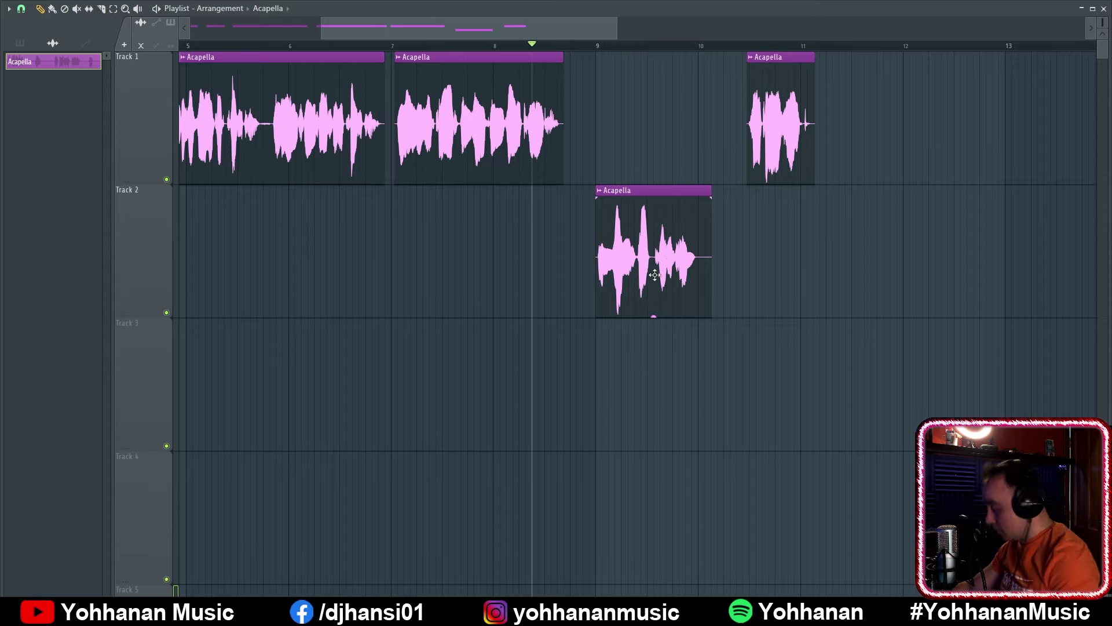
left_click_drag(632, 266, 630, 120)
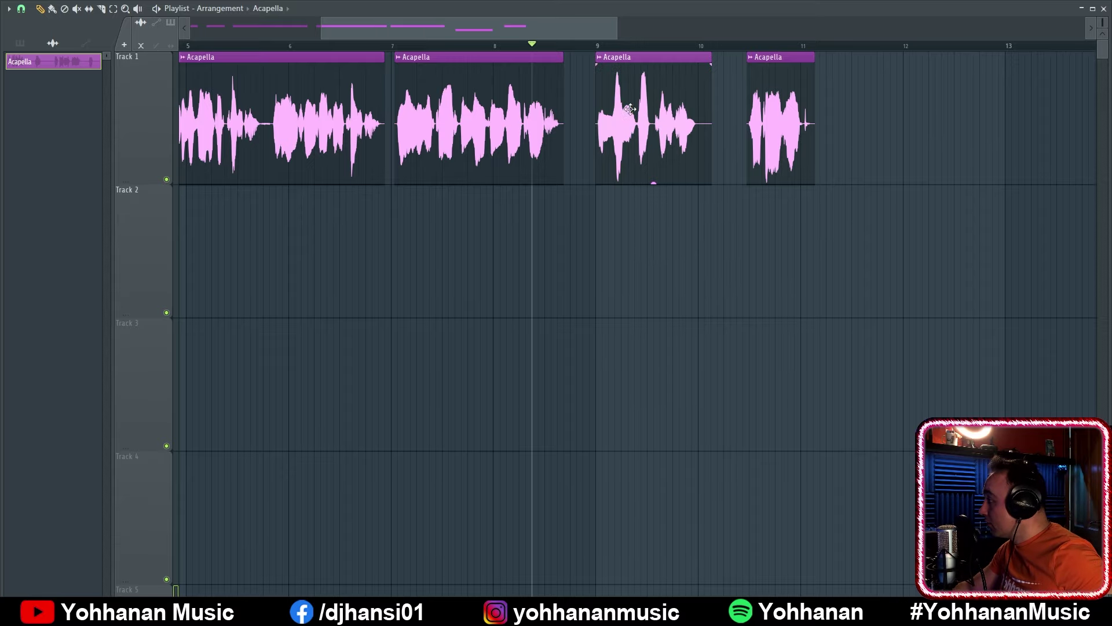
scroll(713, 321, "down", 4)
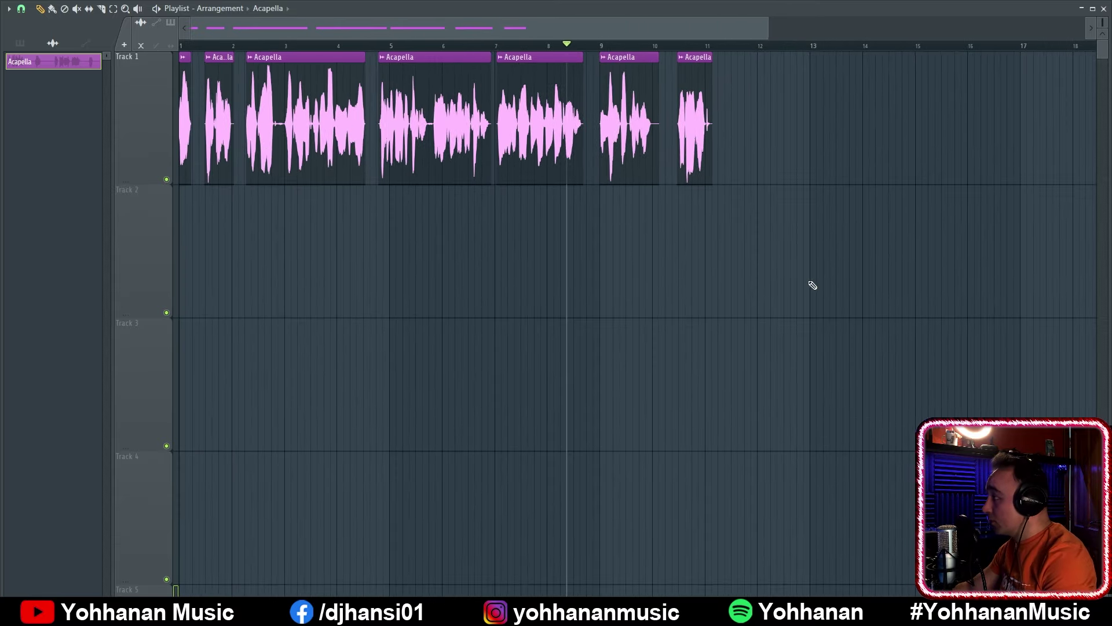
left_click_drag(526, 46, 154, 55)
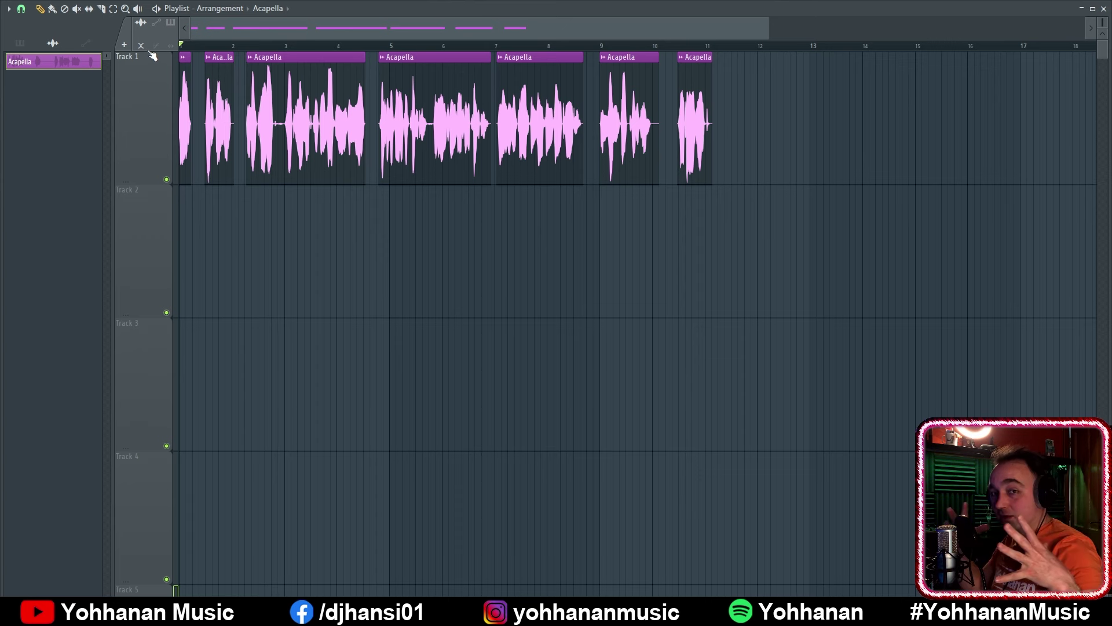
key("space")
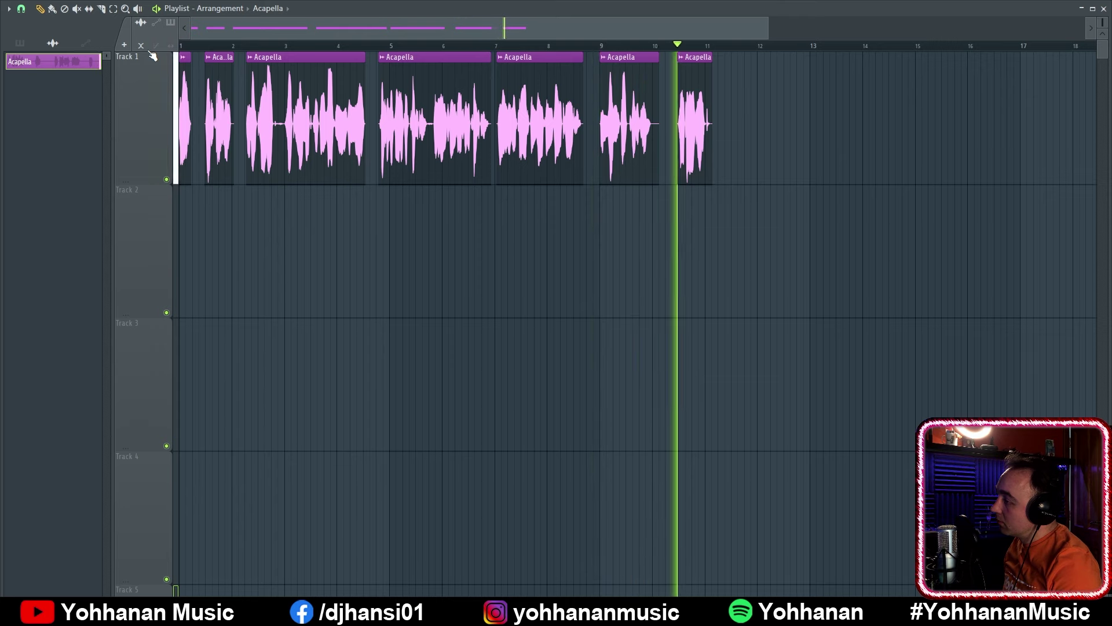
key("space")
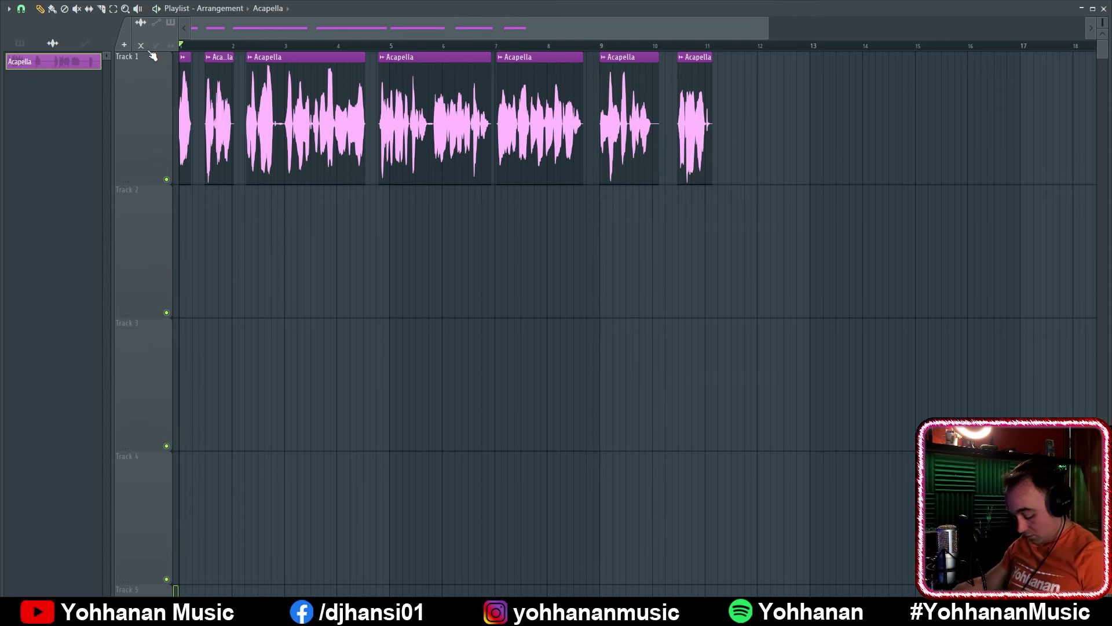
Select all the Acapella clips on Track 1 and consolidate them into one audio clip
key("ctrl+a")
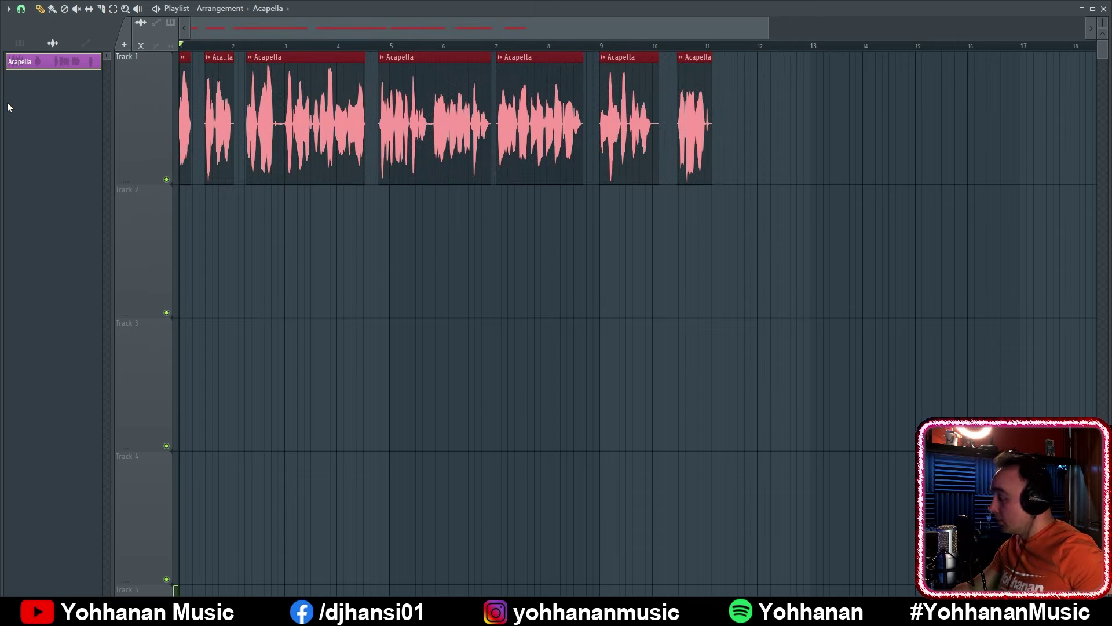
key("ctrl+alt+c")
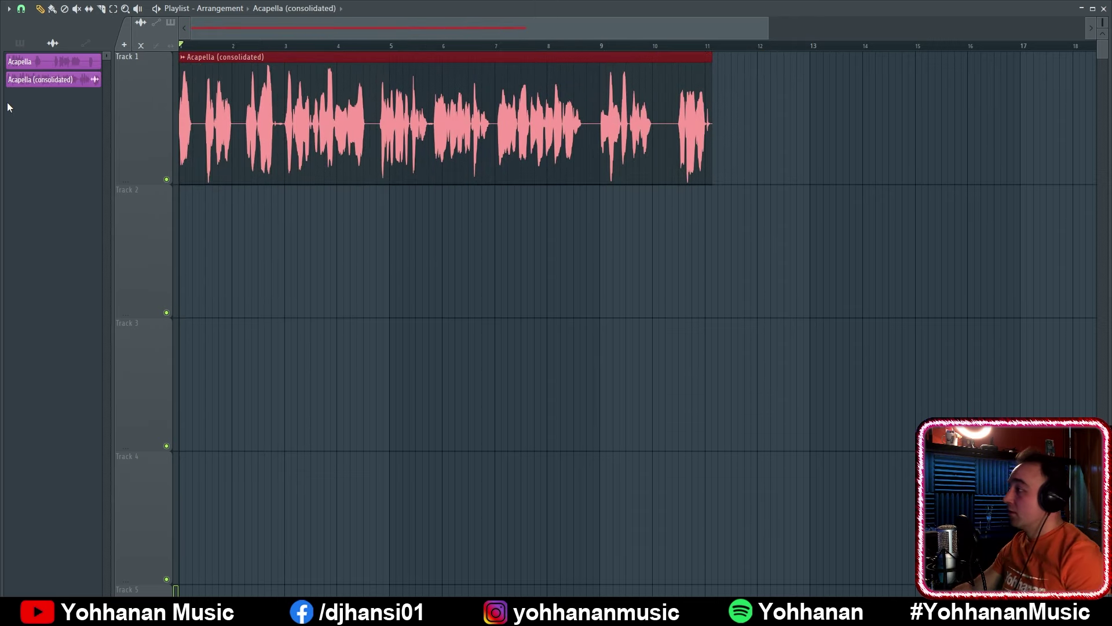
left_click_drag(353, 121, 302, 68)
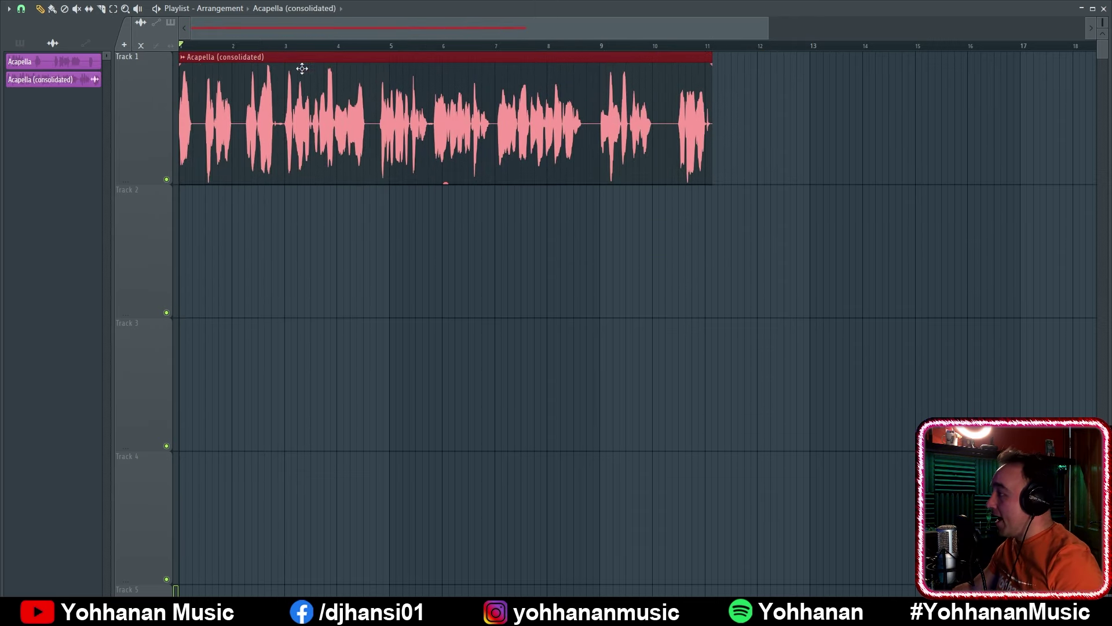
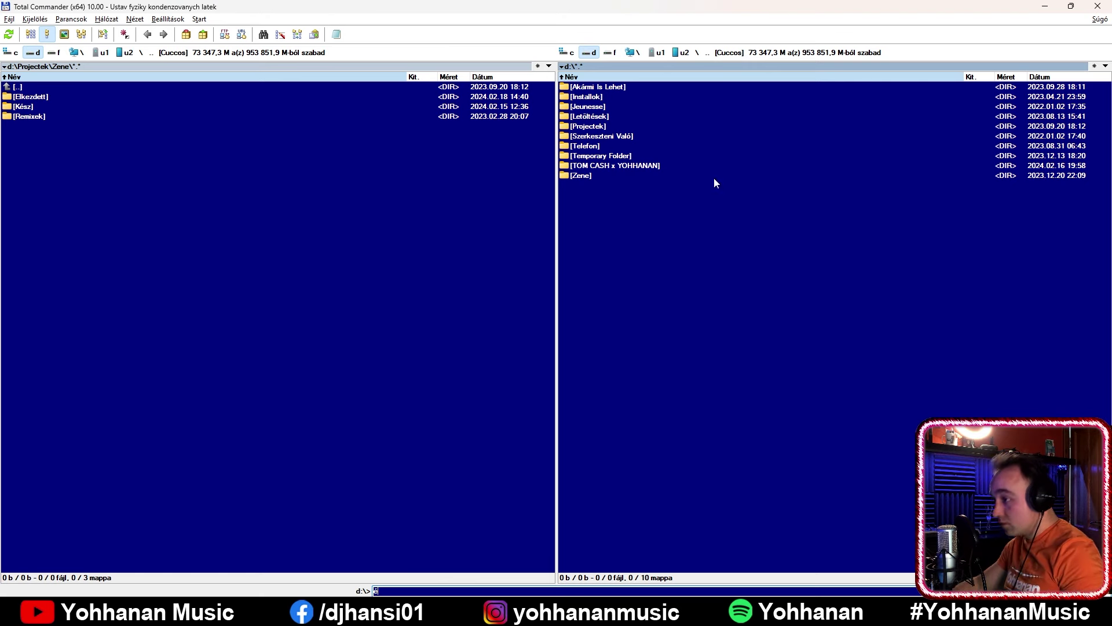
Open the folder d:\Zene\Évek\2023 in the second file pane
left_click(714, 177)
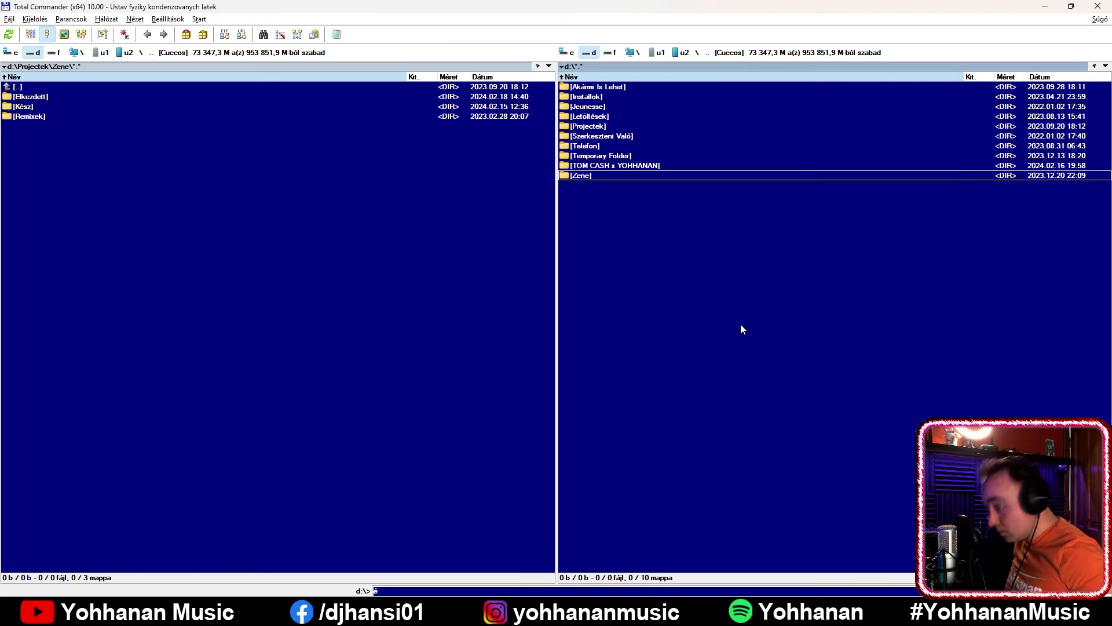
key("Return")
key("Return")
key("Down")
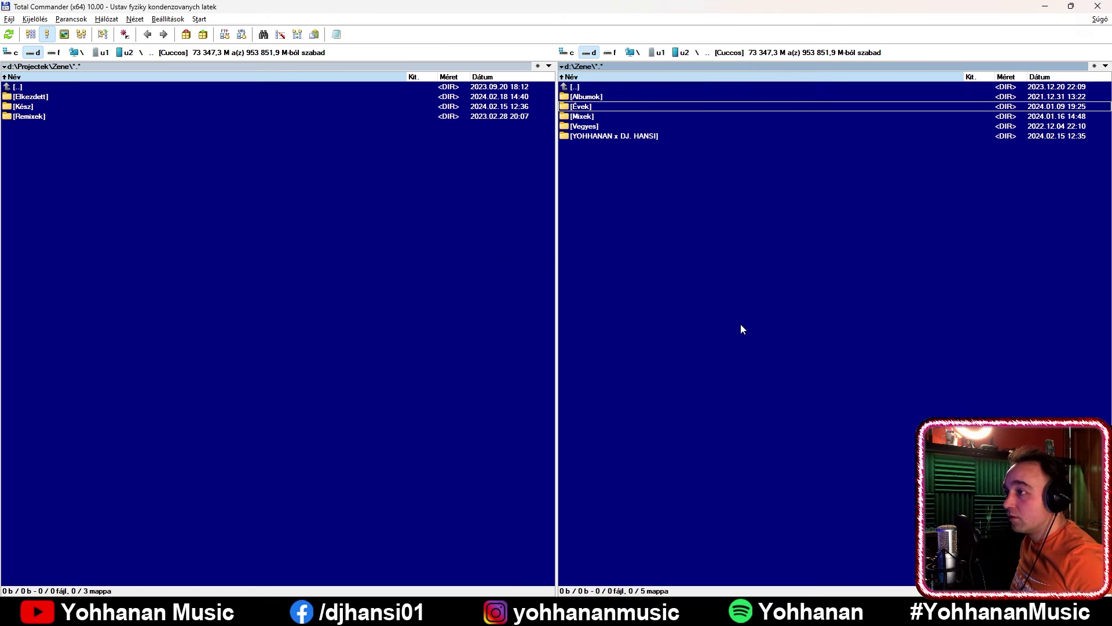
key("Return")
key("End")
key("Up")
key("Return")
Open the Trance folder inside 2023 and look through its track list
key("End")
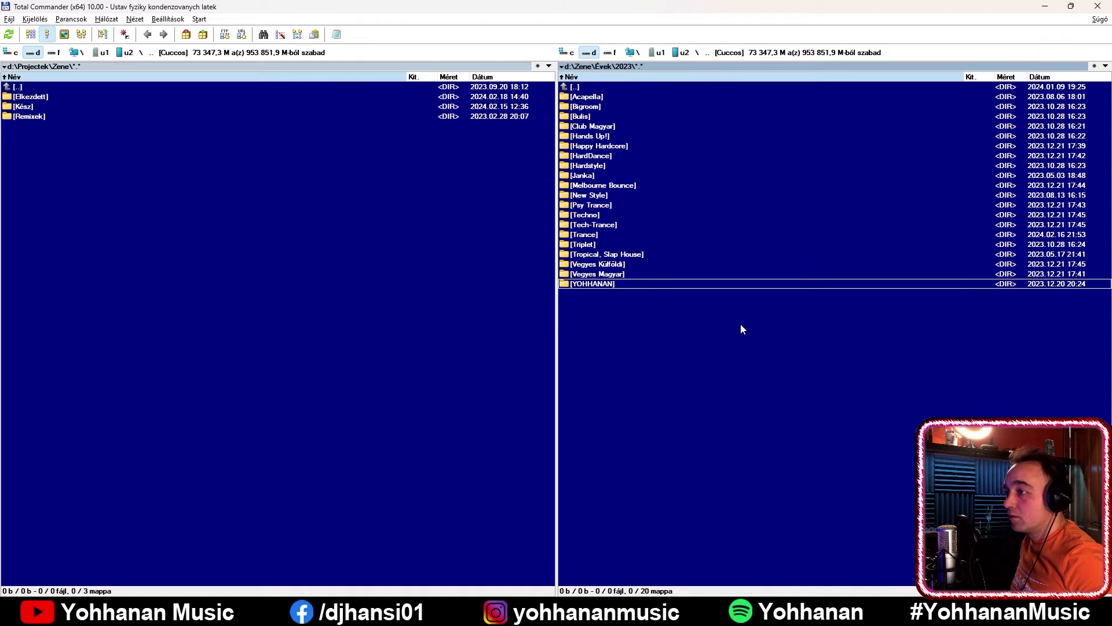
key("Up")
key("Up")
key("Up")
key("Up")
key("Up")
key("Return")
scroll(741, 324, "down", 15)
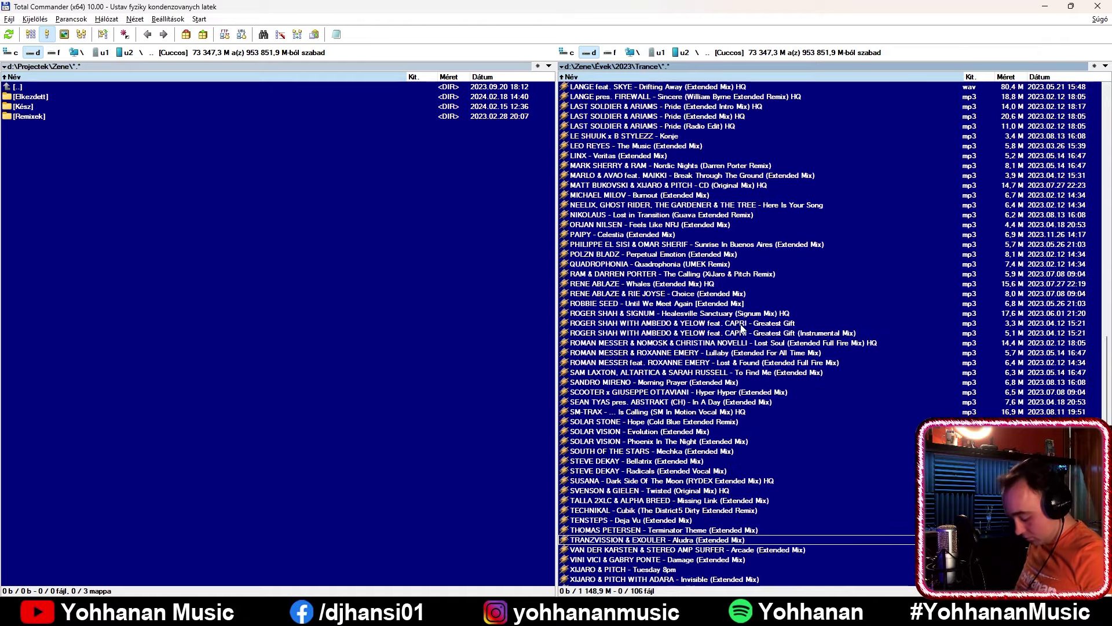
Search the Trance folder for "cd" and go to the track MATT BUKOVSKI & XIJARO & PITCH - CD (Original Mix) HQ
key("alt+F7")
type("cd")
left_click(1084, 33)
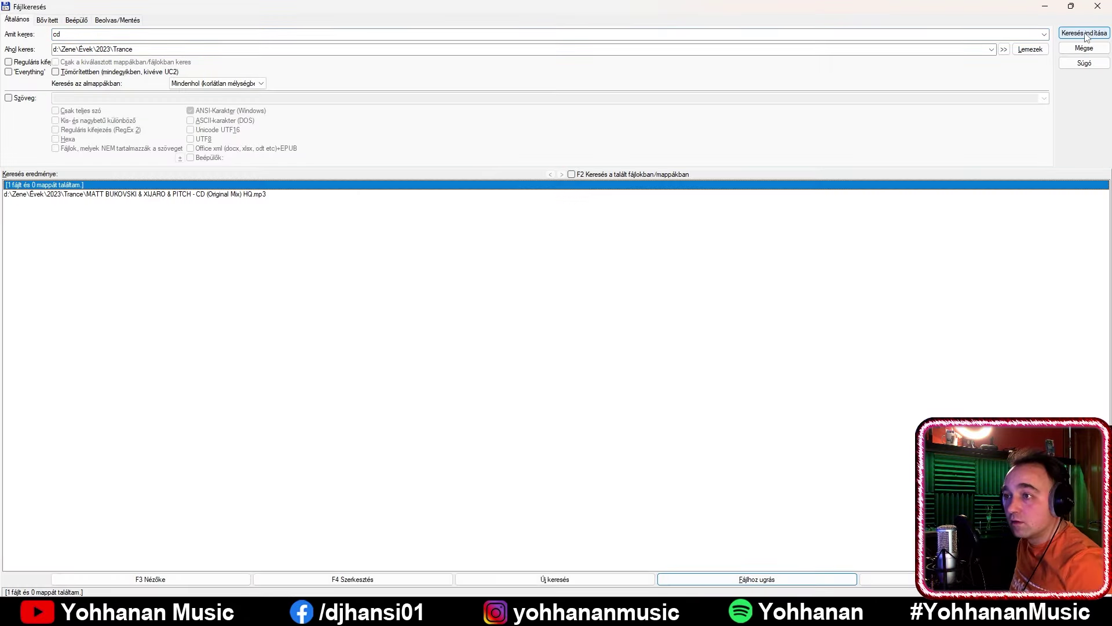
key("Down")
key("Return")
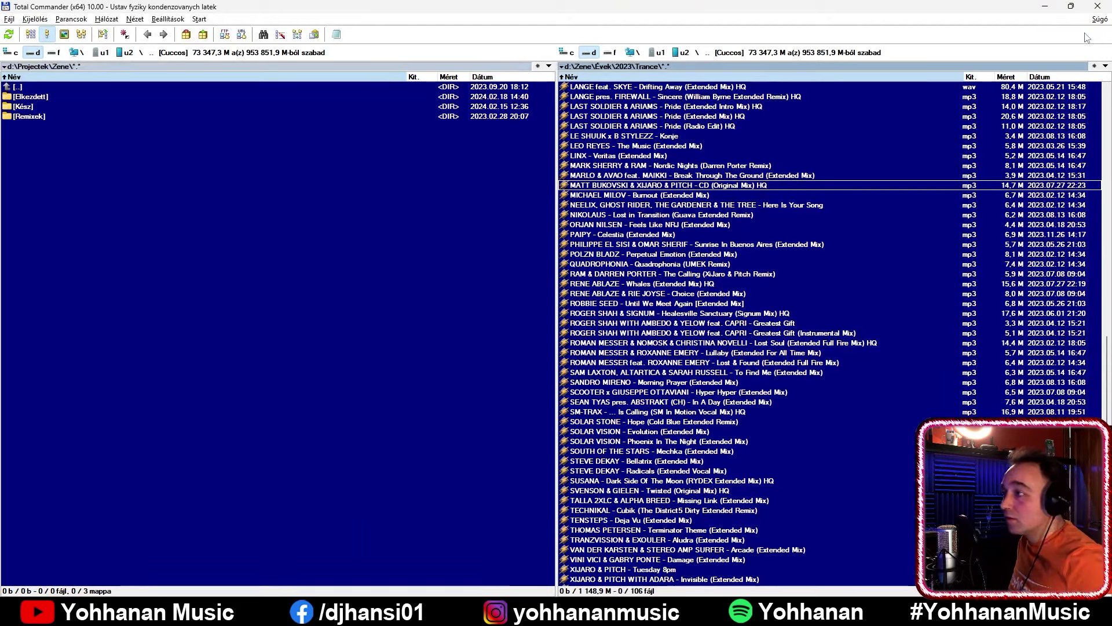
Set the other file pane to the root of drive D and copy the CD (Original Mix) track there
key("Tab")
key("BackSpace")
key("BackSpace")
key("Tab")
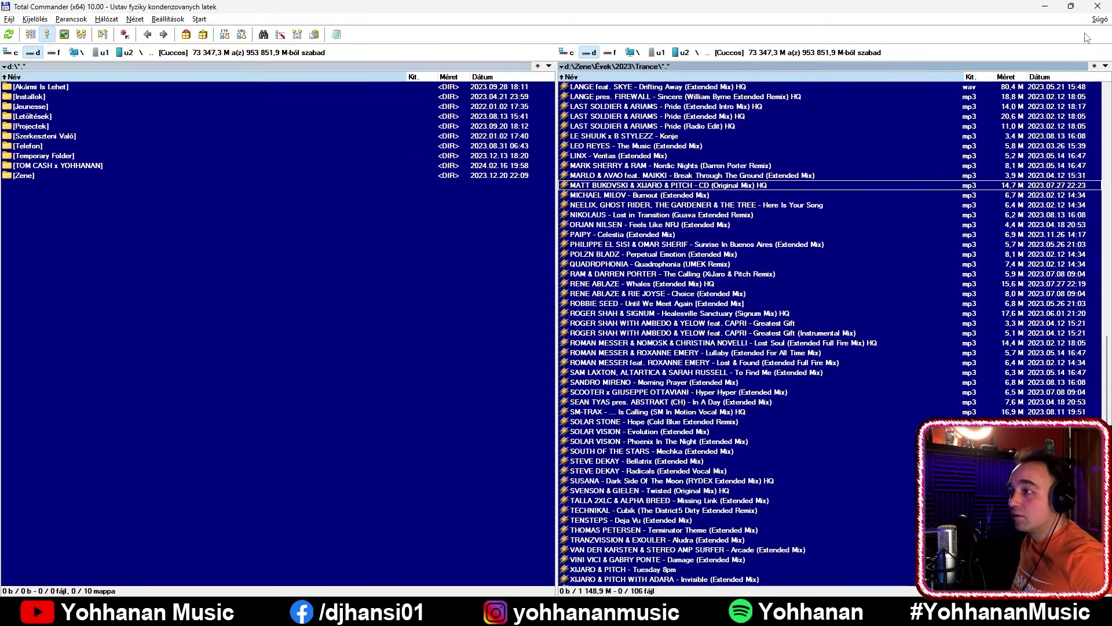
key("F5")
key("Return")
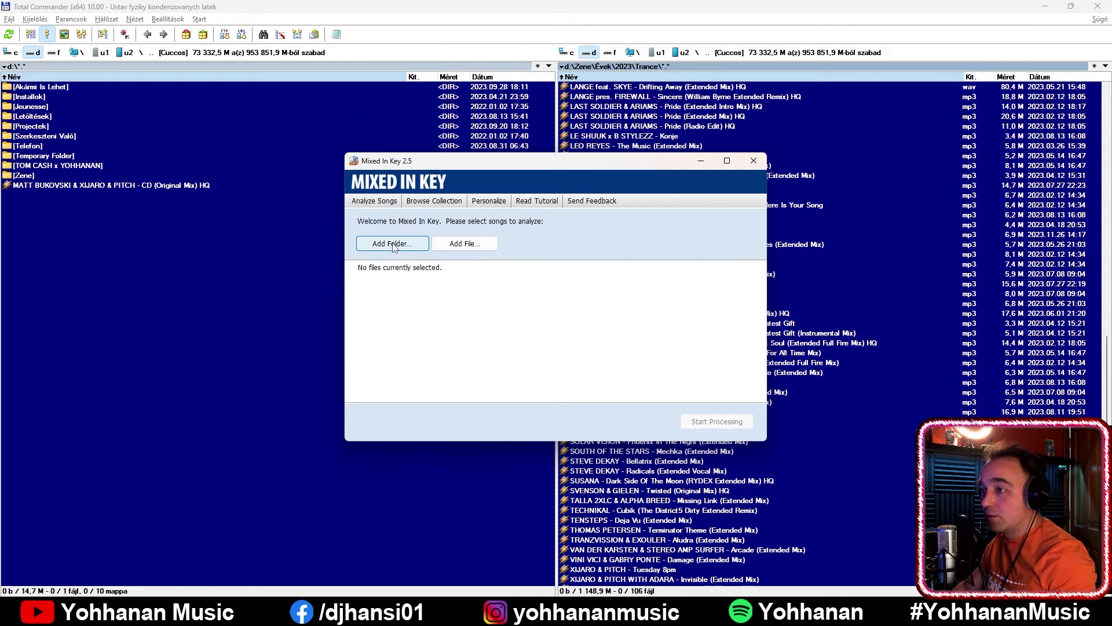
In Mixed In Key, add the copied CD (Original Mix) HQ.mp3 from drive D and analyze its key and tempo
left_click(460, 244)
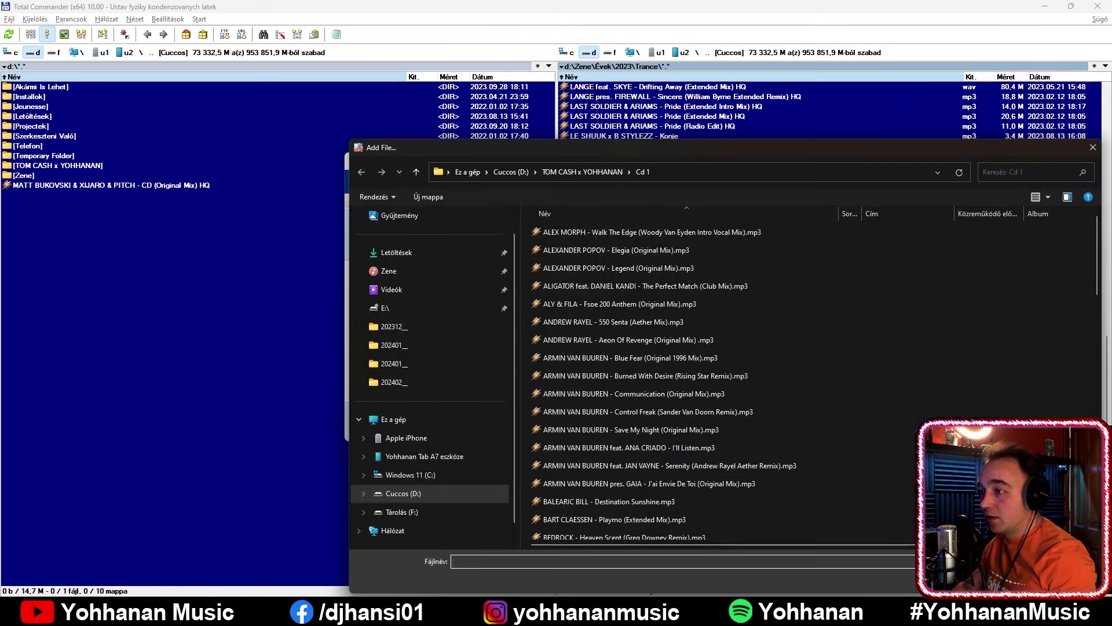
left_click(406, 493)
left_click_drag(607, 148, 435, 73)
left_click(468, 335)
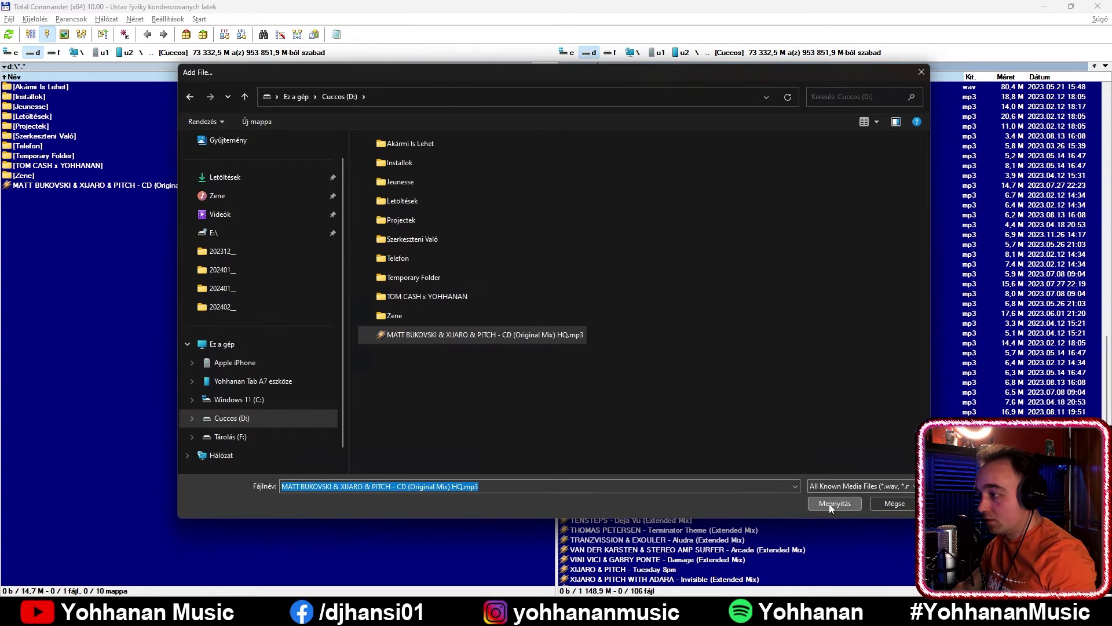
left_click(833, 503)
left_click(737, 424)
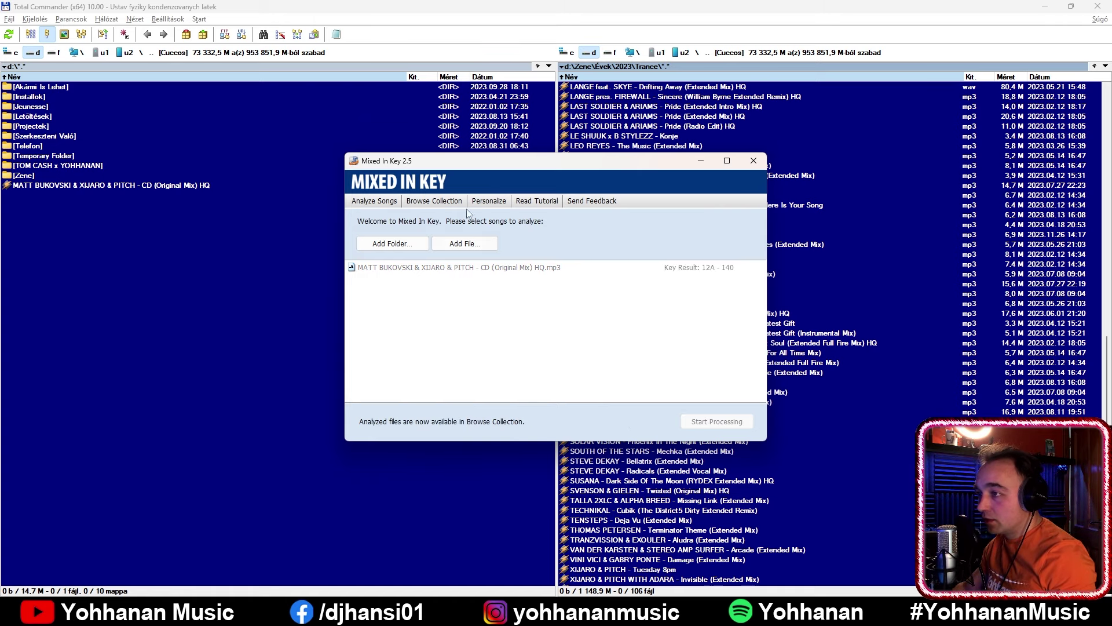
Look up the track's key on the Camelot wheel in the tutorial, then close Mixed In Key
left_click(537, 201)
scroll(579, 297, "down", 3)
scroll(585, 302, "down", 1)
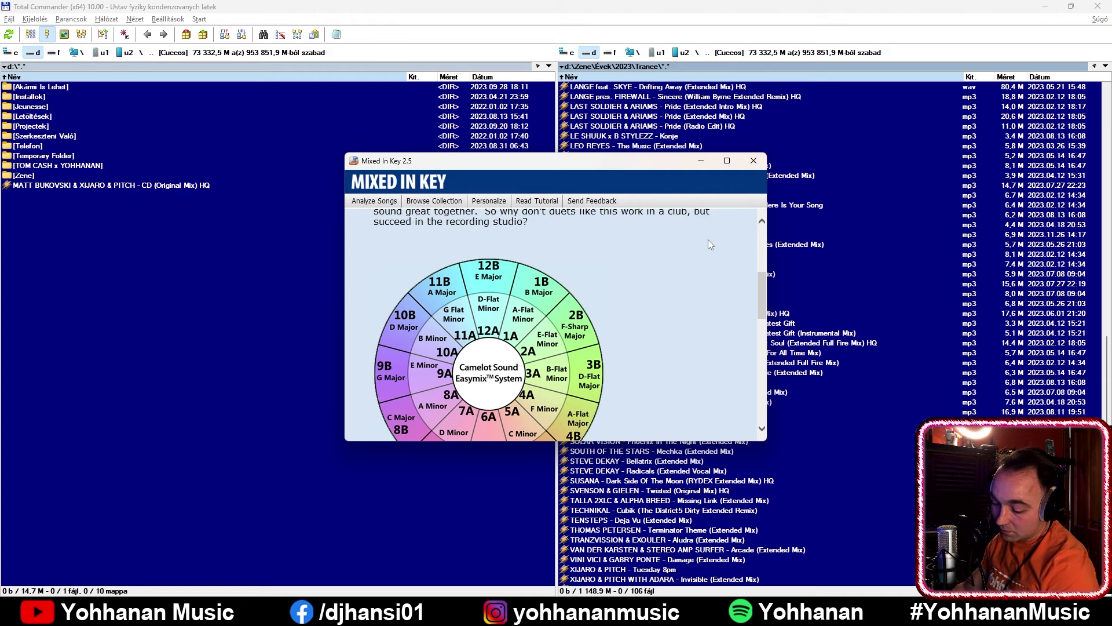
left_click(753, 161)
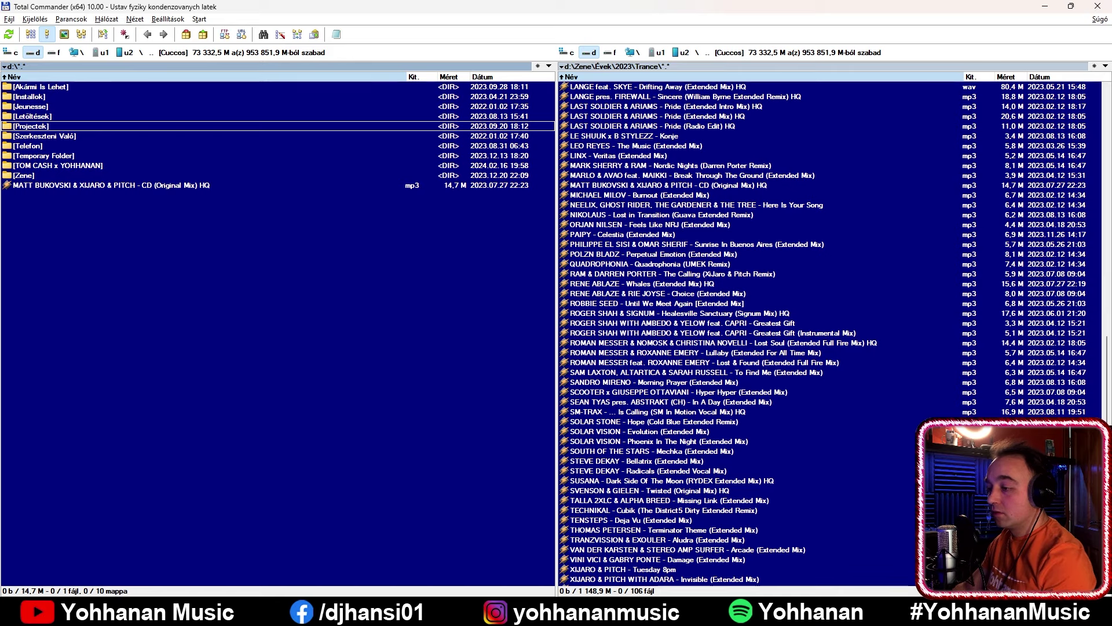
Switch to FL Studio and delete the original, unconsolidated Acapella channel
key("alt+Tab")
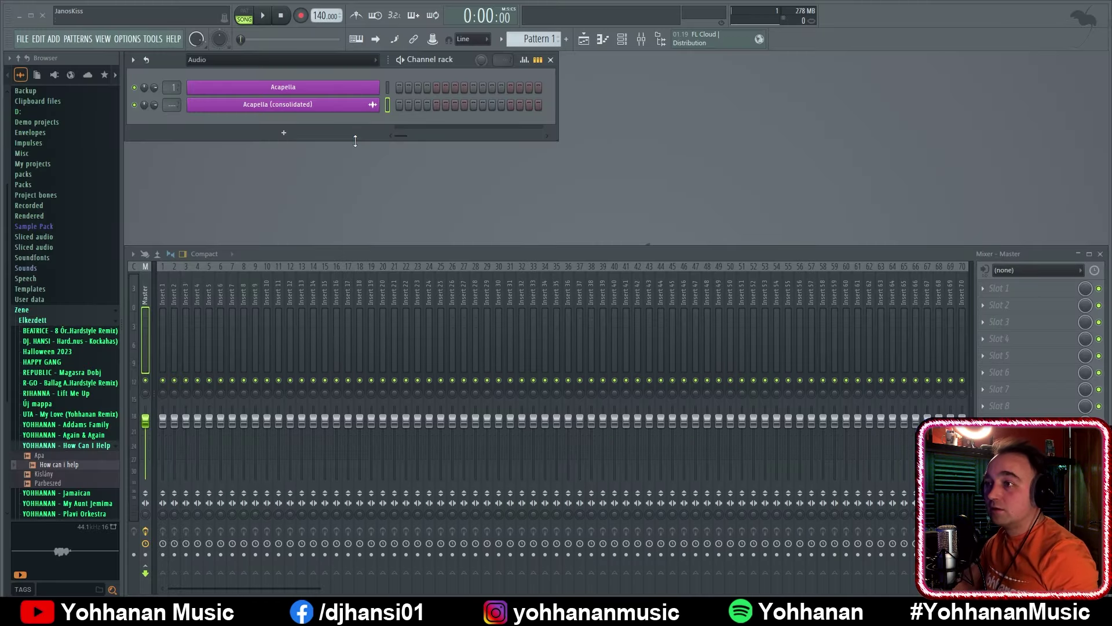
right_click(294, 87)
left_click(417, 221)
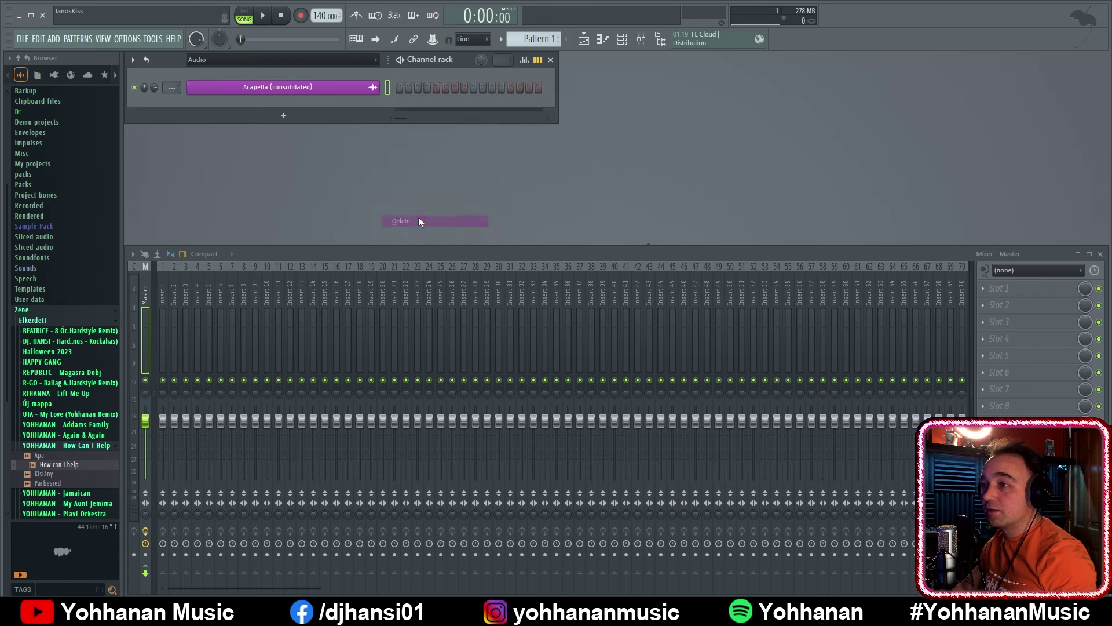
Rename the Acapella (consolidated) channel to Acapella and remove its icon
right_click(284, 93)
left_click(428, 94)
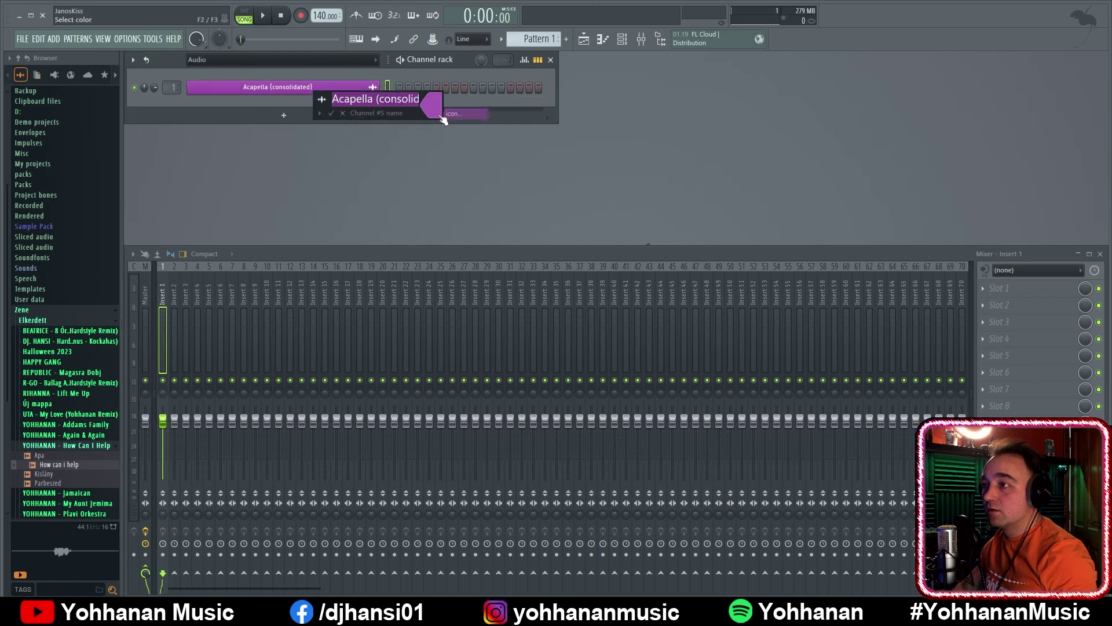
key("End")
key("BackSpace")
key("BackSpace")
key("BackSpace")
key("BackSpace")
key("BackSpace")
key("BackSpace")
key("BackSpace")
key("BackSpace")
key("BackSpace")
key("BackSpace")
key("BackSpace")
key("BackSpace")
key("BackSpace")
key("BackSpace")
key("BackSpace")
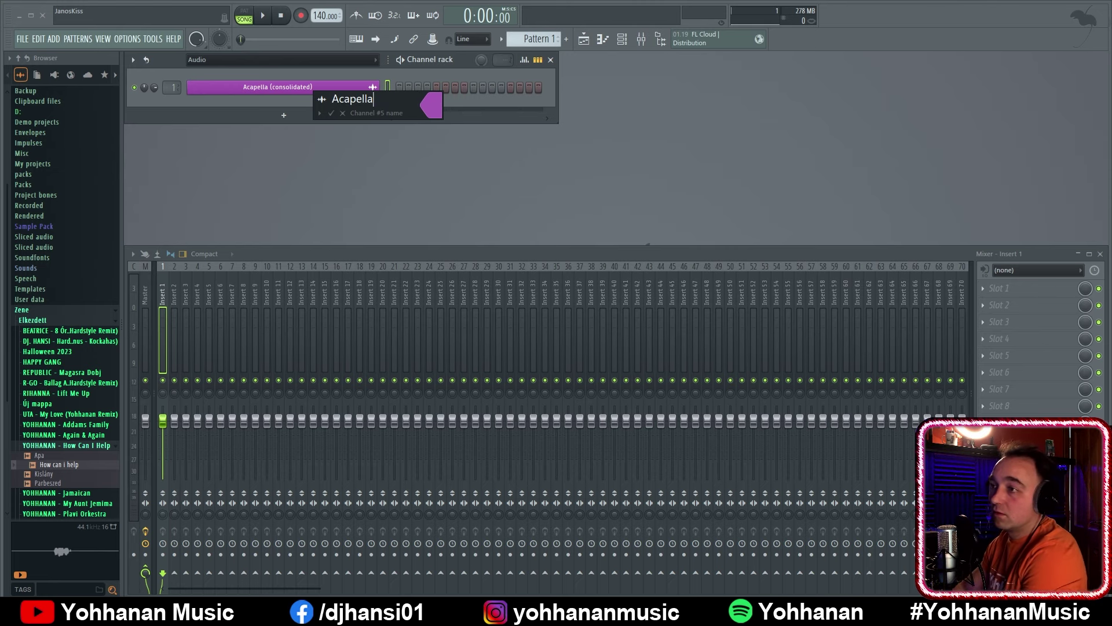
left_click(323, 99)
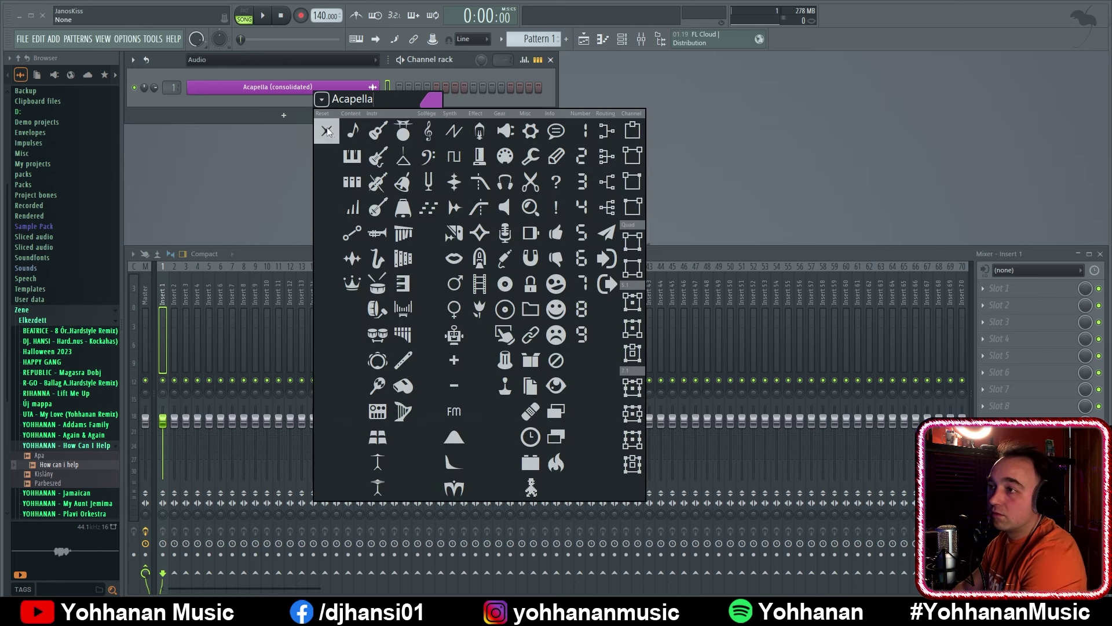
left_click(325, 127)
Route the Acapella channel to mixer track 5 and close its channel settings
left_click(284, 87)
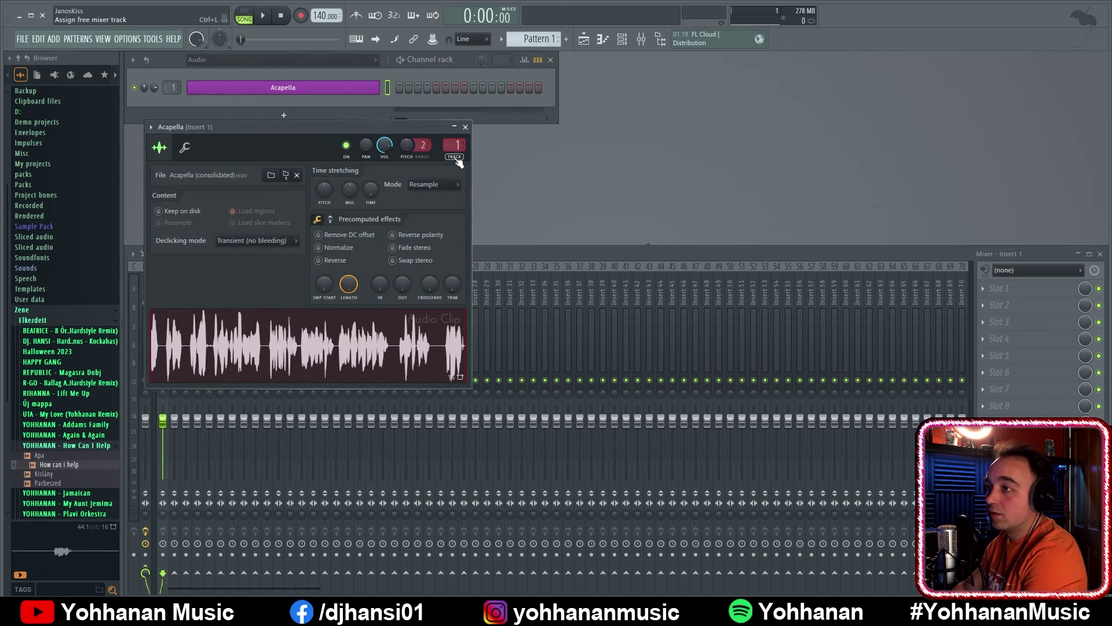
left_click_drag(458, 145, 458, 133)
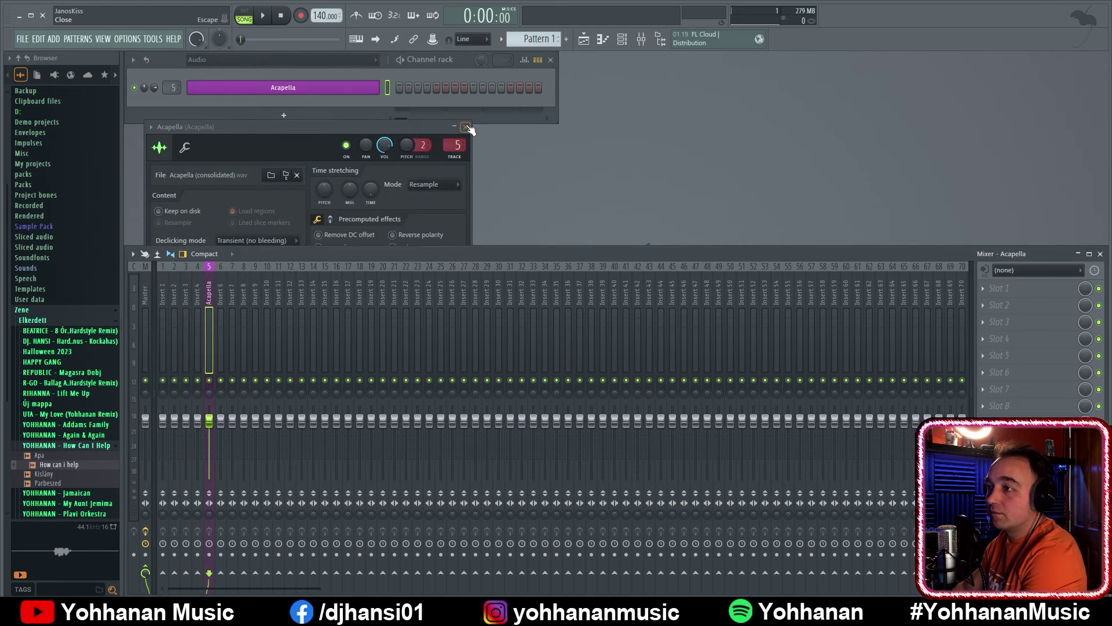
left_click(467, 127)
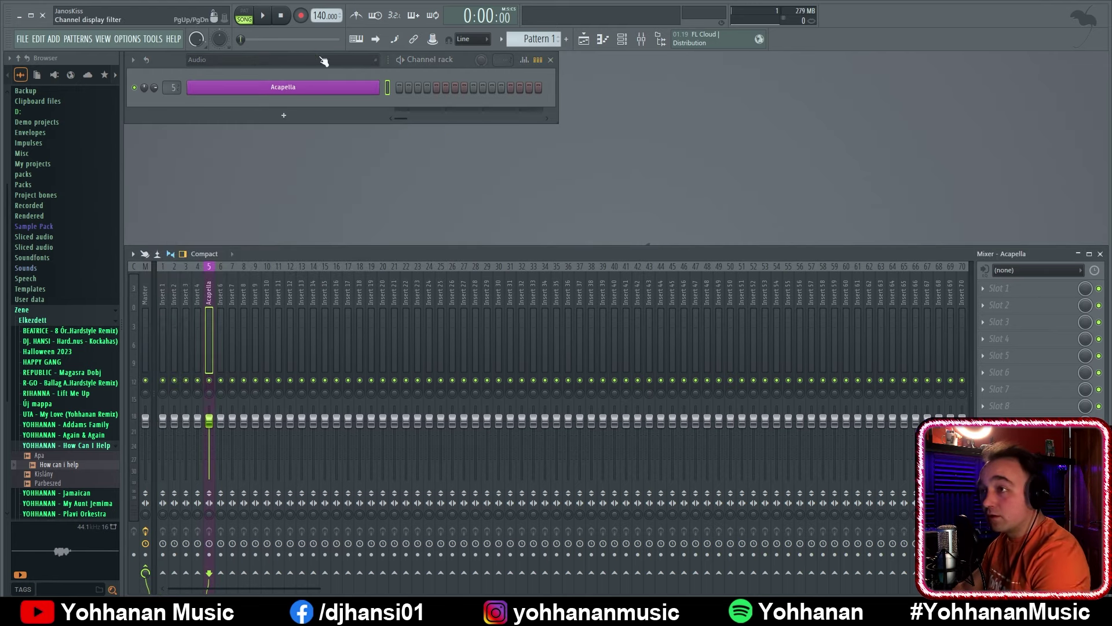
Delete the unsorted 808 Snare, 808 HiHat, 808 Clap and 808 Kick channels
scroll(323, 61, "down", 1)
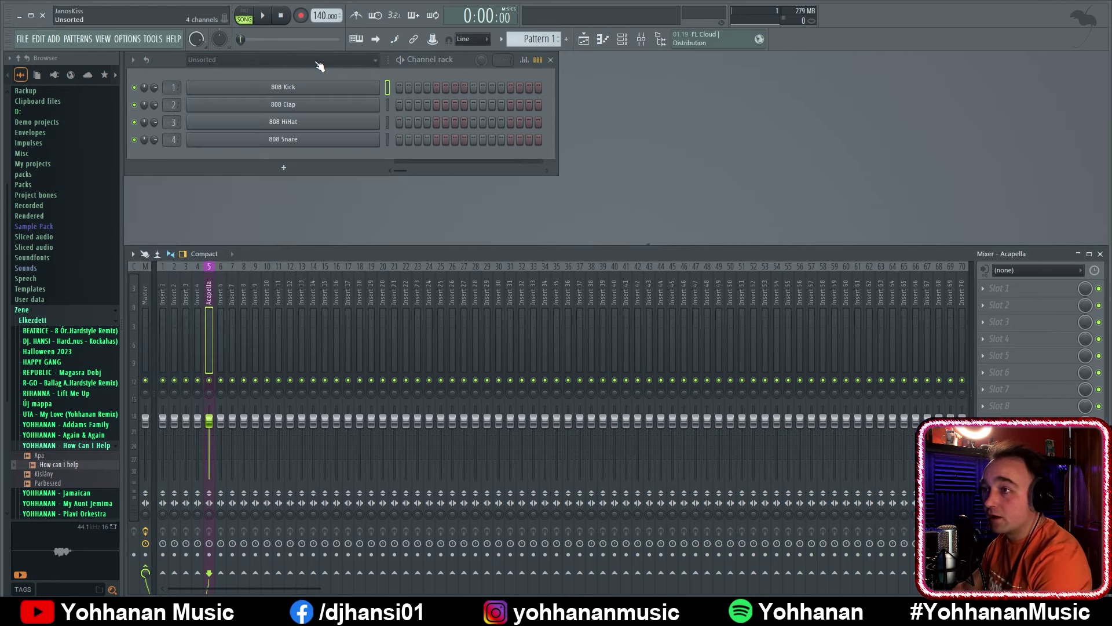
right_click(311, 144)
left_click(408, 273)
right_click(341, 124)
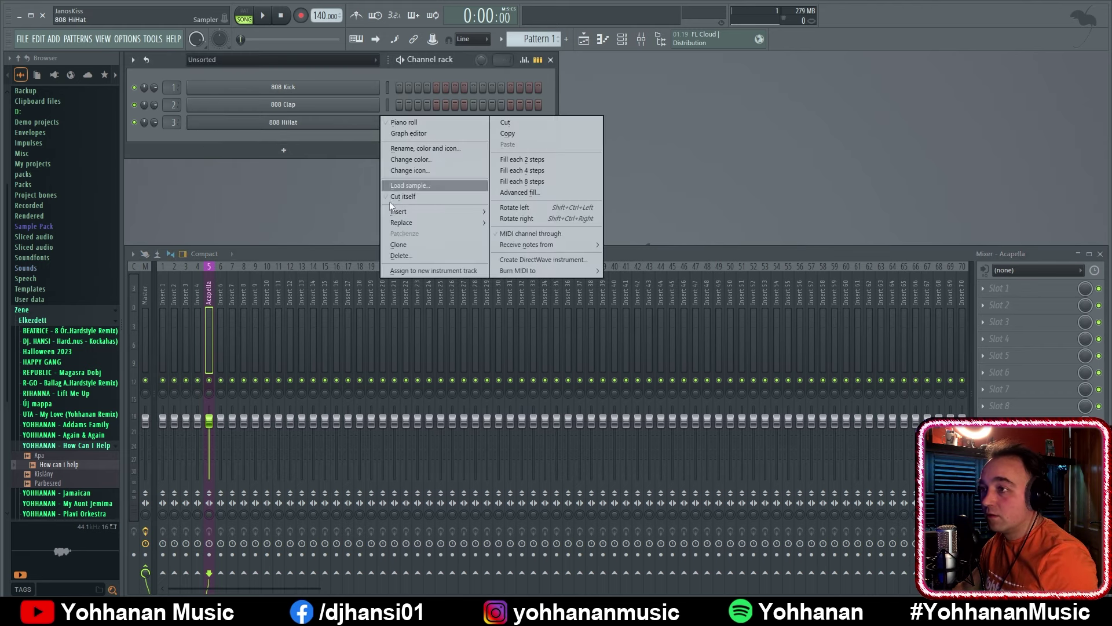
left_click(411, 255)
right_click(341, 103)
left_click(401, 238)
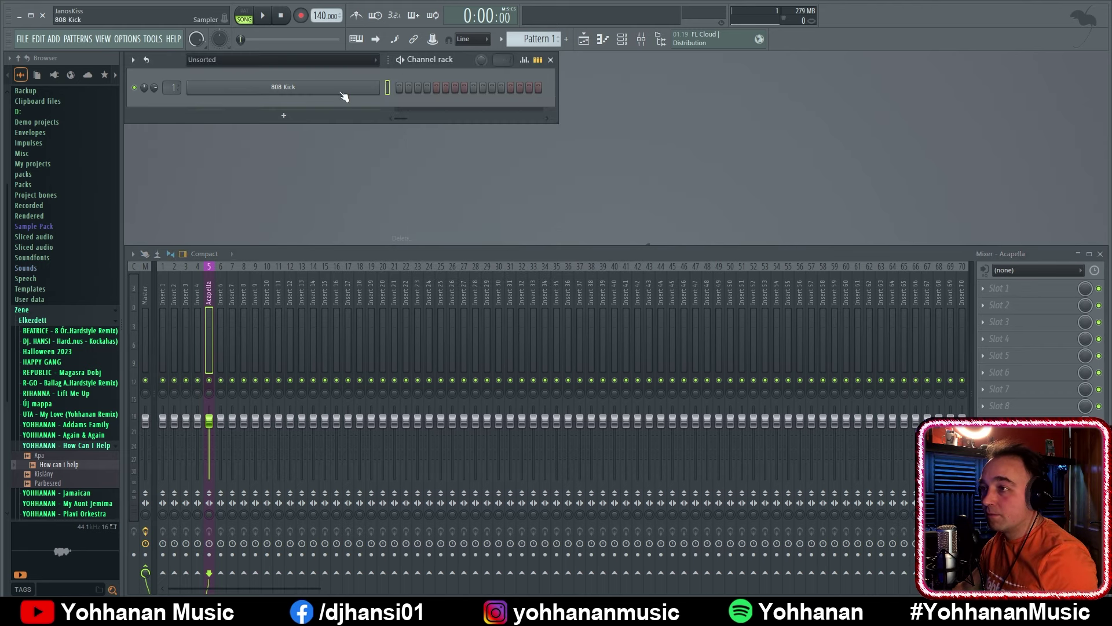
right_click(343, 91)
left_click(406, 222)
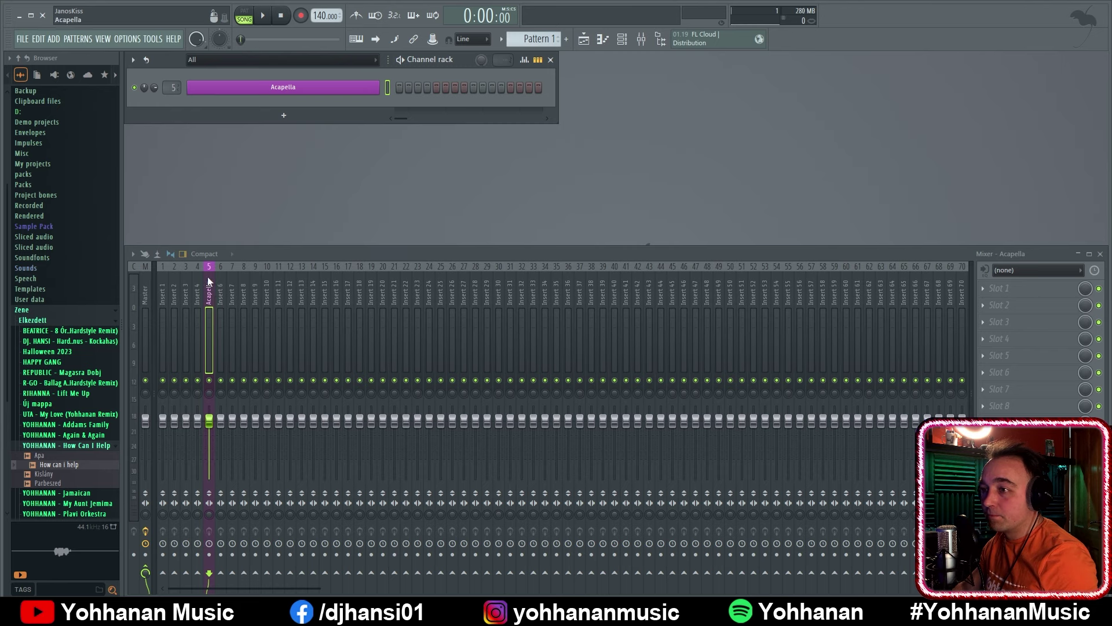
Move the Acapella mixer track from insert 5 to insert 1
left_click(210, 267)
key("alt+Left")
key("alt+Left")
key("alt+Left")
key("alt+Left")
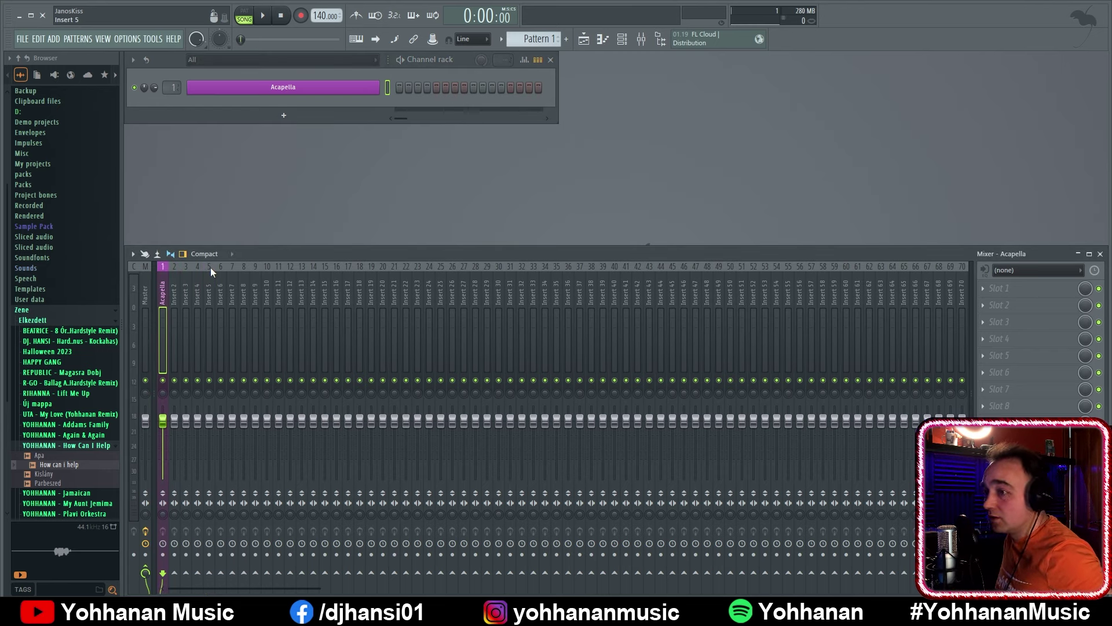
Load FabFilter Pro-Q 3 into slot 1 of the Acapella mixer track and play the vocal to inspect its frequency spectrum
key("space")
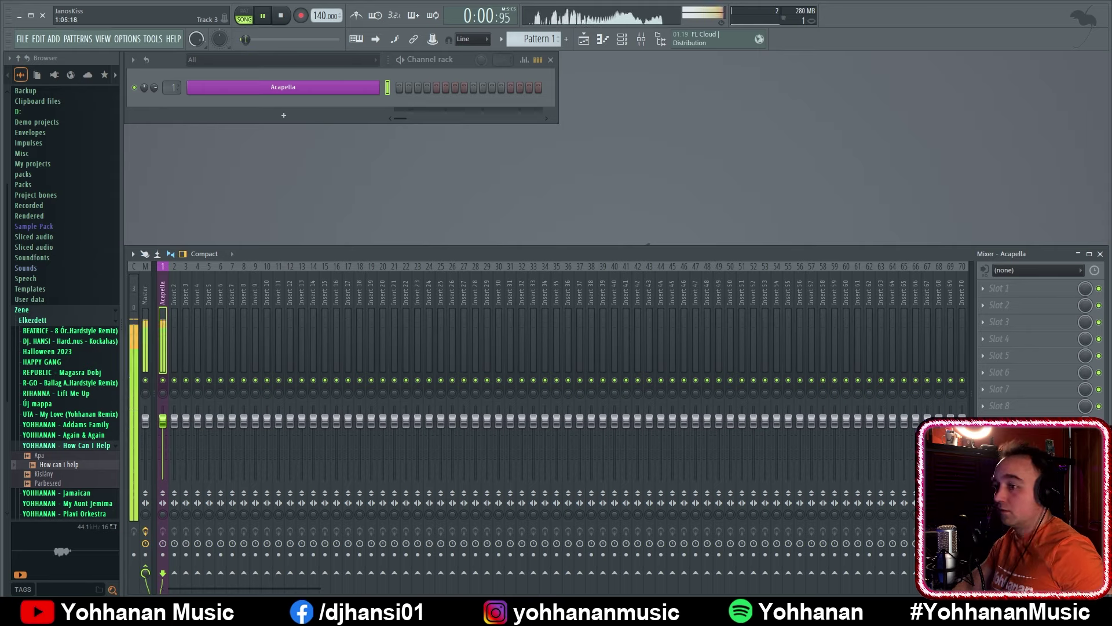
key("space")
left_click(1009, 296)
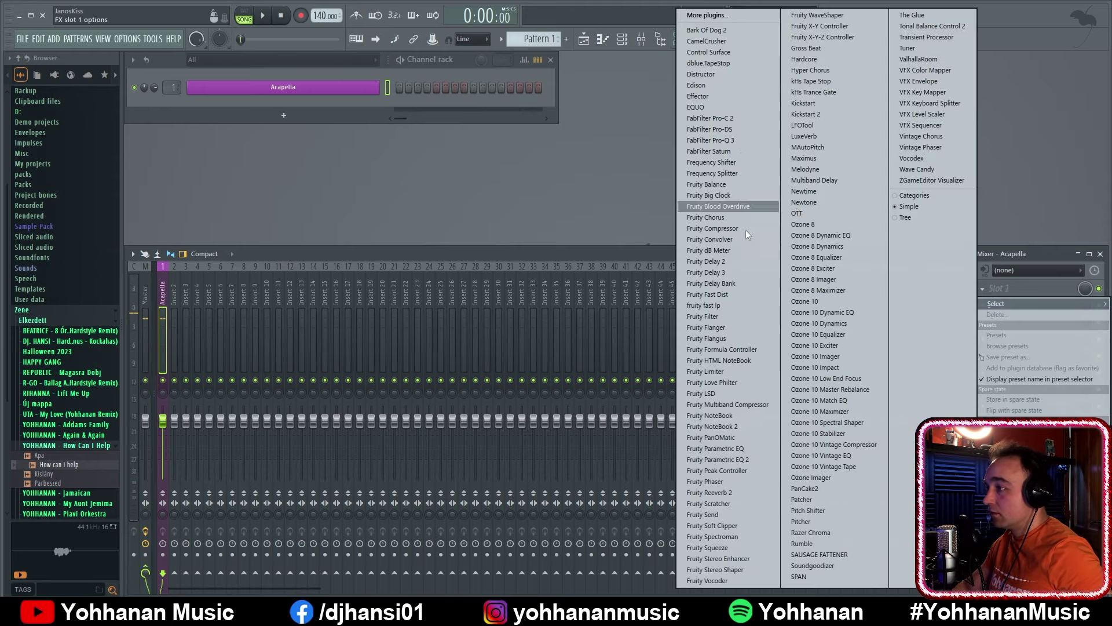
left_click(753, 167)
key("space")
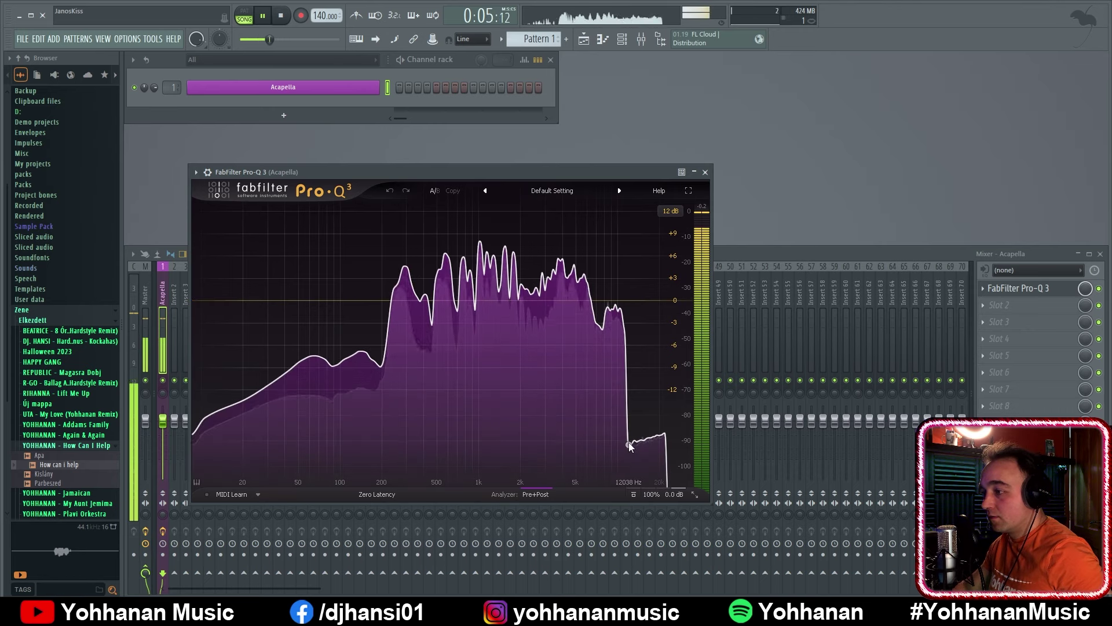
mouse_move(630, 445)
key("space")
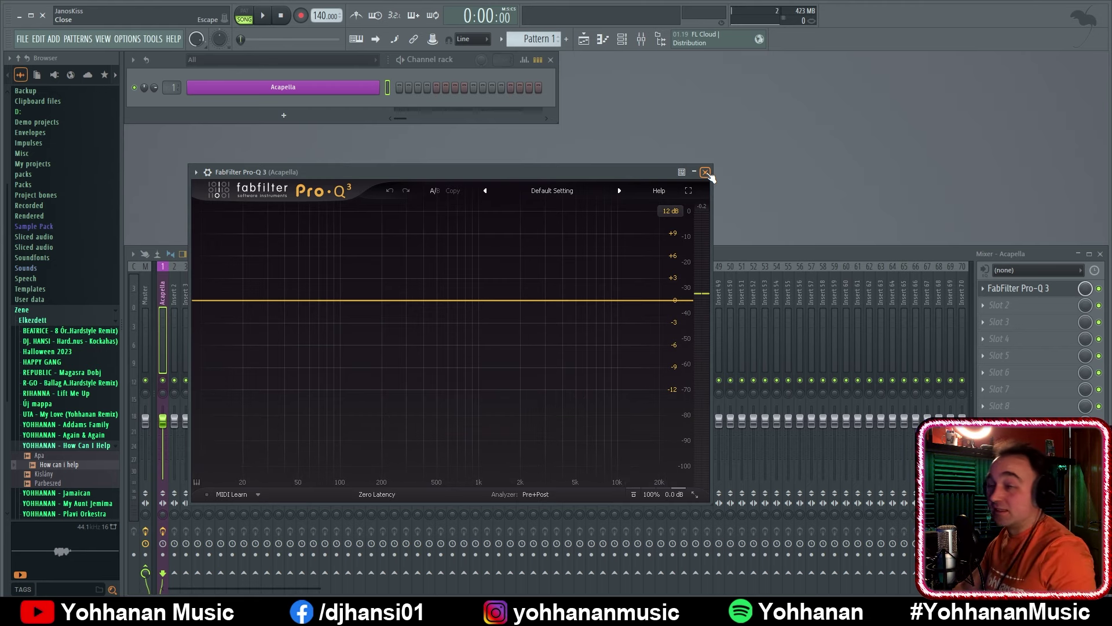
left_click(706, 173)
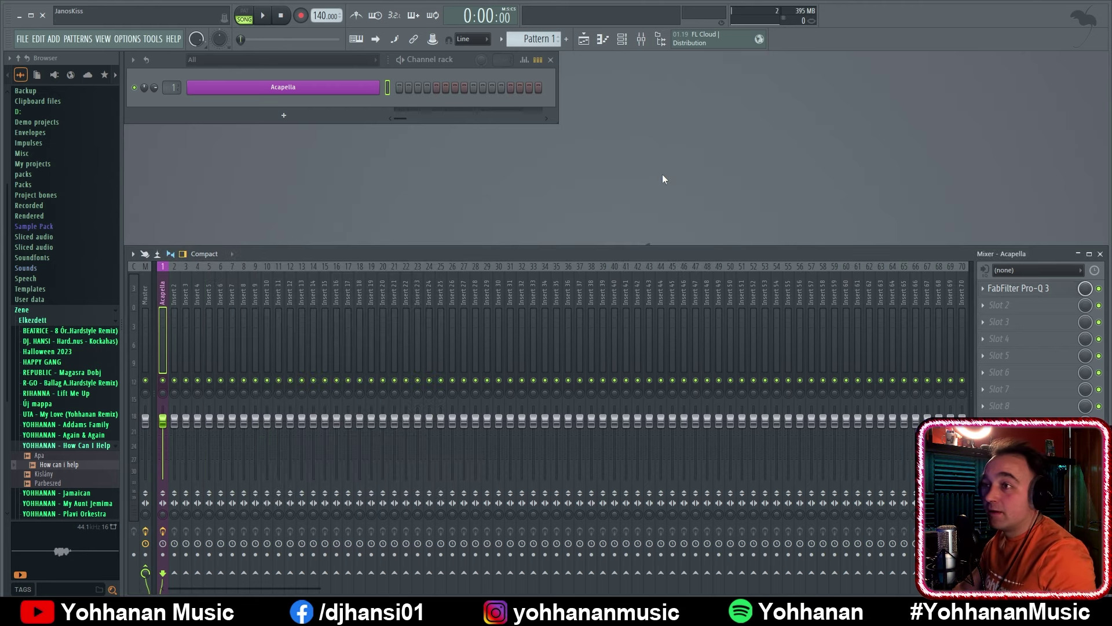
Open the Acapella channel's piano roll and set its scale highlighting to Minor Natural (Aeolian)
right_click(343, 90)
left_click(431, 87)
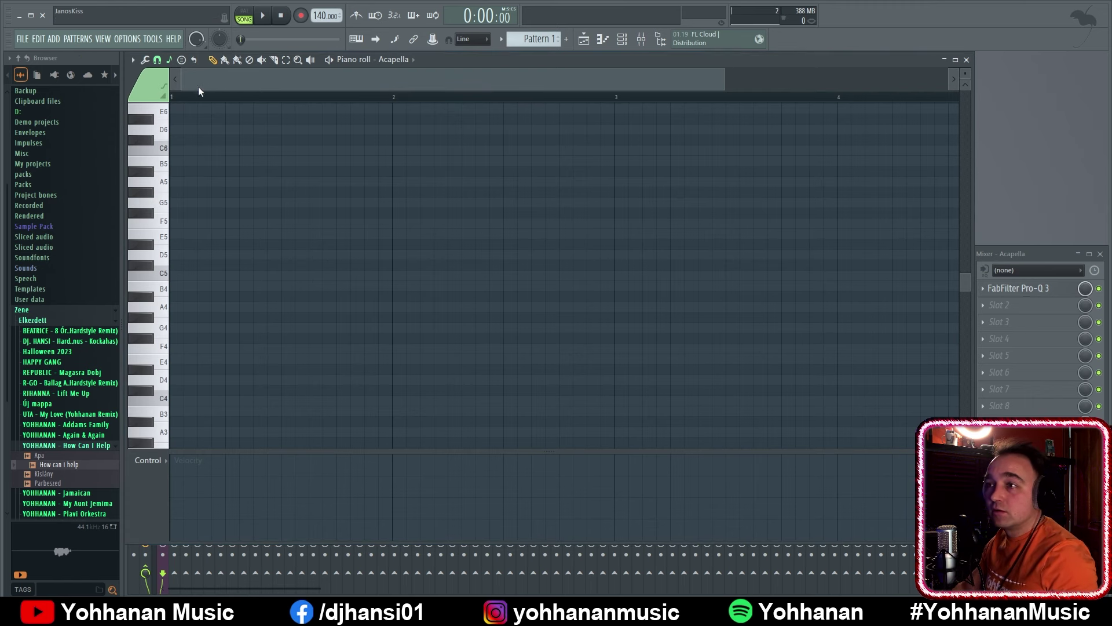
left_click(134, 61)
mouse_move(185, 95)
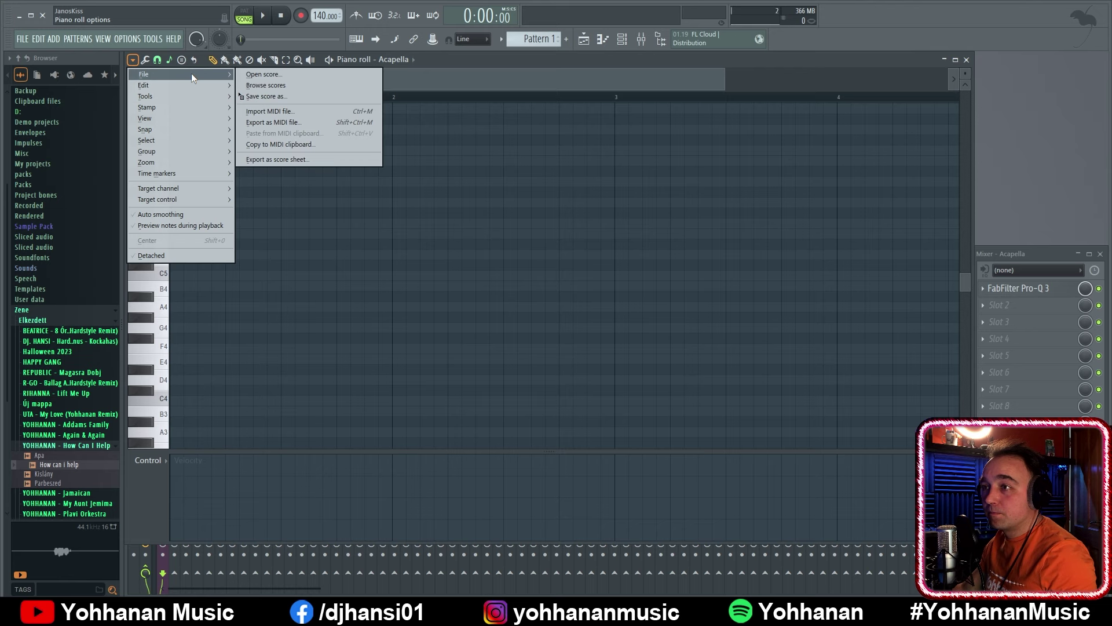
mouse_move(195, 118)
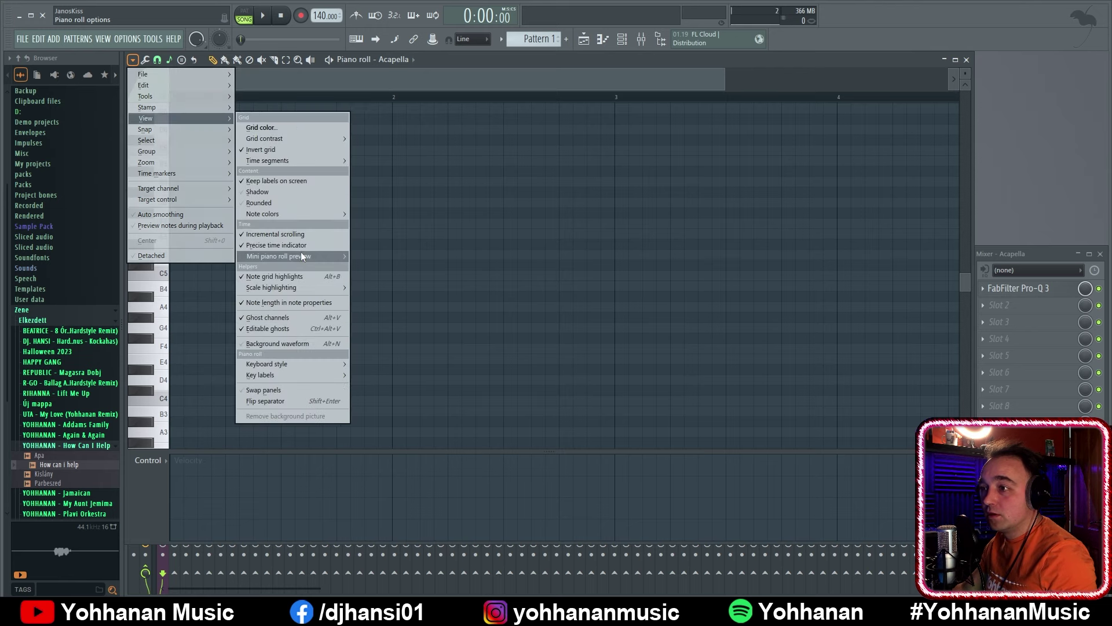
mouse_move(293, 287)
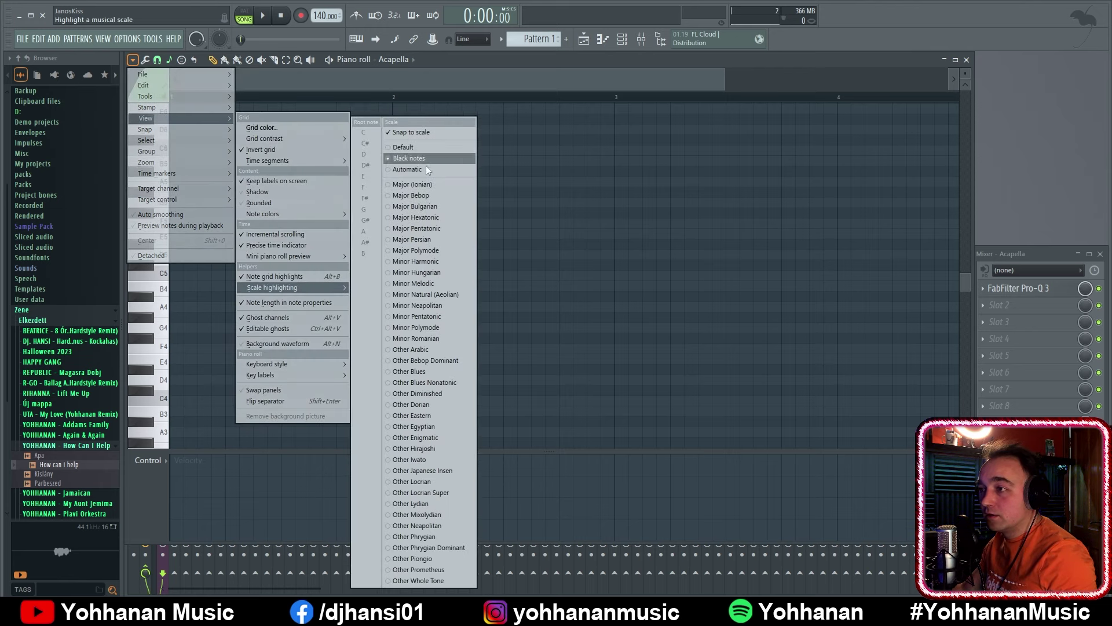
left_click(449, 297)
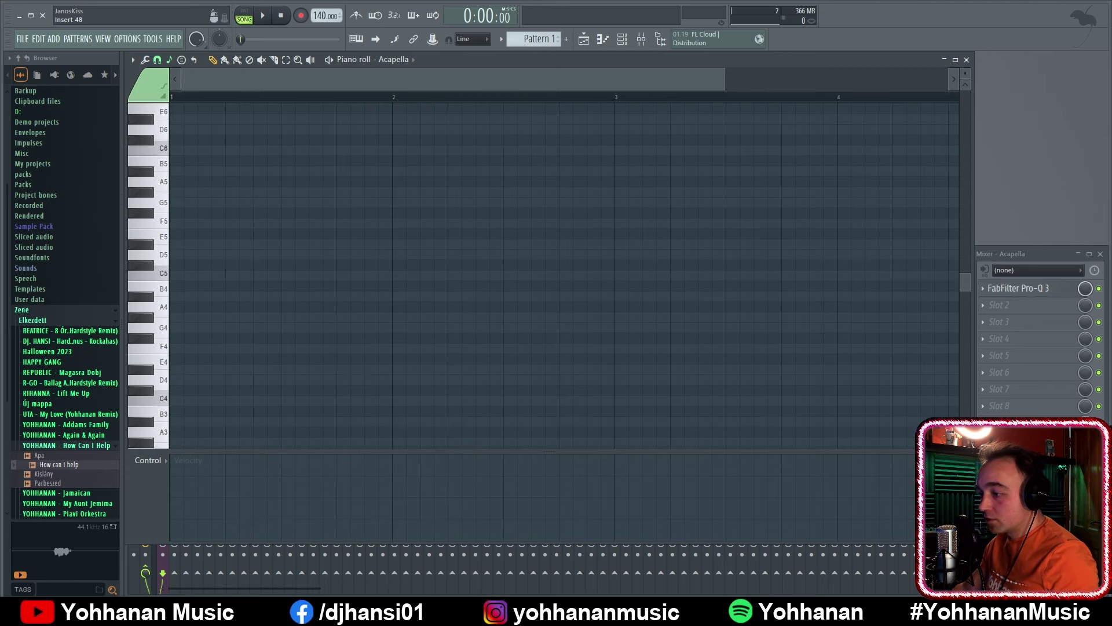
Check the key on Mixed In Key's Camelot wheel, set the highlighted scale's root note to C#, and close the piano roll
key("alt+Tab")
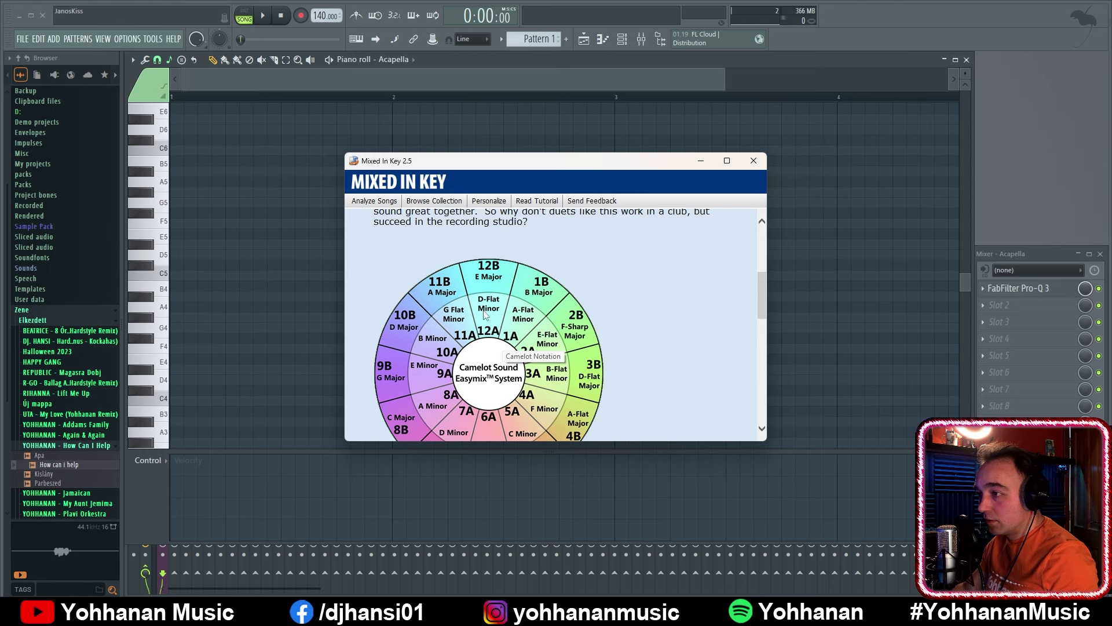
left_click(701, 162)
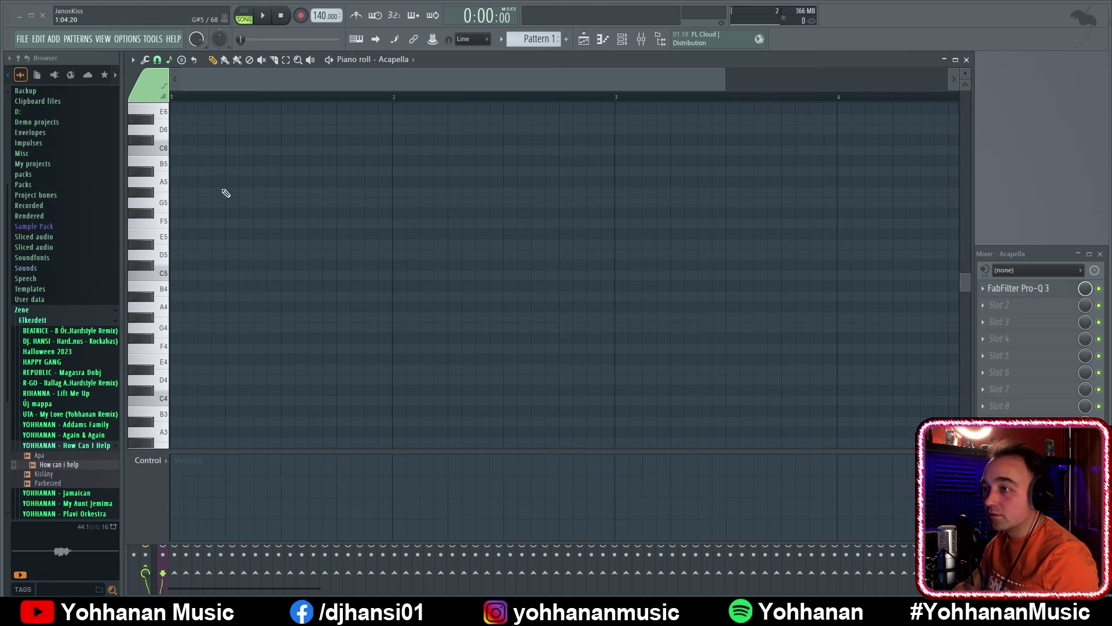
left_click(133, 60)
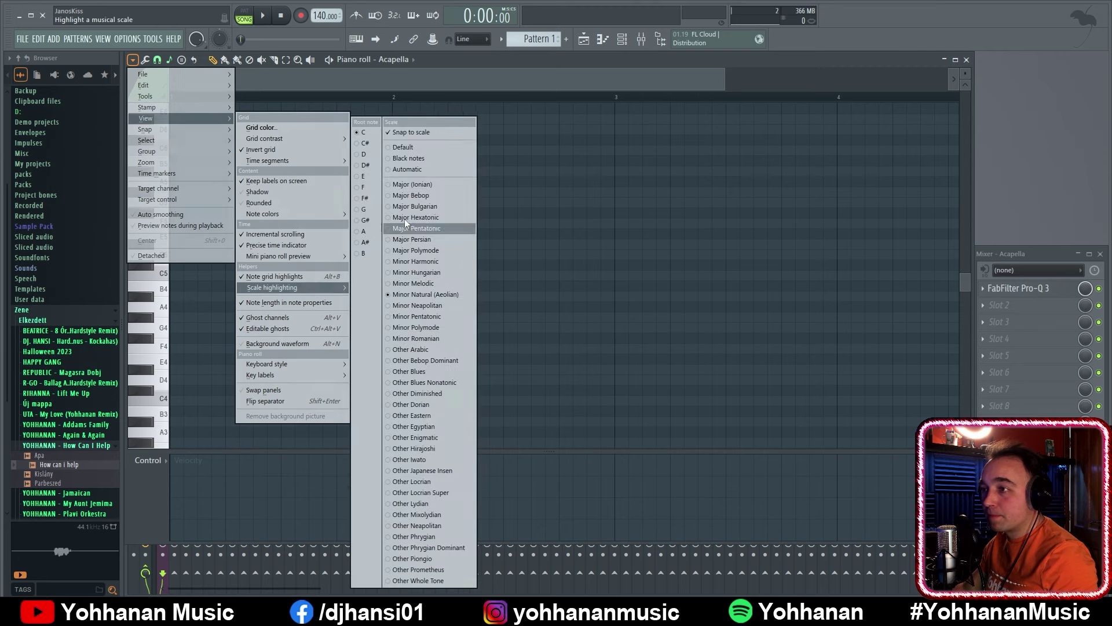
left_click(364, 144)
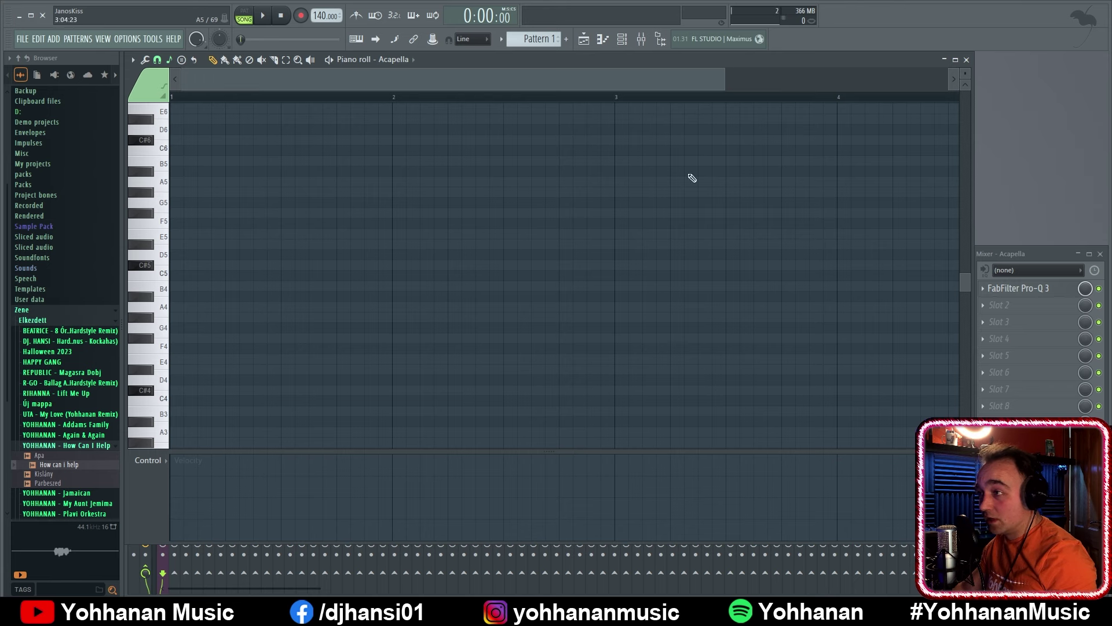
left_click(966, 61)
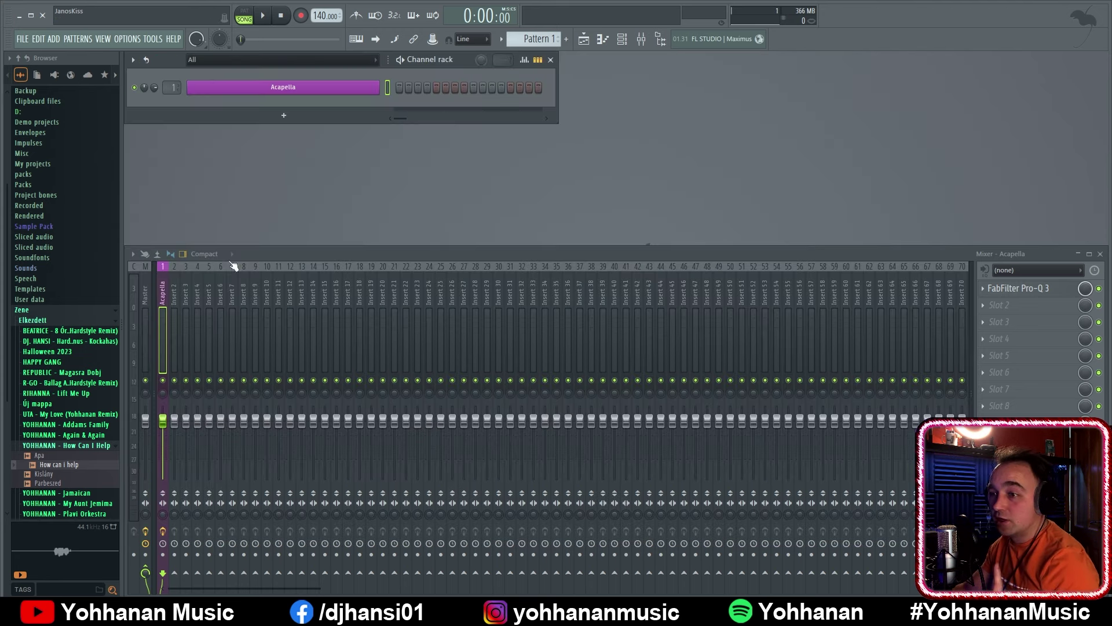
Find the Trance Kicks folder in the browser's Sample Pack and audition Punchy Trance Kick 003
left_click(35, 310)
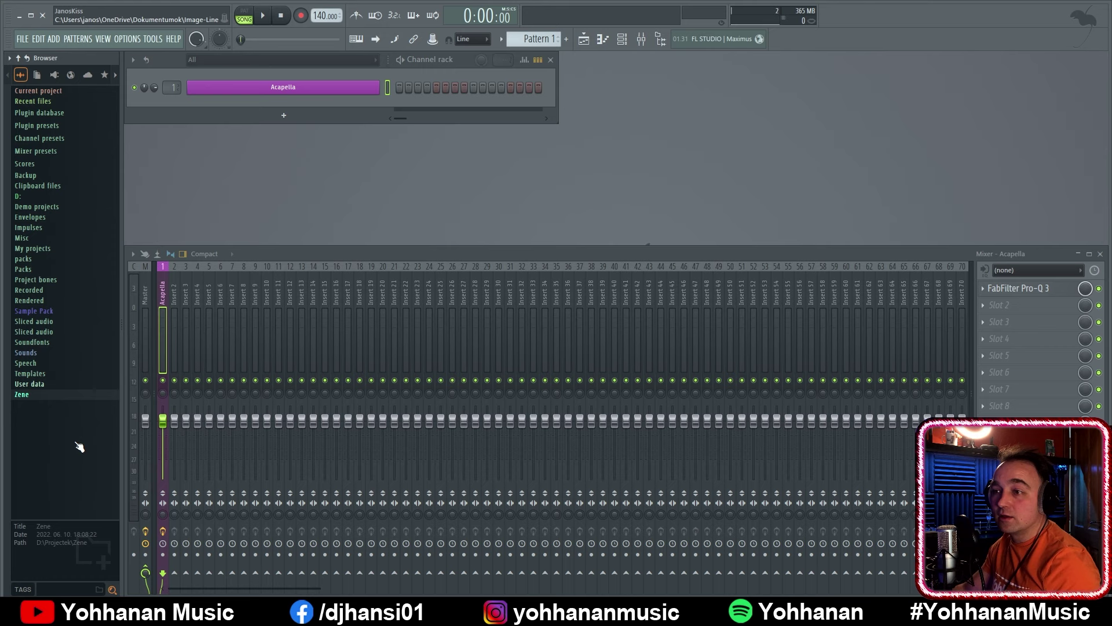
left_click(64, 309)
left_click(83, 385)
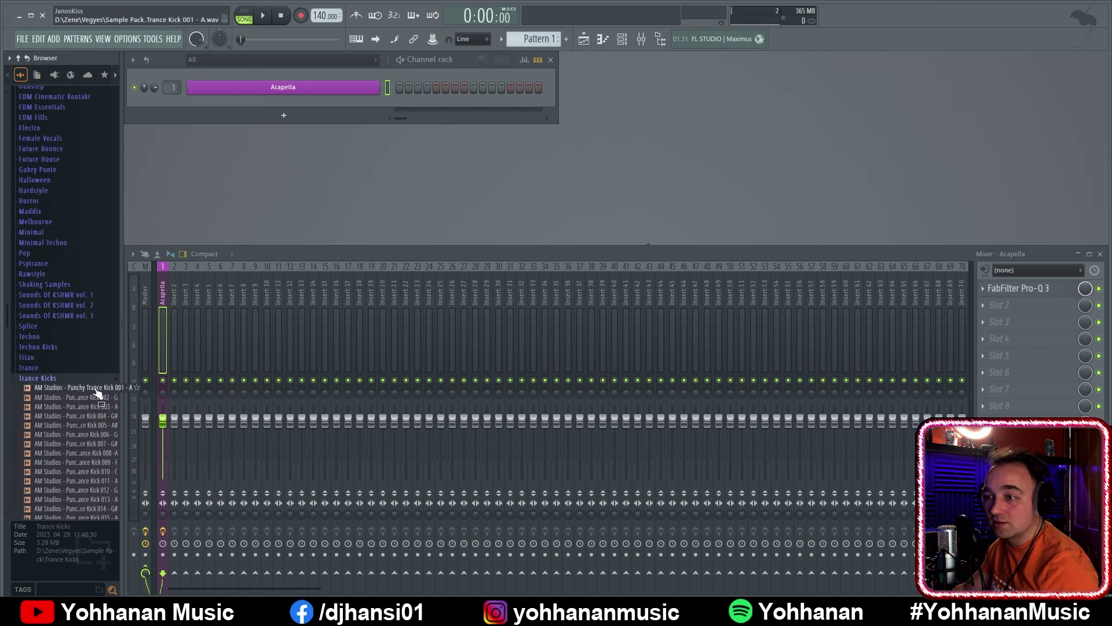
left_click_drag(105, 164, 246, 282)
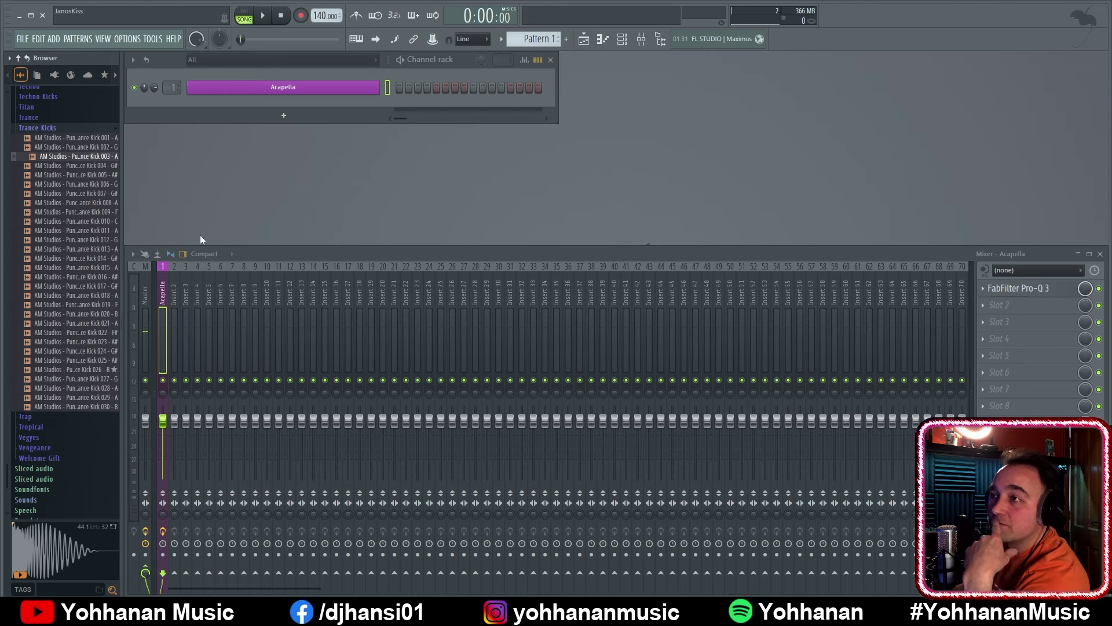
Reopen the Acapella piano roll to examine the highlighted C# minor scale notes, and close it again
right_click(371, 87)
left_click(423, 86)
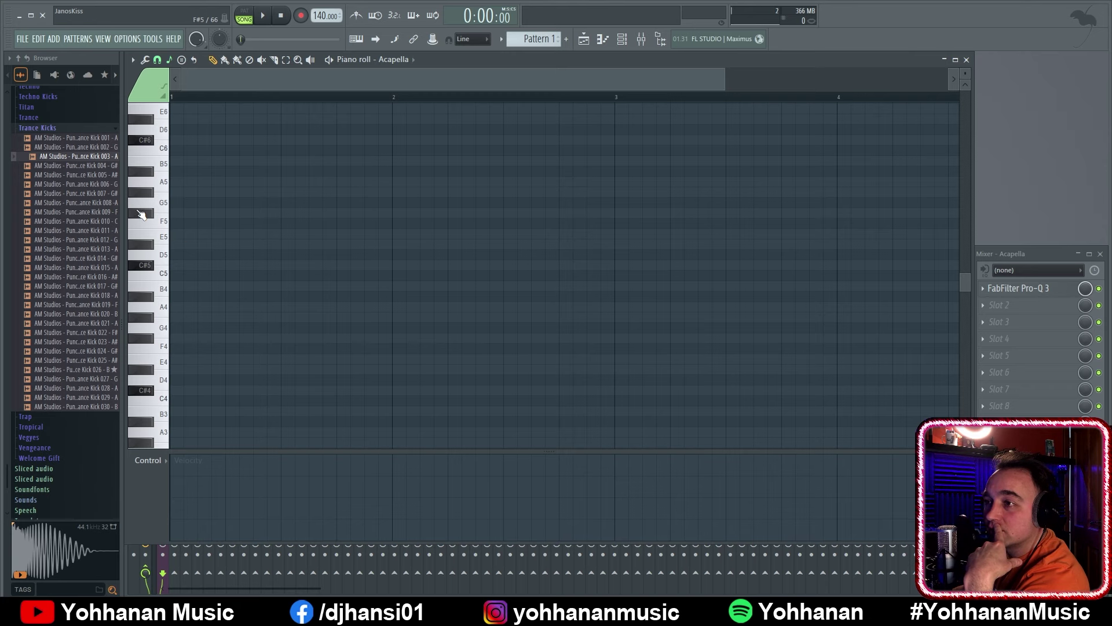
left_click(965, 60)
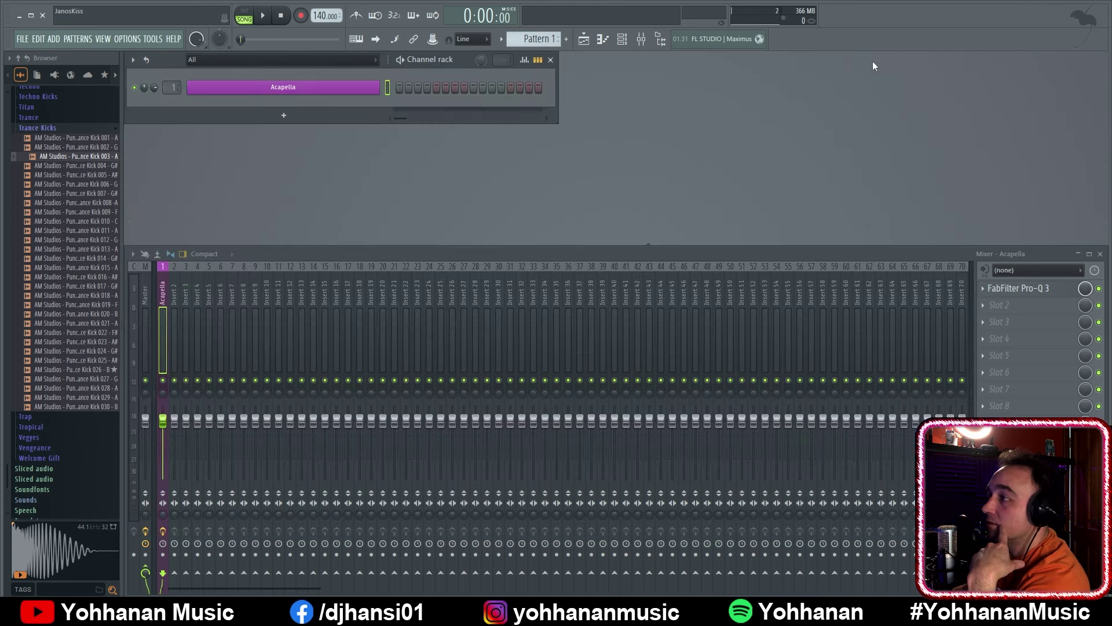
Audition Punchy Trance Kicks 020 to 024 in the Trance Kicks folder
left_click(72, 324)
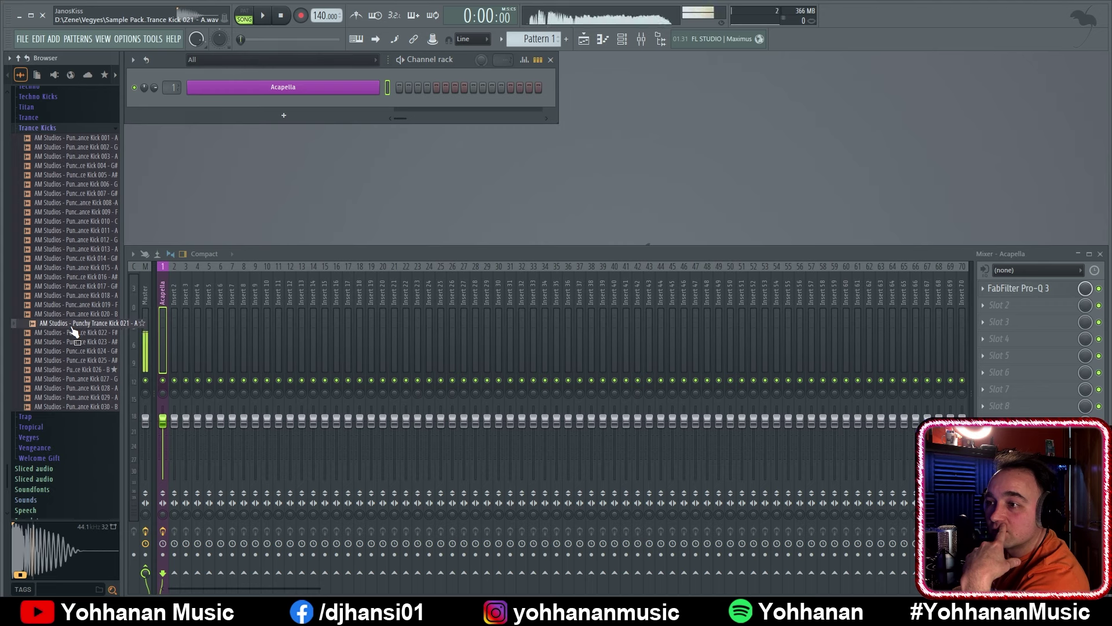
left_click(71, 332)
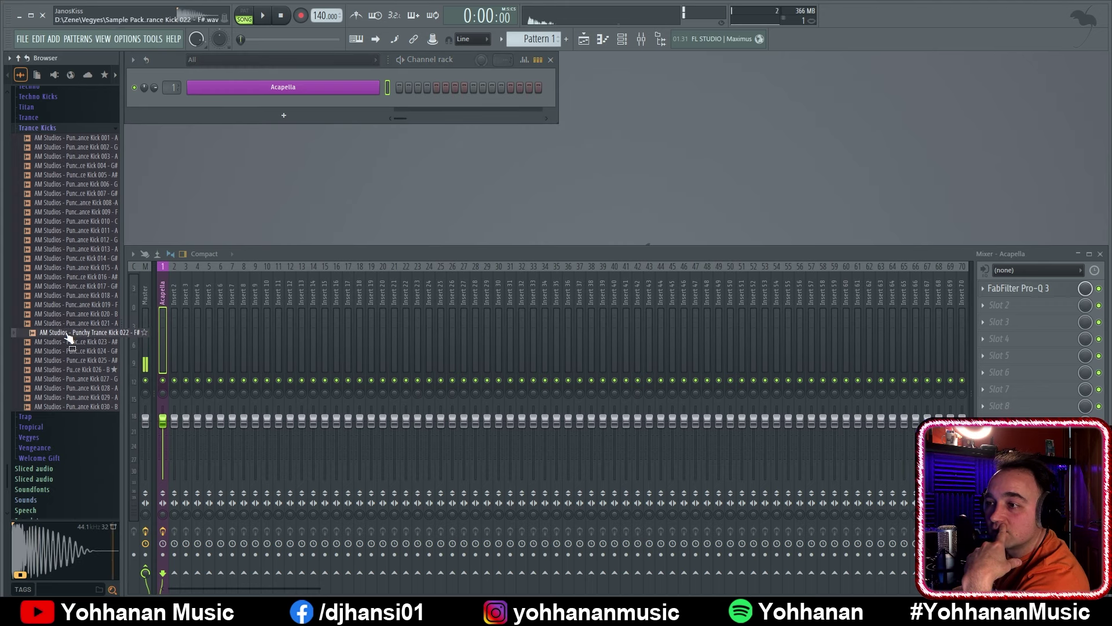
left_click(68, 352)
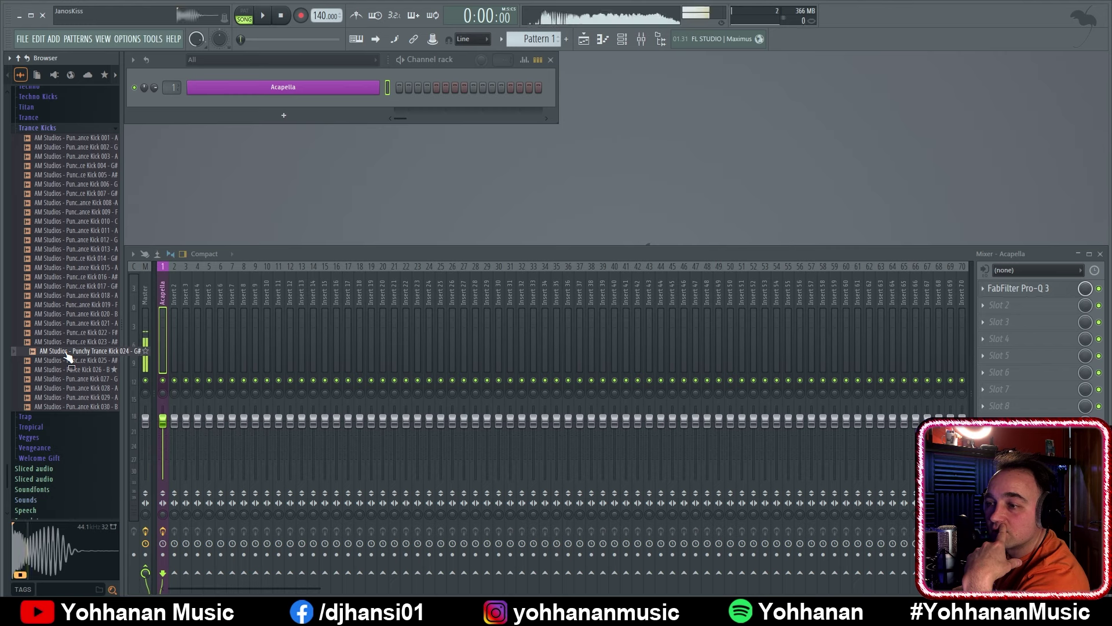
left_click(70, 342)
left_click(70, 332)
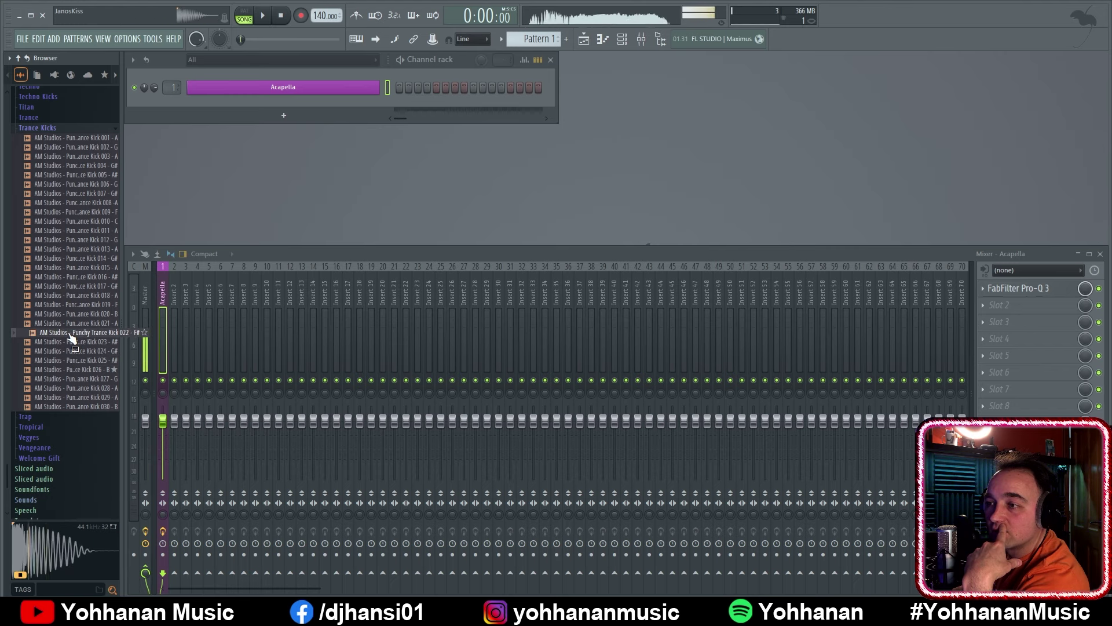
left_click(72, 323)
left_click(73, 314)
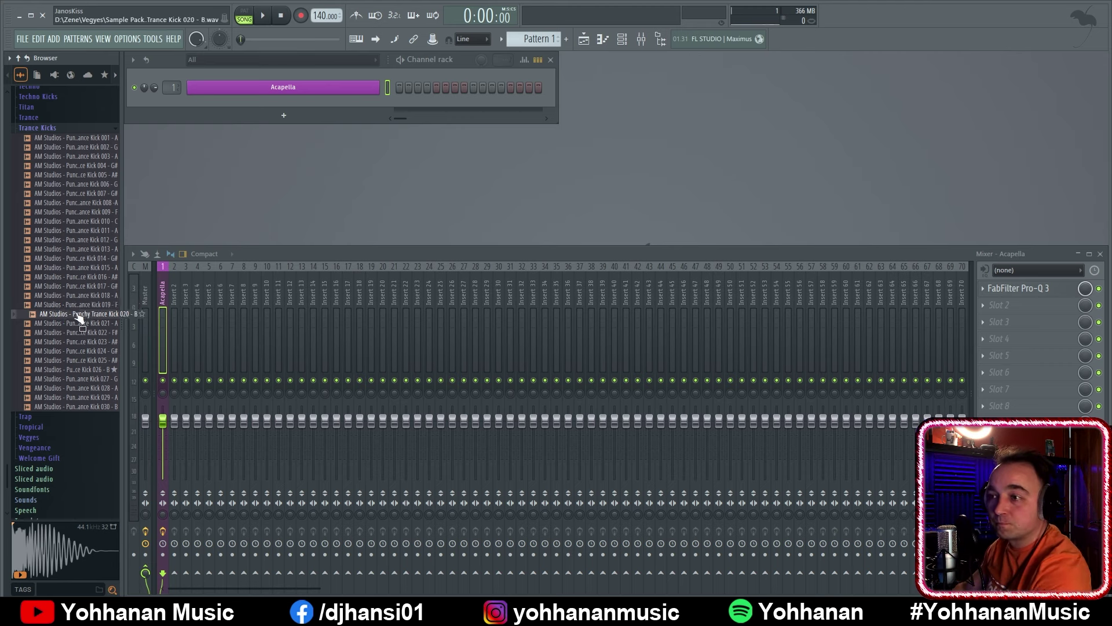
Audition the Punchy Trance Kicks backwards from 019 to 009, and replay the samples around 009 and 010
key("Up")
key("Up")
key("Up")
key("Up")
key("Up")
key("Up")
key("Up")
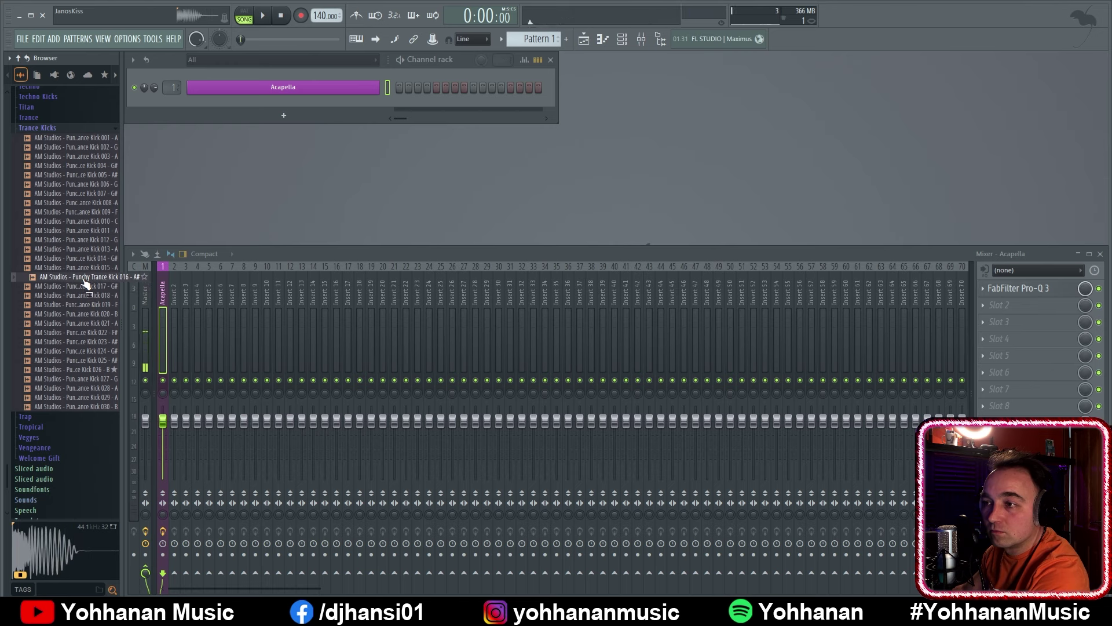
key("Up")
key("Up")
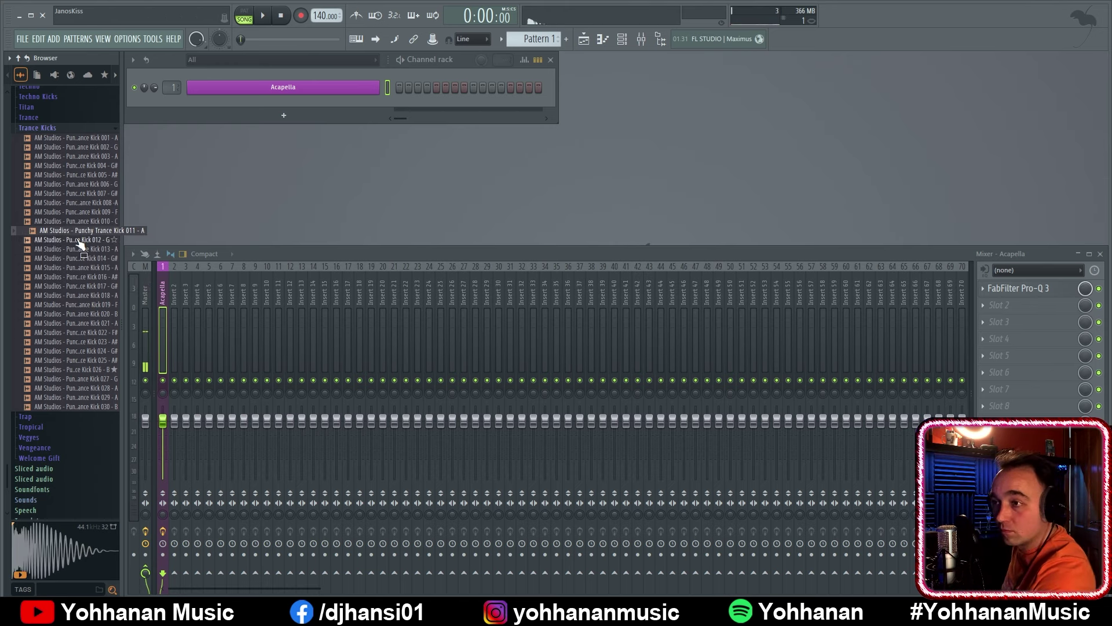
key("Up")
key("Up")
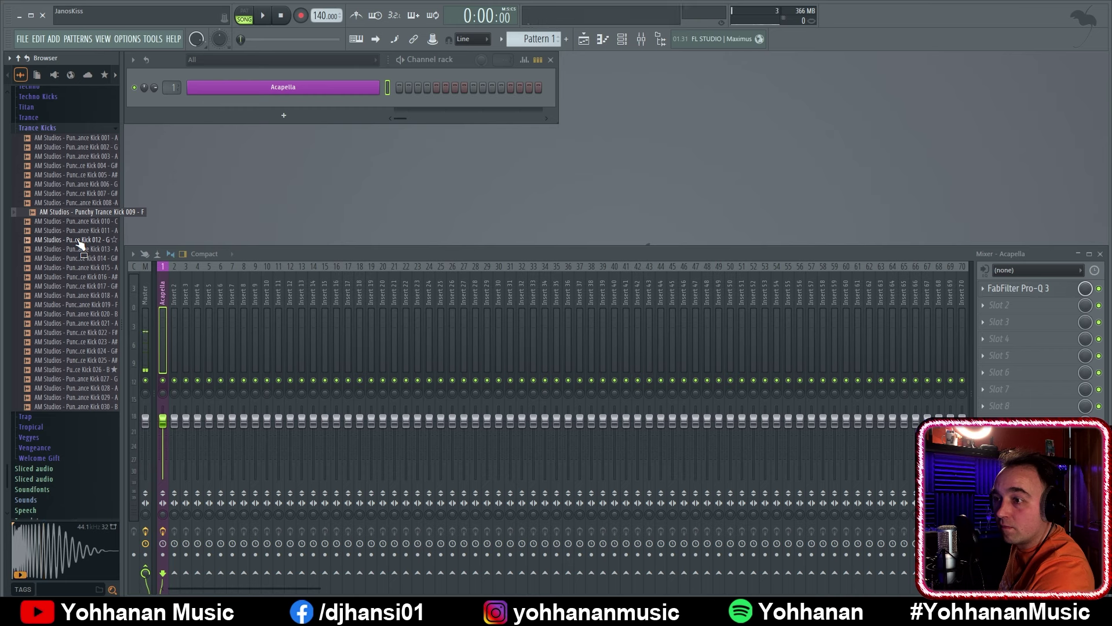
key("Up")
key("Down")
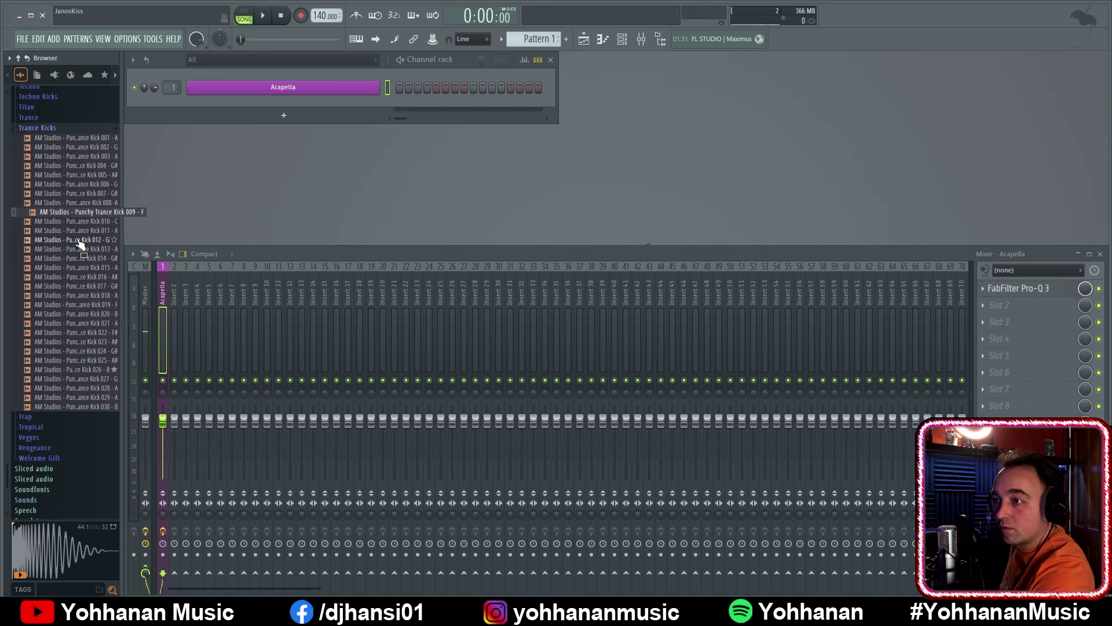
key("Up")
key("Down")
key("Down")
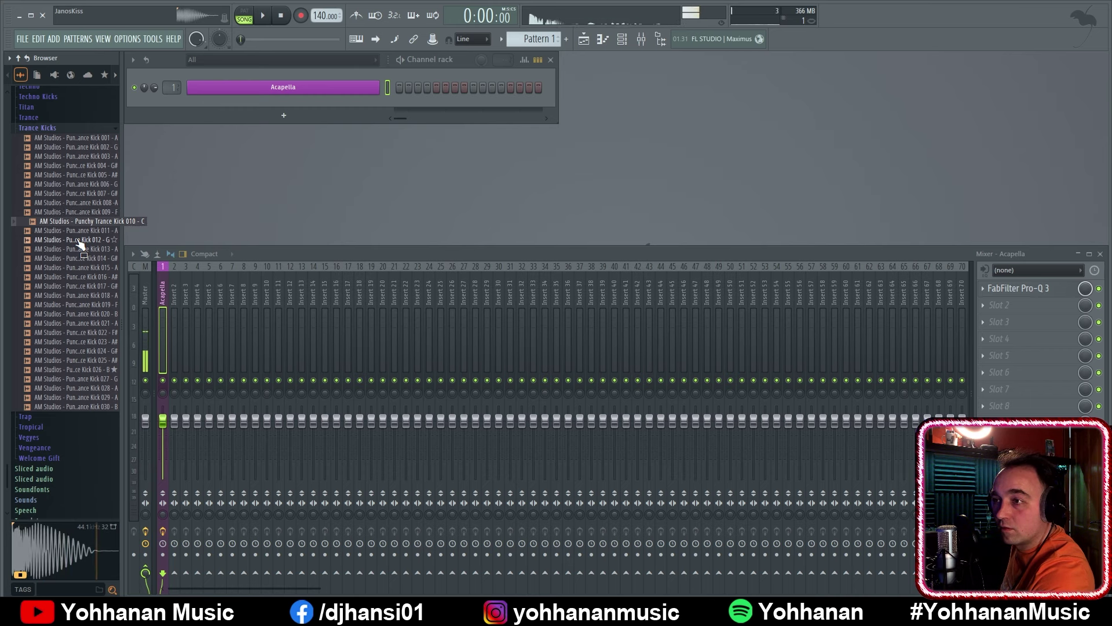
Audition the Punchy Trance Kicks forwards from 011 to 026
key("Down")
key("Down")
key("Down")
key("Down")
key("Down")
key("Down")
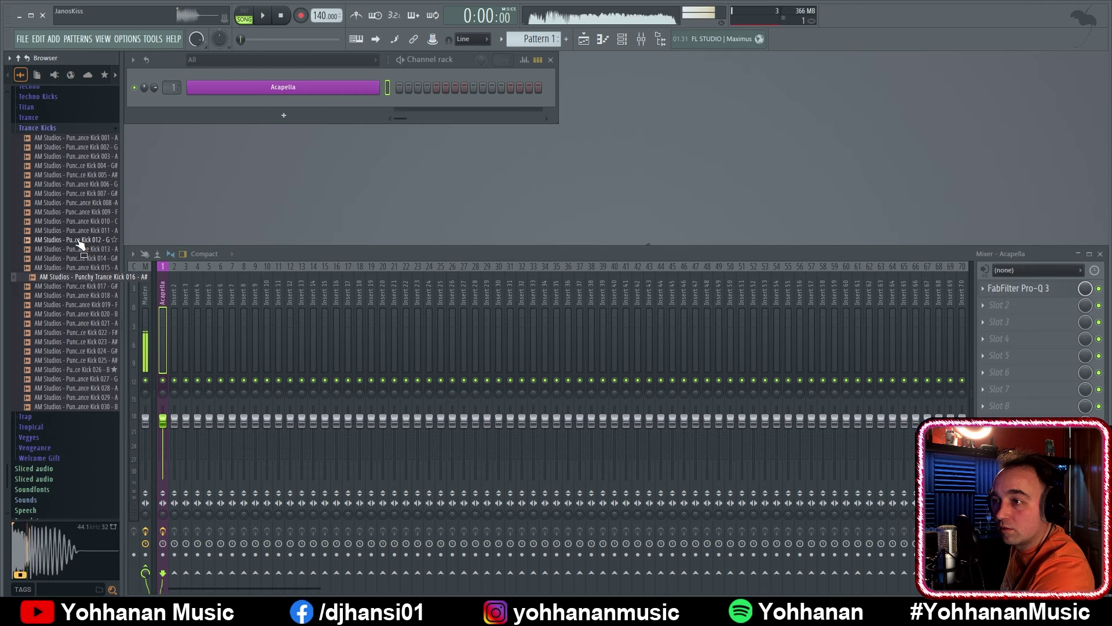
key("Down")
key("Down")
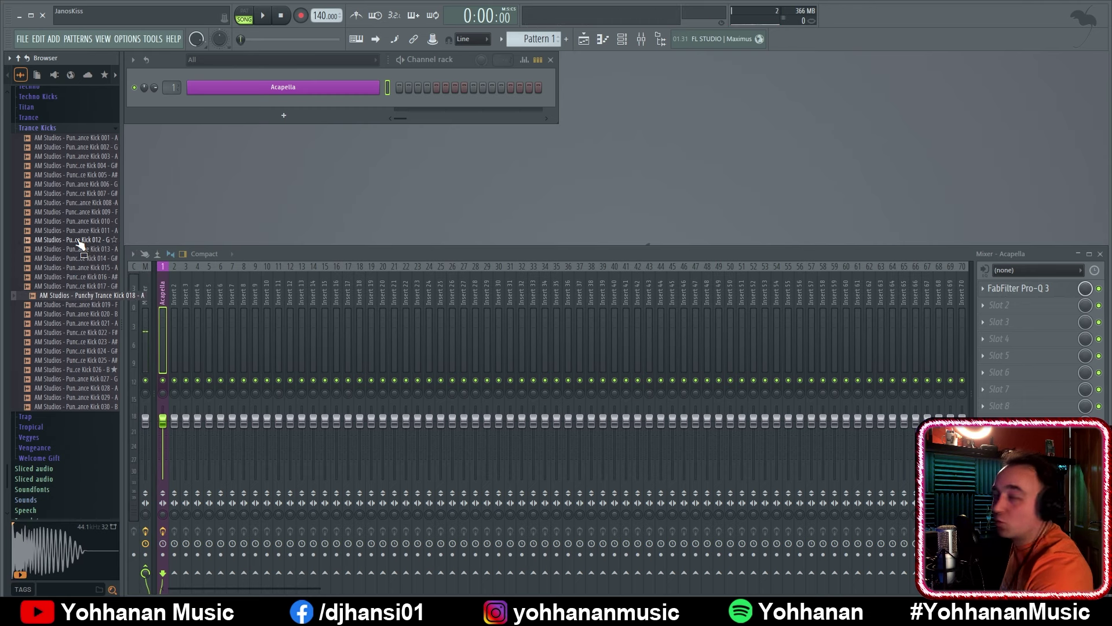
key("Down")
key("Down")
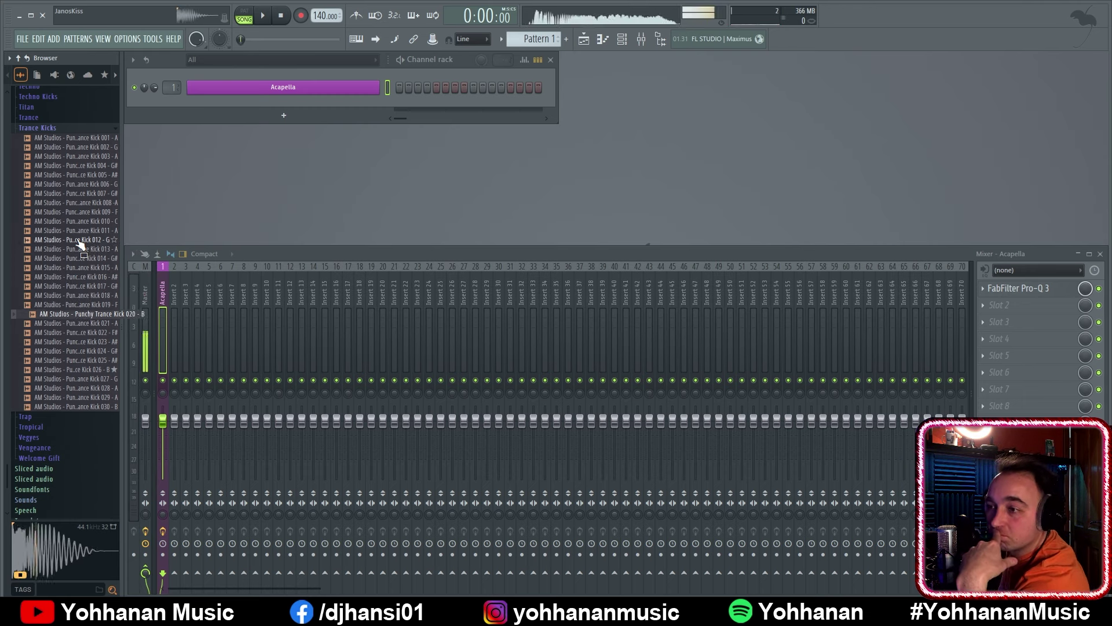
key("Down")
key("Down")
key("Down")
key("Down")
key("Down")
key("Down")
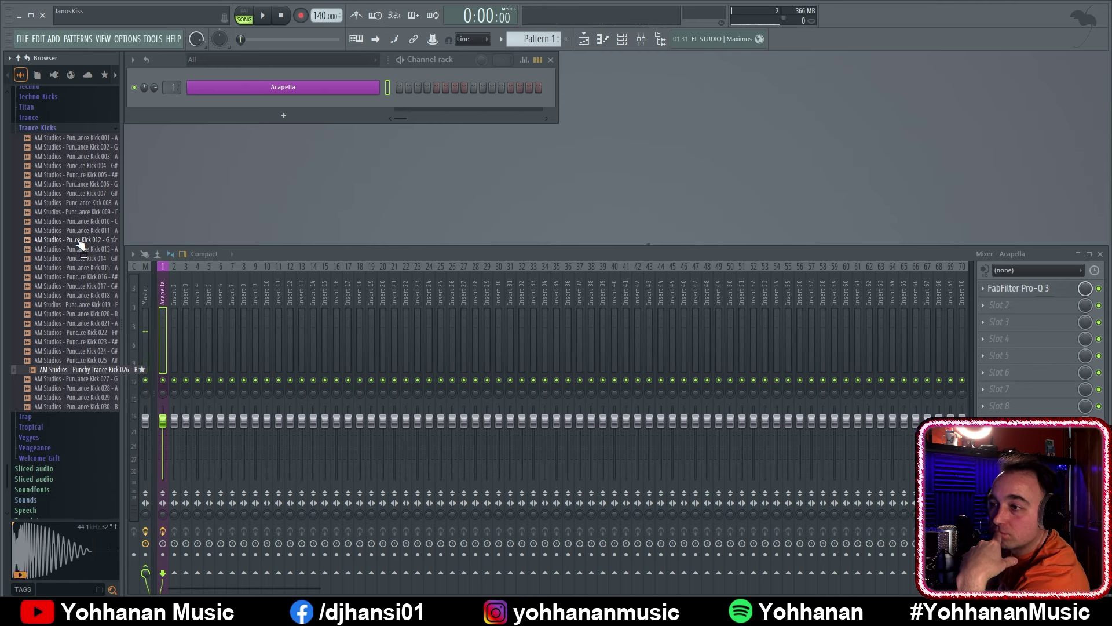
Compare the last Punchy Trance Kick candidates by auditioning 025 and 024 again
left_click(74, 379)
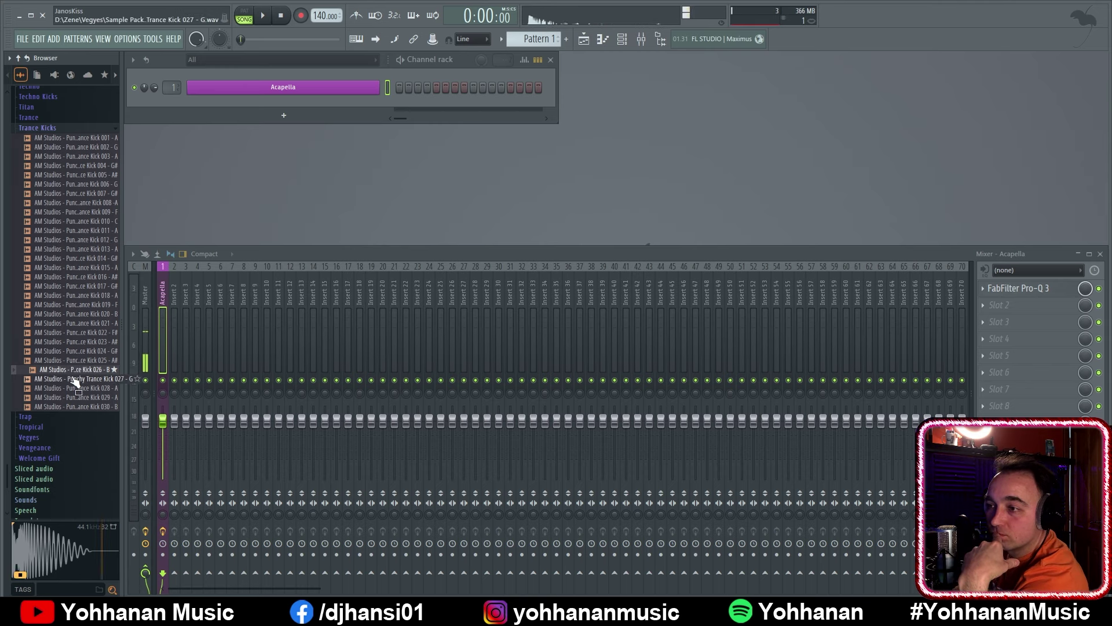
key("Up")
key("Up")
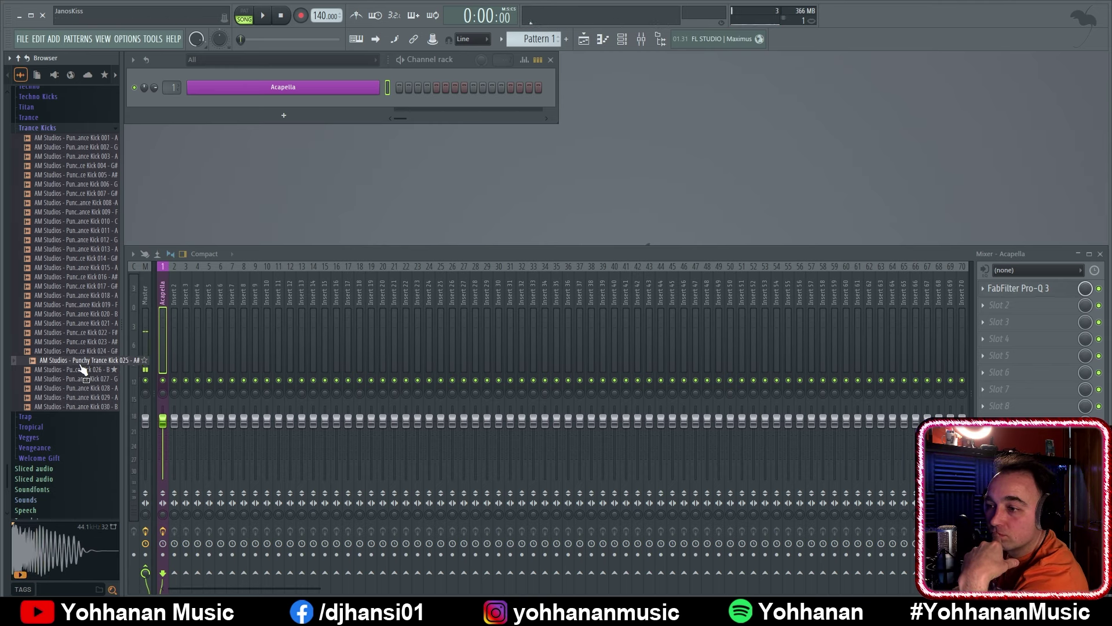
left_click(65, 352)
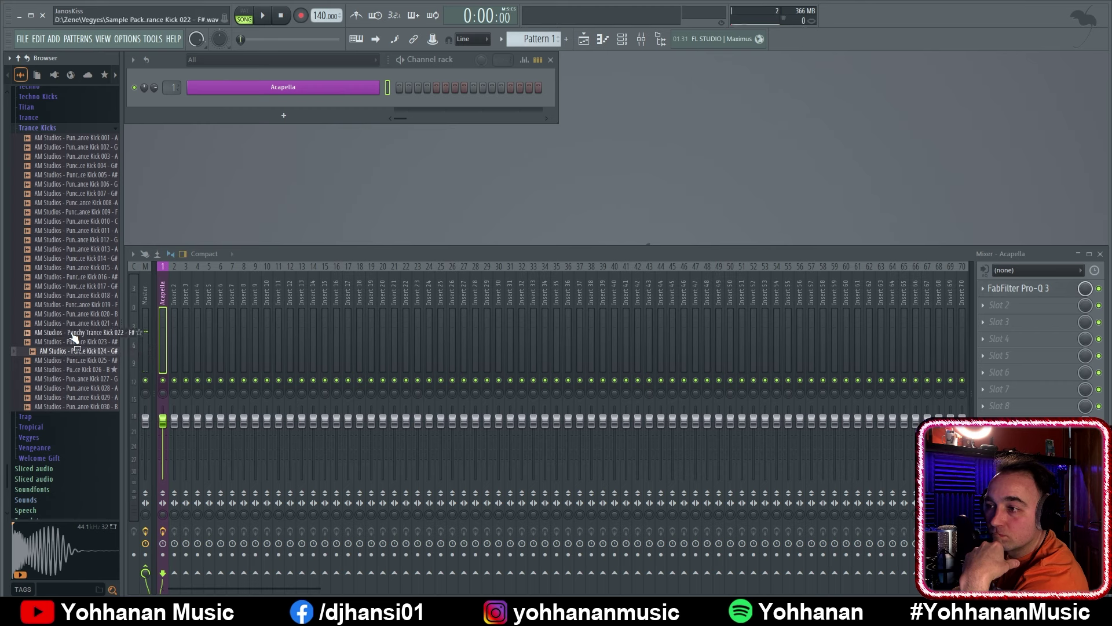
left_click(74, 352)
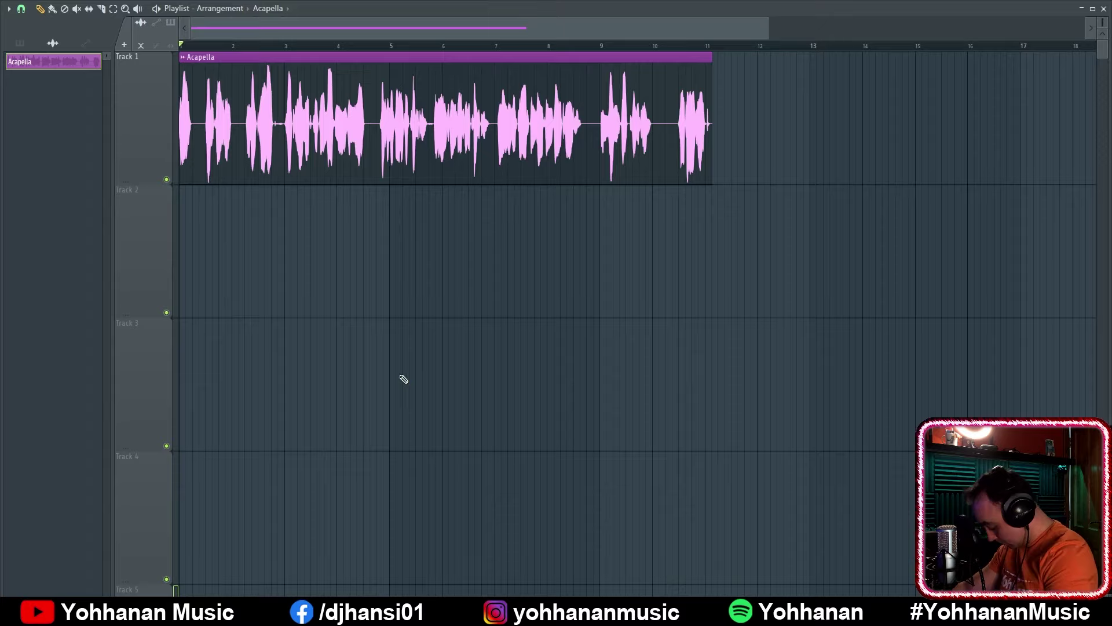
Move the Acapella clip on playlist Track 1 to a later position, starting just before bar 14
scroll(330, 233, "down", 4)
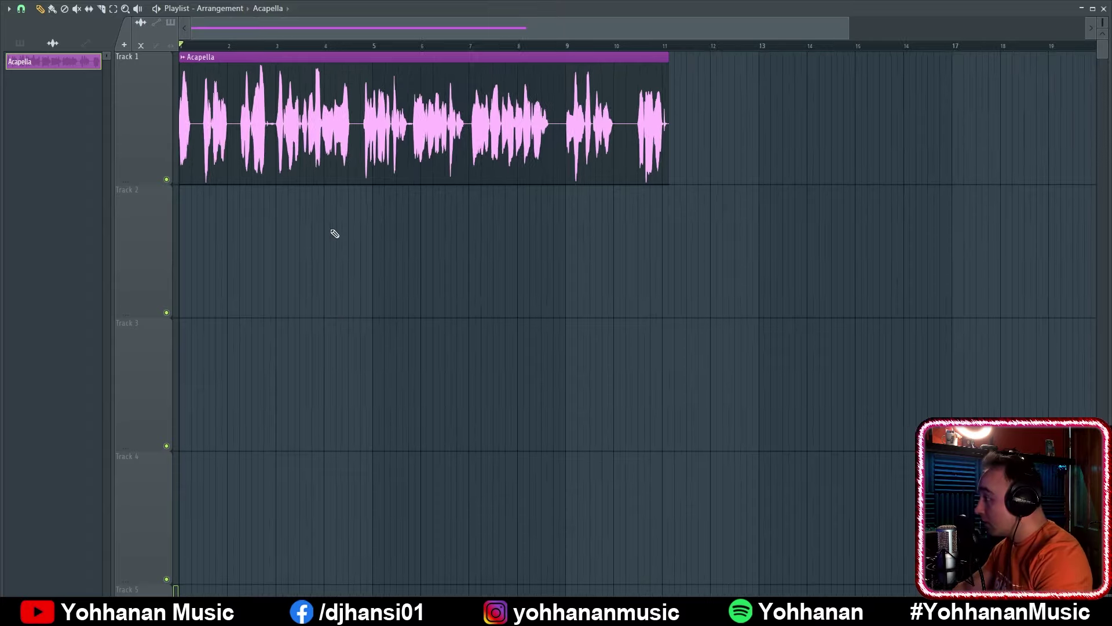
mouse_move(350, 179)
left_mouse_down()
mouse_move(488, 197)
mouse_move(709, 197)
left_mouse_up()
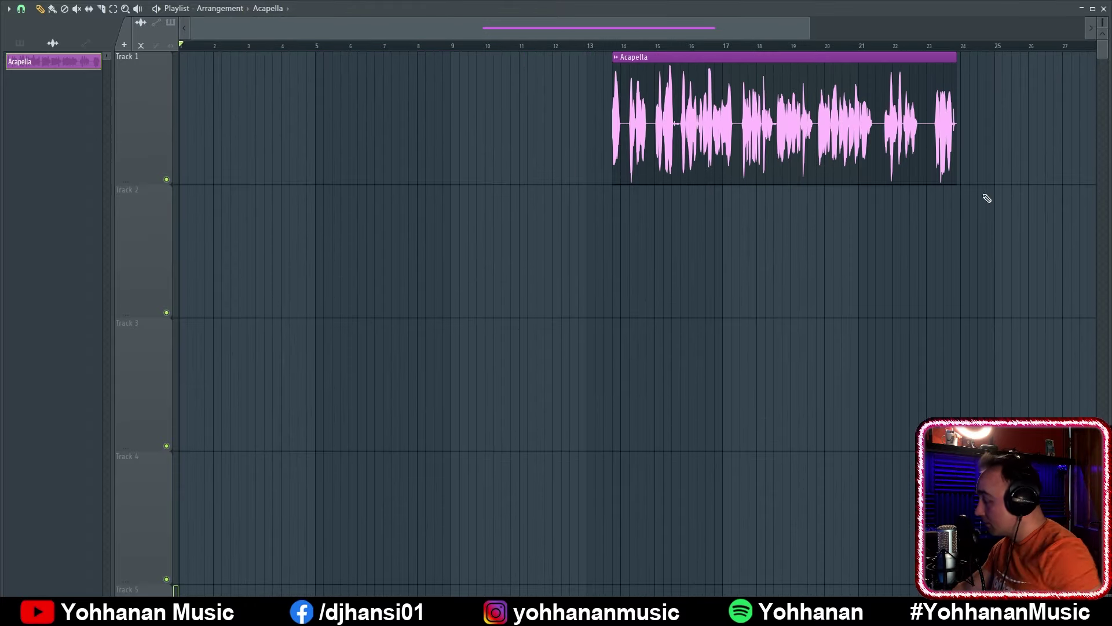
Place the Punchy Trance Kick 024 - G# sample at bar 1 of Track 1, and move the Acapella clip down to Track 5
left_click_drag(1105, 29, 1103, 23)
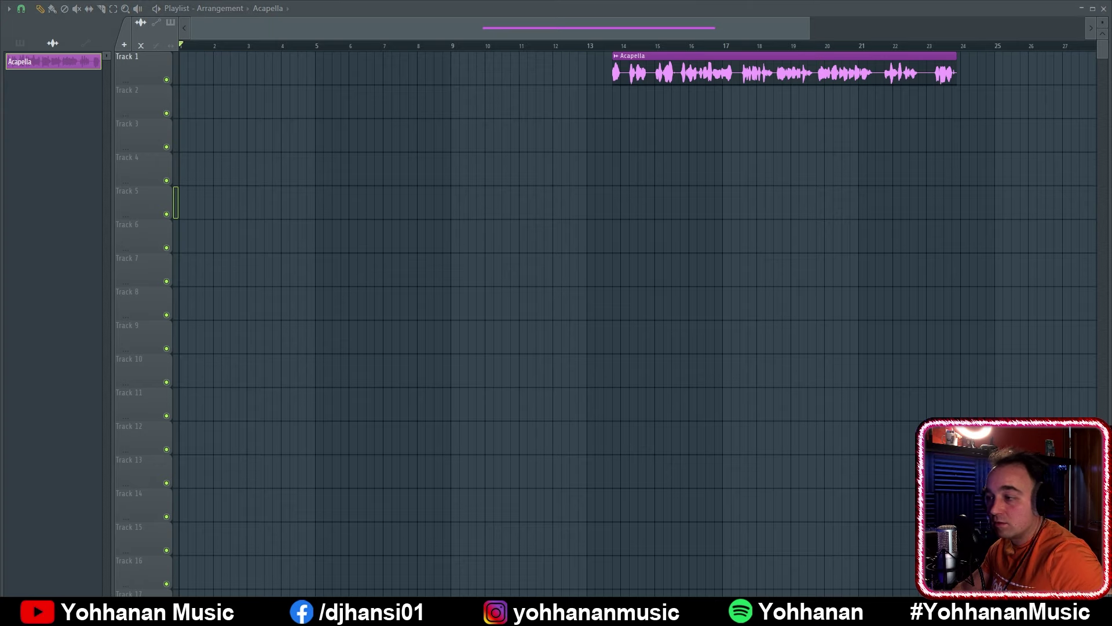
left_click_drag(252, 309, 181, 75)
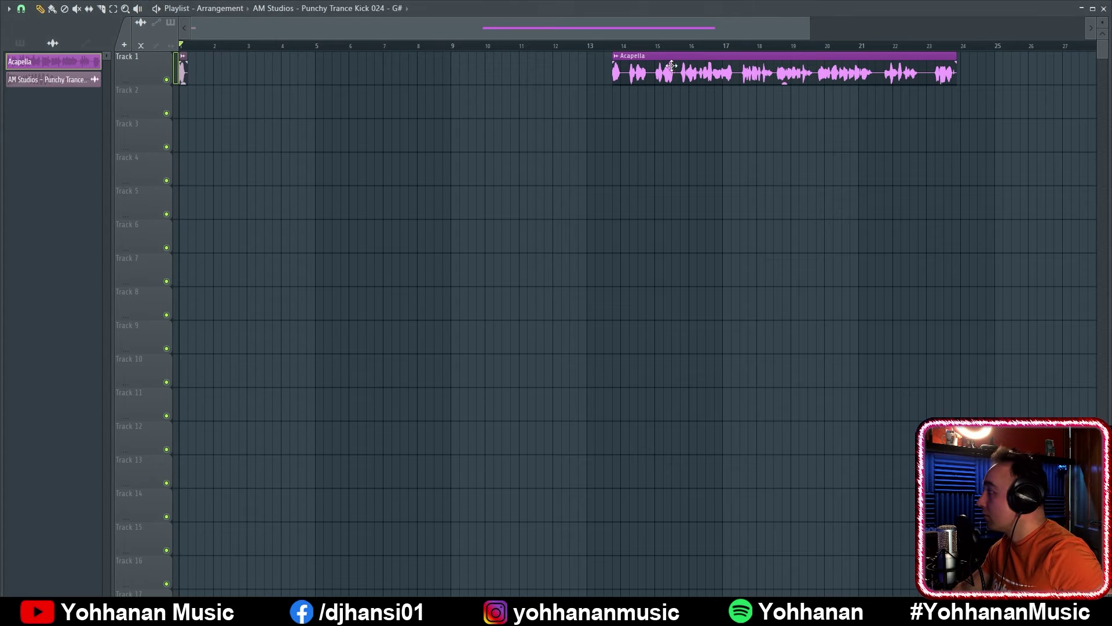
left_click_drag(672, 65, 688, 199)
Paint three more Punchy Trance Kick 024 clips on Track 1 so that every beat of bar 1 has a kick
scroll(174, 139, "up", 5)
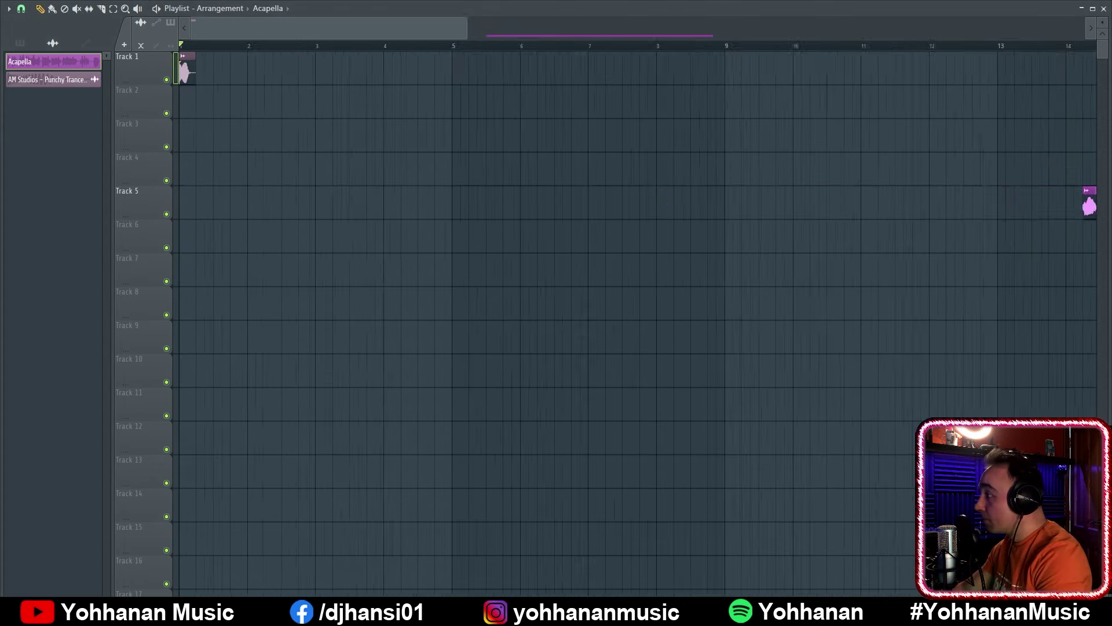
left_click(217, 72)
scroll(268, 62, "up", 2)
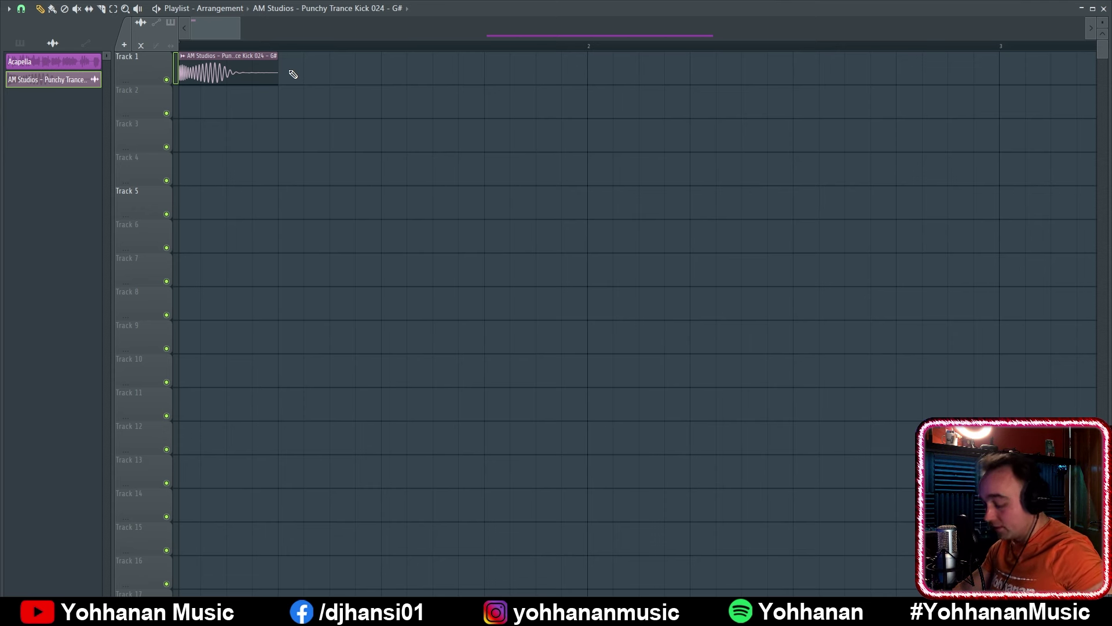
key("b")
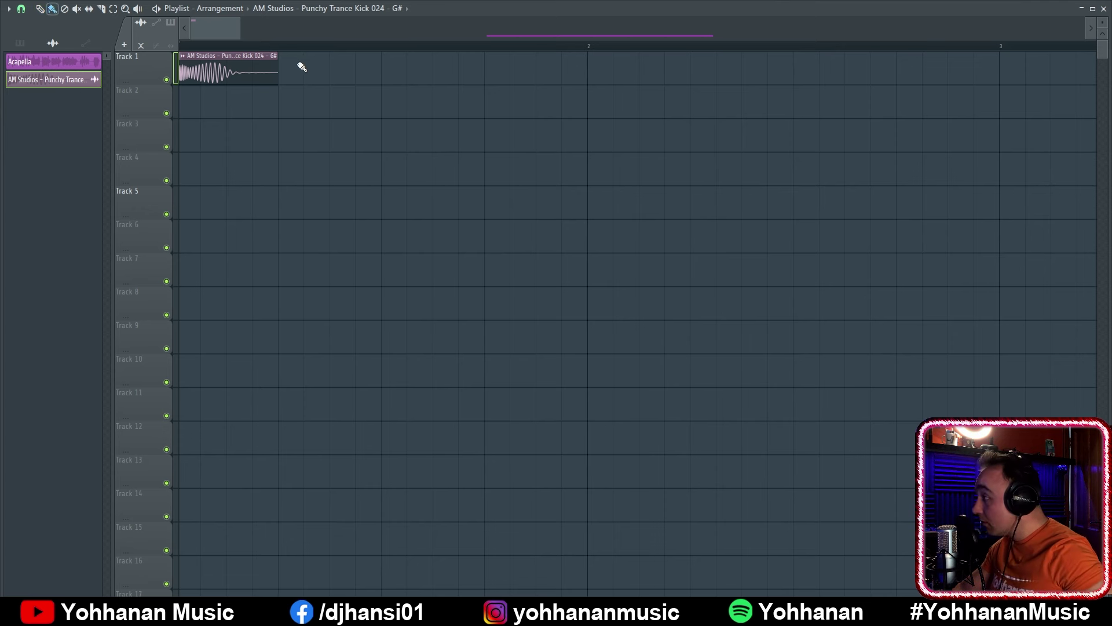
left_click_drag(290, 67, 530, 66)
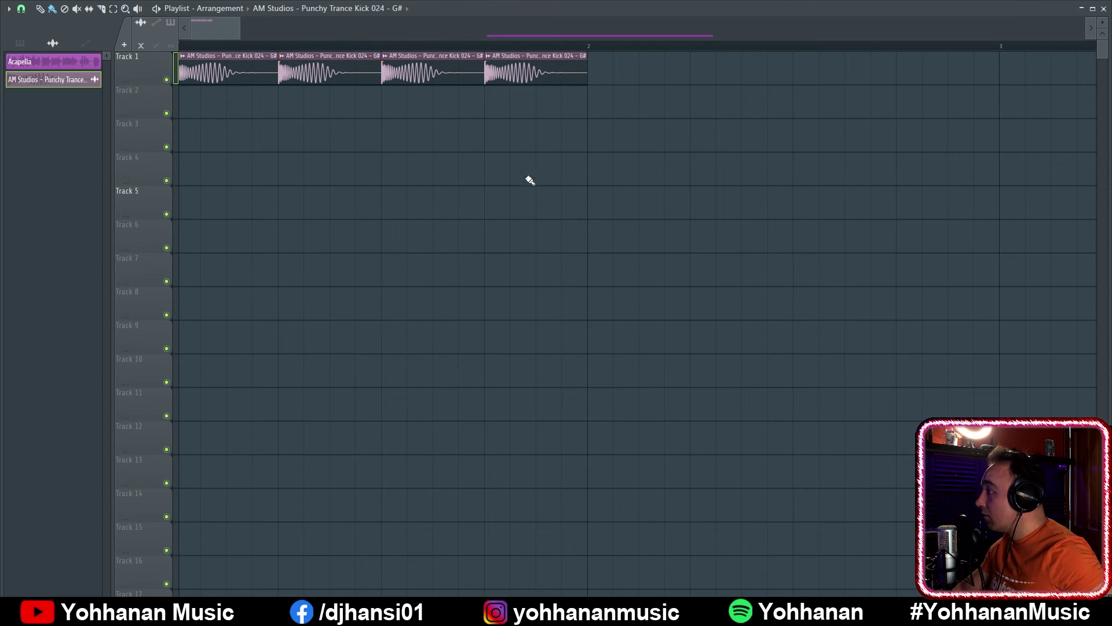
Play the four kicks on Track 1, and listen to them again with bar 1 set as a loop
key("space")
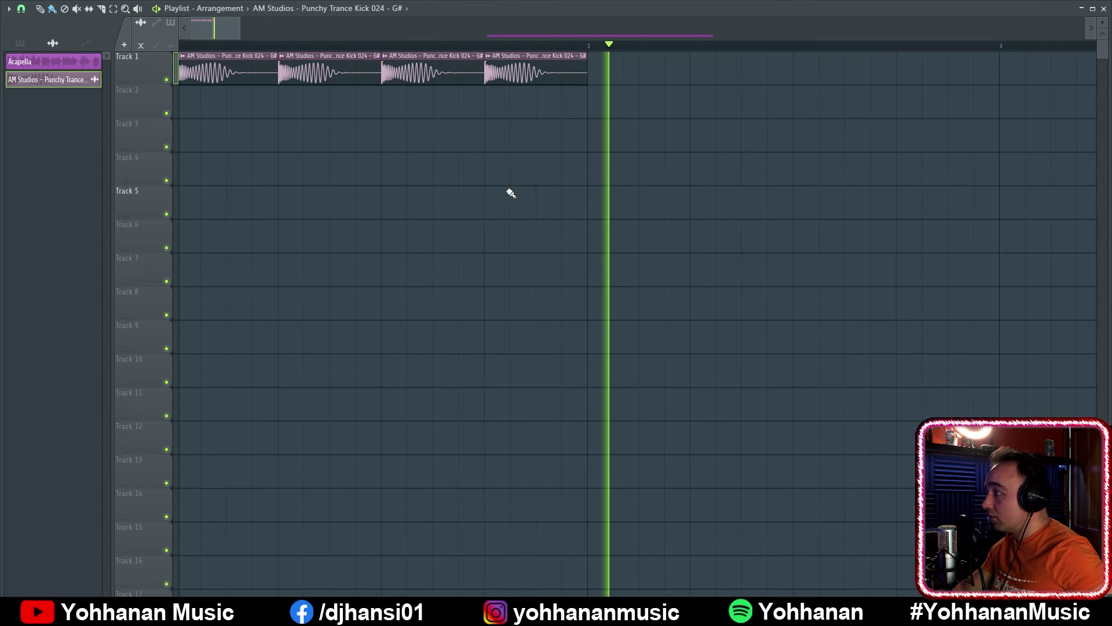
key("space")
left_click_drag(594, 47, 181, 46)
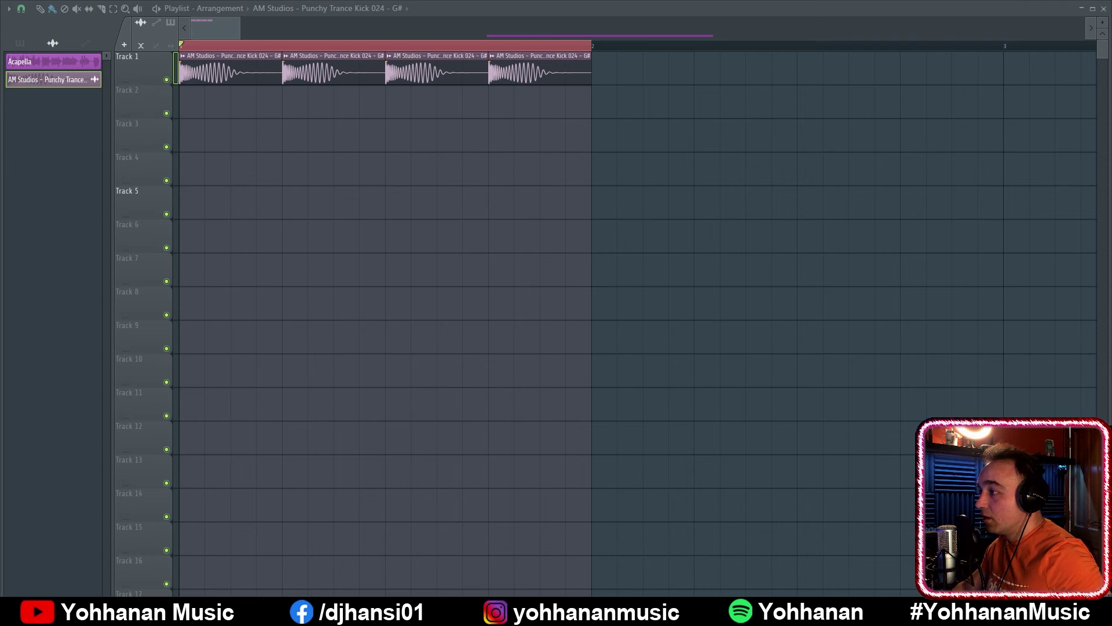
key("space")
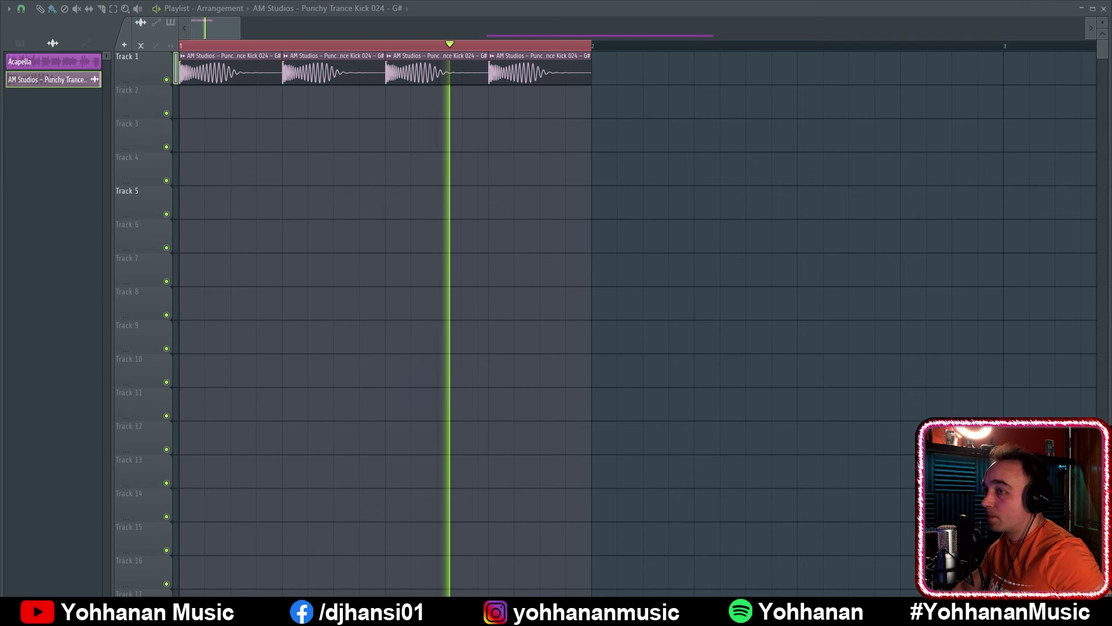
key("space")
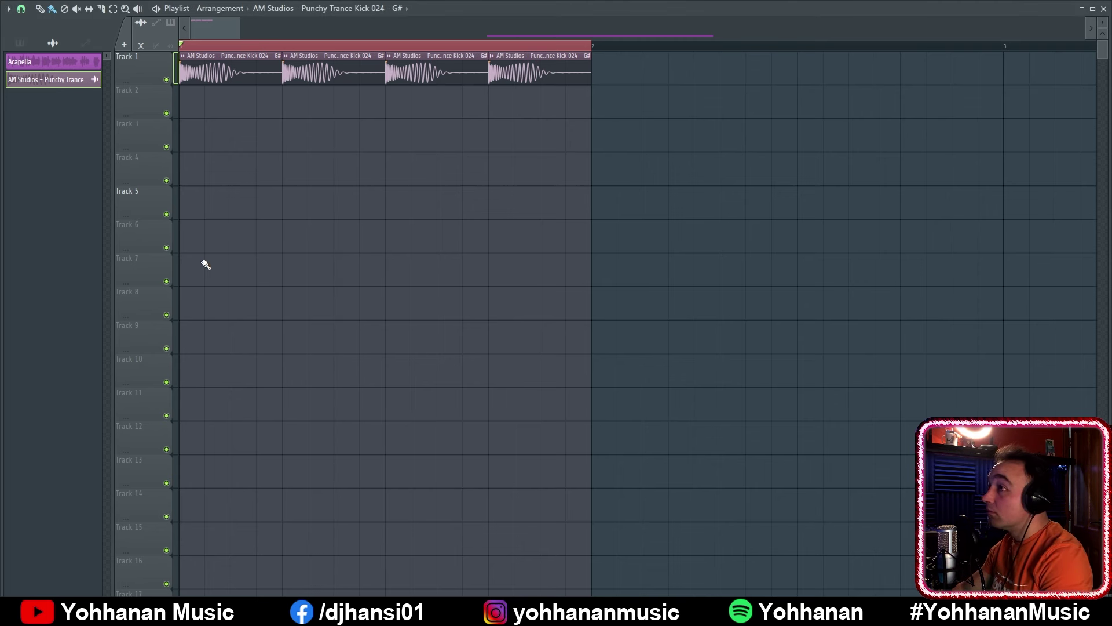
Clear the loop selection on bar 1 and move the Acapella clip on Track 5 to an earlier position
scroll(206, 264, "down", 5)
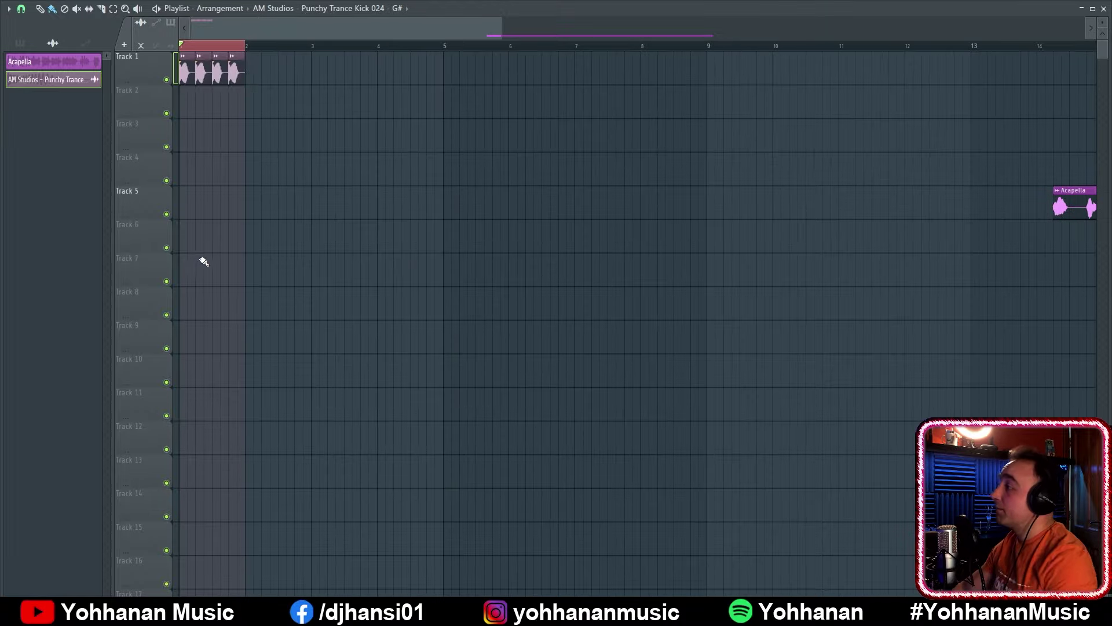
left_click(190, 46)
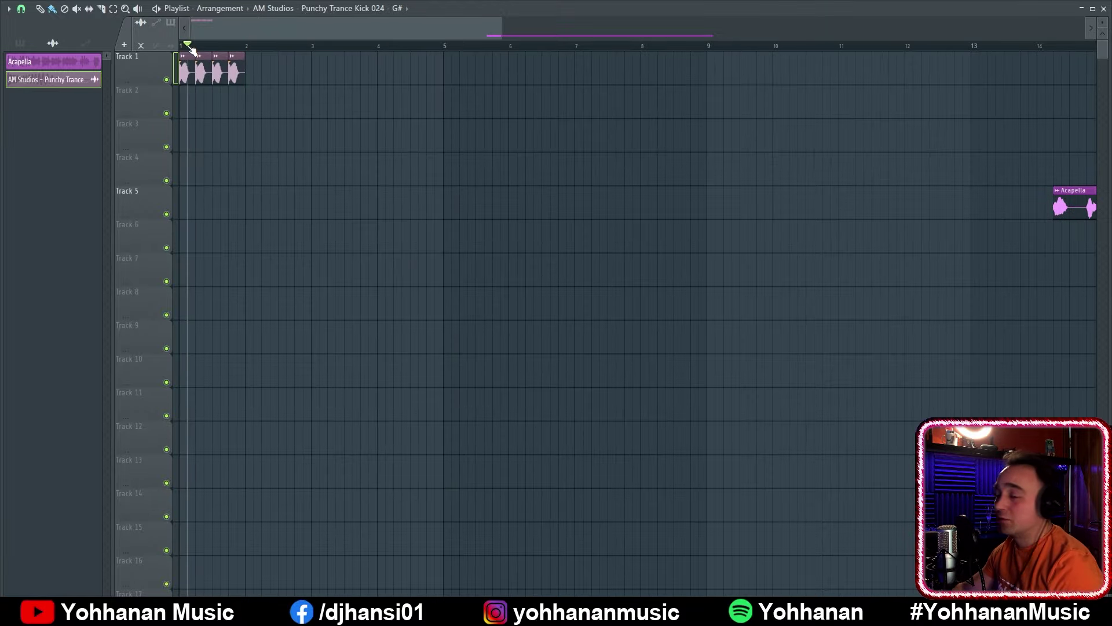
left_click_drag(1086, 207, 408, 207)
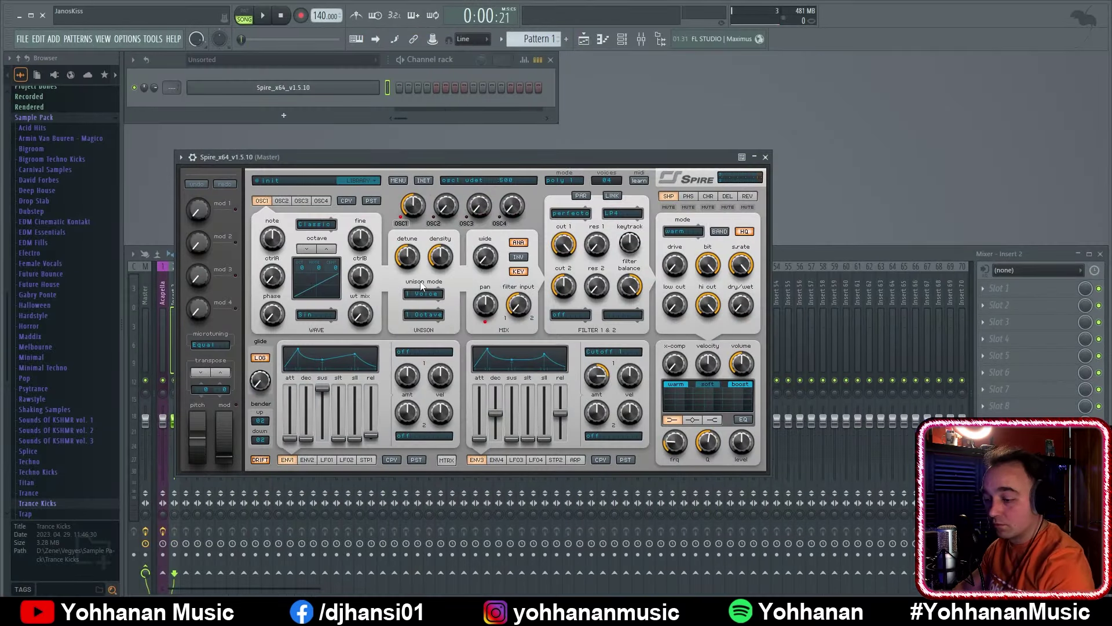
Open Spire's preset library and try the LEAD - Its Trance preset from the Trance Energy 1 bank of Trance Euphoria
left_click(358, 180)
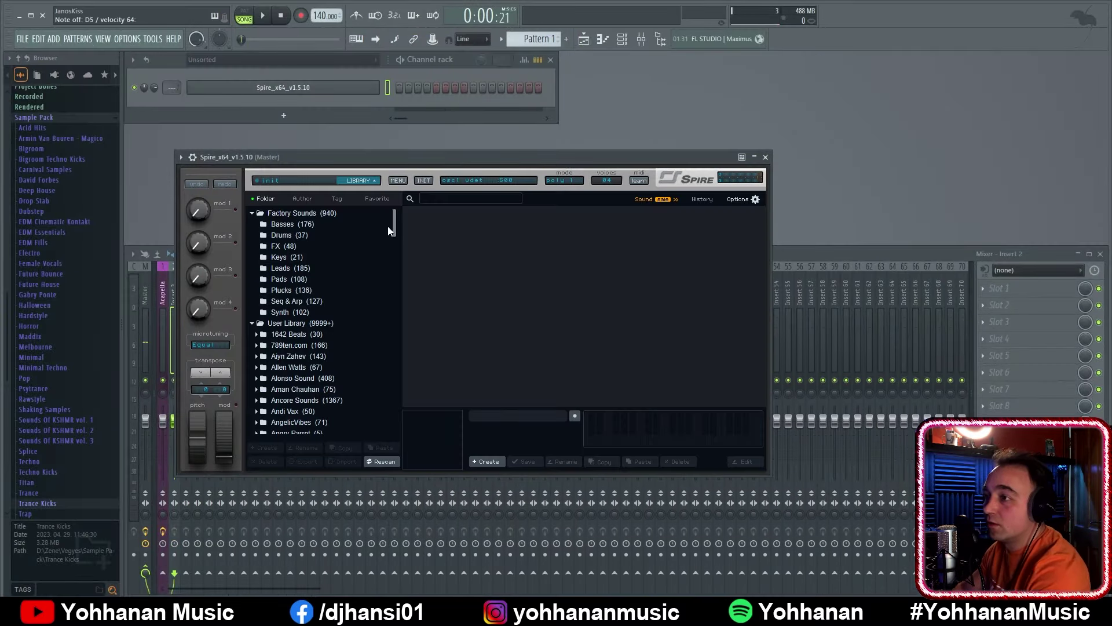
left_click_drag(388, 228, 284, 413)
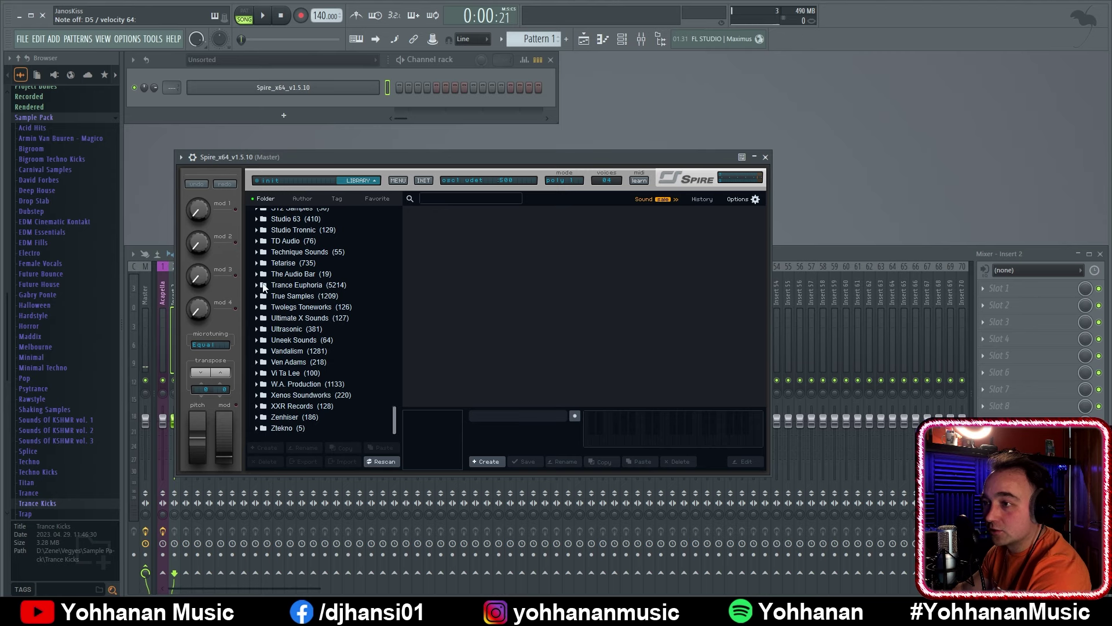
left_click(263, 285)
left_click_drag(386, 367, 397, 393)
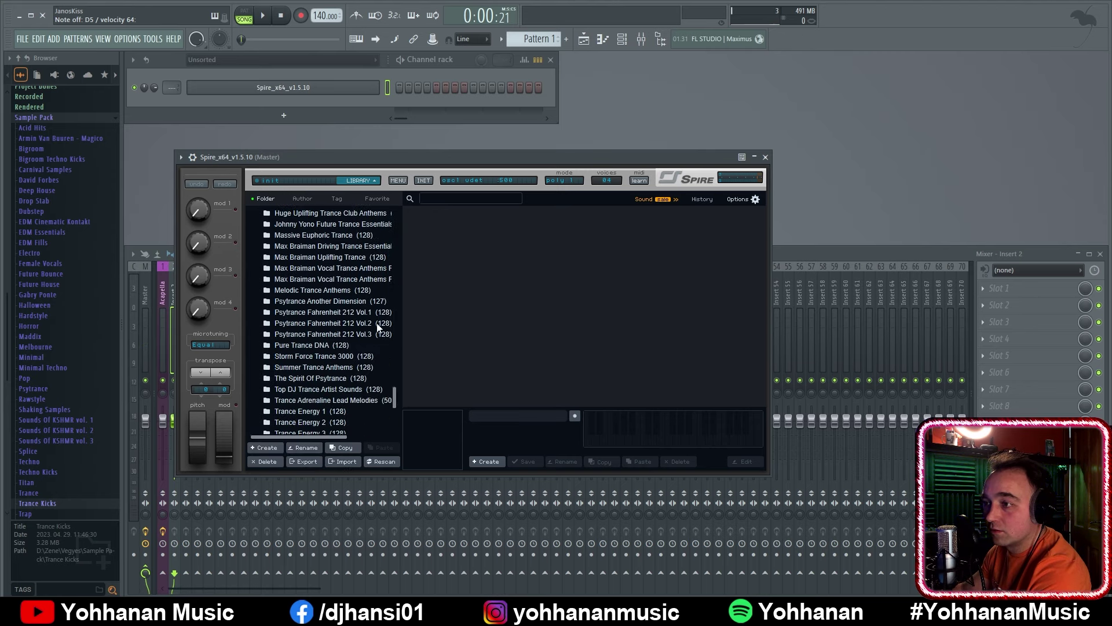
scroll(354, 362, "down", 5)
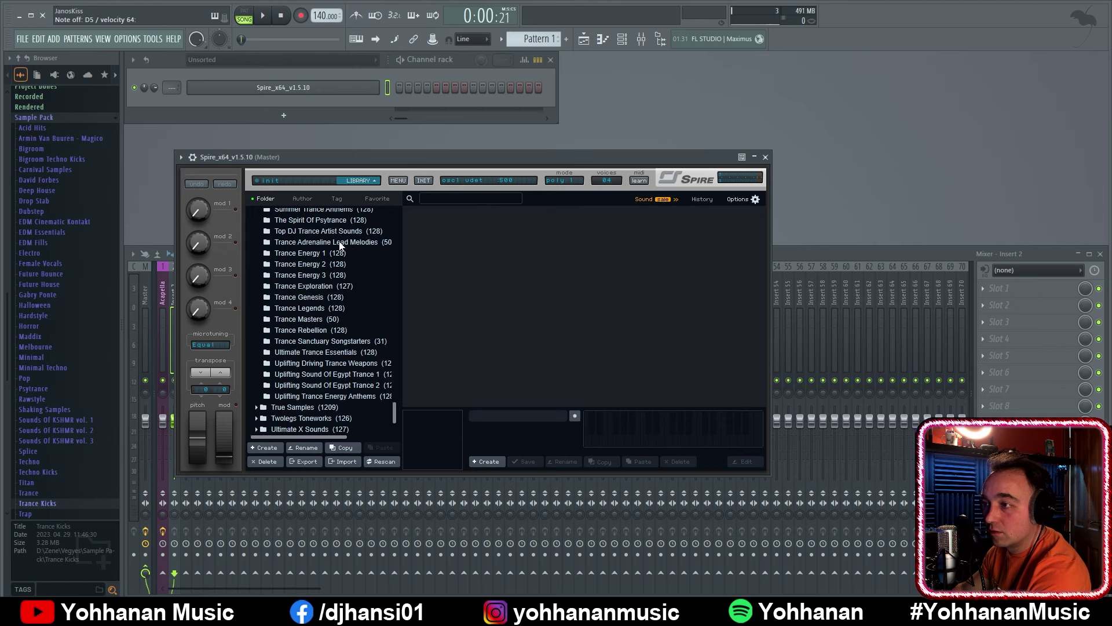
left_click(341, 253)
left_click(646, 257)
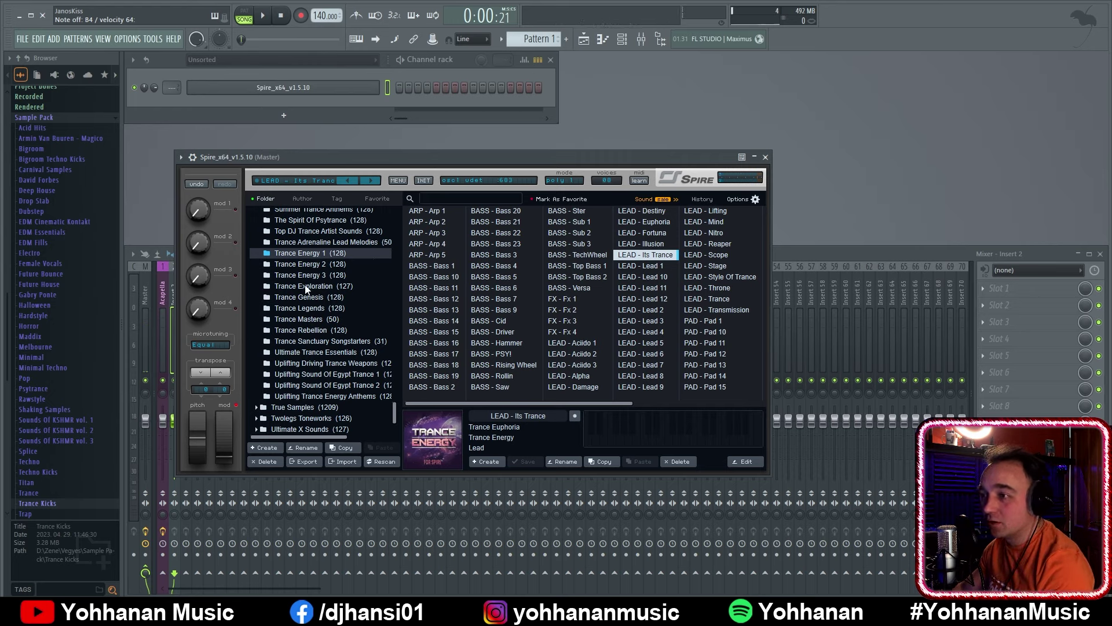
Audition lead presets in Spire's Trance Masters bank, including LEAD - Discover
left_click(300, 320)
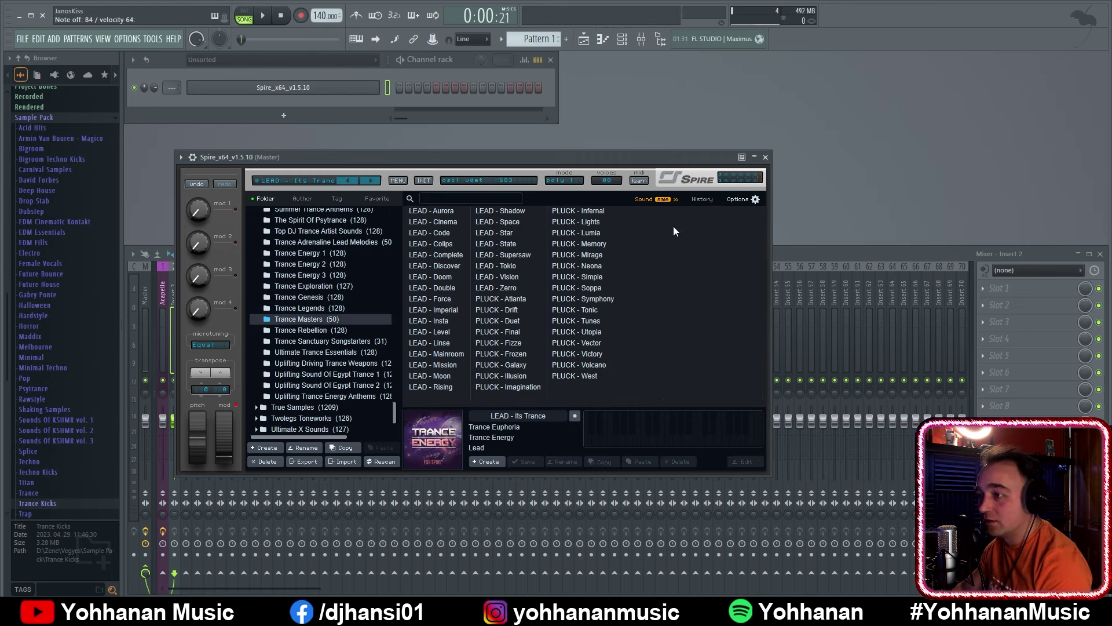
left_click(435, 254)
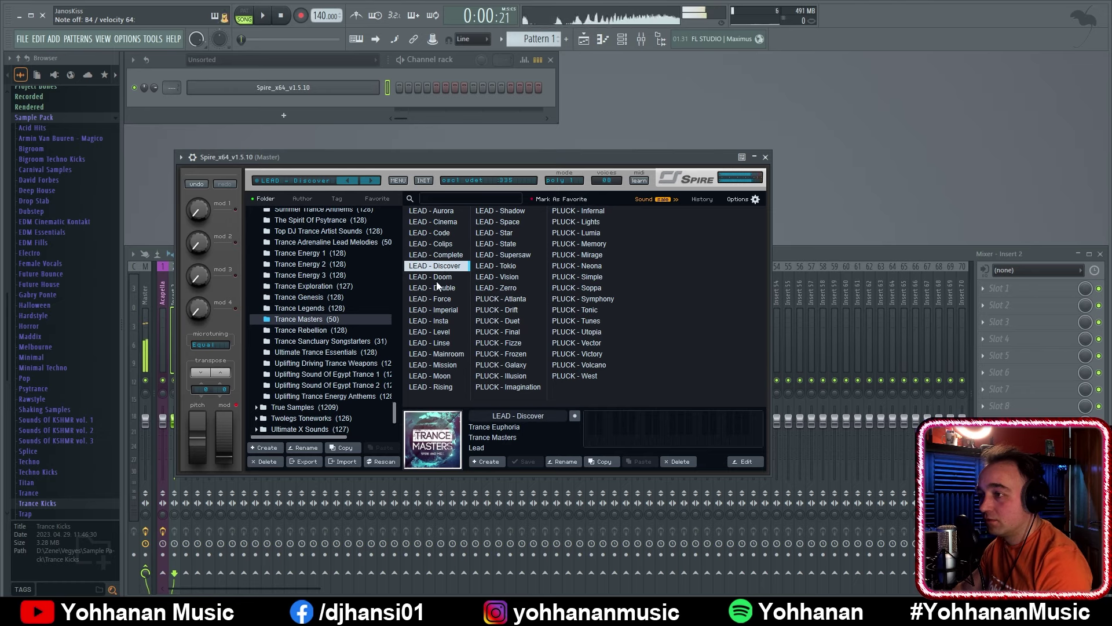
Audition LEAD - Imperial from the Trance Masters bank and LEAD - InTrance from Trance Energy 3
left_click(437, 278)
left_click(431, 310)
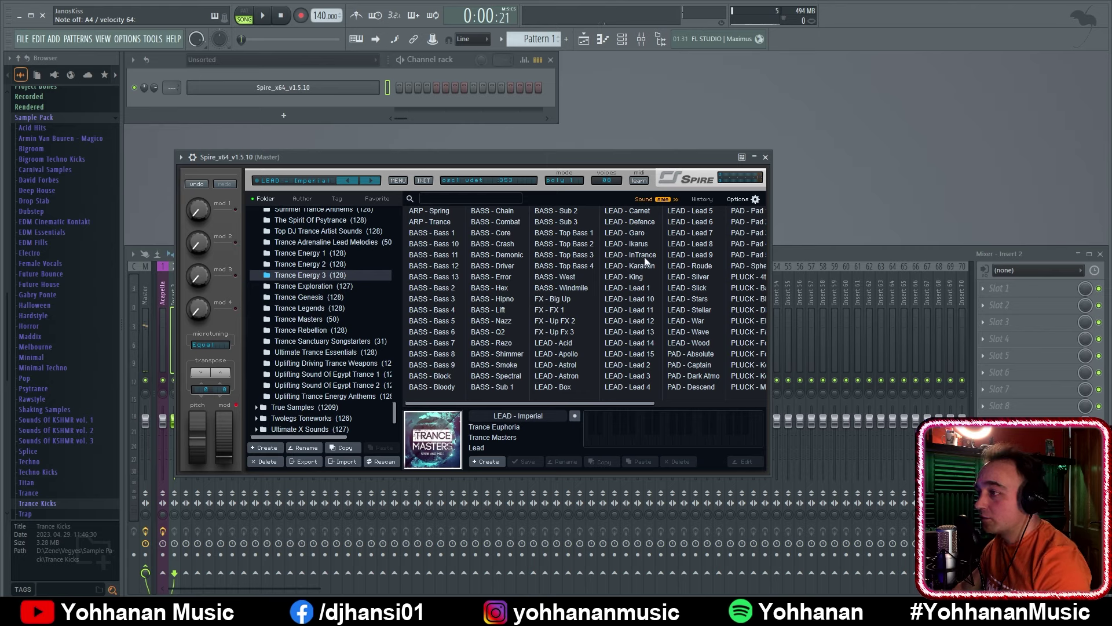
left_click(643, 255)
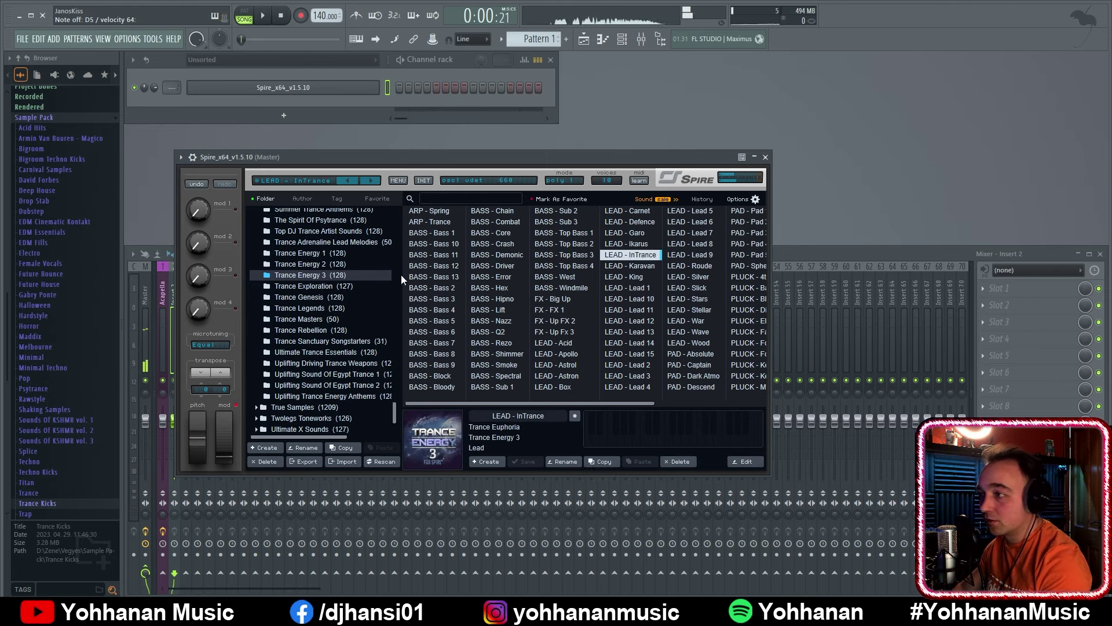
Load the LEAD - Its Trance preset from the Trance Energy 1 bank and lower the synth's output volume
left_click(317, 253)
left_click(642, 255)
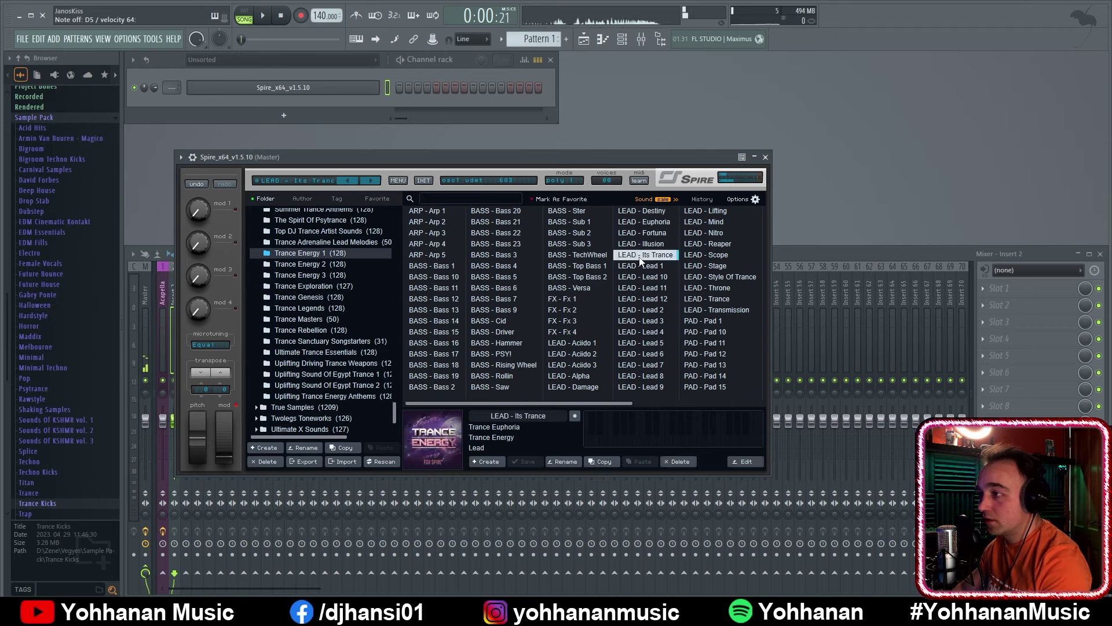
left_click(296, 183)
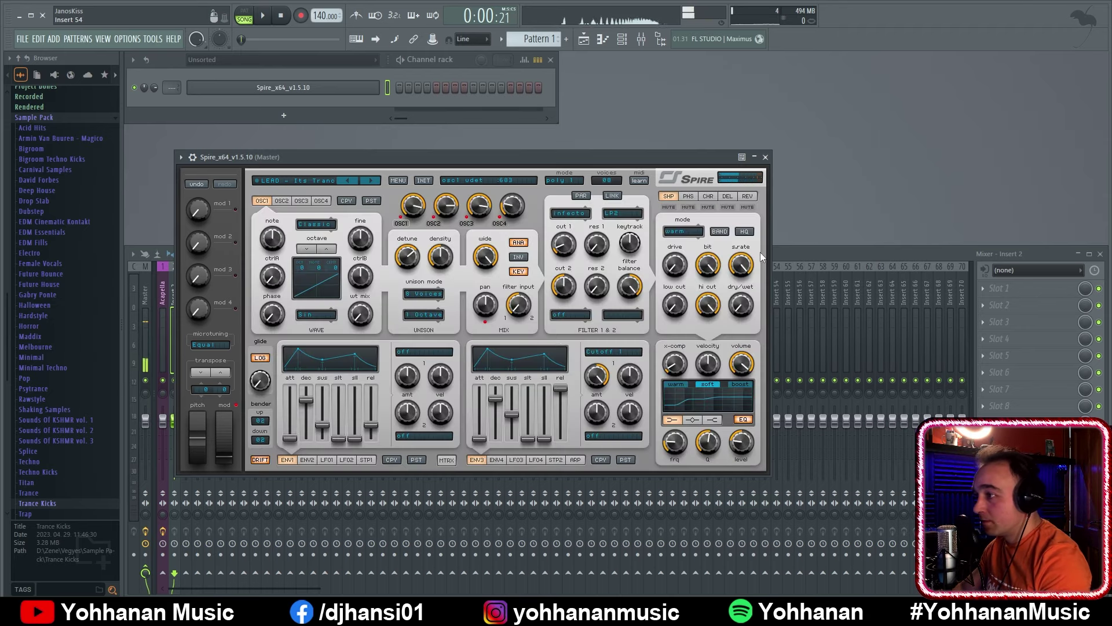
left_click_drag(749, 368, 746, 392)
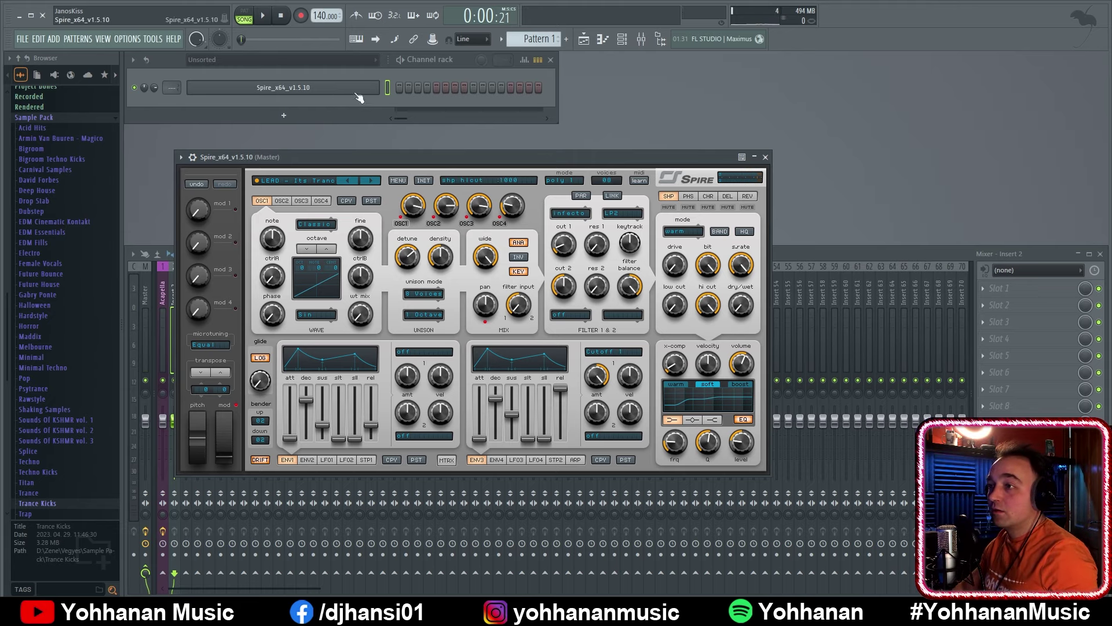
Close the synth window and open the piano roll for the Spire channel
left_click(765, 156)
right_click(376, 85)
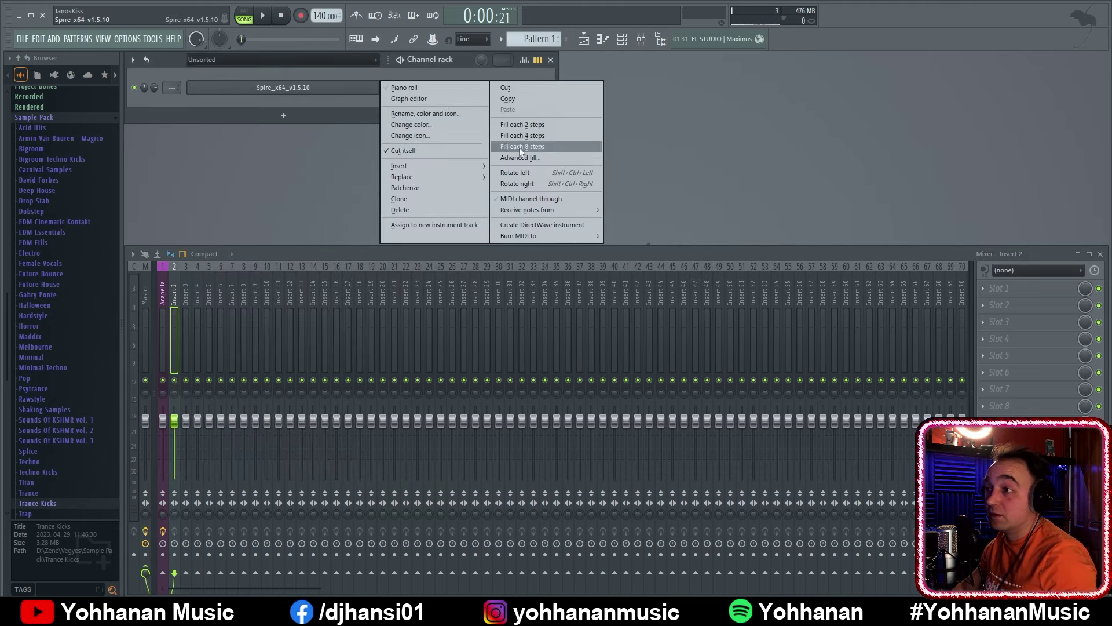
left_click(429, 86)
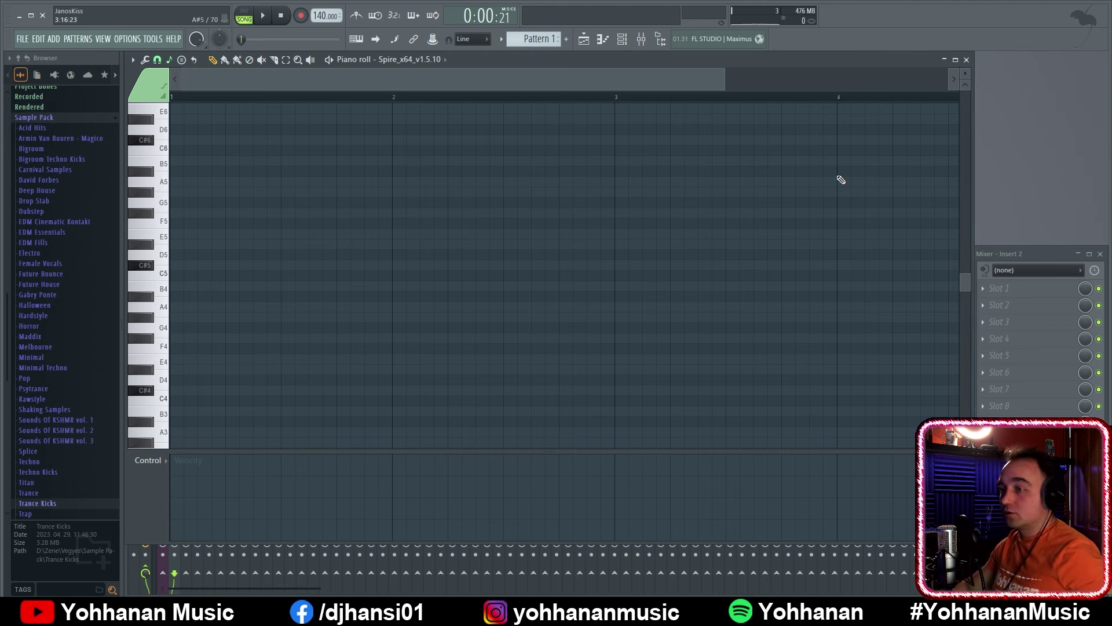
left_click(174, 266)
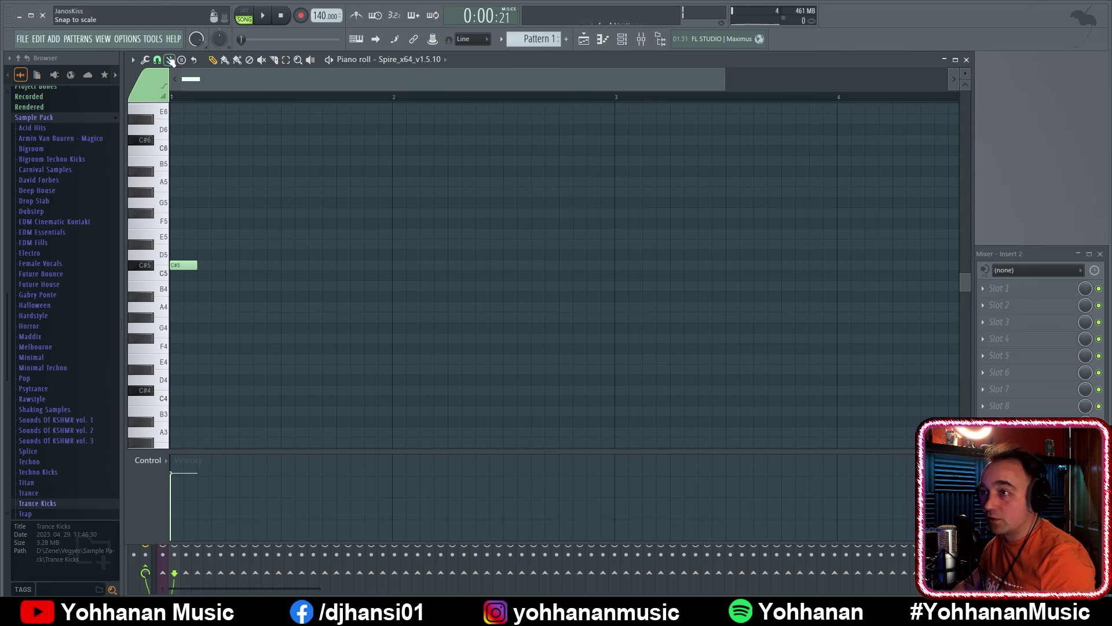
right_click(189, 268)
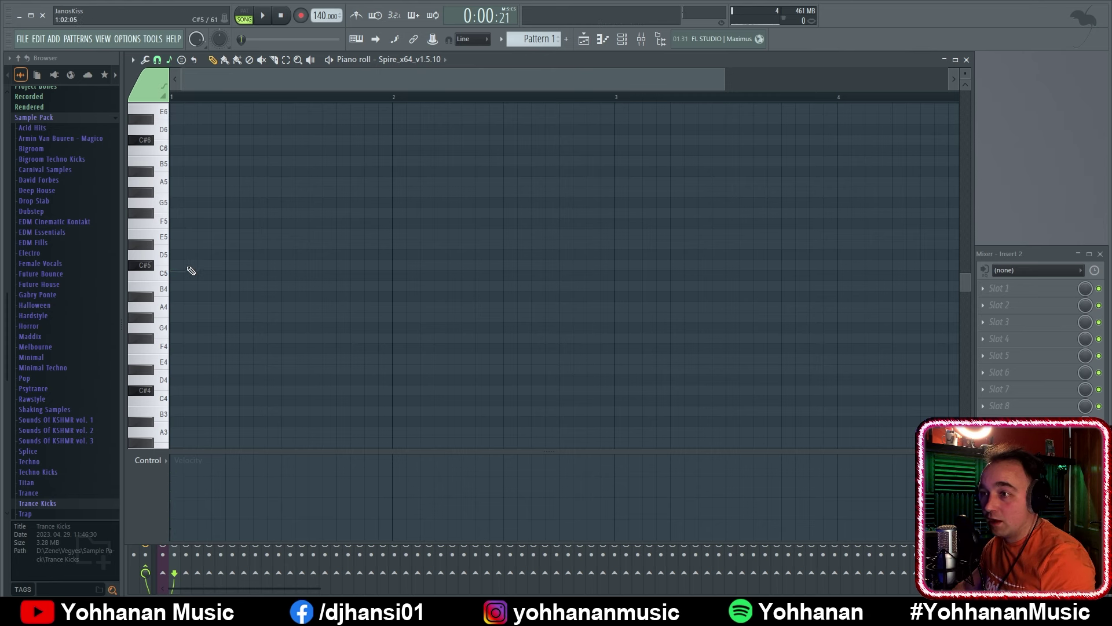
left_click(177, 244)
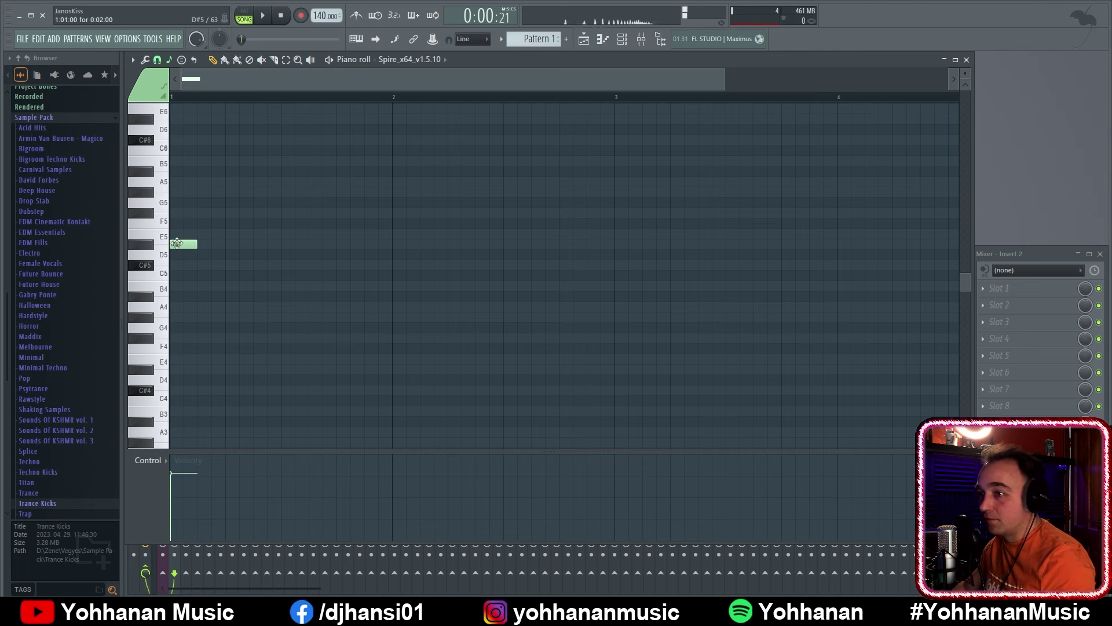
right_click(177, 244)
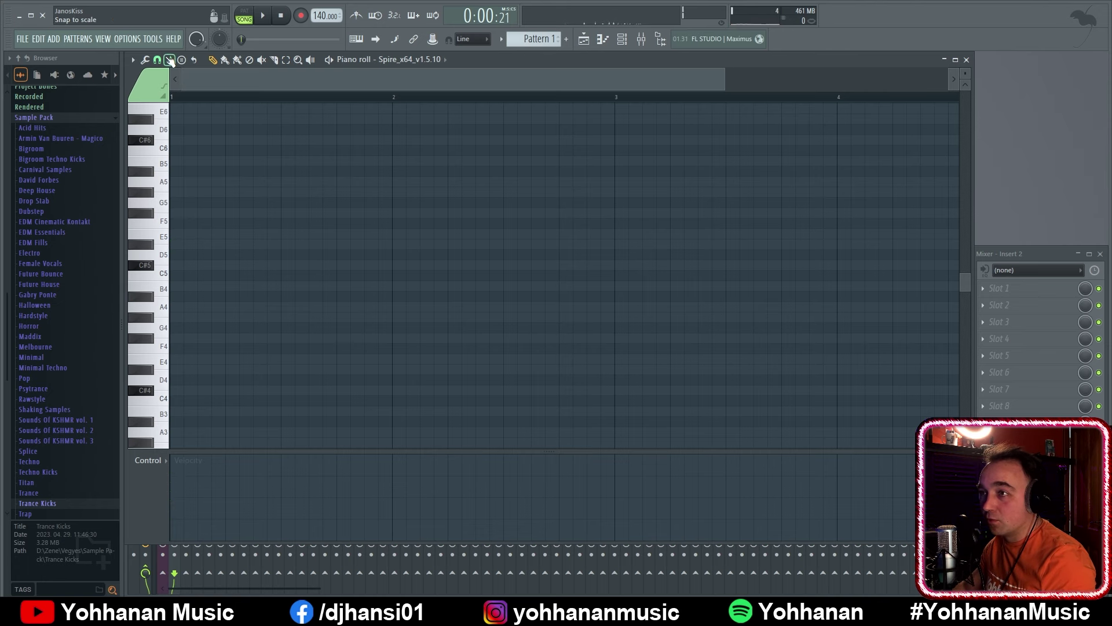
left_click(180, 255)
right_click(179, 255)
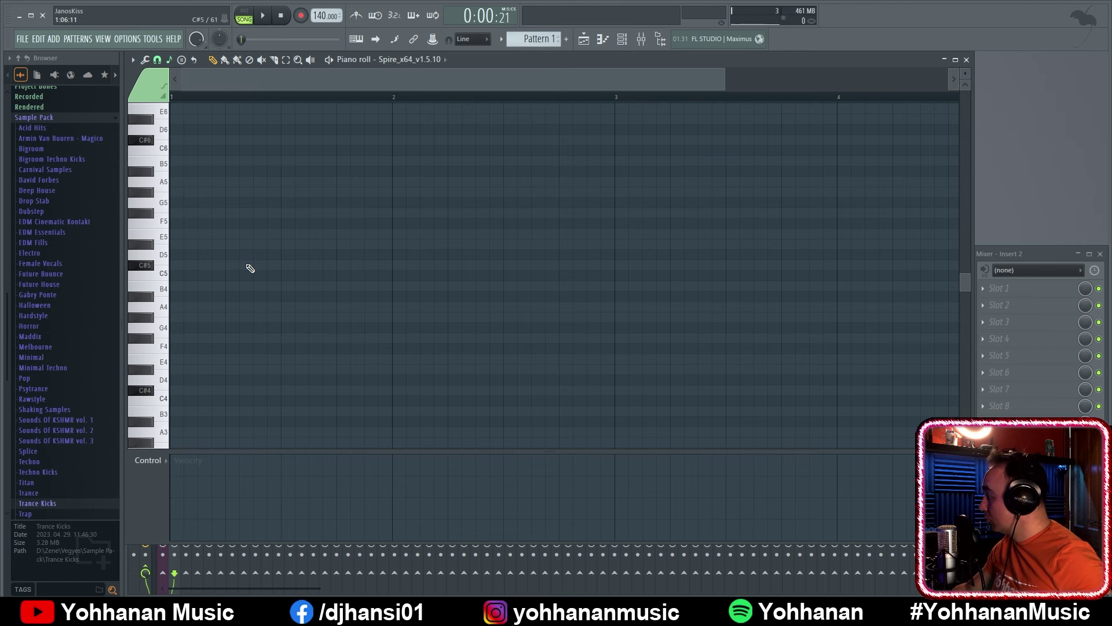
left_click(184, 267)
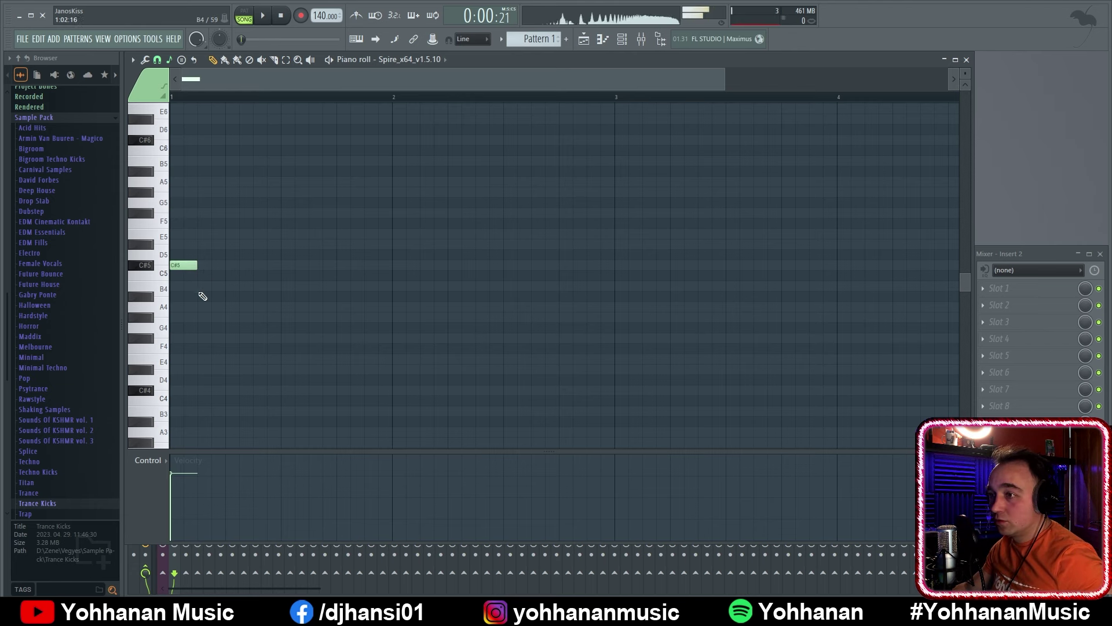
right_click(187, 265)
Set the drawing length to one sixteenth using a temporary C#4 note, and place C#5 notes on steps 1, 5, 7 and 8 of bar 1
left_click(177, 390)
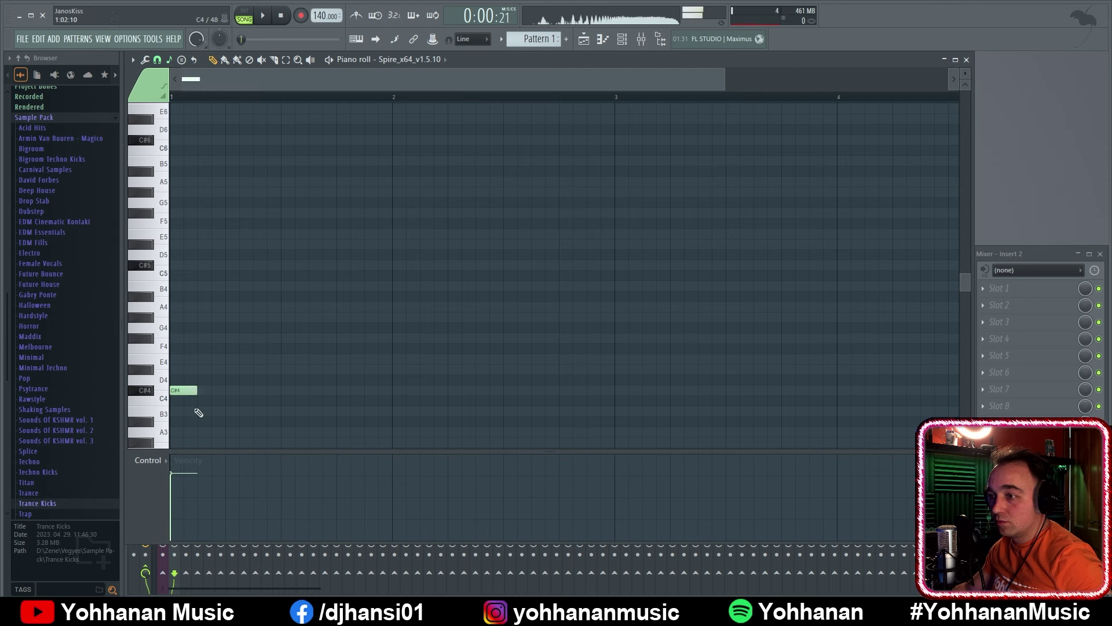
left_click_drag(197, 390, 183, 390)
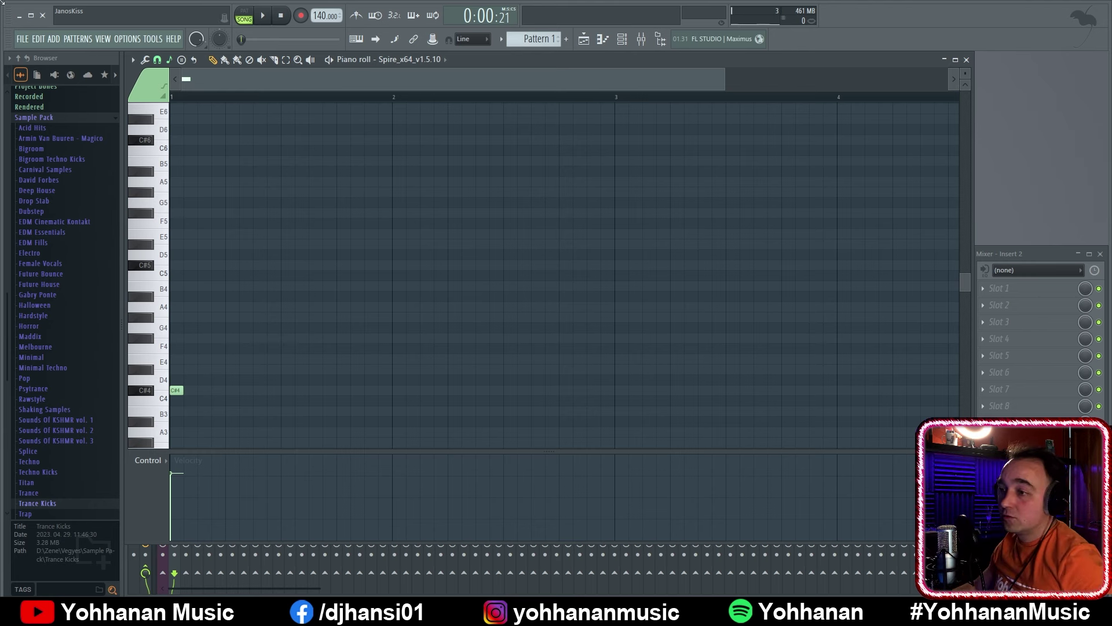
right_click(176, 390)
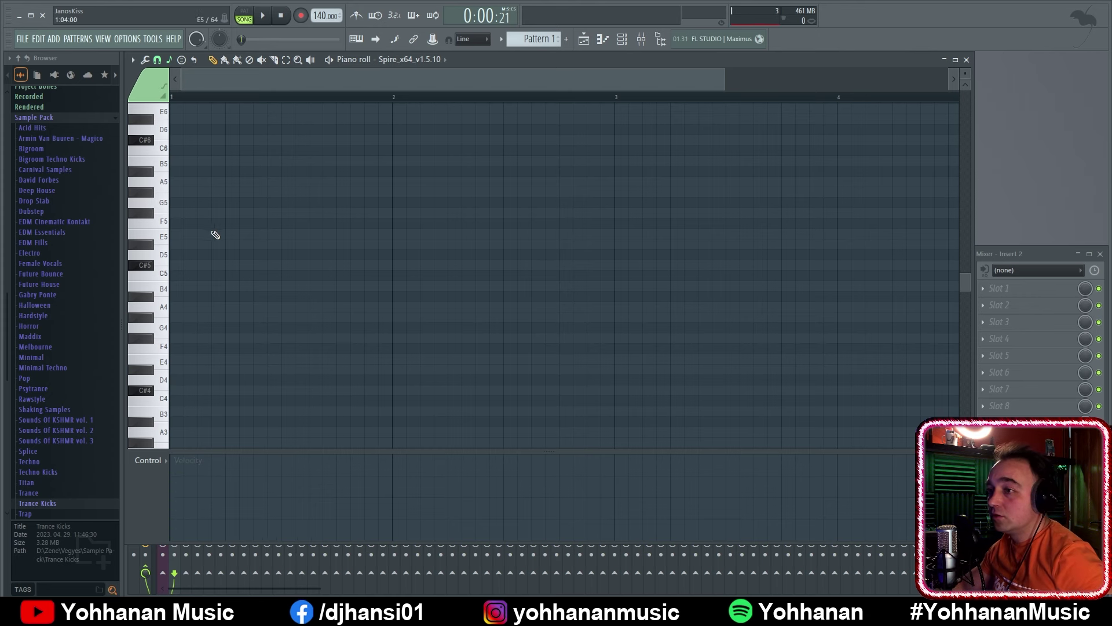
left_click(176, 266)
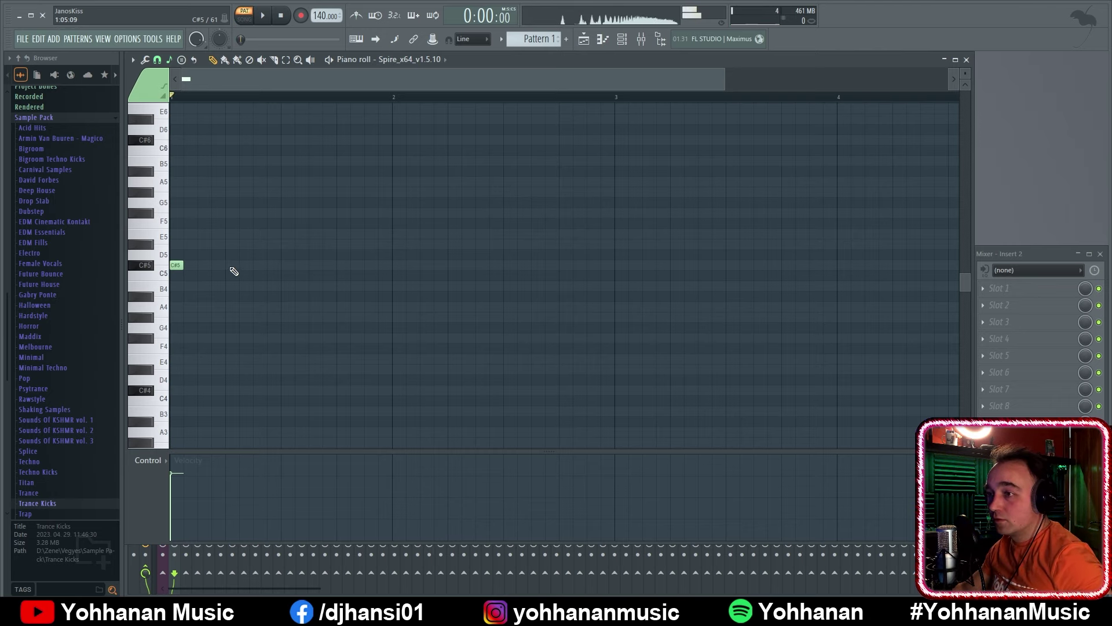
left_click(231, 265)
left_click(259, 265)
left_click(273, 266)
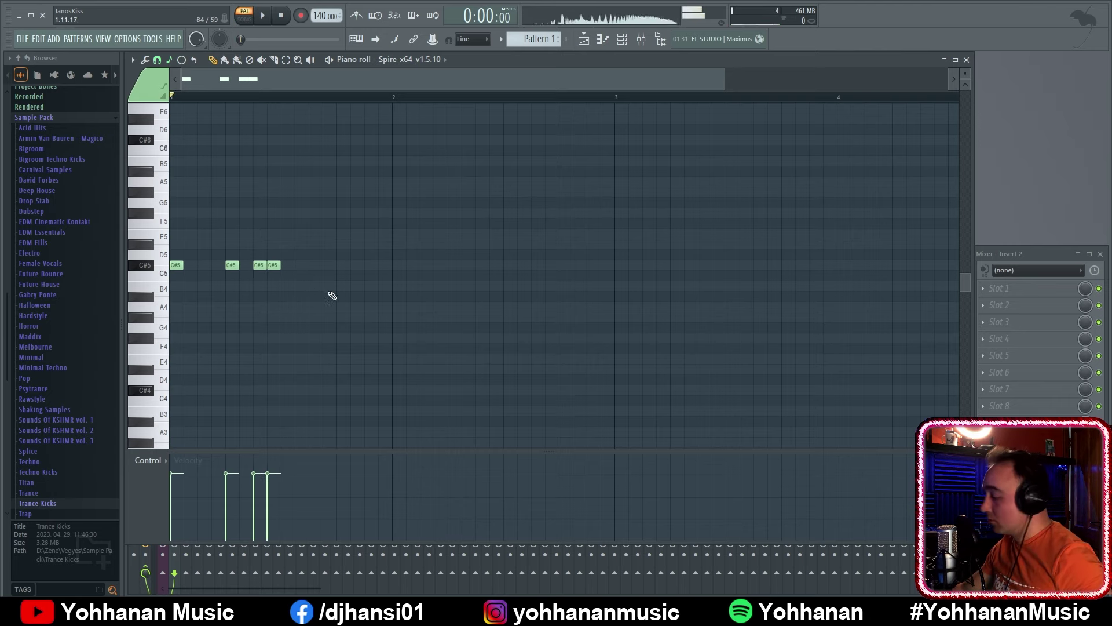
Play back the four C#5 notes and check them in the channel rack
key("space")
key("space")
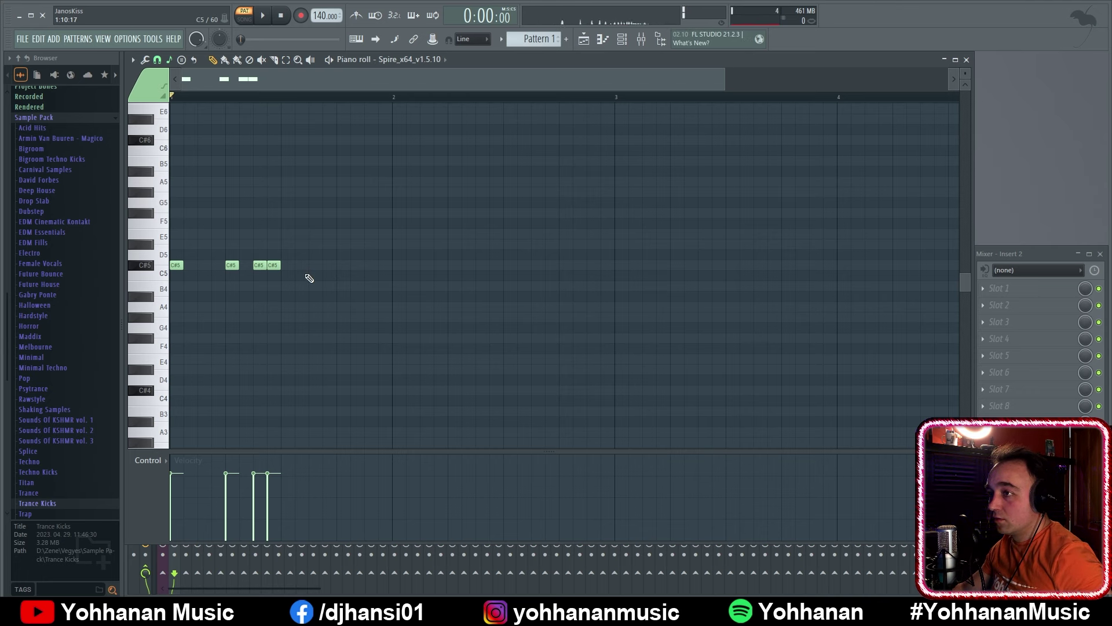
key("F6")
right_click(248, 88)
left_click(394, 142)
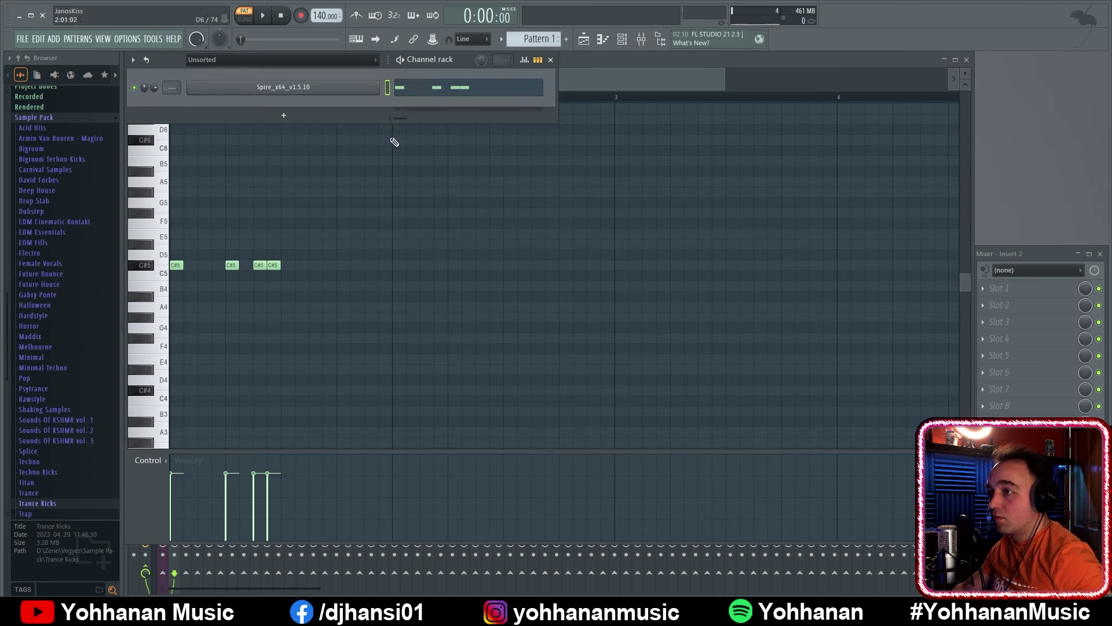
key("space")
key("space")
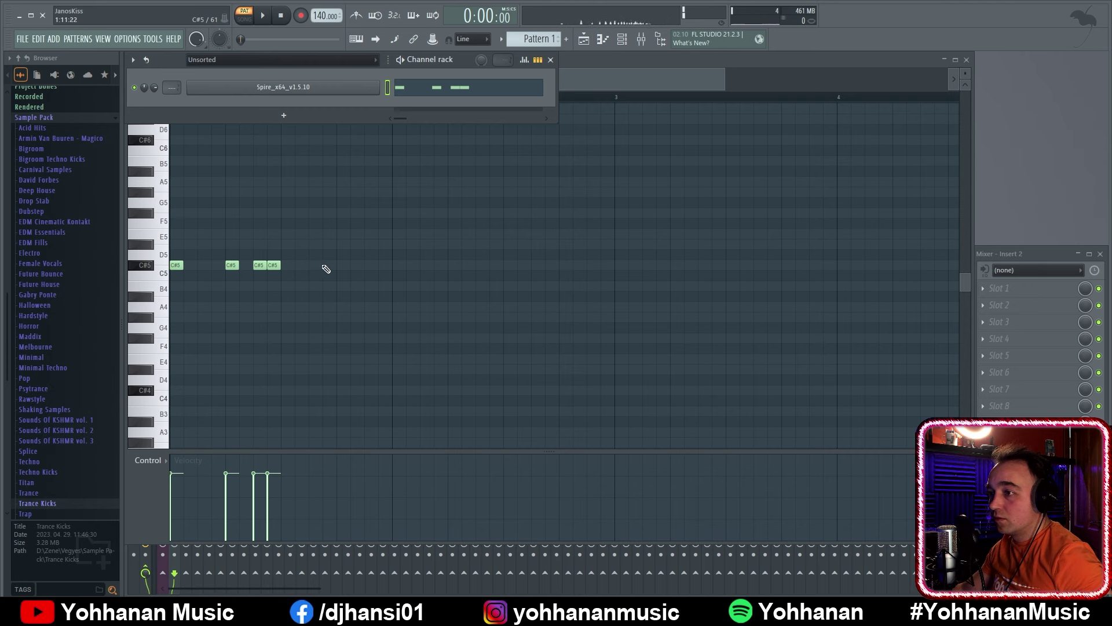
Extend the bar 1 rhythm with C#5 notes on steps 12, 13, 15 and 16, and play it back
key("space")
left_click(316, 265)
left_click(330, 265)
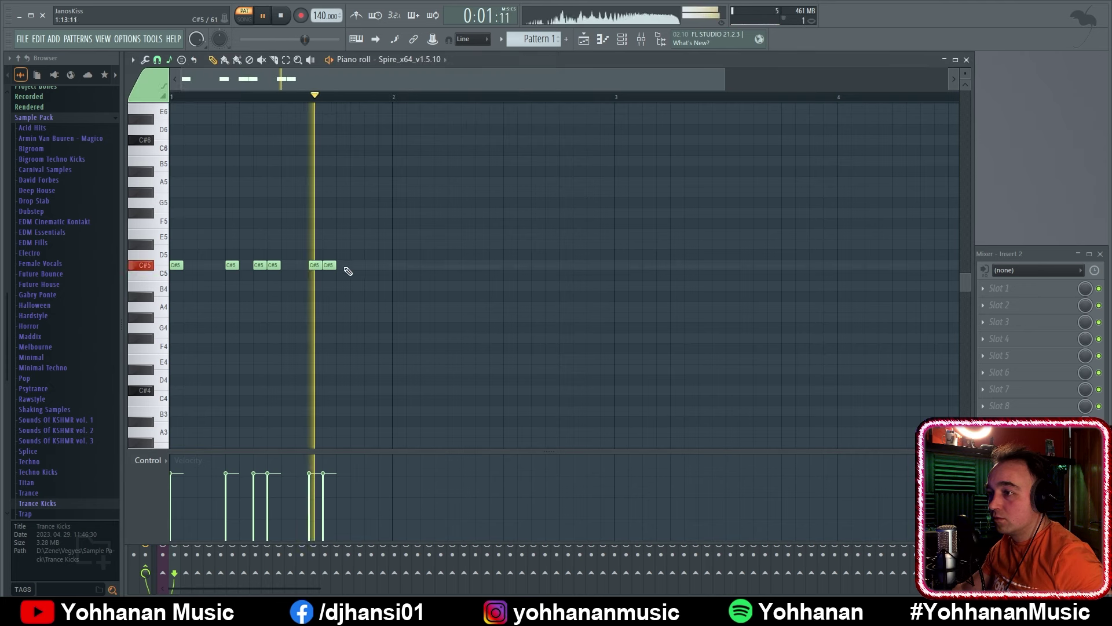
key("space")
right_click(317, 264)
left_click(342, 265)
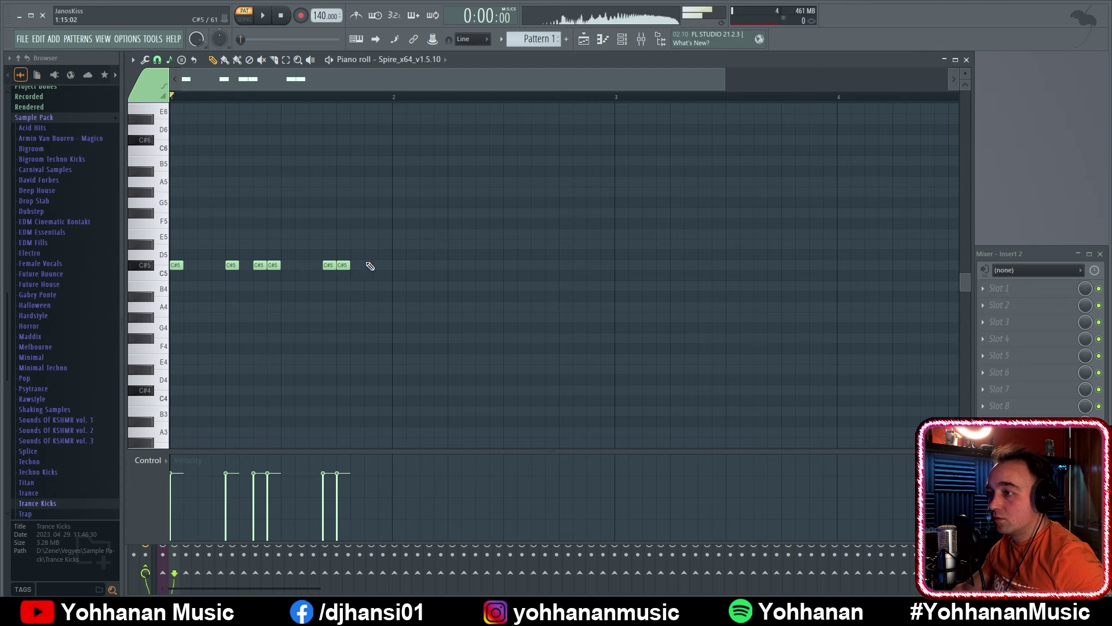
left_click(370, 265)
left_click(384, 265)
key("space")
key("space")
key("space")
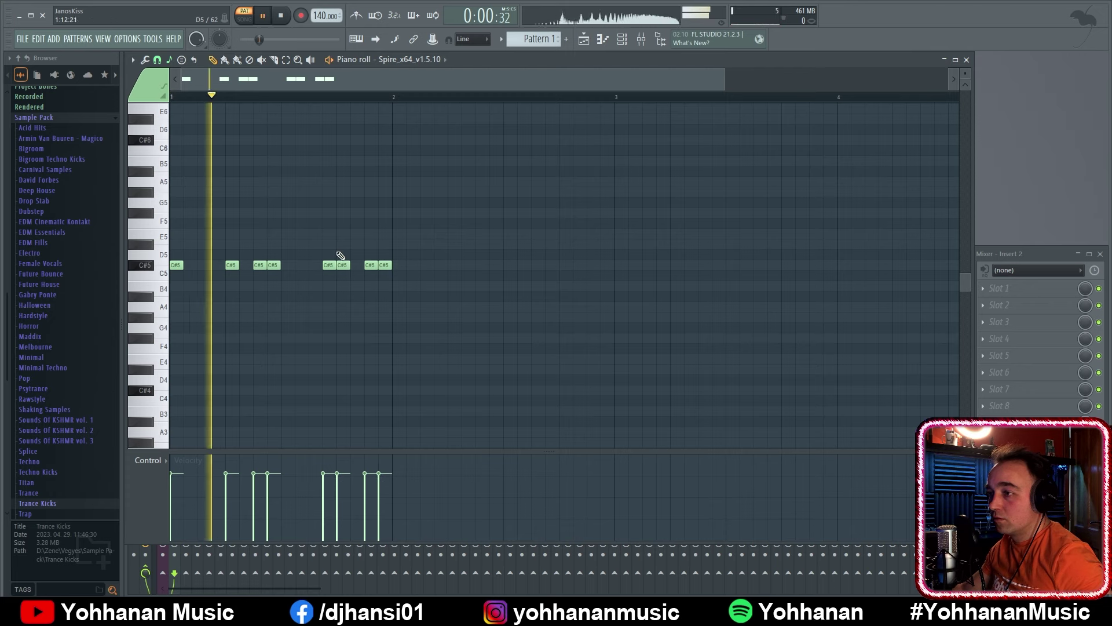
Delete the C#5 note on step 13 of bar 1, move the step 12 note into its place, and listen to the rhythm
right_click(343, 266)
key("space")
key("space")
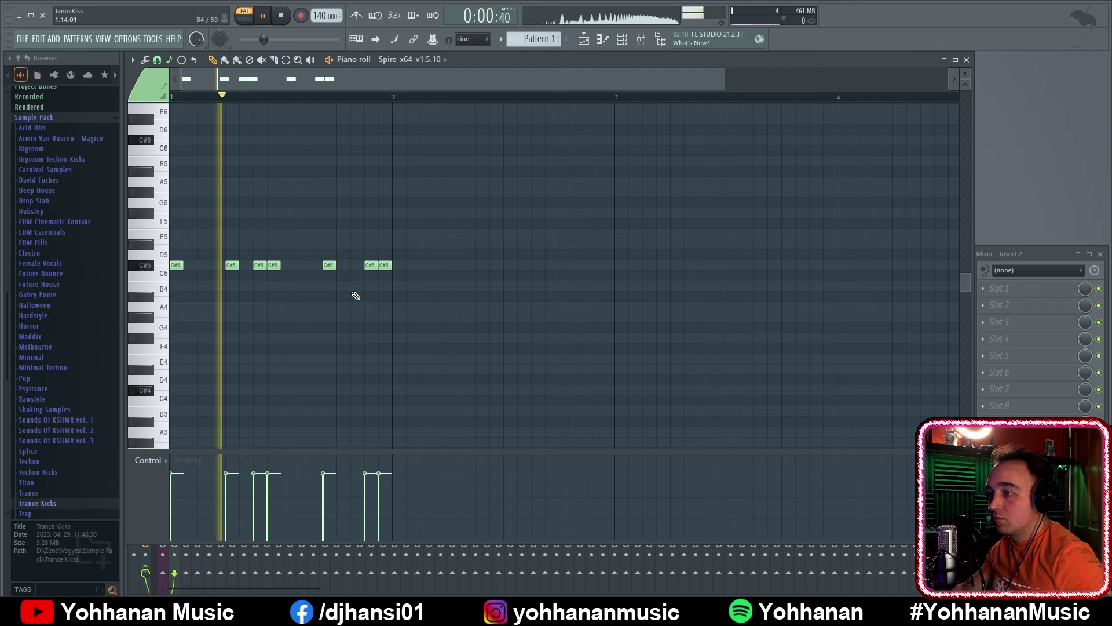
key("space")
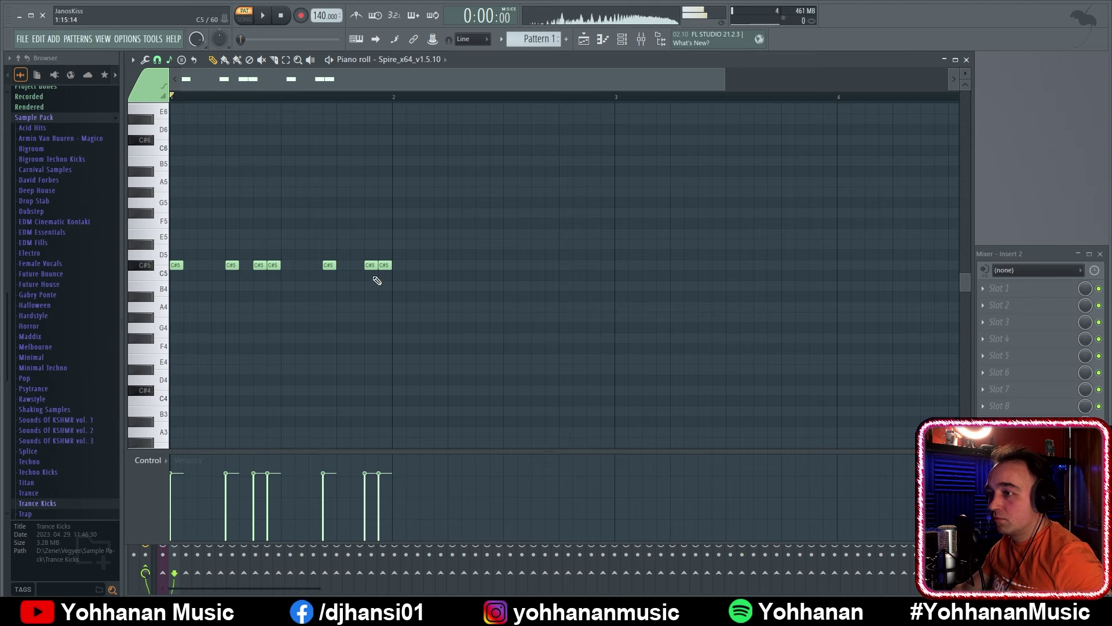
left_click_drag(330, 265, 344, 266)
key("space")
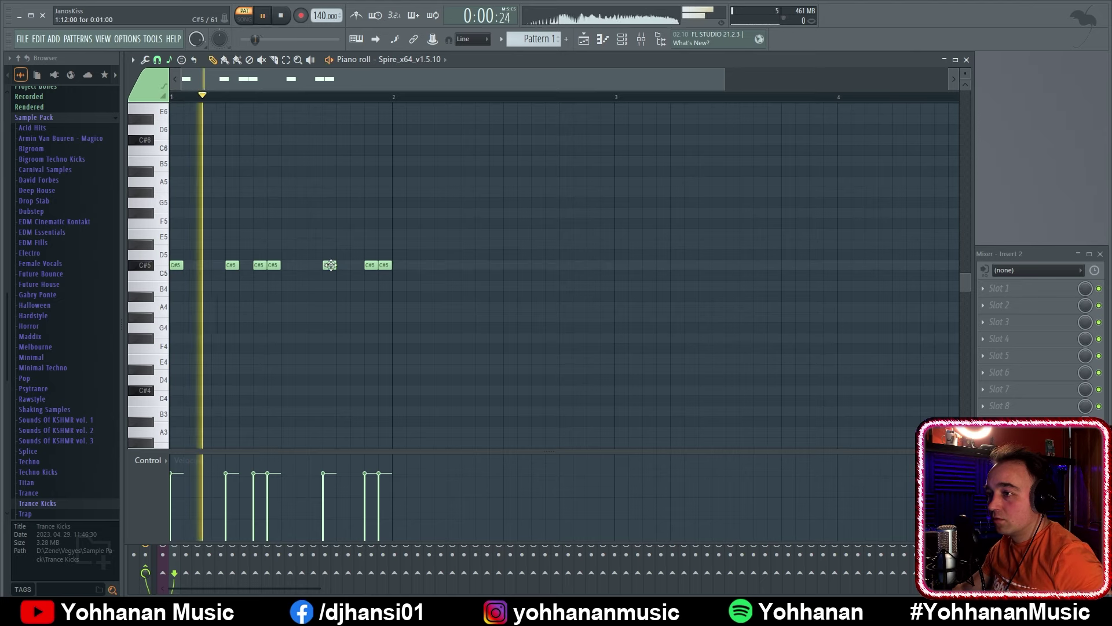
key("space")
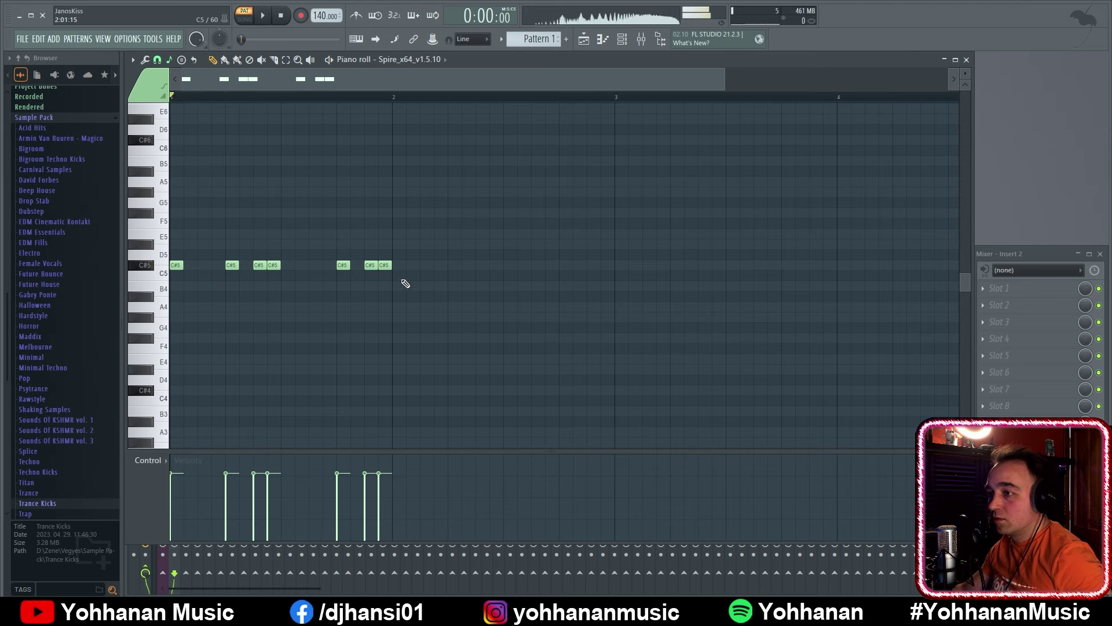
Repeat the C#5 rhythm in bar 2 without its opening note, and add an extra C#5 note on step 11
left_click_drag(438, 281, 559, 264)
left_click(579, 325)
key("space")
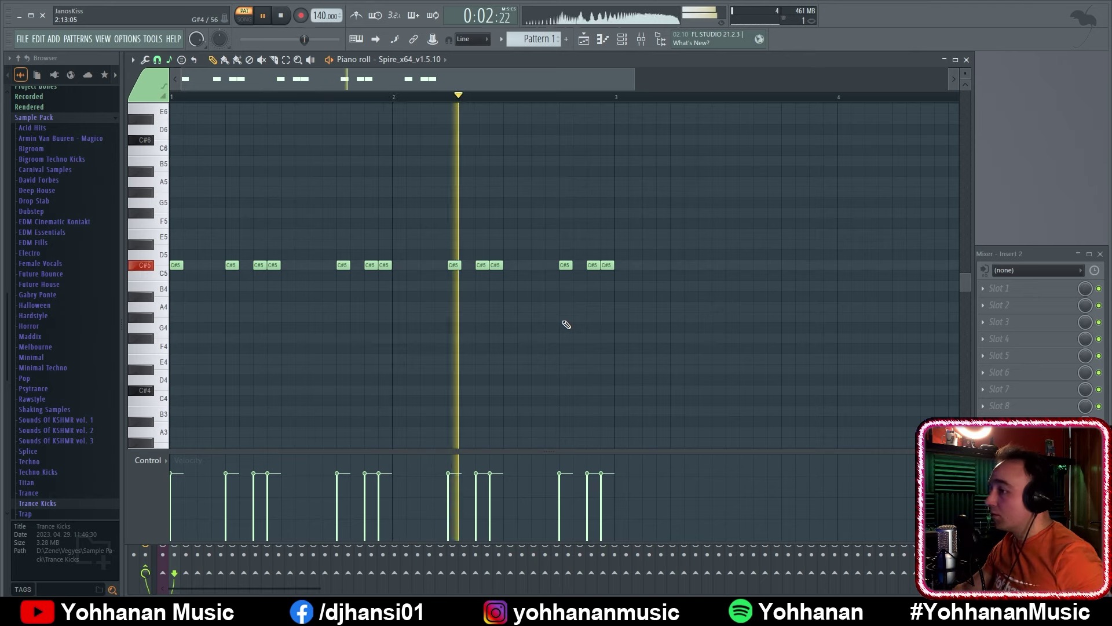
left_click(538, 264)
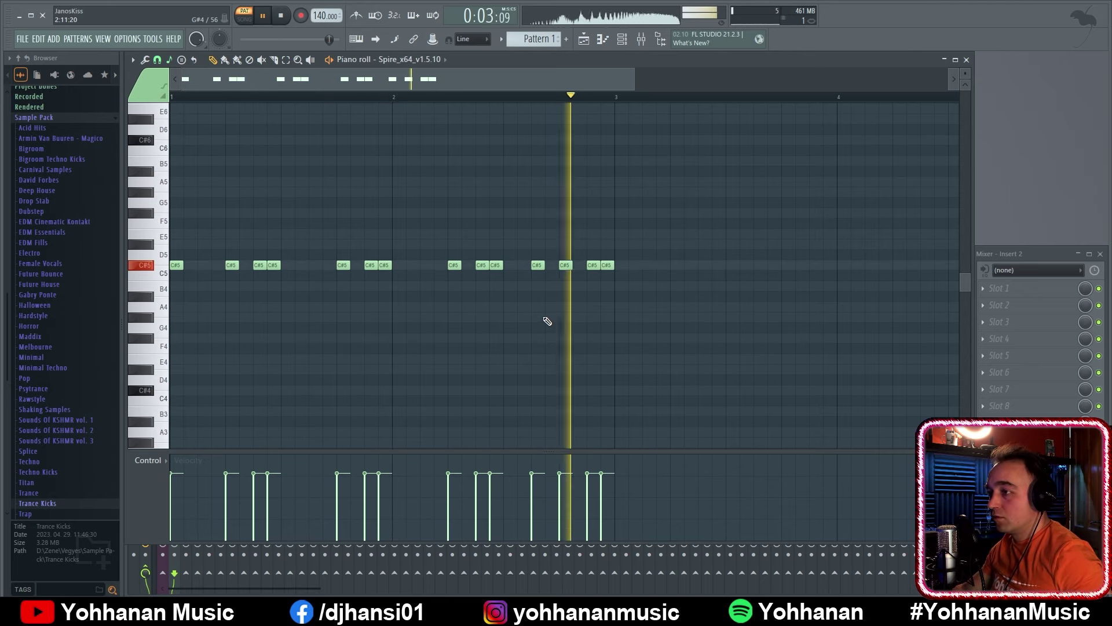
key("space")
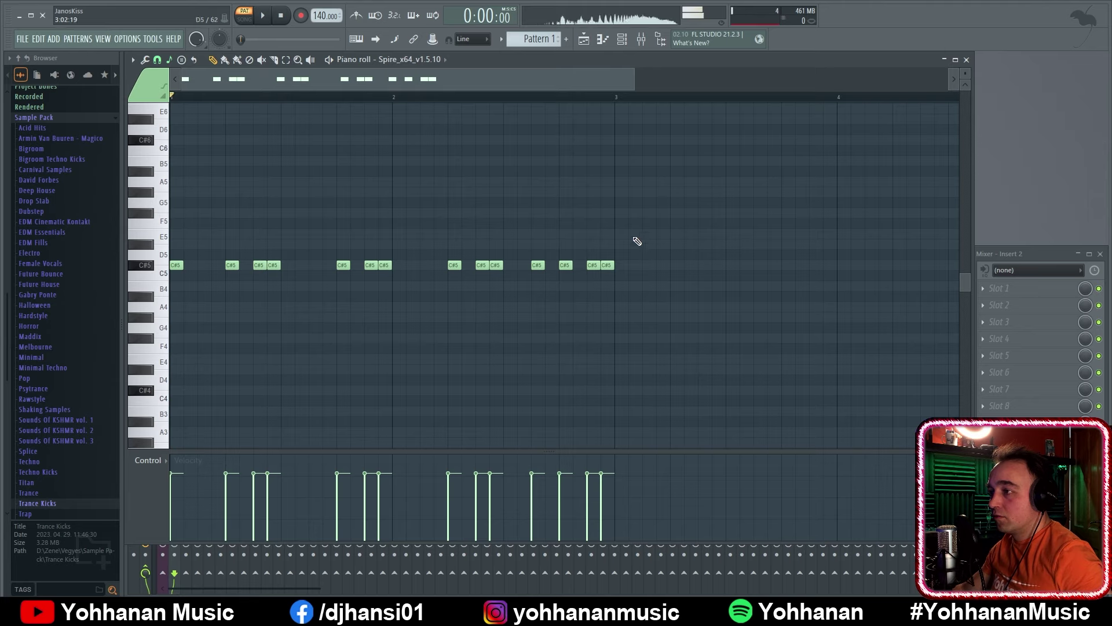
Play the two-bar pattern from bar 2 and from the beginning to check the rhythm
left_click(395, 97)
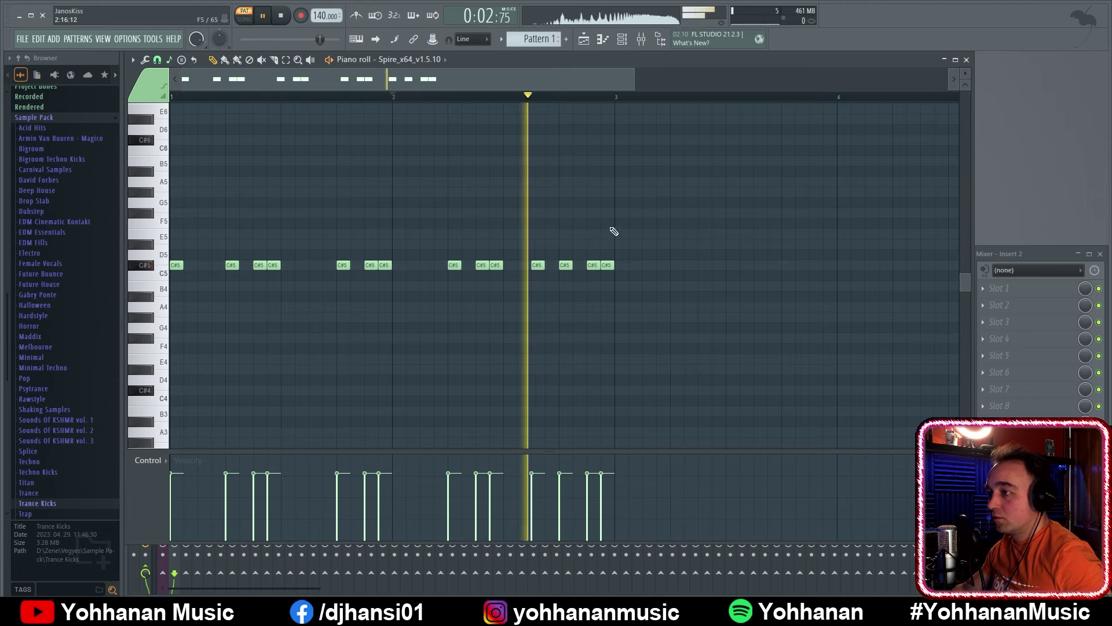
key("space")
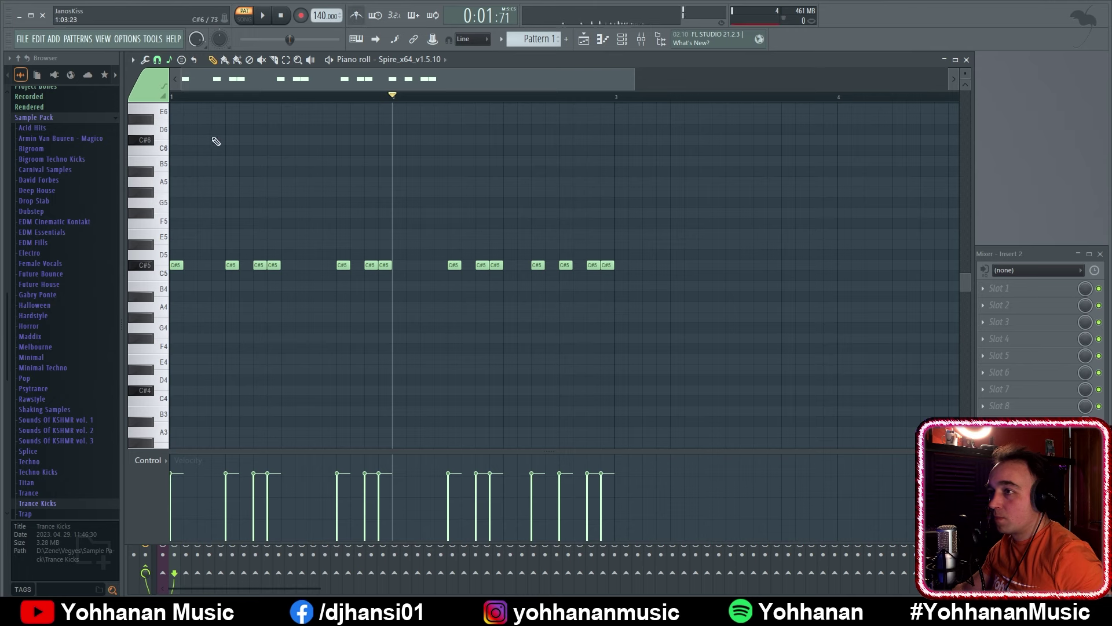
left_click(172, 98)
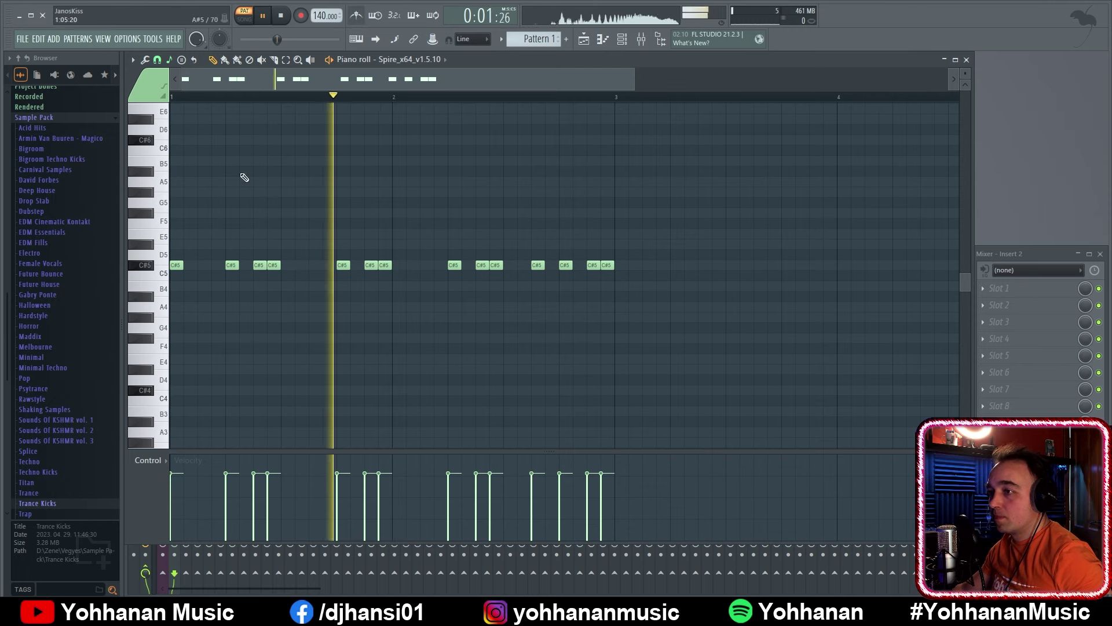
key("space")
key("space")
key("space")
mouse_move(273, 264)
left_mouse_down()
mouse_move(287, 265)
mouse_move(255, 265)
mouse_move(272, 265)
left_mouse_up()
key("space")
key("space")
key("space")
key("space")
key("space")
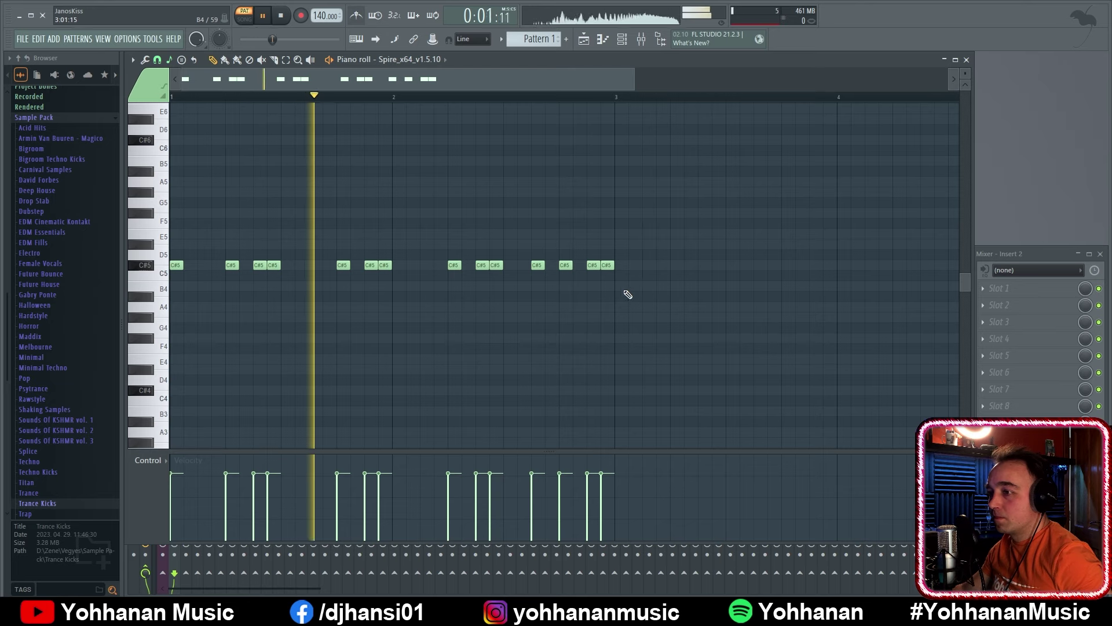
Raise the bar 1 notes on steps 7 and 8 to D#5 and E5, and play the pattern back
key("space")
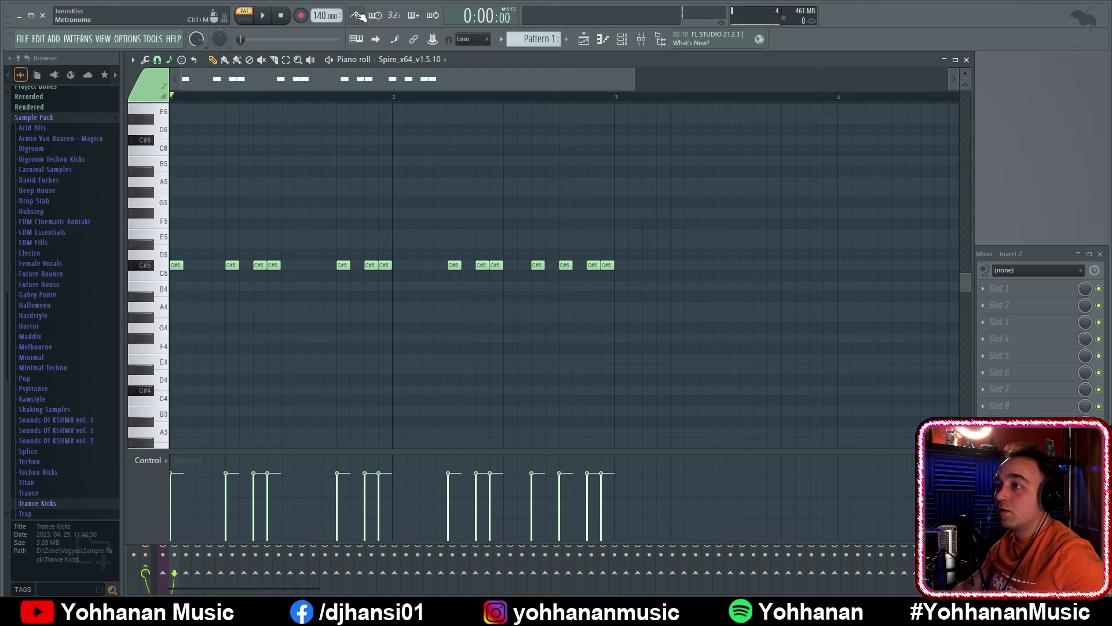
left_click_drag(230, 266, 273, 234)
key("space")
key("space")
key("space")
key("space")
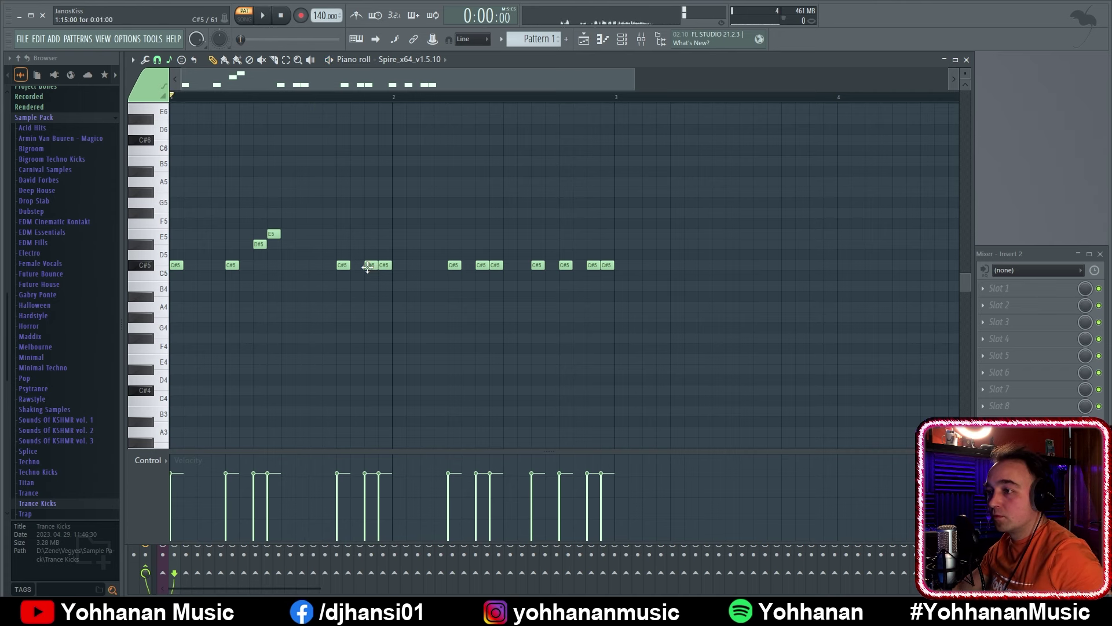
Apply the same D#5–E5 rise to steps 15 and 16 of bar 1 and steps 7 and 8 of bar 2
key("space")
left_click_drag(368, 266, 384, 234)
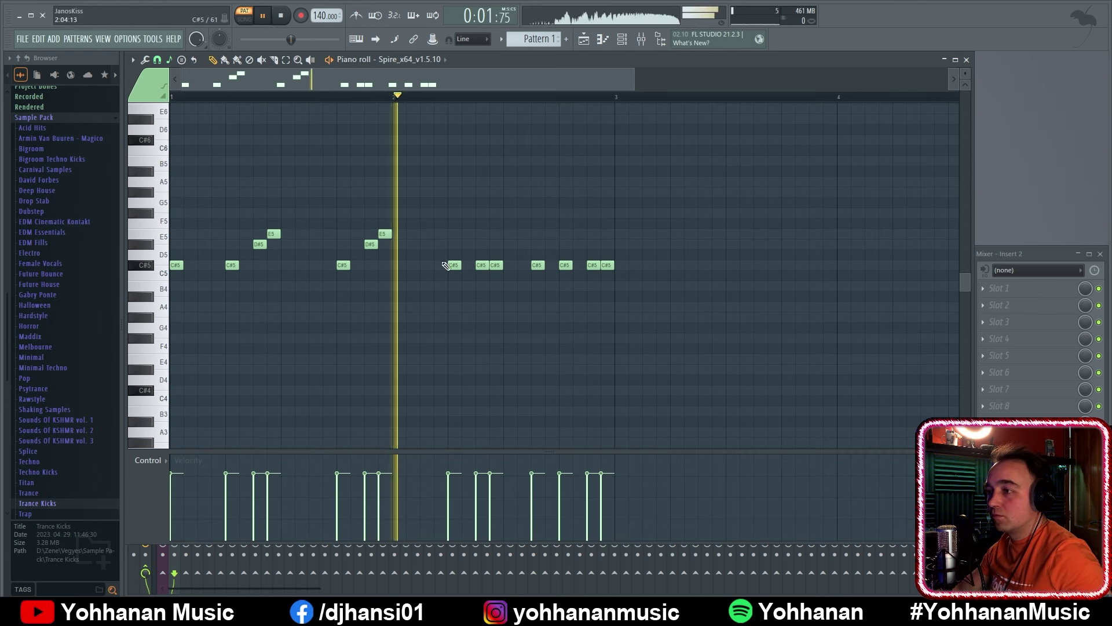
key("space")
left_click_drag(483, 266, 495, 233)
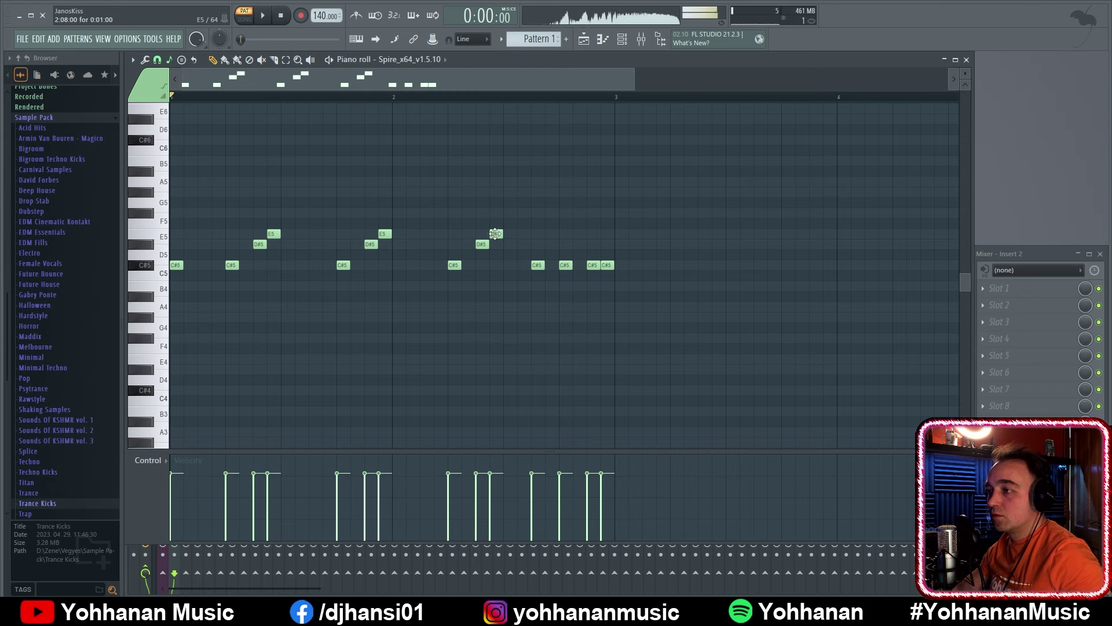
Raise the bar 2 notes on steps 11 and 15 to E5 and step 16 to F#5, and listen to the melody
left_click(563, 265)
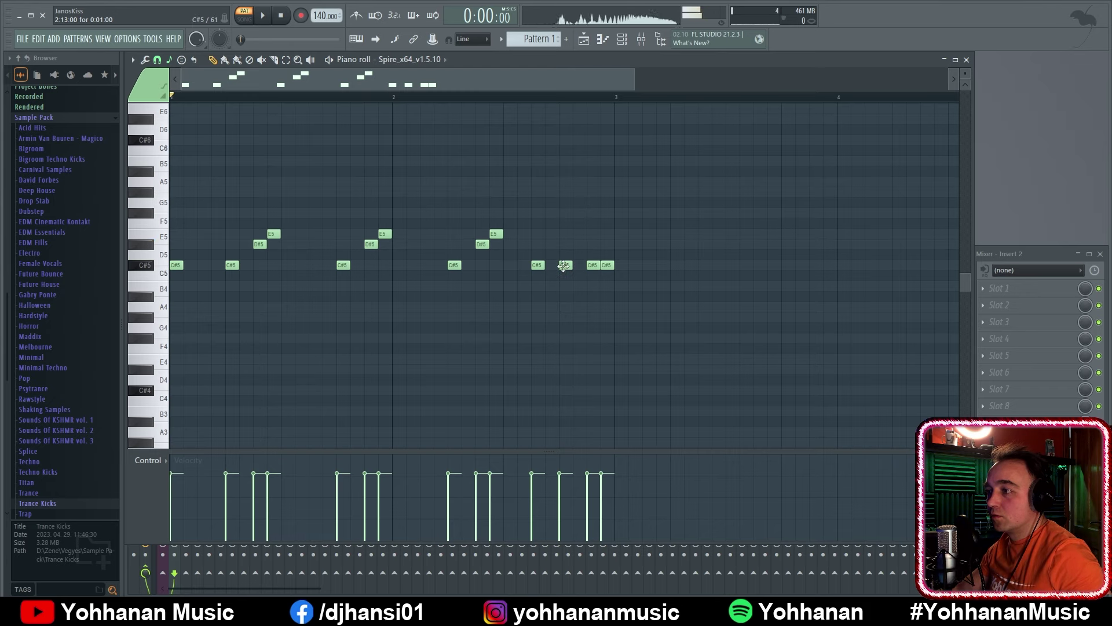
key("space")
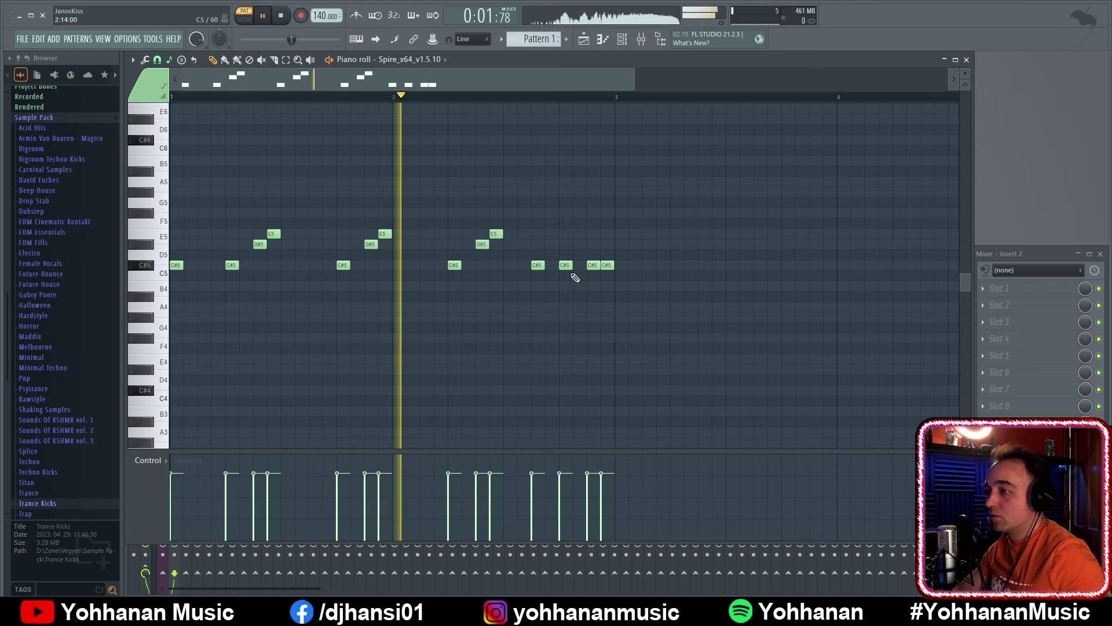
key("space")
left_click_drag(537, 265, 534, 231)
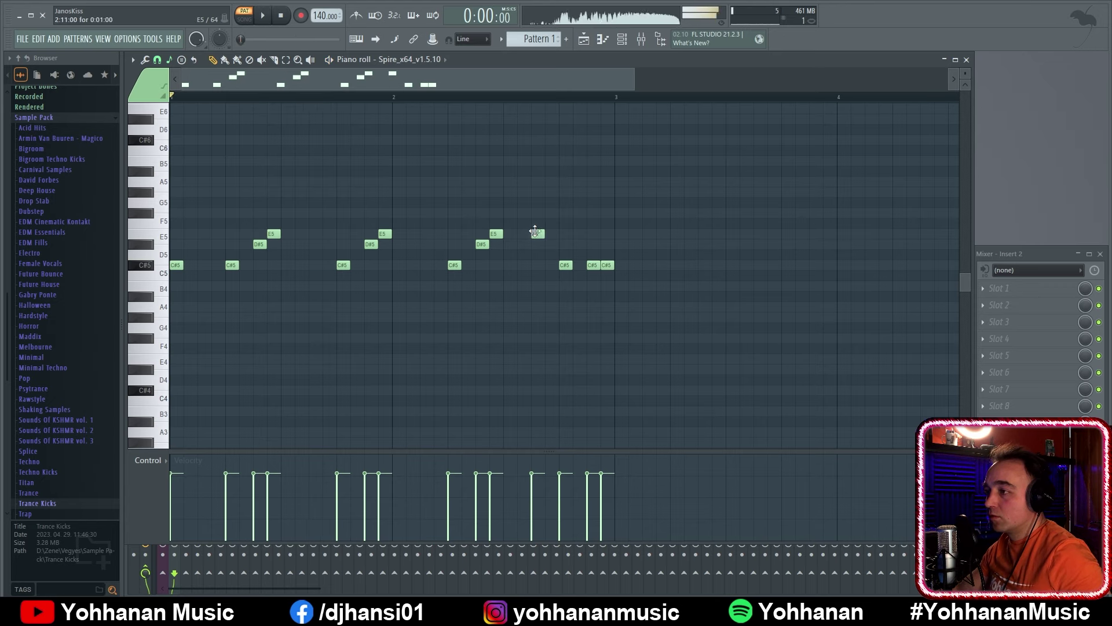
left_click_drag(589, 267, 595, 231)
key("space")
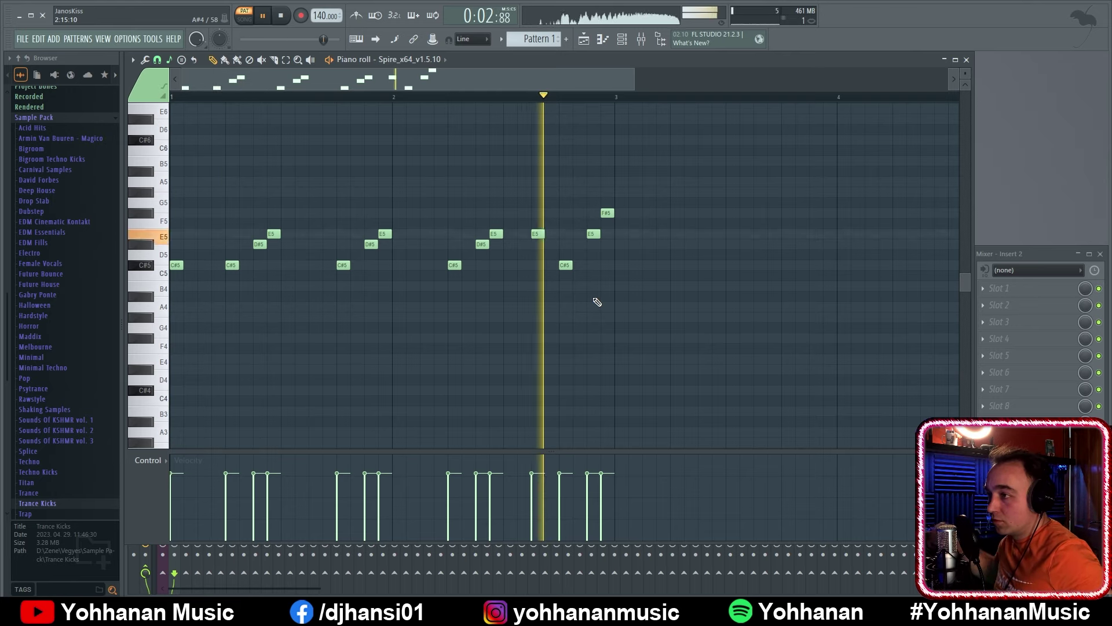
key("space")
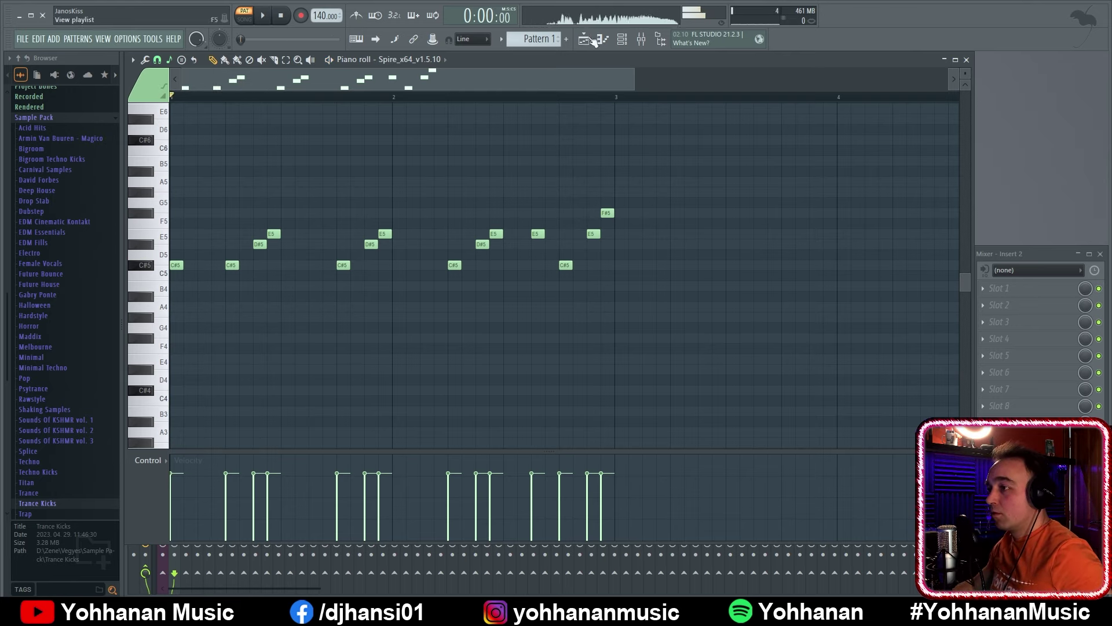
Raise the bar 2 note on step 13 to D#5 and play the pattern back
left_click_drag(562, 265, 562, 244)
key("space")
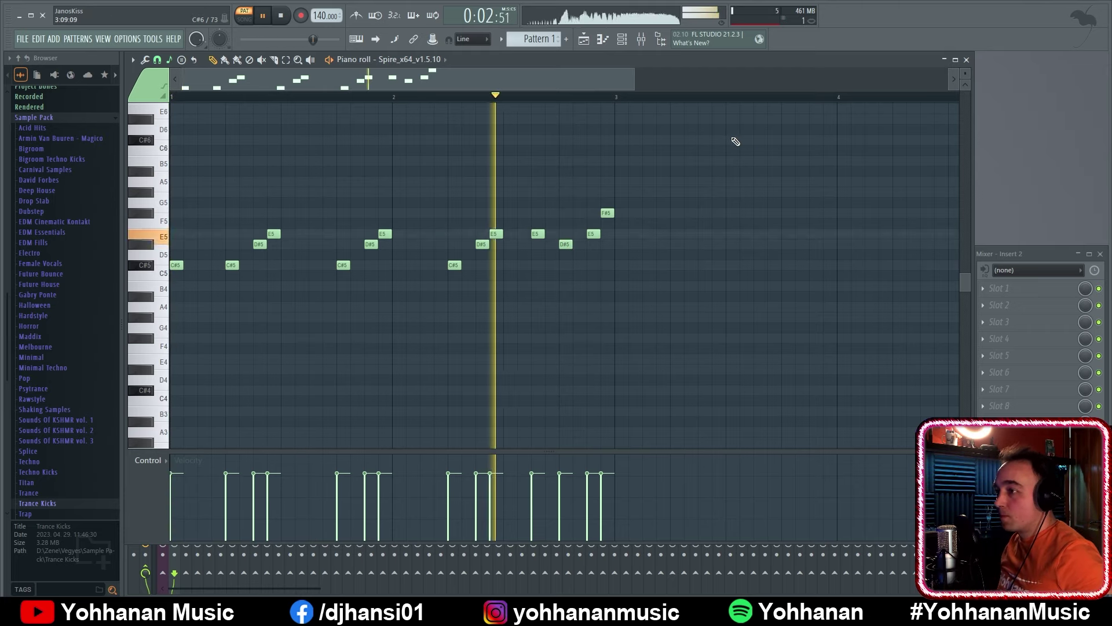
key("space")
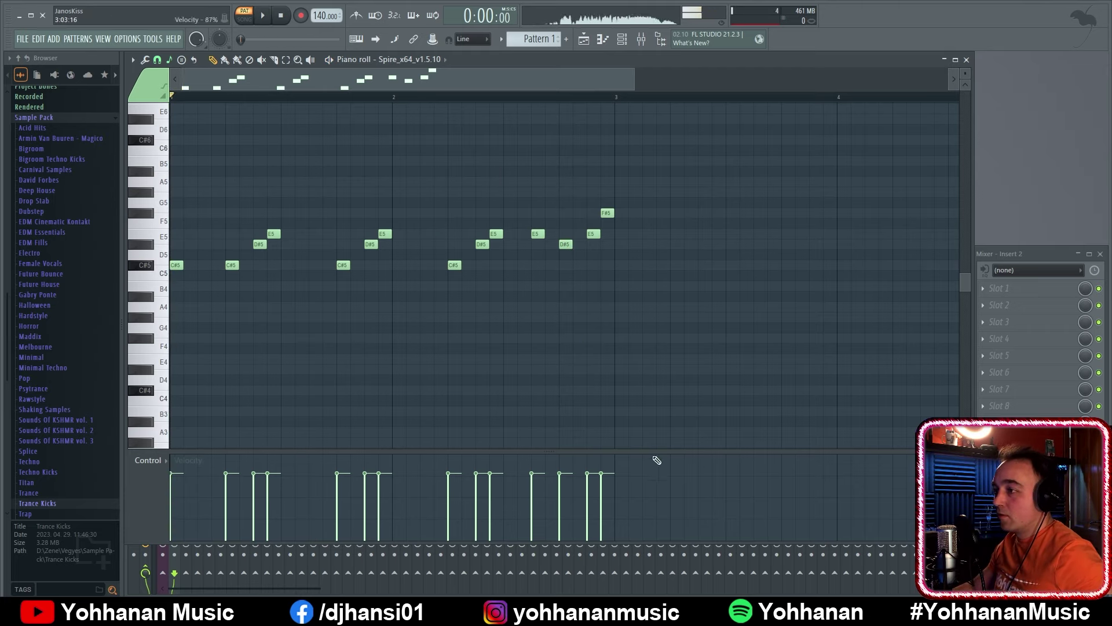
Copy the whole two-bar melody into bars 3 and 4, and deselect the copy
left_click_drag(758, 355, 171, 101)
left_click_drag(175, 272, 621, 273)
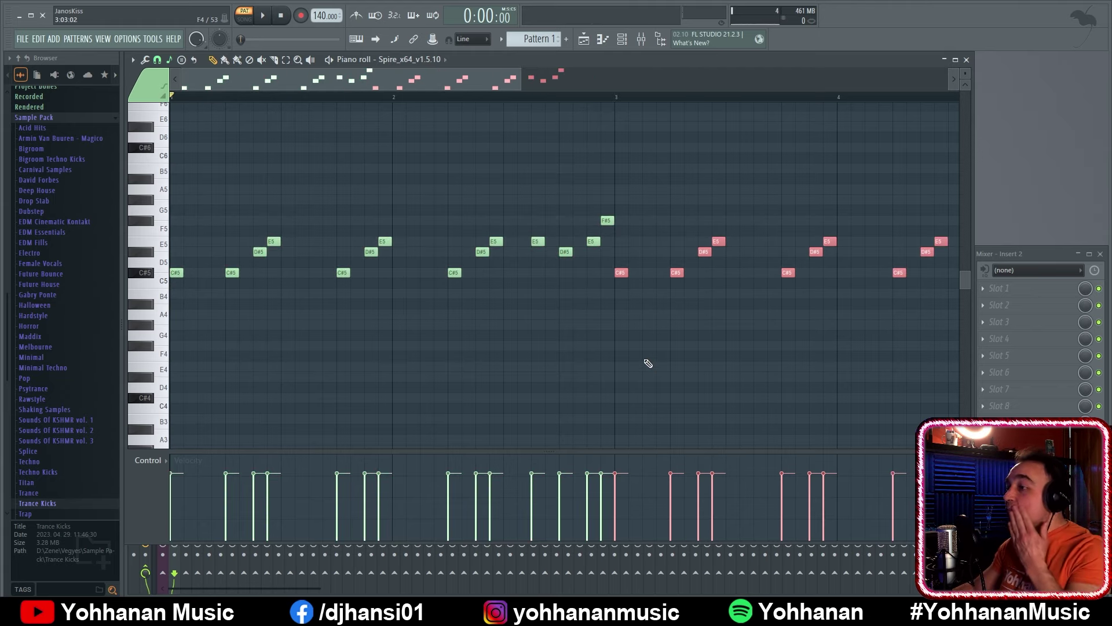
right_click(513, 349, "ctrl")
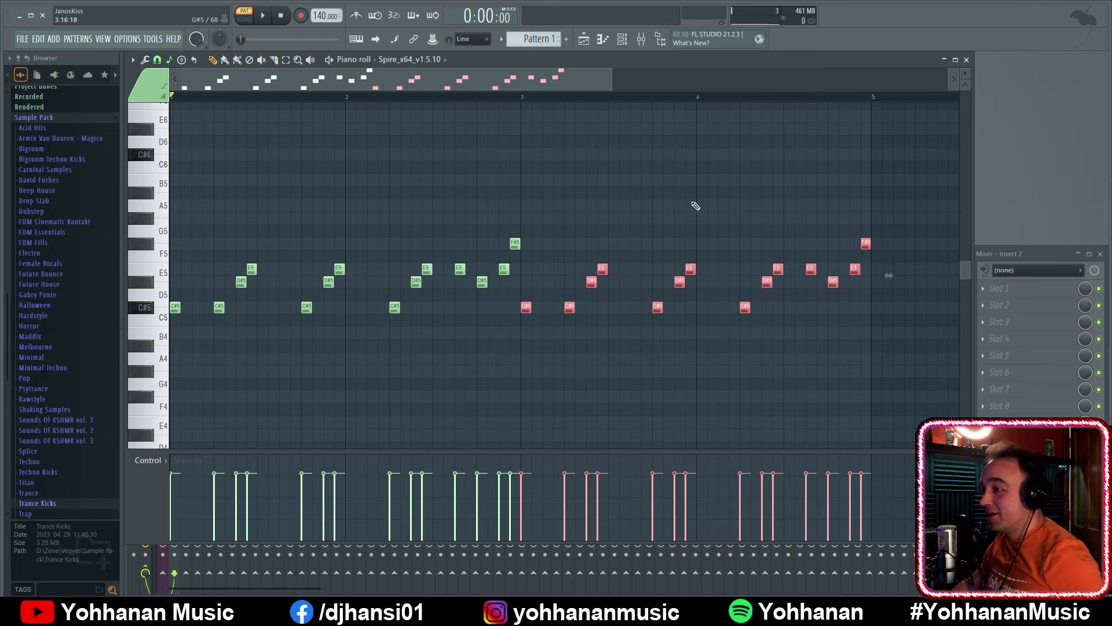
key("ctrl+d")
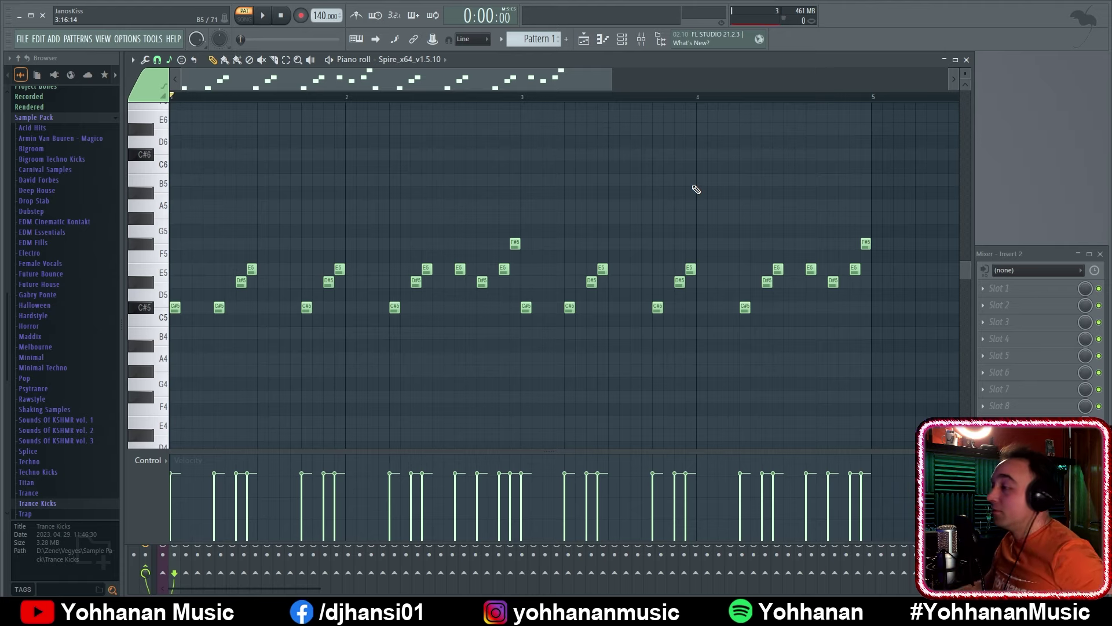
Transpose the melody in bars 3 and 4 up one scale step to start on D#5, and play it back
key("space")
left_click_drag(905, 186, 524, 347)
key("Up")
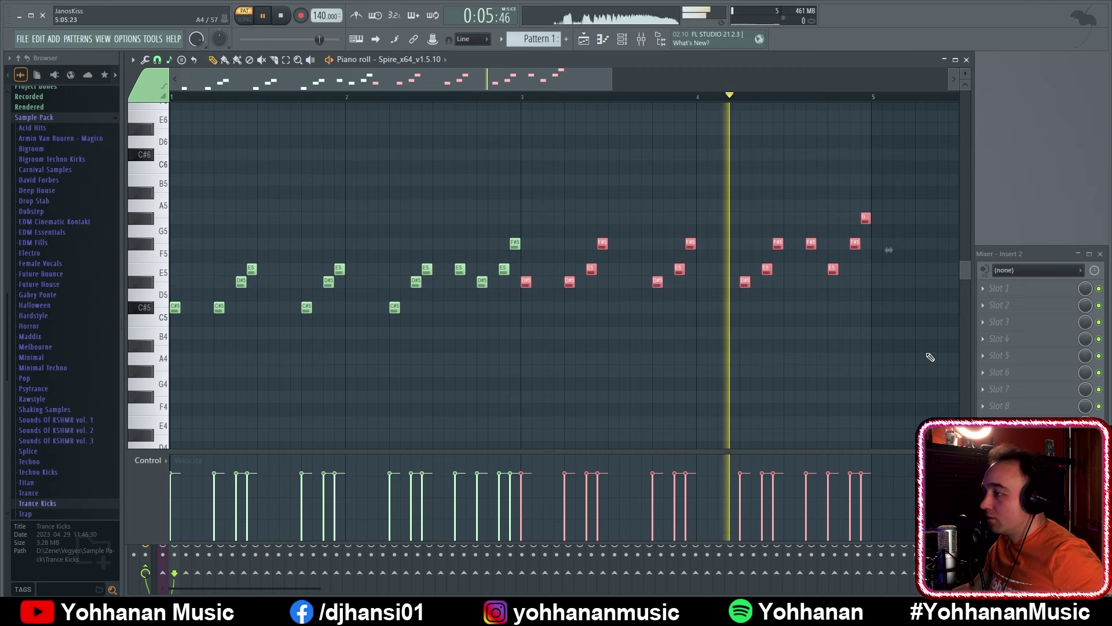
key("space")
left_click(880, 340)
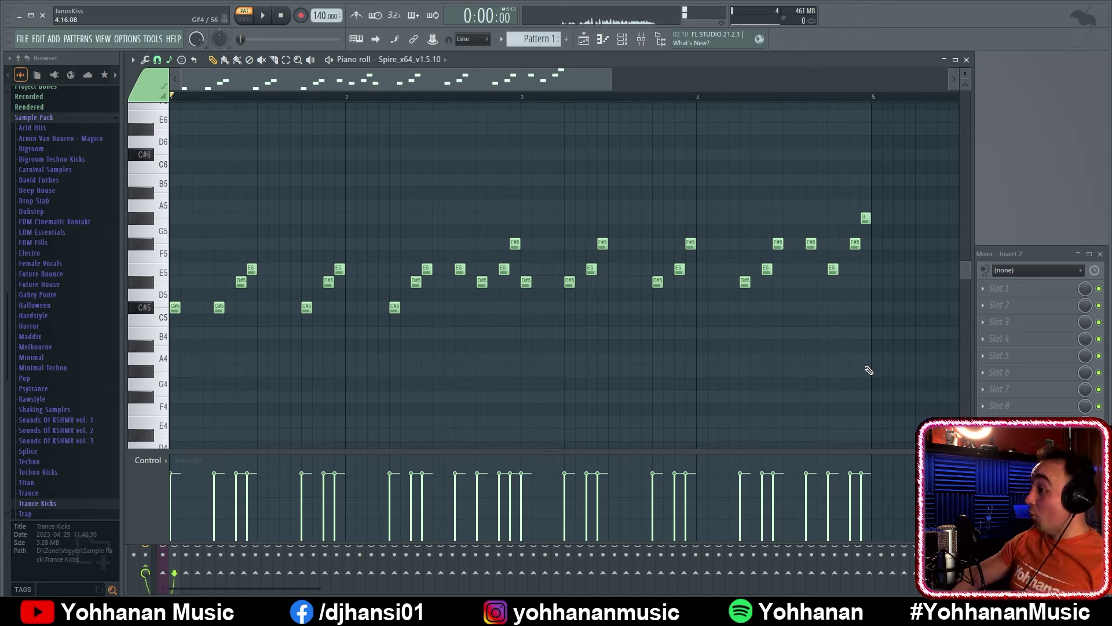
Copy the four-bar melody into bars 5 to 8 and transpose the copy up to start on E5
scroll(780, 366, "up", 1)
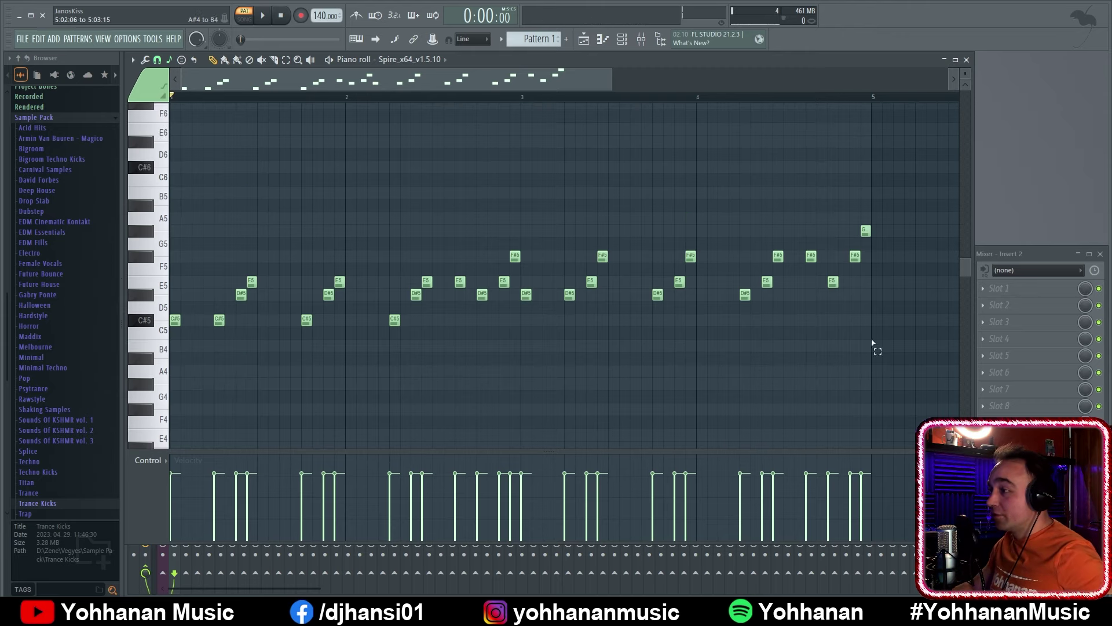
left_click_drag(899, 363, 170, 150)
left_click_drag(175, 323, 879, 325, "shift")
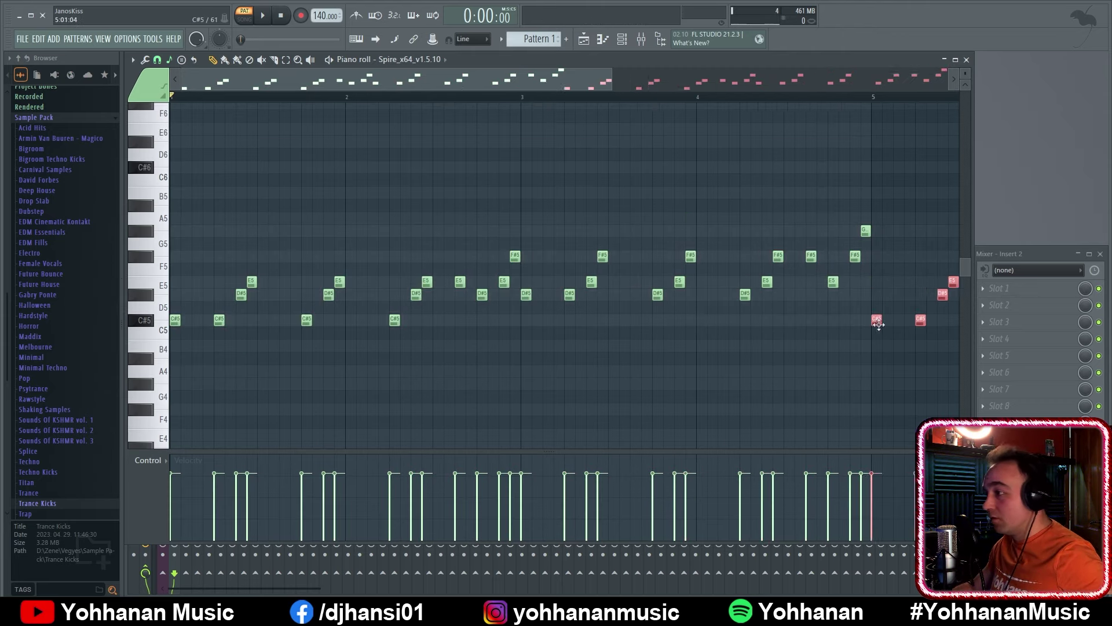
key("space")
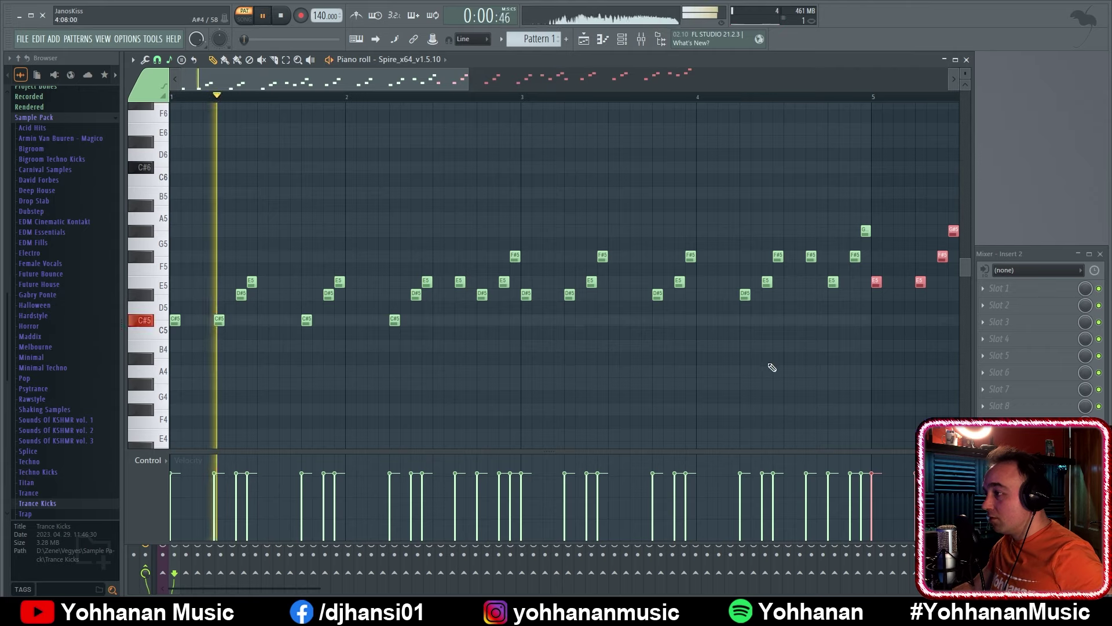
scroll(501, 414, "down", 3)
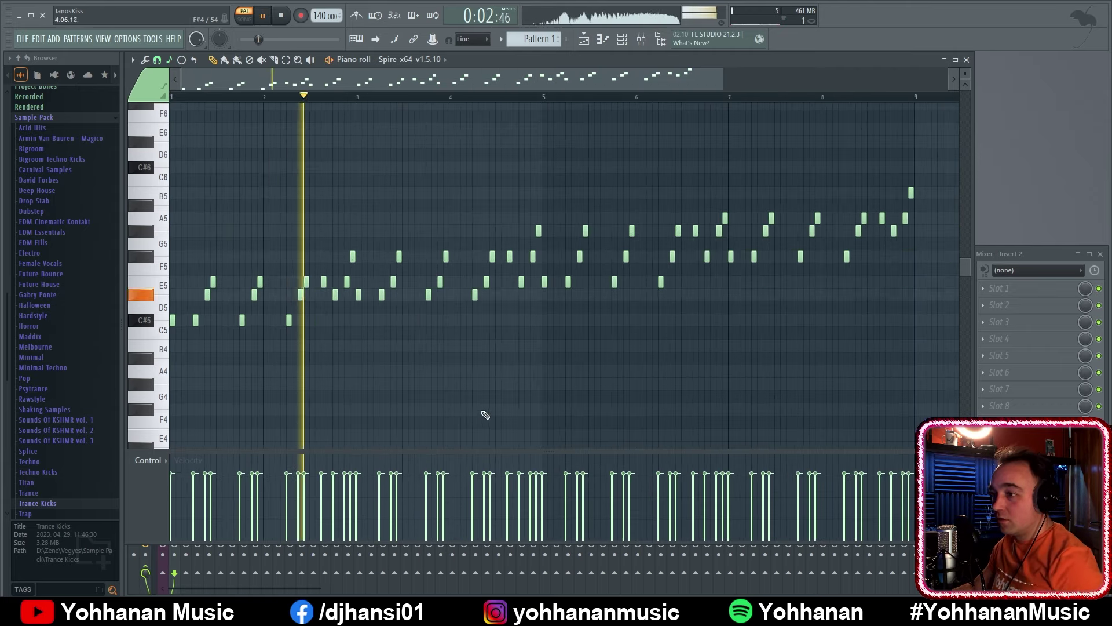
Delete the opening D#5 note of bar 3 and the opening E5 note of bar 5, and play the melody through
right_click(359, 294)
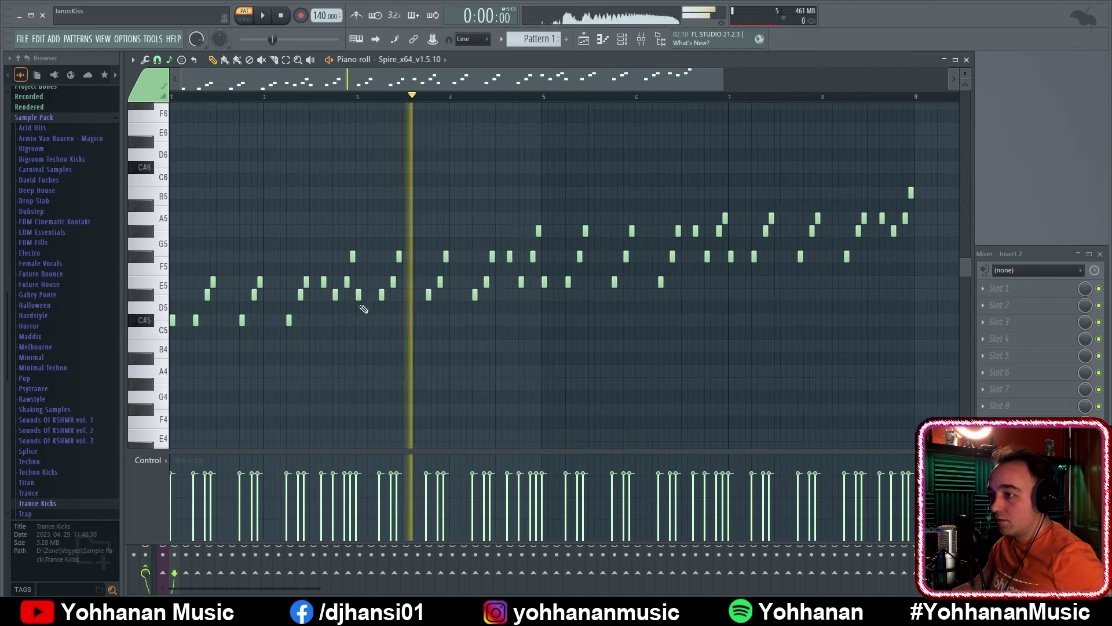
key("space")
key("space")
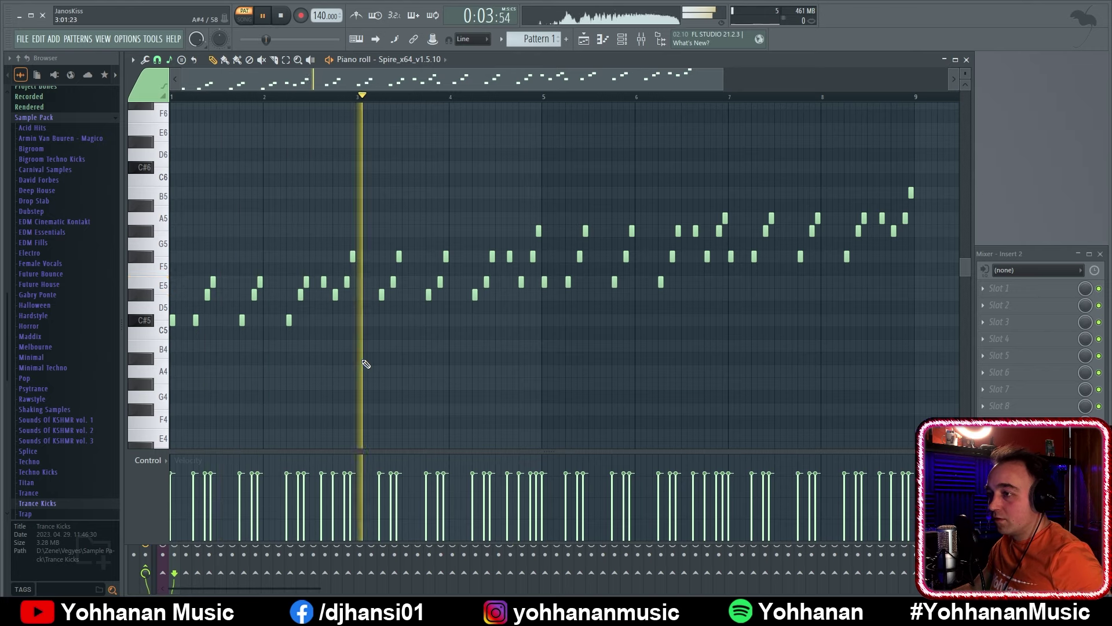
right_click(544, 283)
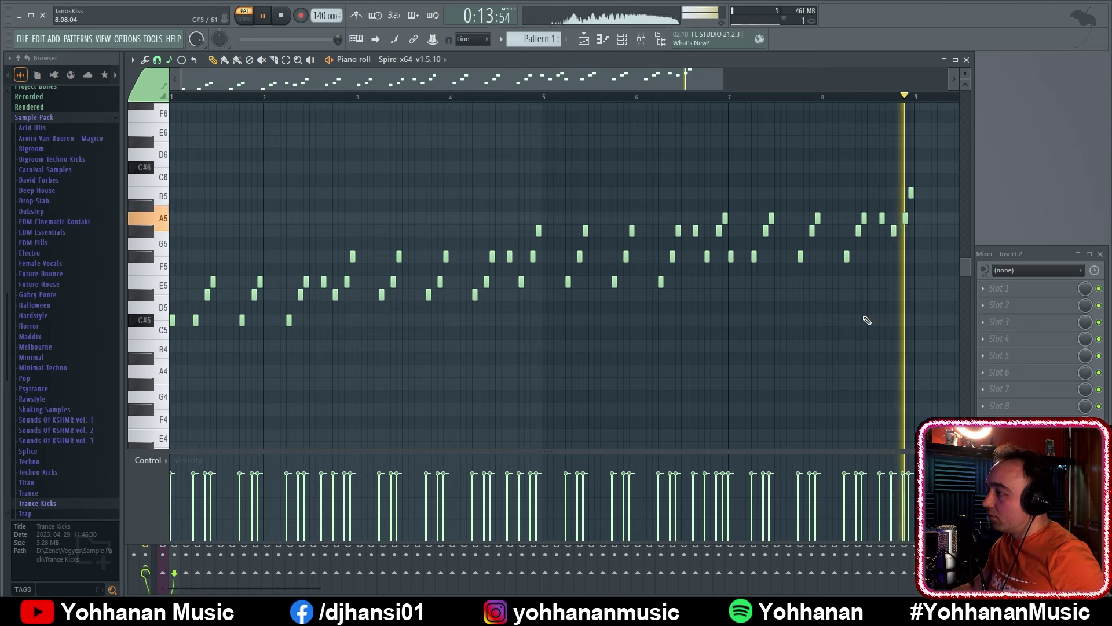
key("space")
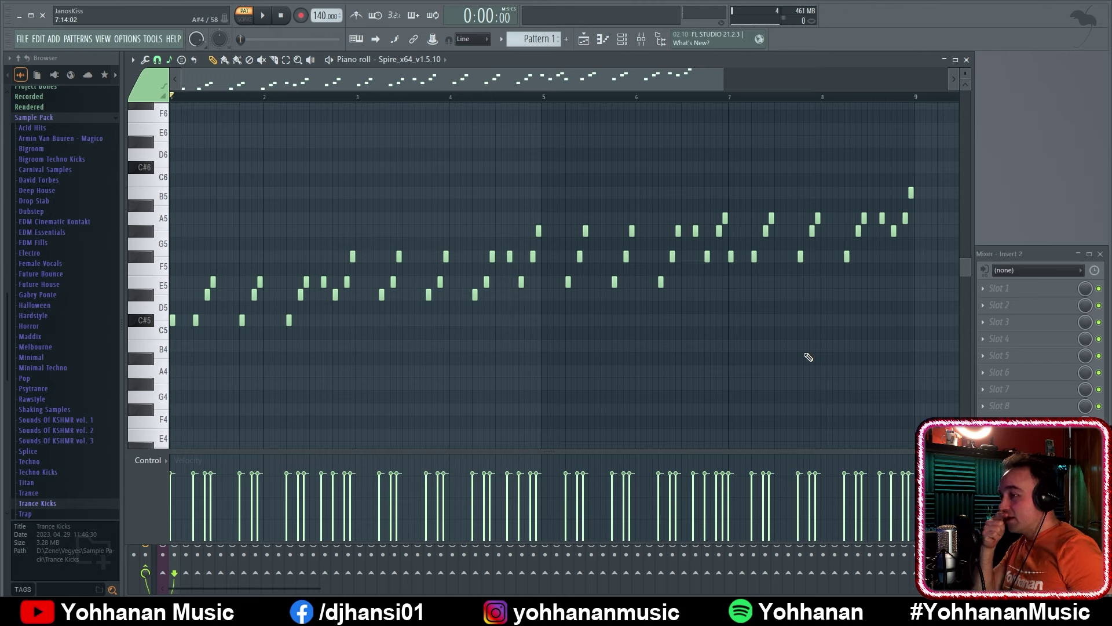
Raise the bar 4 note on step 11 to G#5 and play the melody from bar 4
key("space")
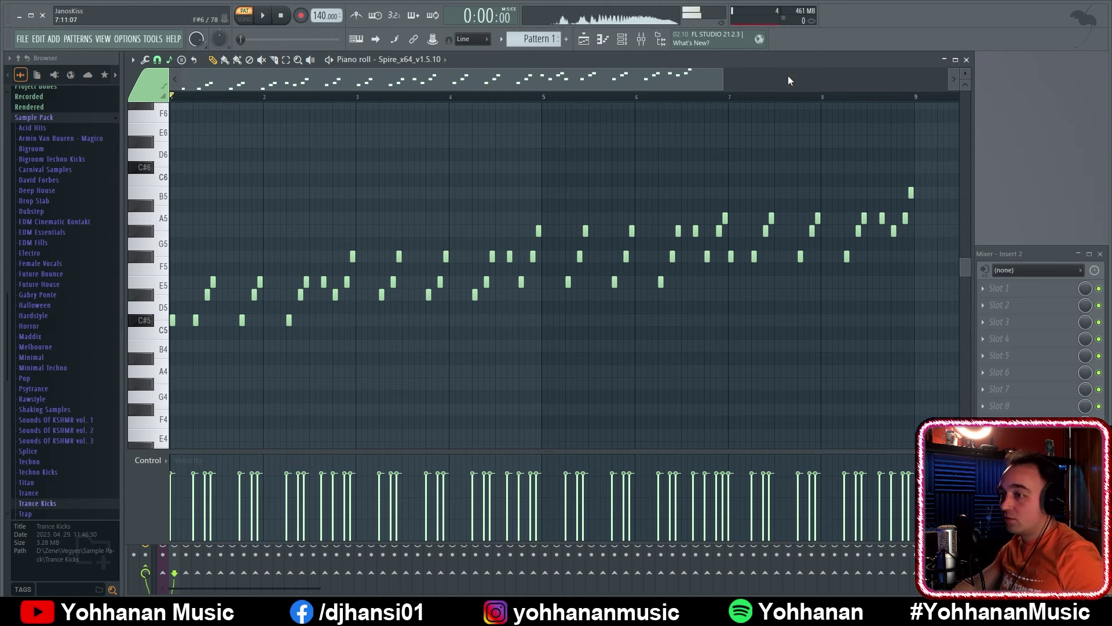
key("space")
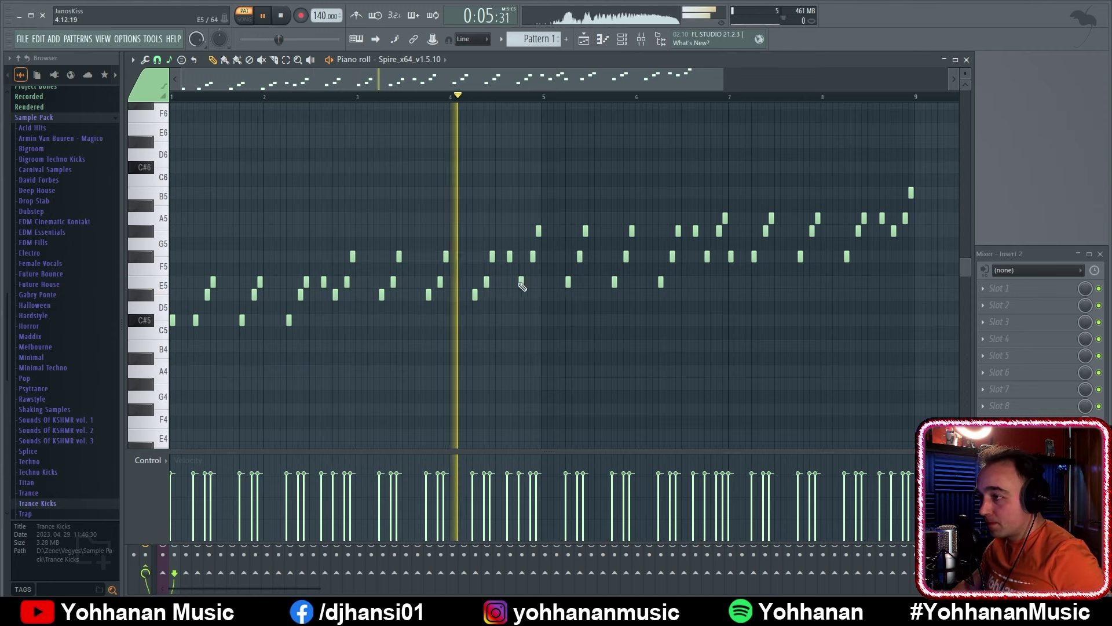
key("space")
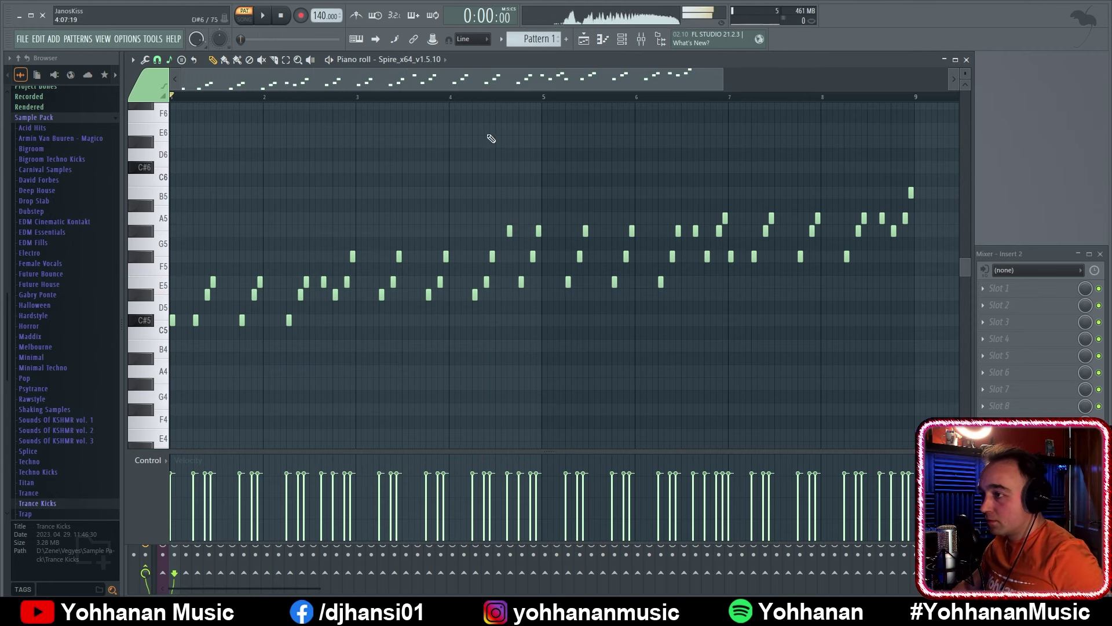
left_click(451, 98)
key("space")
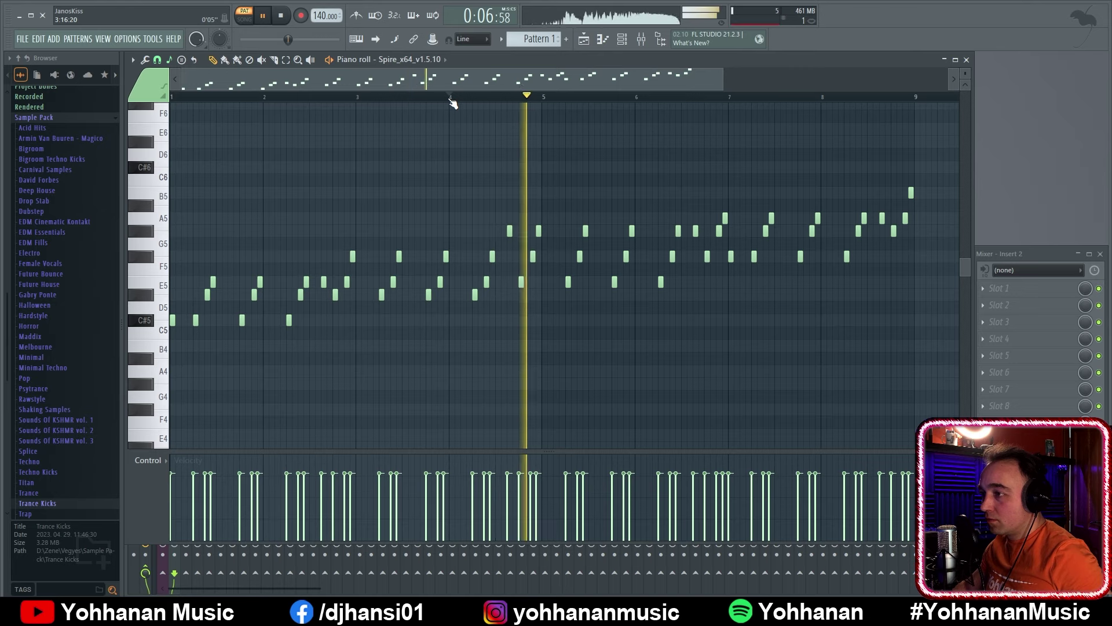
key("space")
Raise the bar 6 note on step 11 to A5 while playing the melody from bar 4
key("space")
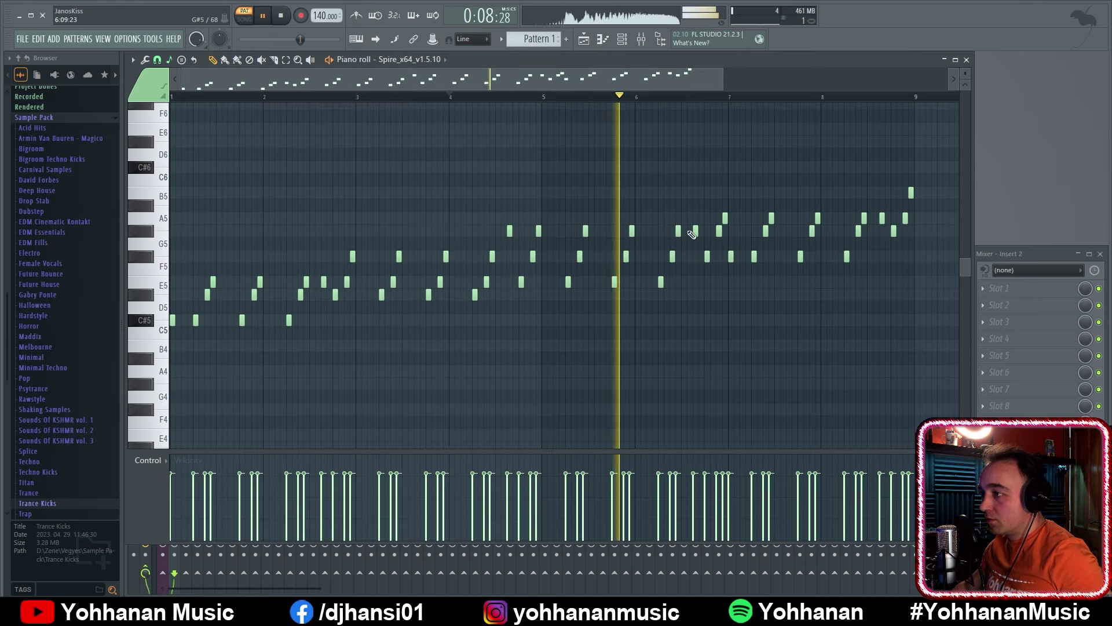
left_click_drag(695, 230, 695, 218)
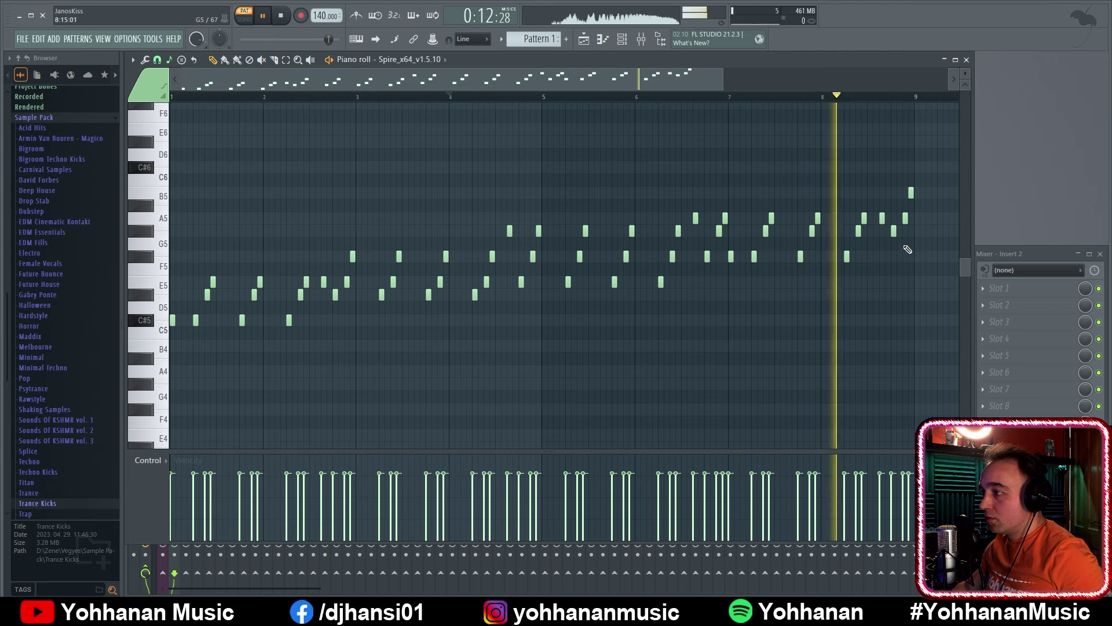
key("space")
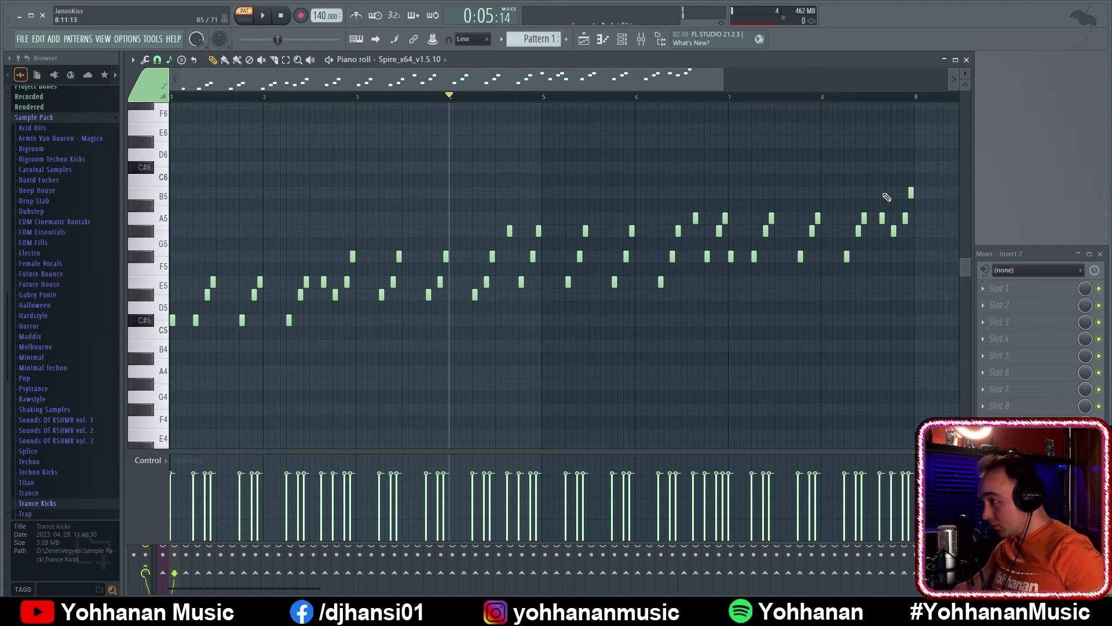
Vary the end of bar 8 by moving steps 11 and 13 to B5 and step 16 to G#5, and listen to the melody
scroll(885, 181, "up", 6)
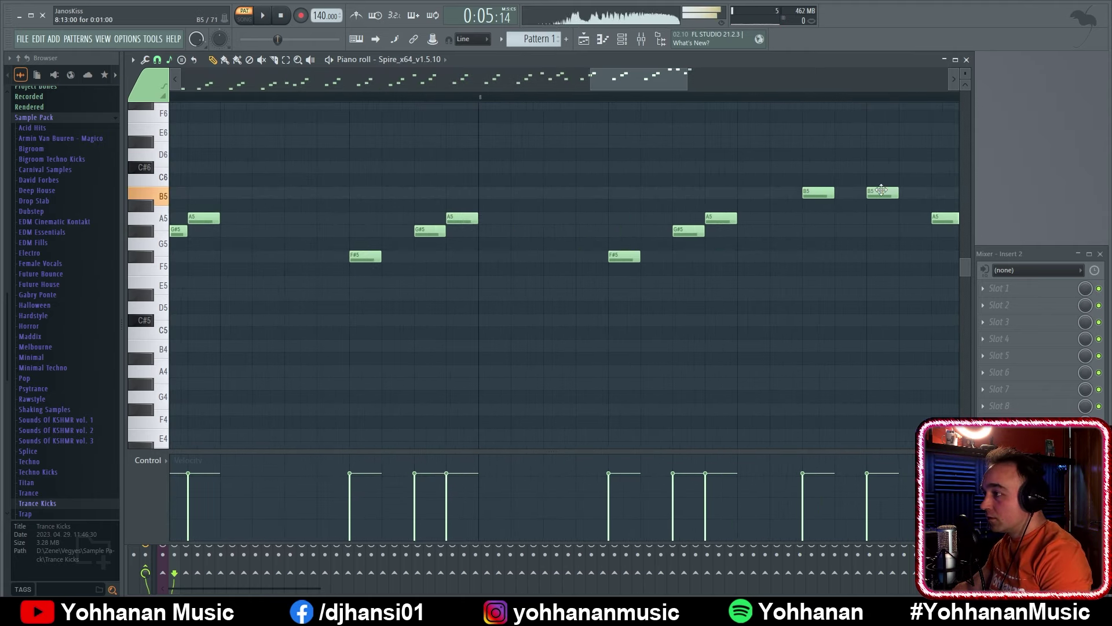
scroll(945, 222, "down", 3)
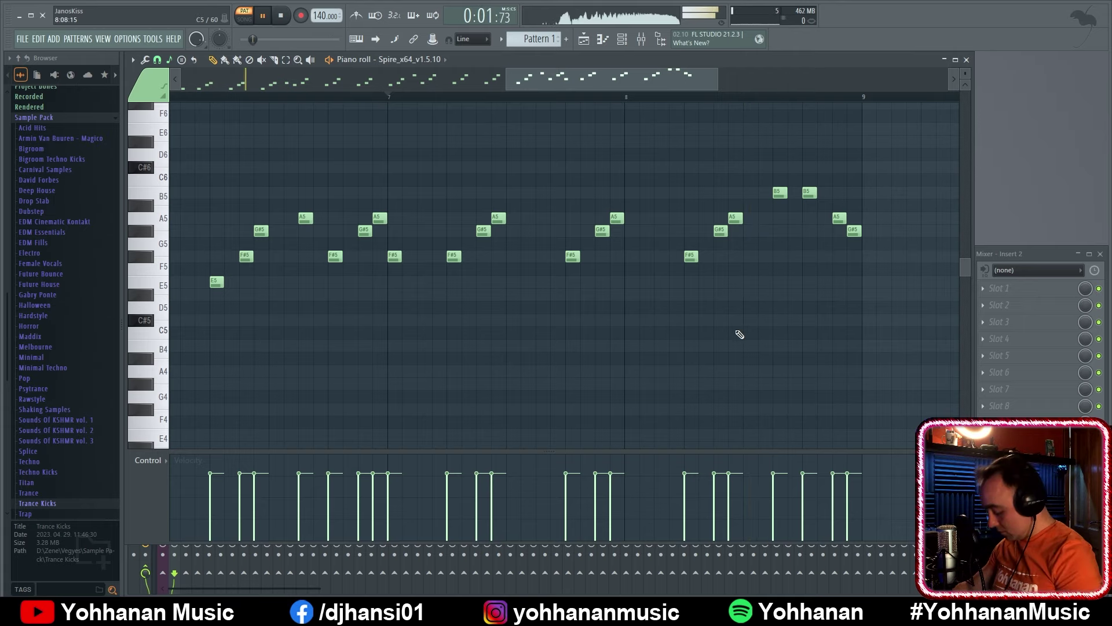
scroll(740, 334, "down", 4)
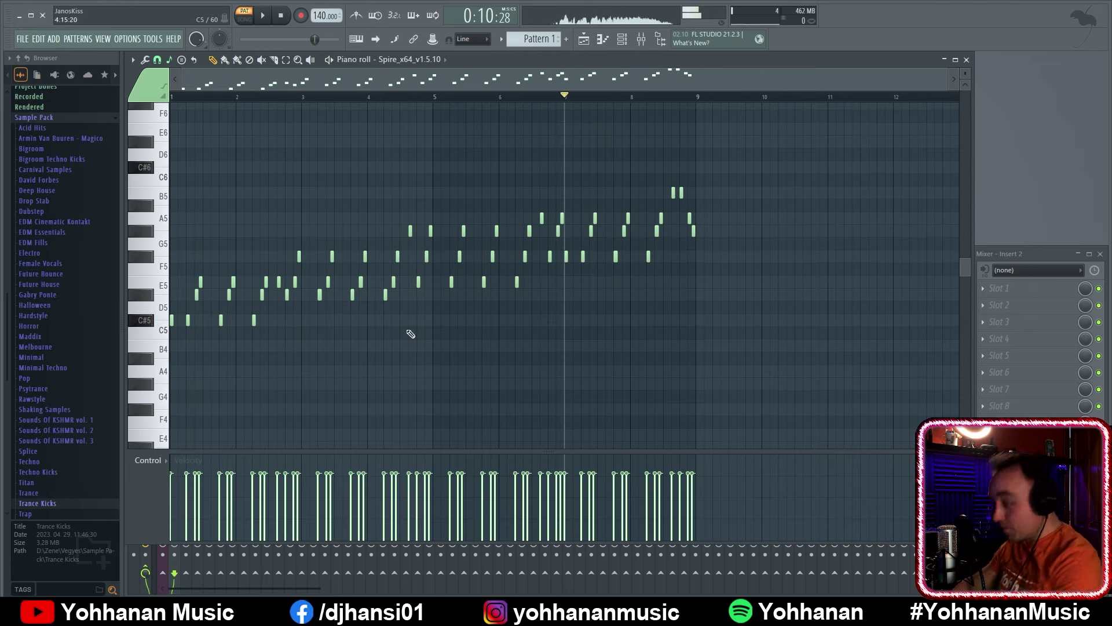
scroll(186, 380, "down", 3)
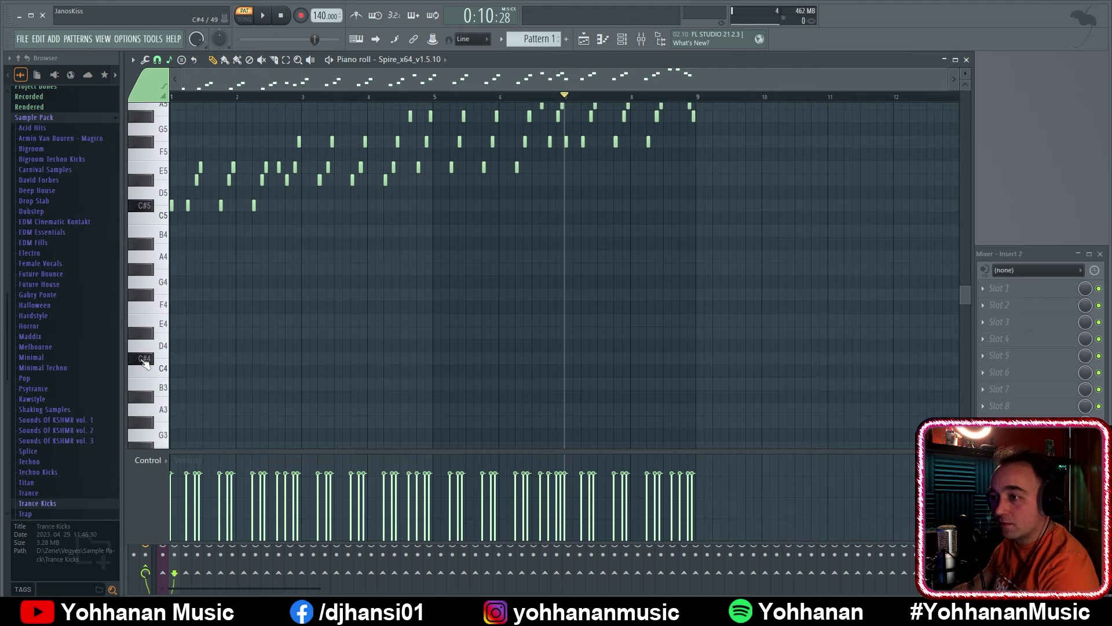
Fill bar 1 with C#4 notes on steps 2, 3, 6, 7, 10, 11, 14 and 15 beneath the melody
key("Page_Up")
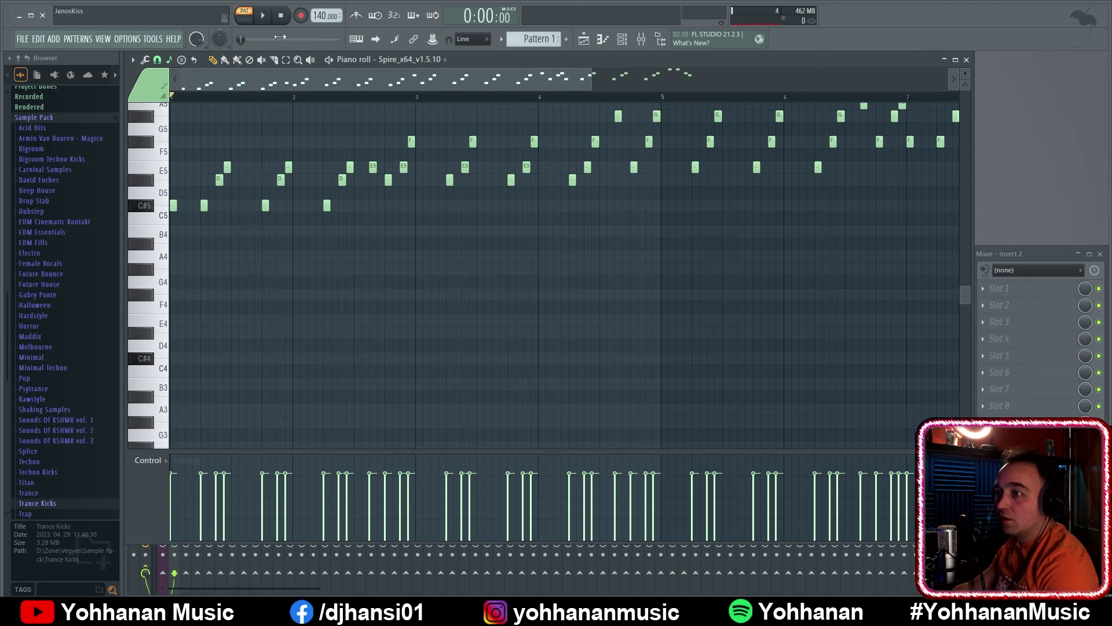
key("Page_Up")
key("Page_Up")
key("Page_Up")
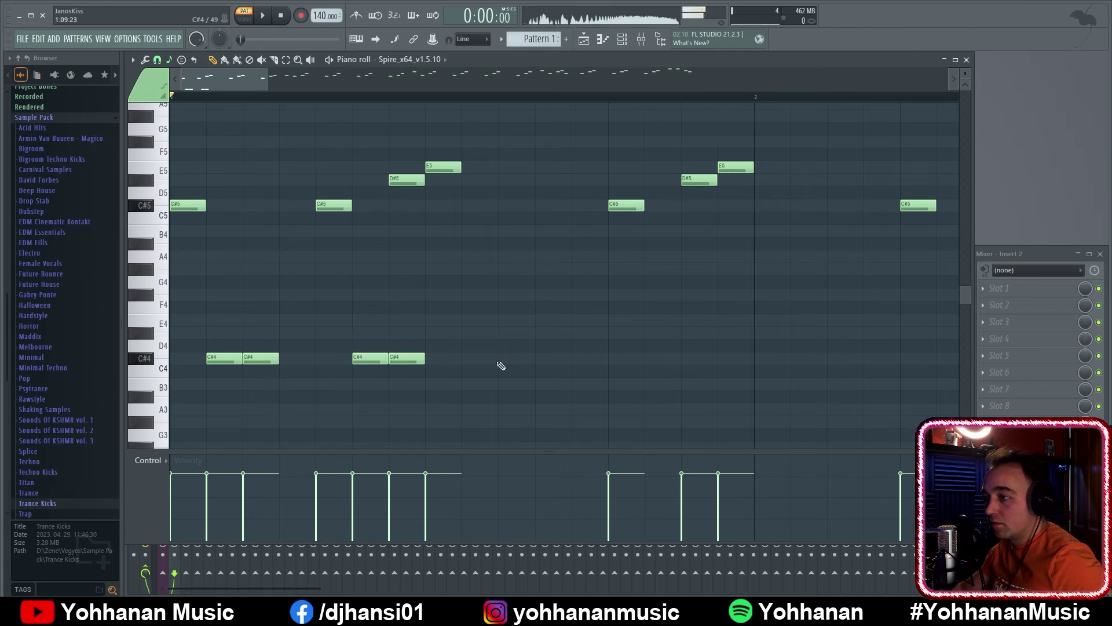
key("space")
key("space")
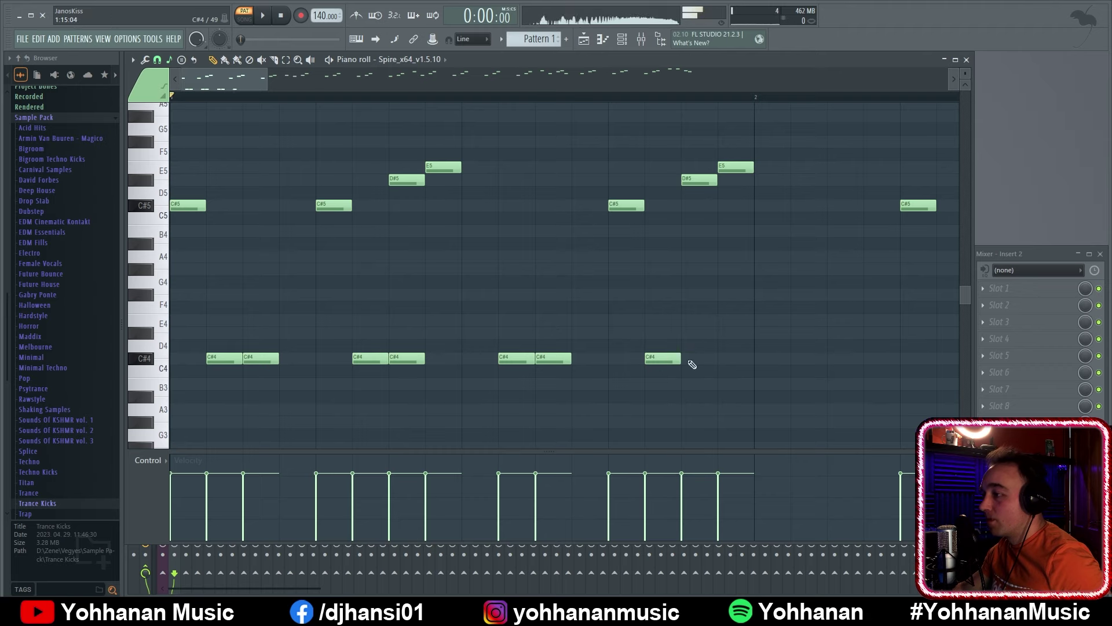
Remove the hand-placed C#4 notes from bar 2 and repeat the bar 1 C#4 pattern through bar 8
scroll(504, 347, "down", 5)
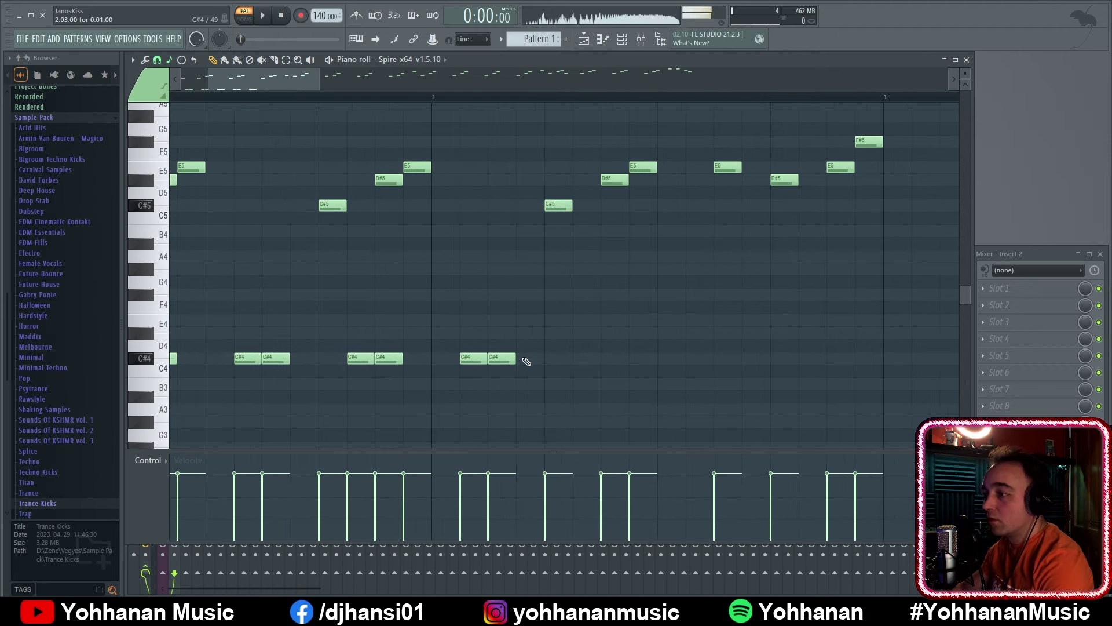
scroll(616, 358, "down", 3)
right_click(499, 359, "alt")
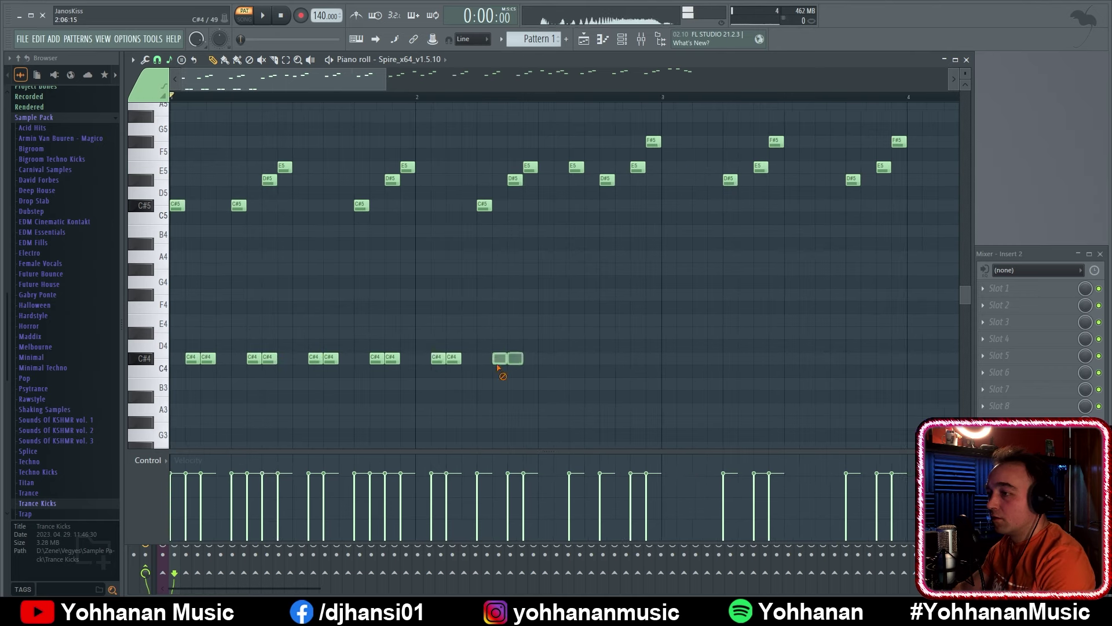
left_click_drag(494, 389, 198, 338)
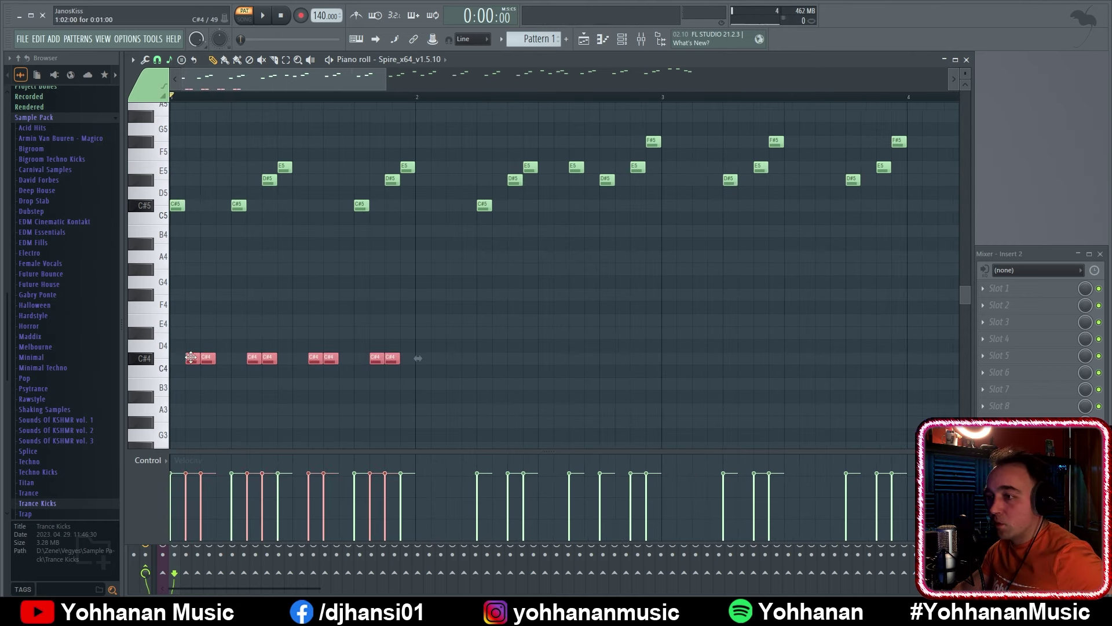
left_click_drag(190, 357, 827, 363)
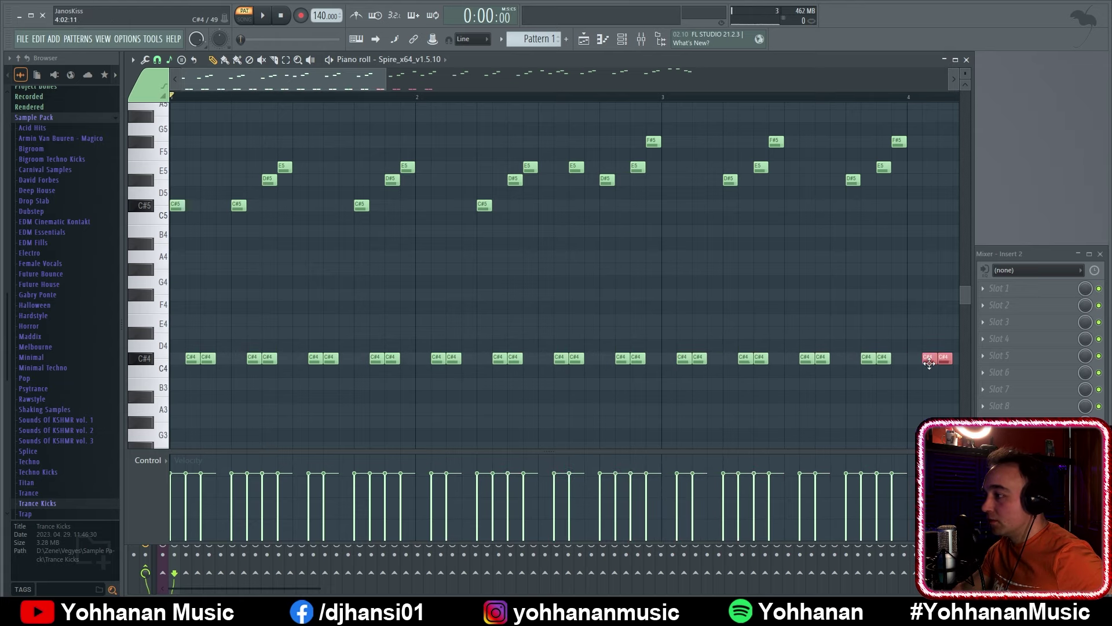
scroll(933, 369, "down", 3)
left_click_drag(724, 394, 552, 403)
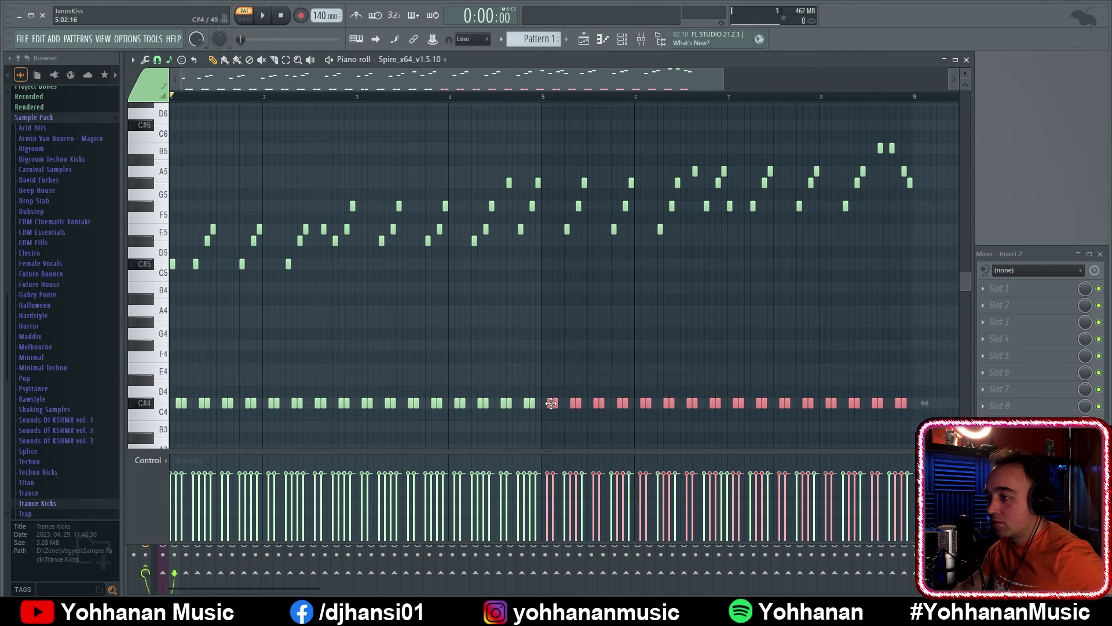
Shorten all the C#4 notes to a little under half a step and play the pattern
left_click(595, 328)
left_click_drag(927, 429, 168, 353)
scroll(179, 382, "up", 10)
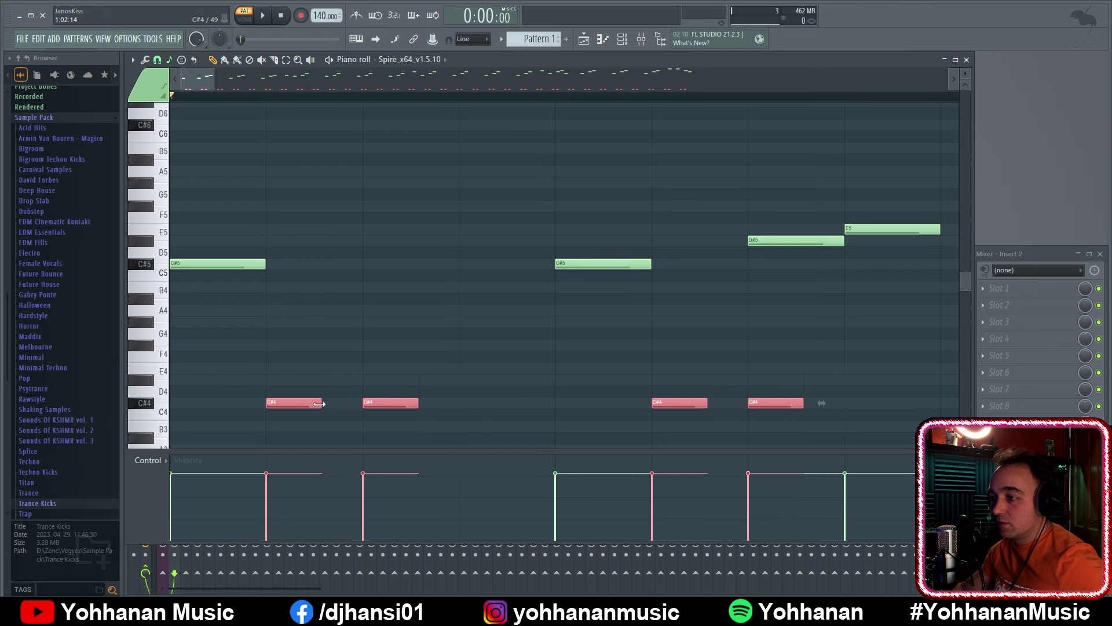
key("space")
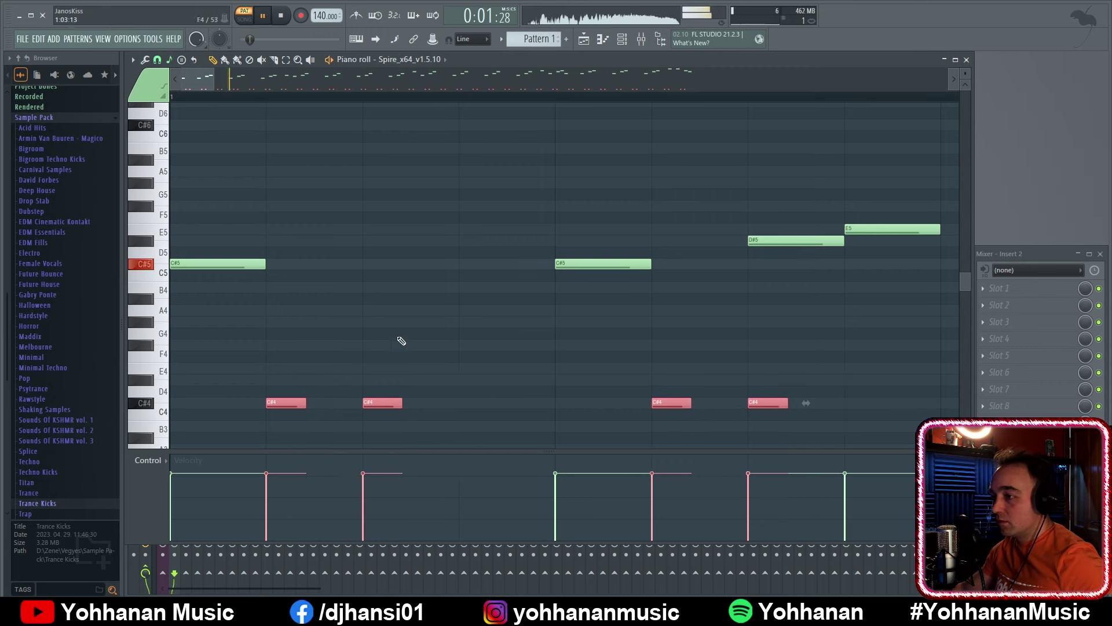
Add a short C#4 note on step 4 of bar 1 and play the pattern
left_click(389, 397)
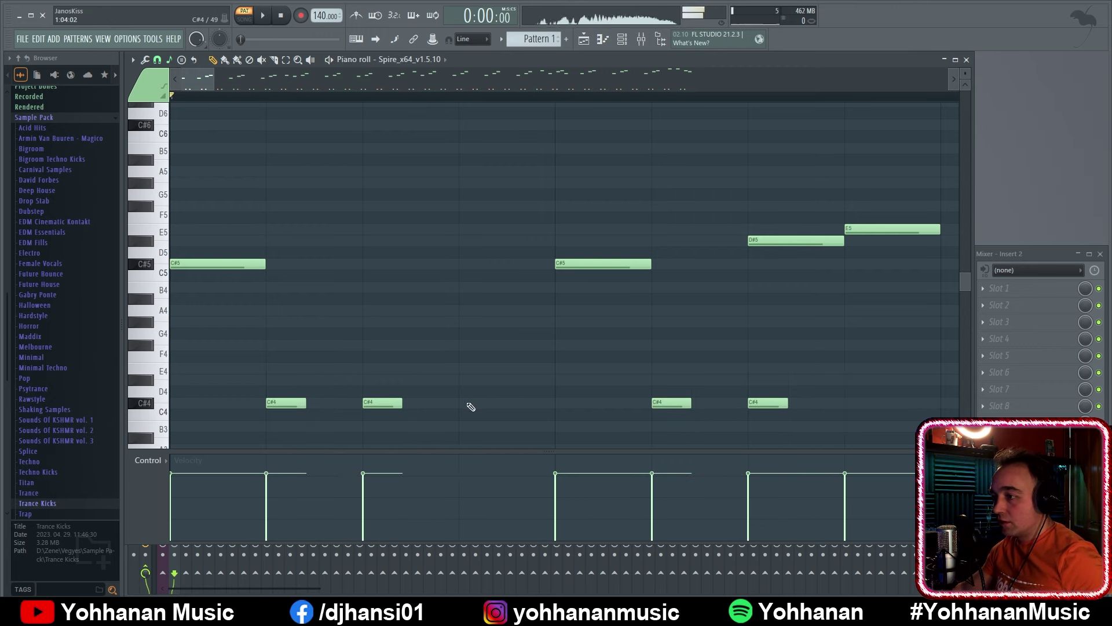
key("space")
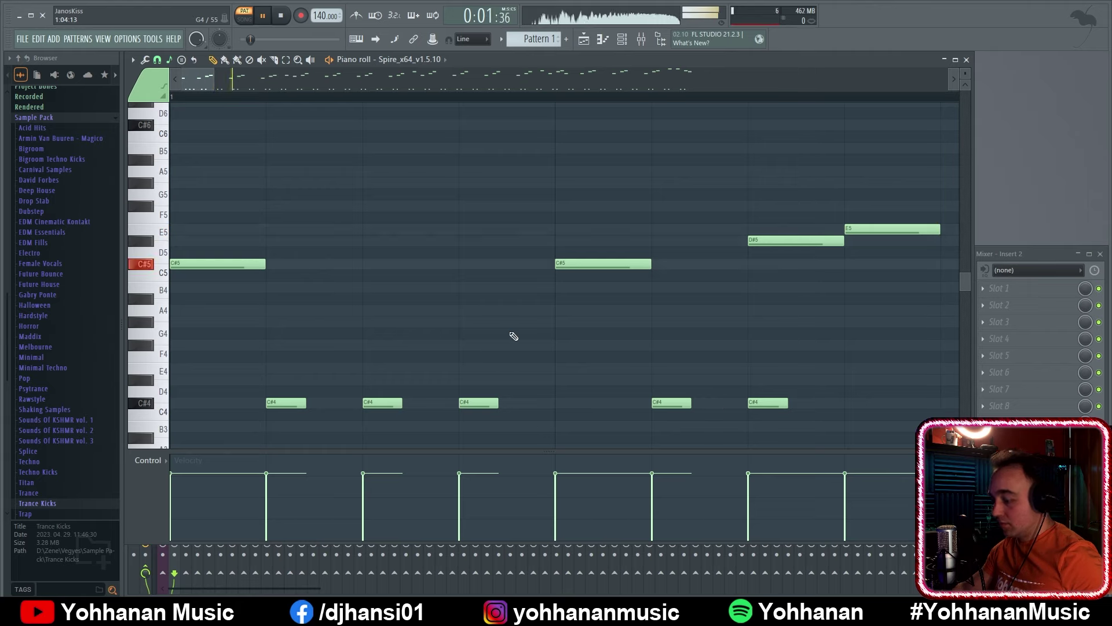
scroll(513, 336, "down", 8)
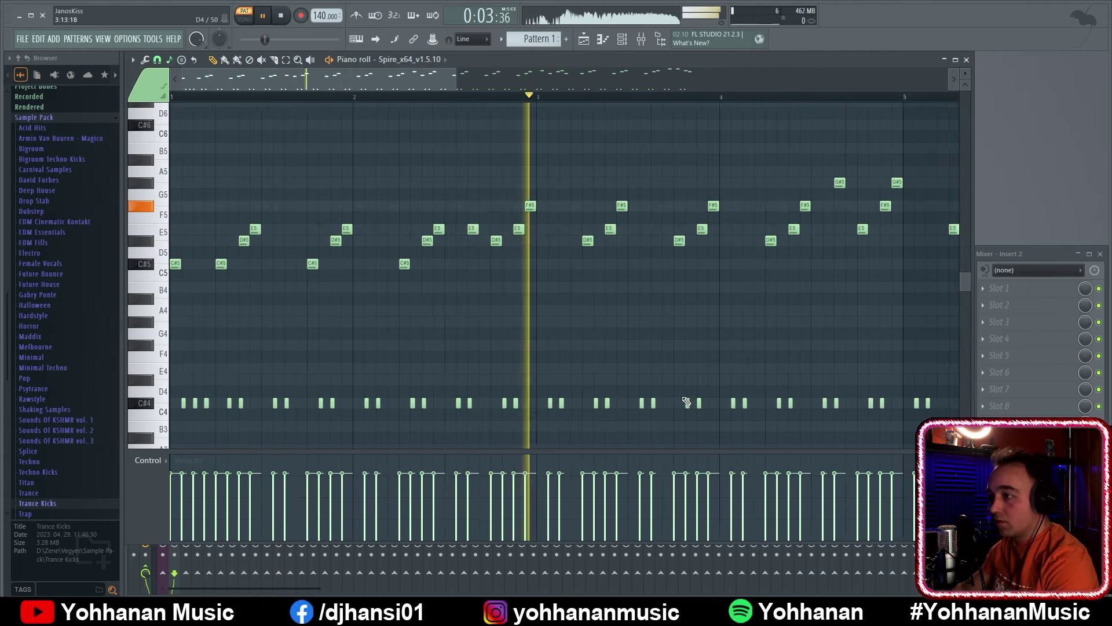
scroll(686, 402, "down", 2)
key("space")
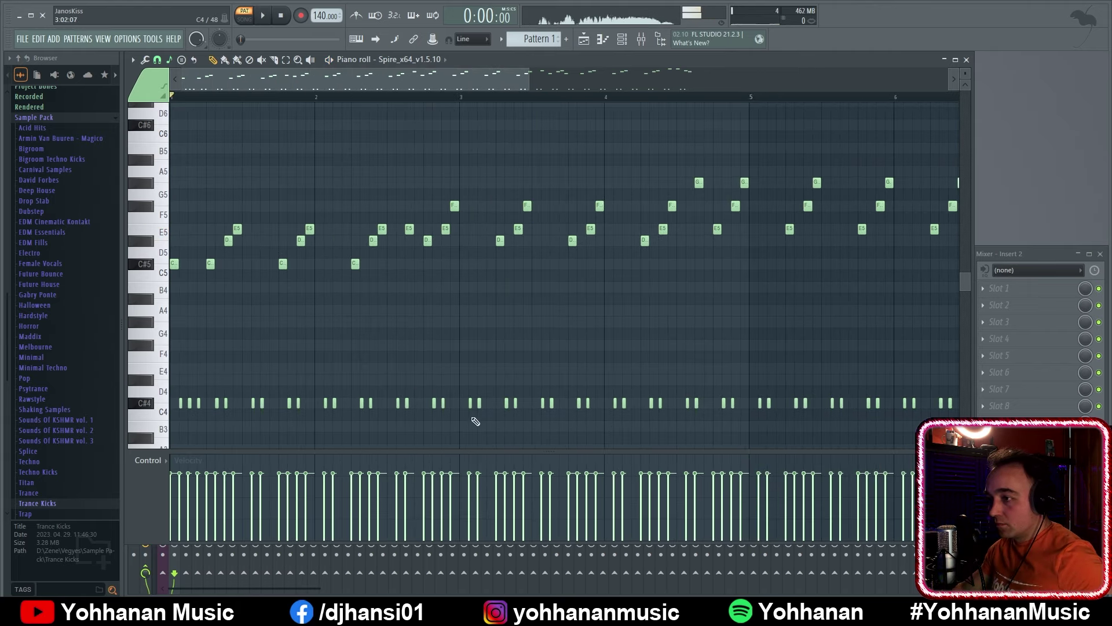
Lower the C#4 notes in bars 3 and 4 to B3 and play the pattern
scroll(529, 318, "down", 3)
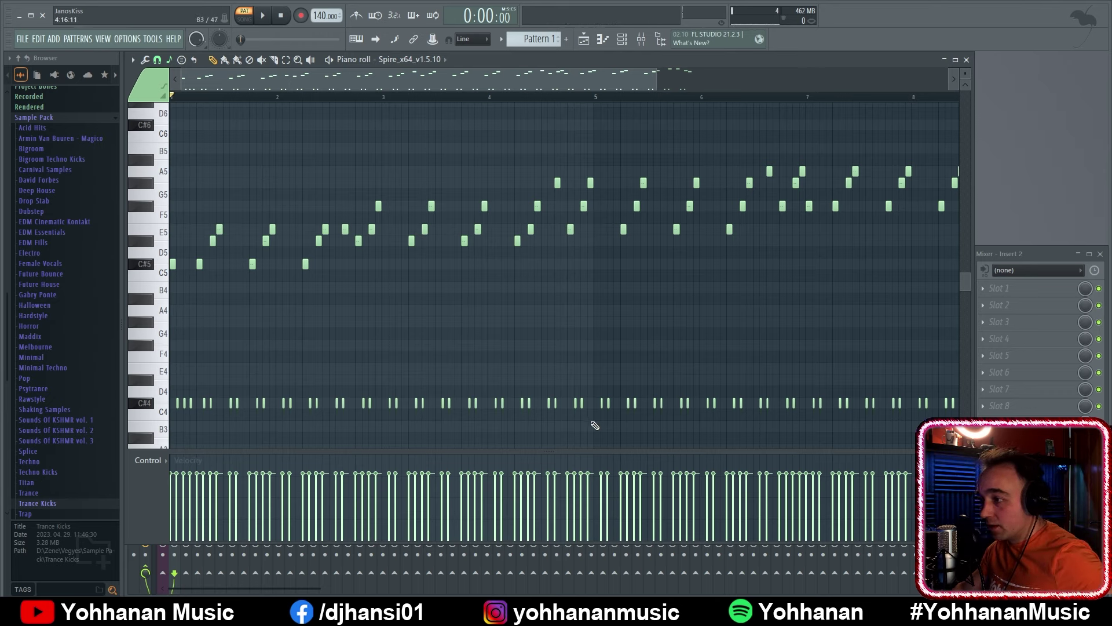
left_click_drag(590, 431, 390, 382)
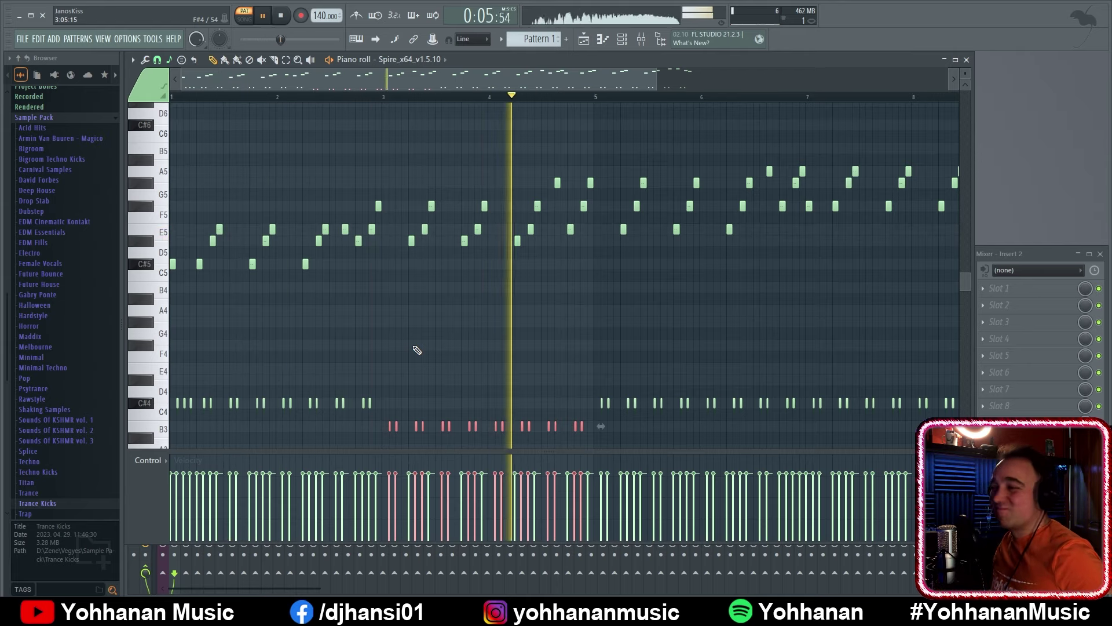
scroll(608, 342, "down", 3)
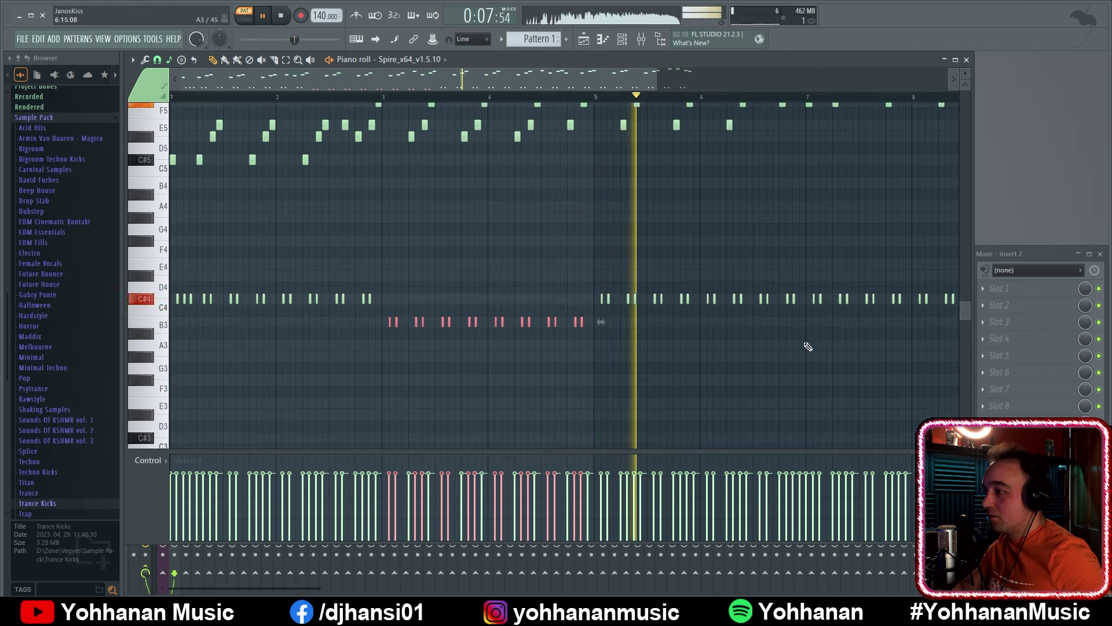
key("space")
Lower the C#4 notes in bars 5 and 6 to A3
left_click_drag(804, 327, 600, 272)
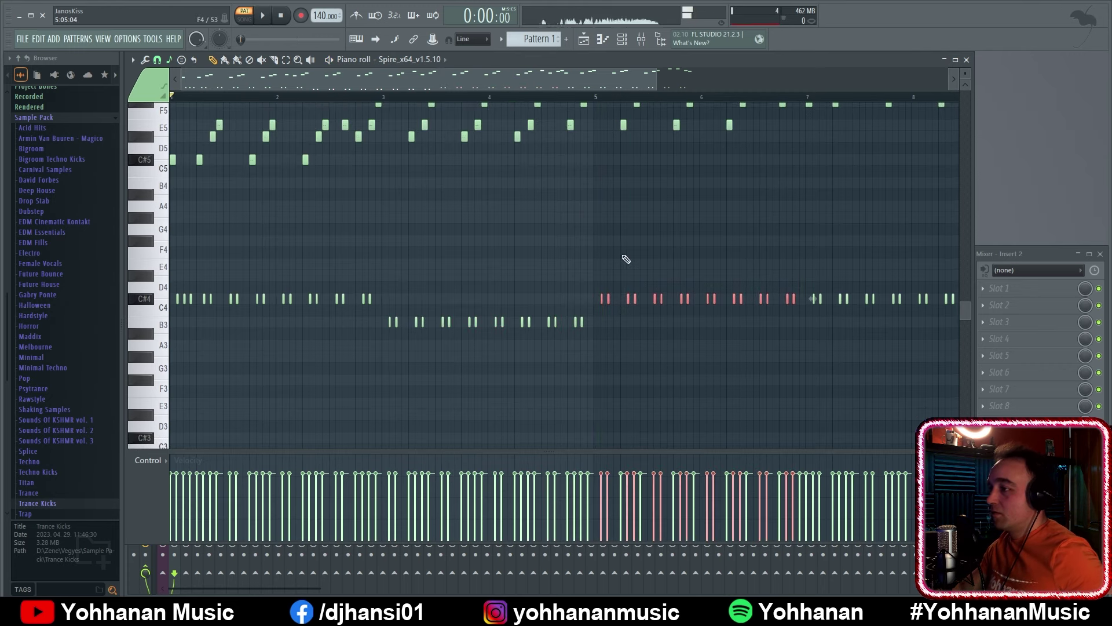
key("ctrl+Down")
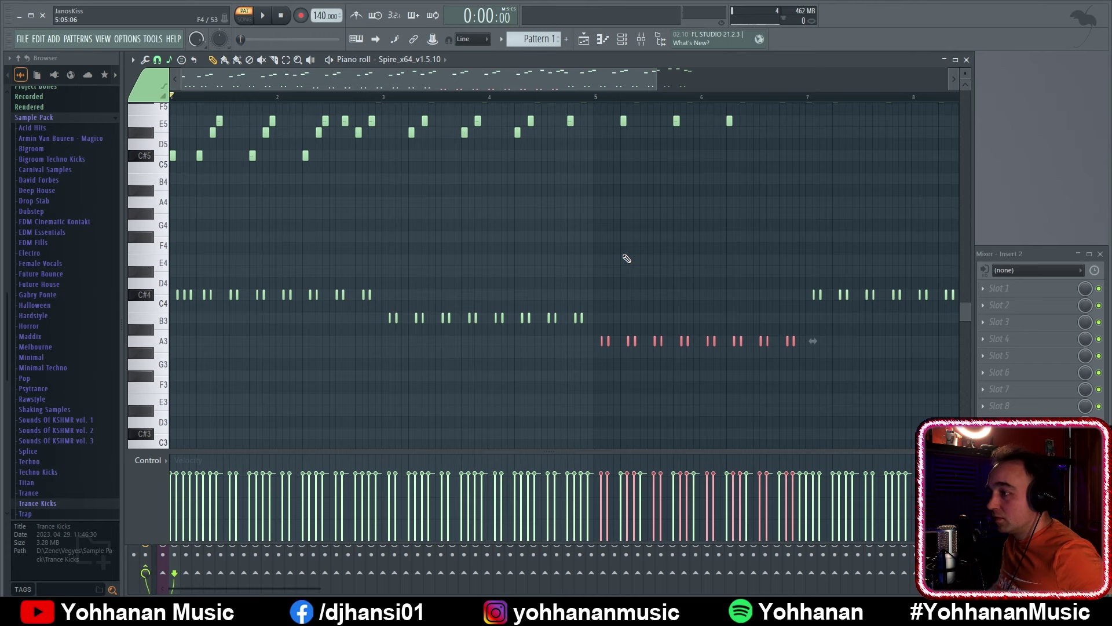
left_click(676, 247)
scroll(538, 335, "down", 2, "ctrl")
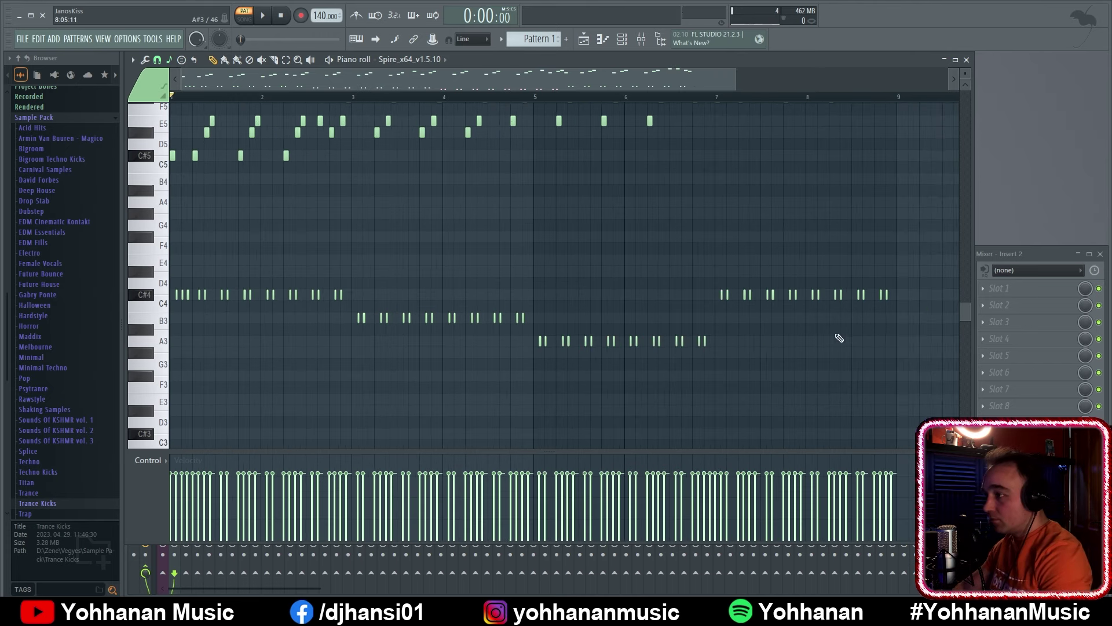
Raise the C#4 notes in bars 7 and 8 to G#4 and play the pattern through
left_click_drag(914, 297, 687, 296)
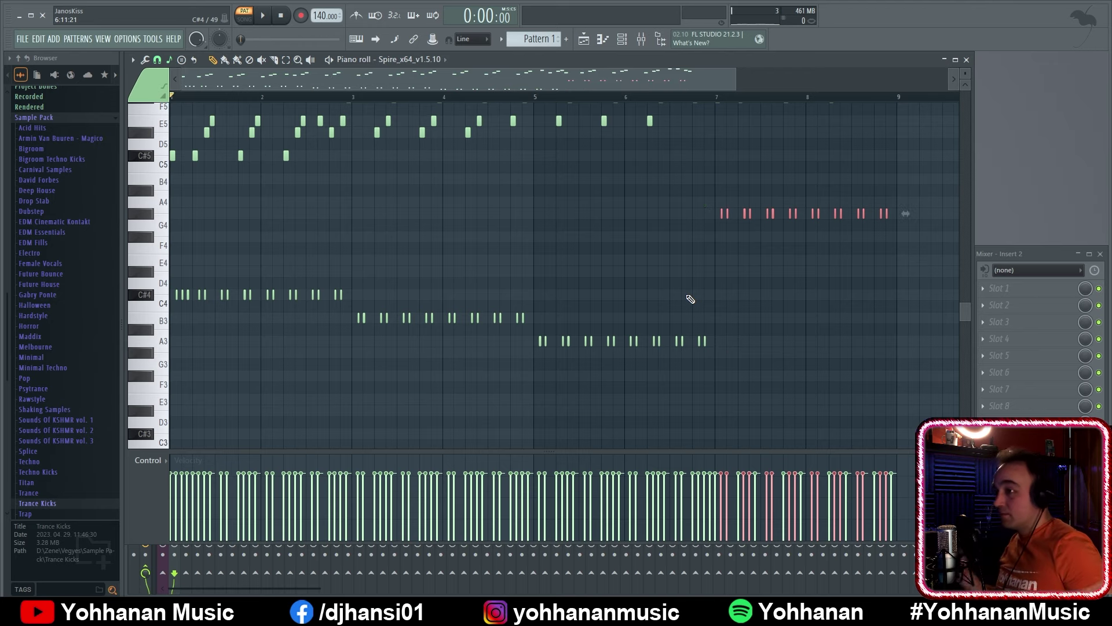
scroll(641, 255, "up", 3)
key("ctrl+d")
key("space")
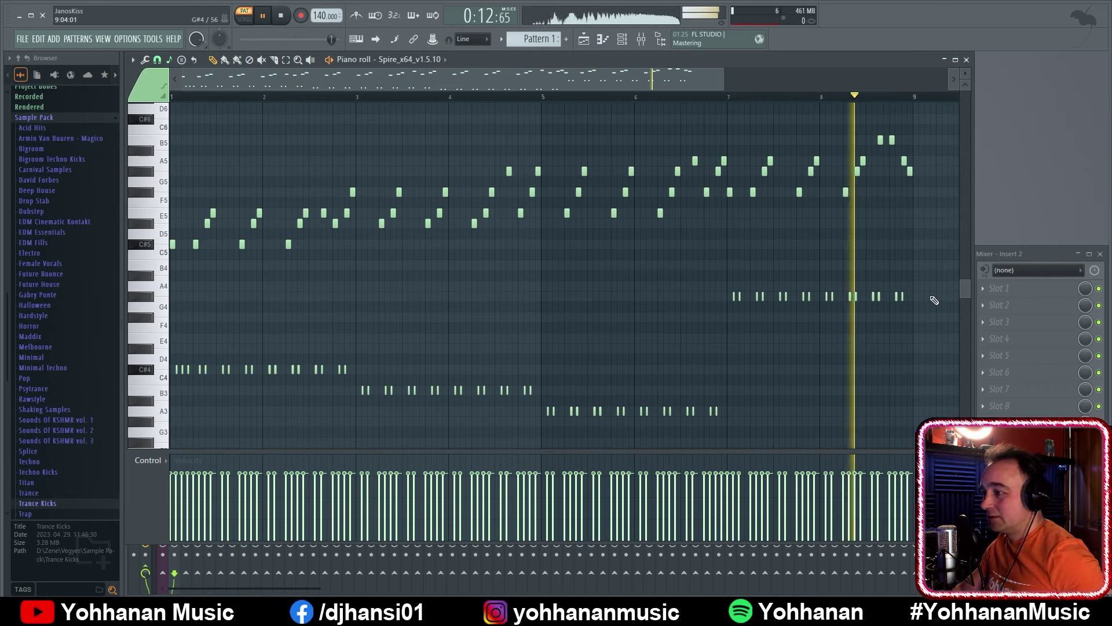
Lower the low notes in bars 7 and 8 to F#4 and listen to the pattern, including from bar 5
left_click_drag(850, 299, 604, 303)
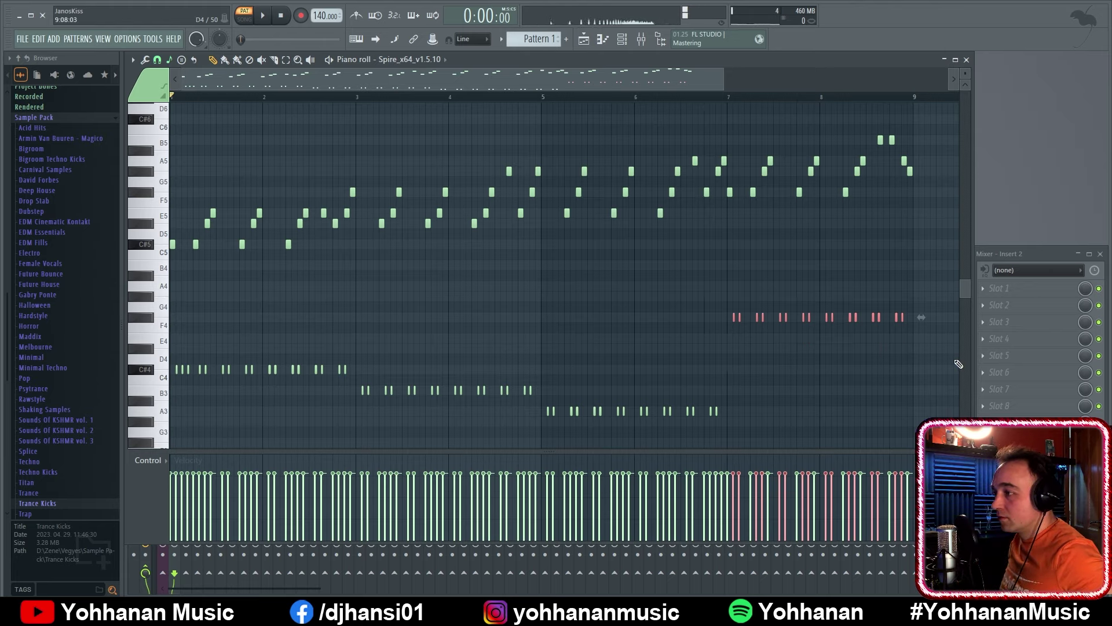
key("space")
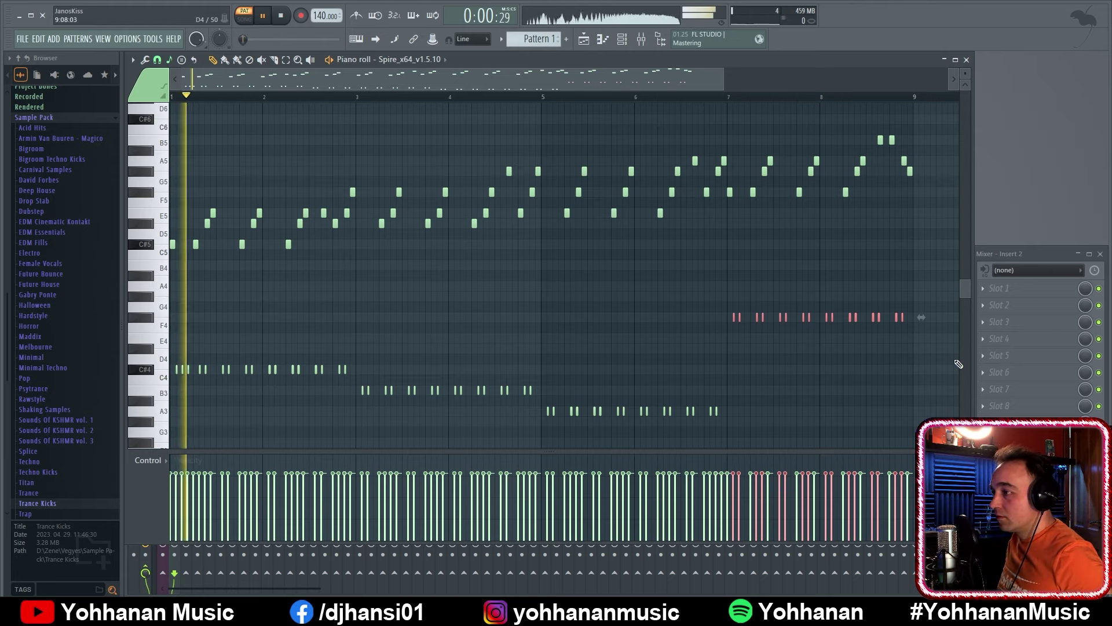
left_click(543, 97)
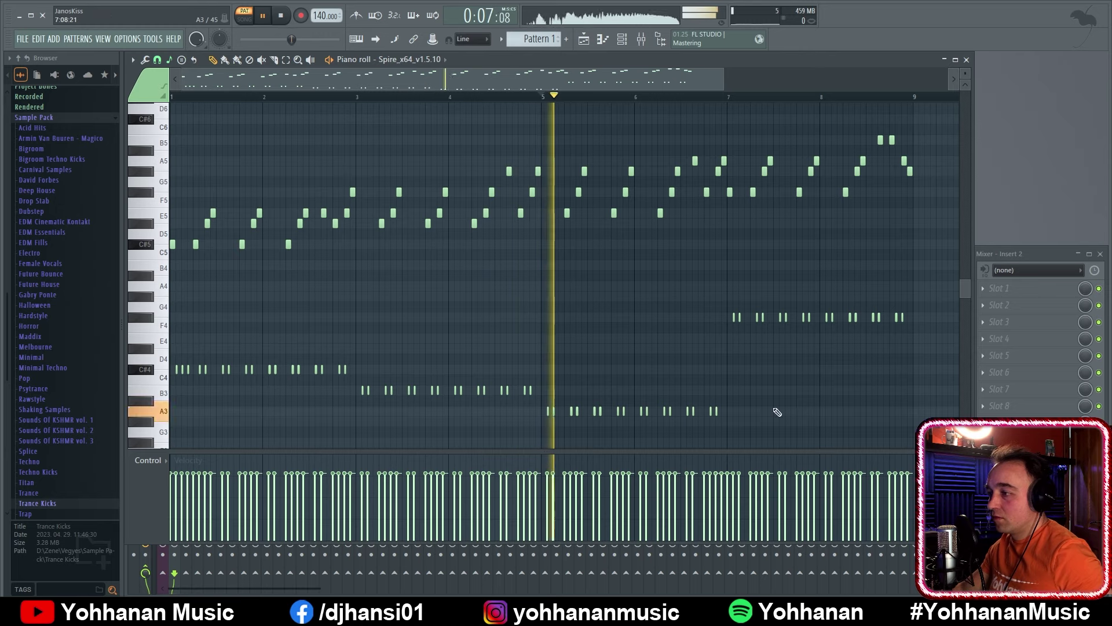
left_click_drag(767, 418, 548, 403)
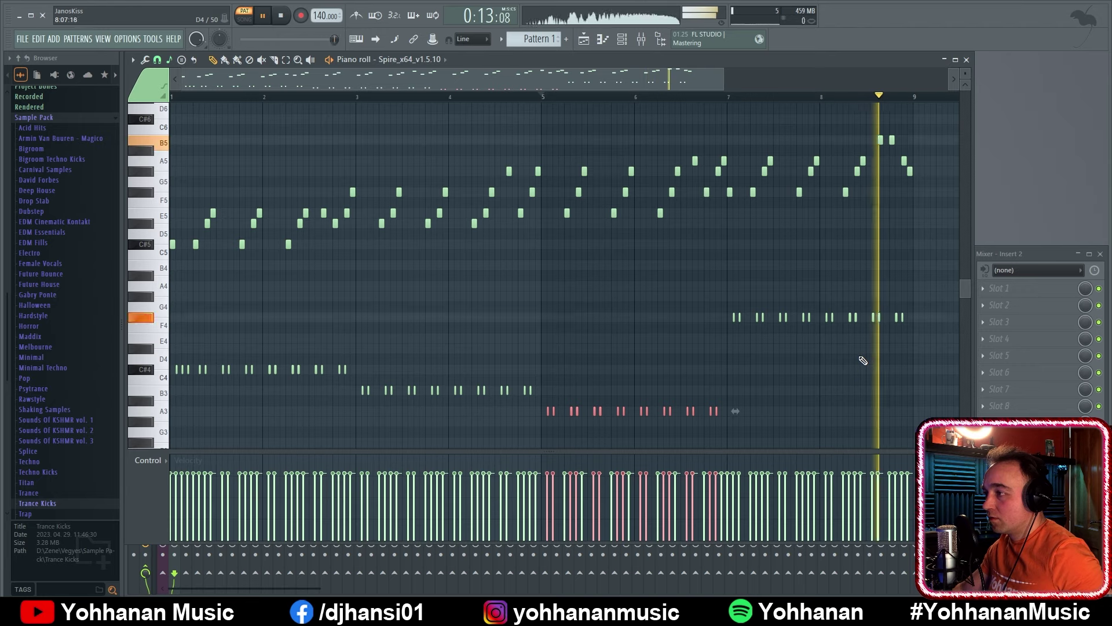
Lower the low notes in bars 7 and 8 to D#4 after trying E4, playing the ending from about bar 6
left_click_drag(931, 318, 670, 321)
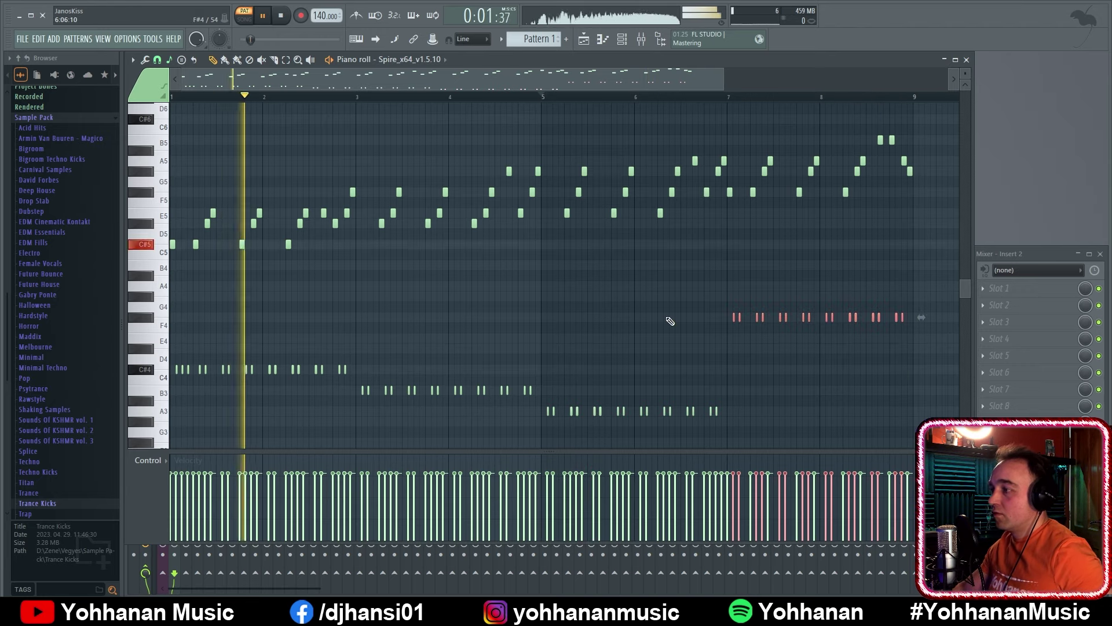
key("Down")
key("Down")
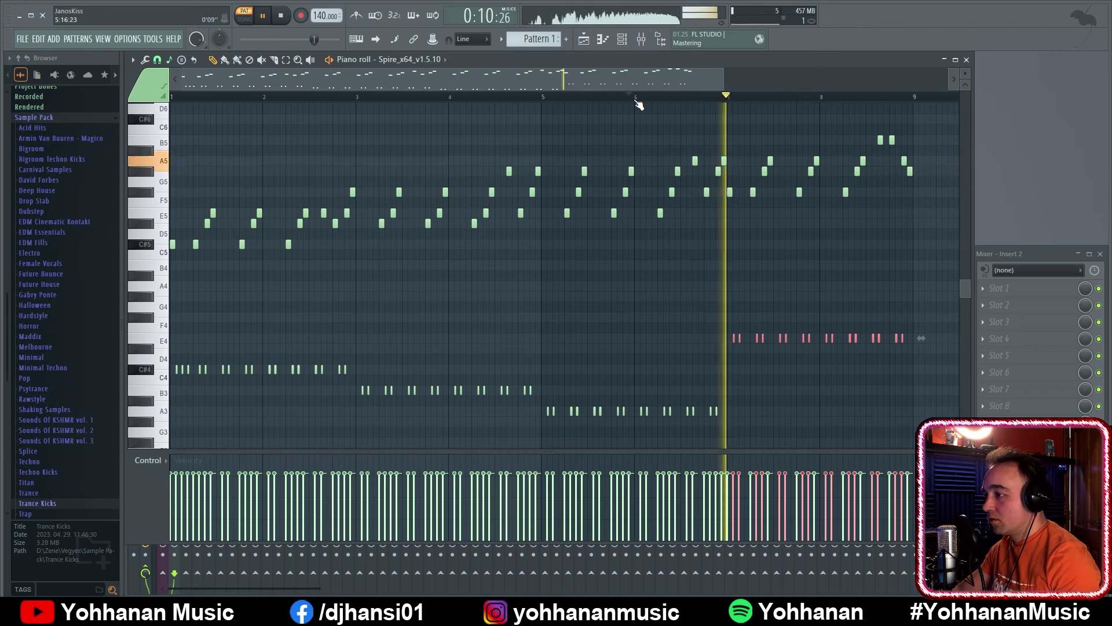
key("space")
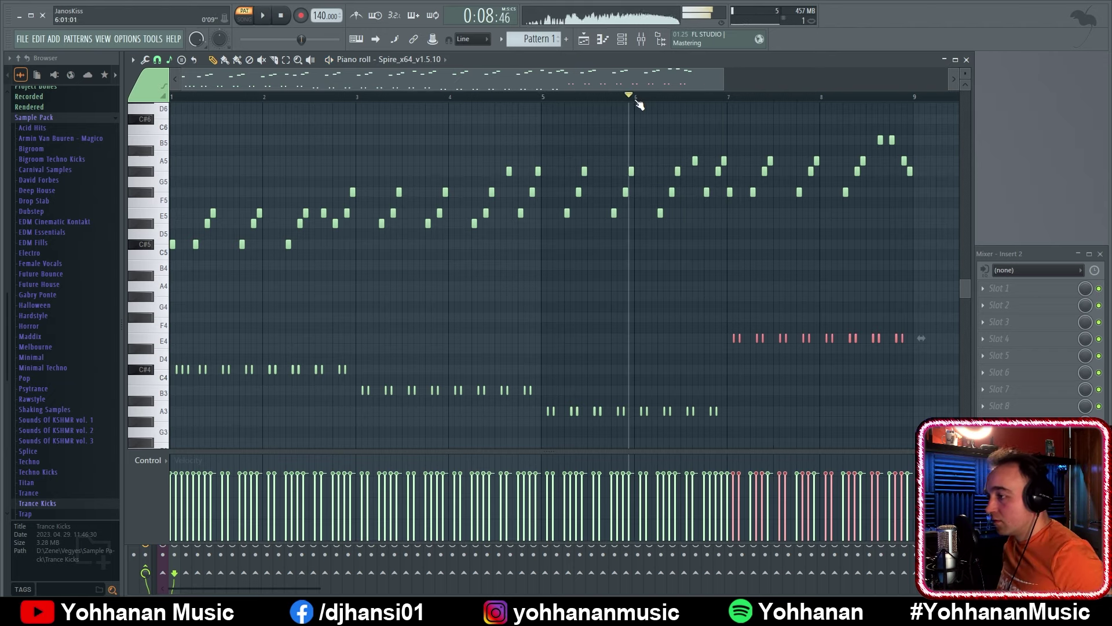
key("space")
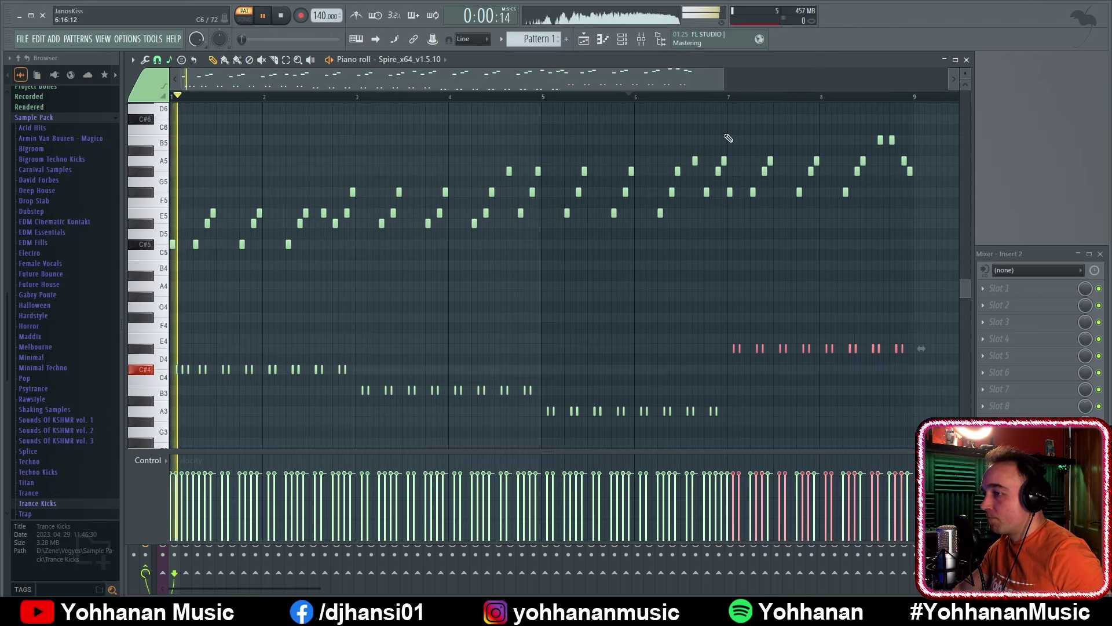
key("space")
Raise the last two C#4 notes of bar 2 to D#4 and play the pattern
left_click(342, 369)
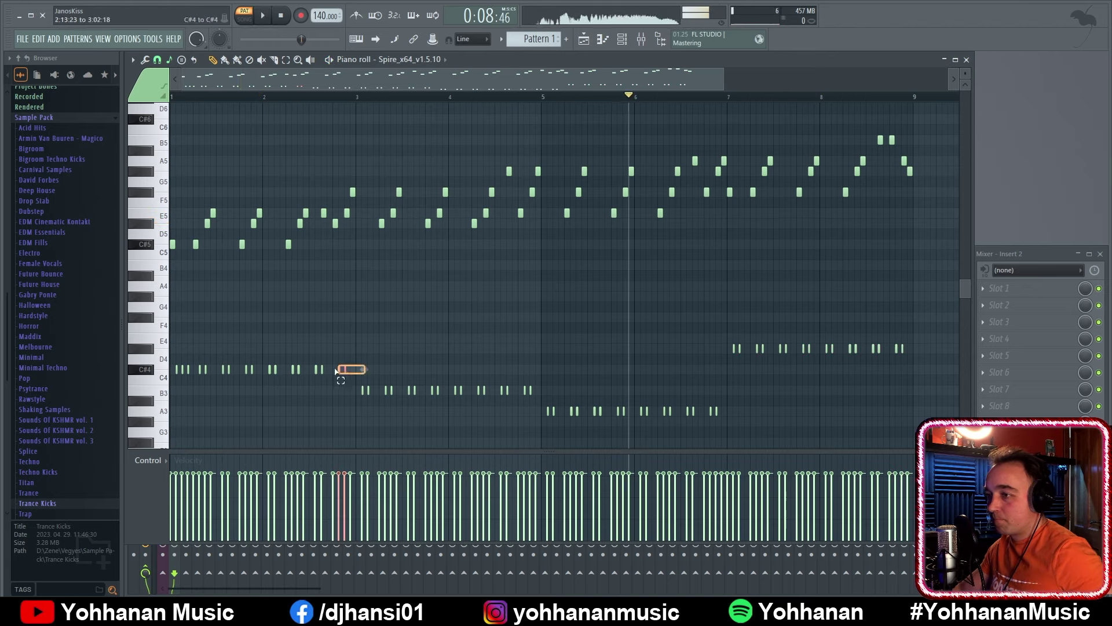
key("Up")
key("Up")
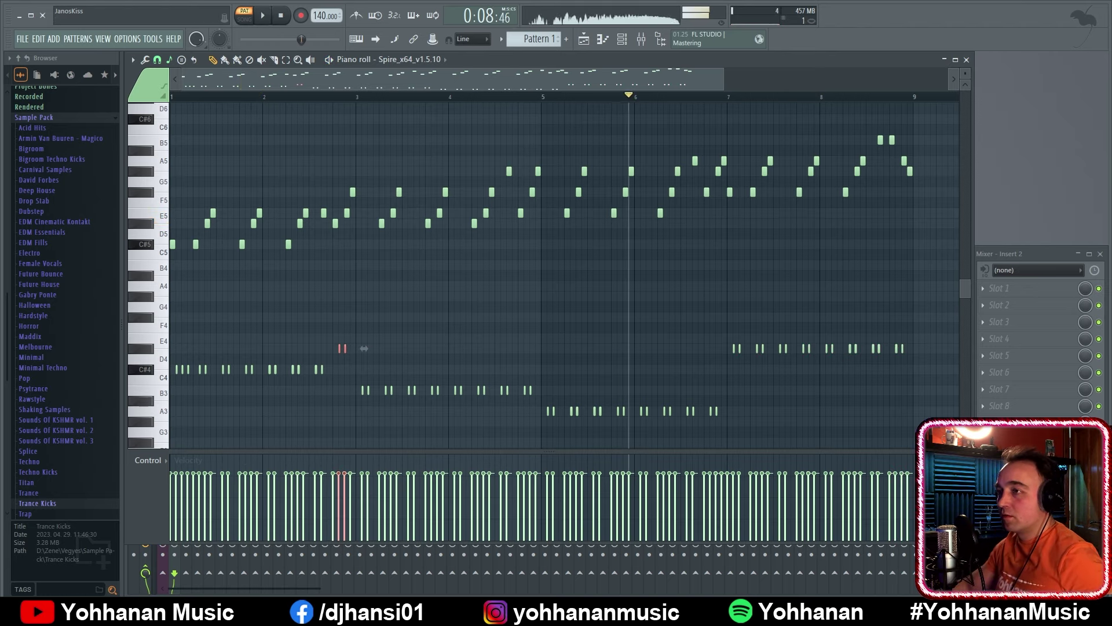
key("space")
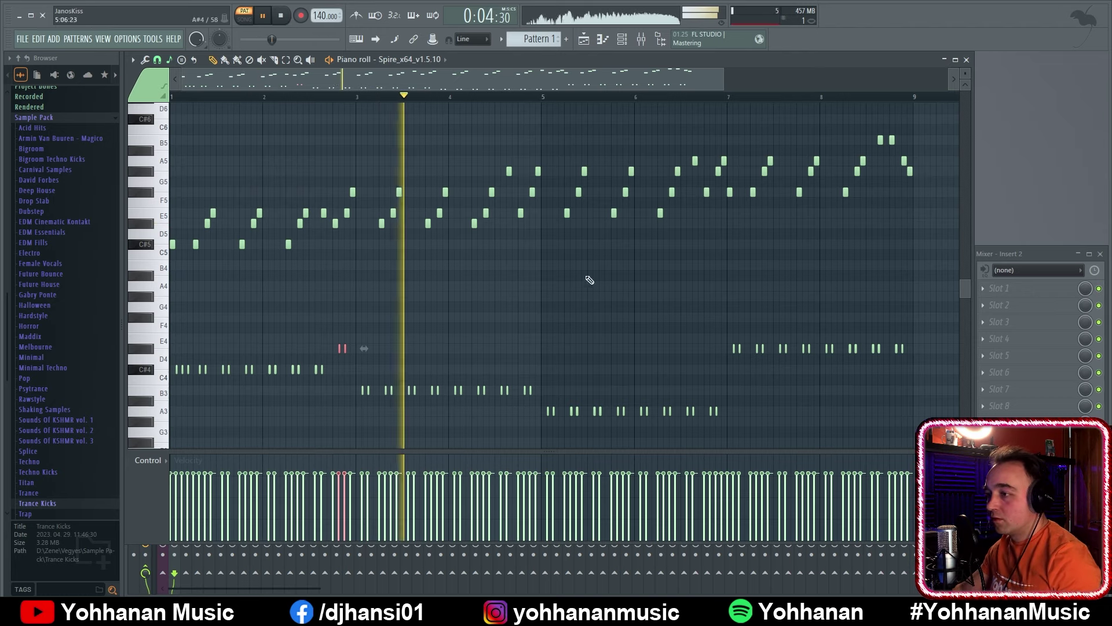
Raise the last four B3 notes of bar 4 to C#4 and play the pattern
left_click(560, 382)
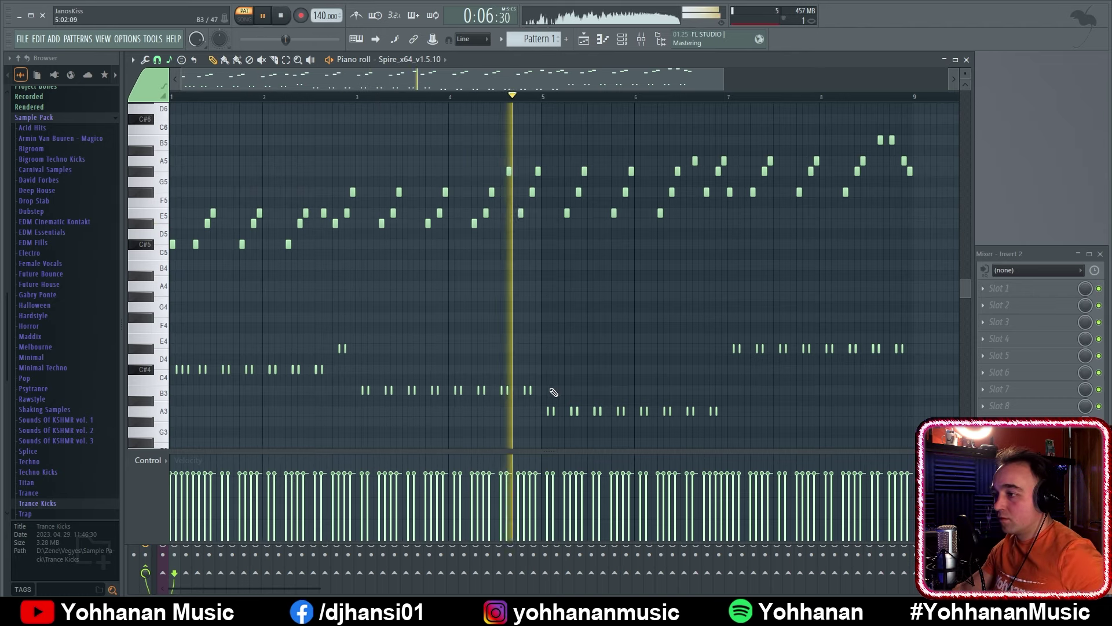
key("space")
left_click_drag(548, 387, 501, 394)
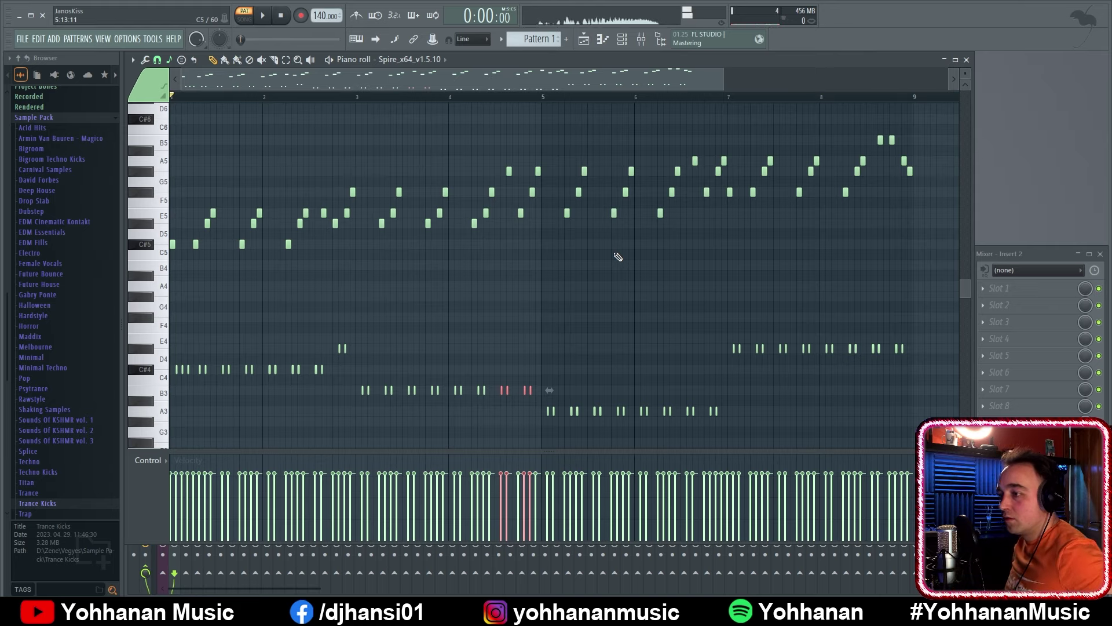
key("space")
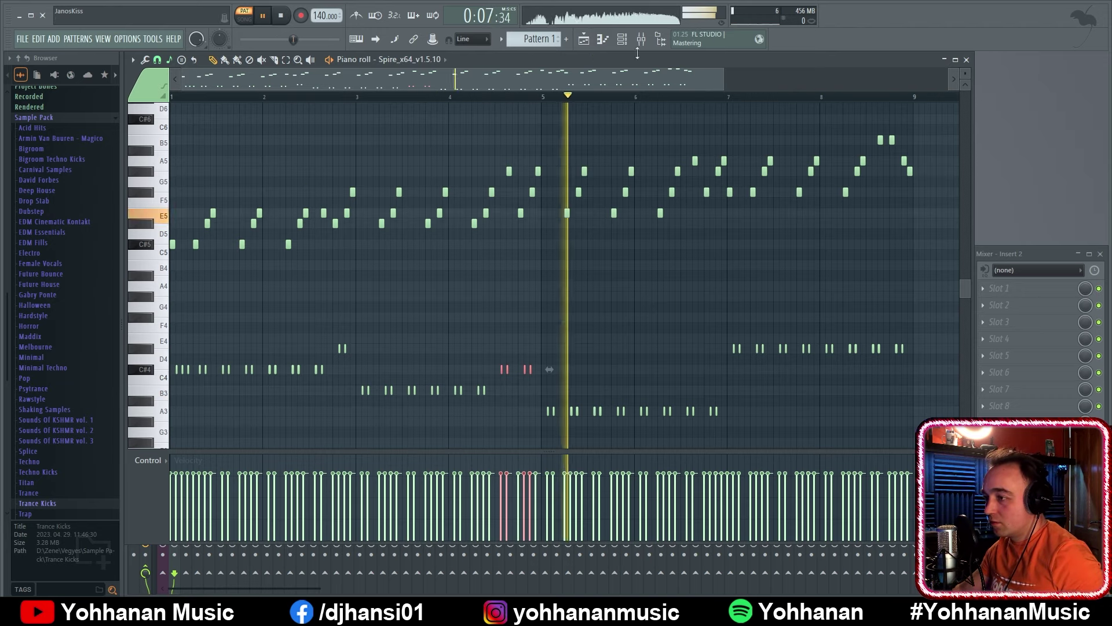
Raise the last four A3 notes of bar 6 to B3 while the pattern plays
left_click_drag(746, 402, 684, 416)
key("shift+Up")
key("shift+Up")
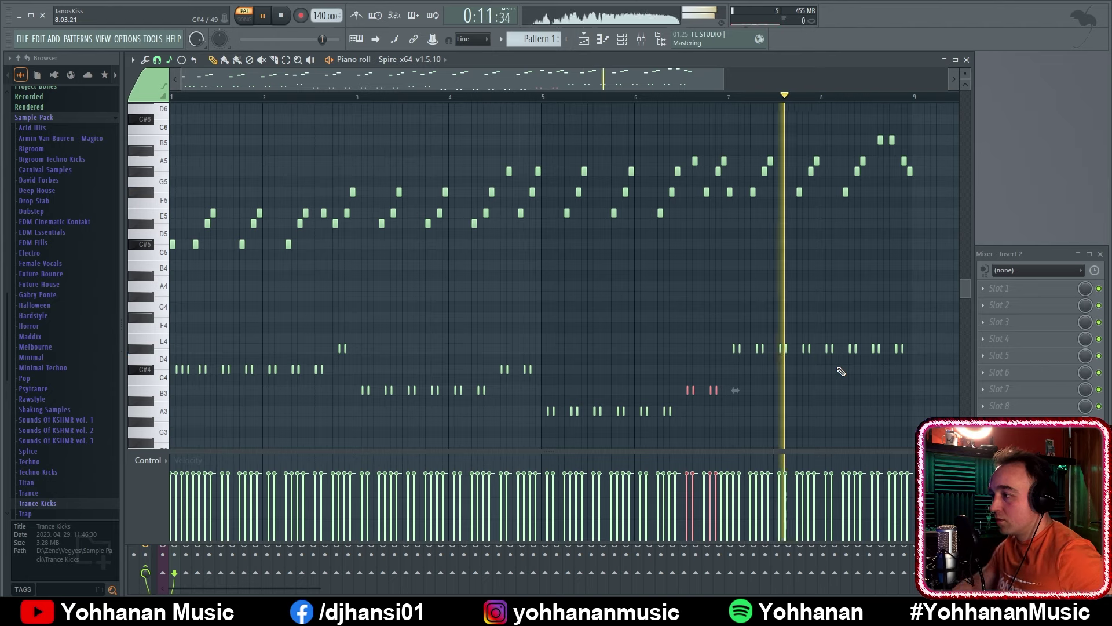
Raise the last two D#4 notes of bar 8 to E4 and listen to the ending from about bar 7
left_click_drag(924, 352, 893, 343)
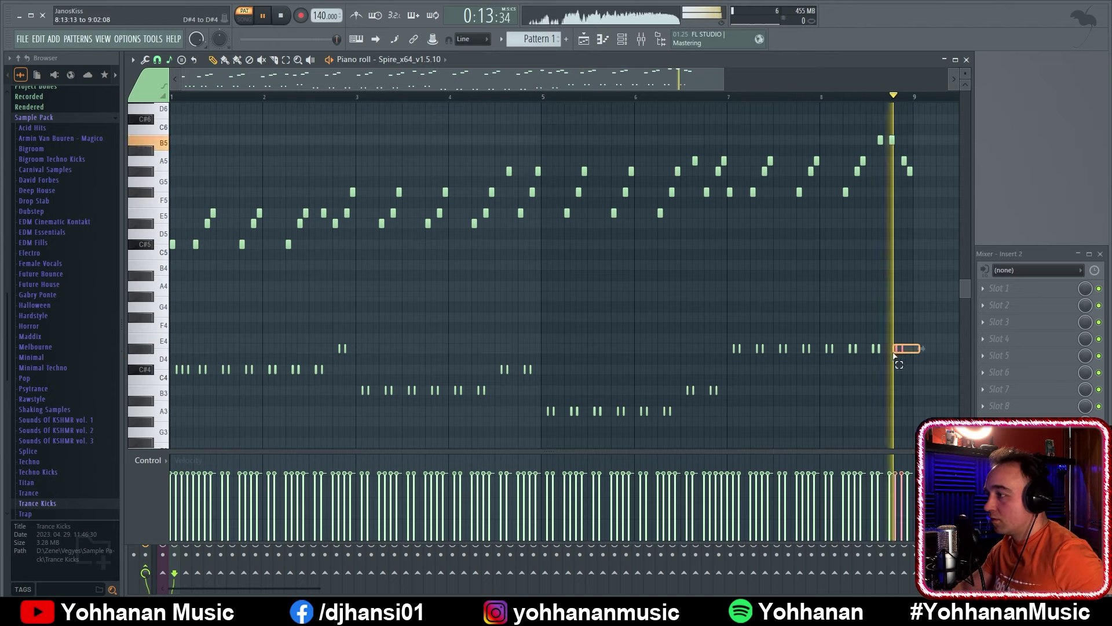
key("shift+Up")
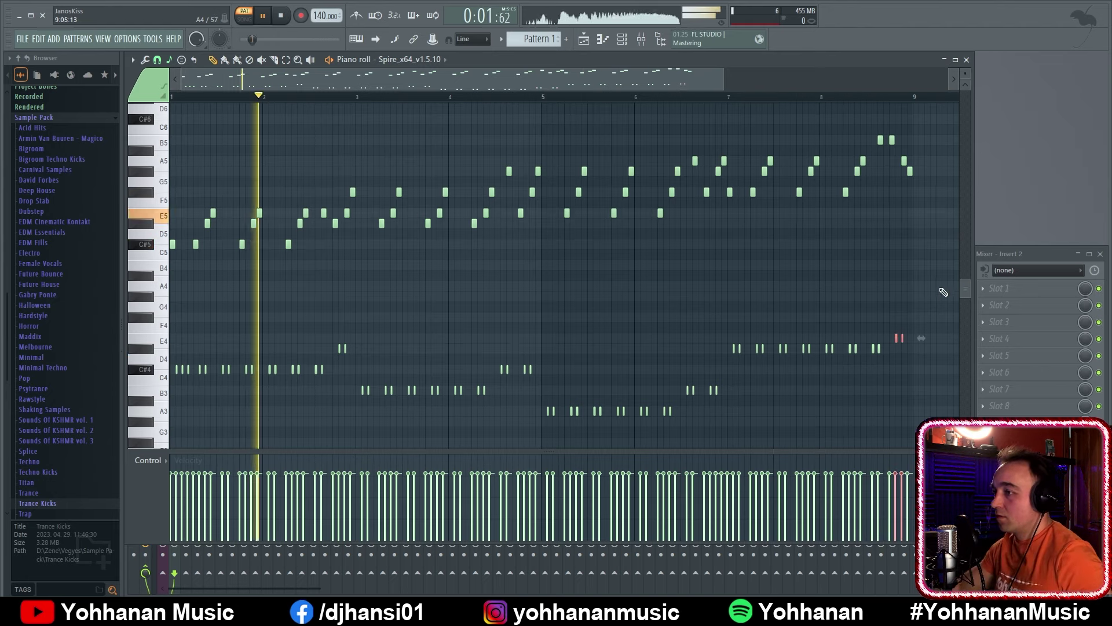
left_click(777, 100)
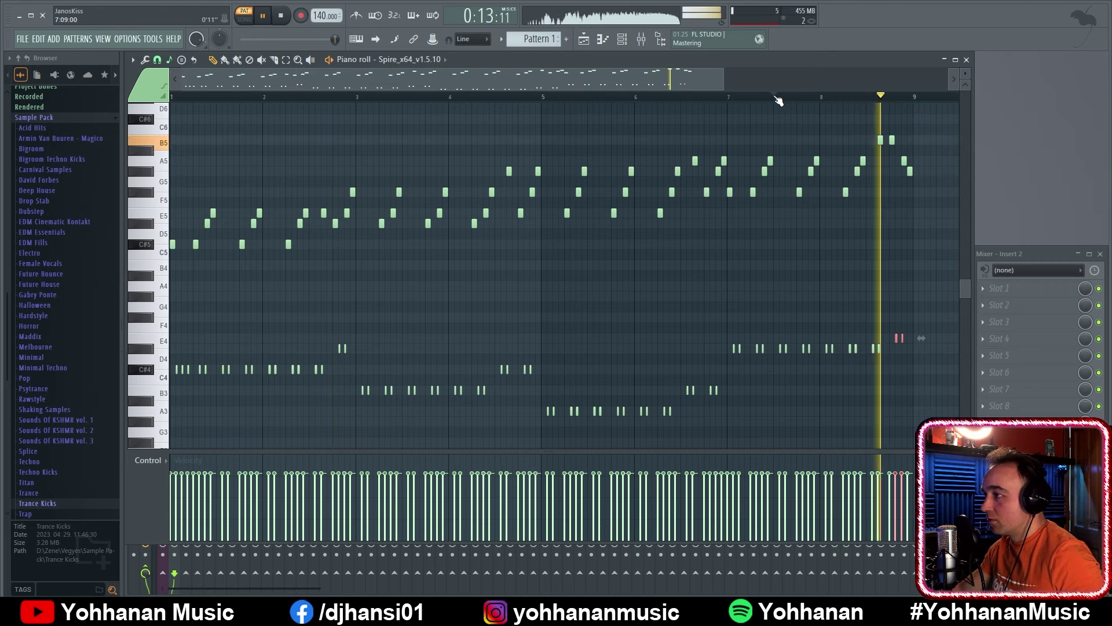
key("space")
left_click(843, 413)
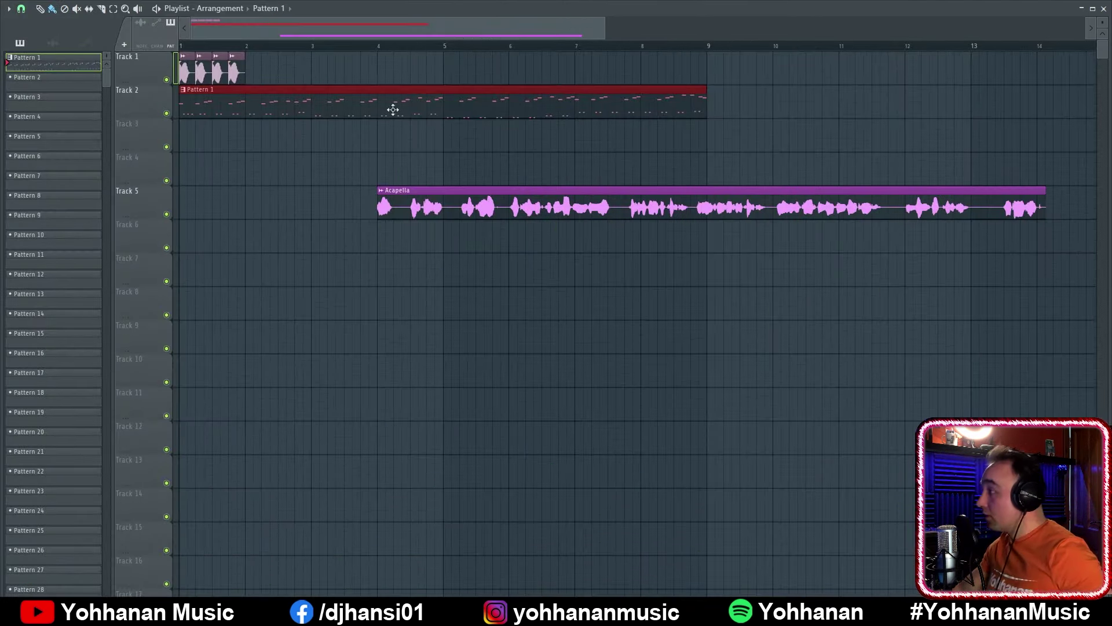
Repeat the one-bar group of four kick clips on Track 1 until it fills all eight bars
left_click_drag(272, 84, 181, 53)
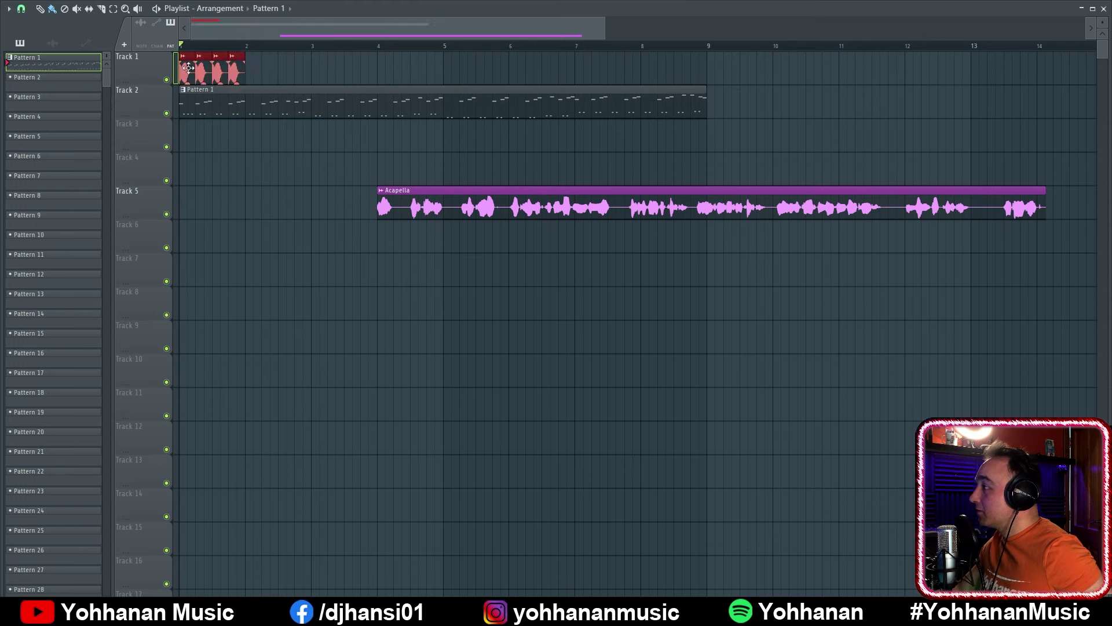
key("ctrl+b")
key("ctrl+b")
key("ctrl+b")
key("ctrl+b")
key("ctrl+b")
key("ctrl+b")
key("ctrl+b")
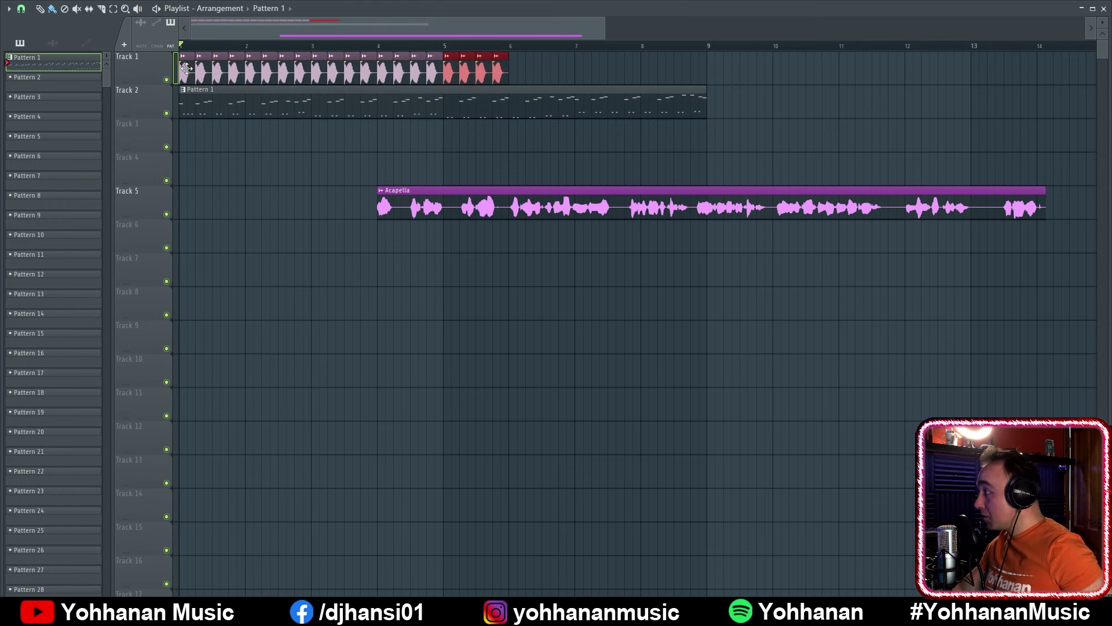
Move the Acapella clip on Track 5 to about bar 9 and play the eight-bar arrangement with the kick
left_click_drag(527, 209, 865, 209)
key("space")
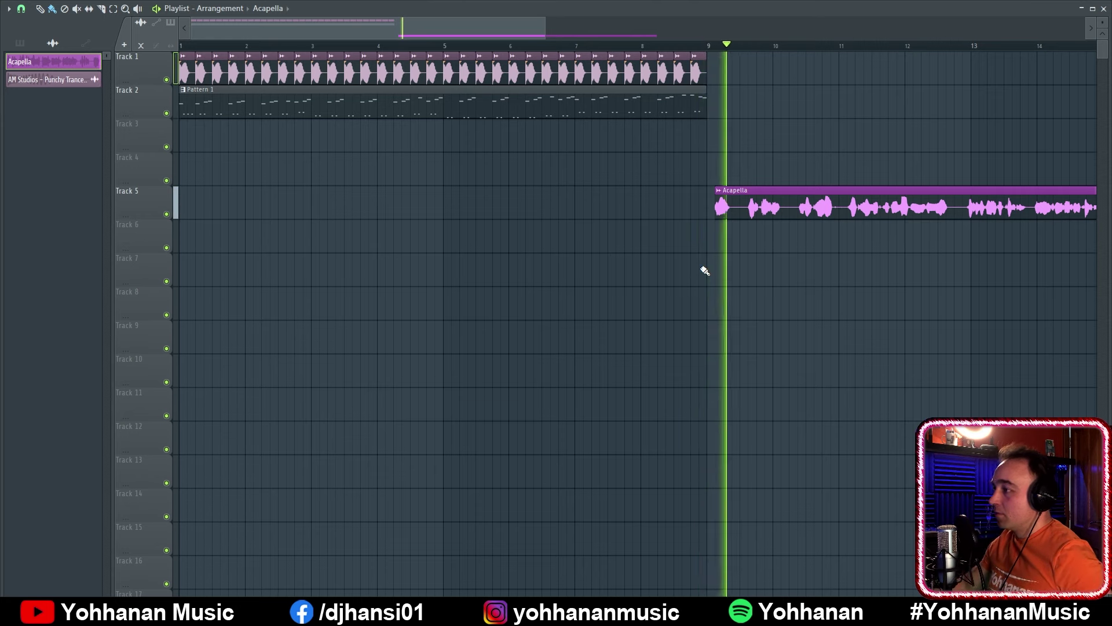
key("space")
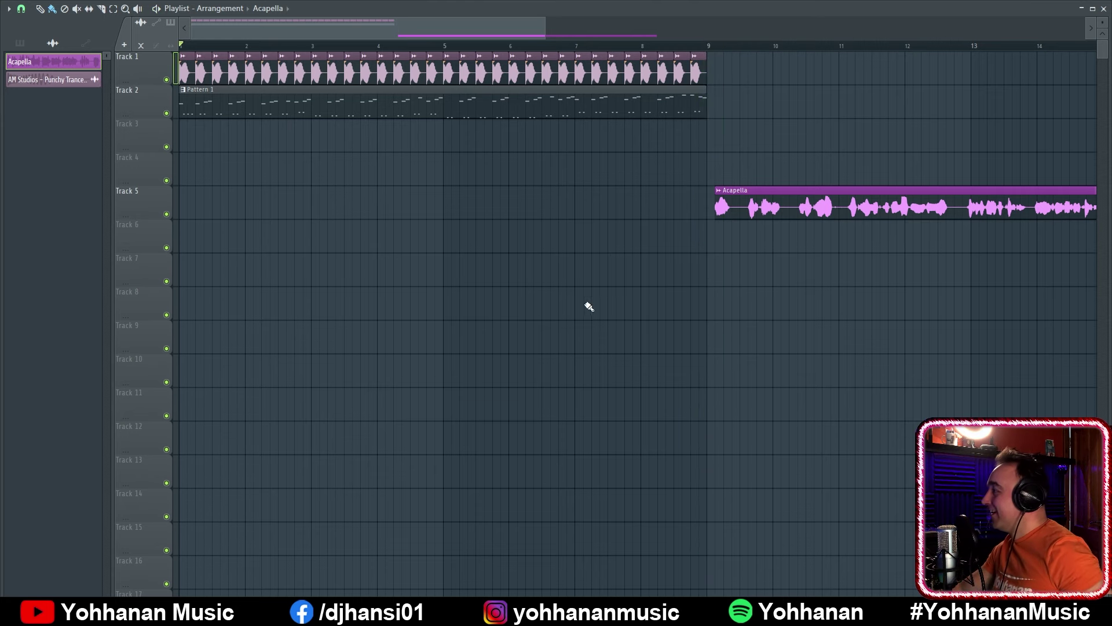
Rename the pattern on Track 2 as "Main melody" and colour it green
right_click(184, 92)
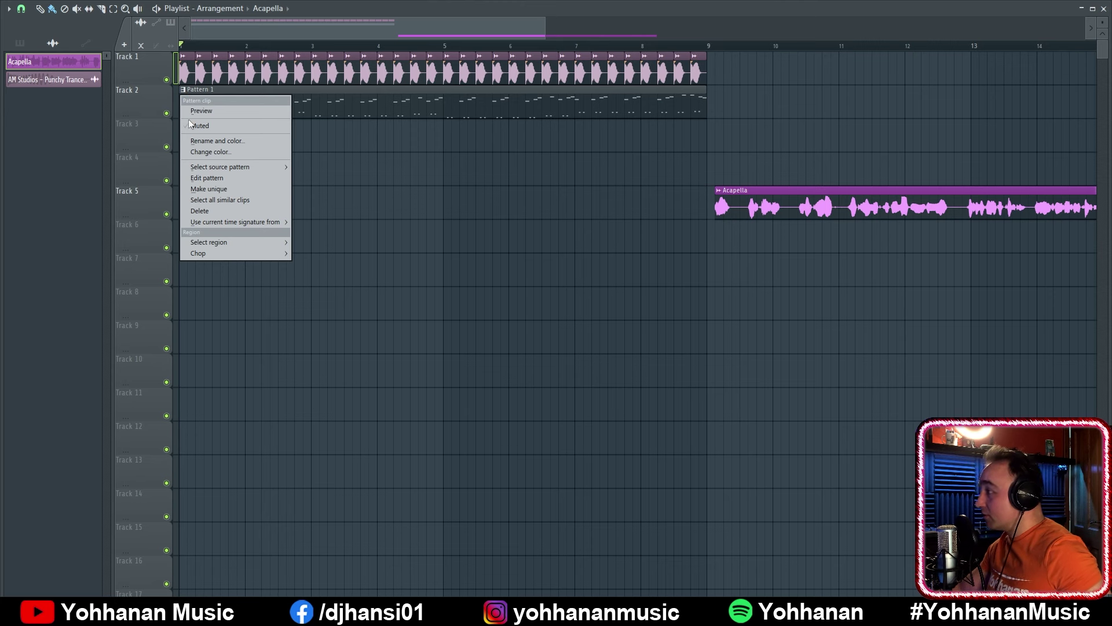
left_click(216, 141)
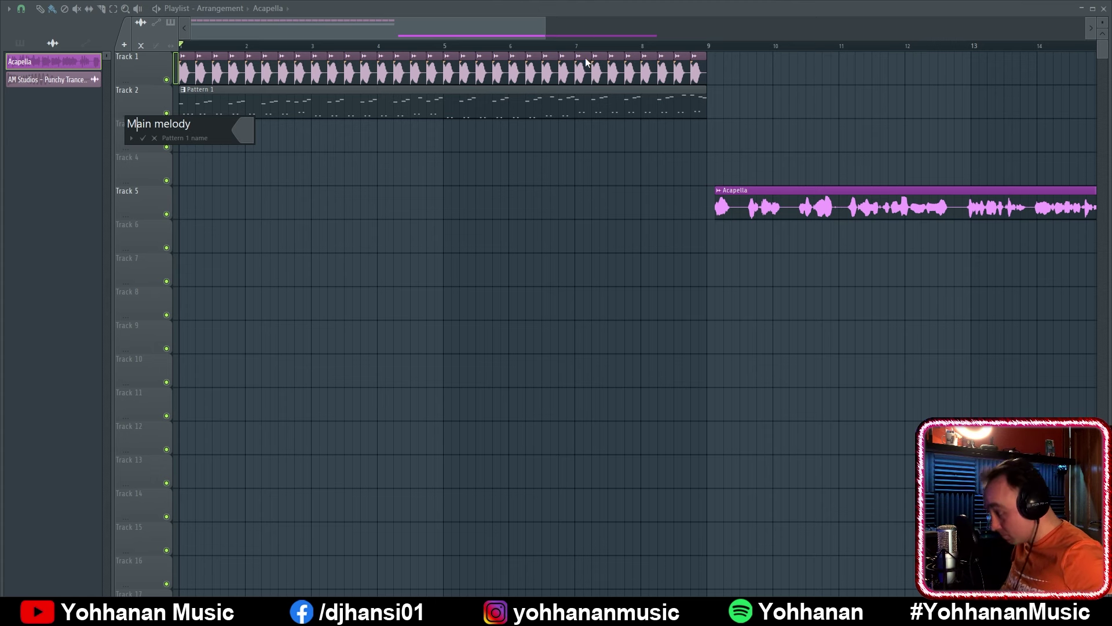
left_click(246, 131)
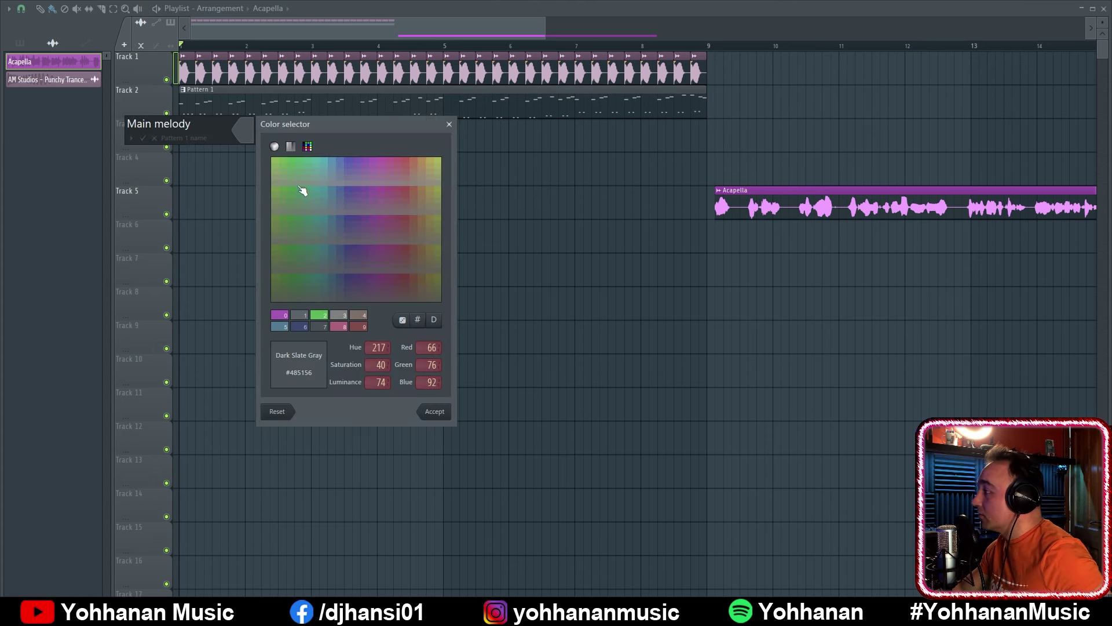
double_click(299, 164)
key("Return")
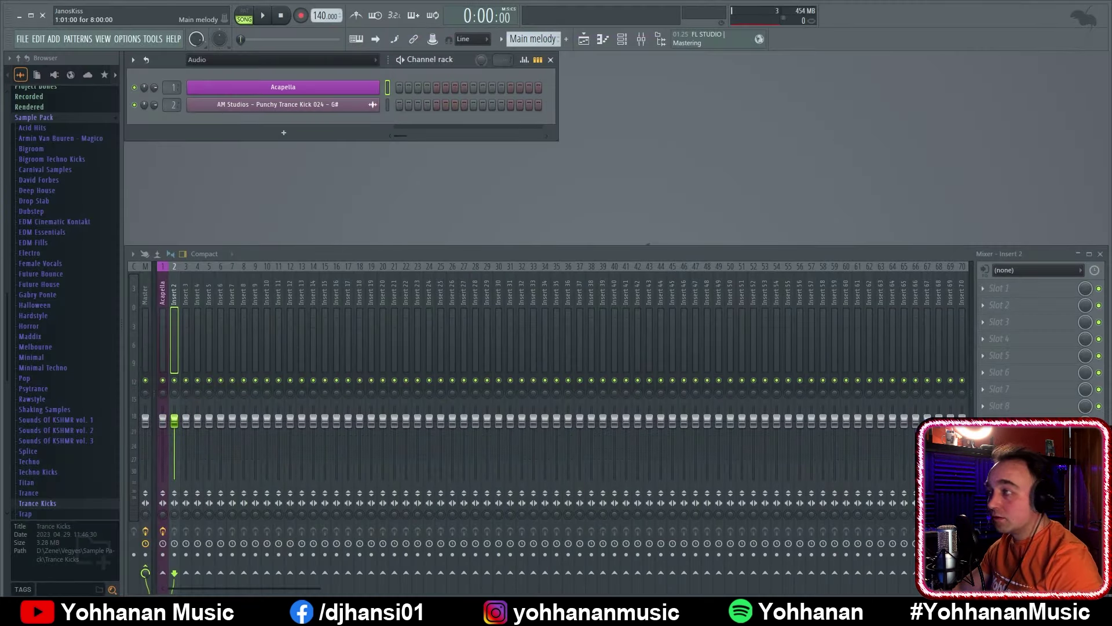
Rename the Punchy Trance Kick channel as "Kick", remove its icon and colour it red
right_click(270, 105)
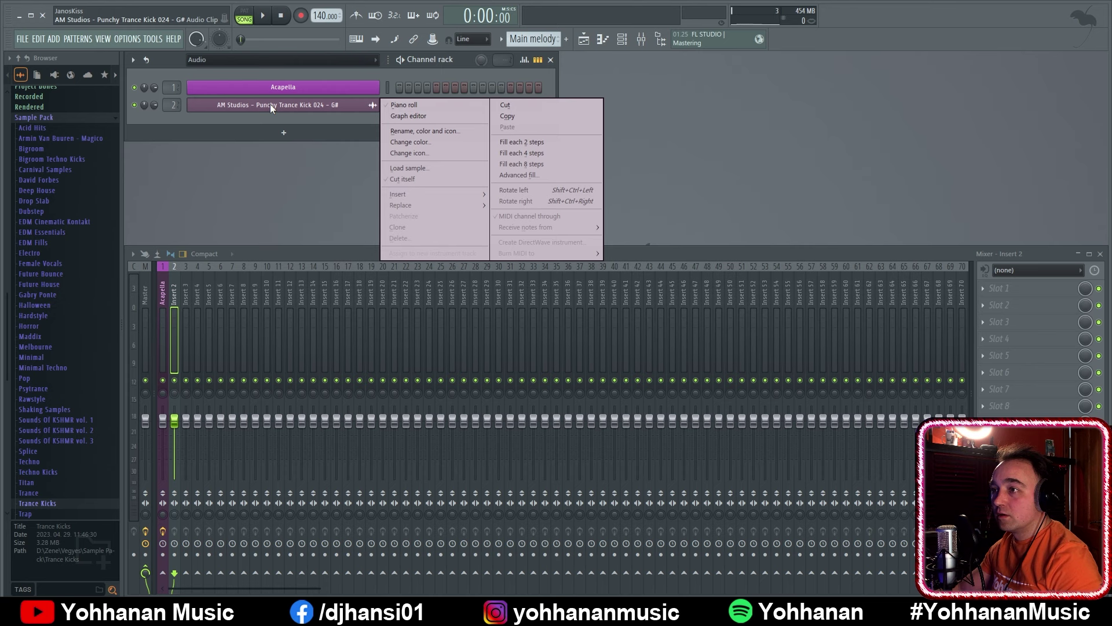
left_click(460, 116)
type("kick")
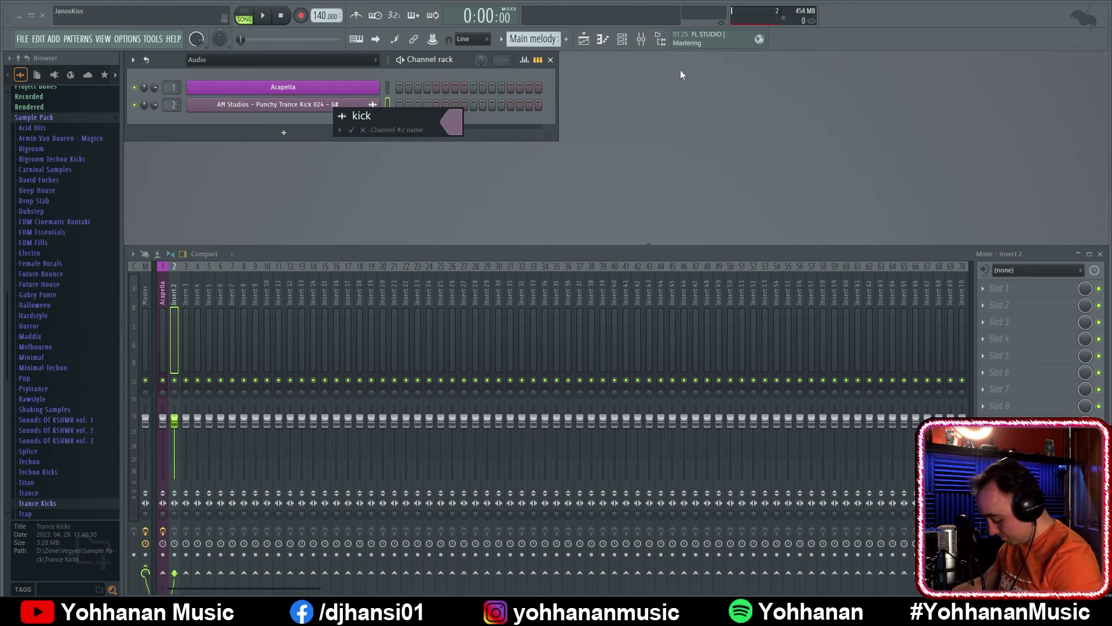
key("BackSpace")
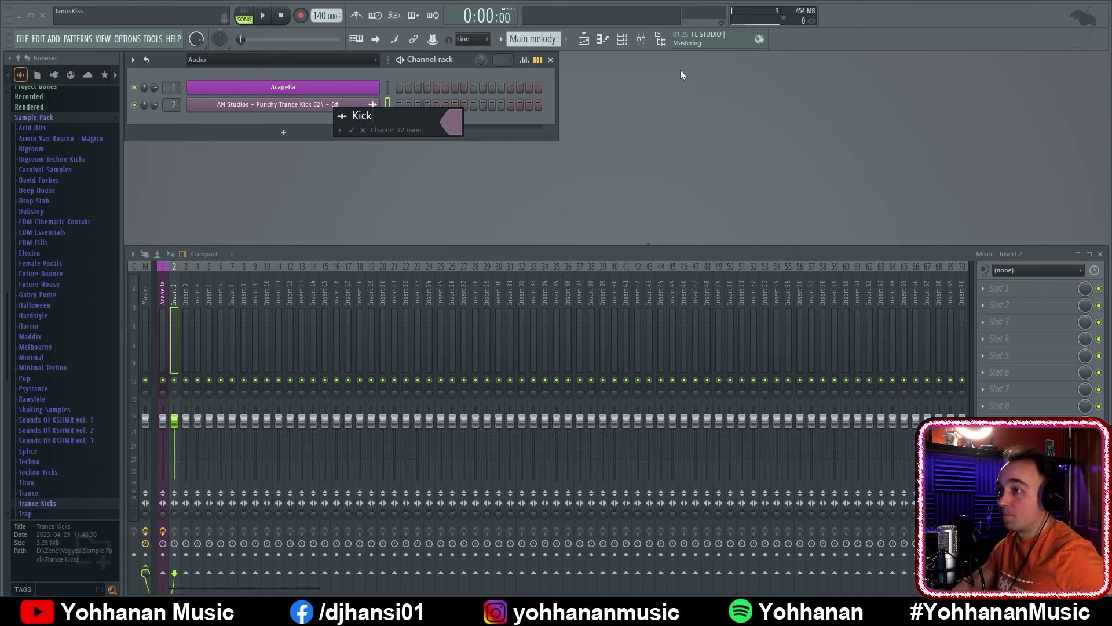
left_click(341, 118)
left_click(346, 145)
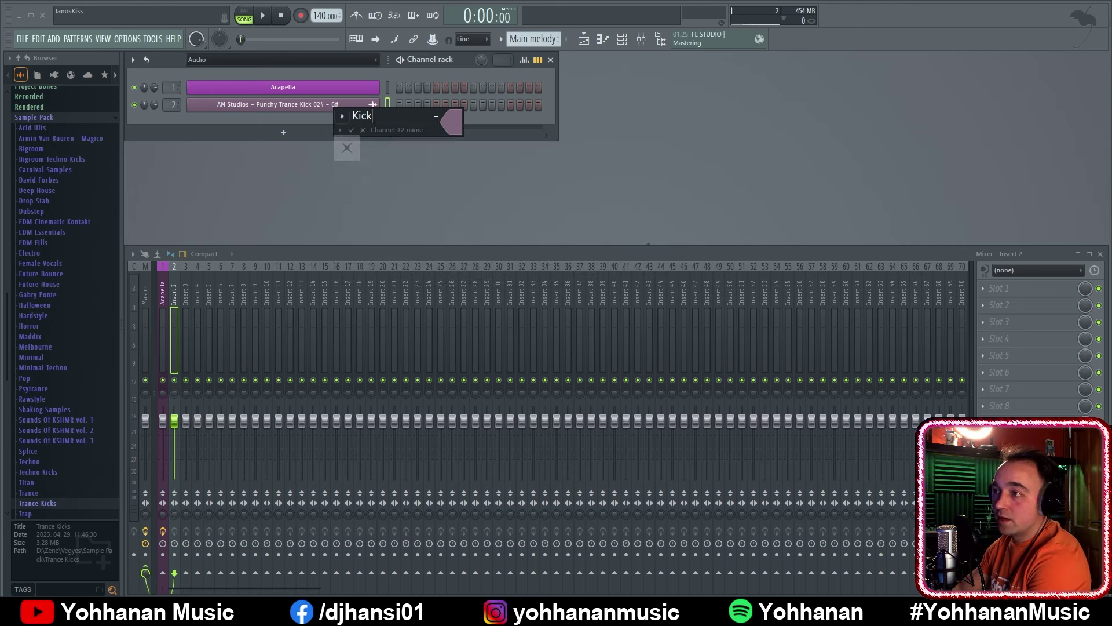
left_click(453, 123)
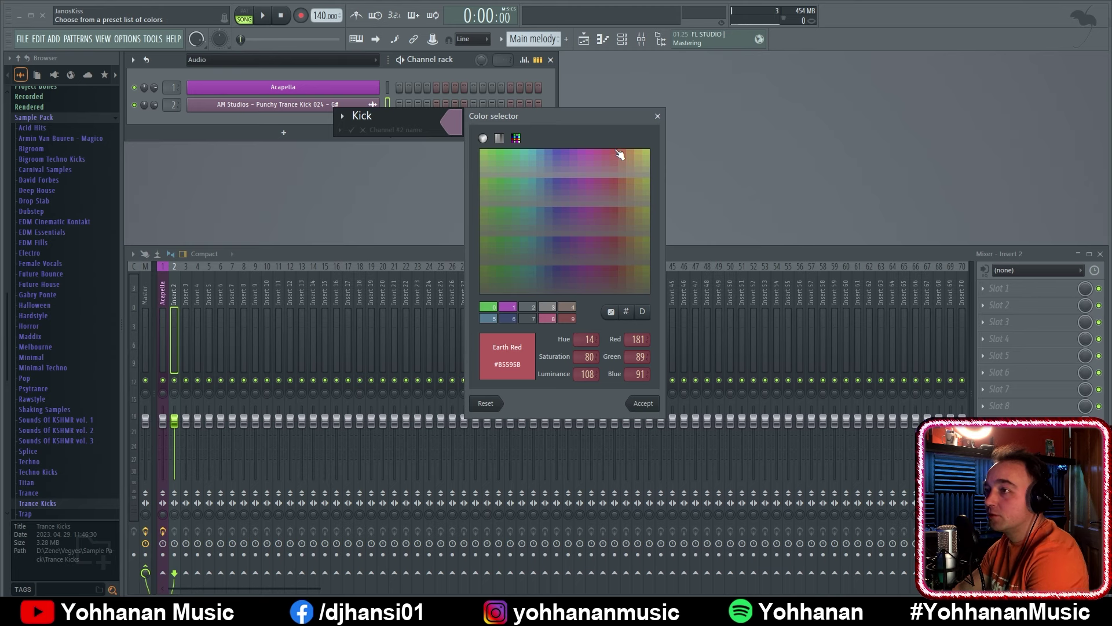
key("Return")
key("Return")
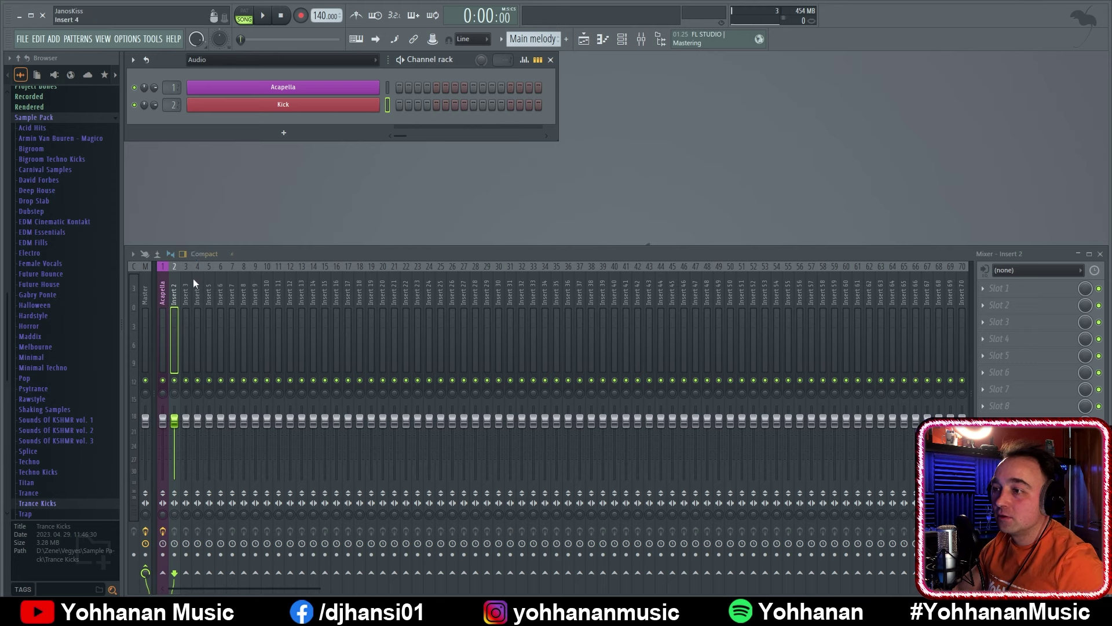
Rename mixer insert 2 as "Kick" and give it the same red as the Kick channel
right_click(175, 273)
left_click(231, 264)
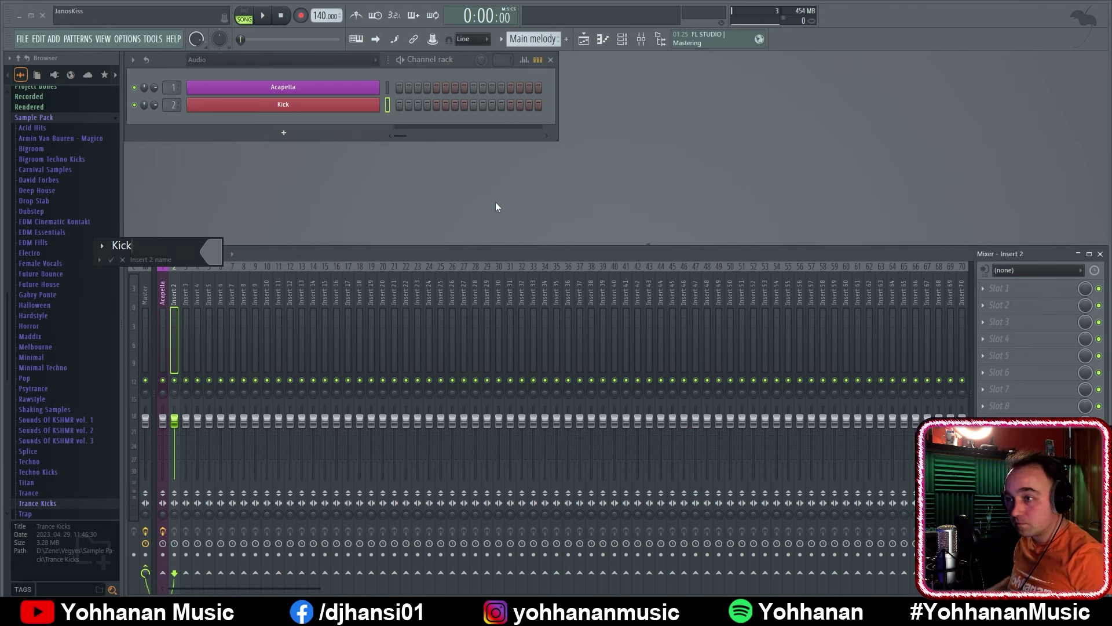
type("Kick")
left_click(221, 252)
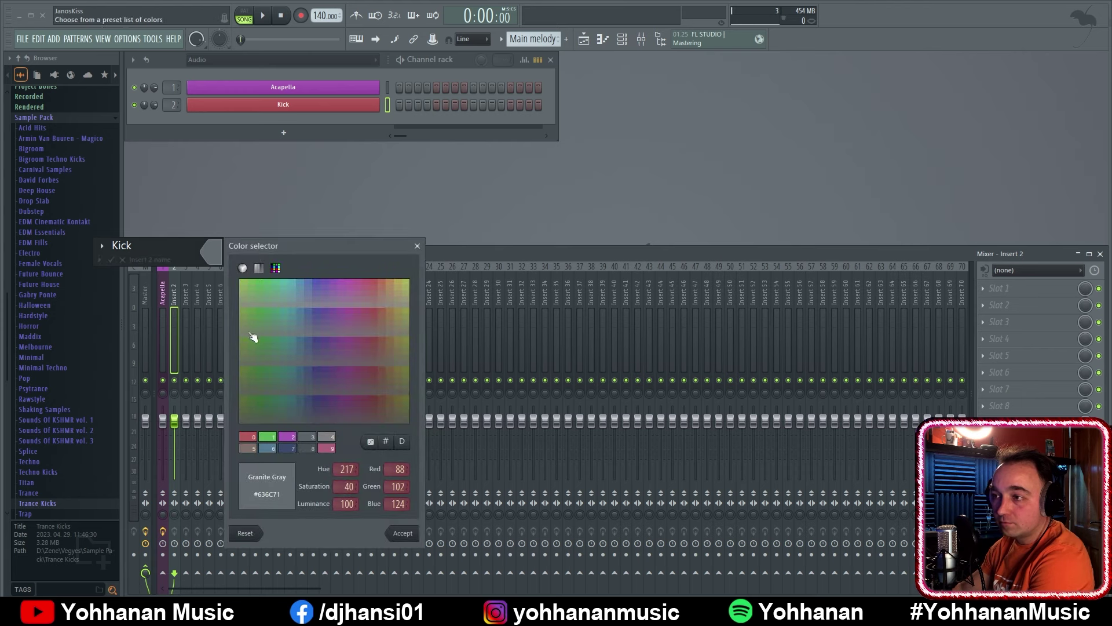
double_click(248, 438)
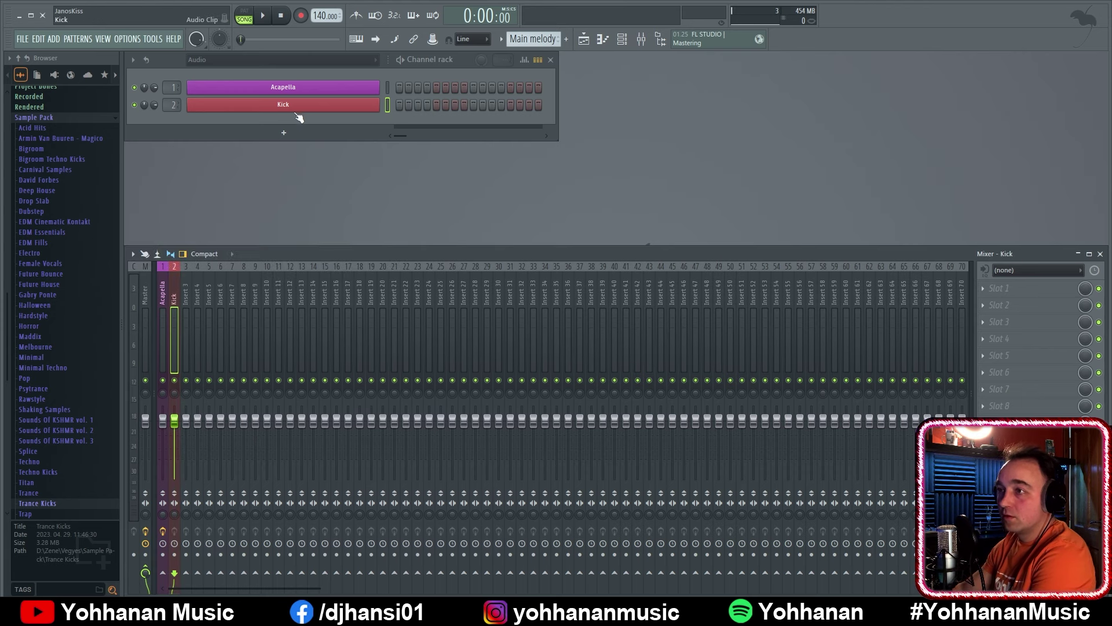
Show all channels, rename the Spire channel as "Main melody" and give it the same green as its pattern
scroll(266, 65, "up", 2)
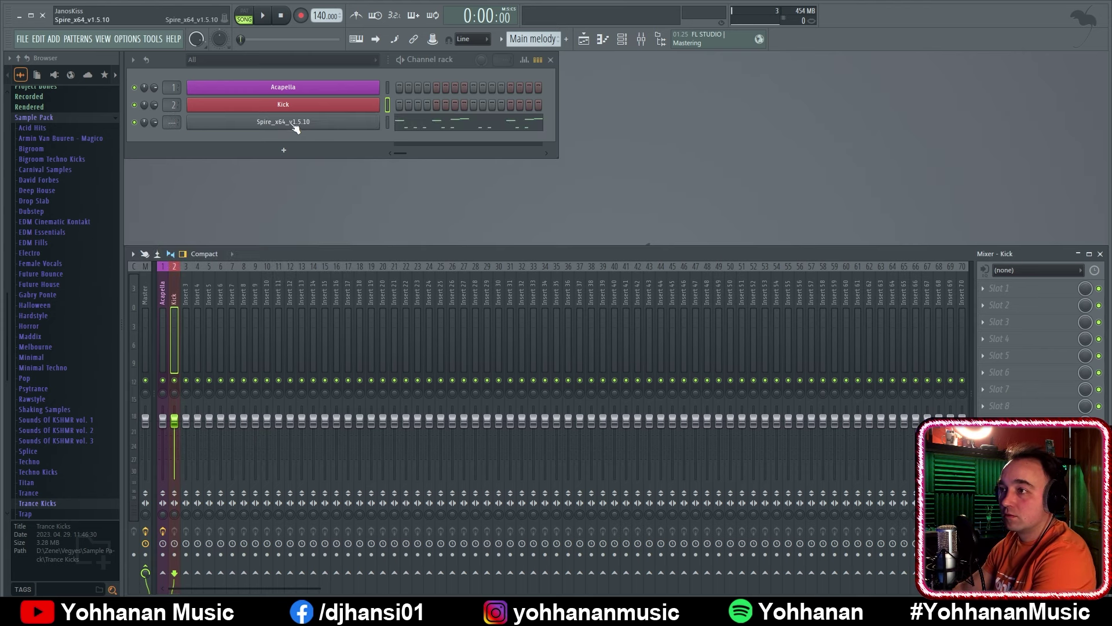
right_click(294, 128)
left_click(440, 147)
type("M")
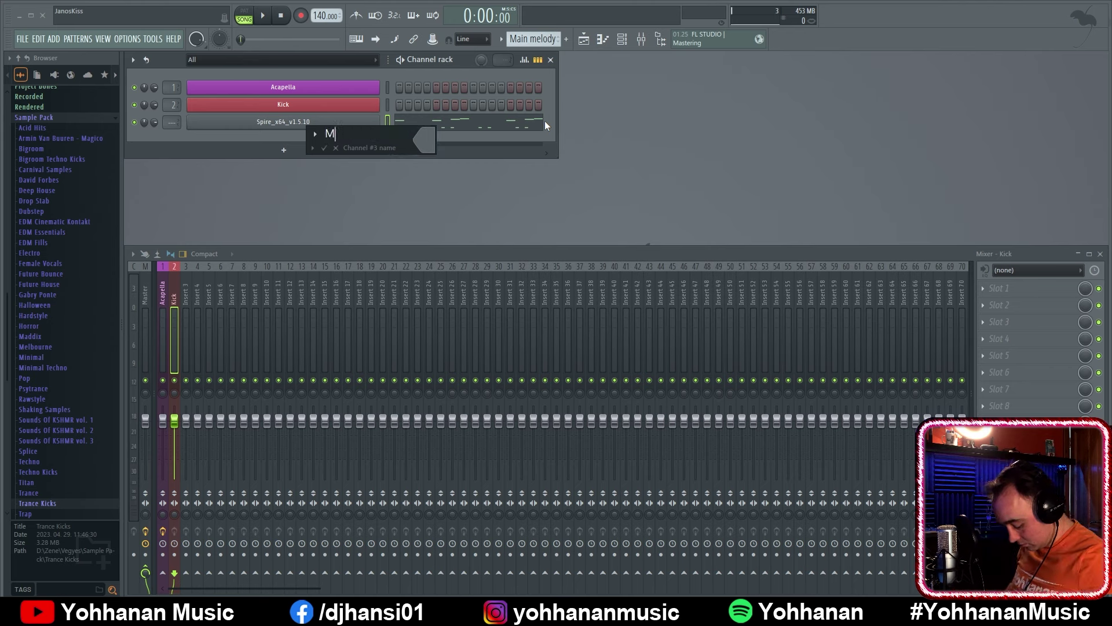
type("ain melody")
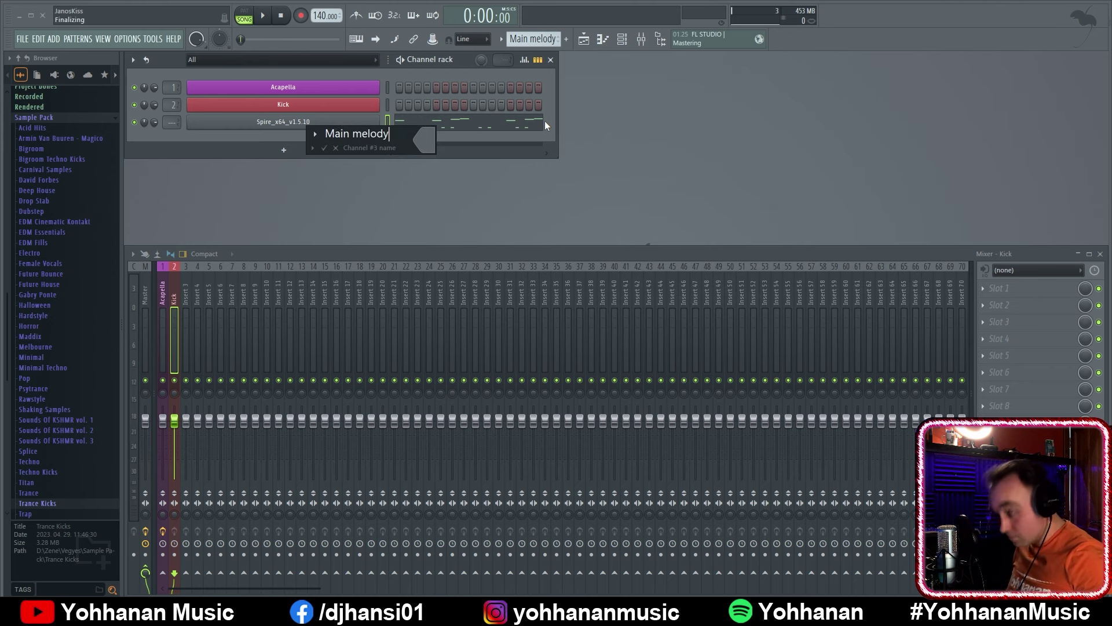
left_click(423, 140)
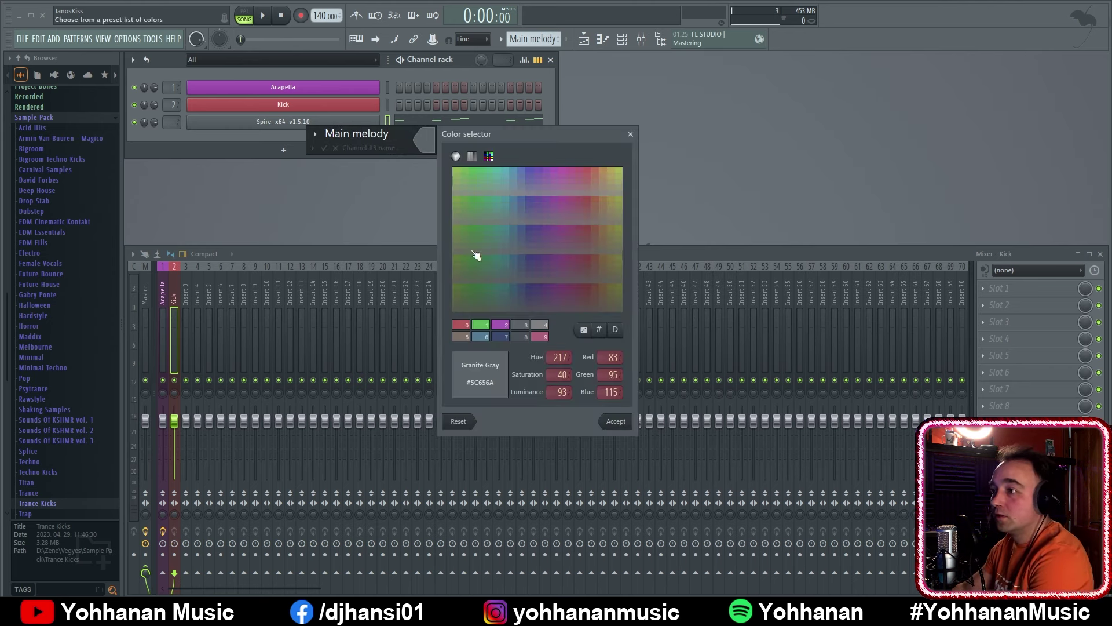
left_click(481, 322)
key("Return")
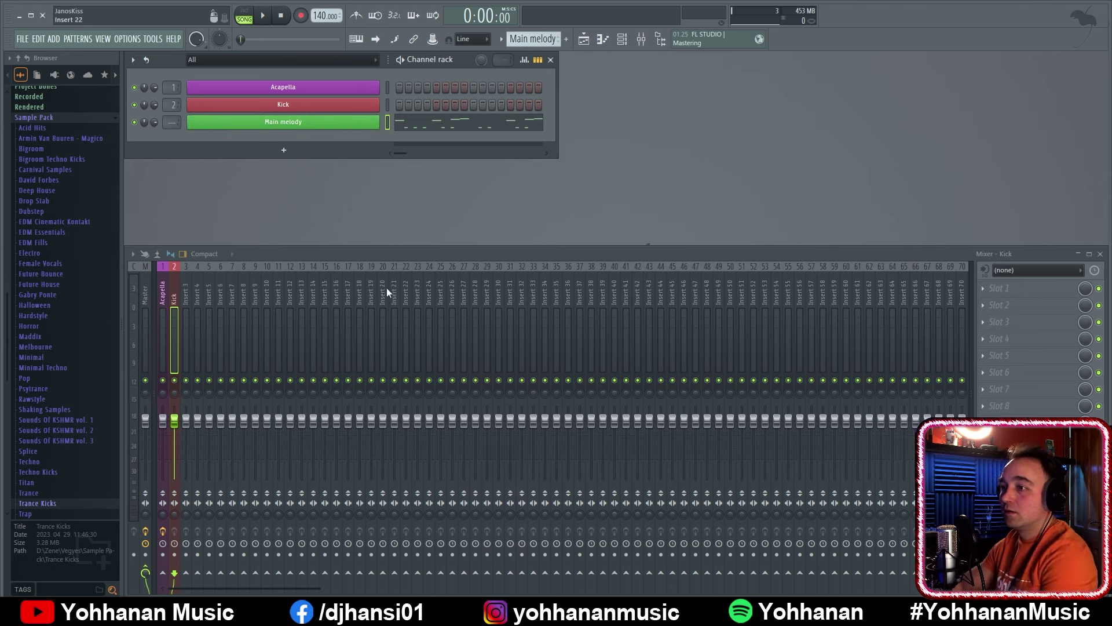
Route the Main melody channel to mixer insert 3 and lower that track's volume to about 90% during playback
key("space")
left_click(186, 298)
key("ctrl+l")
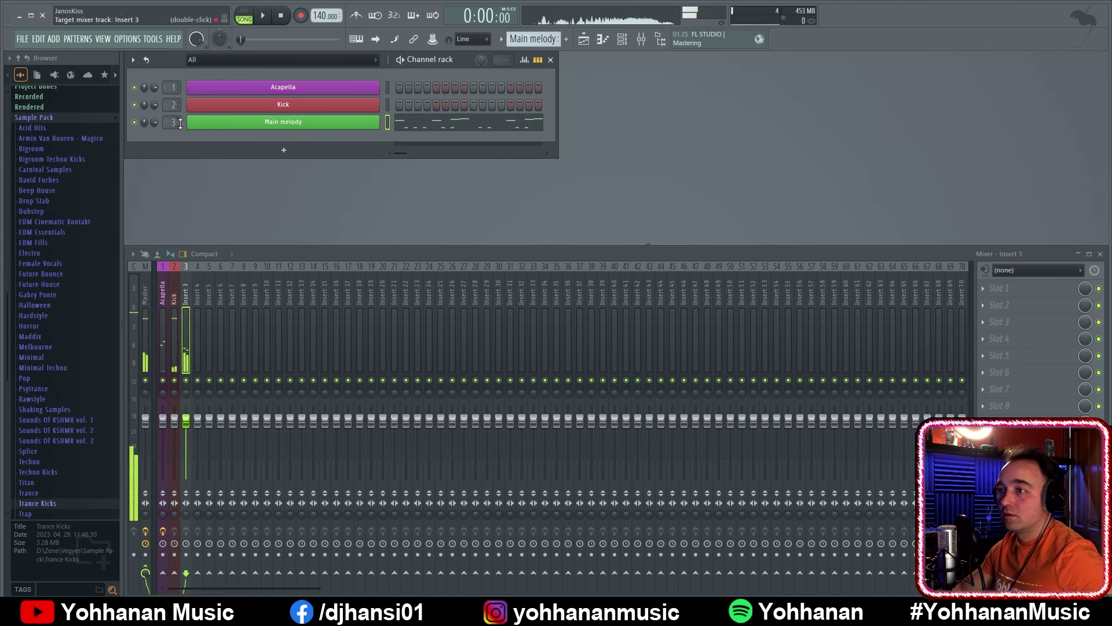
left_click_drag(185, 419, 185, 427)
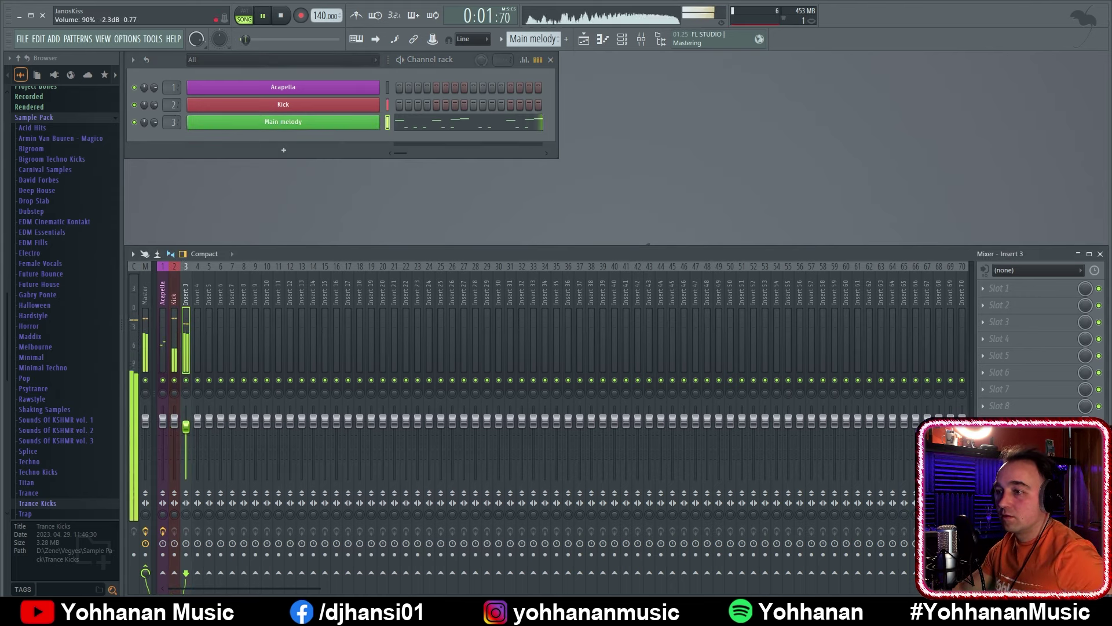
key("space")
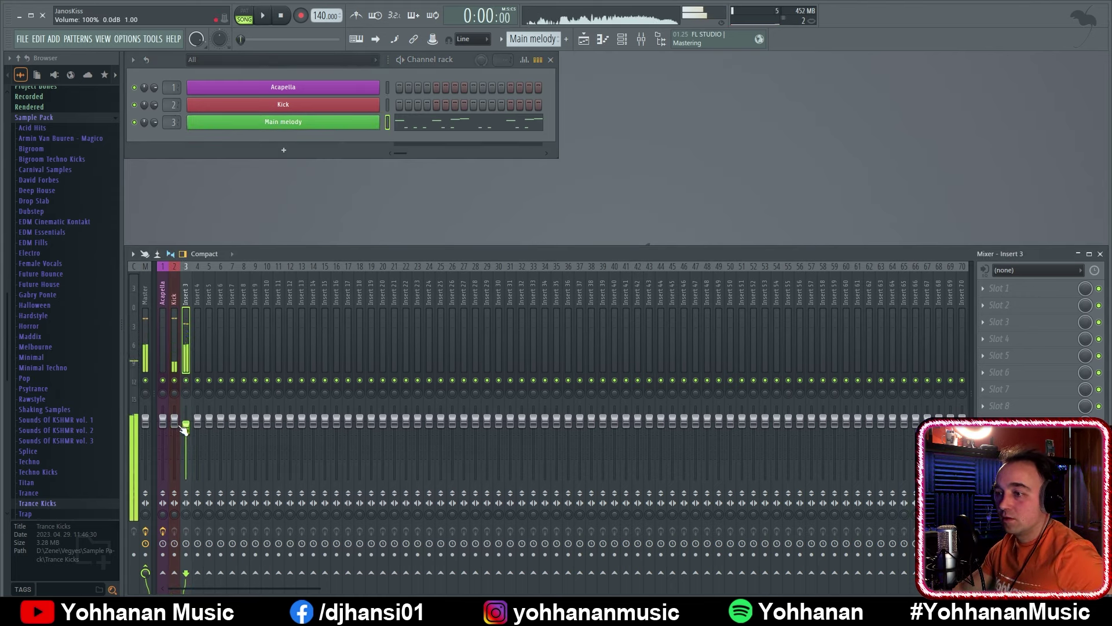
Adjust the Kick track's stereo separation, set its volume to 79% (-5.0 dB) and lower insert 3 to about the same level during playback
left_click(176, 516)
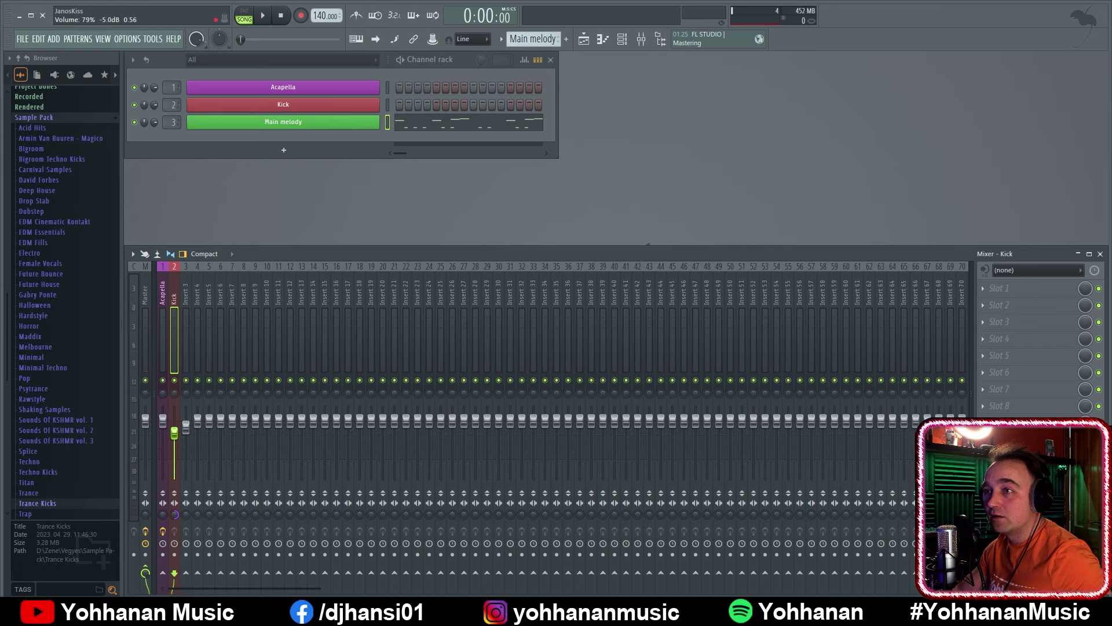
key("space")
left_click_drag(185, 424, 186, 432)
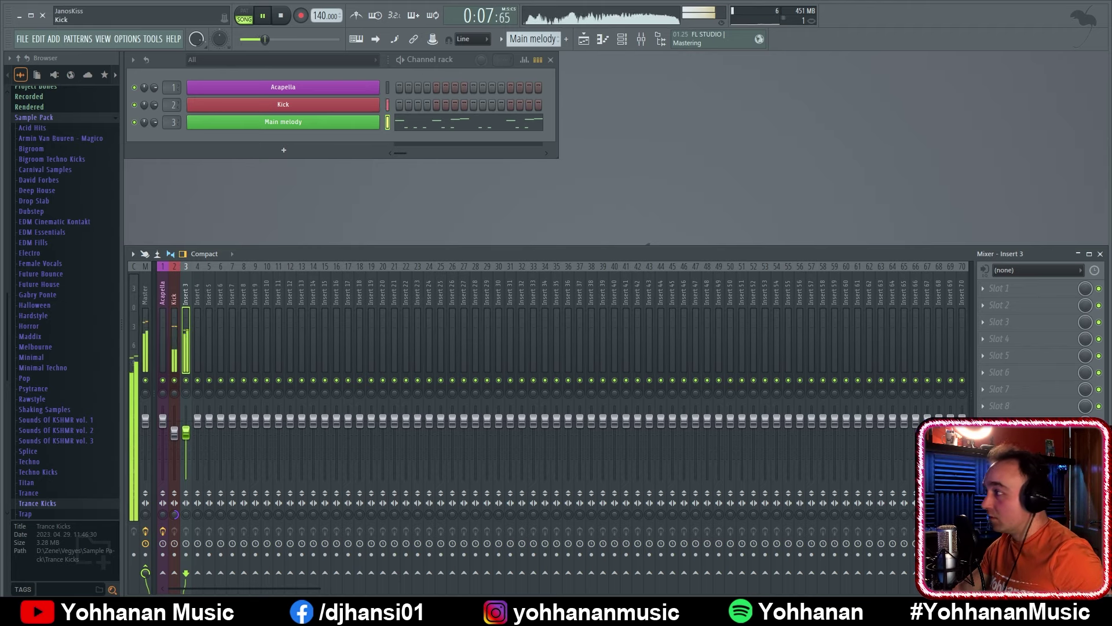
Try filter 1 of the Main melody's Spire switched off and as perfecto during pattern playback, adjusting its cutoff
key("space")
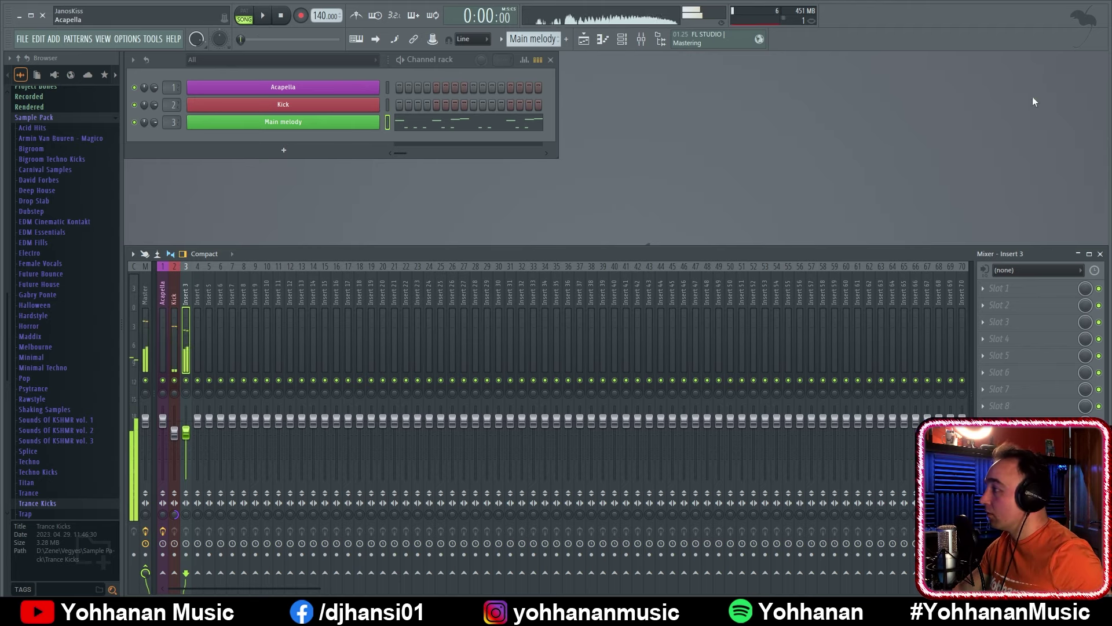
left_click(342, 123)
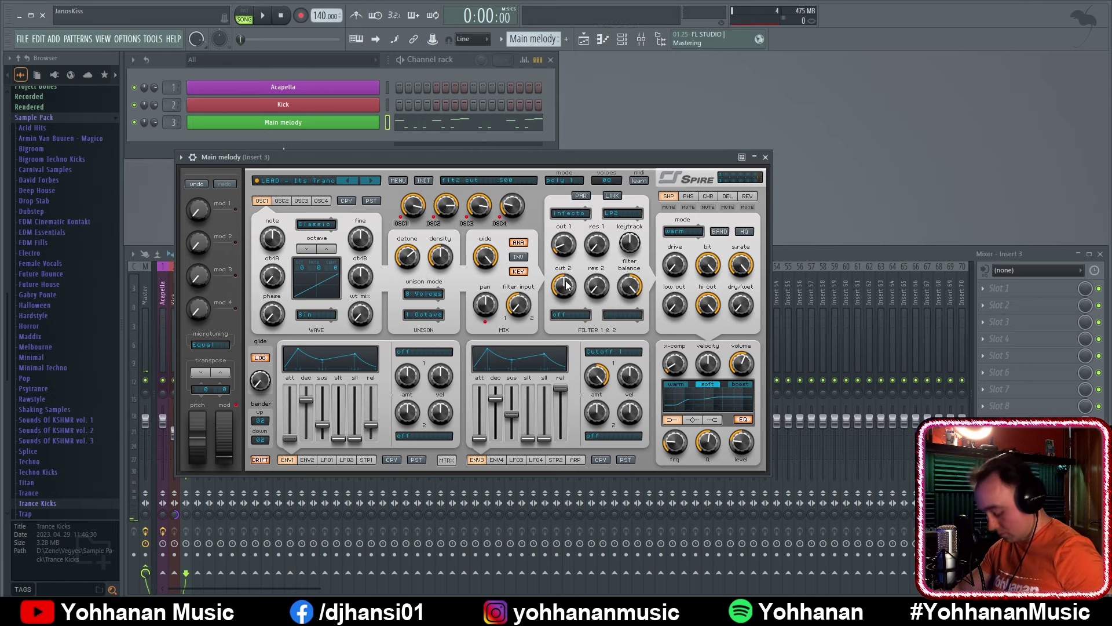
key("space")
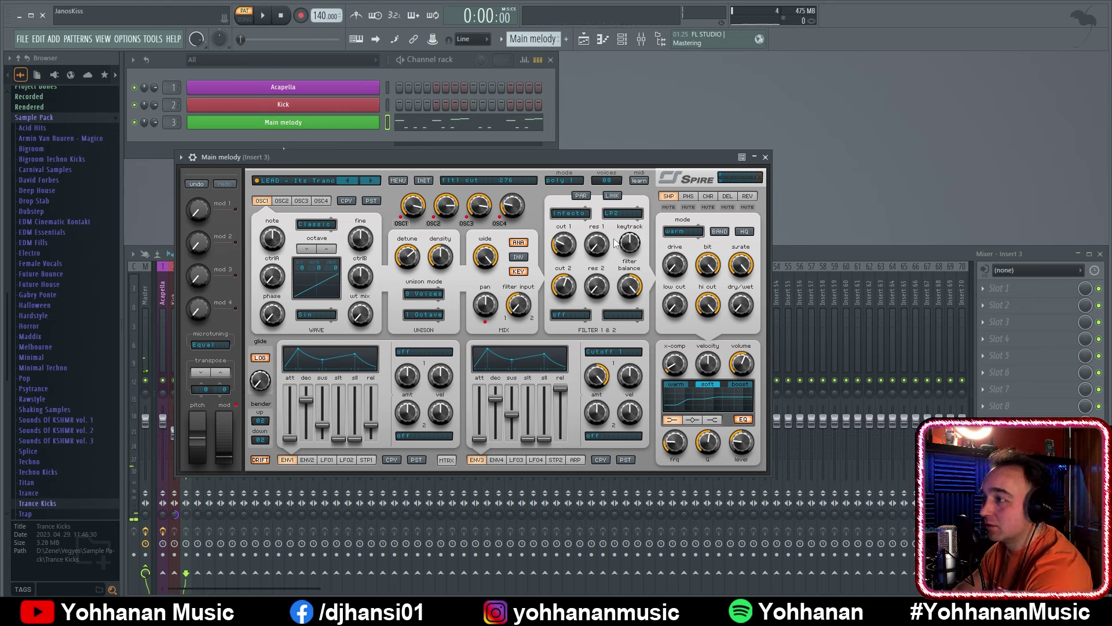
left_click(571, 214)
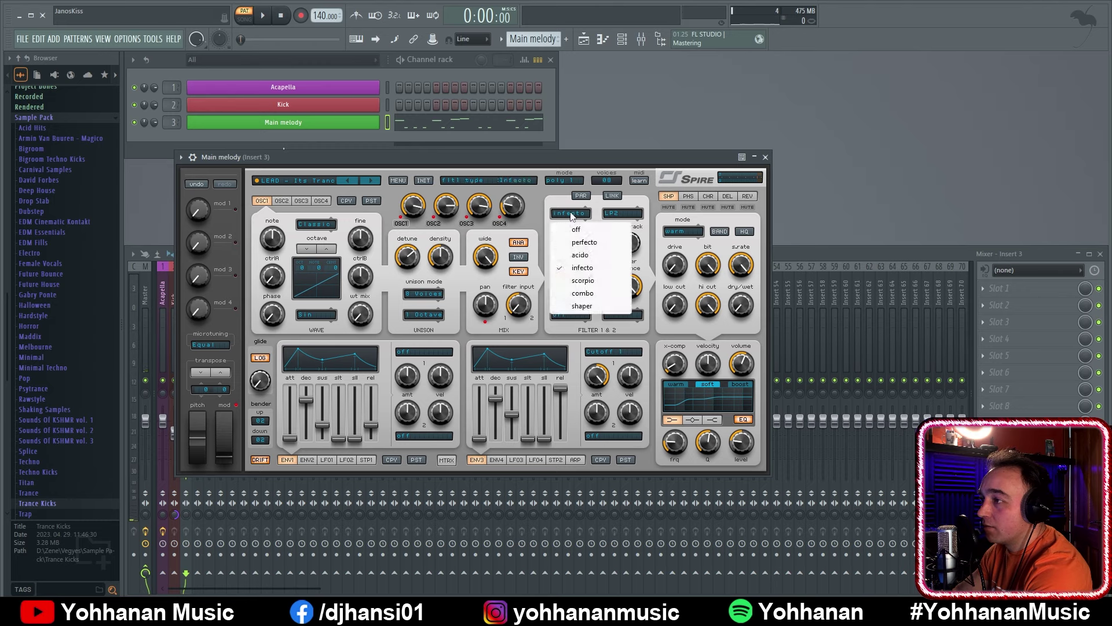
left_click(593, 230)
key("space")
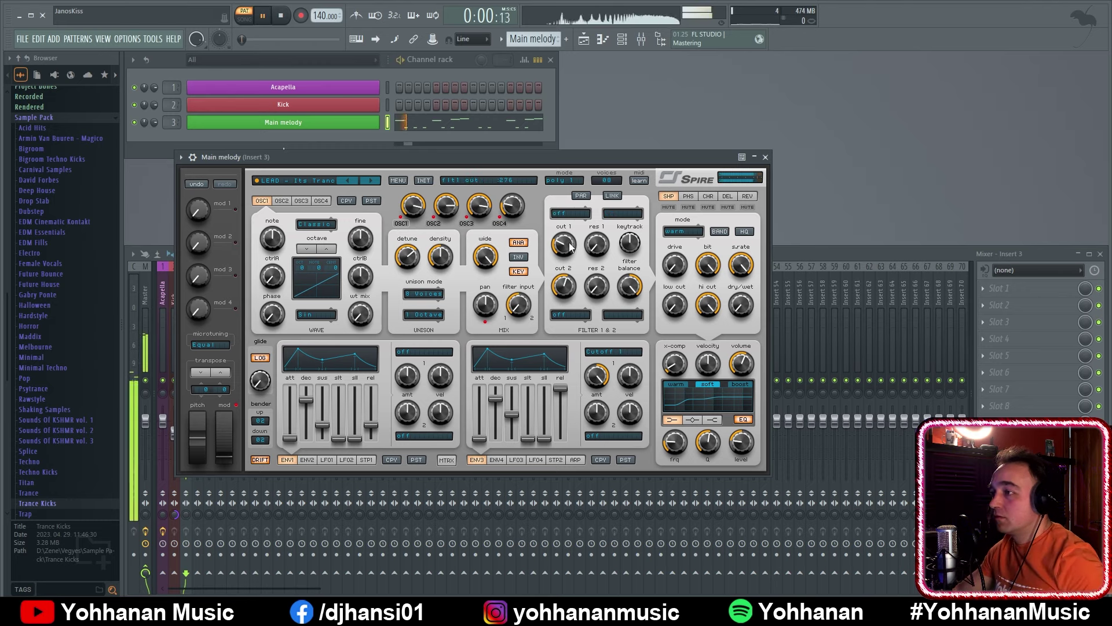
mouse_move(567, 240)
left_mouse_down()
mouse_move(567, 225)
mouse_move(565, 249)
left_mouse_up()
left_click(570, 213)
left_click(579, 242)
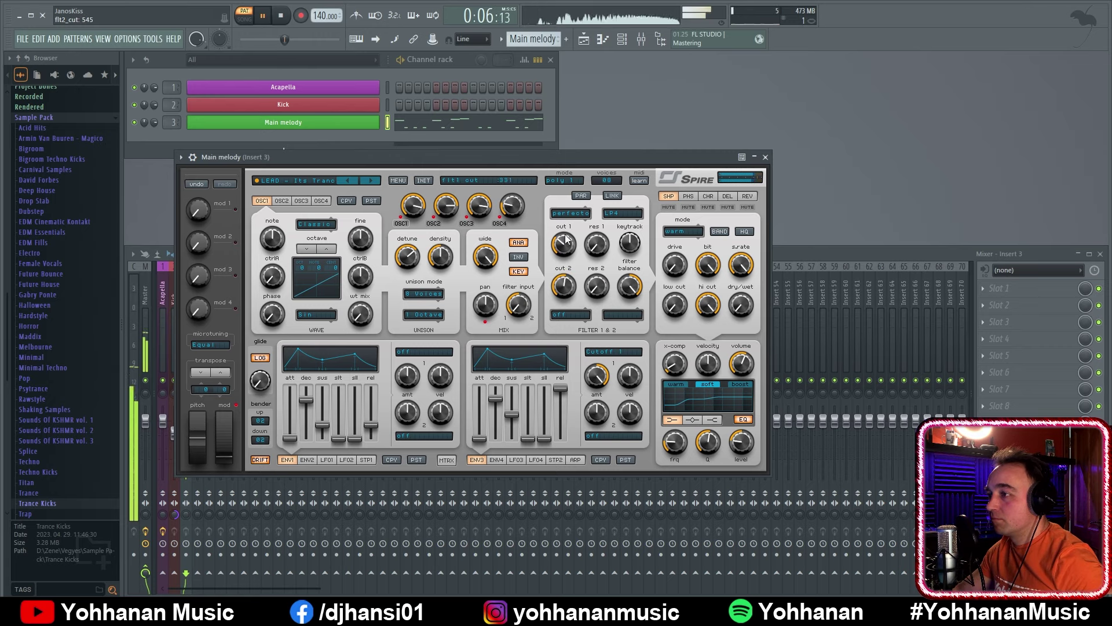
Set the Main melody's filter 1 back to infecto and readjust its cutoff by ear during playback
left_click(573, 215)
left_click(582, 268)
left_click_drag(563, 244, 566, 272)
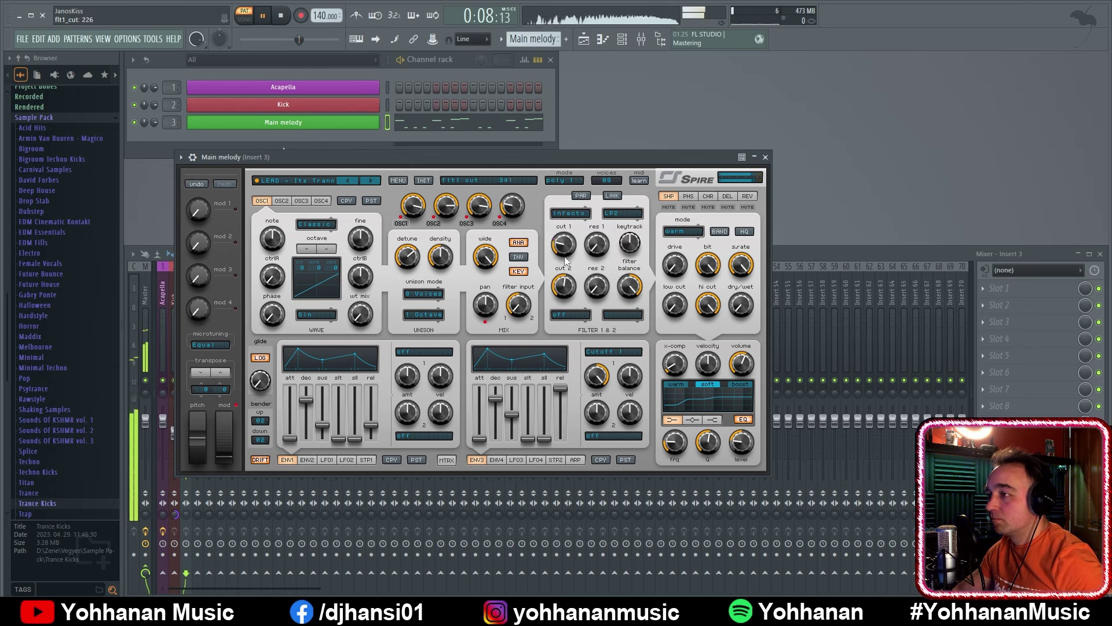
mouse_move(636, 277)
left_mouse_down()
mouse_move(632, 329)
mouse_move(635, 285)
left_mouse_up()
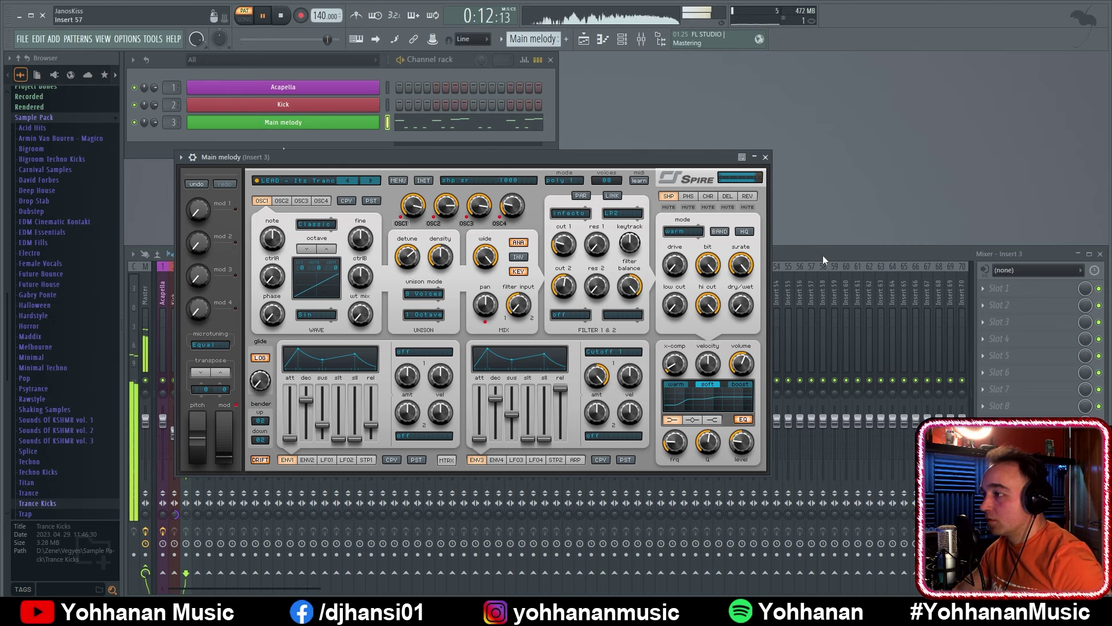
key("space")
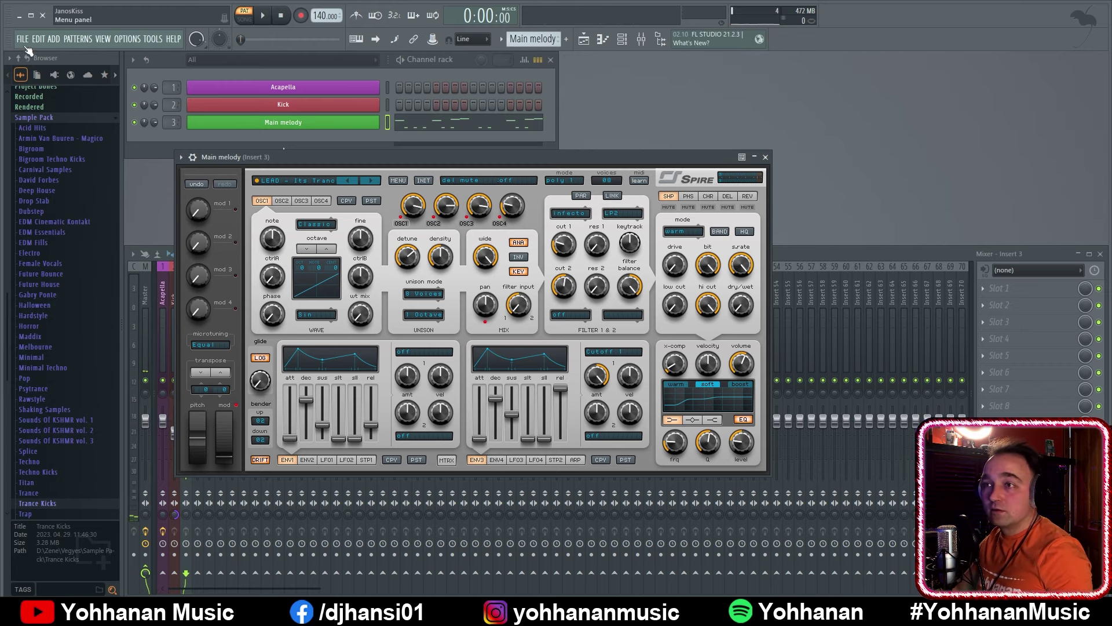
Add a second Spire_x64_v1.5.10 channel, close the Main melody's synth and create a new empty pattern
left_click(53, 40)
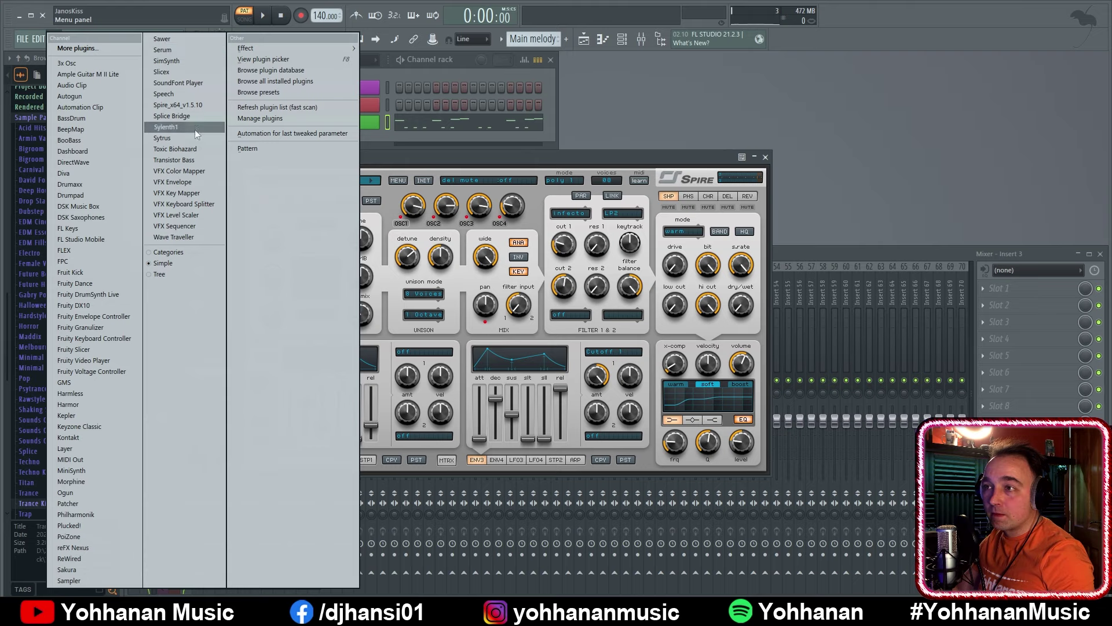
left_click(195, 105)
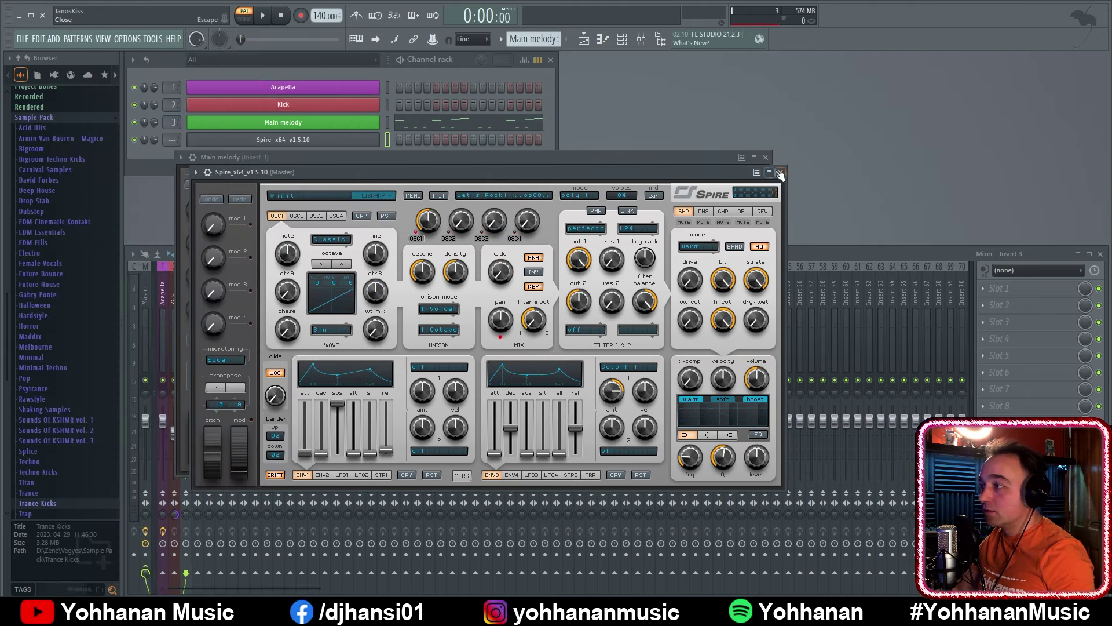
left_click(780, 173)
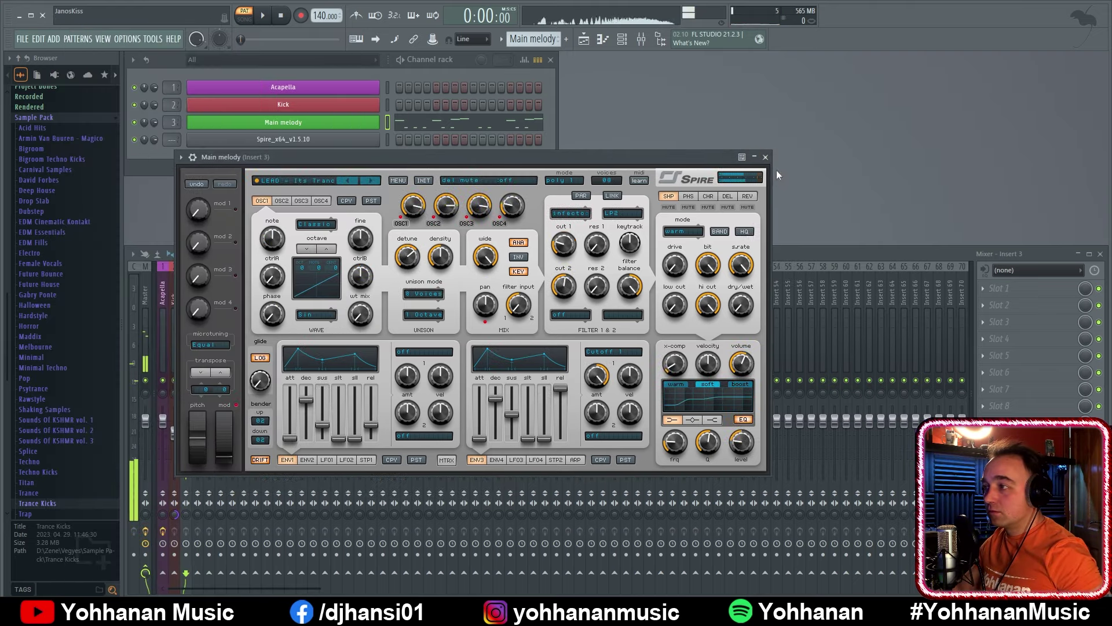
left_click(766, 158)
left_click(284, 139)
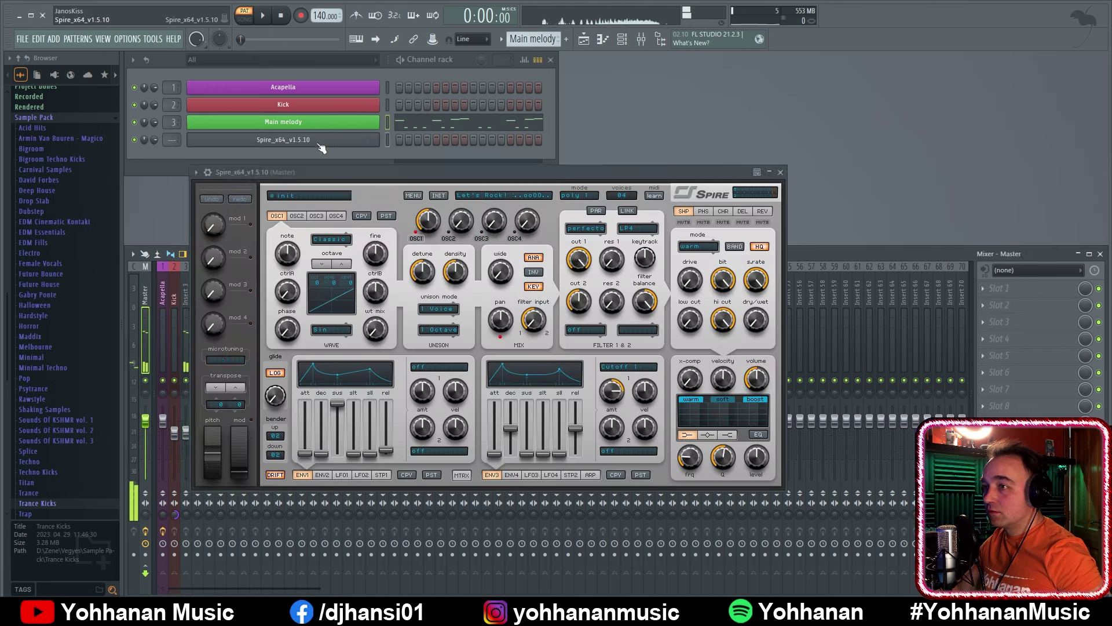
key("KP_Add")
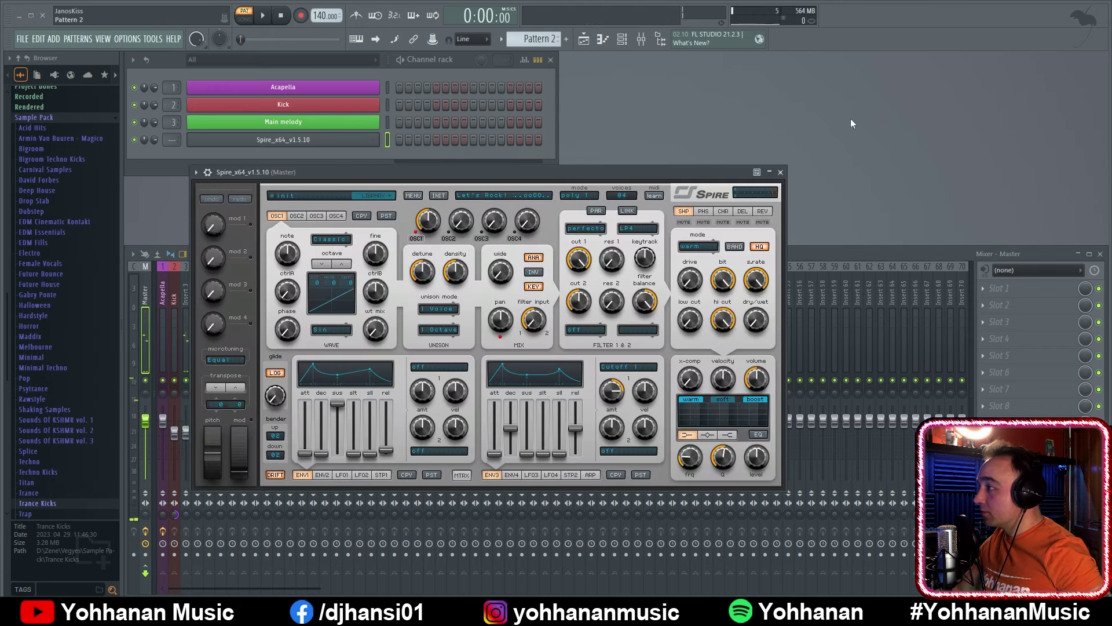
Load the BASS - Anjuna preset from Trance Euphoria's Uplifting Driving Trance Weapons bank into the new Spire
left_click(291, 196)
left_click_drag(410, 238, 408, 456)
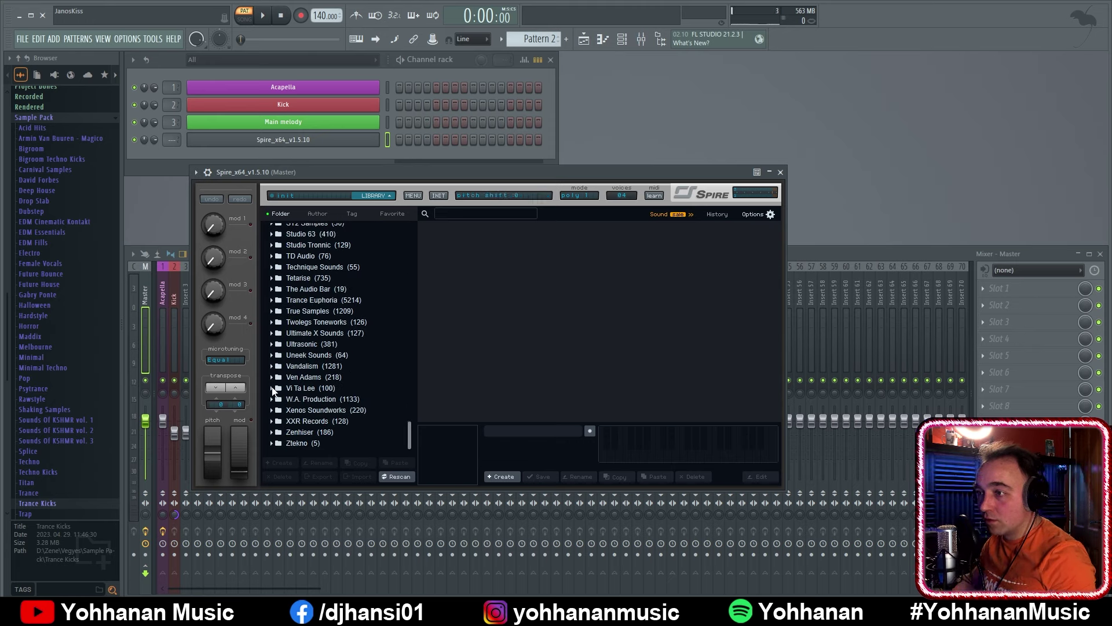
left_click(271, 300)
scroll(315, 349, "down", 15)
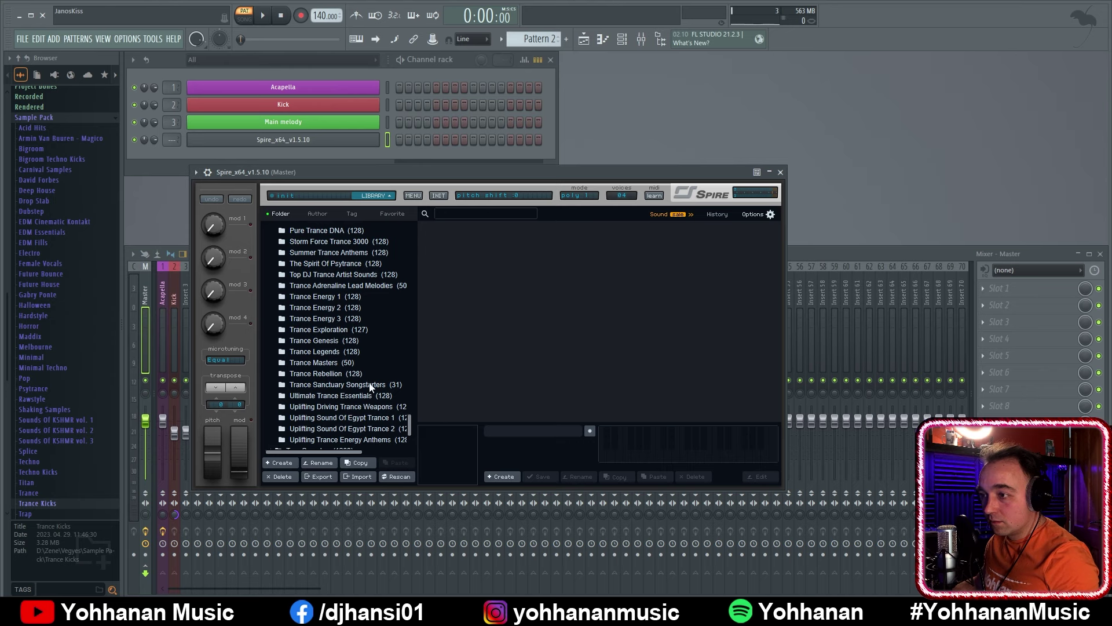
scroll(370, 383, "down", 5)
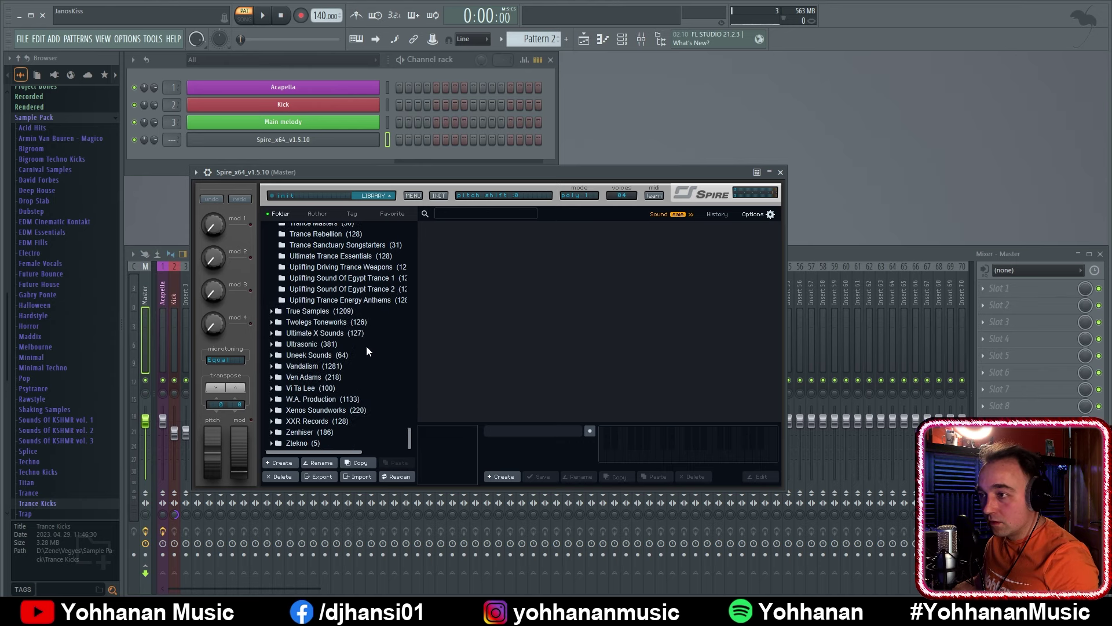
left_click(374, 266)
left_click(441, 347)
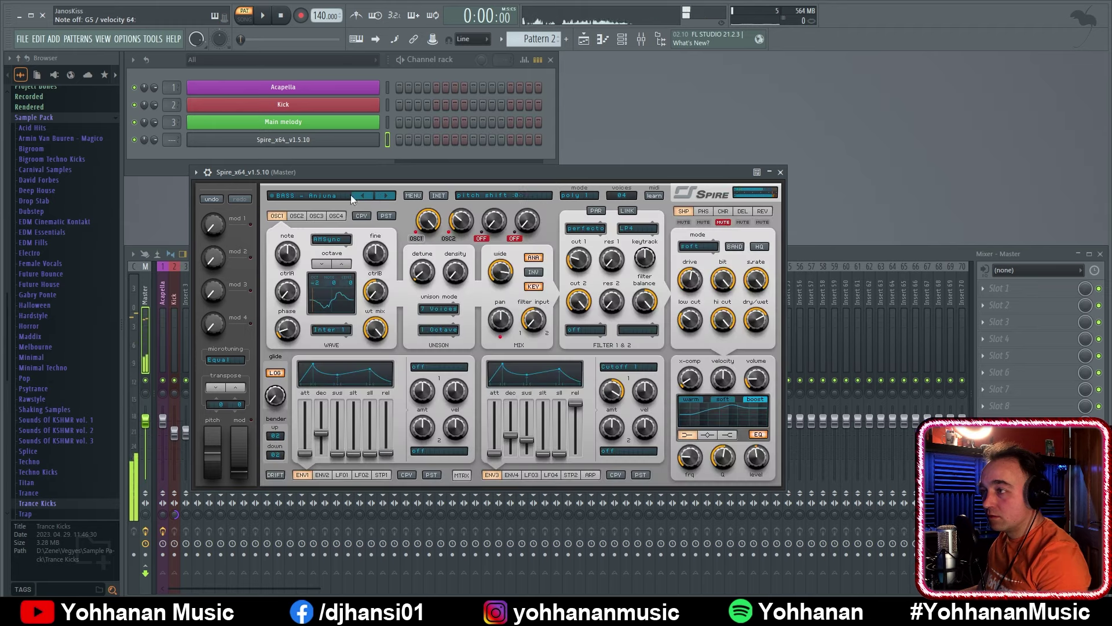
left_click(350, 194)
Compare the bass preset with delay and reverb on and off, mute both effects and close the synth
left_click(742, 222)
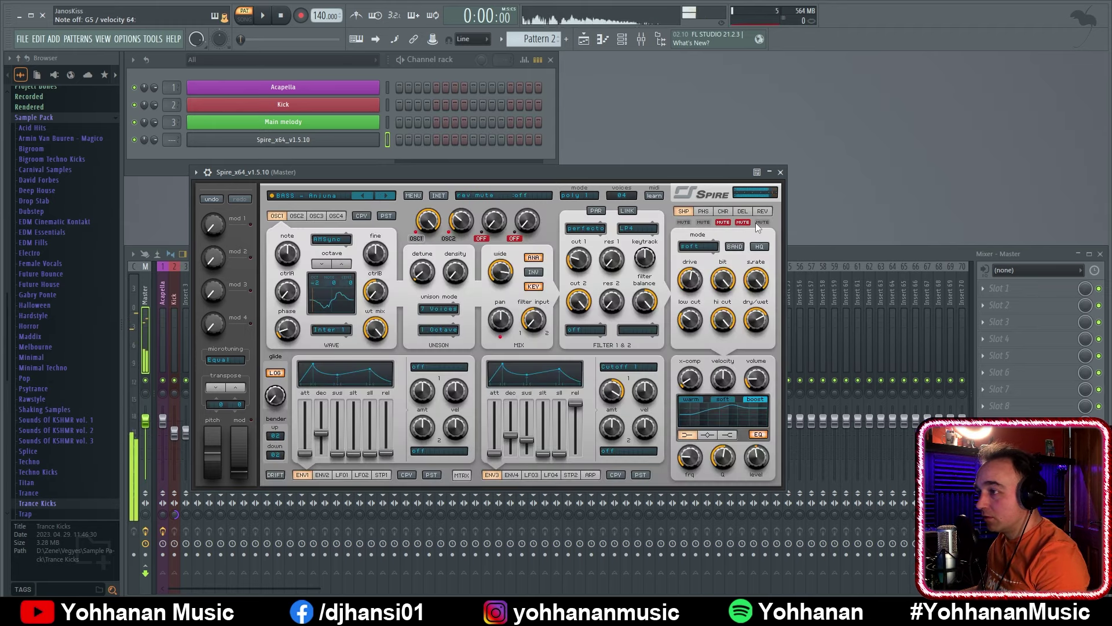
left_click(743, 222)
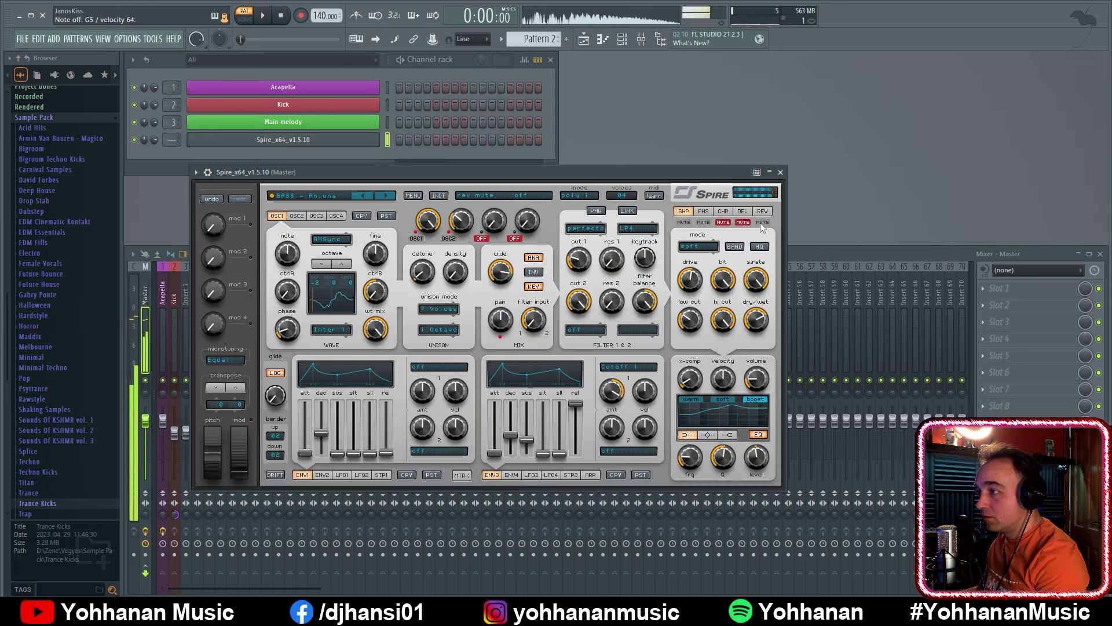
left_click(762, 222)
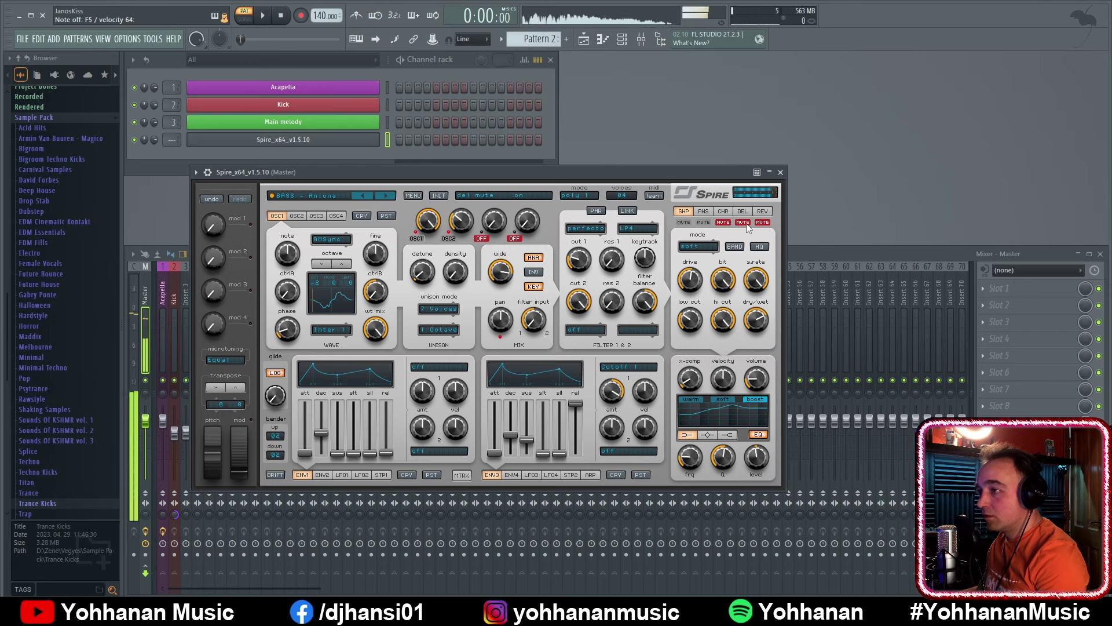
left_click(743, 222)
left_click(743, 222)
left_click(763, 222)
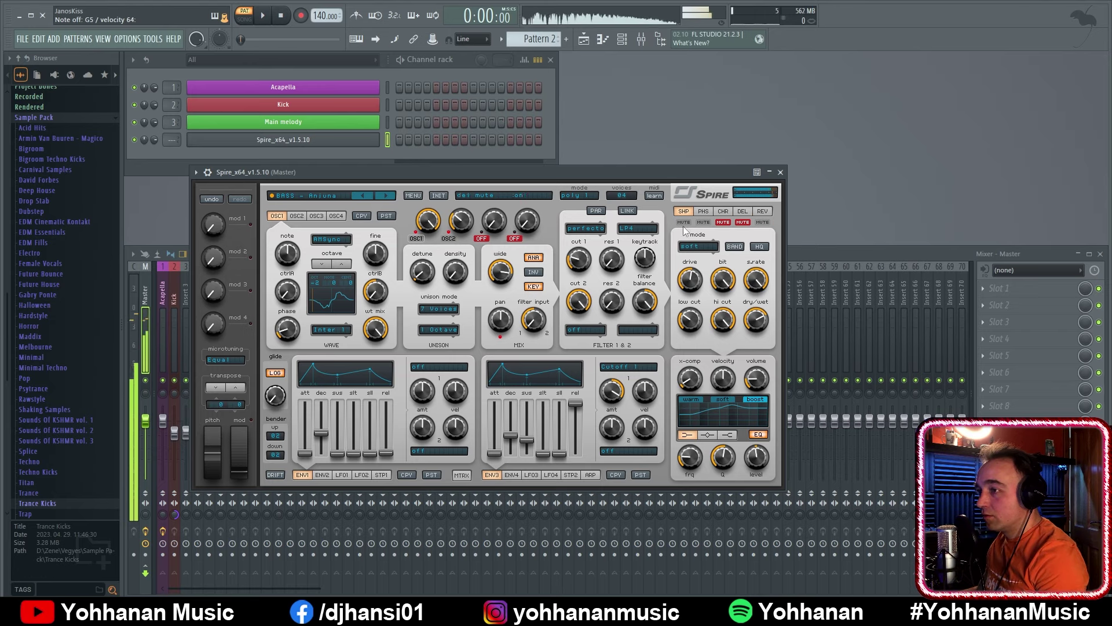
left_click(763, 210)
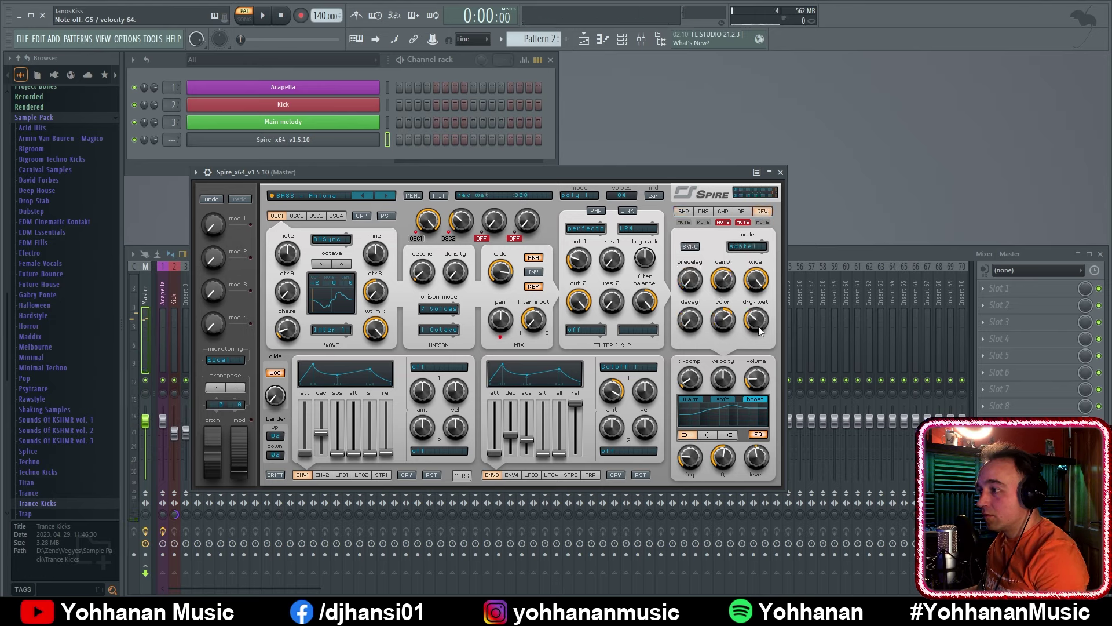
left_click(780, 172)
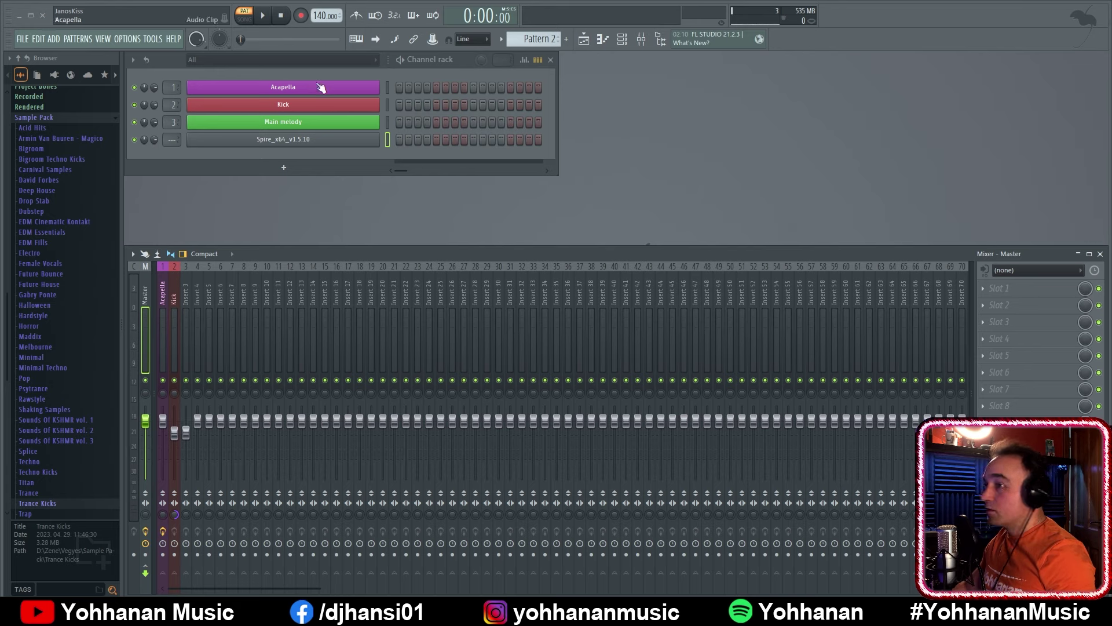
Open the new Spire channel's piano roll and draw C#5 sixteenth notes on the last three steps of beat one
right_click(366, 137)
left_click(442, 138)
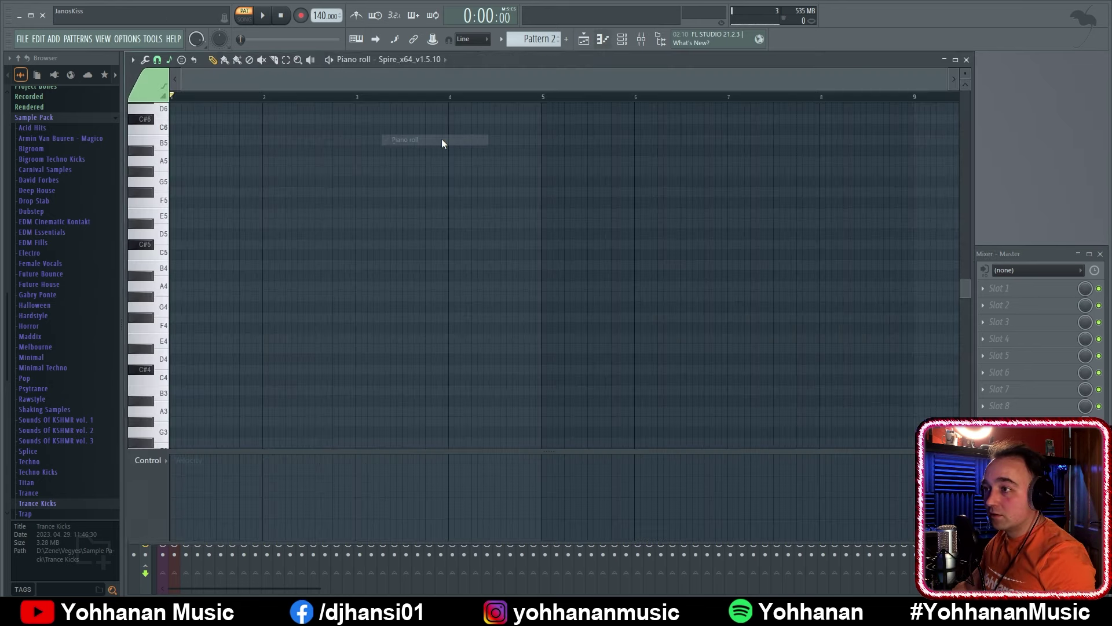
scroll(445, 262, "up", 5)
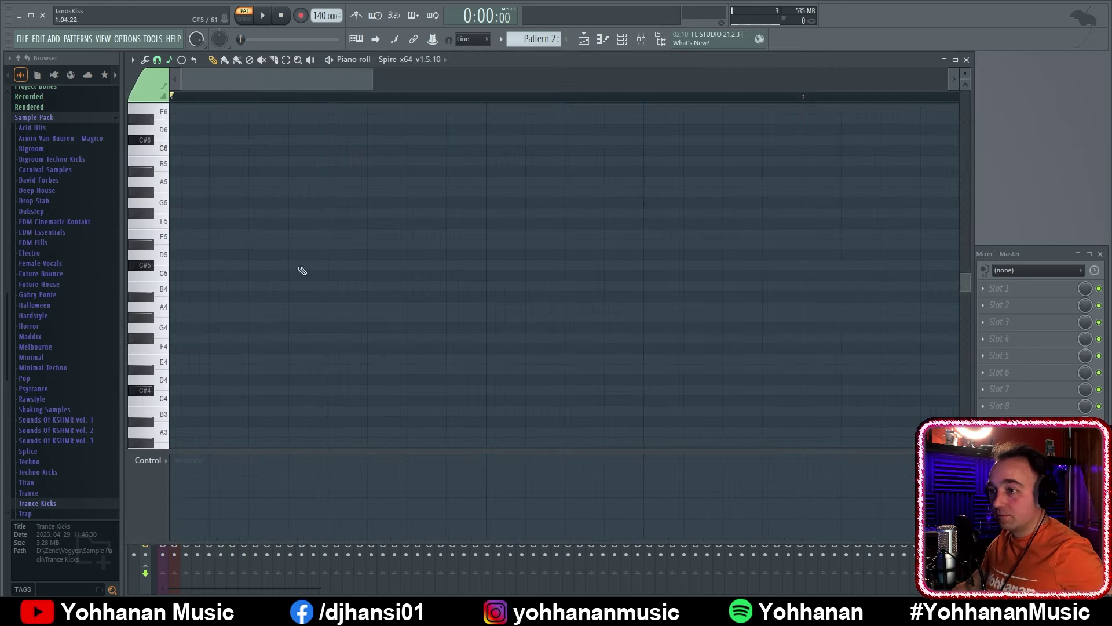
left_click(217, 266)
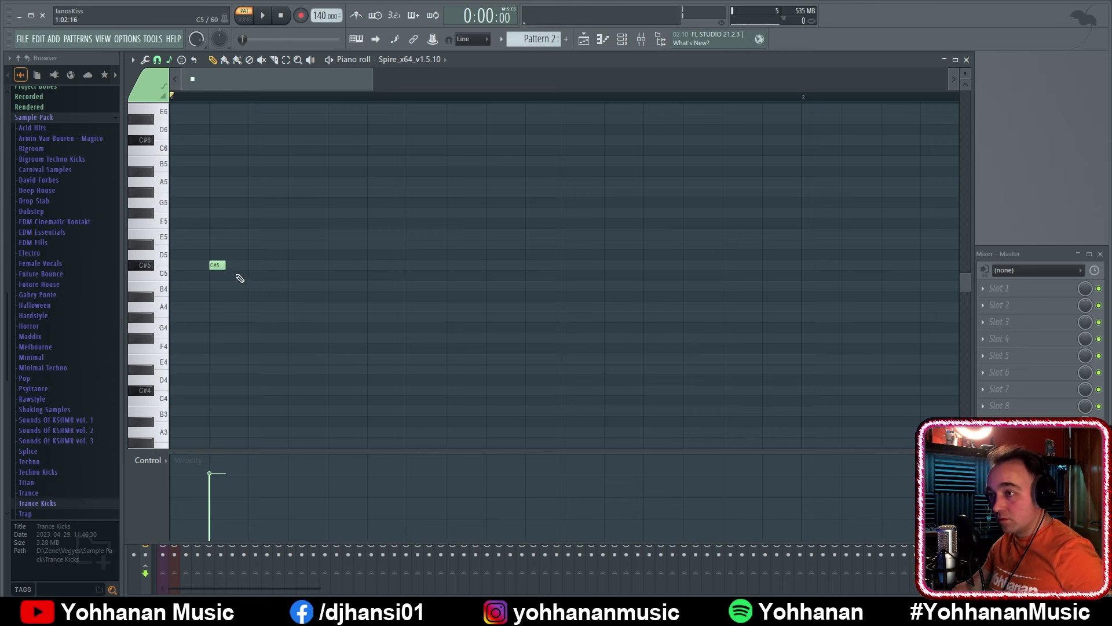
left_click(277, 266)
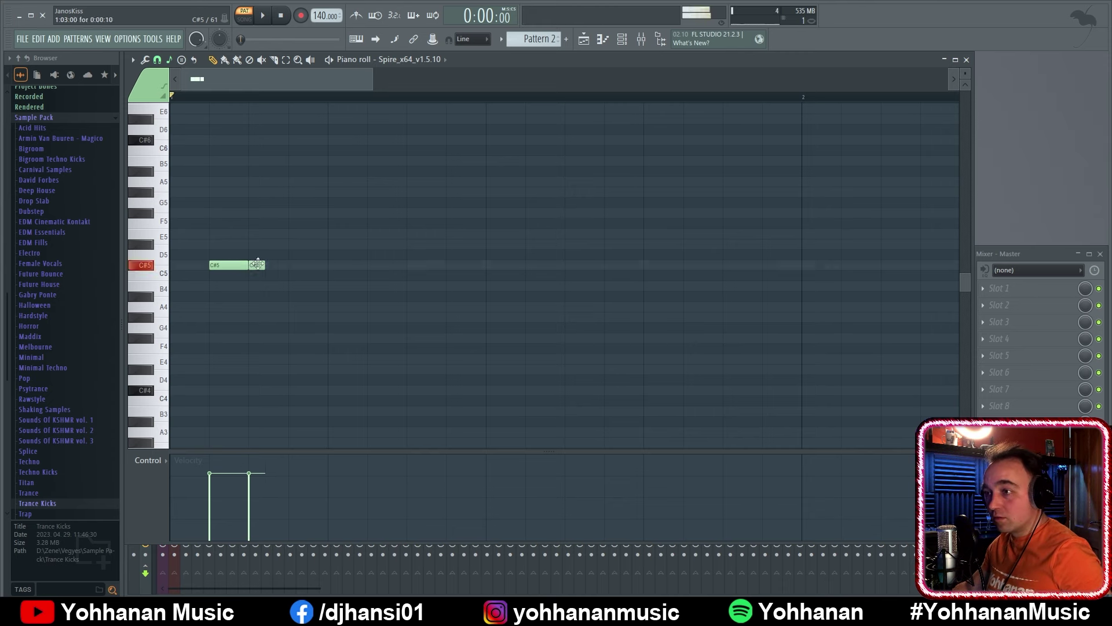
left_click(268, 265)
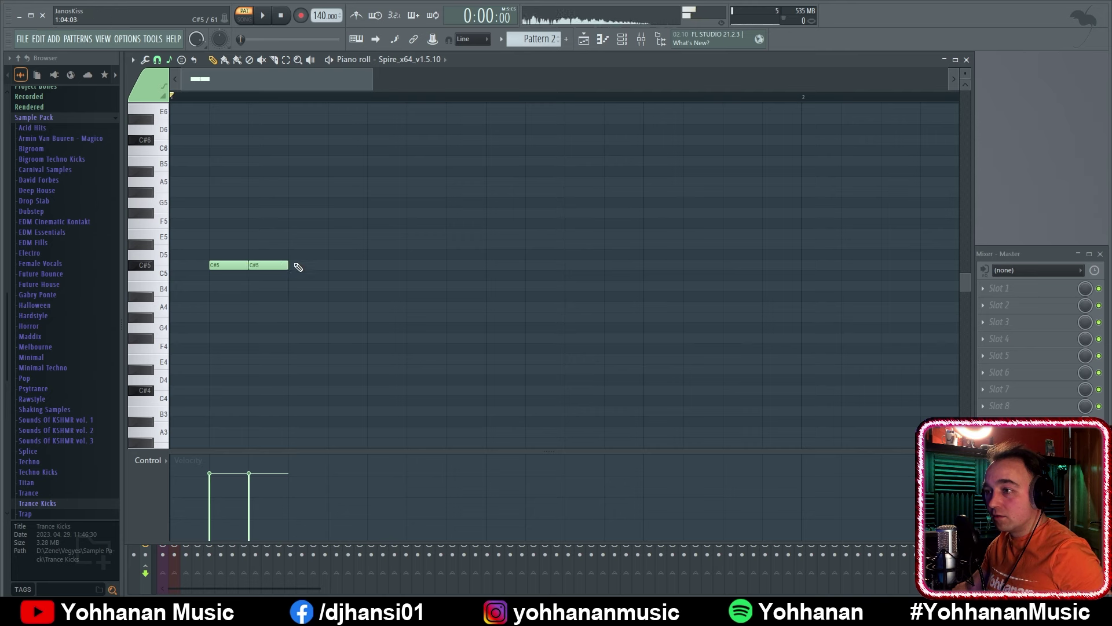
left_click(307, 265)
Draw the same three C#5 sixteenth notes on beats two, three and four of the first bar and play the pattern
left_click(394, 266)
left_click(463, 265)
left_click(427, 265)
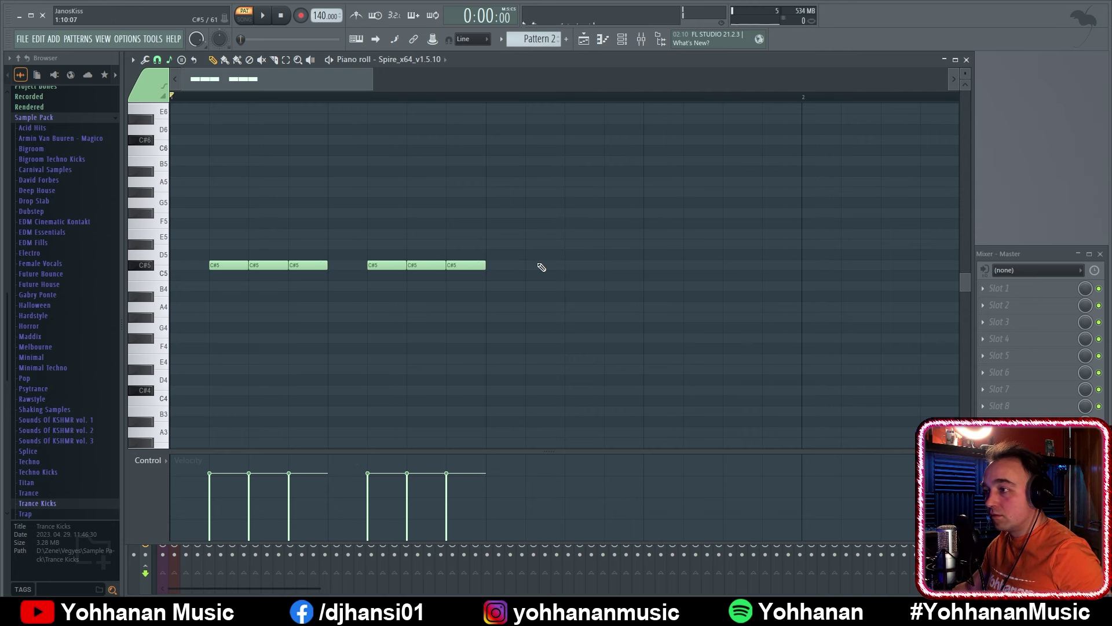
left_click(544, 265)
left_click(623, 266)
left_click(585, 265)
left_click(702, 265)
left_click(741, 265)
left_click(782, 265)
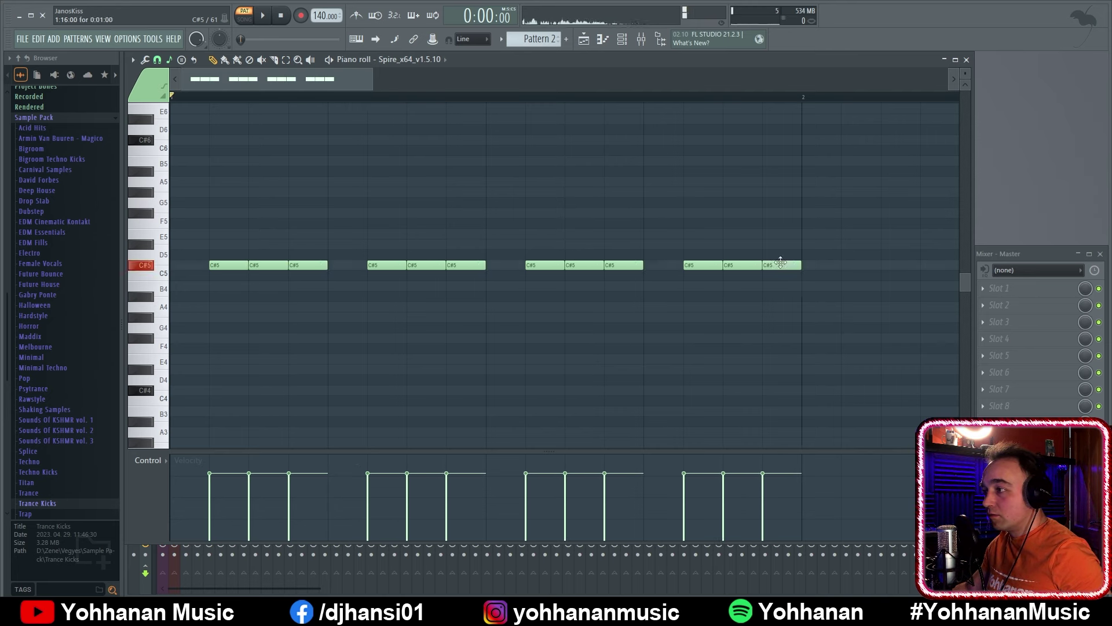
key("space")
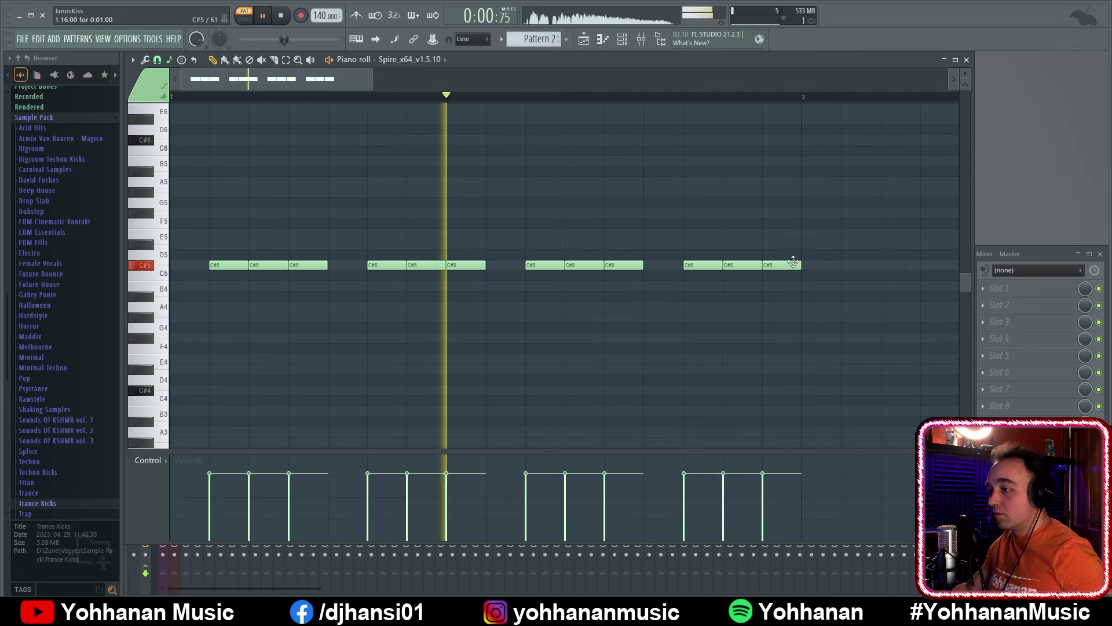
Add a C#5 sixteenth note at the start of each of the four beats and play the full bar
key("space")
left_click(182, 265)
left_click(342, 265)
left_click(504, 265)
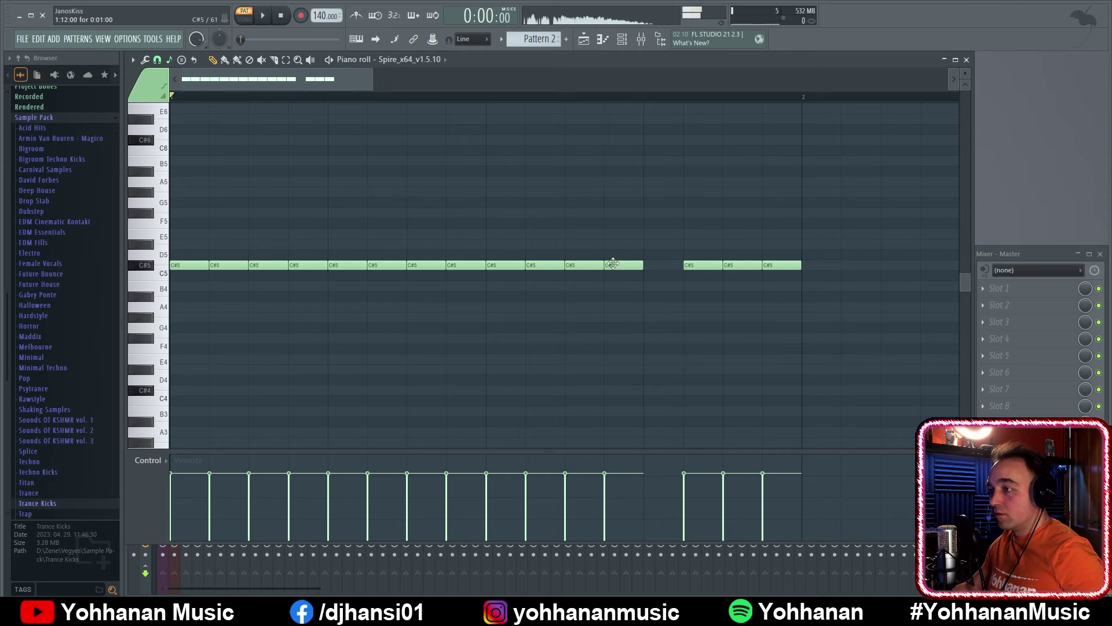
left_click(660, 265)
key("space")
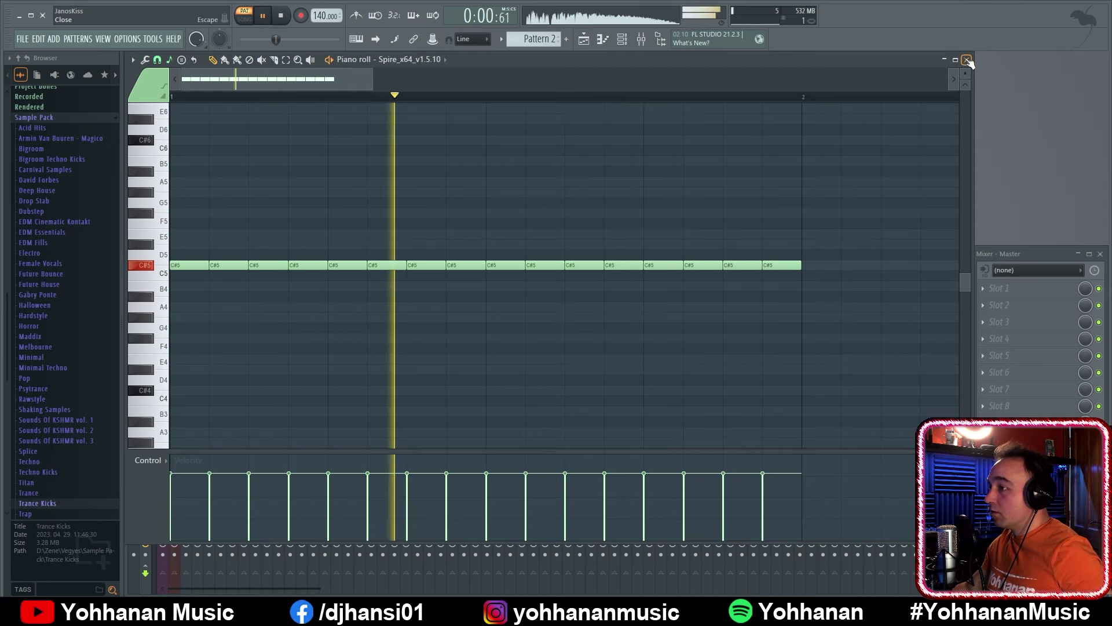
Stop playback, close the piano roll and route the new Spire channel to mixer insert 3
key("space")
left_click(966, 59)
scroll(173, 139, "up", 3)
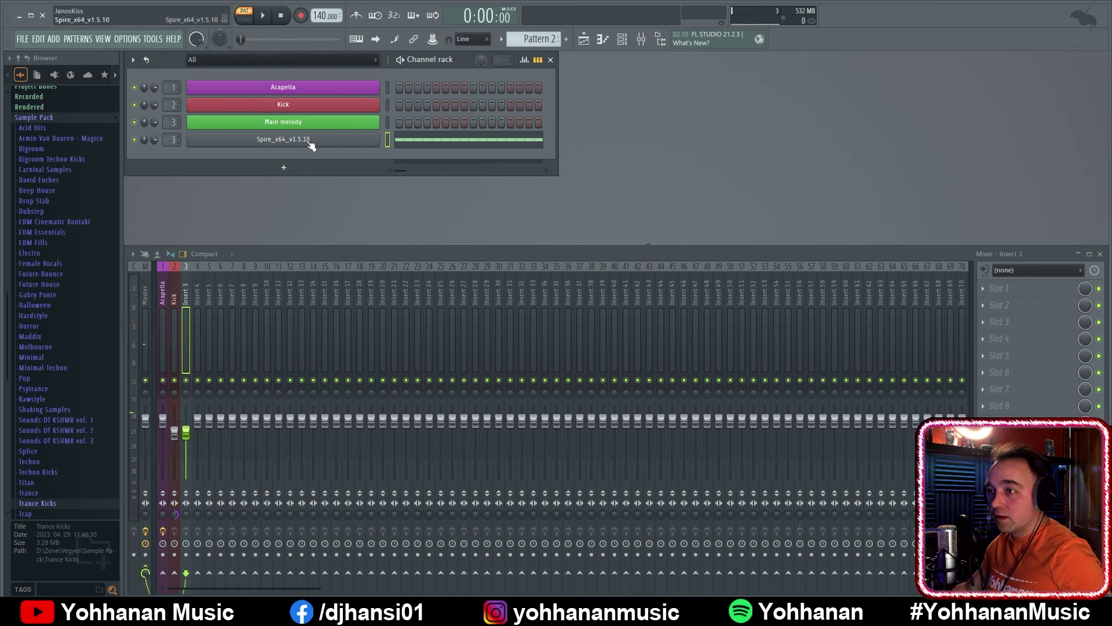
Name mixer insert 3 "Main melody" and colour it green to match its channel
right_click(186, 278)
left_click(269, 264)
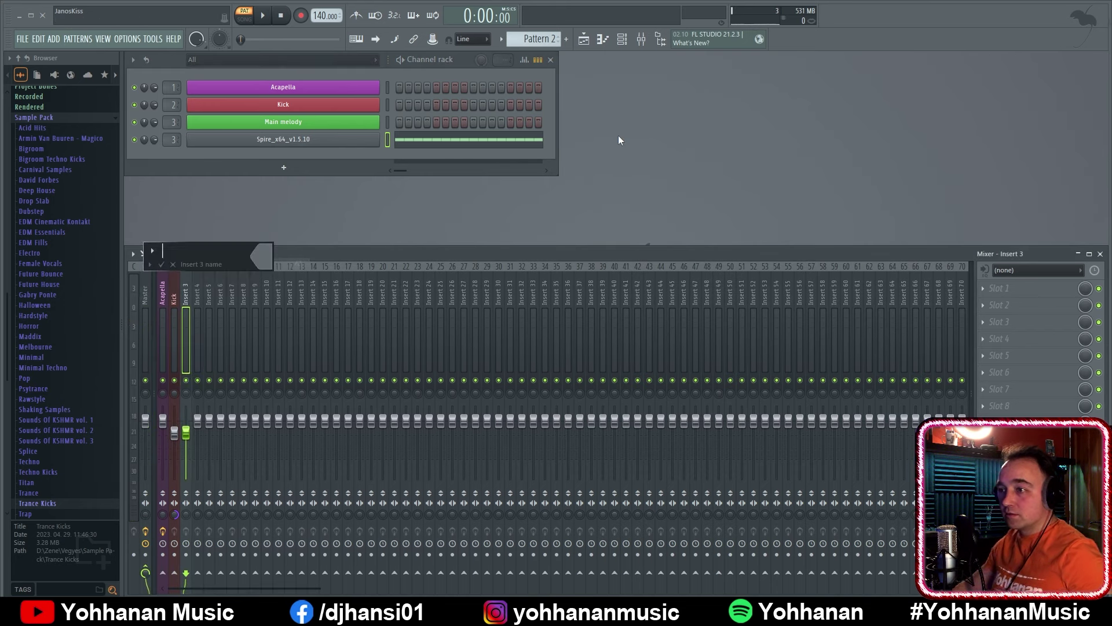
type("Main melod")
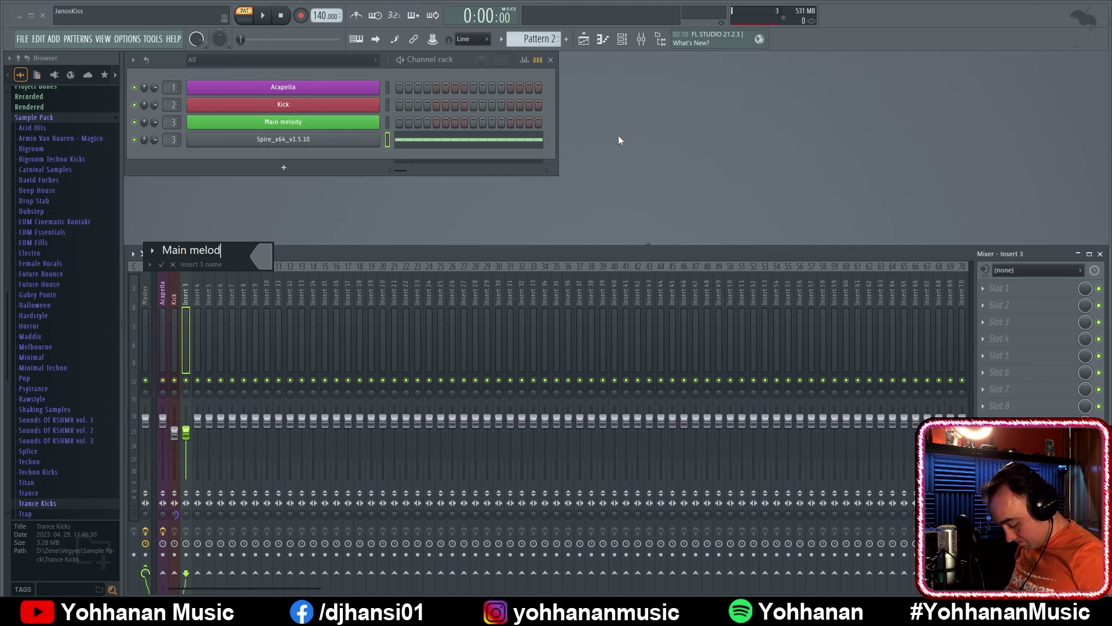
type("y")
left_click(263, 255)
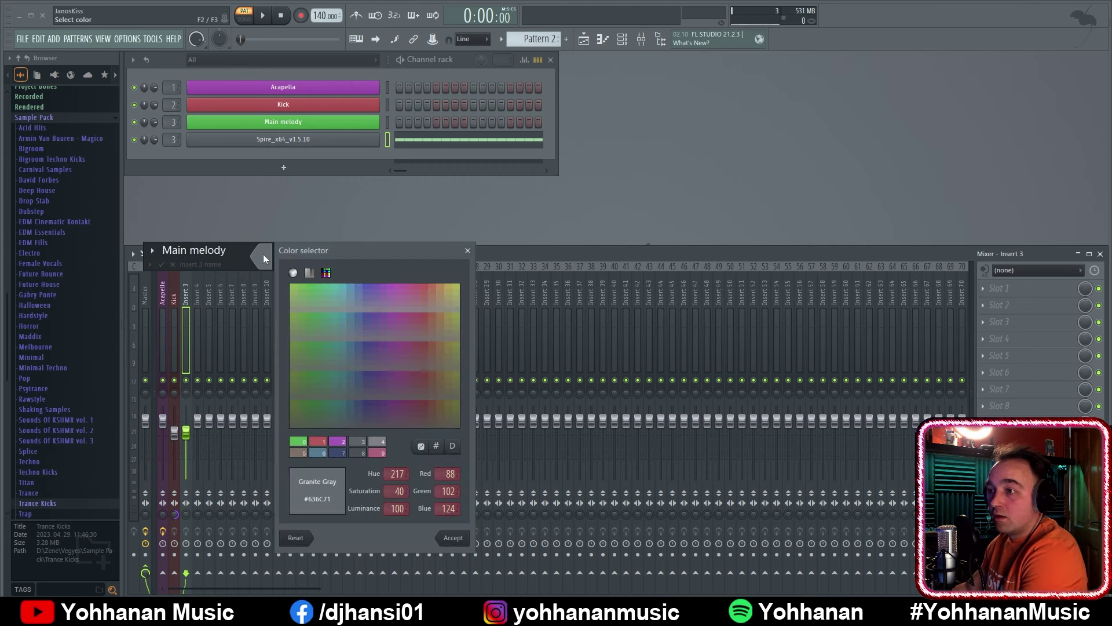
left_click(306, 446)
key("Return")
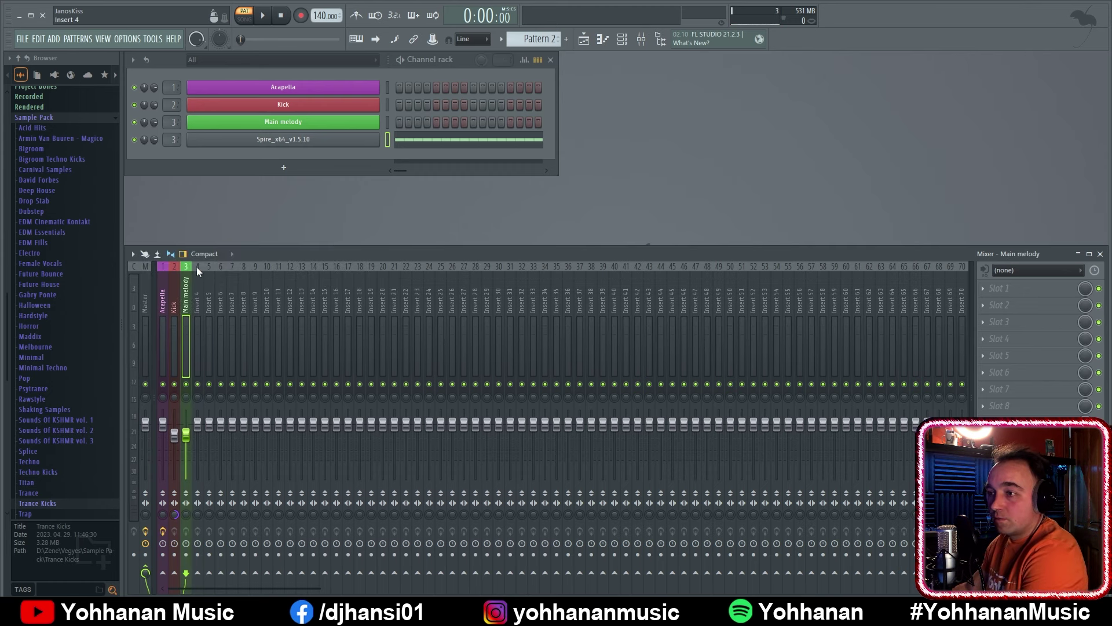
Route the new Spire channel to mixer insert 4 and load LFOTool in that insert's first effect slot
left_click(196, 266)
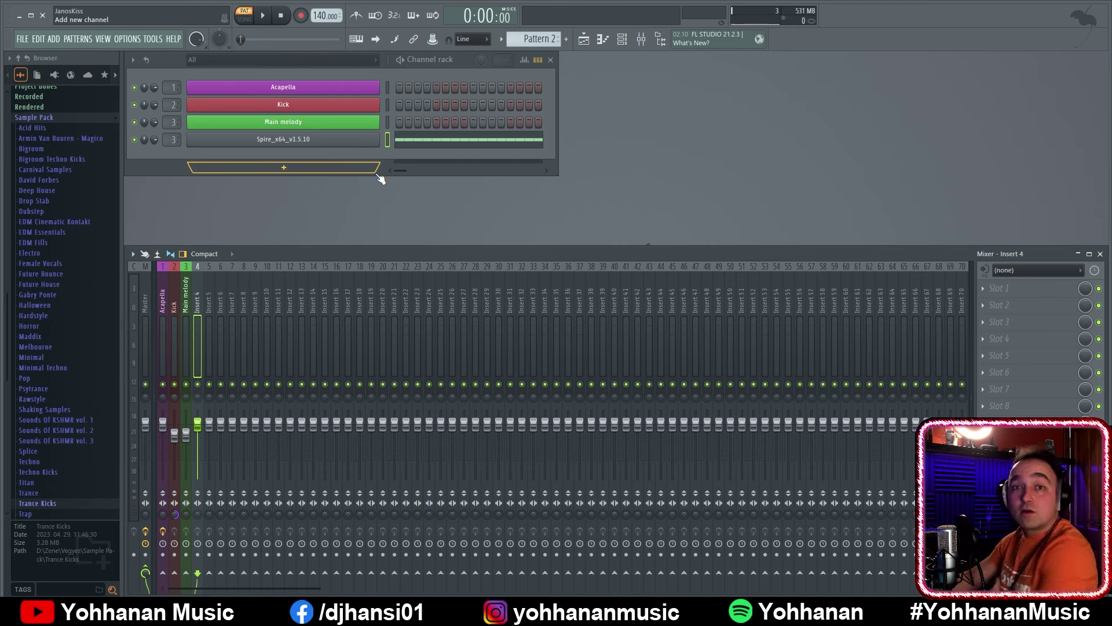
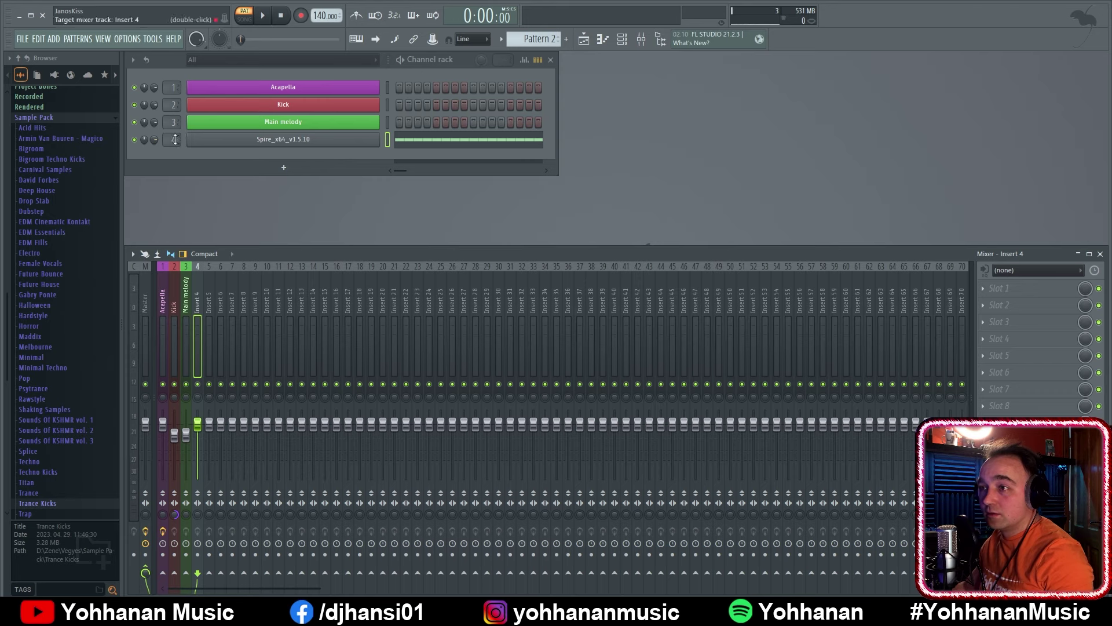
left_click(984, 292)
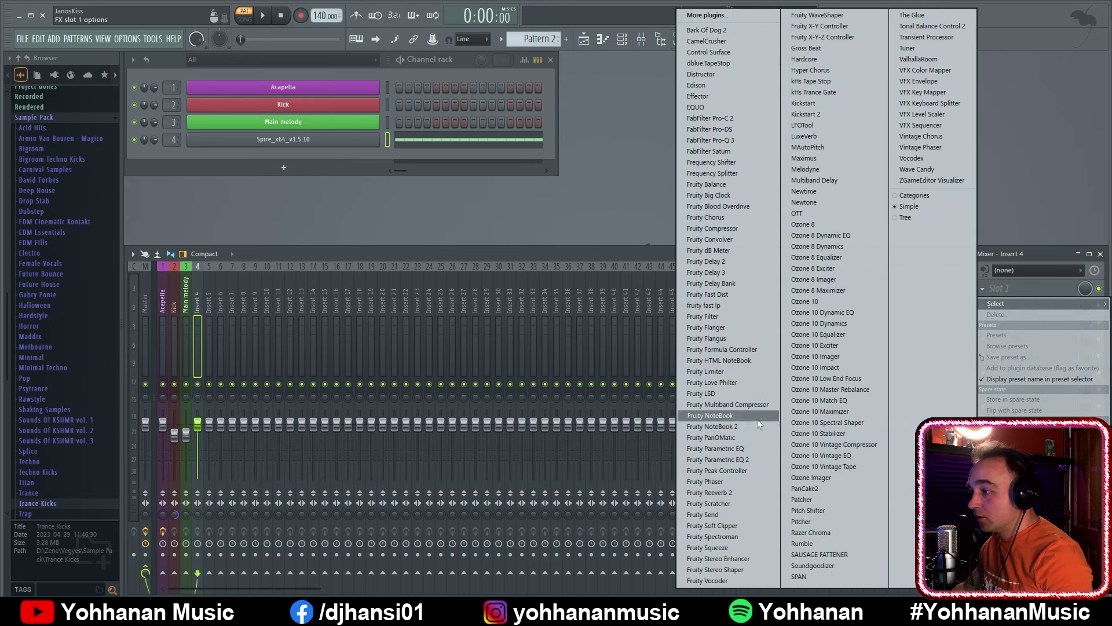
left_click(834, 125)
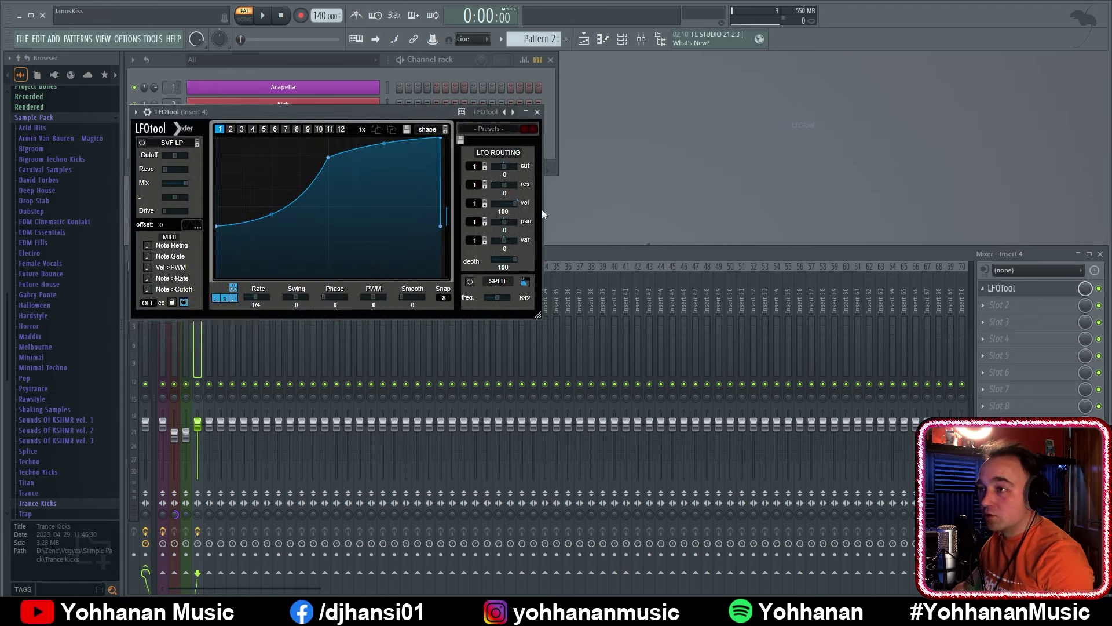
left_click_drag(287, 108, 606, 133)
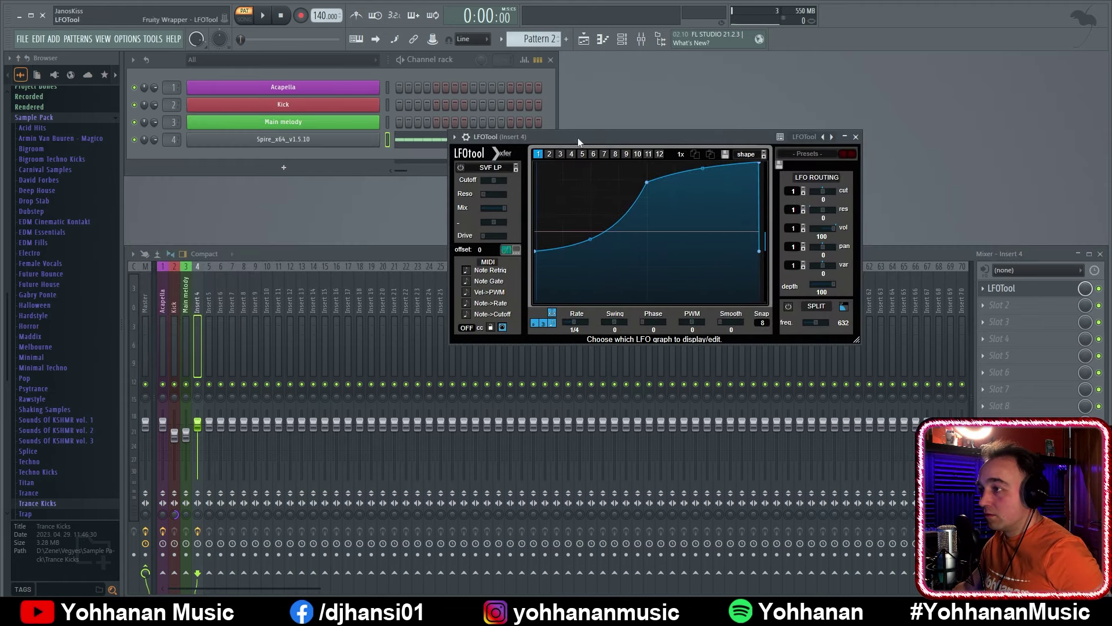
Play the pattern and reshape LFOTool's volume curve to rise from 0% to 100% without the middle point, with a 36% curve
key("space")
left_click_drag(613, 137, 494, 142)
left_click_drag(417, 255, 417, 305)
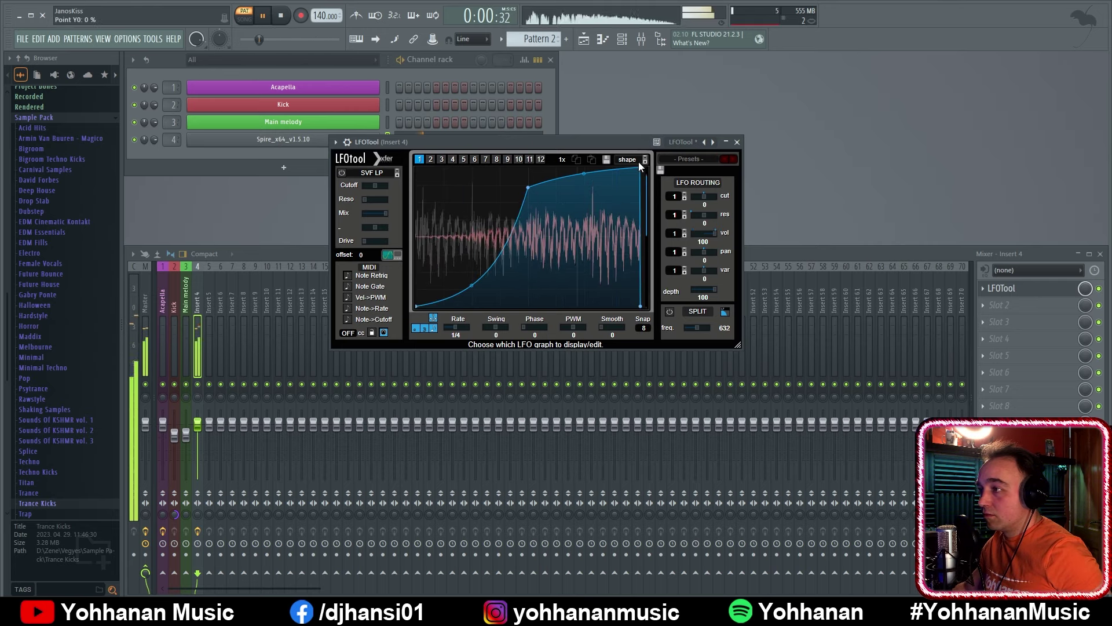
left_click_drag(640, 169, 638, 164)
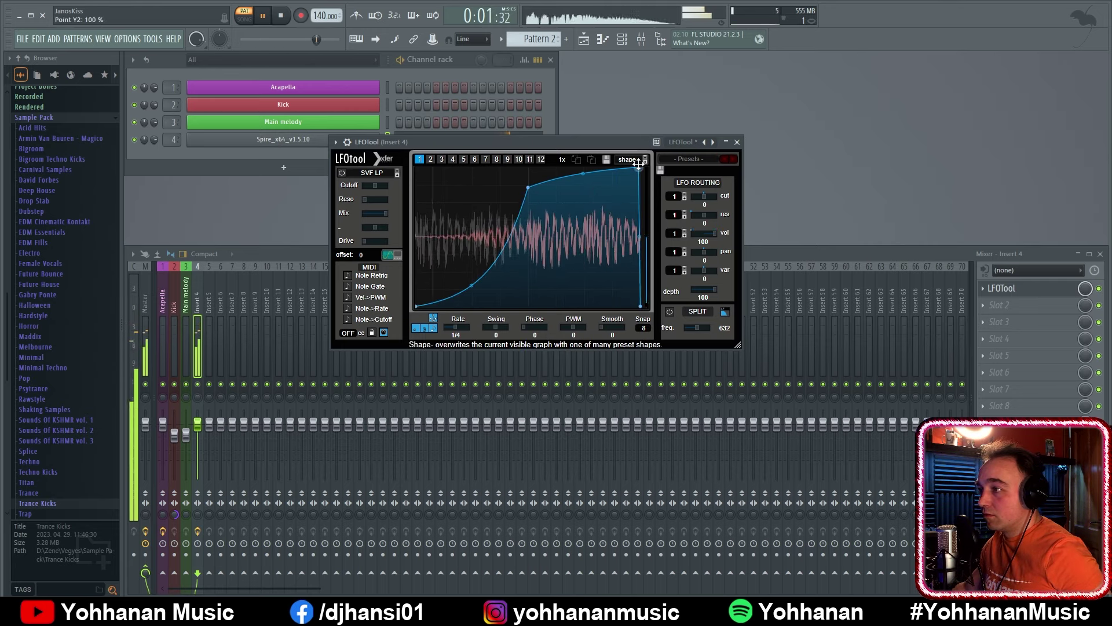
right_click(528, 187)
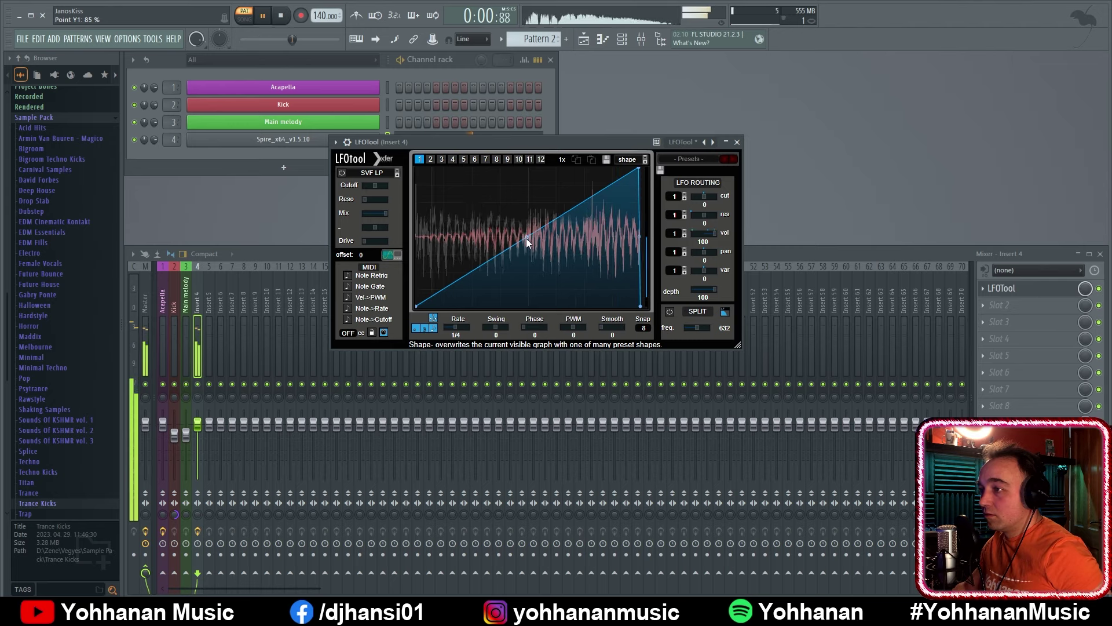
left_click_drag(527, 235, 525, 216)
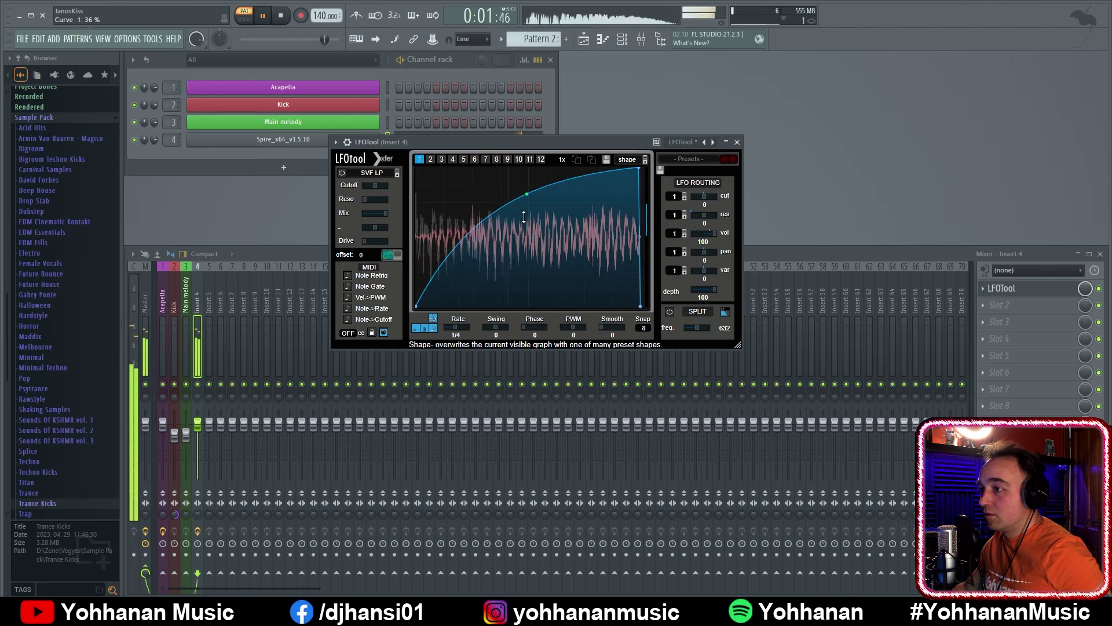
left_click(737, 142)
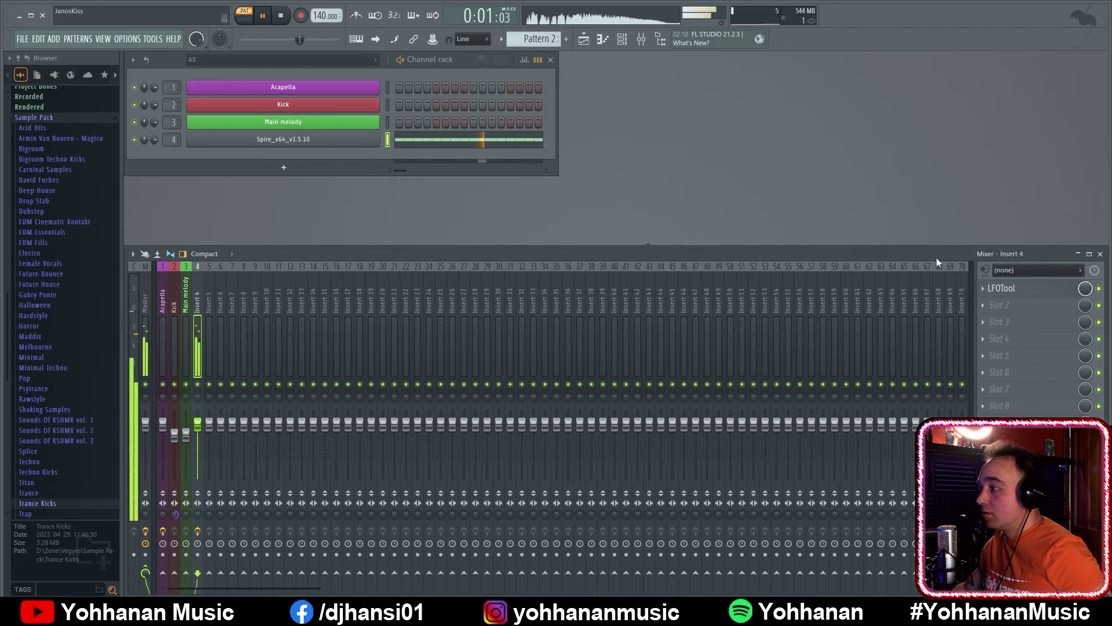
Add a second LFOTool in slot 2 and shape its volume curve from 0% to the top with a 21% curve and no middle point
left_click(999, 304)
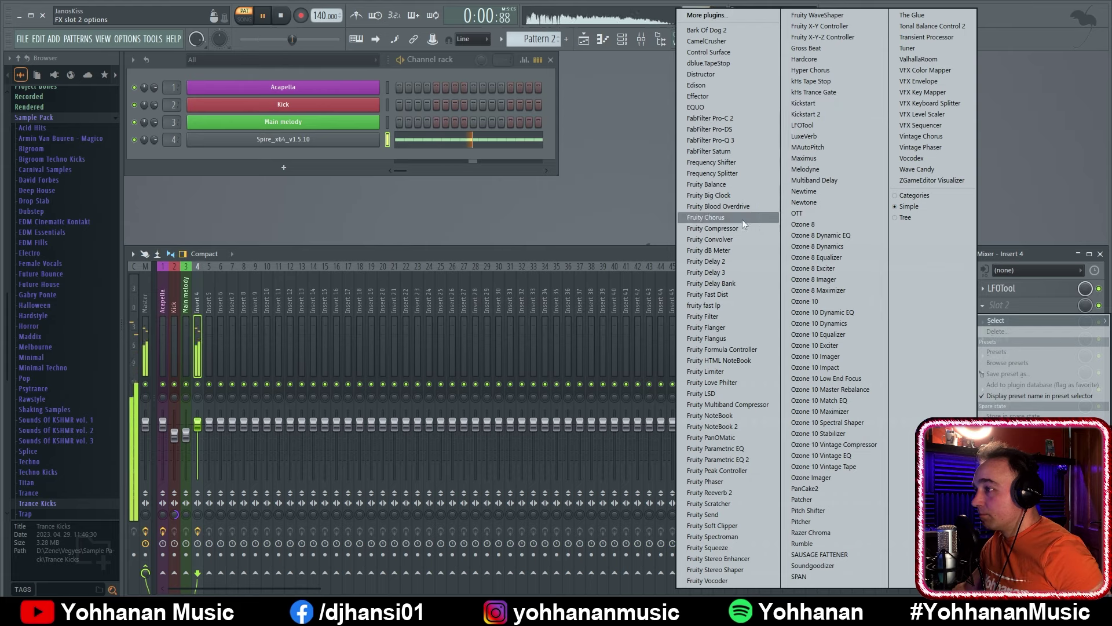
left_click(805, 125)
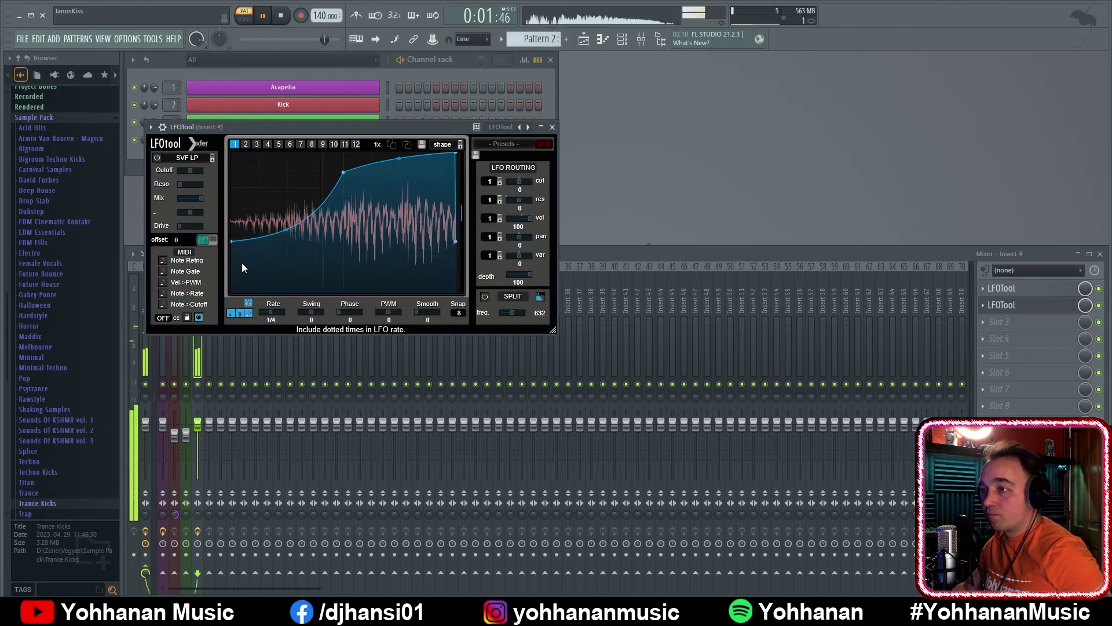
double_click(344, 172)
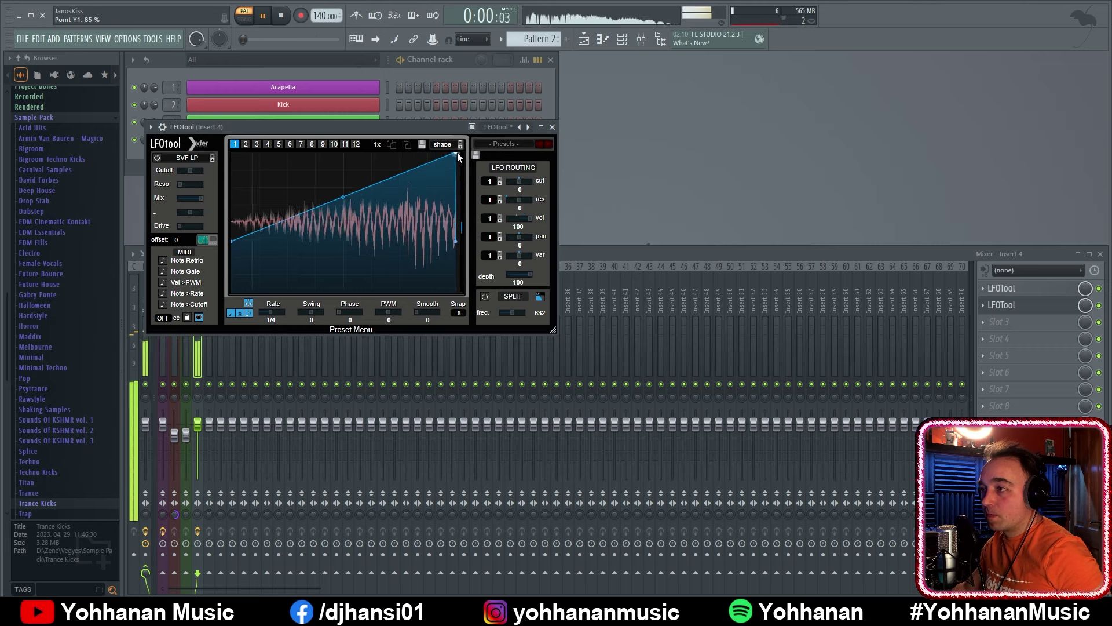
left_click_drag(234, 241, 232, 291)
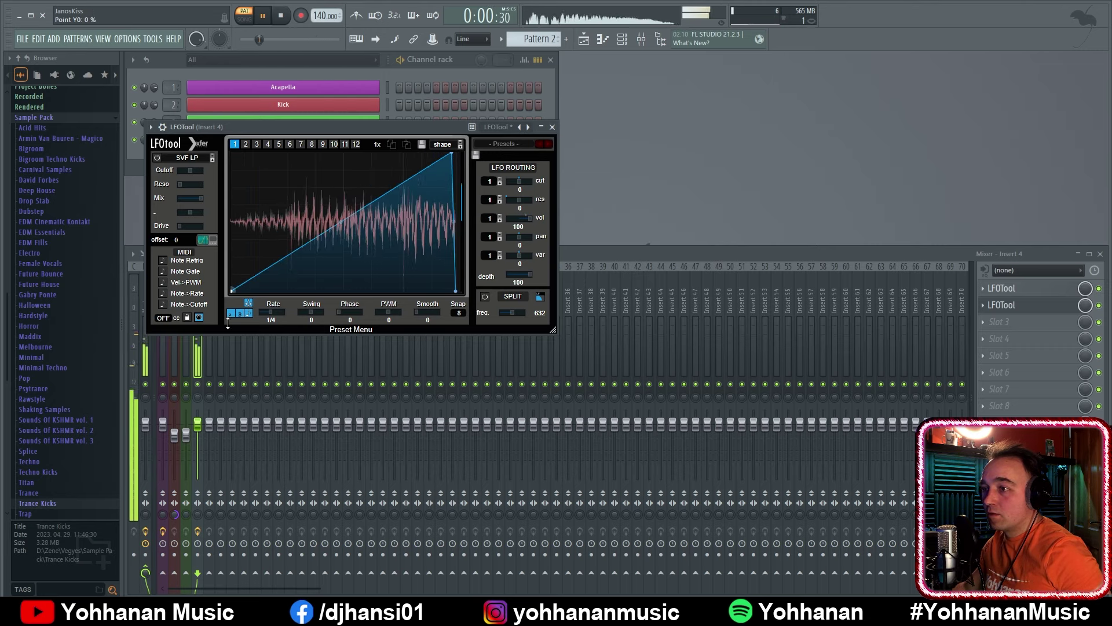
left_click_drag(338, 221, 229, 175)
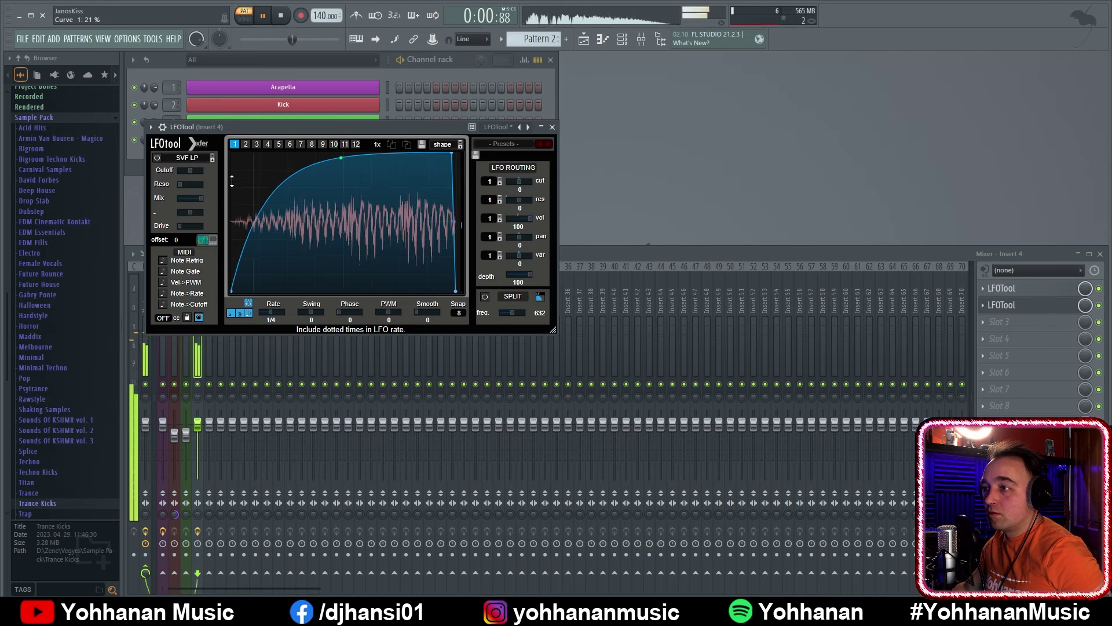
Compare the bass with both LFOTool effects bypassed and enabled
left_click(1099, 288)
left_click(1099, 304)
left_click(1099, 305)
left_click(1099, 288)
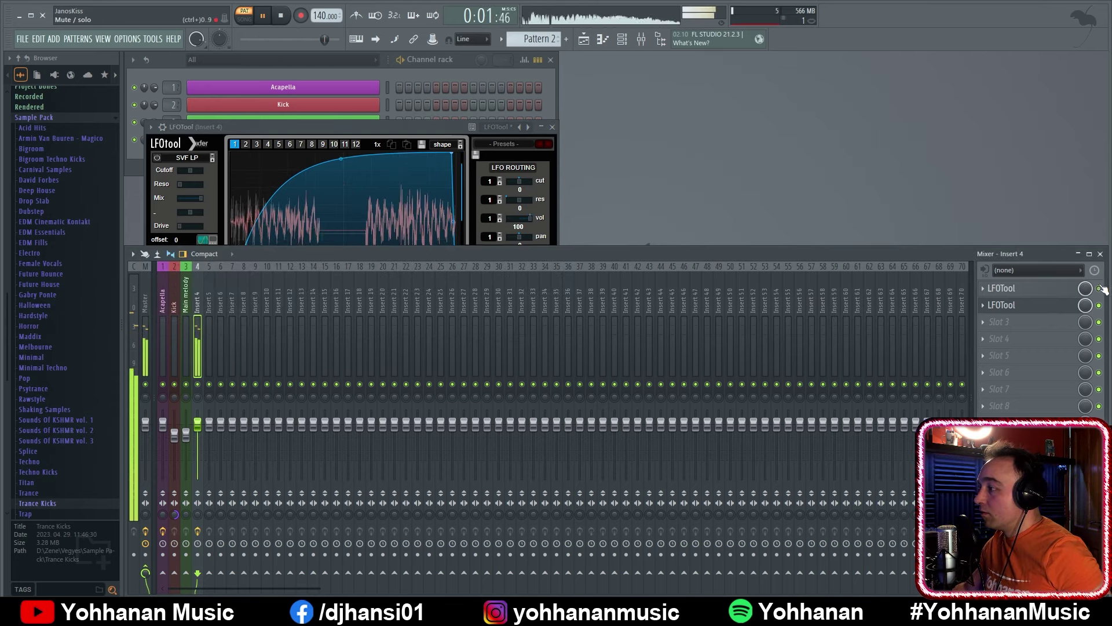
Soften the second LFOTool's ducking with a 65% curve and a start point just under two-thirds height, and stop playback
left_click_drag(339, 158, 339, 197)
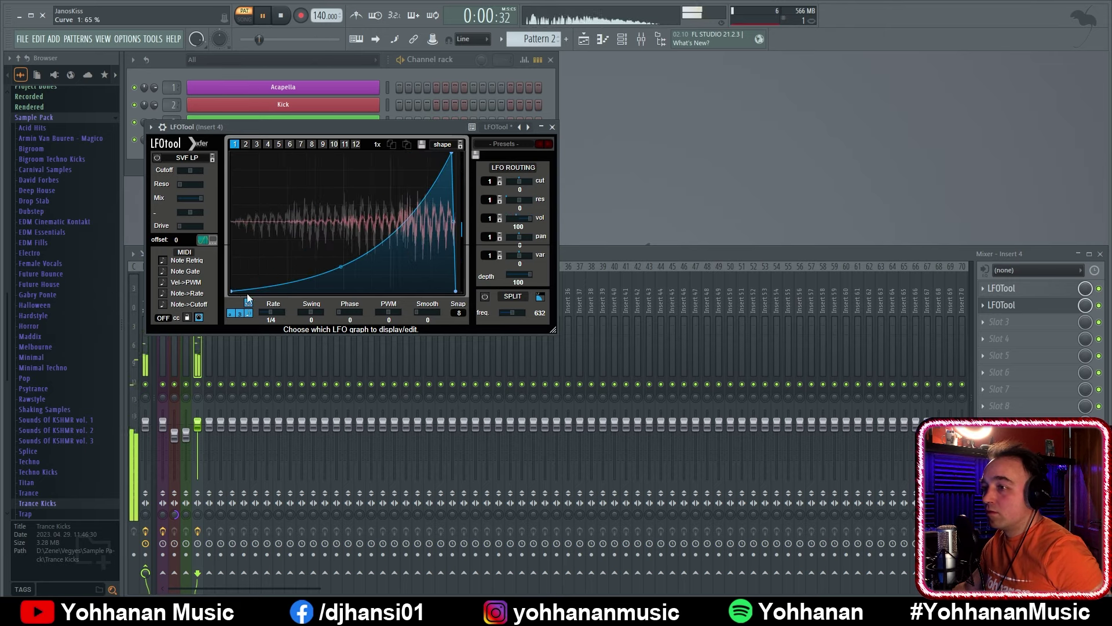
left_click_drag(231, 291, 229, 210)
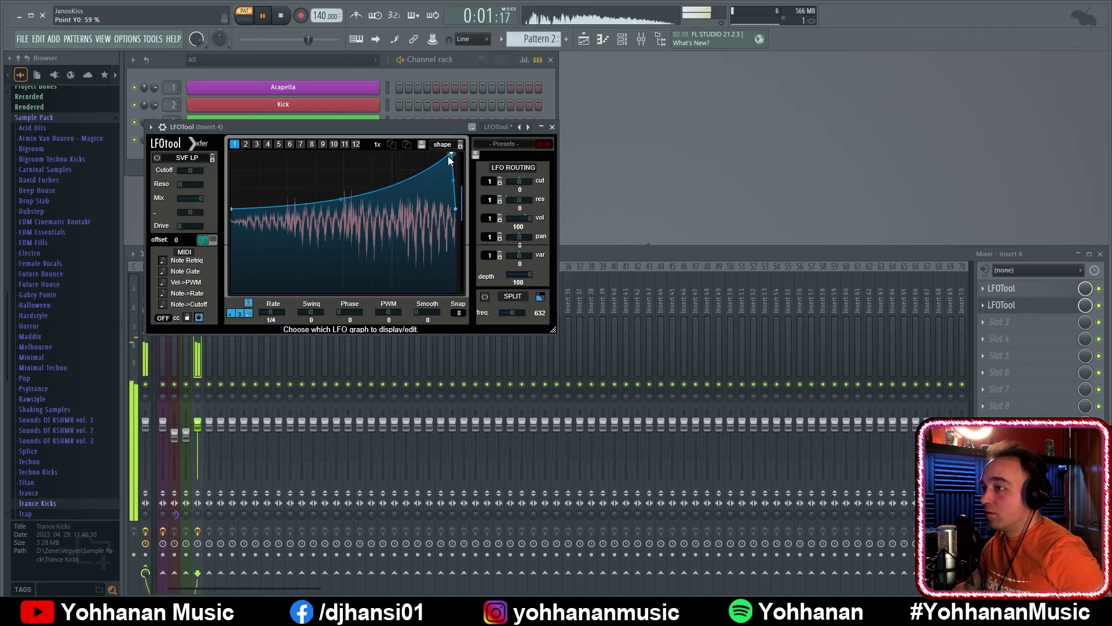
left_click(1100, 306)
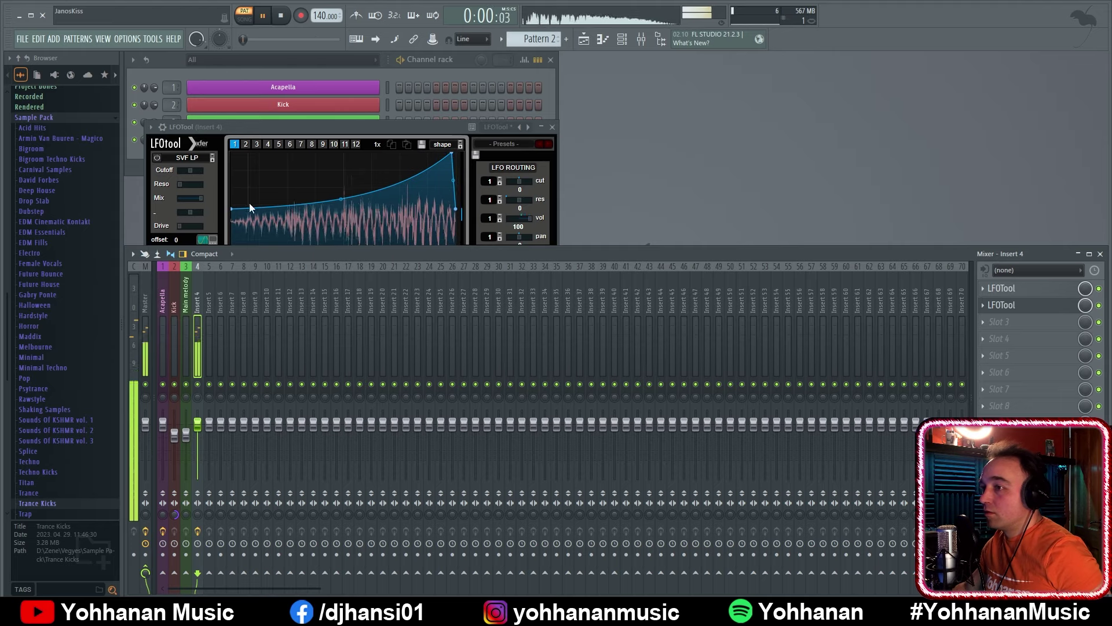
left_click_drag(233, 209, 232, 202)
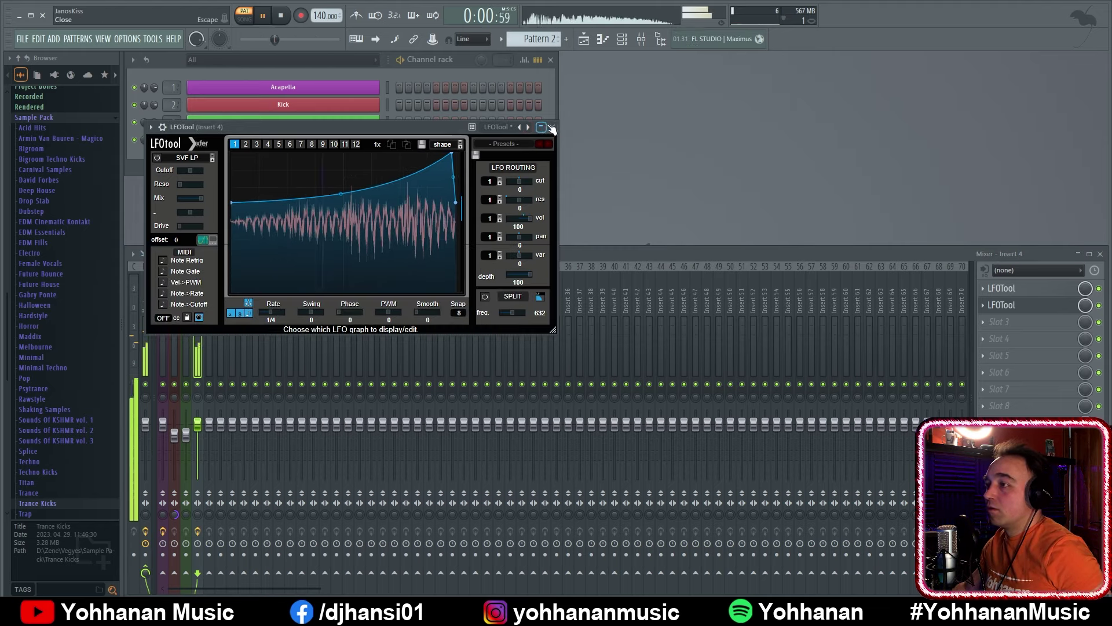
left_click(552, 127)
key("space")
Load FabFilter Pro-Q 3 in slot 3 of insert 4 and add a 36 dB/oct low cut at about 164 Hz
left_click(998, 321)
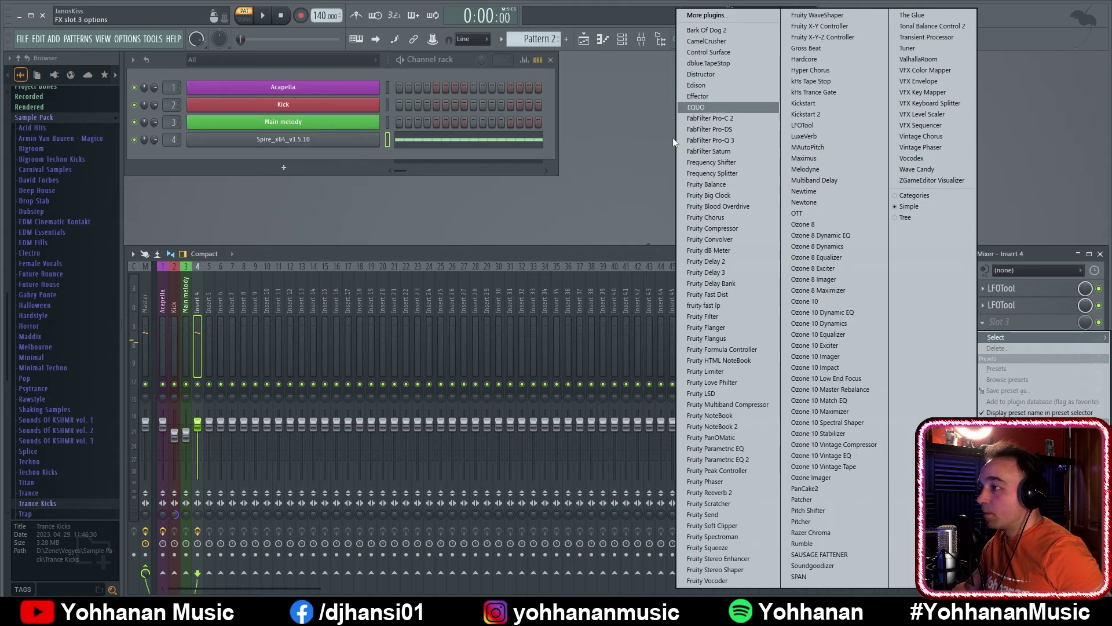
left_click(728, 140)
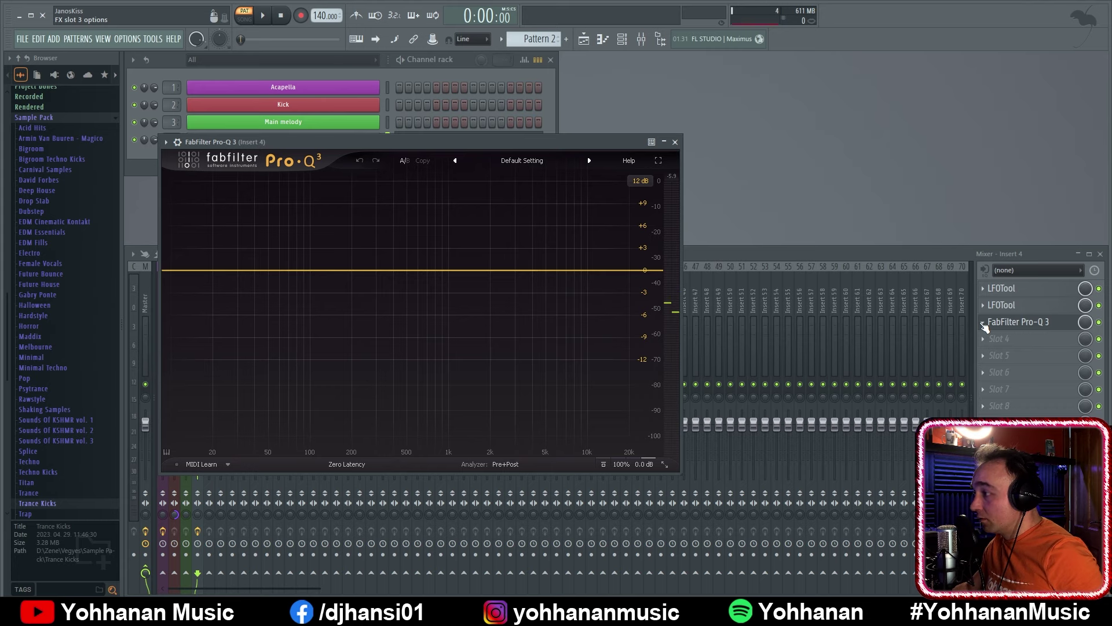
key("space")
left_click(178, 271)
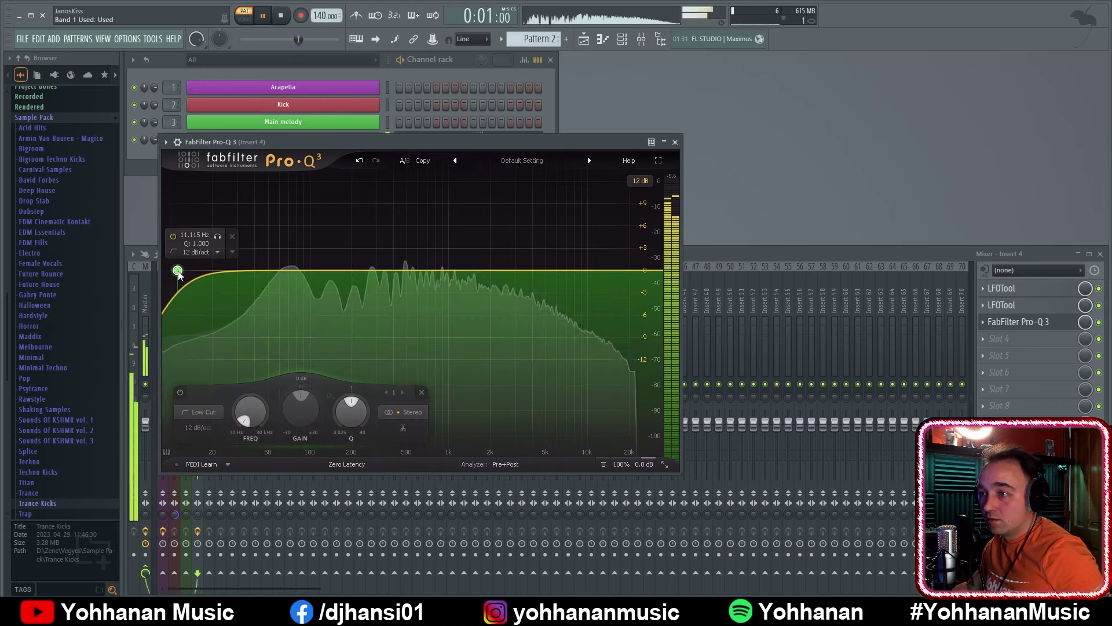
left_click_drag(179, 274, 346, 278)
scroll(330, 277, "up", 3)
mouse_move(593, 268)
left_mouse_down()
mouse_move(584, 238)
mouse_move(594, 270)
left_mouse_up()
key("Delete")
left_click_drag(345, 273, 339, 275)
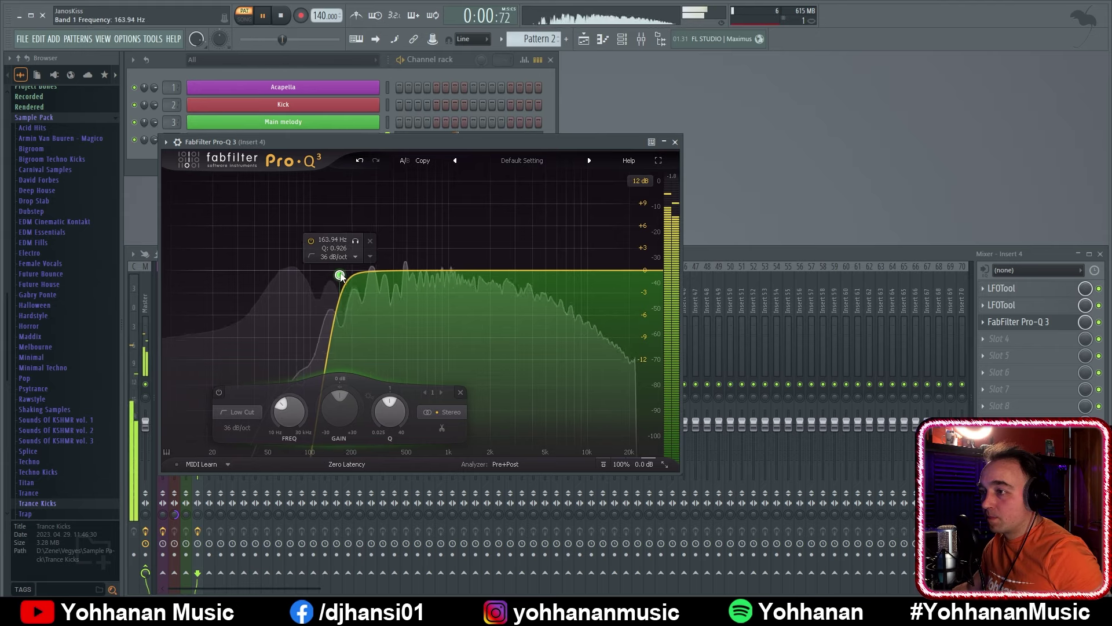
left_click(675, 142)
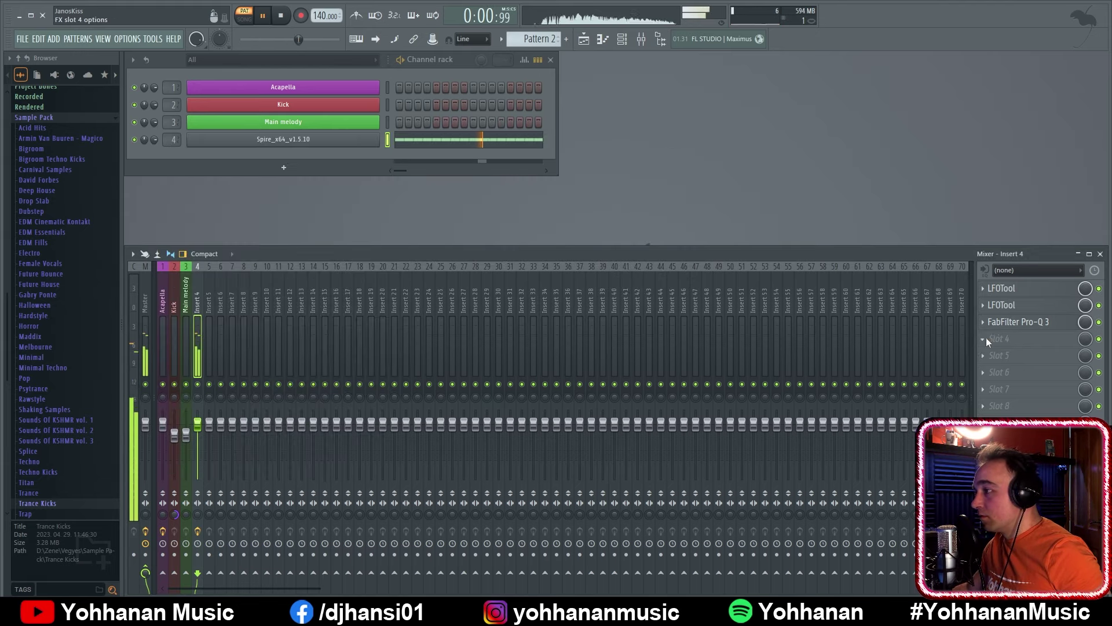
Load FabFilter Saturn in slot 4 of insert 4 and play the bass pattern through it
left_click(986, 338)
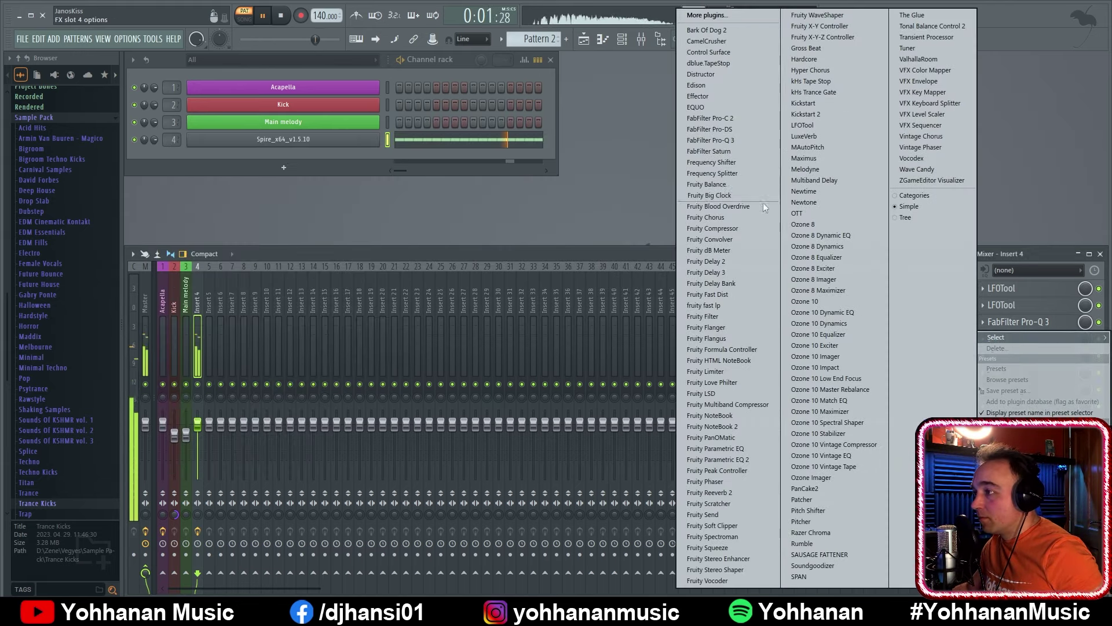
left_click(752, 152)
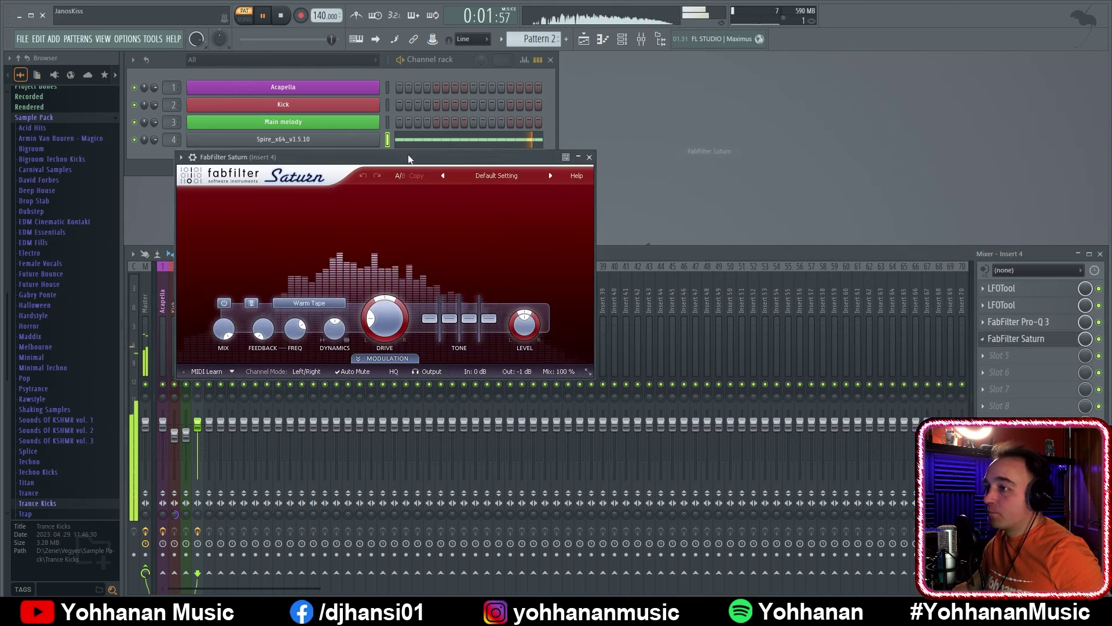
key("space")
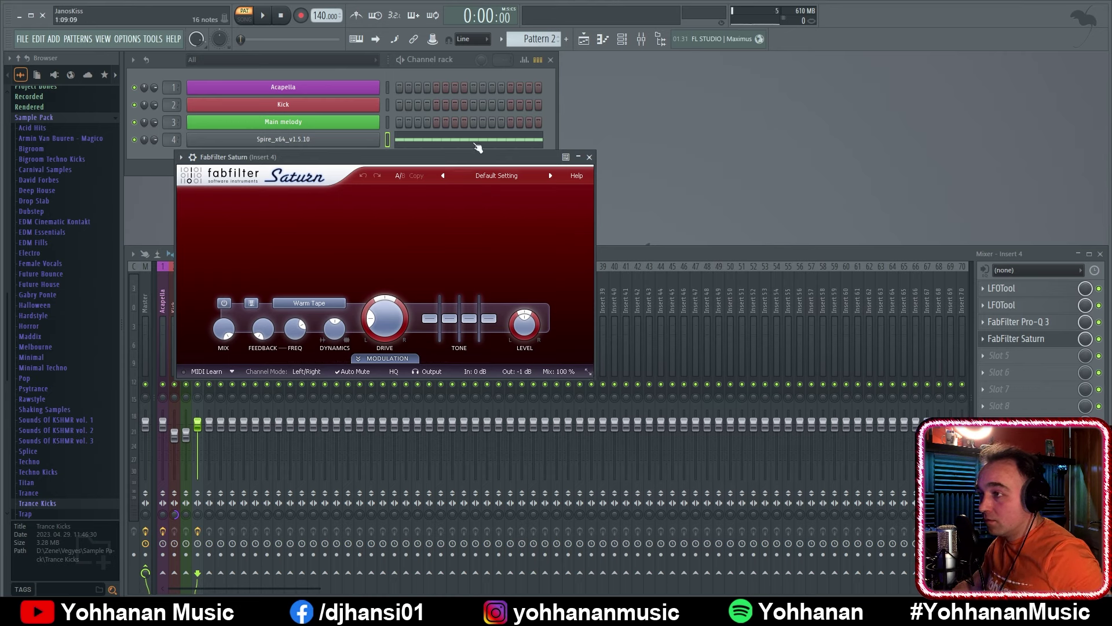
left_click_drag(477, 147, 433, 142)
key("space")
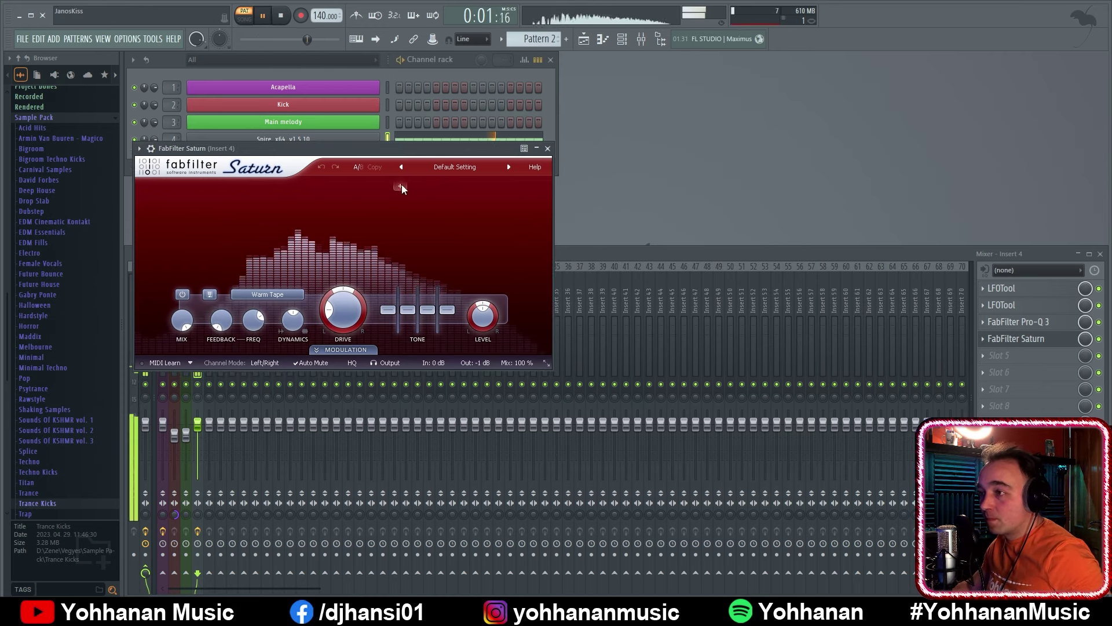
Split Saturn into three bands, raise the level of the highest band and set the middle band's level to about +7.4 dB
left_click(400, 184)
left_click(489, 186)
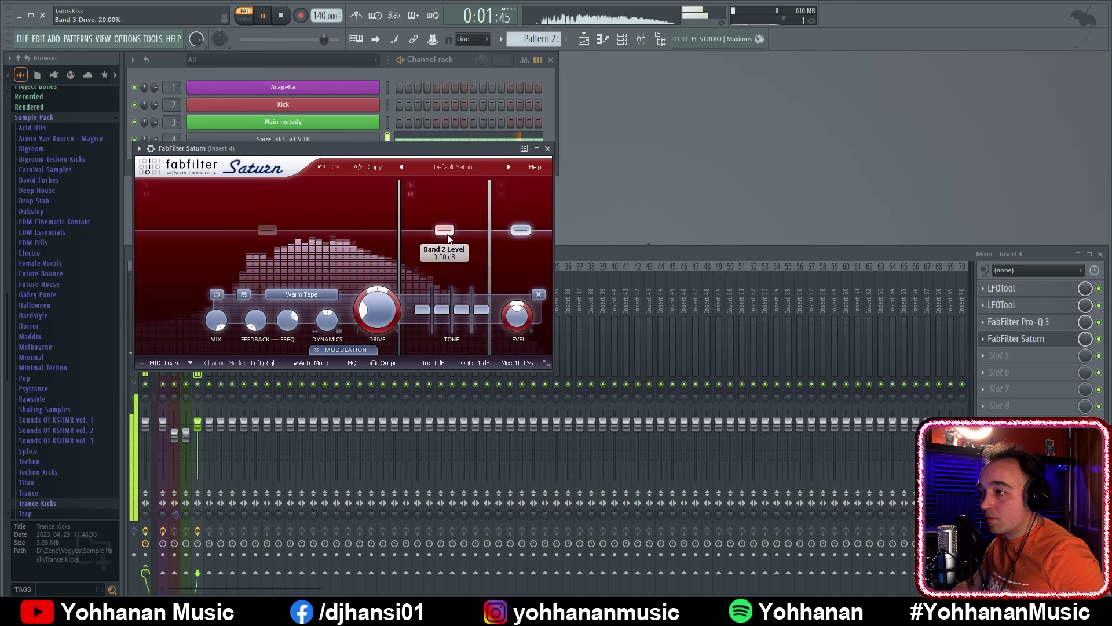
left_click_drag(448, 237, 521, 226)
left_click_drag(450, 230, 449, 226)
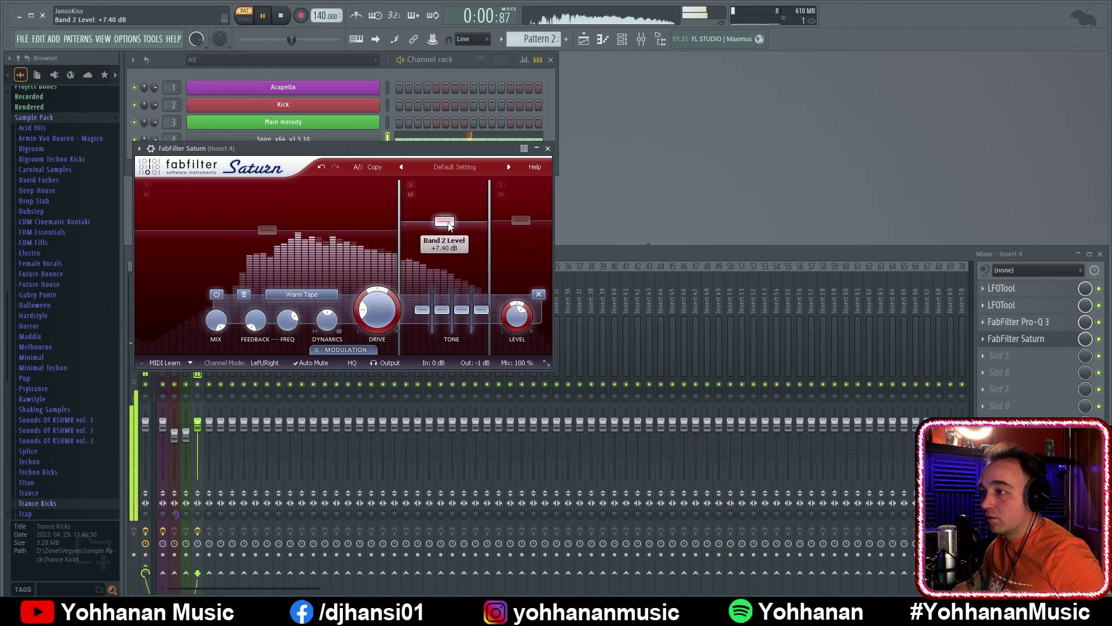
Stop playback, close Saturn, and in the Spire bass's piano roll raise the third note to E5 and the fourth to G#5
key("space")
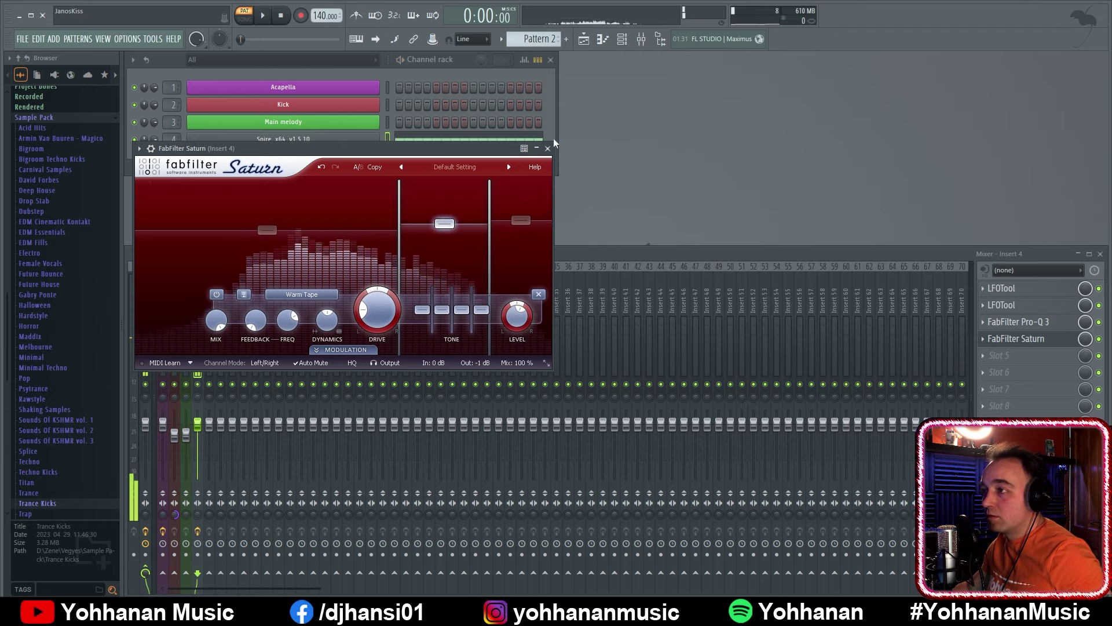
left_click(548, 148)
right_click(343, 140)
left_click(667, 114)
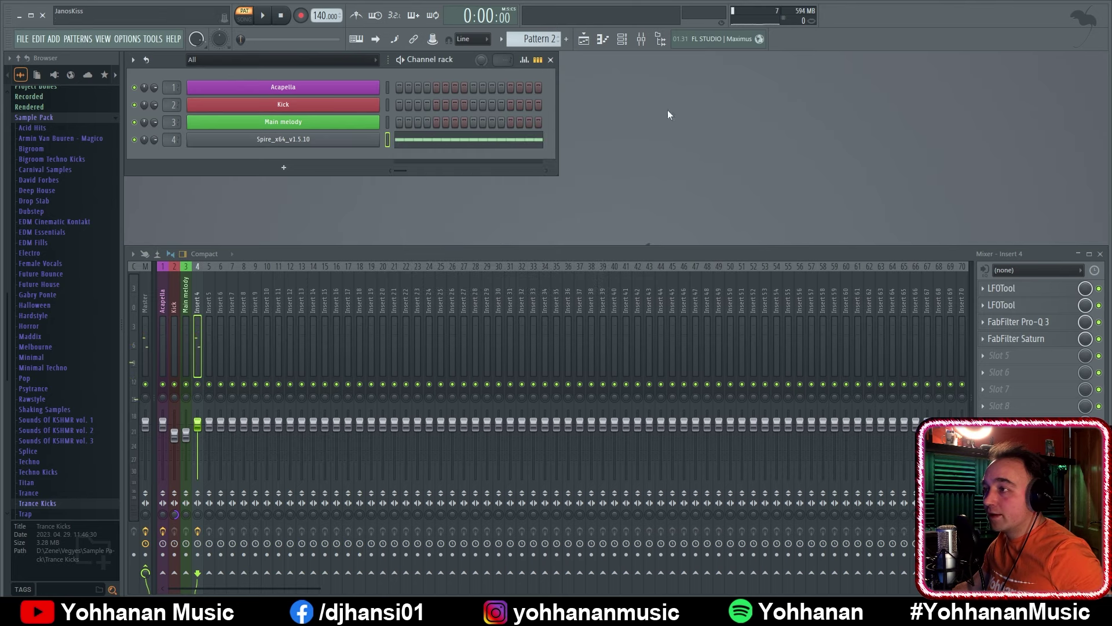
left_click(479, 140)
scroll(244, 324, "up", 3)
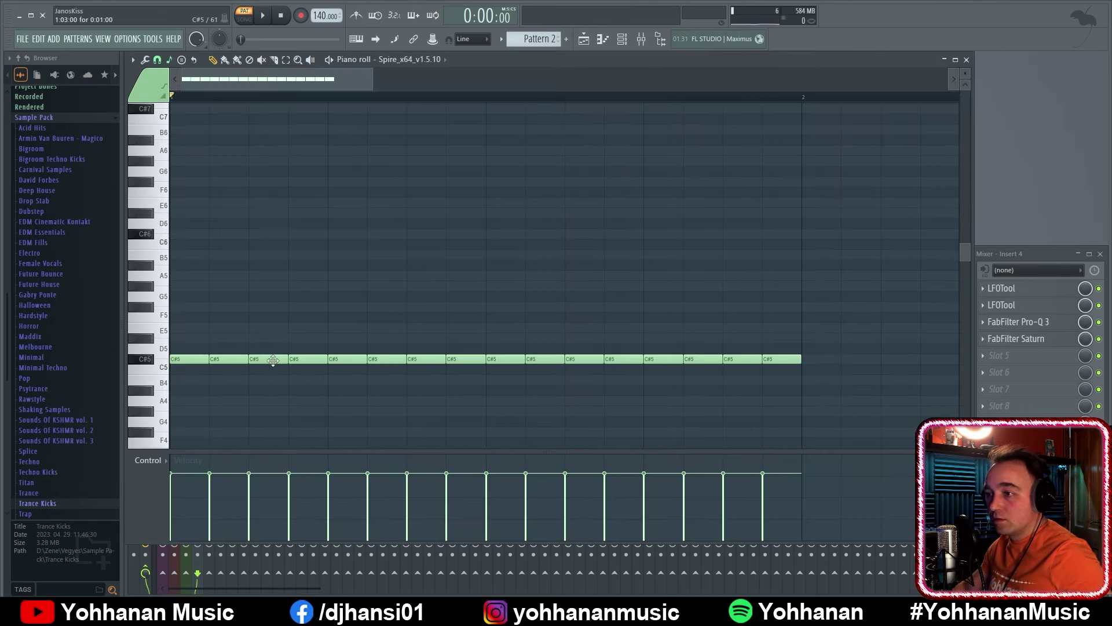
left_click_drag(272, 360, 303, 282)
Delete all notes after the first four, repeat the four-note group three times to fill the bar, and play it
right_click(781, 359)
right_click(742, 359)
right_click(702, 360)
right_click(663, 360)
right_click(624, 359)
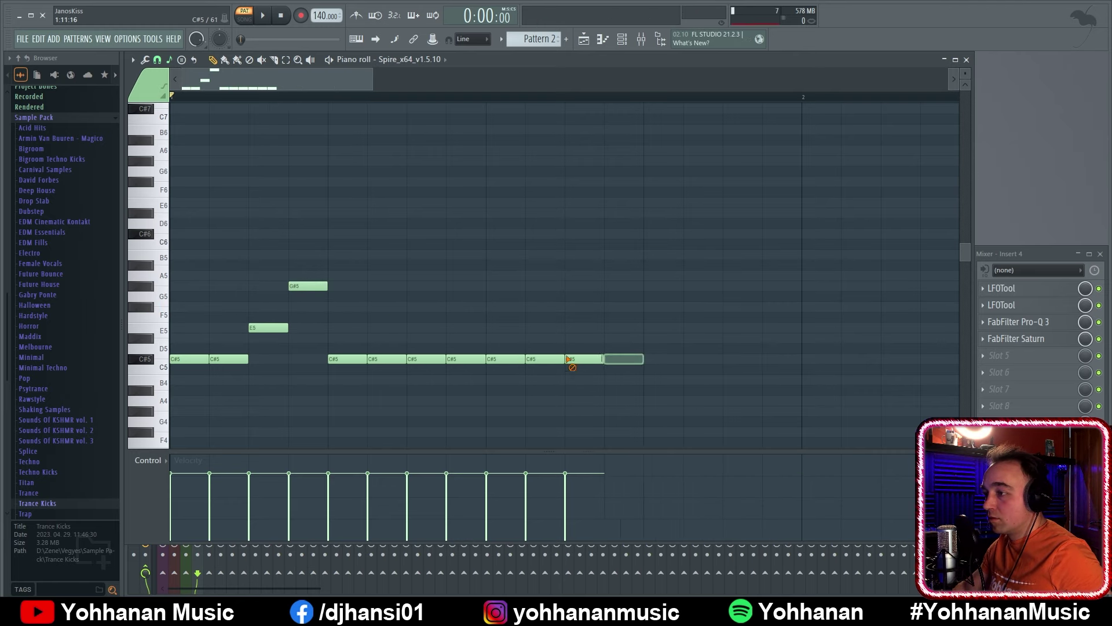
right_click(585, 359)
right_click(545, 359)
right_click(505, 359)
right_click(466, 359)
right_click(427, 359)
right_click(388, 359)
right_click(348, 359)
key("ctrl+a")
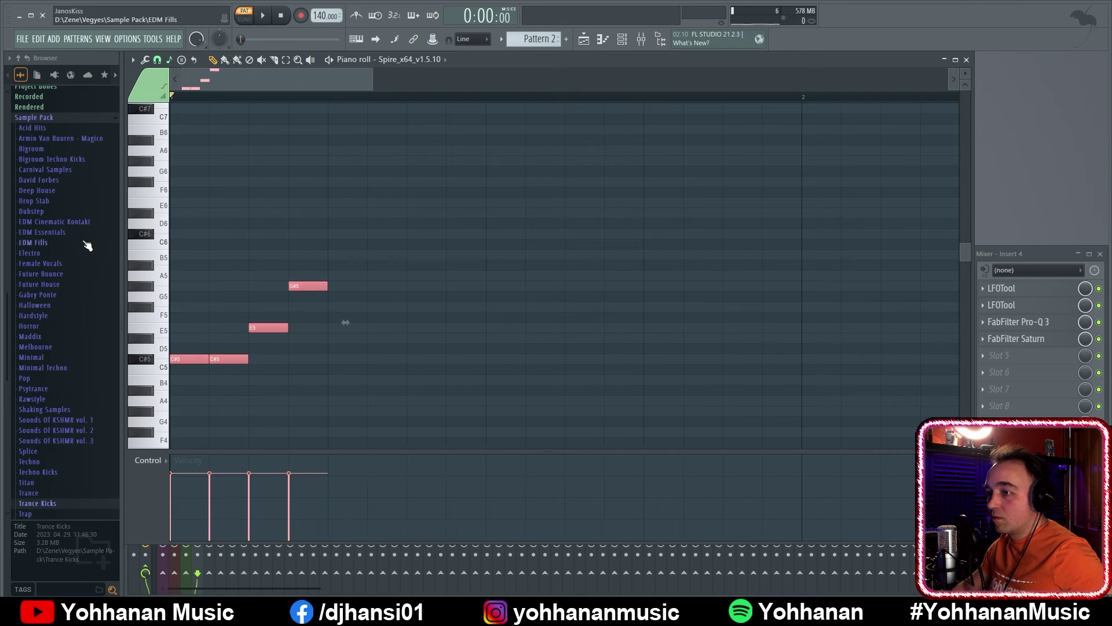
key("ctrl+b")
key("ctrl+b")
key("ctrl+b")
key("space")
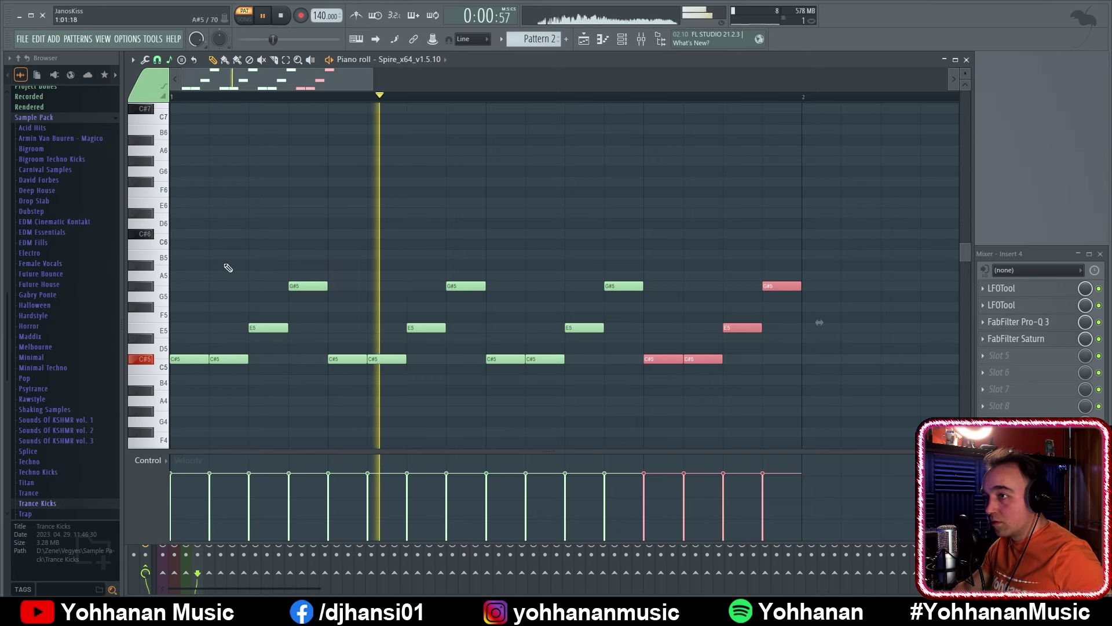
key("ctrl+d")
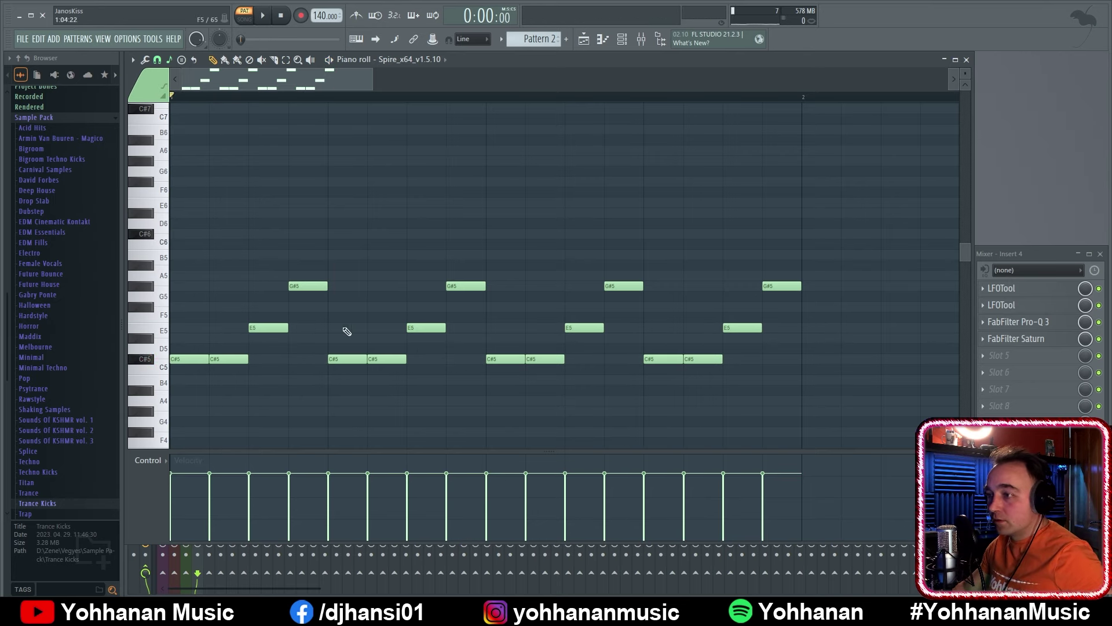
Move the third and fourth notes of every group up to C#6, play the pattern and close the piano roll
left_click_drag(771, 335, 186, 313)
left_click_drag(258, 327, 263, 283)
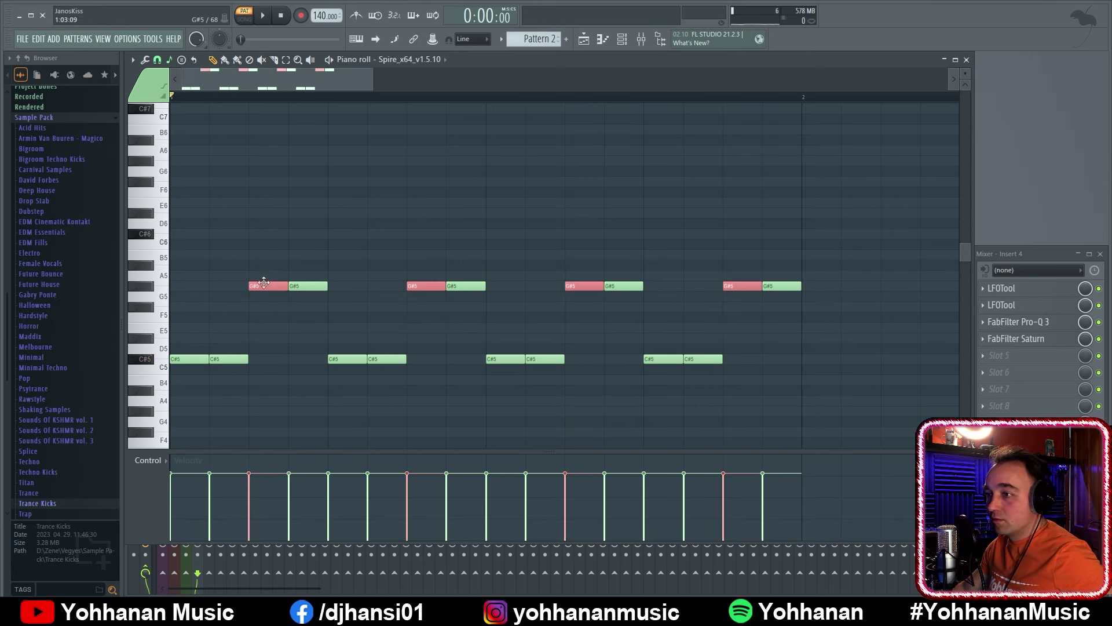
left_click_drag(890, 271, 265, 234)
key("space")
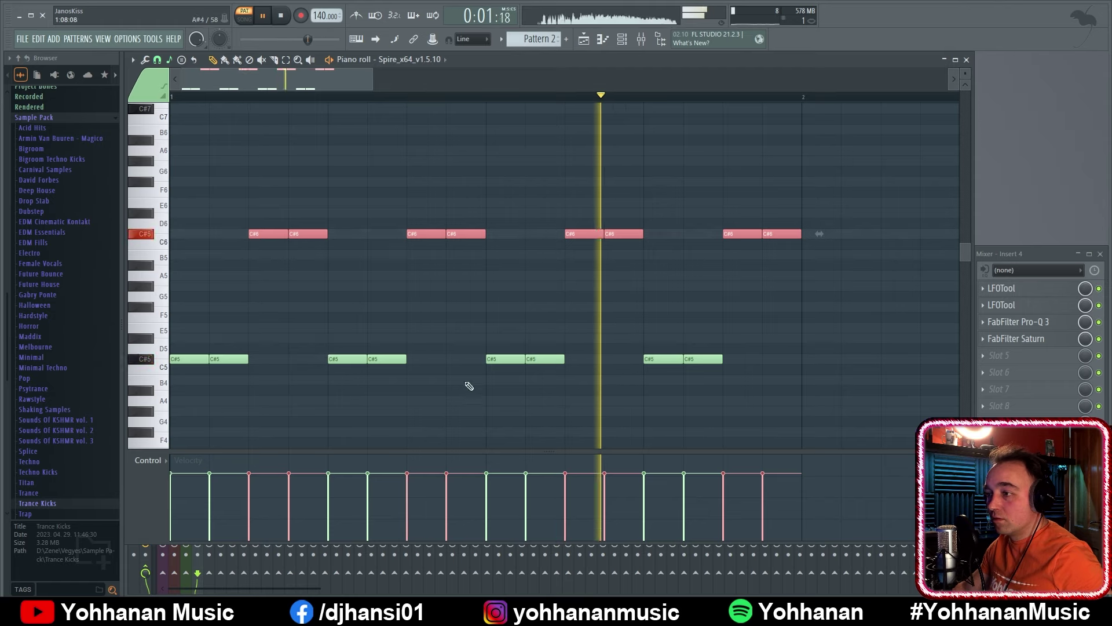
key("ctrl+d")
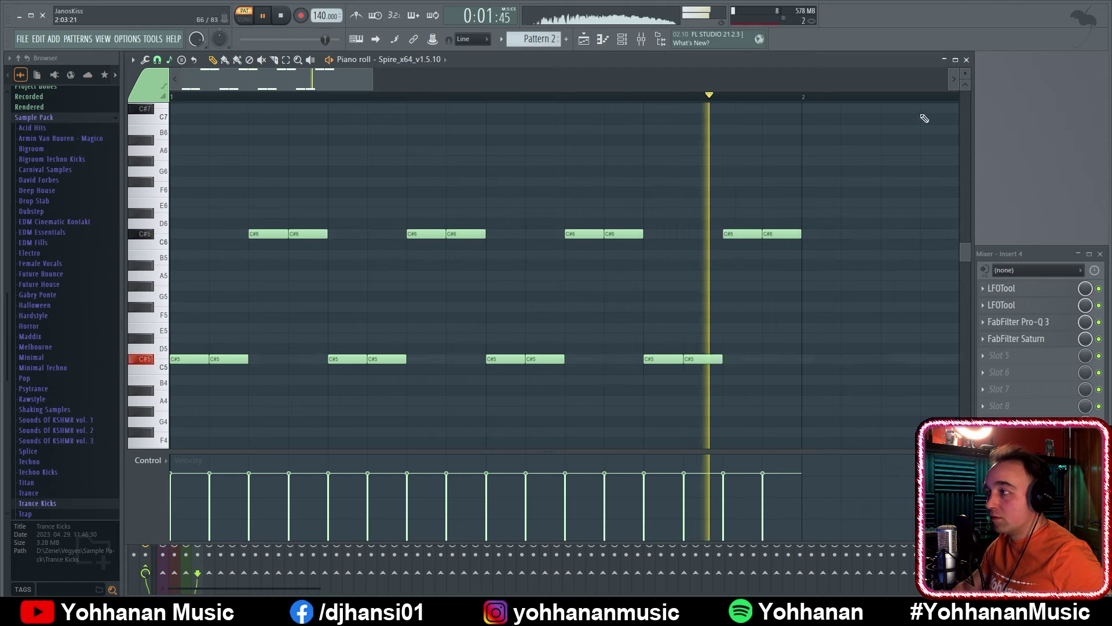
key("space")
left_click(966, 60)
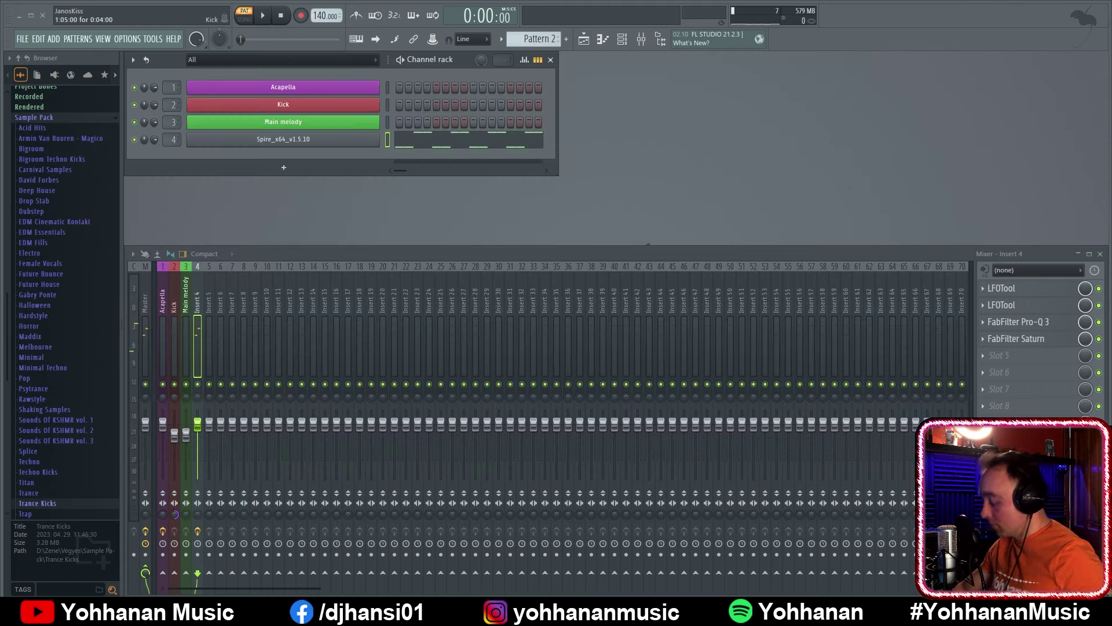
In the playlist, mute the Main melody track, repeat Pattern 2 along Track 3 up to bar 9 and play it with the kick
key("F5")
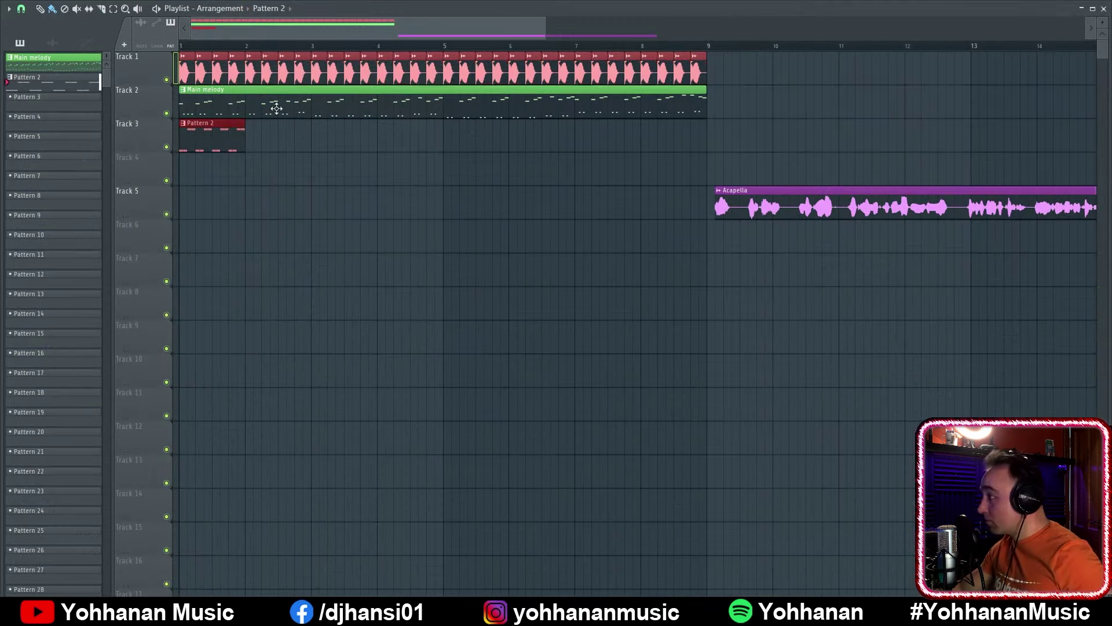
key("space")
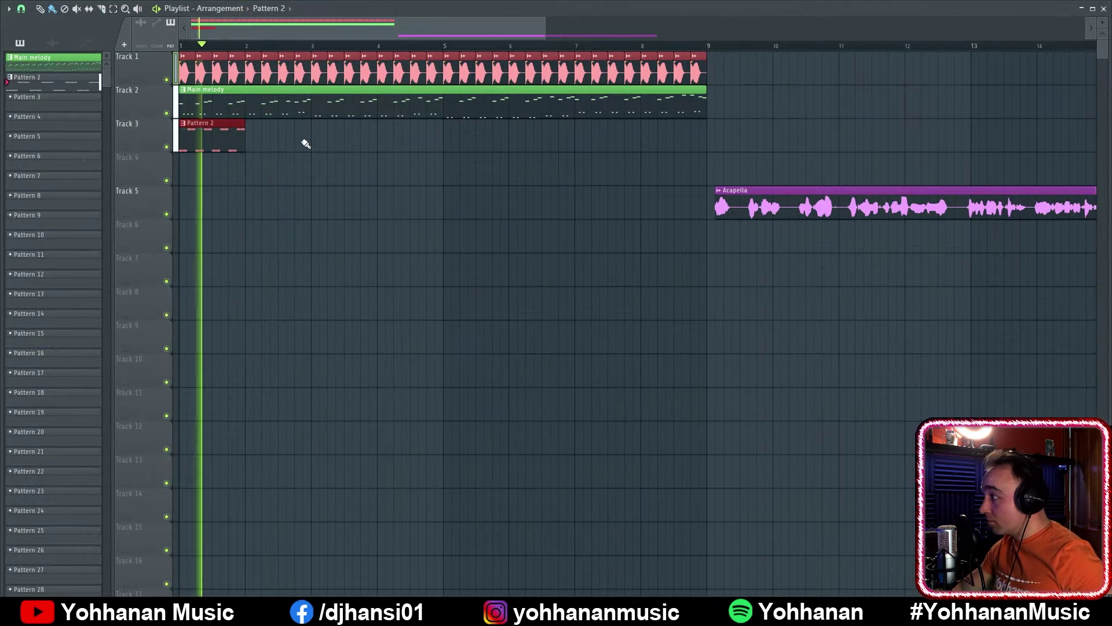
key("space")
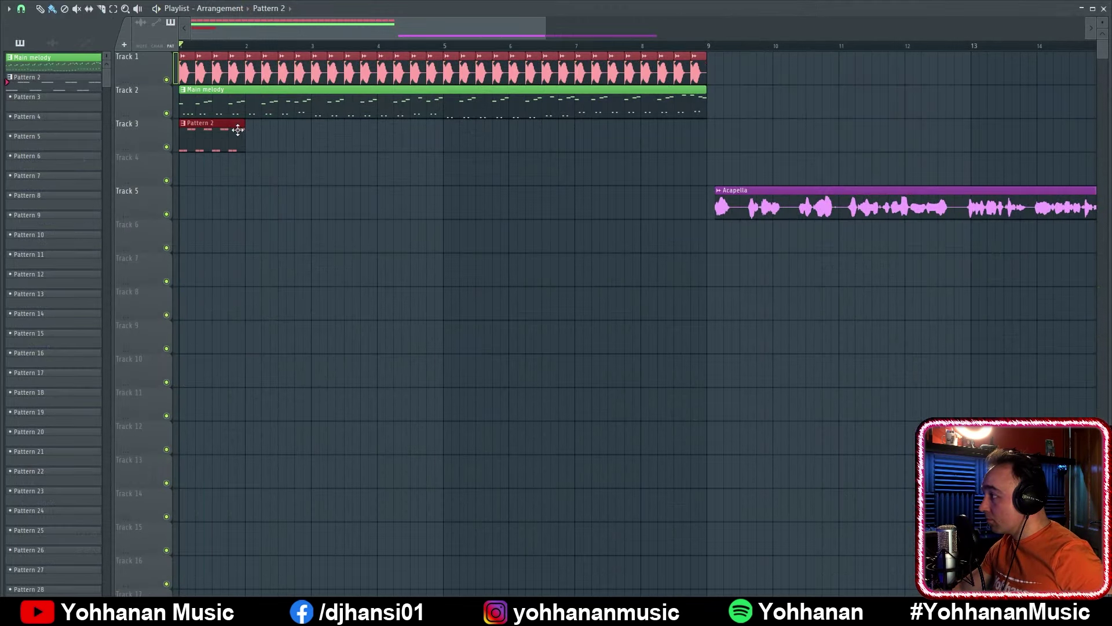
left_click(167, 113)
key("space")
left_click_drag(249, 134, 665, 140)
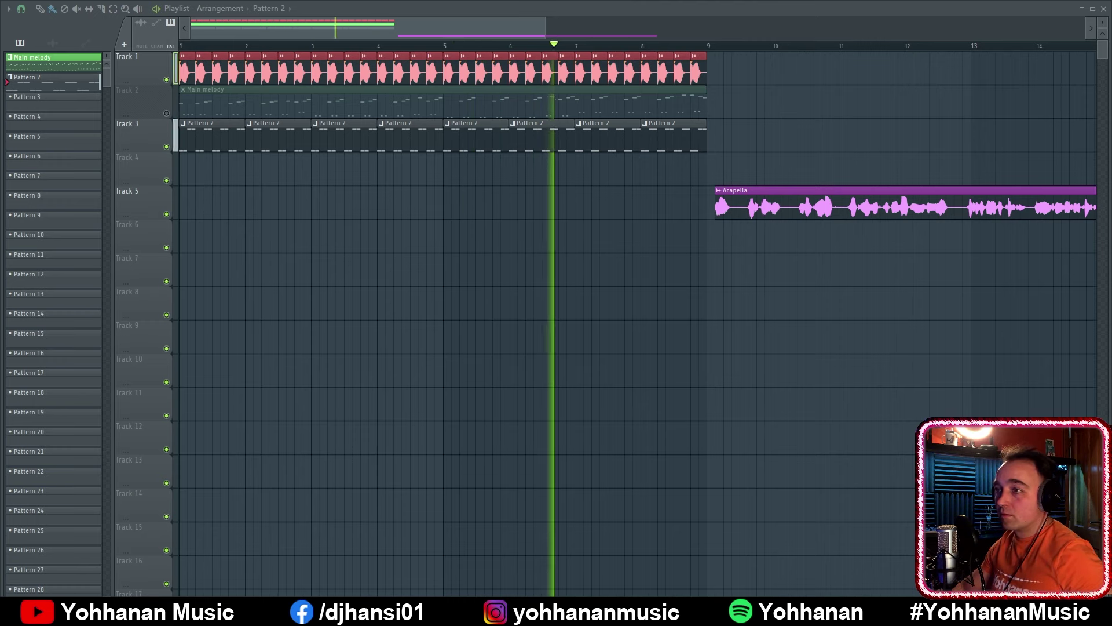
key("space")
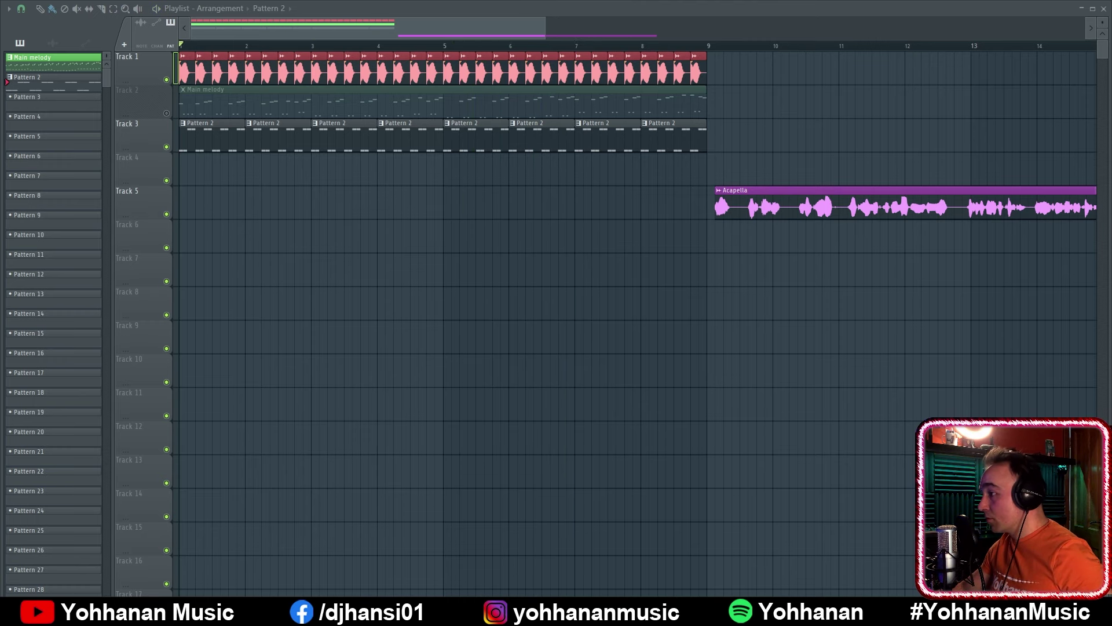
key("space")
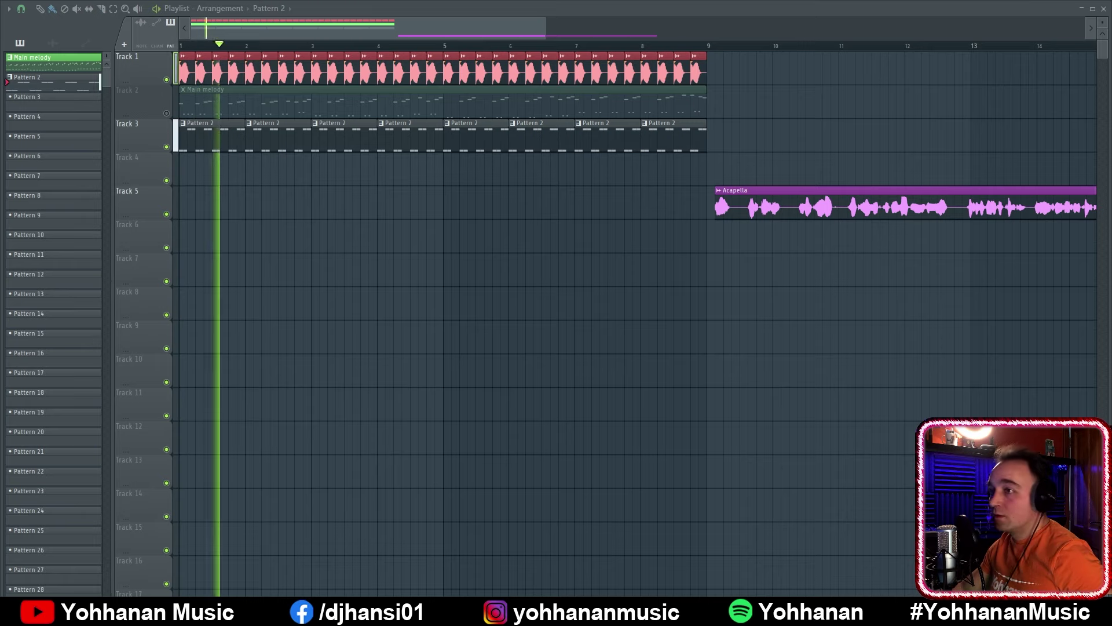
key("space")
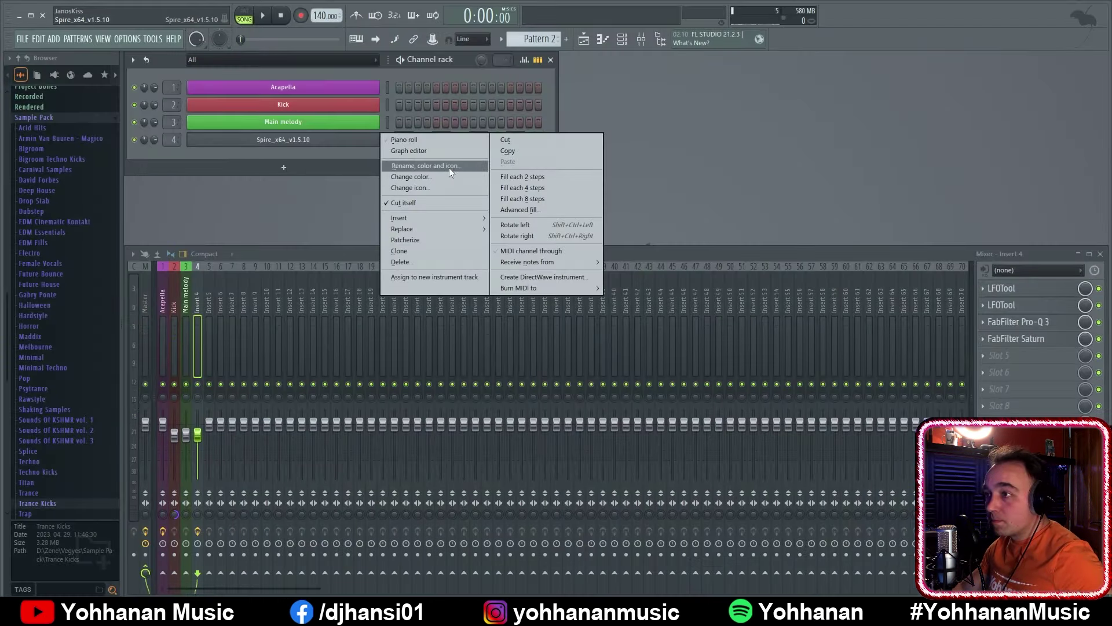
Rename the Spire bass channel "Mid bass 1" and colour it rosy brown (#AB7562)
left_click(449, 167)
type("Mid bass 1")
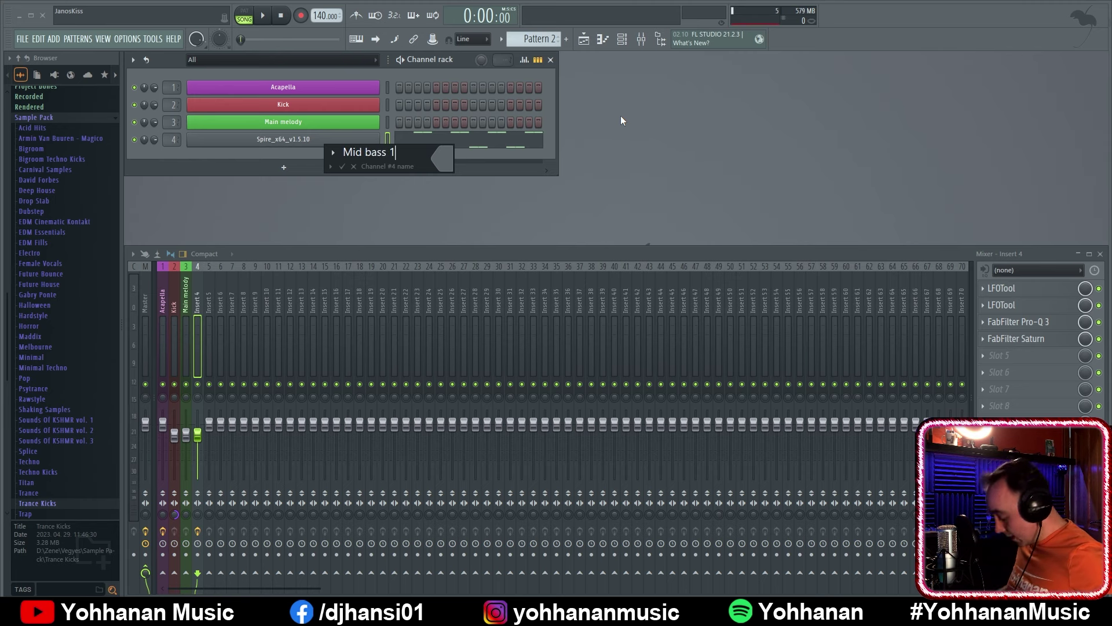
left_click(449, 158)
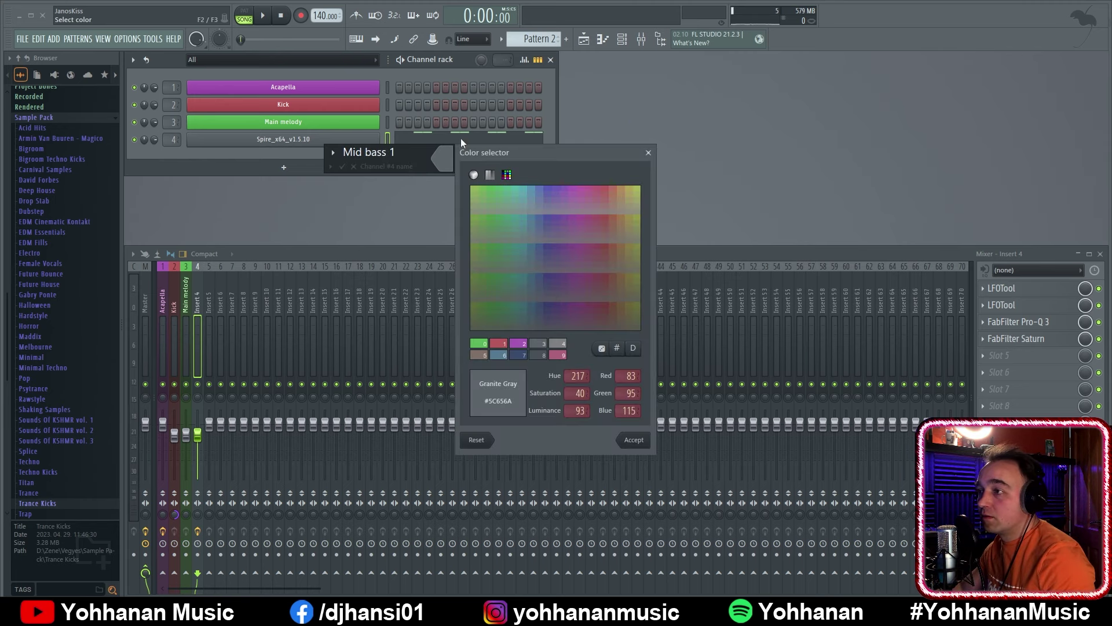
left_click(608, 199)
double_click(615, 200)
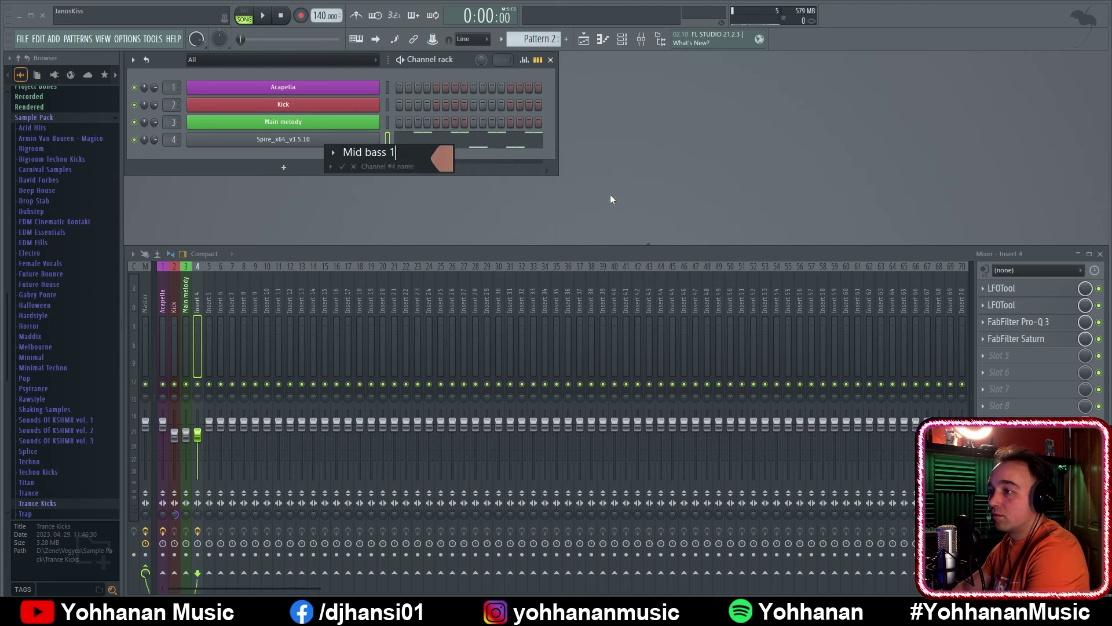
key("Return")
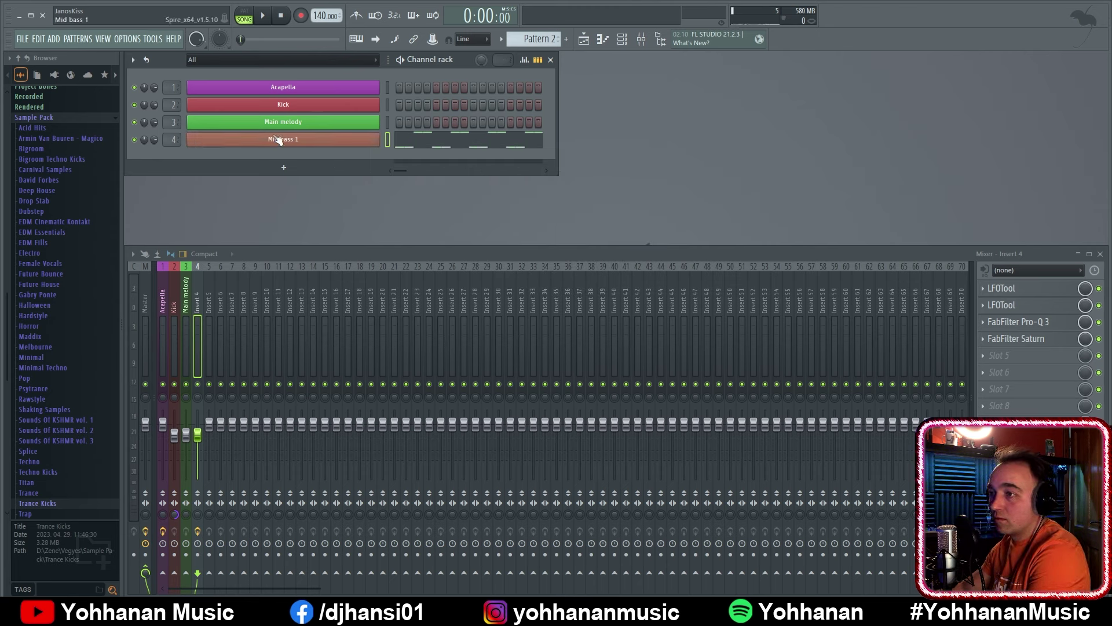
Rename mixer insert 4 "Mid bass 1" and give it the same rosy brown colour as its channel
right_click(197, 278)
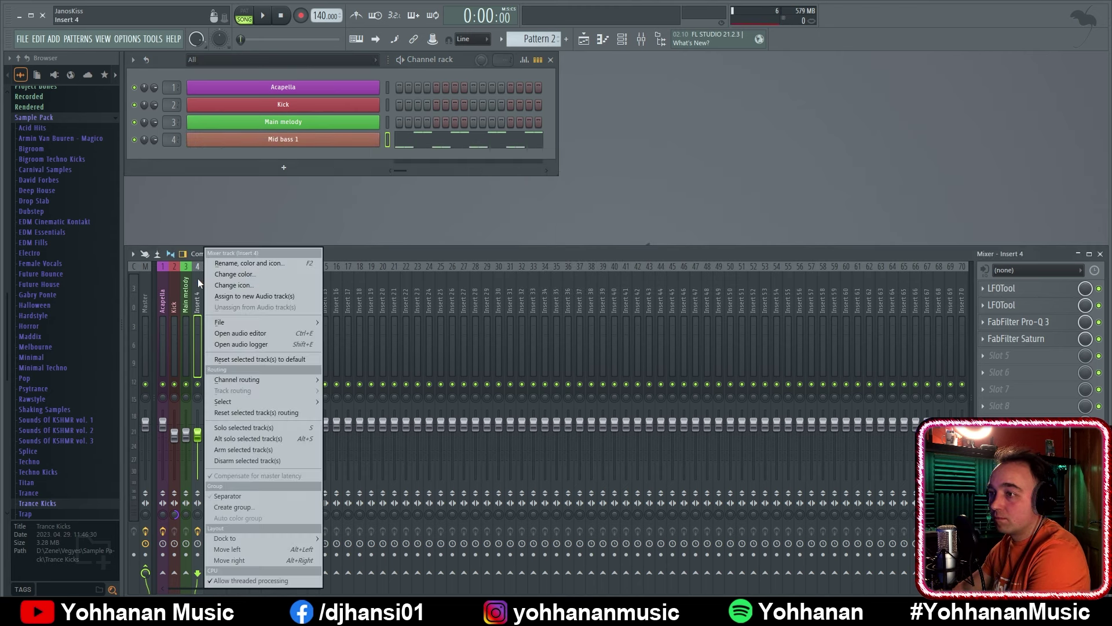
left_click(243, 263)
type("Mid bass 1")
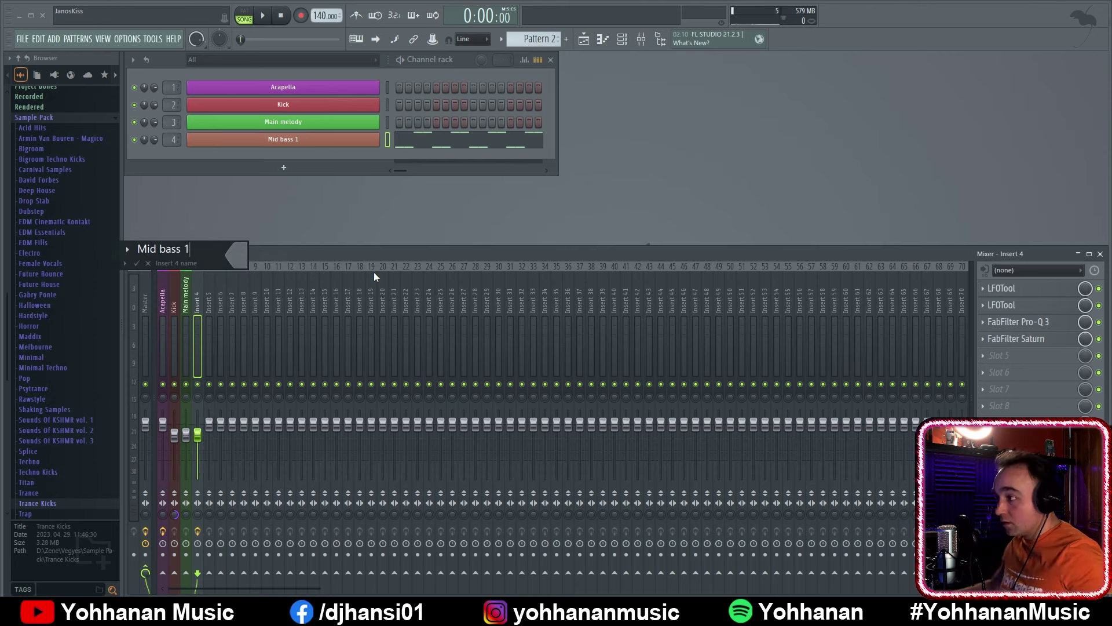
left_click(239, 259)
left_click(281, 438)
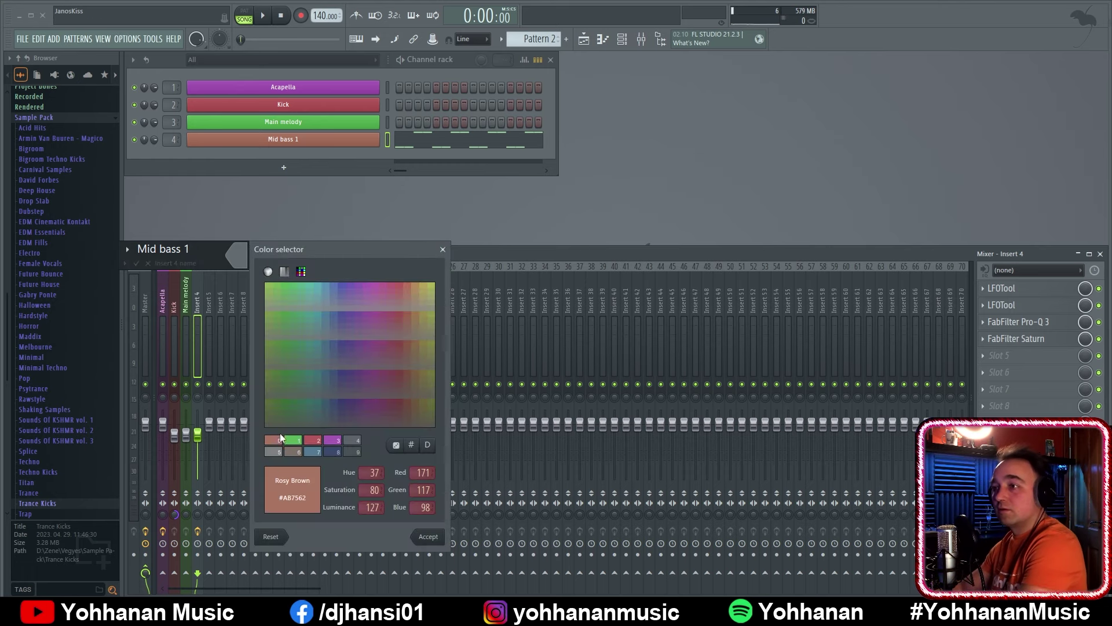
key("Return")
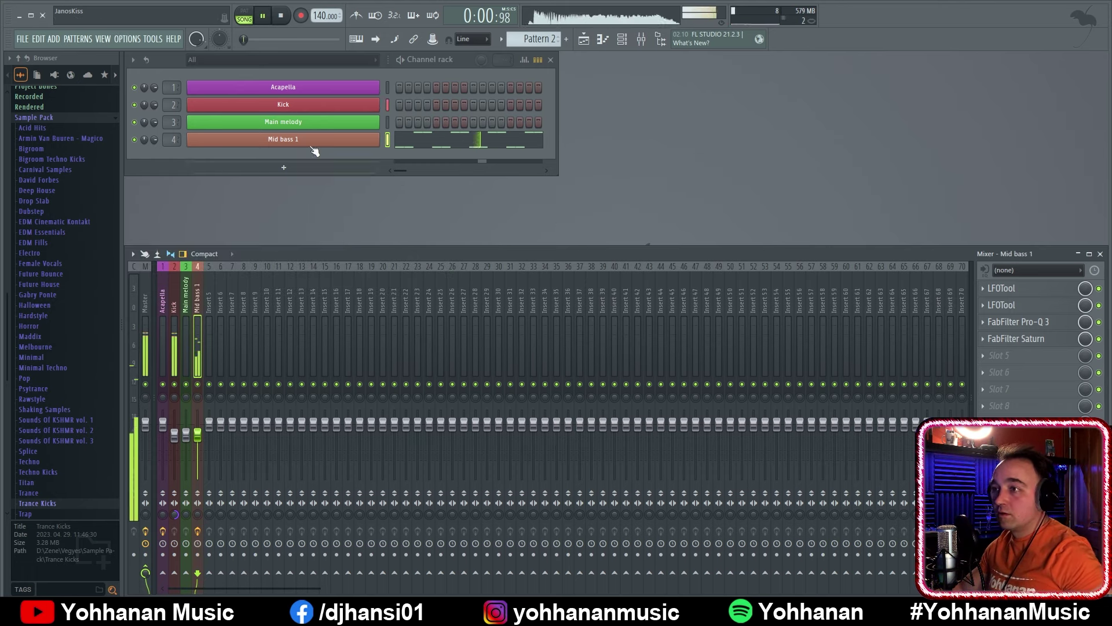
Clone the Mid bass 1 channel and audition the Spire presets BASS - Bassic, BASS - Bitdepth and BASS - Code on the copy
right_click(301, 145)
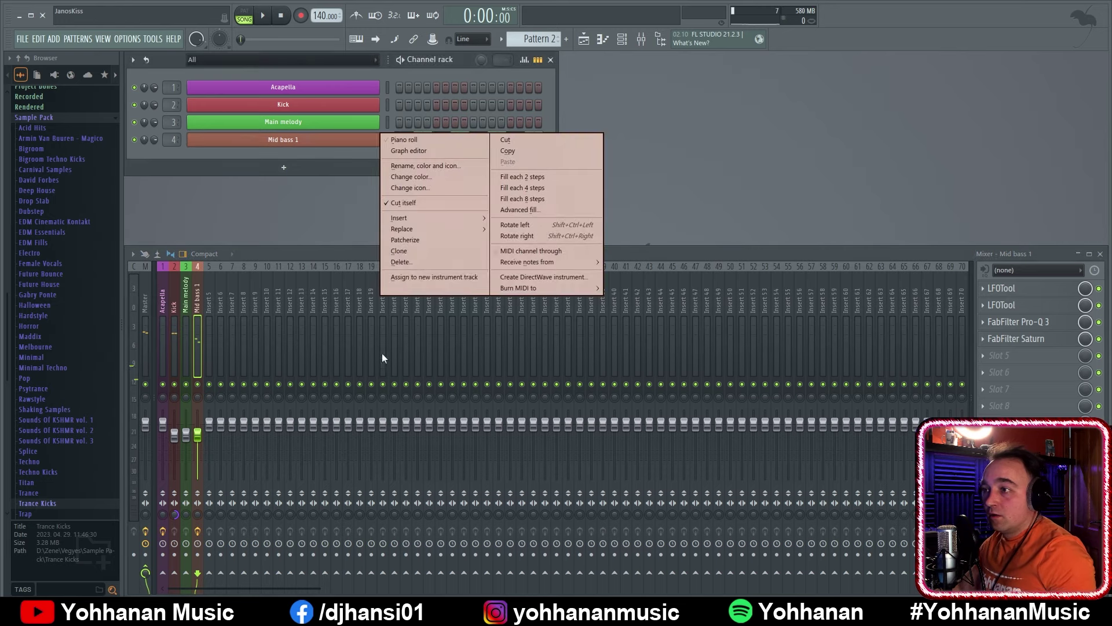
left_click(427, 253)
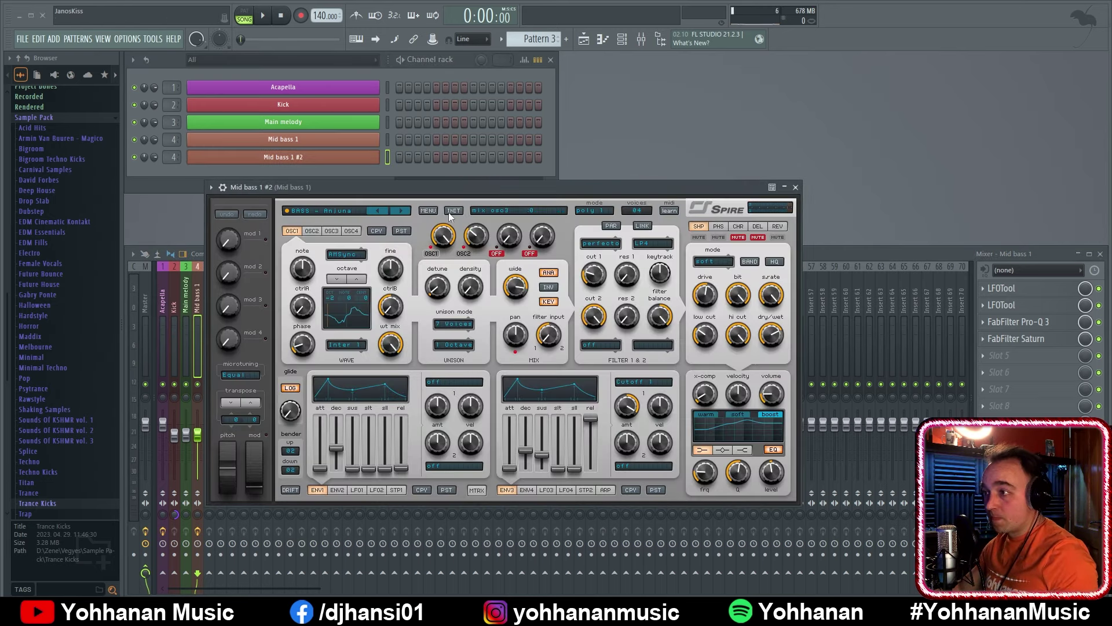
left_click(337, 209)
left_click(470, 363)
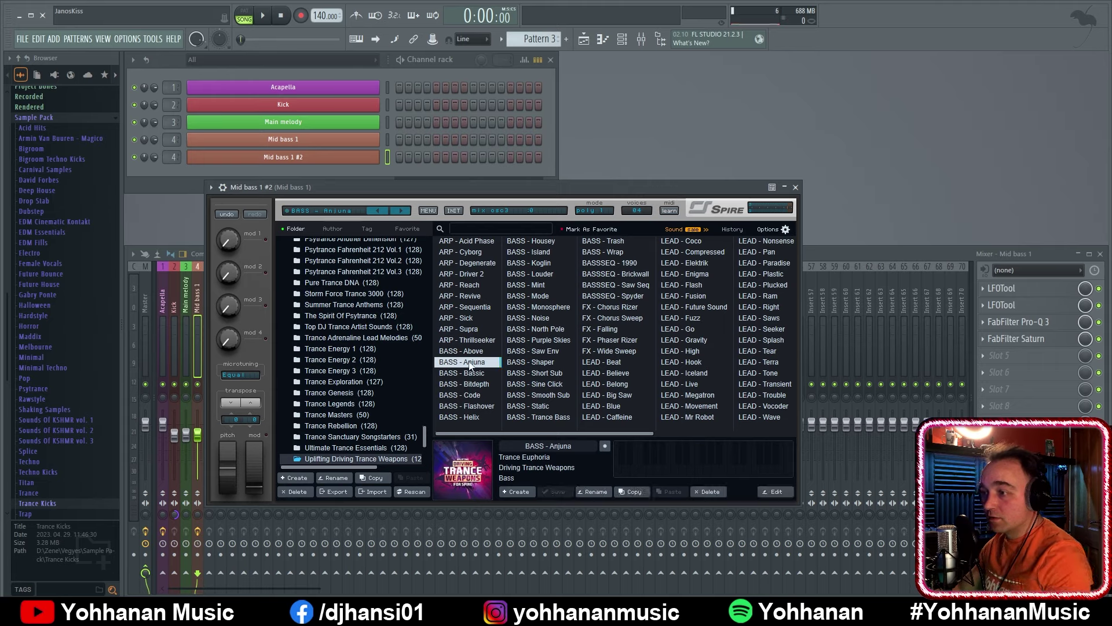
left_click(467, 373)
left_click(461, 384)
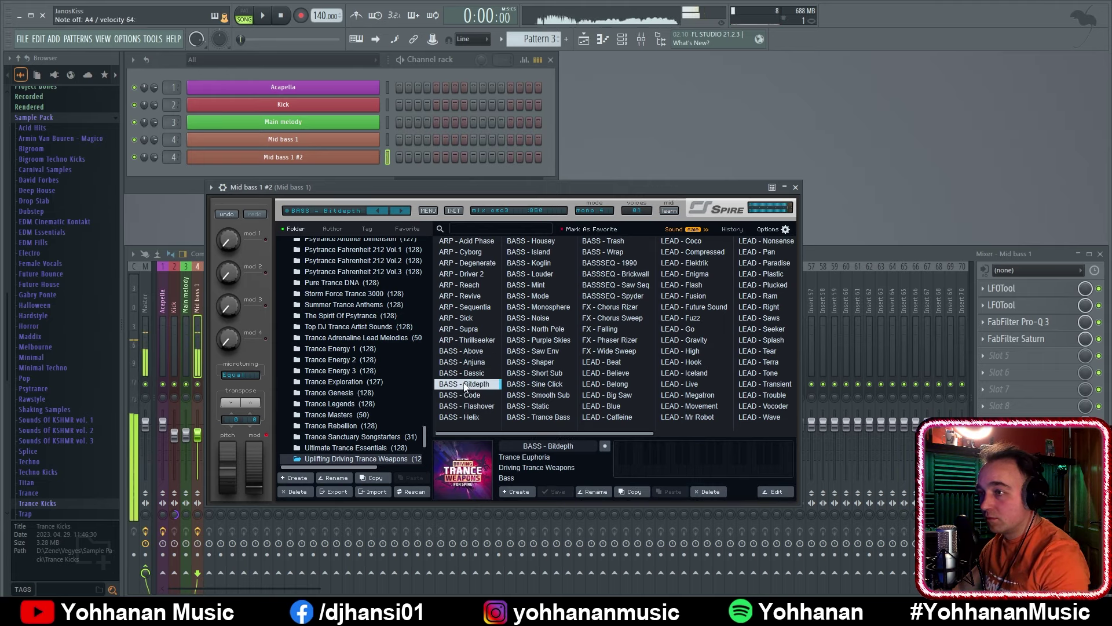
left_click(451, 396)
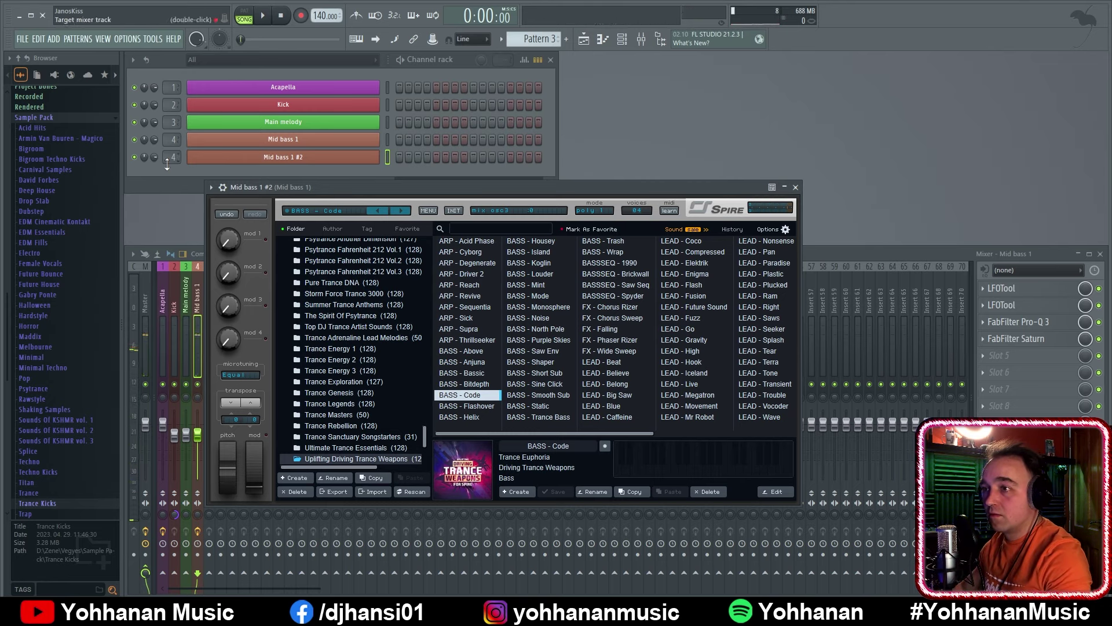
Route the cloned bass channel to mixer insert 5, audition Spire bass presets Flashover, Helix, Louder and Mode, and load BASS - Noise
scroll(173, 157, "up", 2)
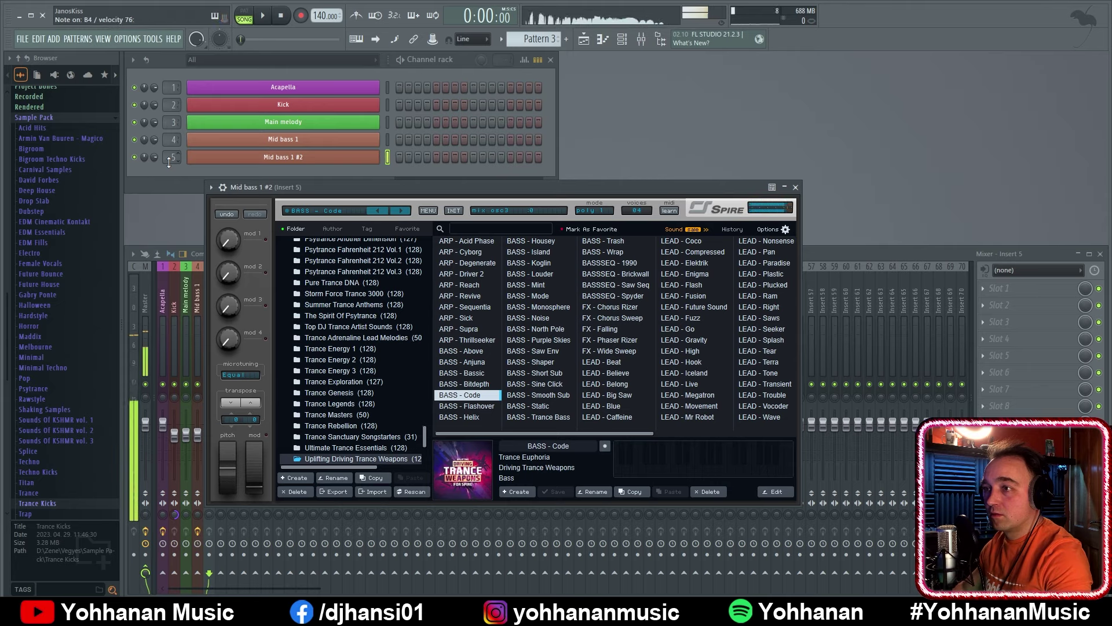
left_click(474, 407)
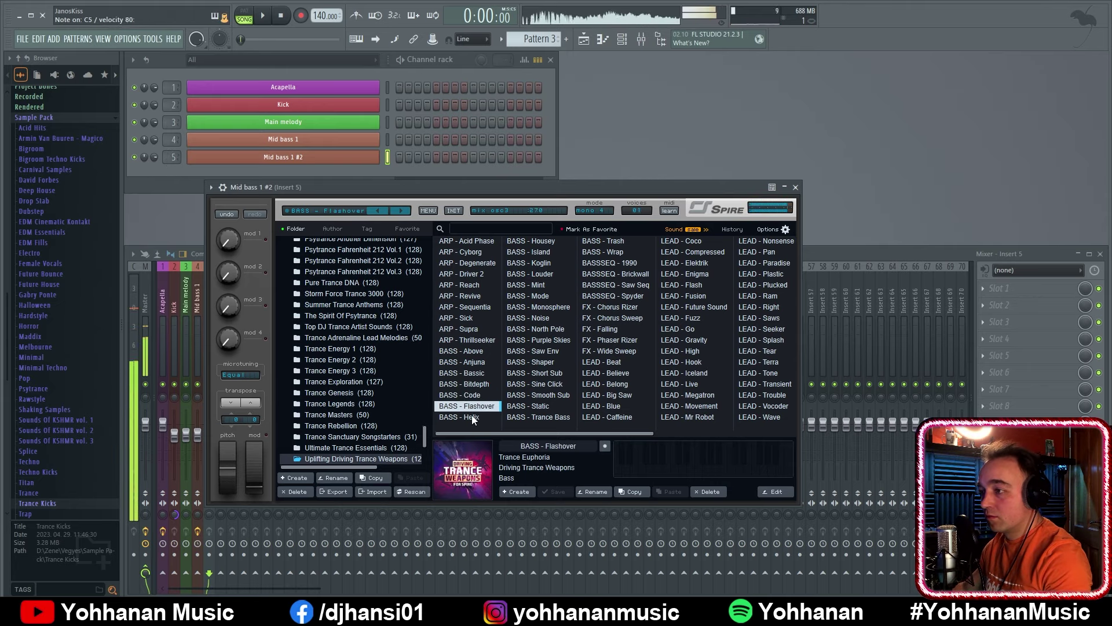
left_click(473, 418)
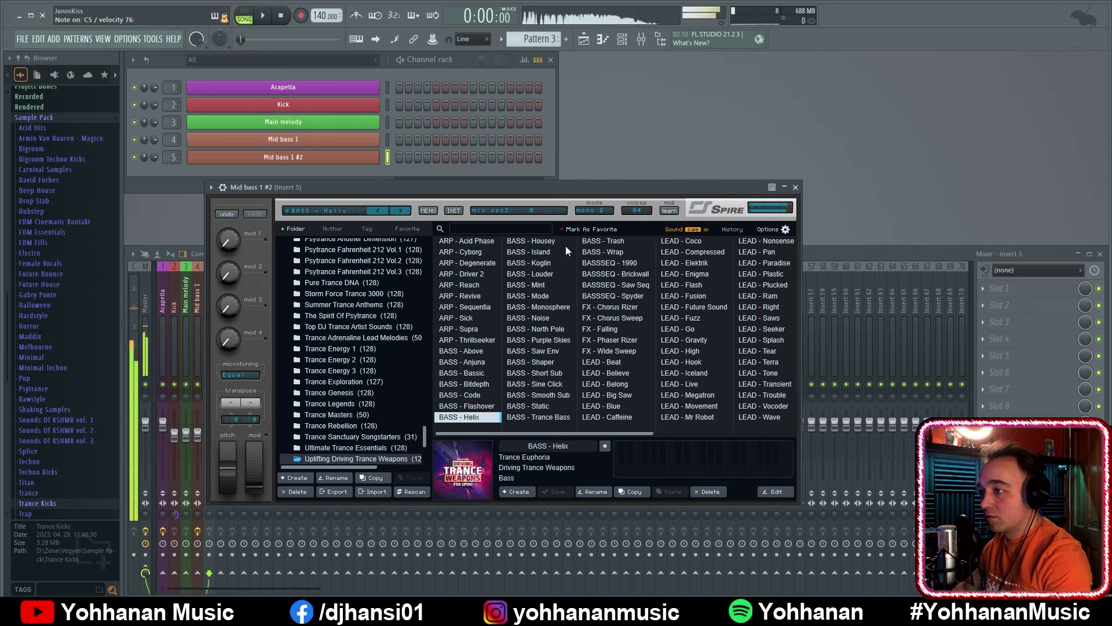
left_click(551, 274)
left_click(545, 297)
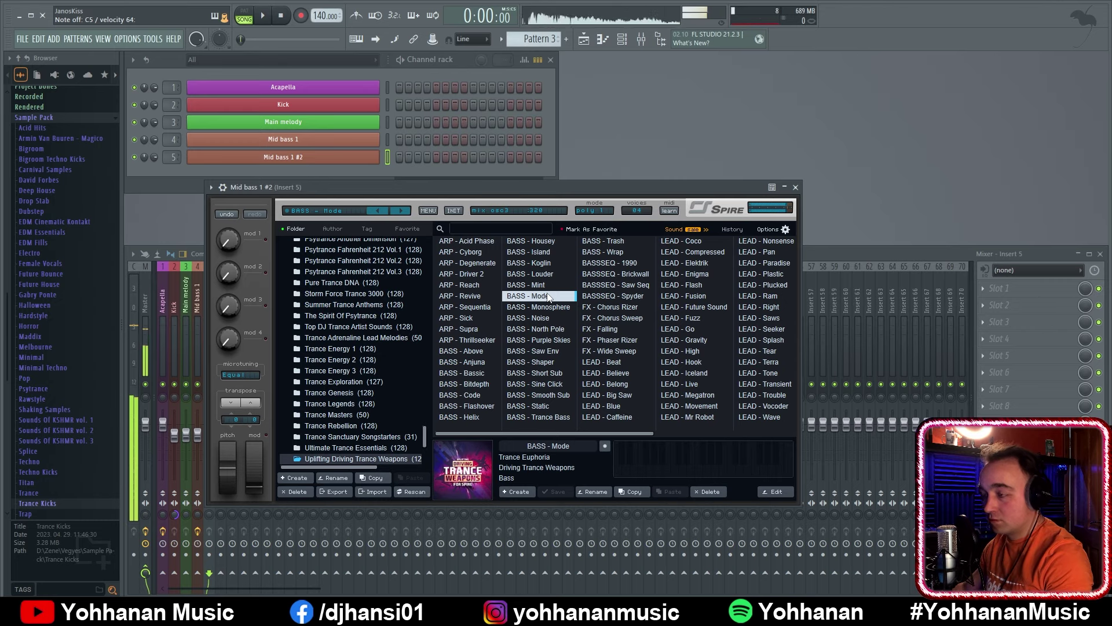
left_click(546, 320)
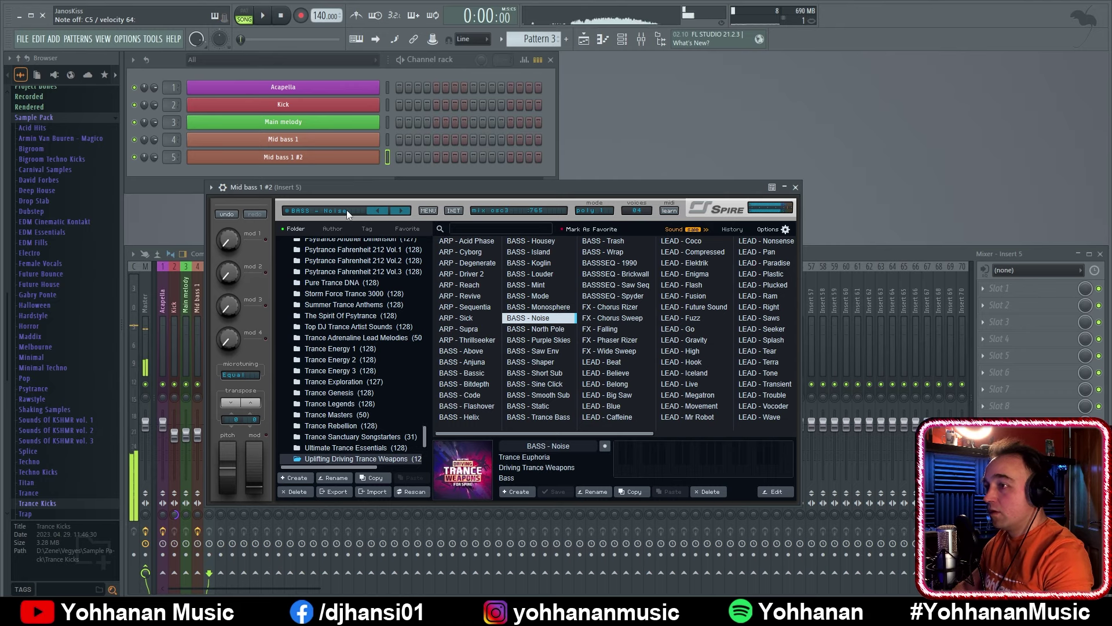
left_click(428, 210)
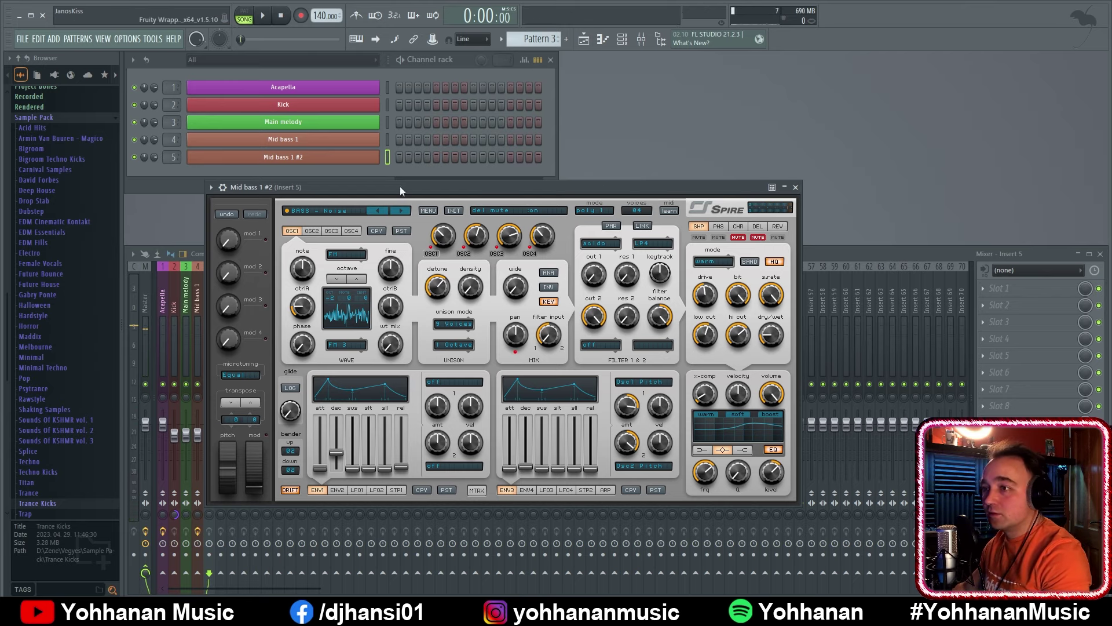
left_click(796, 188)
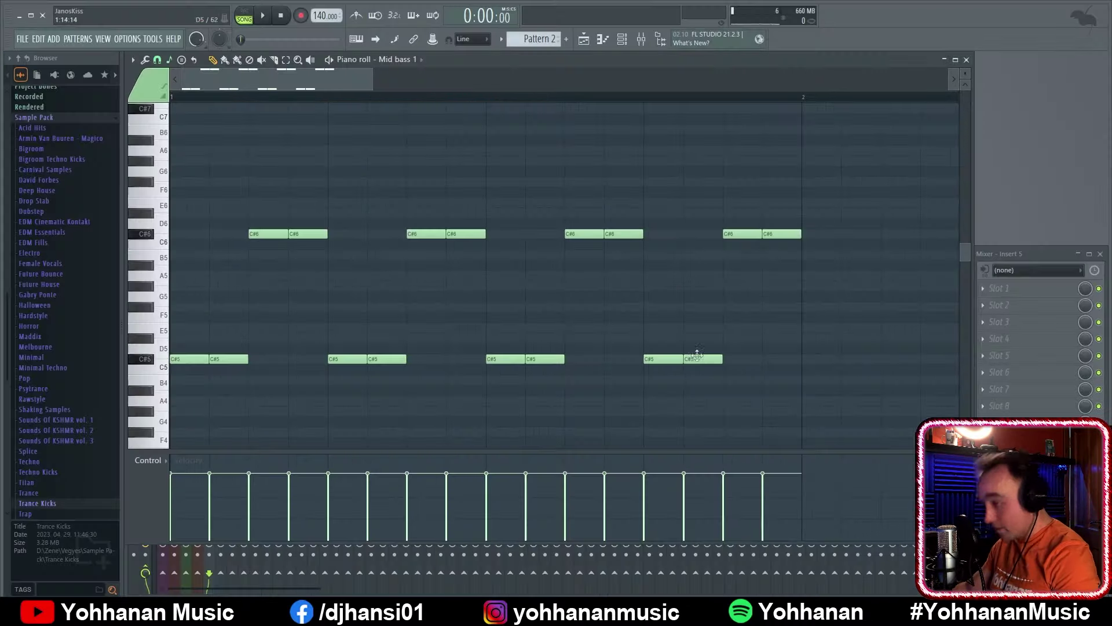
Copy all Mid bass 1 notes from Pattern 2 into the cloned bass channel in Pattern 3 and play them
left_click_drag(876, 386, 121, 123)
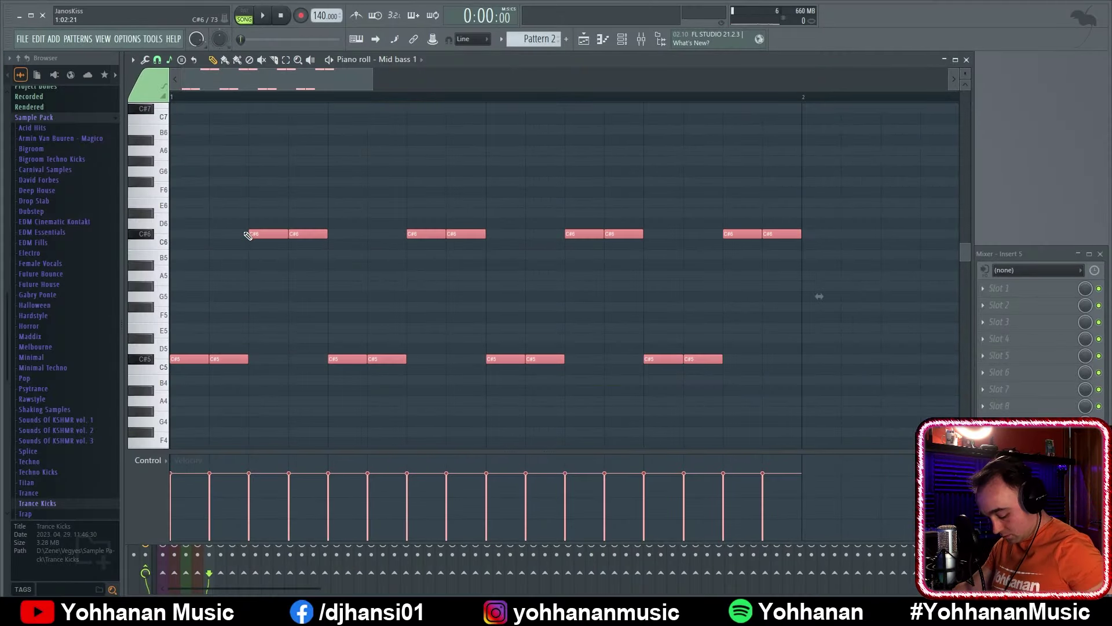
left_click(967, 61)
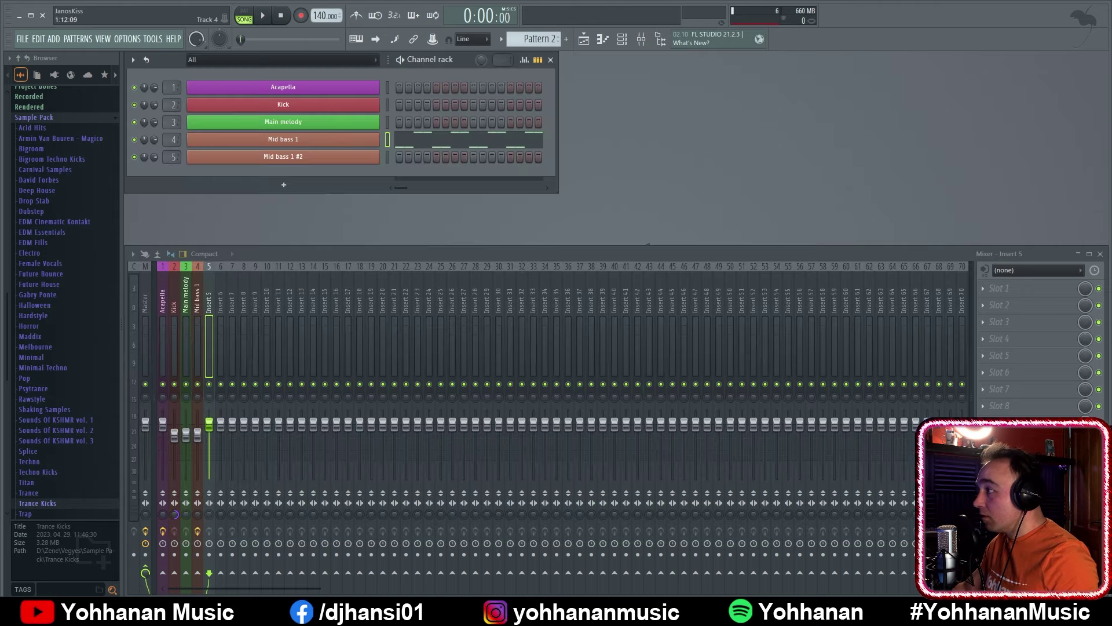
right_click(376, 155)
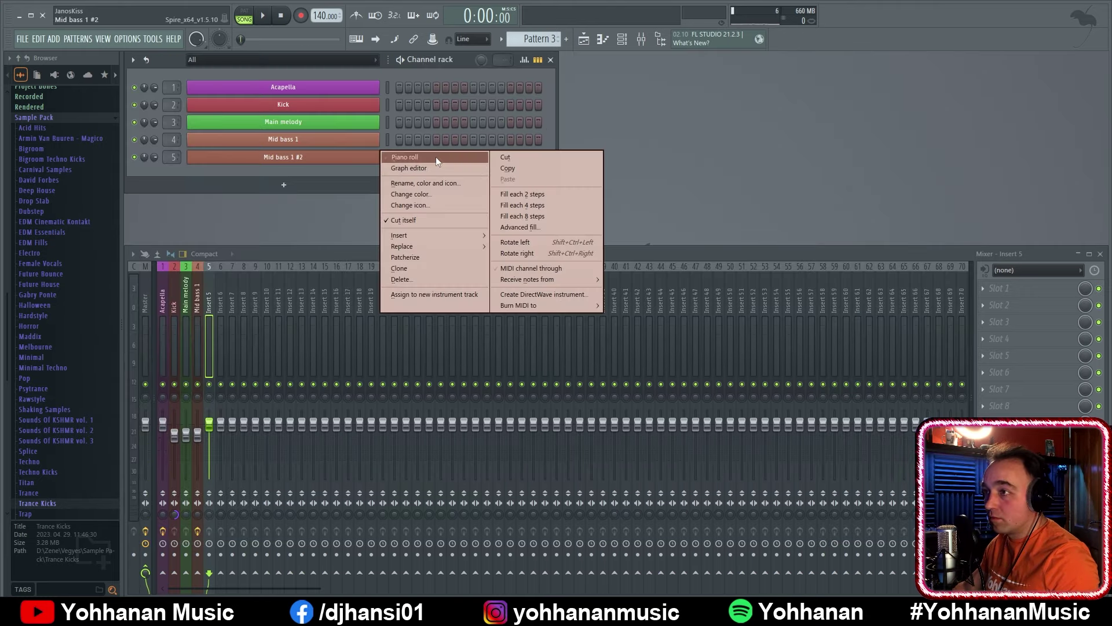
left_click(435, 156)
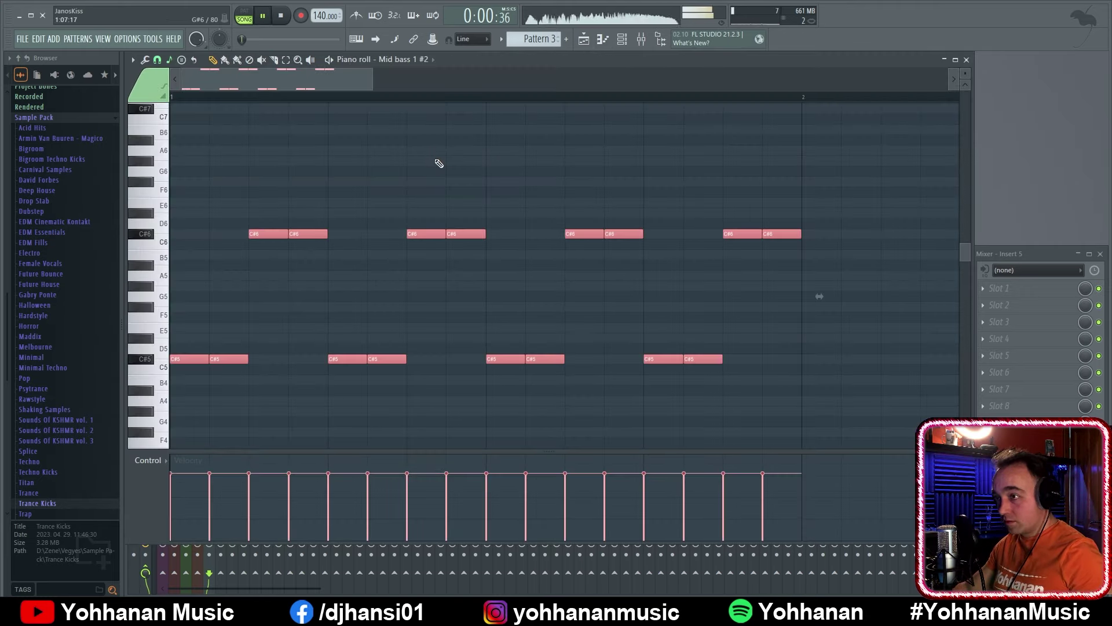
key("space")
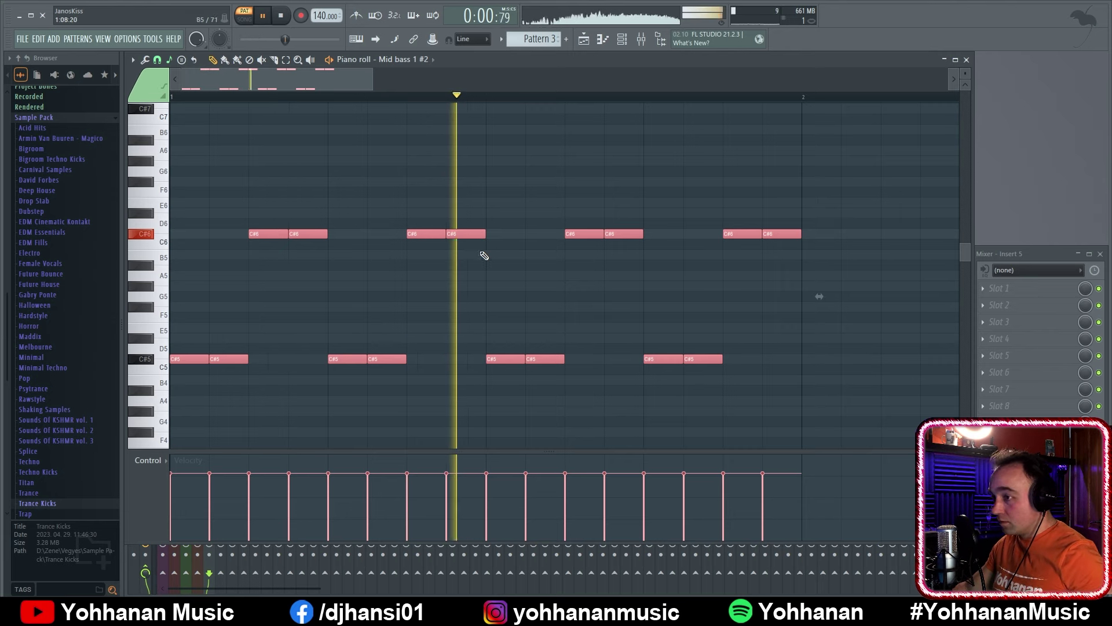
key("space")
Move the first C#6 note of each pair down to C#5 in Pattern 3 and play the pattern
right_click(307, 316)
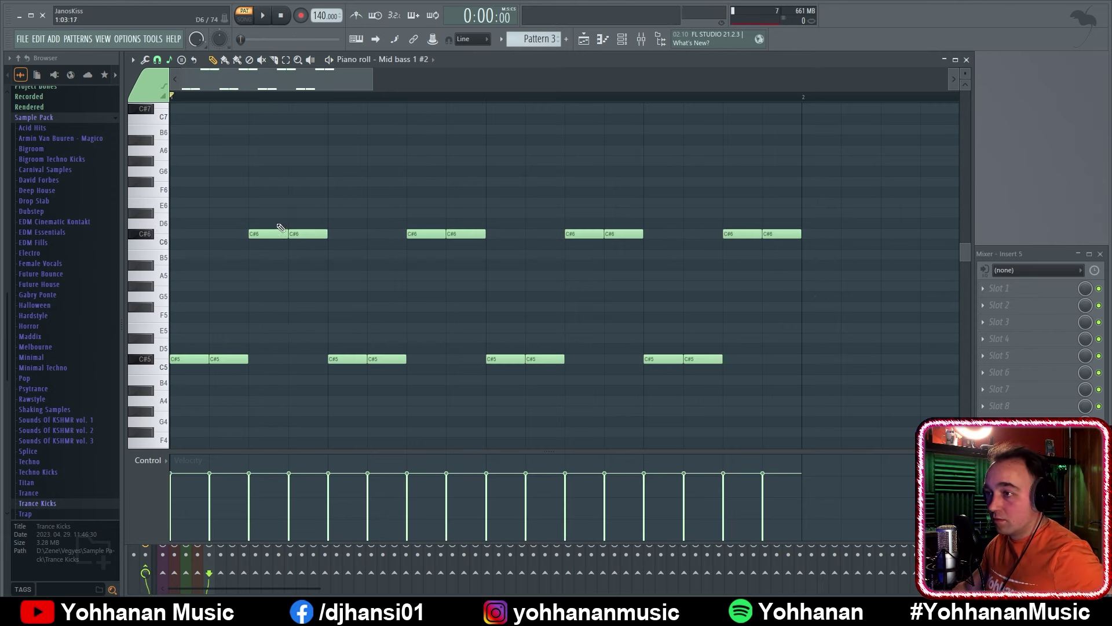
left_click(269, 234, "ctrl")
left_click(426, 234, "ctrl")
left_click(584, 234, "ctrl")
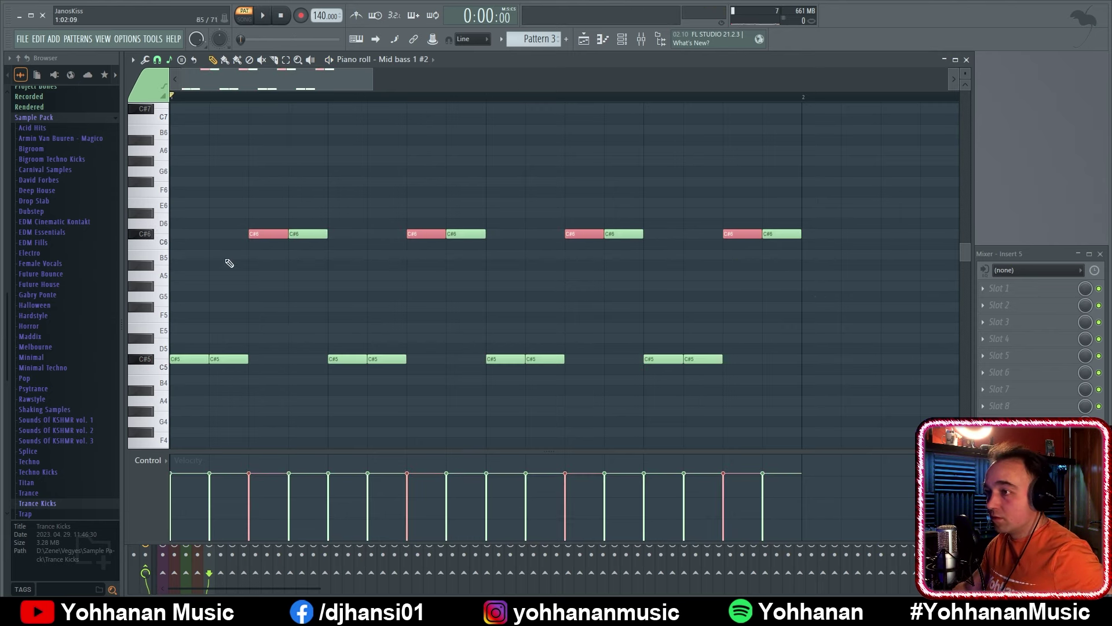
left_click_drag(258, 233, 261, 357)
key("space")
key("space")
key("space")
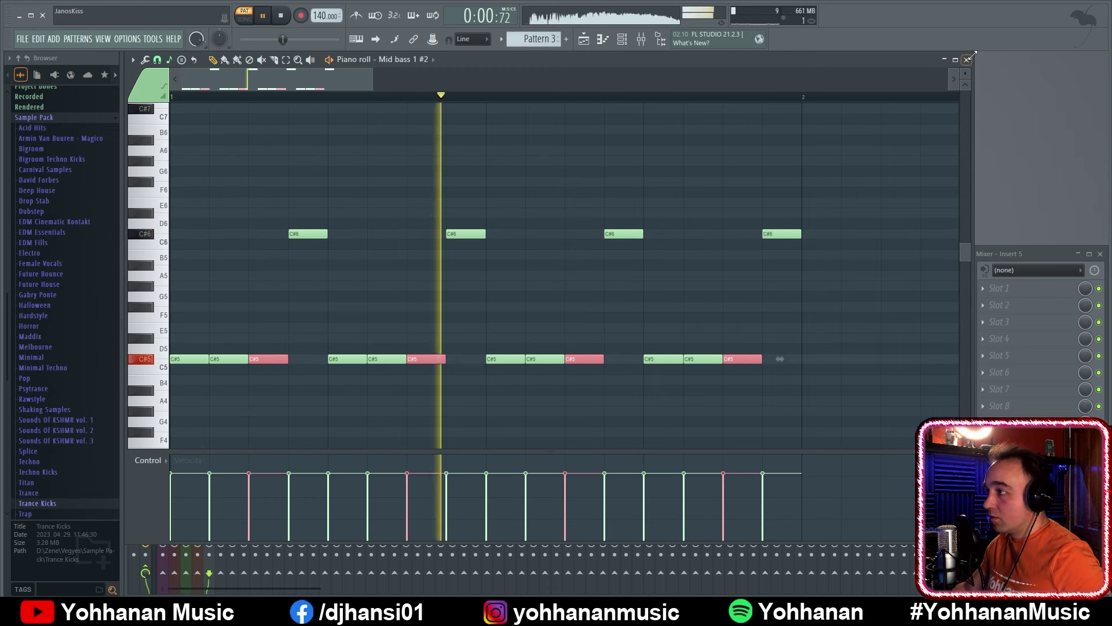
key("space")
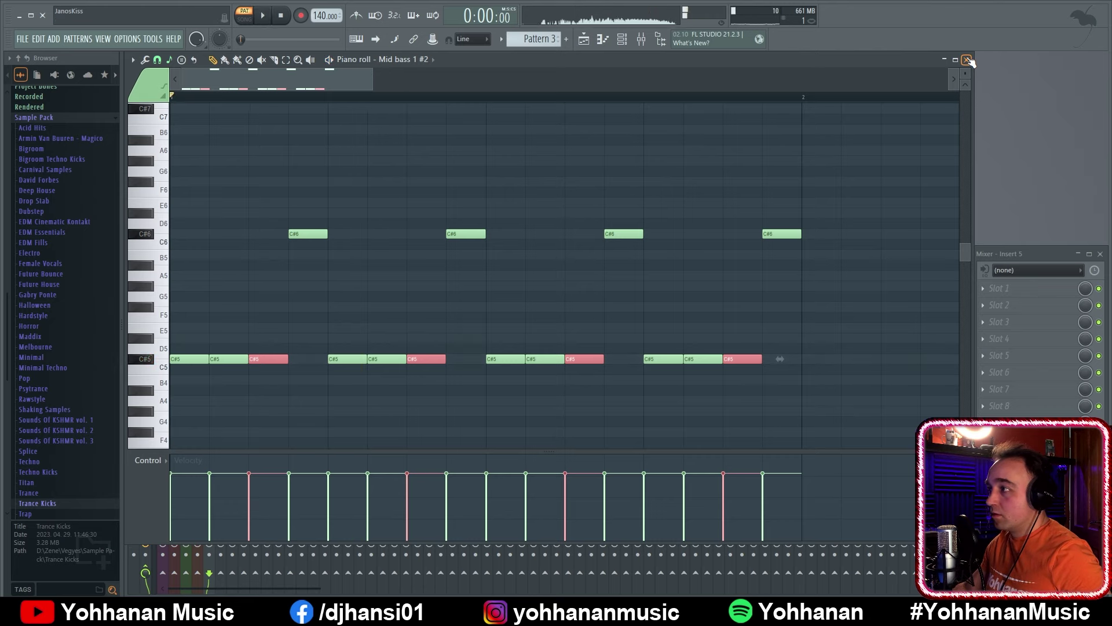
left_click(967, 59)
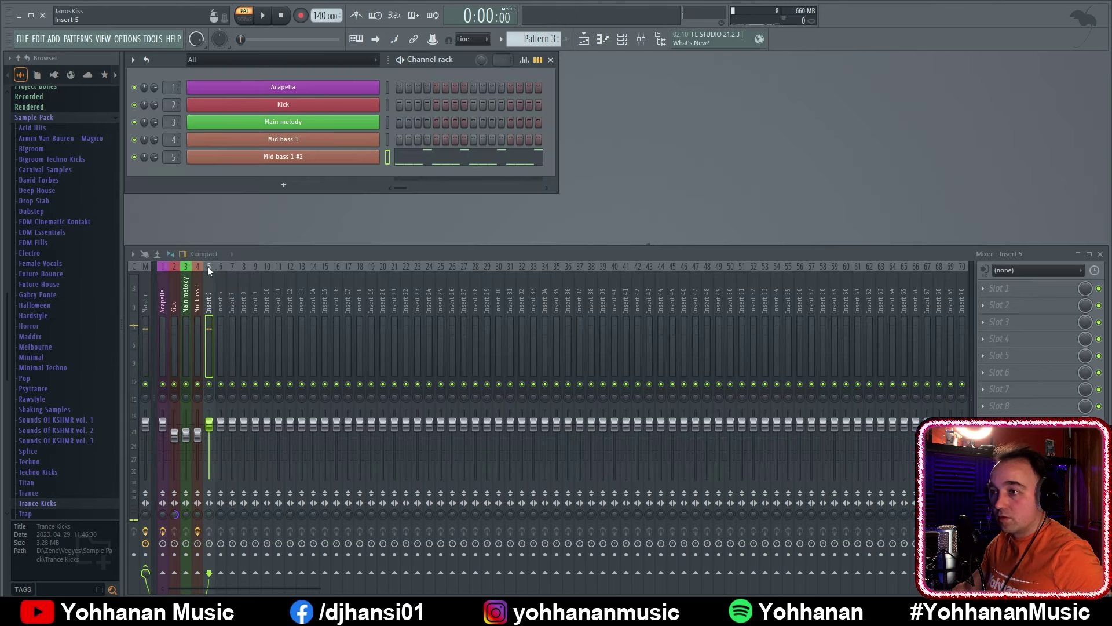
Rename the cloned bass channel "Mid bass 2"
right_click(302, 156)
left_click(414, 191)
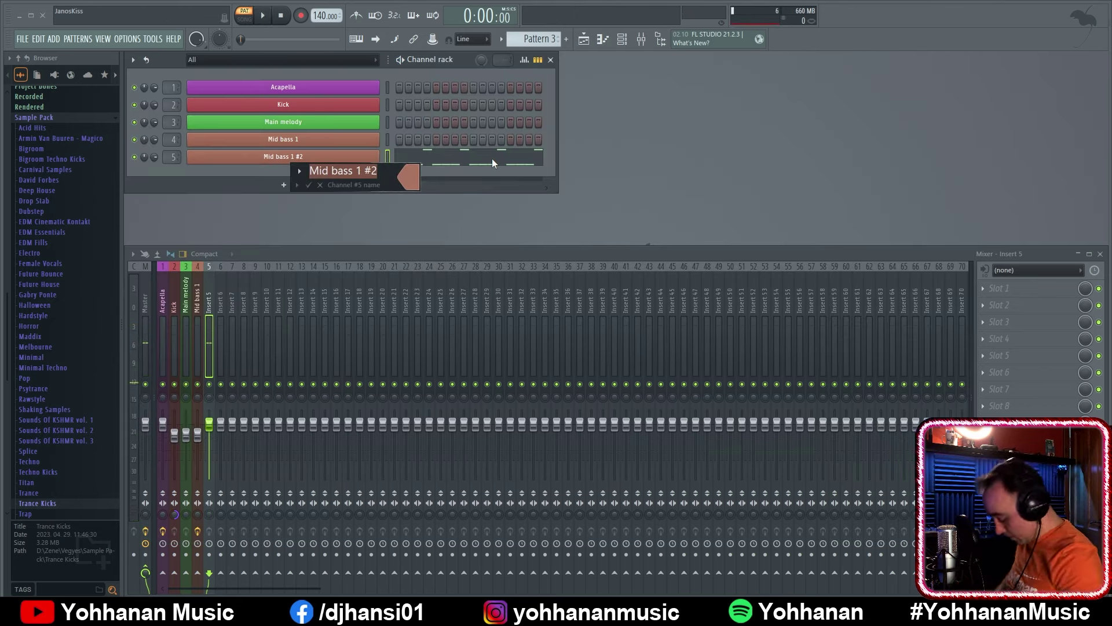
key("End")
key("Left")
key("BackSpace")
key("BackSpace")
key("BackSpace")
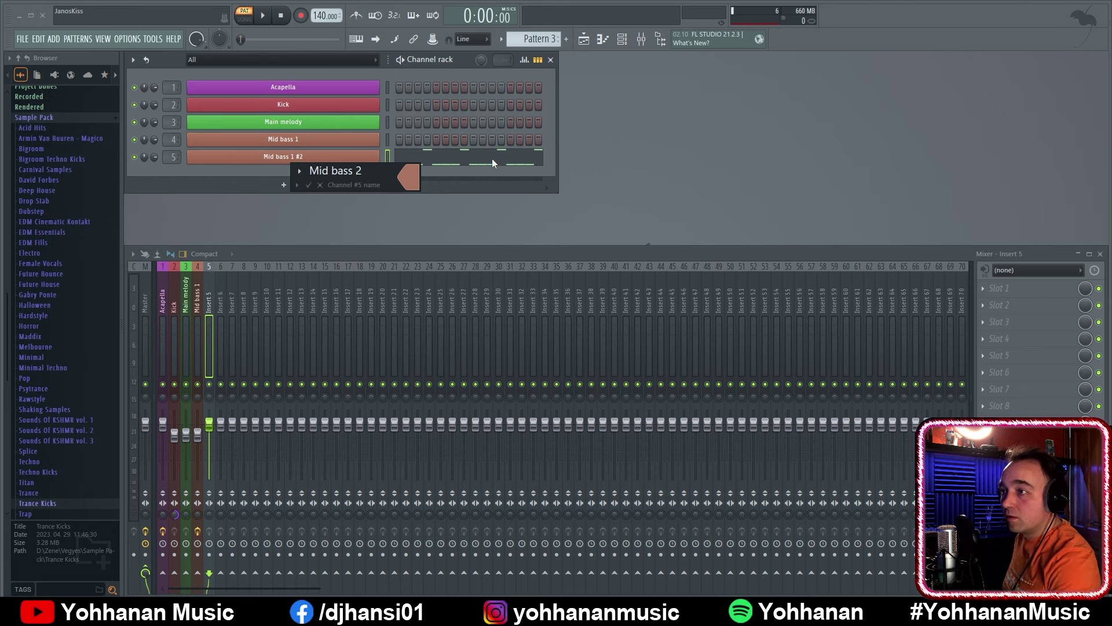
key("Return")
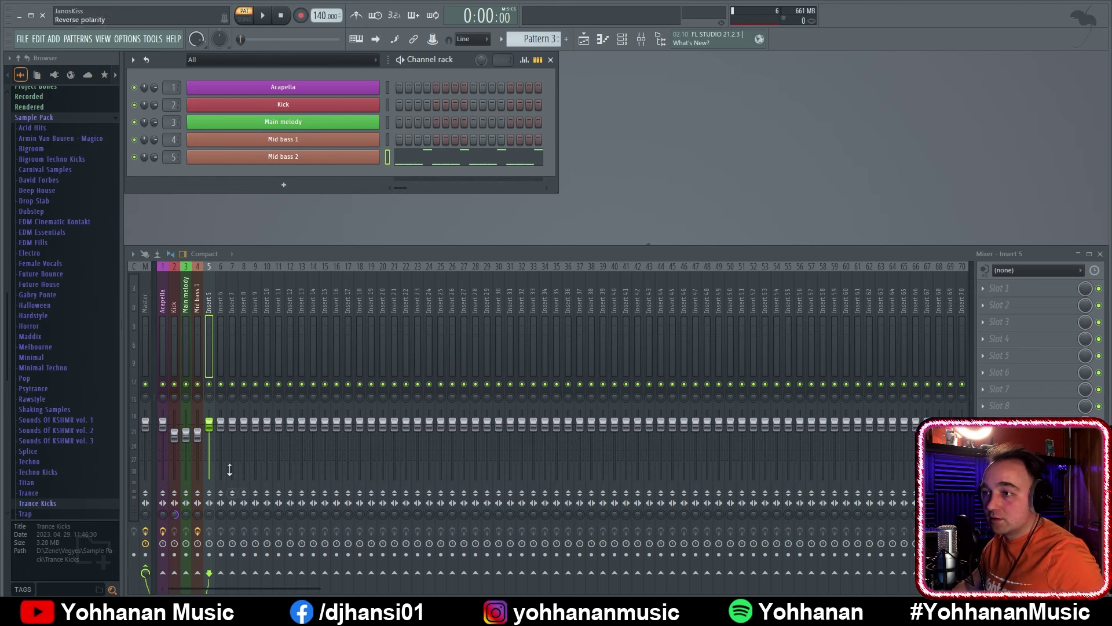
Rename mixer insert 5 "Mid bass 2" and give it the same rosy brown colour as its channel
right_click(215, 266)
left_click(273, 262)
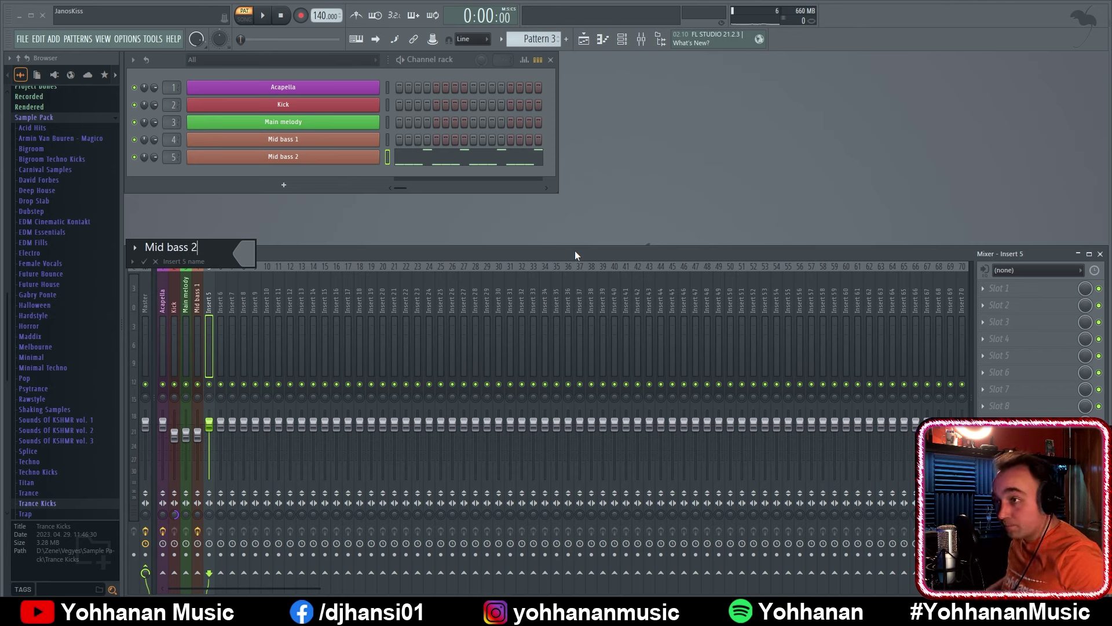
left_click(244, 254)
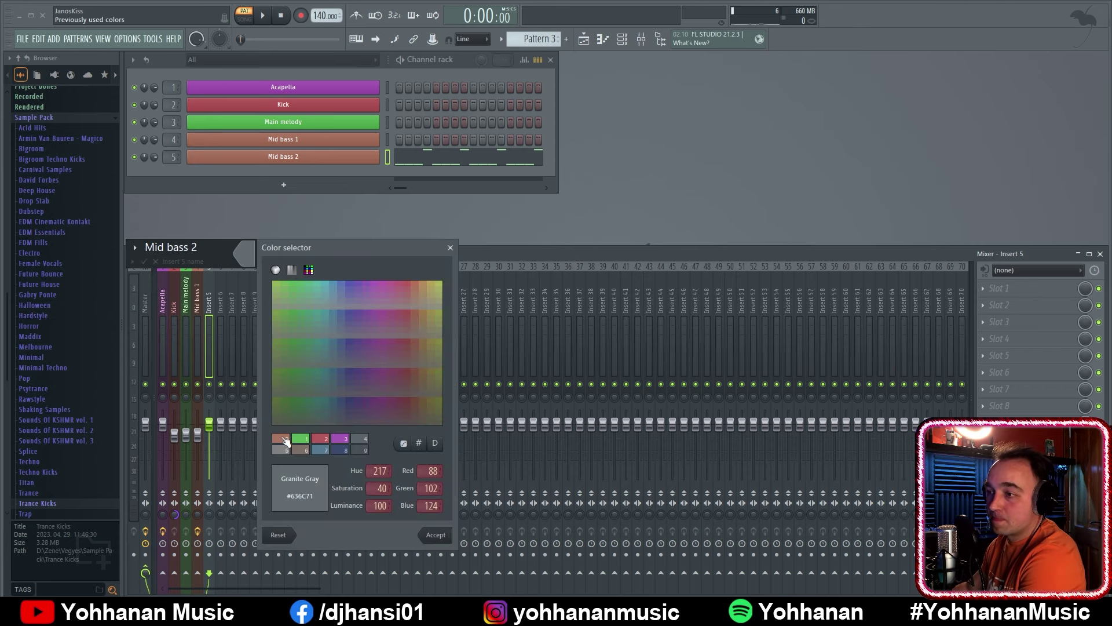
left_click(283, 439)
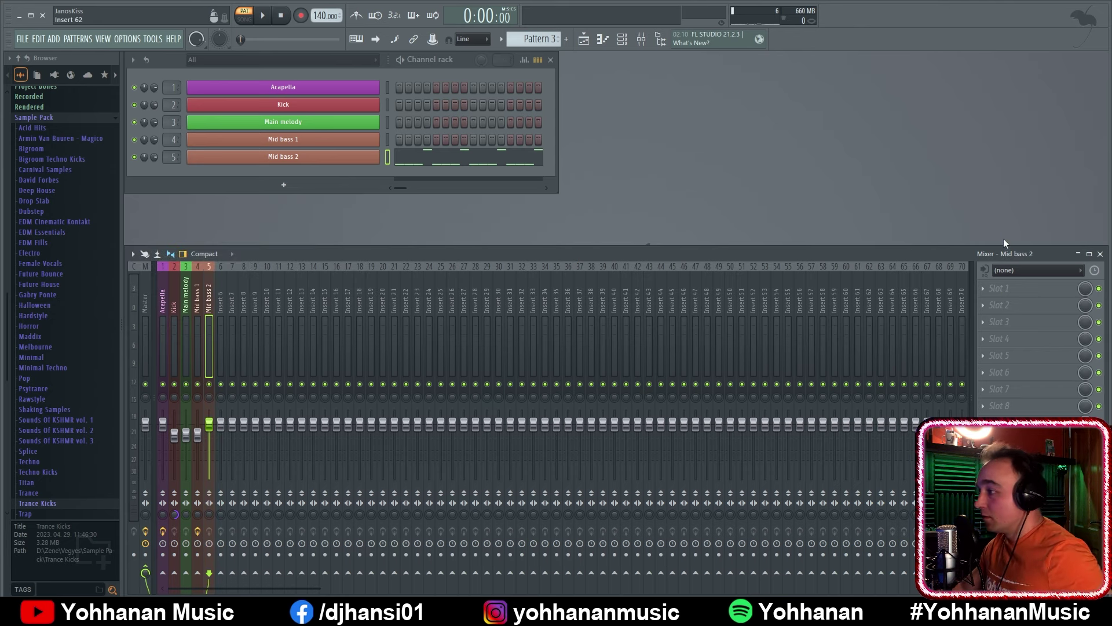
Copy the Mid bass 1 mixer track state with its effect chain onto mixer insert 5
left_click(198, 290)
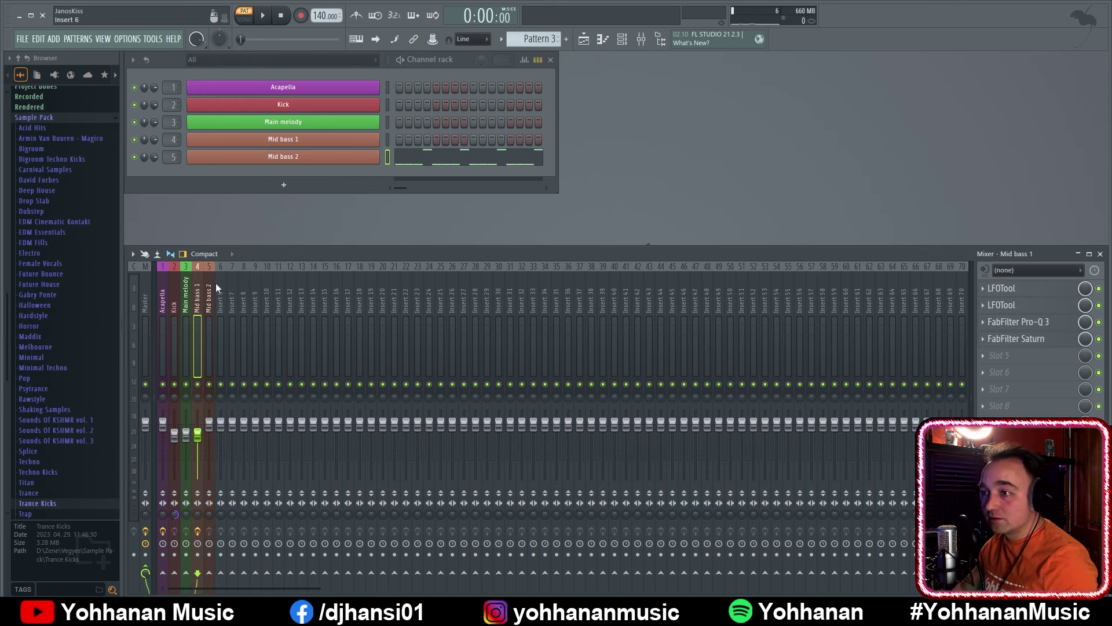
right_click(196, 277)
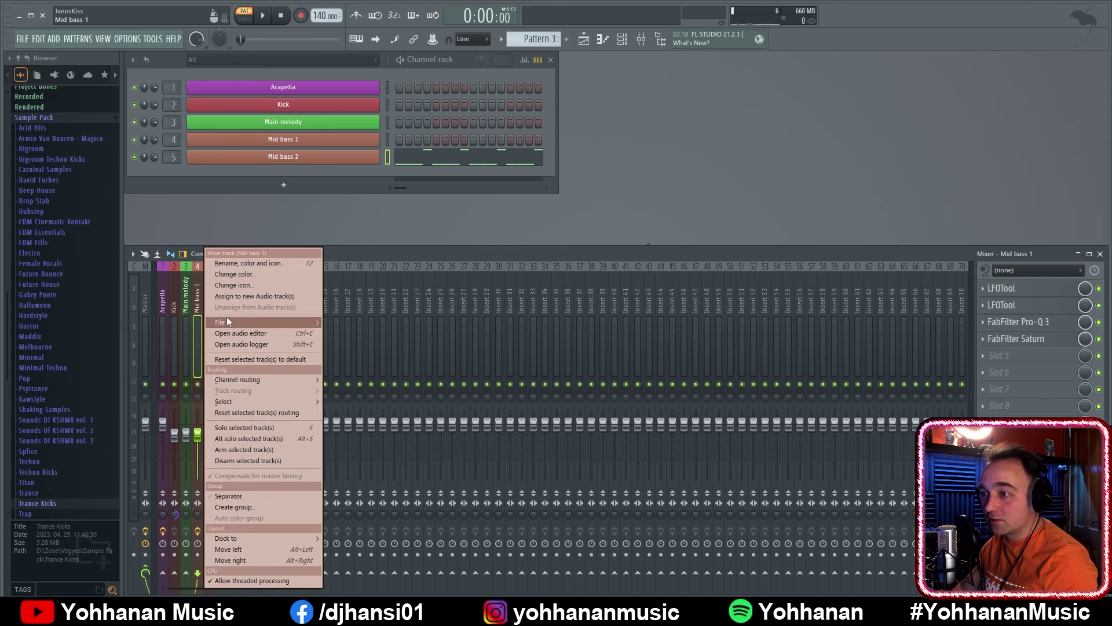
mouse_move(227, 320)
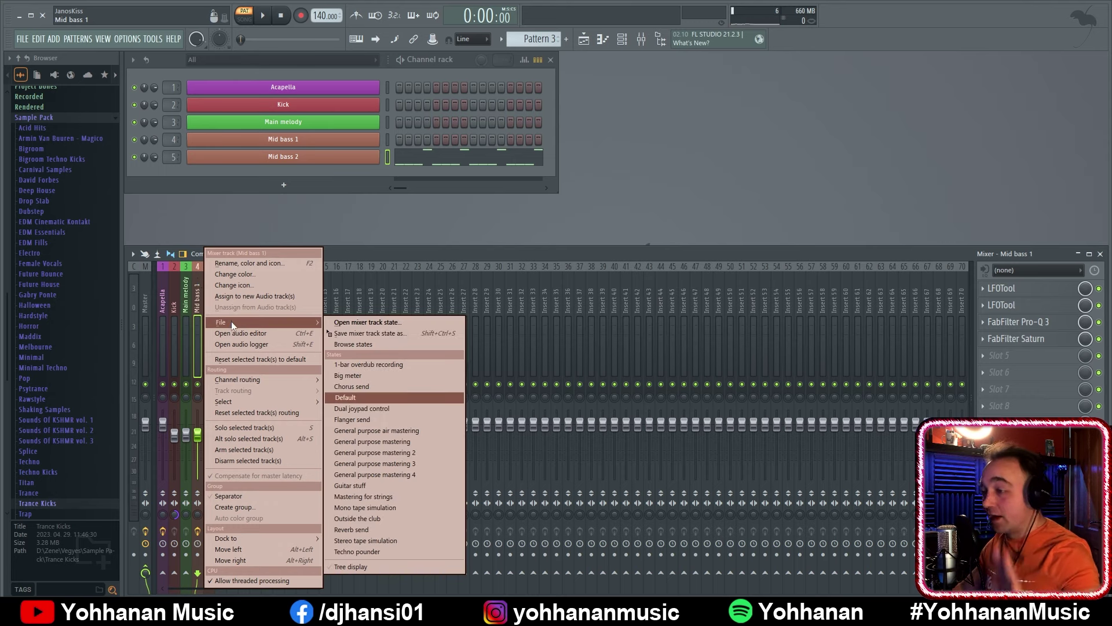
left_click_drag(357, 332, 207, 286)
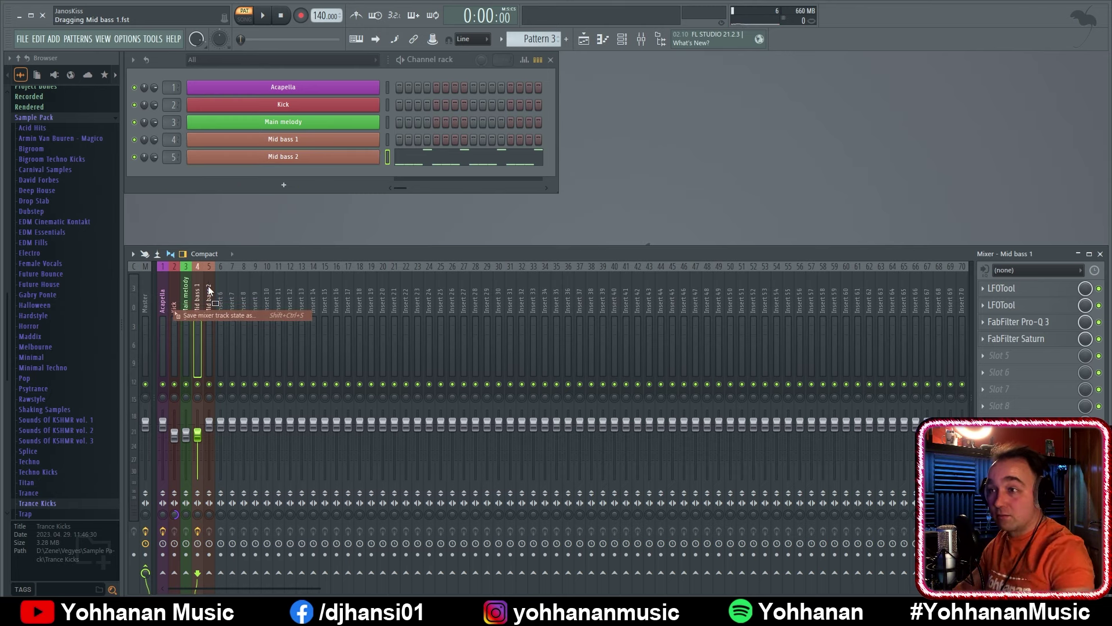
left_click_drag(207, 286, 210, 284)
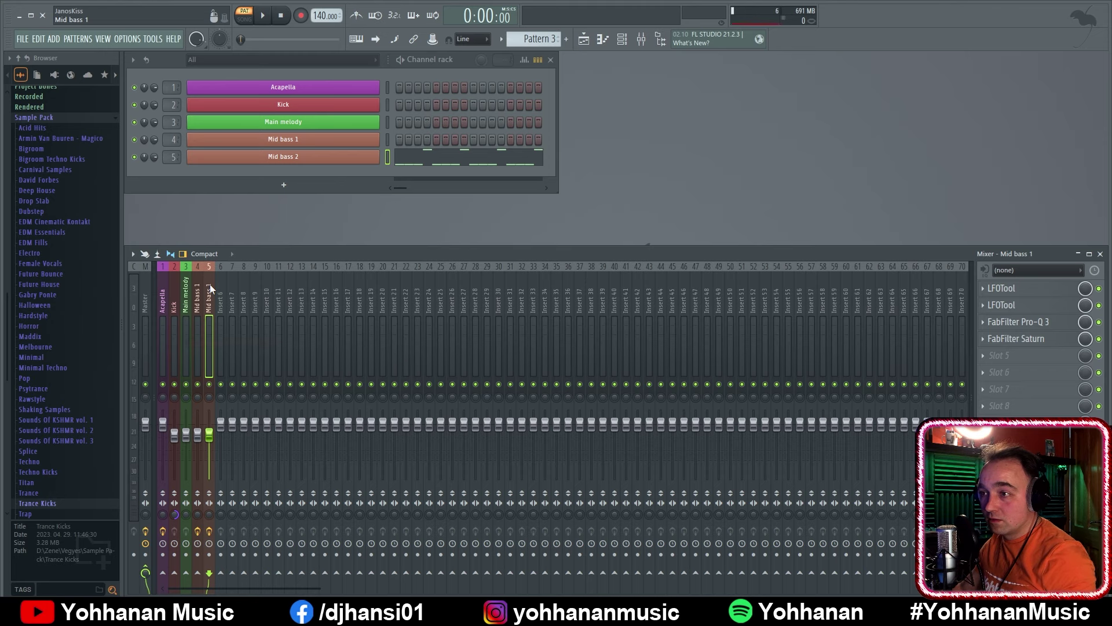
Restore the name "Mid bass 2" on mixer insert 5
right_click(210, 284)
left_click(236, 263)
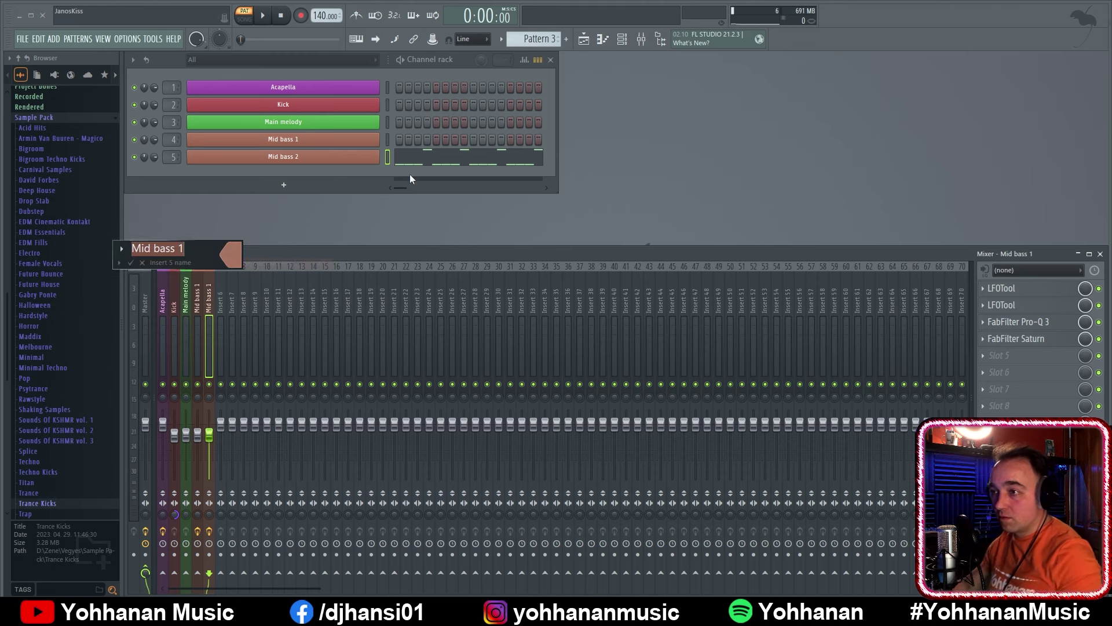
key("Right")
key("BackSpace")
type("2")
key("Return")
Play Pattern 3 and set the band 3 level to +8.38 dB in FabFilter Saturn on the Mid bass 2 insert
key("space")
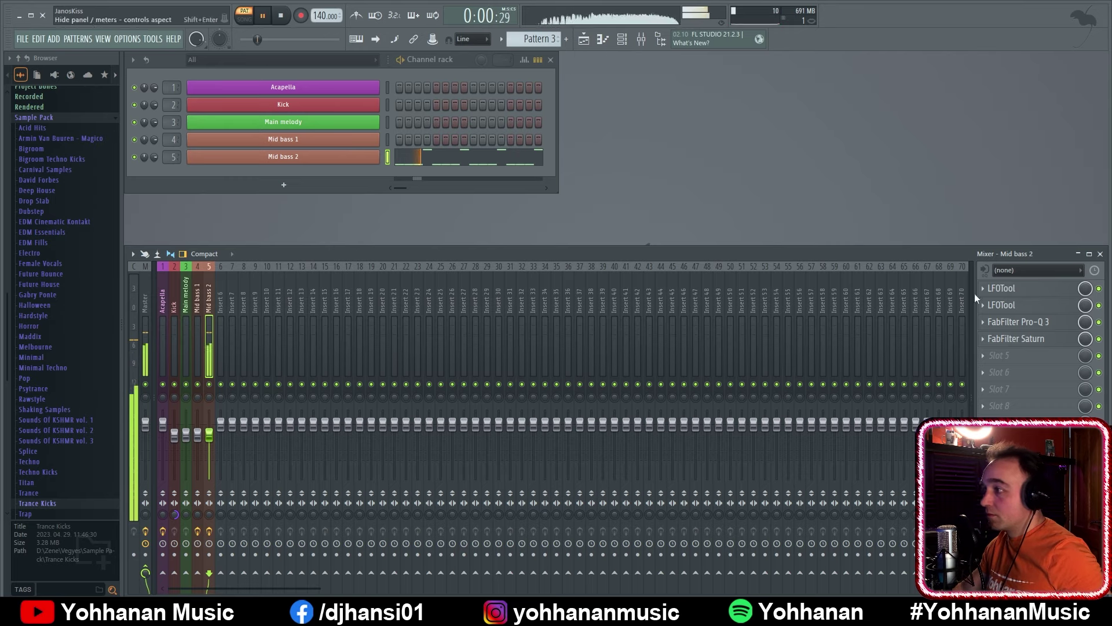
left_click(1052, 338)
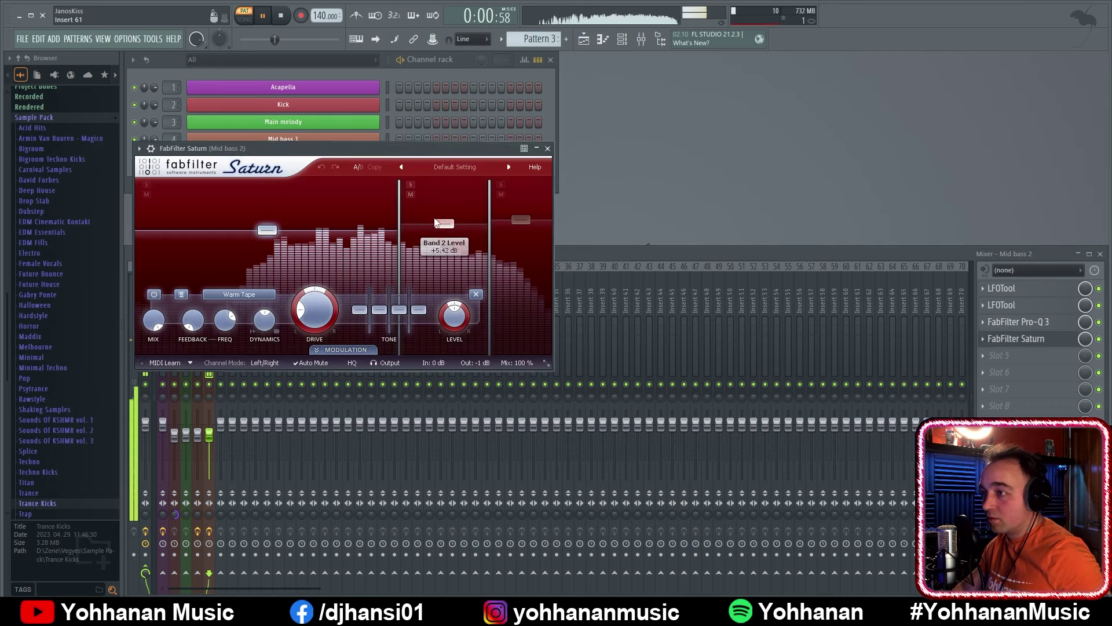
mouse_move(521, 219)
left_mouse_down()
mouse_move(518, 233)
mouse_move(520, 218)
left_mouse_up()
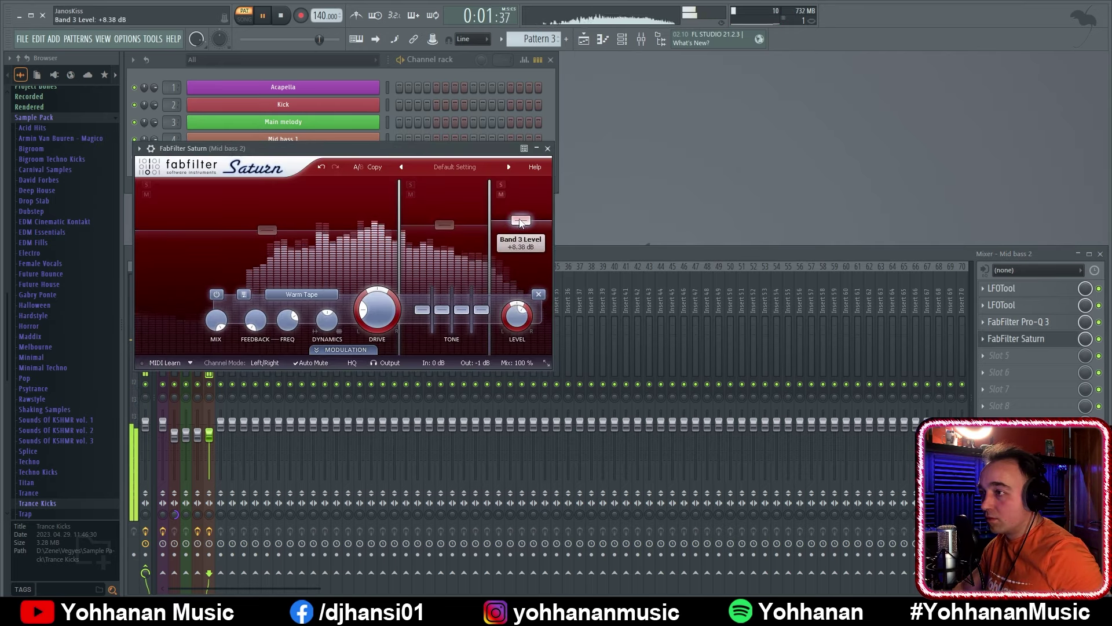
Lower the low-cut band in FabFilter Pro-Q 3 on the Mid bass 2 insert to about 101 Hz and close both effect windows
left_click(1039, 325)
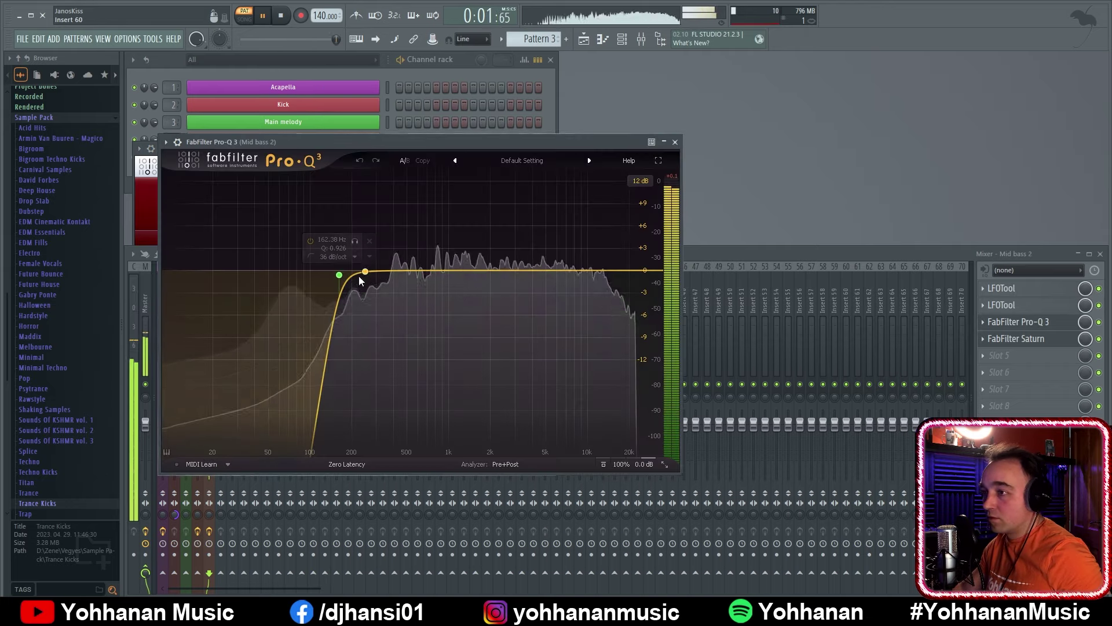
left_click_drag(360, 281, 310, 281)
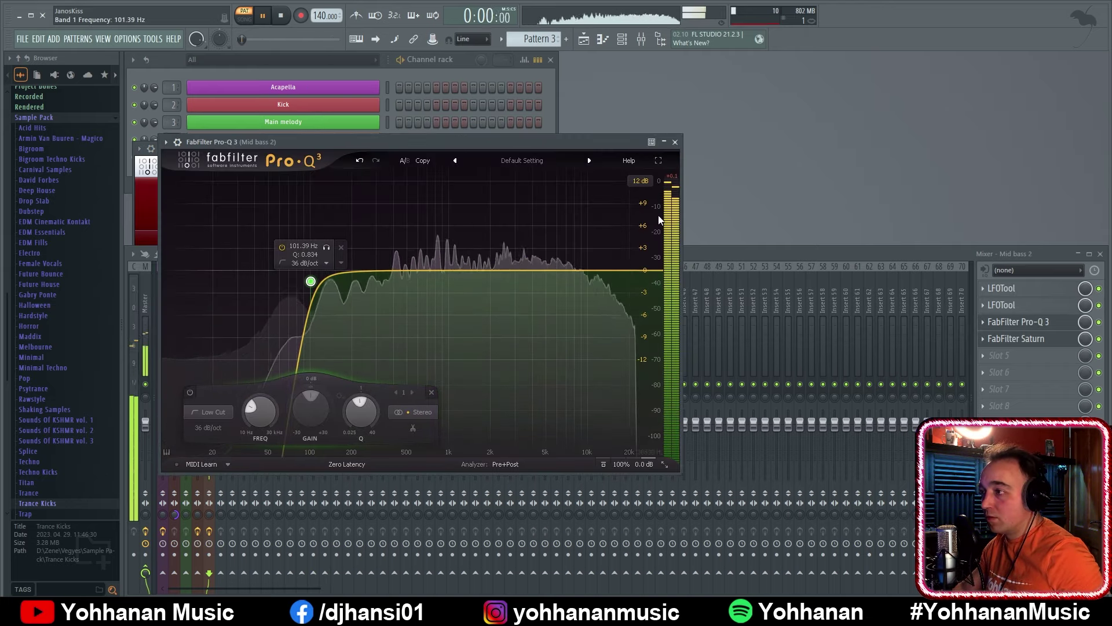
left_click(1037, 321)
left_click(1037, 338)
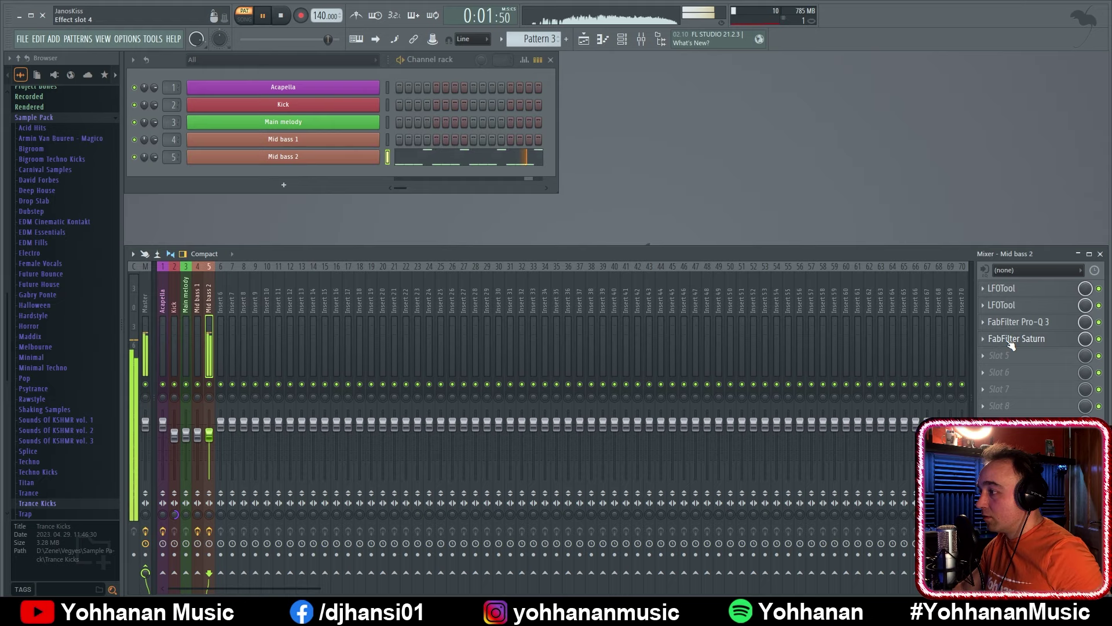
Add a second FabFilter Pro-Q 3 to slot 5 of the Mid bass 2 insert and set its low cut to about 77 Hz
left_click(981, 354)
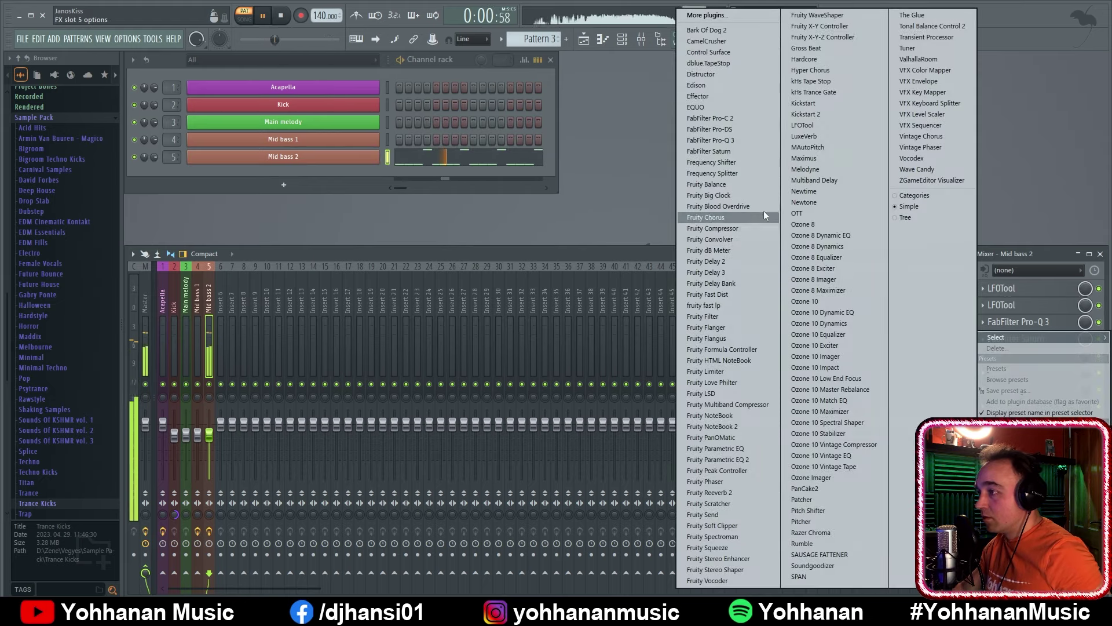
left_click(737, 139)
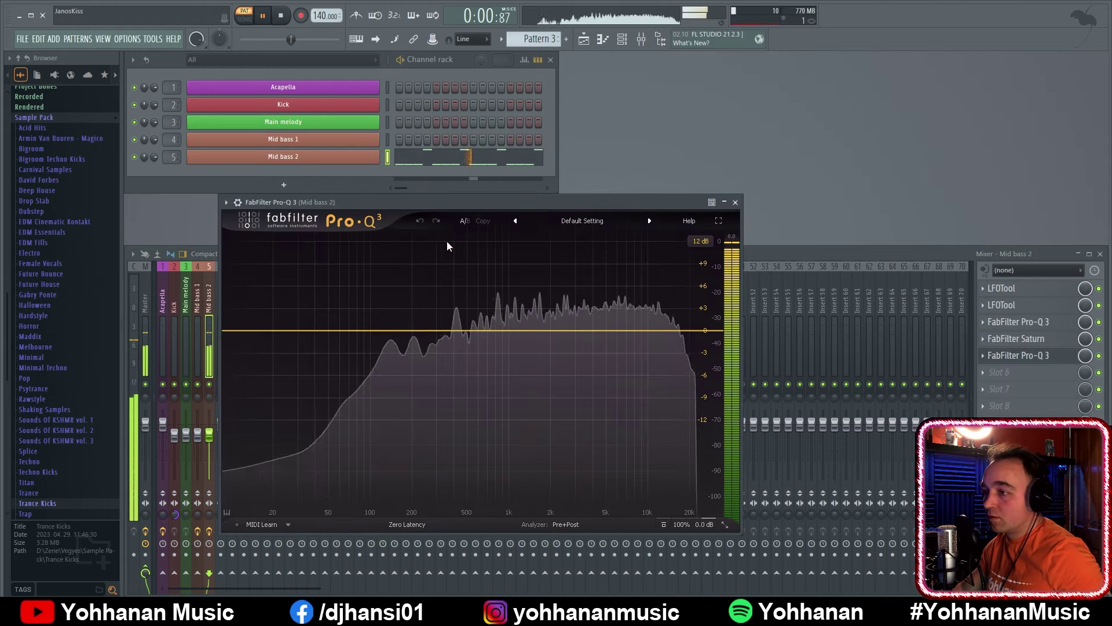
left_click(235, 330)
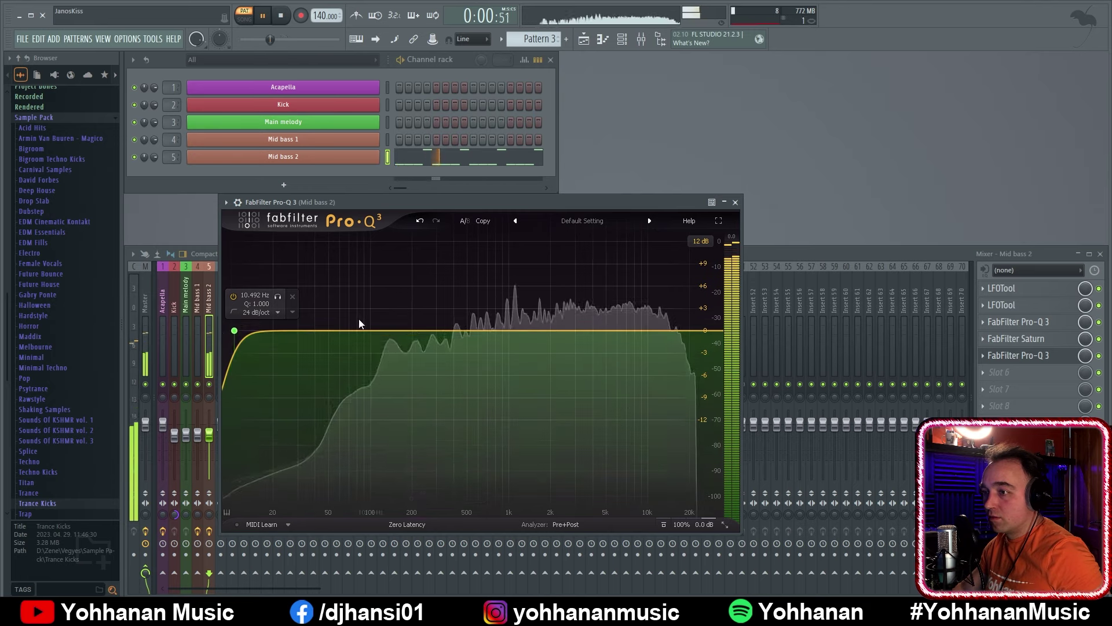
left_click_drag(234, 330, 354, 335)
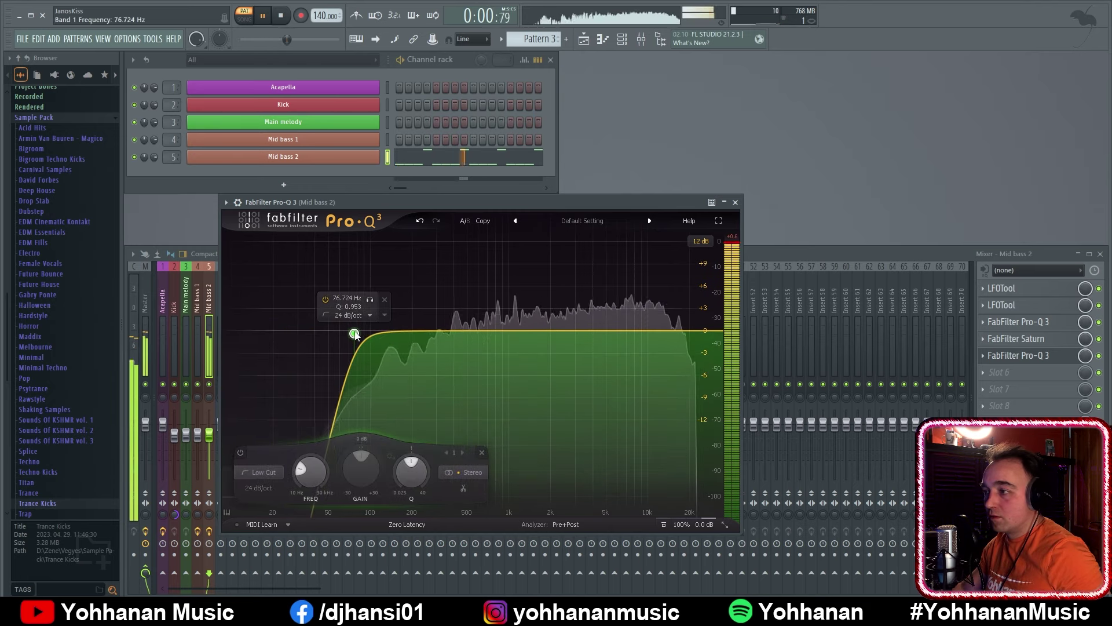
key("space")
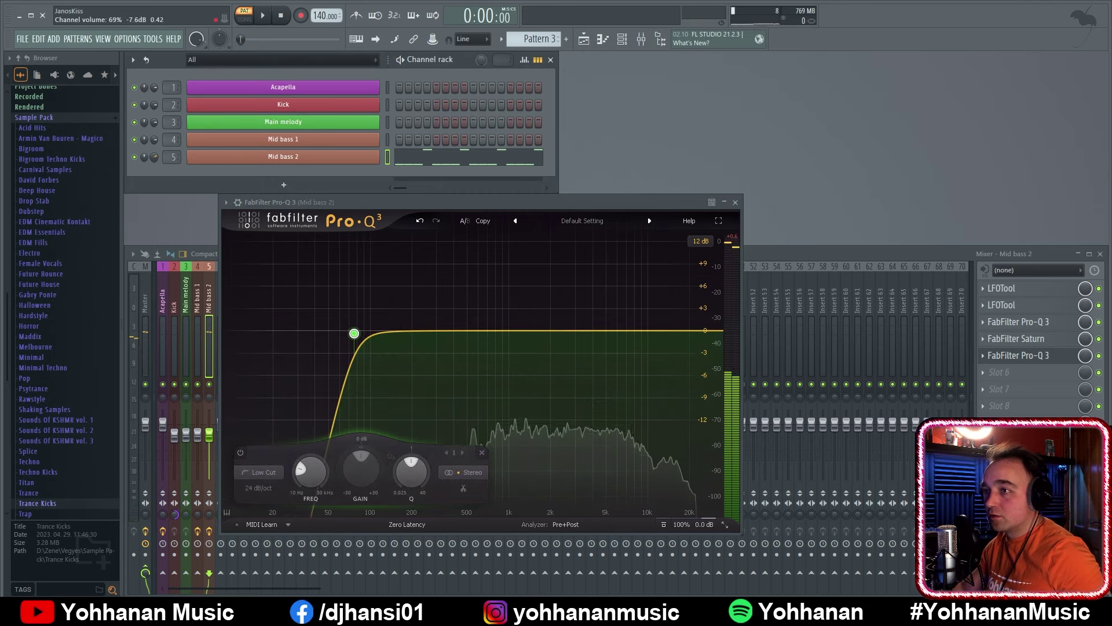
key("space")
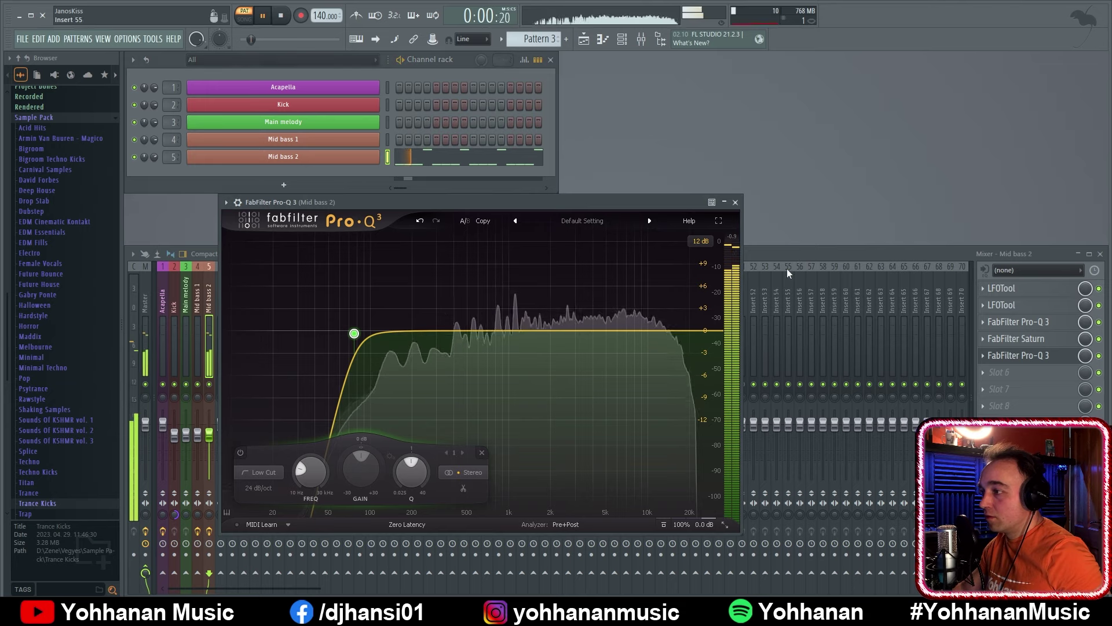
key("space")
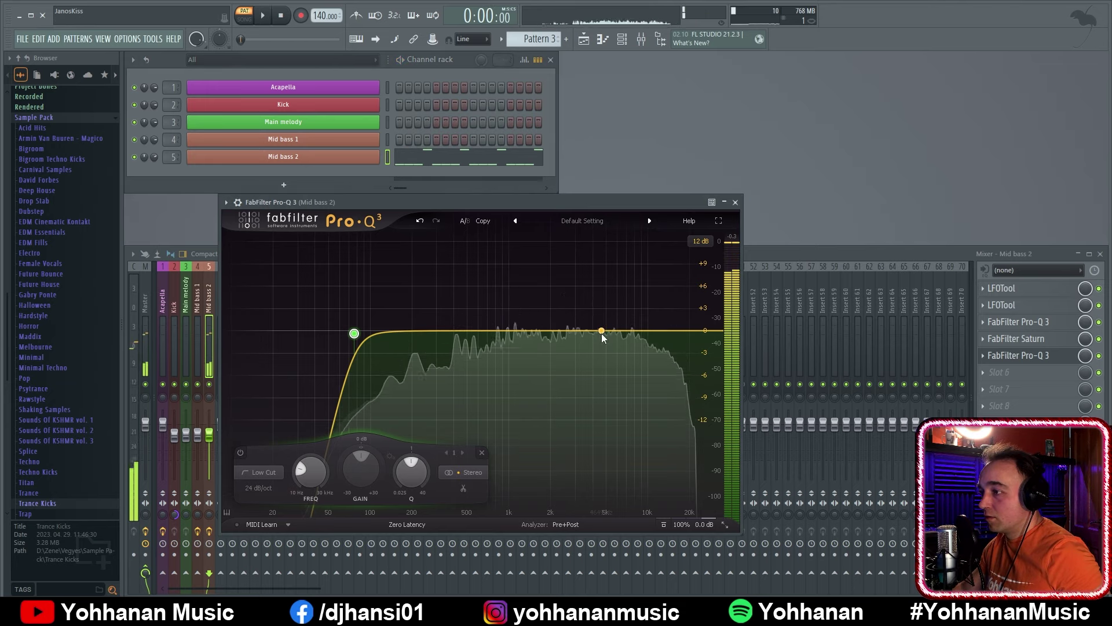
key("space")
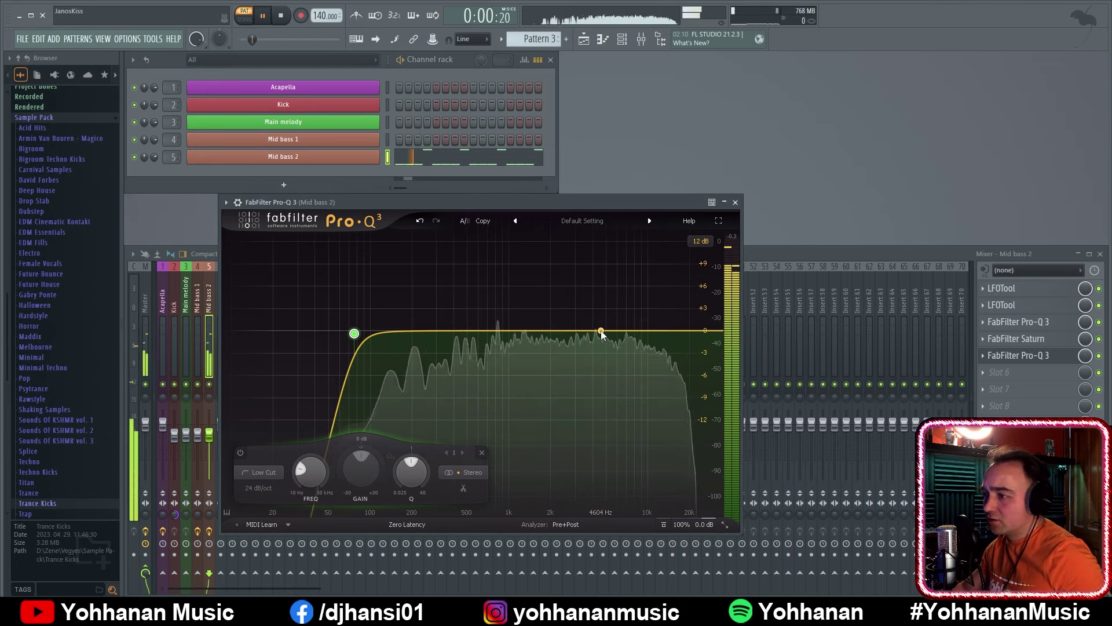
Try bell boosts and cuts around 4 kHz in the new Pro-Q 3 during playback and remove the band
left_click_drag(600, 330, 607, 216)
scroll(597, 284, "up", 5)
left_click(618, 238)
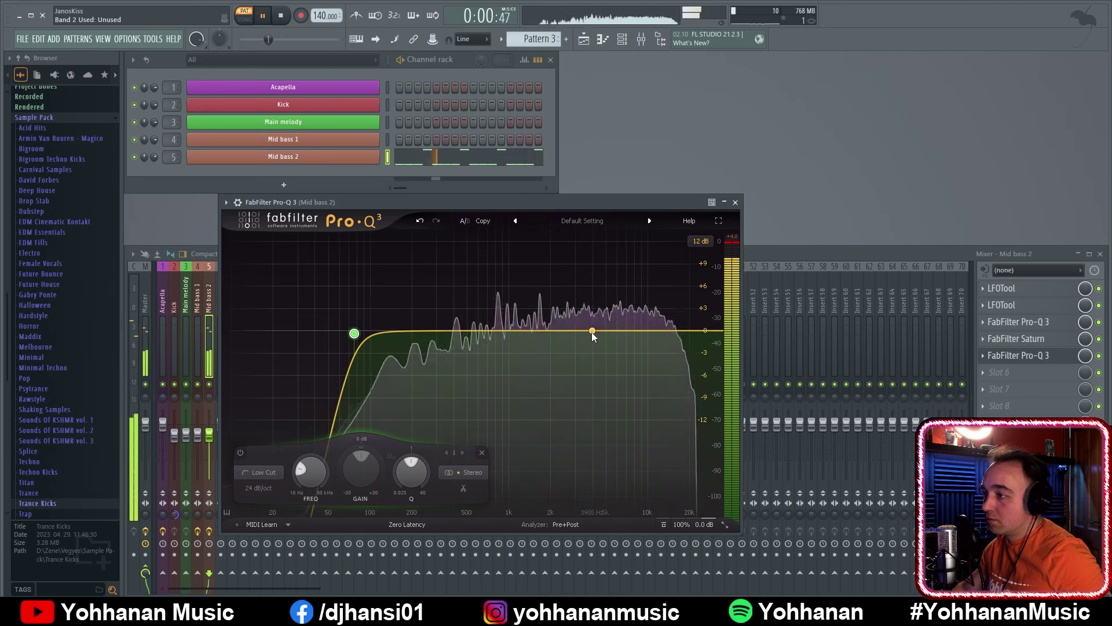
left_click_drag(592, 332, 592, 345)
scroll(592, 345, "up", 4)
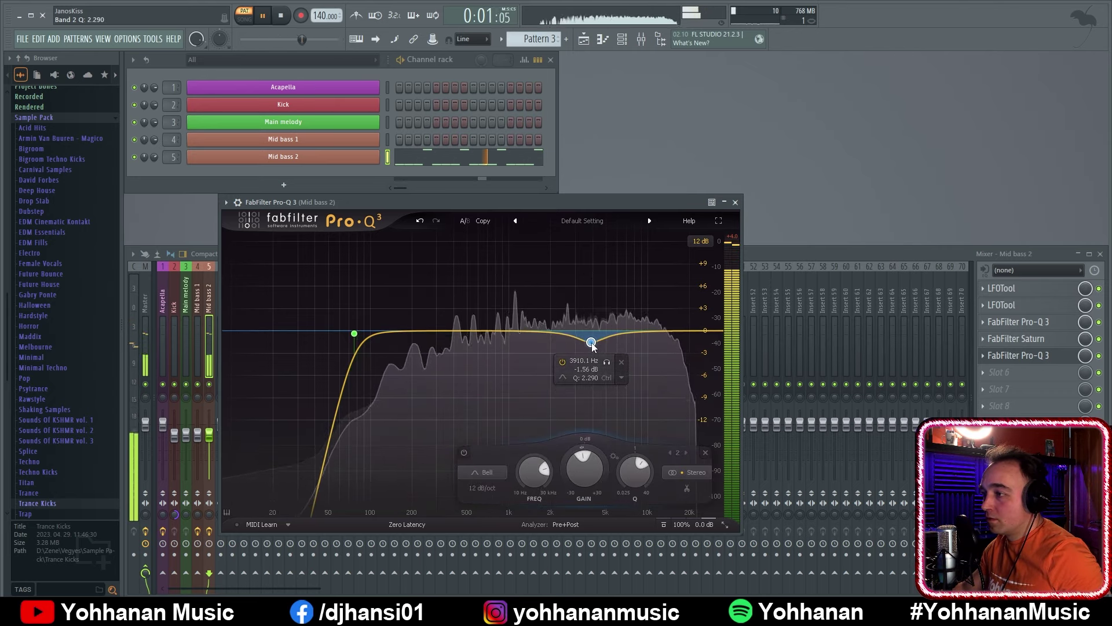
key("space")
left_click(620, 361)
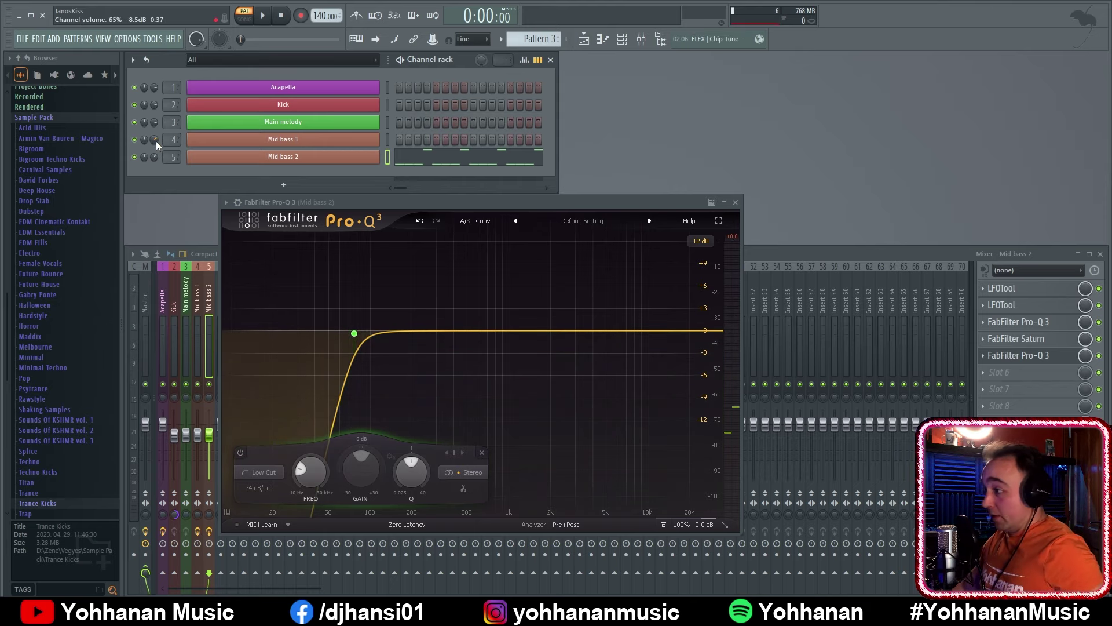
Close the equalizer and lower the Mid bass 2 mixer fader slightly while playing the arrangement in song mode
key("space")
left_click(735, 201)
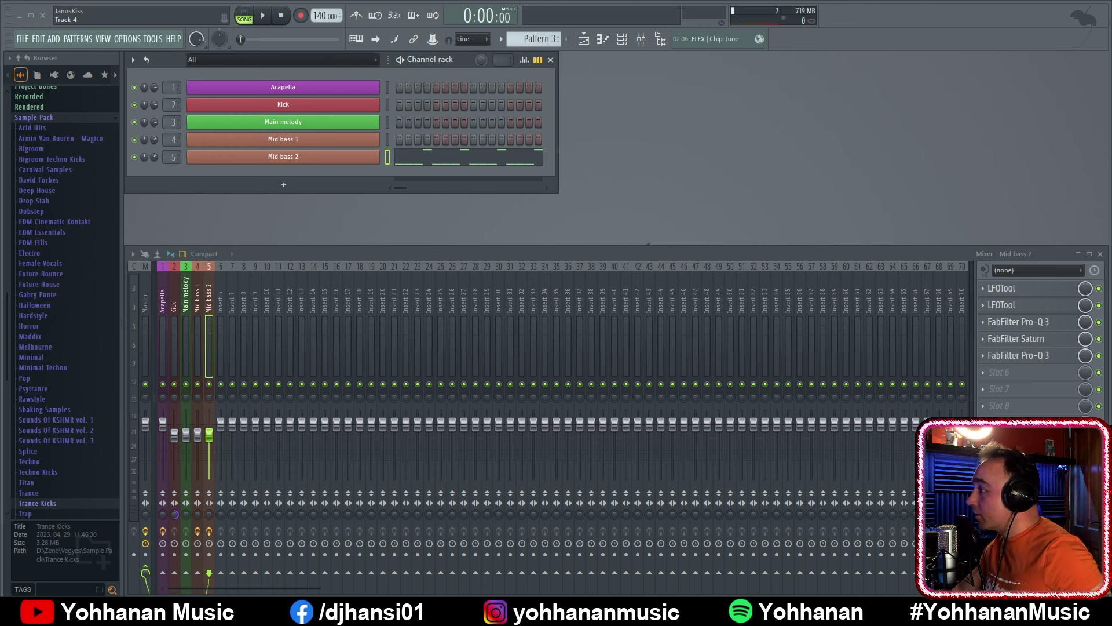
key("space")
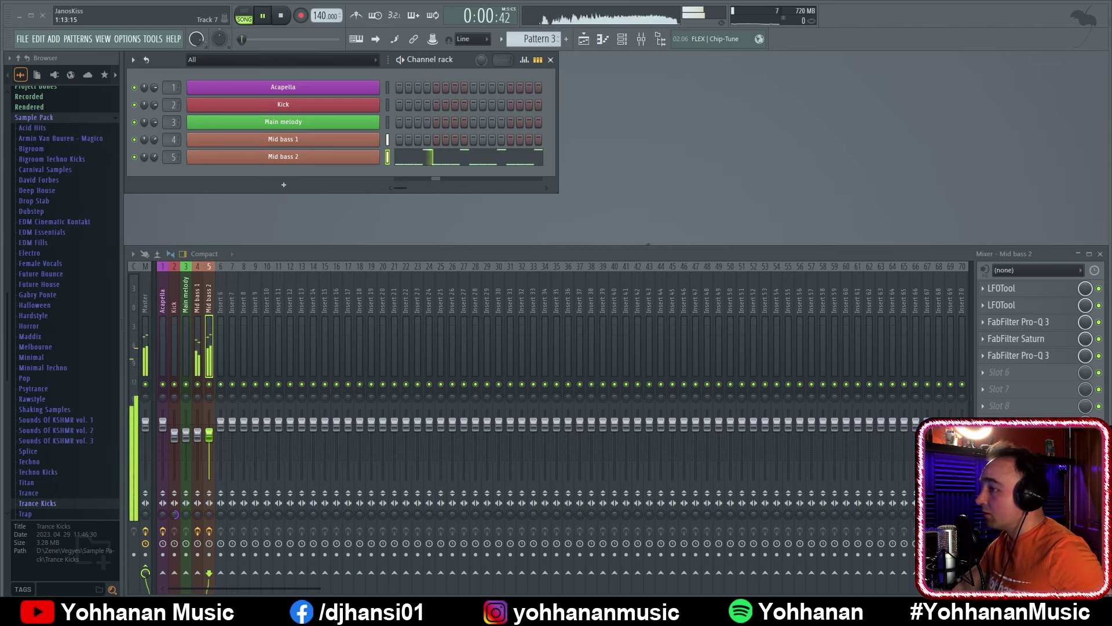
key("space")
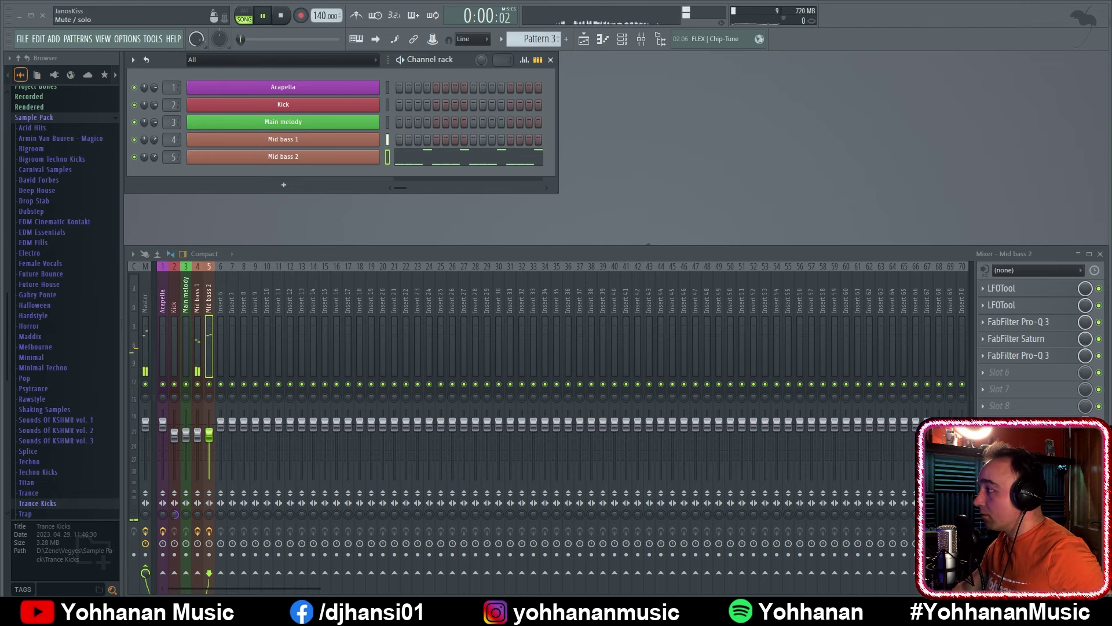
key("space")
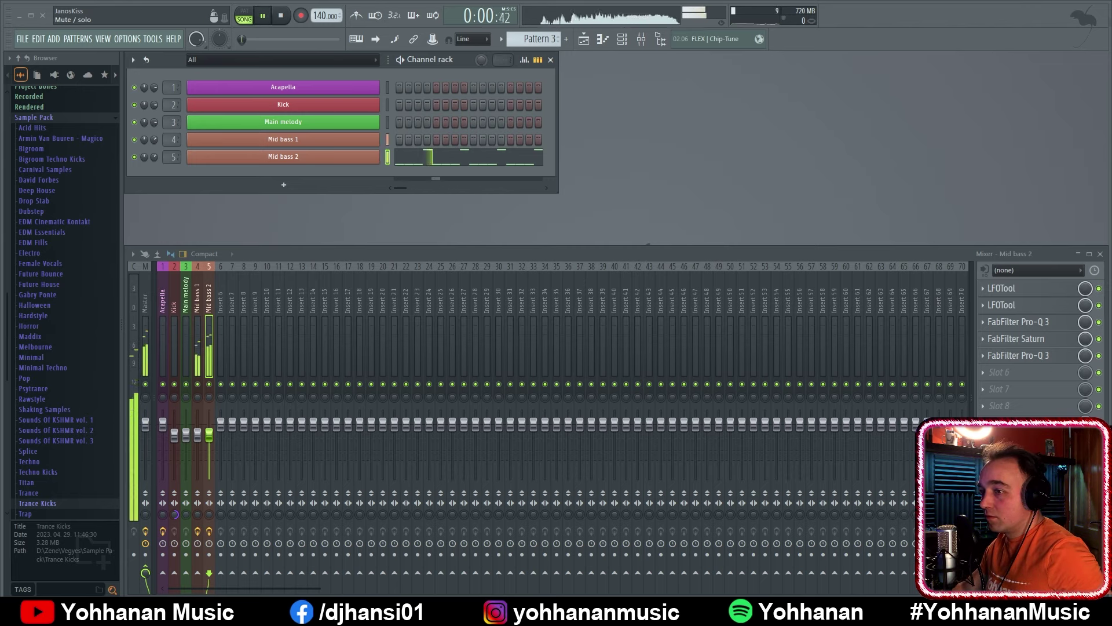
left_click_drag(209, 436, 209, 442)
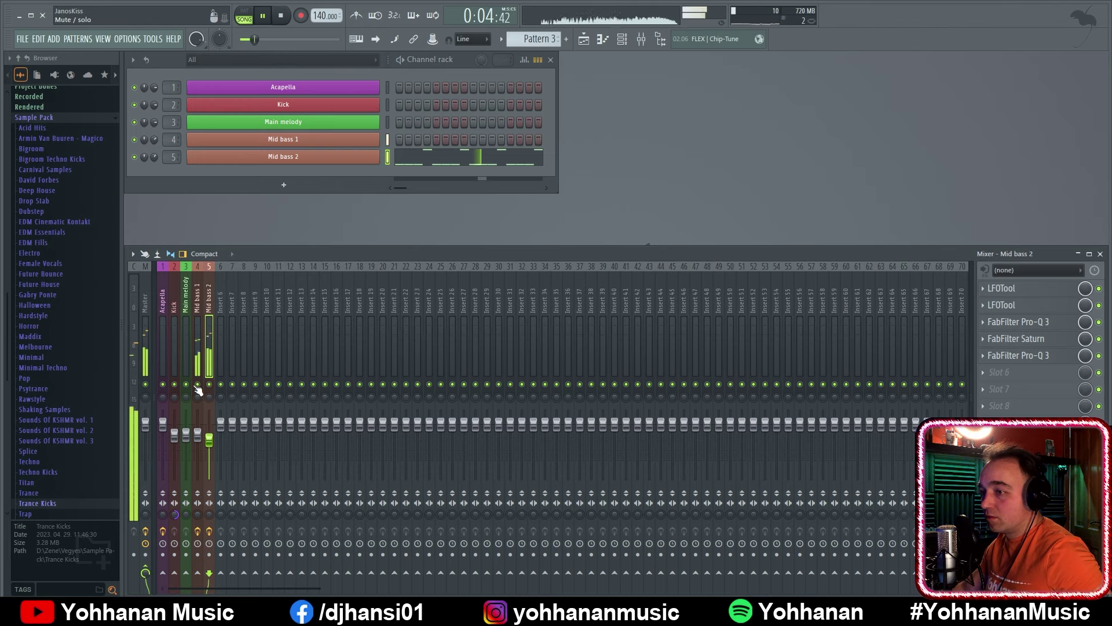
key("space")
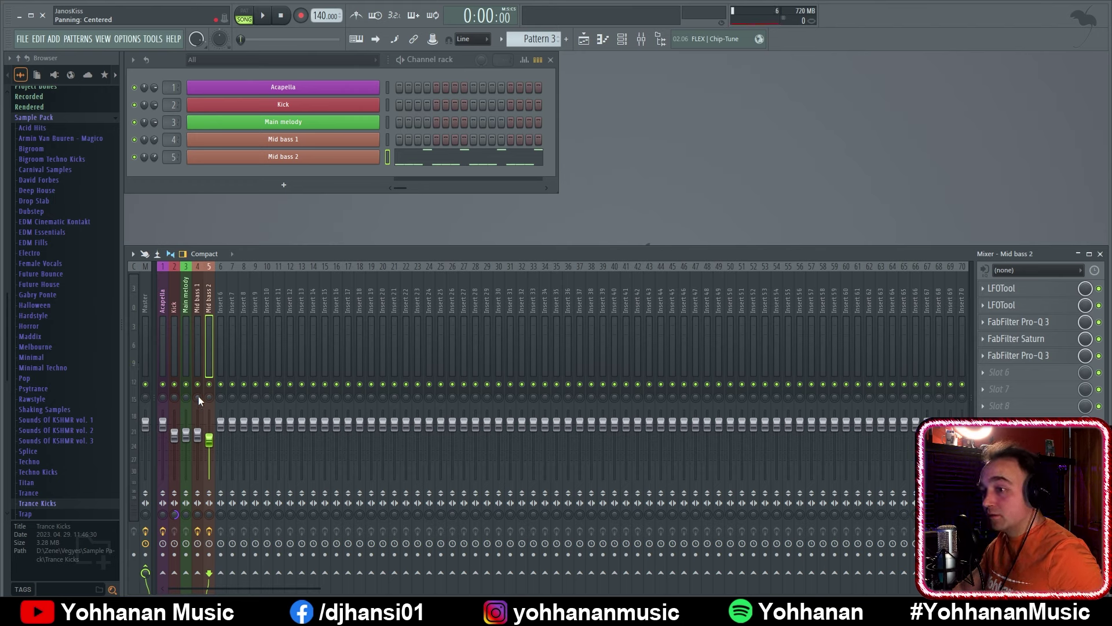
Pan Mid bass 1 and Mid bass 2 apart in the mixer, using 28% right for Mid bass 2, and play the song
mouse_move(197, 396)
left_mouse_down()
mouse_move(197, 405)
mouse_move(197, 388)
mouse_move(209, 393)
left_mouse_up()
key("space")
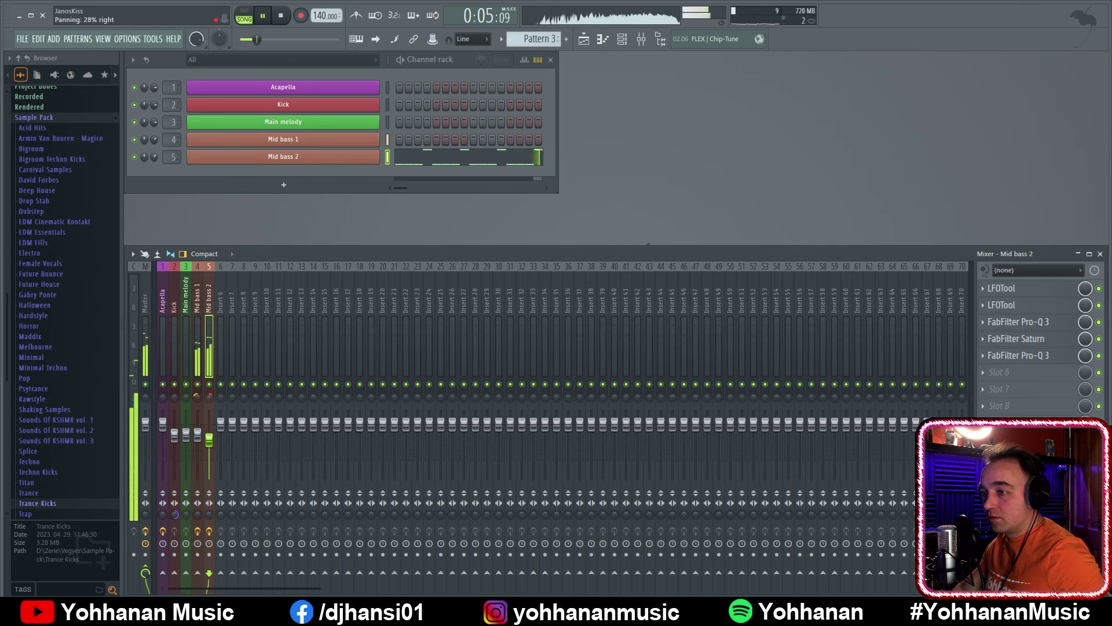
key("space")
key("space")
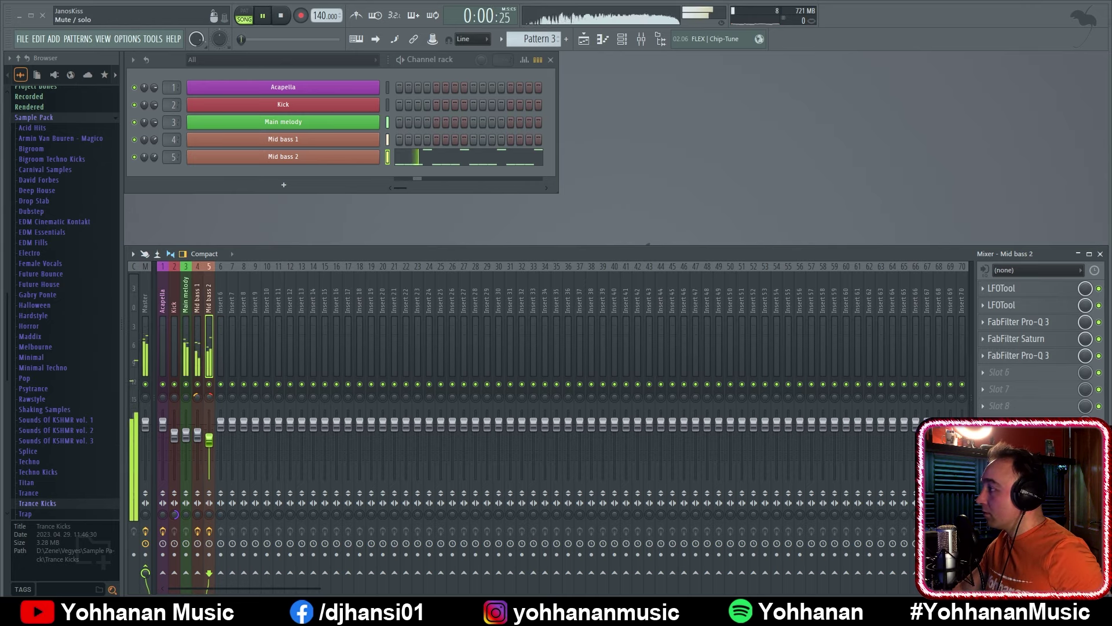
Lower the Mid bass 1 and Mid bass 2 mixer faders slightly and play the arrangement in the playlist
key("space")
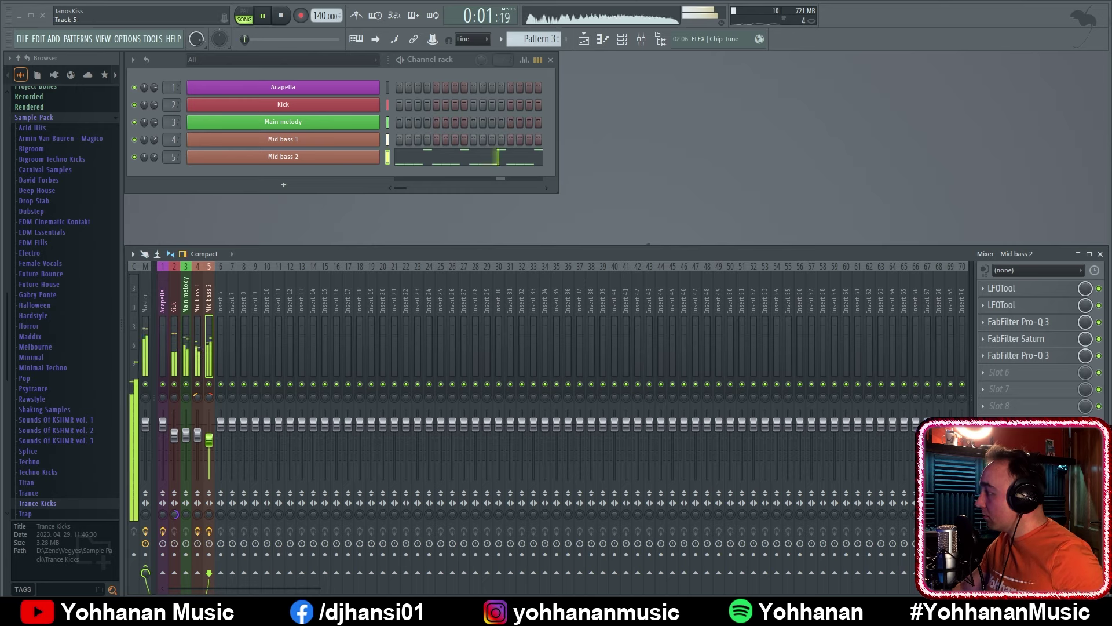
left_click(197, 436)
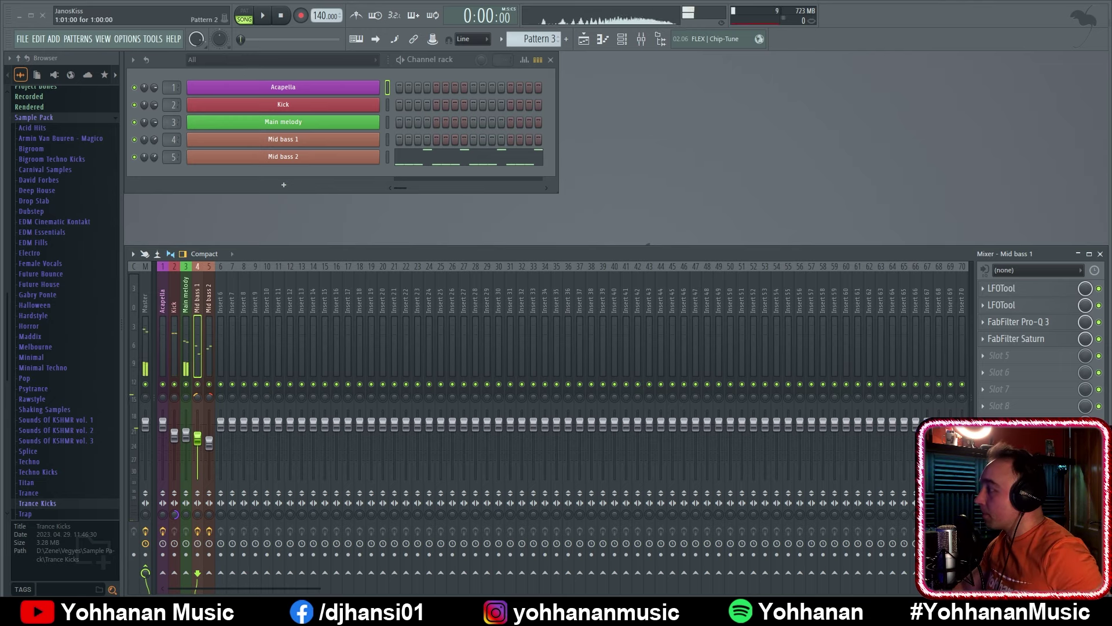
key("F5")
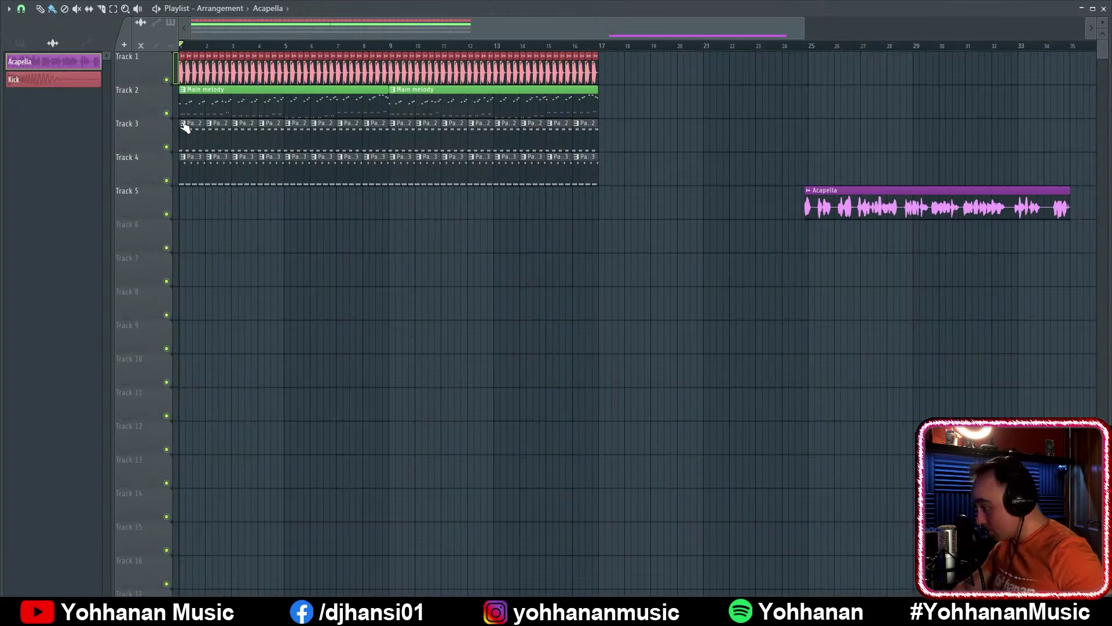
key("space")
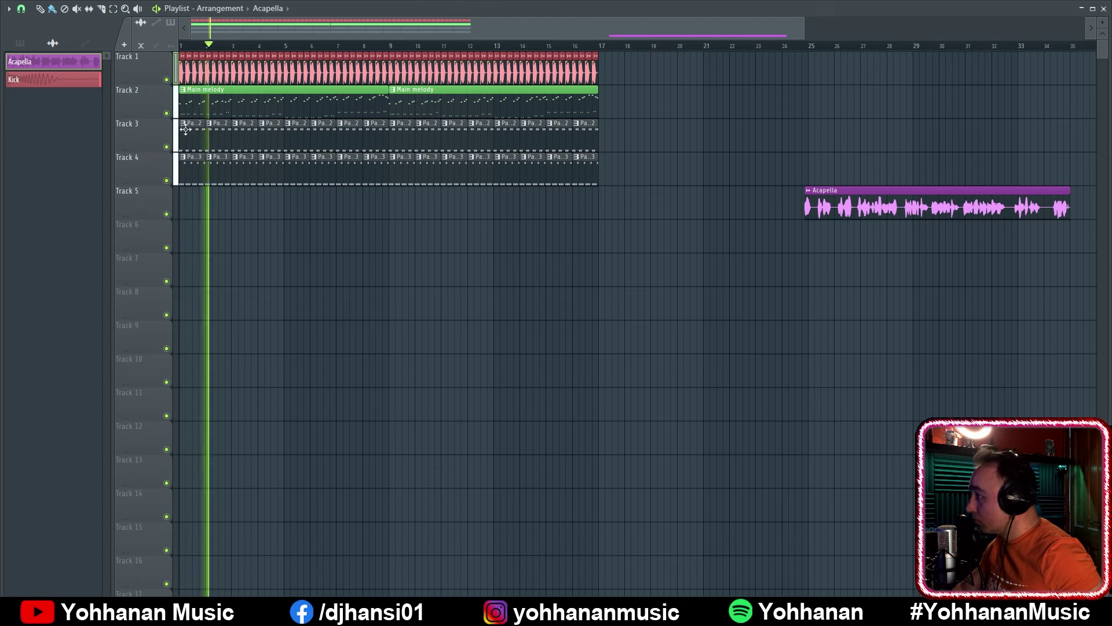
key("space")
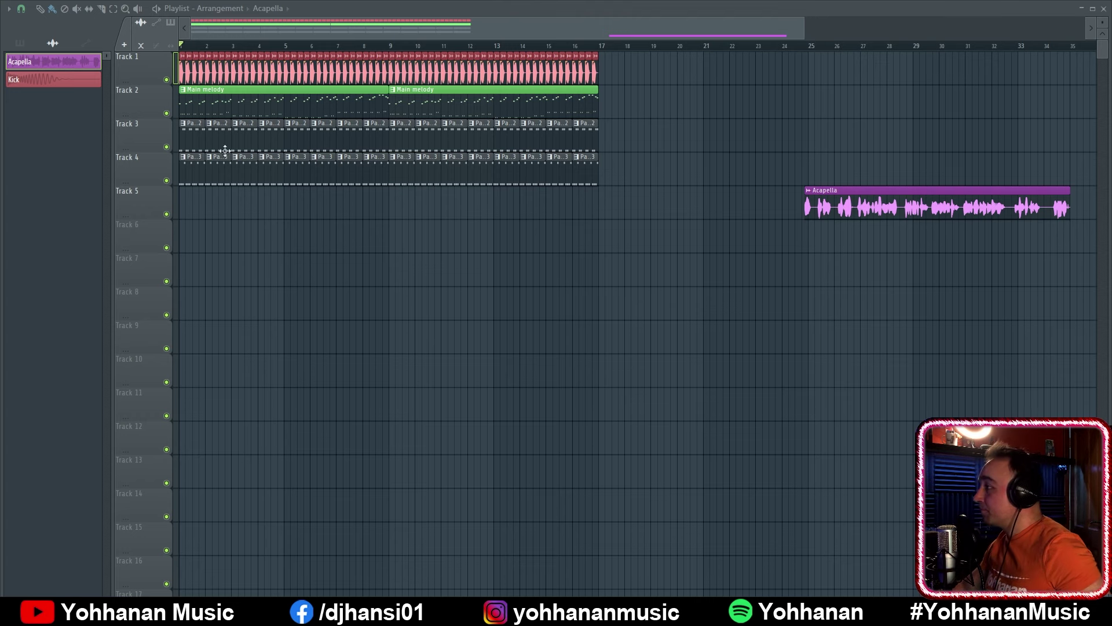
Rename the Pattern 2 clips on Track 3 "Mid bass 1" and give them the reddish-brown preset color
left_click(185, 123)
left_click(256, 185)
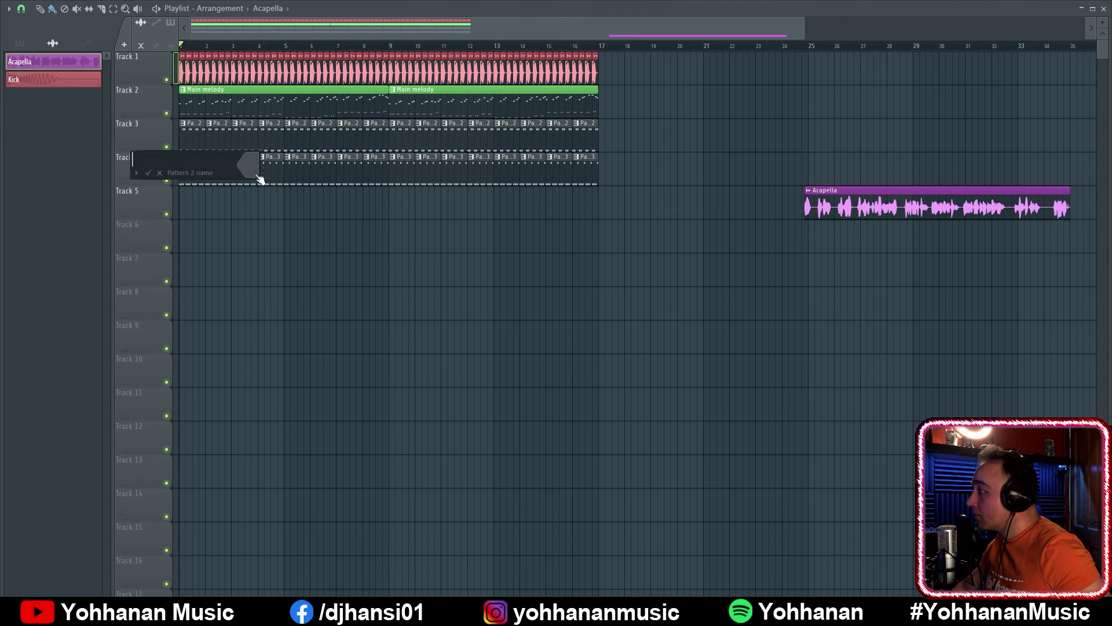
type("Mid bass")
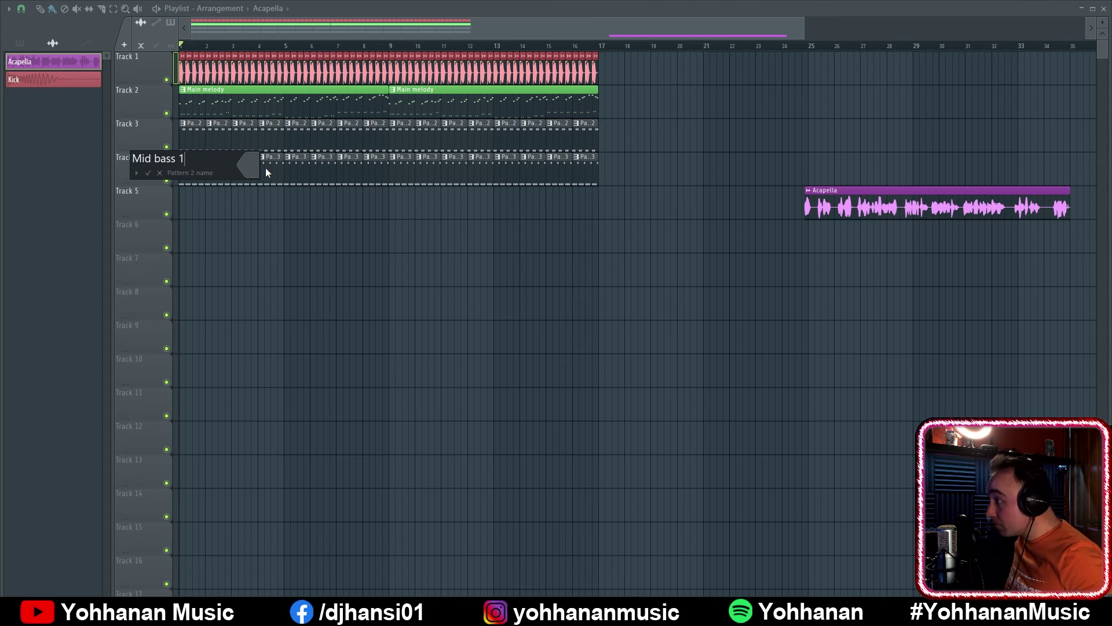
type(" 1")
left_click(249, 166)
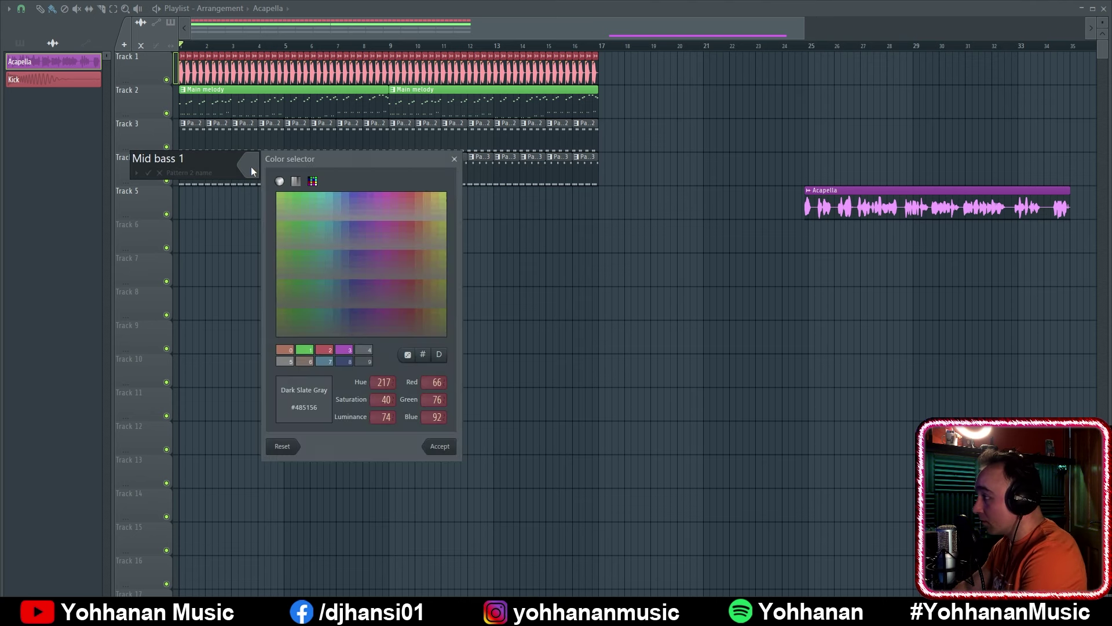
left_click(287, 351)
key("Return")
Rename the Pattern 3 clips on Track 4 "Mid bass 2" and give them the matching reddish-brown color
left_click(183, 158)
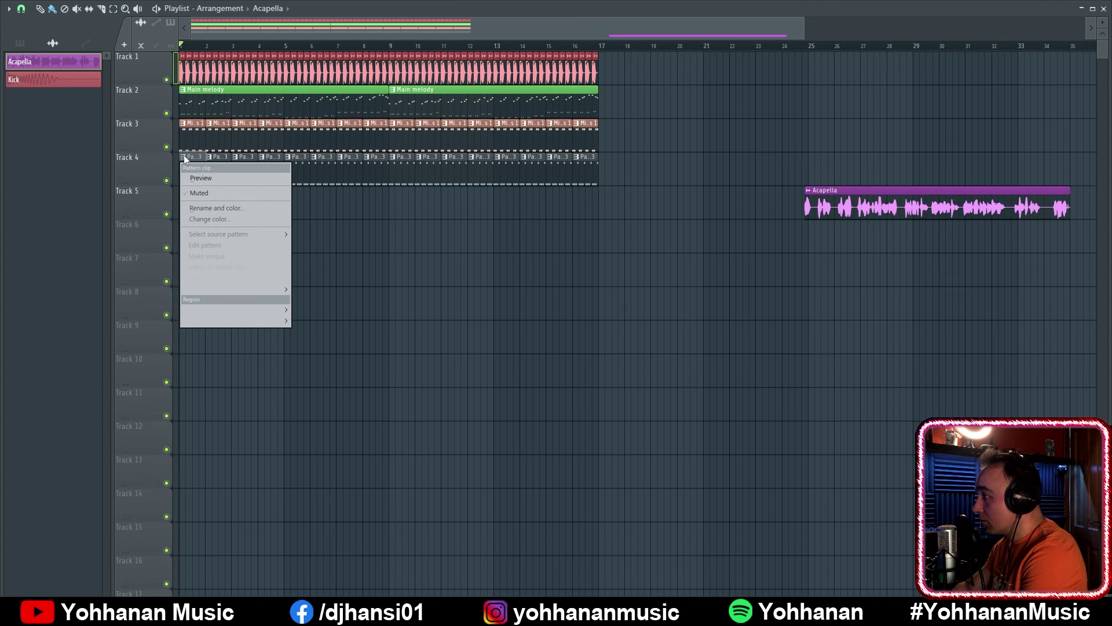
left_click(225, 215)
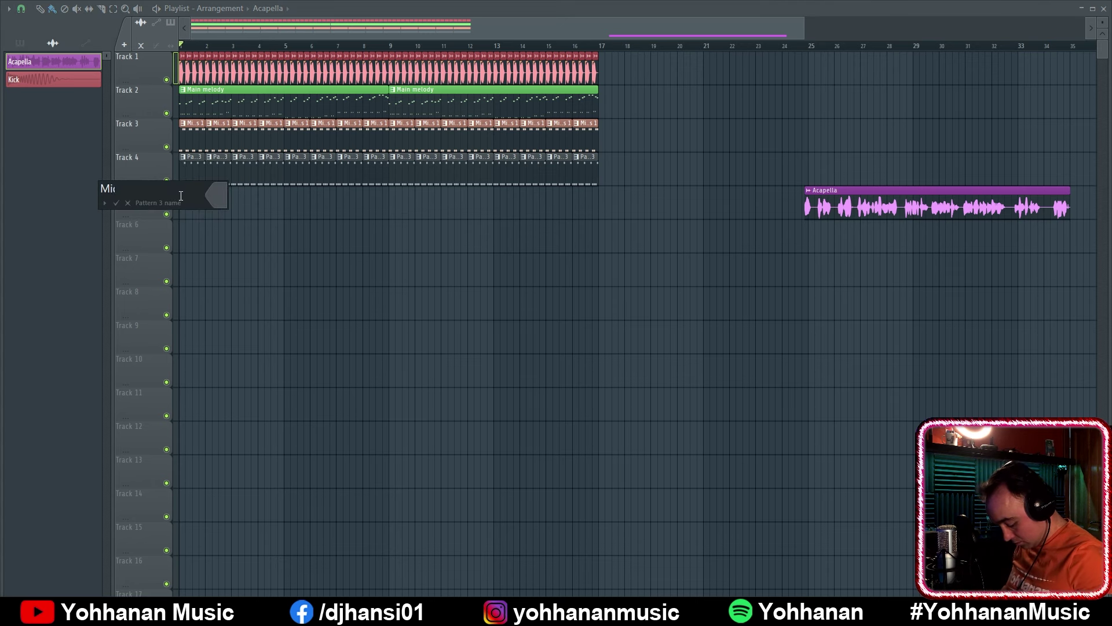
type("Mid bass 2")
left_click(229, 199)
left_click(253, 380)
key("Return")
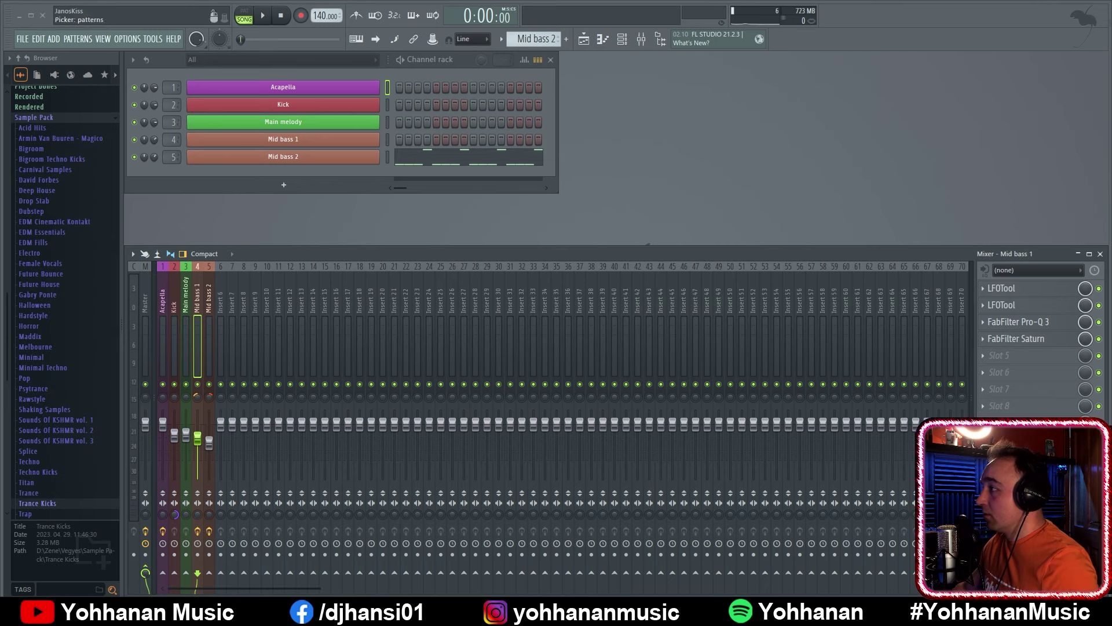
Add a Spire_x64_v1.5.10 instrument channel with Pattern 4 active and open the synth's preset library
left_click(54, 36)
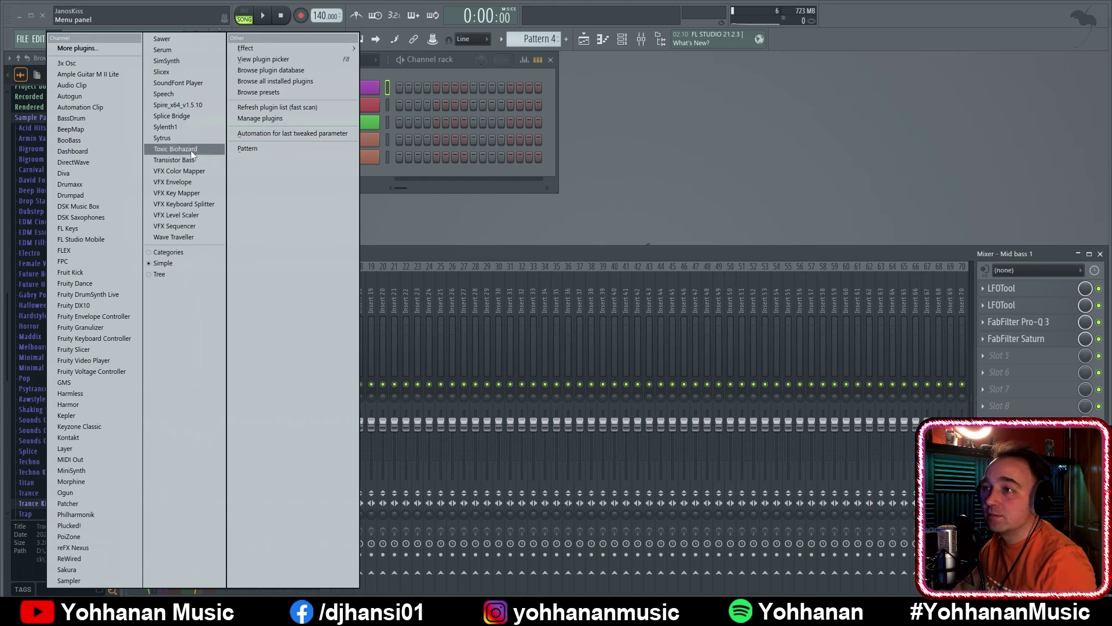
left_click(188, 104)
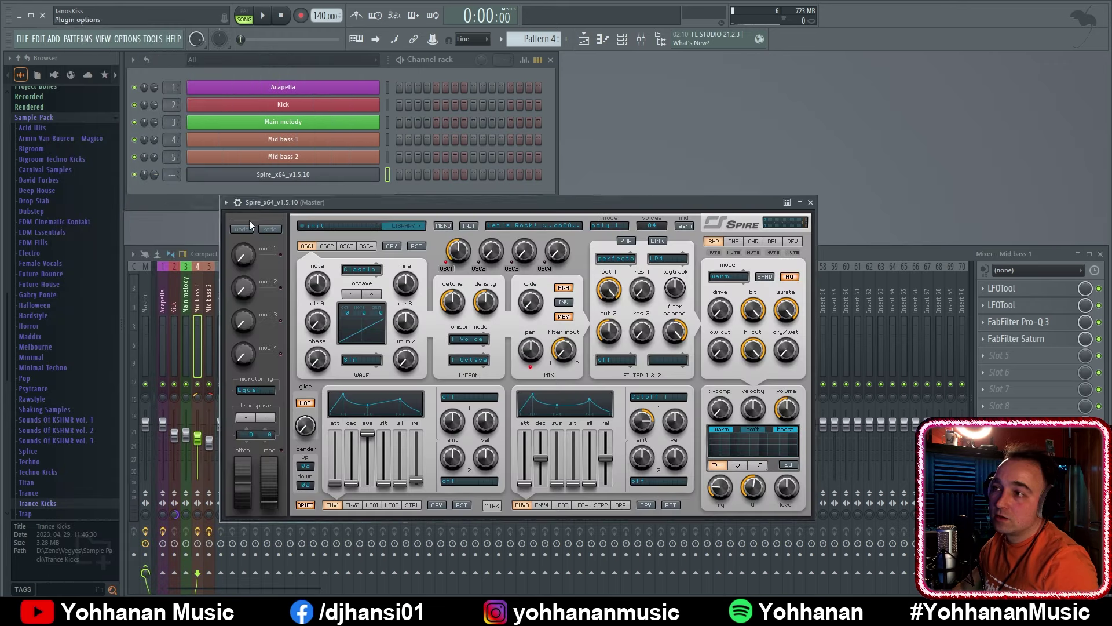
left_click(404, 225)
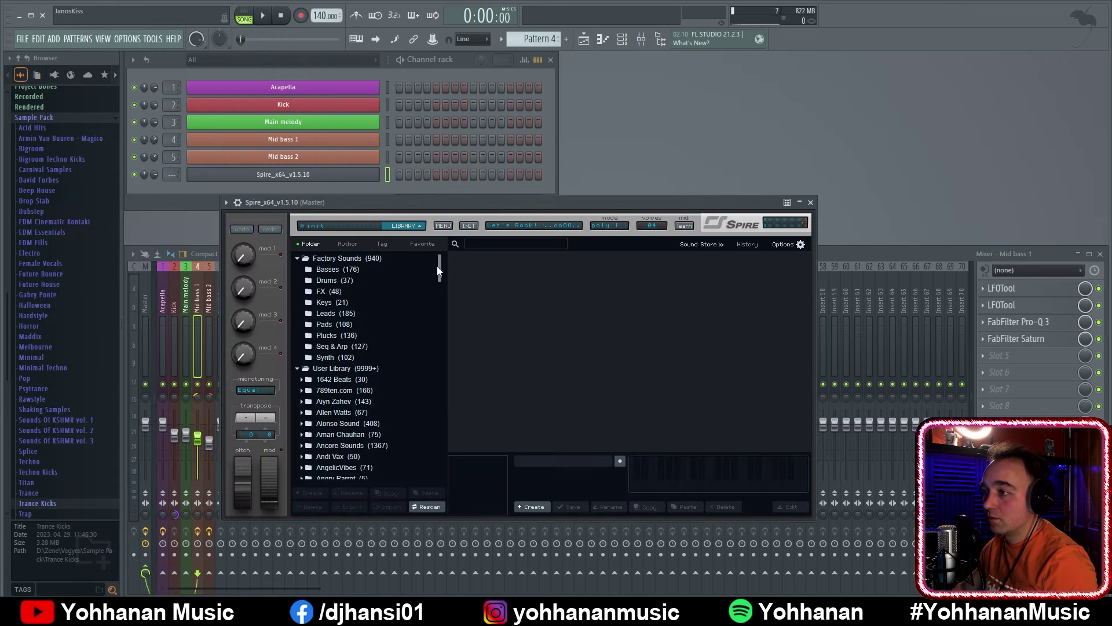
Expand the Trance Euphoria folder in the Spire library and open its Uplifting Trance Energy Anthems bank
left_click_drag(437, 271, 438, 489)
left_click(374, 442)
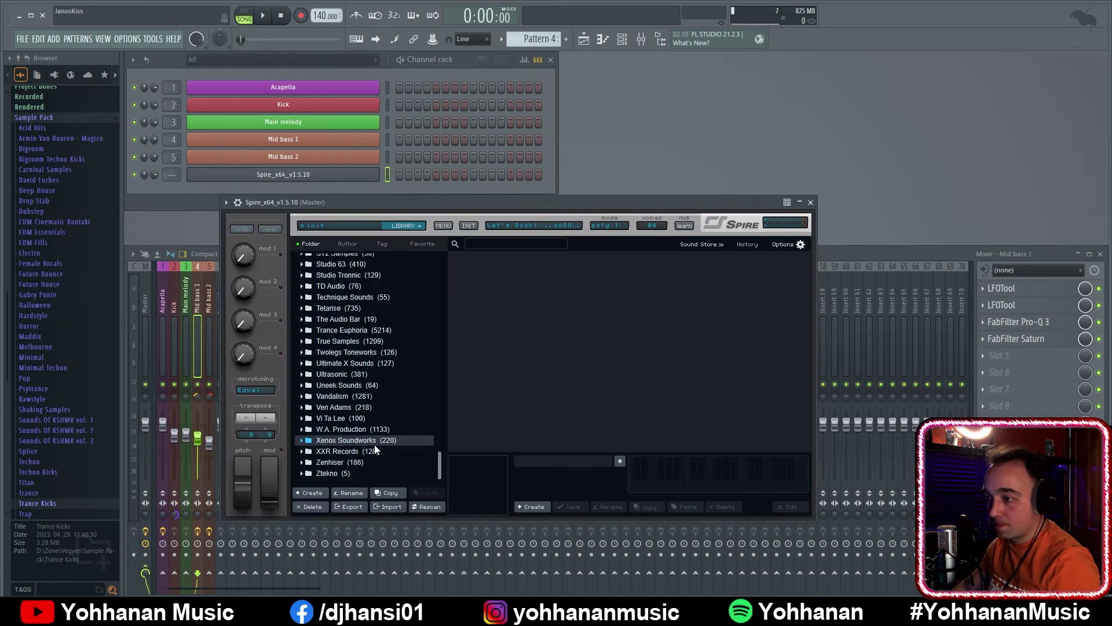
left_click(367, 352)
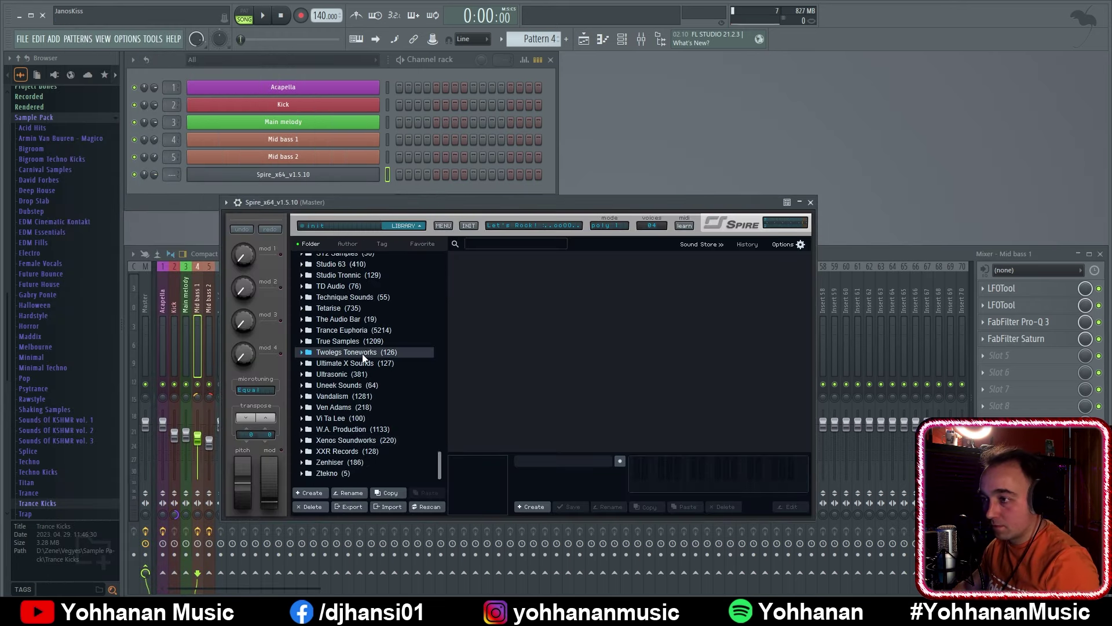
left_click(300, 329)
left_click_drag(438, 412, 443, 457)
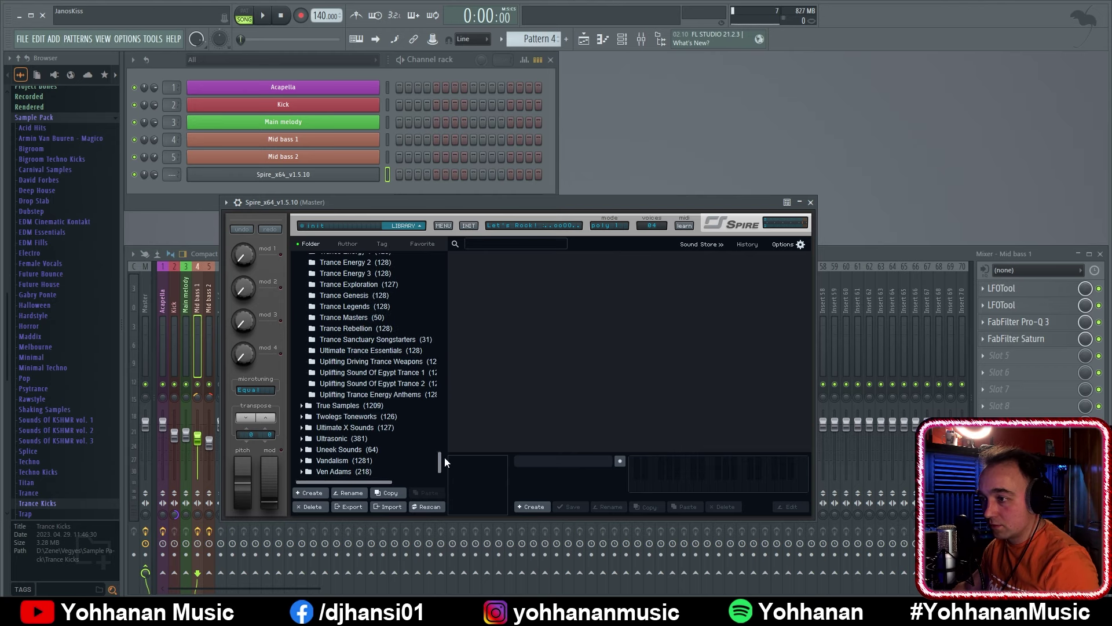
left_click(366, 395)
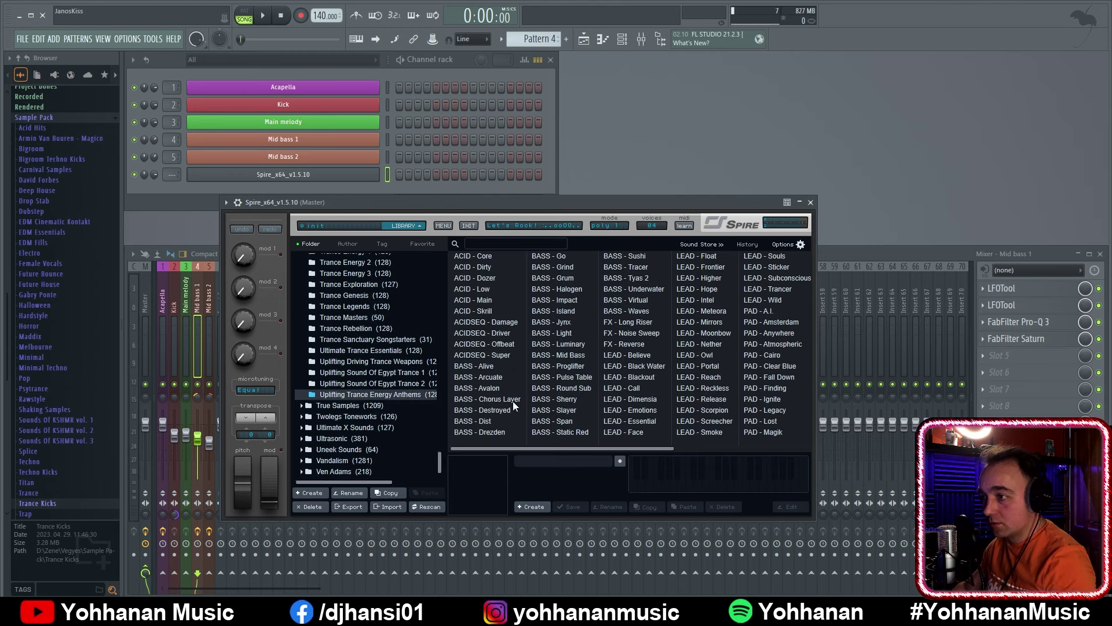
Audition the Uplifting Trance Energy Anthems bass presets one after another, from BASS - Alive to BASS - Drezden
left_click(479, 368)
left_click(478, 378)
left_click(484, 388)
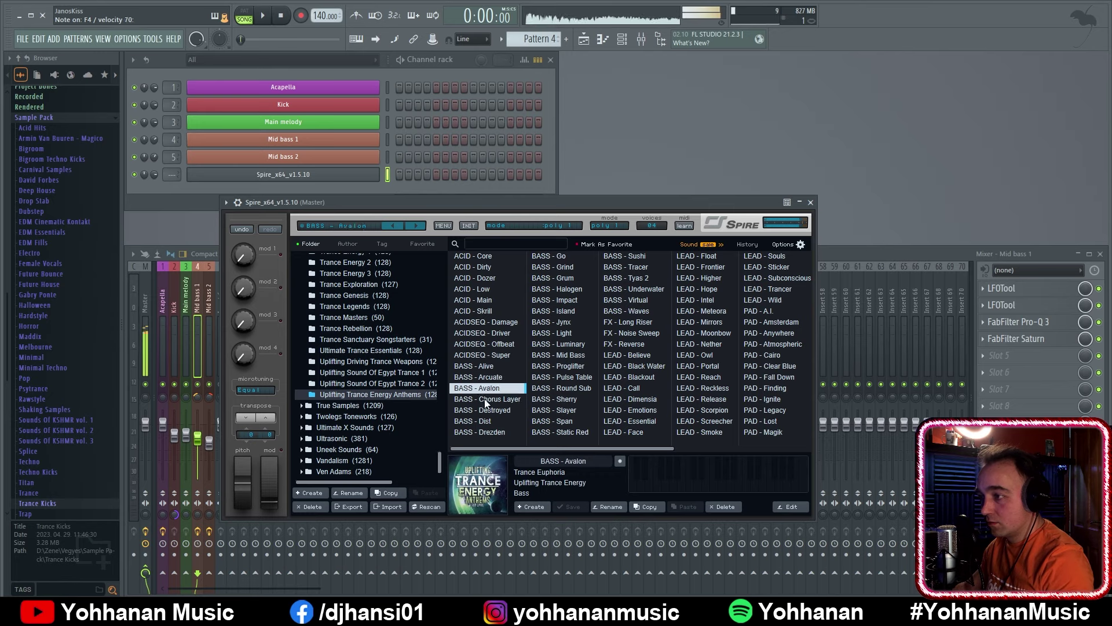
left_click(485, 401)
left_click(486, 411)
left_click(486, 422)
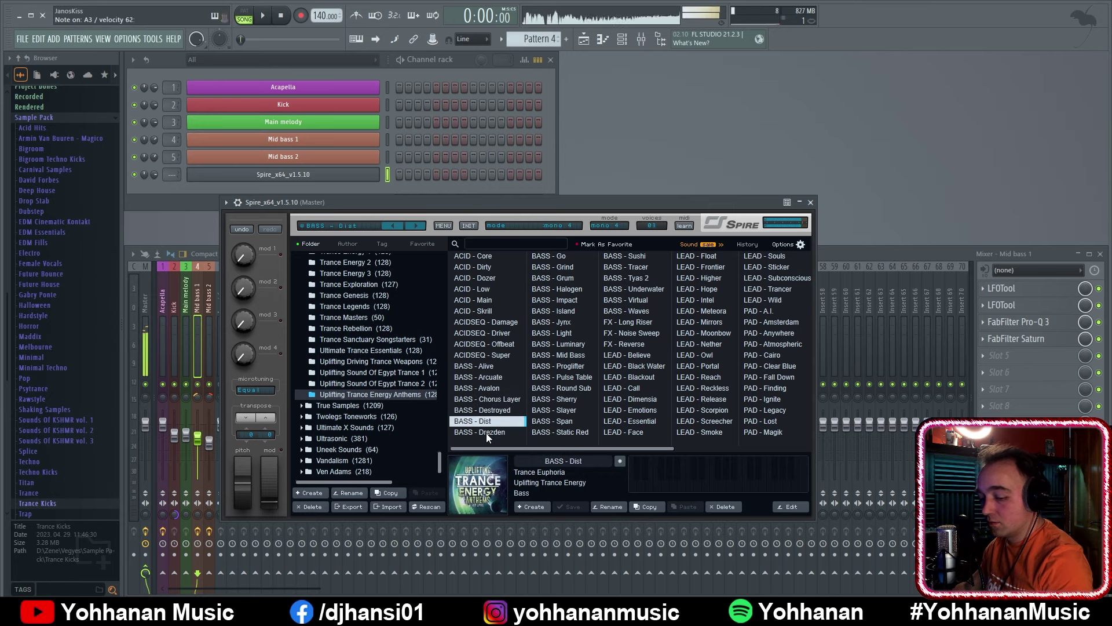
left_click(485, 433)
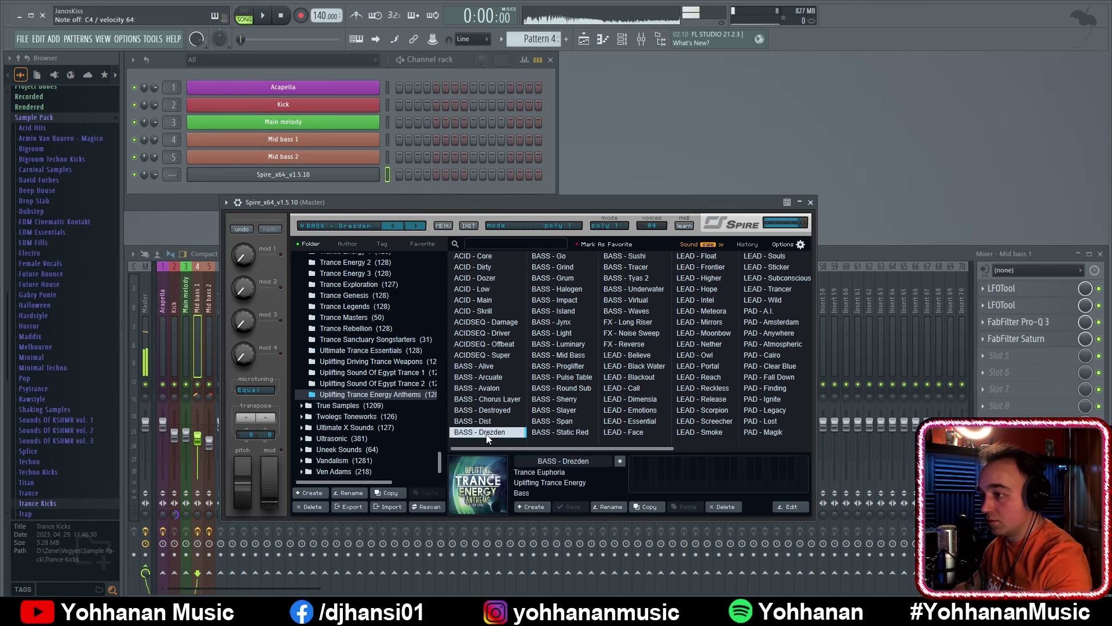
Audition further bass presets of the same bank from BASS - Go onward, including Grum, Halogen, Jynx, Mid Bass and Pulse Table
left_click(560, 257)
left_click(559, 267)
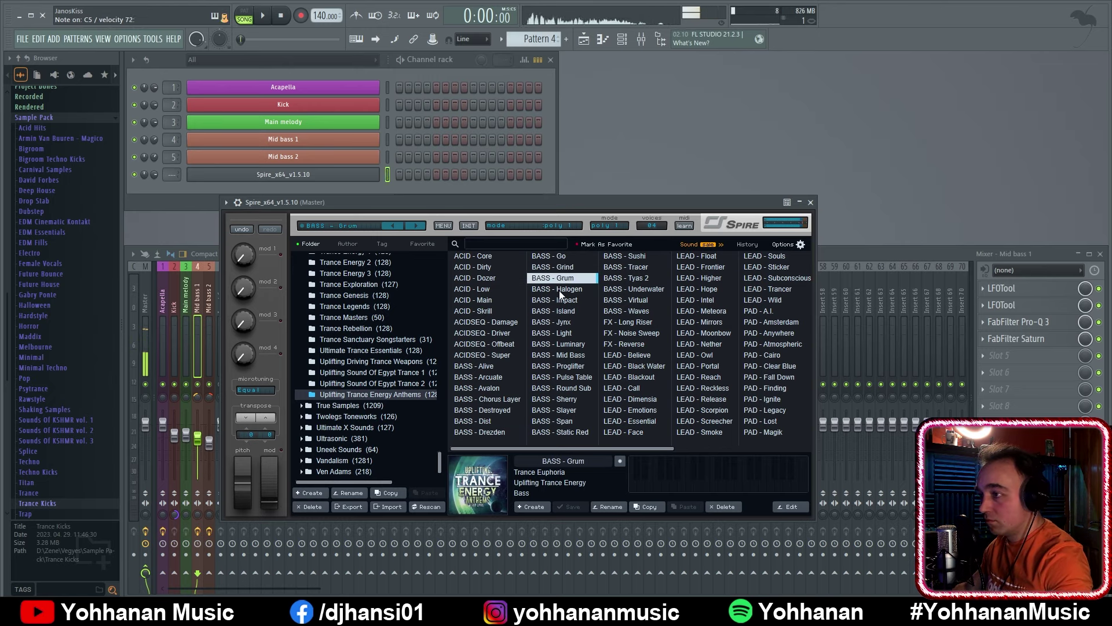
left_click(559, 290)
left_click(564, 300)
left_click(572, 323)
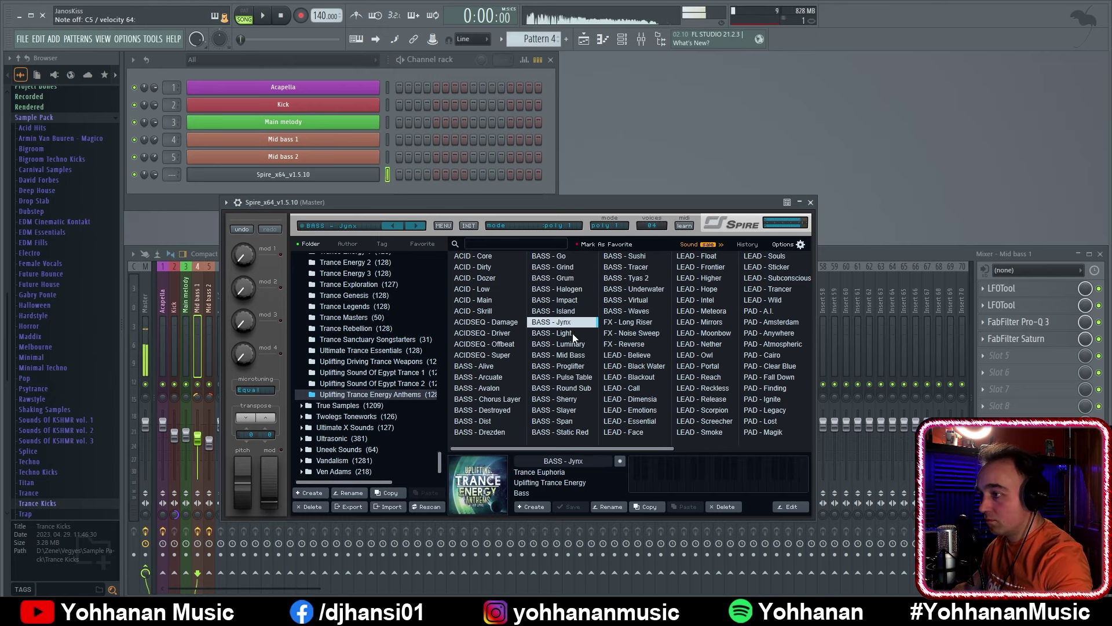
left_click(573, 333)
left_click(573, 324)
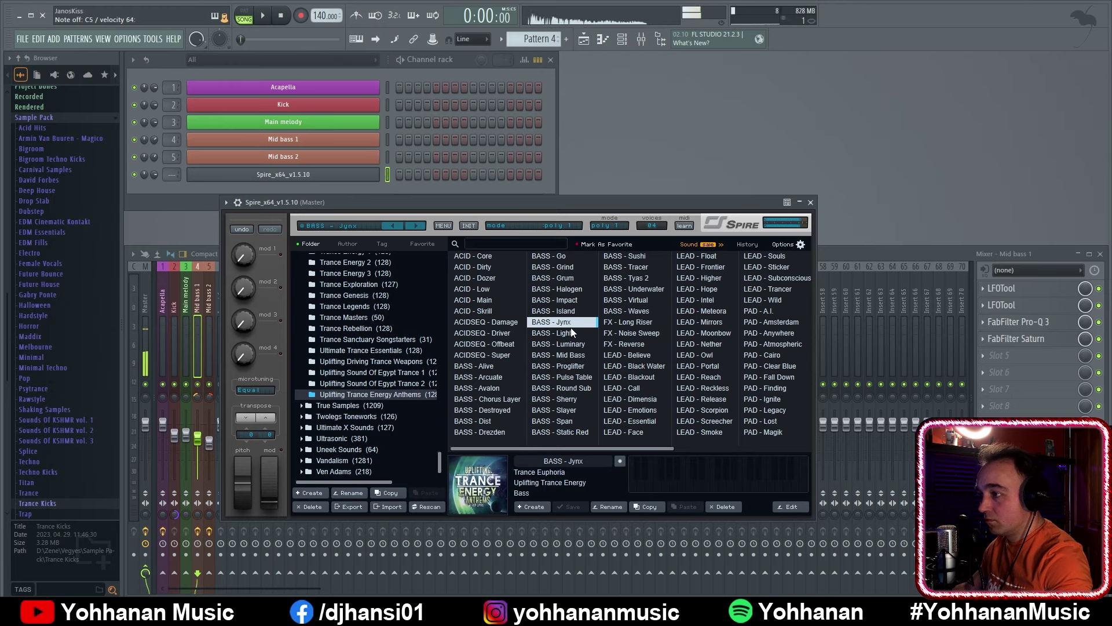
left_click(571, 332)
left_click(574, 355)
left_click(566, 366)
left_click(567, 377)
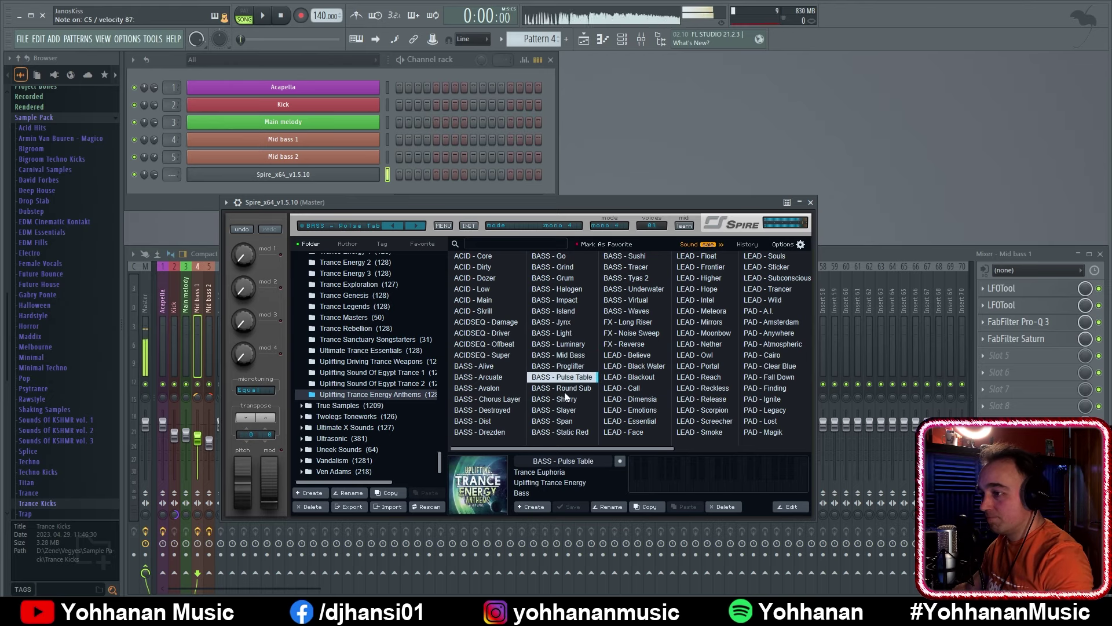
Switch to the Uplifting Sound Of Egypt Trance 1 bank and audition its bass presets, including bass (4) to (9) and bass (10)
key("Up")
key("Up")
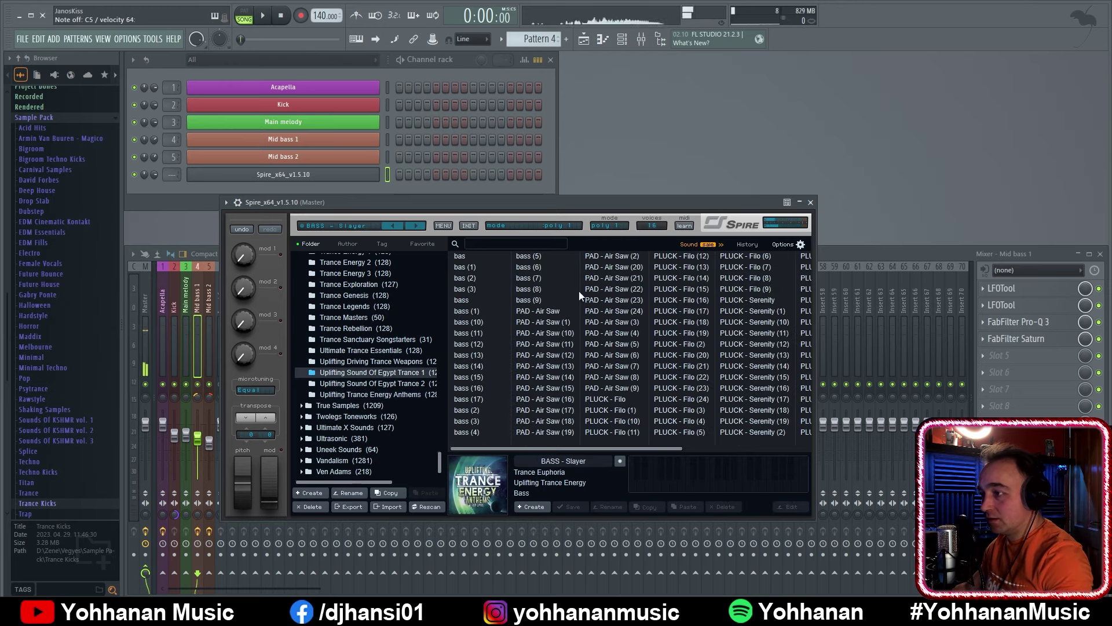
left_click(529, 292)
left_click(531, 279)
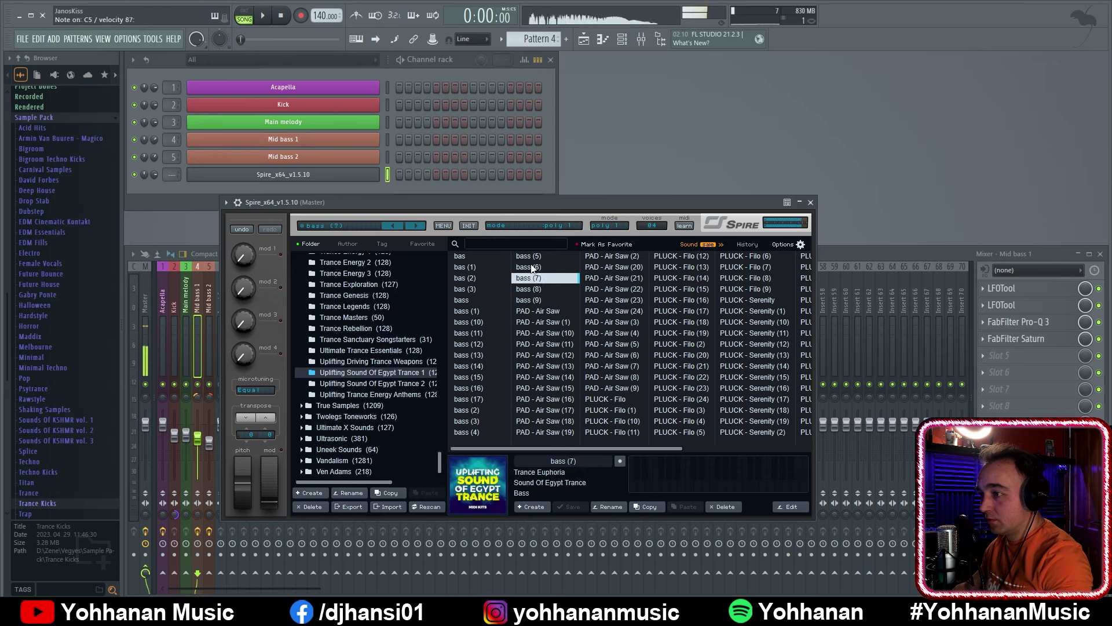
left_click(532, 268)
left_click(533, 257)
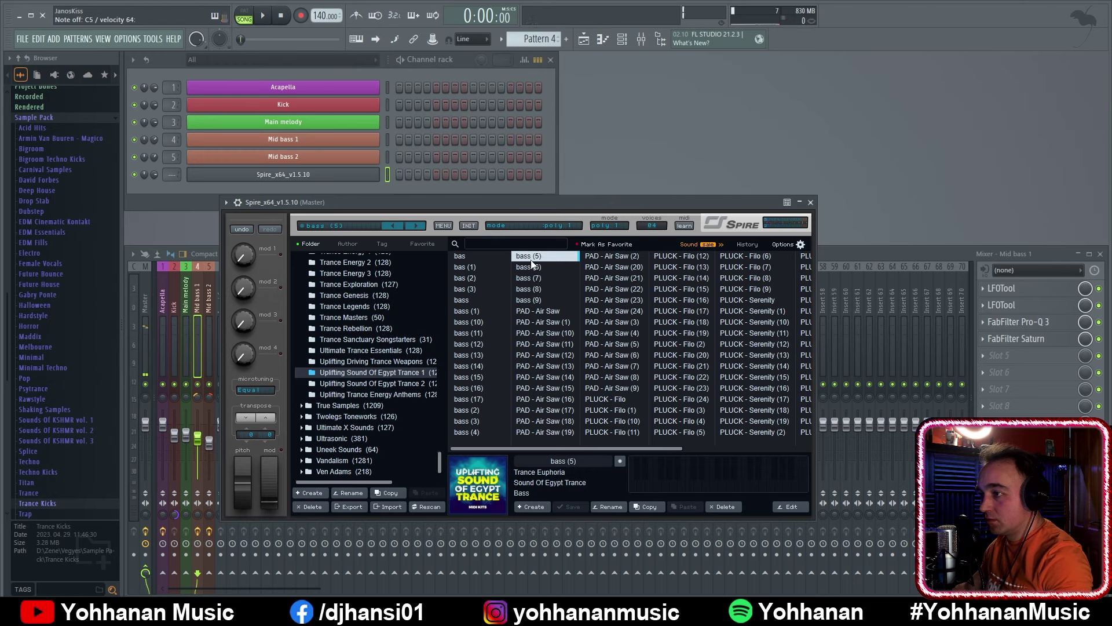
left_click(466, 432)
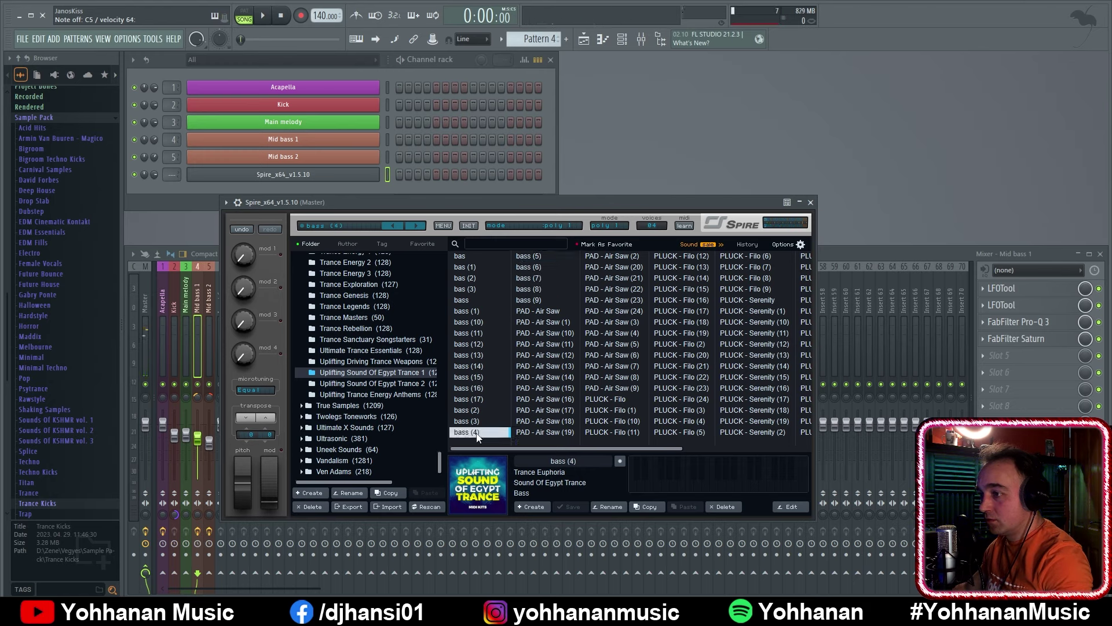
left_click(544, 297)
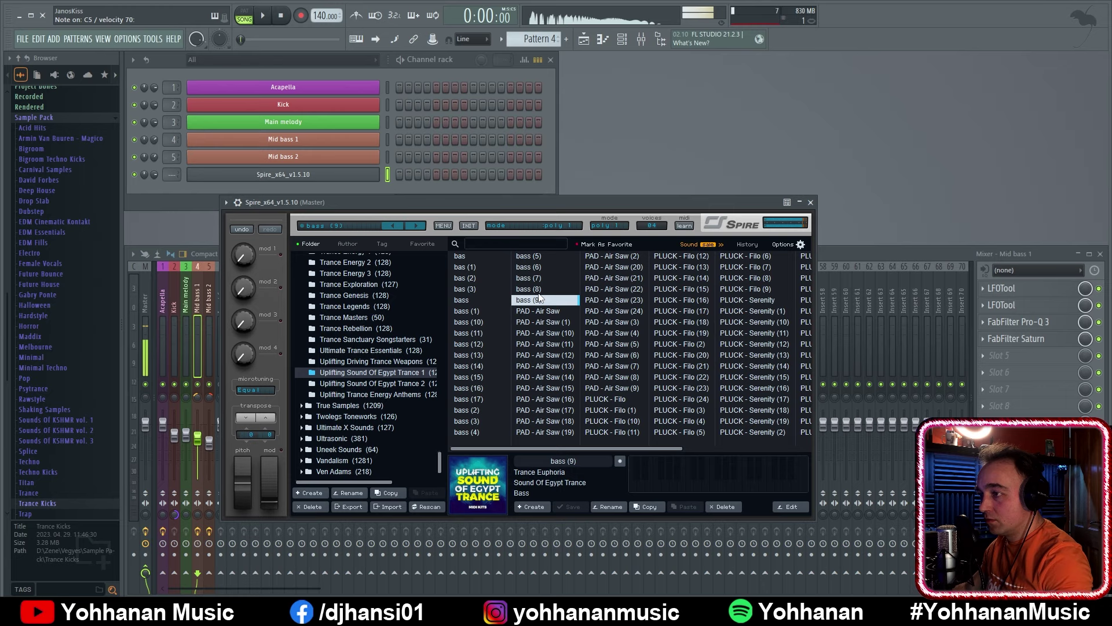
left_click(489, 352)
left_click(476, 322)
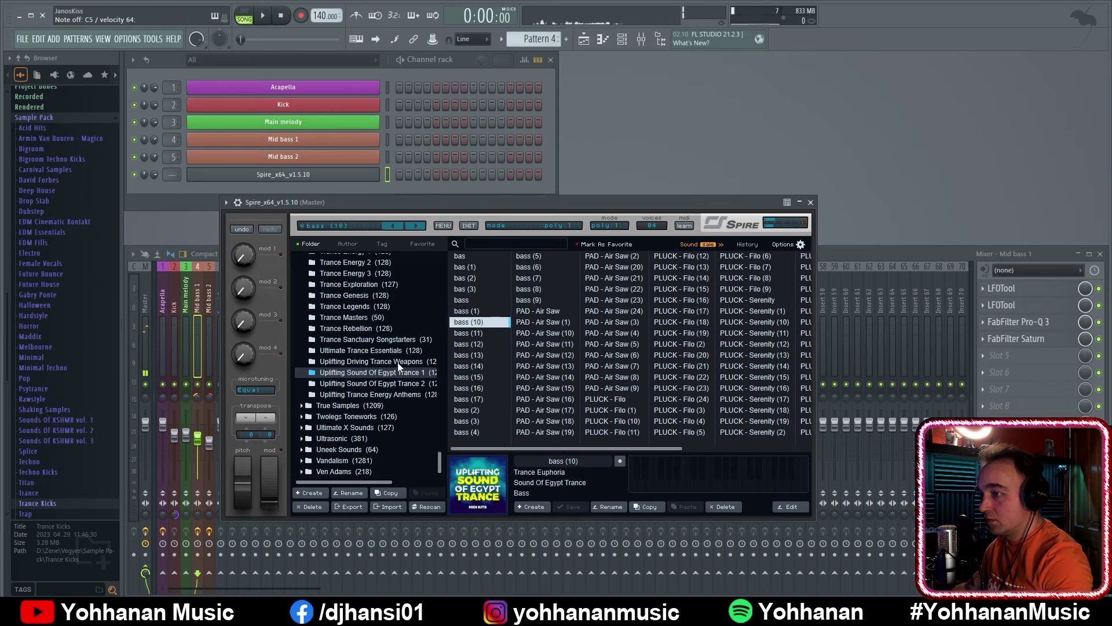
Open the Uplifting Sound Of Egypt Trance 2 bank and audition its presets Bass (8), Bass (7) and Bass (6)
left_click(412, 383)
left_click(538, 311)
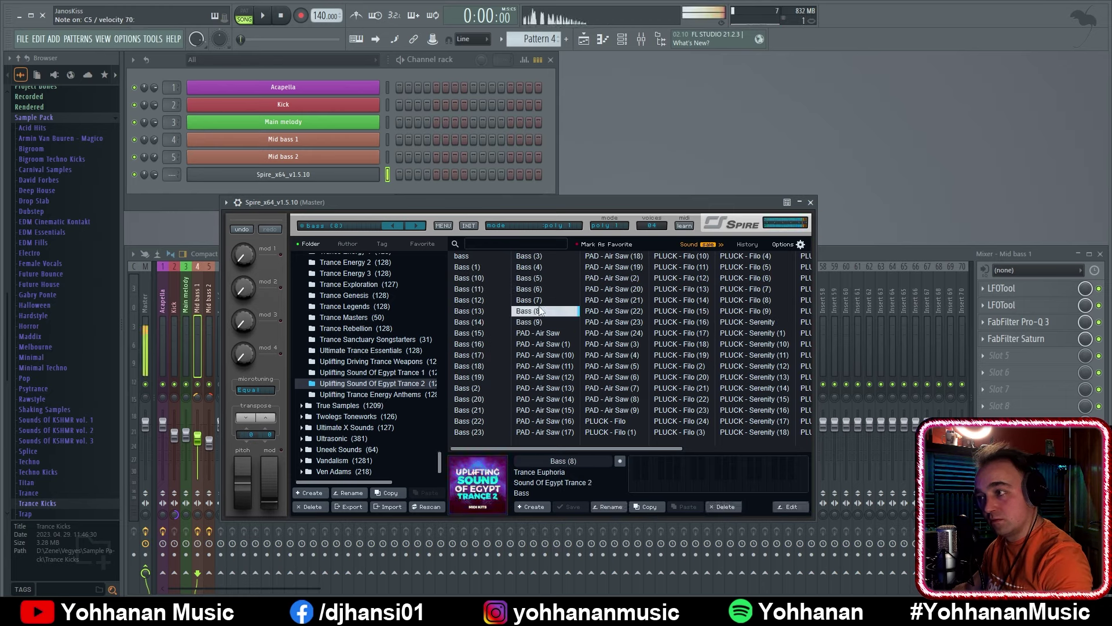
left_click(538, 300)
left_click(537, 289)
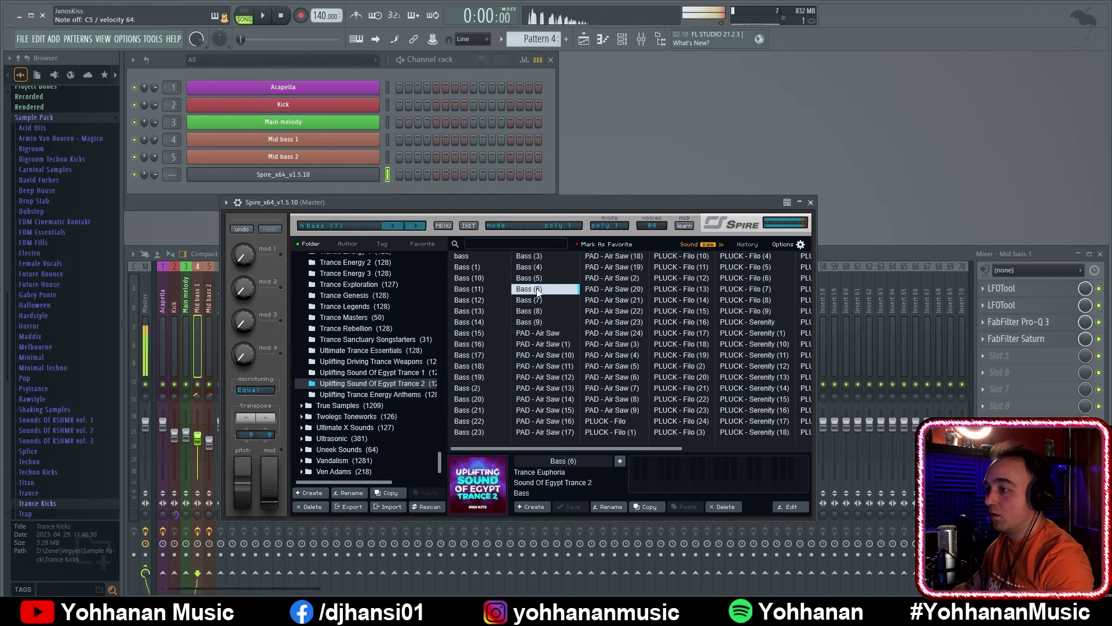
Load the Bass (5) preset in Spire and open the Spire channel's piano roll
left_click(539, 279)
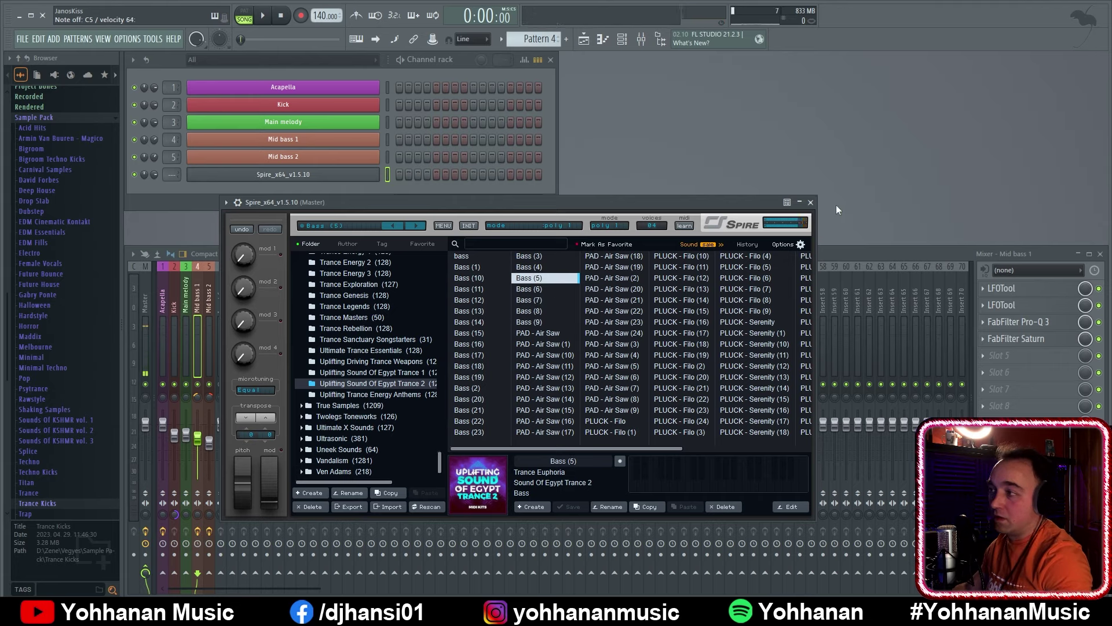
left_click(810, 203)
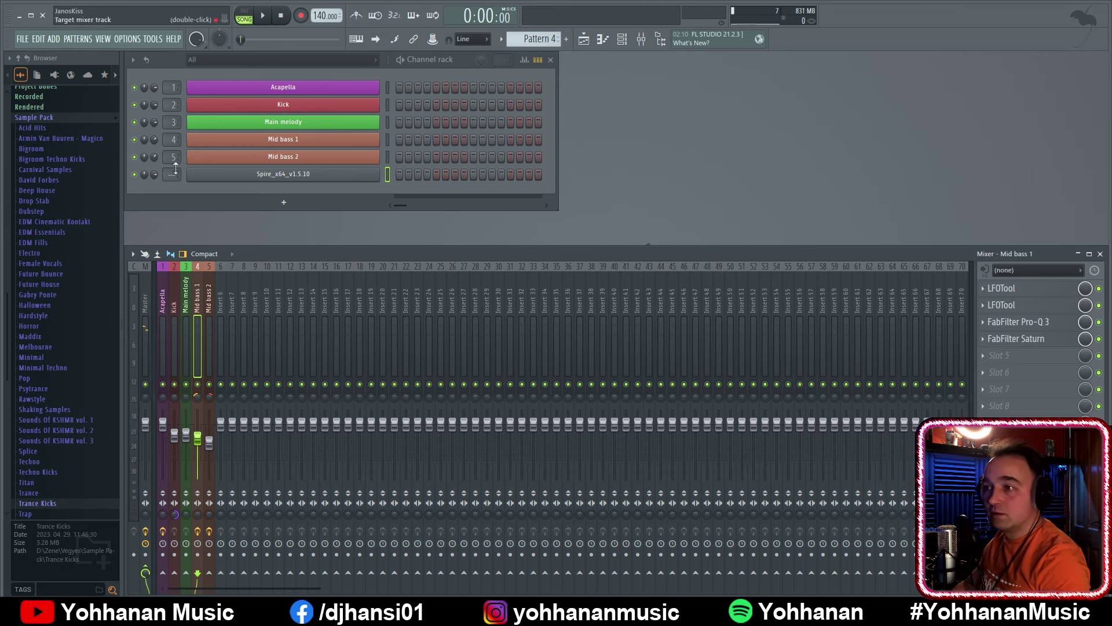
right_click(289, 173)
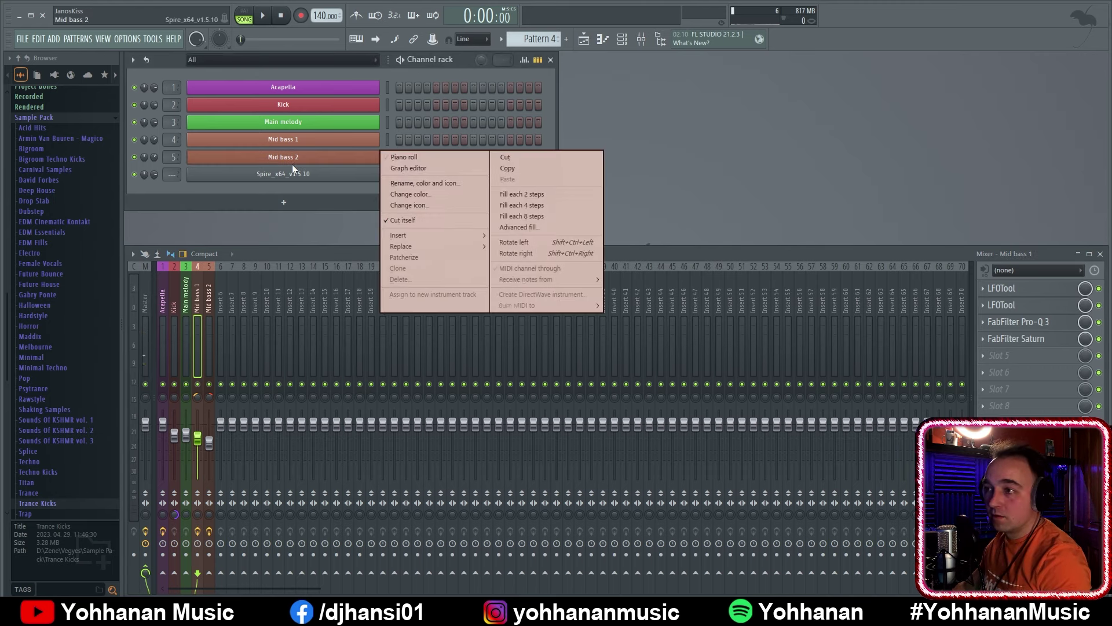
left_click(429, 175)
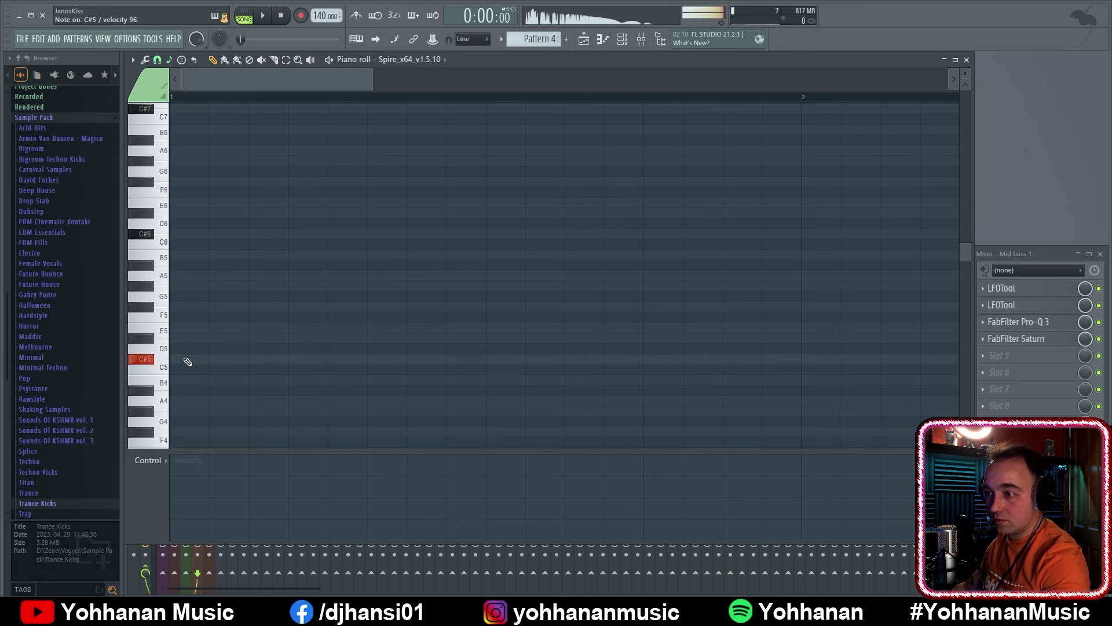
Draw four three-step C#5 notes in bar 1, each starting on the second step of its beat, and play them back
left_click(188, 359)
left_click_drag(193, 359, 316, 358)
left_click(391, 359)
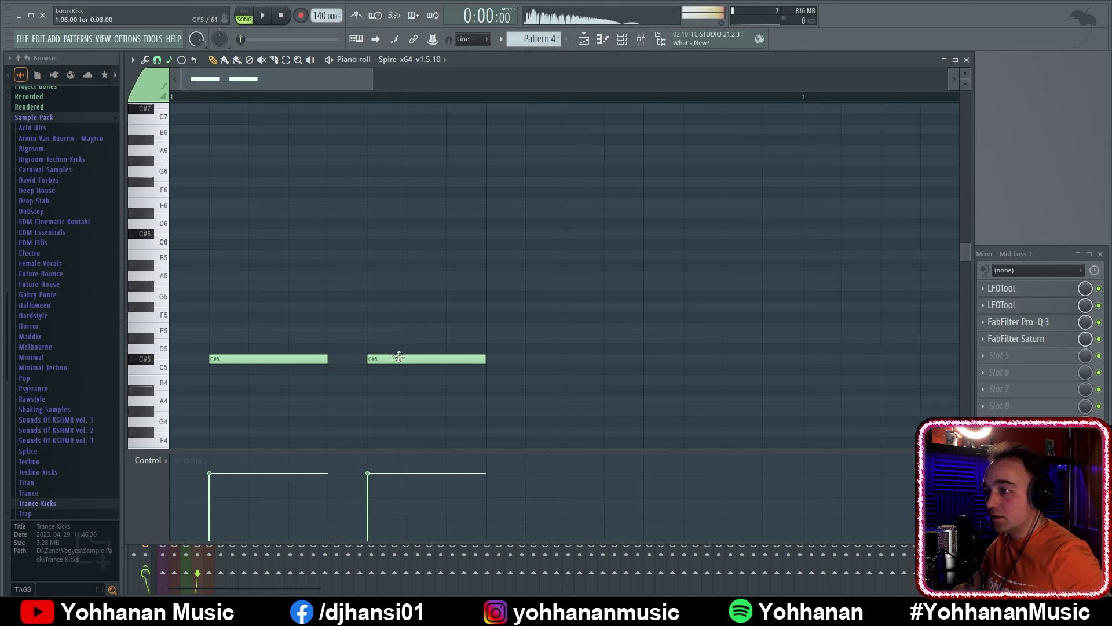
left_click(536, 360)
left_click(688, 360)
key("space")
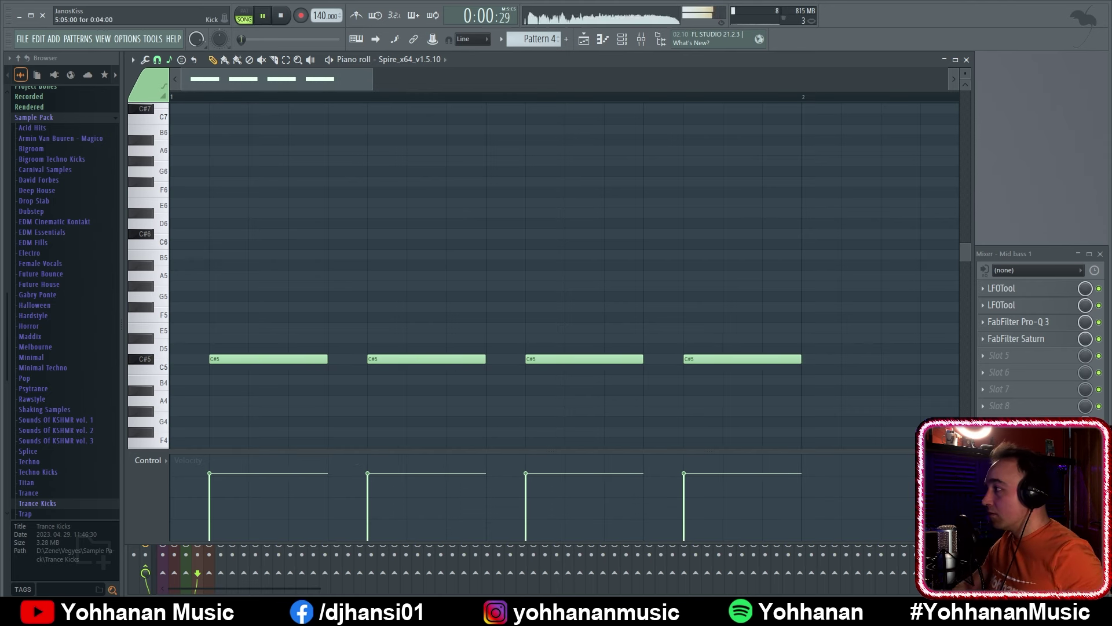
key("space")
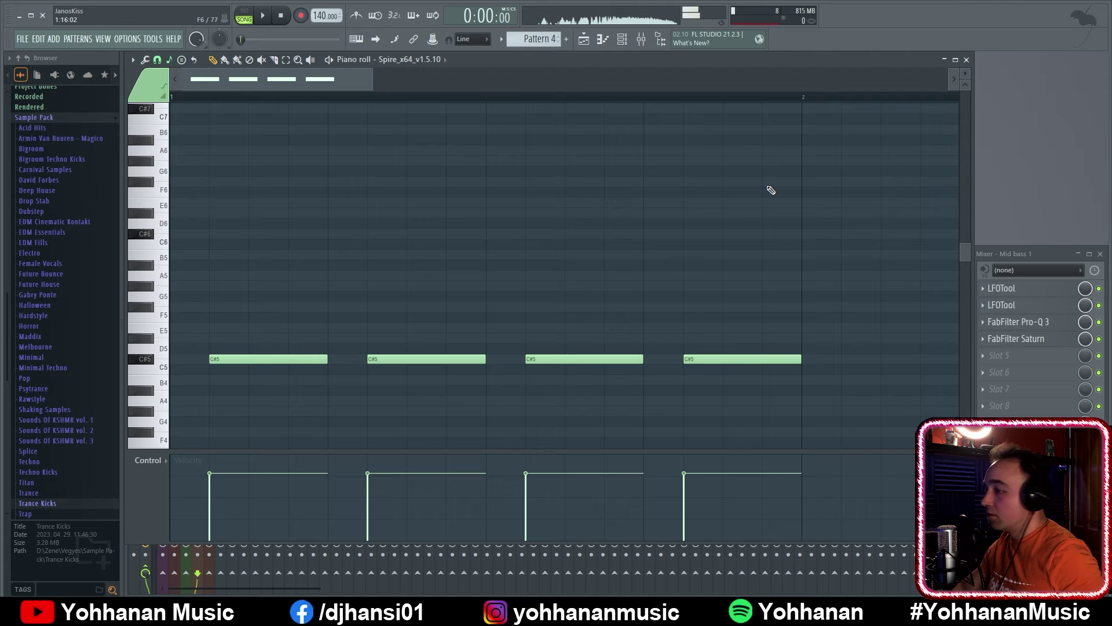
left_click(966, 59)
Route the Spire channel to mixer track 6, insert LFOTool in its first effect slot, and audition the pattern
left_click_drag(172, 174, 171, 162)
left_click(991, 294)
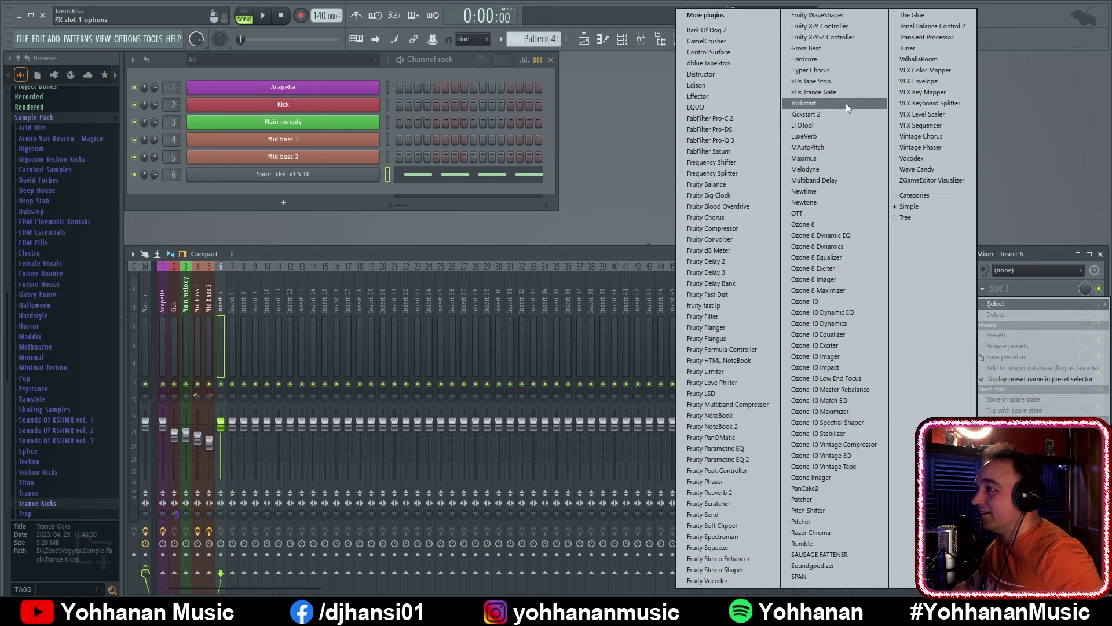
left_click(834, 125)
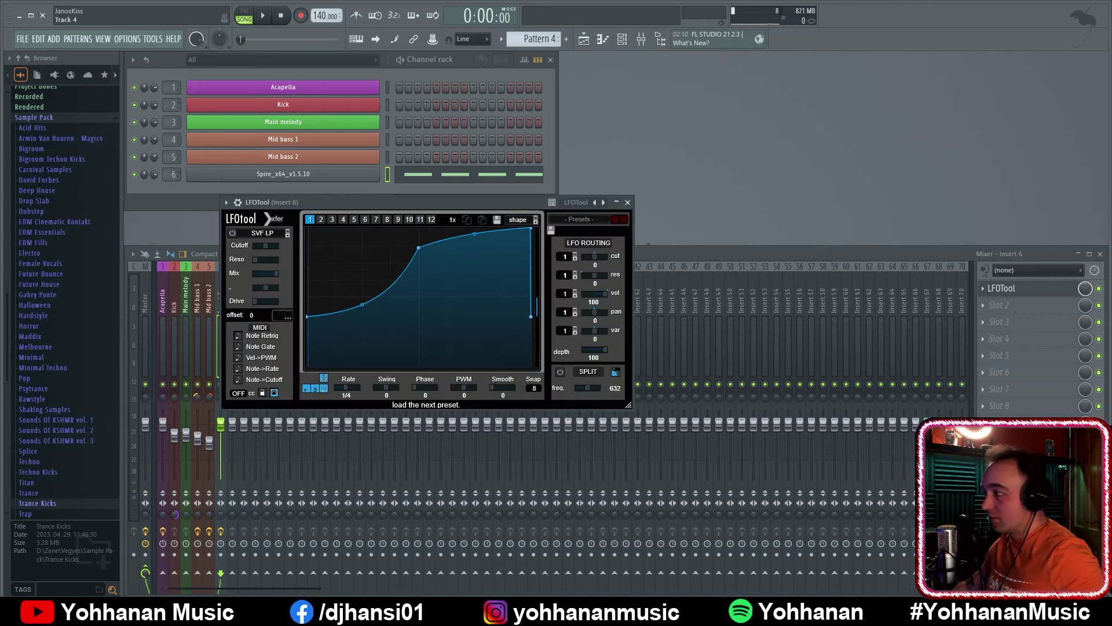
key("l")
key("space")
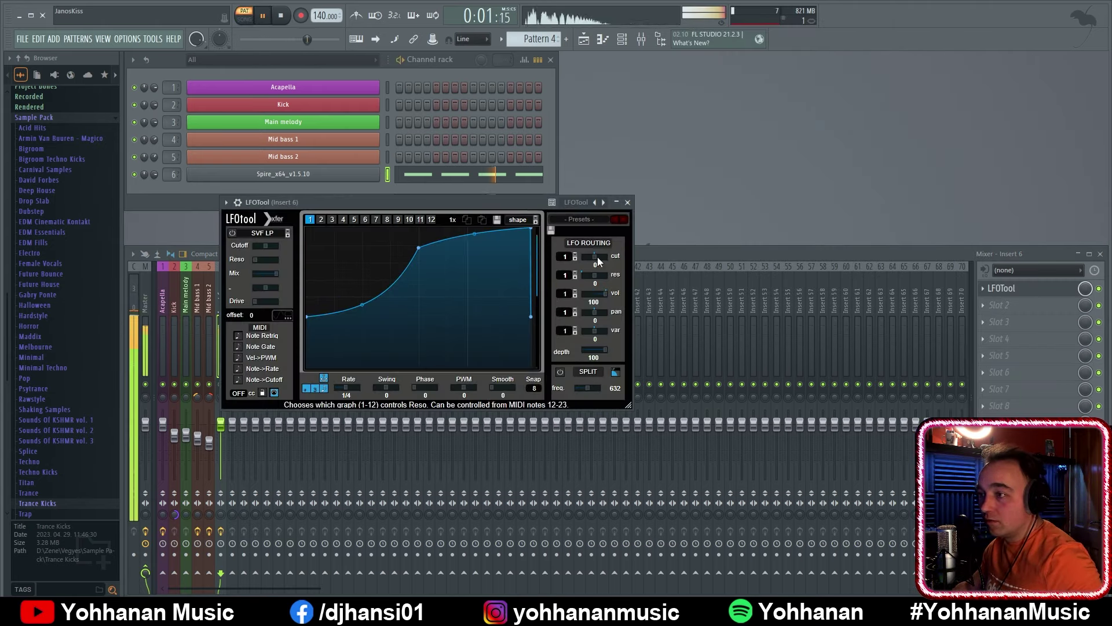
key("space")
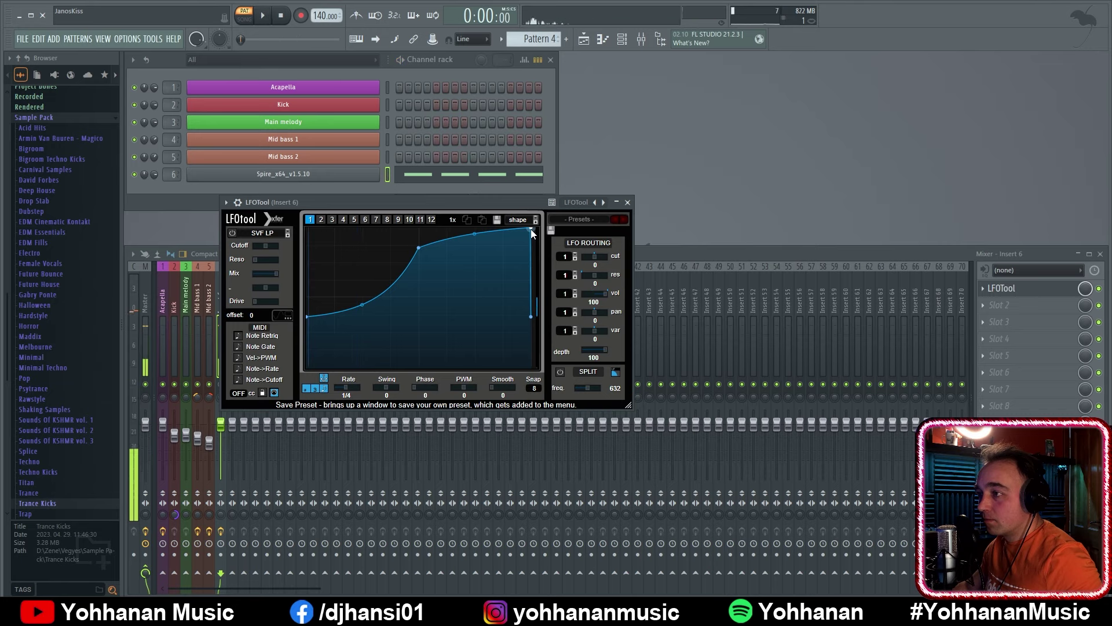
Show the waveform over the LFOTool graph during playback and lower the curve's starting point to 0%
left_click_drag(530, 228, 527, 225)
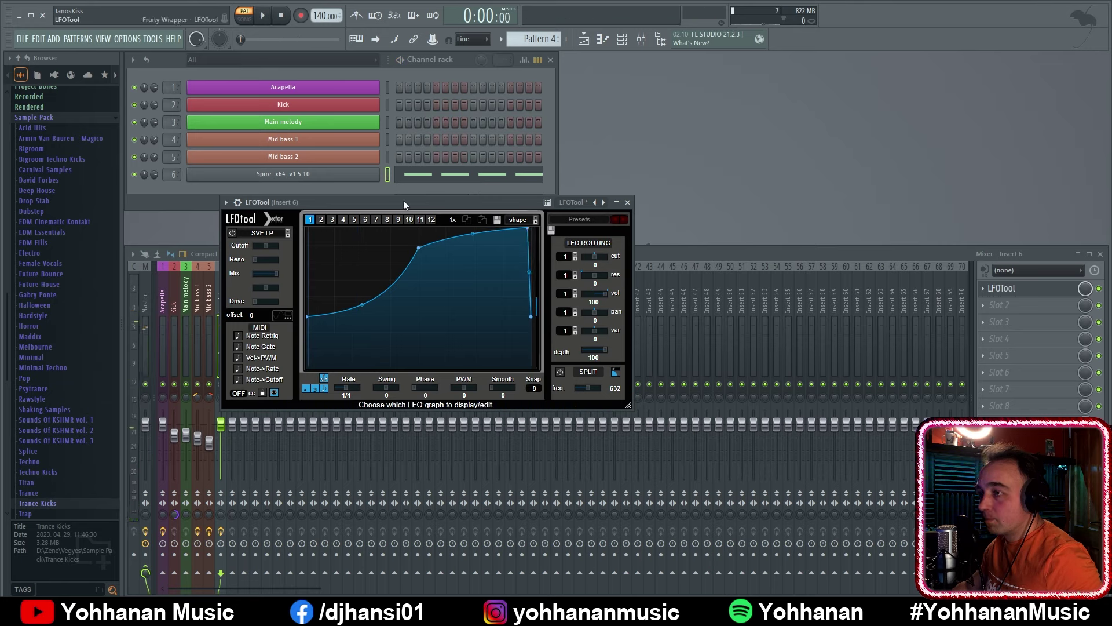
key("space")
left_click(278, 315)
left_click_drag(307, 314, 307, 366)
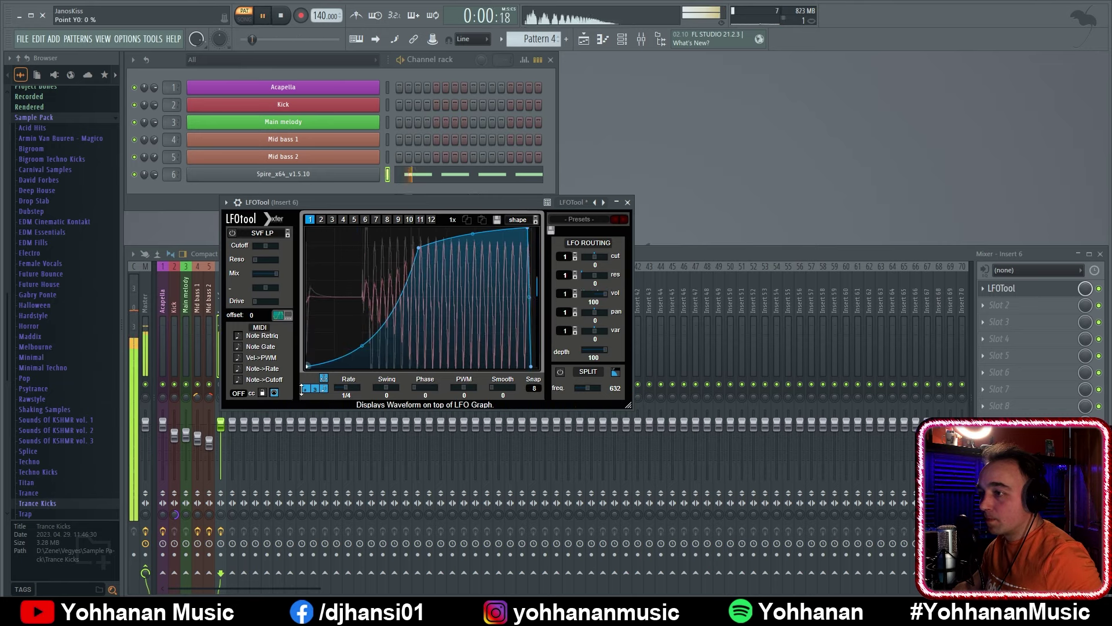
Replace the curve's middle point with a 0% point a quarter of the way in, and bend the rise upward
double_click(418, 247)
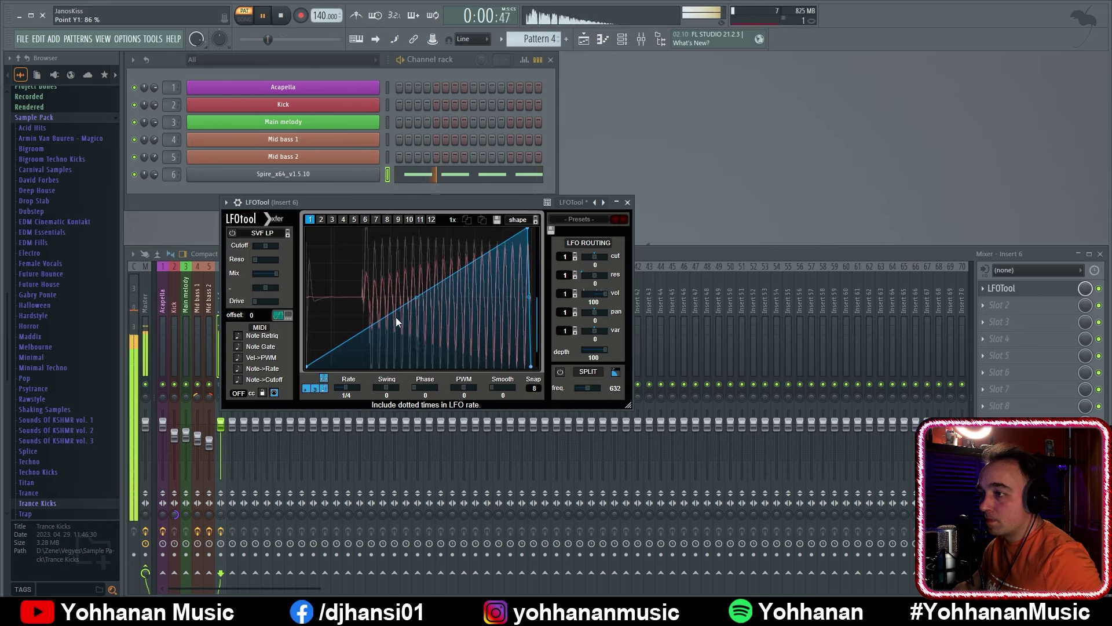
double_click(362, 366)
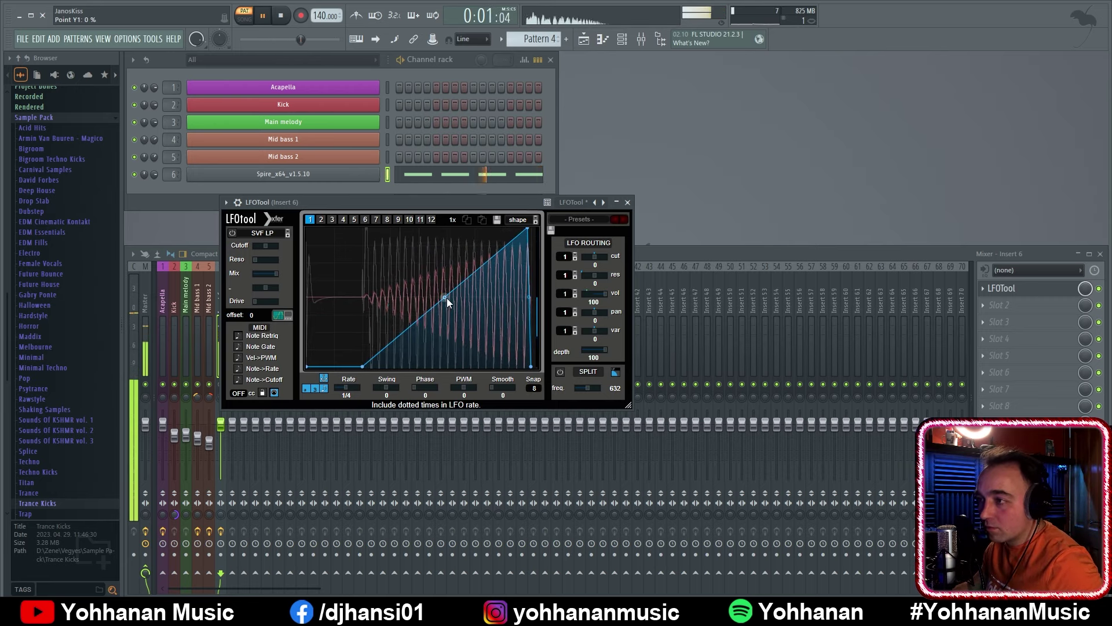
left_click_drag(445, 297, 426, 241)
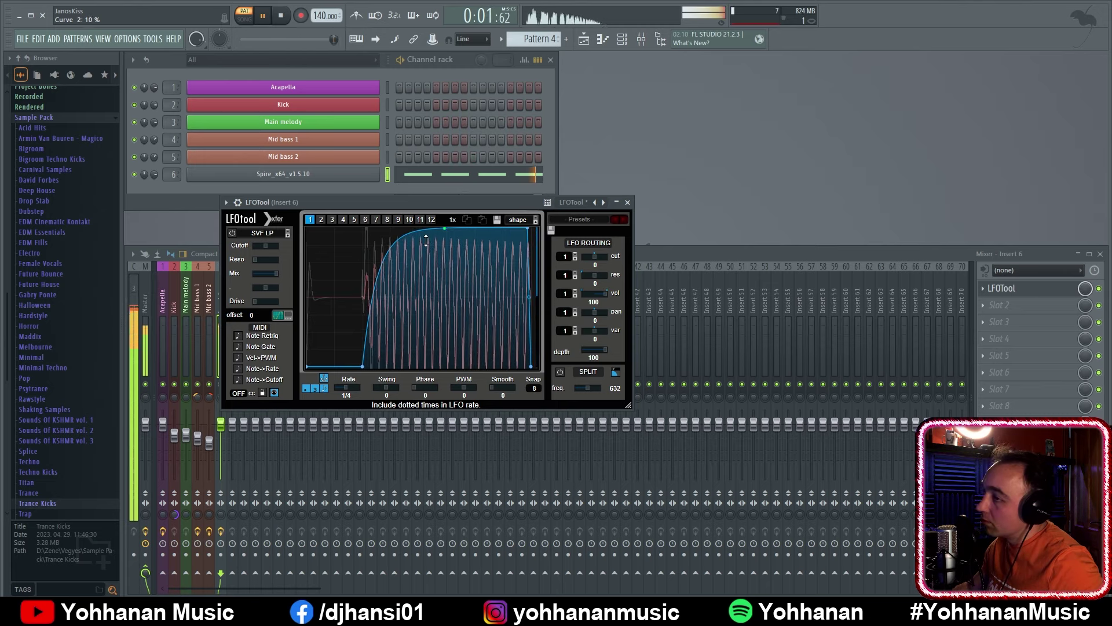
left_click_drag(426, 241, 433, 276)
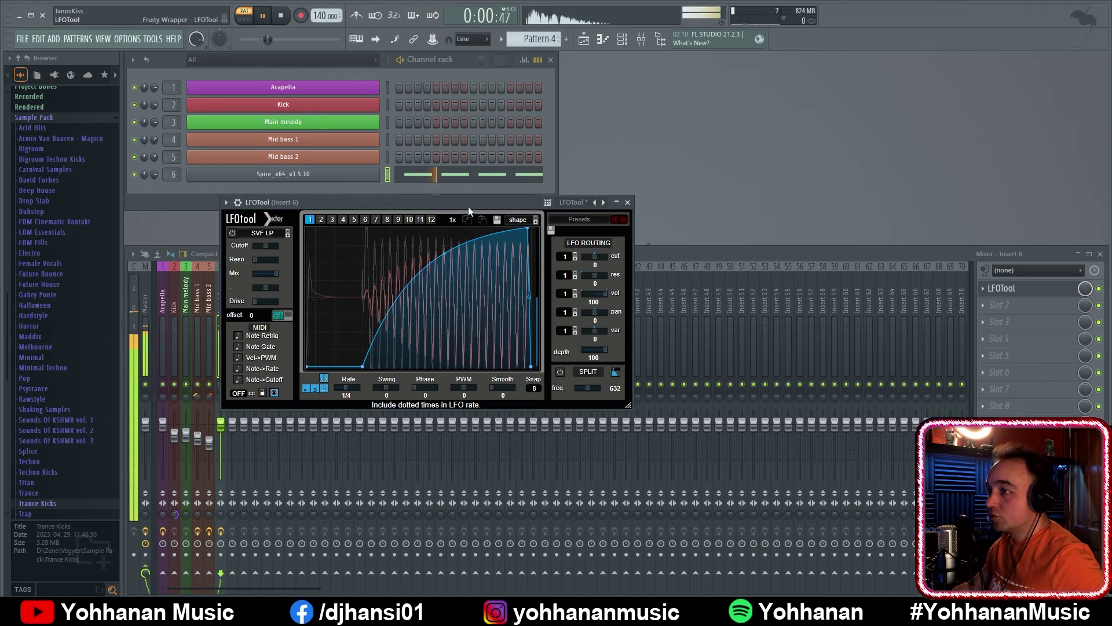
Place Pattern 4 at bar 1 on playlist Track 5, with only Tracks 1 and 5 unmuted, and play the song
key("F5")
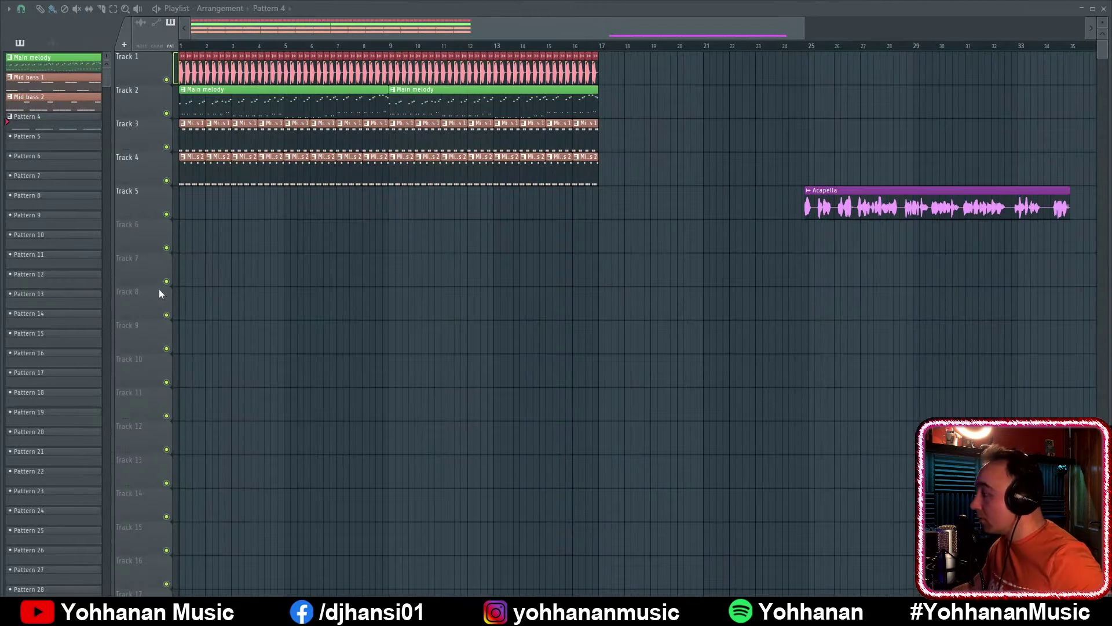
right_click(167, 80)
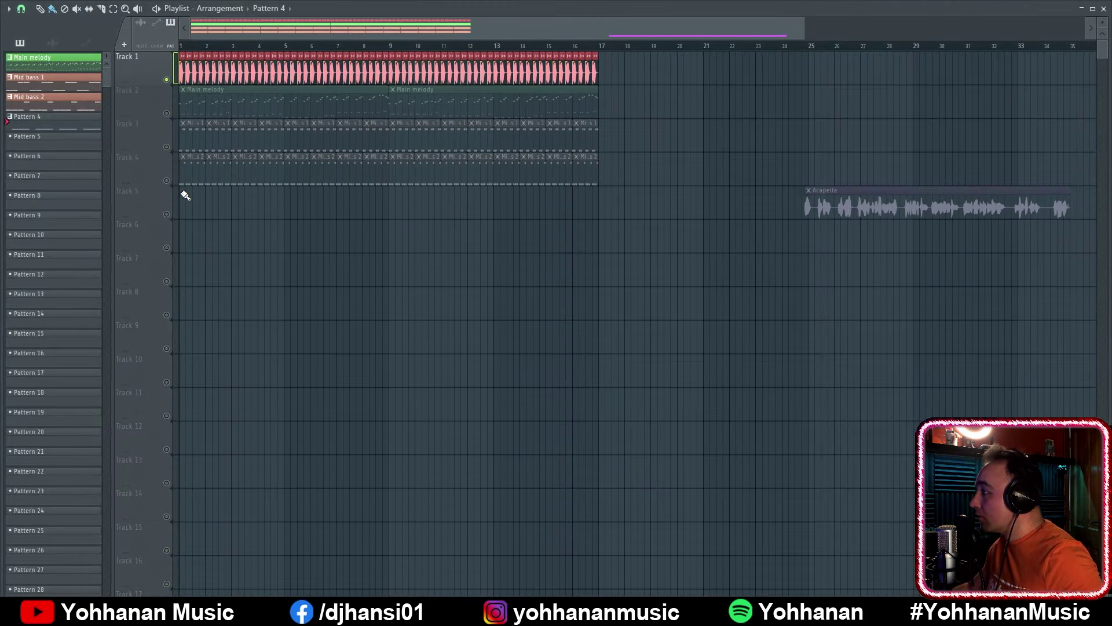
left_click(167, 214)
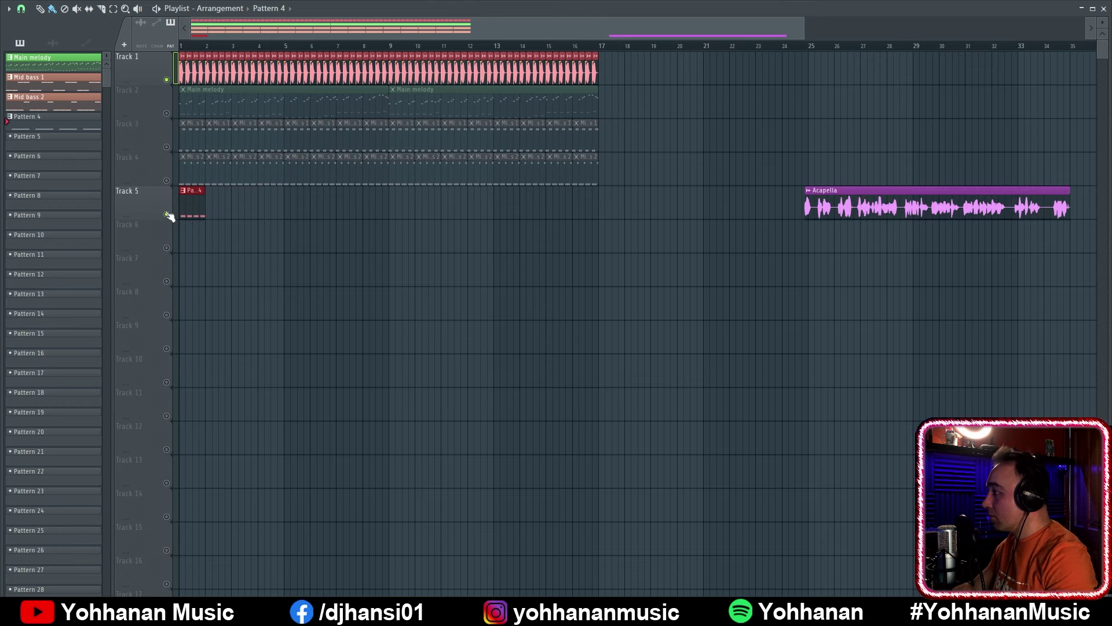
scroll(562, 379, "up", 3)
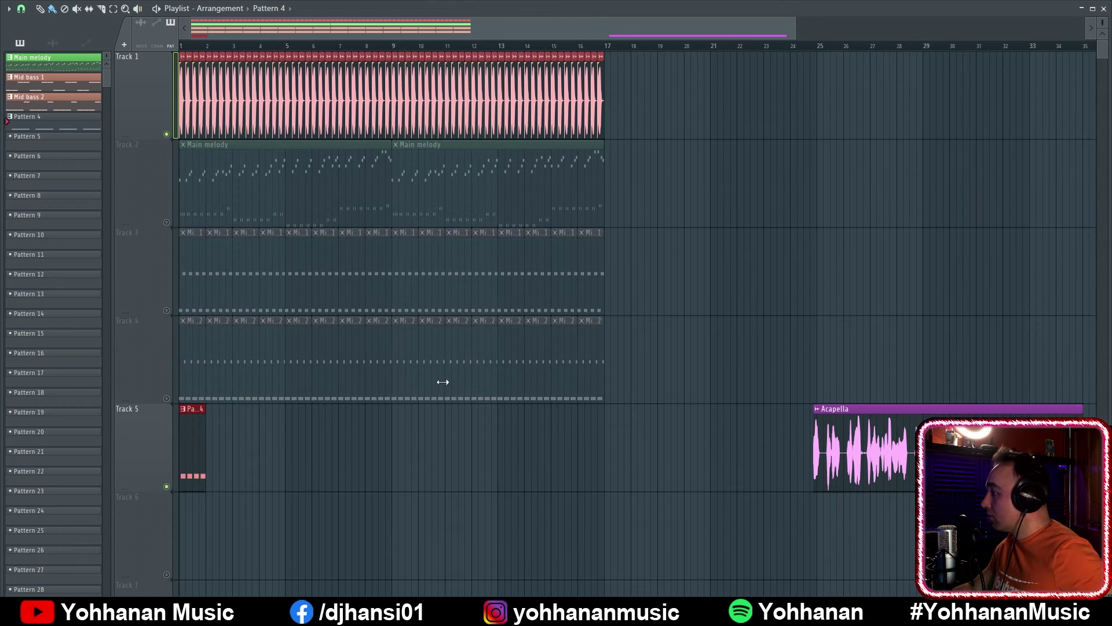
key("space")
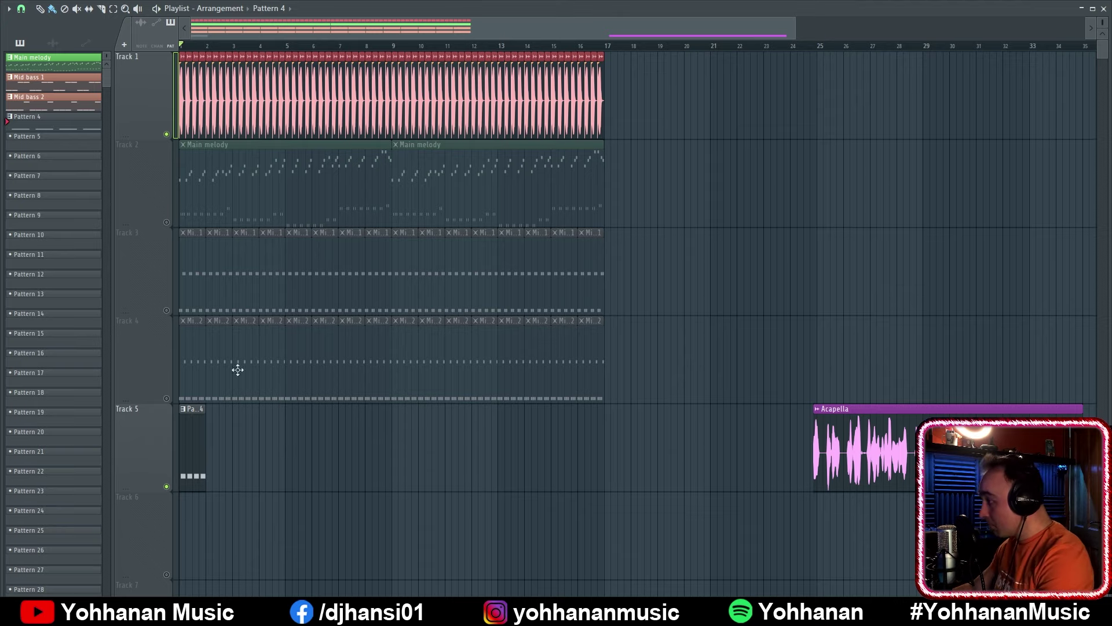
Play the kick and the Pattern 4 bass together from the start to check how they fit
scroll(238, 370, "up", 5)
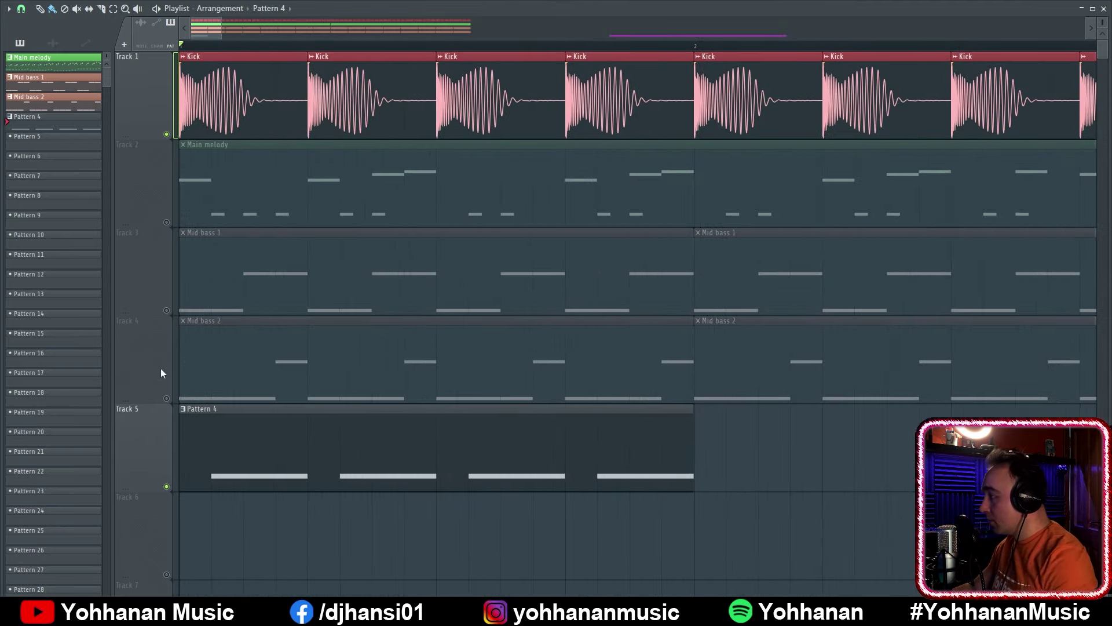
key("space")
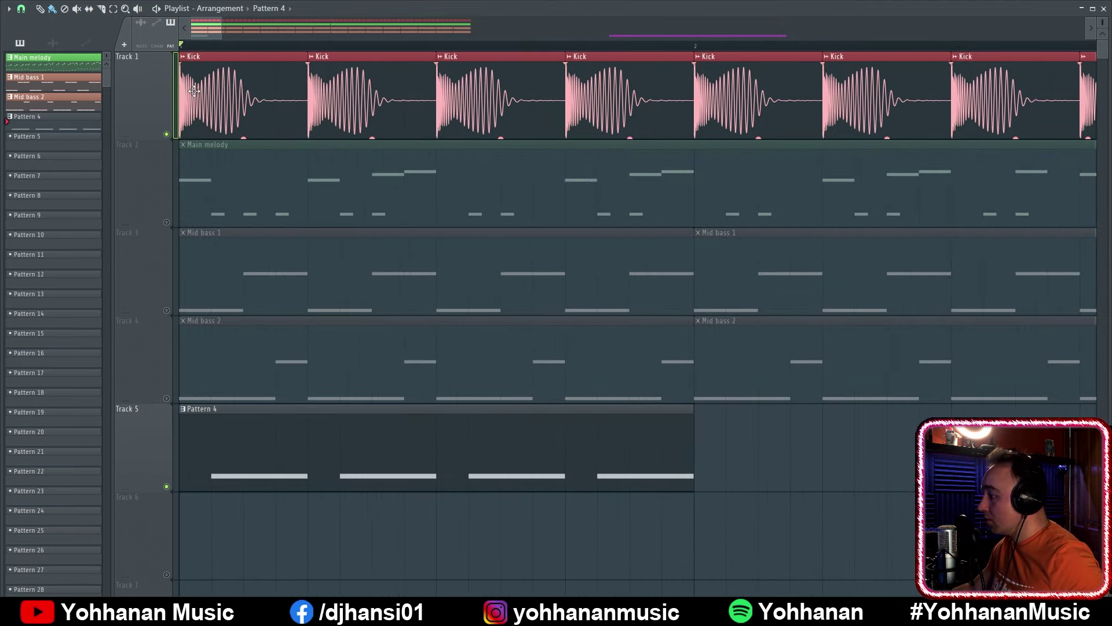
key("space")
key("space")
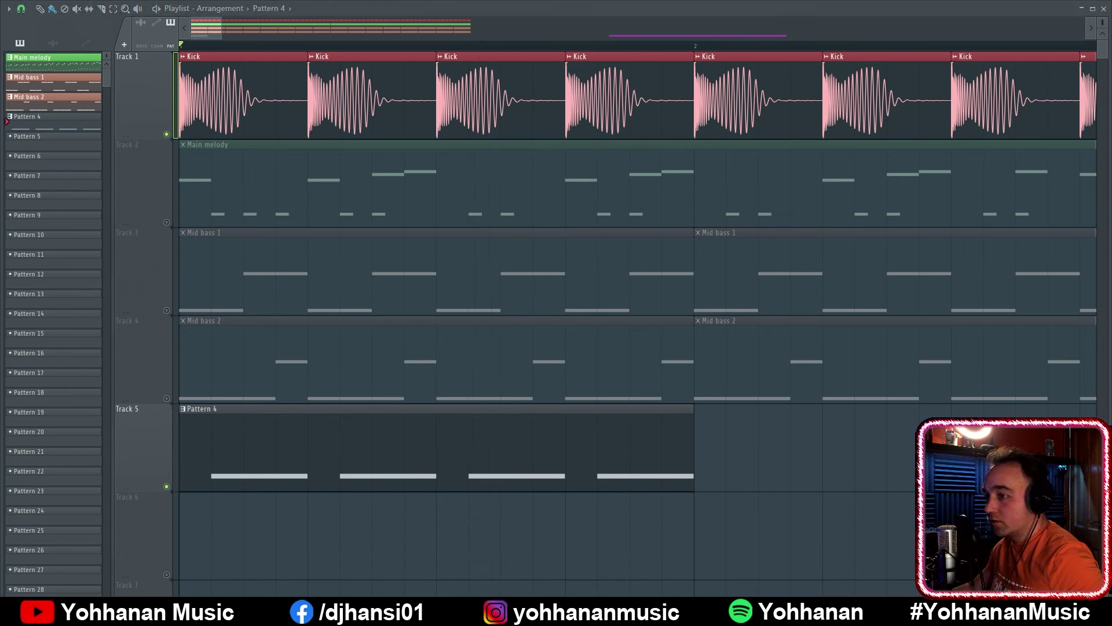
key("space")
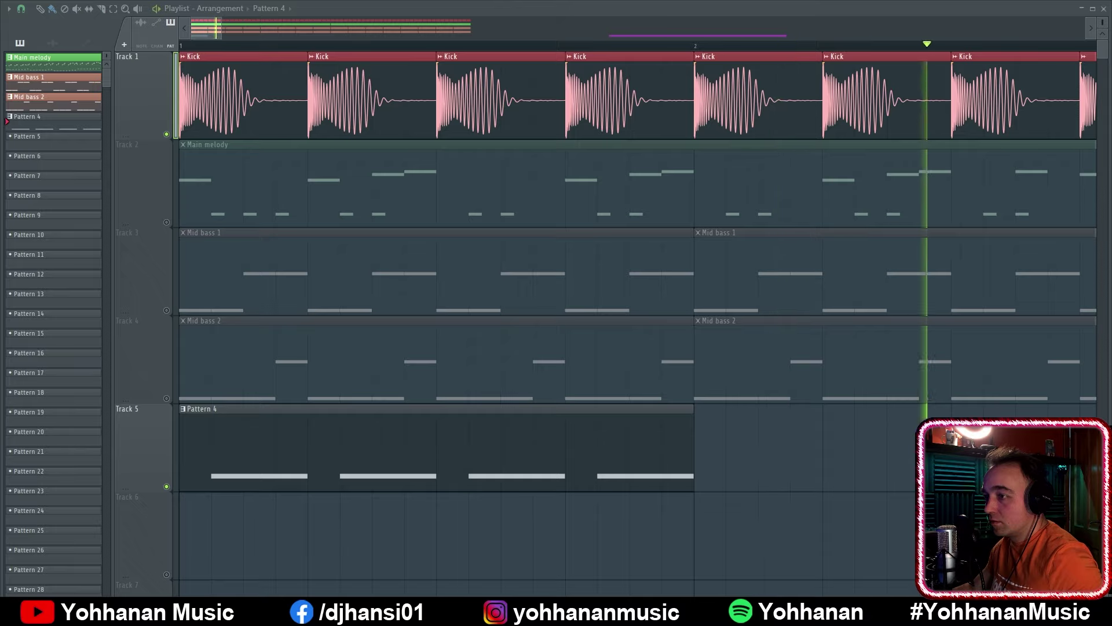
Repeat the Pattern 4 clip along Track 5 until bar 17 and play the arrangement
scroll(266, 473, "down", 2)
scroll(266, 473, "down", 3)
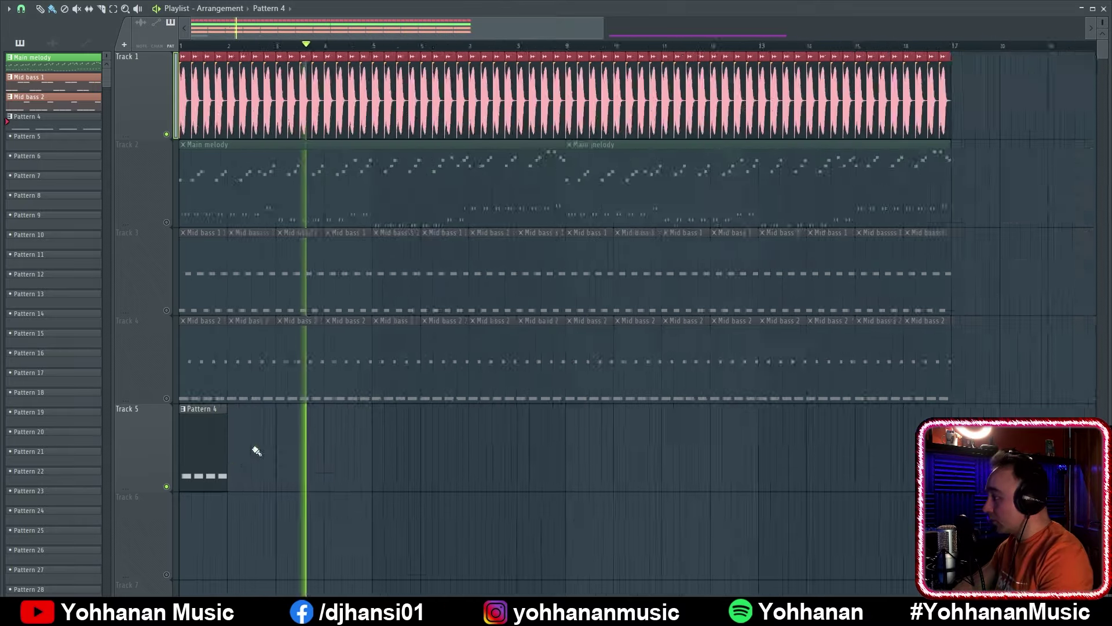
key("space")
left_click_drag(221, 420, 718, 418)
key("space")
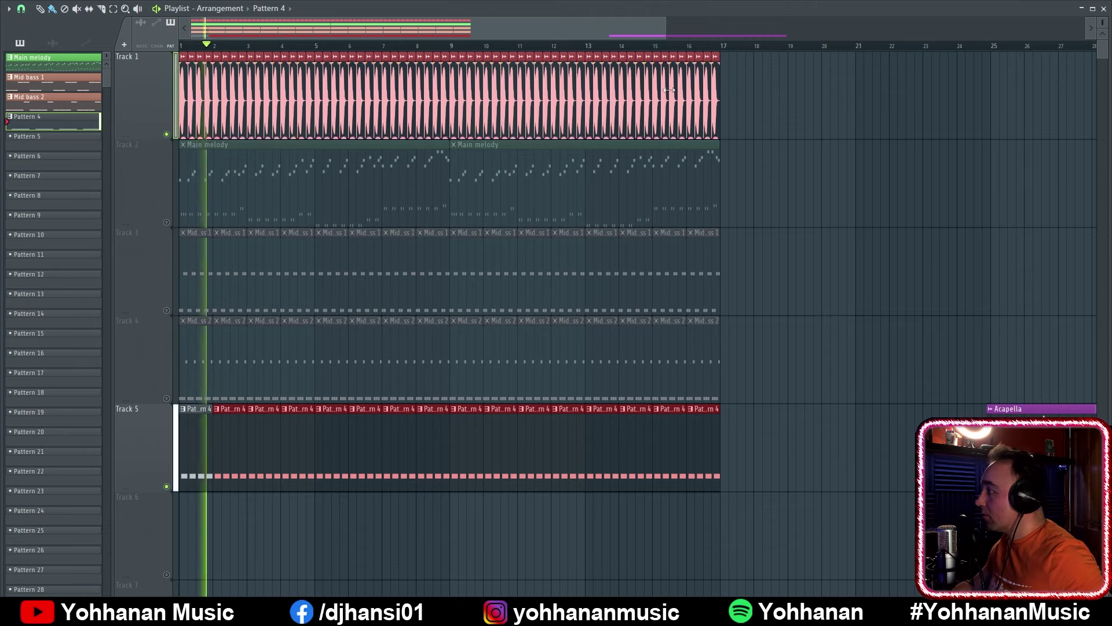
Shorten all the kick clips on Track 1 to half a beat and play the result
key("space")
scroll(380, 57, "up", 6)
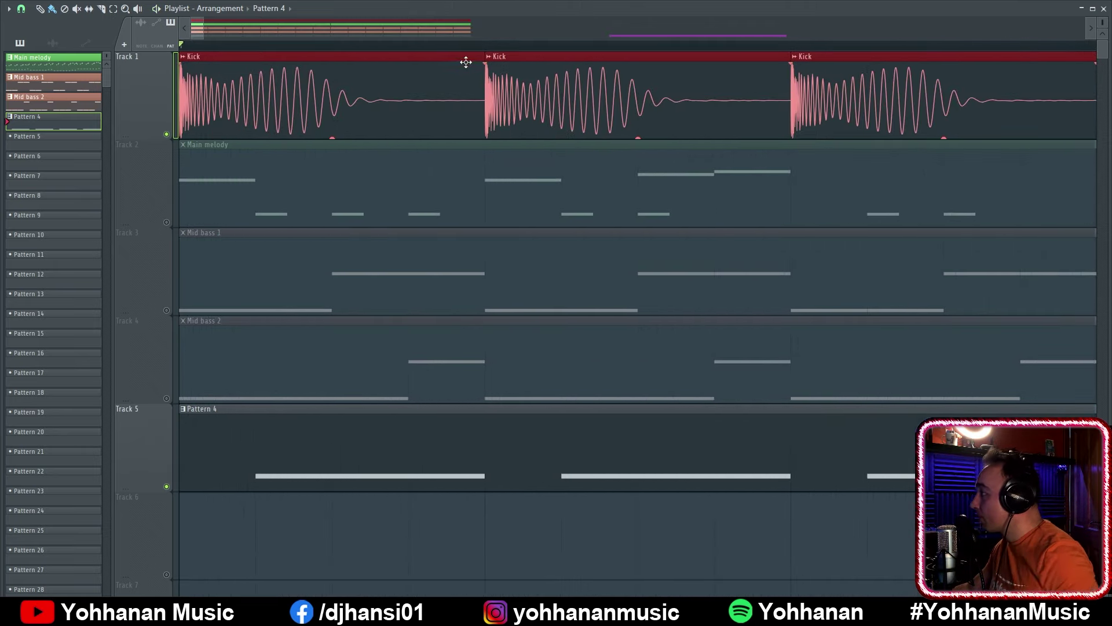
left_click_drag(482, 56, 346, 54)
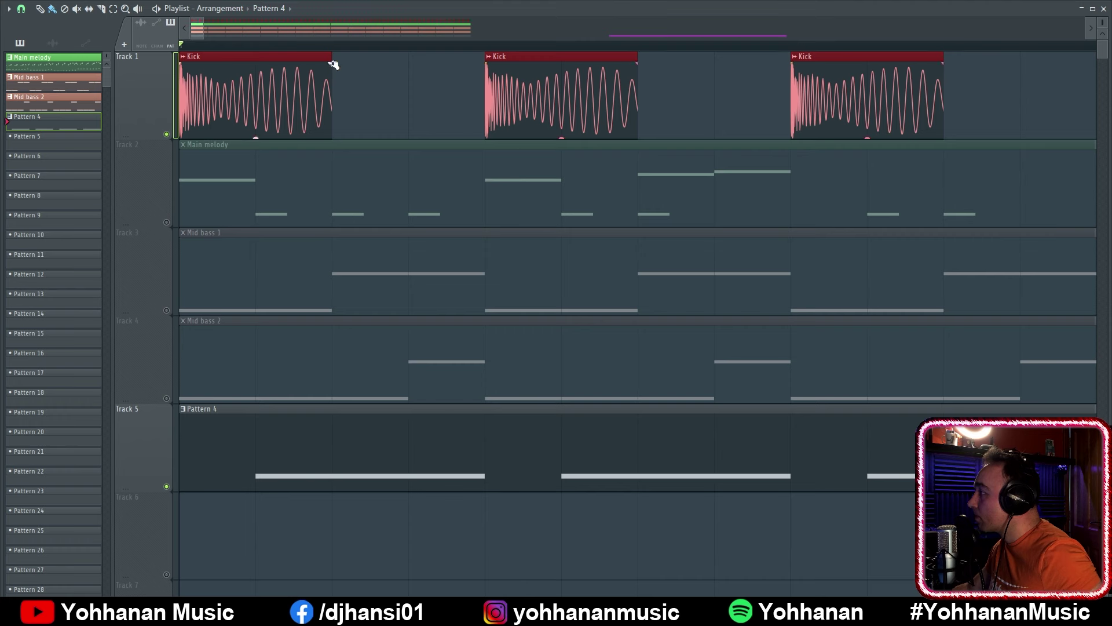
key("space")
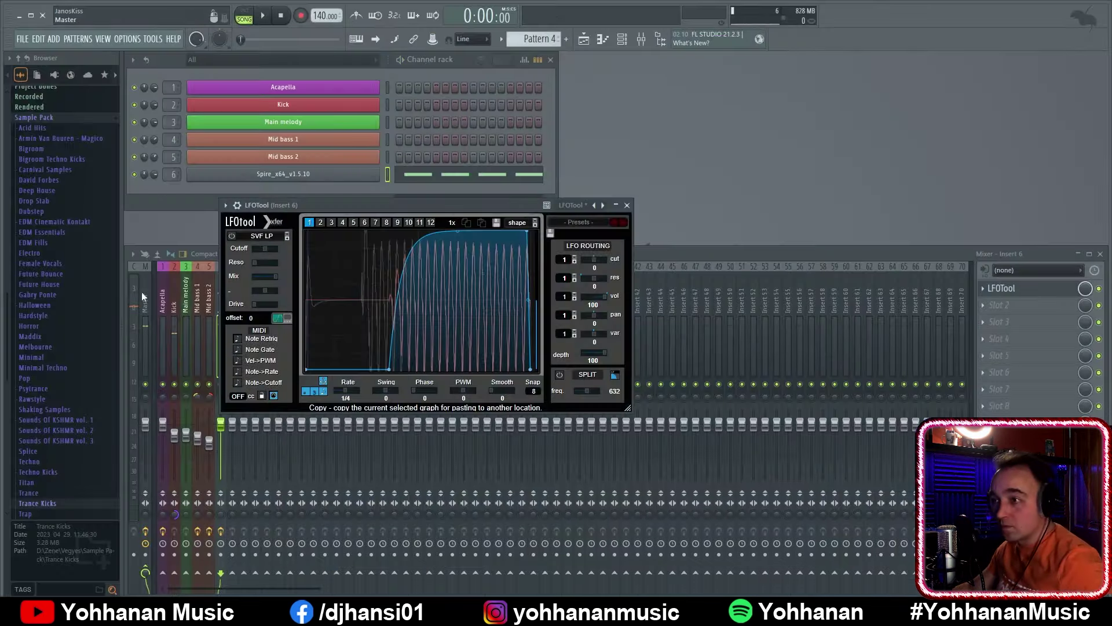
Open Fruity Limiter on the Master track and widen its window for a longer level display
left_click(144, 290)
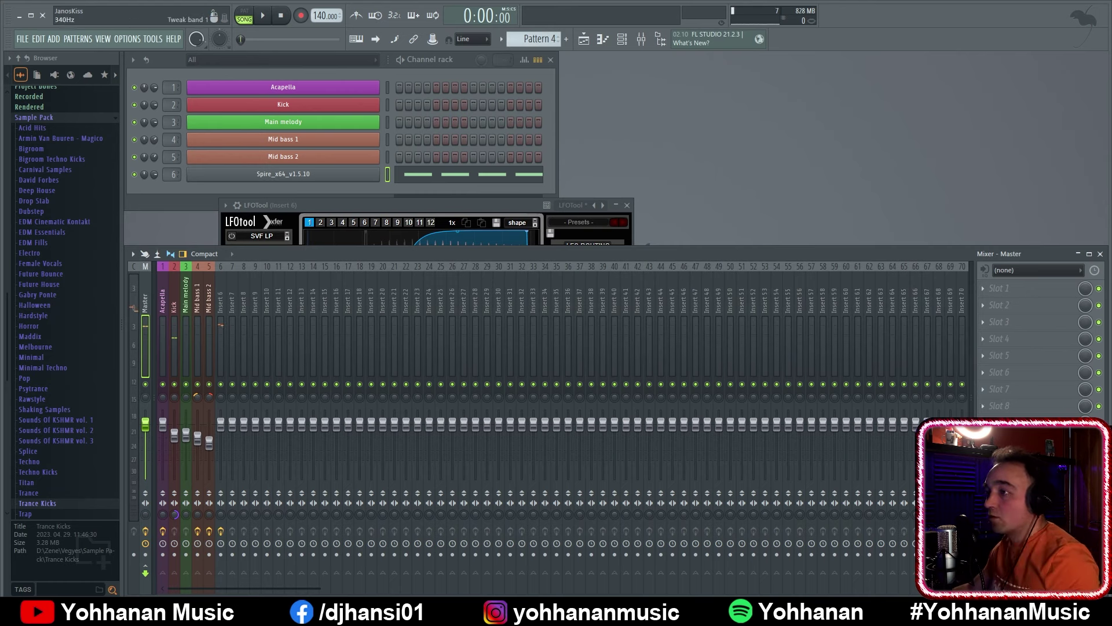
left_click_drag(516, 374, 692, 61)
left_click(576, 64)
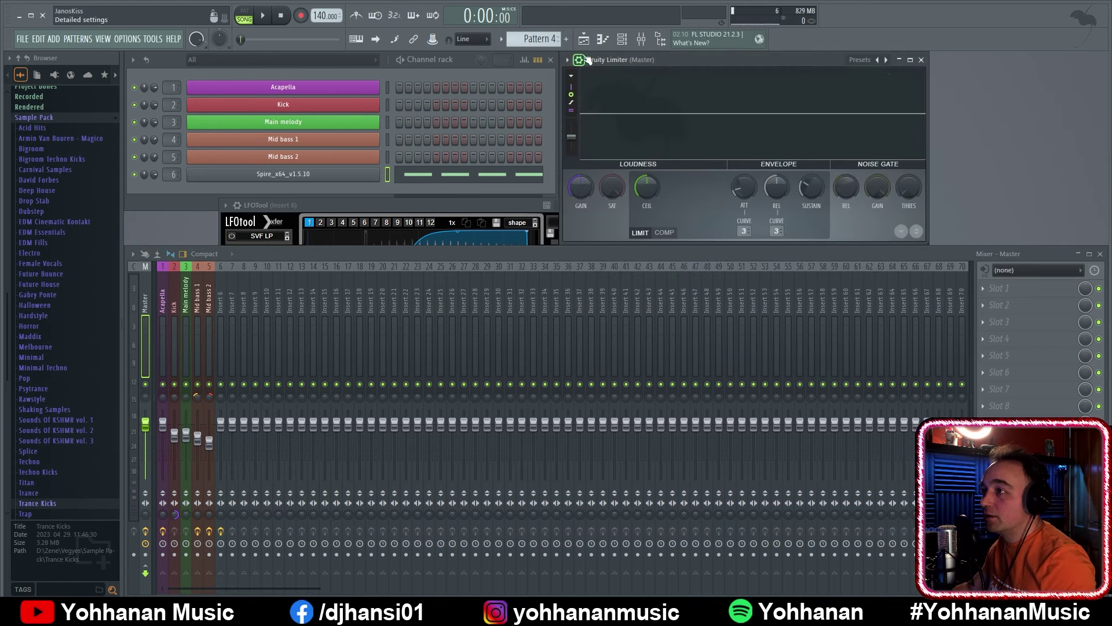
left_click_drag(928, 124, 1104, 109)
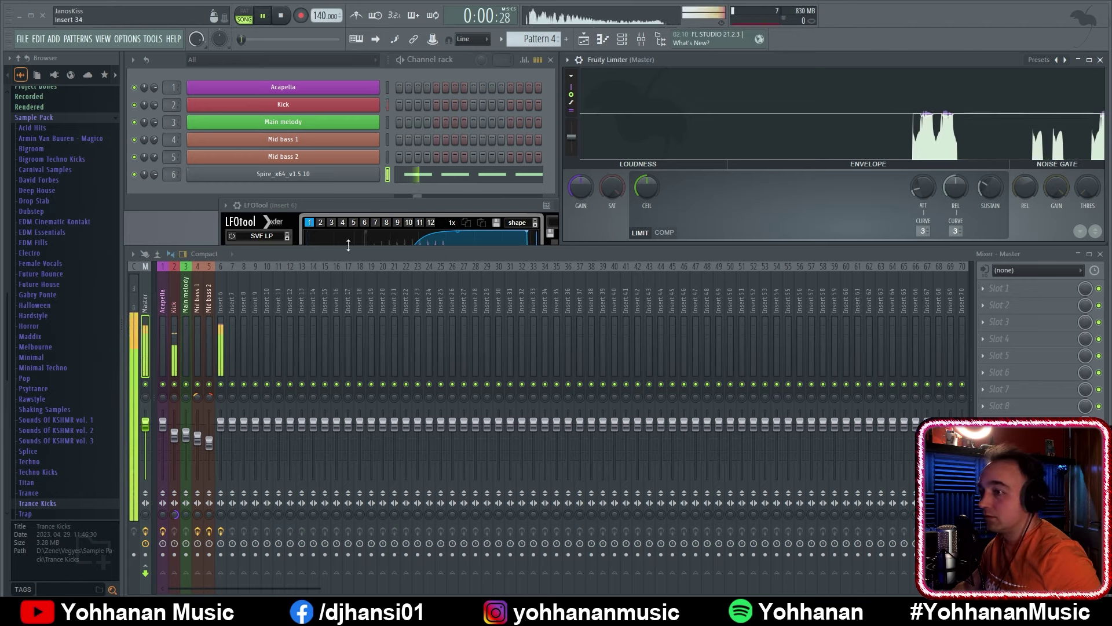
Play the song and lower the Insert 6 bass volume to about 55% (-11.1 dB)
key("space")
mouse_move(221, 424)
left_mouse_down()
mouse_move(221, 452)
mouse_move(221, 438)
left_mouse_up()
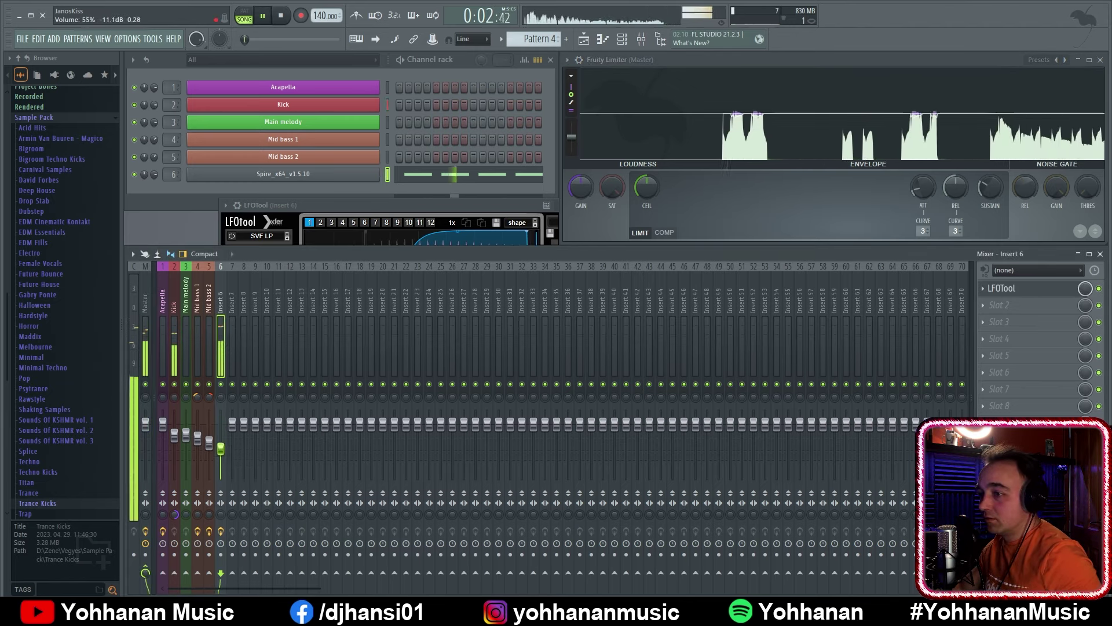
Stop playback, move LFOTool to the third effect slot of Insert 6 and load FabFilter Pro-Q 3 in the first
key("space")
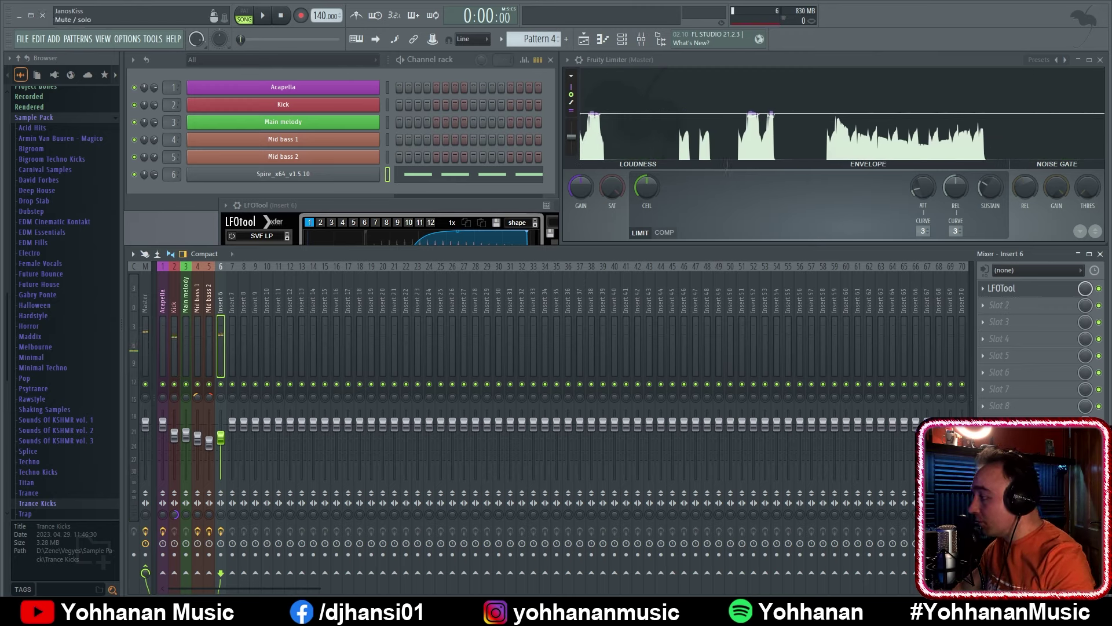
key("l")
key("space")
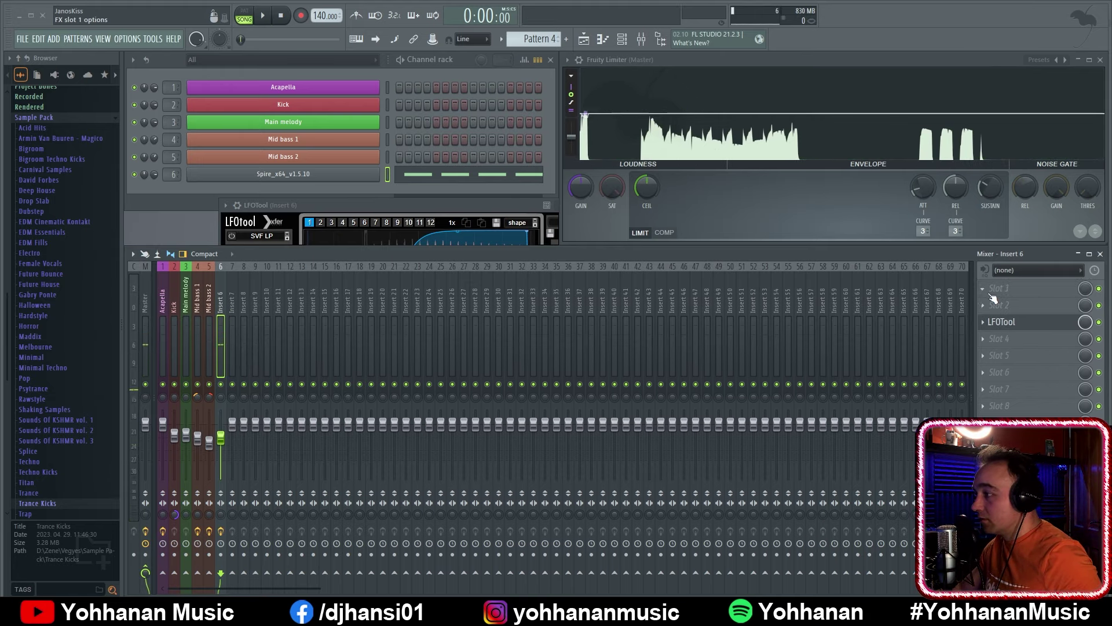
left_click(996, 289)
left_click(711, 140)
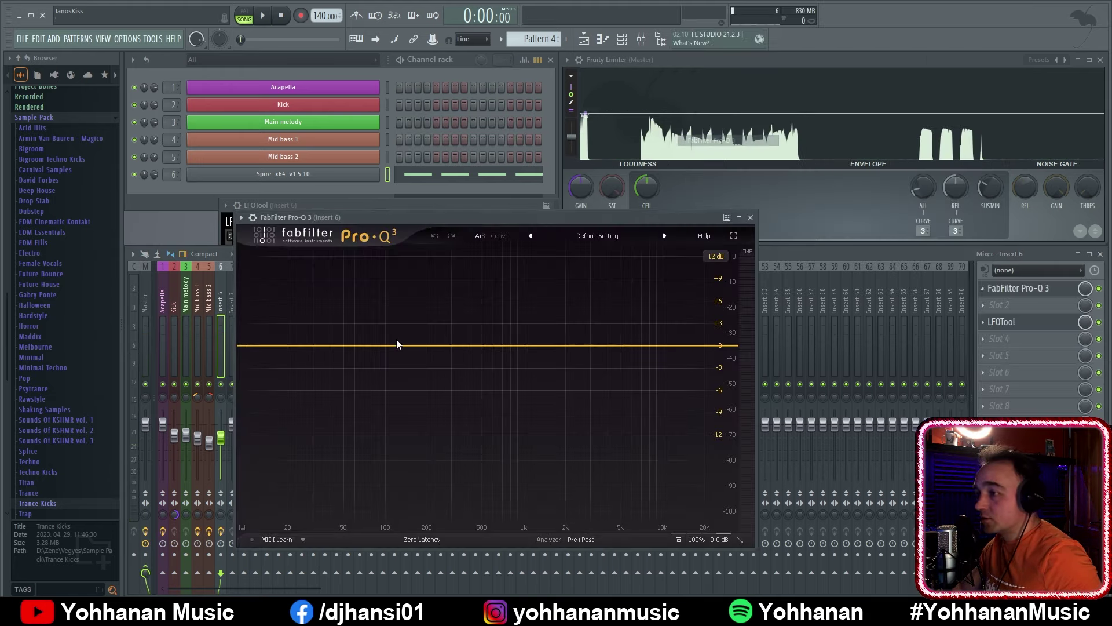
Add a 12 dB/oct high cut in Pro-Q 3 and lower its frequency to about 386 Hz during playback
key("space")
left_click(718, 346)
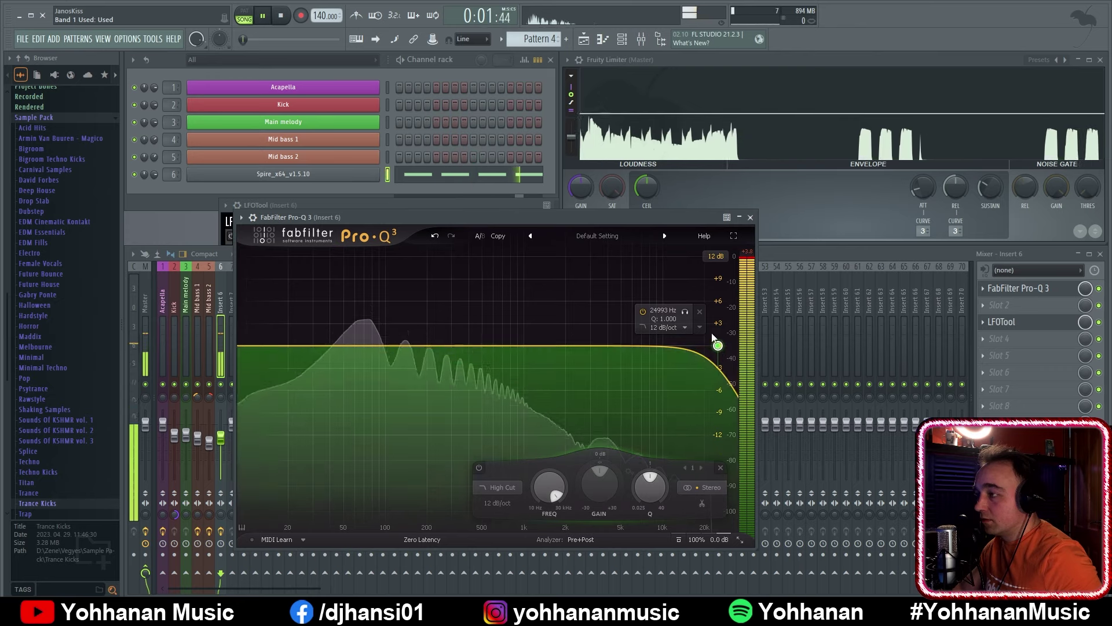
key("space")
left_click(183, 168)
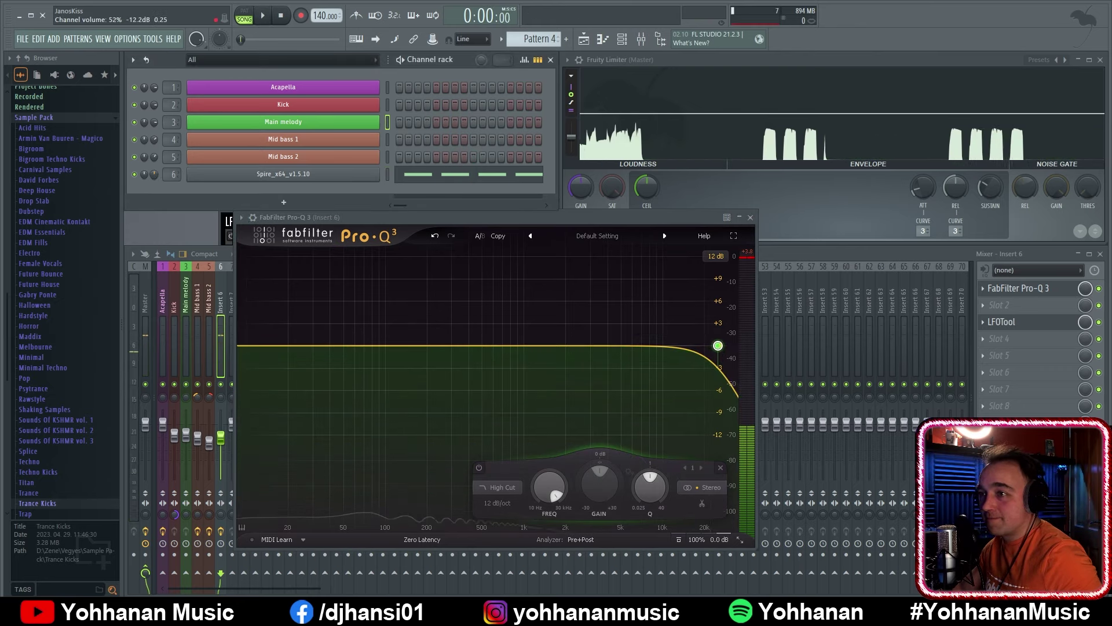
key("space")
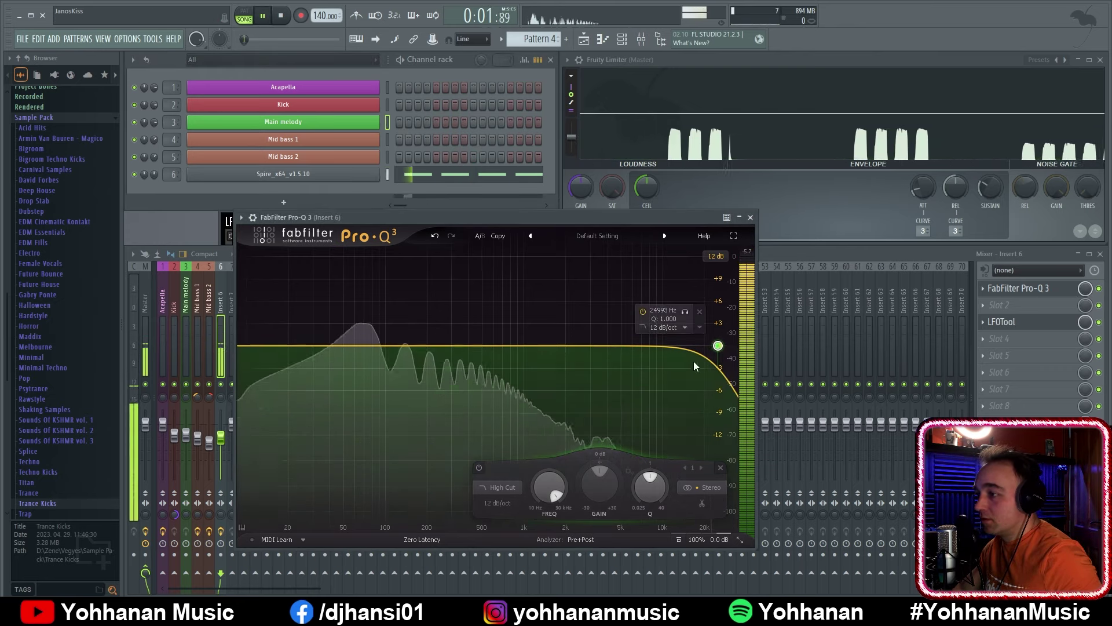
left_click_drag(717, 345, 467, 345)
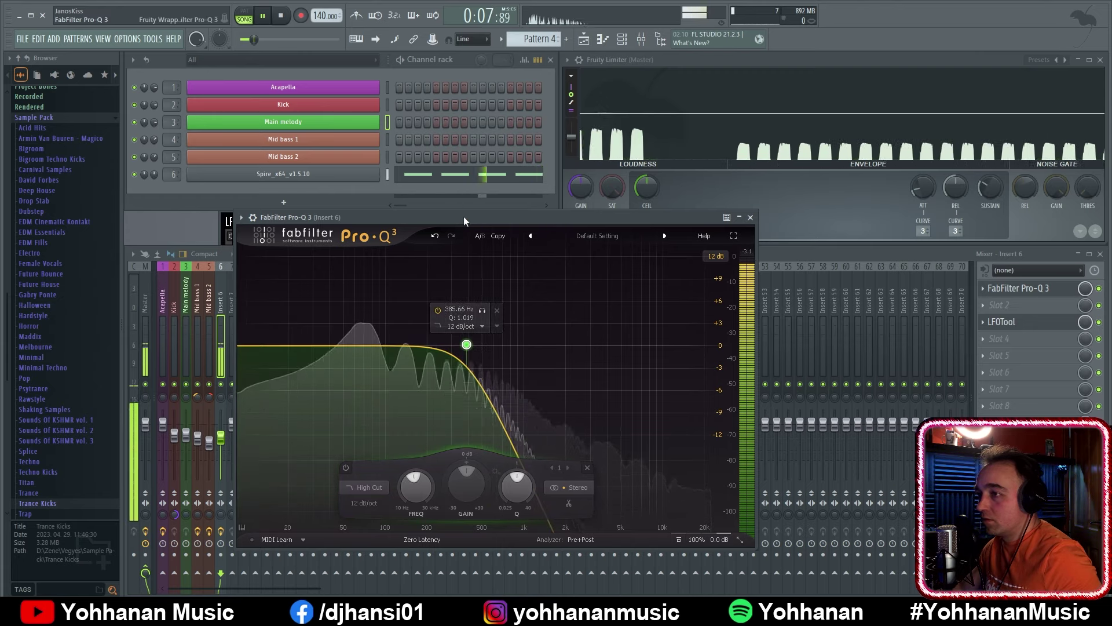
Make the LFOTool volume curve fall slightly earlier at its end during playback, close LFOTool and stop the song
left_click_drag(463, 217, 497, 305)
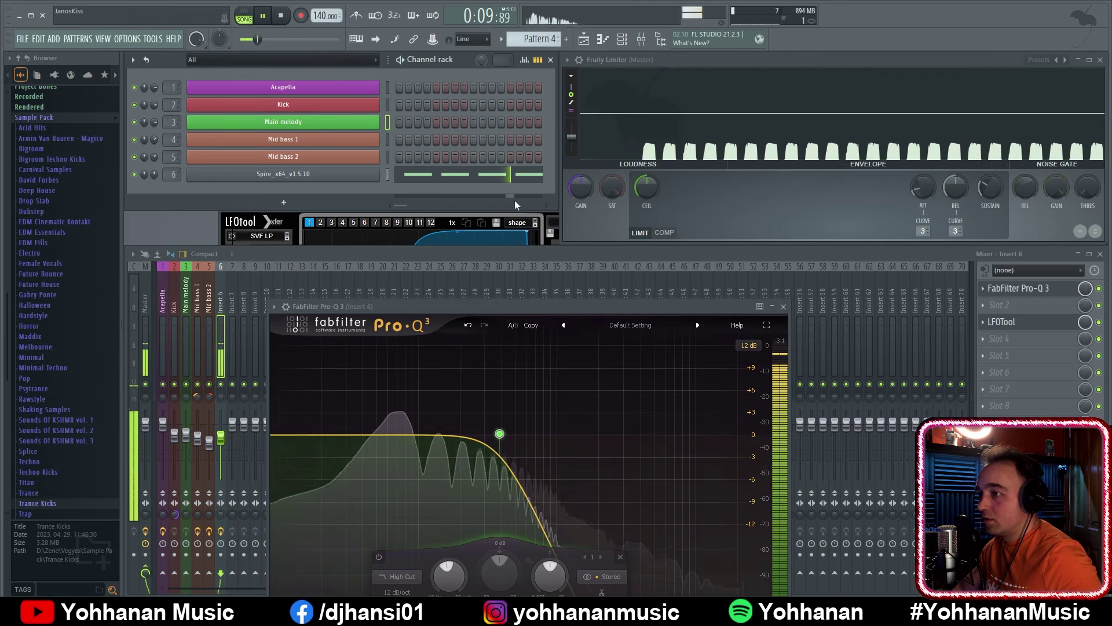
left_click(404, 241)
left_click_drag(527, 236, 520, 230)
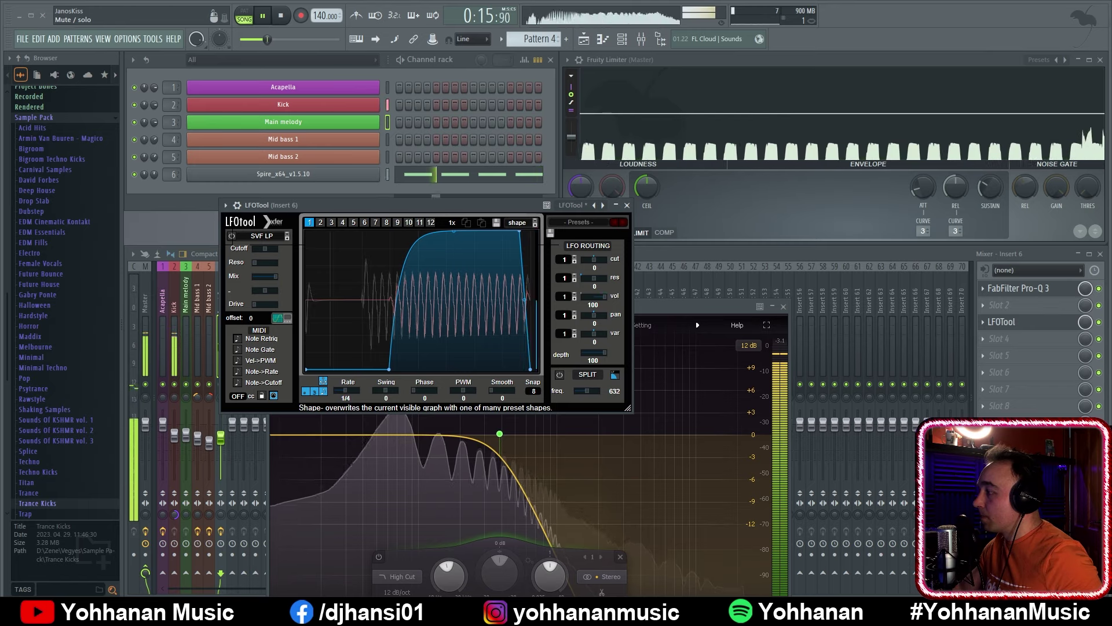
key("Escape")
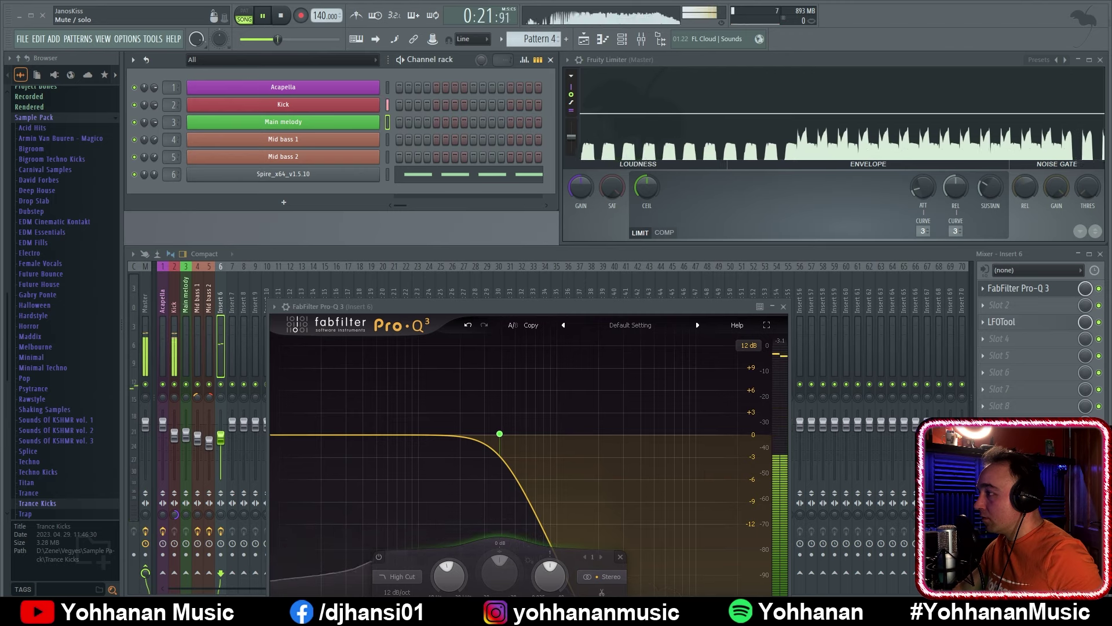
key("space")
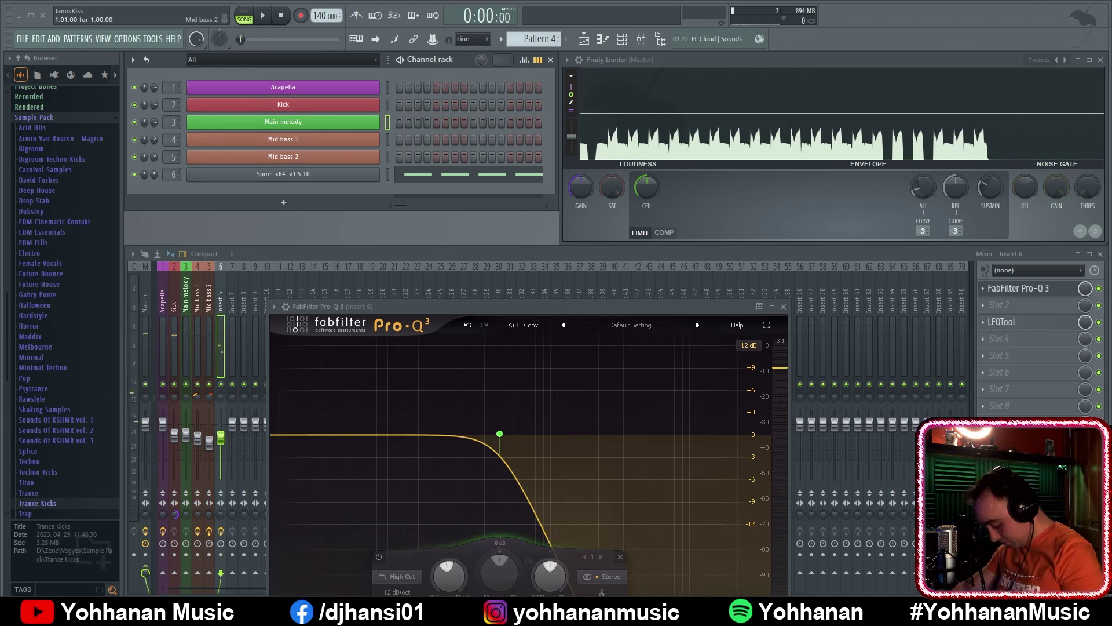
Play the arrangement with the Main melody on Track 2 muted, and play it again with the melody unmuted
key("F5")
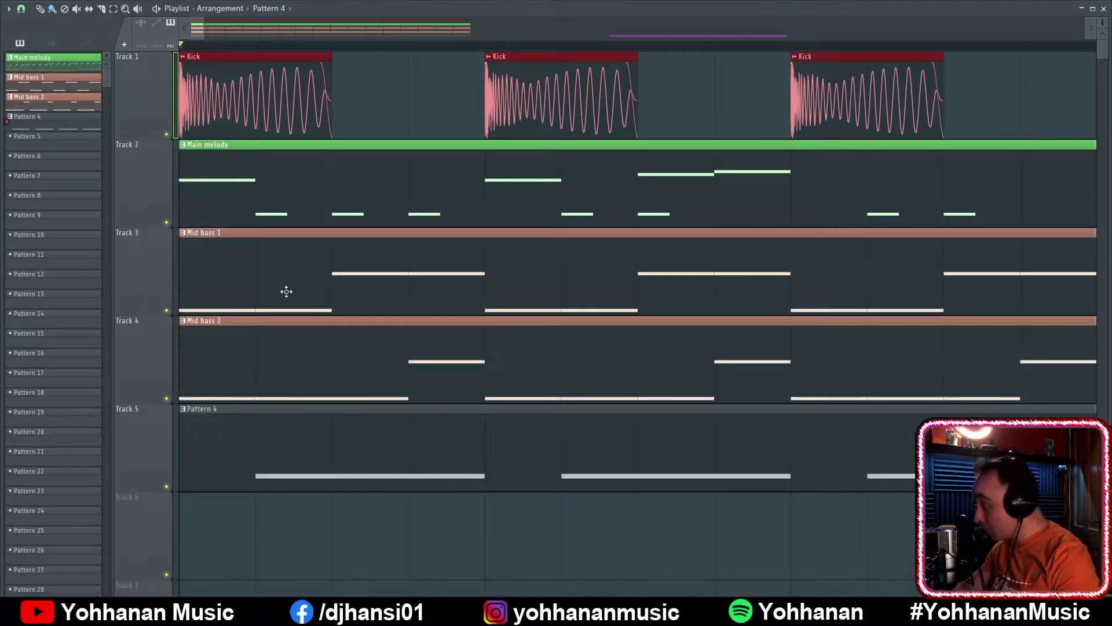
left_click(166, 222)
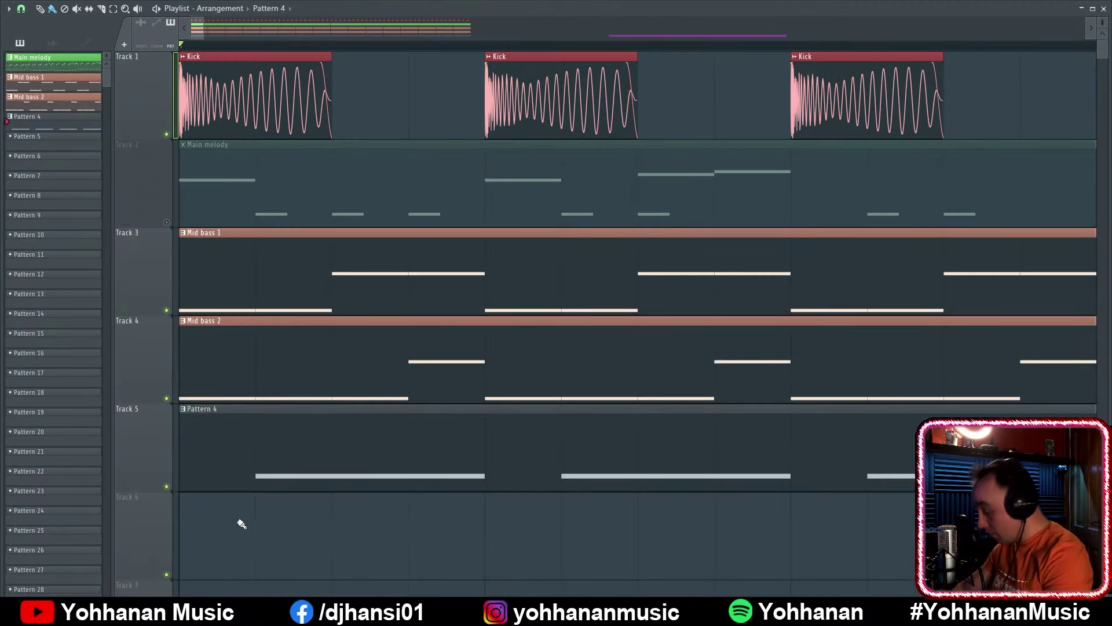
scroll(241, 523, "down", 5)
key("space")
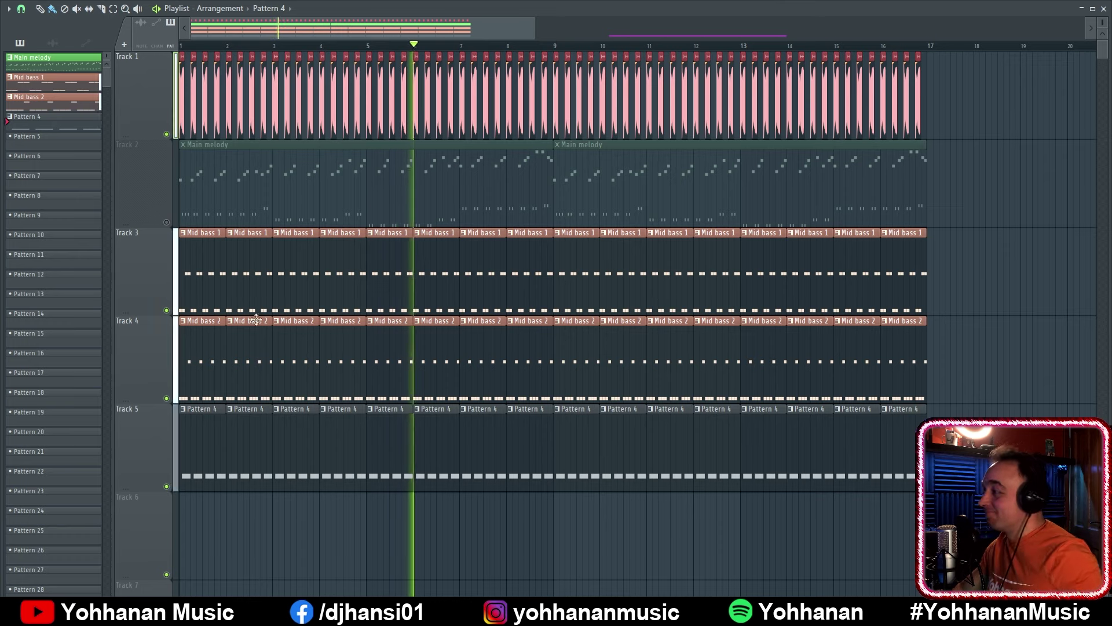
key("space")
left_click(167, 222)
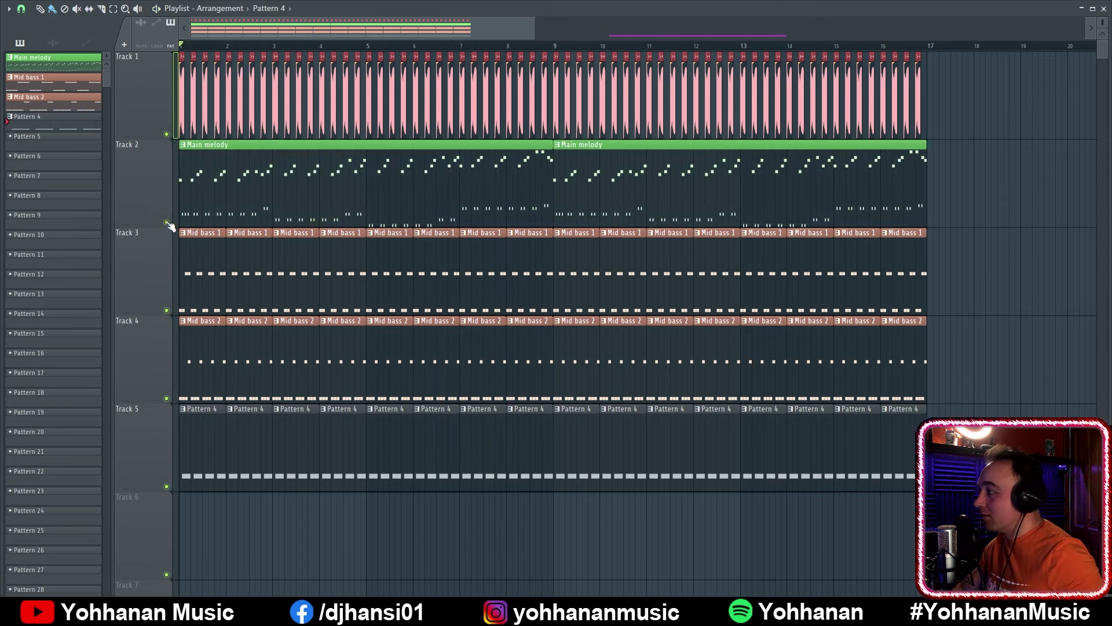
key("space")
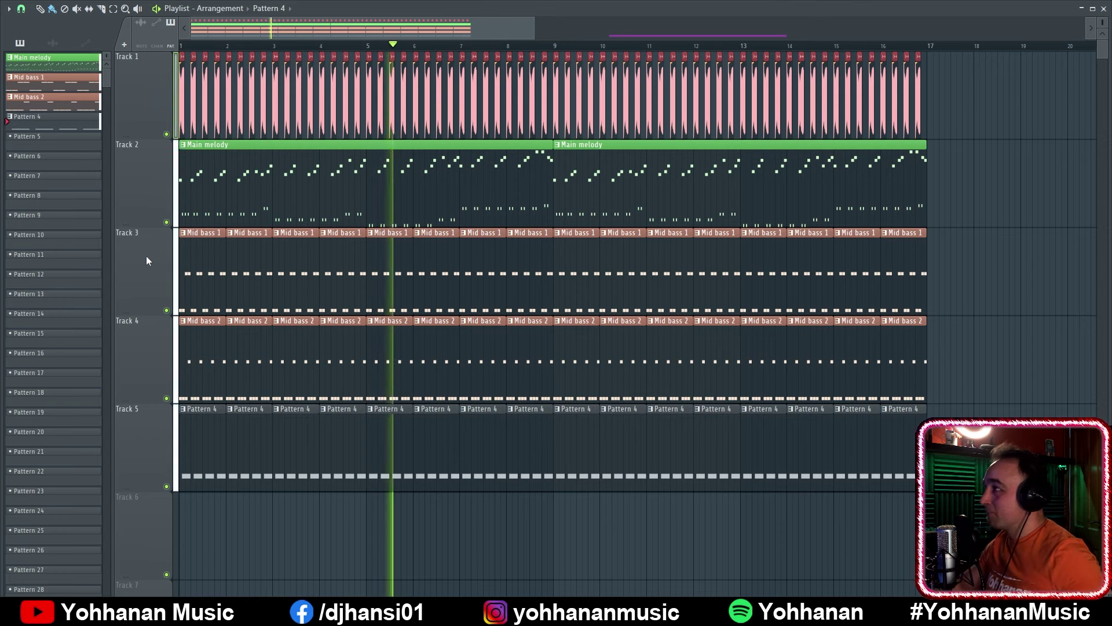
key("space")
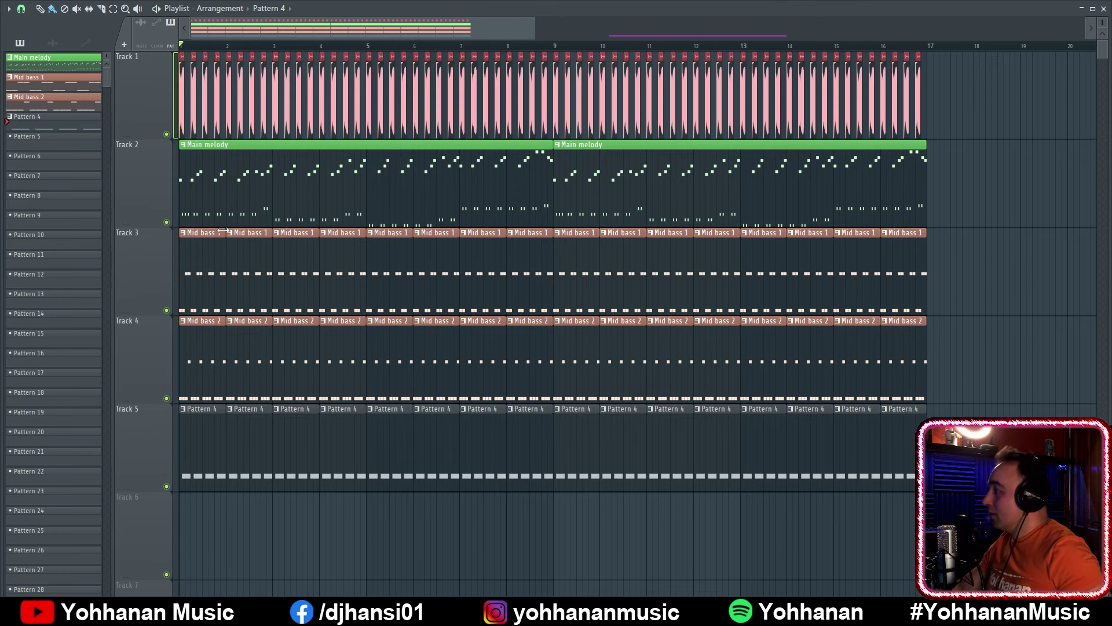
Delete the Mid bass 1, Mid bass 2 and Pattern 4 clips after bar 1 on Tracks 3, 4 and 5
left_click_drag(977, 277, 366, 278)
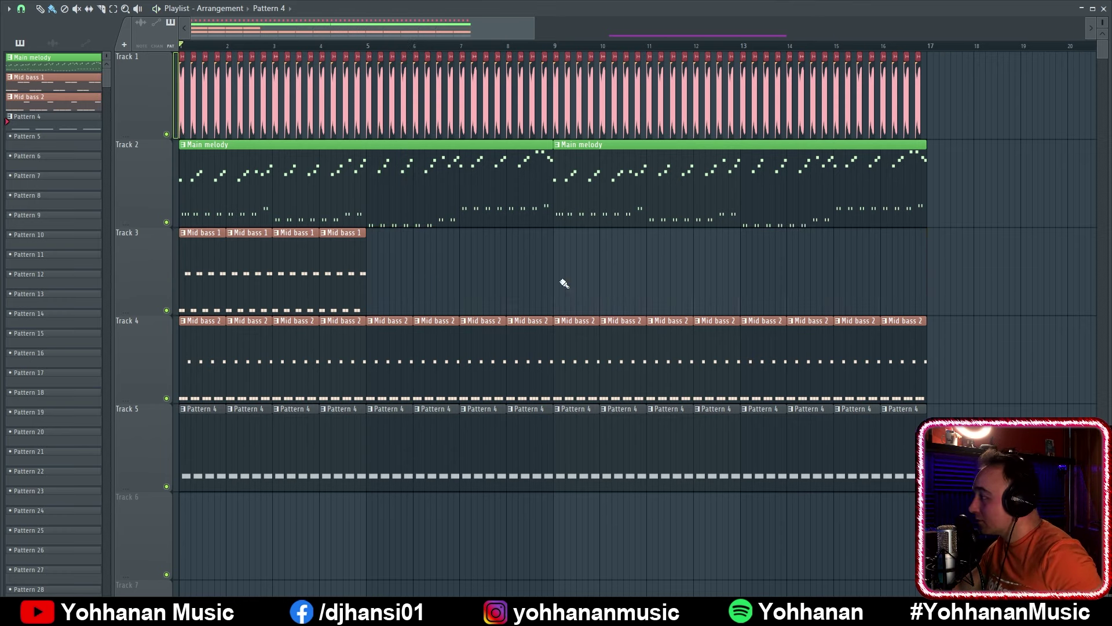
left_click_drag(489, 300, 229, 279)
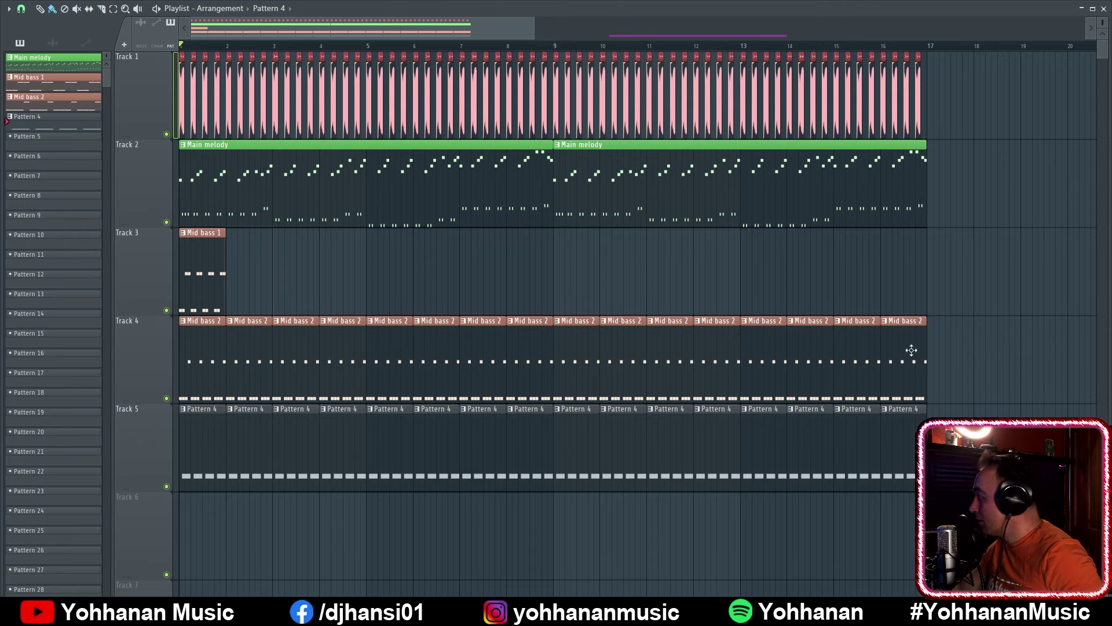
left_click_drag(911, 350, 261, 363)
left_click_drag(921, 449, 228, 443)
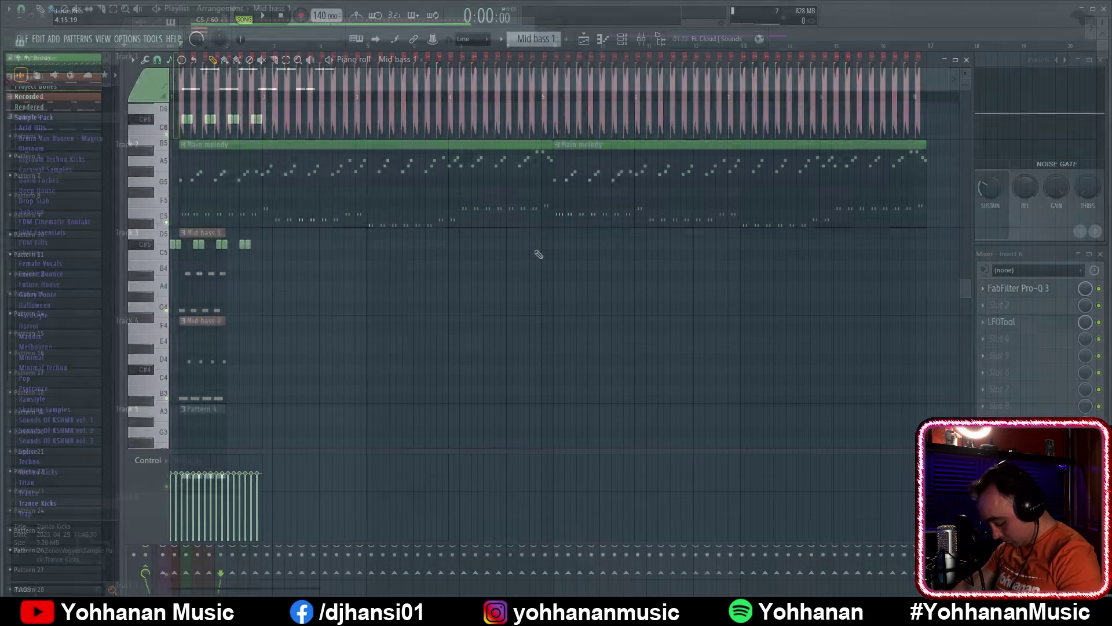
Repeat the bar 1 bass notes of Mid bass 1 through bar 4 and lower bars 3 and 4 by two semitones to B
key("F7")
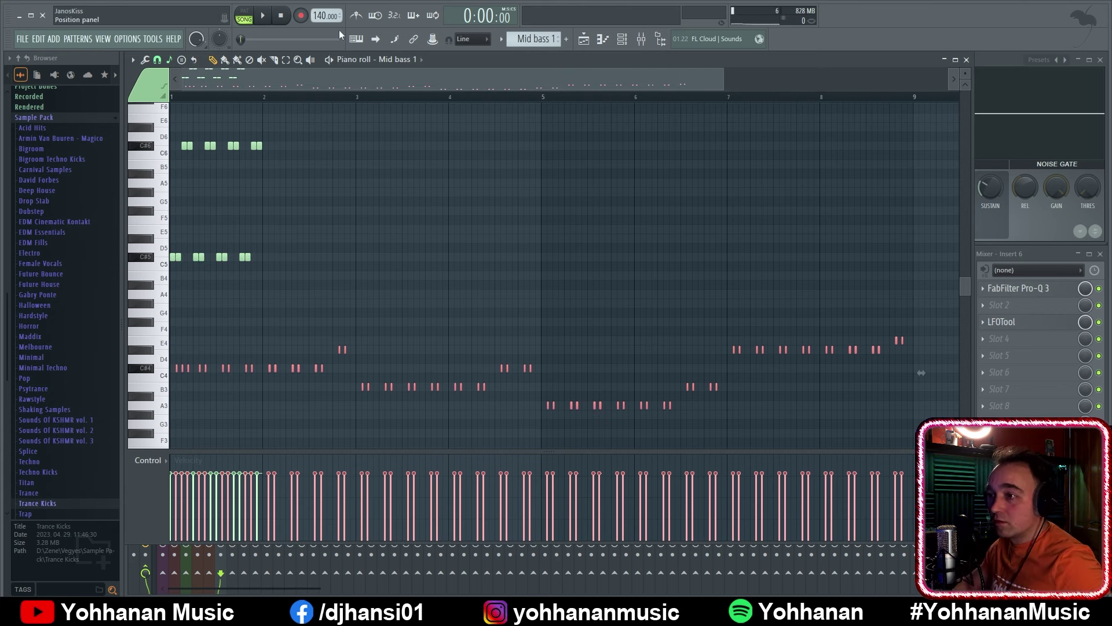
left_click_drag(353, 272, 139, 132)
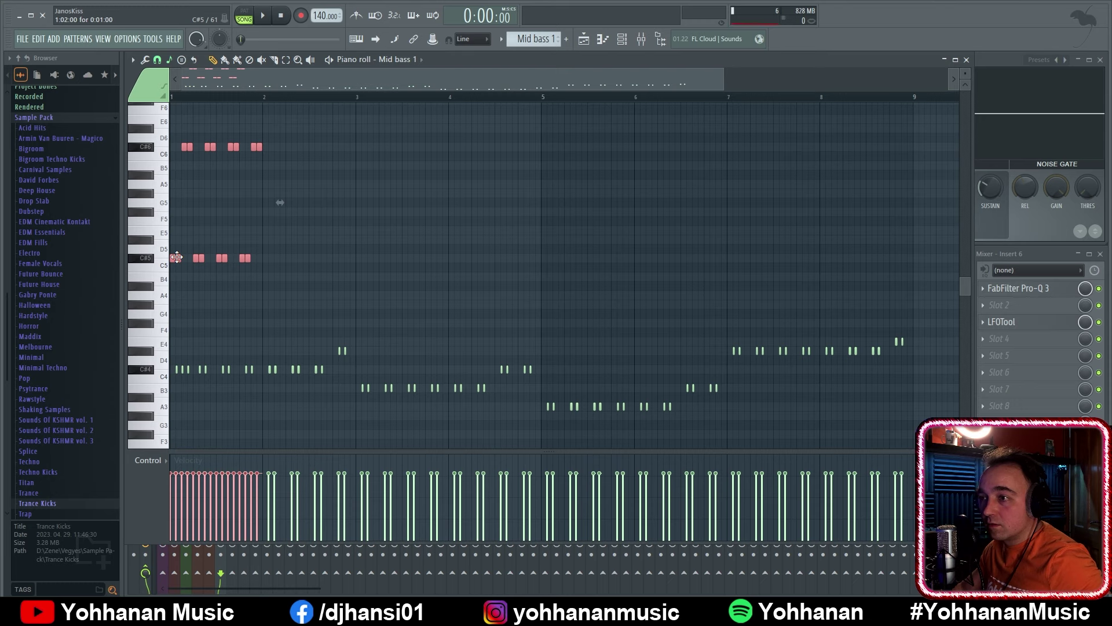
key("ctrl+b")
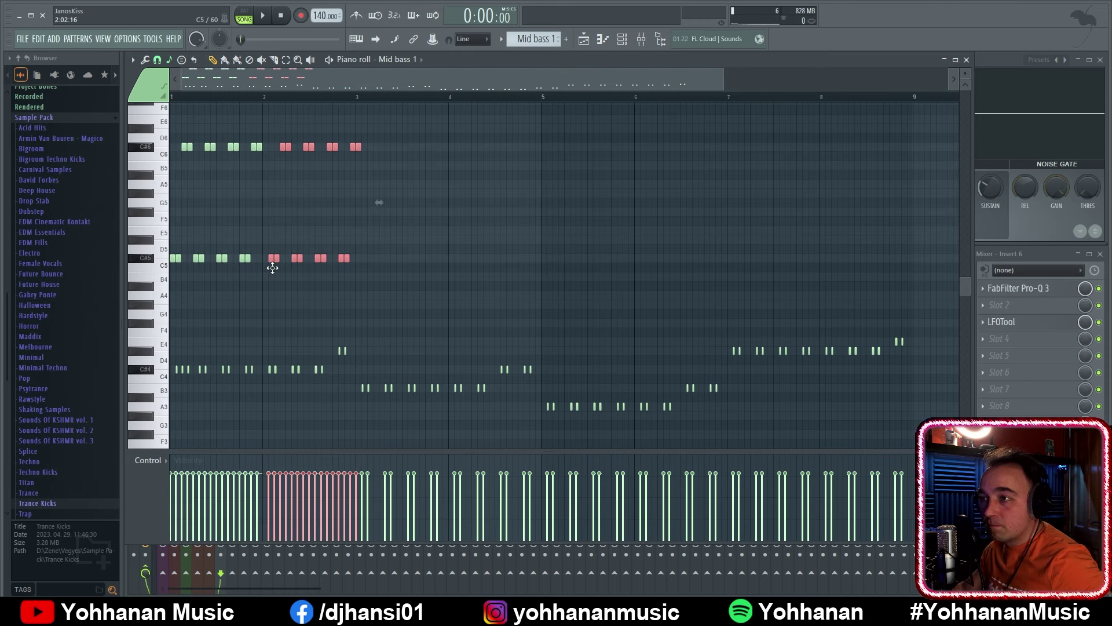
left_click_drag(449, 280, 168, 105)
left_click_drag(173, 255, 350, 256)
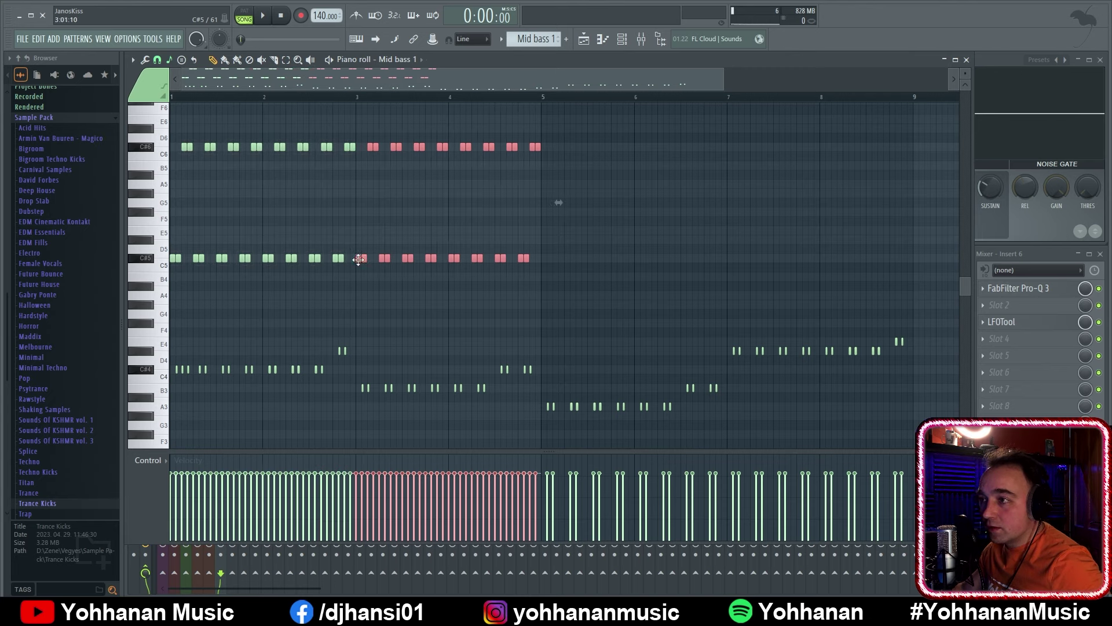
key("Down")
key("Down")
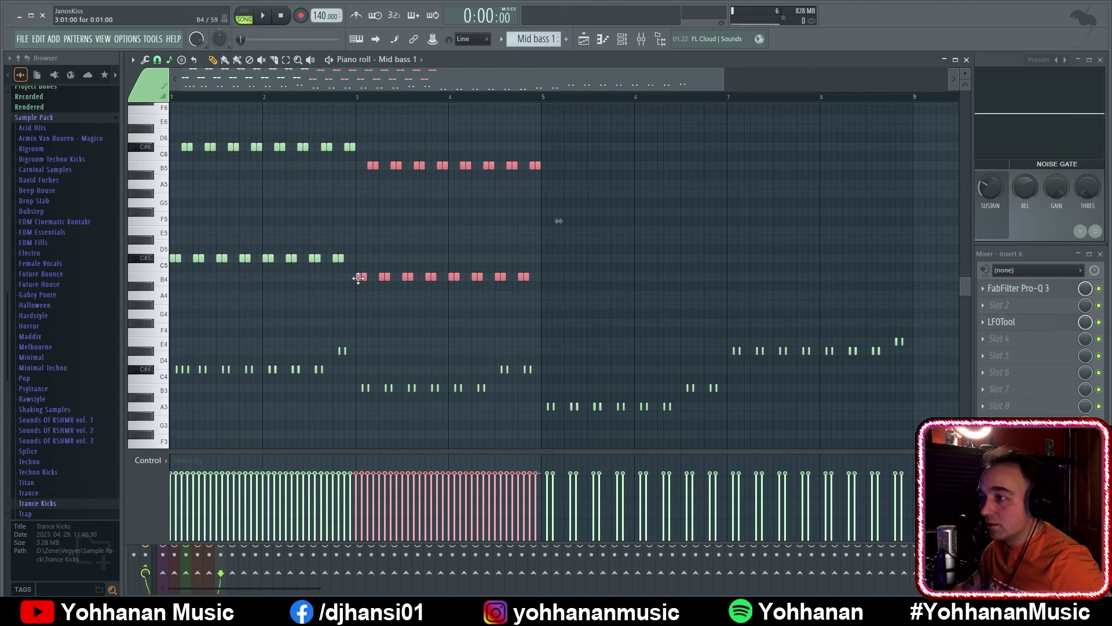
Duplicate the bass notes of bars 3 and 4 into bars 5 and 6, lowered two semitones to A
left_click_drag(612, 289, 362, 155)
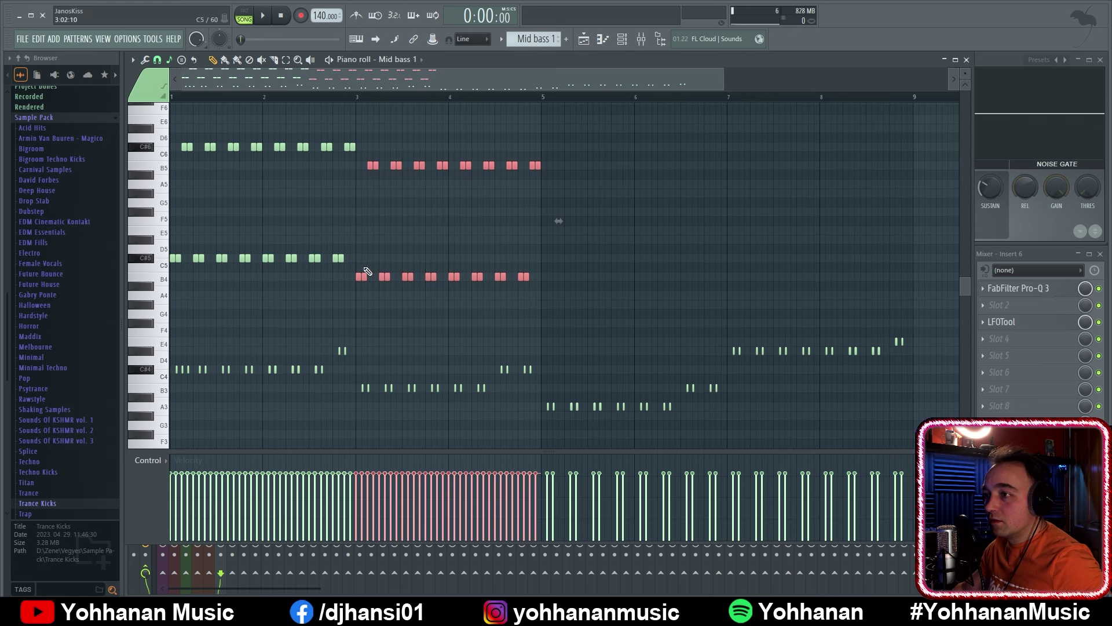
key("ctrl+b")
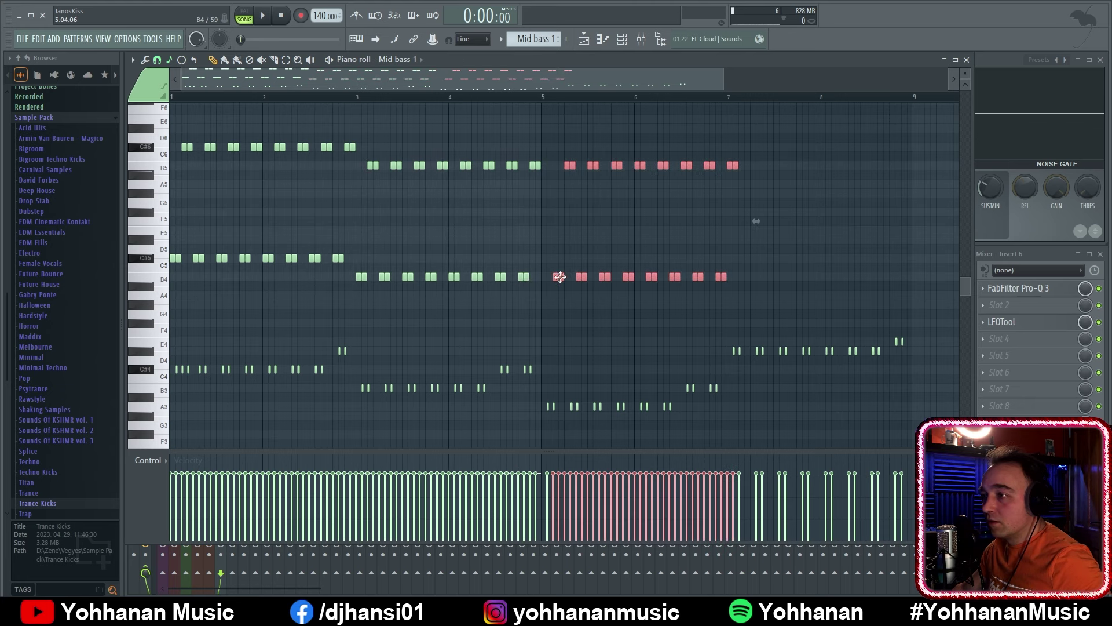
key("shift+Down")
key("shift+Down")
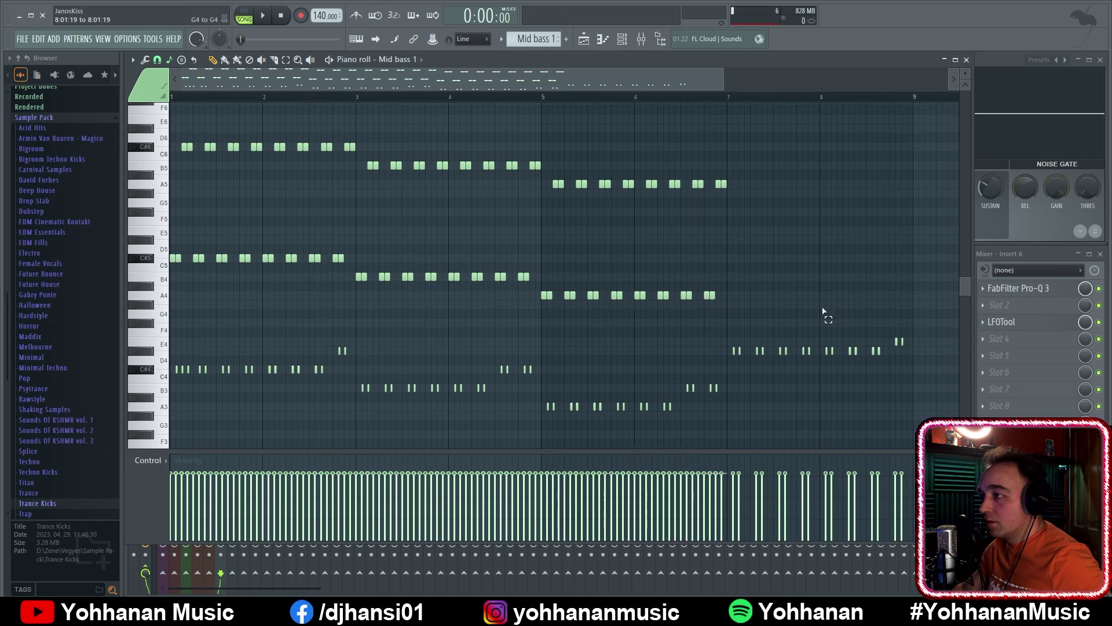
Duplicate the bass notes of bars 5 and 6 into bars 7 and 8 and raise the copies to D#
left_click_drag(823, 316, 544, 163)
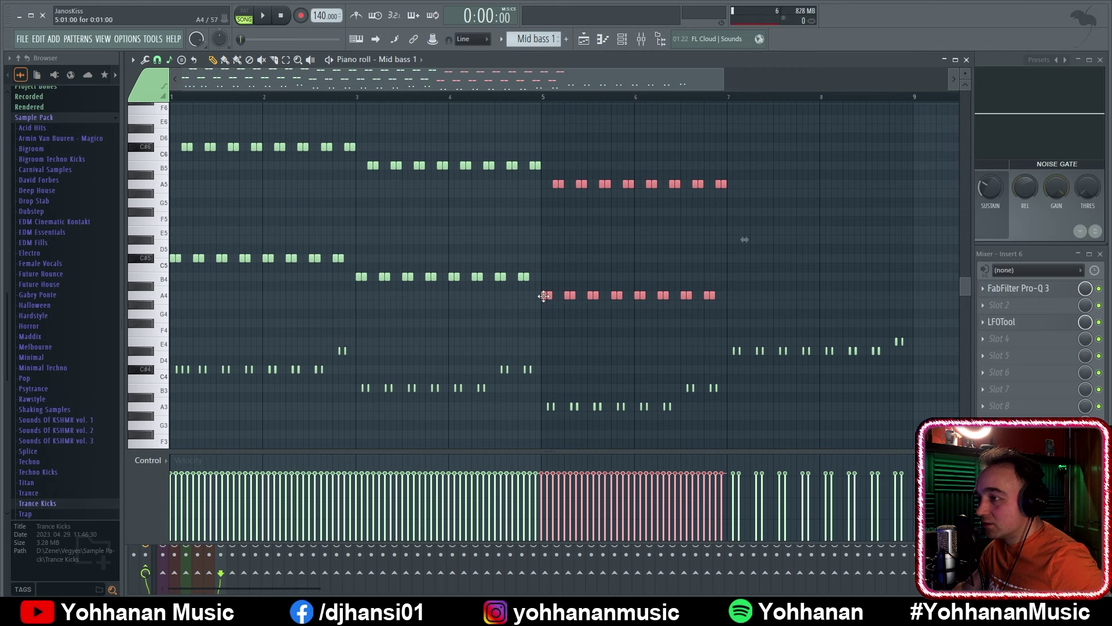
key("ctrl+b")
left_click_drag(730, 292, 732, 236)
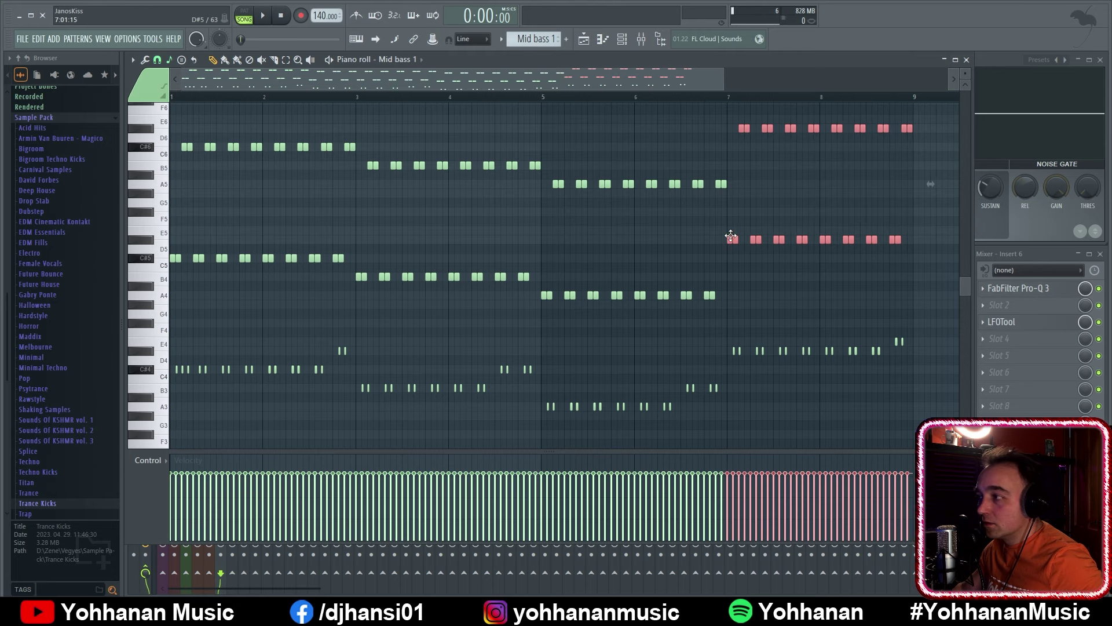
Delete the short melody guide notes below the bass notes in Mid bass 1 and play the pattern
left_click(793, 315)
left_click_drag(926, 437, 152, 328)
key("Delete")
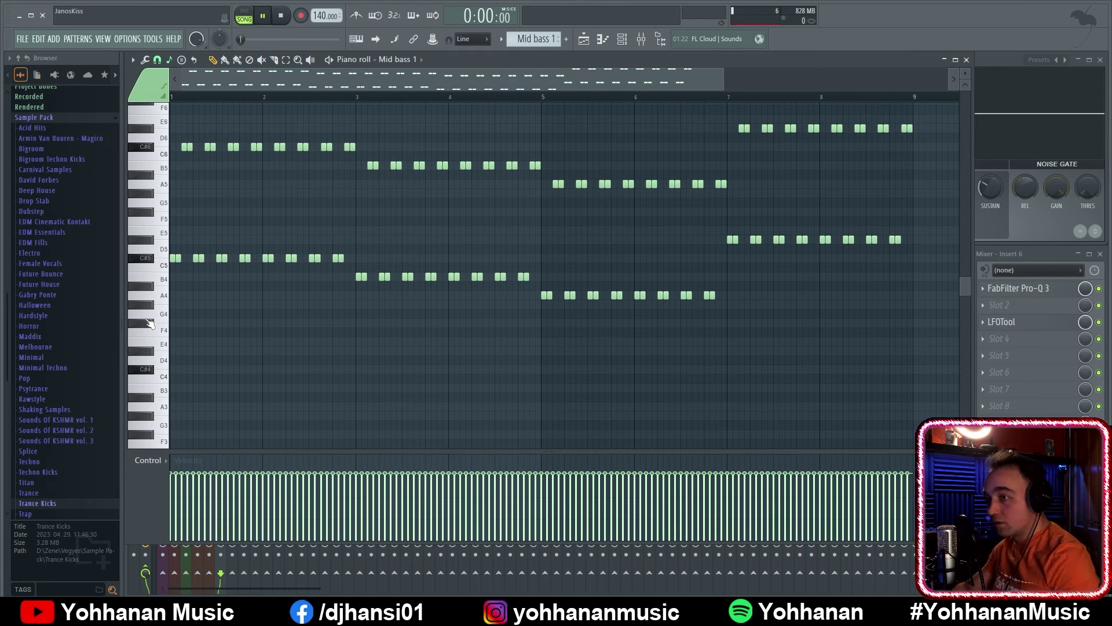
key("space")
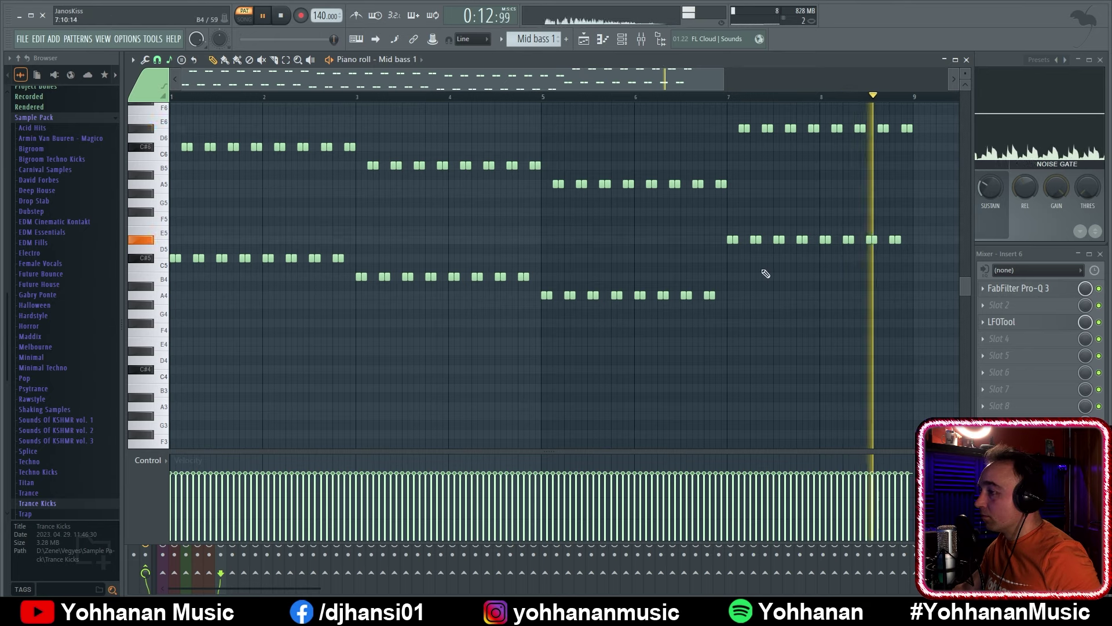
key("space")
Raise the last group of bass notes in bar 2 by two semitones to D# and play the pattern
left_click_drag(352, 261, 335, 138)
key("shift+Up")
key("shift+Up")
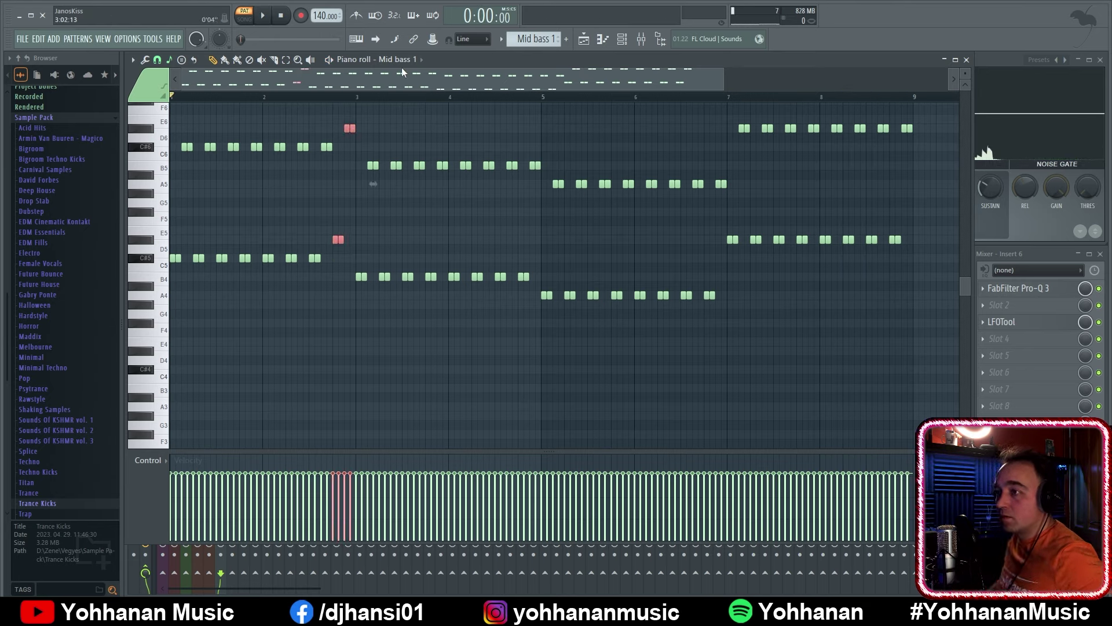
key("space")
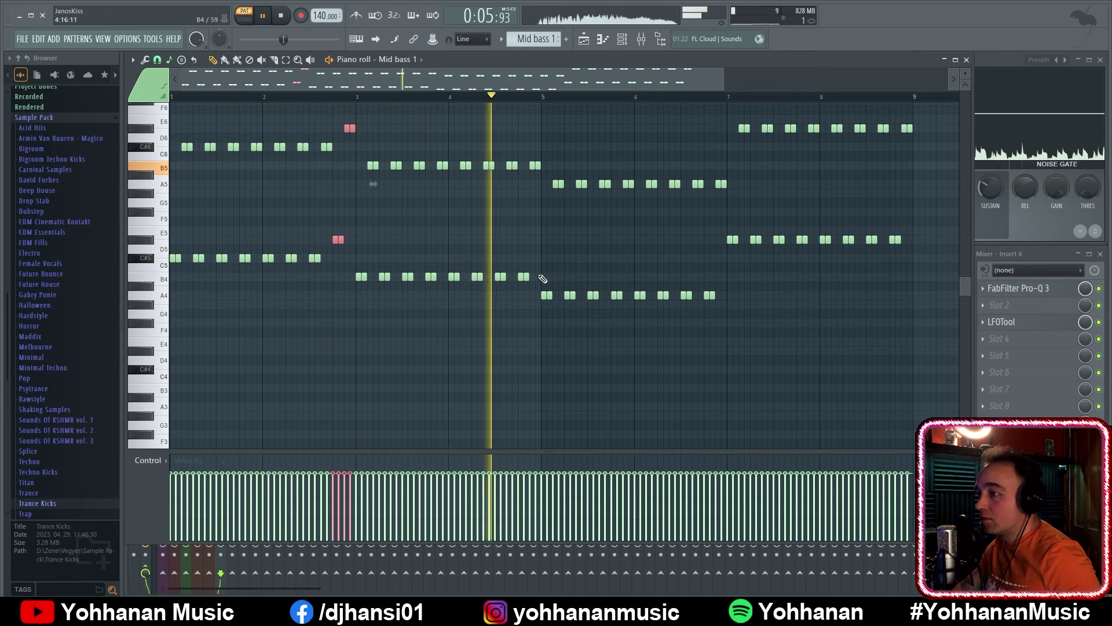
key("space")
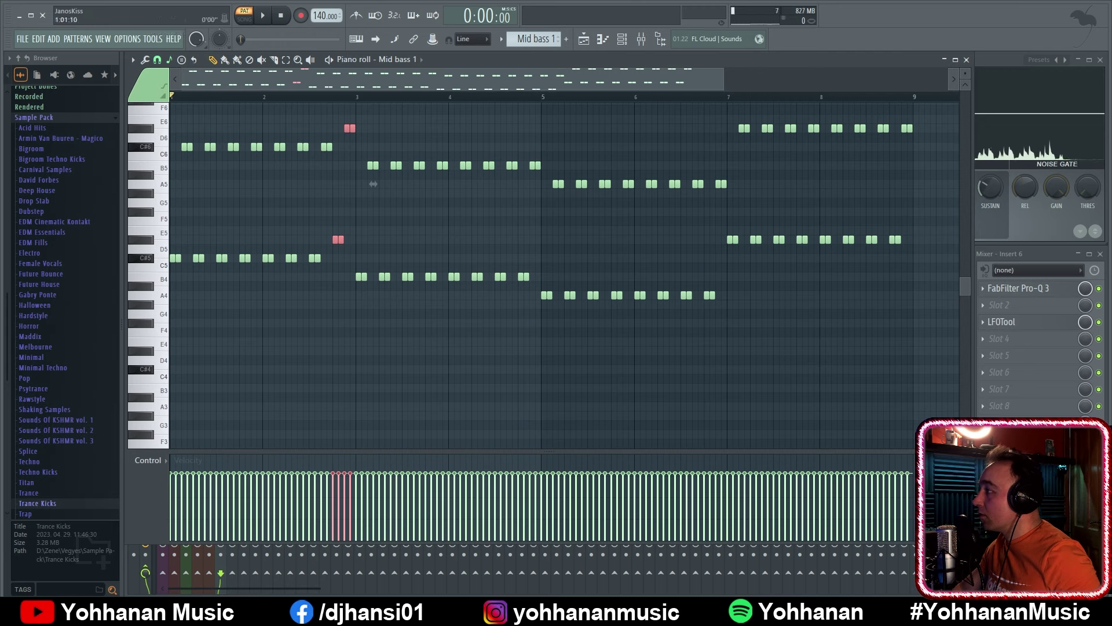
Play the pattern and raise the last group of Mid bass 1 notes in bar 8 by one semitone to E
key("space")
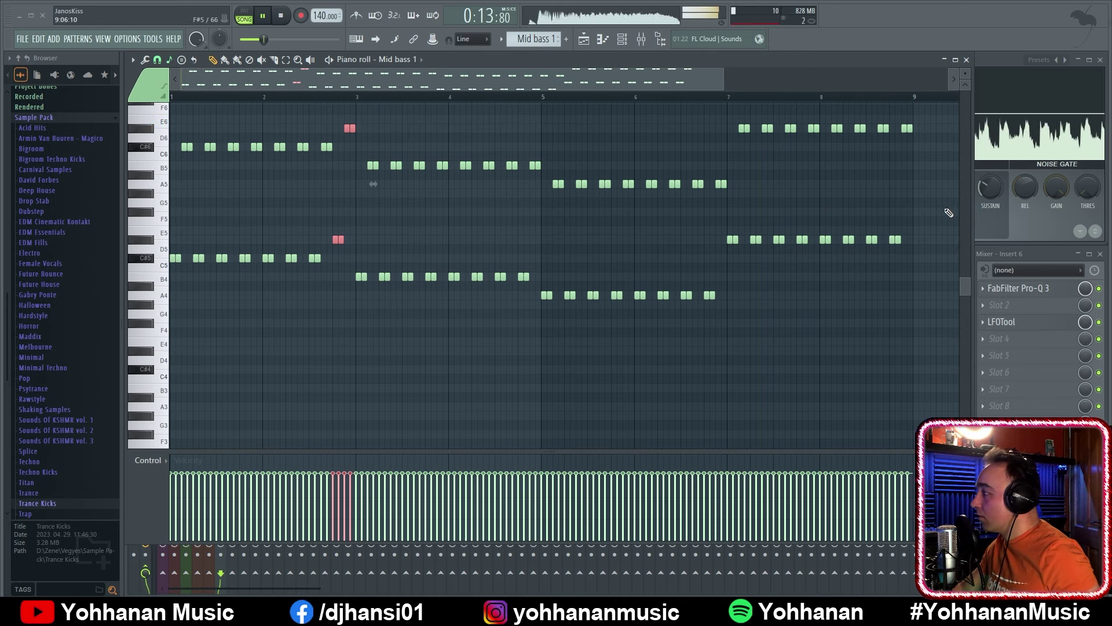
left_click_drag(950, 279, 897, 117)
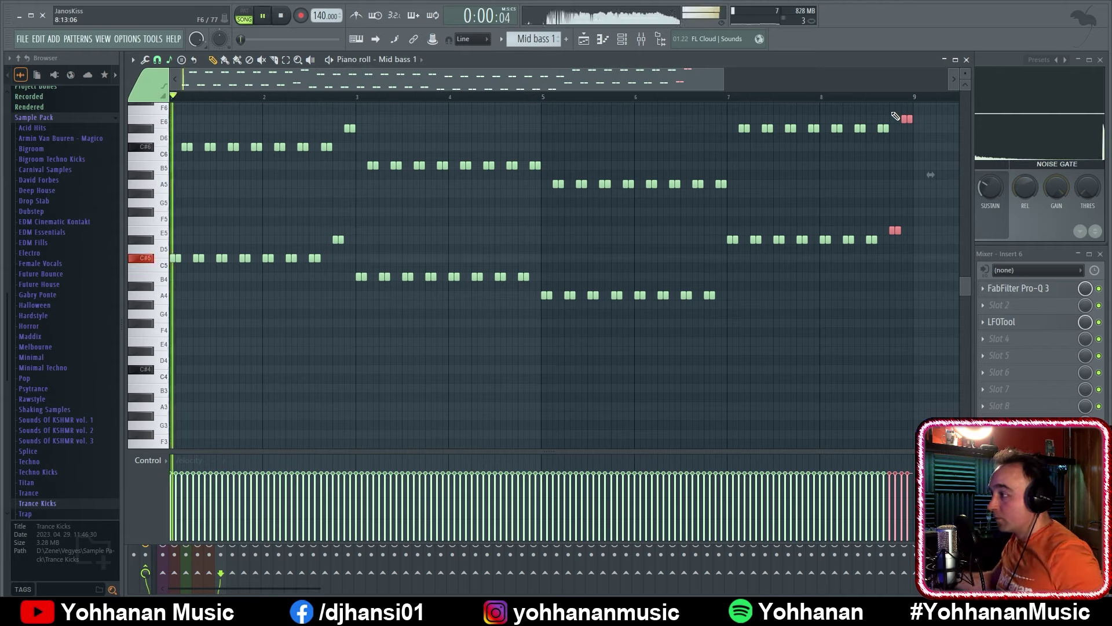
key("space")
left_click_drag(935, 366, 180, 107)
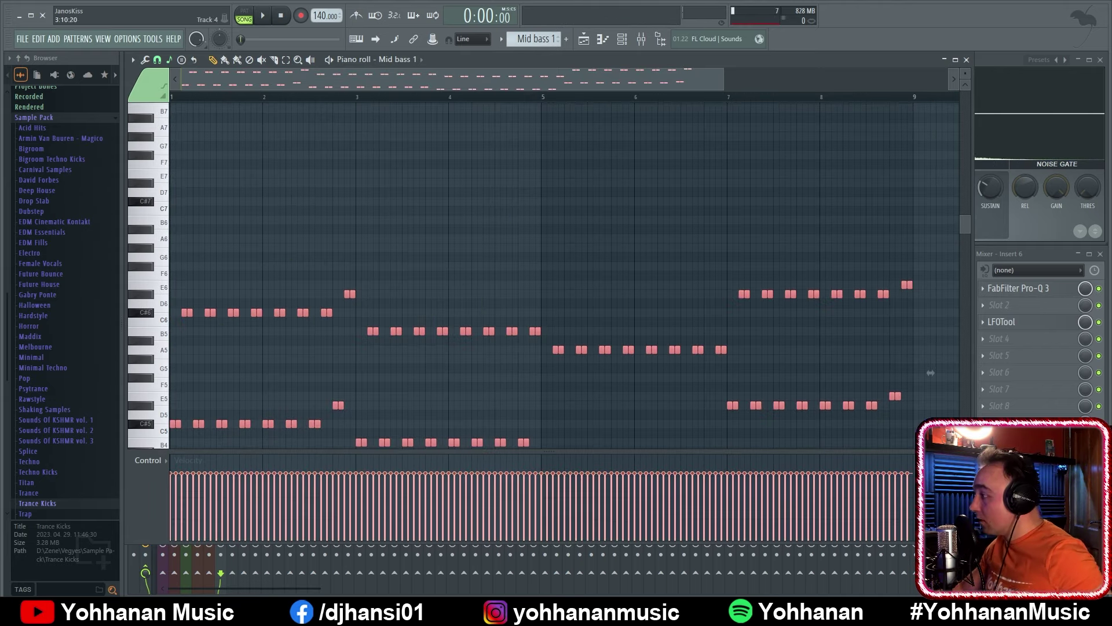
In Mid bass 2, duplicate the bar 1 notes into bar 2 and copy both bars into bars 3 and 4, lowered two semitones to B
key("KP_Add")
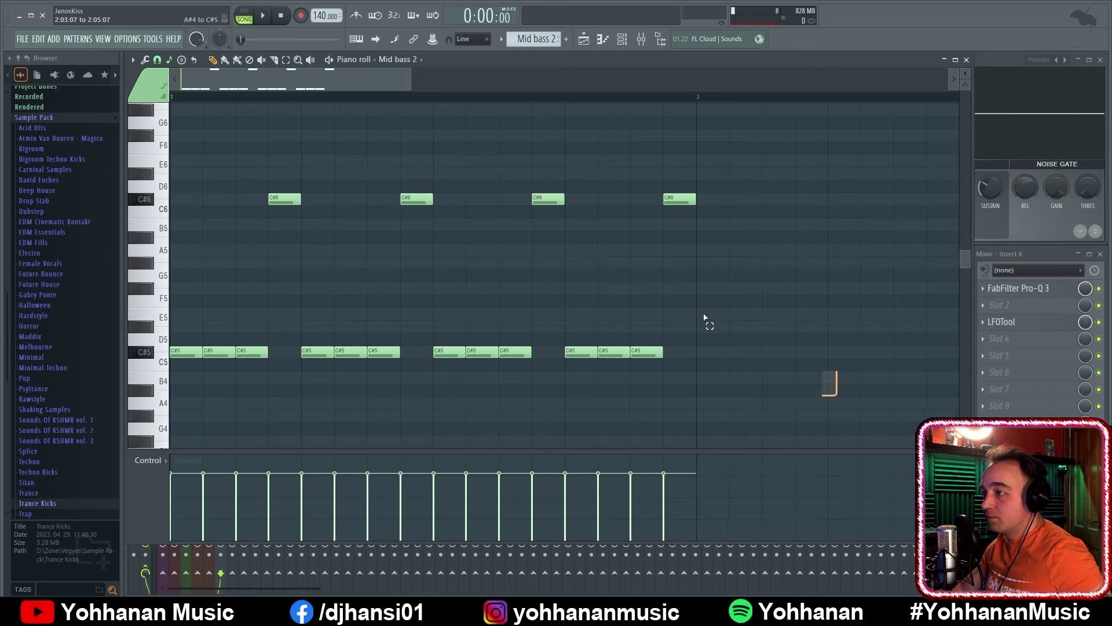
left_click_drag(834, 392, 156, 128)
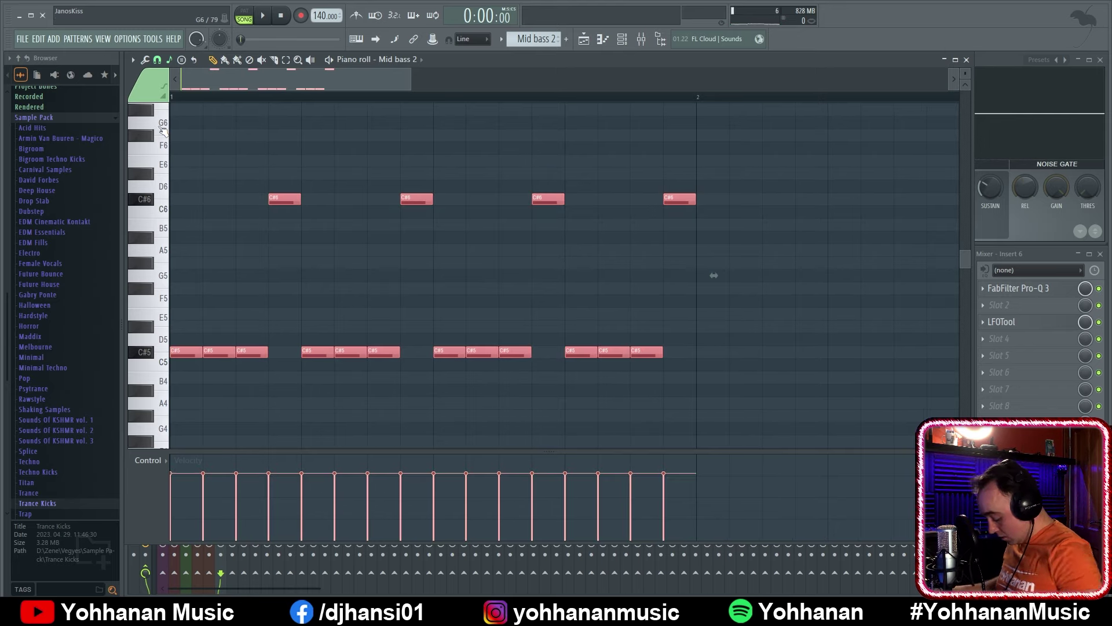
scroll(297, 286, "down", 3)
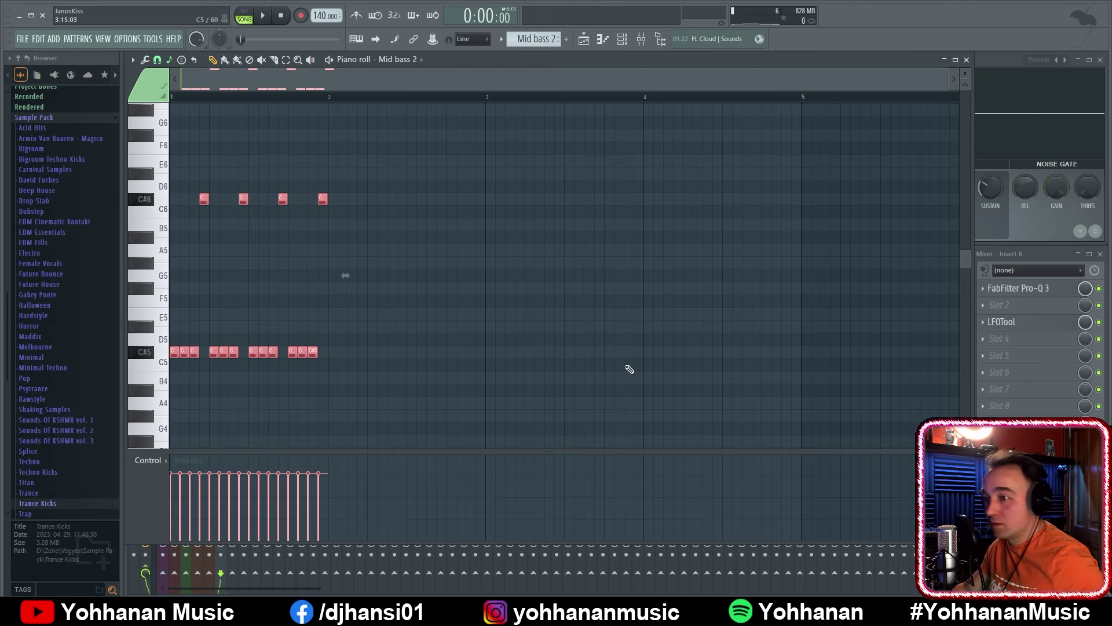
scroll(405, 393, "up", 2)
left_click_drag(176, 384, 649, 410)
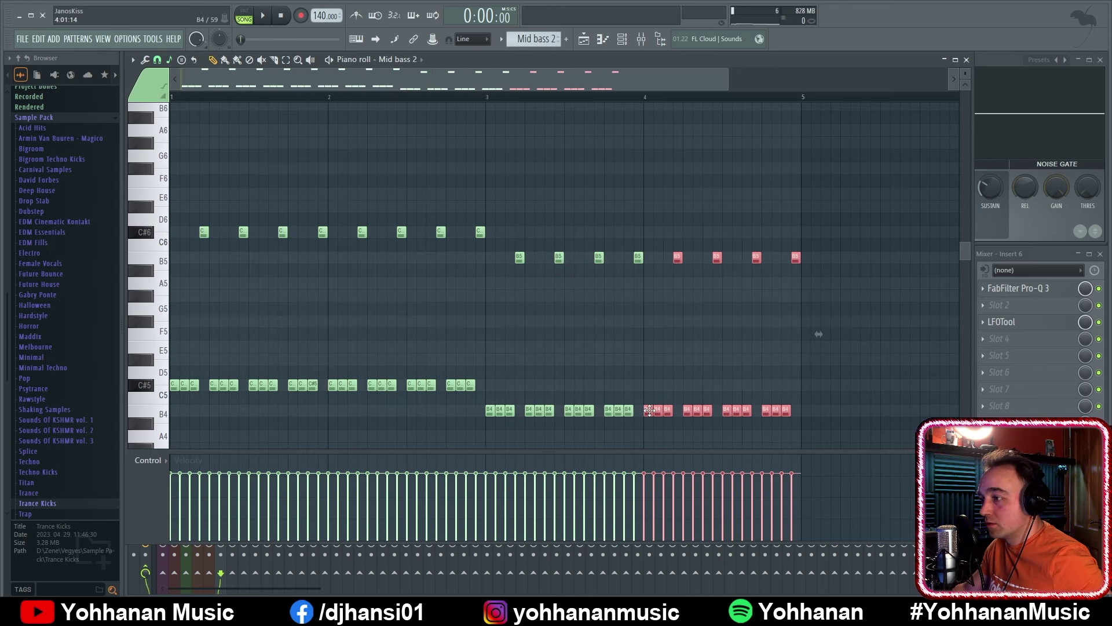
Extend the Mid bass 2 notes with copies on A in bars 5 and 6 and on D# in bars 7 and 8
key("ctrl+a")
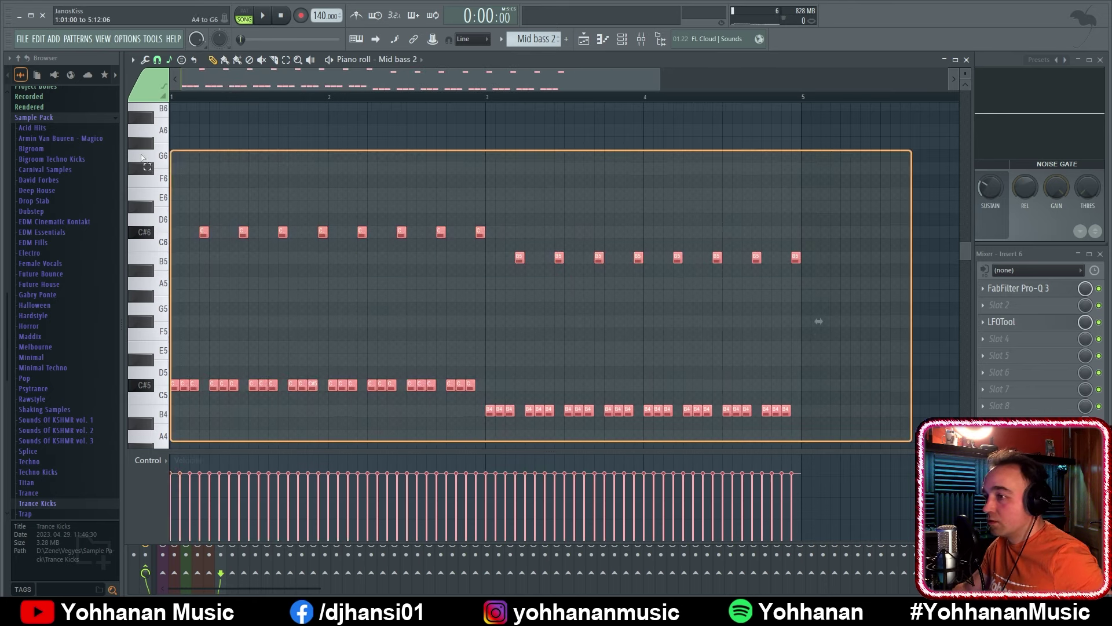
left_click_drag(172, 382, 812, 442)
key("ctrl+d")
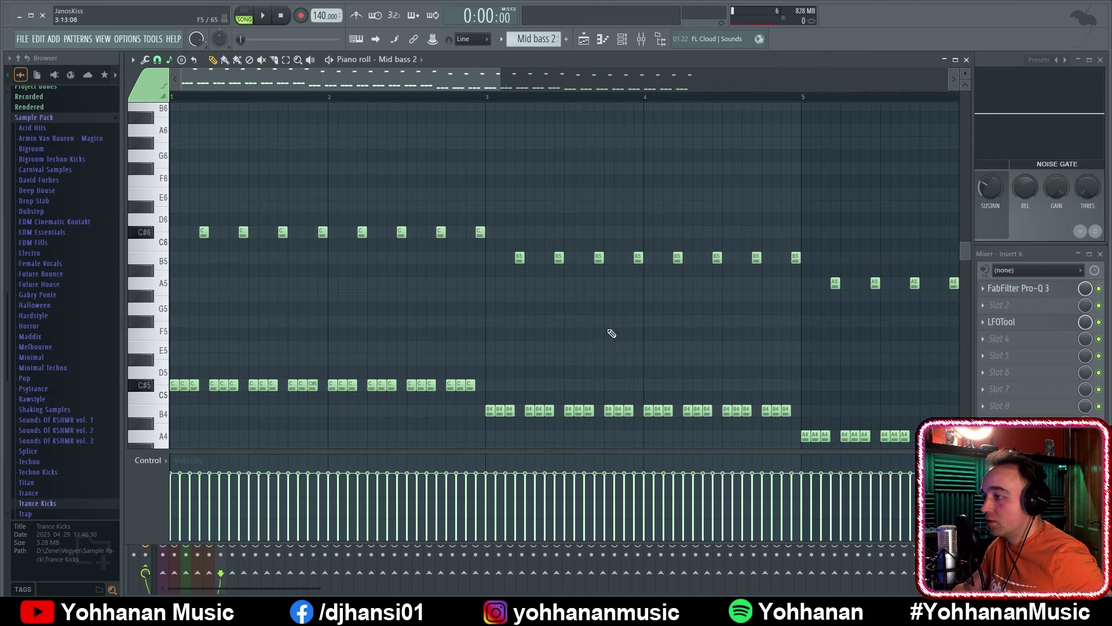
scroll(550, 334, "down", 3)
scroll(597, 312, "down", 2)
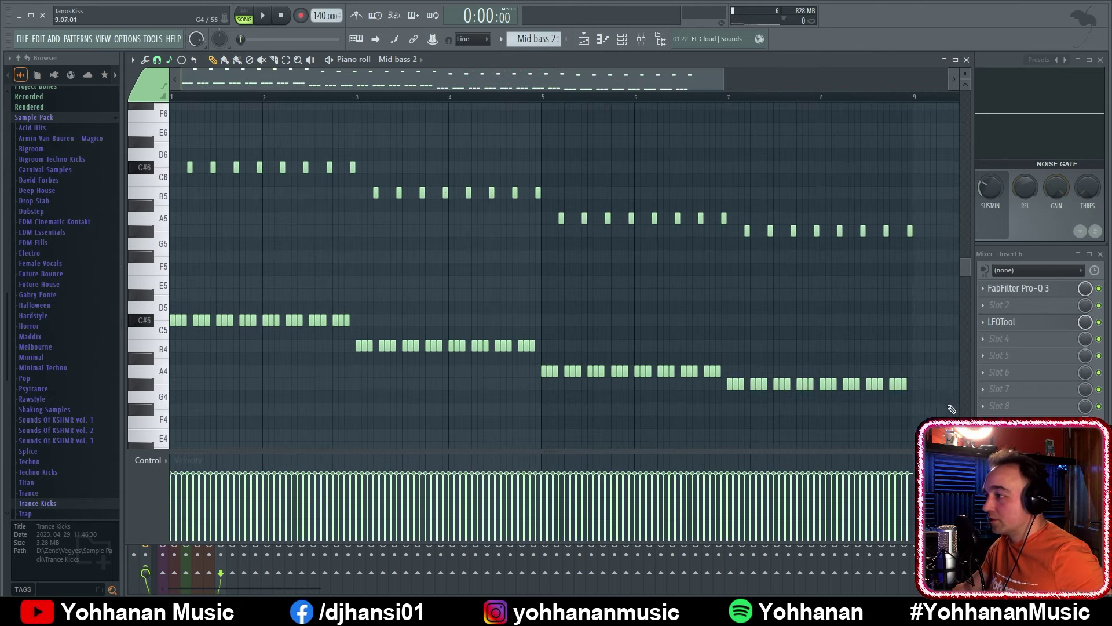
left_click_drag(948, 414, 734, 204)
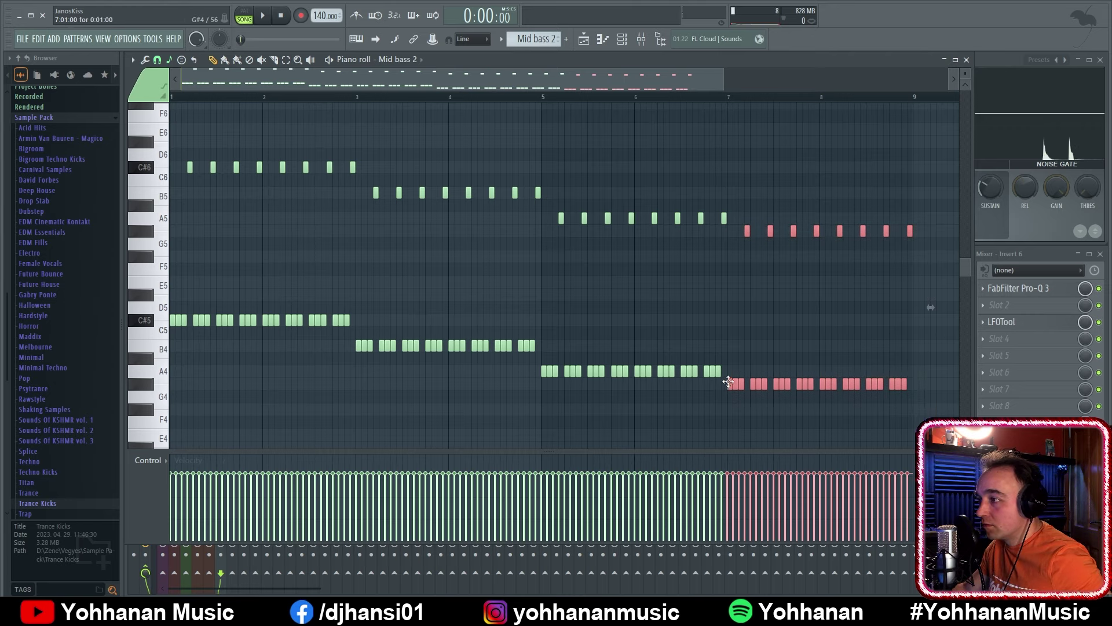
left_click_drag(729, 386, 730, 297)
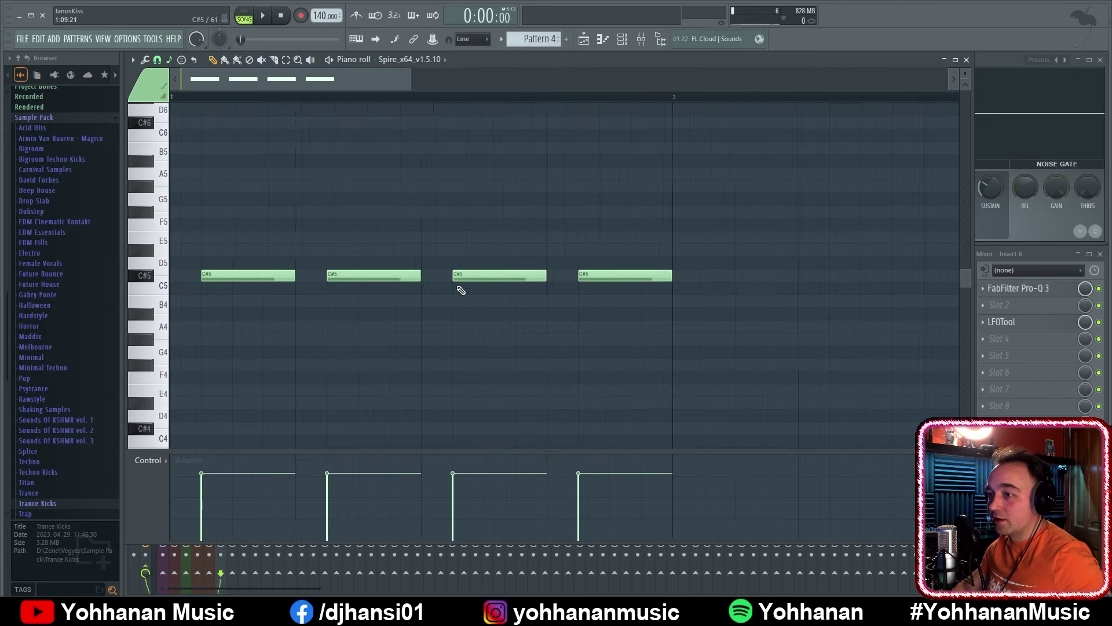
In the Spire bass of Pattern 4, duplicate bar 1 into bar 2 and copy both into bars 3 and 4, lowered two semitones to B
left_click_drag(229, 275, 765, 280)
scroll(764, 280, "down", 2)
left_click_drag(868, 345, 198, 180)
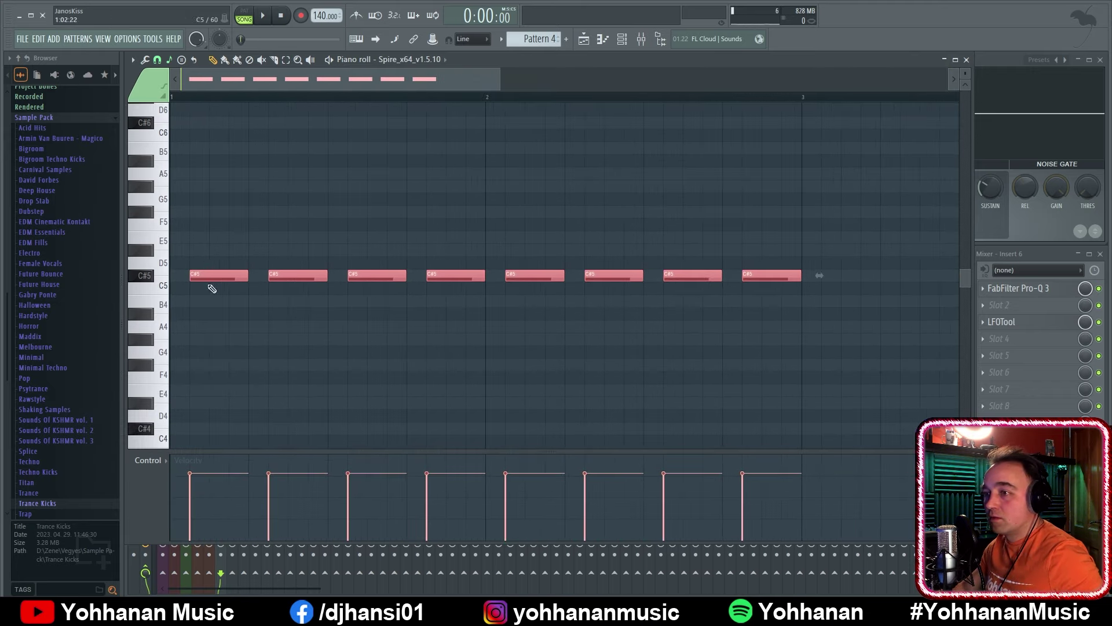
key("ctrl+b")
left_click_drag(844, 278, 846, 315)
scroll(841, 323, "down", 3)
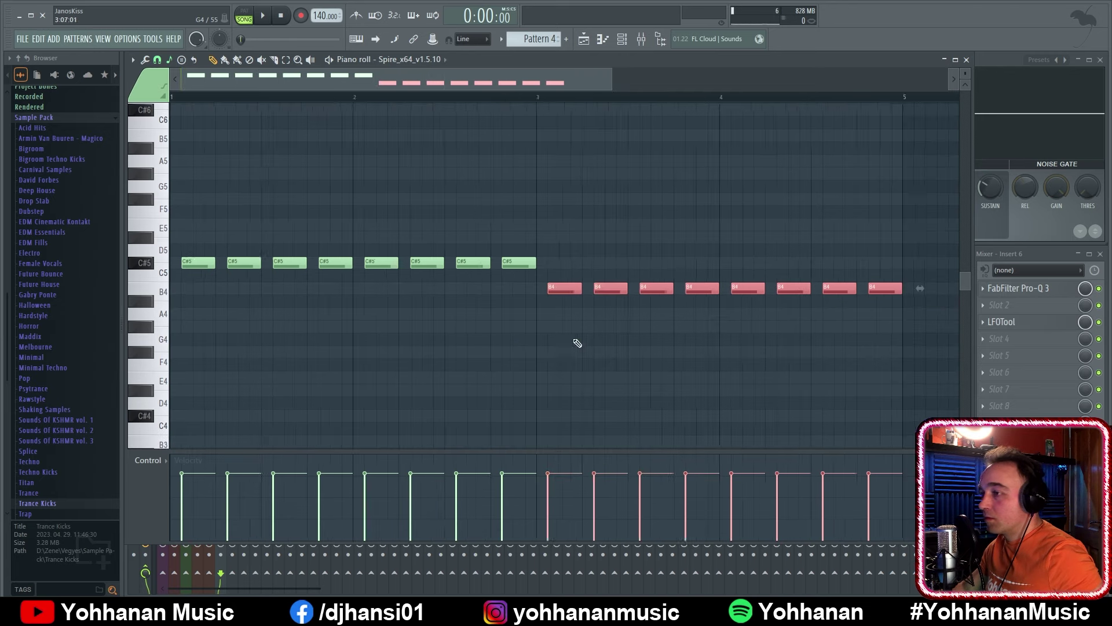
Duplicate the Spire bass notes into bars 5 and 6 on A and bars 7 and 8 on D#, and play the song
key("ctrl+b")
left_click_drag(901, 288, 901, 313)
scroll(704, 324, "down", 2)
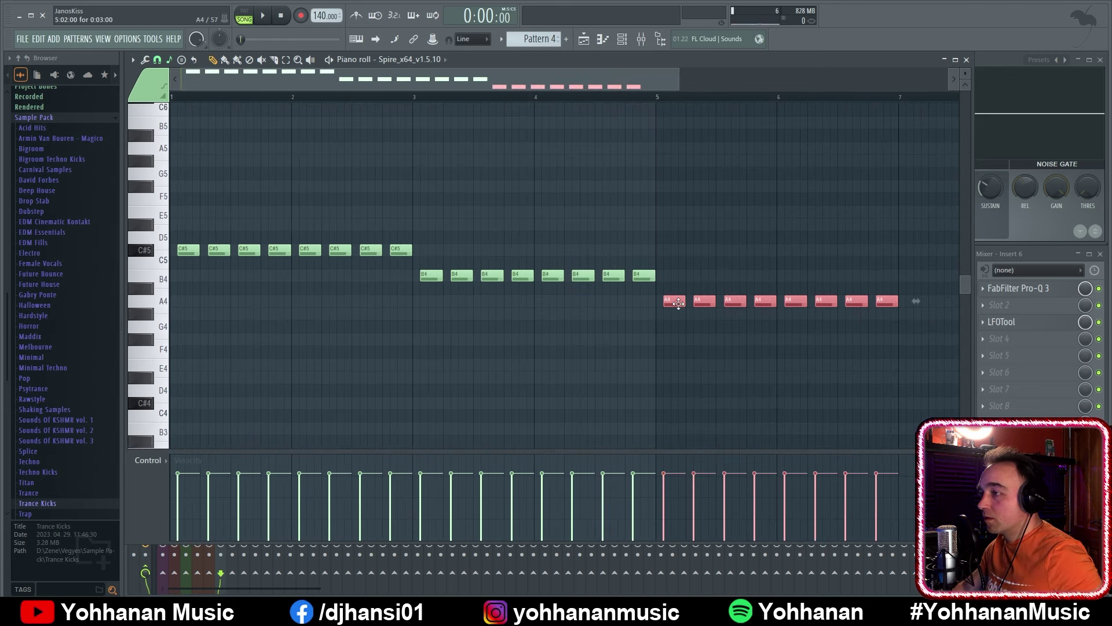
mouse_move(676, 302)
left_mouse_down()
mouse_move(239, 160)
mouse_move(181, 186)
mouse_move(182, 213)
mouse_move(314, 238)
mouse_move(921, 249)
left_mouse_up()
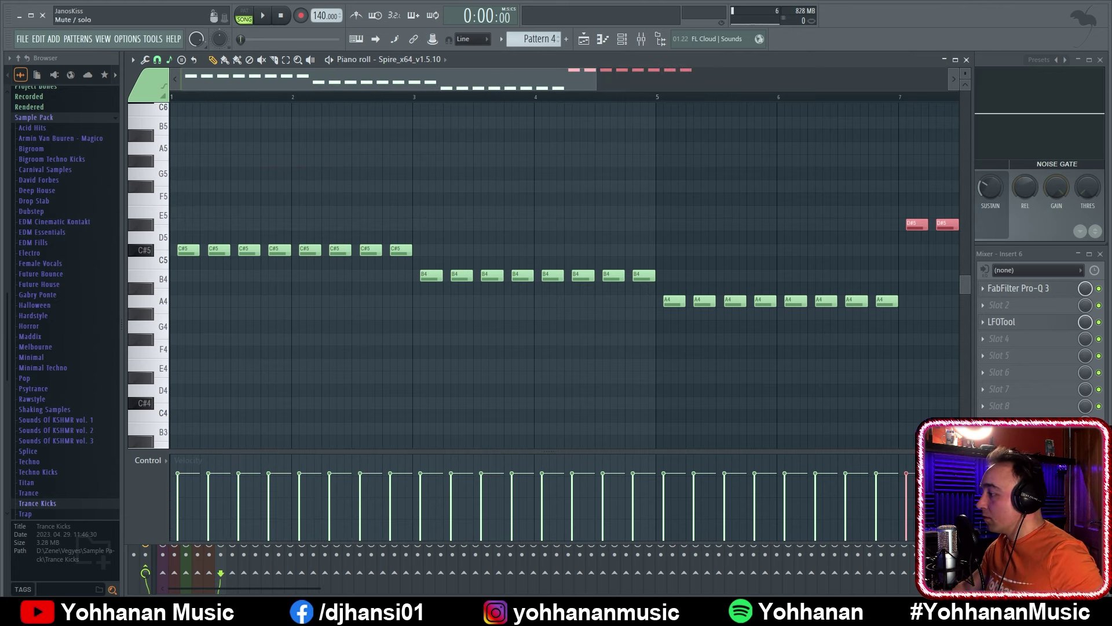
key("space")
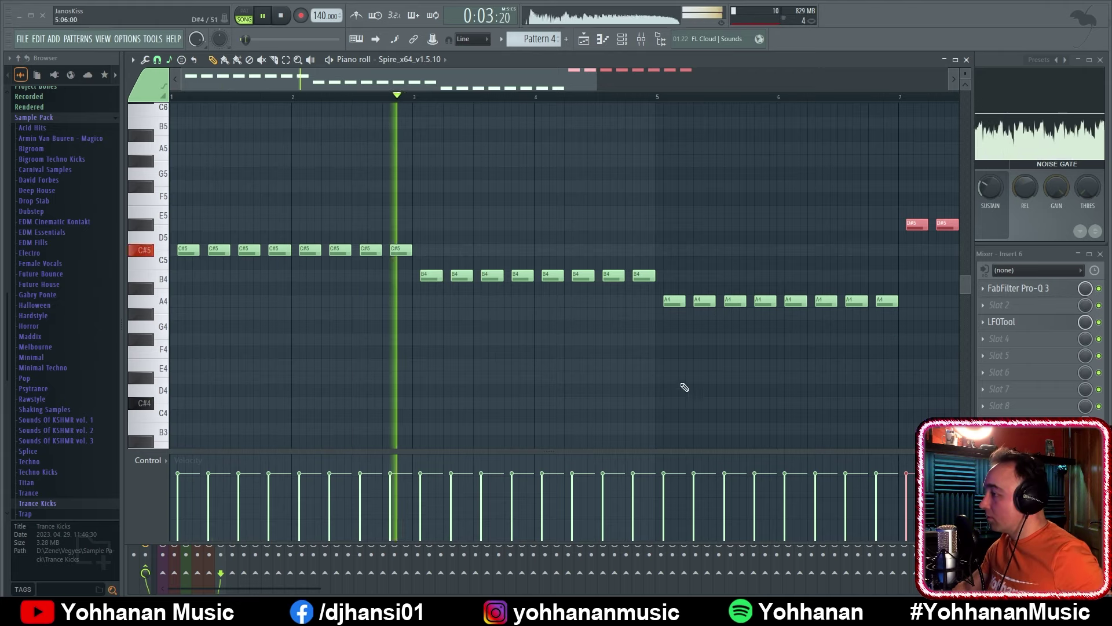
scroll(703, 395, "down", 1)
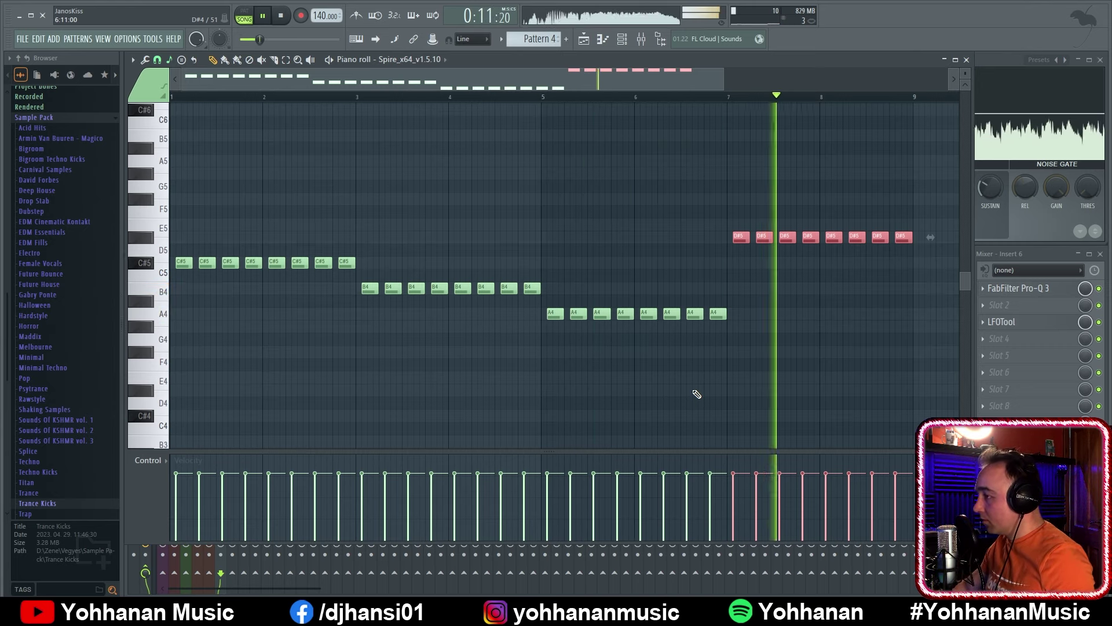
Raise the last Spire bass note of bar 2 by two semitones to D#, stop playback and close the piano roll
left_click(332, 224)
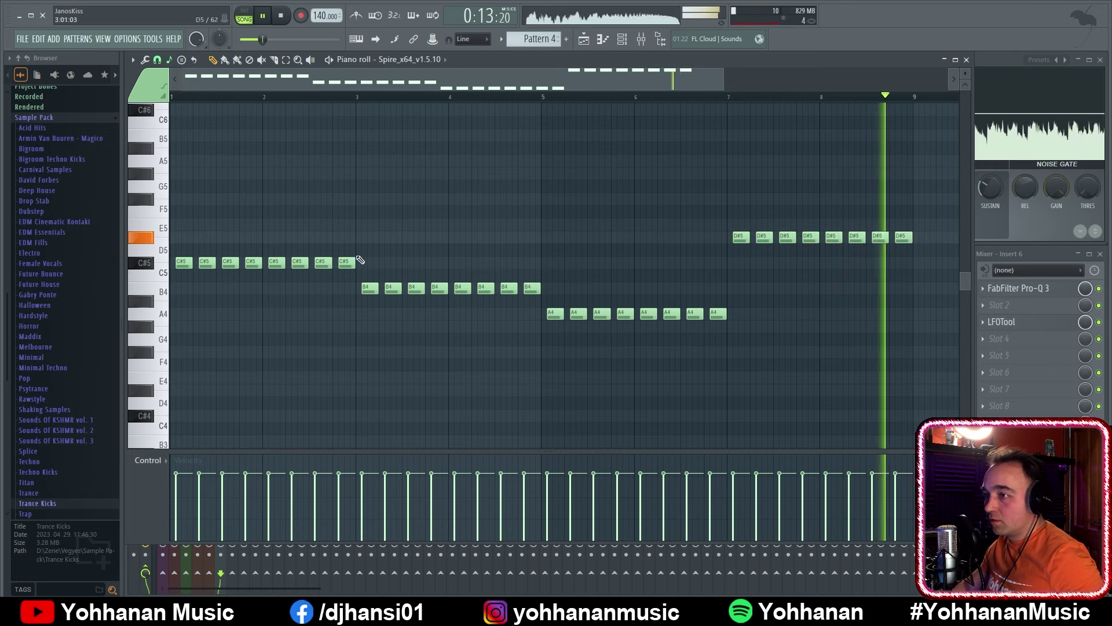
left_click_drag(348, 262, 349, 237)
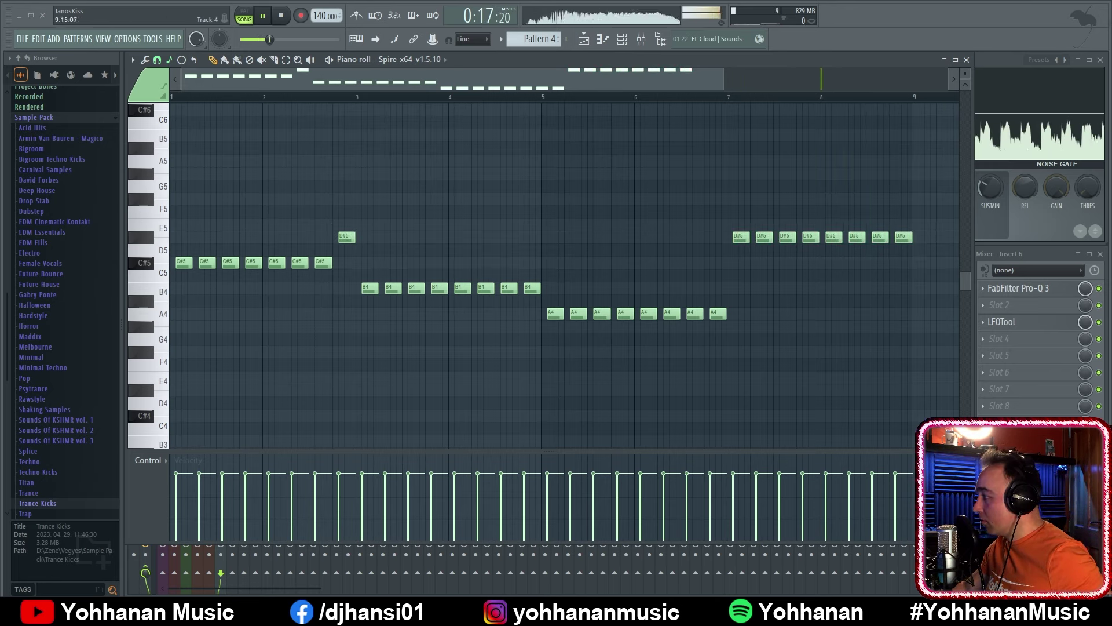
key("space")
left_click(966, 59)
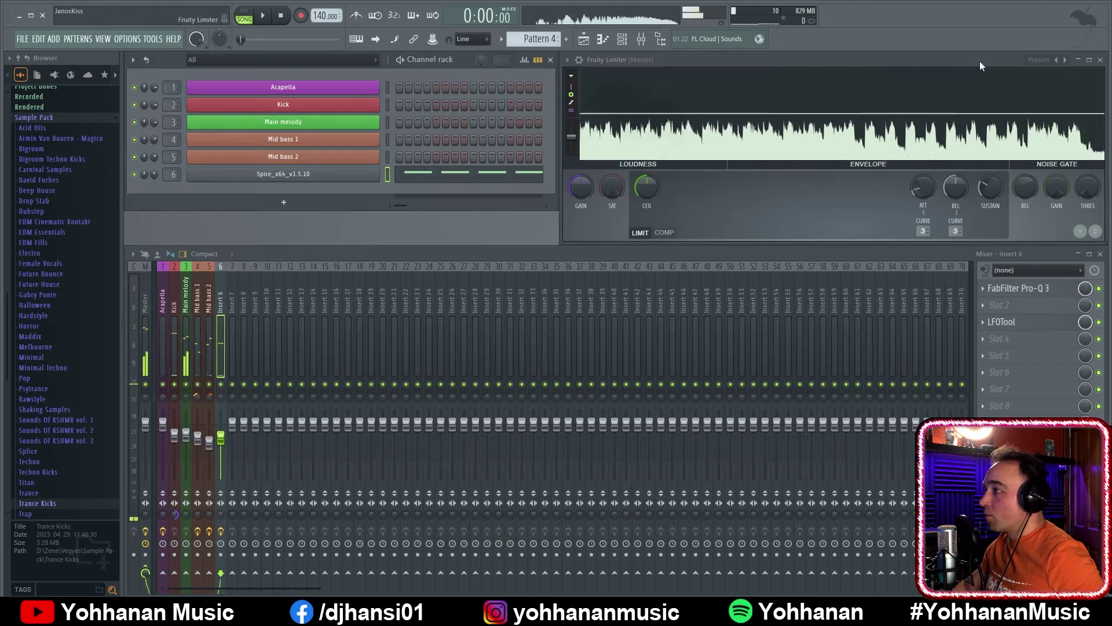
Load Kickstart in the first effect slot of the Main melody mixer track
key("space")
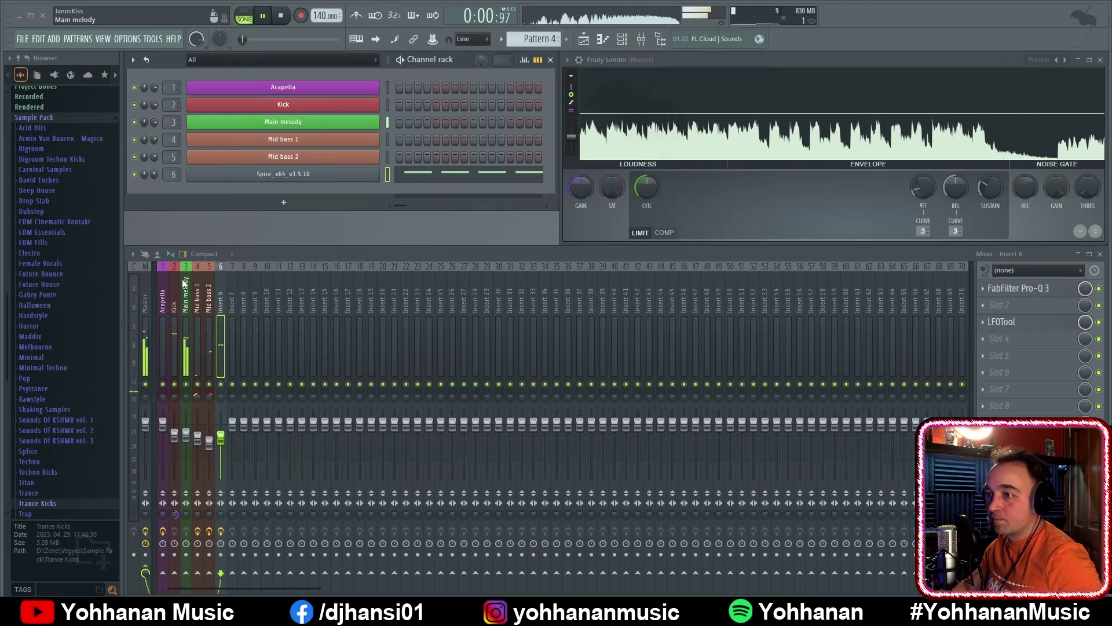
left_click(182, 279)
key("space")
left_click(1002, 288)
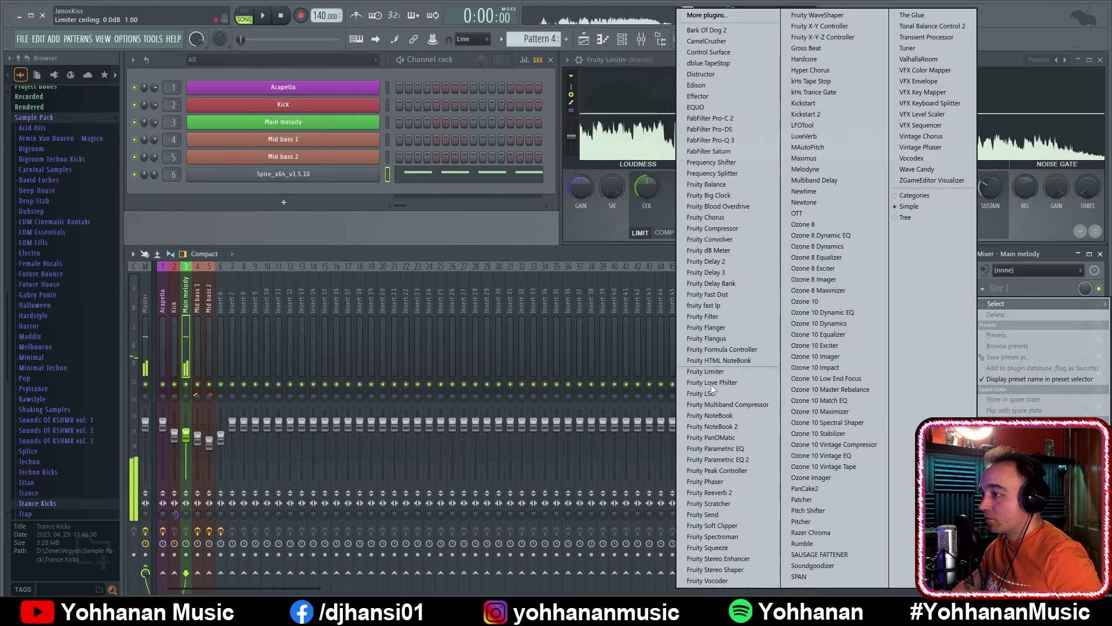
left_click(821, 105)
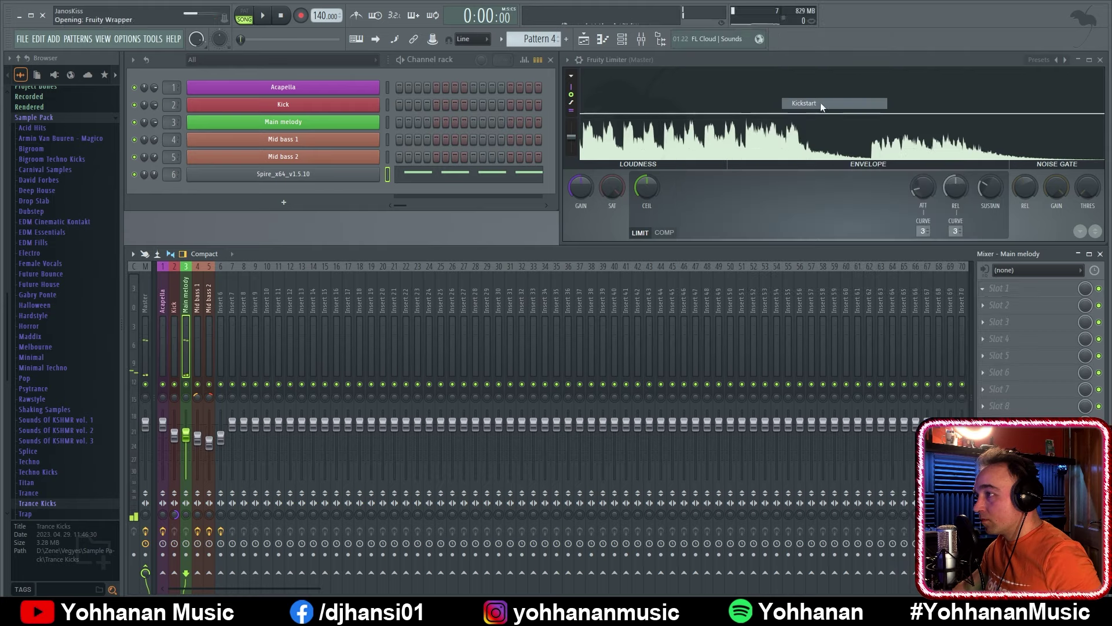
Set the Kickstart mix on the Main melody to 53% during playback and close the plugin
key("space")
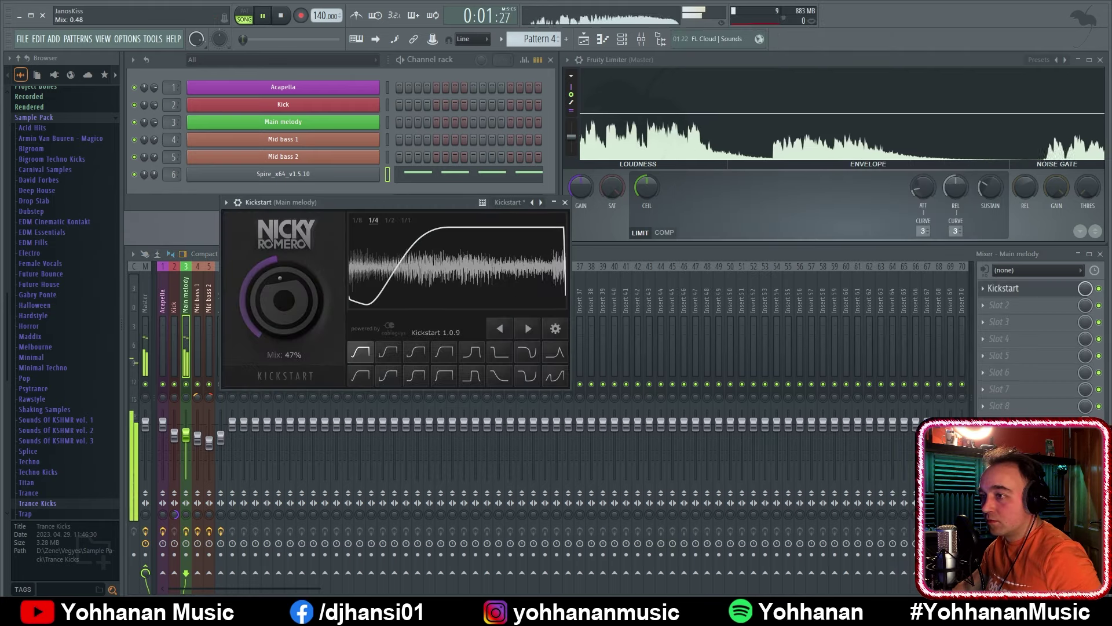
key("space")
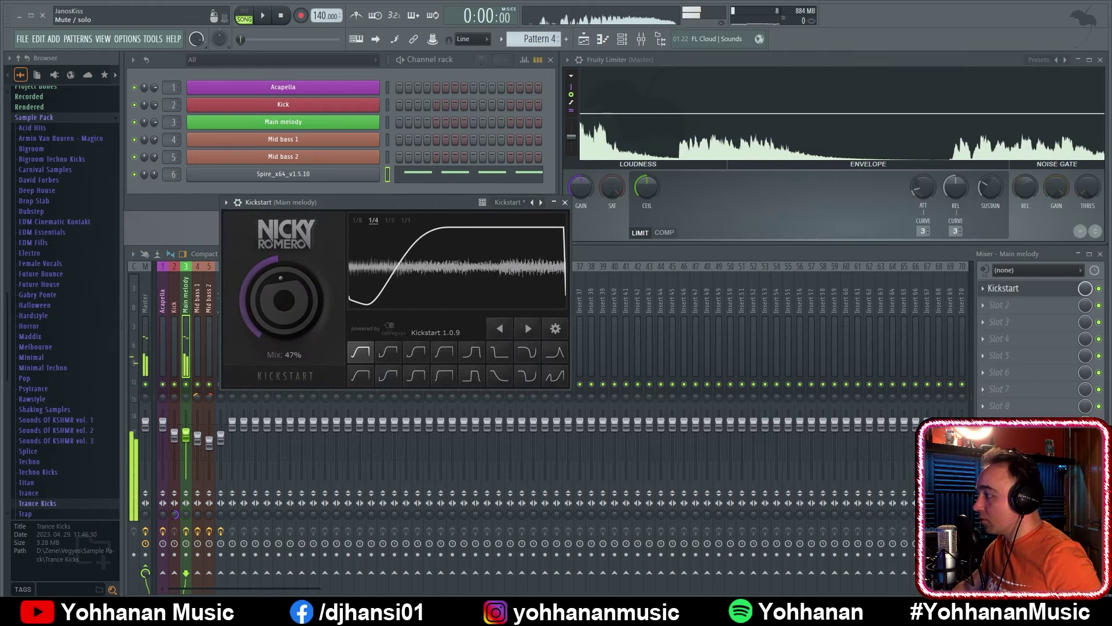
key("space")
left_click_drag(284, 298, 284, 293)
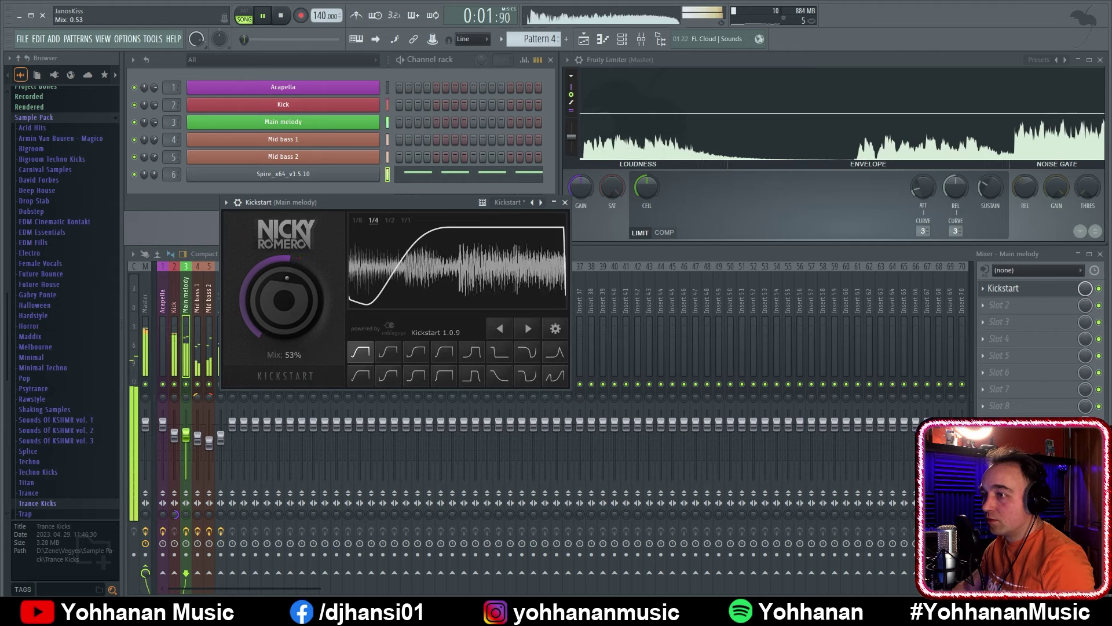
key("Escape")
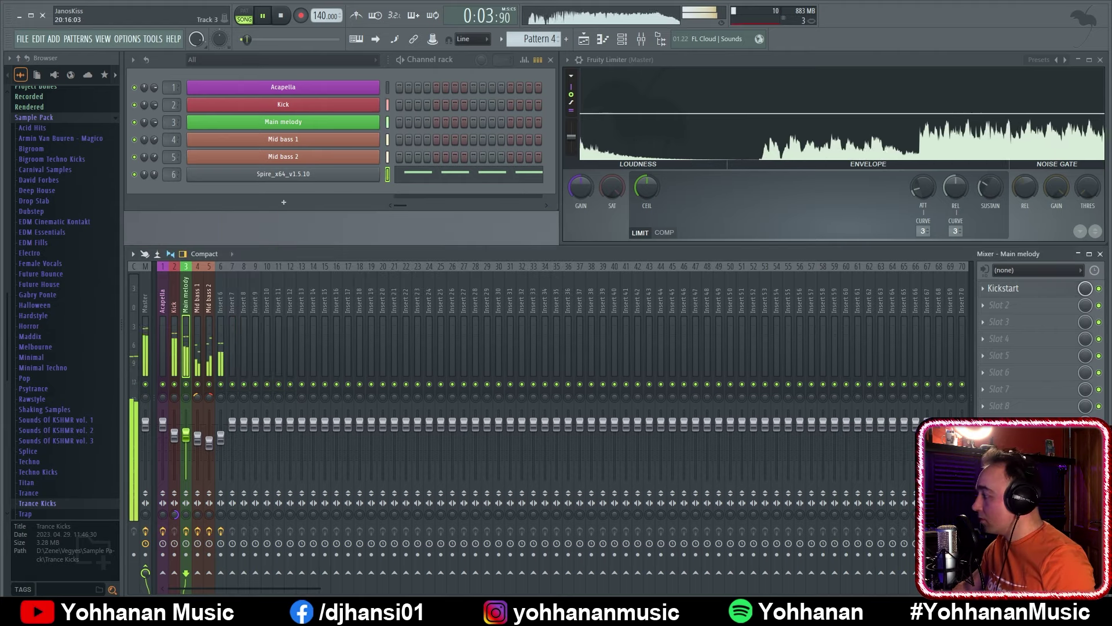
Raise the last Spire bass notes of bars 4, 6 and 8 to C#5, B4 and E5 during playback, and close the piano roll
key("F7")
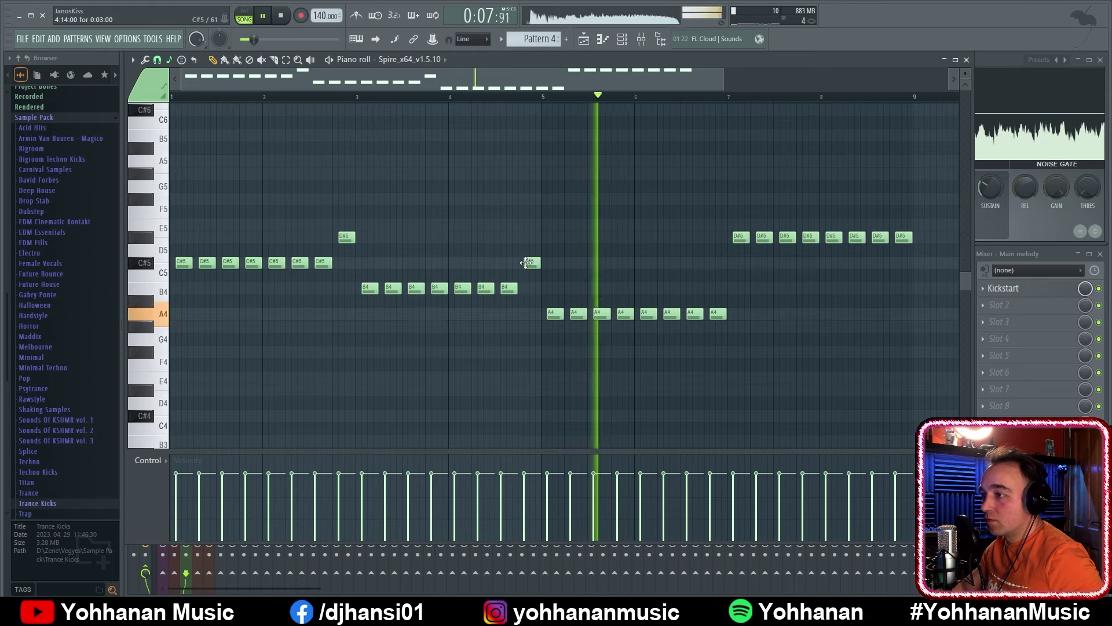
left_click_drag(717, 313, 717, 288)
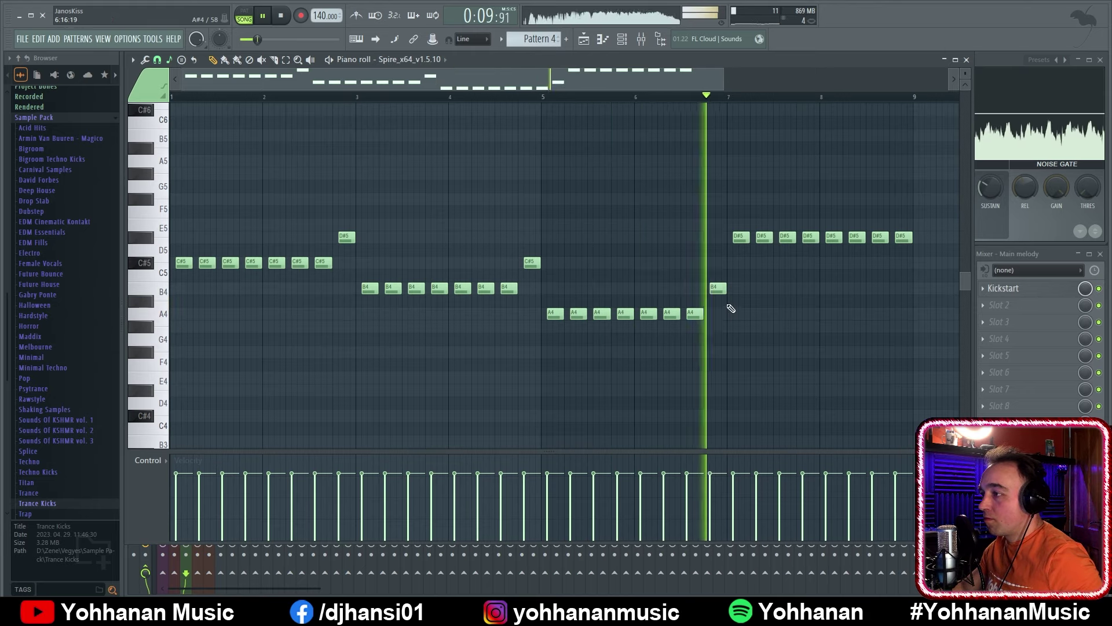
left_click_drag(904, 237, 903, 224)
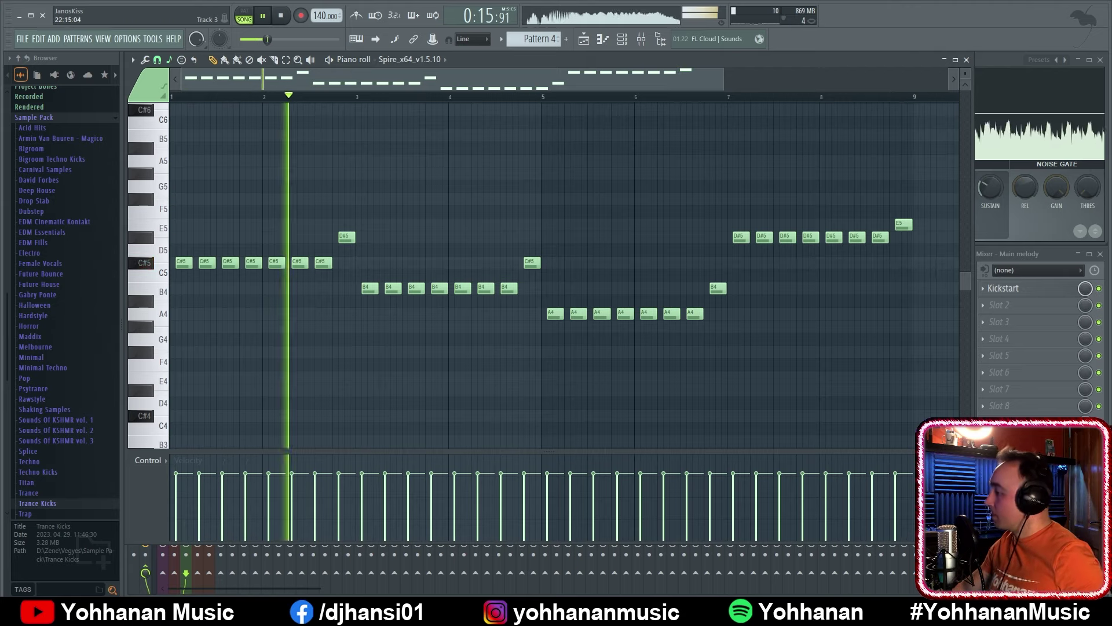
key("space")
left_click(966, 60)
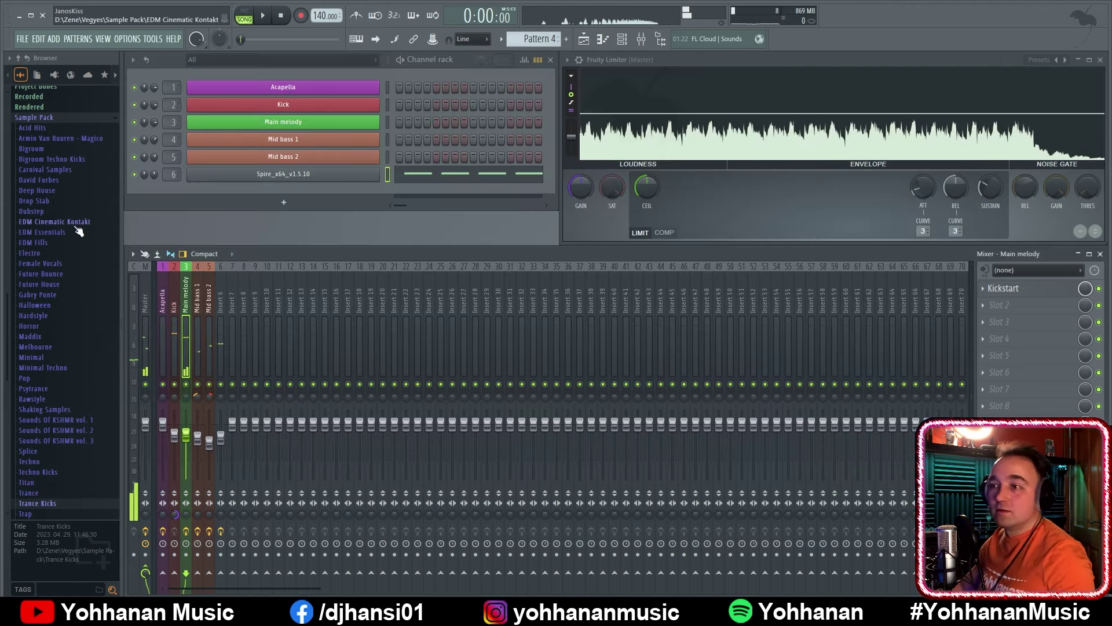
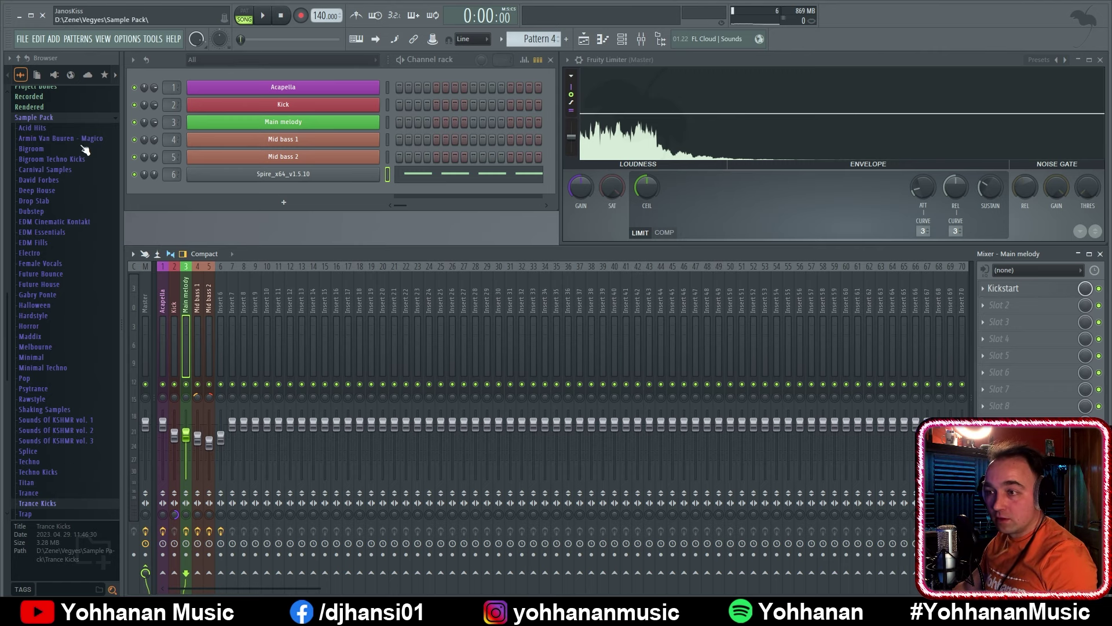
Open the Loops folder of Club Sounds vol. 2 under Vengeance, Régiek in the Sample Pack browser folder
scroll(74, 427, "down", 4)
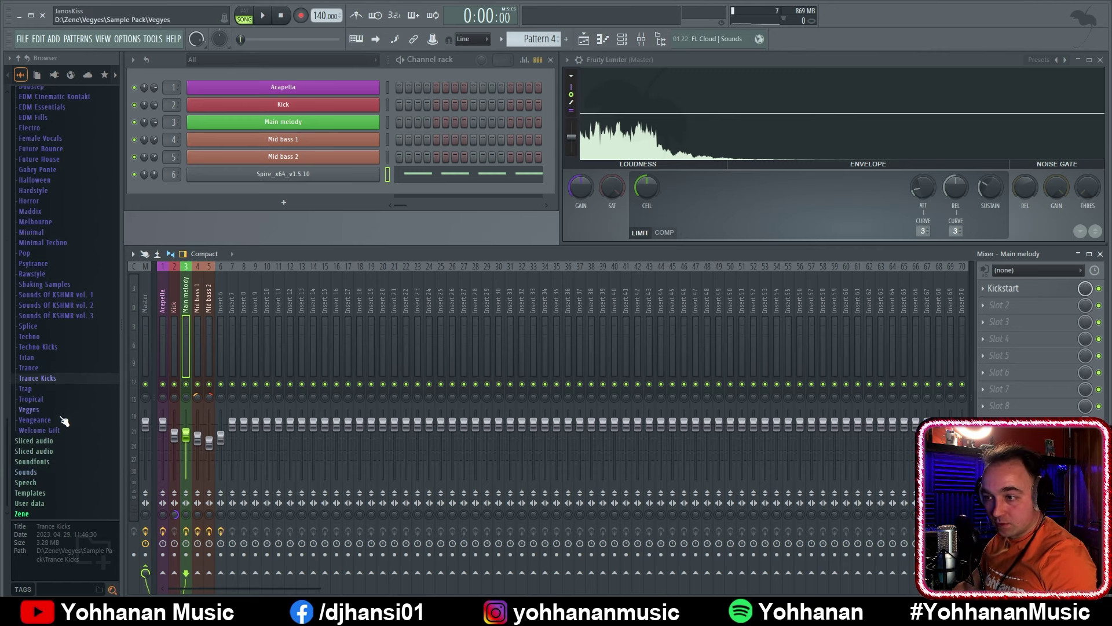
left_click(64, 420)
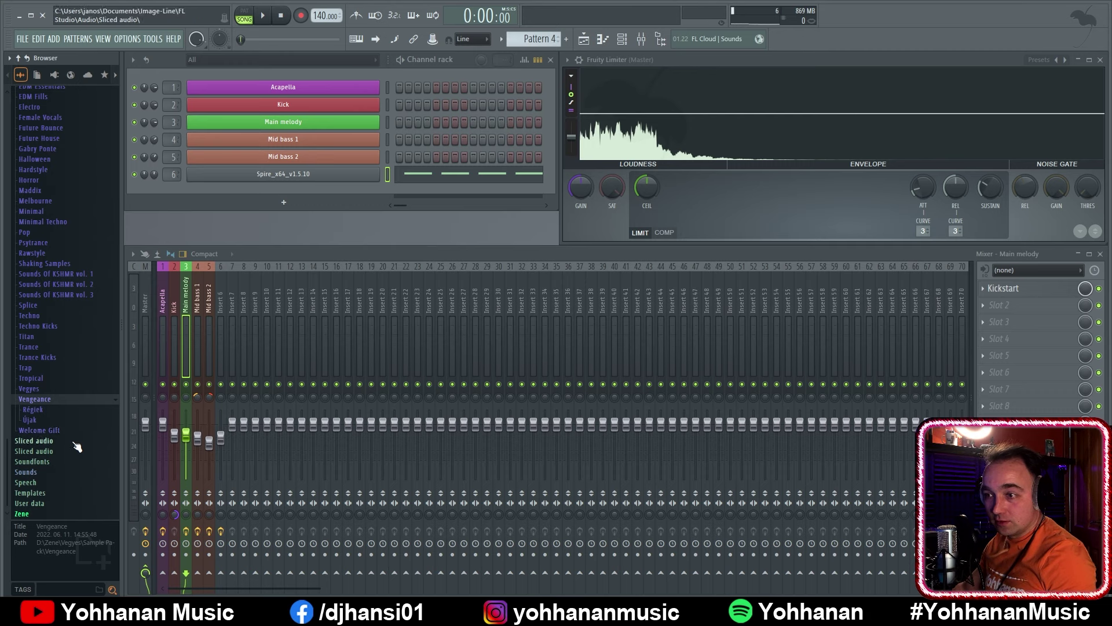
left_click(75, 412)
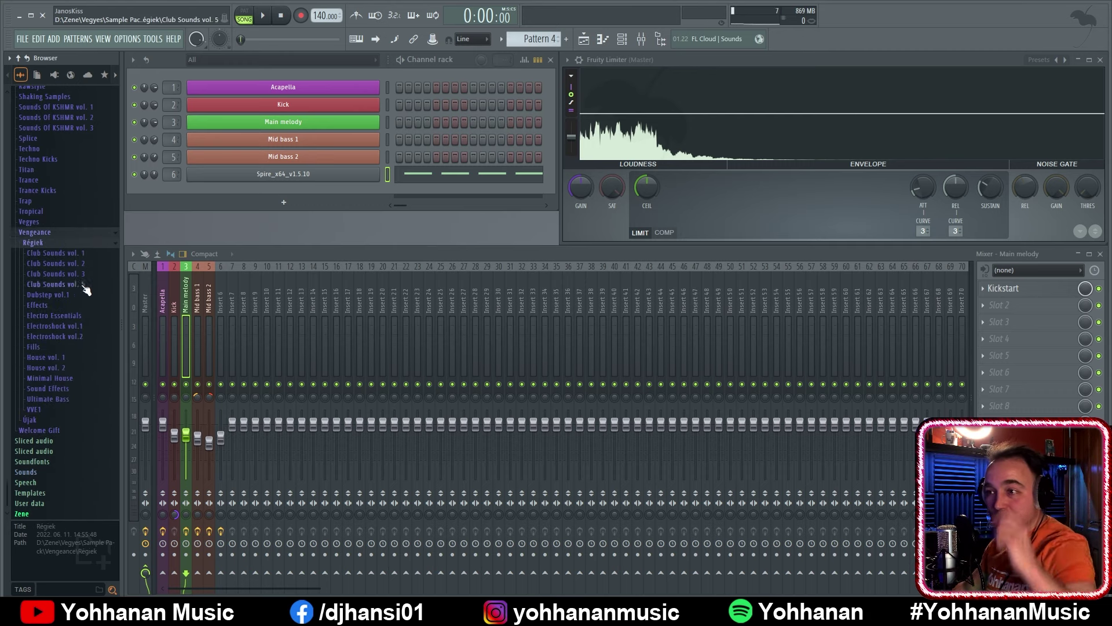
left_click(86, 265)
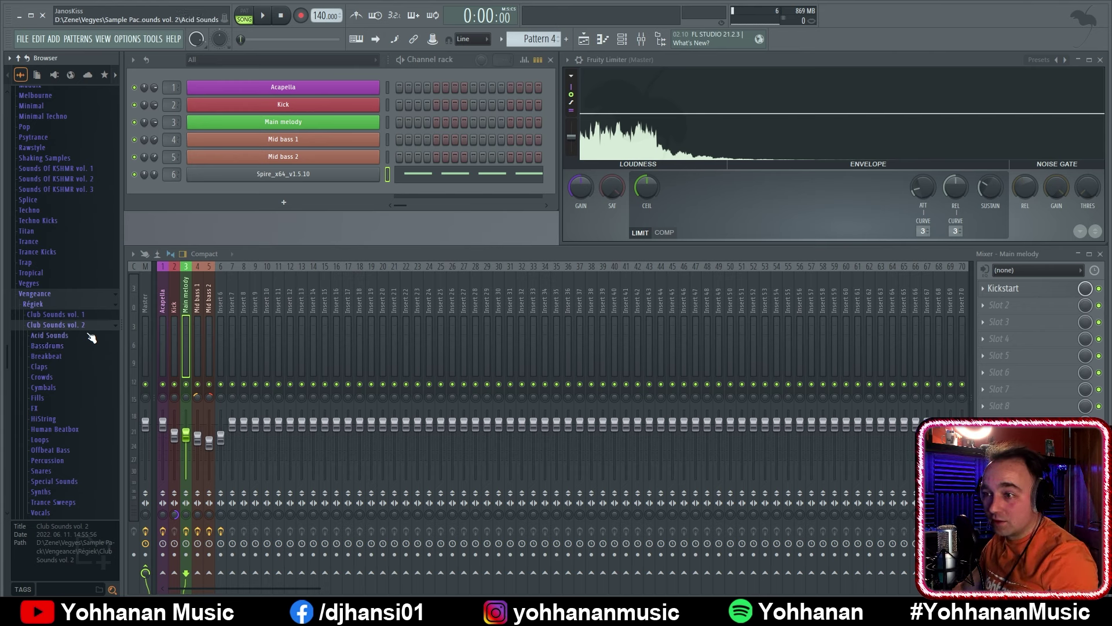
scroll(91, 338, "down", 4)
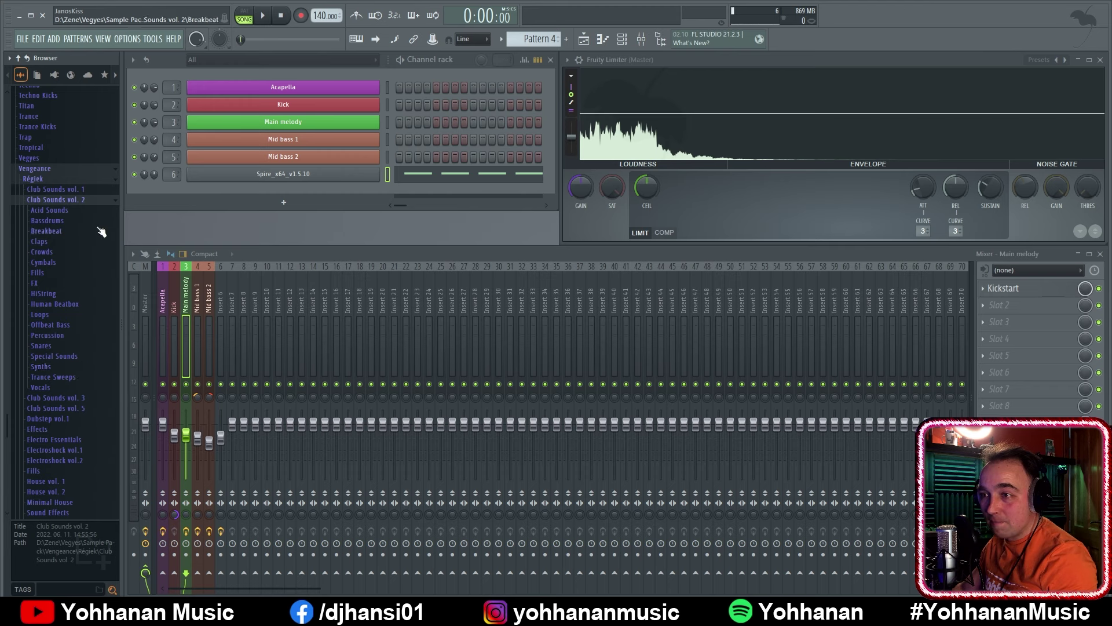
left_click(74, 318)
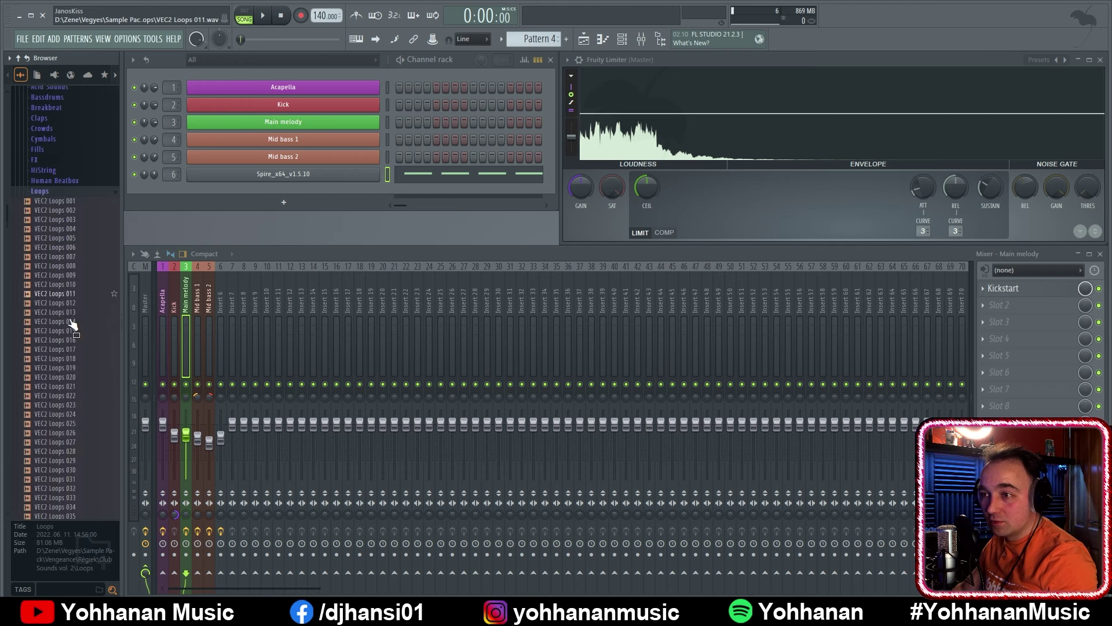
Audition the samples VEC2 Loops 011 and 012, and place VEC2 Loops 012 on playlist Track 6 at bar 9
left_click(92, 291)
left_click(91, 303)
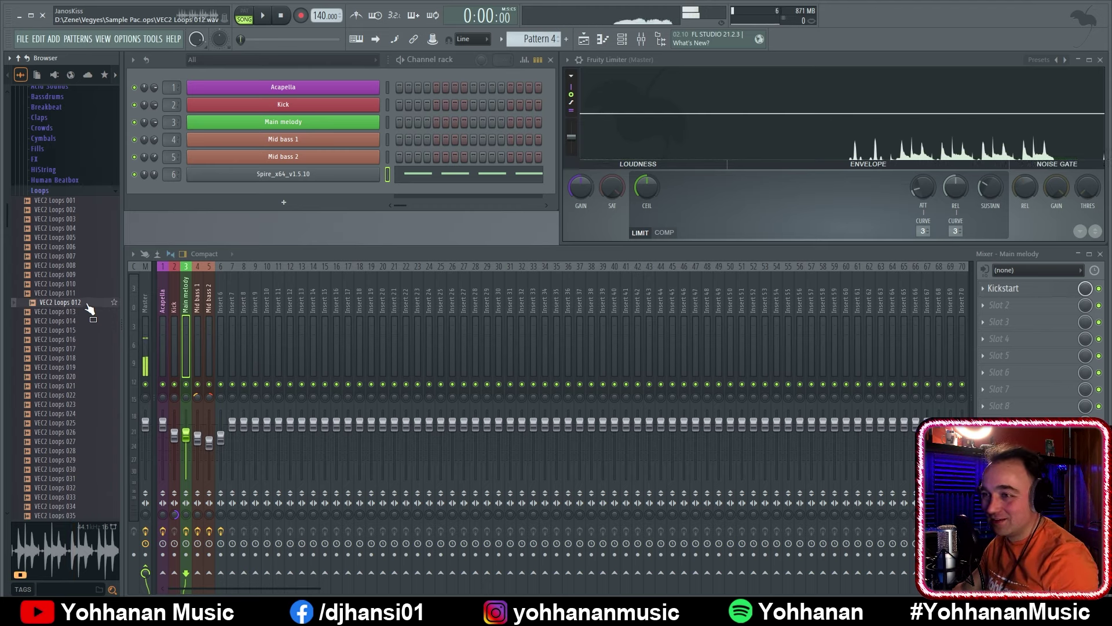
left_click(86, 303)
left_click_drag(86, 307, 283, 189)
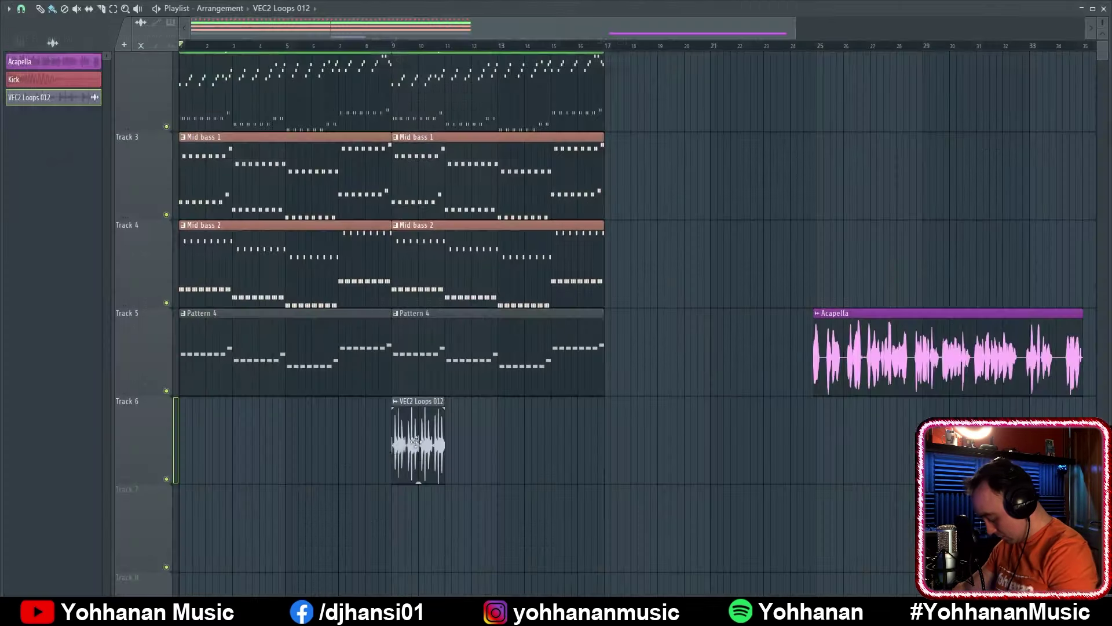
scroll(434, 437, "up", 5)
scroll(434, 437, "down", 3)
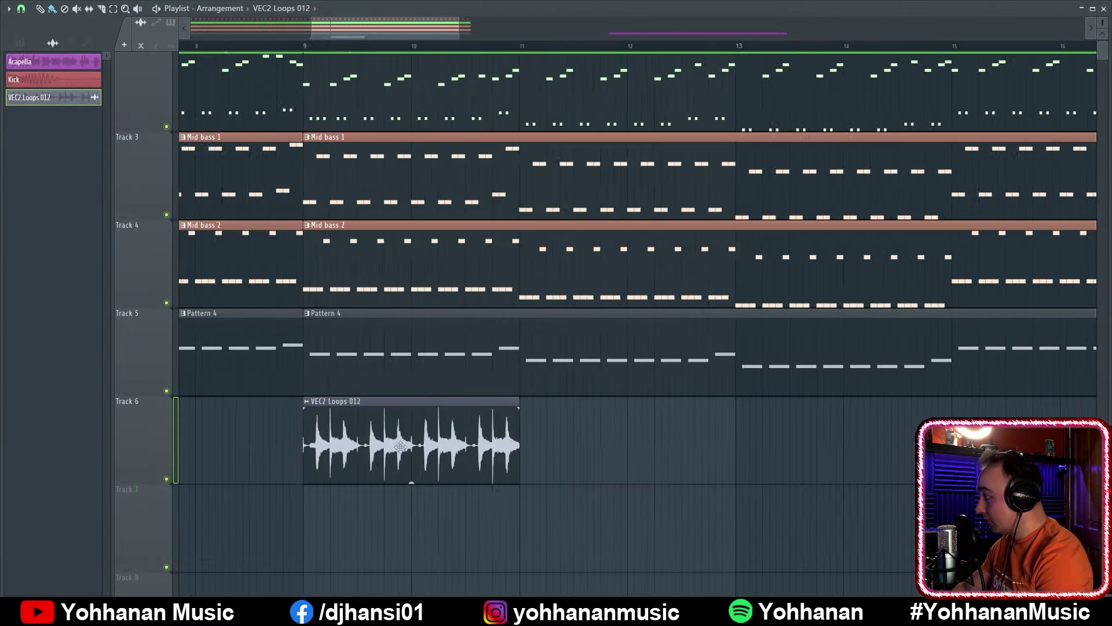
scroll(336, 428, "up", 4)
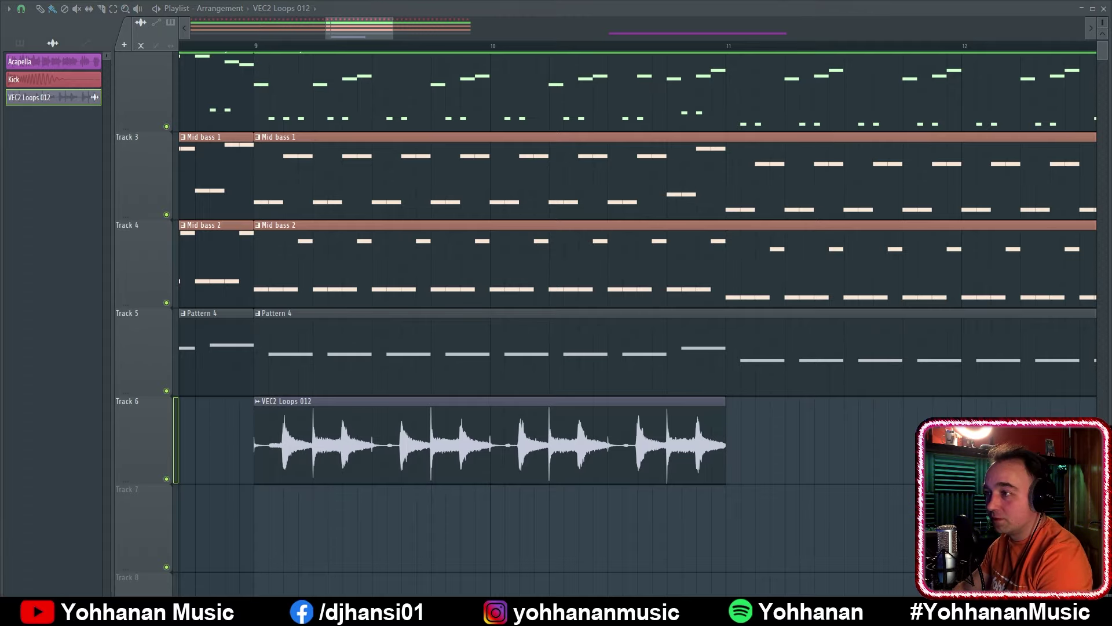
Delete the last kick before bar 9 on Track 1 and repeat the VEC2 Loops 012 clip on Track 6 through bar 16
scroll(193, 522, "down", 6)
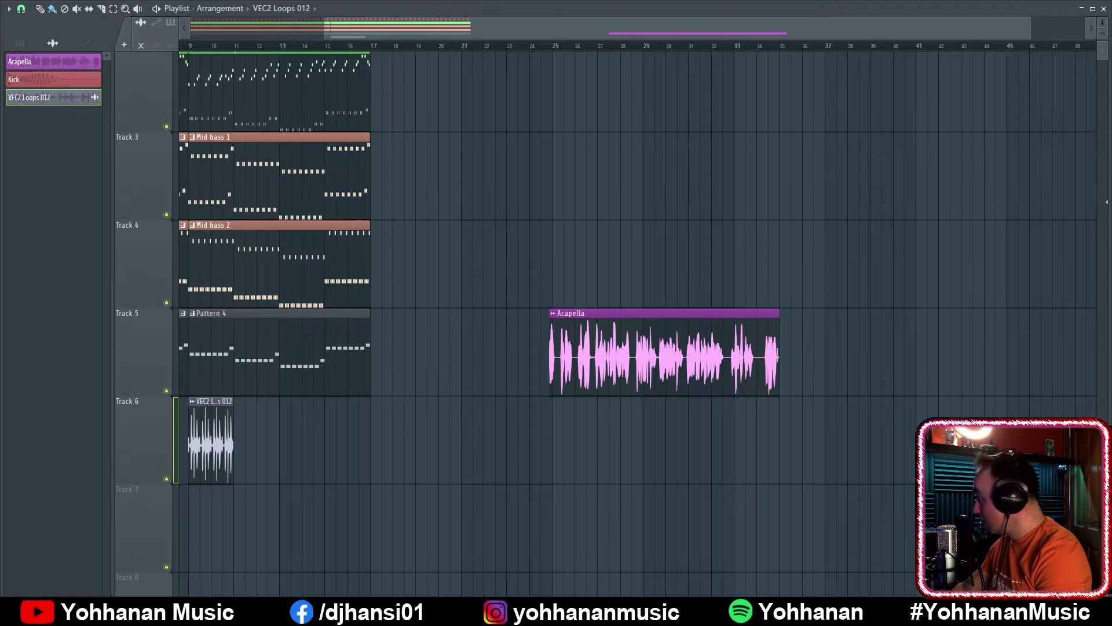
scroll(670, 168, "up", 2)
scroll(297, 193, "up", 3)
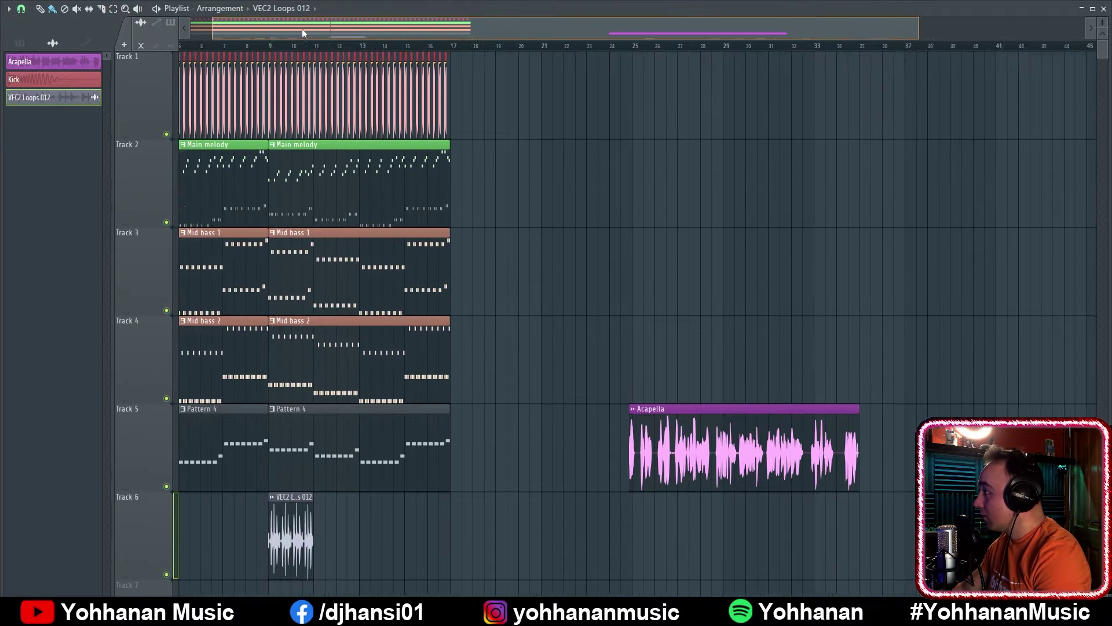
scroll(297, 193, "up", 4)
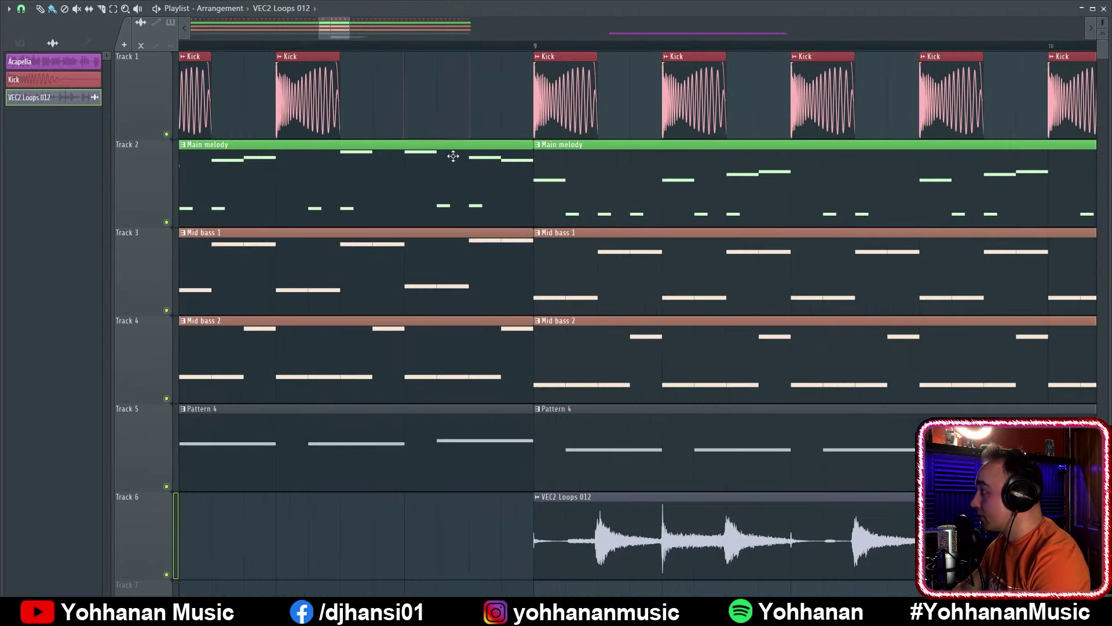
scroll(454, 154, "up", 2)
scroll(333, 519, "down", 4)
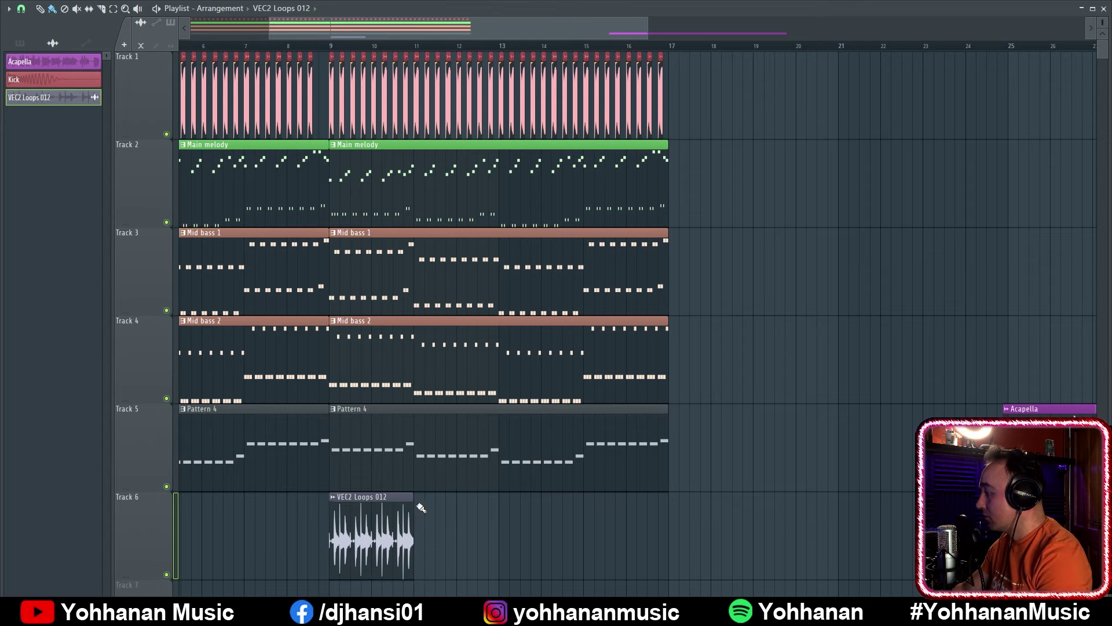
left_click_drag(421, 508, 619, 507)
Play the arrangement from late in bar 7, soloing and unsoloing Track 6 to check the loop, and stop playback
left_click(277, 46)
key("space")
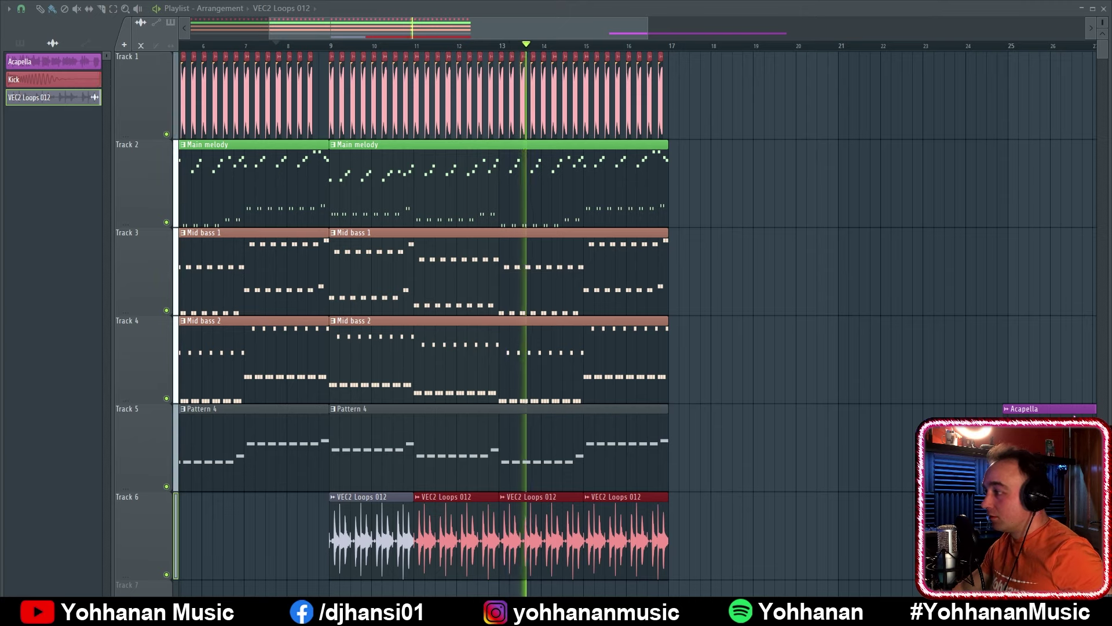
right_click(167, 574)
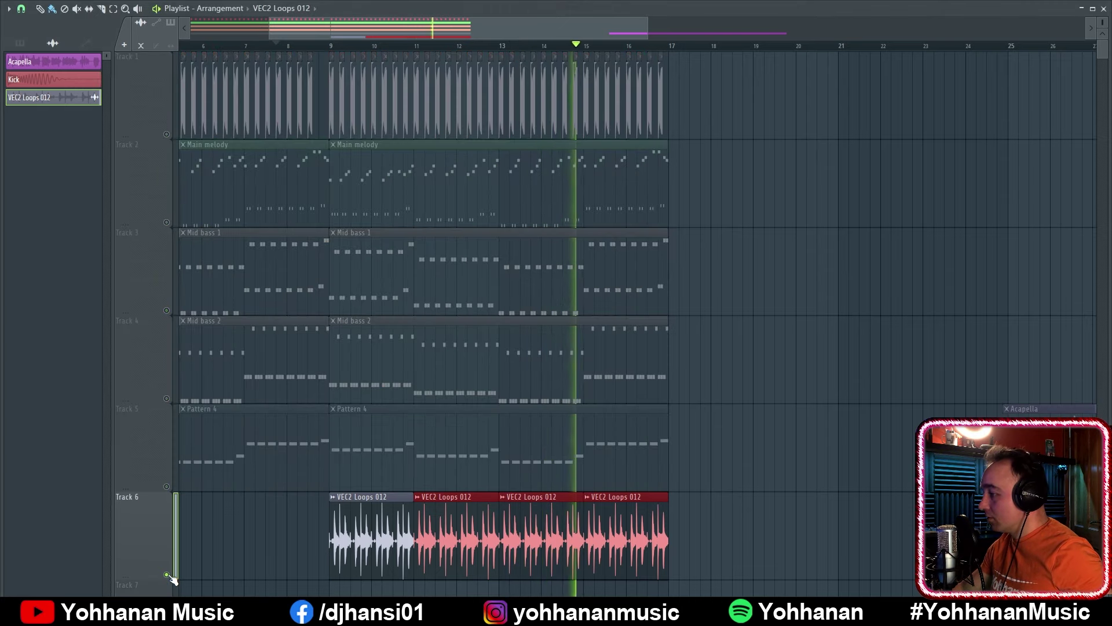
right_click(167, 575)
key("space")
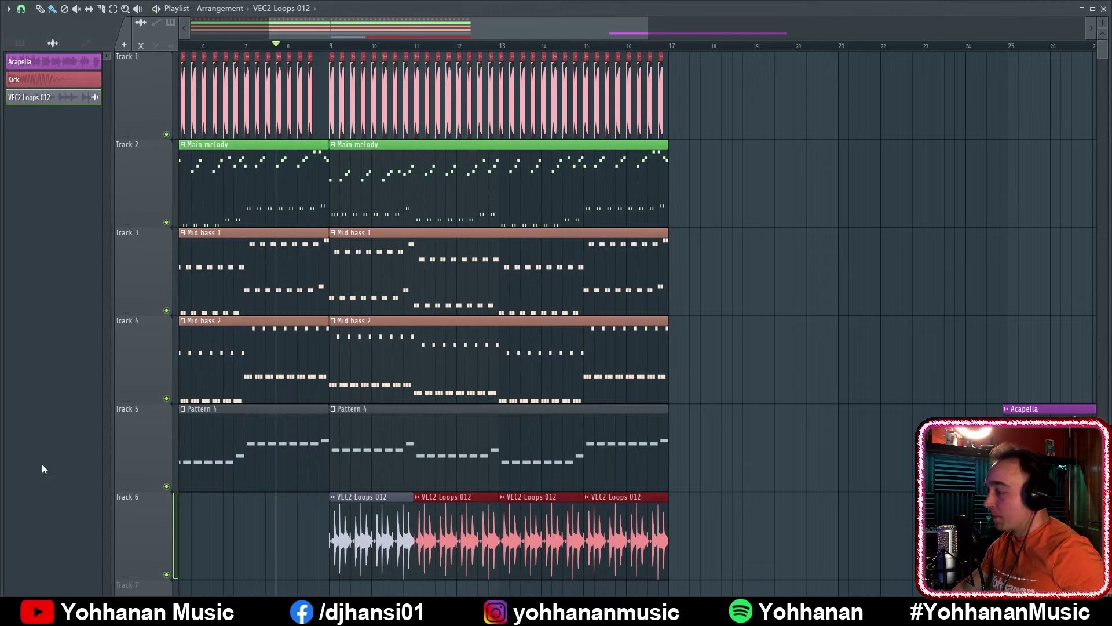
Listen to the arrangement with the VEC2 Loops 012 layer from bar 9, and stop playback
scroll(752, 350, "down", 3)
scroll(724, 338, "down", 5)
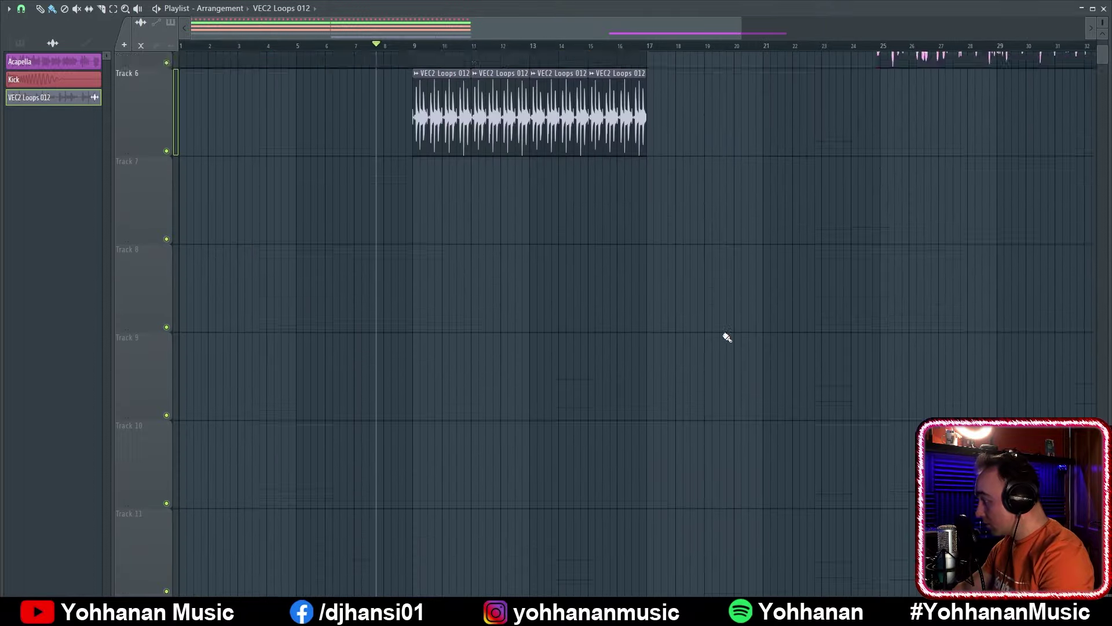
scroll(716, 329, "up", 2)
scroll(717, 329, "up", 2)
scroll(372, 50, "up", 8)
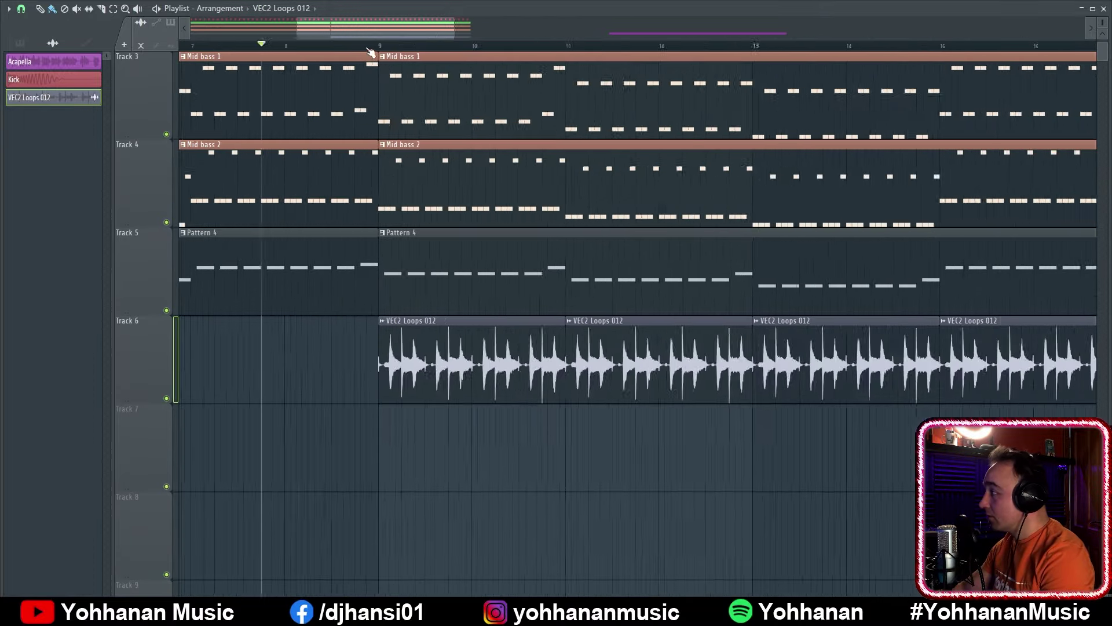
left_click(392, 48)
key("space")
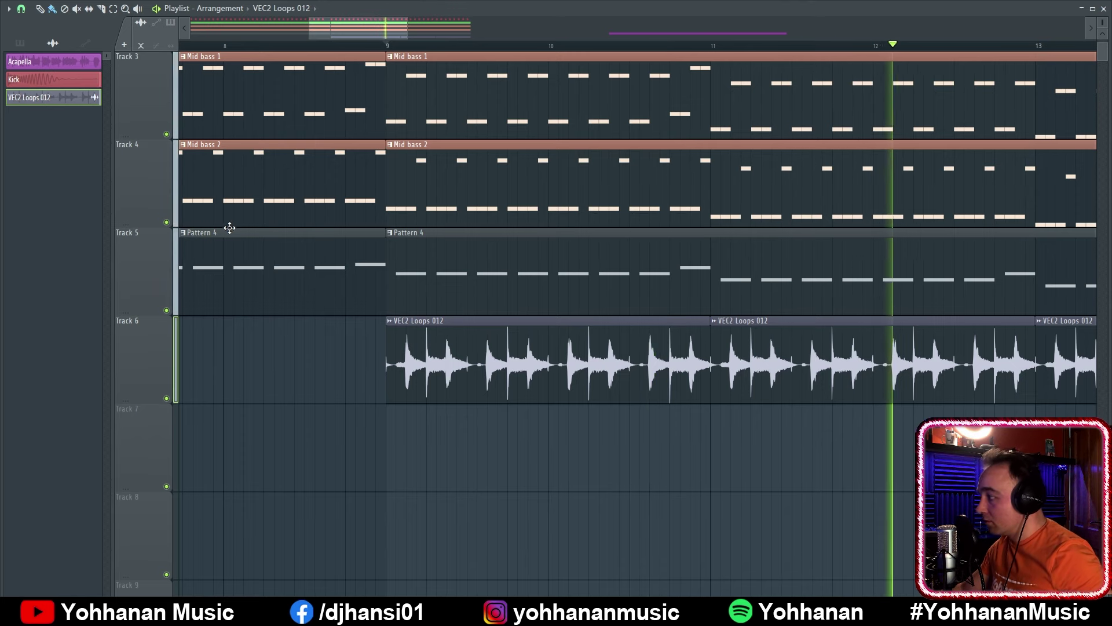
key("space")
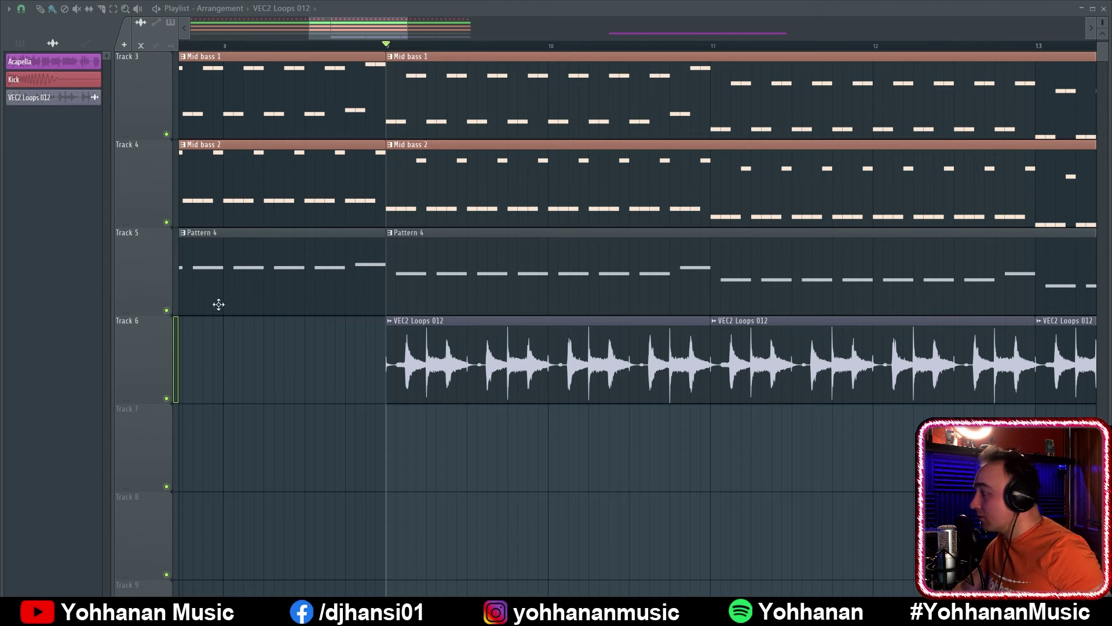
Select bars 9 and 10 as the playback loop region and solo Track 6
left_click_drag(386, 51, 549, 50)
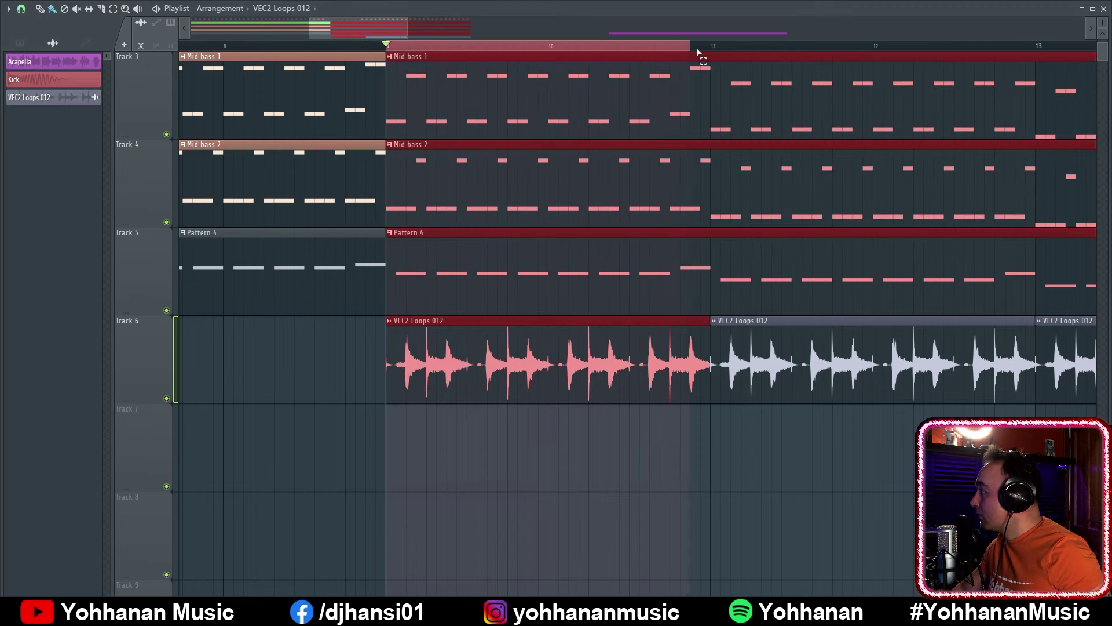
left_click_drag(717, 49, 720, 50)
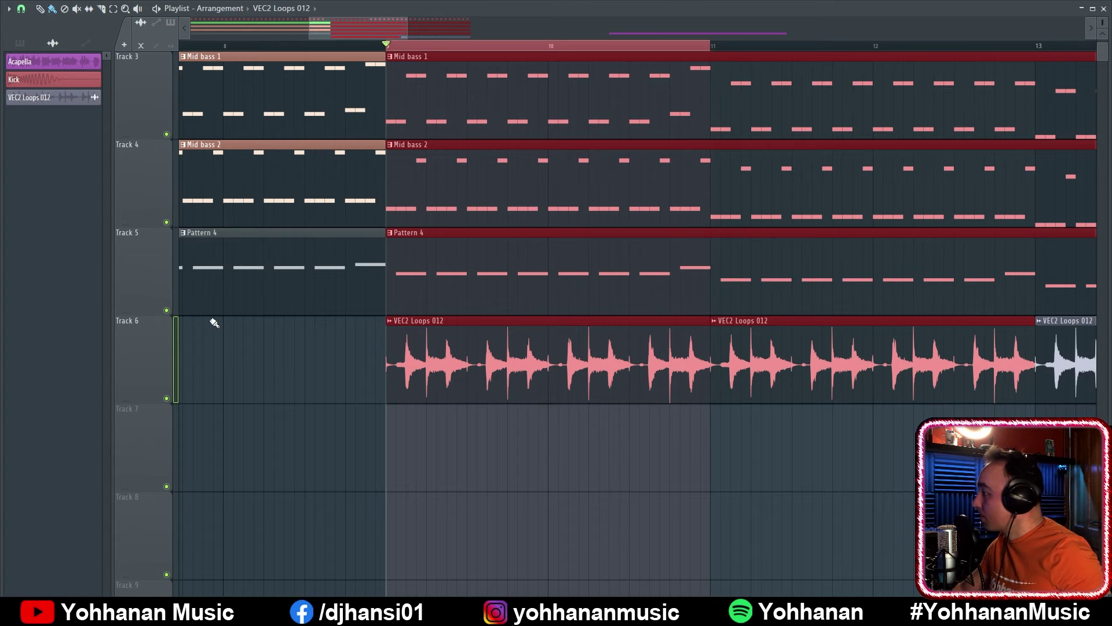
left_click(224, 384)
right_click(167, 397)
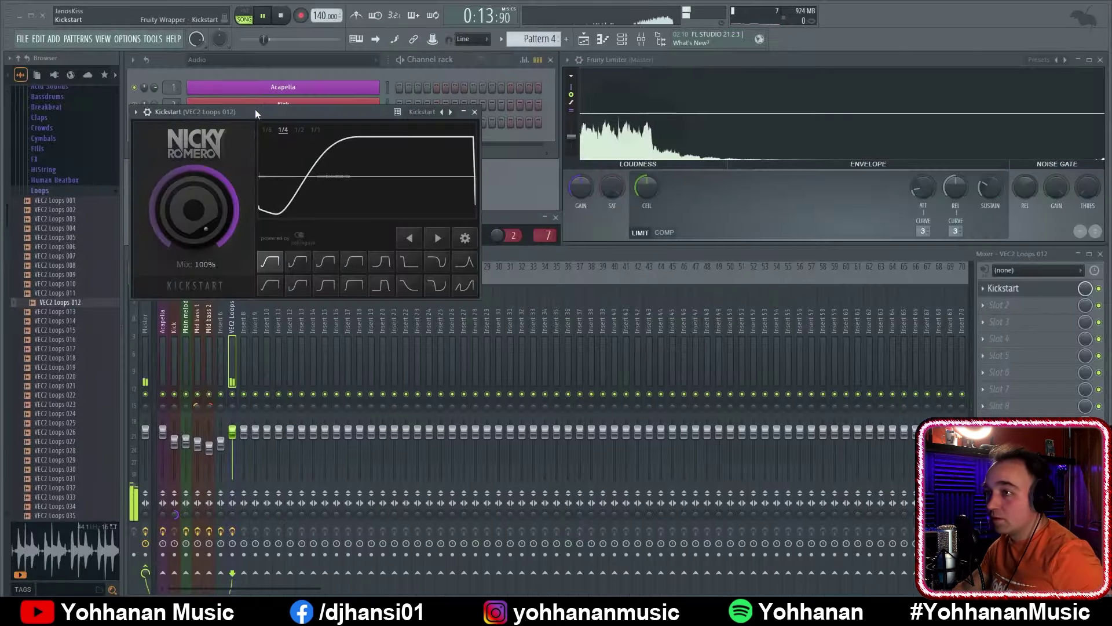
Load Kickstart on the VEC2 Loops 012 mixer track and compare its mix at 0% during playback, setting it to 100%
left_click_drag(281, 138, 388, 138)
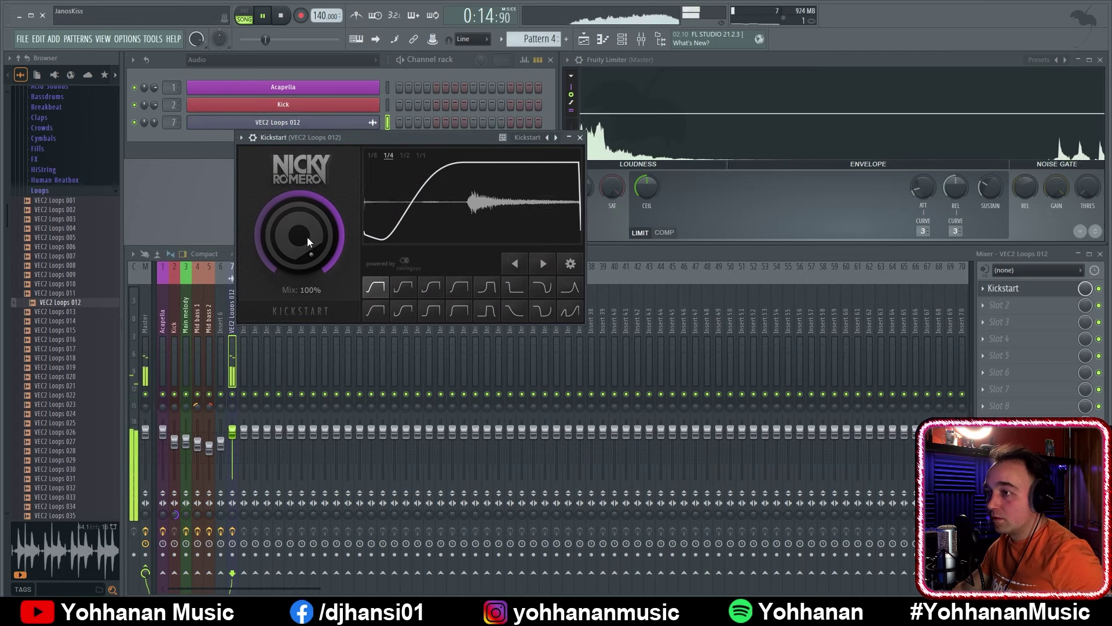
left_click_drag(307, 238, 297, 231)
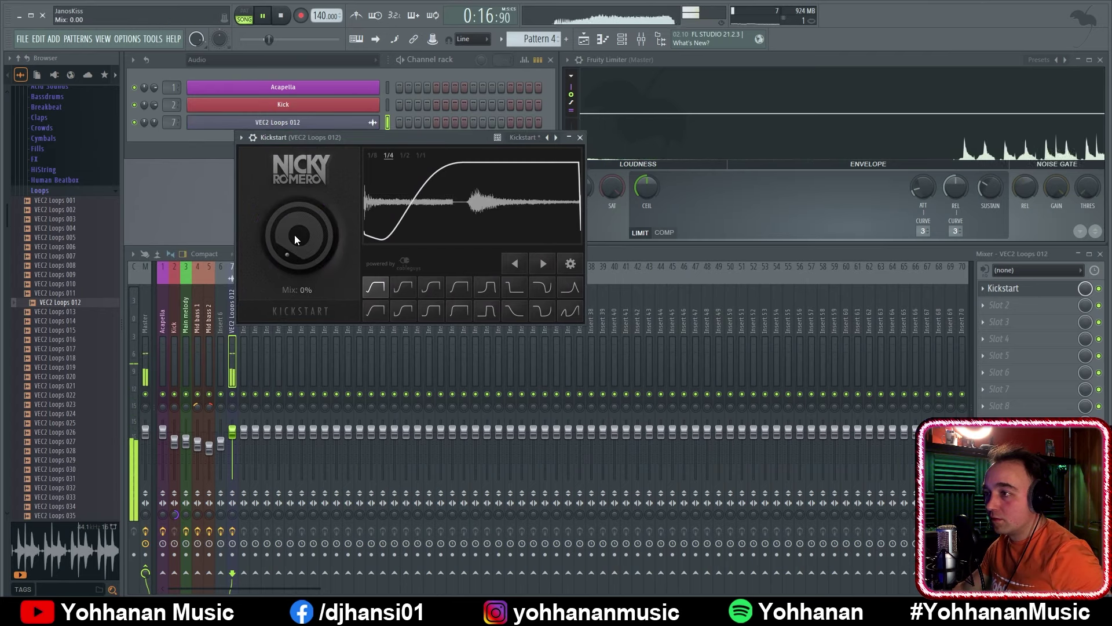
key("space")
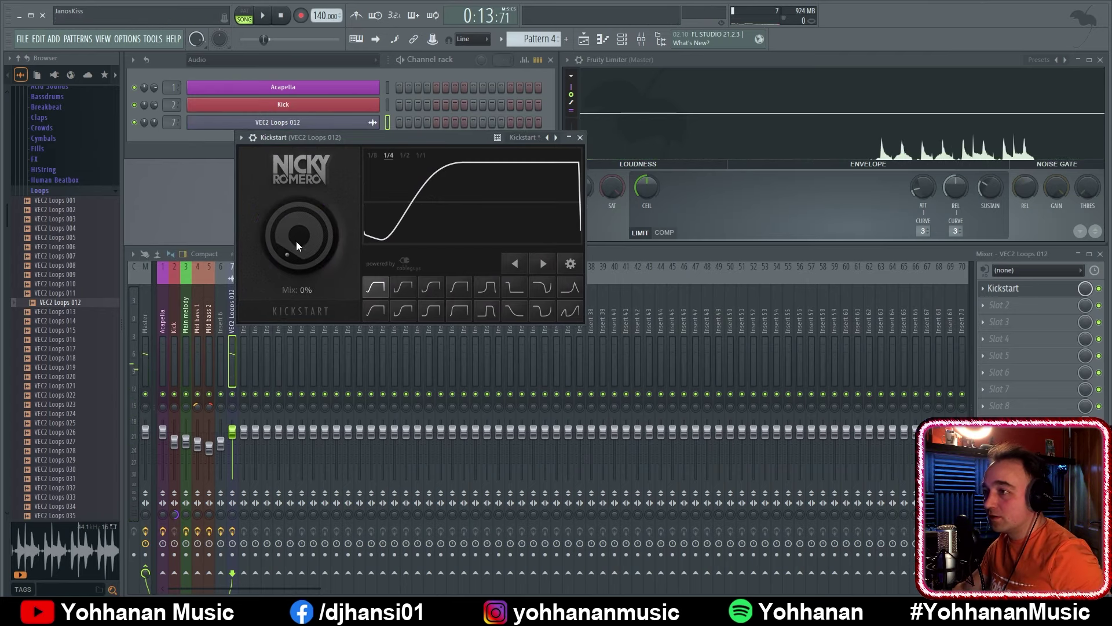
key("space")
left_click_drag(308, 242, 308, 228)
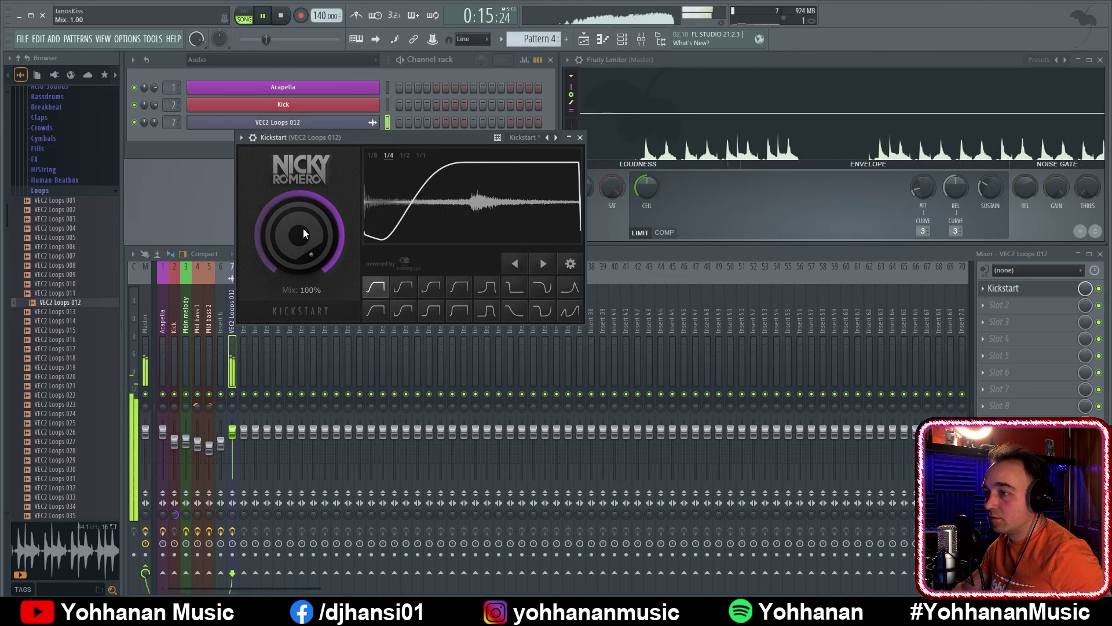
left_click_drag(304, 228, 303, 223)
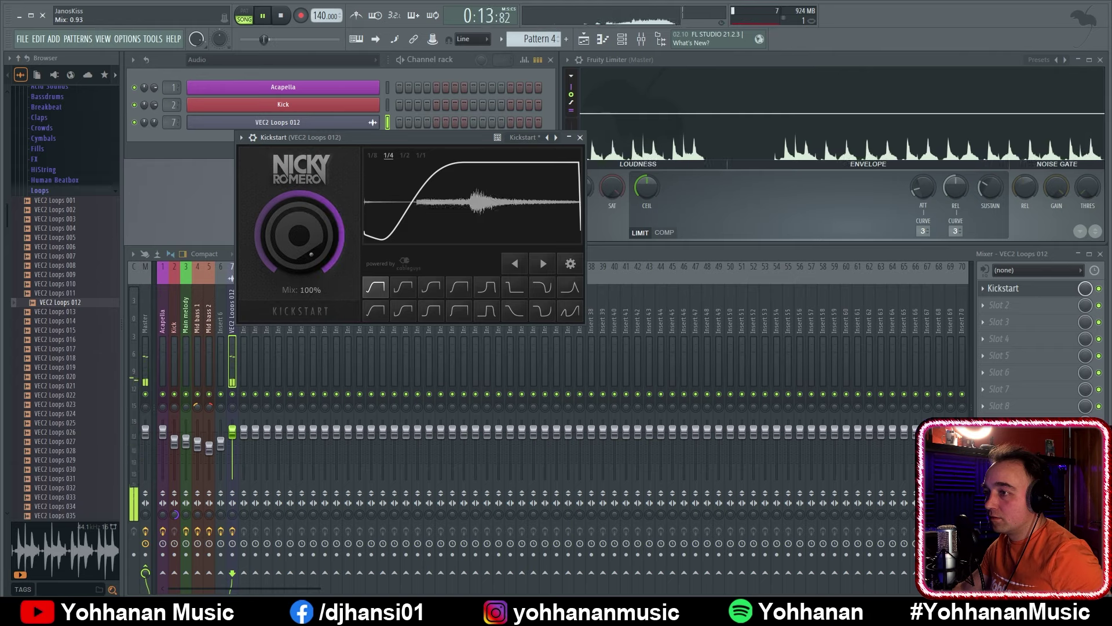
Add FabFilter Pro-Q 3 in the loop's second effect slot with an 18 dB/oct low cut between 500 Hz and 1 kHz, and stop playback
left_click(986, 310)
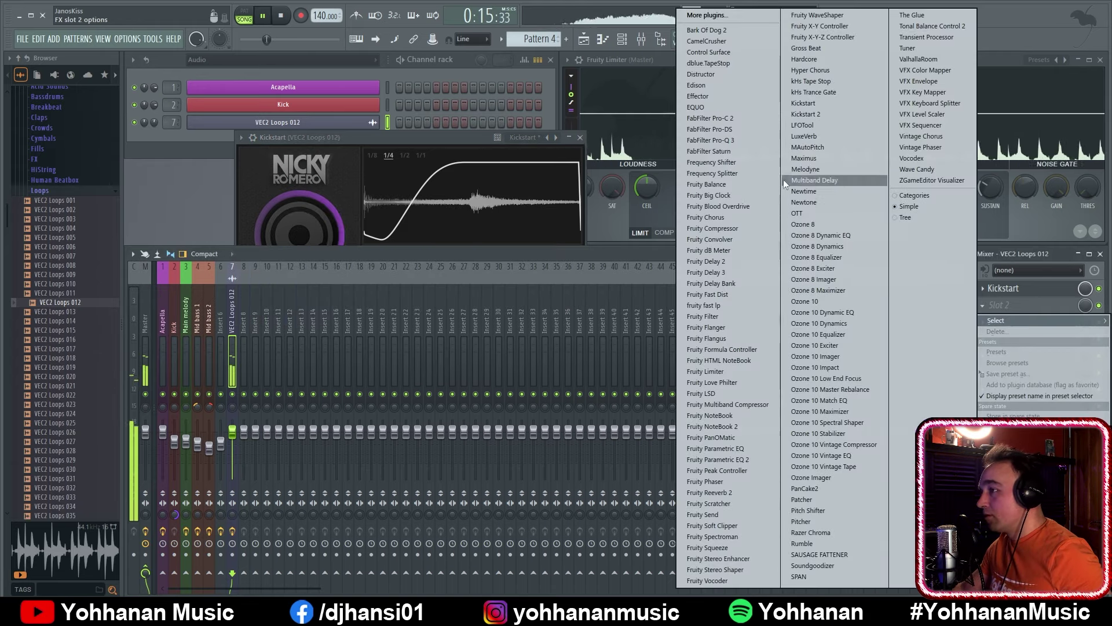
left_click(756, 142)
left_click_drag(168, 258, 408, 257)
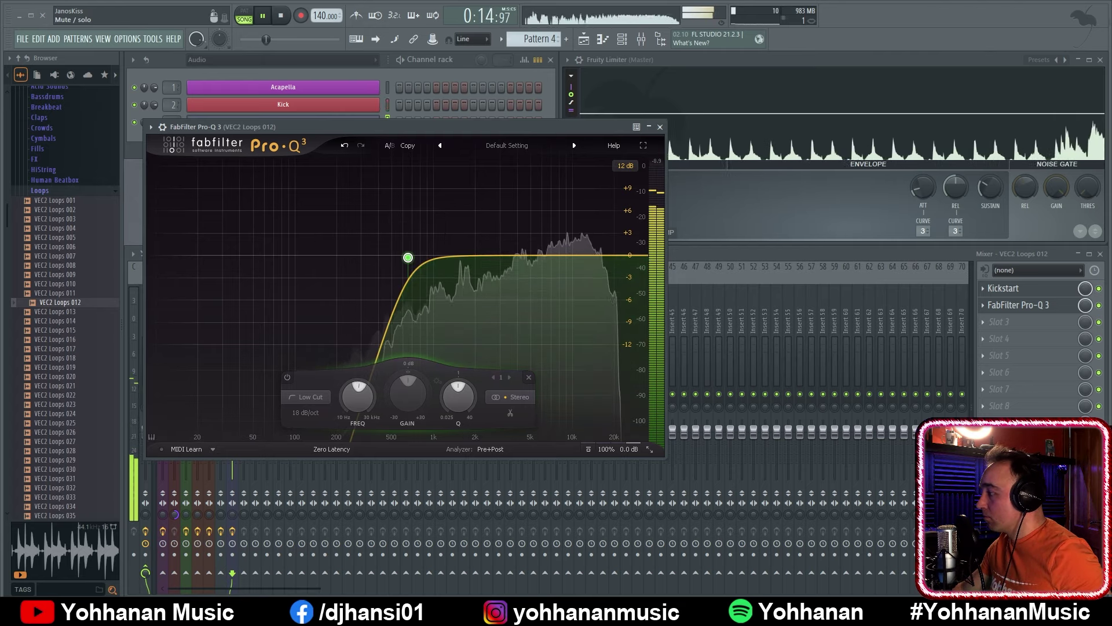
left_click(660, 127)
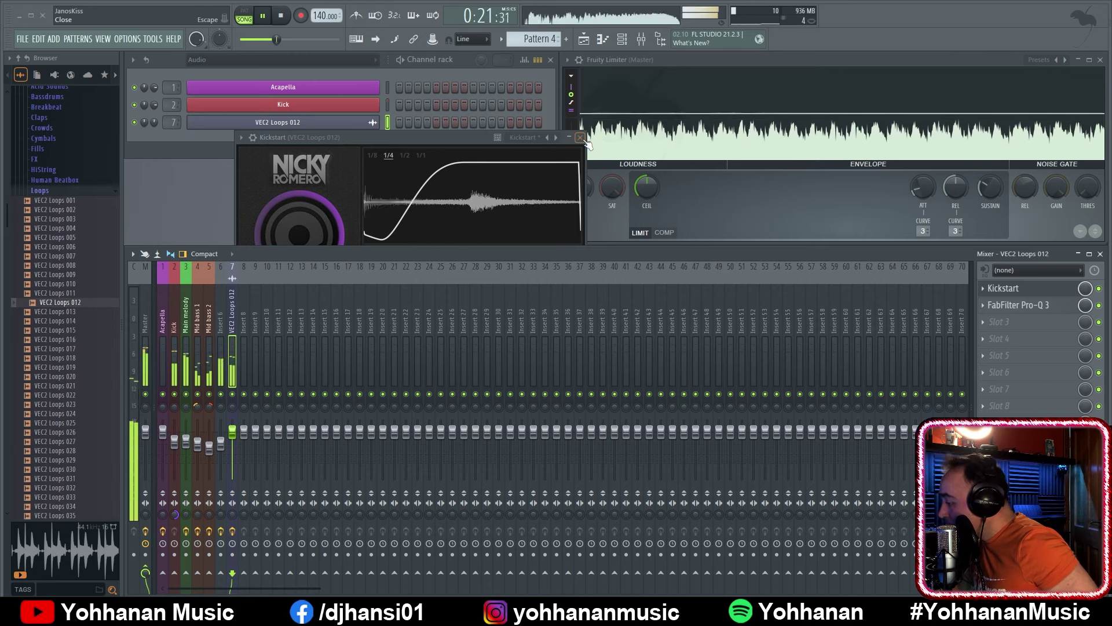
key("space")
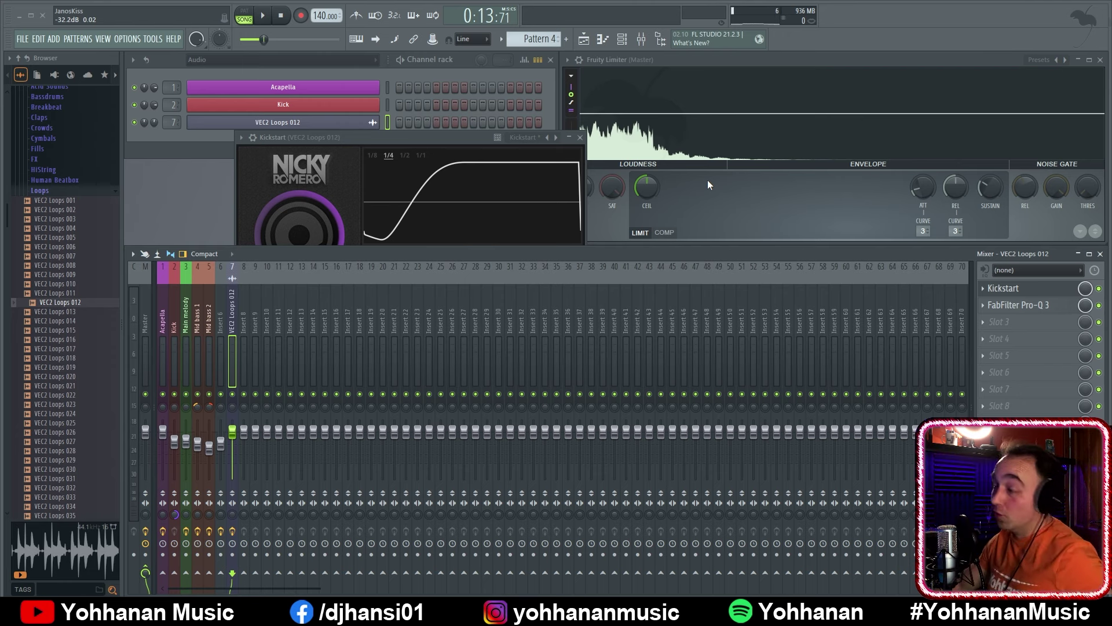
Collapse the Loops folder in the browser and close the Kickstart plugin
left_click(60, 192)
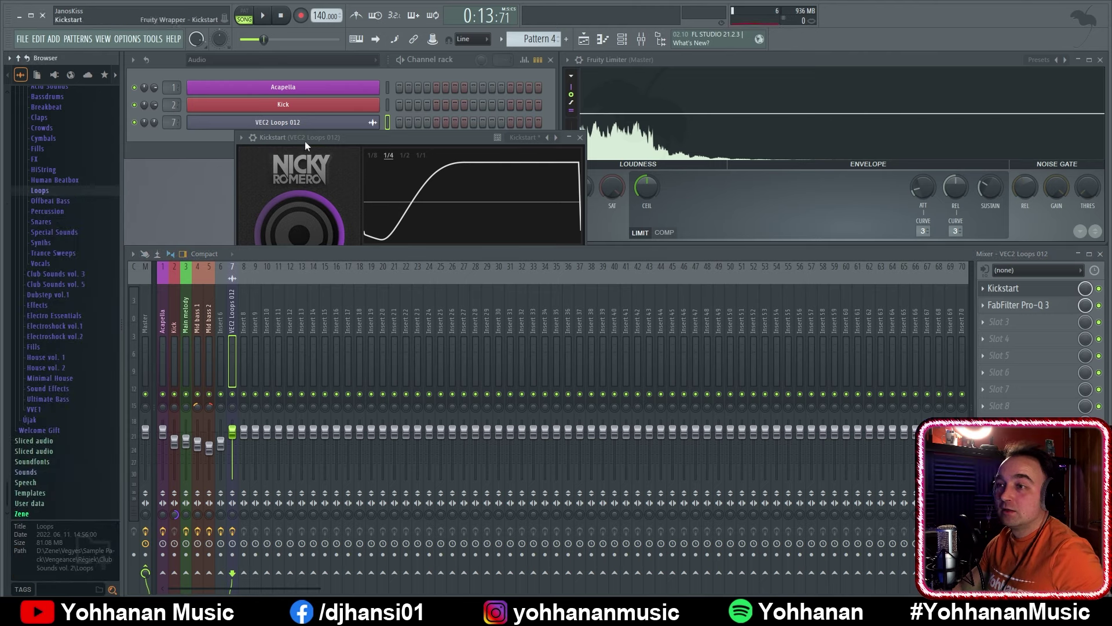
left_click_drag(380, 142, 307, 168)
left_click(469, 166)
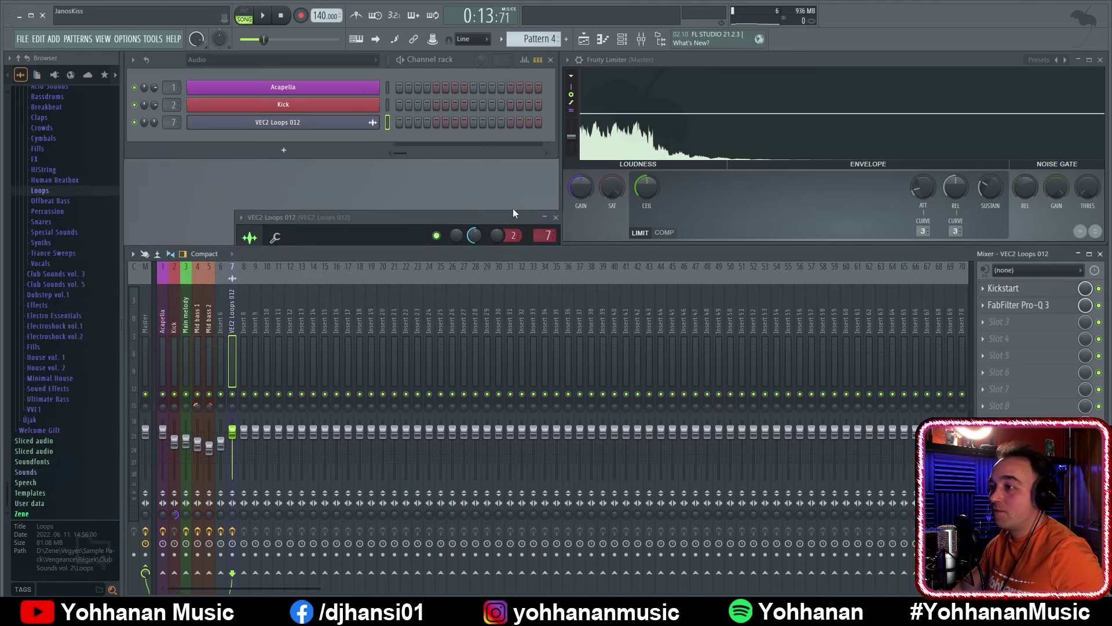
Close the VEC2 Loops 012 channel window, and rename Pattern 4 as Bass with a red colour
left_click(545, 217)
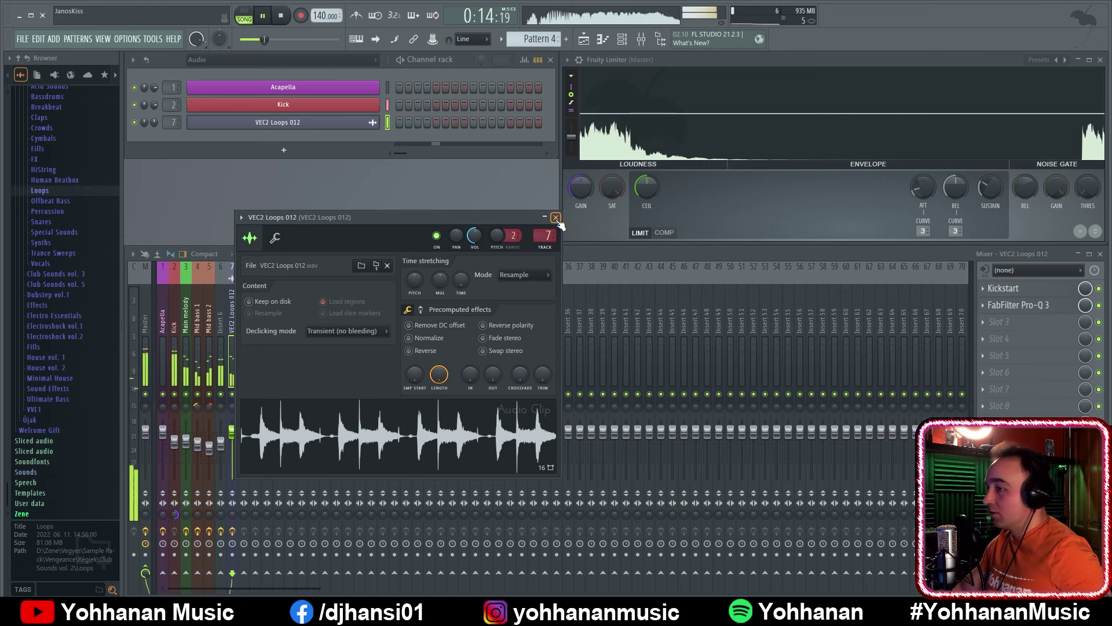
left_click(556, 218)
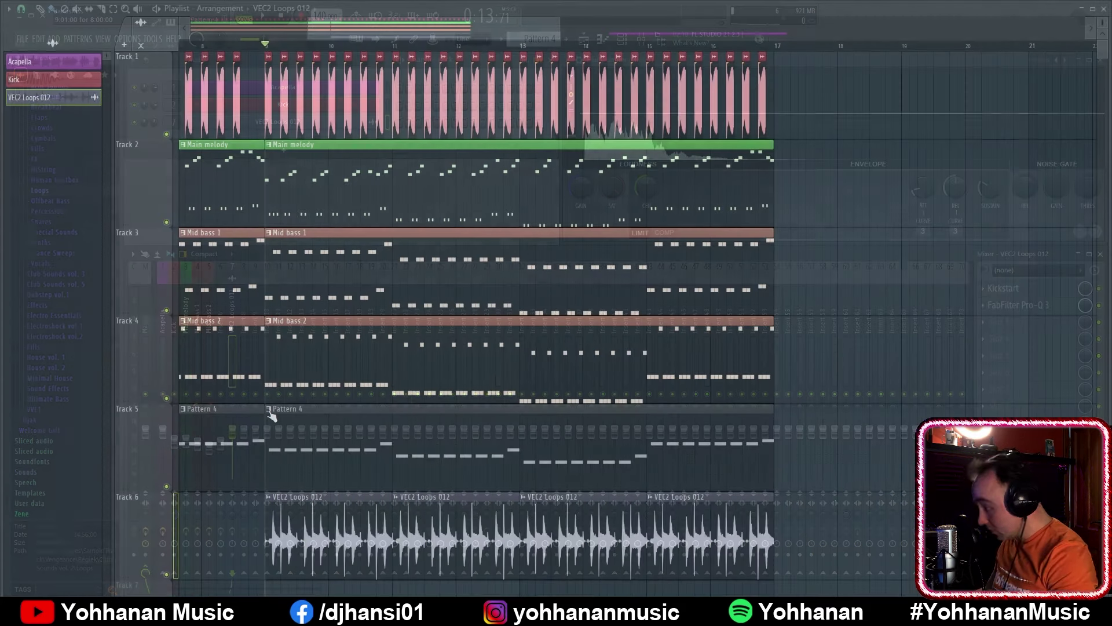
right_click(268, 414)
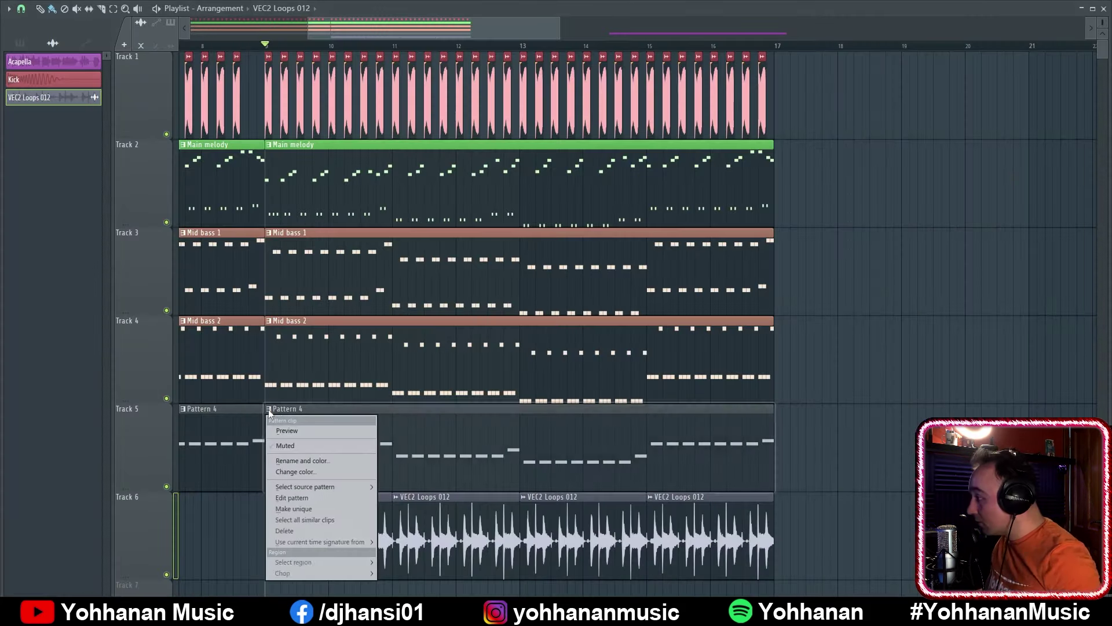
left_click(335, 463)
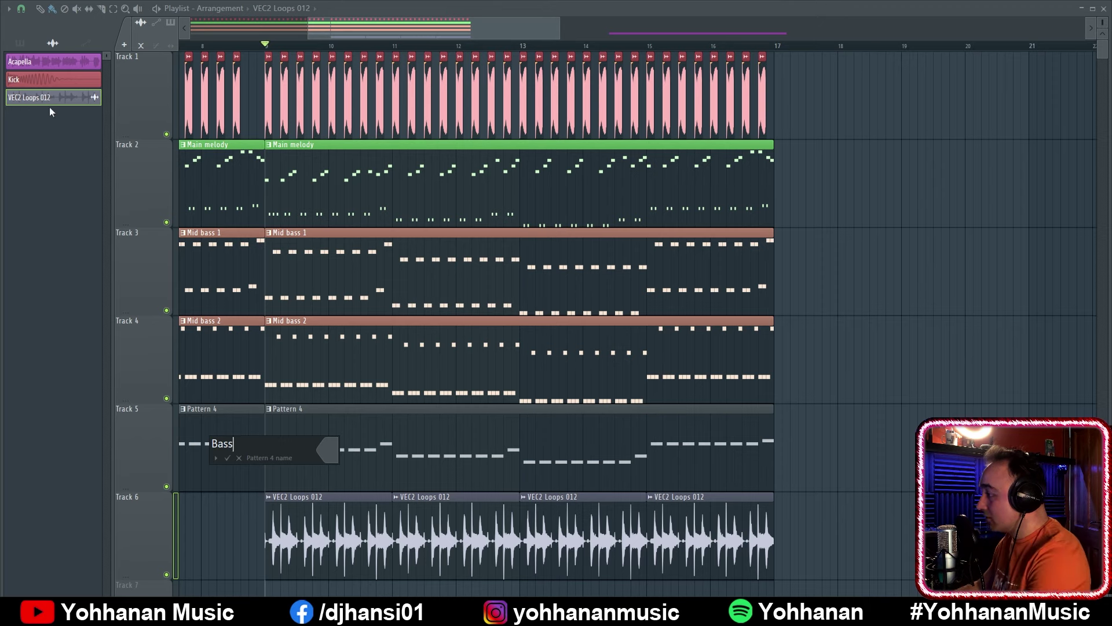
left_click(333, 457)
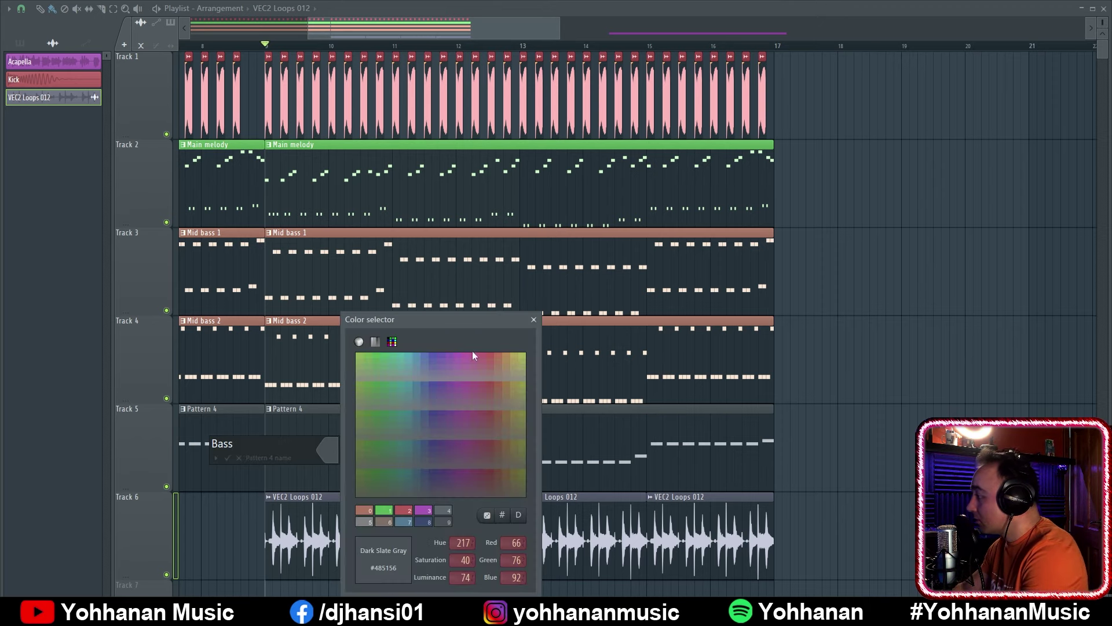
left_click(495, 359)
key("Return")
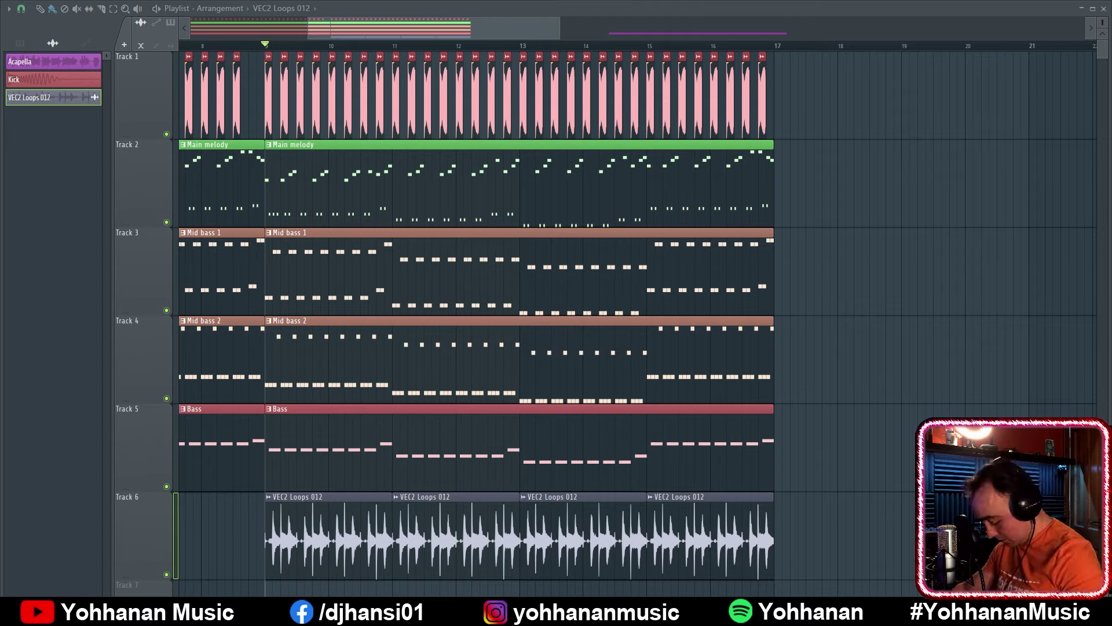
Rename mixer track Insert 6 as Bass
key("F5")
right_click(218, 289)
left_click(263, 265)
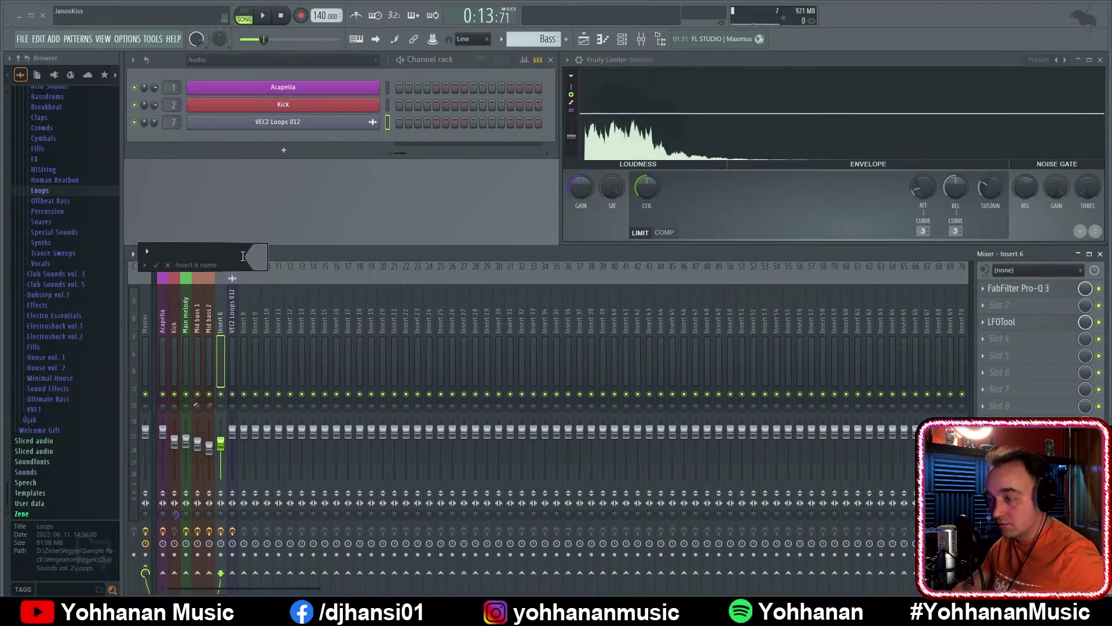
type("Bass")
key("Return")
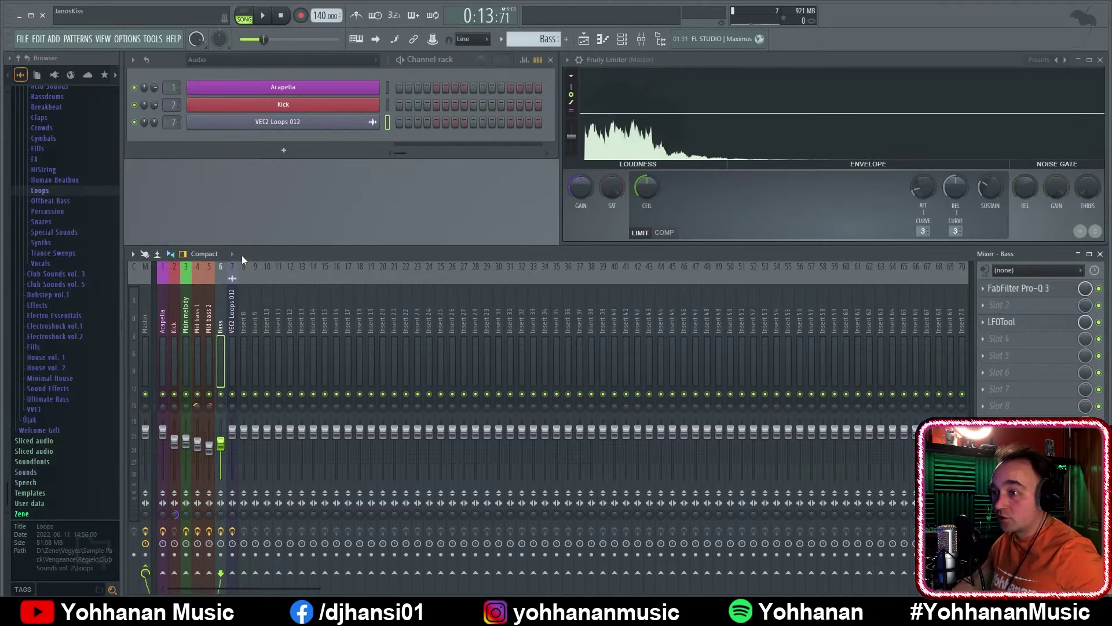
Reset the Bass mixer track's icon to none and colour the track Earth Red (#B5595B)
right_click(220, 287)
left_click(263, 265)
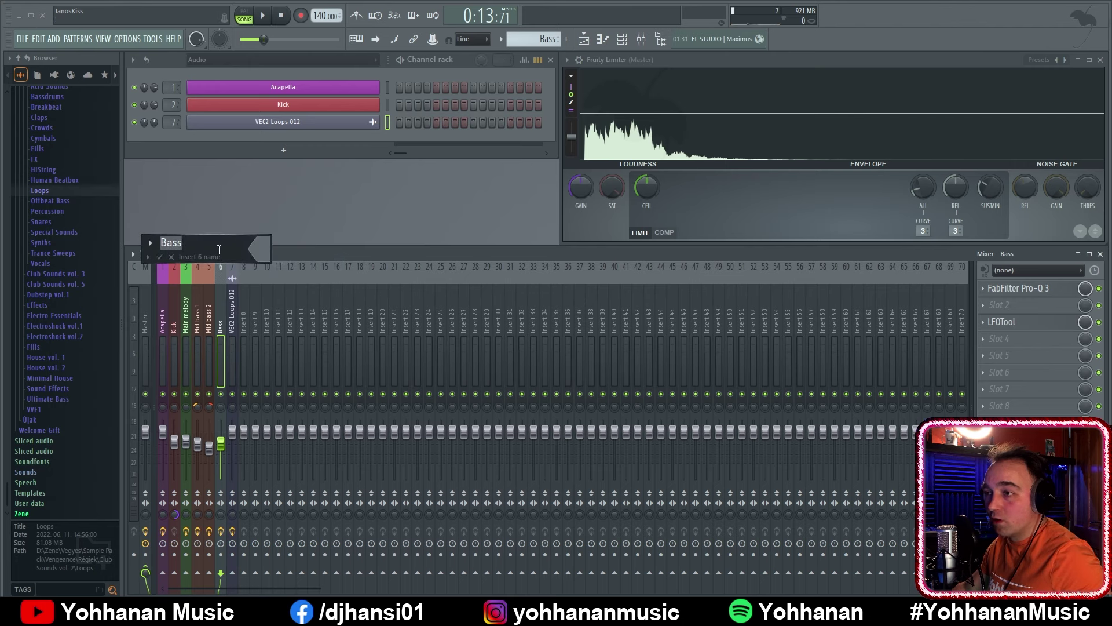
left_click(150, 247)
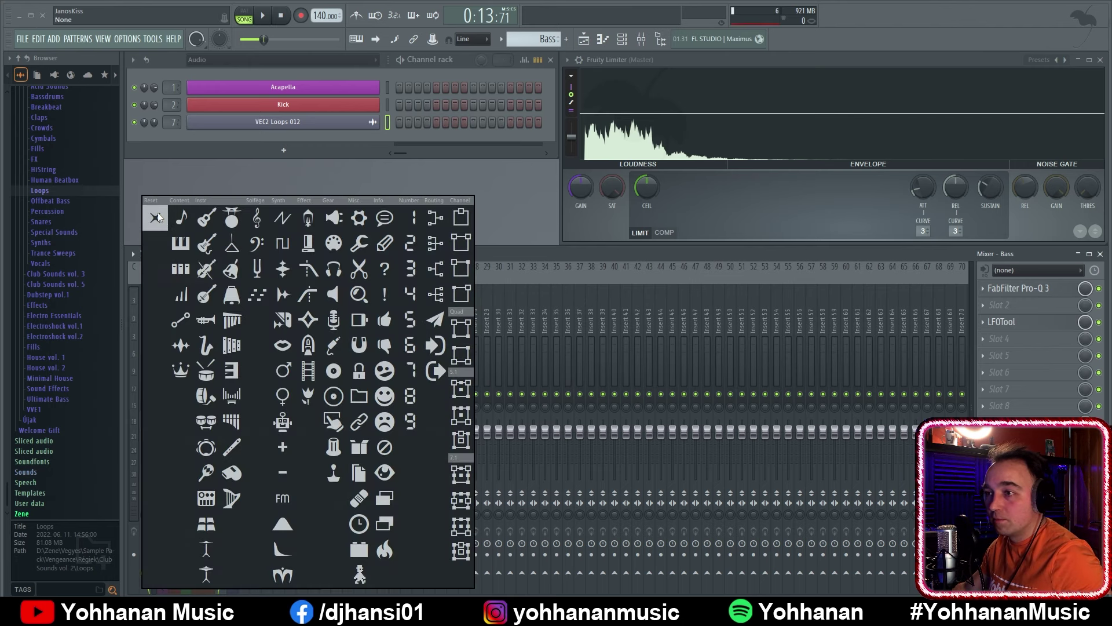
left_click(158, 213)
left_click(262, 247)
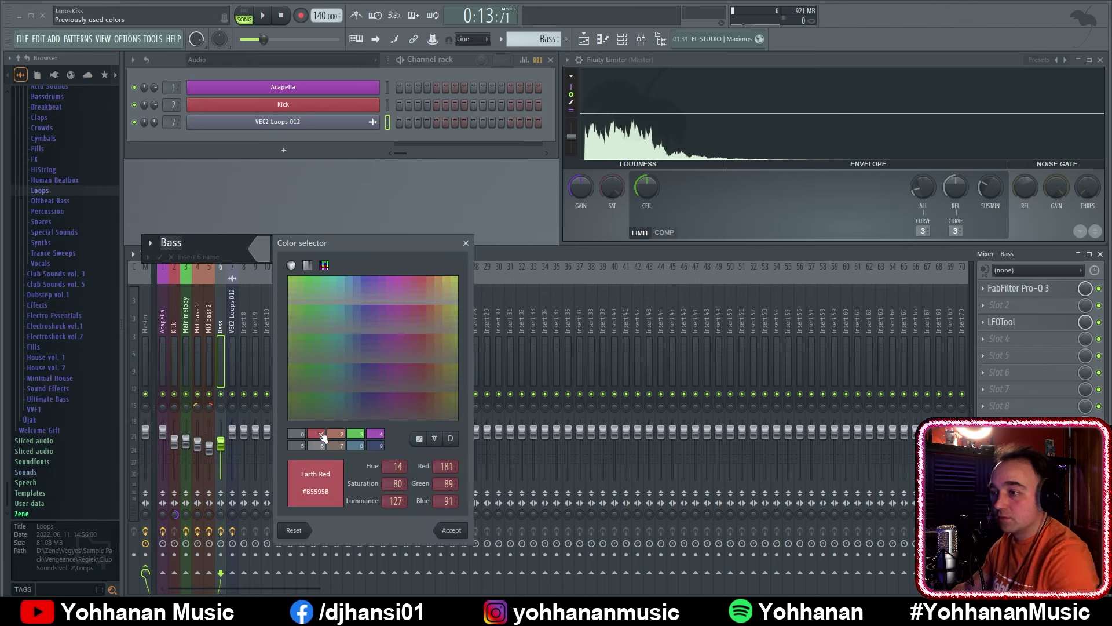
Move the Bass mixer track directly after the Kick and the Acapella track to insert 10, with a brief playback check
left_click(223, 286)
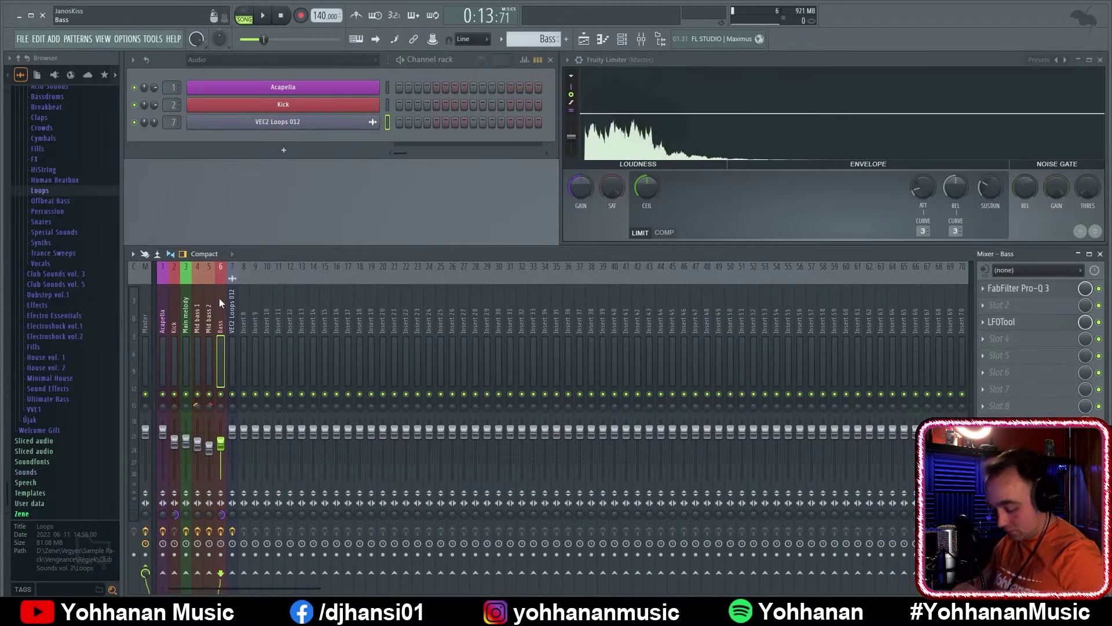
scroll(219, 298, "up", 3)
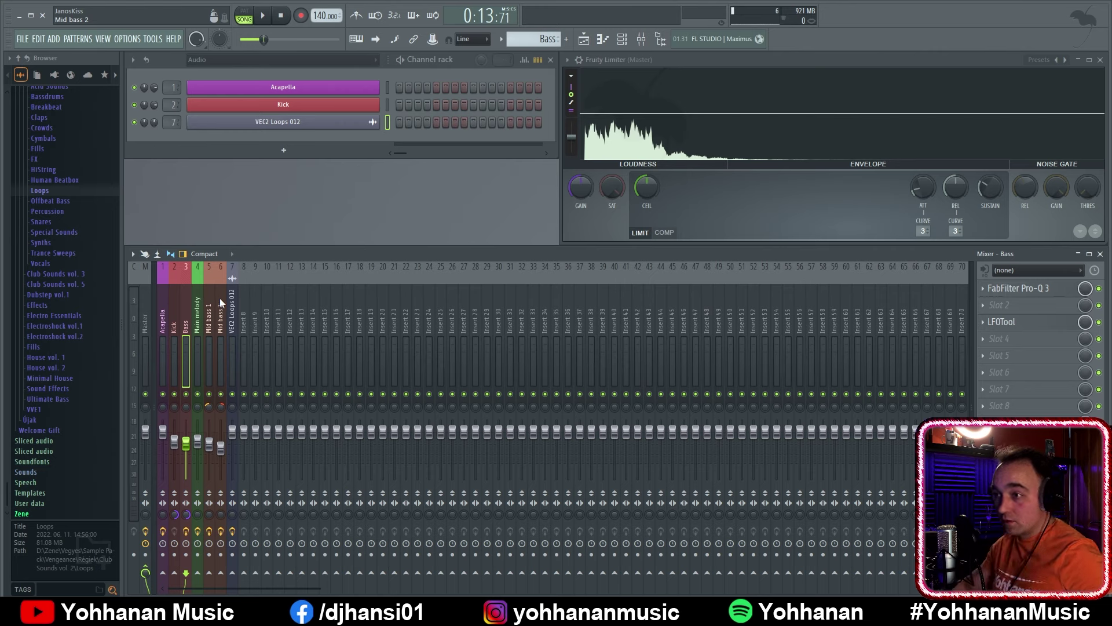
left_click(176, 296)
left_click(162, 297)
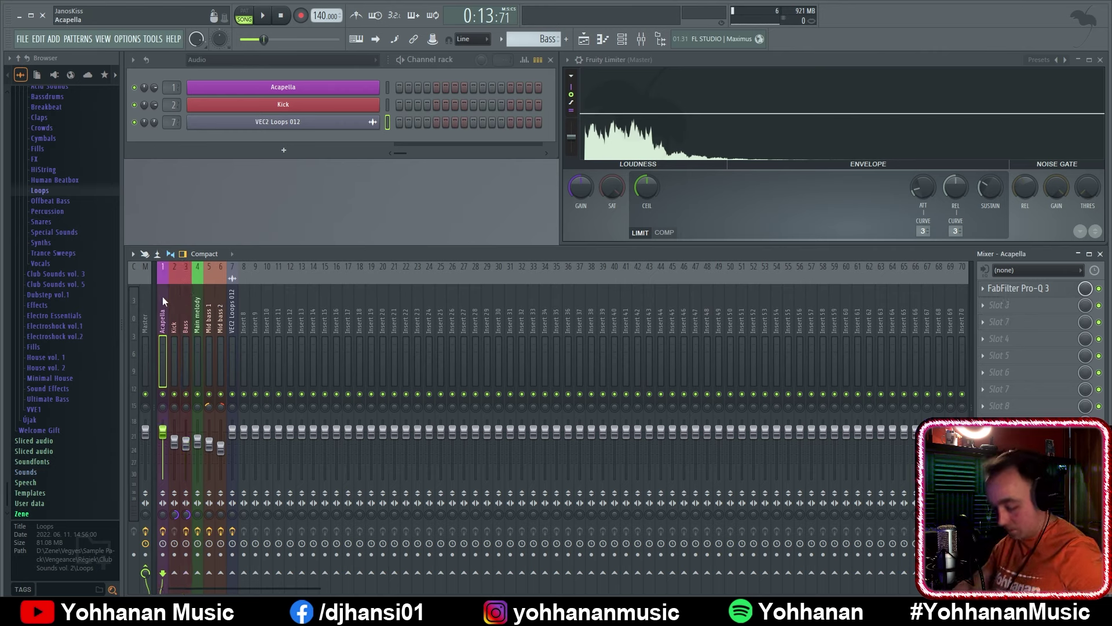
scroll(162, 296, "down", 9)
key("space")
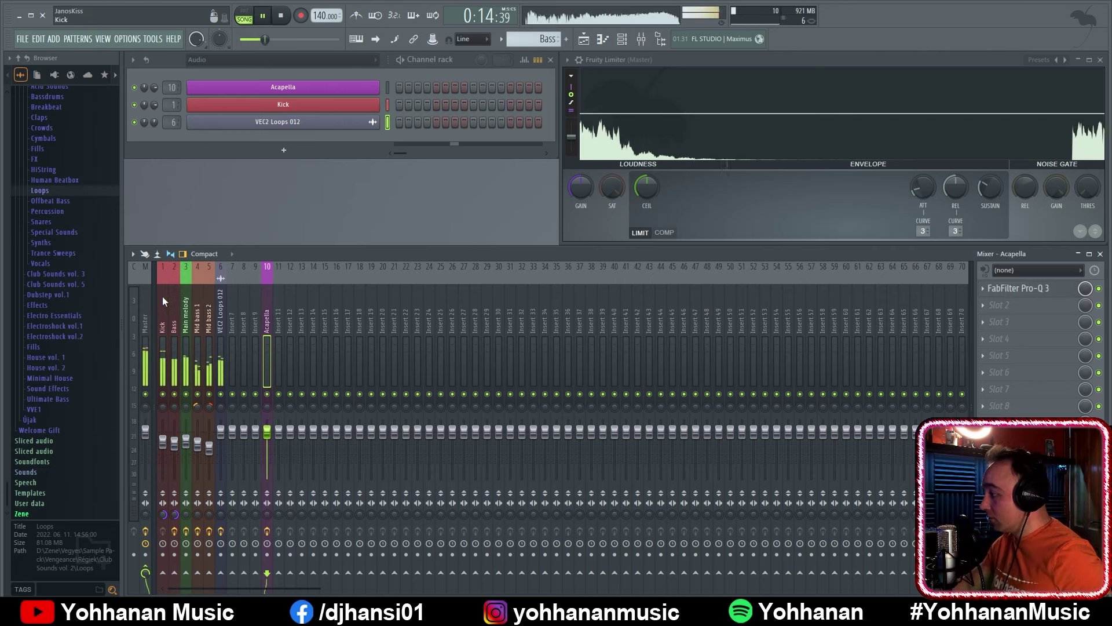
key("space")
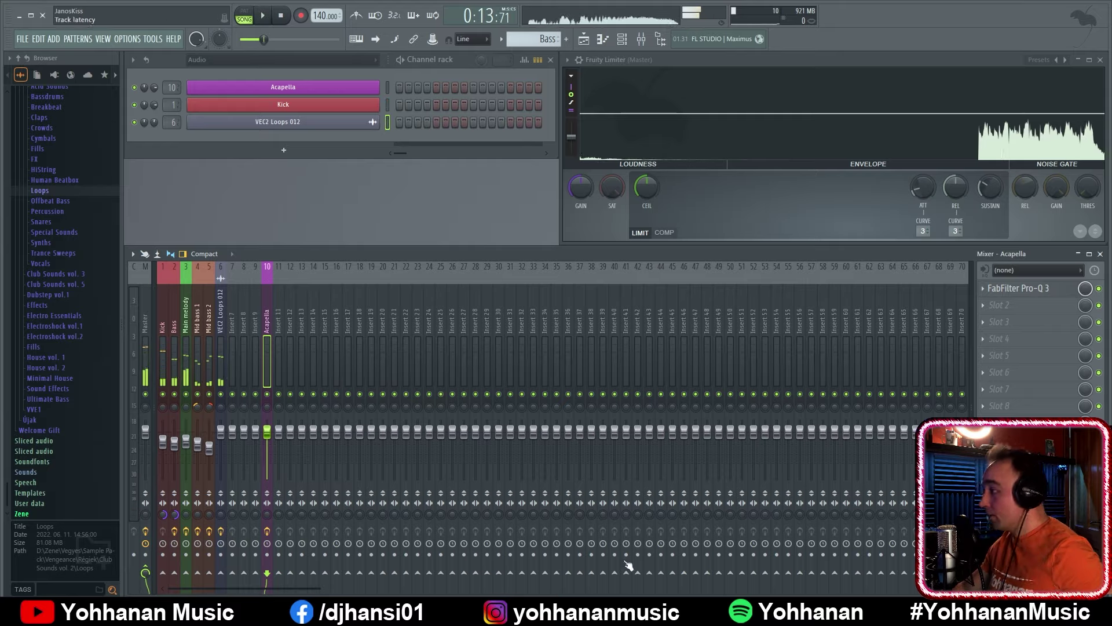
Reduce the playlist track heights and move the Acapella clip from Track 5 farther along the timeline to Track 9
key("F5")
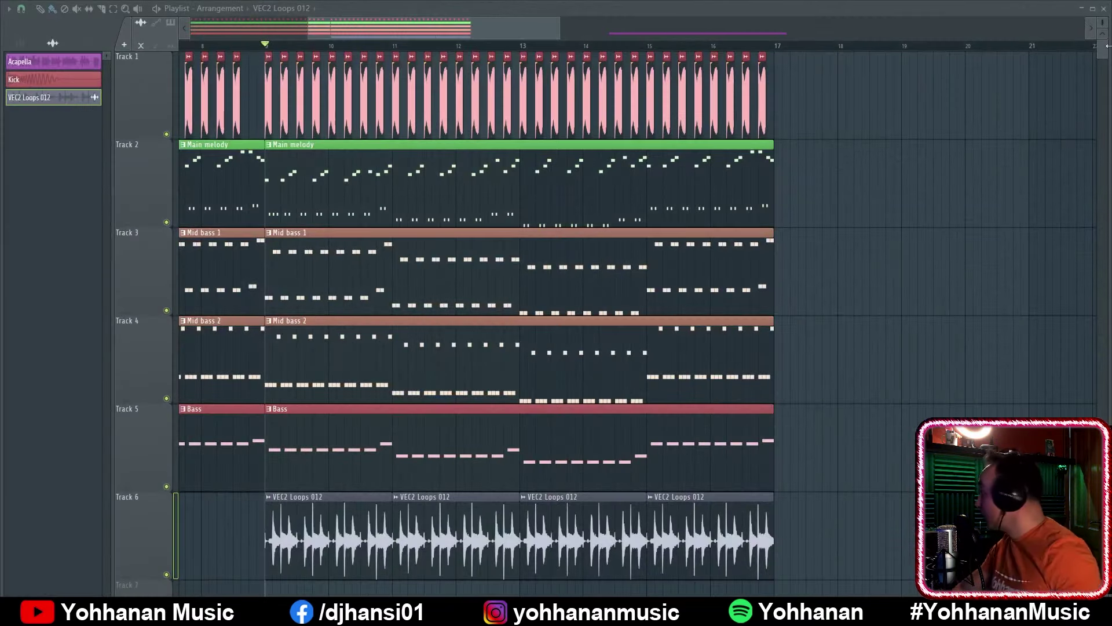
left_click_drag(1102, 22, 1103, 23)
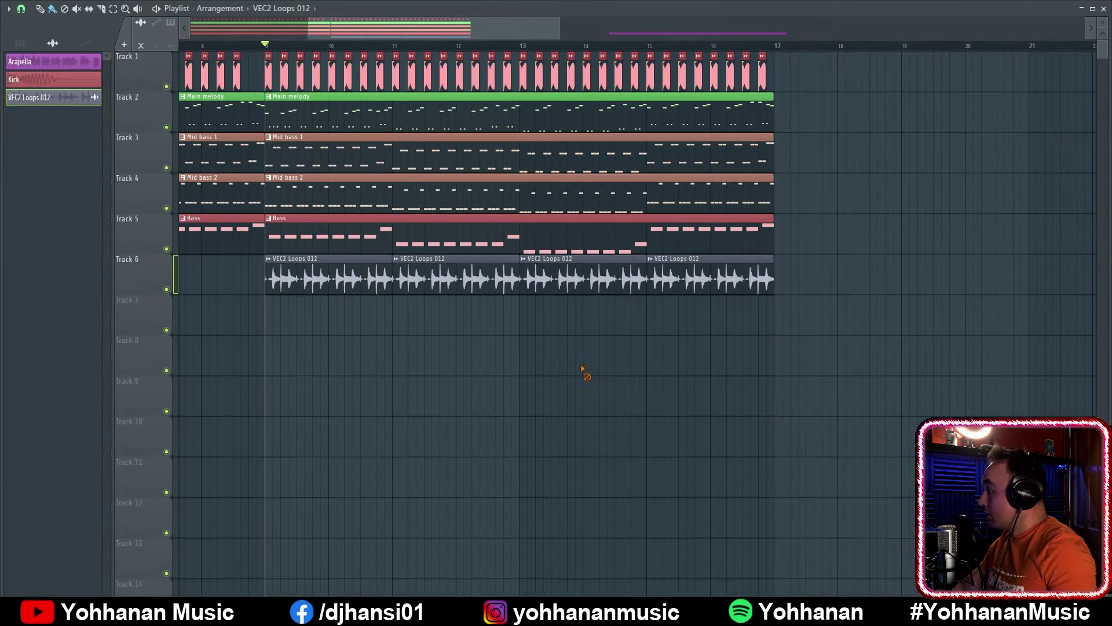
scroll(583, 368, "down", 6)
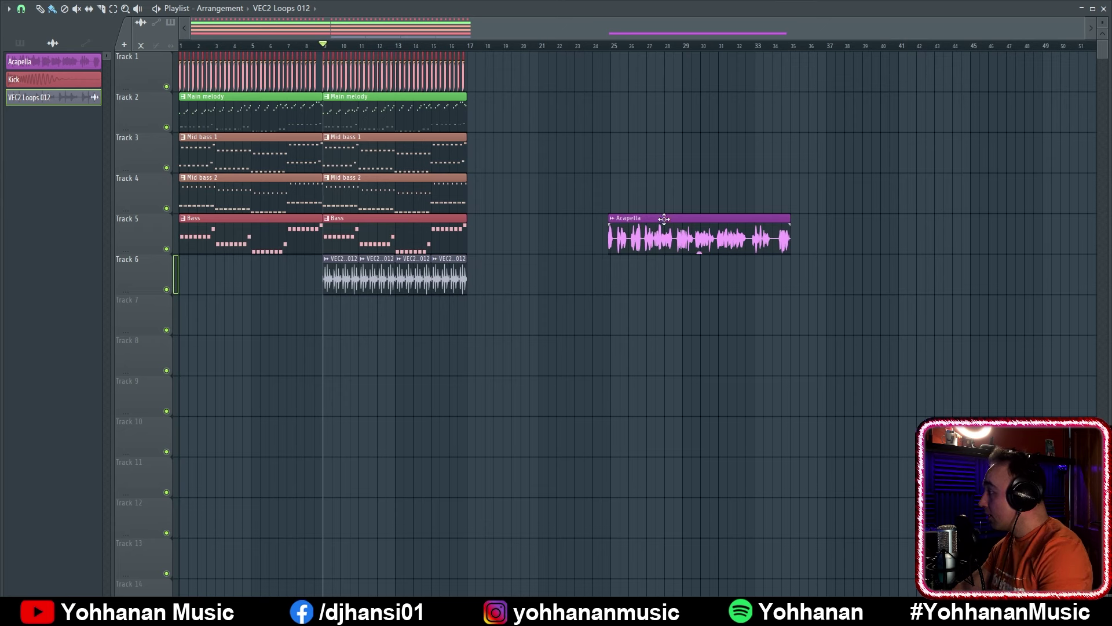
left_click_drag(663, 218, 961, 381)
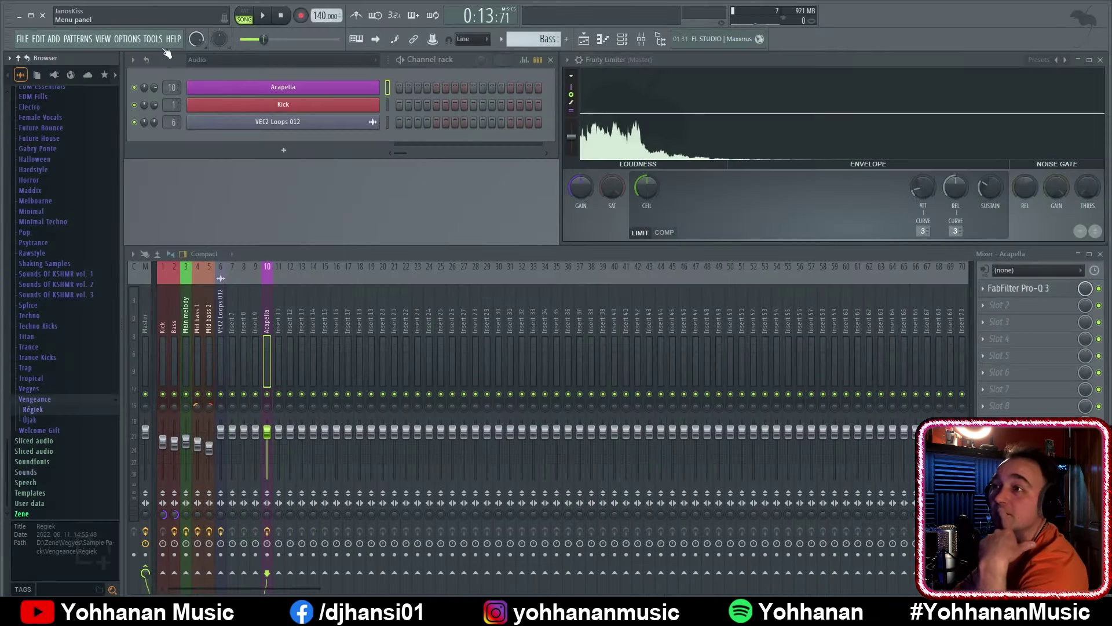
Add a reFX Nexus instrument and load the PD Ambient Pad 4 preset from its Single Layer Pads category
left_click(60, 40)
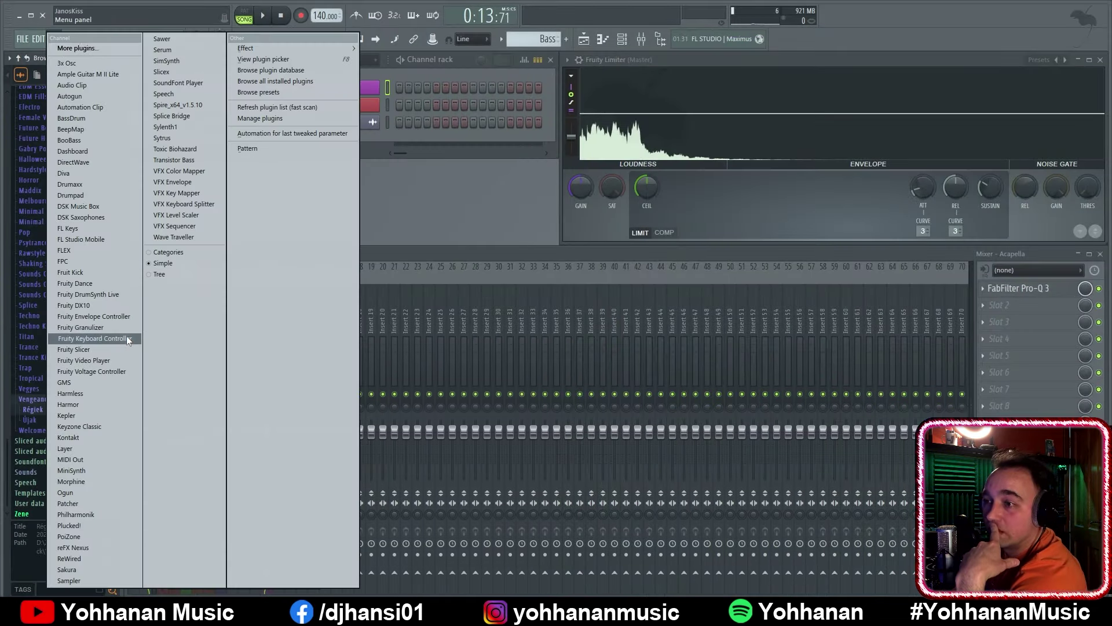
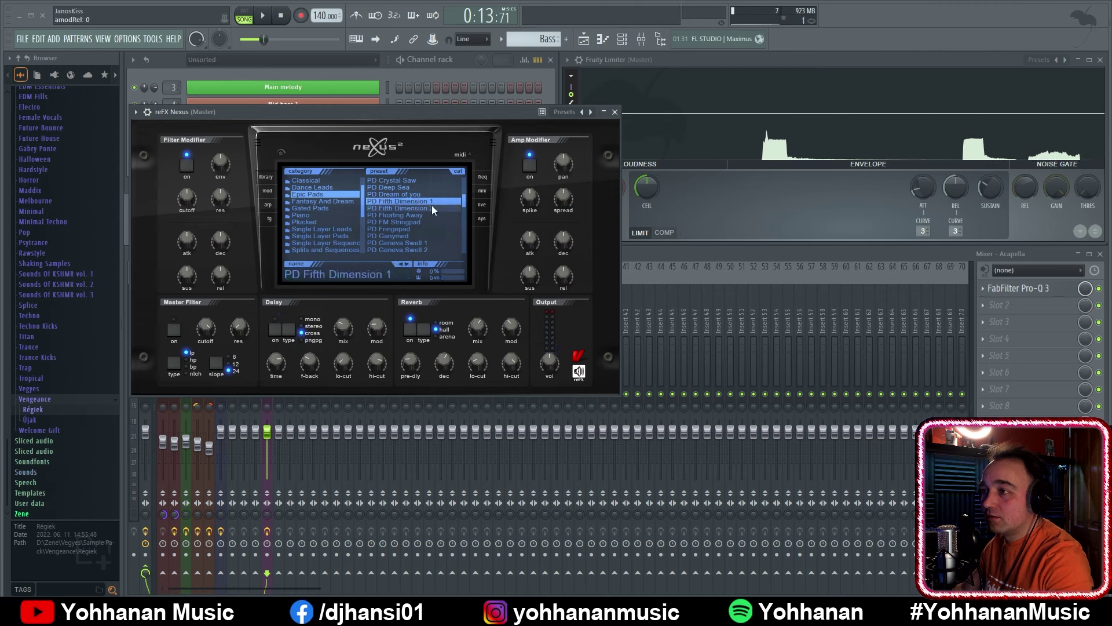
left_click(305, 180)
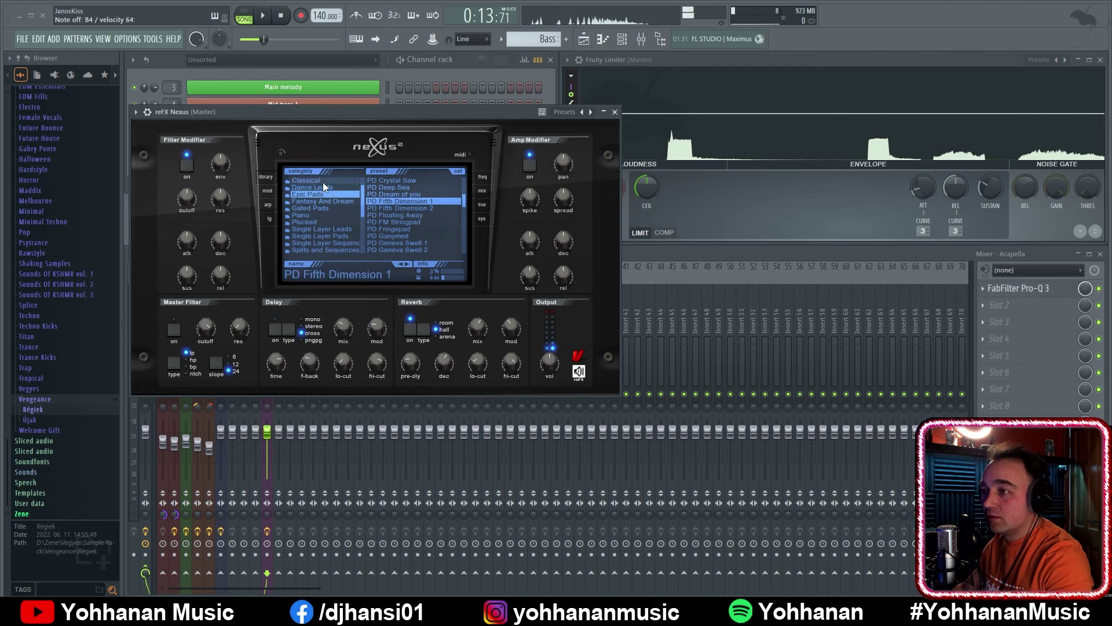
scroll(361, 185, "up", 2)
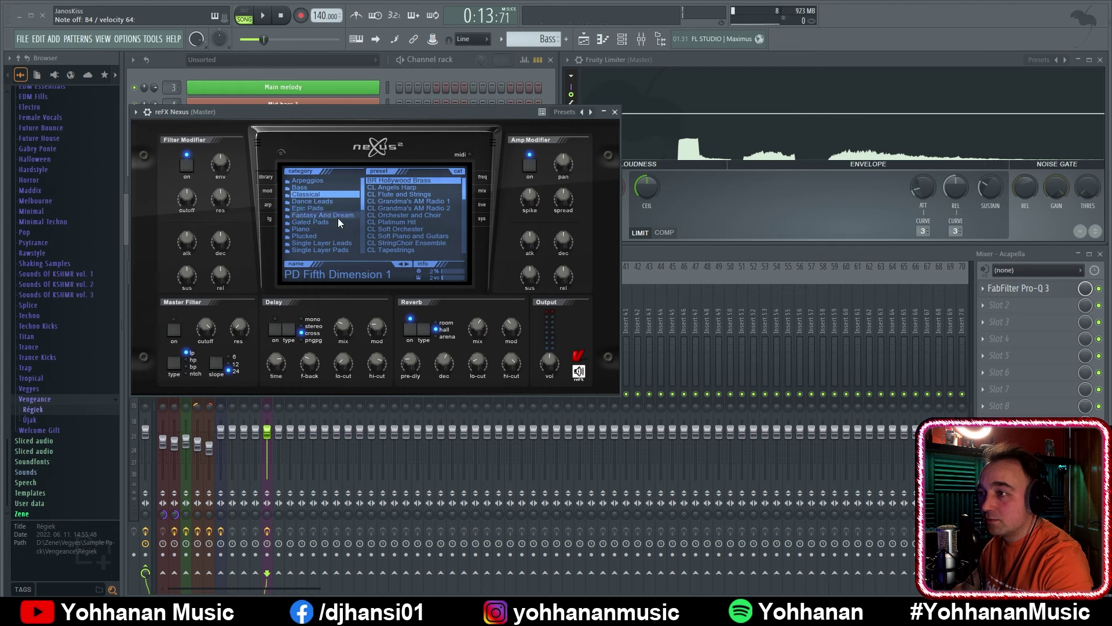
left_click(343, 249)
left_click(422, 207)
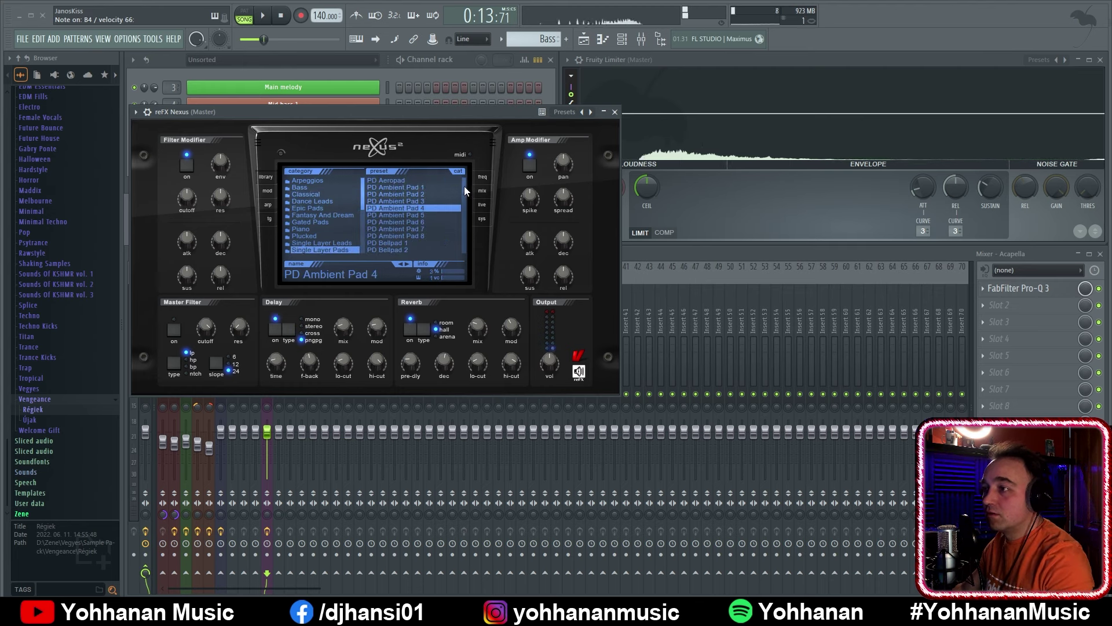
Audition the PD Dark Pad 1, PD Dark Pad 2 and PD Phantompad presets in Nexus
left_click_drag(464, 186, 463, 200)
left_click(402, 208)
left_click(408, 215)
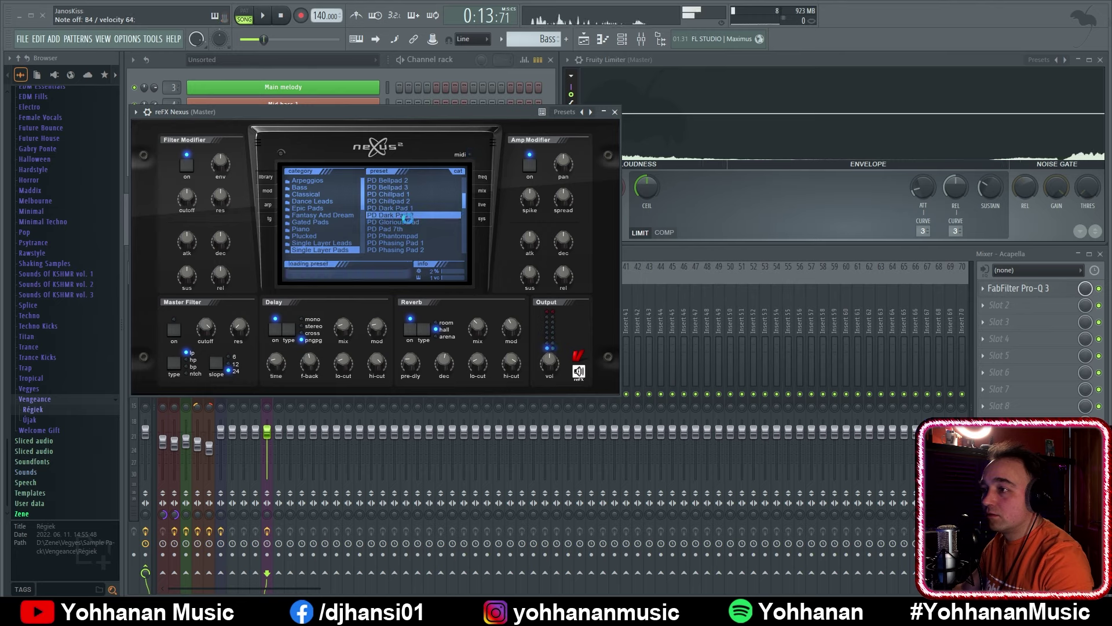
left_click(405, 236)
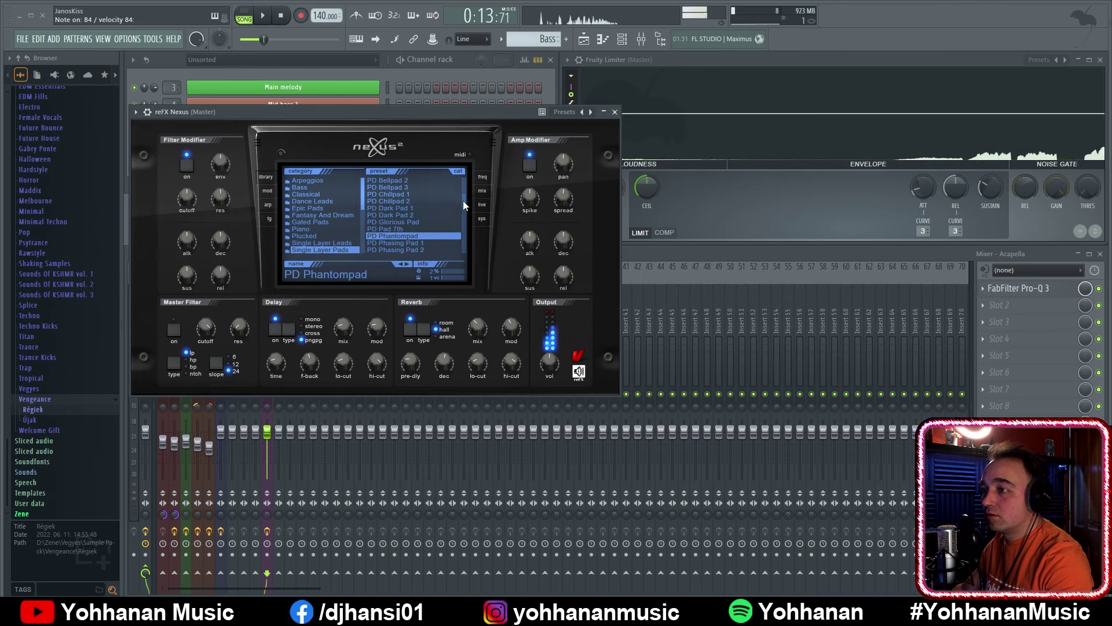
Audition the PD Saw Pad 8, 9, 10 and 11 presets in Nexus
scroll(460, 205, "down", 5)
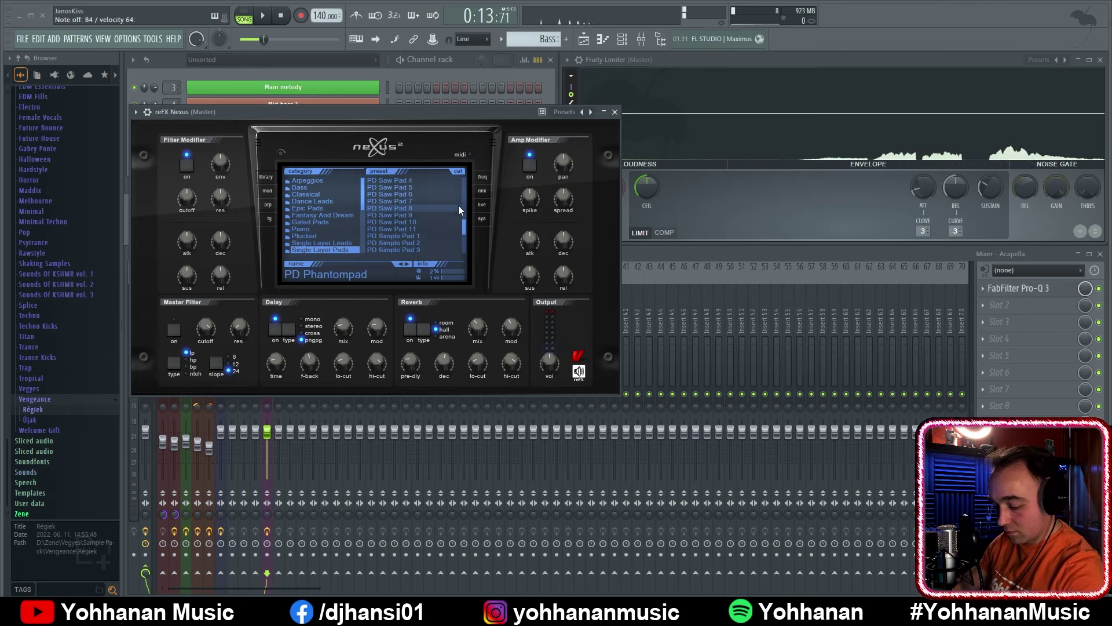
left_click(413, 194)
left_click(420, 208)
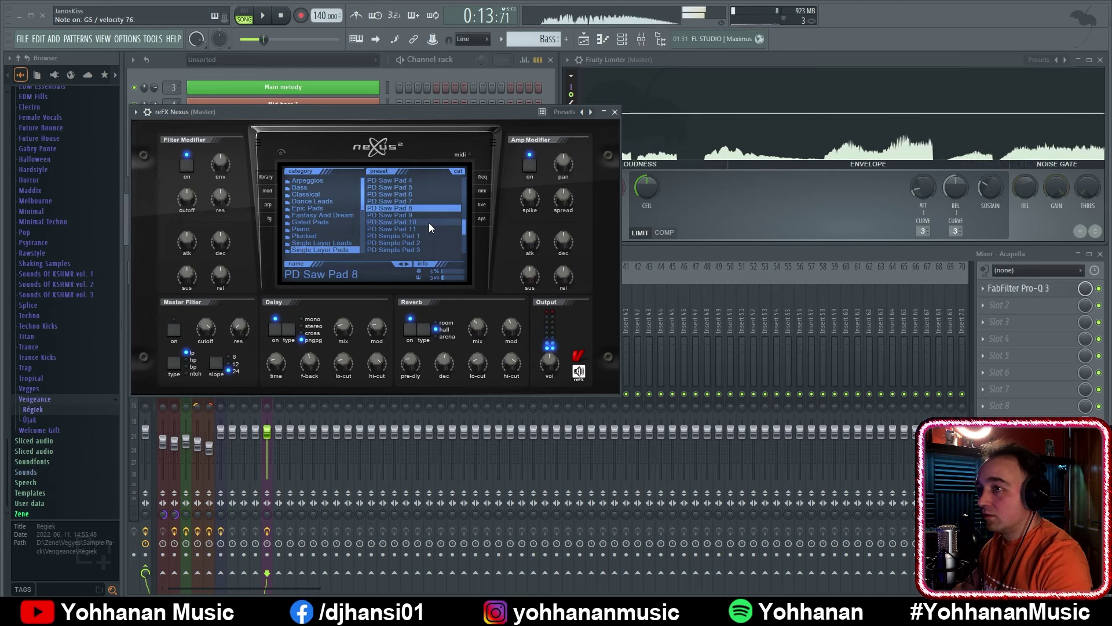
left_click(431, 215)
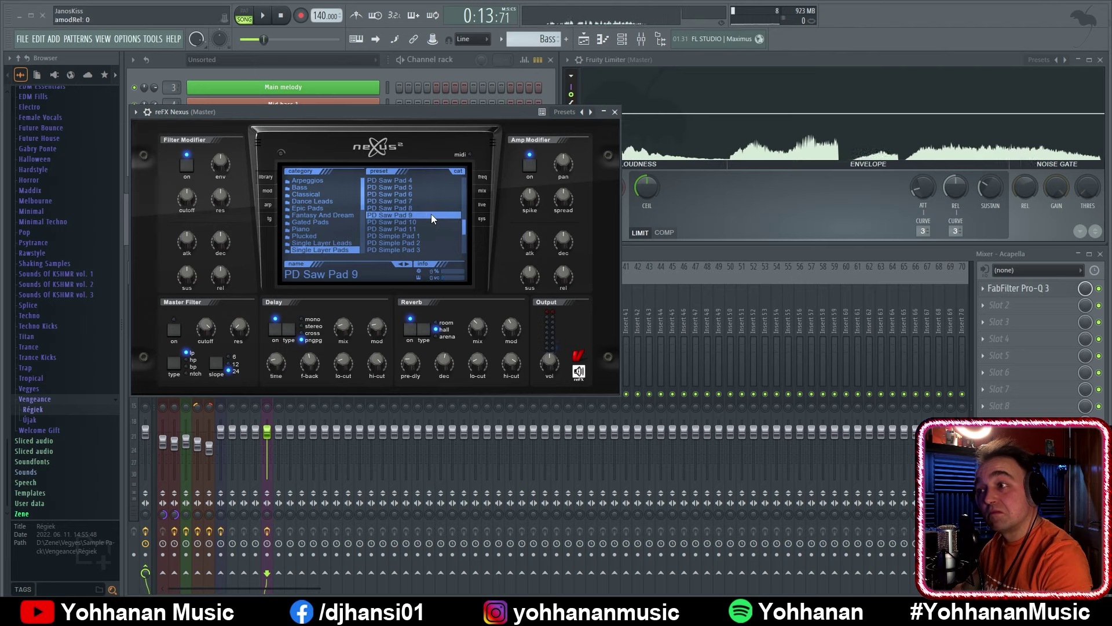
left_click(431, 222)
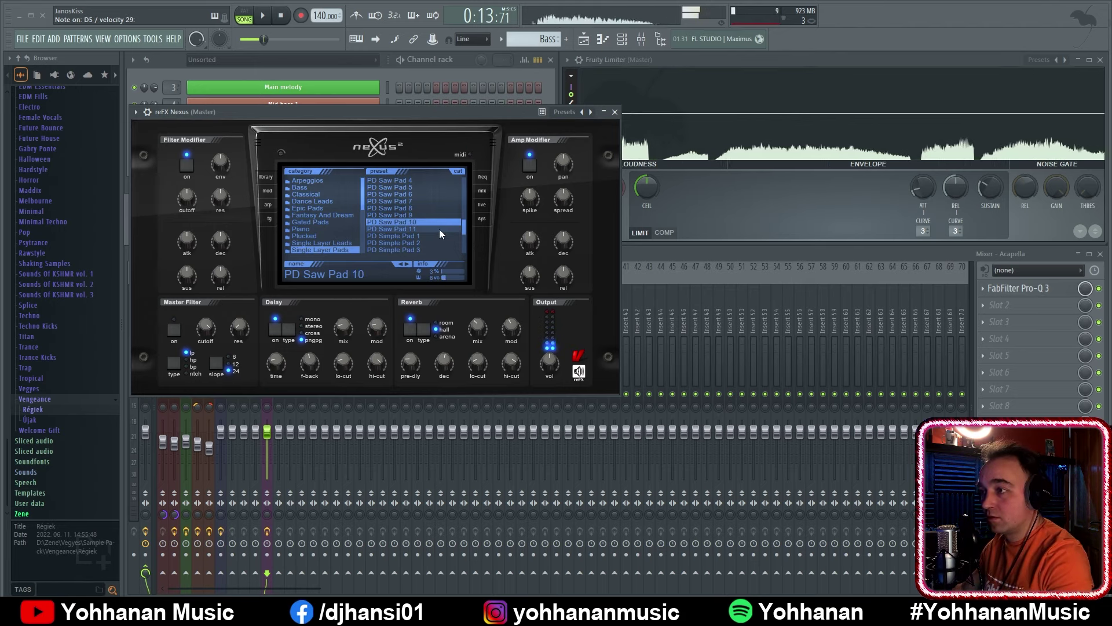
left_click(439, 229)
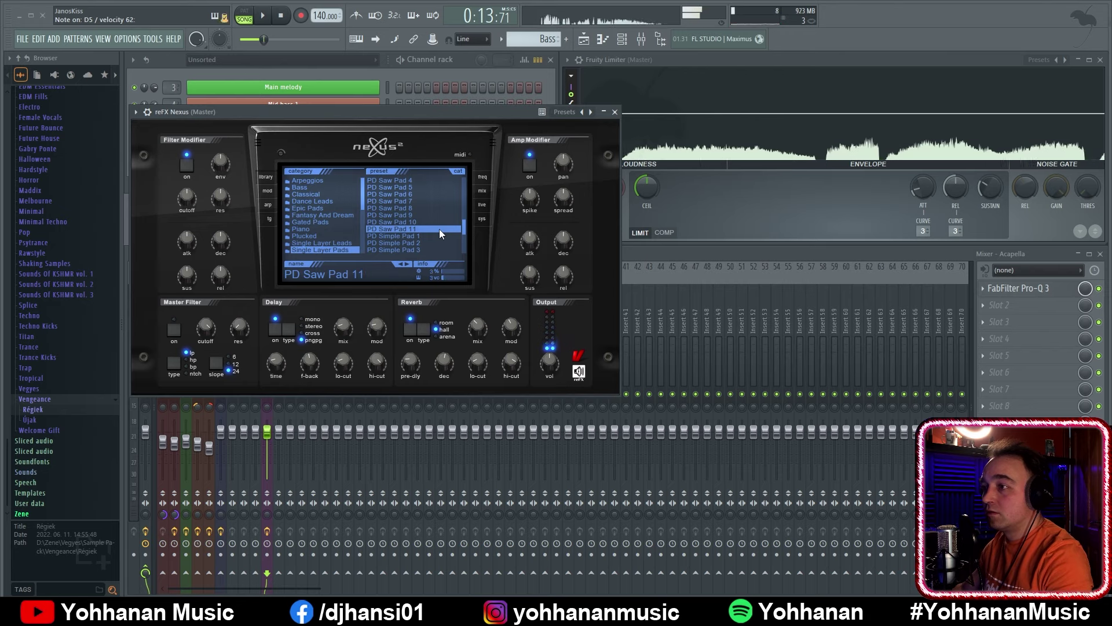
left_click(432, 242)
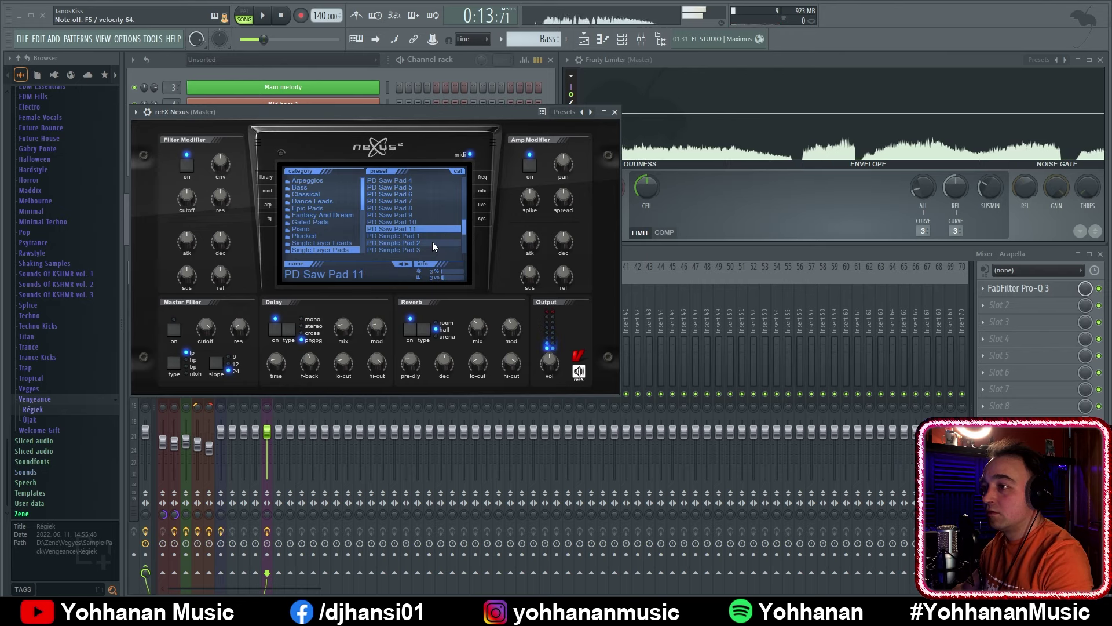
Load the PD Saw Pad 8 preset in Nexus and close the instrument window
left_click(423, 207)
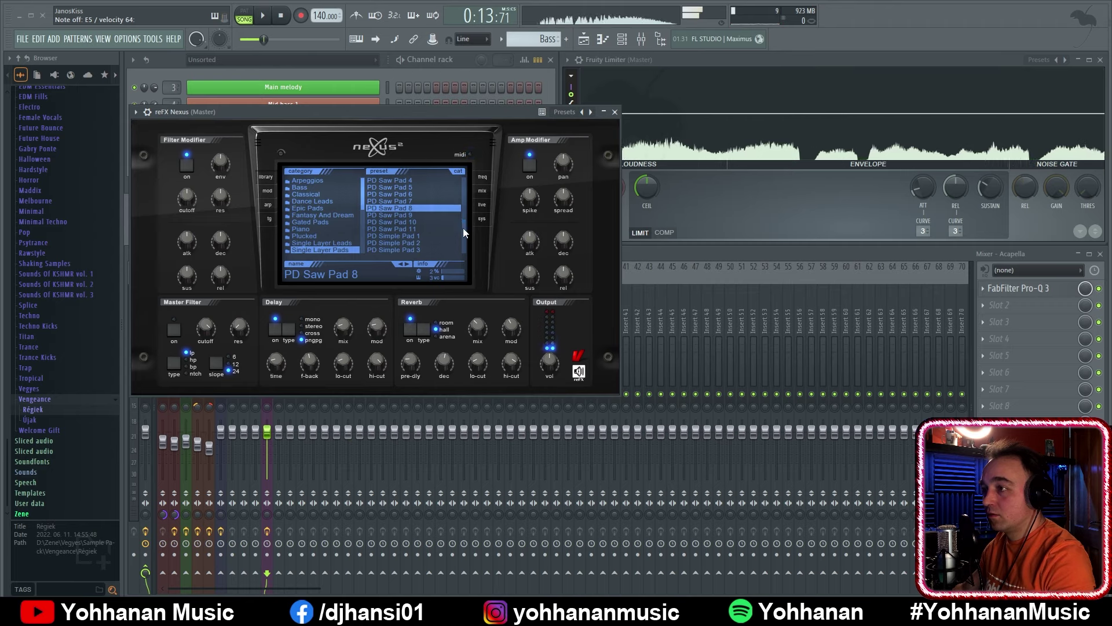
scroll(463, 228, "up", 2)
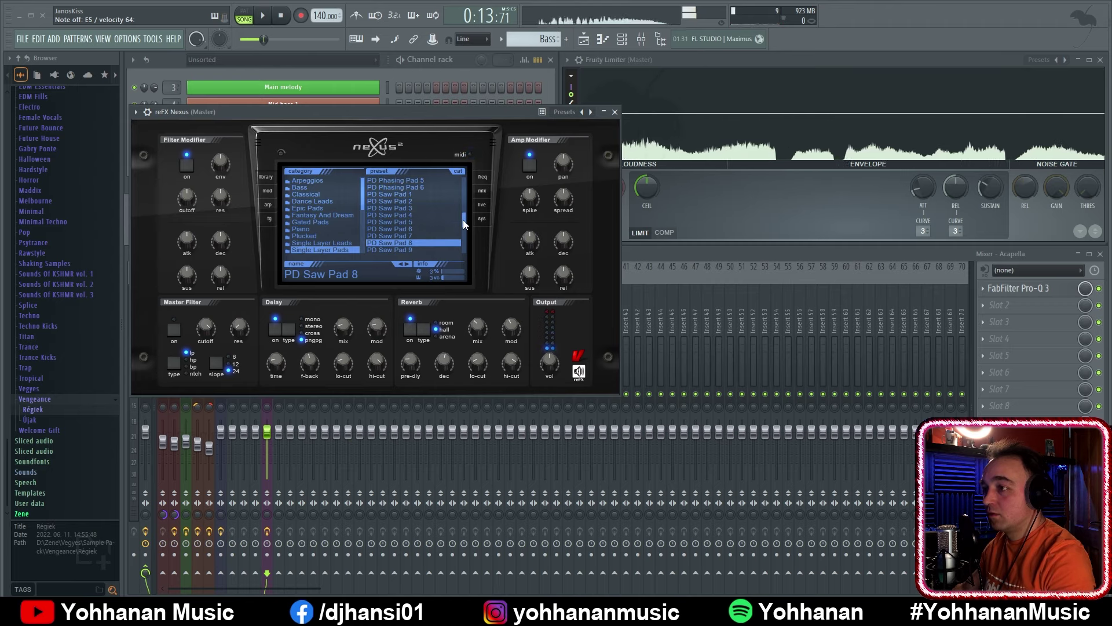
left_click(615, 112)
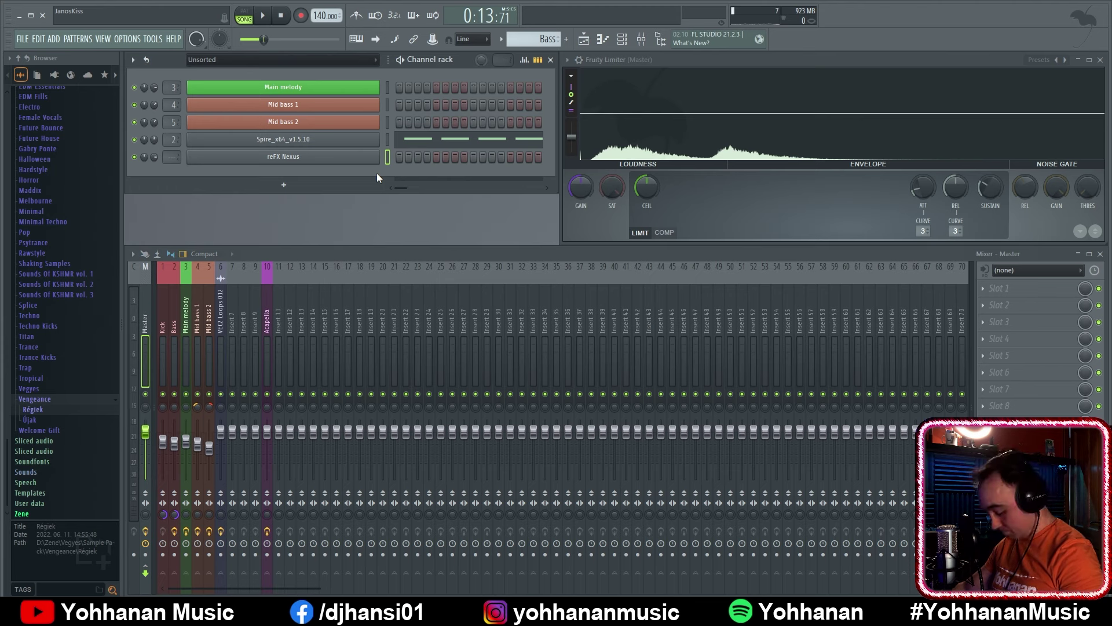
Switch playback to pattern mode and briefly play the Bass pattern
key("l")
key("space")
key("space")
Rename the Spire channel as Bass and colour it red
right_click(379, 138)
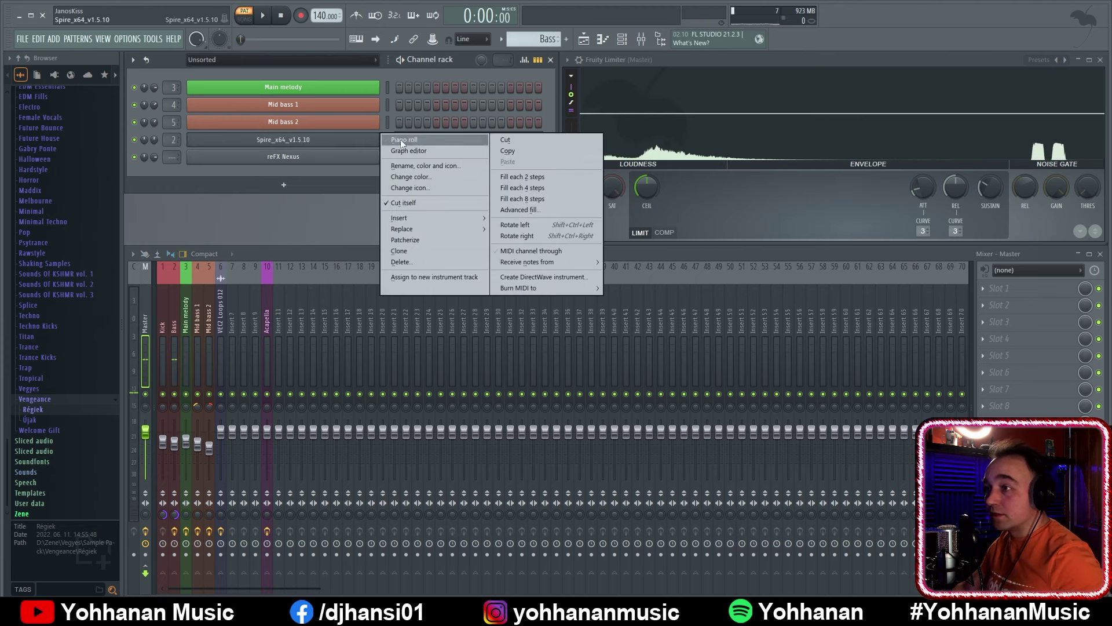
left_click(415, 166)
type("Bas")
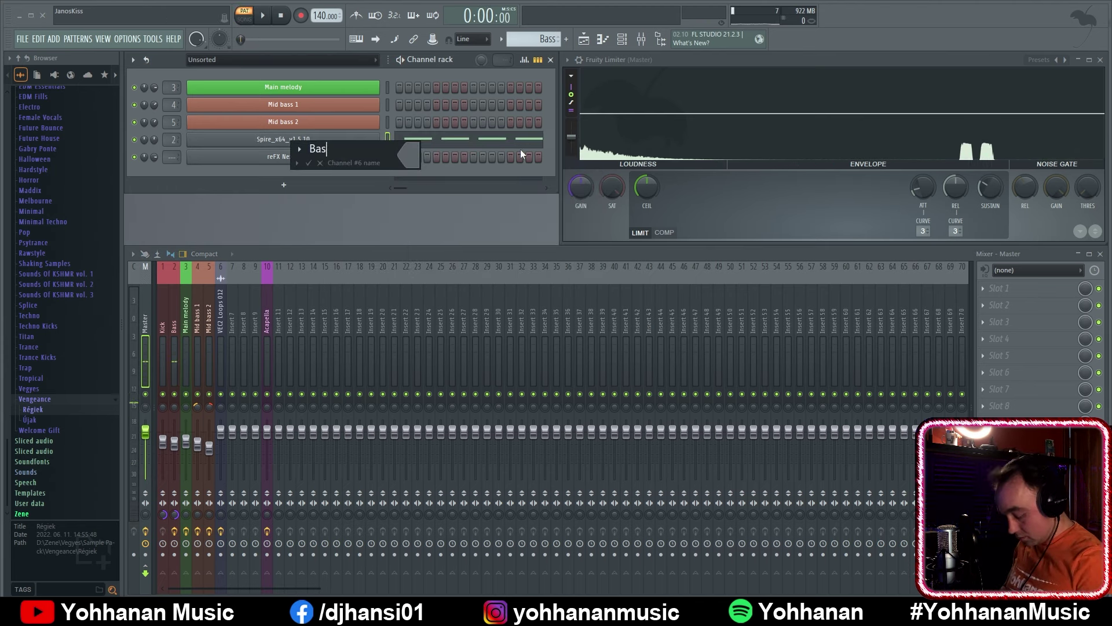
type("s")
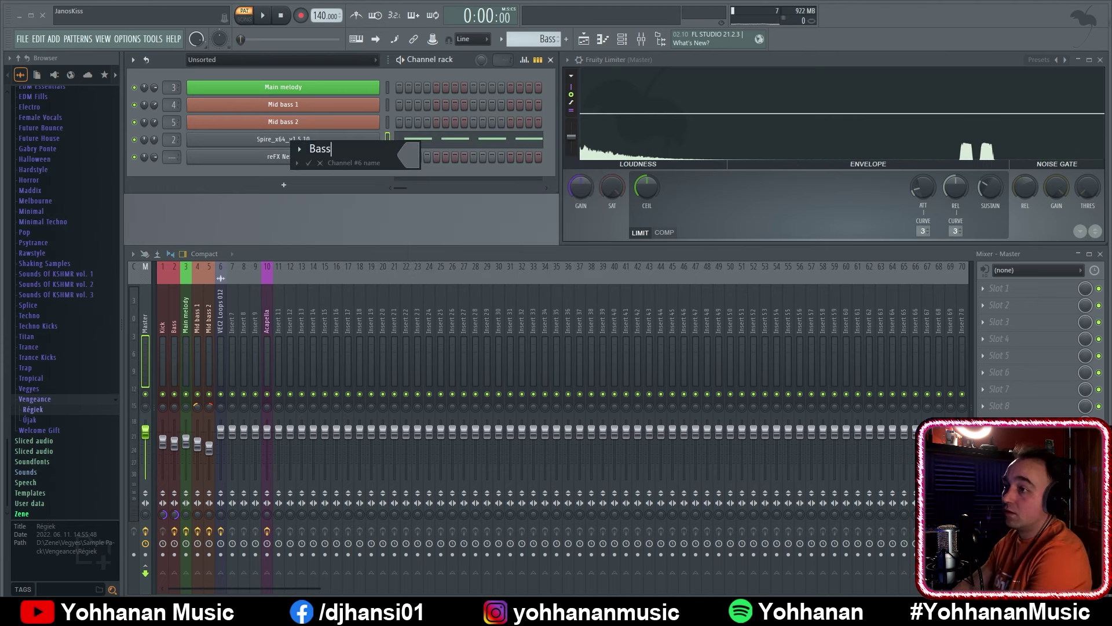
left_click(414, 165)
left_click(461, 328)
key("Return")
key("Return")
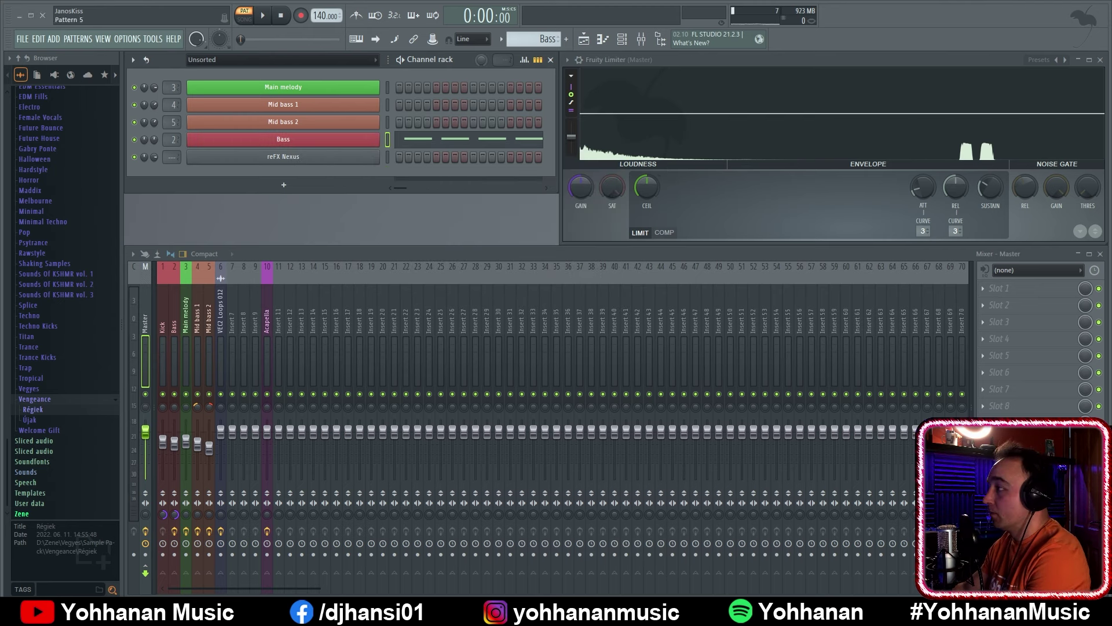
Create a new empty pattern, rename the reFX Nexus channel as Pad and colour it green
key("F4")
right_click(379, 152)
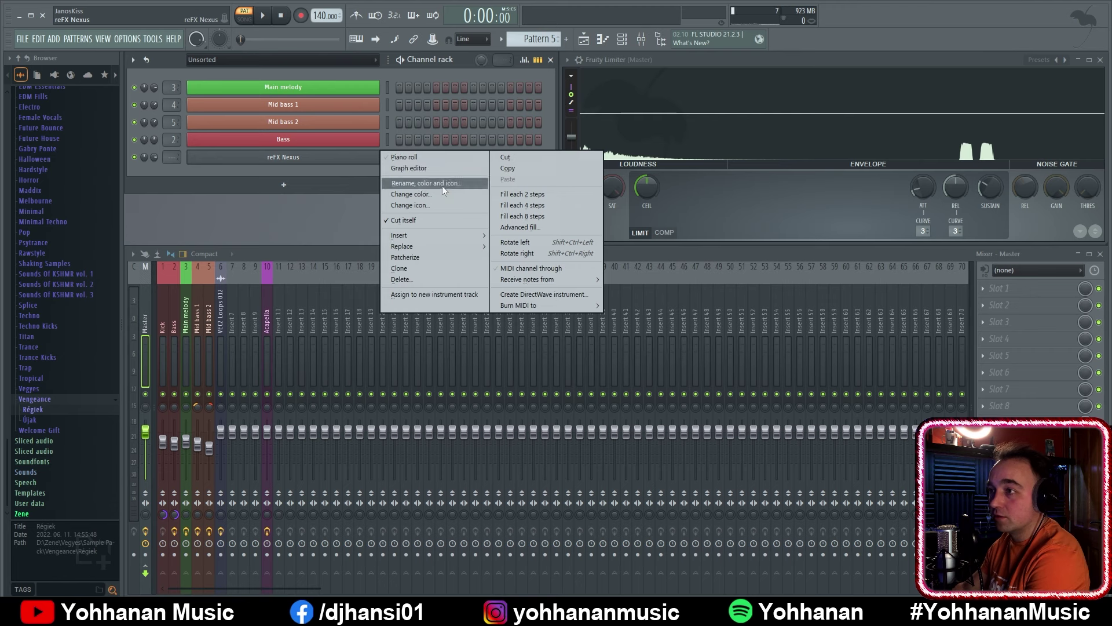
left_click(442, 185)
type("Pad")
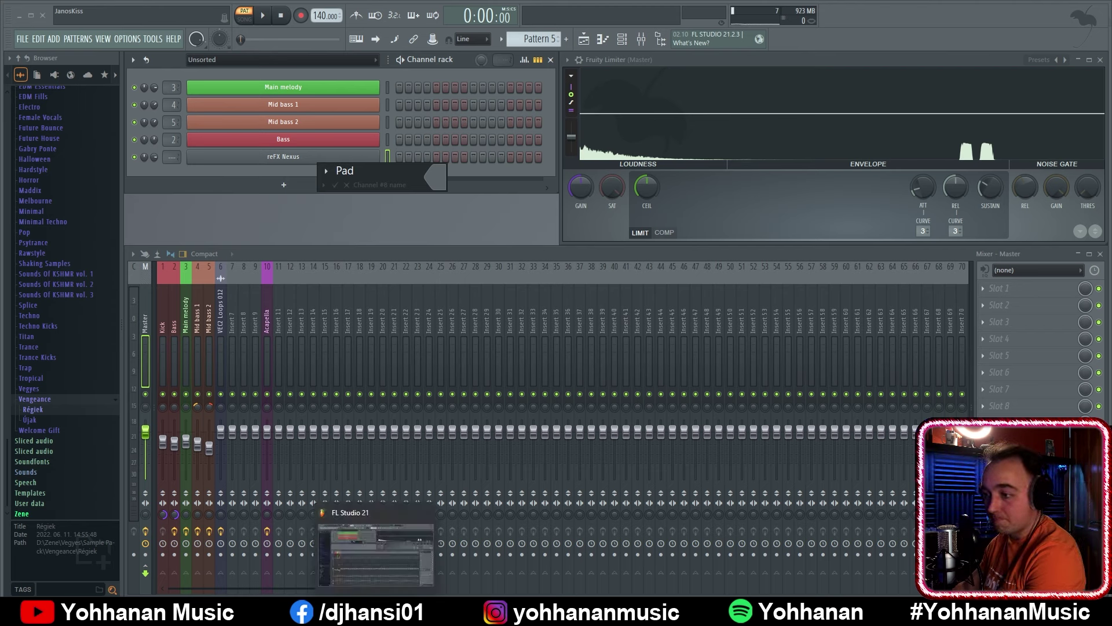
left_click(376, 613)
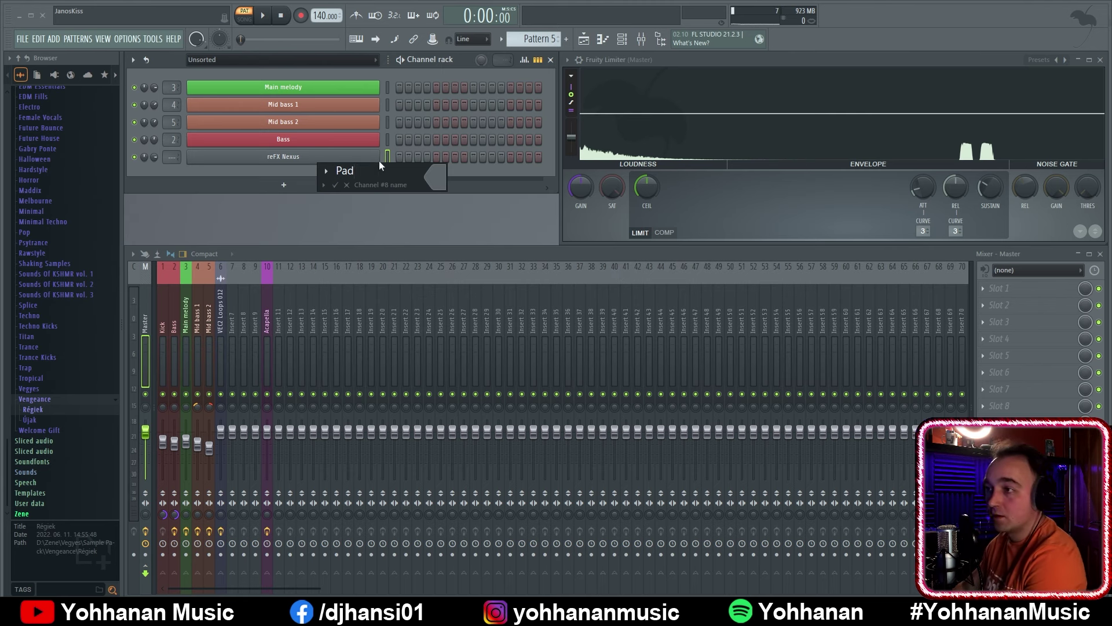
left_click(438, 174)
left_click(483, 213)
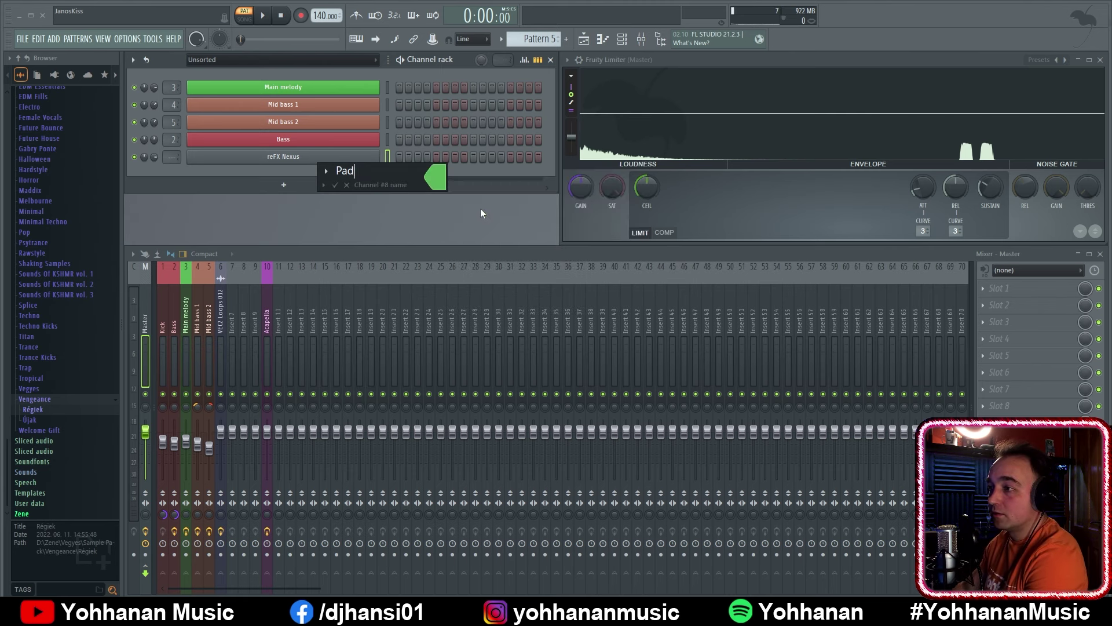
key("Return")
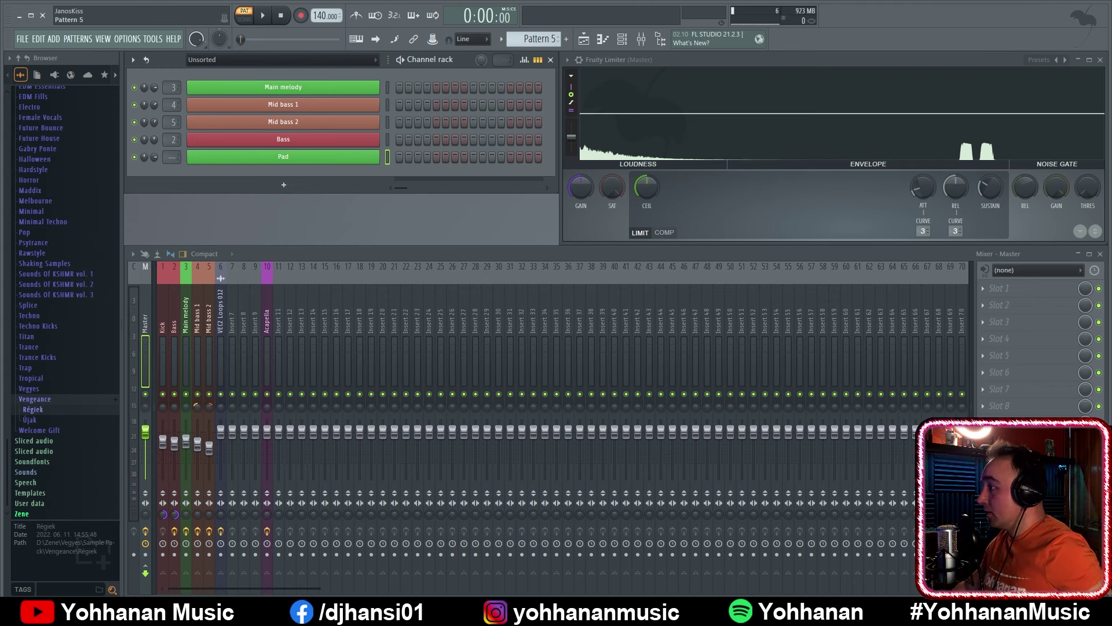
Examine the note progression of the Mid bass 2 pattern in the piano roll and close it
key("F7")
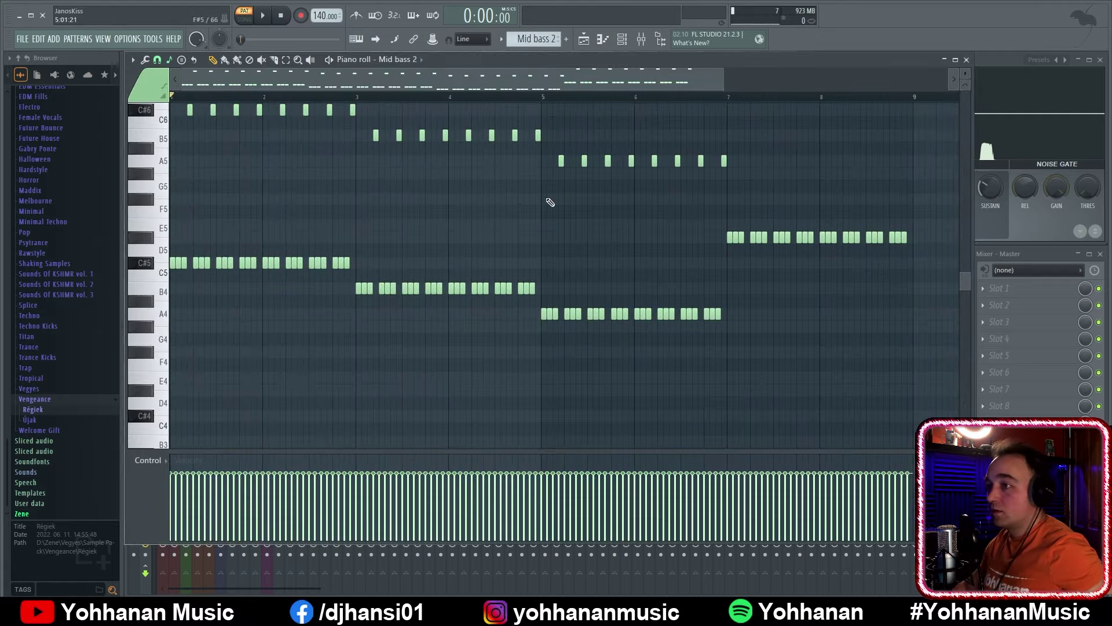
scroll(720, 307, "up", 3)
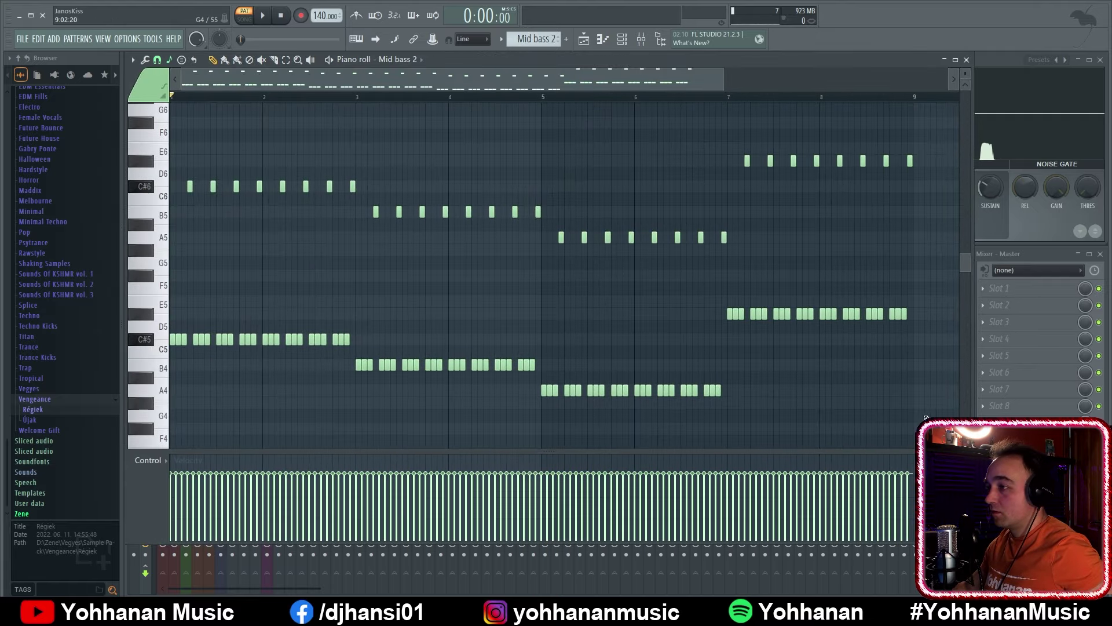
left_click(149, 343)
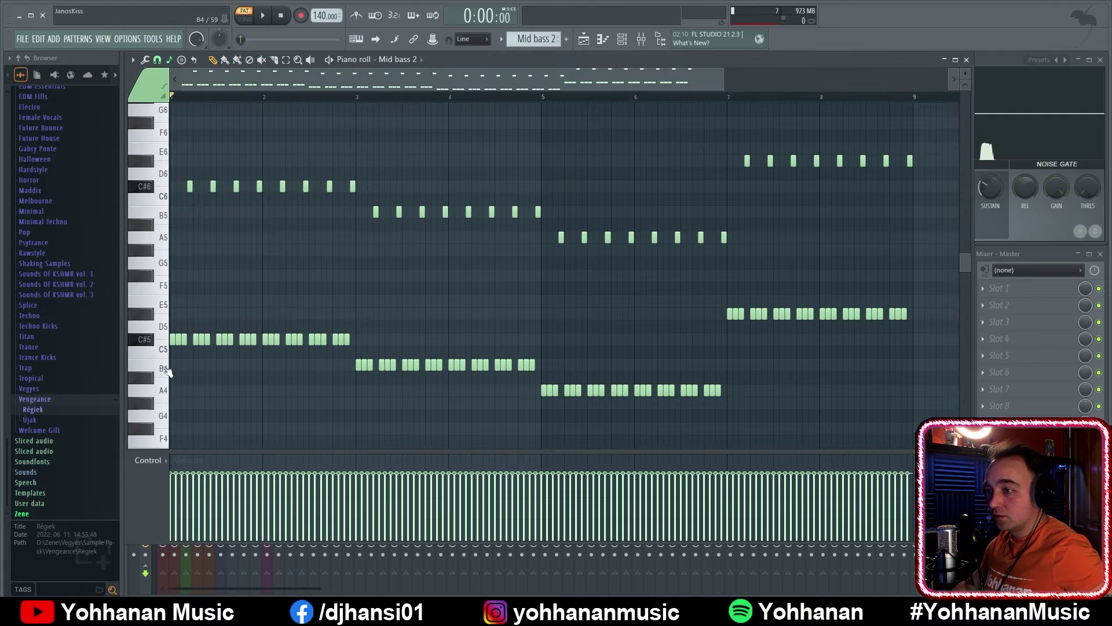
left_click(963, 62)
left_click(1094, 60)
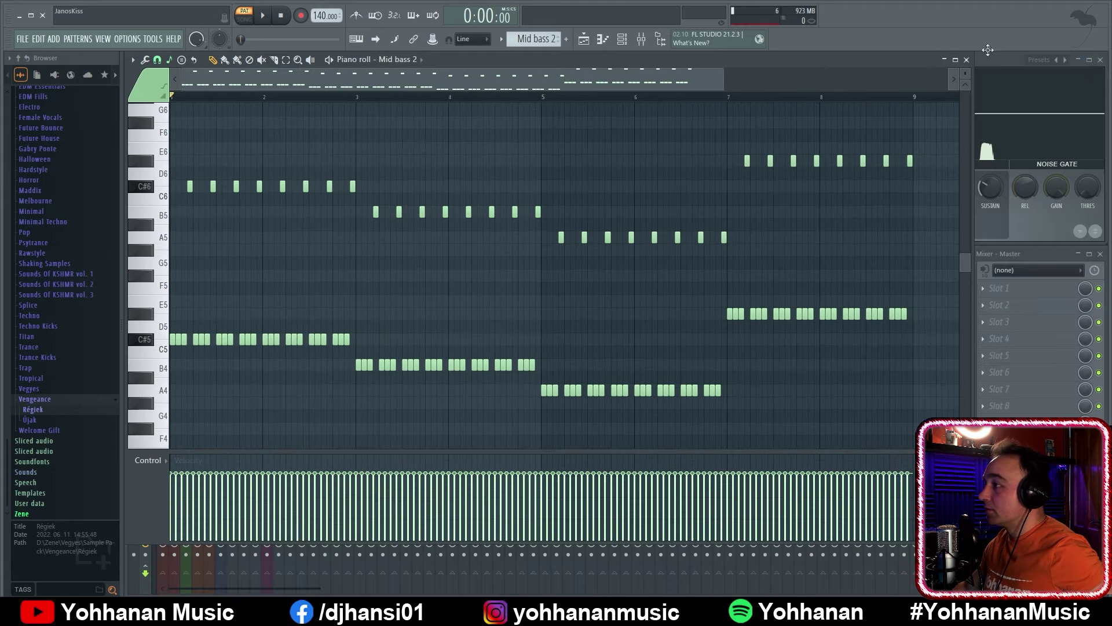
left_click(966, 60)
In the Pad channel's piano roll, draw a C#5 note at bar 1 and lengthen it to one full bar
right_click(315, 160)
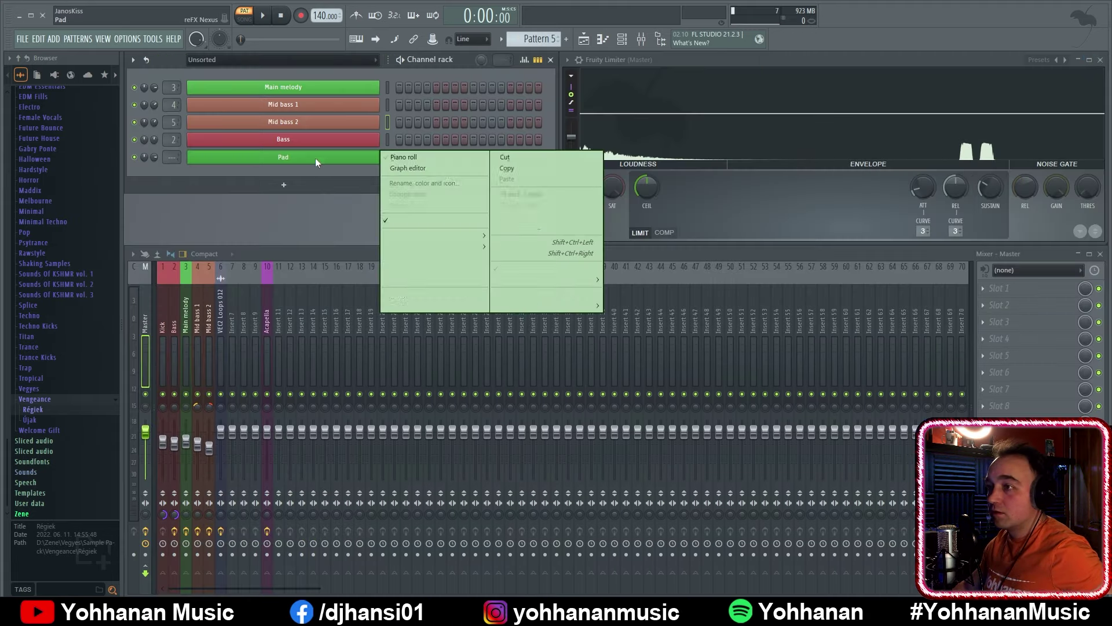
left_click(436, 156)
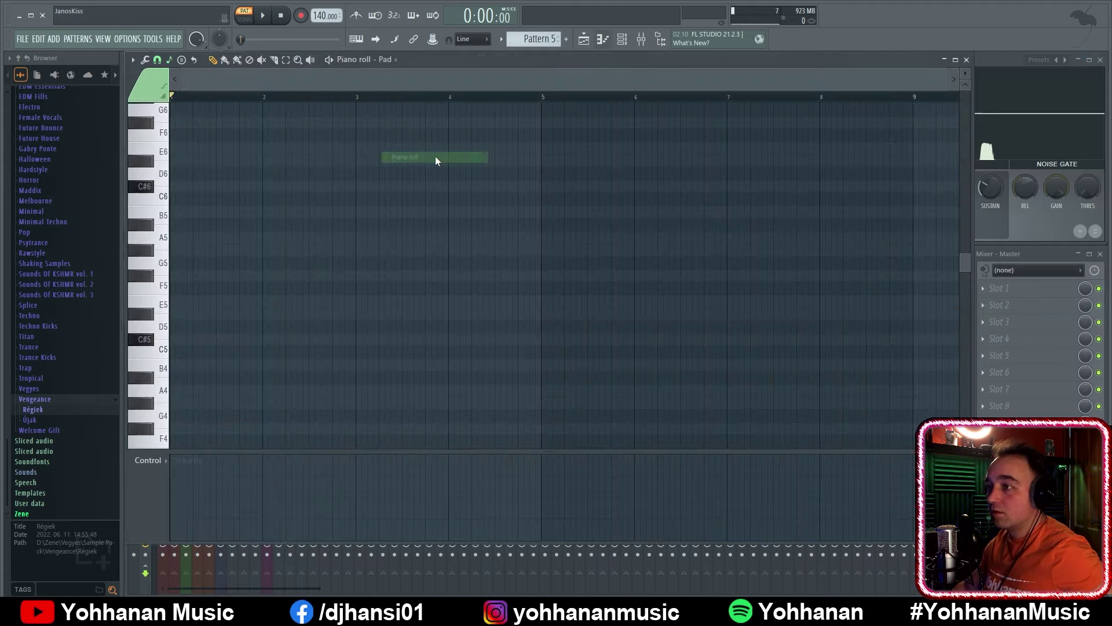
right_click(329, 236, "ctrl")
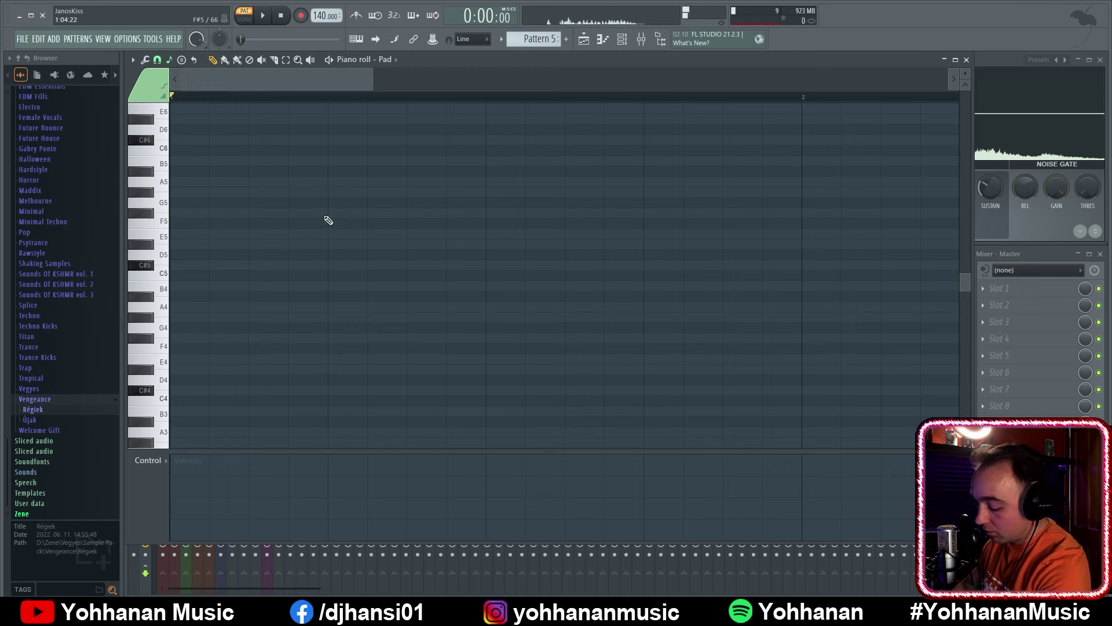
scroll(300, 266, "up", 1)
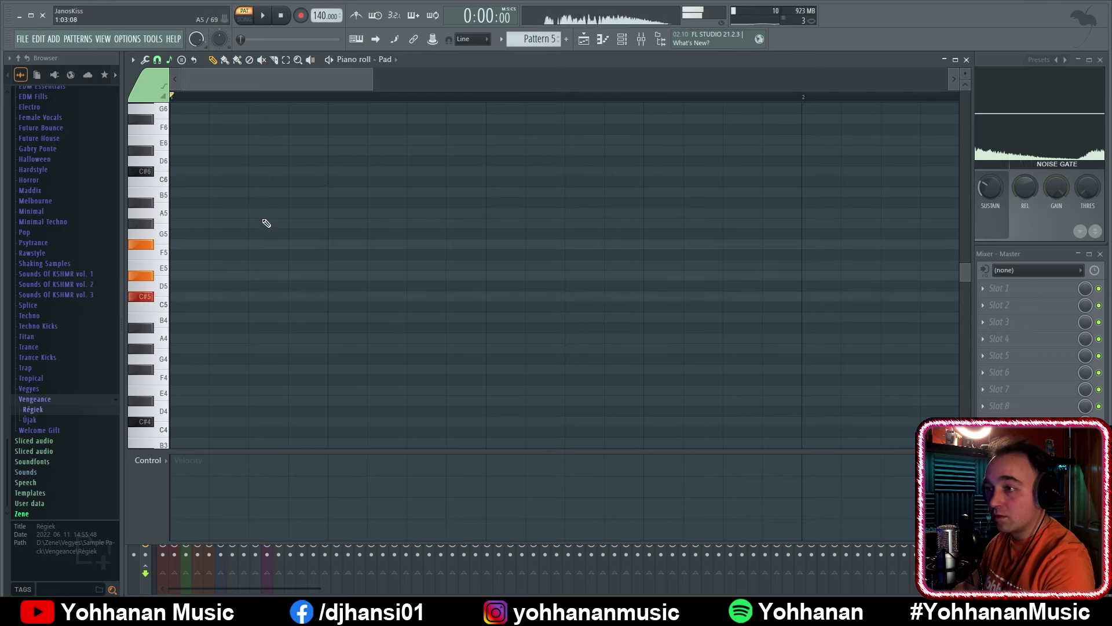
left_click(171, 296)
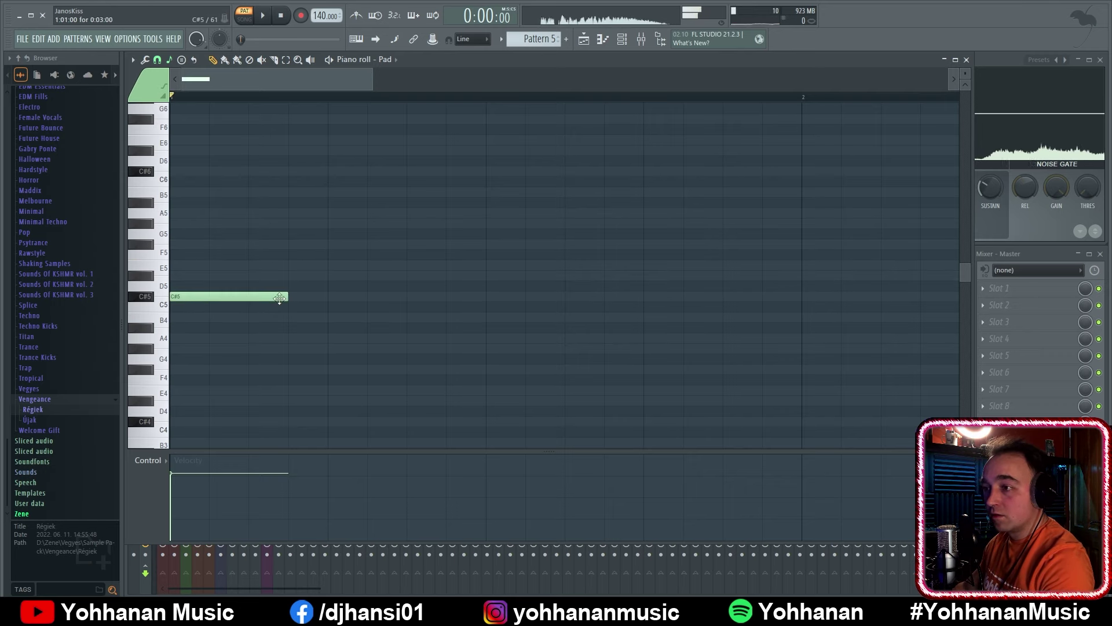
left_click_drag(285, 296, 329, 299)
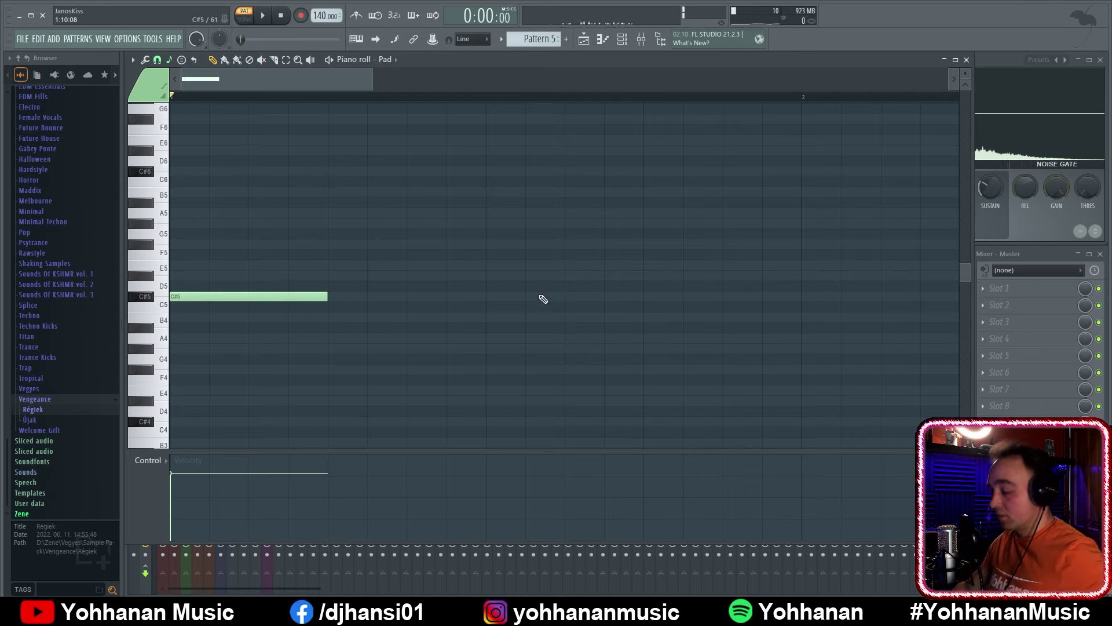
scroll(355, 246, "down", 4)
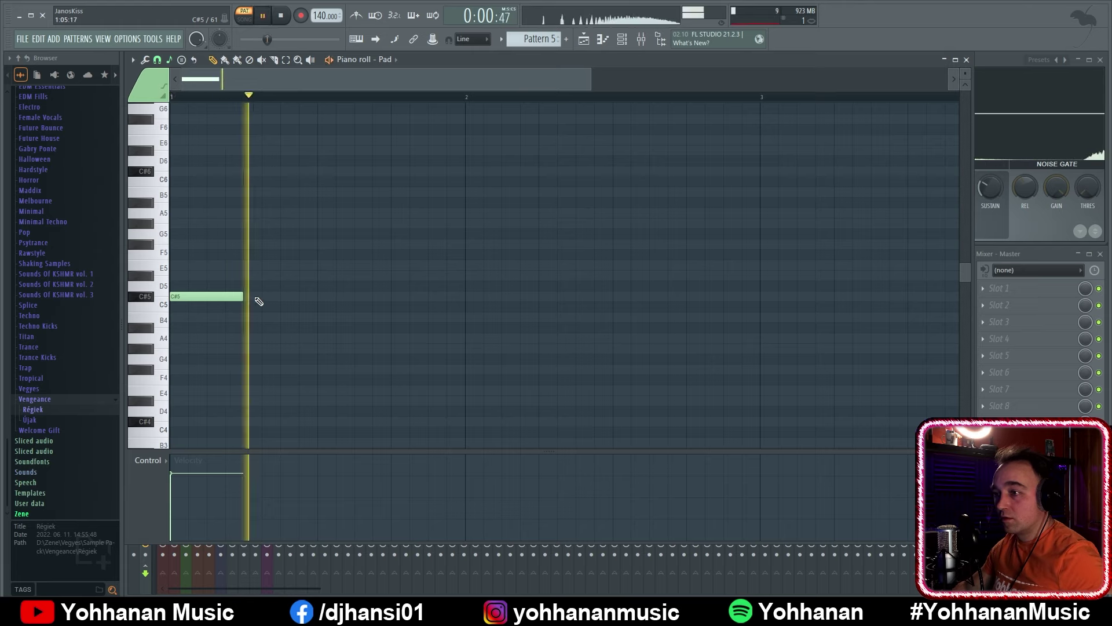
left_click_drag(242, 295, 464, 296)
key("space")
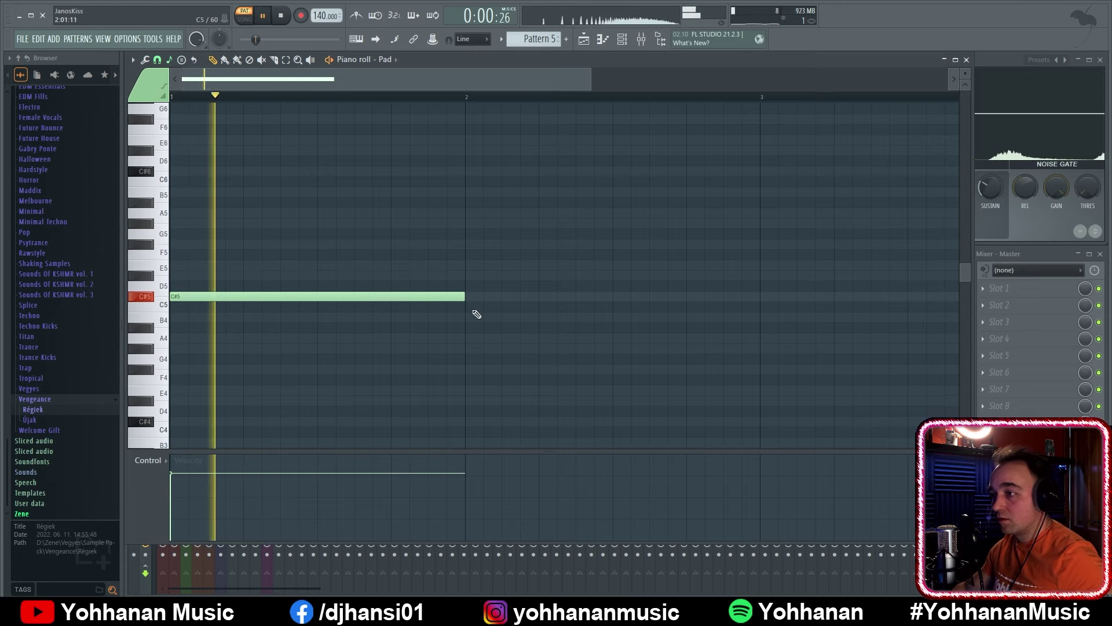
Add one-bar B4, A4 and D#5 notes at bars 2, 3 and 4 of the Pad pattern
left_click(472, 317)
left_click(763, 339)
left_click_drag(745, 259, 253, 231)
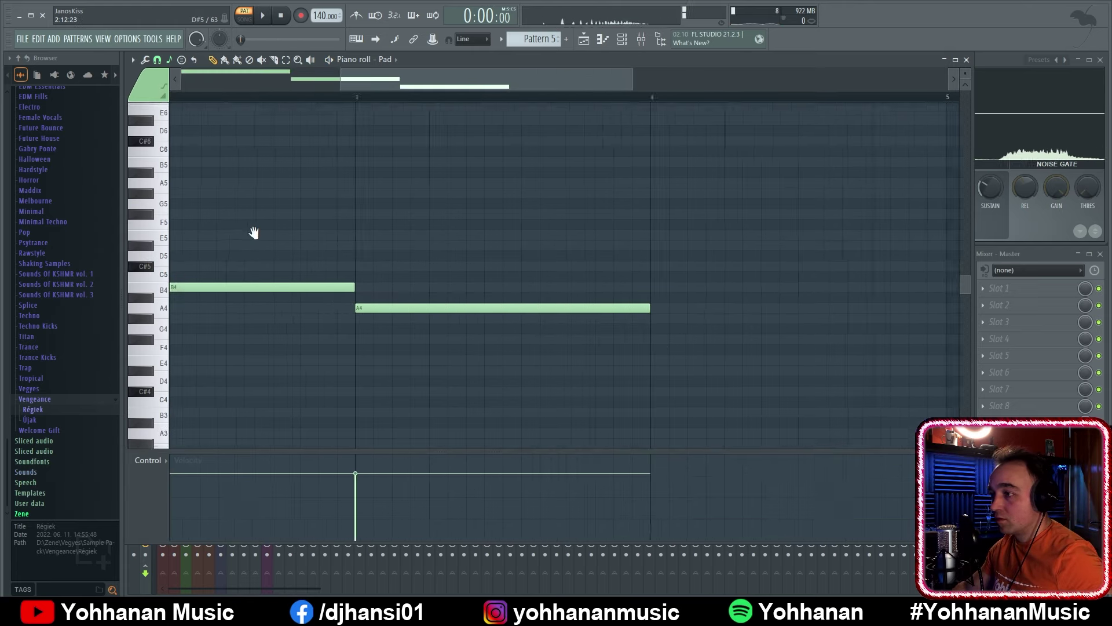
key("space")
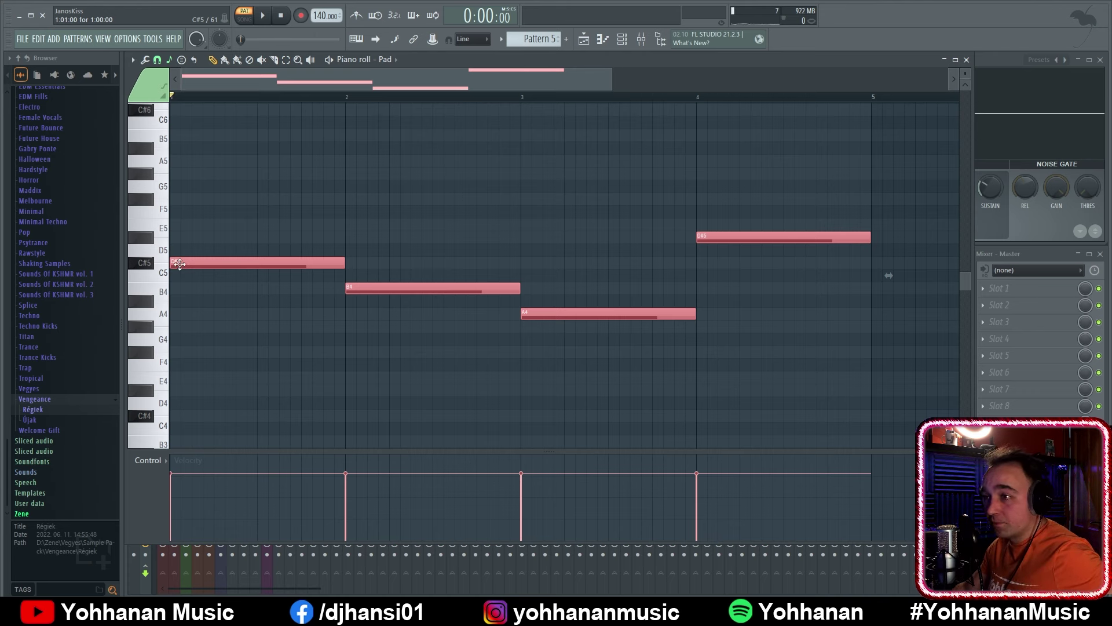
Duplicate the root notes upward into triads C#5-E5-G#5, B4-D#5-F#5, A4-C#5-E5 and D#5-F#5-A5, and play the Pad pattern
left_click_drag(179, 264, 178, 231)
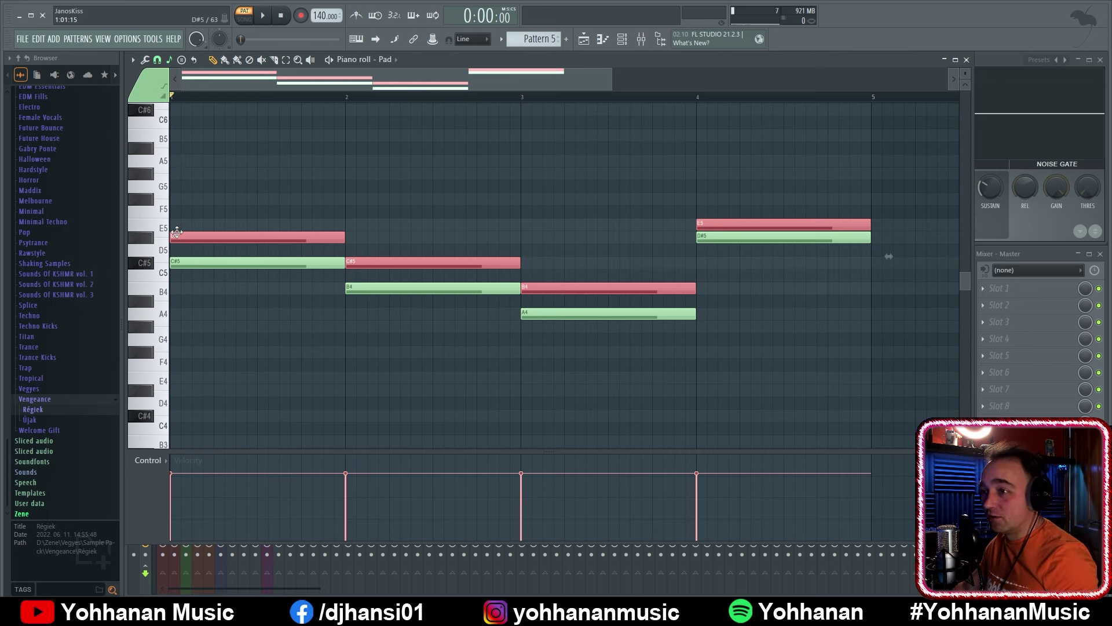
left_click_drag(177, 232, 165, 194)
left_click(767, 323)
key("space")
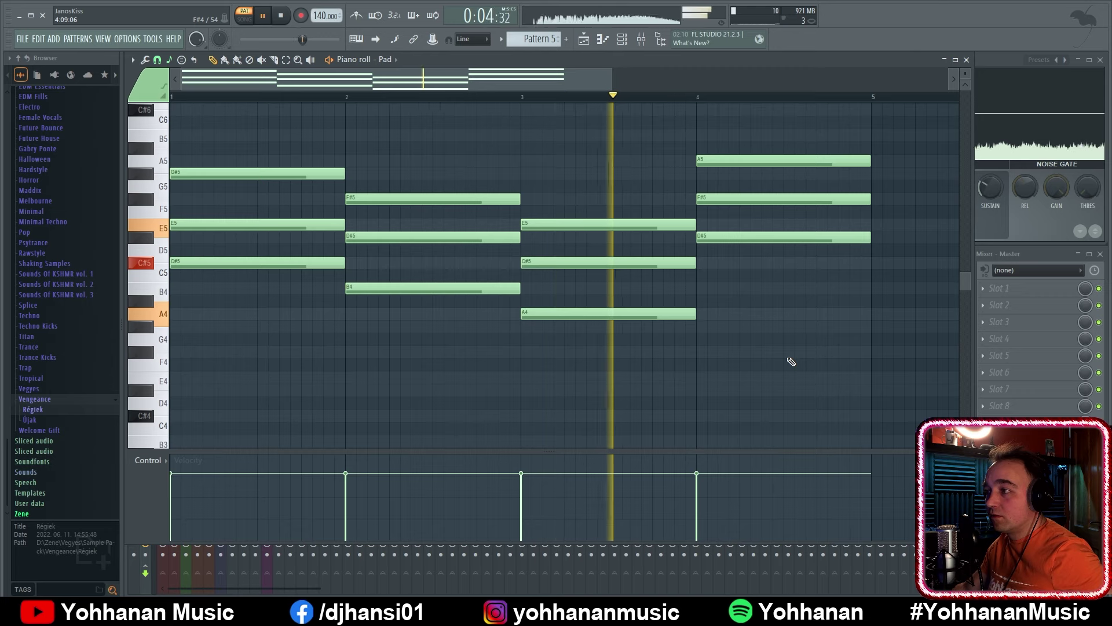
key("space")
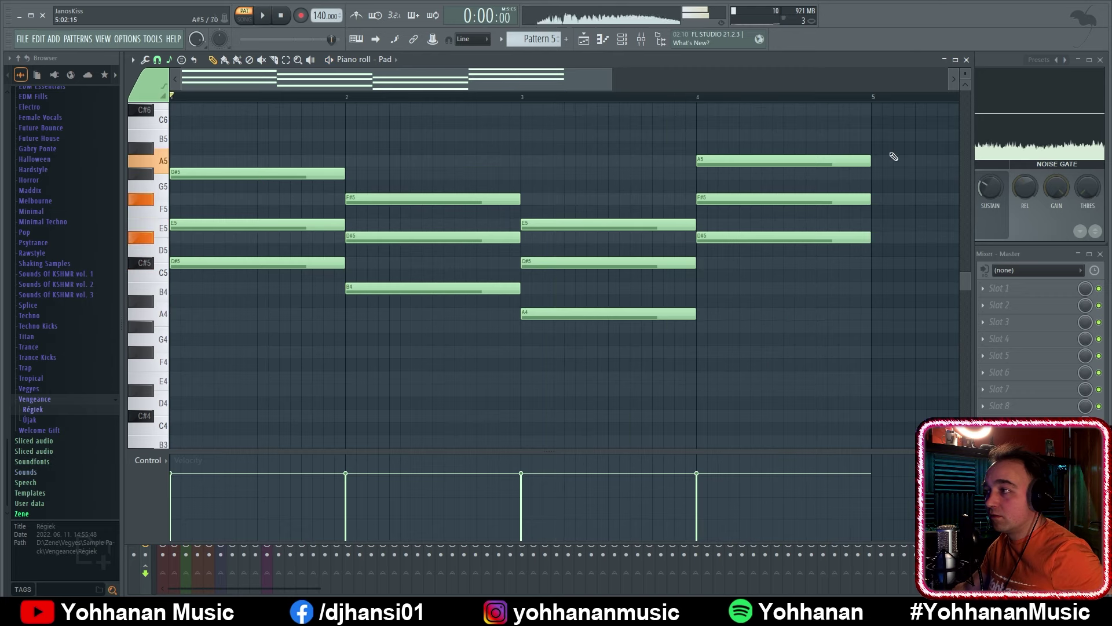
Remove the A5 from the bar 4 chord, extend the bar 3 A4 note through bar 4, and play the Pad pattern
left_click_drag(894, 157, 682, 154)
key("ctrl+Down")
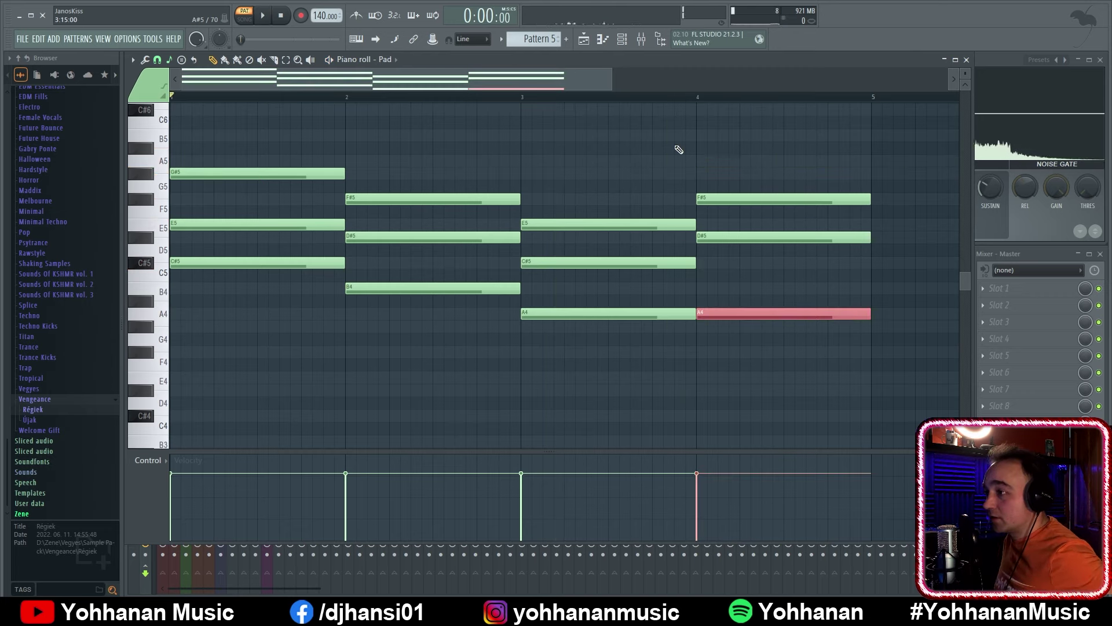
key("Delete")
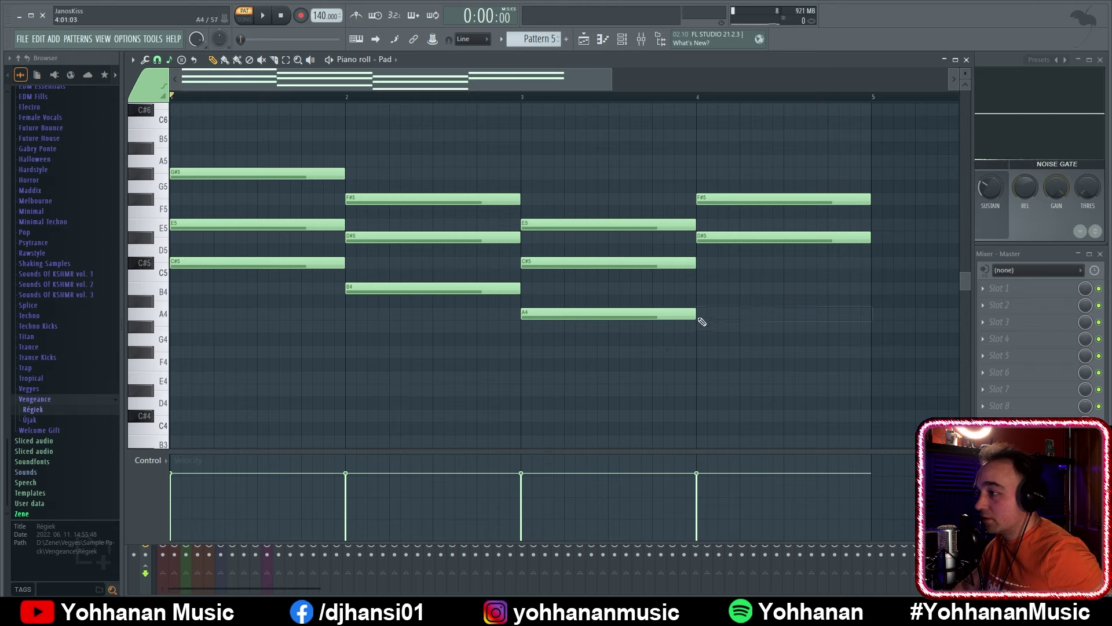
left_click_drag(702, 321, 874, 316)
key("space")
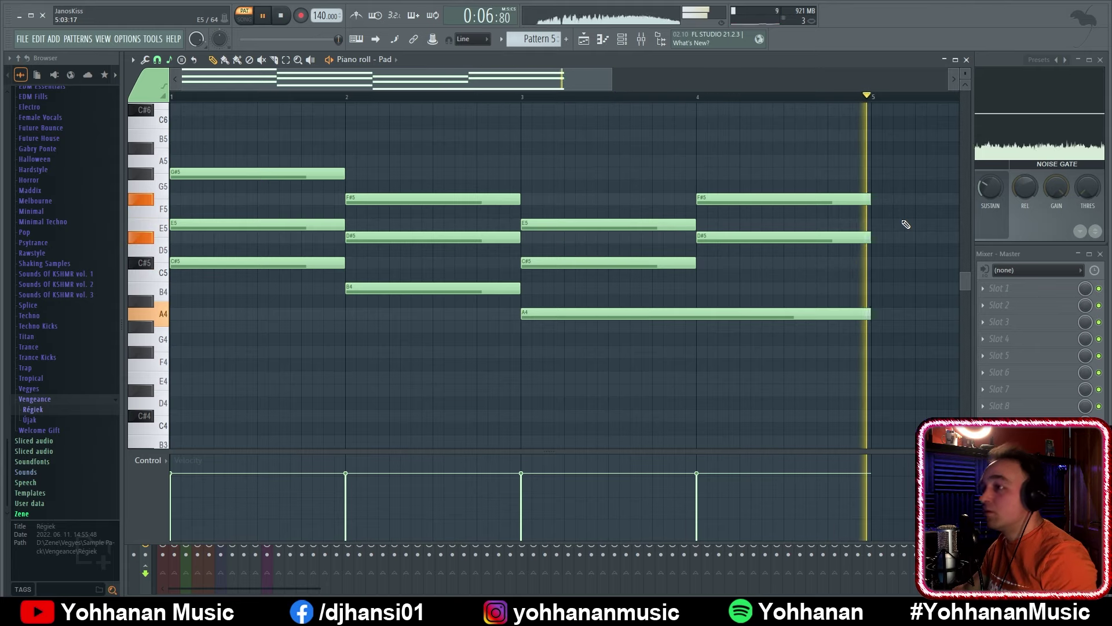
key("space")
left_click(966, 60)
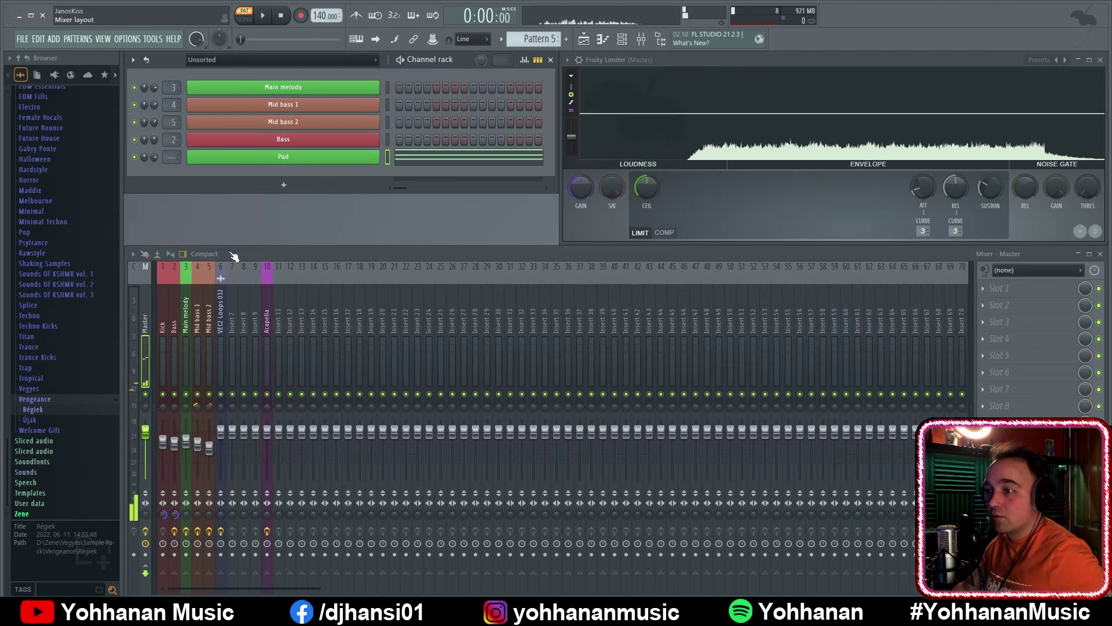
Route the Pad channel to mixer track 7
scroll(171, 157, "up", 6)
scroll(170, 156, "up", 1)
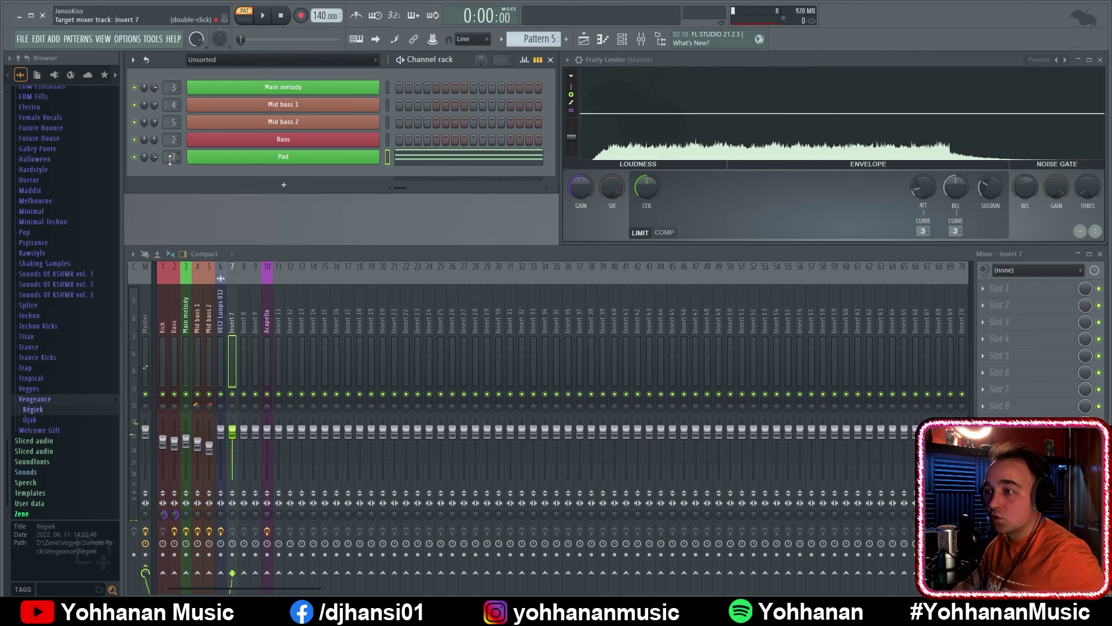
Rename mixer track 6 as Magas loop, clear its icon and give it a blue-green colour
right_click(221, 313)
left_click(239, 258)
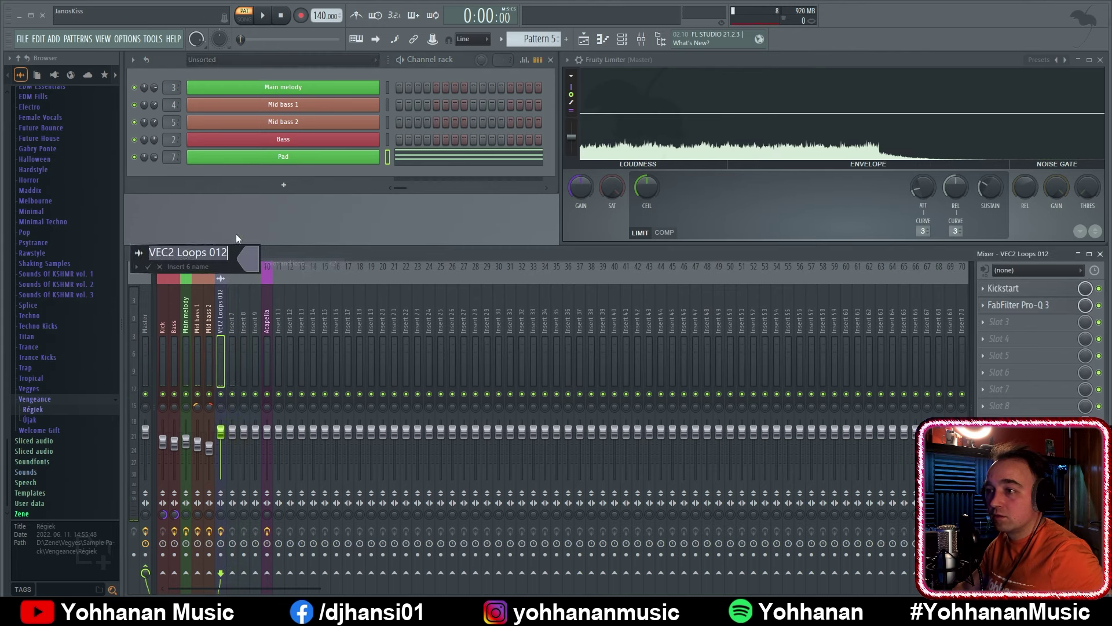
left_click(138, 252)
left_click(145, 219)
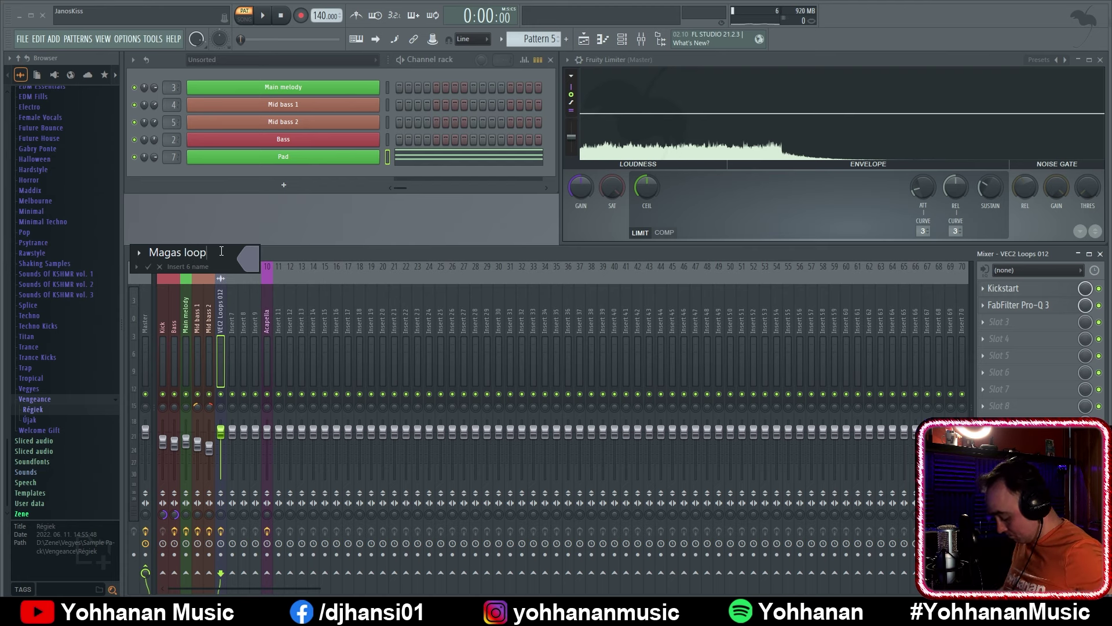
type("Magas loop")
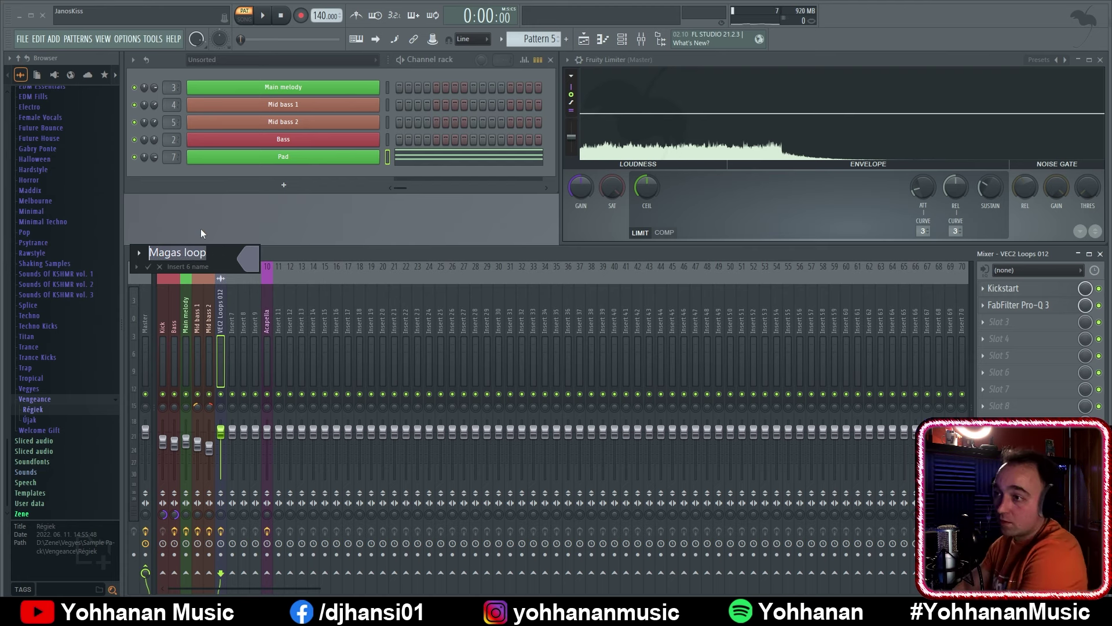
left_click(248, 258)
double_click(323, 290)
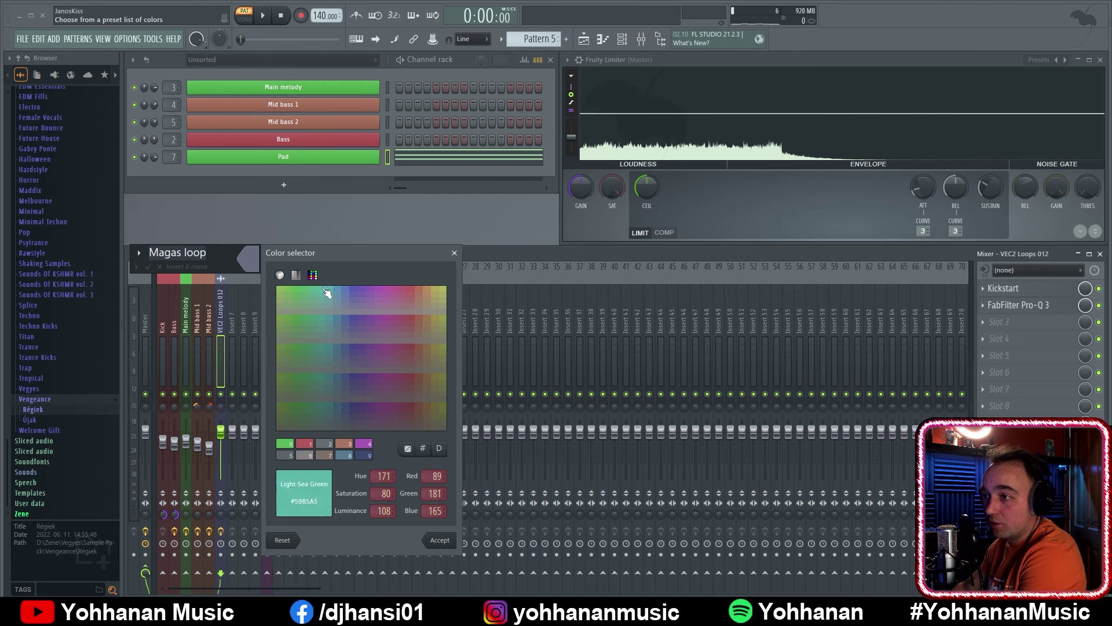
left_click(251, 256)
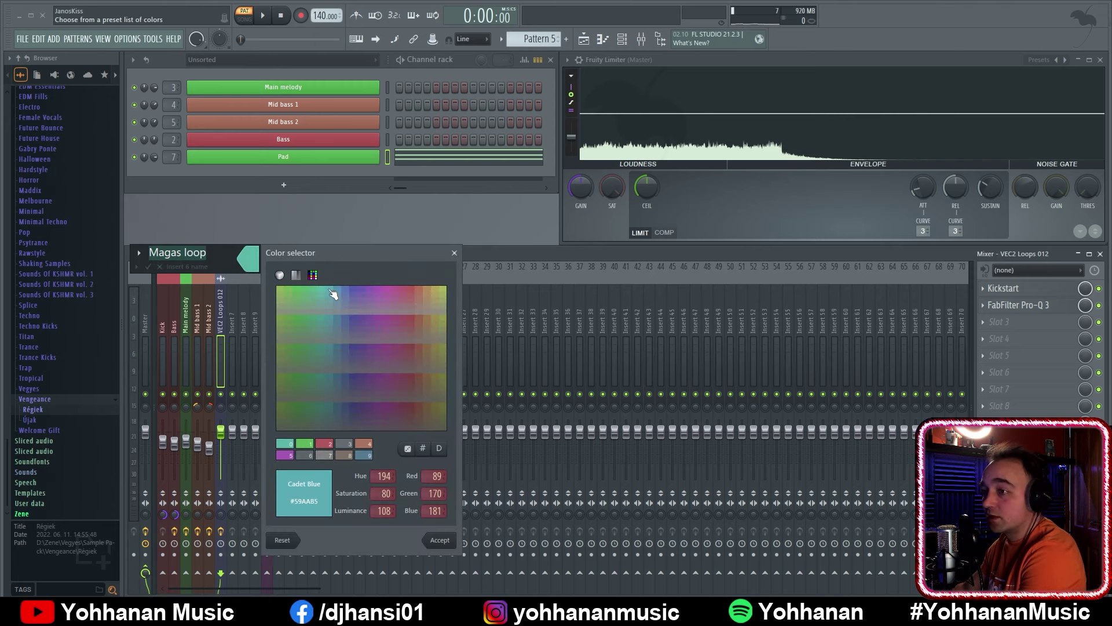
double_click(328, 288)
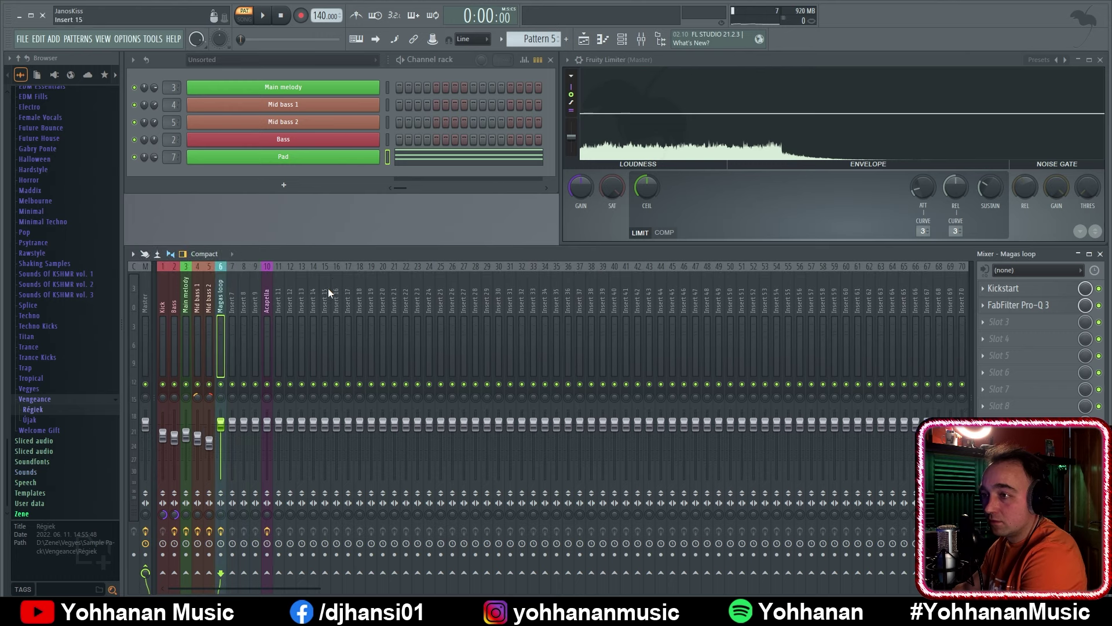
Name and colour mixer track 7 after the Pad channel and insert FabFilter Pro-Q 3 in its first effect slot
left_click(244, 161)
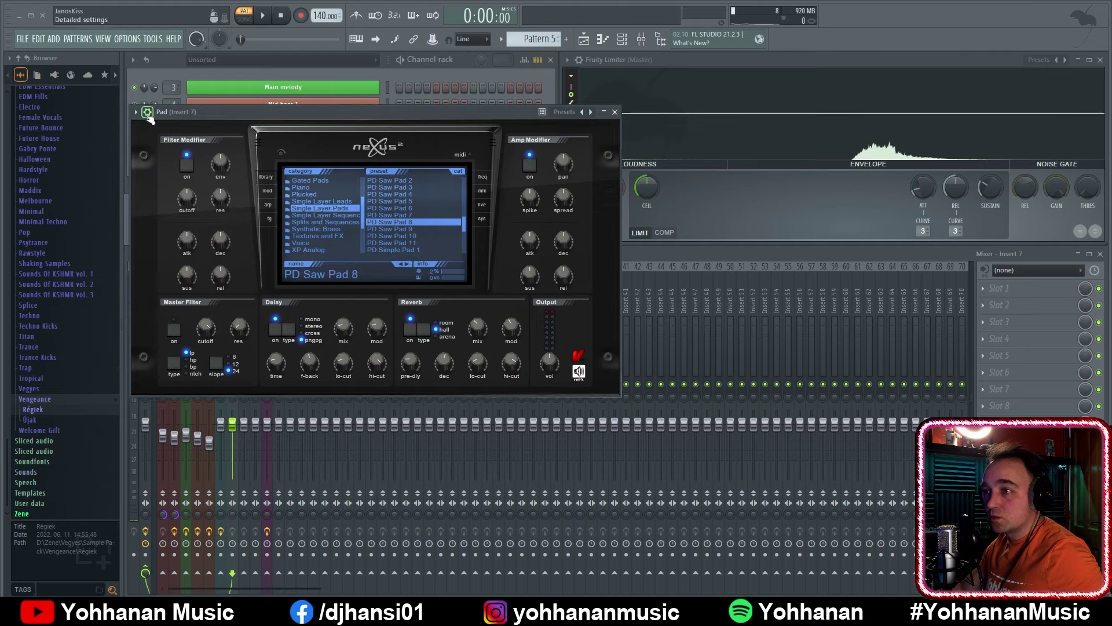
left_click(615, 112)
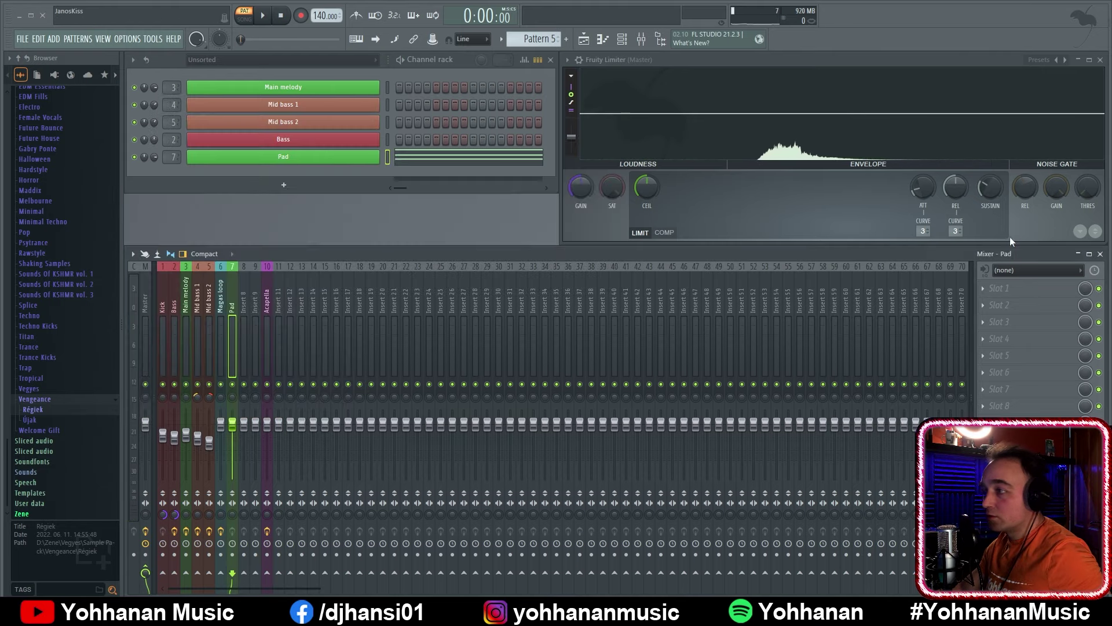
left_click(982, 288)
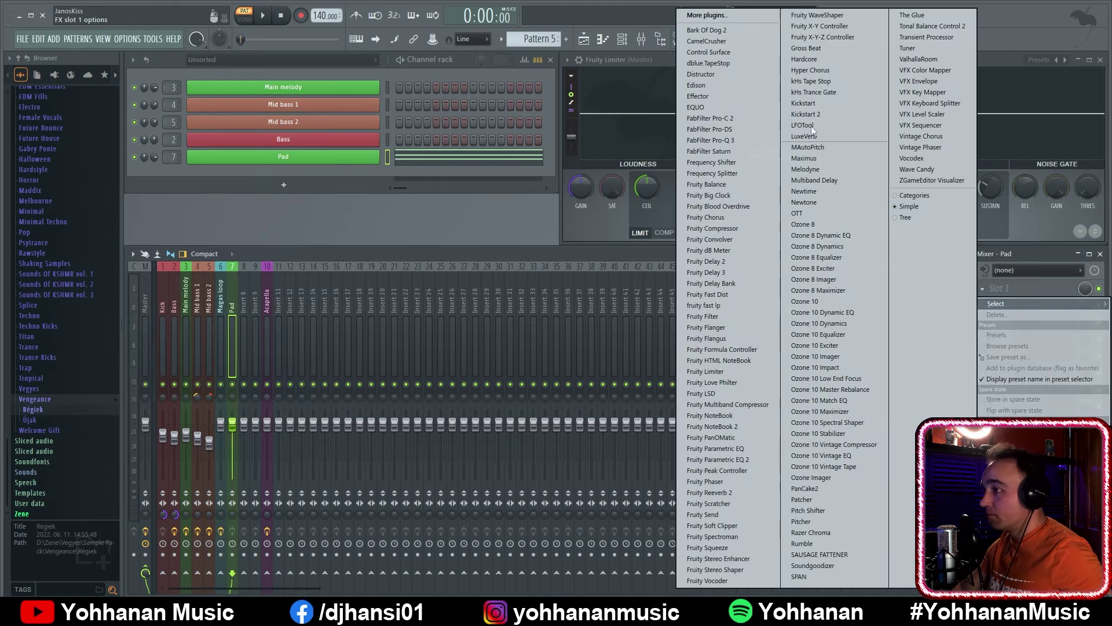
left_click(752, 149)
While the Pad pattern plays, add an 18 dB/oct high cut at about 1554 Hz in Pro-Q 3
key("space")
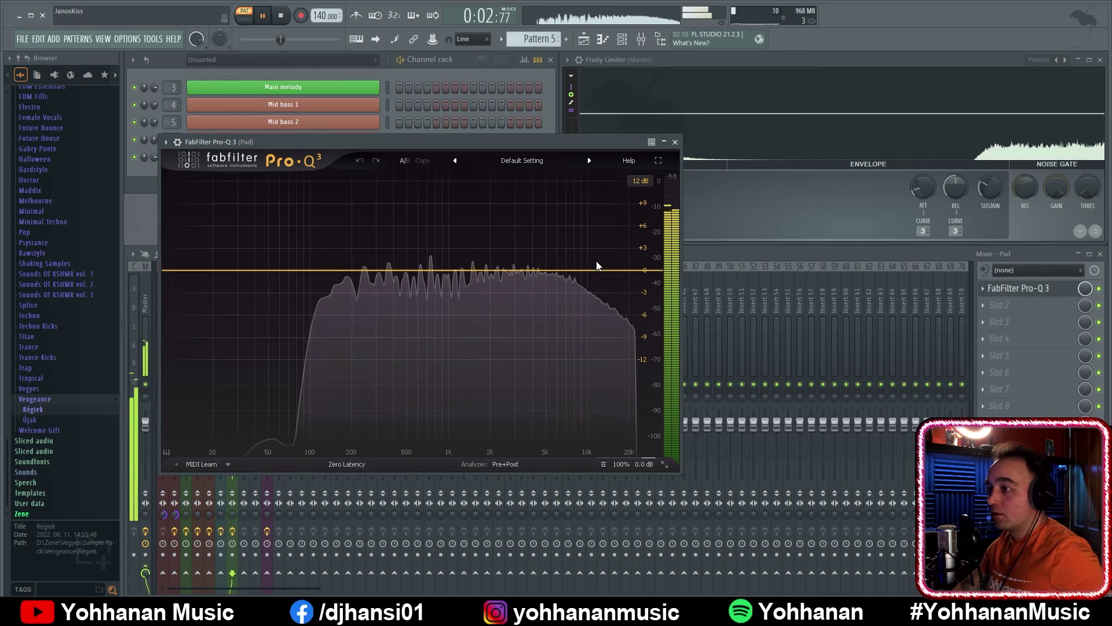
left_click(619, 270)
left_click_drag(619, 270, 476, 271)
scroll(468, 275, "up", 1)
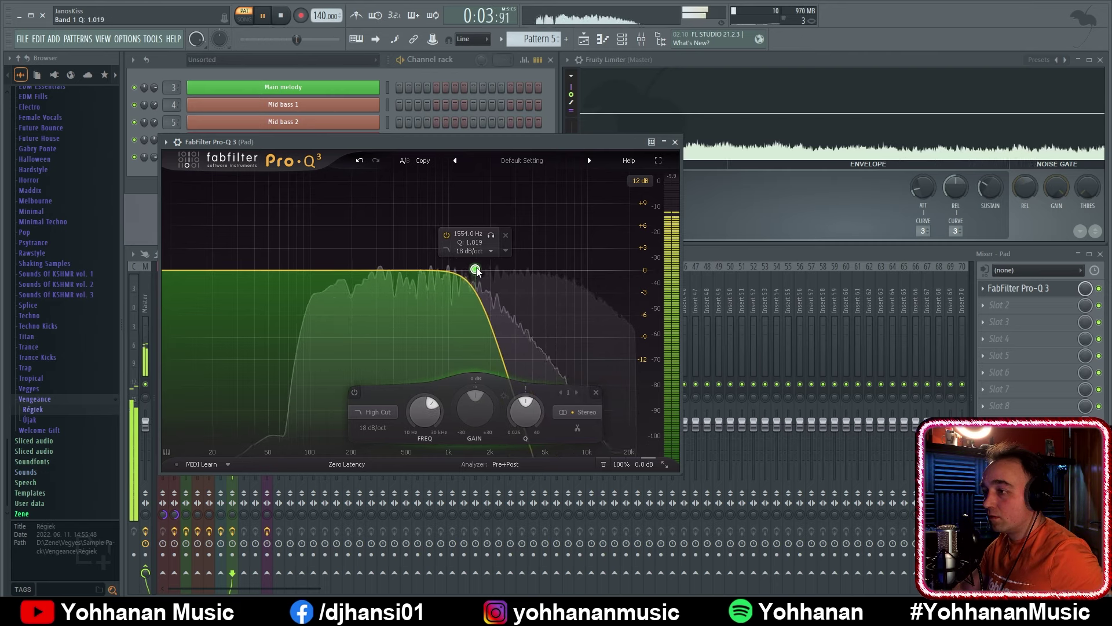
key("space")
Copy the lowest Pad notes one octave down to C#4, B3 and A3 in the piano roll
left_click(474, 100)
left_click(474, 160)
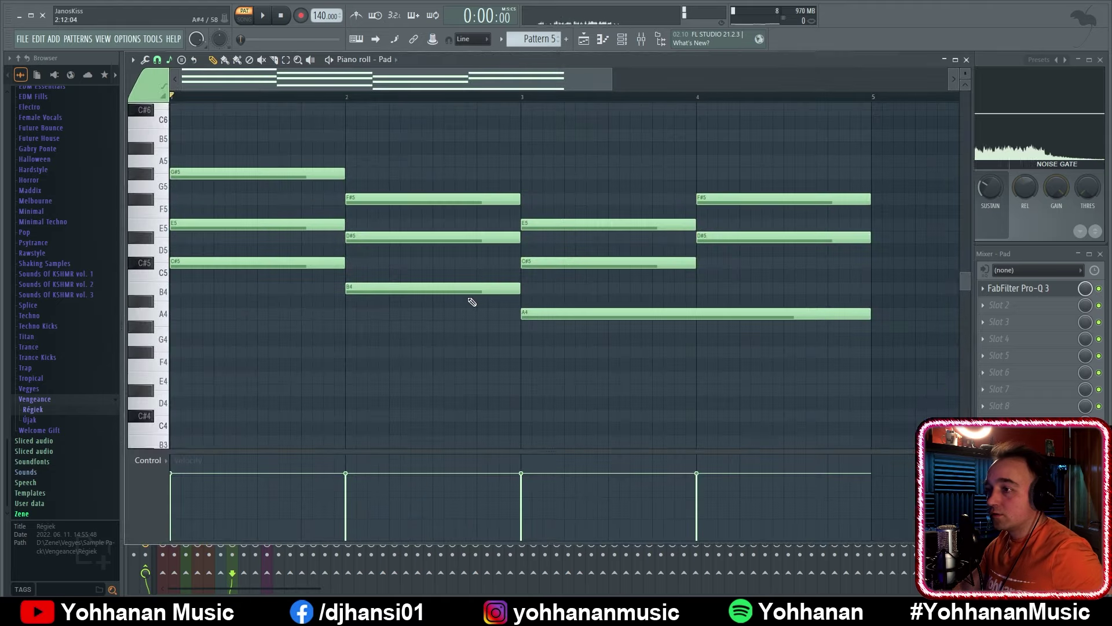
left_click_drag(786, 392, 229, 296)
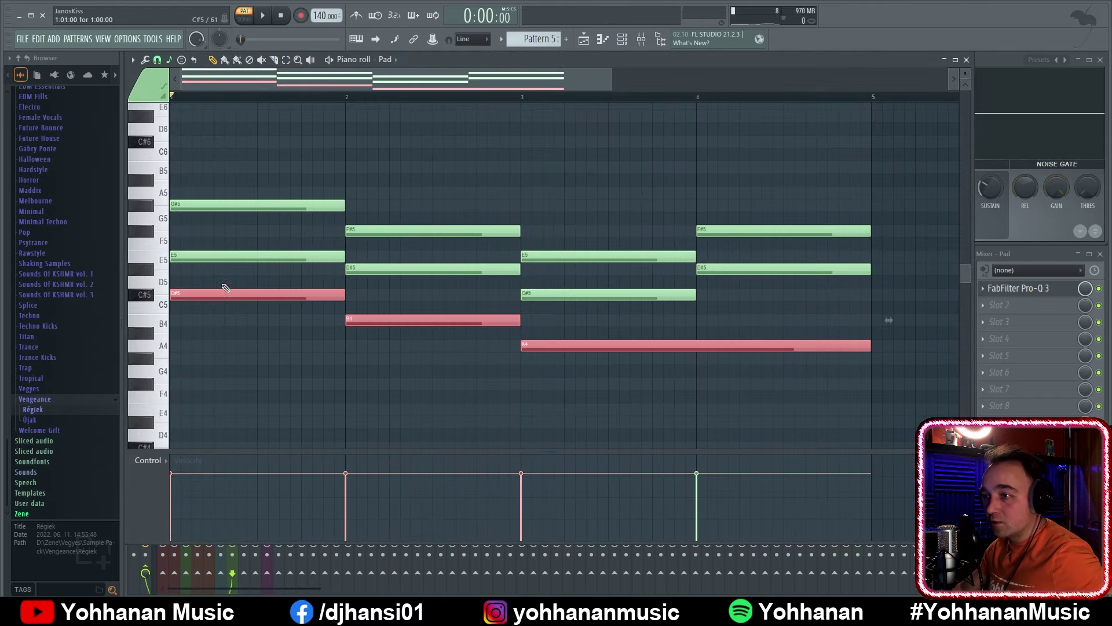
scroll(226, 288, "down", 4)
left_click_drag(194, 177, 194, 323)
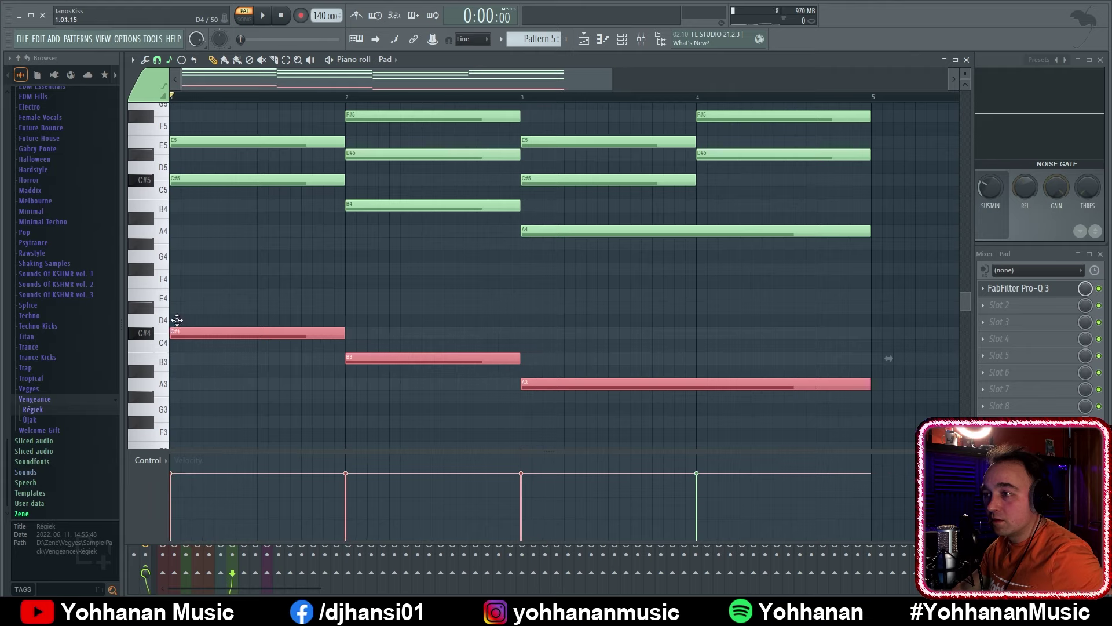
left_click(587, 267)
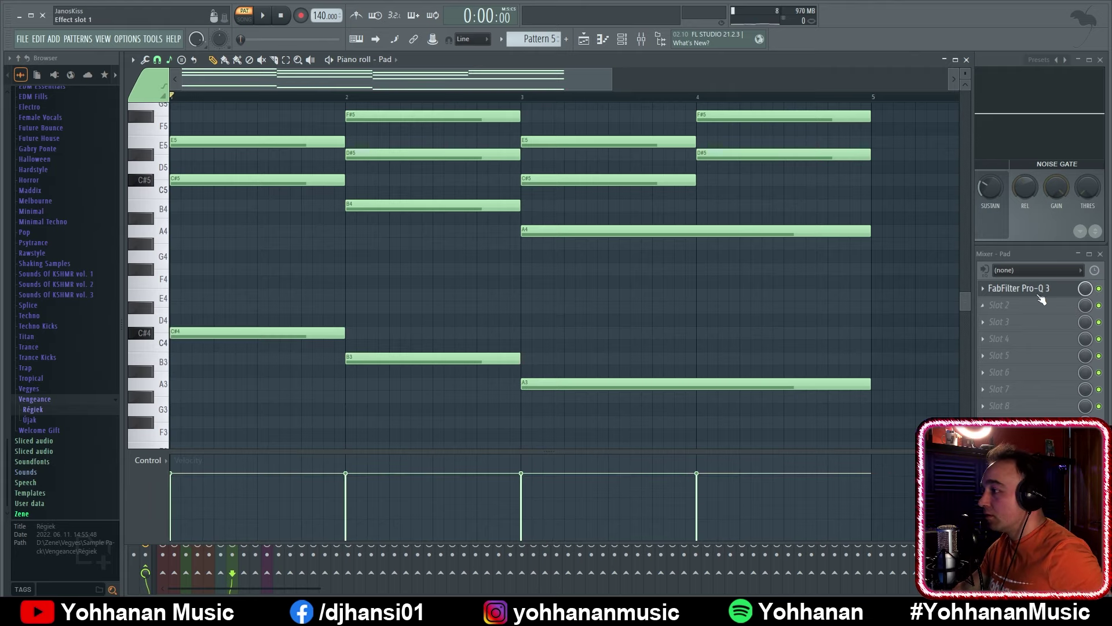
With the Pad pattern playing, add a 36 dB/oct low cut at about 50 Hz in the Pad track's Pro-Q 3
left_click(1041, 299)
left_click(1018, 287)
key("space")
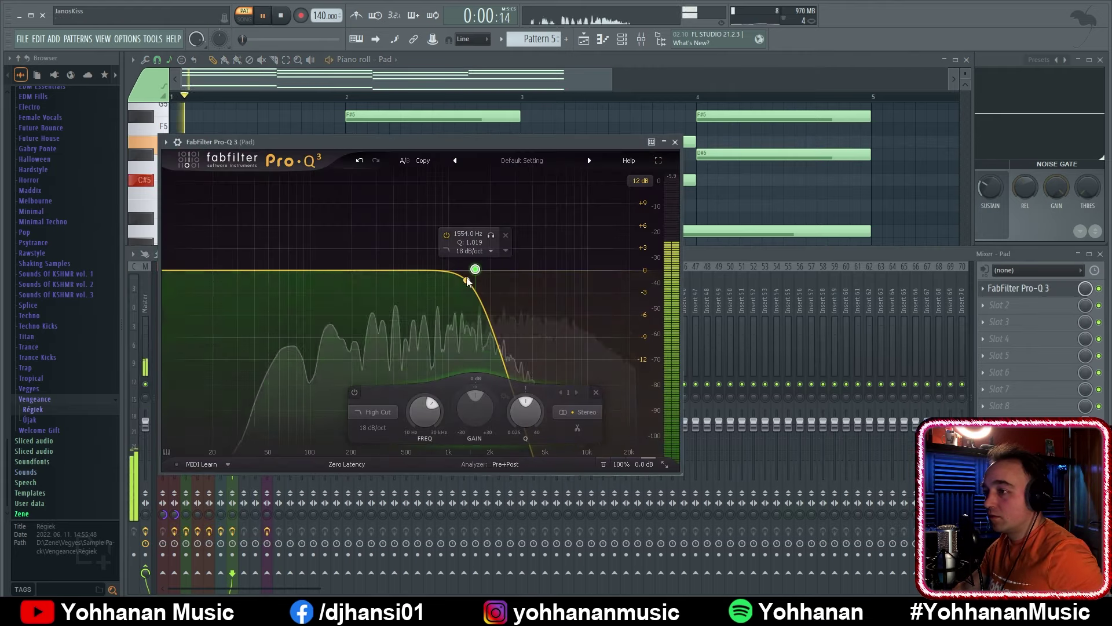
left_click(675, 142)
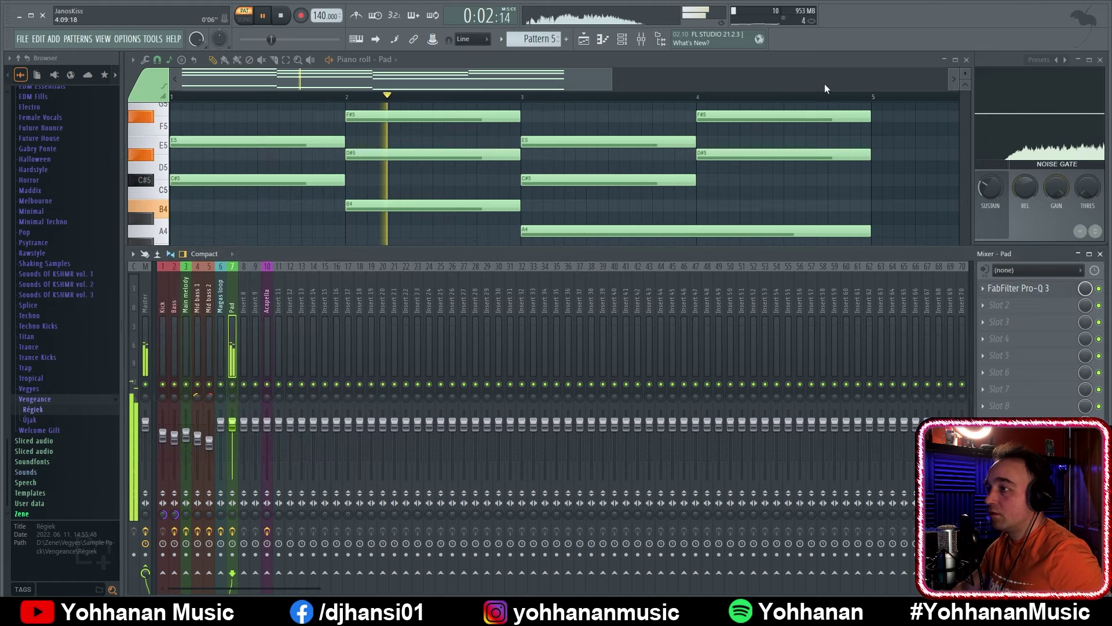
left_click(1018, 287)
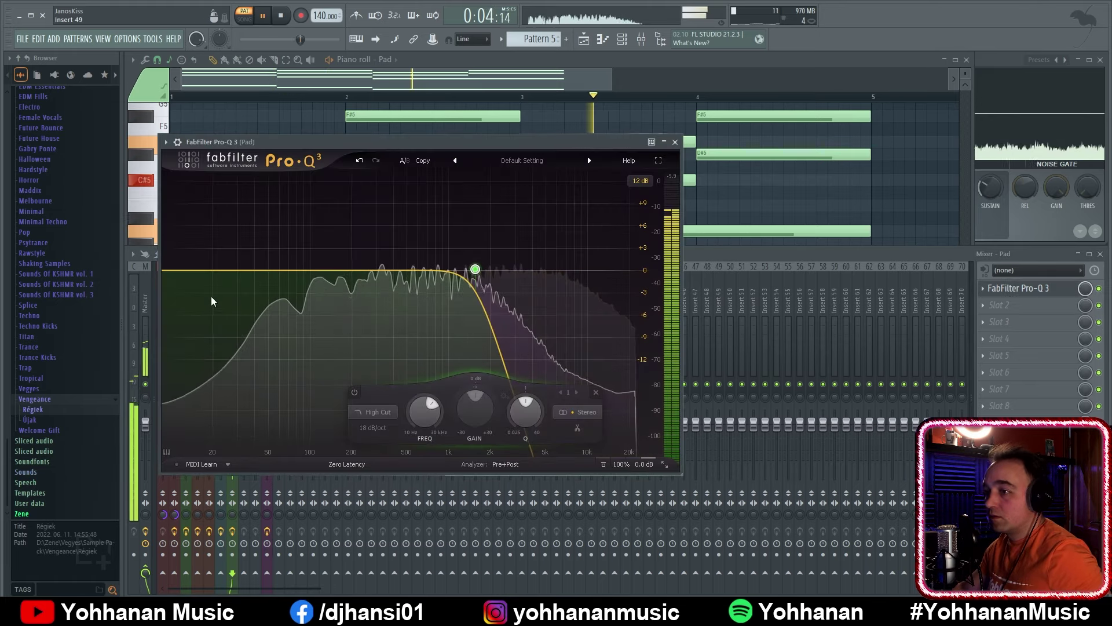
left_click_drag(174, 273, 269, 274)
scroll(269, 275, "up", 1)
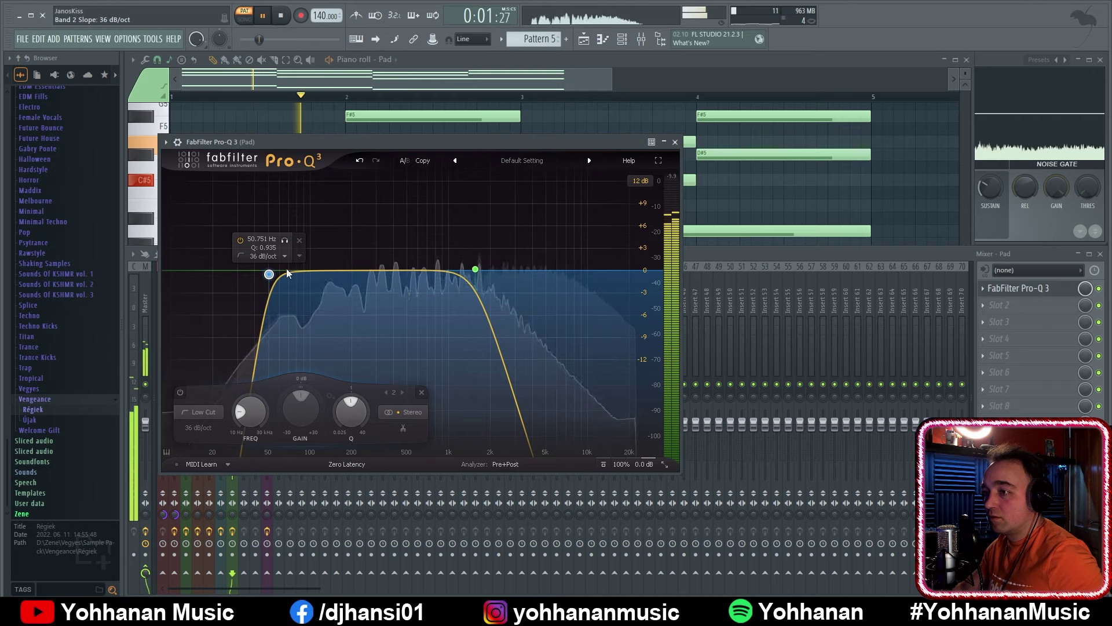
left_click(676, 143)
Insert Kickstart in the Pad track's second effect slot, lower its mix amount and stop playback
left_click(999, 305)
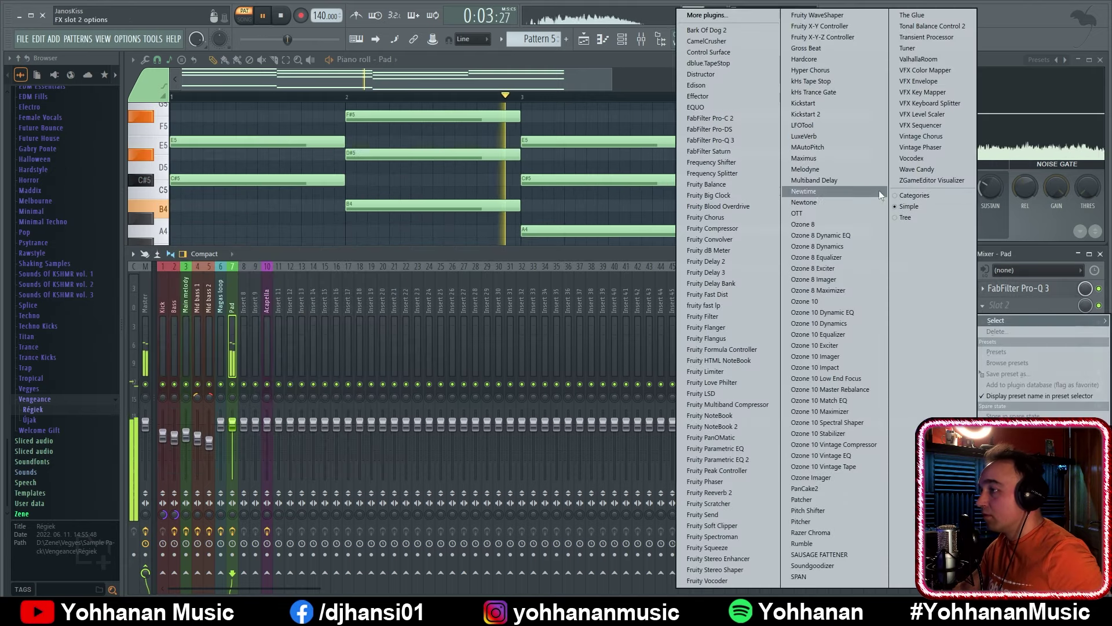
left_click(829, 104)
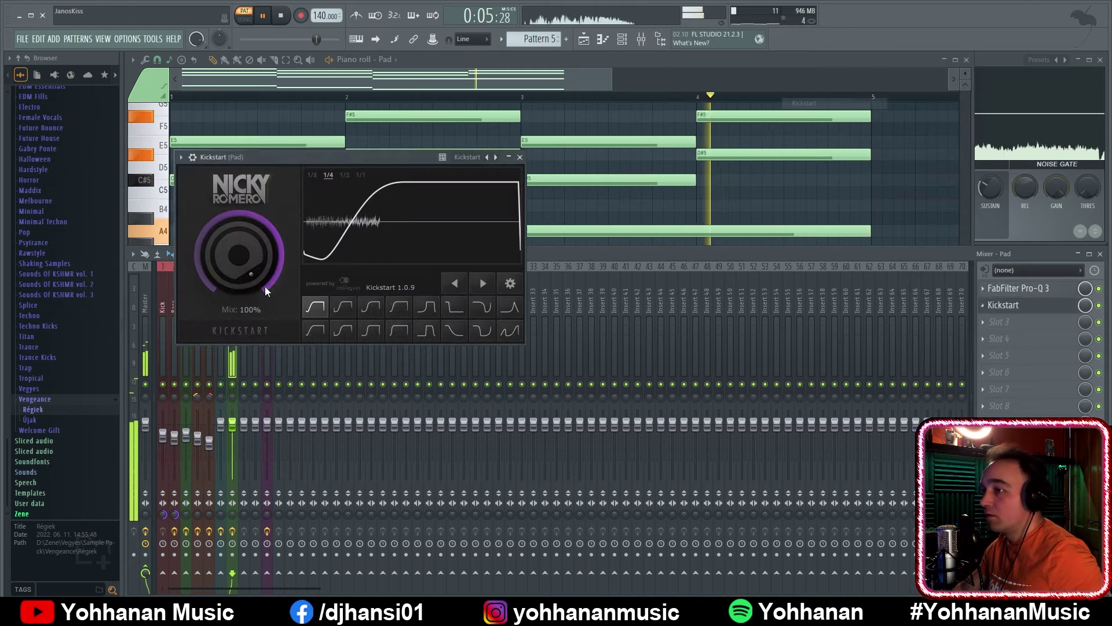
left_click_drag(236, 257, 237, 292)
key("space")
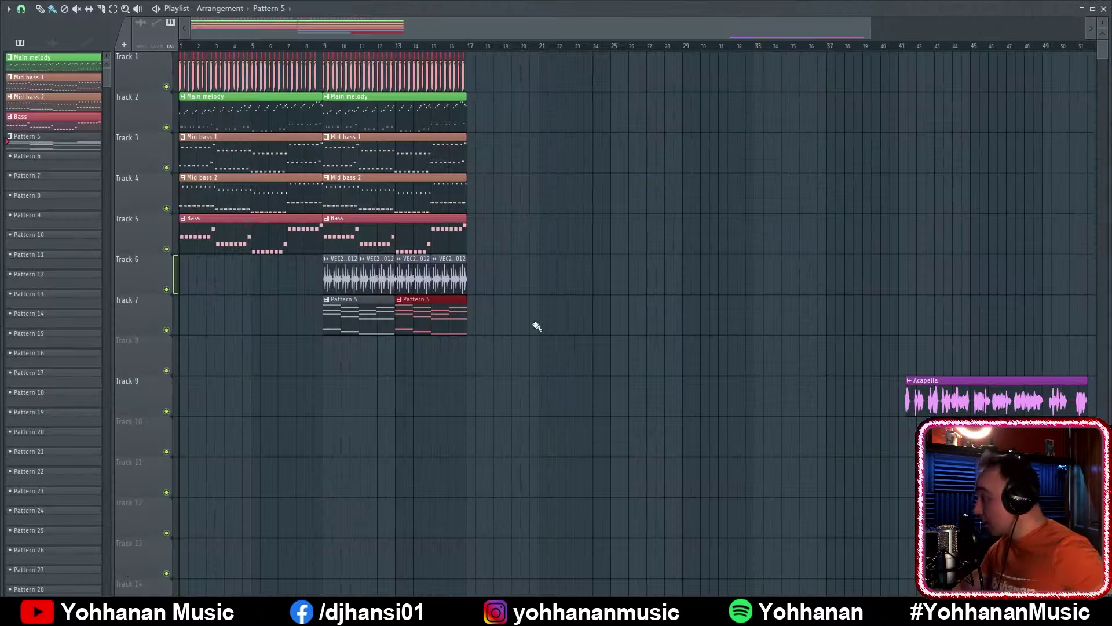
Duplicate all clips of bars 9 to 16 on Tracks 1 to 7 so the copies start at bar 17
left_click_drag(590, 412, 326, 68)
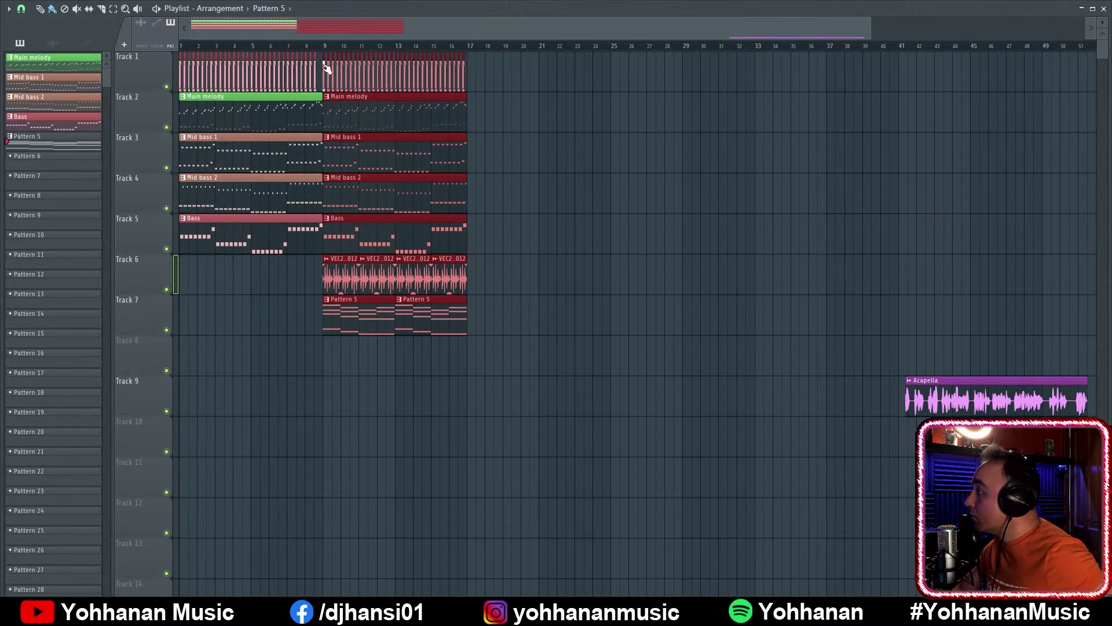
left_click_drag(347, 108, 497, 111)
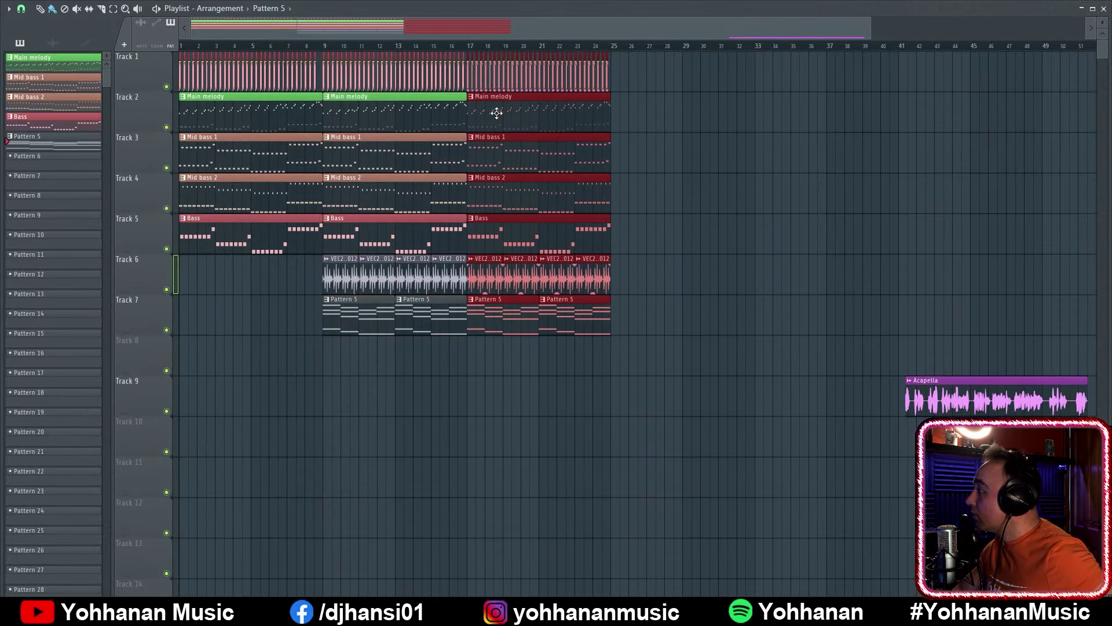
left_click(518, 121)
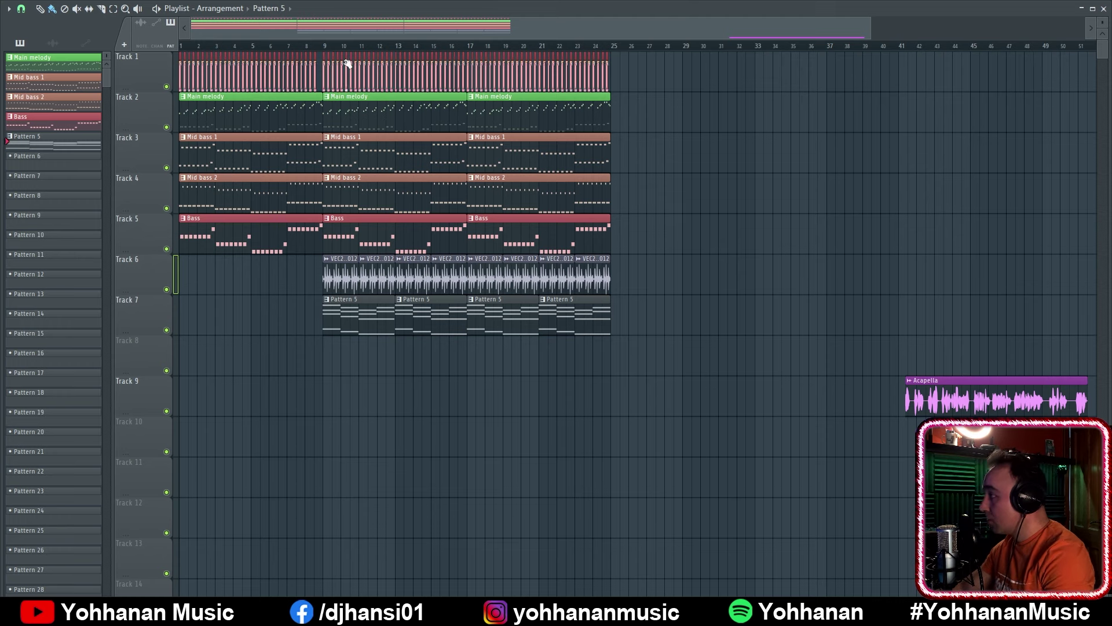
Play the arrangement from just before bar 9, comparing it with the Track 6 loop muted and unmuted
key("space")
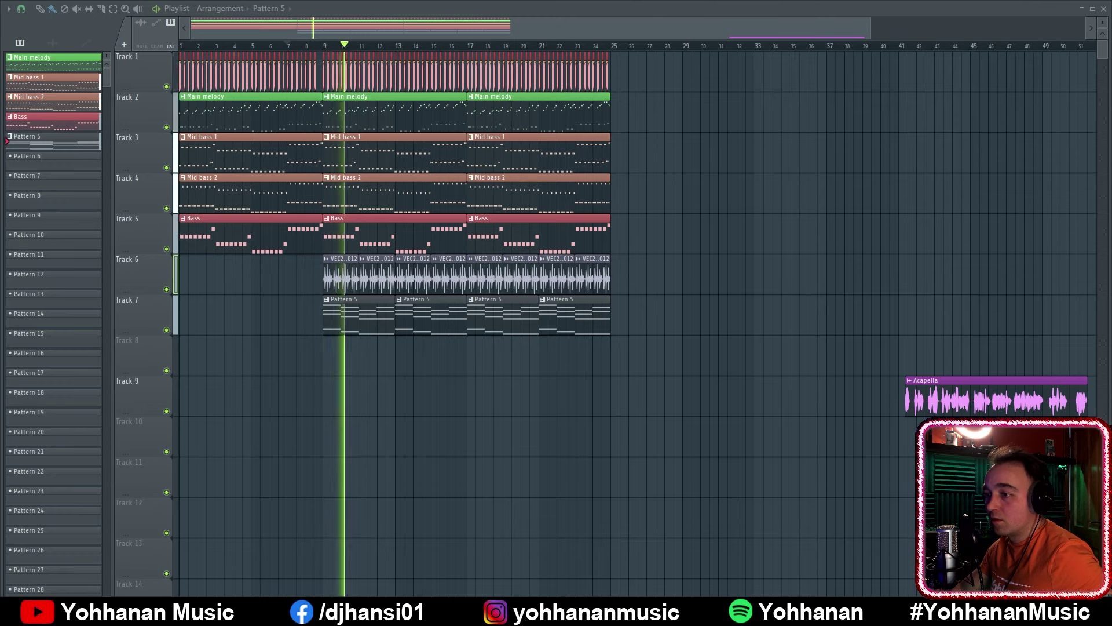
left_click(167, 289)
left_click(288, 47)
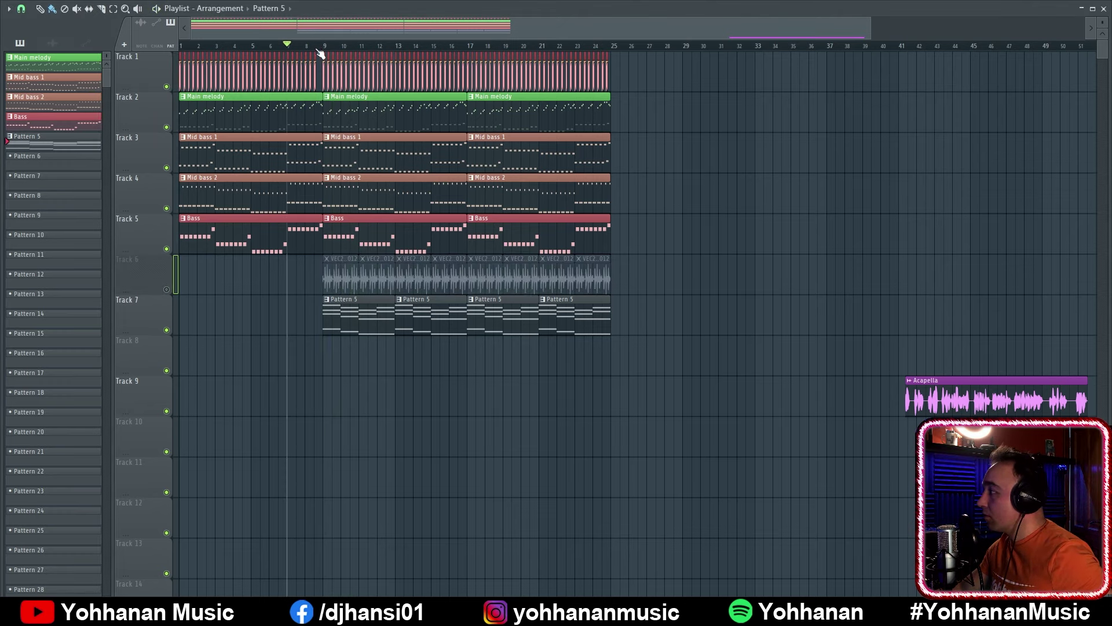
left_click(313, 46)
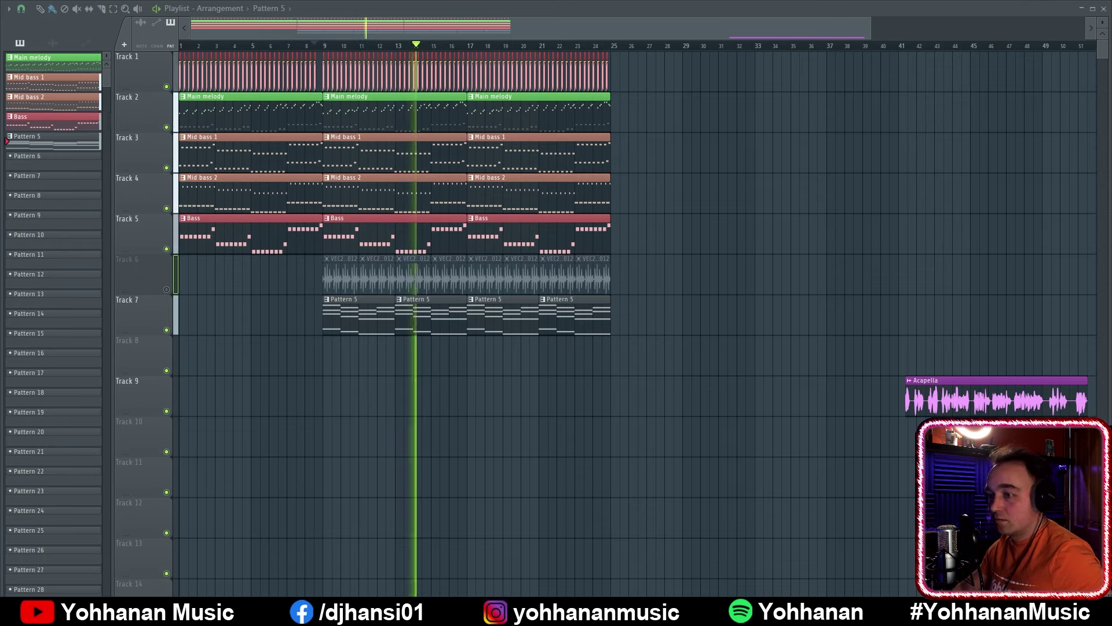
left_click(167, 289)
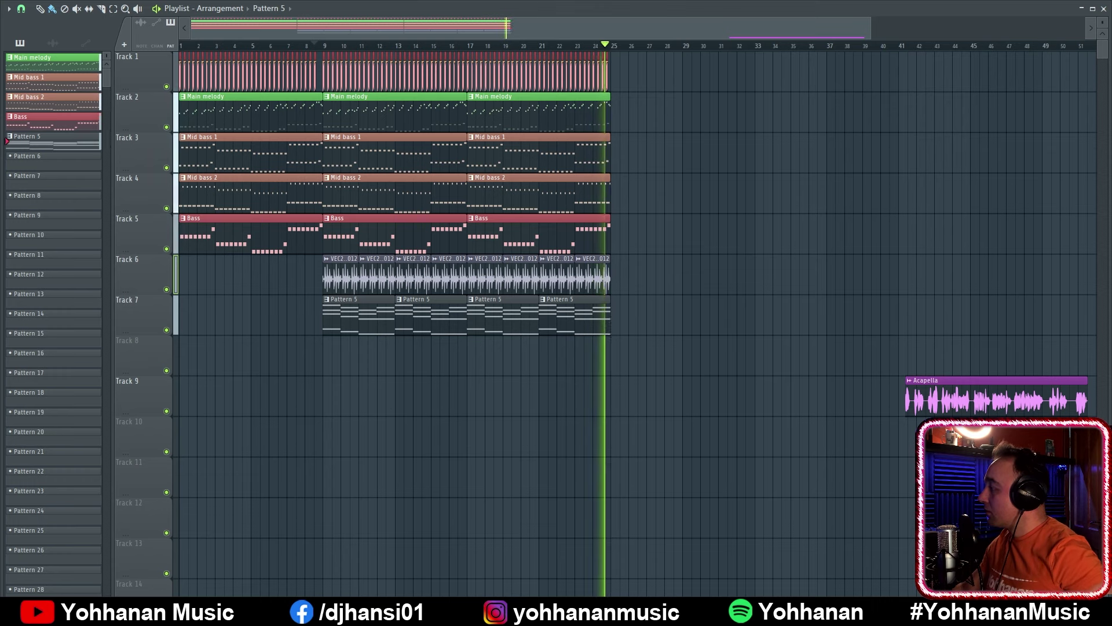
key("space")
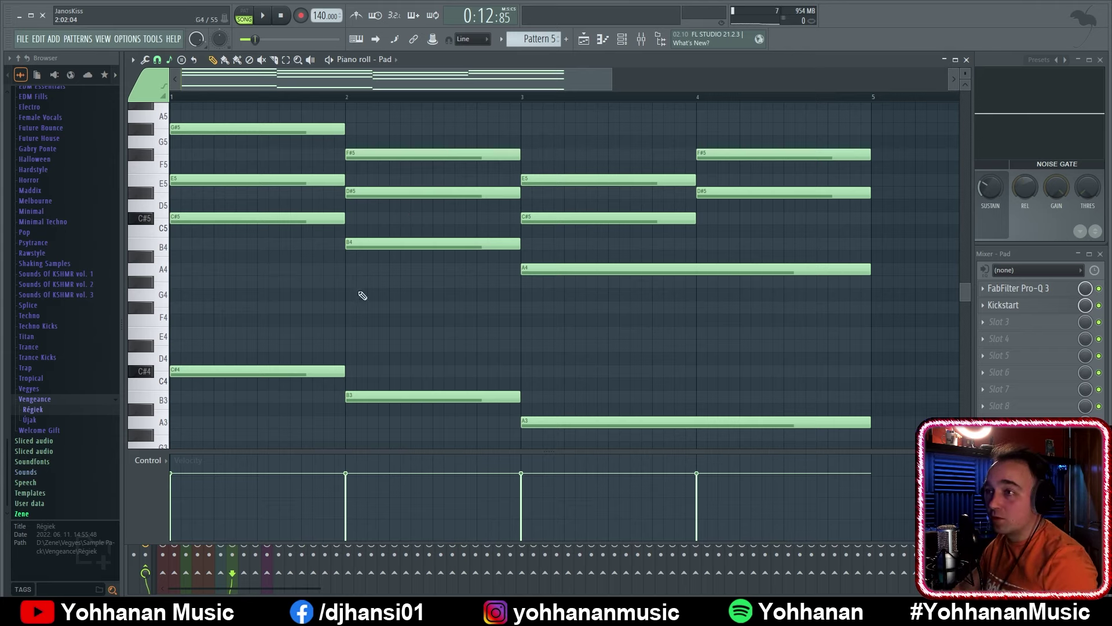
left_click(54, 39)
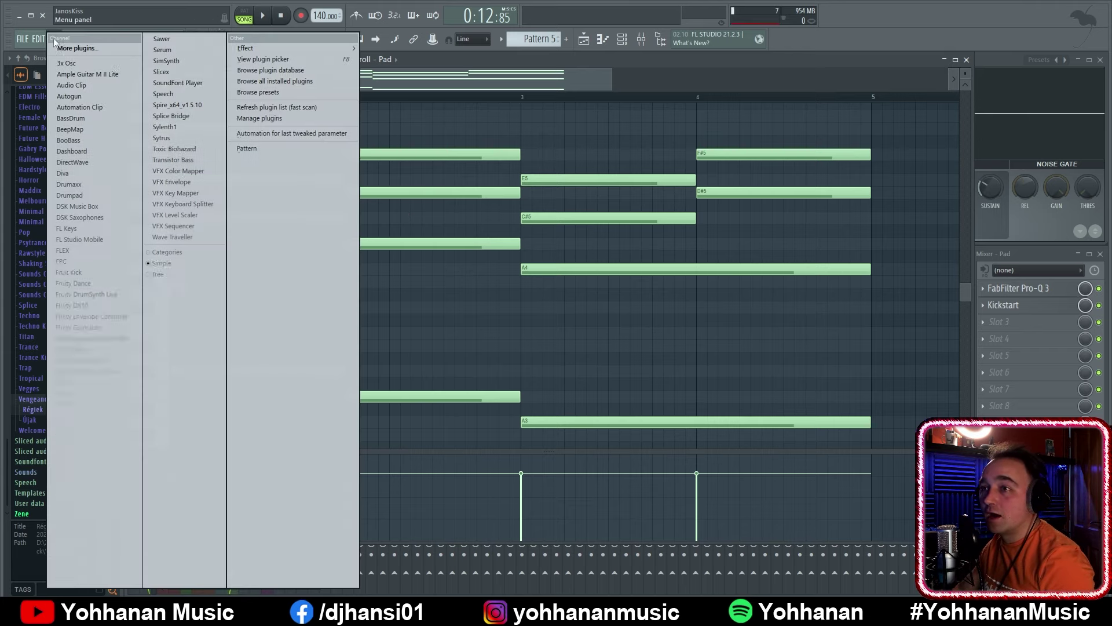
left_click(172, 116)
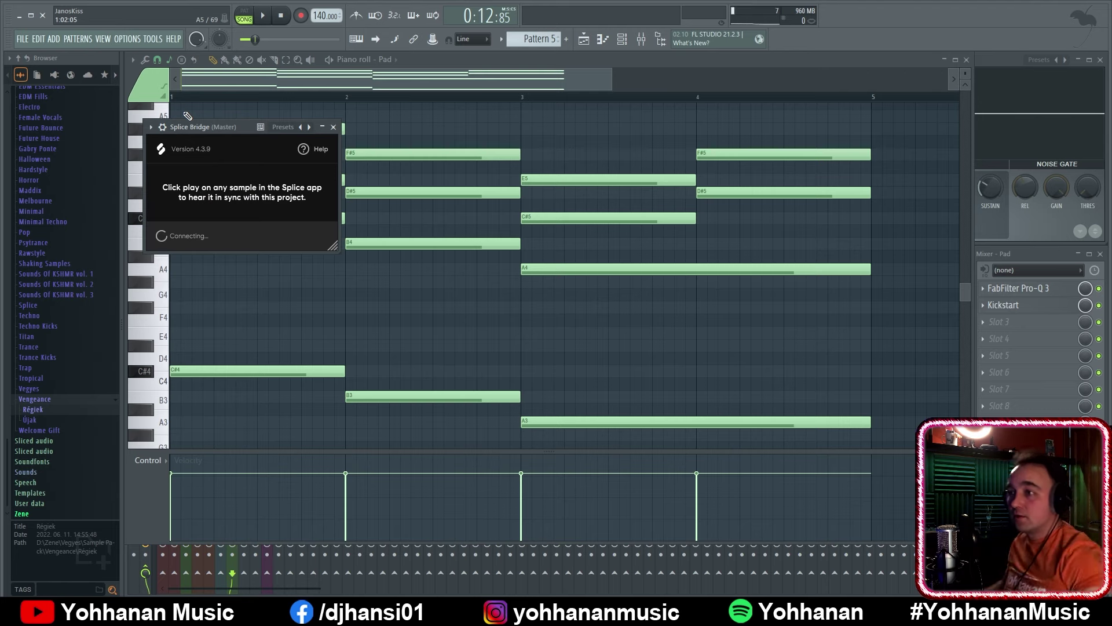
left_click(333, 127)
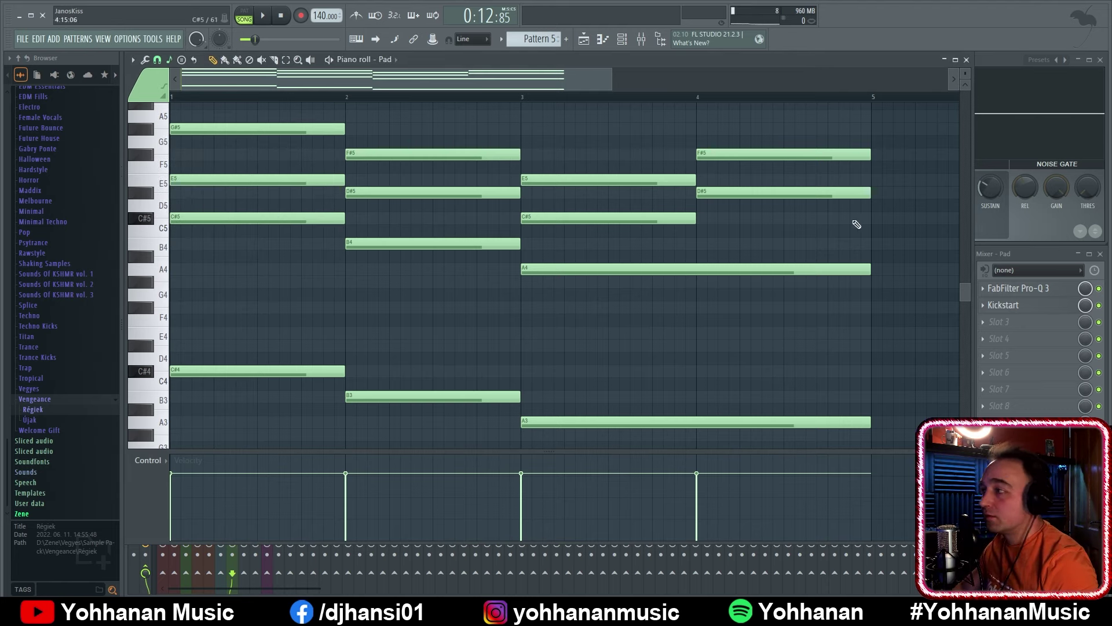
left_click(966, 61)
right_click(348, 183)
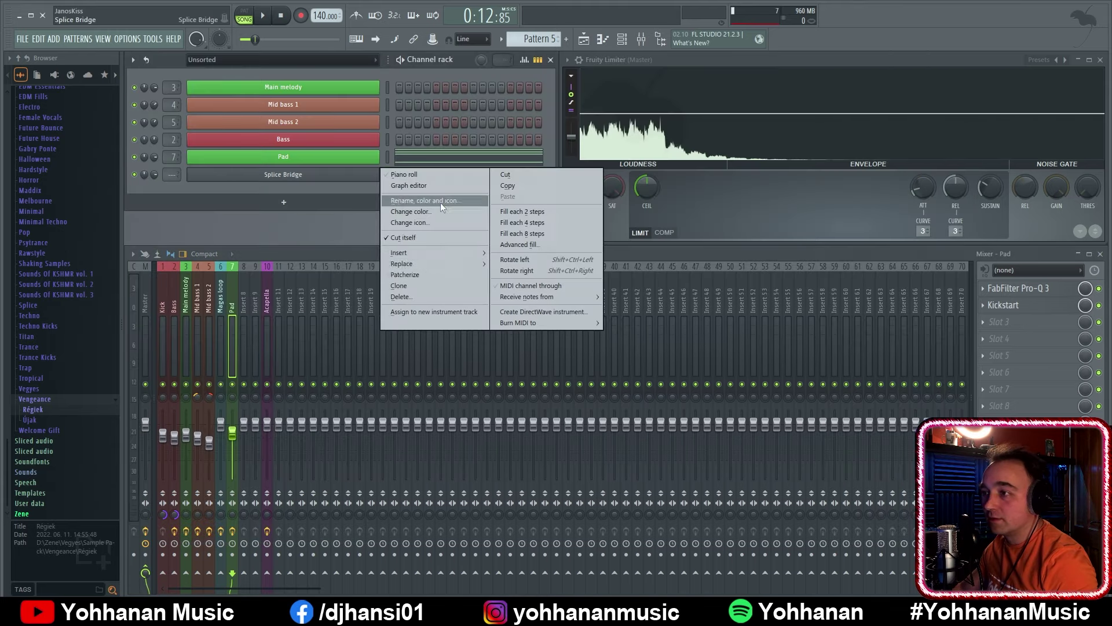
left_click(442, 296)
Start an empty Pattern 6 and add a Spire_x64_v1.5.10 instrument channel
key("F4")
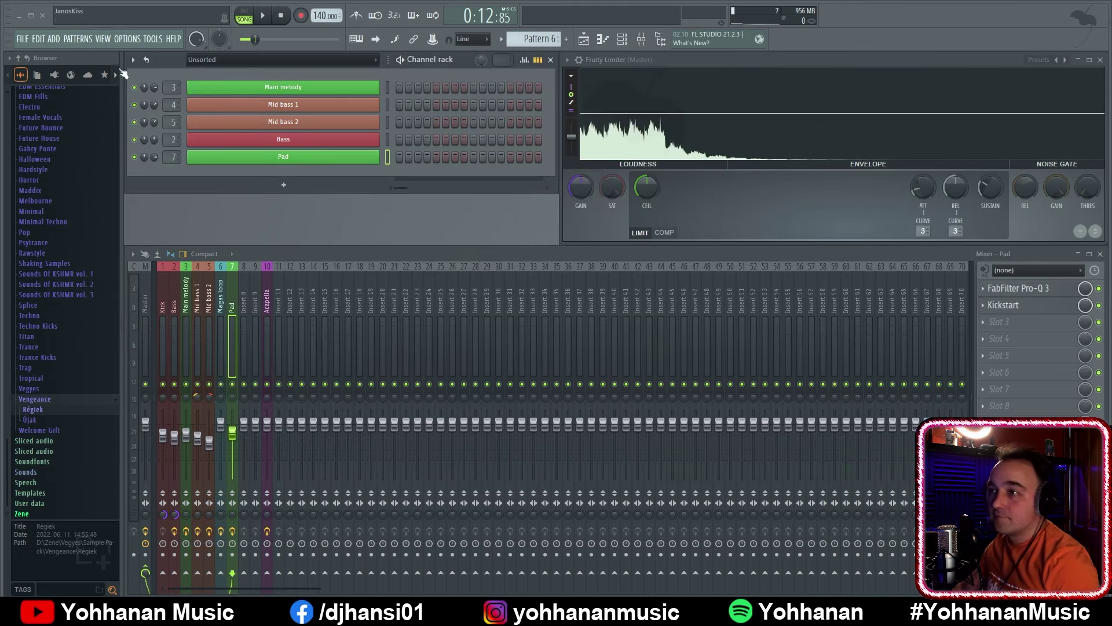
left_click(53, 38)
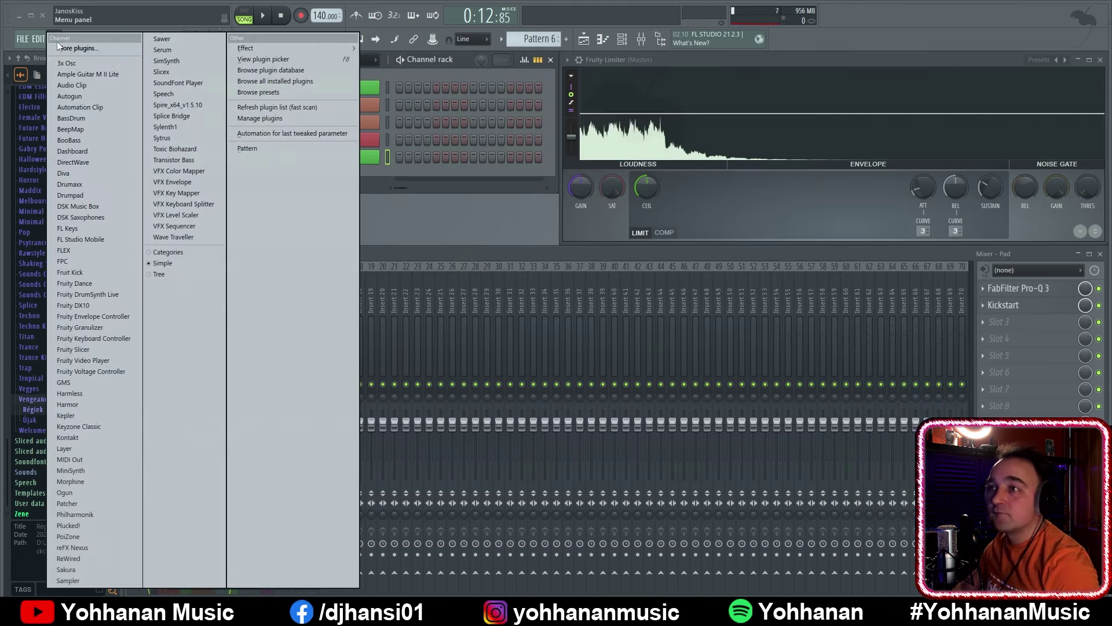
left_click(177, 105)
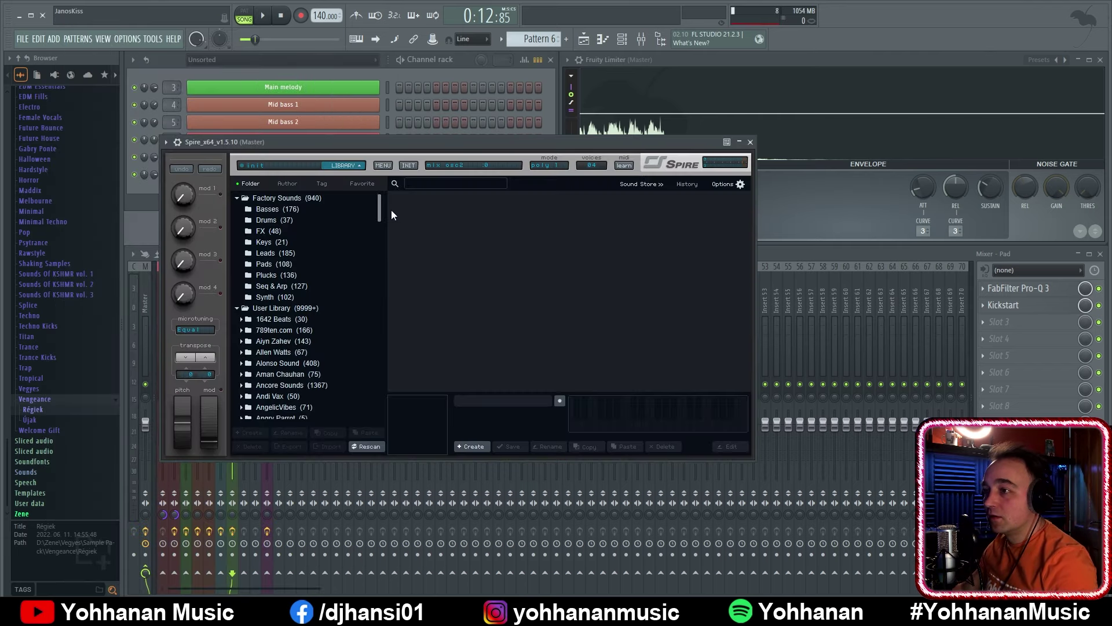
Browse Spire's user library to the Trance Euphoria folder and open the Uplifting Sound Of Egypt Trance 1 bank
left_click_drag(379, 202, 379, 425)
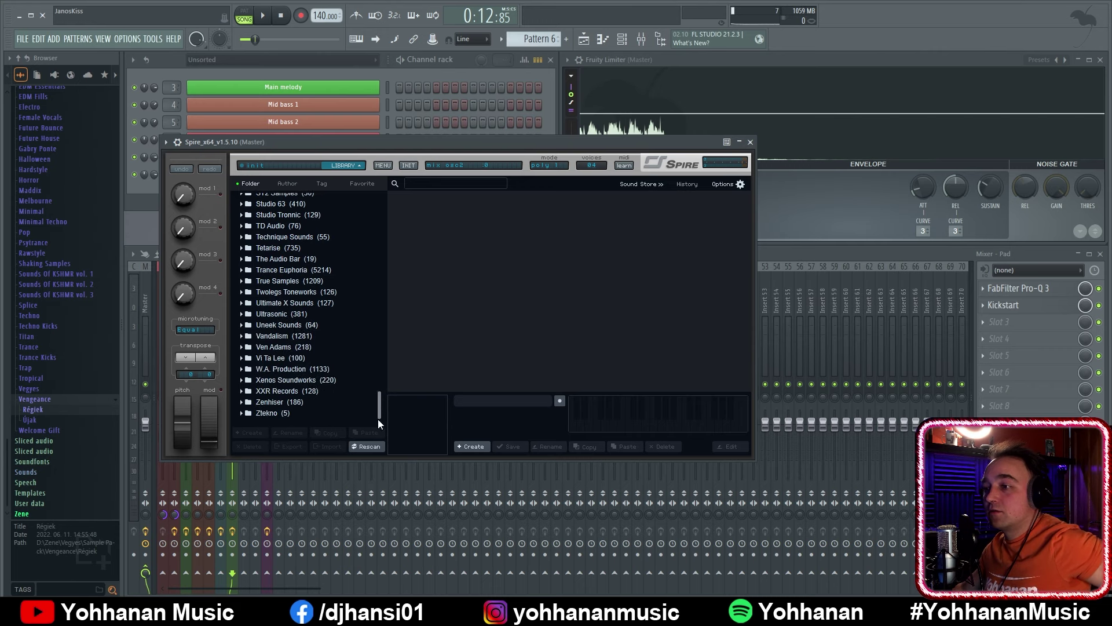
left_click(242, 270)
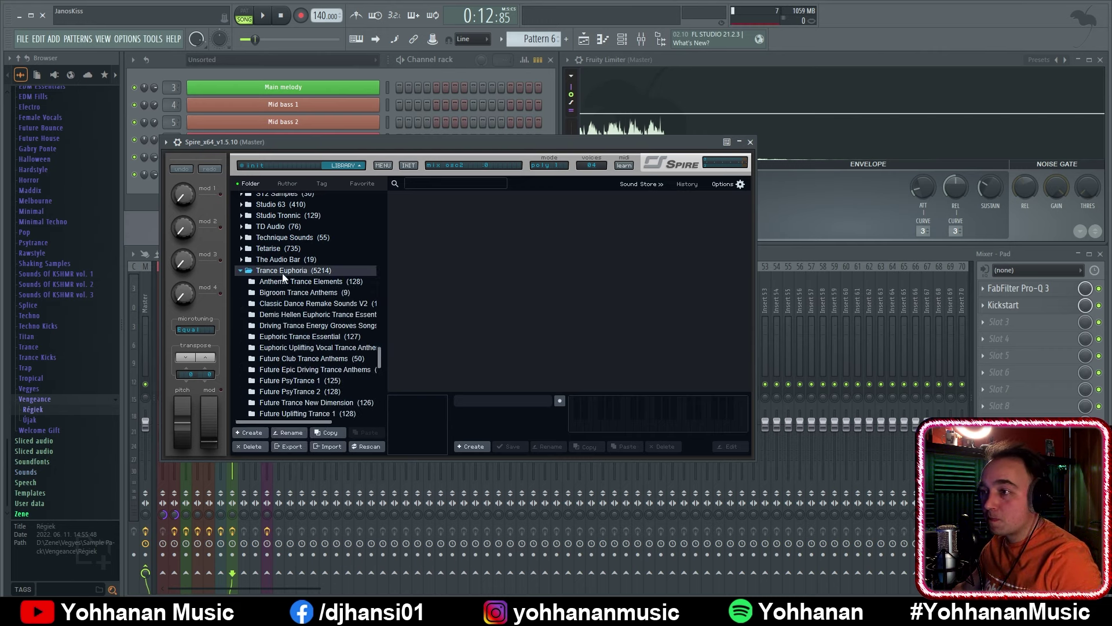
scroll(319, 293, "down", 10)
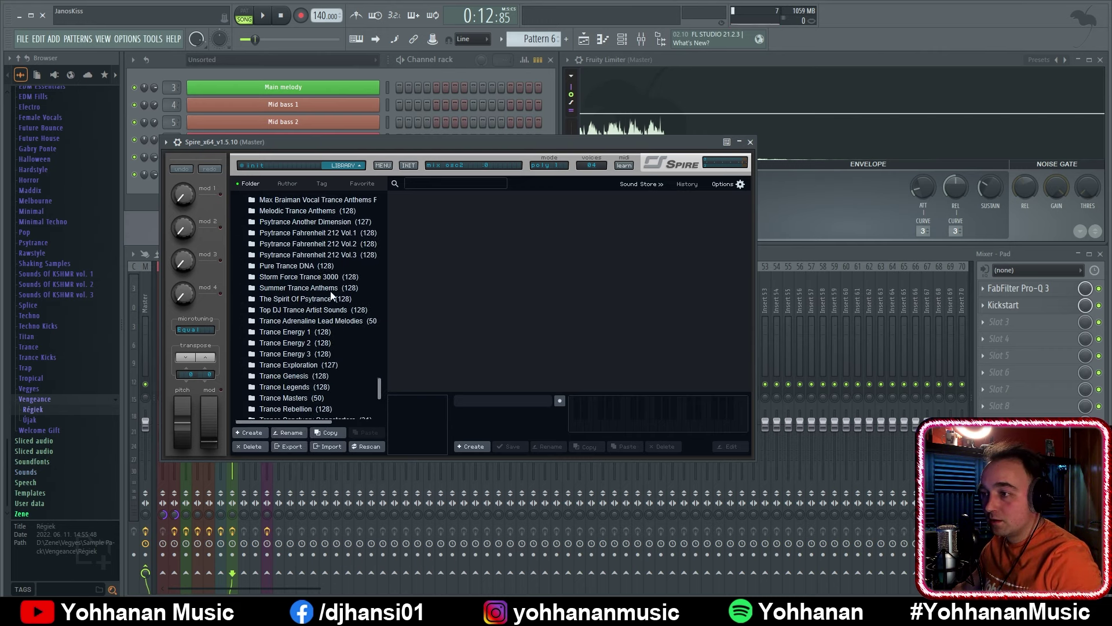
scroll(339, 365, "down", 5)
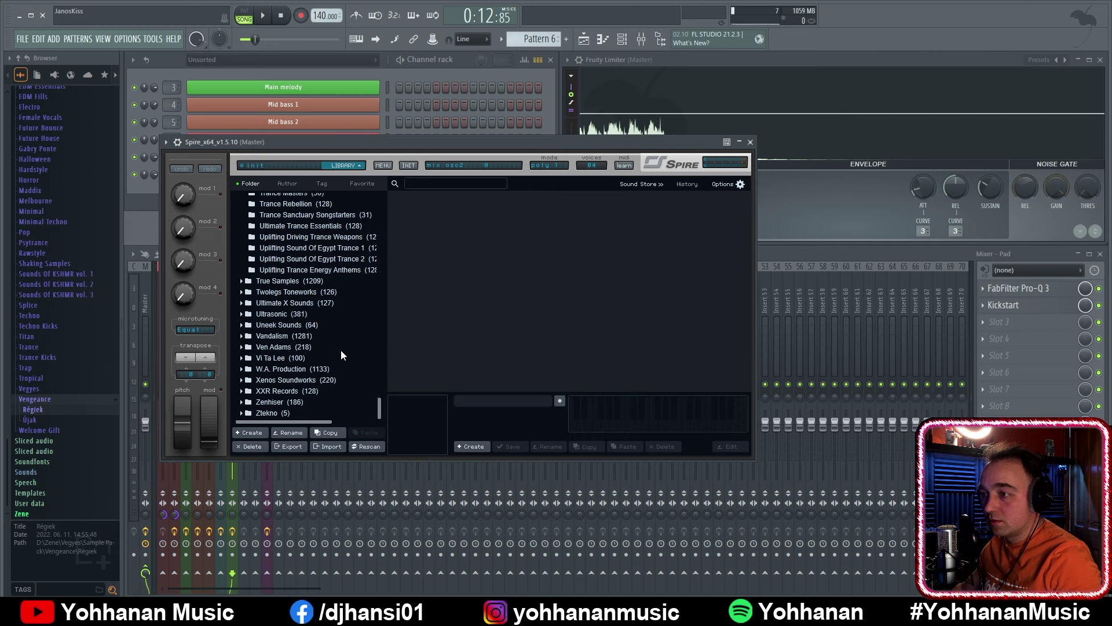
left_click(341, 252)
Audition several PLUCK - Filo presets in Spire, load PLUCK - Filo (11) and close the plugin window
left_click(585, 217)
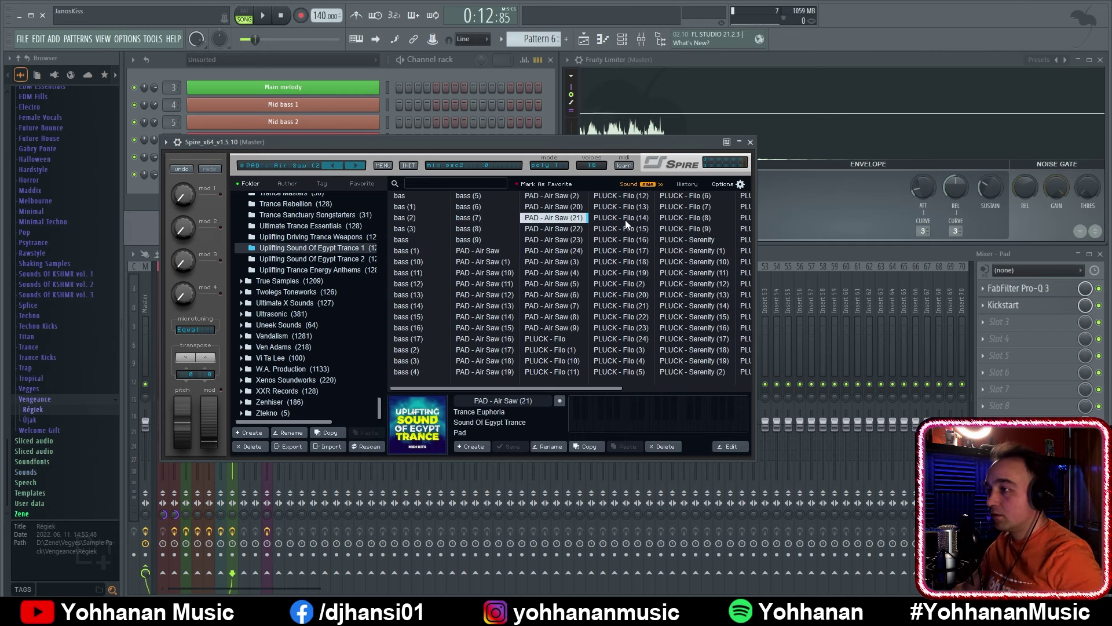
left_click(625, 219)
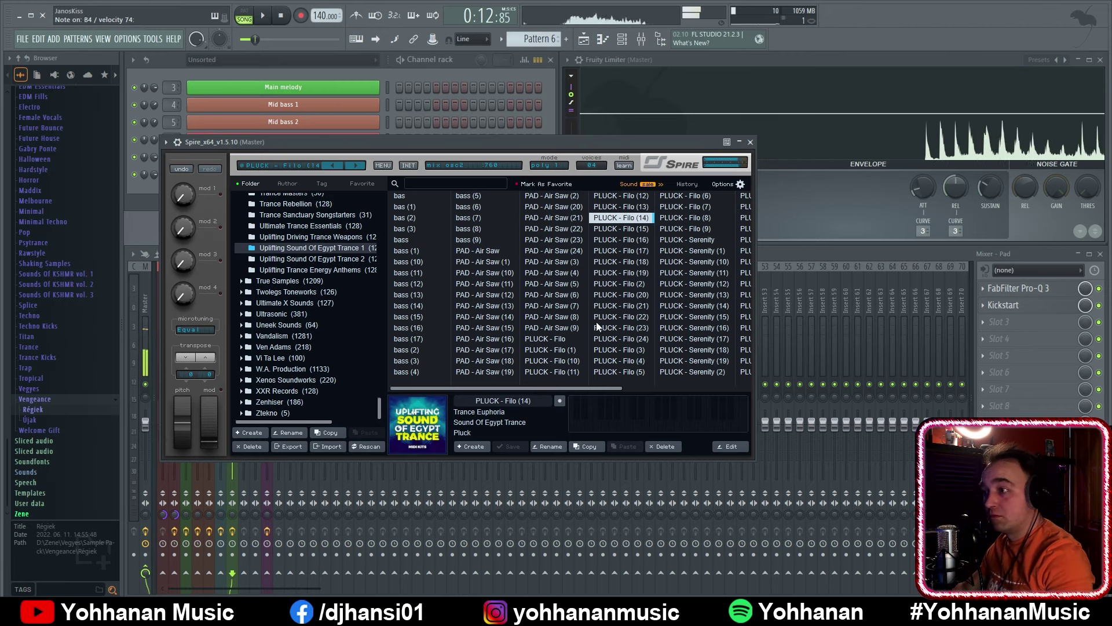
left_click(559, 349)
left_click(562, 361)
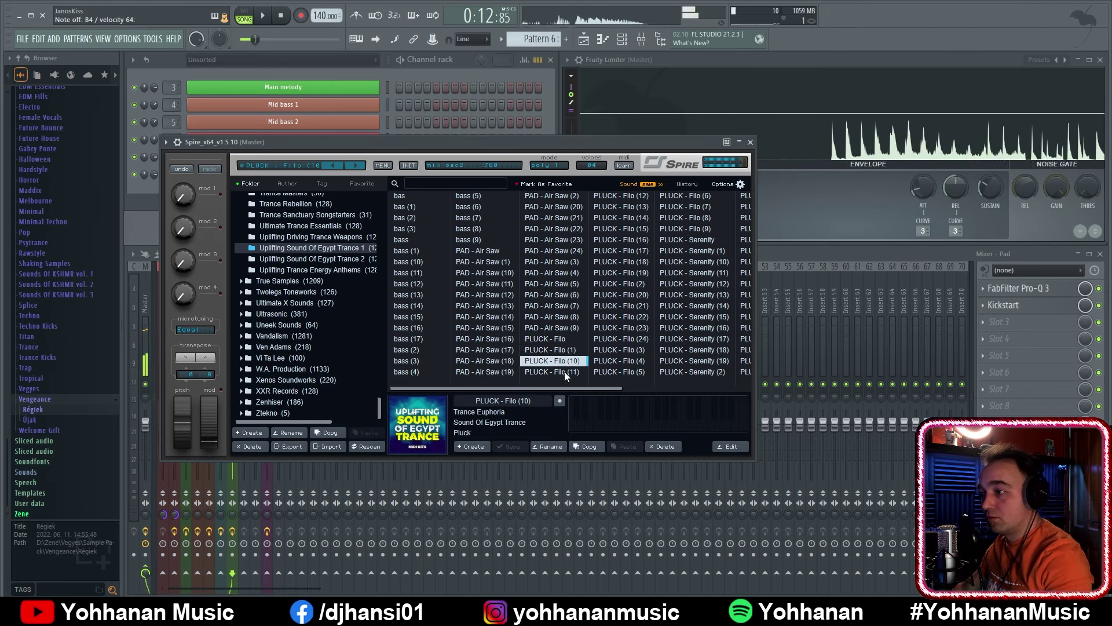
left_click(624, 219)
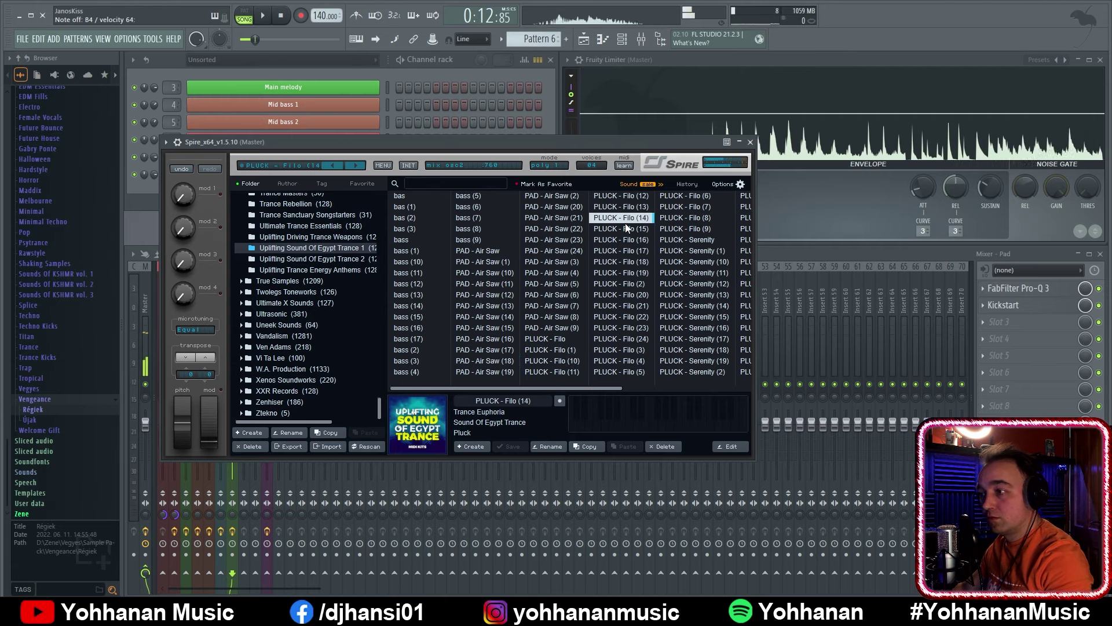
left_click(562, 372)
left_click(750, 142)
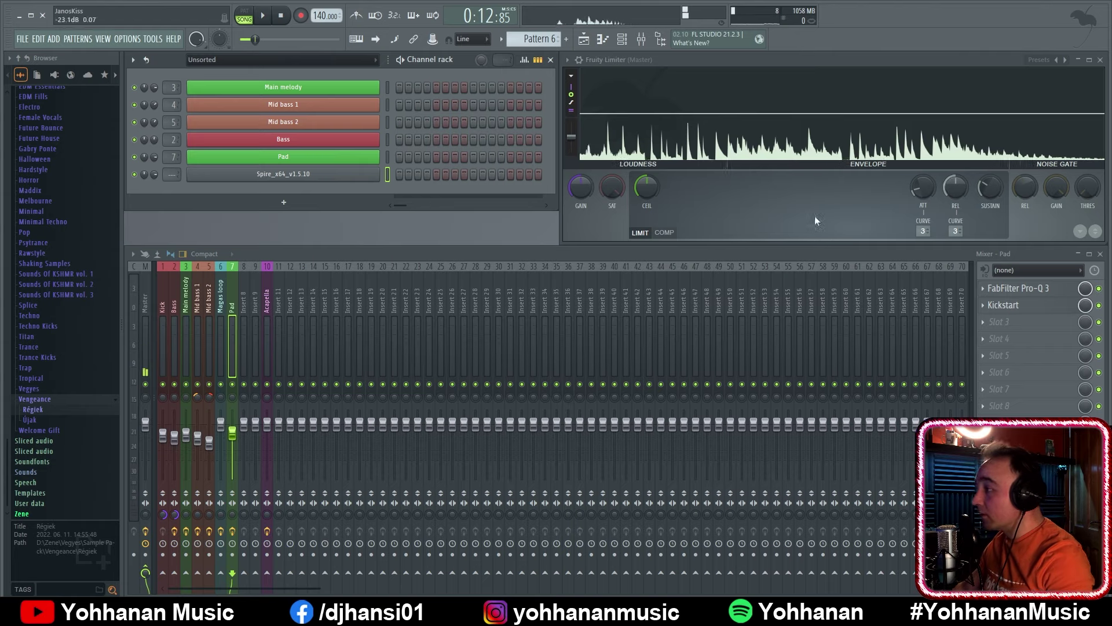
Copy all the chord notes from the Pad channel's piano roll in Pattern 5
key("F7")
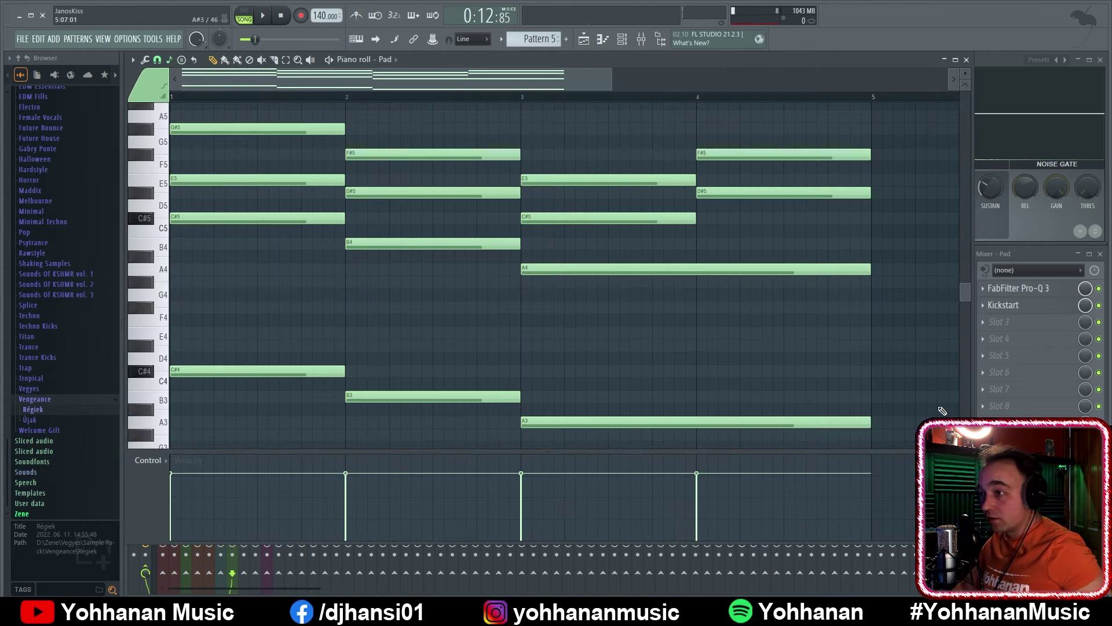
key("ctrl+a")
key("Escape")
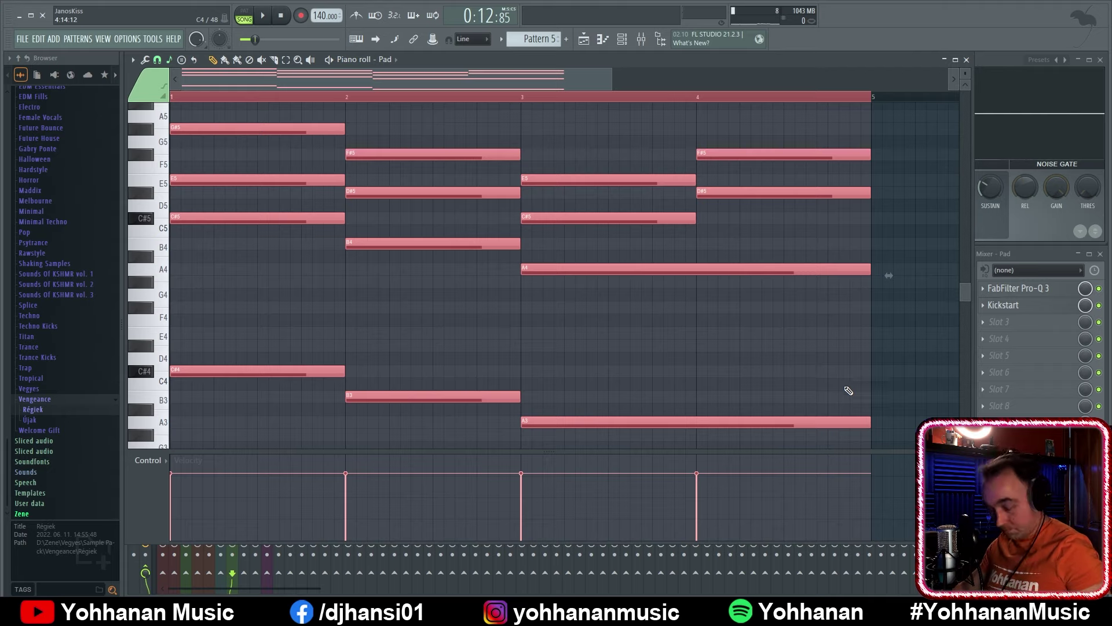
key("F7")
key("F7")
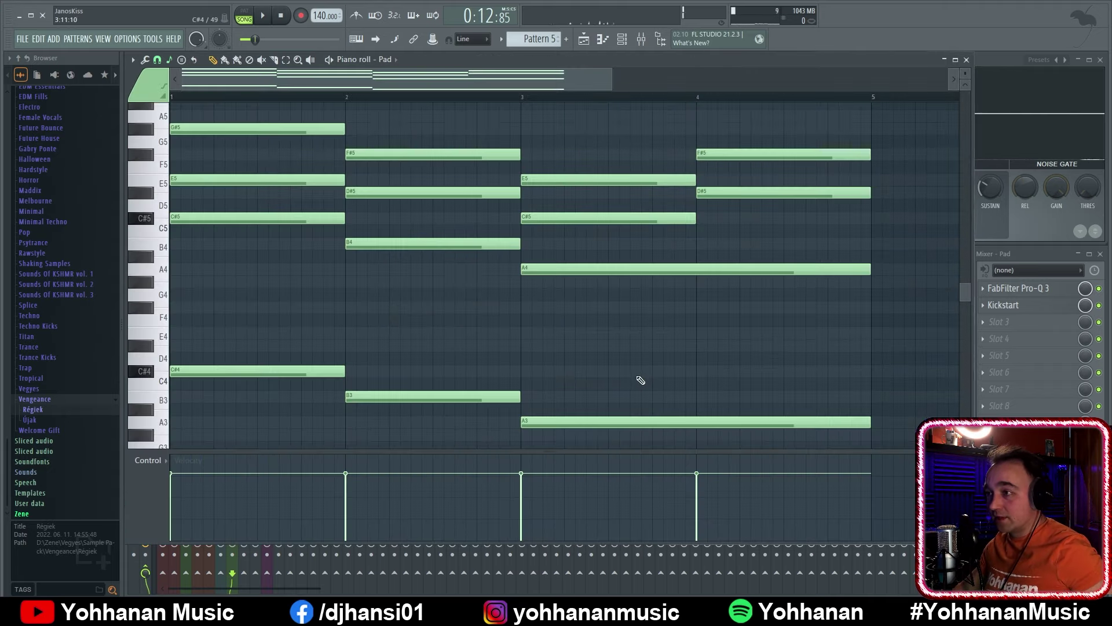
mouse_move(416, 151)
left_mouse_down()
mouse_move(419, 127)
mouse_move(420, 153)
left_mouse_up()
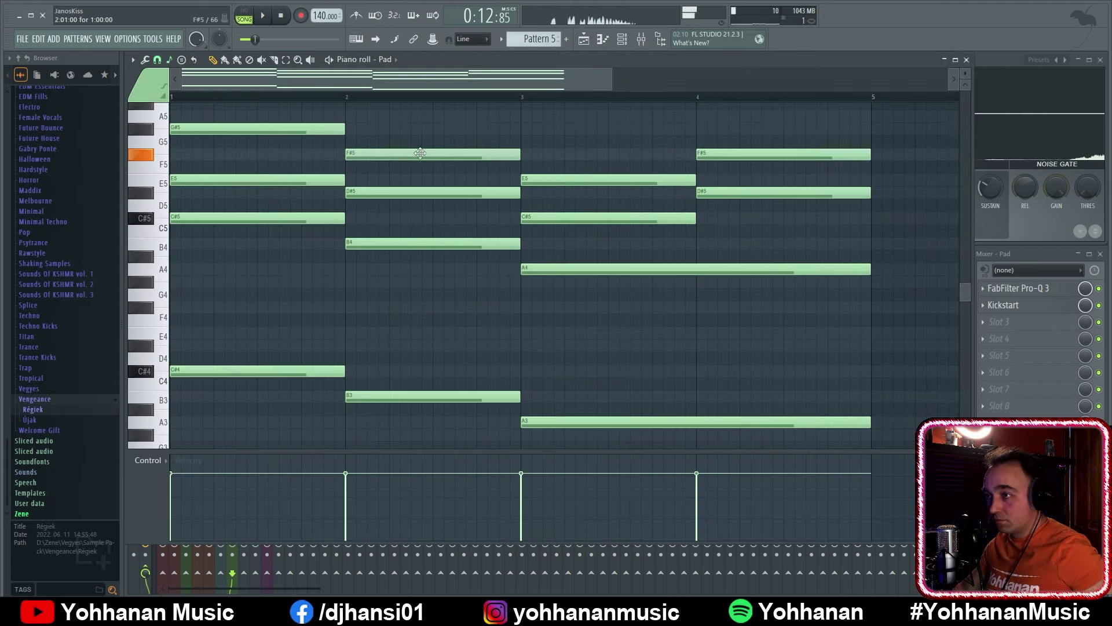
key("ctrl+a")
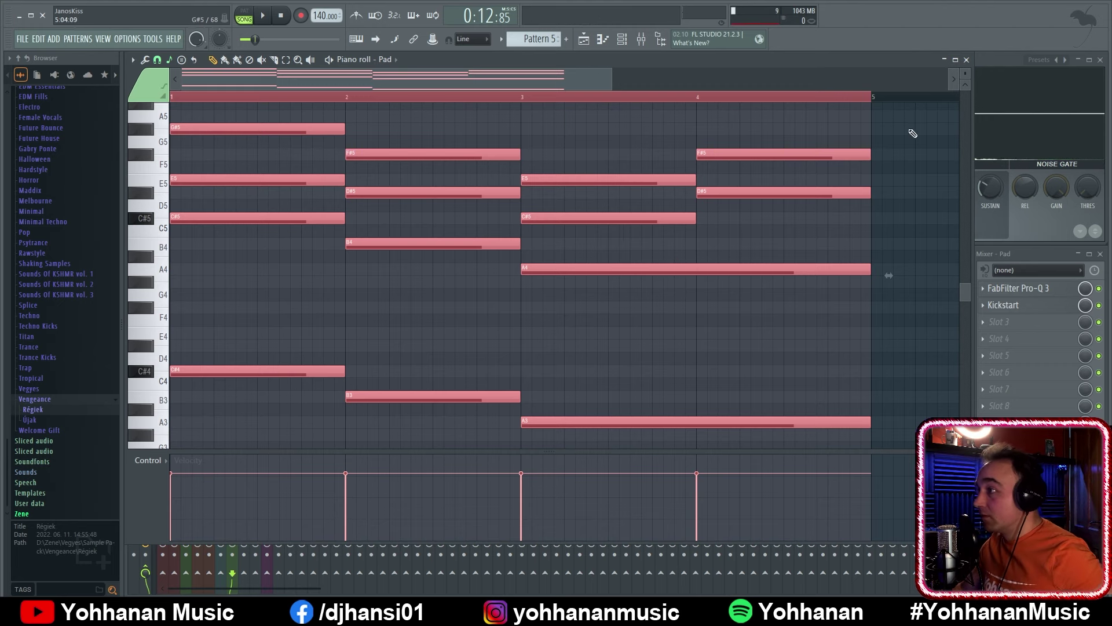
left_click(967, 60)
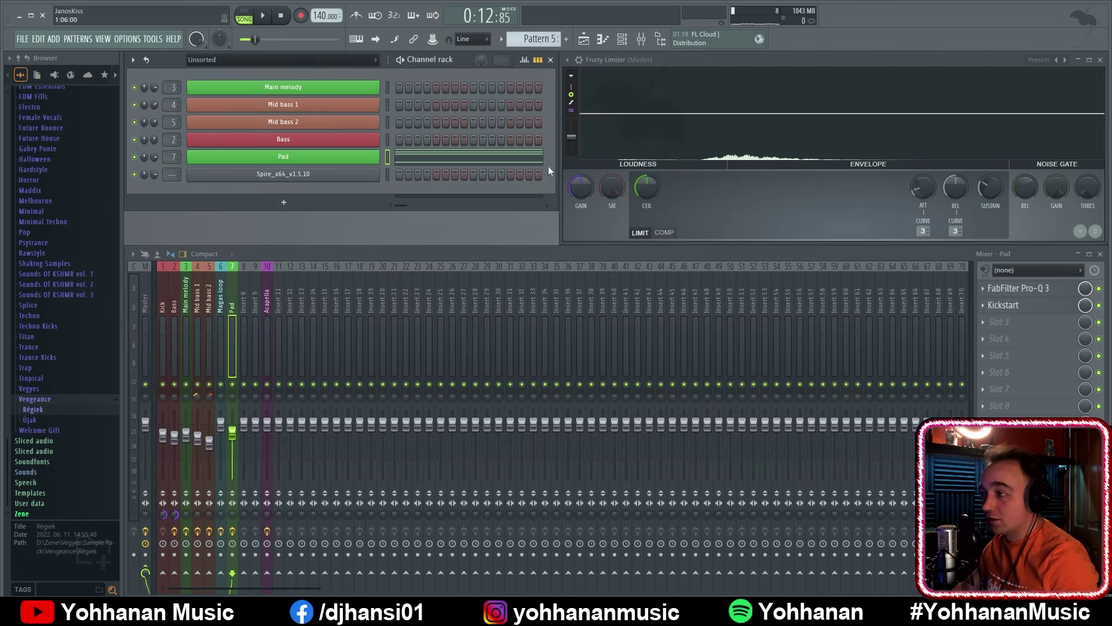
Paste the copied pad chords into the Spire channel's piano roll in Pattern 6 and play them back
key("KP_Add")
right_click(382, 171)
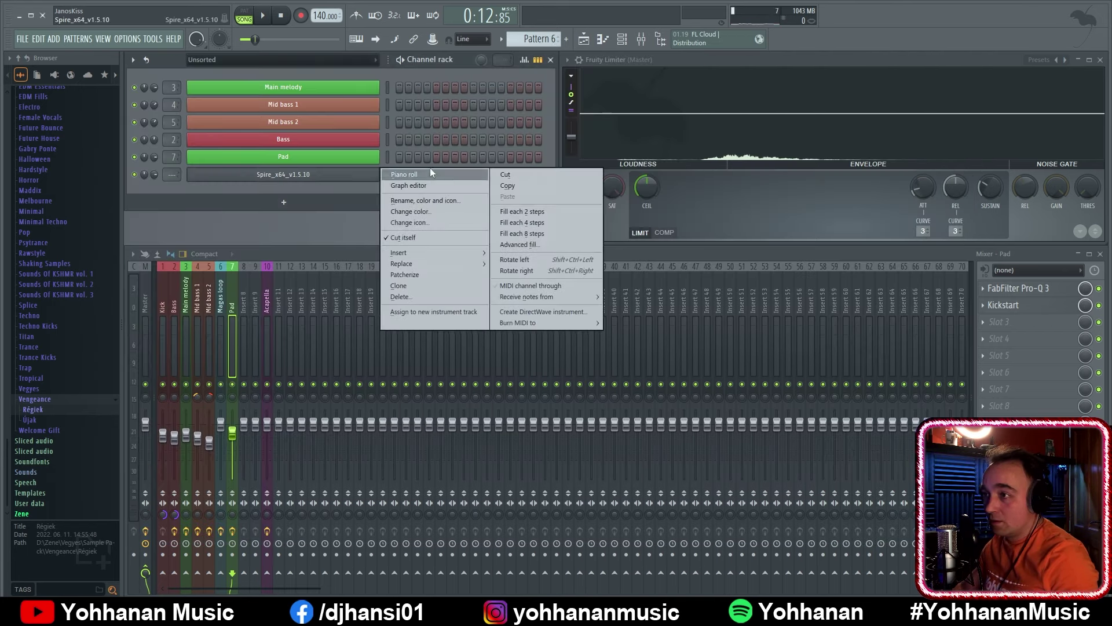
left_click(443, 176)
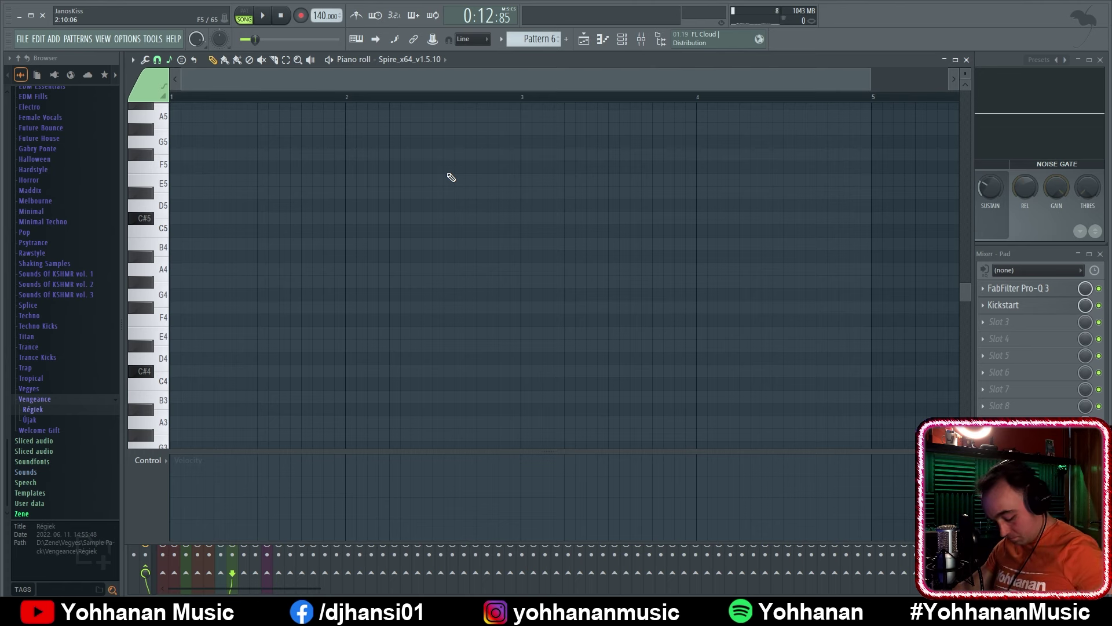
key("ctrl+v")
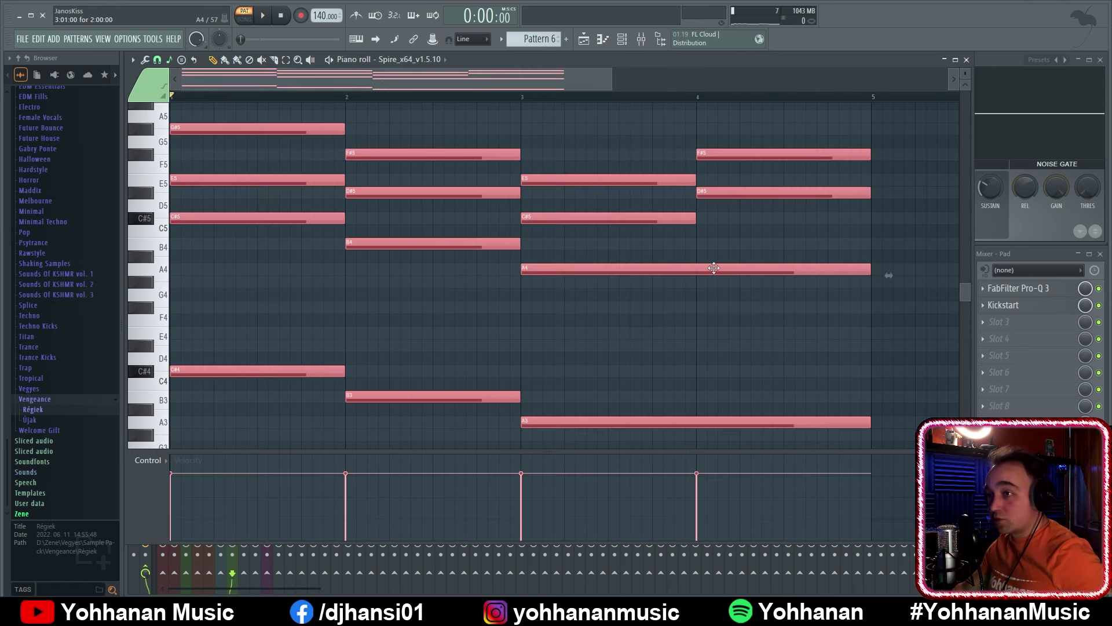
key("space")
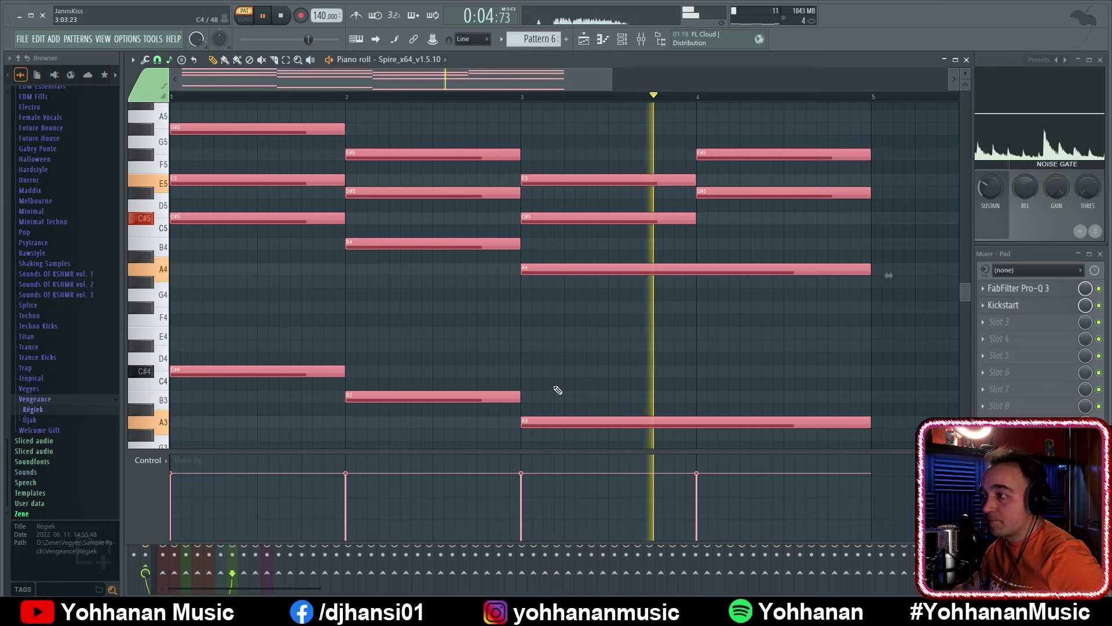
key("space")
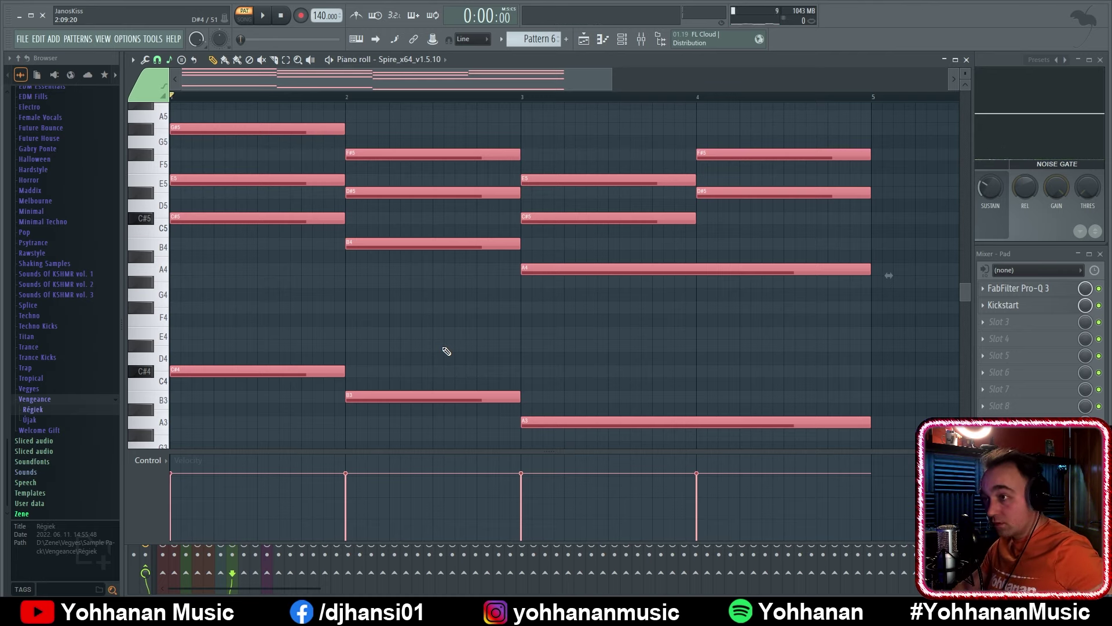
Try the default arpeggiator on all the pasted Spire chords, listen to it, and undo the arpeggio
key("alt+a")
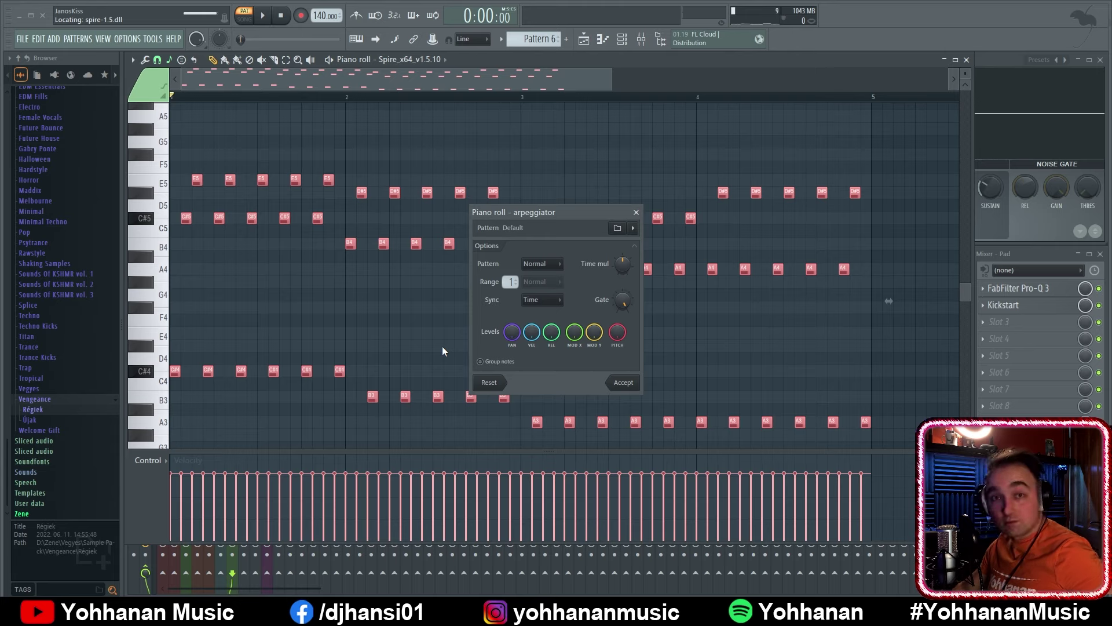
key("space")
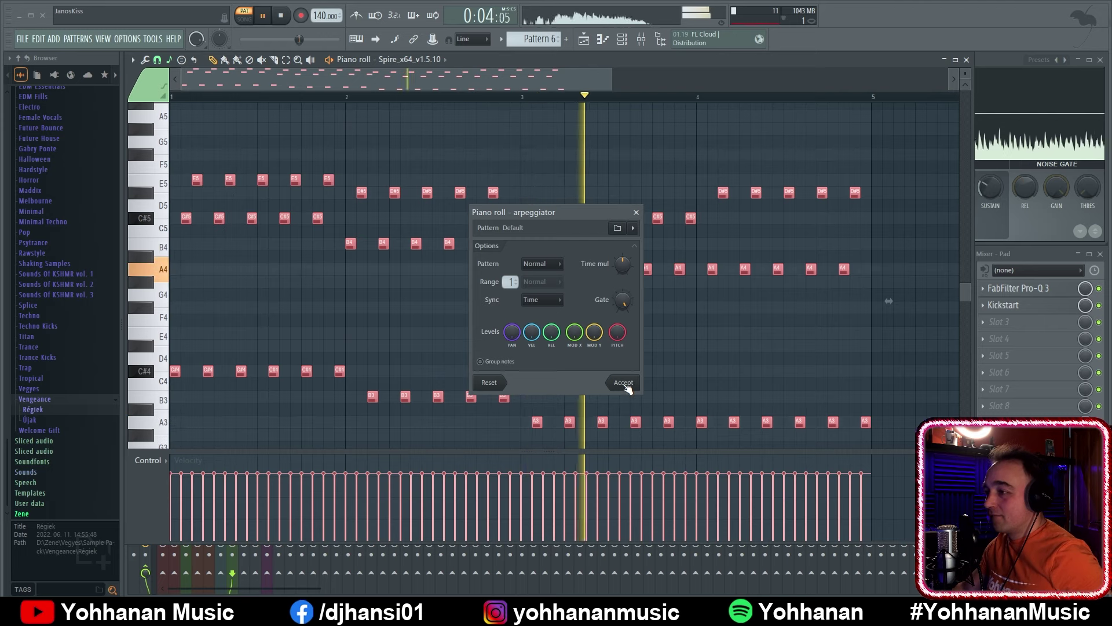
key("space")
left_click(623, 383)
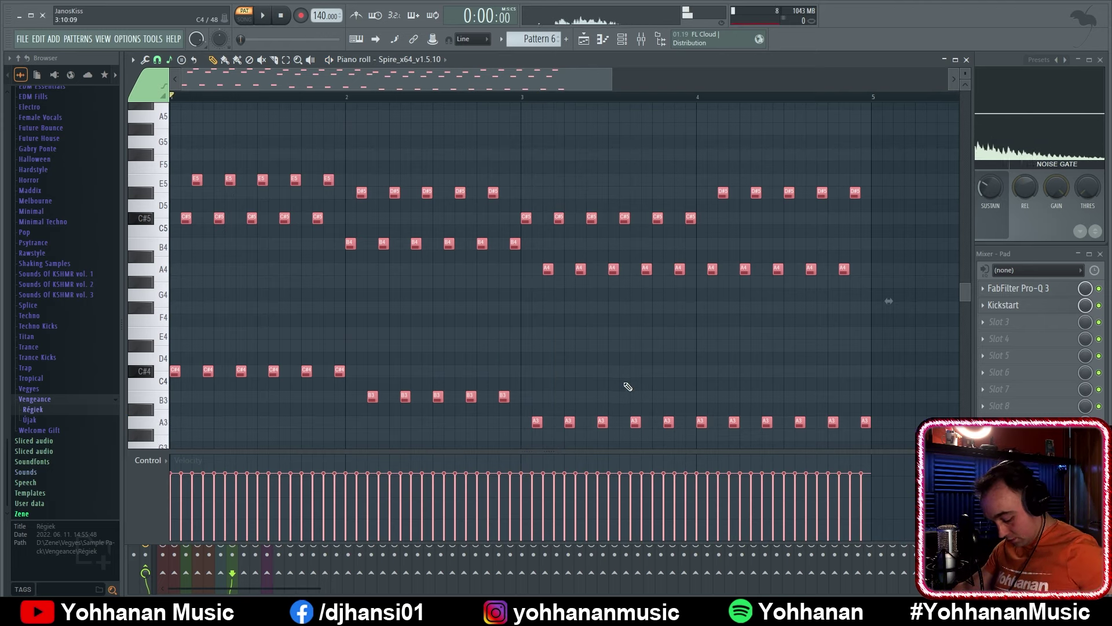
key("ctrl+z")
key("ctrl+d")
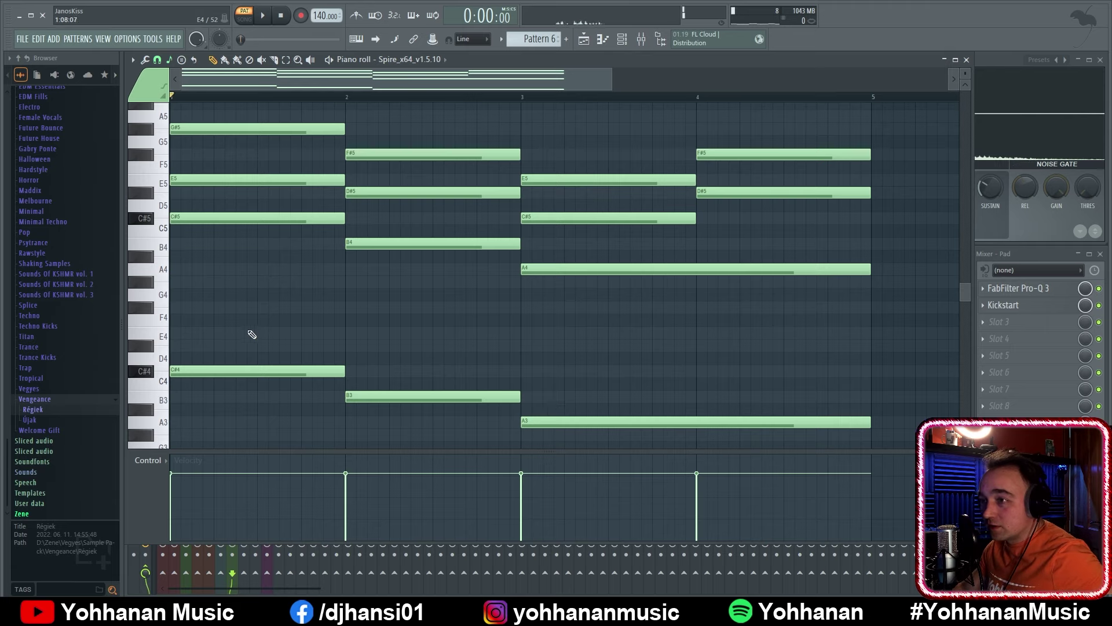
Delete the low C#4, B3 and A3 root notes from the Spire chords
right_click(313, 372)
right_click(405, 397)
right_click(579, 421)
scroll(676, 389, "up", 2)
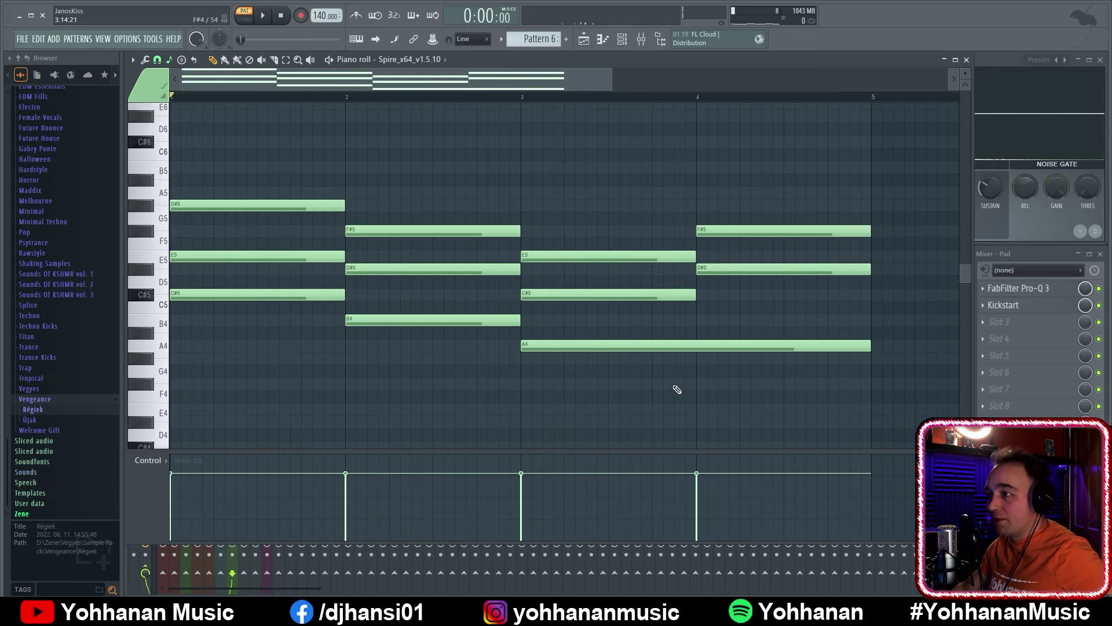
Preview the default arpeggiator on the remaining upper chord notes during playback and close it without applying
key("alt+a")
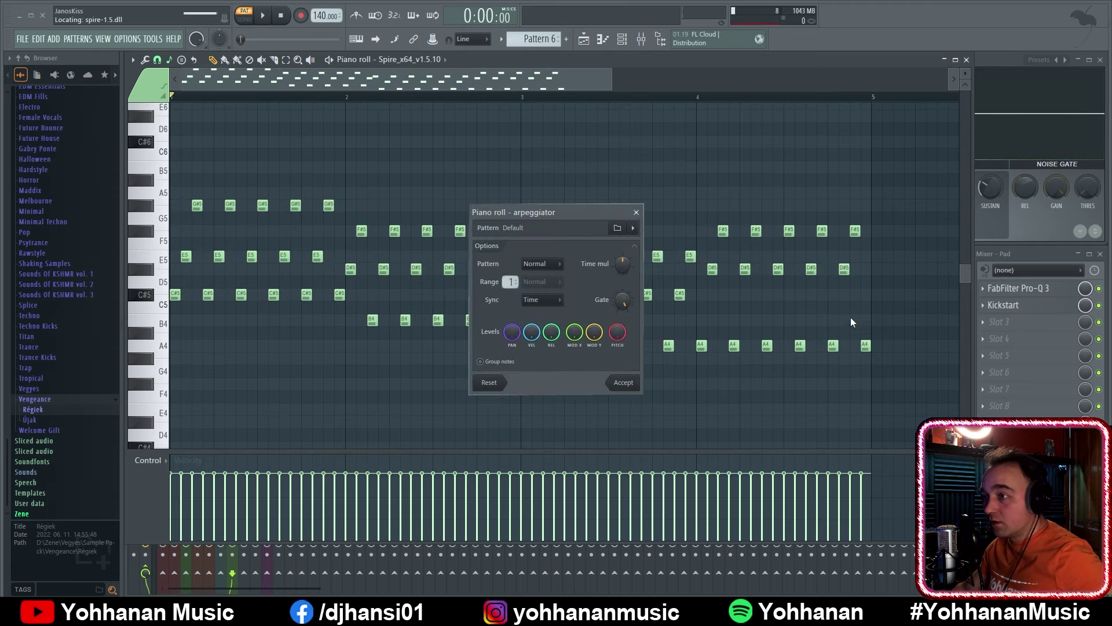
key("space")
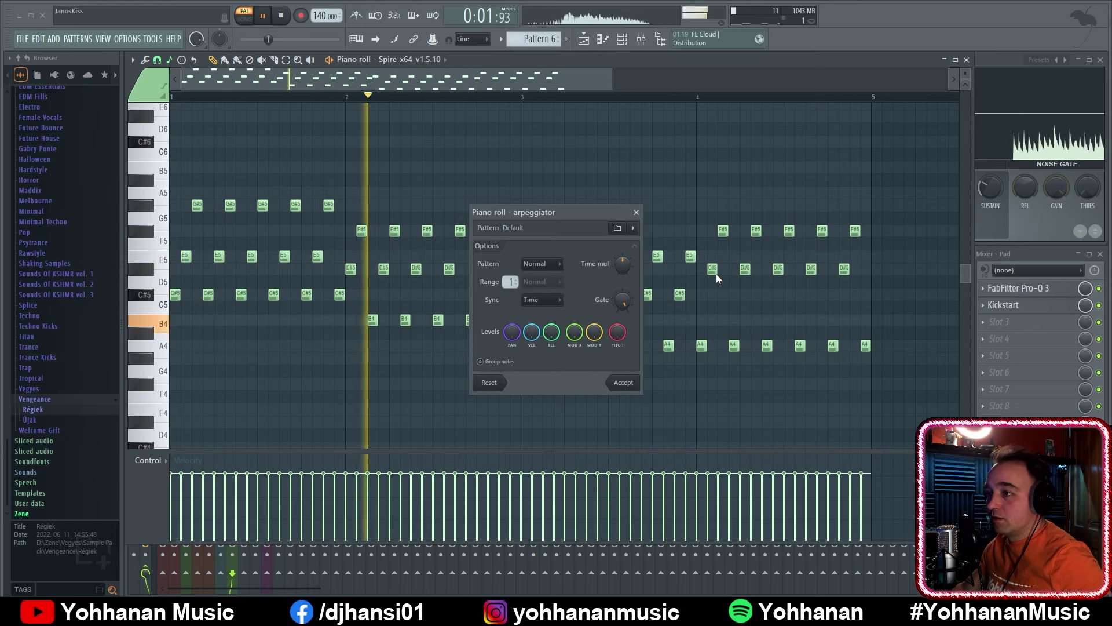
left_click(637, 213)
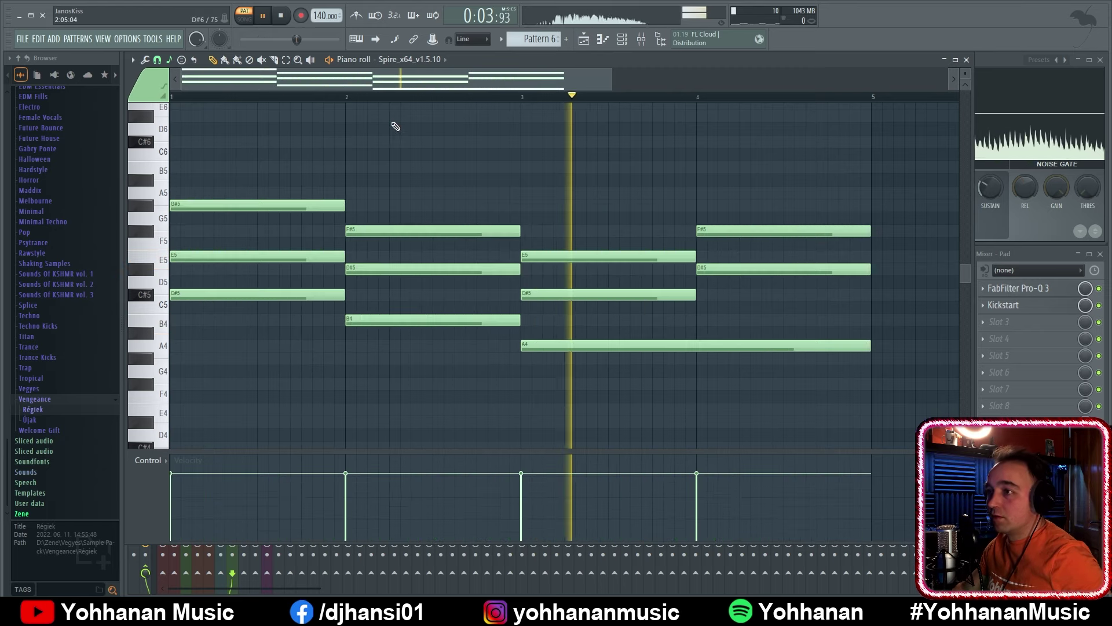
Try the arpeggiator with the Flip pattern on the Spire chords, listen to it within the arrangement, and undo it
key("alt+a")
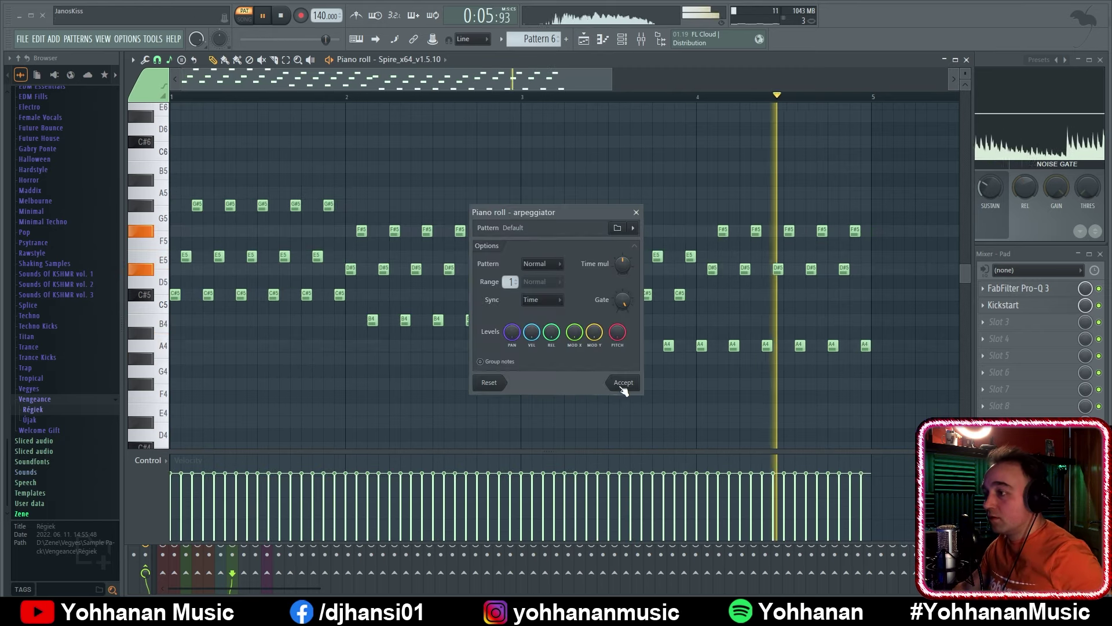
left_click(540, 263)
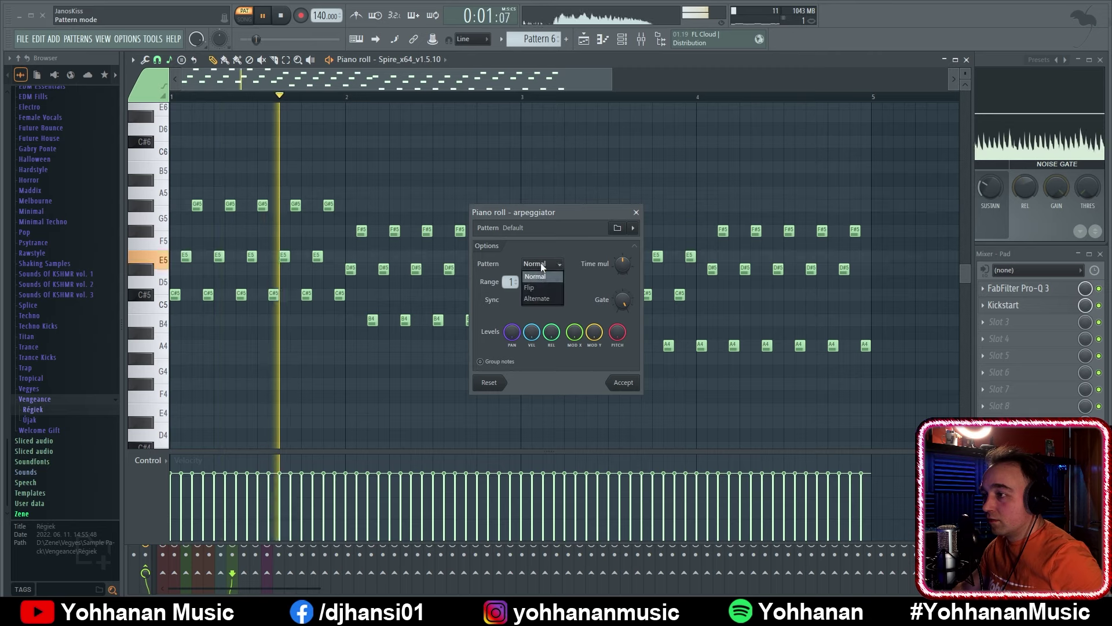
left_click(540, 284)
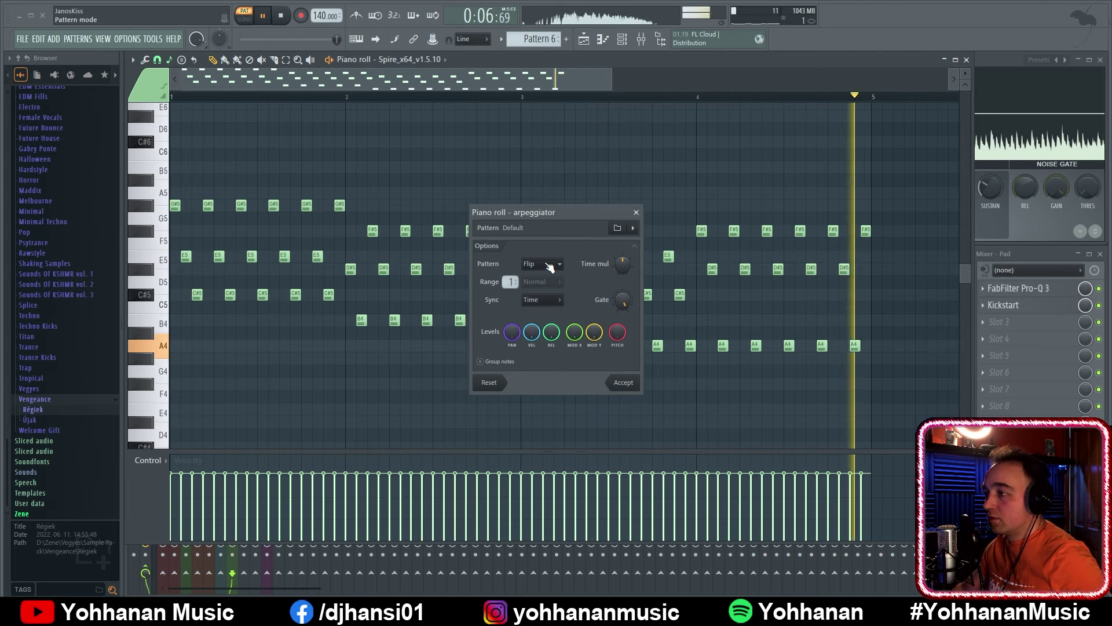
left_click(633, 385)
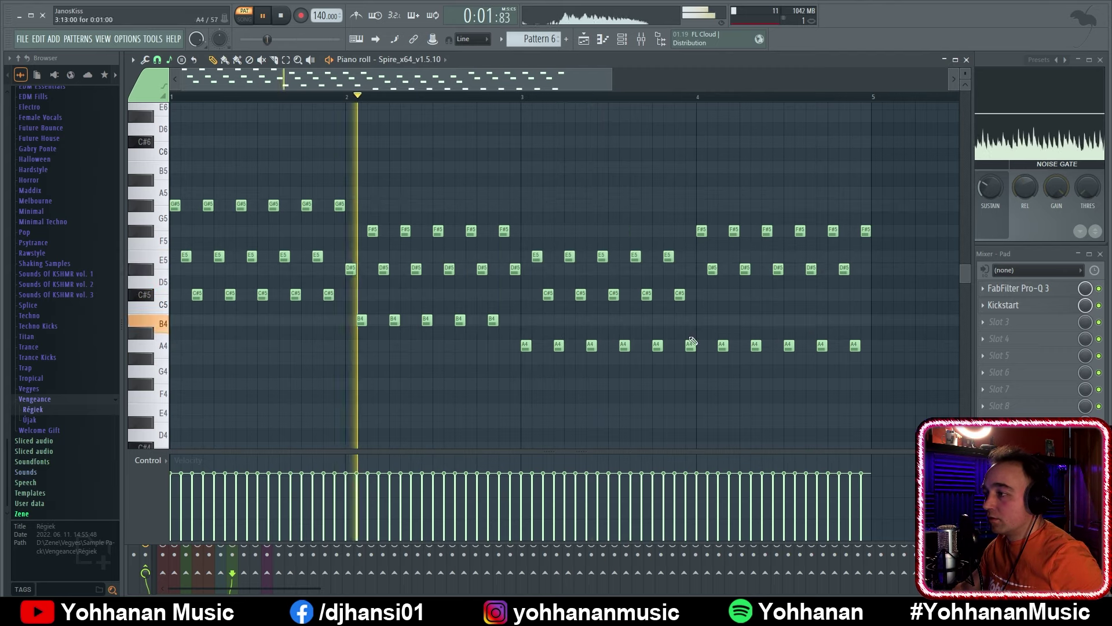
key("space")
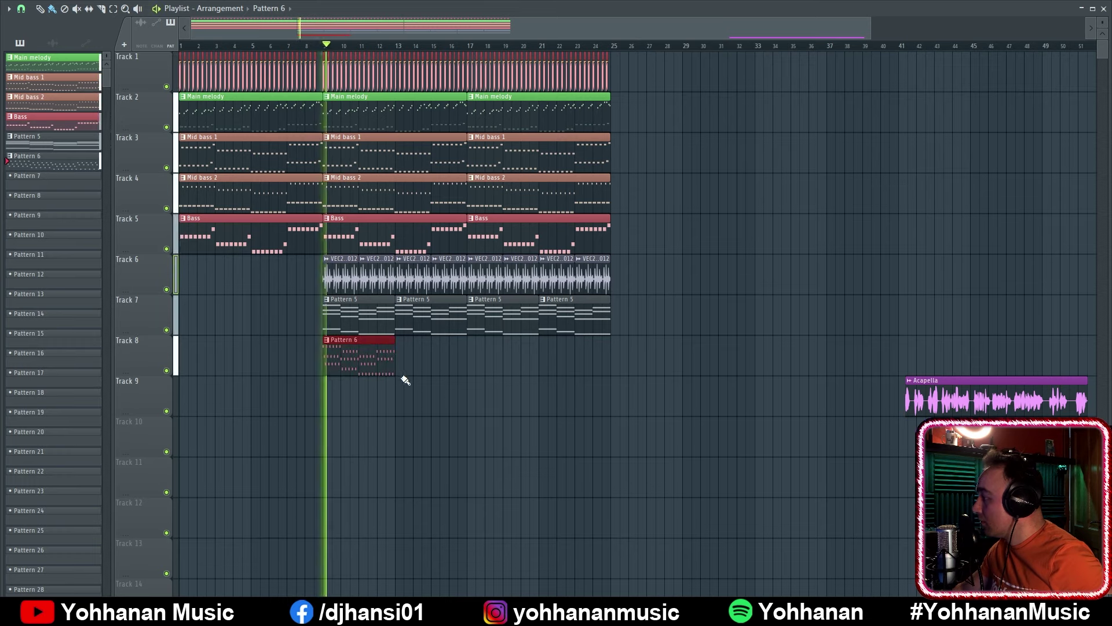
key("space")
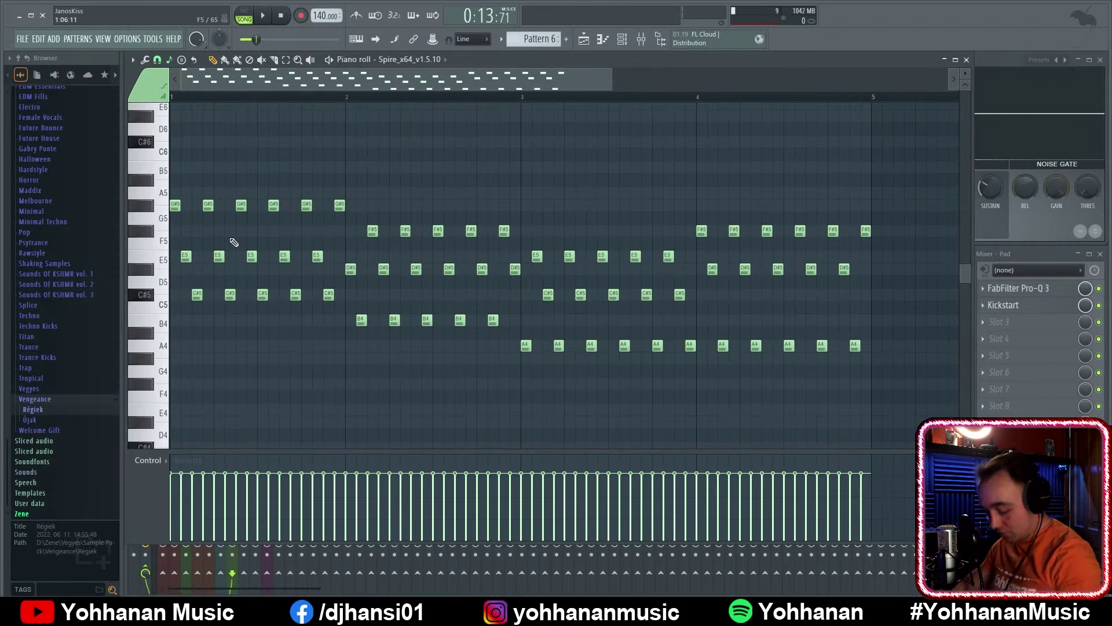
key("ctrl+z")
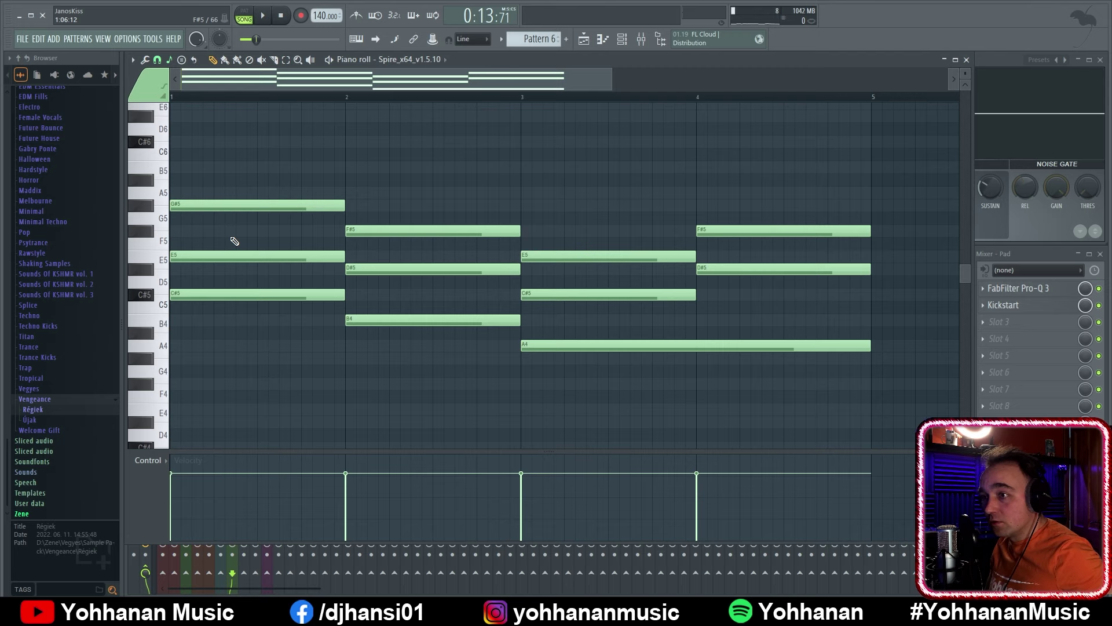
Apply the arpeggiator with the Normal pattern to the Spire chords and play it back with the arrangement
key("alt+a")
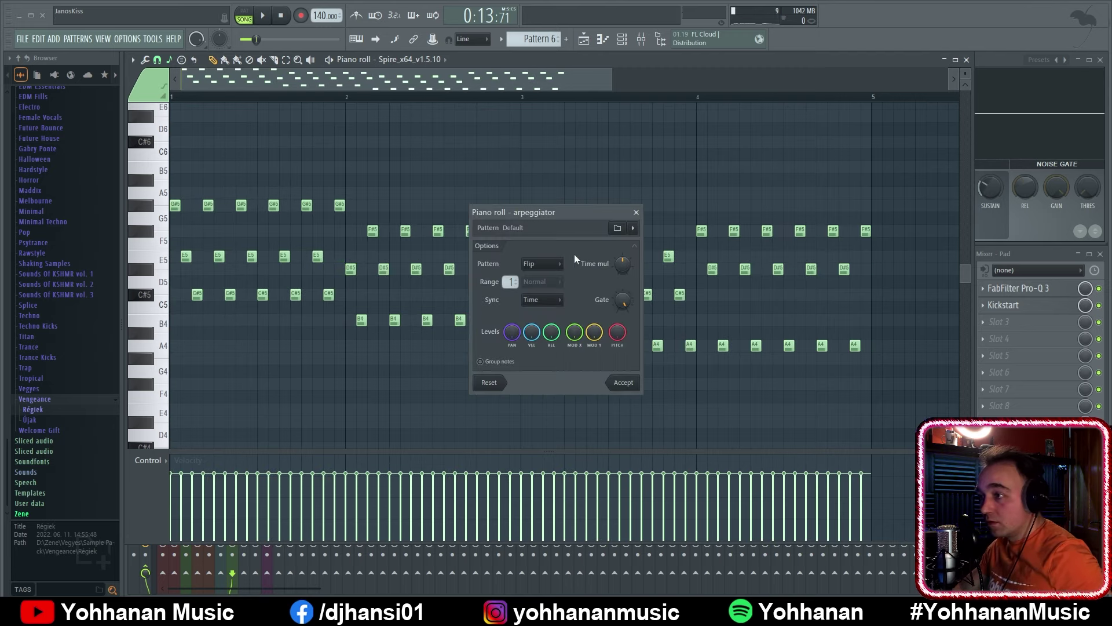
left_click(541, 277)
key("space")
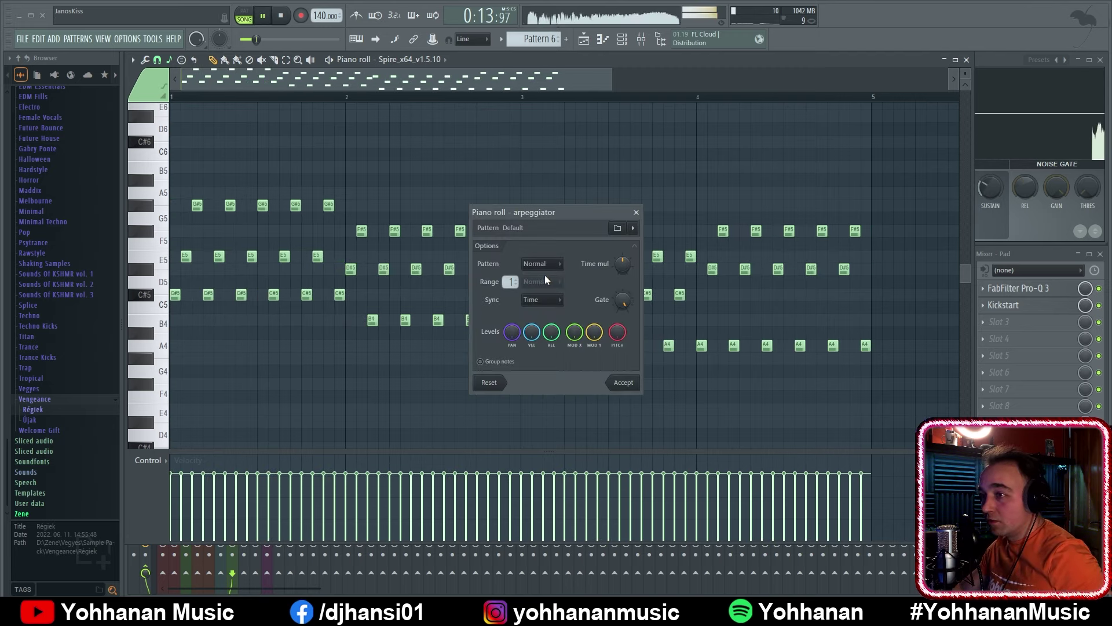
key("space")
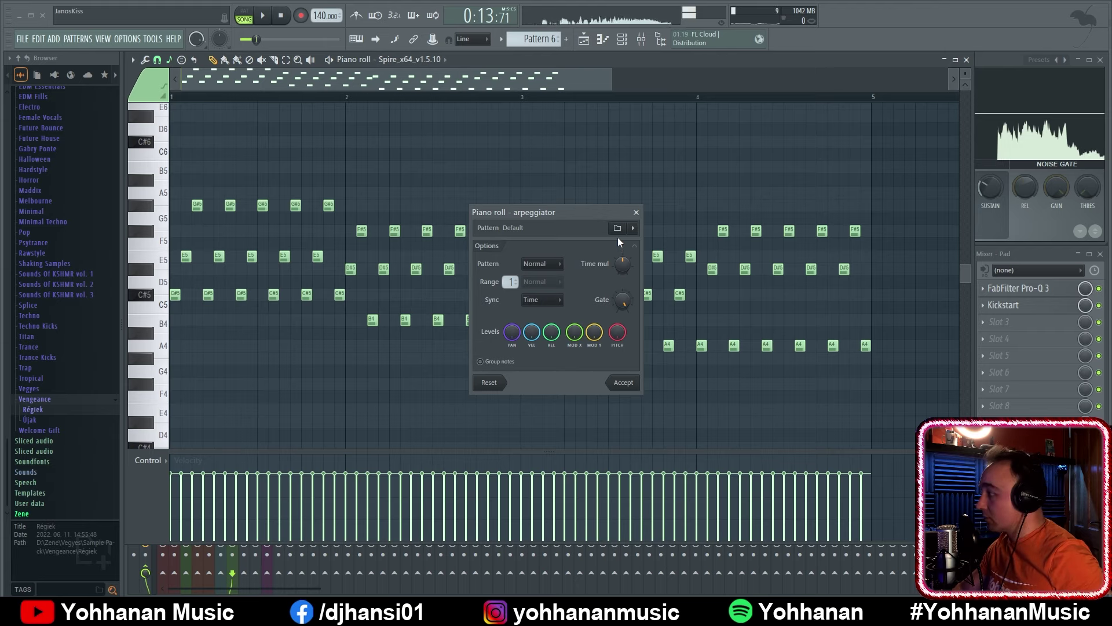
left_click(623, 383)
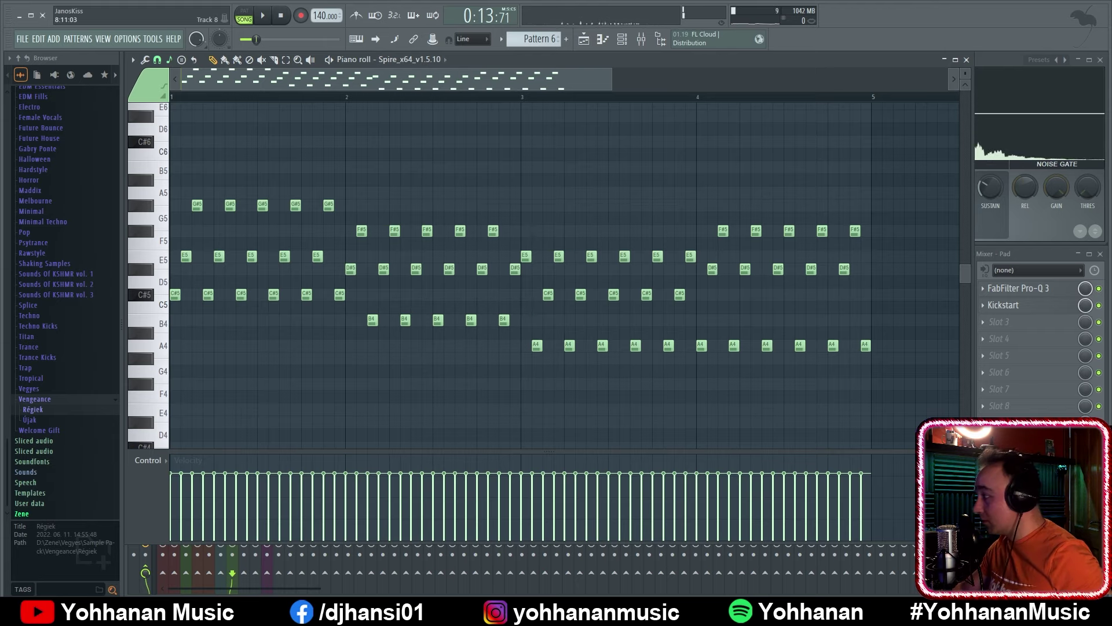
key("space")
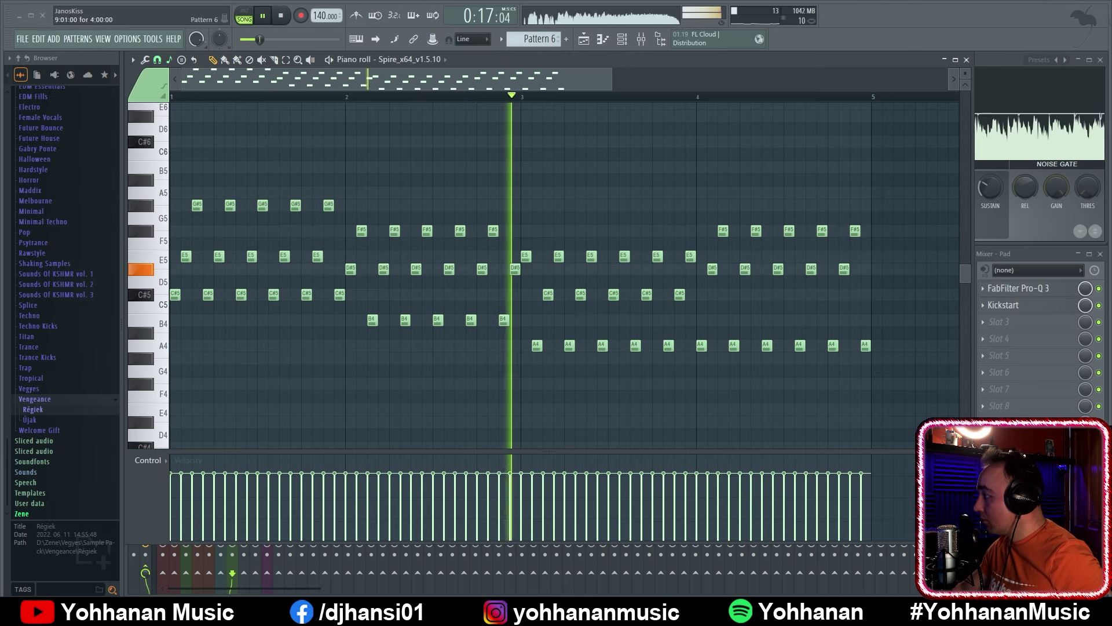
key("space")
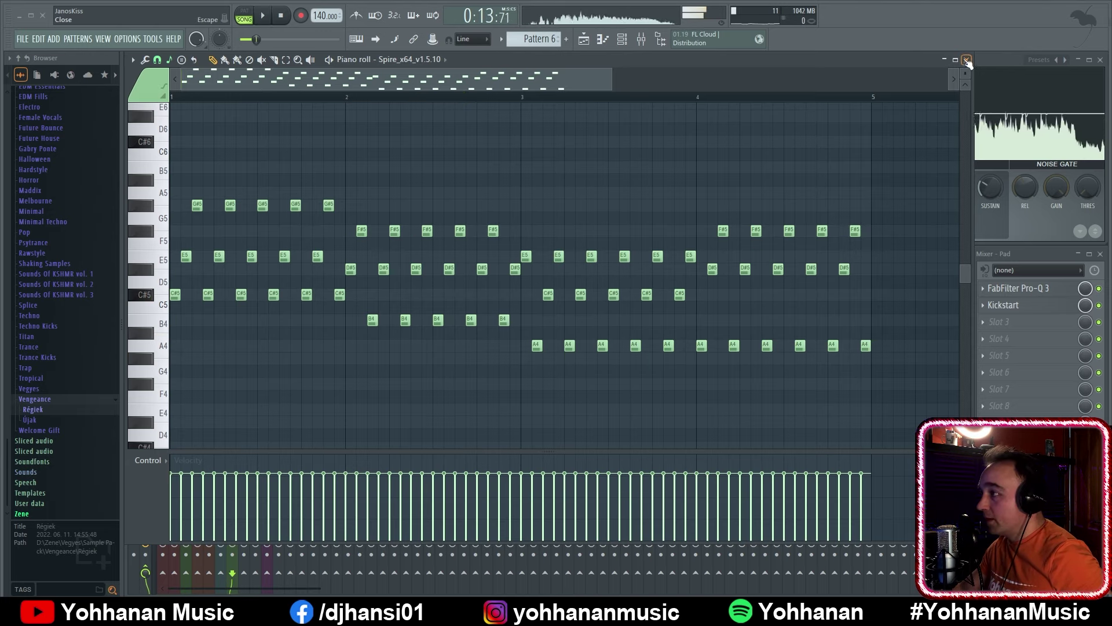
Route the Spire channel to mixer track 8 and lower that track's volume to balance it during playback
left_click(965, 60)
scroll(172, 174, "up", 9)
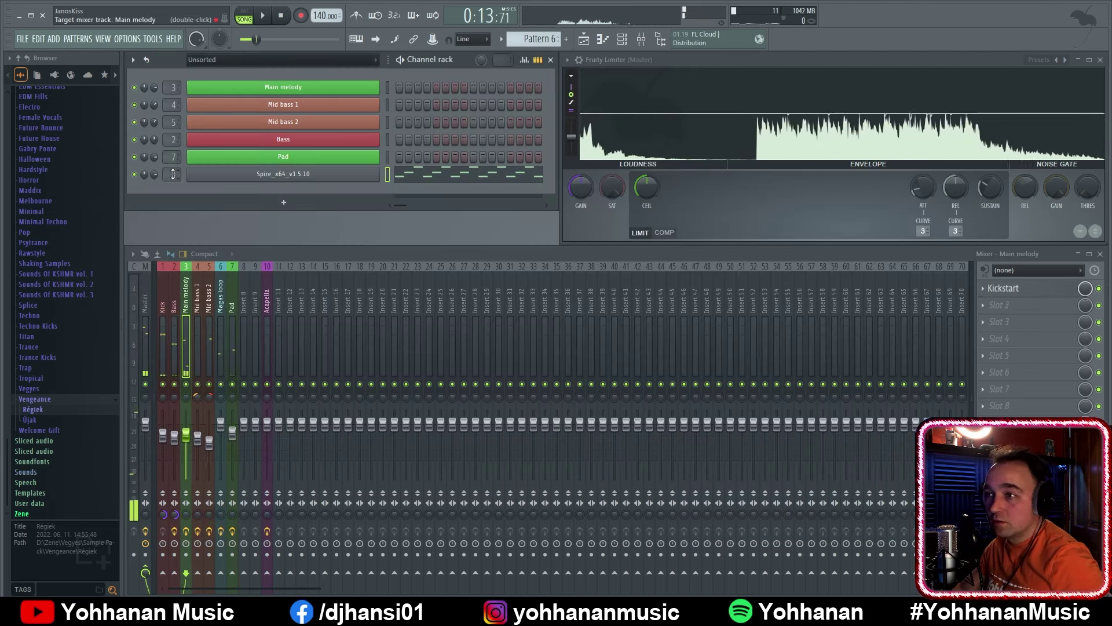
scroll(172, 173, "down", 1)
key("space")
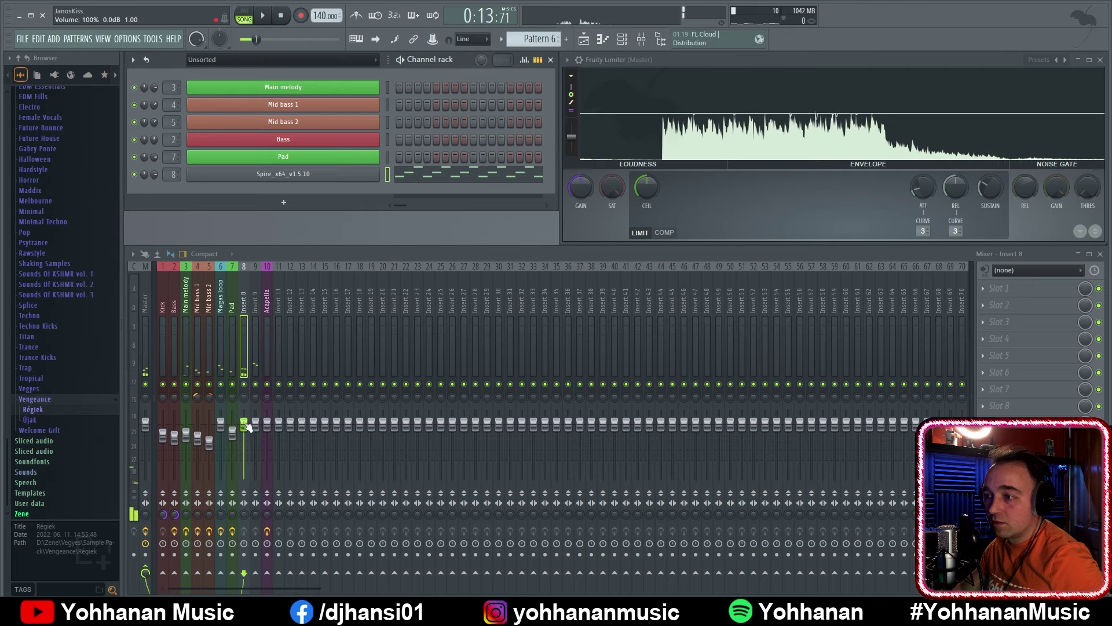
left_click_drag(243, 478, 243, 455)
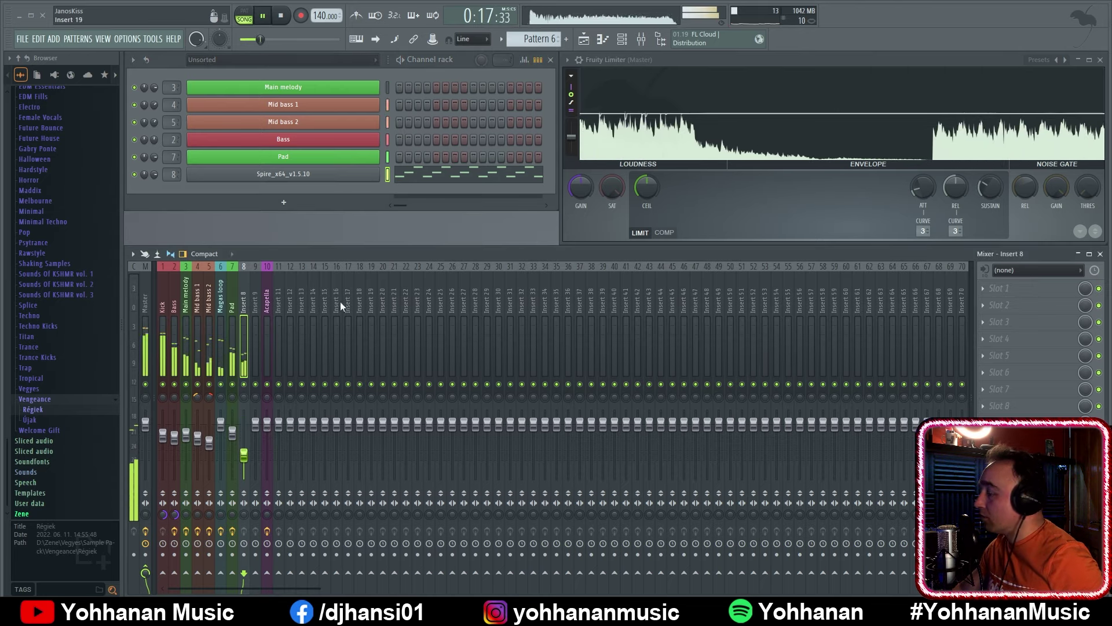
left_click_drag(246, 458, 244, 451)
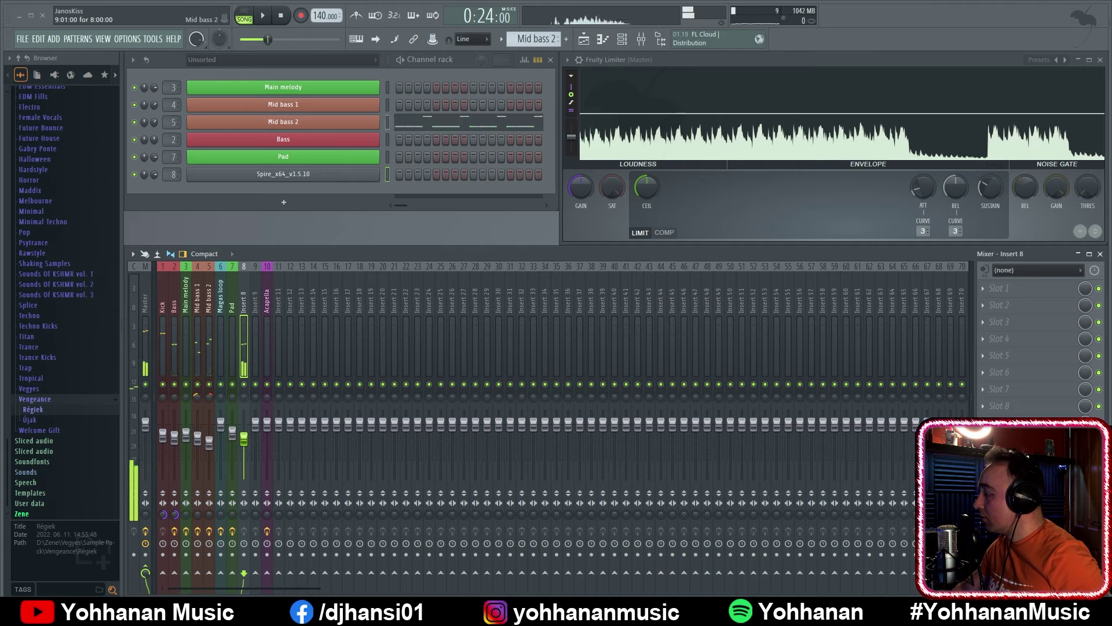
In Mid bass 1, lower the notes of bars 7–8 to B4 and B5, with the closing notes at D#5 and D#6
left_click(468, 121)
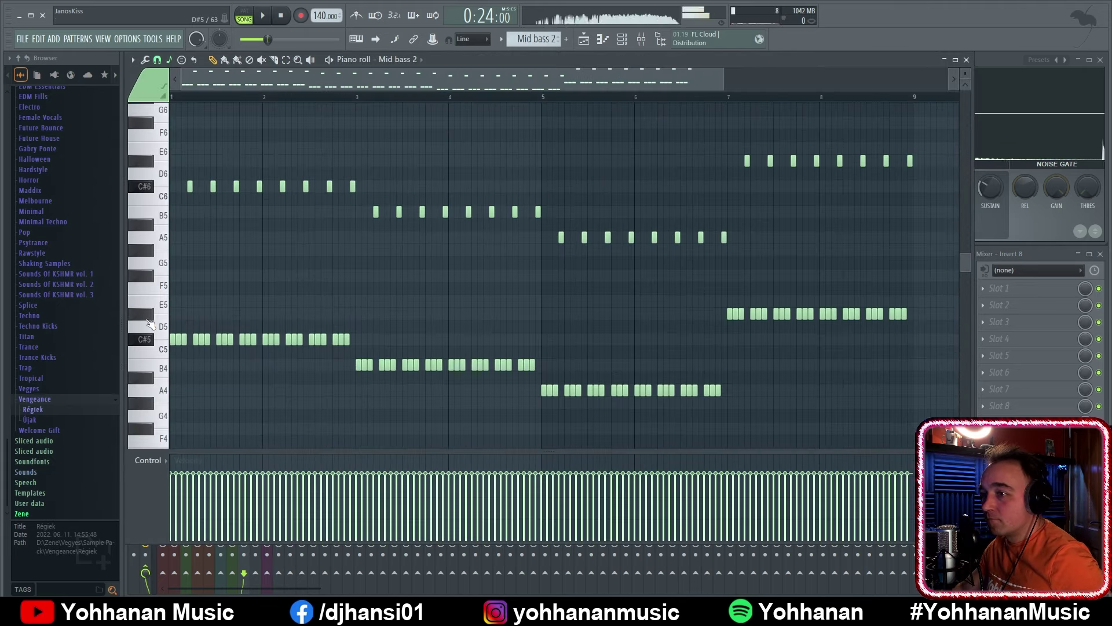
key("KP_Subtract")
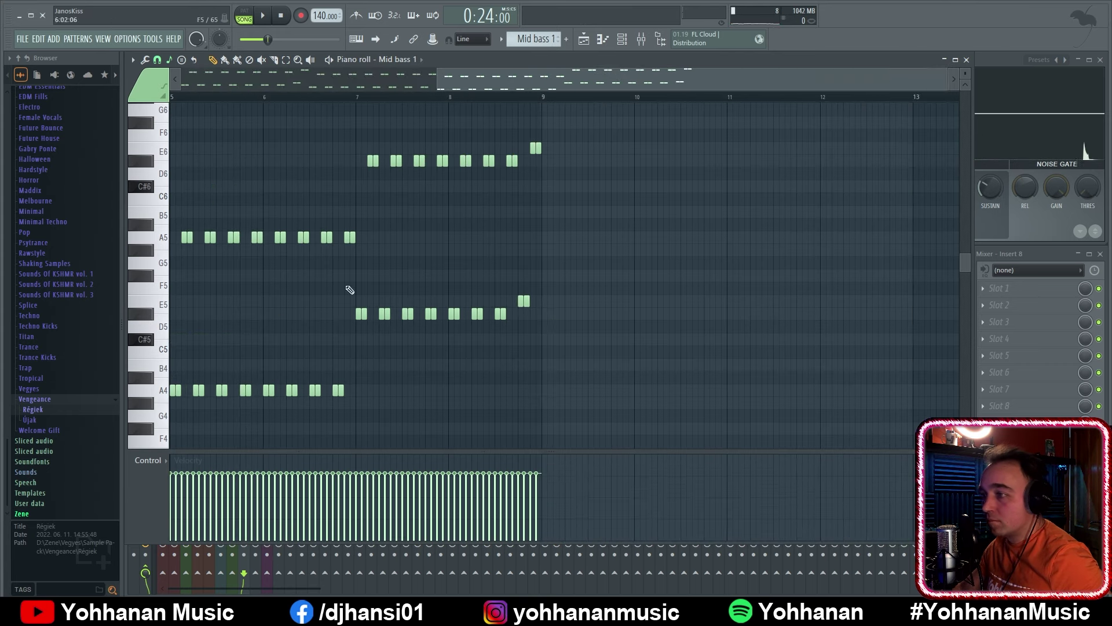
key("KP_Subtract")
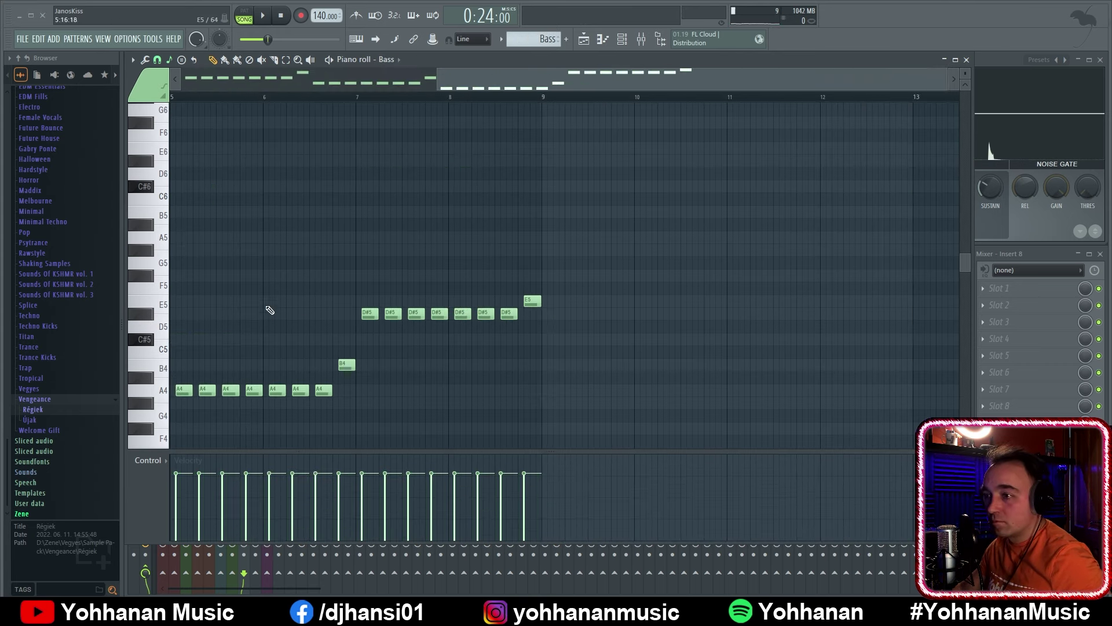
left_click(358, 96)
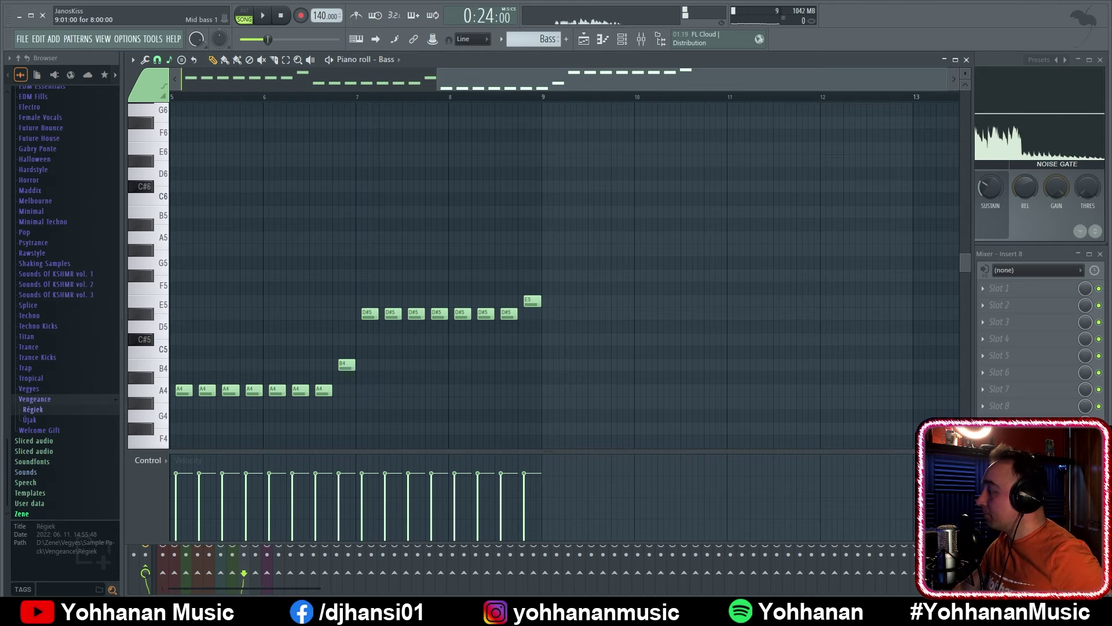
key("KP_Add")
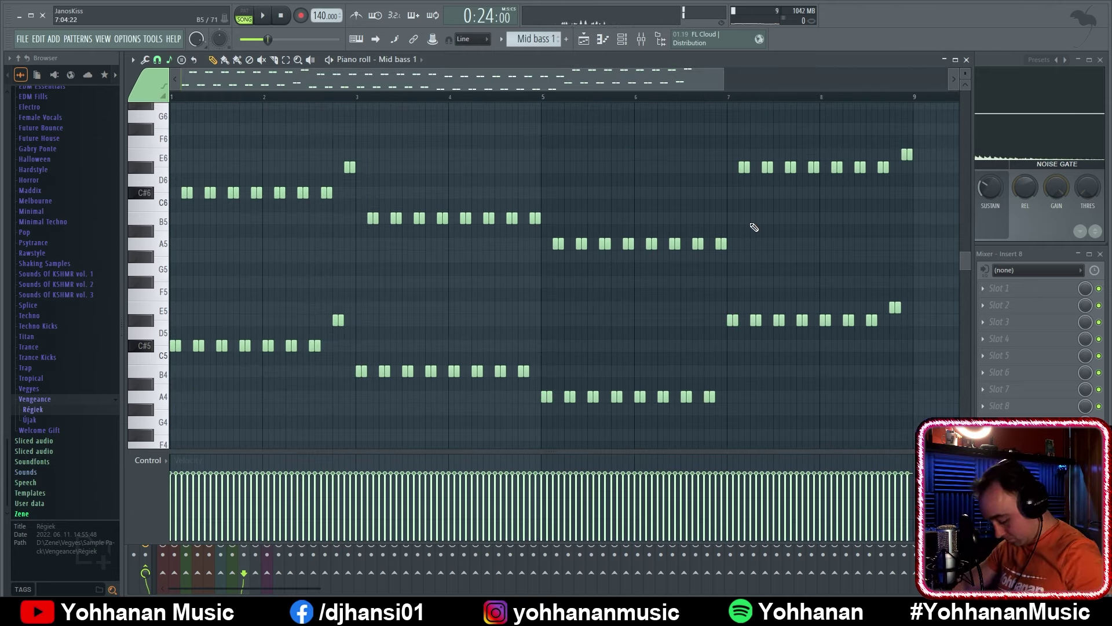
key("l")
key("space")
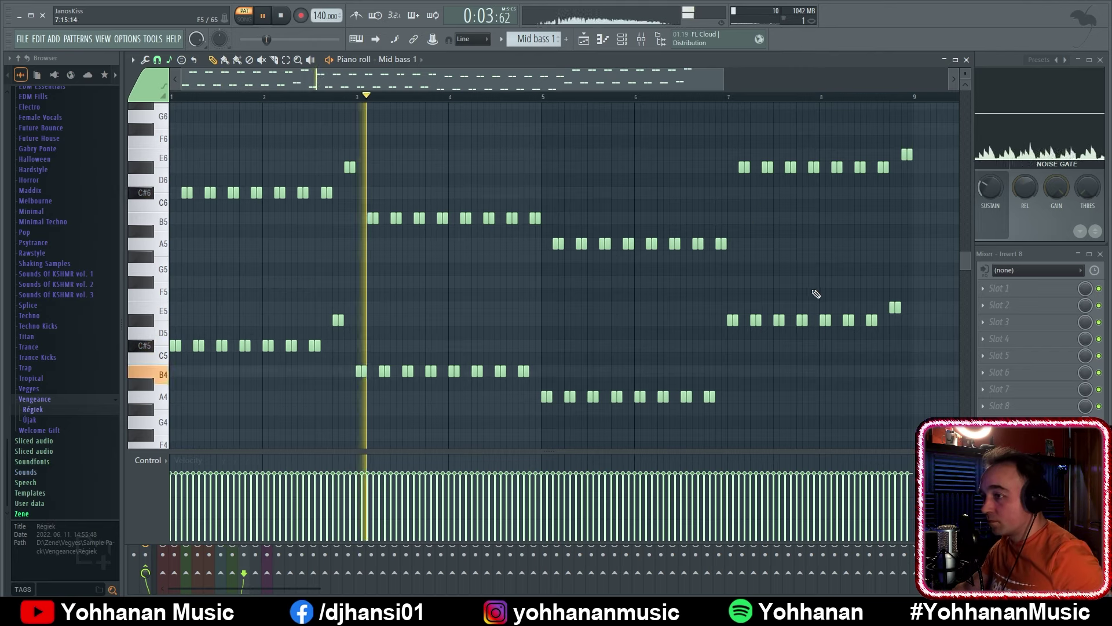
left_click_drag(926, 368, 737, 141)
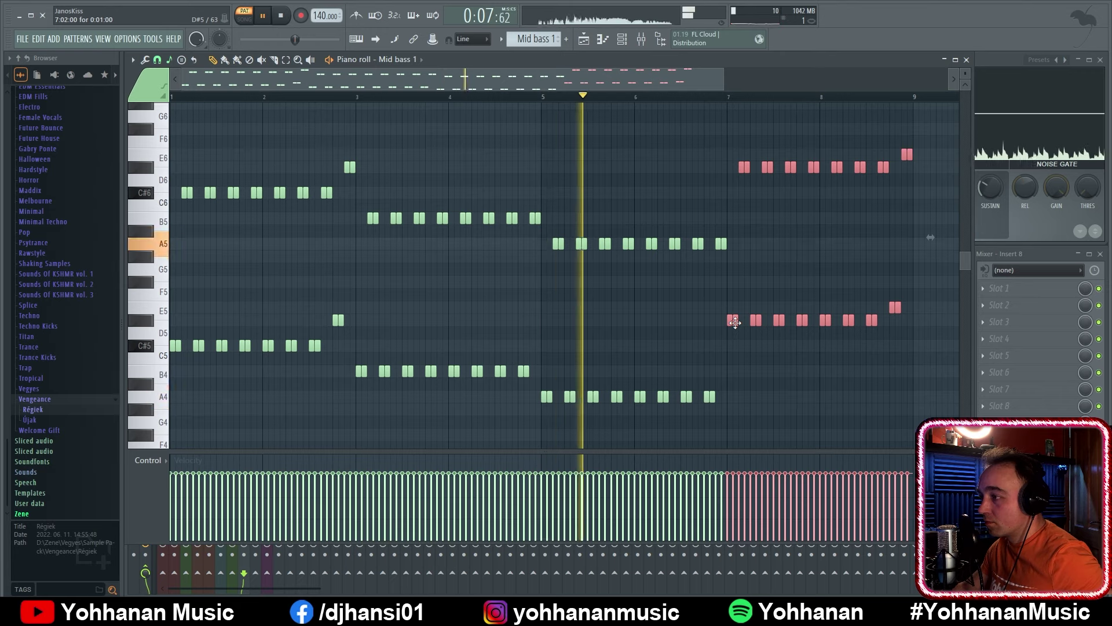
left_click_drag(734, 322, 734, 376)
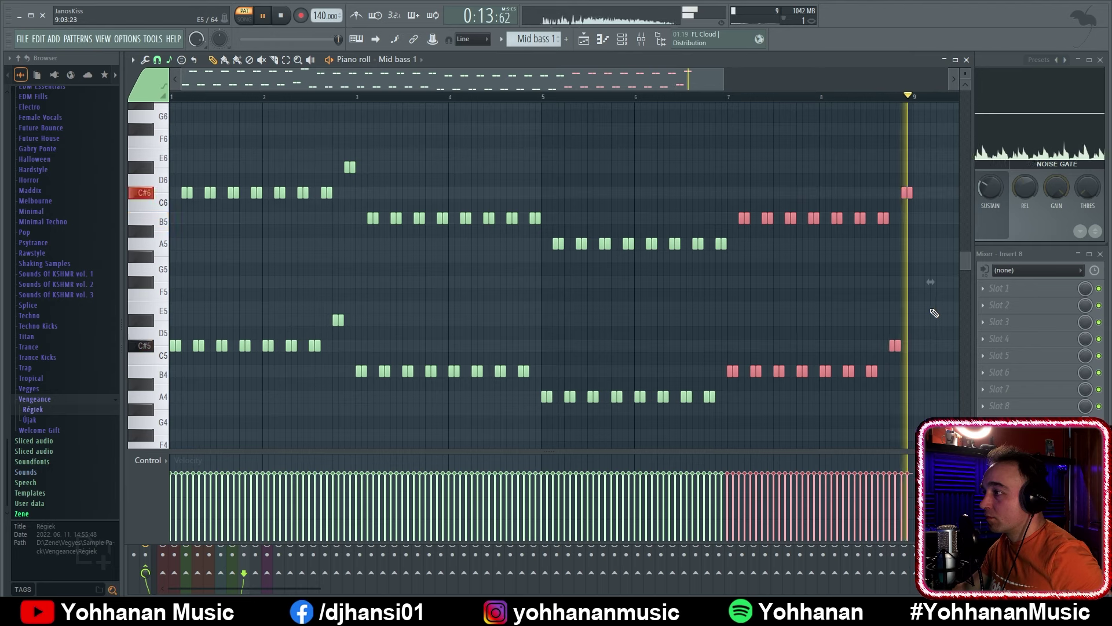
key("space")
left_click_drag(934, 388, 904, 166)
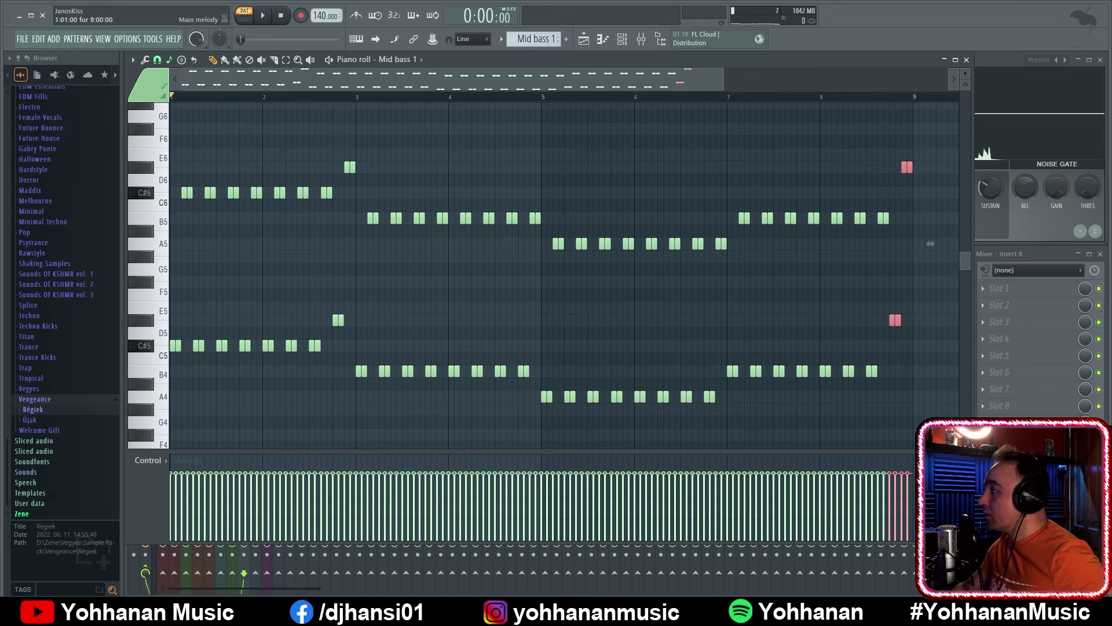
In the Main melody, lower the low notes of bars 7–8 to B3 and C#4, and select their closing pair
key("KP_Subtract")
key("KP_Subtract")
key("KP_Subtract")
key("KP_Subtract")
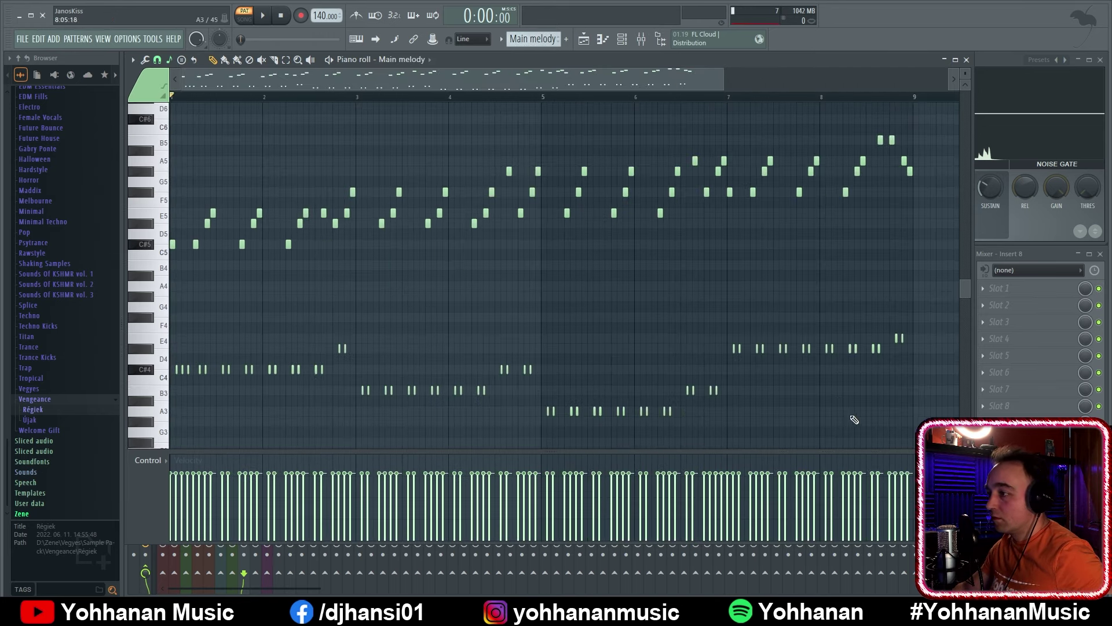
left_click_drag(923, 367, 724, 314)
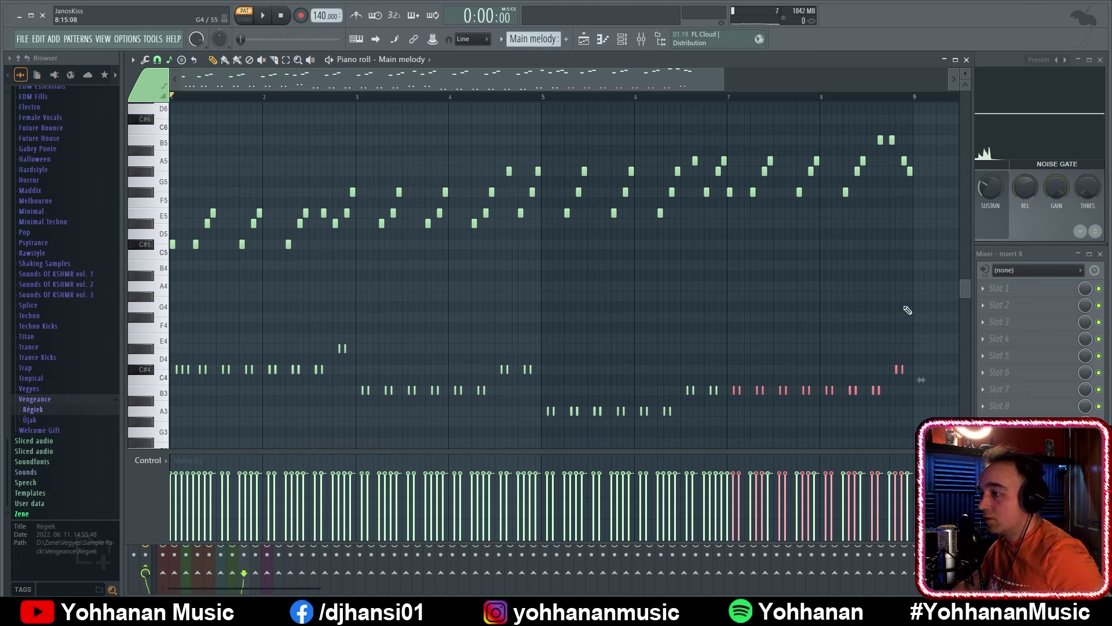
left_click_drag(923, 366, 882, 371)
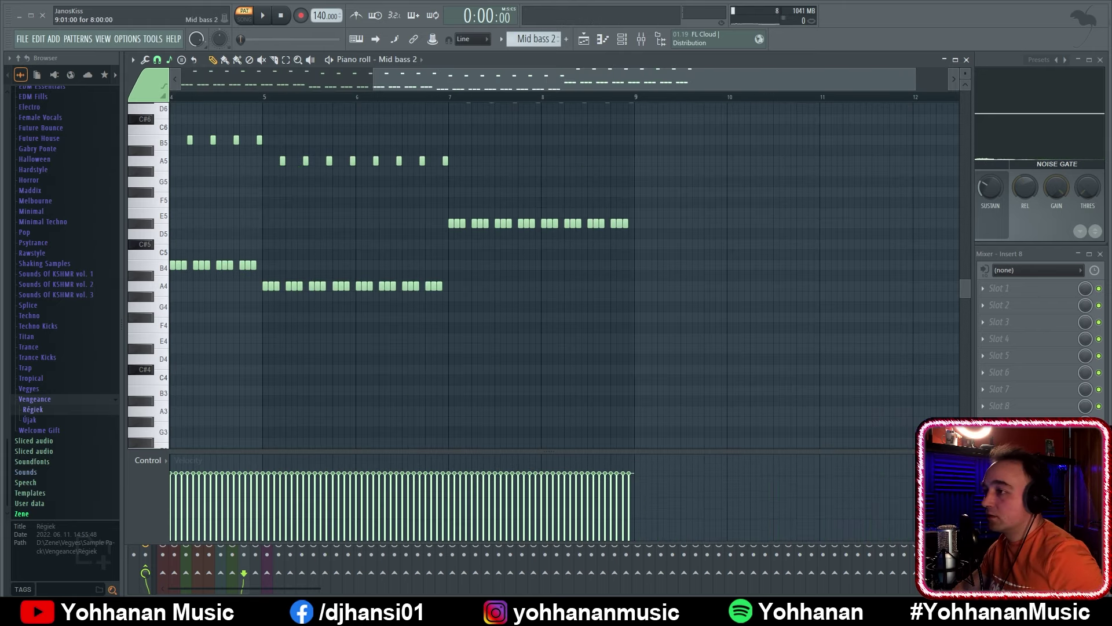
In Mid bass 2, transpose all notes of bars 7–8 down four semitones to B4 and B5
key("KP_Add")
left_click_drag(939, 357, 727, 120)
key("Down")
key("Down")
key("Down")
key("Down")
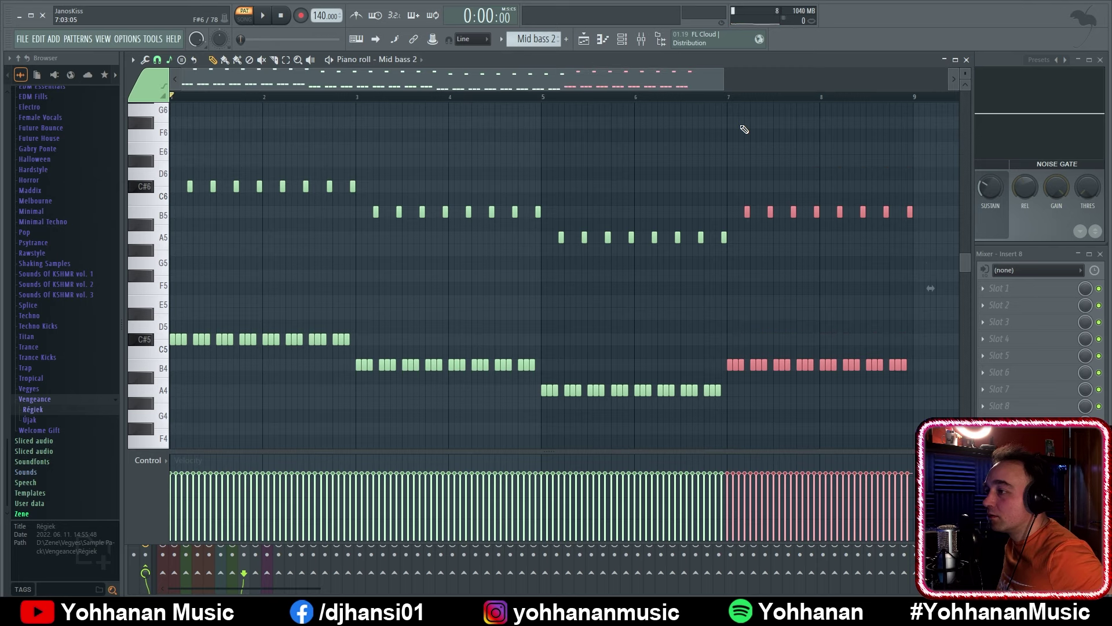
In the Bass pattern, lower the notes of bars 7–8 to B4 and set the closing note to D#5
key("KP_Add")
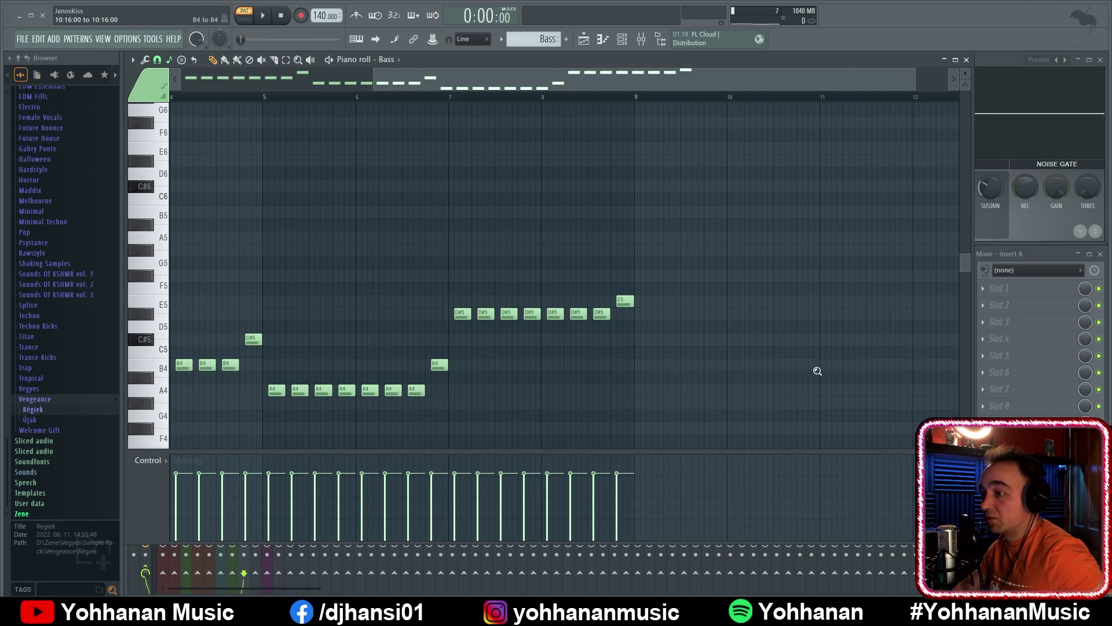
left_click_drag(942, 338, 738, 174)
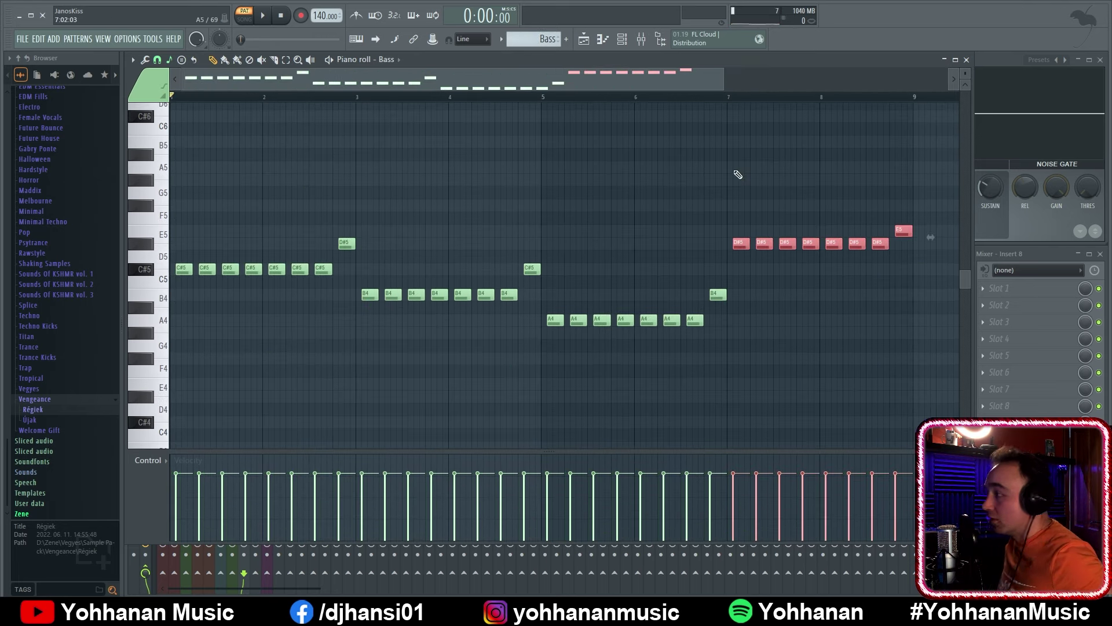
key("Down")
key("Down")
key("Down")
key("Down")
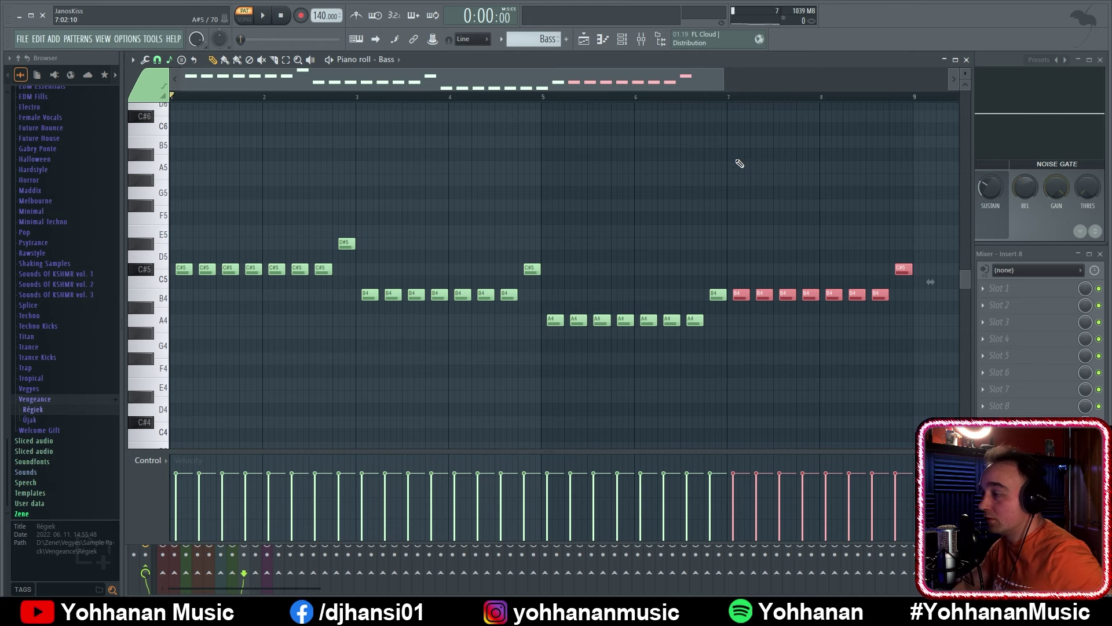
left_click(912, 265)
left_click_drag(903, 269, 903, 244)
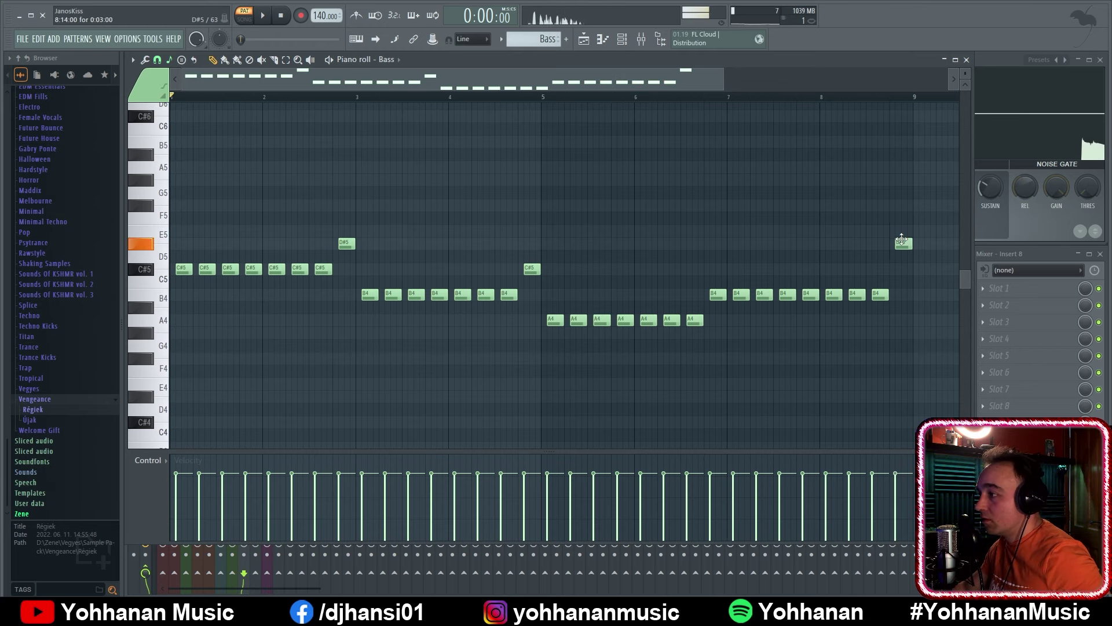
key("KP_Add")
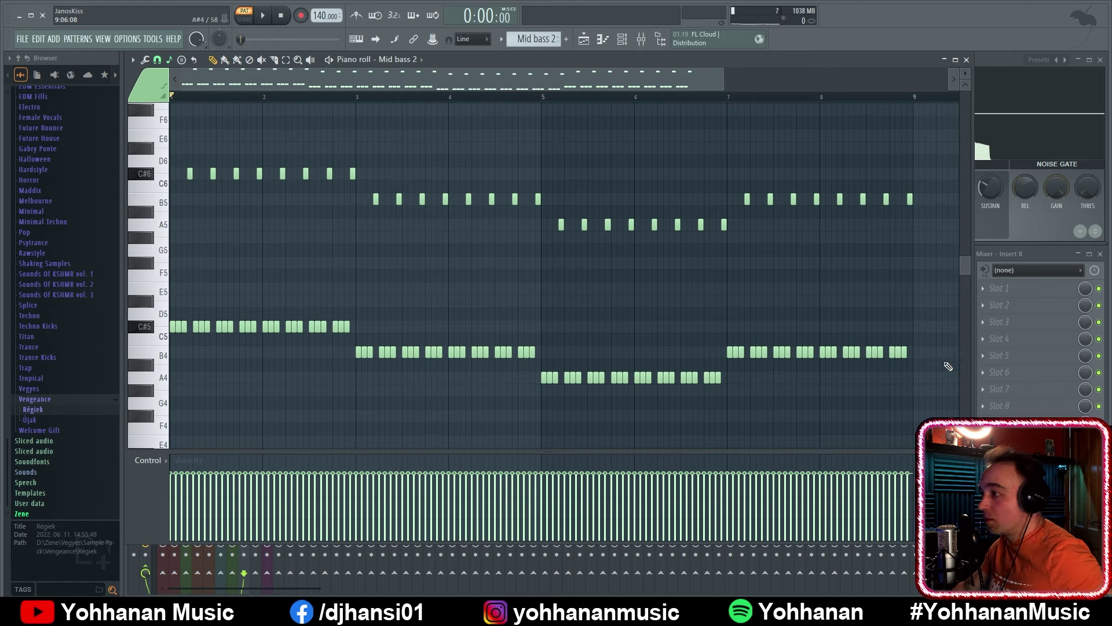
Switch playback to song mode and audition the arrangement with the edited bass and melody patterns
key("space")
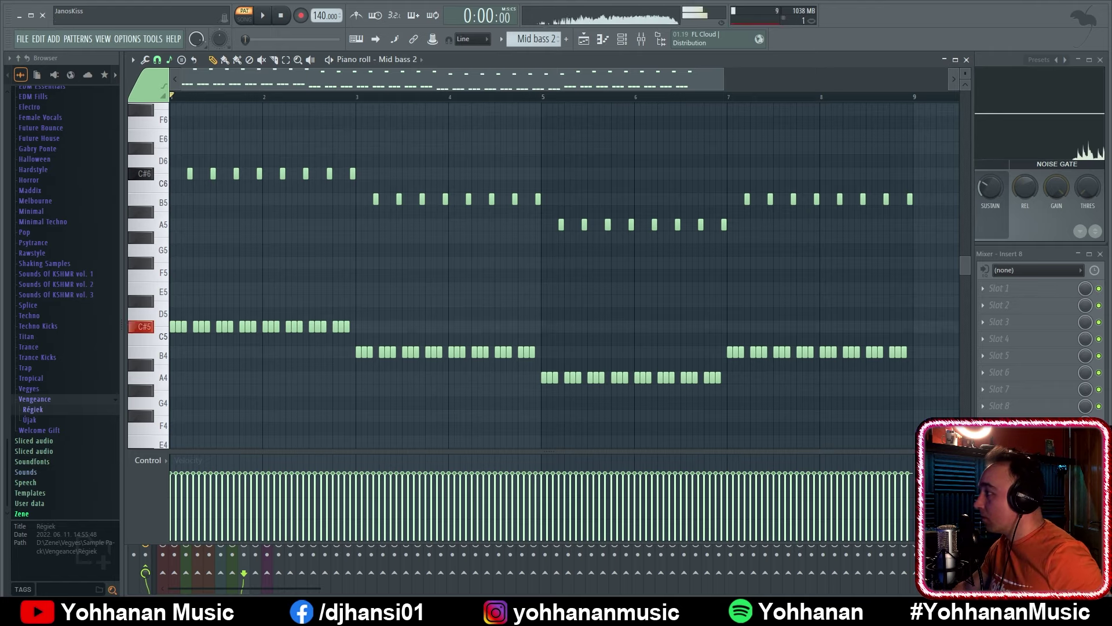
key("l")
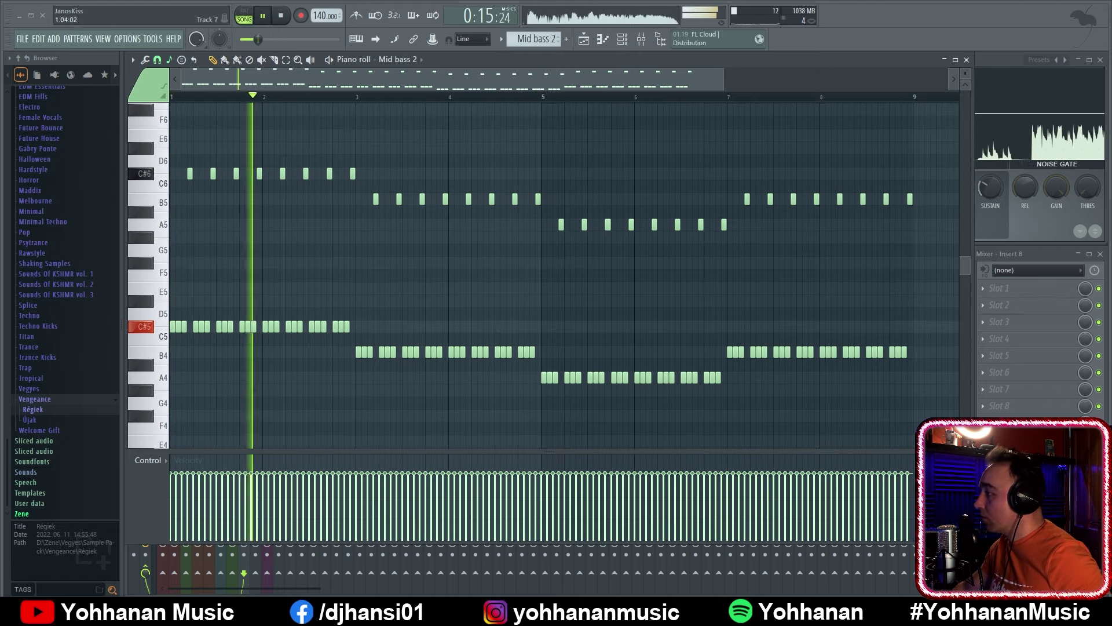
key("space")
In the Pad pattern, split the held A4 and A3 notes at bar 4, raise their bar-4 parts to B4 and B3, and audition the result
key("KP_Add")
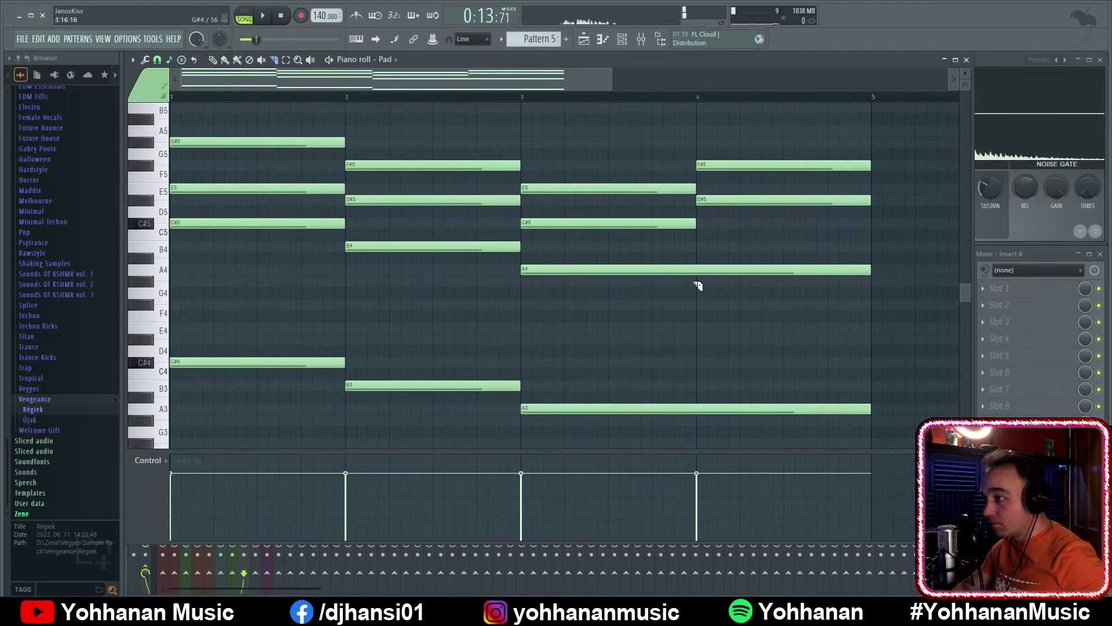
left_click_drag(699, 344, 698, 443)
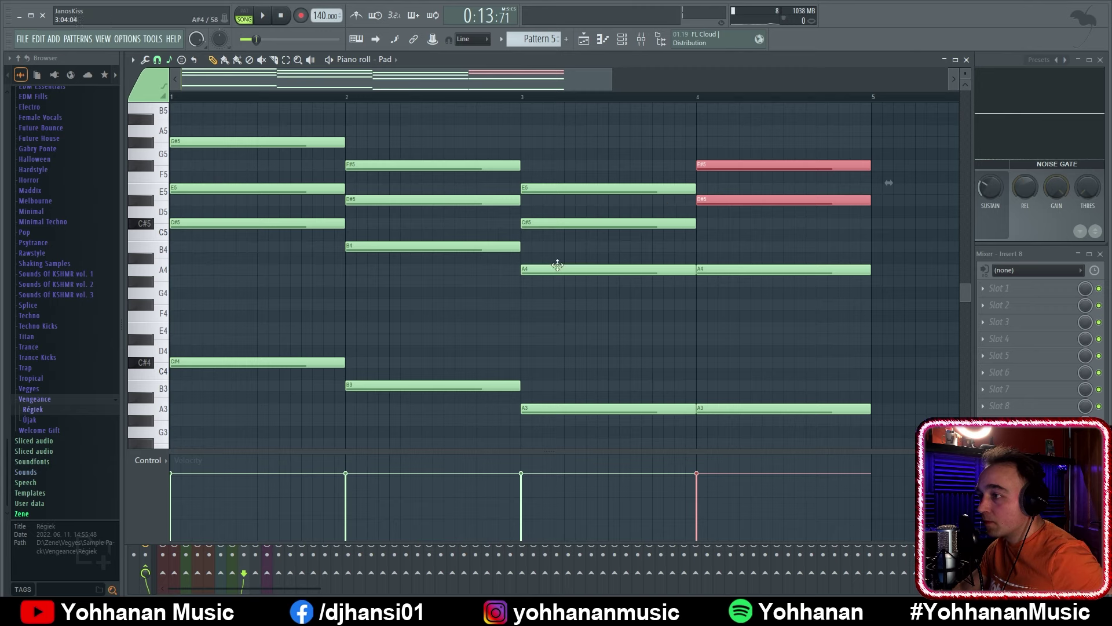
left_click_drag(744, 201, 738, 160)
left_click(760, 292)
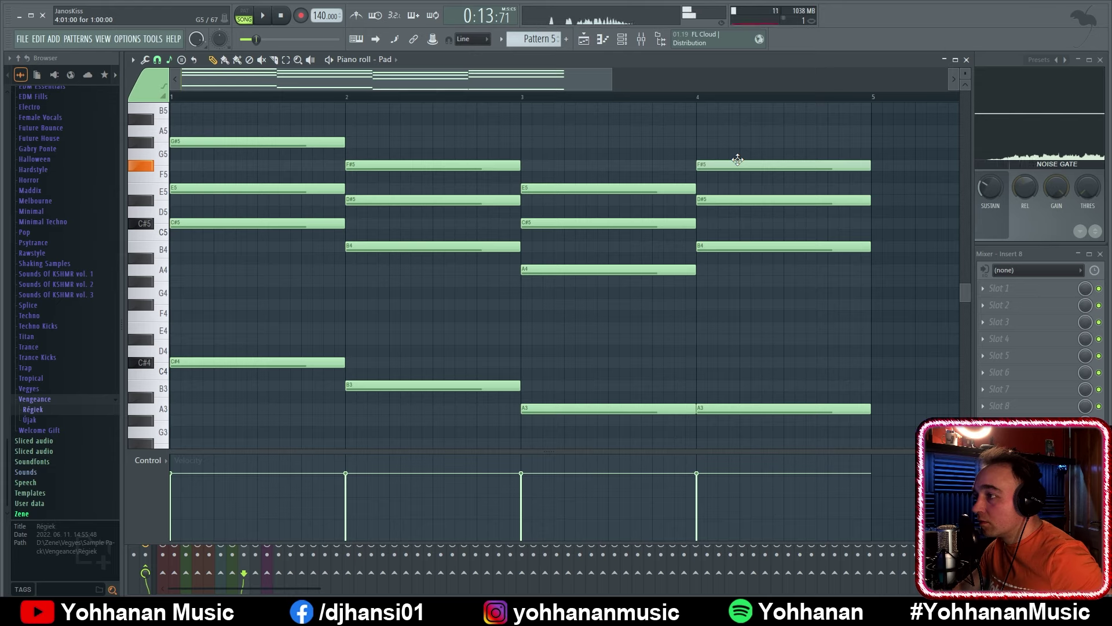
left_click_drag(749, 407, 748, 385)
key("space")
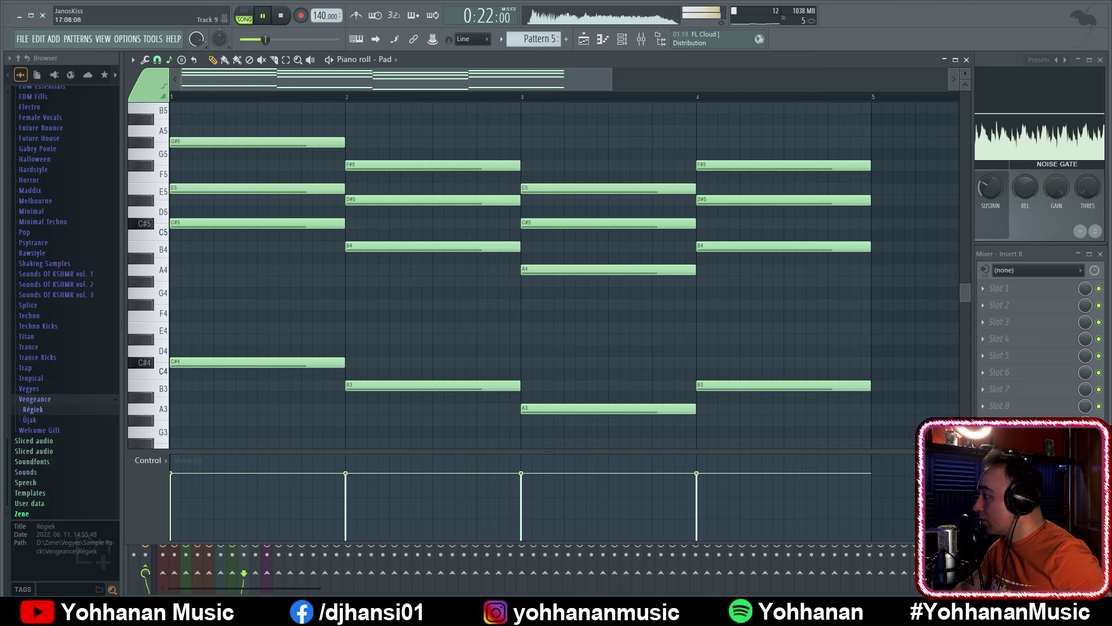
key("space")
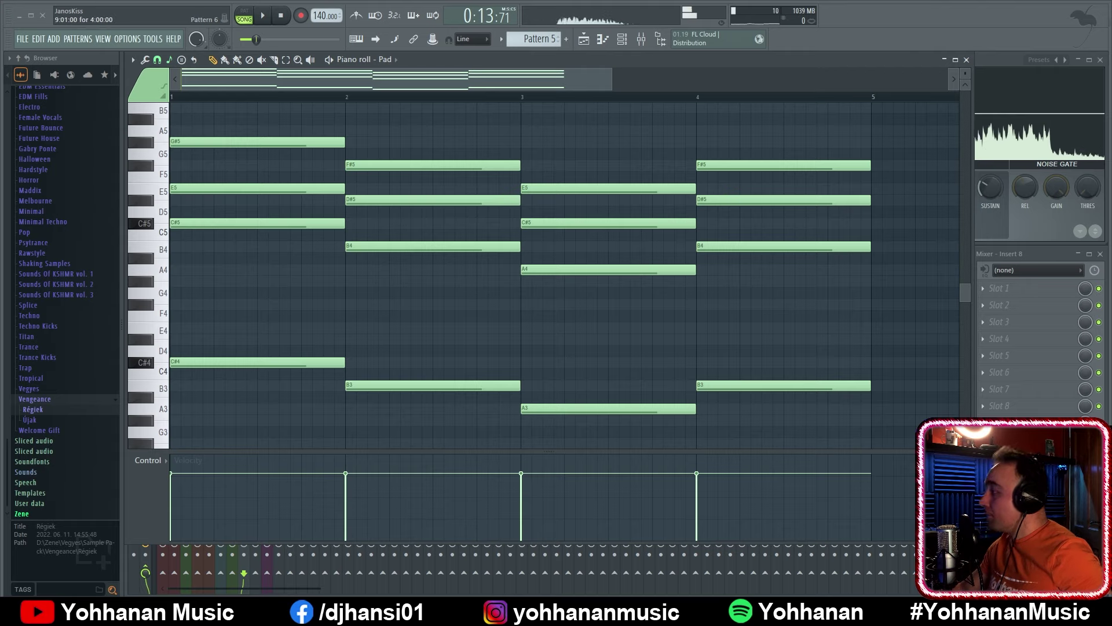
key("KP_Add")
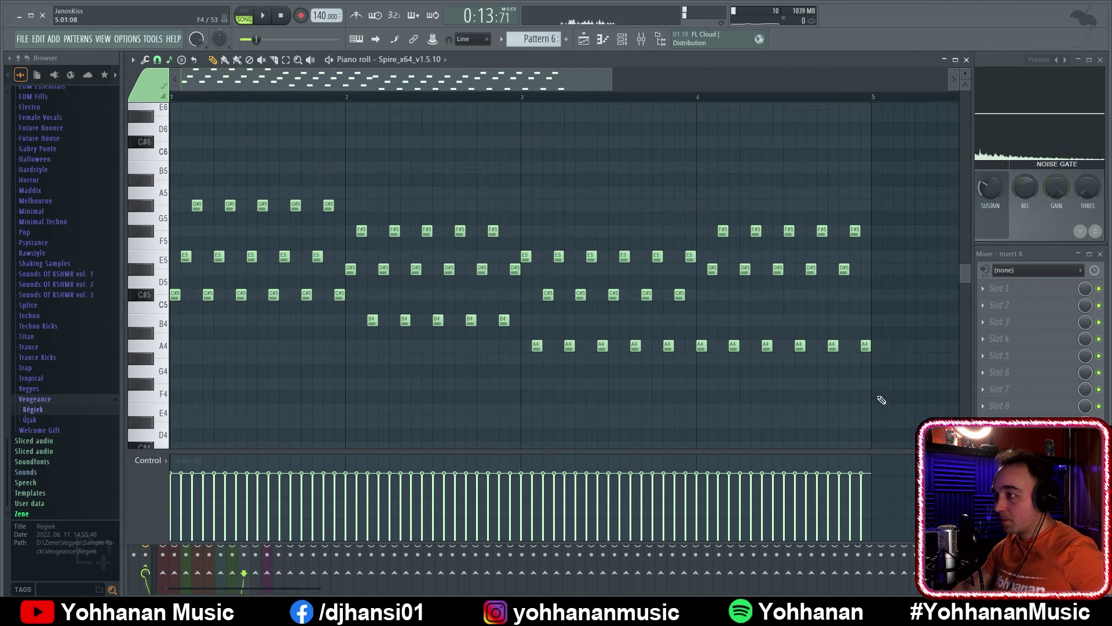
left_click_drag(914, 403, 347, 151)
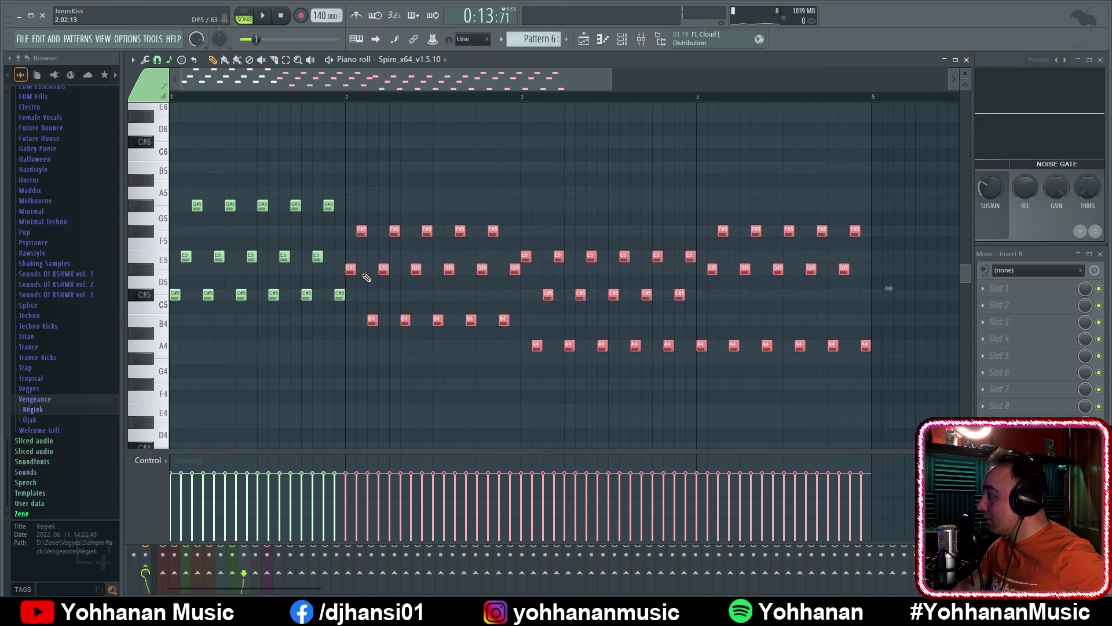
key("space")
key("space")
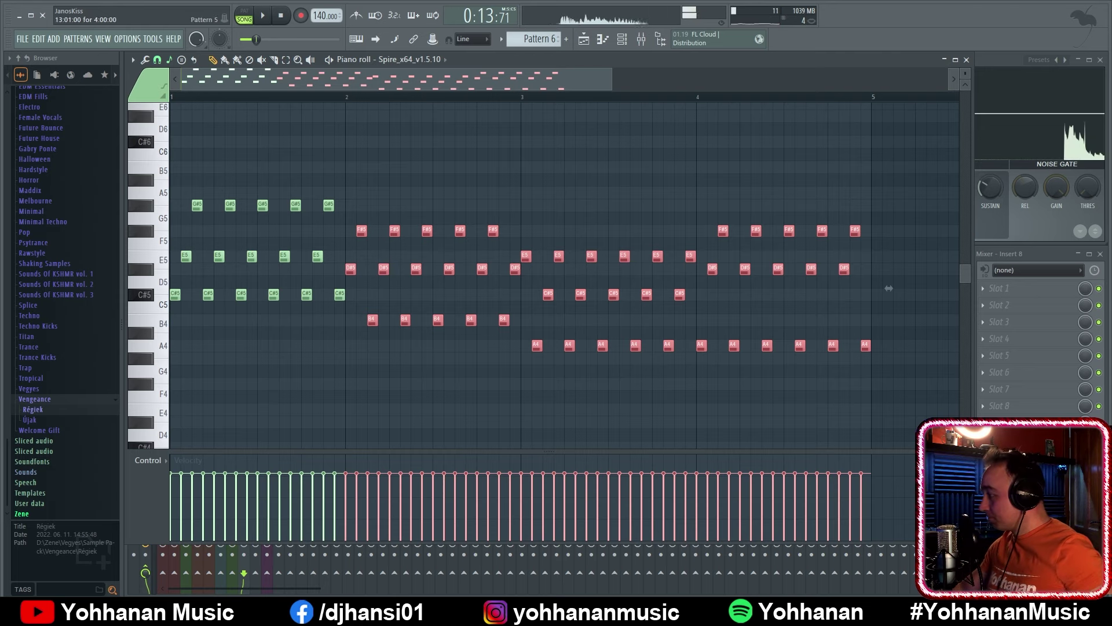
Stretch all Pad chords to twice their length so each lasts two bars and the progression ends at bar 9
key("KP_Subtract")
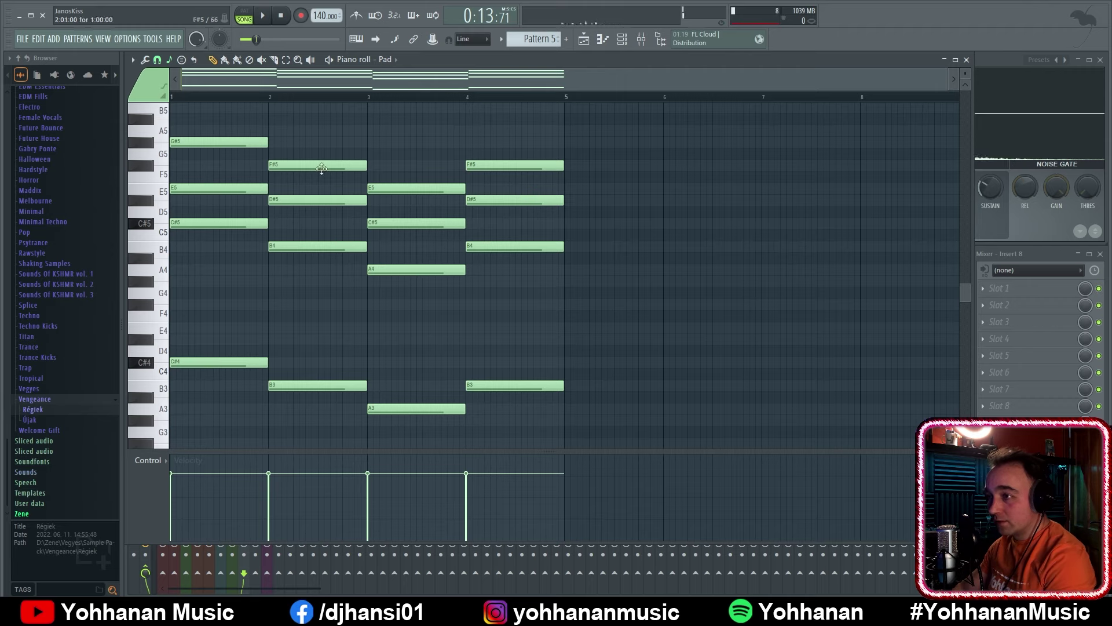
key("ctrl+a")
scroll(625, 371, "up", 2)
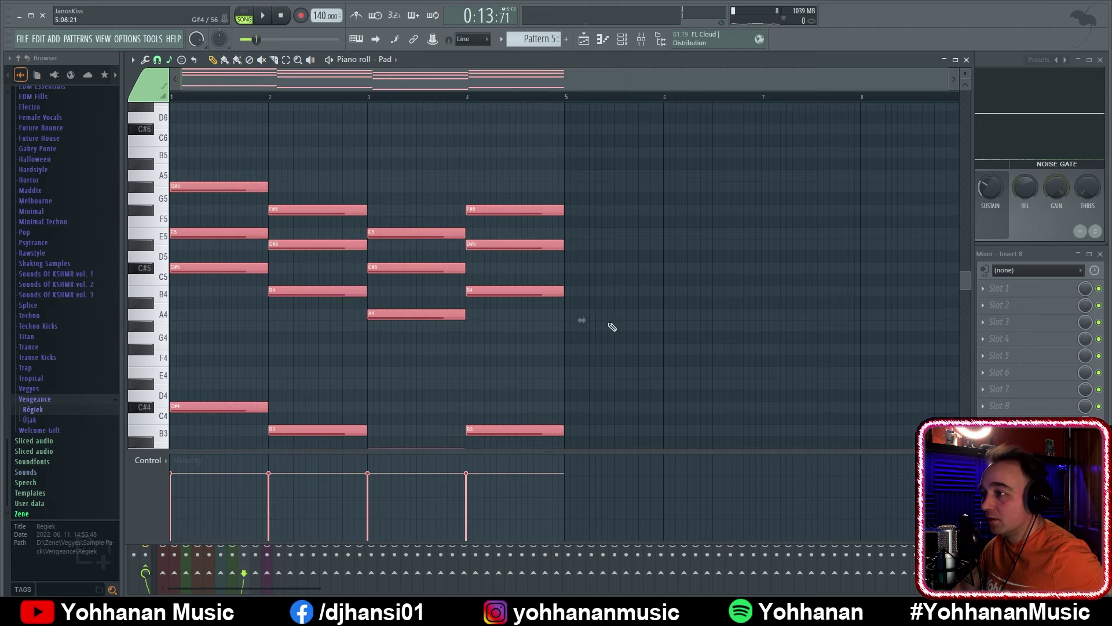
left_click_drag(585, 318, 915, 336)
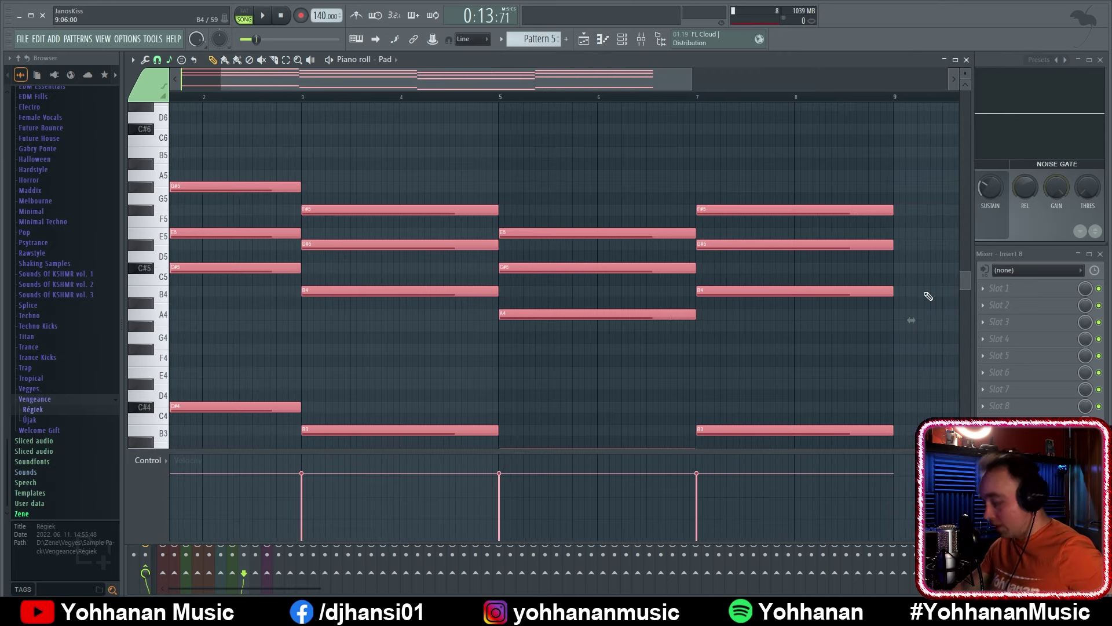
scroll(938, 315, "up", 4, "ctrl")
scroll(749, 329, "up", 2, "ctrl")
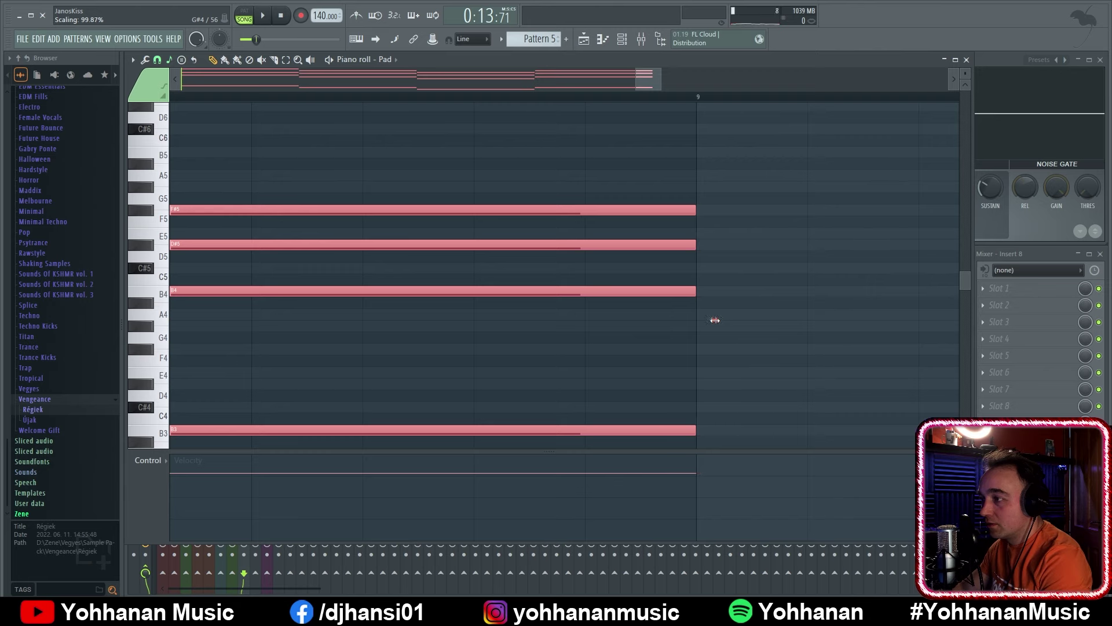
left_click(789, 273)
scroll(881, 241, "down", 5, "ctrl")
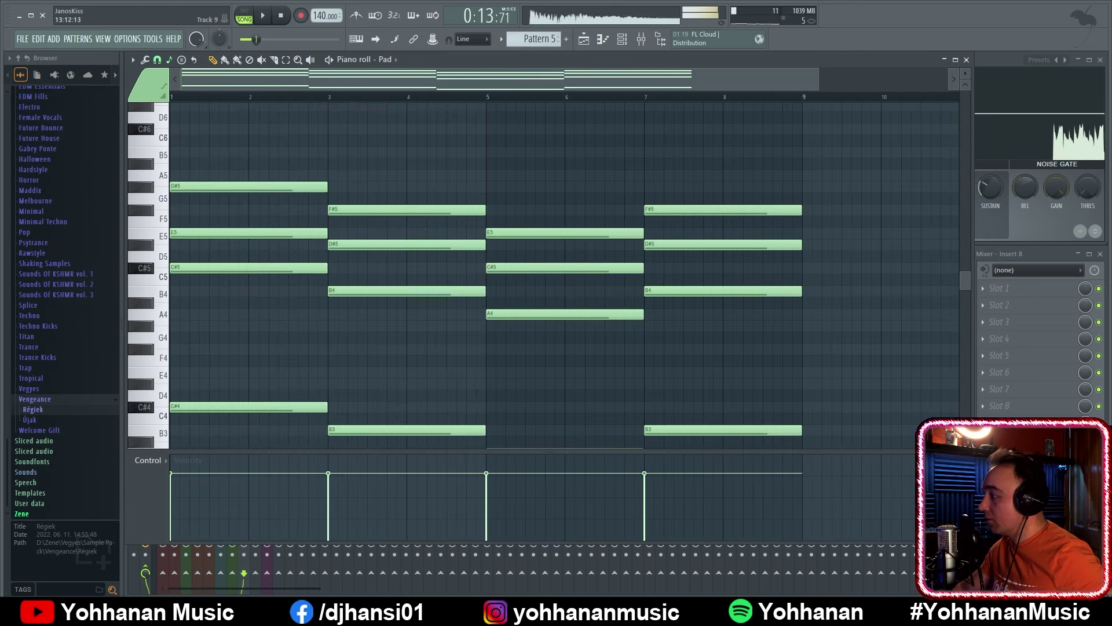
In the Spire arpeggio pattern, move the second chord's notes to start at bar 3 and the following chords' notes to start at bar 5
key("F4")
scroll(826, 356, "up", 3, "ctrl")
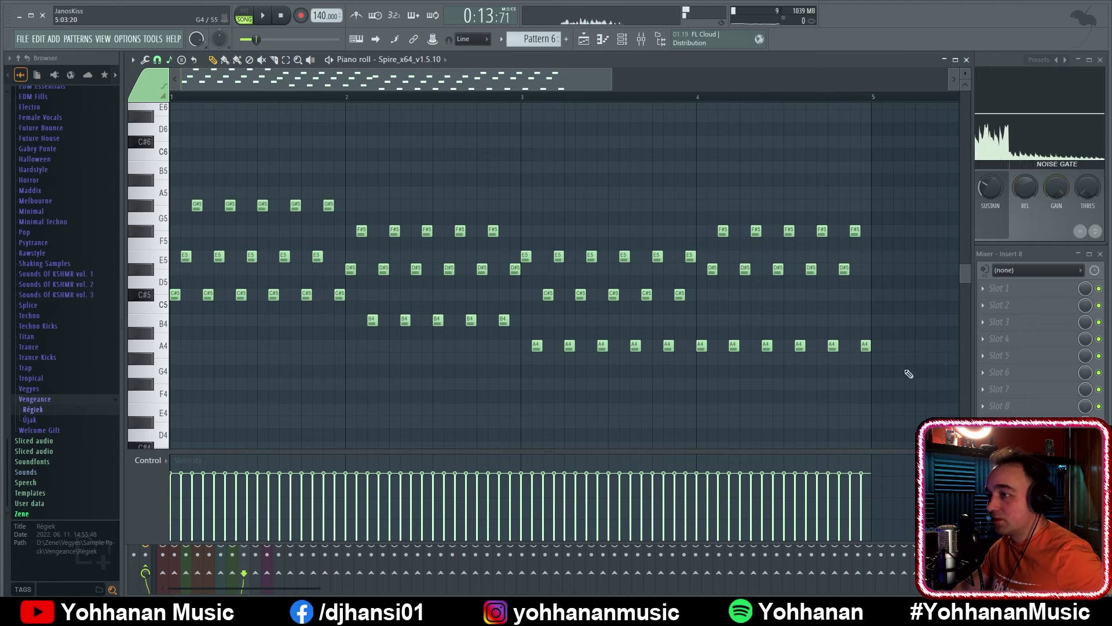
left_click_drag(928, 389, 345, 116, "ctrl")
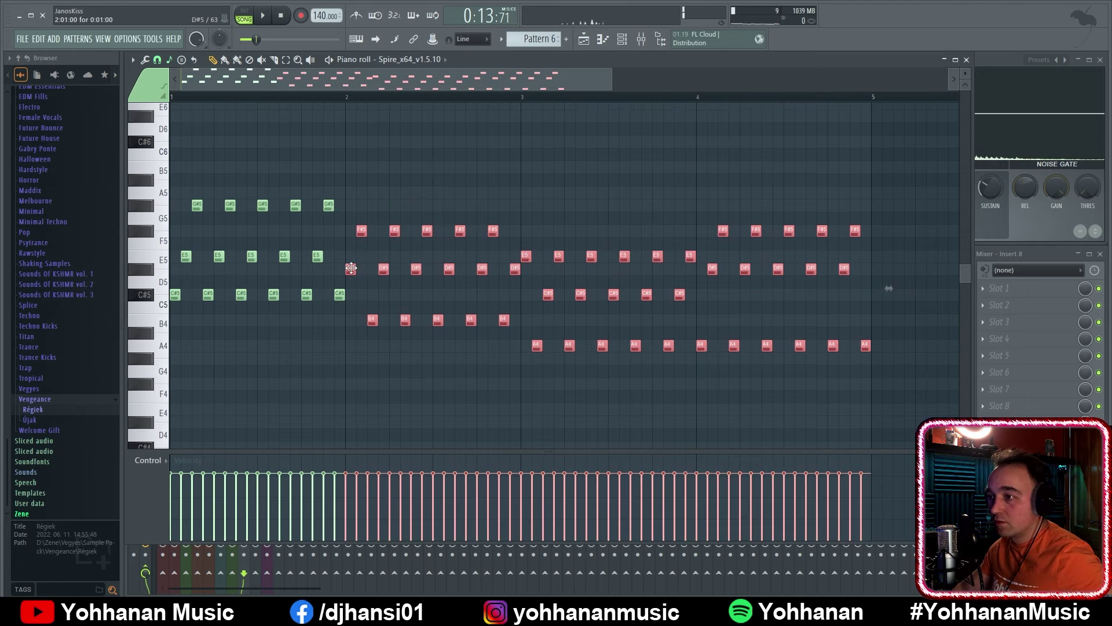
left_click_drag(351, 268, 526, 268)
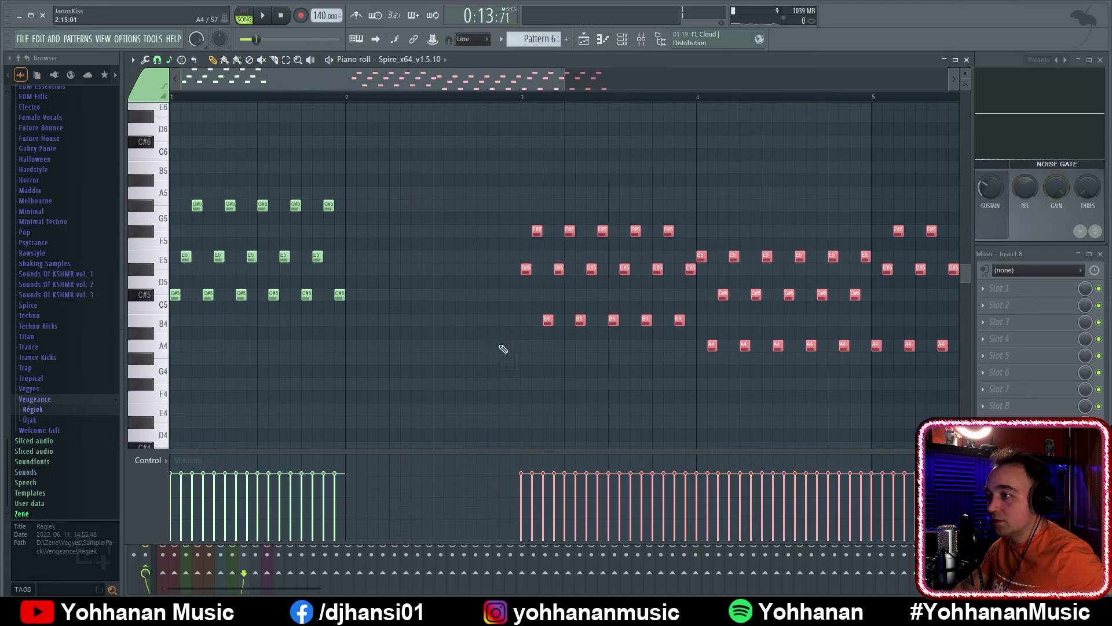
scroll(641, 363, "down", 1, "ctrl")
left_click_drag(921, 364, 600, 174, "ctrl")
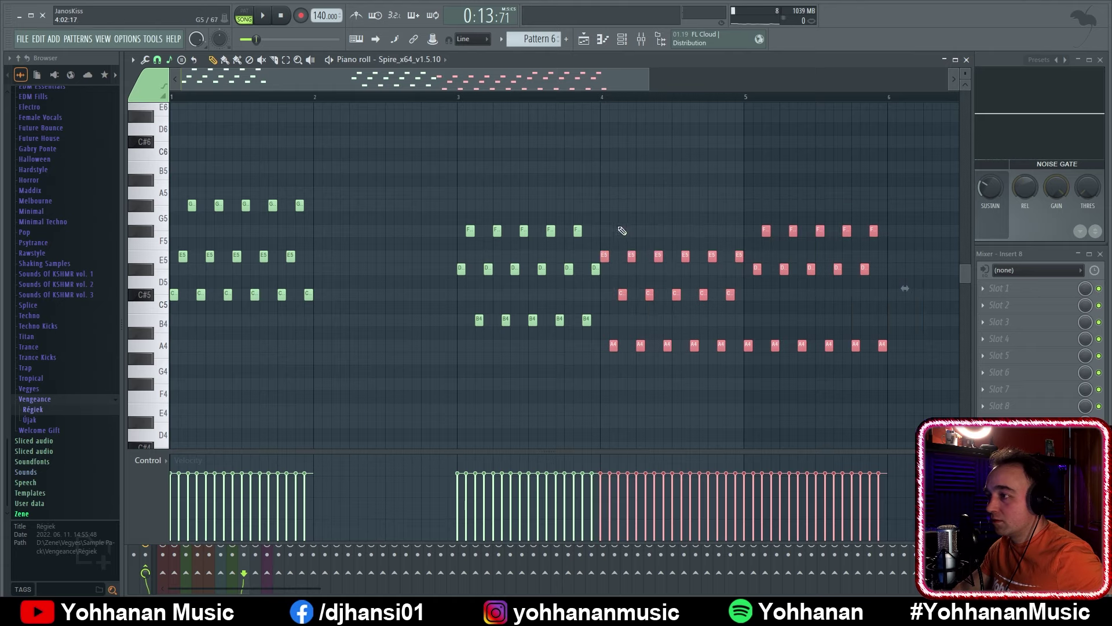
left_click_drag(605, 258, 747, 258)
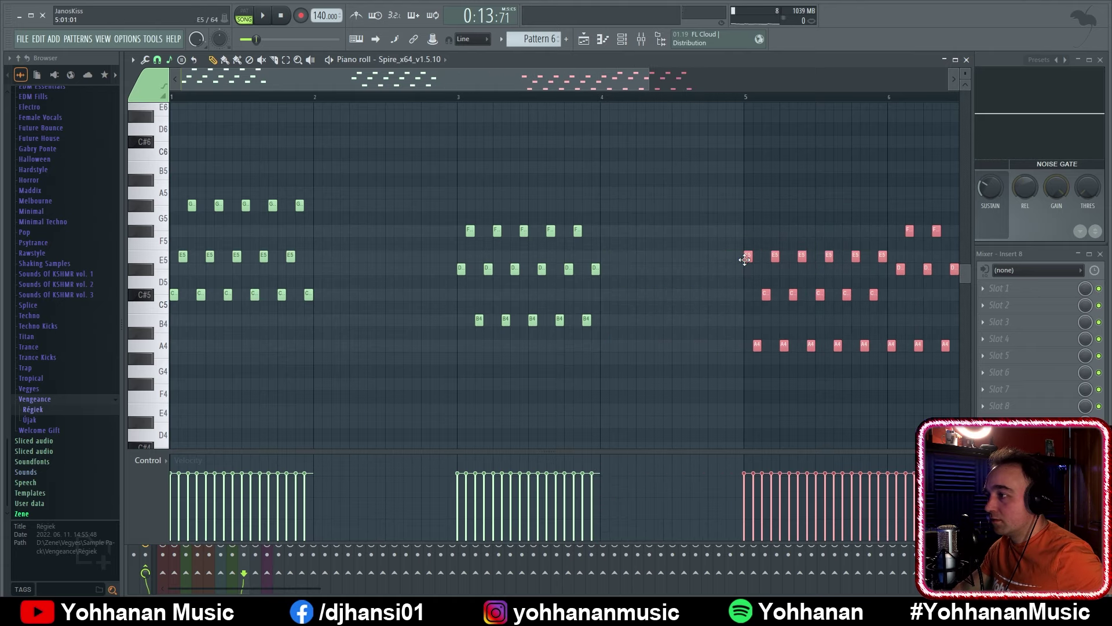
Move the bar 6 arpeggio notes to bar 7, copy the bar 1 arpeggio into bar 2, and select the bar 3 notes
scroll(678, 376, "down", 1, "ctrl")
left_click_drag(949, 378, 780, 186, "ctrl")
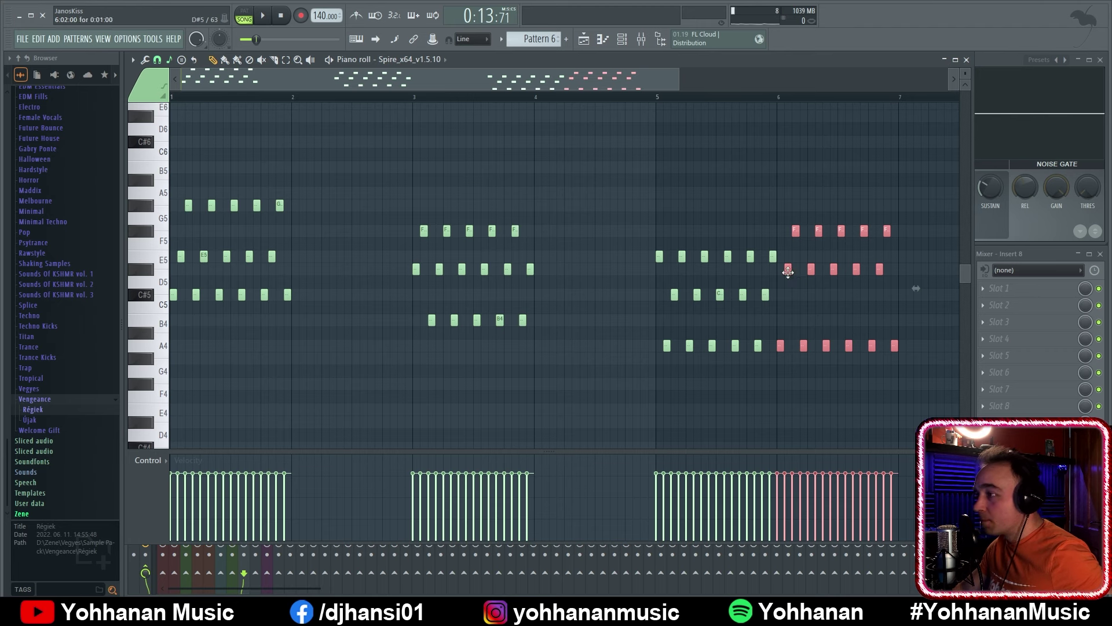
left_click_drag(788, 272, 912, 269)
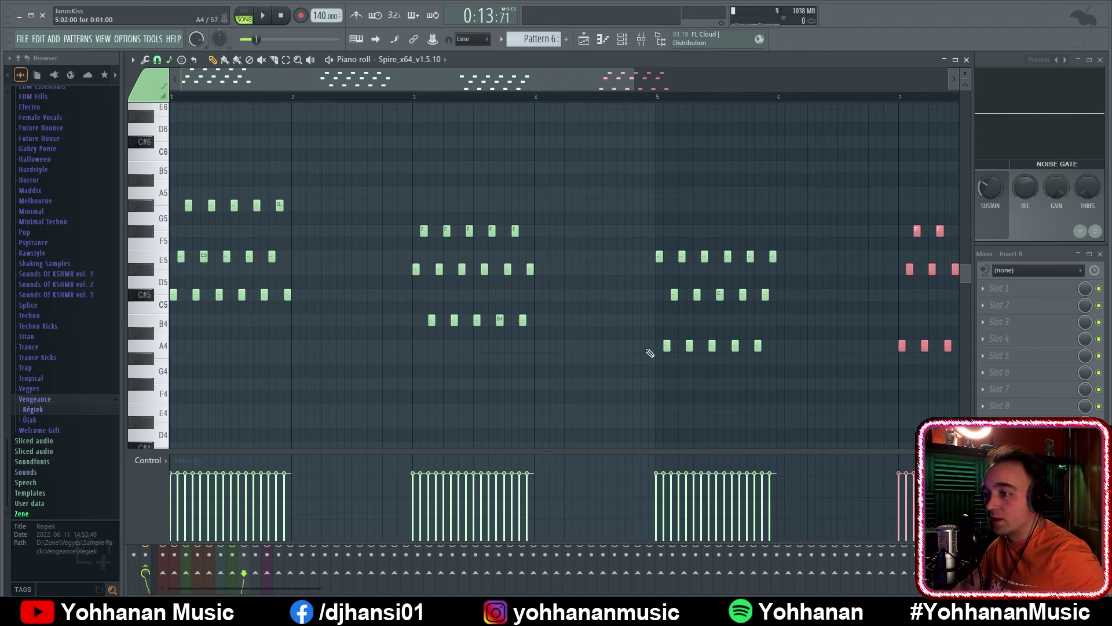
left_click_drag(348, 318, 170, 124, "ctrl")
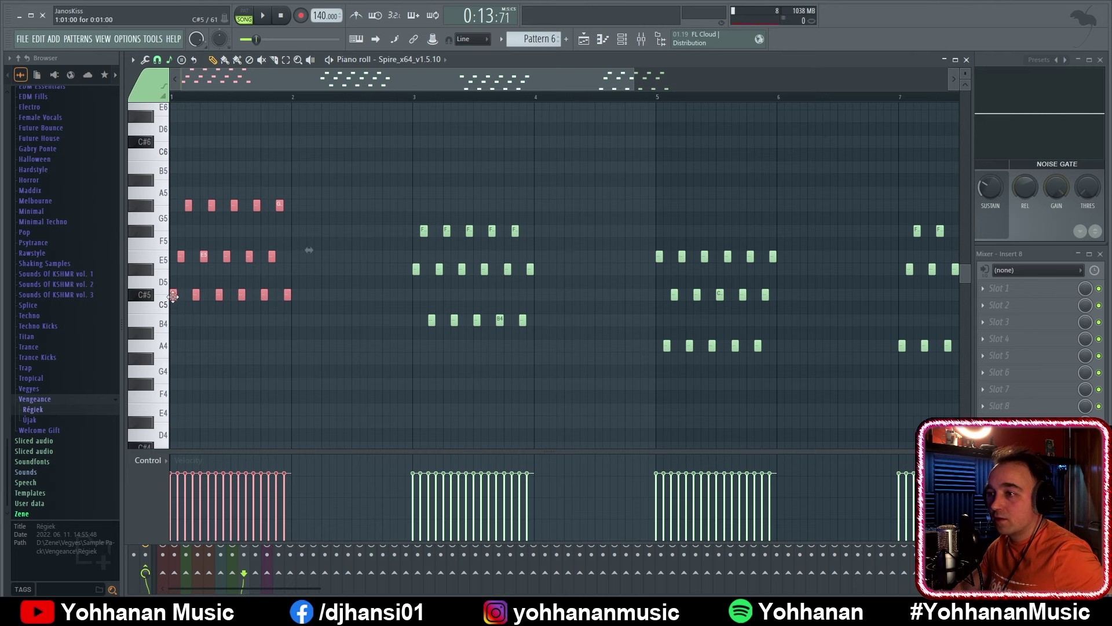
left_click_drag(173, 296, 297, 295, "shift")
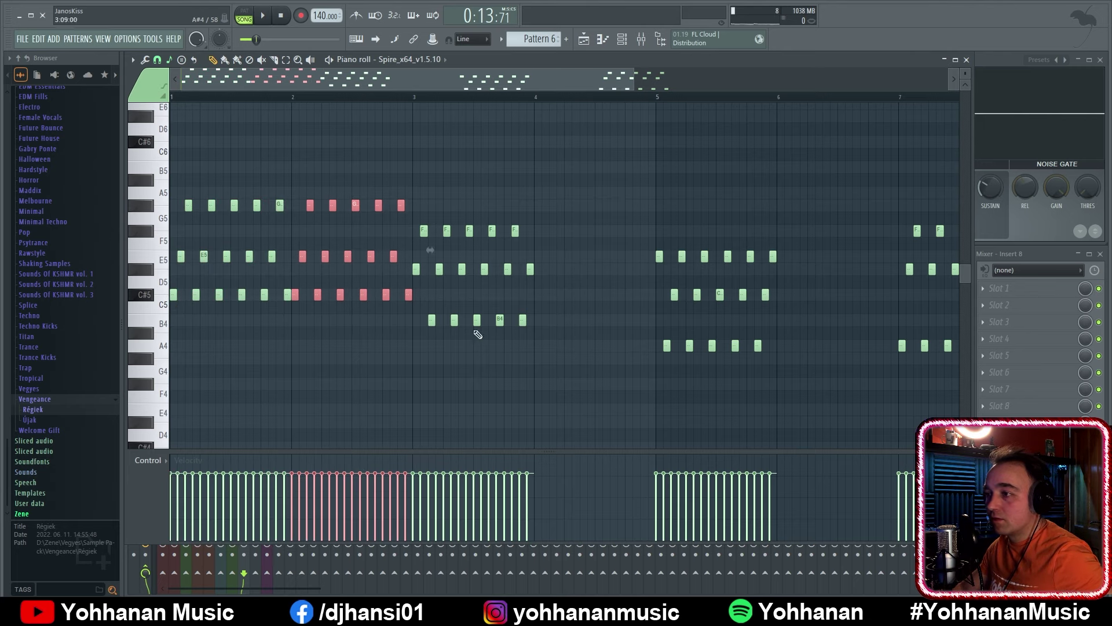
left_click_drag(599, 352, 422, 198, "ctrl")
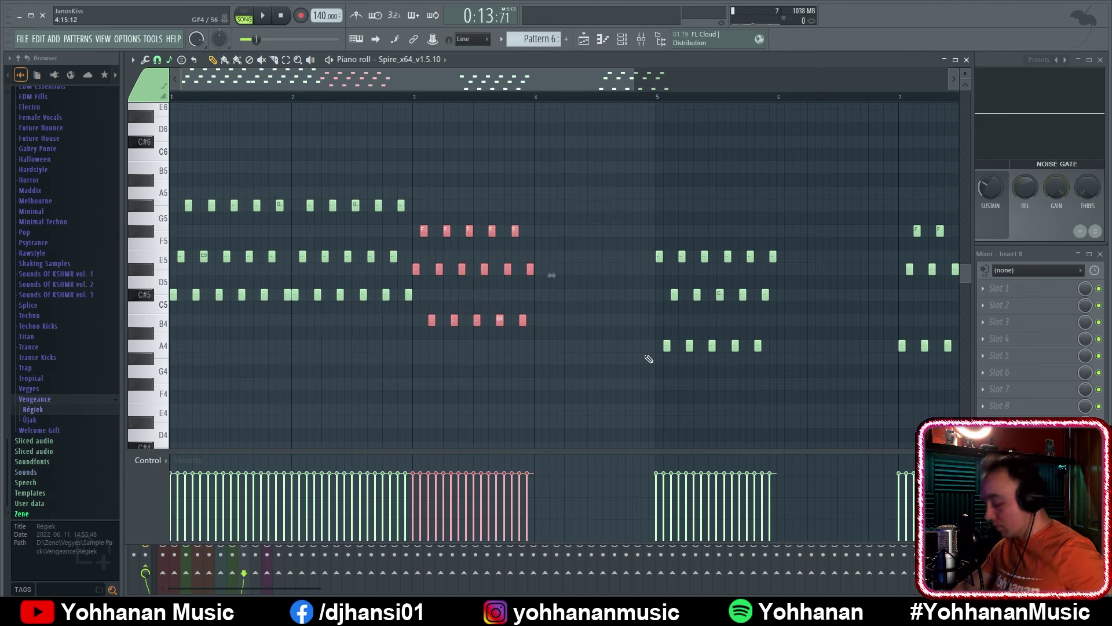
Undo the stray high note near bar 9 and delete all notes from the Spire piano roll in Pattern 6
scroll(648, 358, "down", 3)
left_click(809, 116)
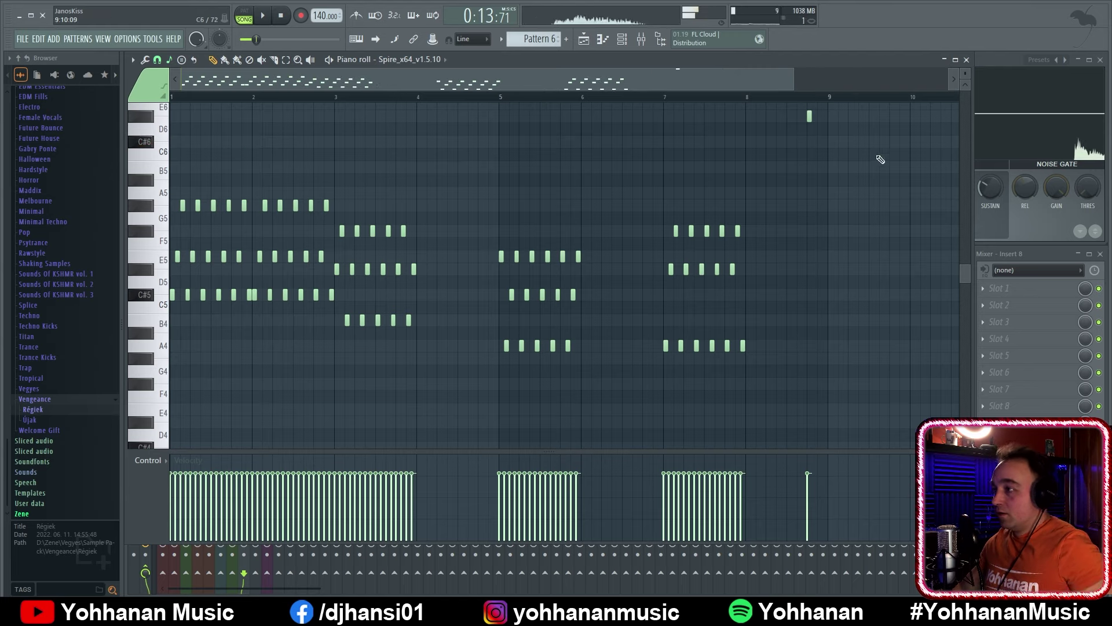
key("ctrl+z")
key("ctrl+a")
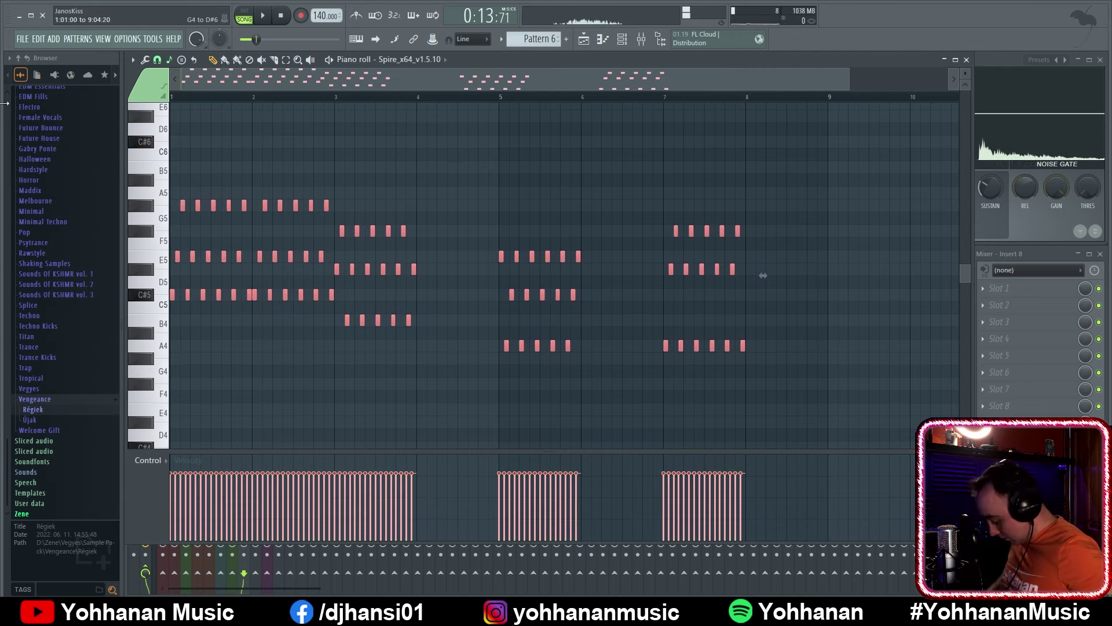
key("Delete")
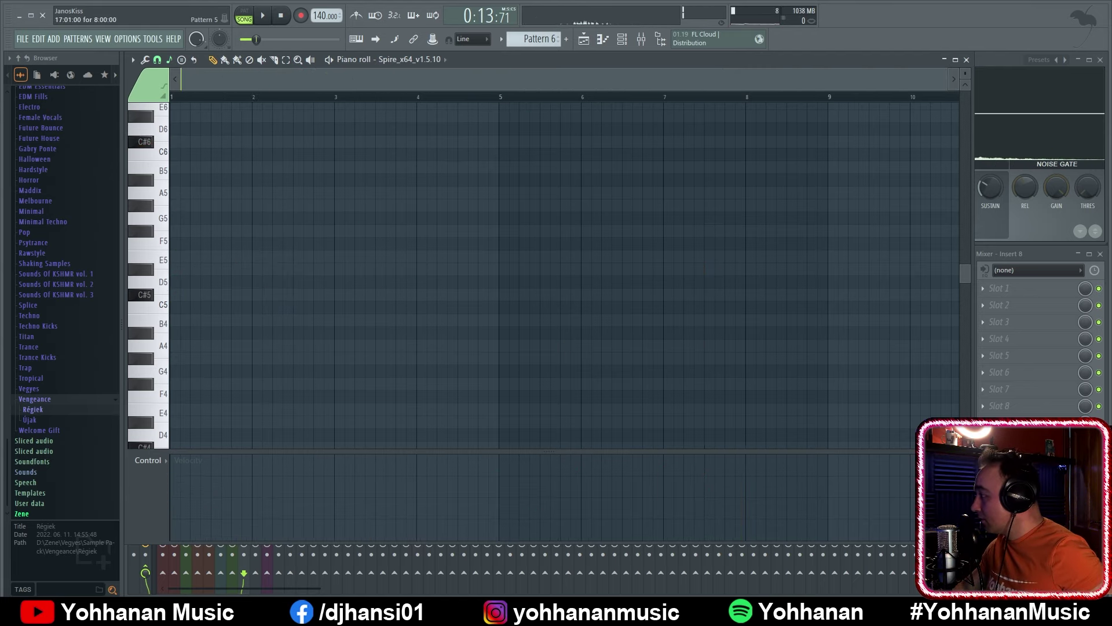
Bring up the Pad chords of Pattern 5 in the piano roll and copy all of their notes
key("ctrl+alt+z")
key("ctrl+alt+z")
key("ctrl+alt+z")
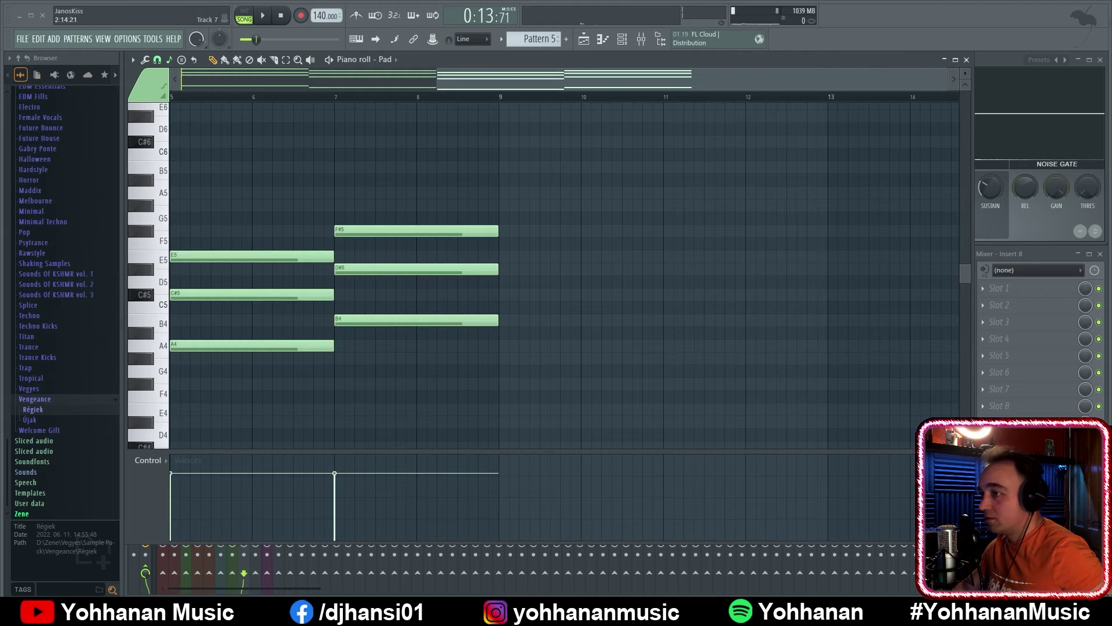
key("ctrl+a")
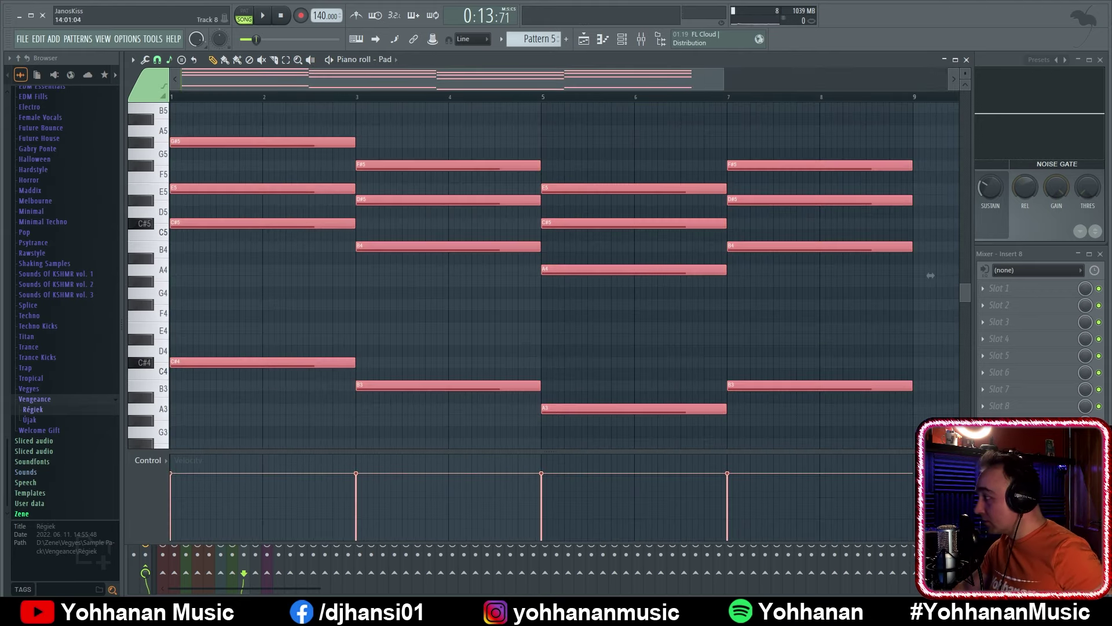
Paste the copied chords into the Pad piano roll of Pattern 6
key("ctrl+shift+z")
key("F6")
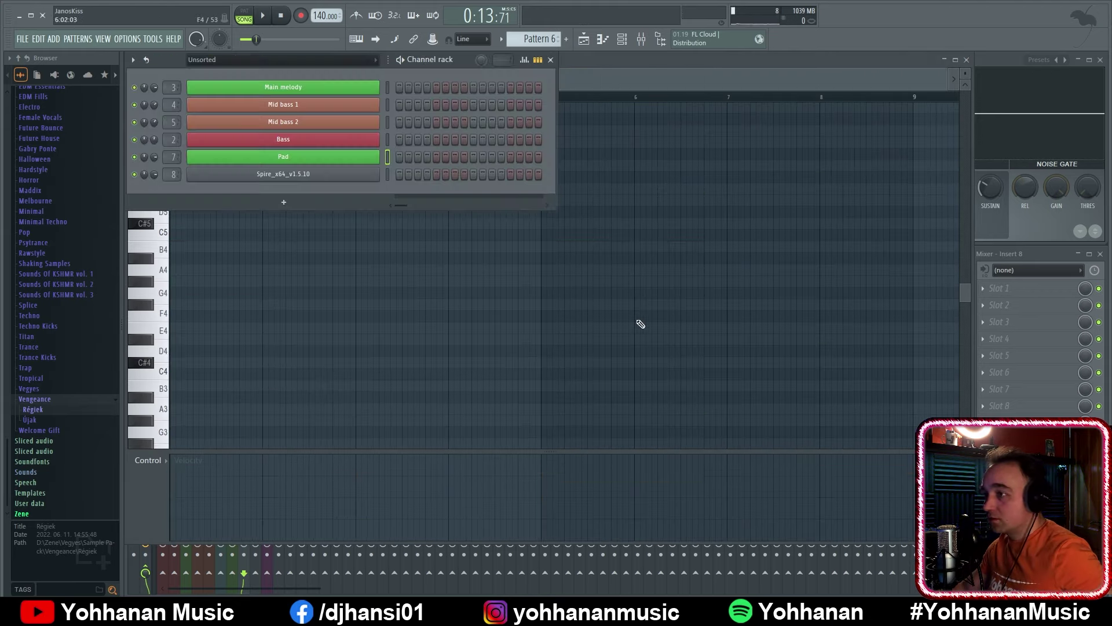
left_click(550, 61)
key("ctrl+v")
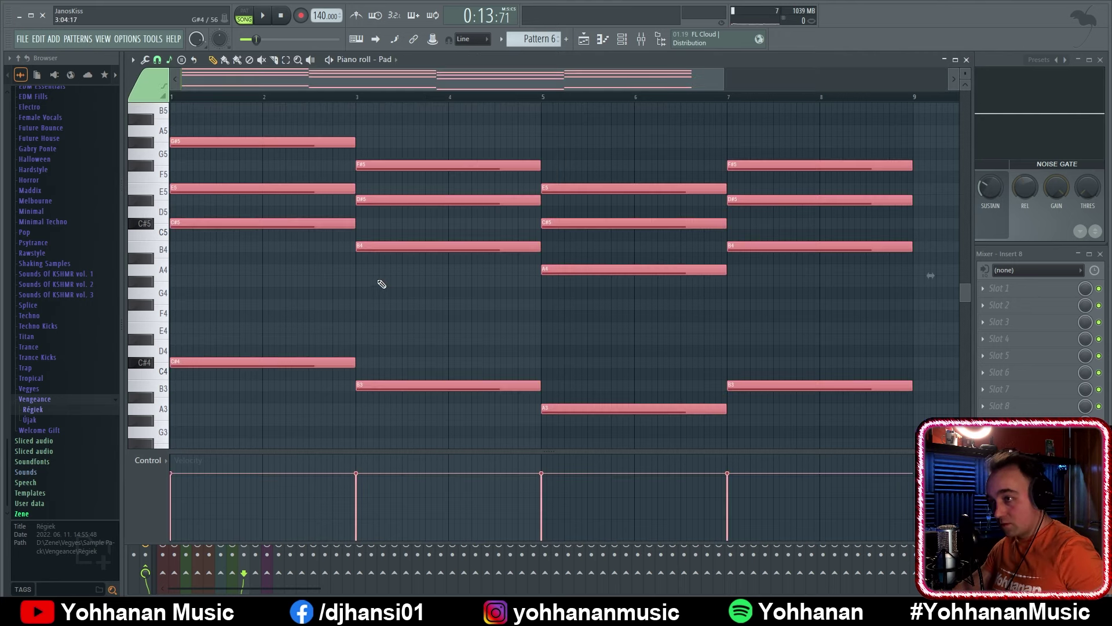
Delete the low C#4, B3, A3 and B3 notes from the pasted Pad chords and play the pattern on its own
right_click(342, 362)
right_click(469, 386)
right_click(579, 408)
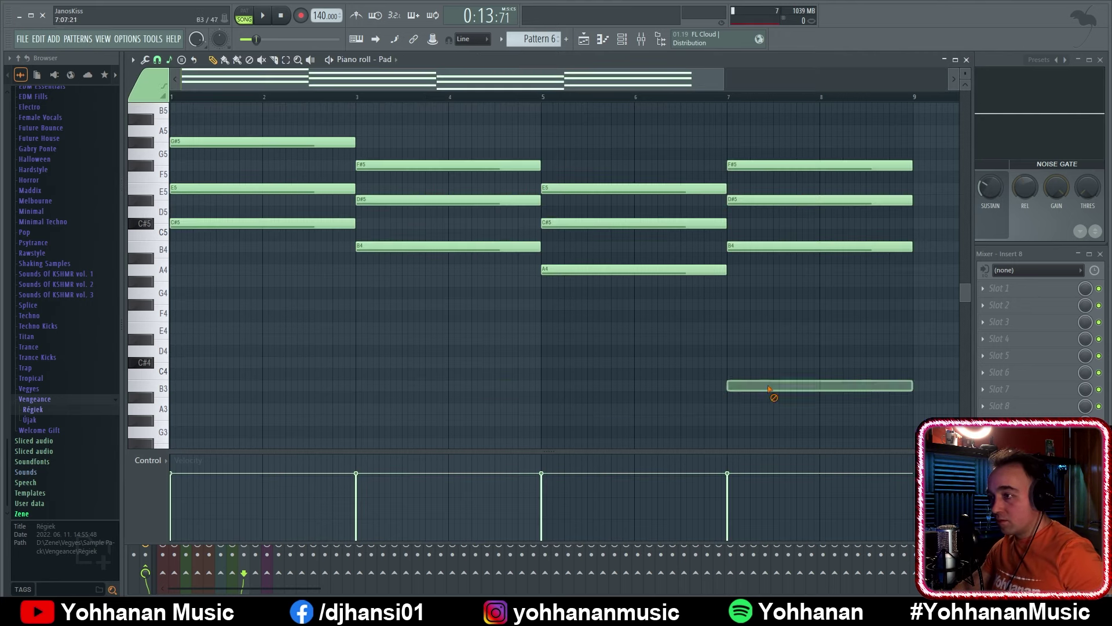
right_click(771, 385)
key("l")
key("space")
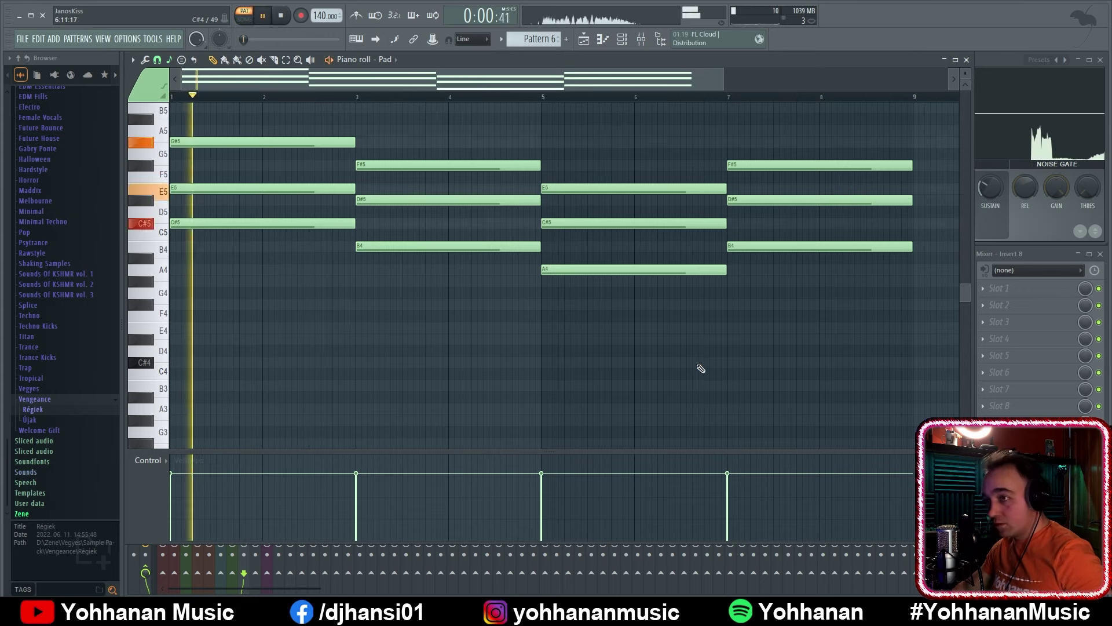
key("space")
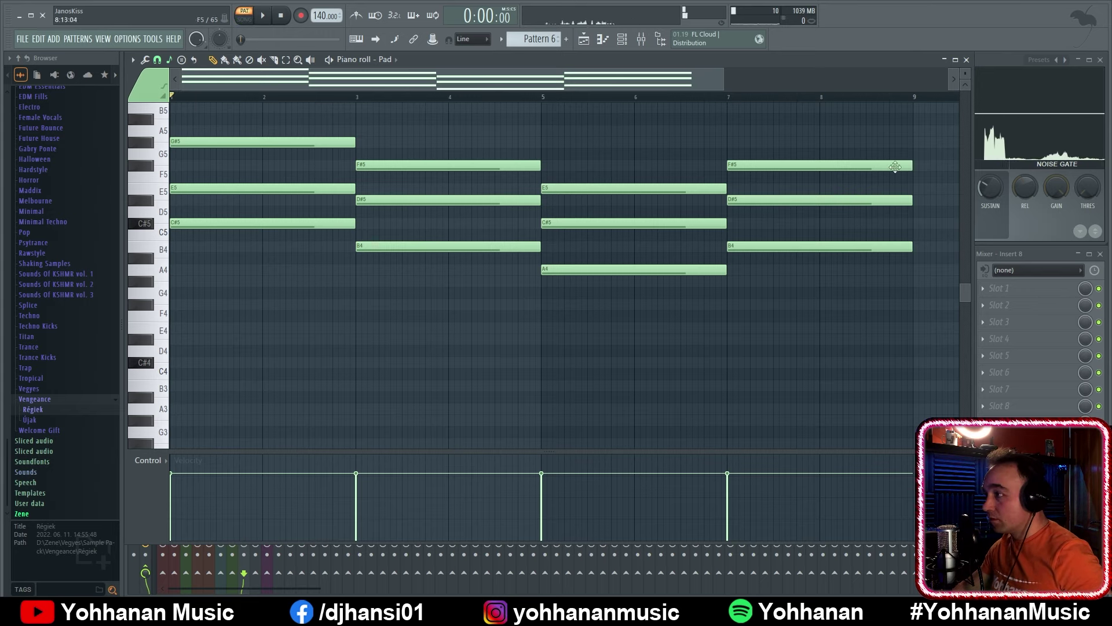
Switch back to Pattern 5 and reopen its Pad chords in the piano roll
left_click(966, 60)
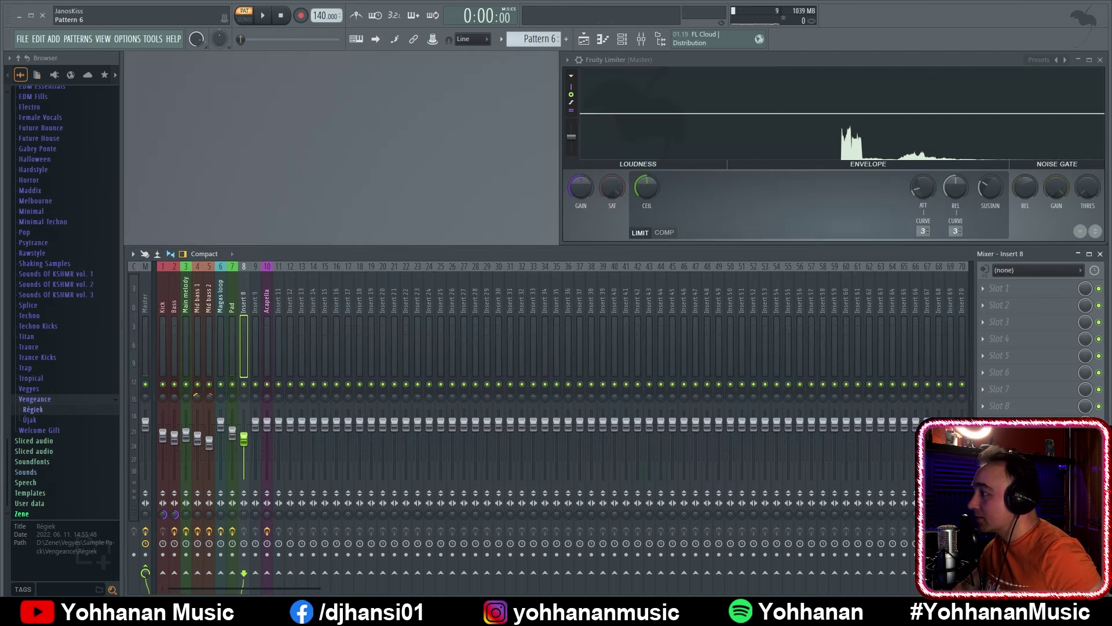
key("F7")
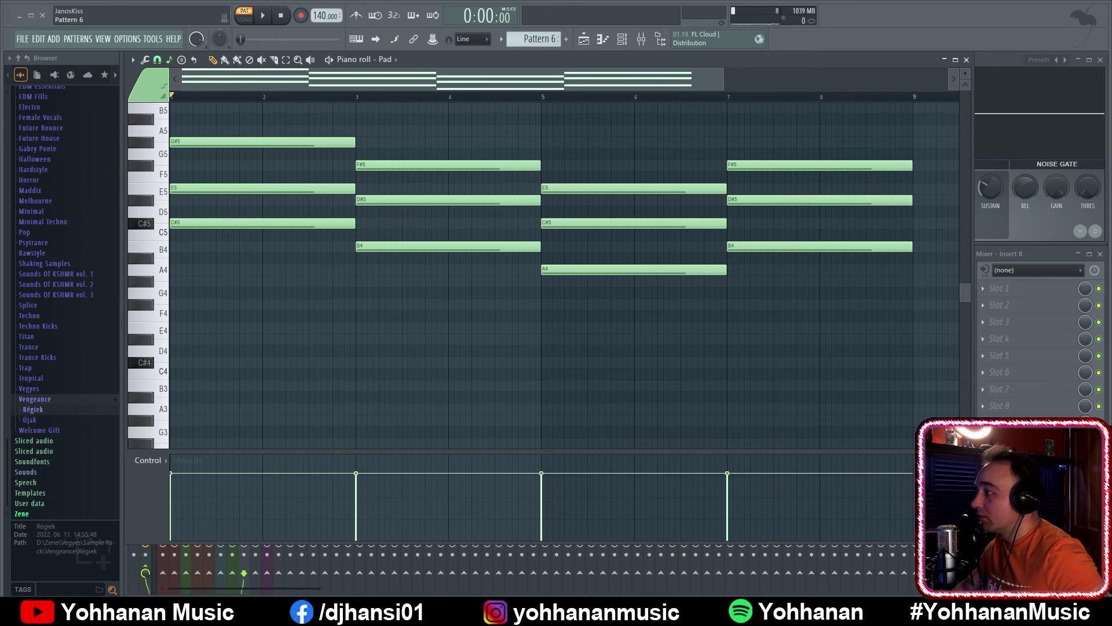
key("F7")
key("KP_Subtract")
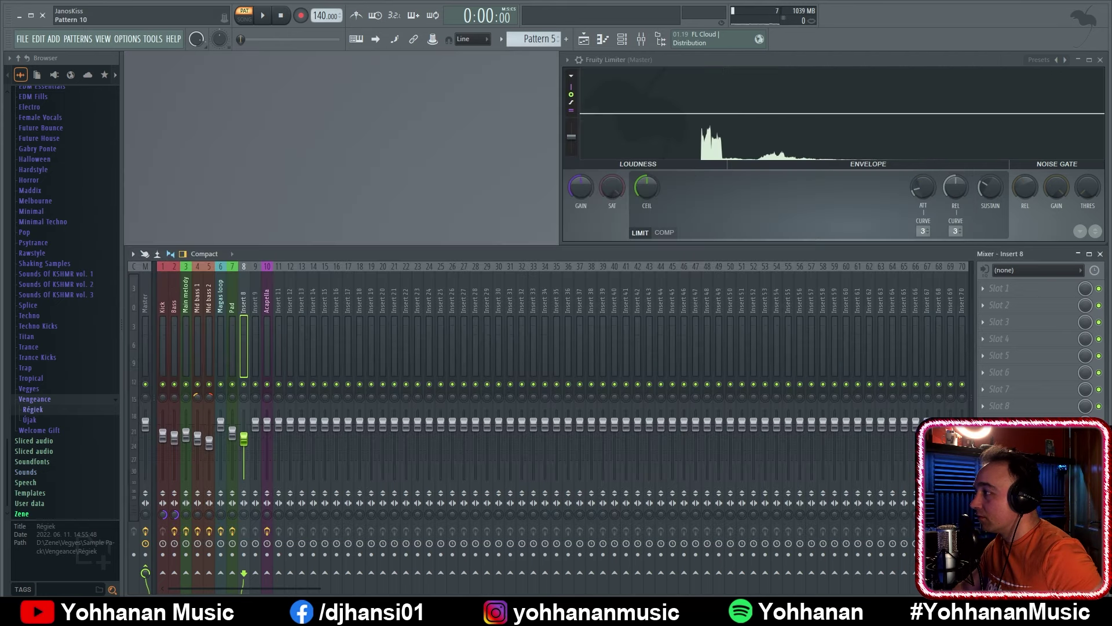
left_click(602, 40)
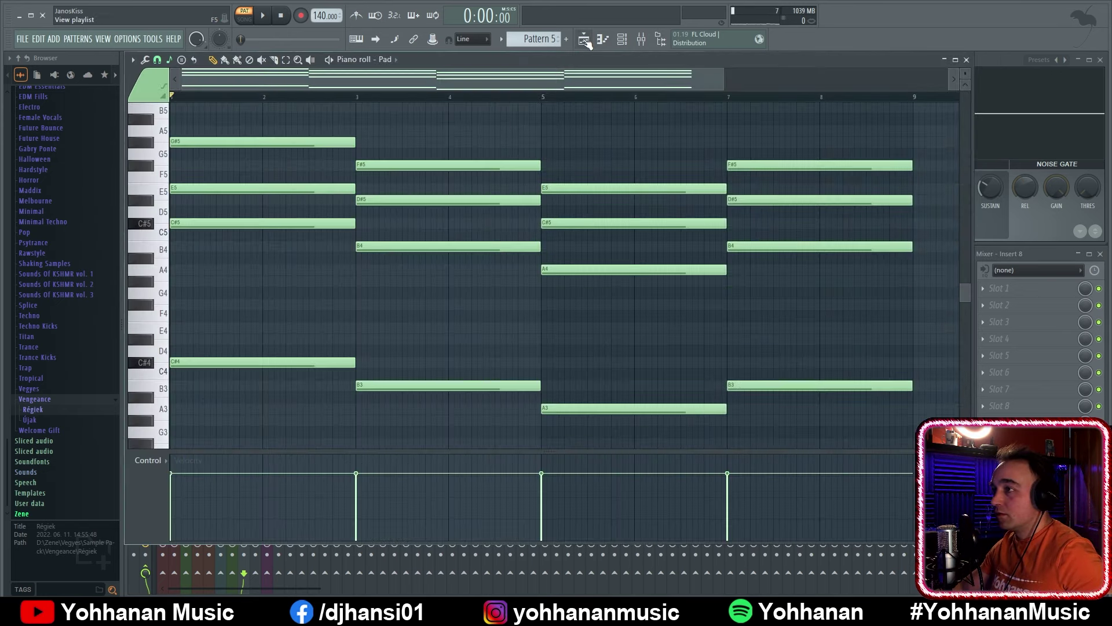
Paste the Pad chords into the piano roll of the Spire_x64_v1.5.10 channel in Pattern 6
left_click(627, 41)
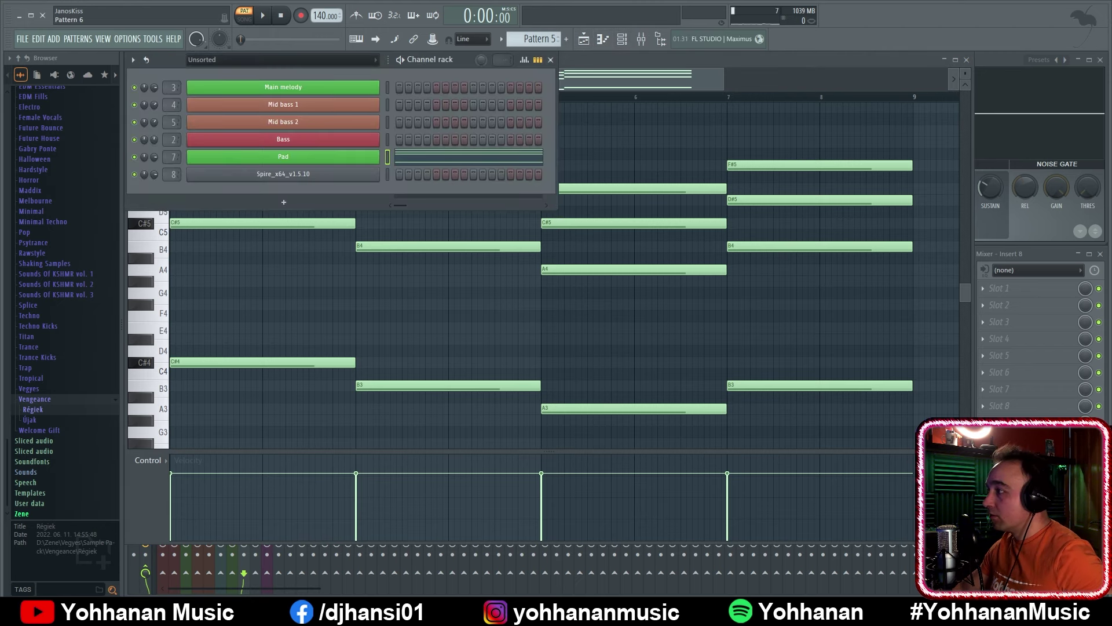
key("KP_Add")
right_click(377, 172)
left_click(418, 172)
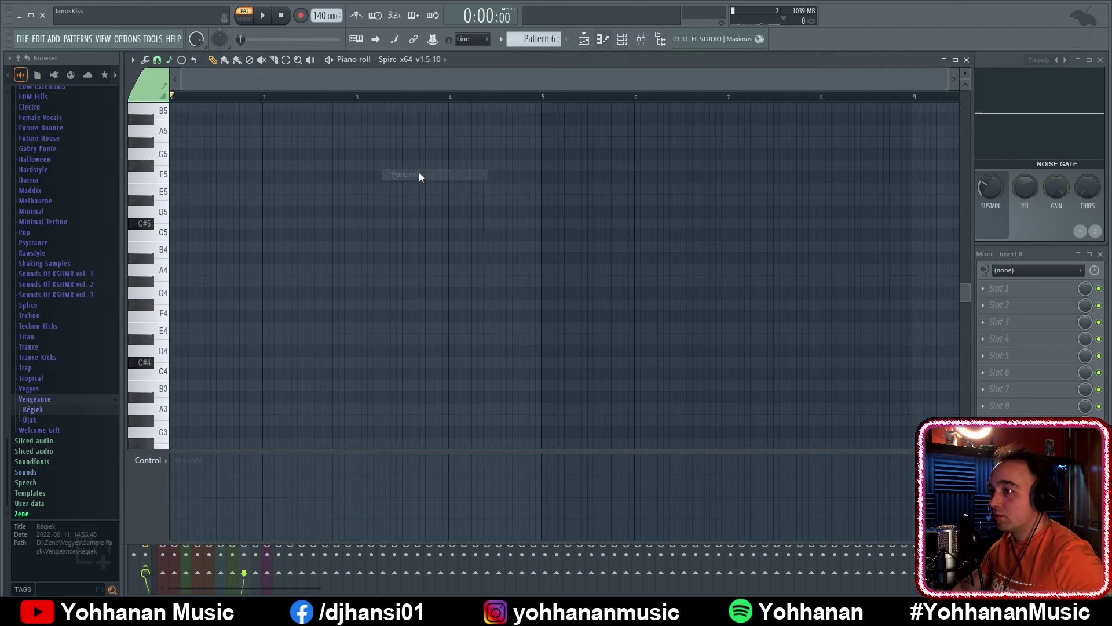
key("ctrl+v")
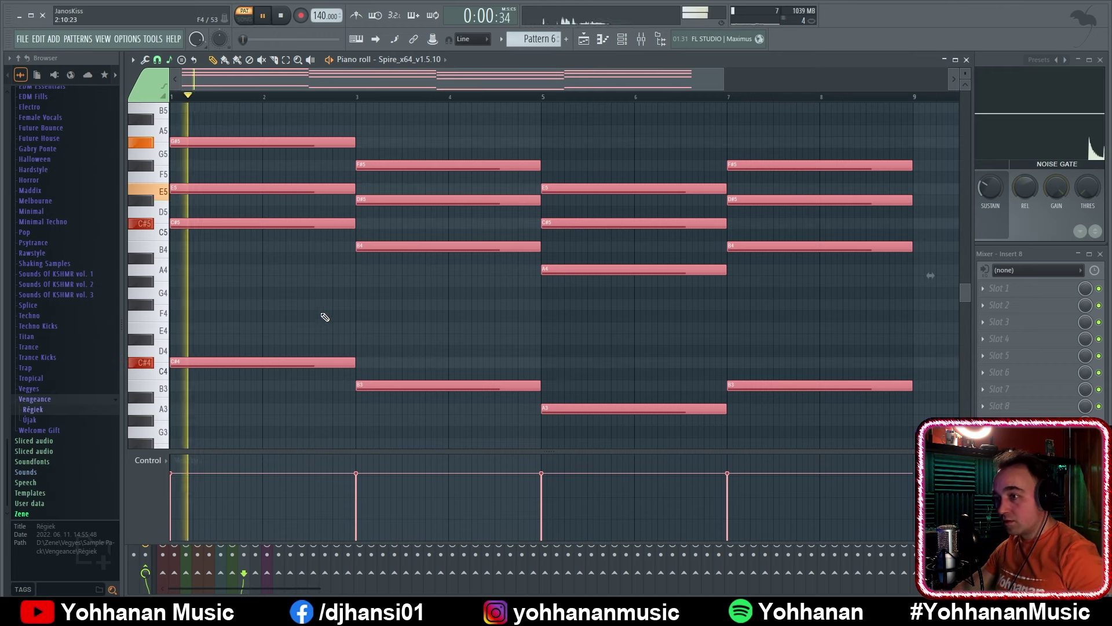
Delete the low C#4, B3, A3 and B3 notes under the chords in the Spire channel
right_click(348, 362)
right_click(371, 385)
right_click(579, 408)
right_click(753, 385)
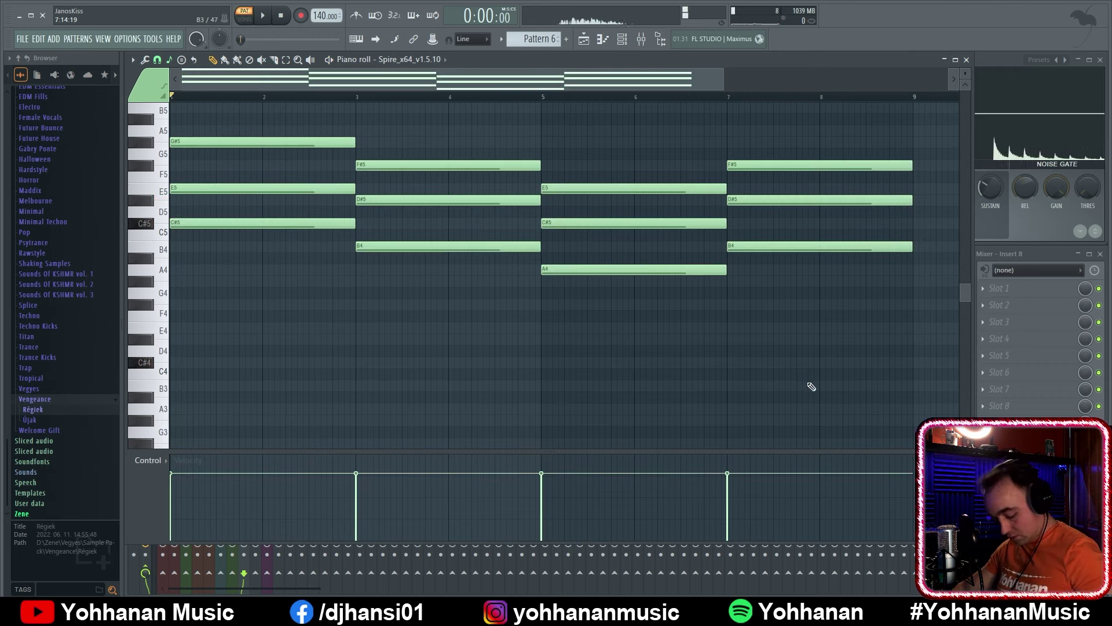
Arpeggiate the Spire chords with the Normal pattern, range 1 and Time sync, checking the result in playback
key("alt+u")
key("space")
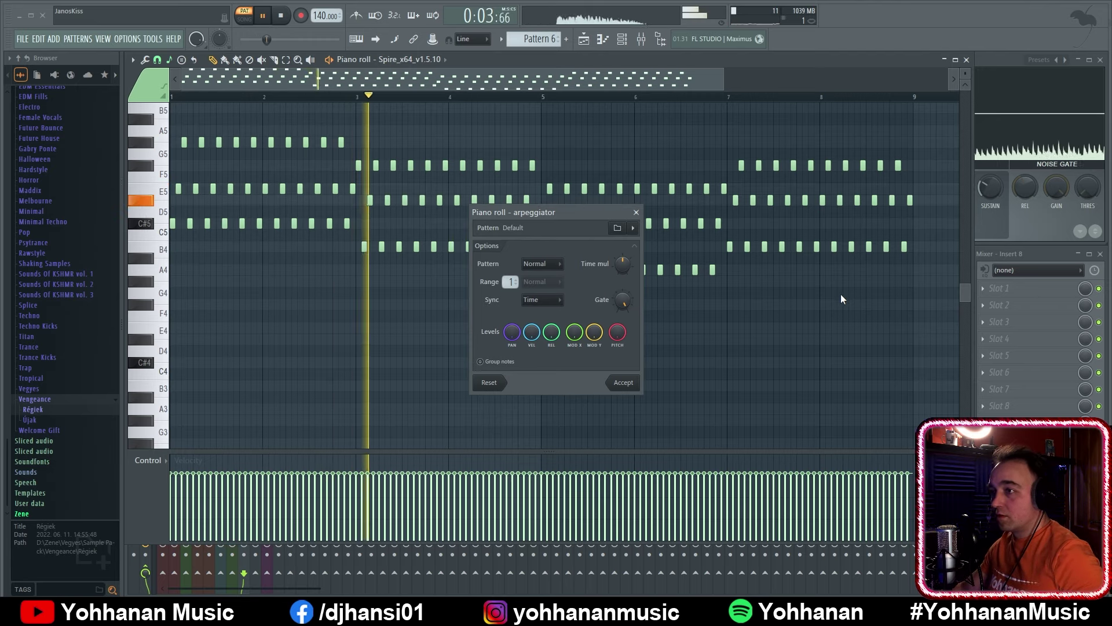
left_click(623, 383)
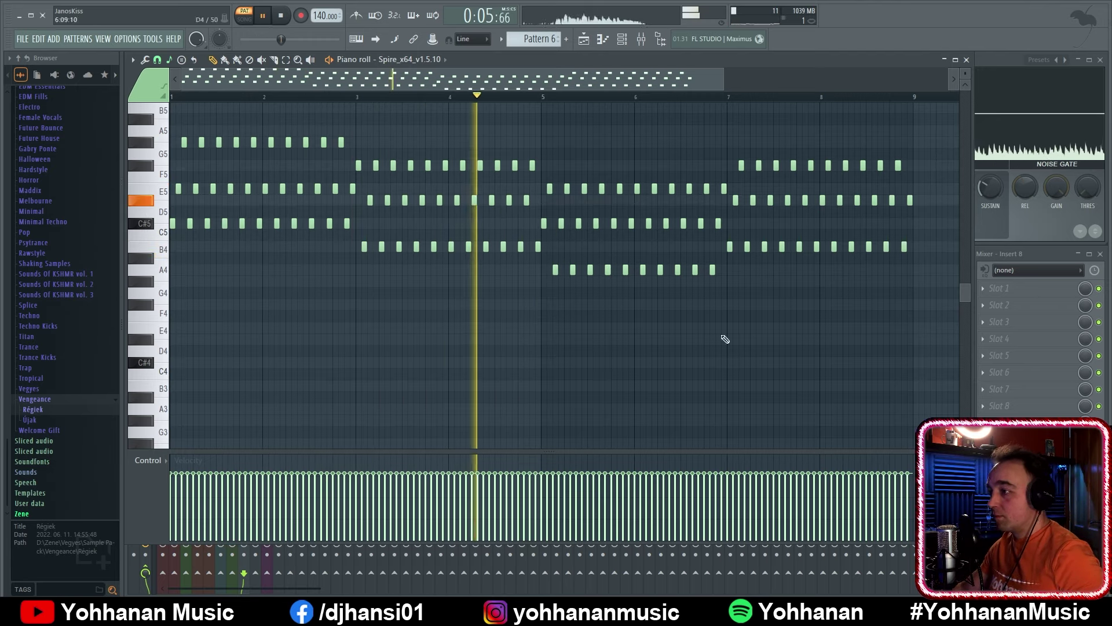
key("space")
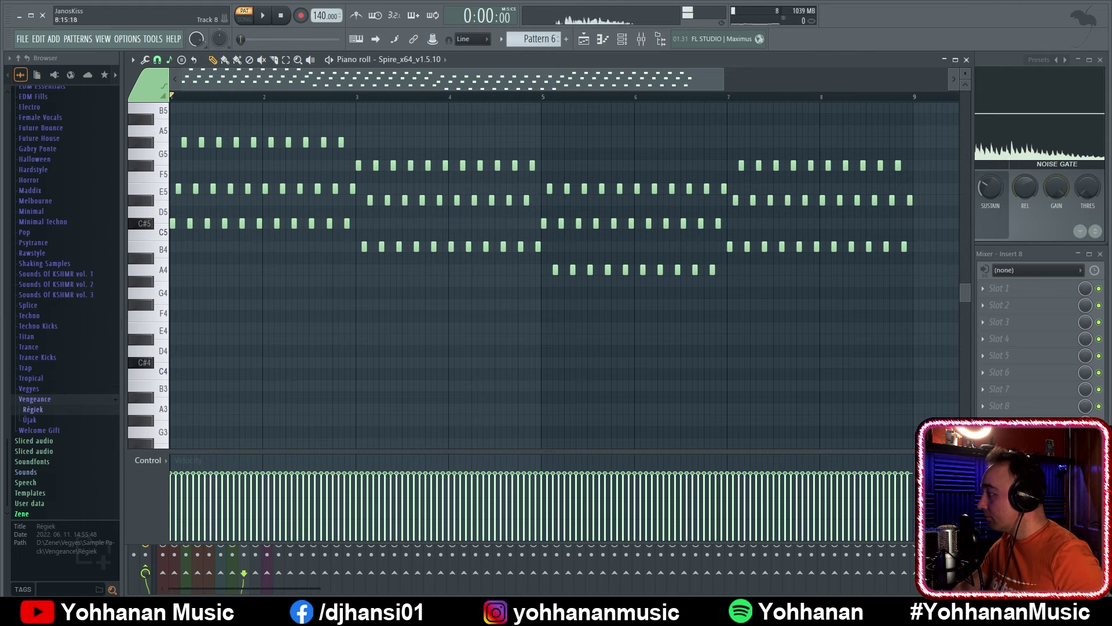
Play the arrangement in song mode and slightly lower the mixer levels of the Pad and Insert 8 tracks
key("l")
key("space")
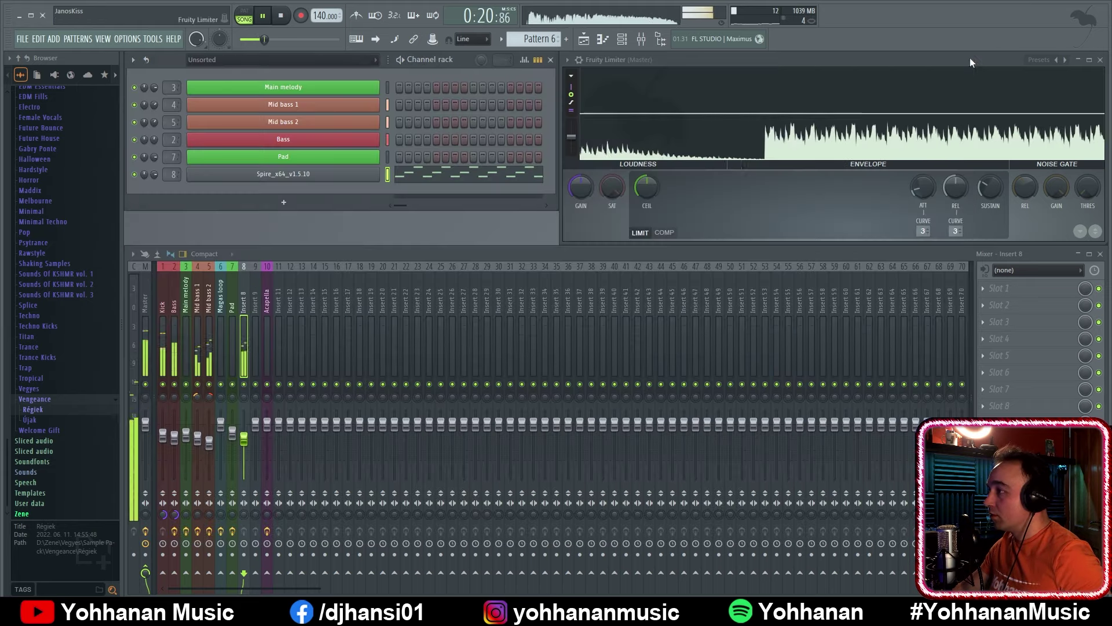
left_click(966, 59)
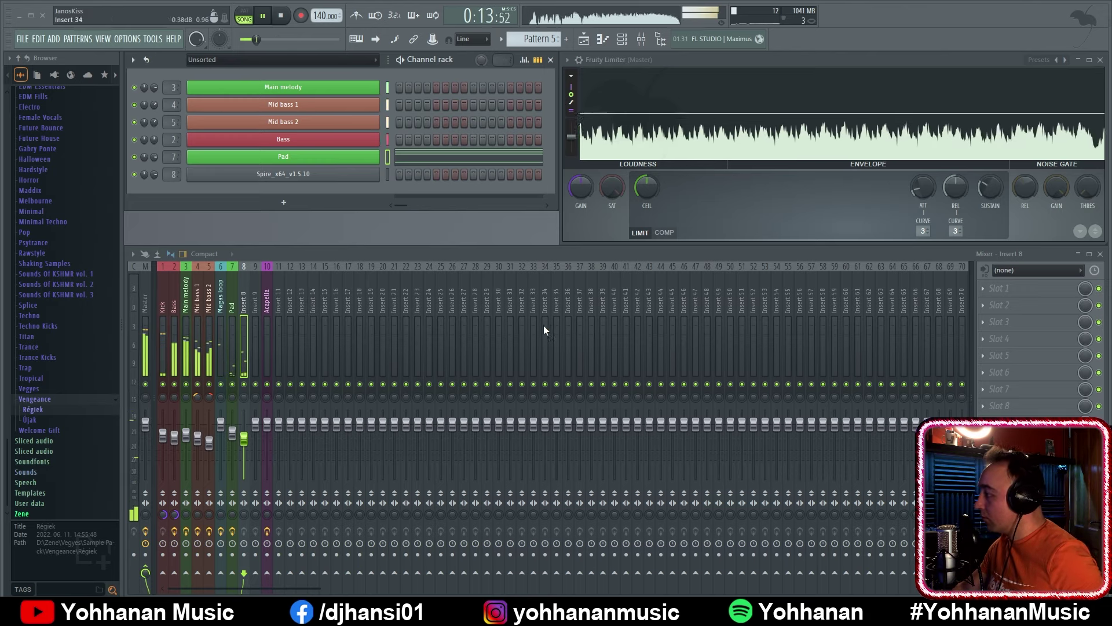
left_click(233, 433)
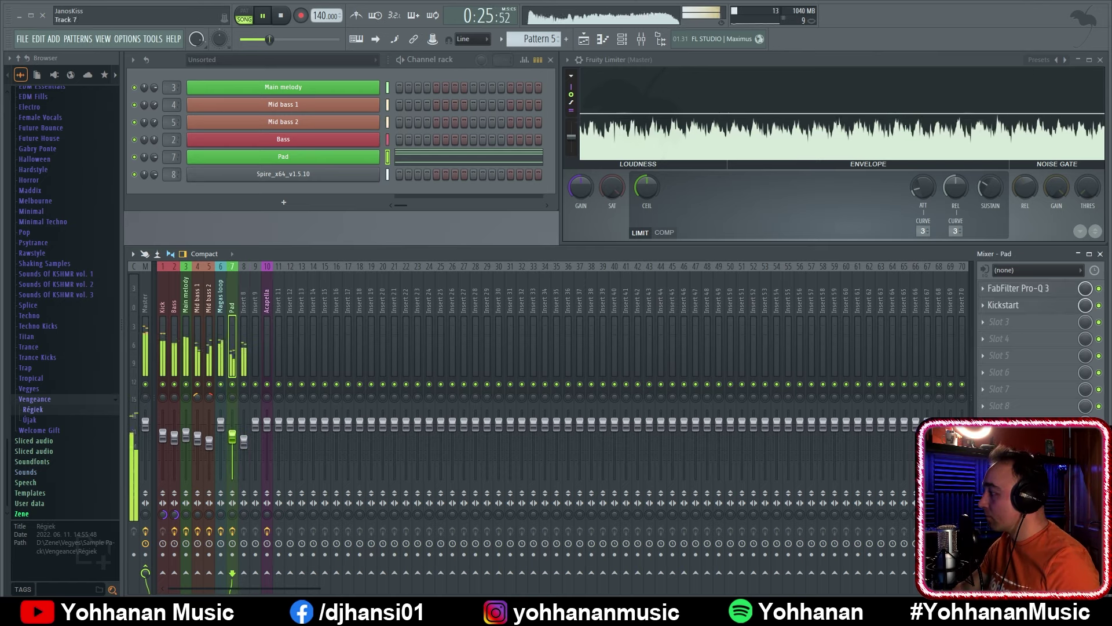
Rename the Insert 8 mixer track to Arp and give it a colour from the preset palette
right_click(242, 277)
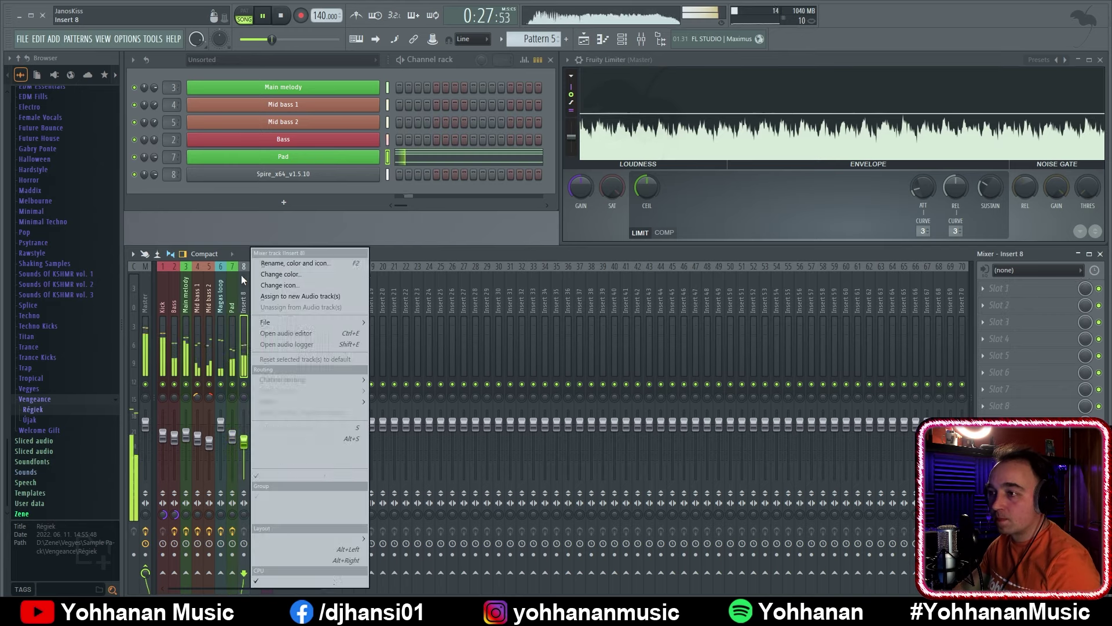
left_click(283, 260)
type("Ar")
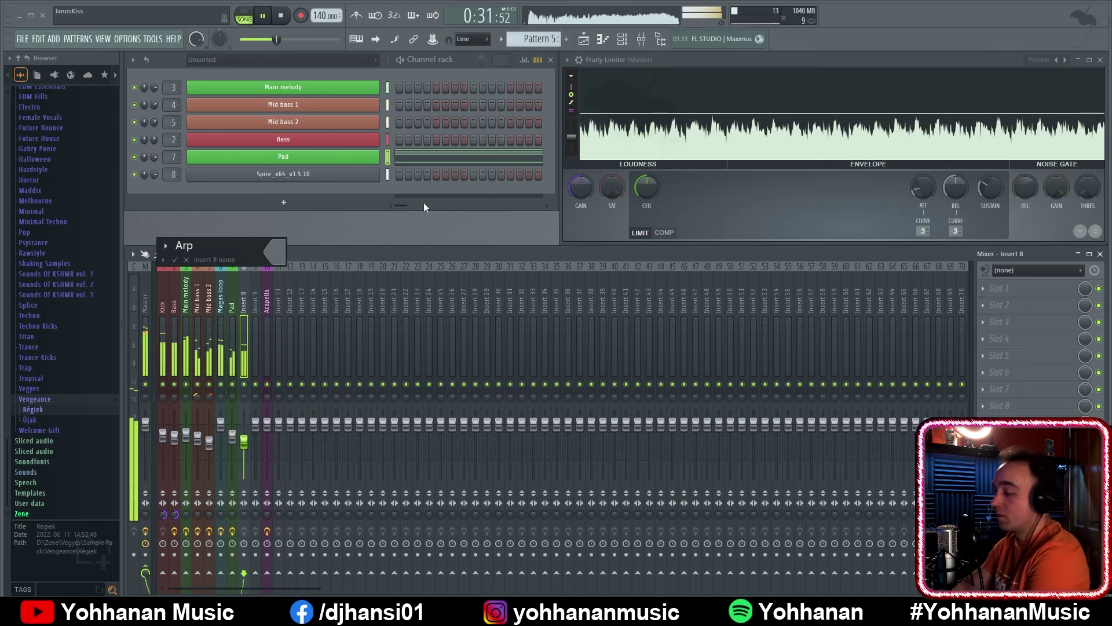
type("p")
left_click(283, 246)
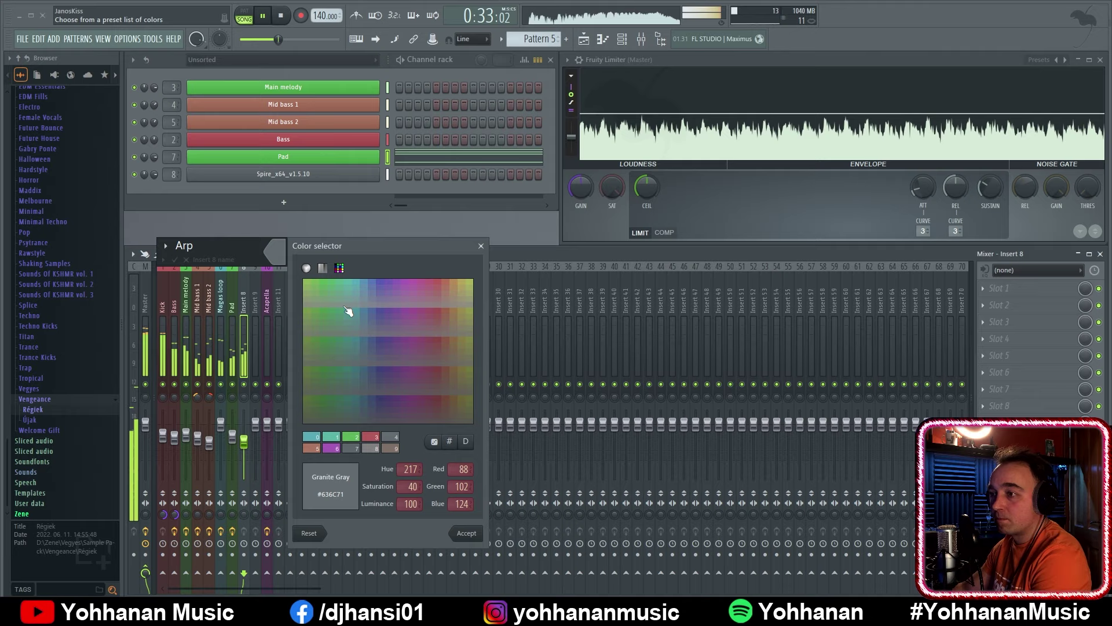
left_click(322, 277)
key("Return")
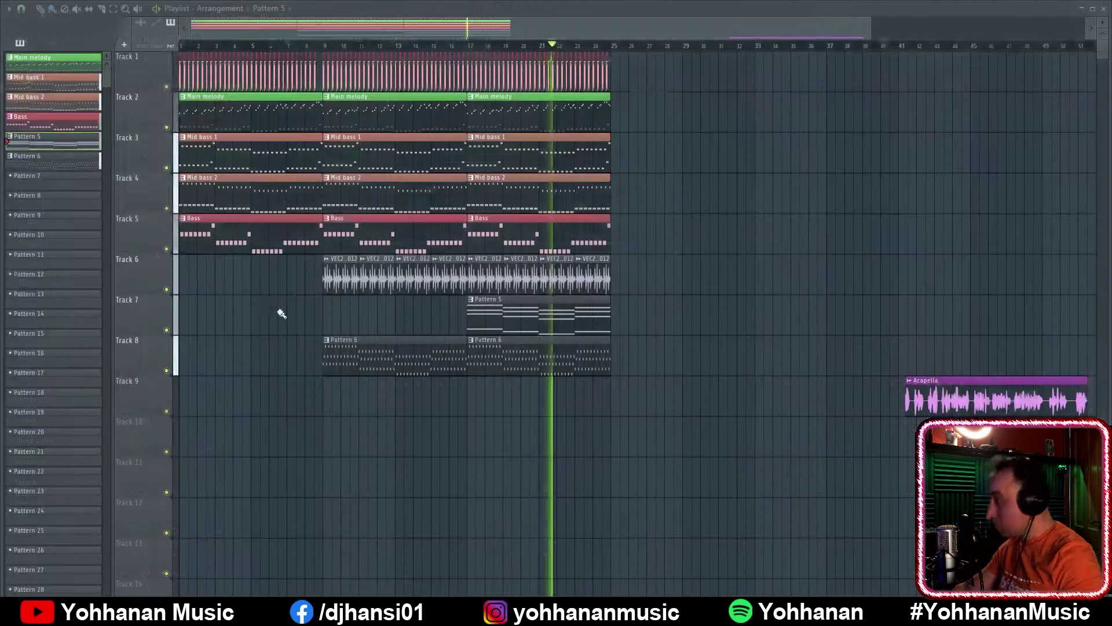
Show the playlist and stop the song playback
key("F5")
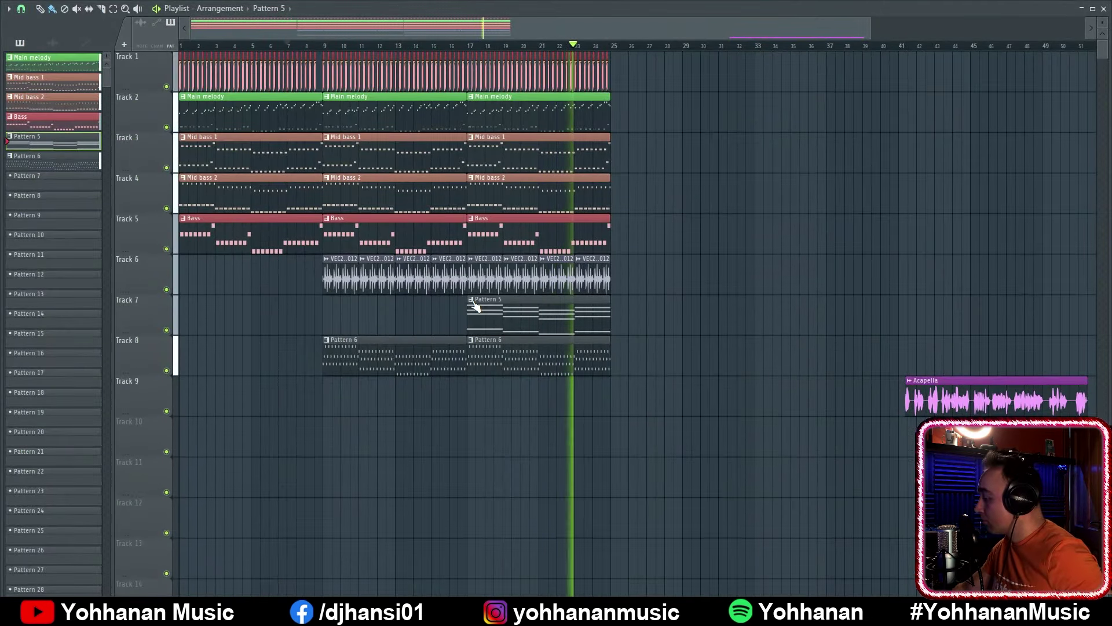
key("space")
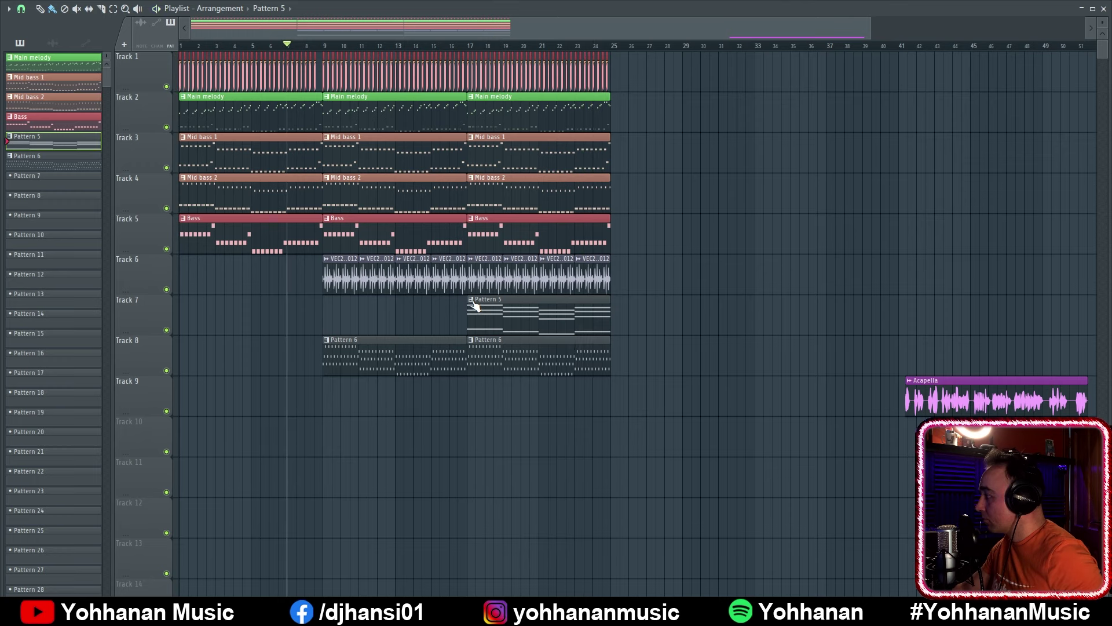
Rename the Pattern 5 clip on Track 7 as Pad and colour it green from the preset palette
left_click(472, 300)
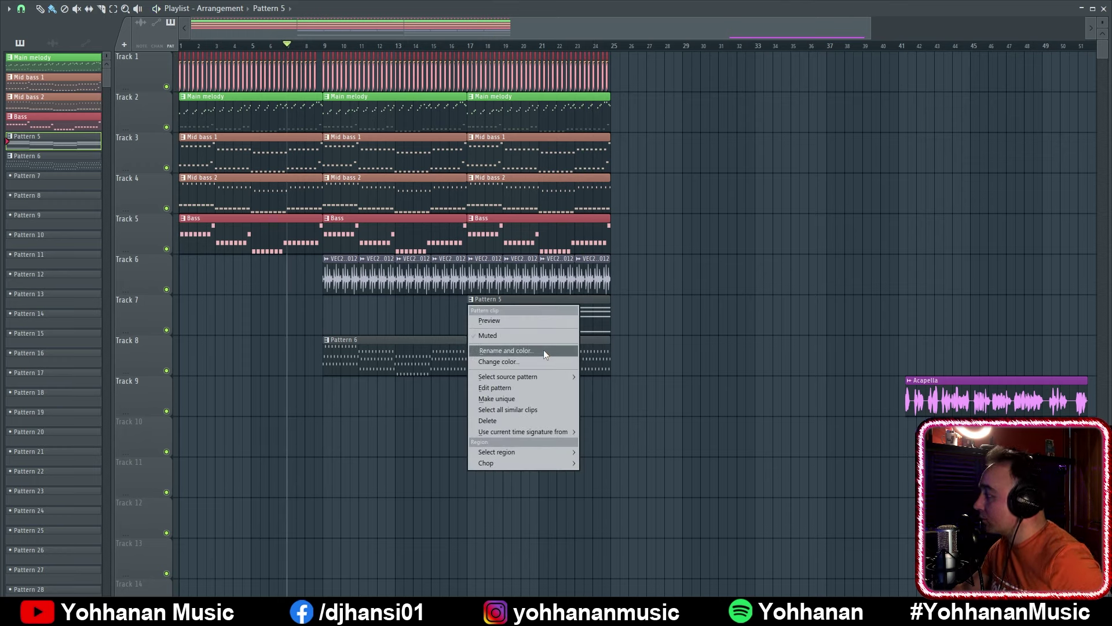
left_click(544, 351)
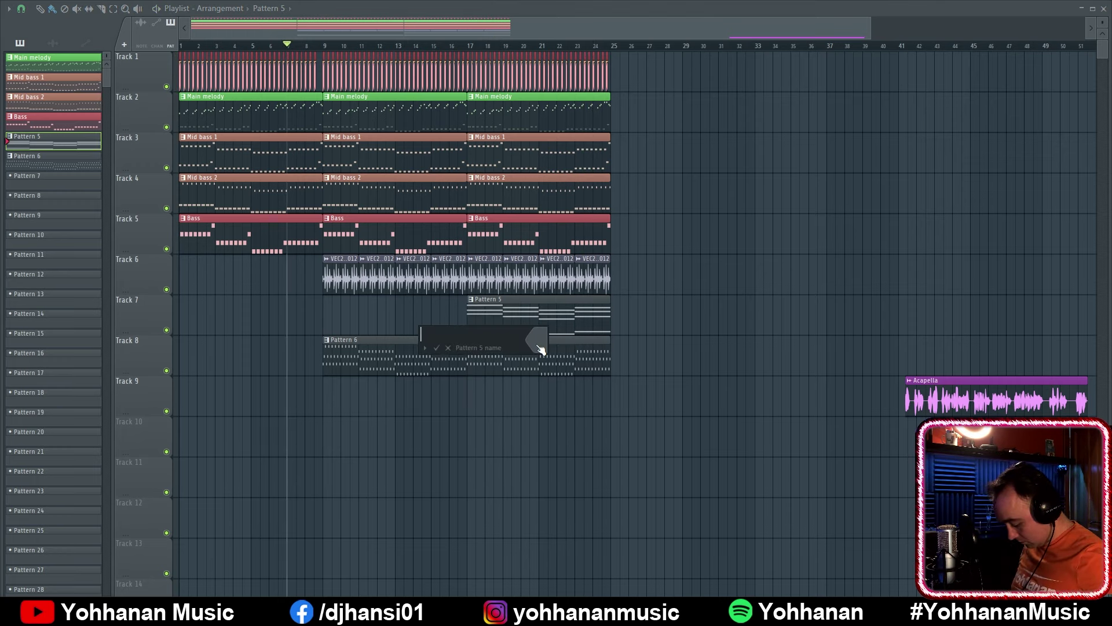
left_click(538, 345)
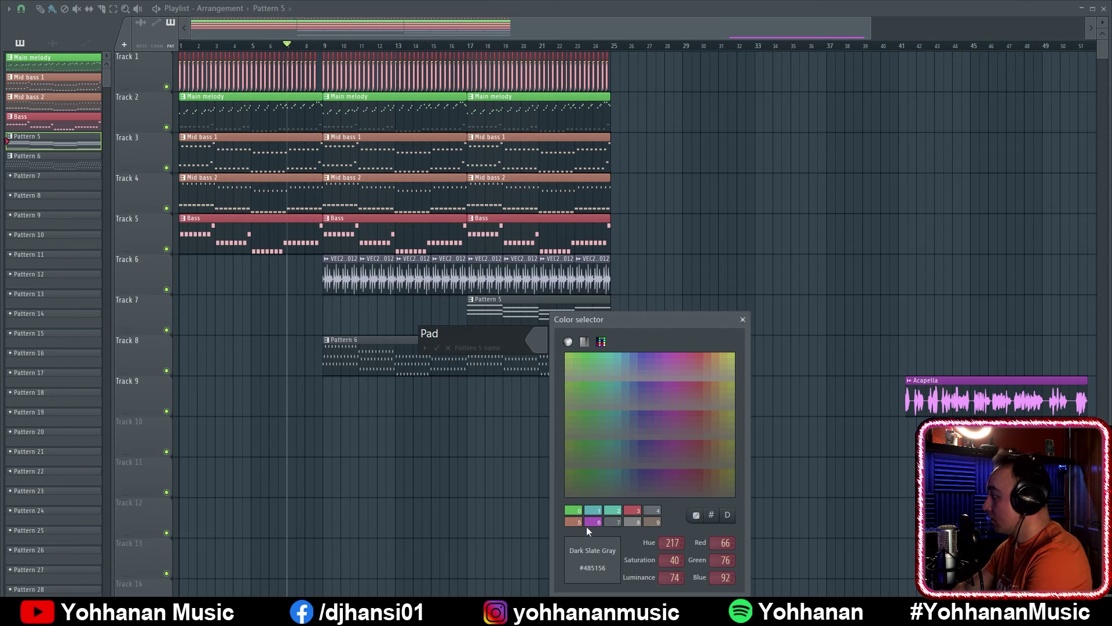
key("Escape")
Rename the Pattern 6 clips on Track 8 as Arp and give them the same green as Pad
left_click(327, 339)
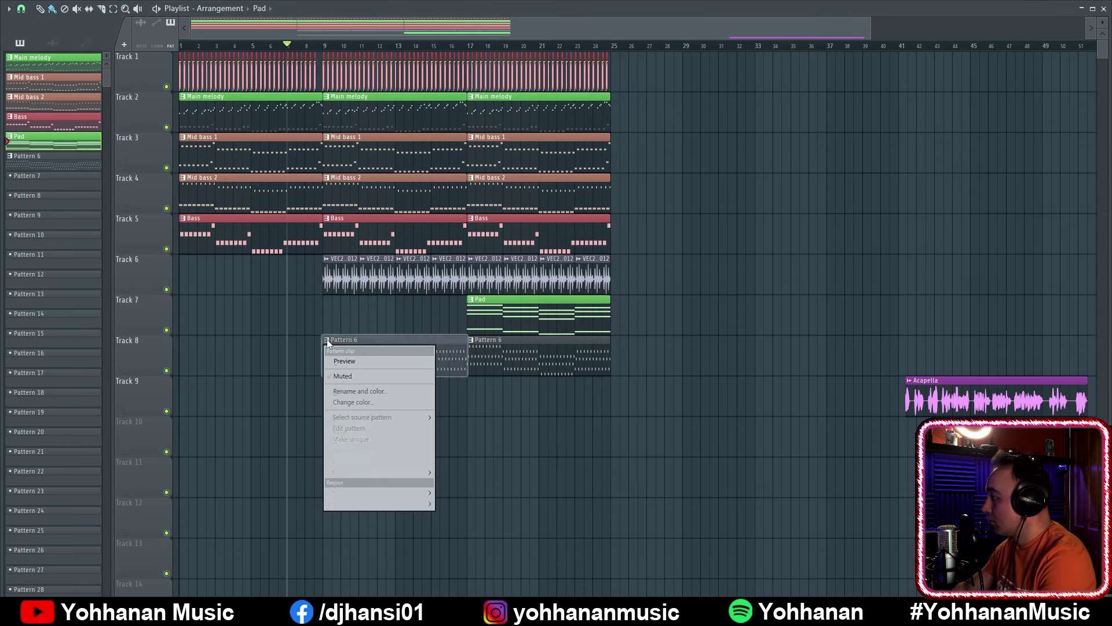
left_click(375, 391)
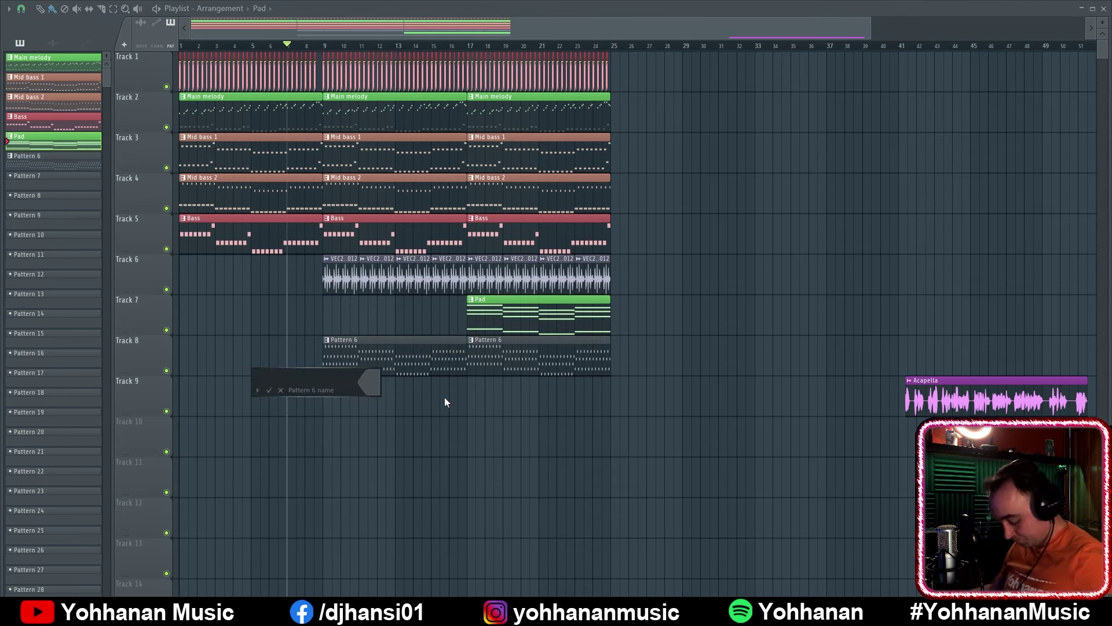
type("Arp")
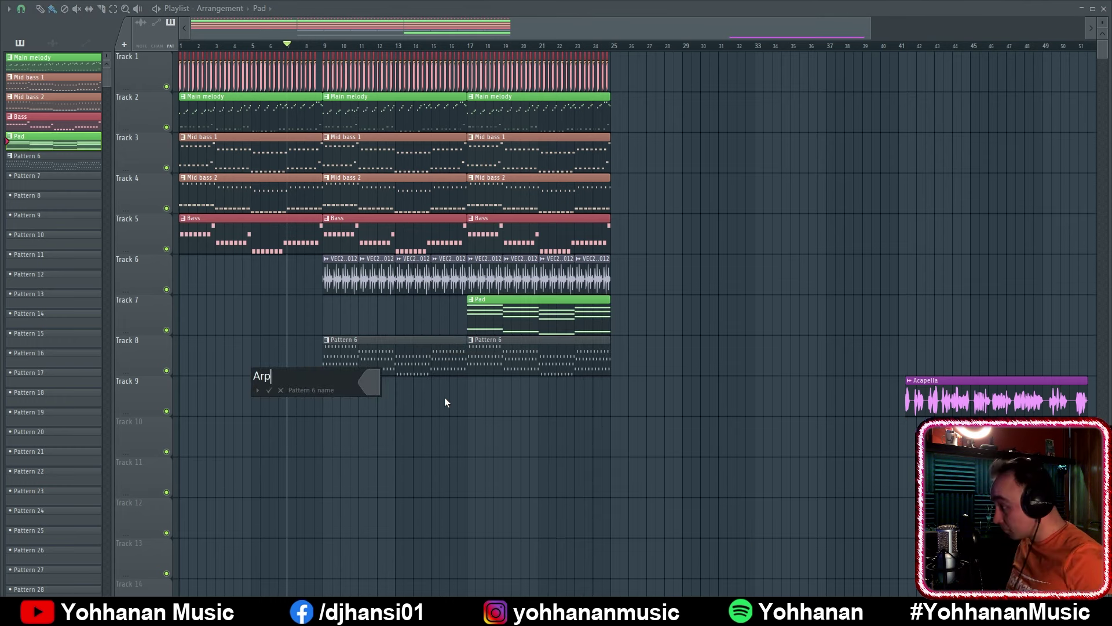
left_click(369, 382)
left_click(407, 510)
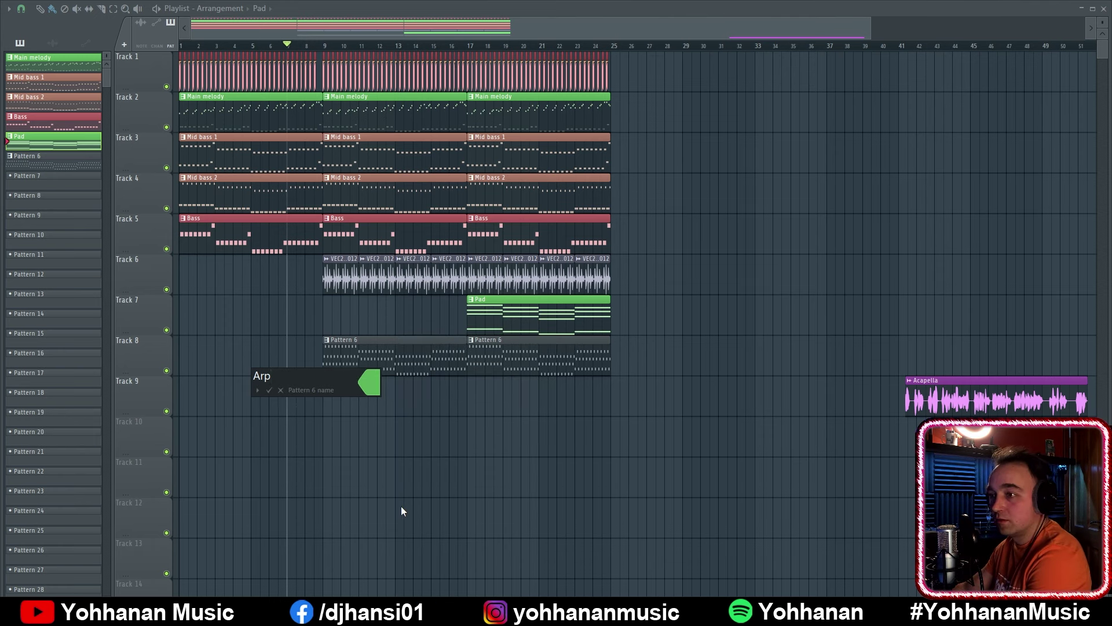
key("Return")
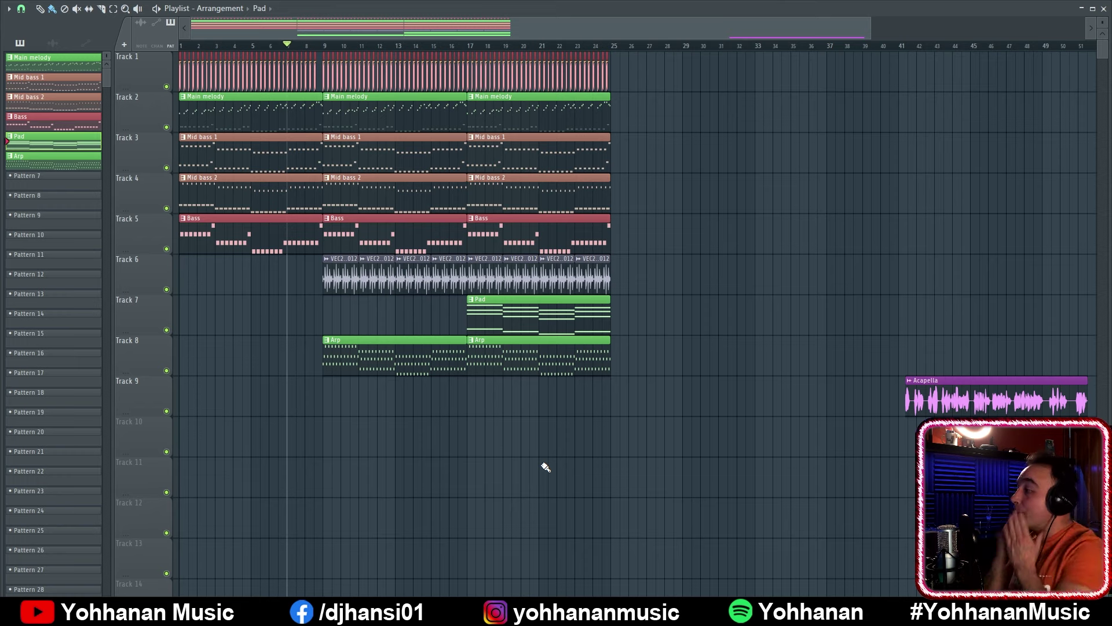
Rename the VEC2 Loops 012 audio clip as Magas loop, remove its icon and colour it Cadet Blue (#59AAB5)
left_click(328, 262)
left_click(369, 308)
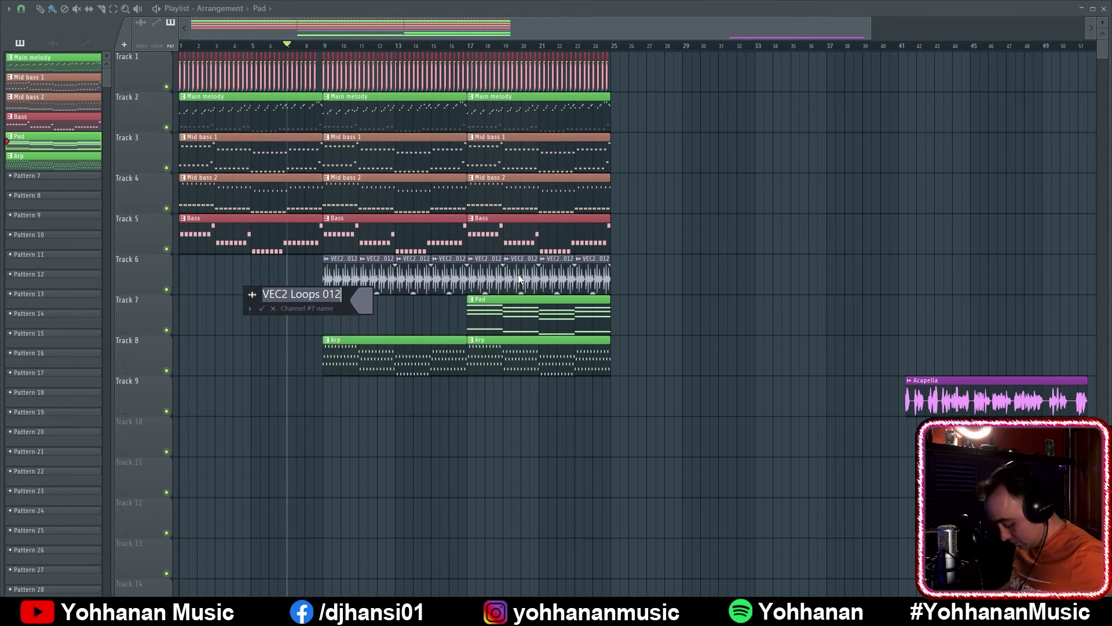
type("Magas loop")
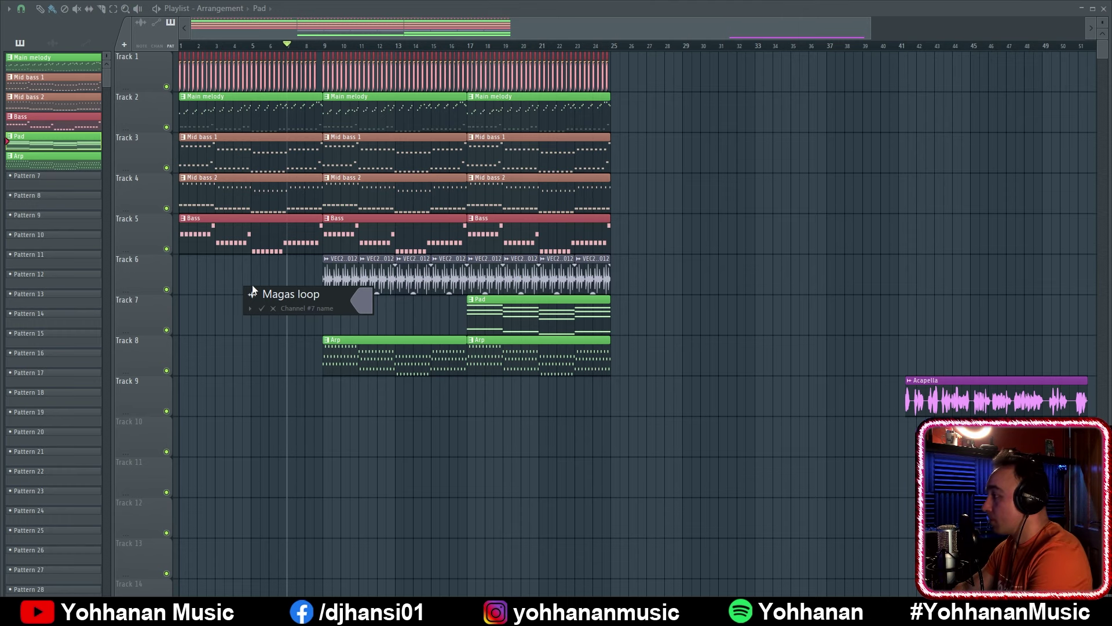
left_click(252, 292)
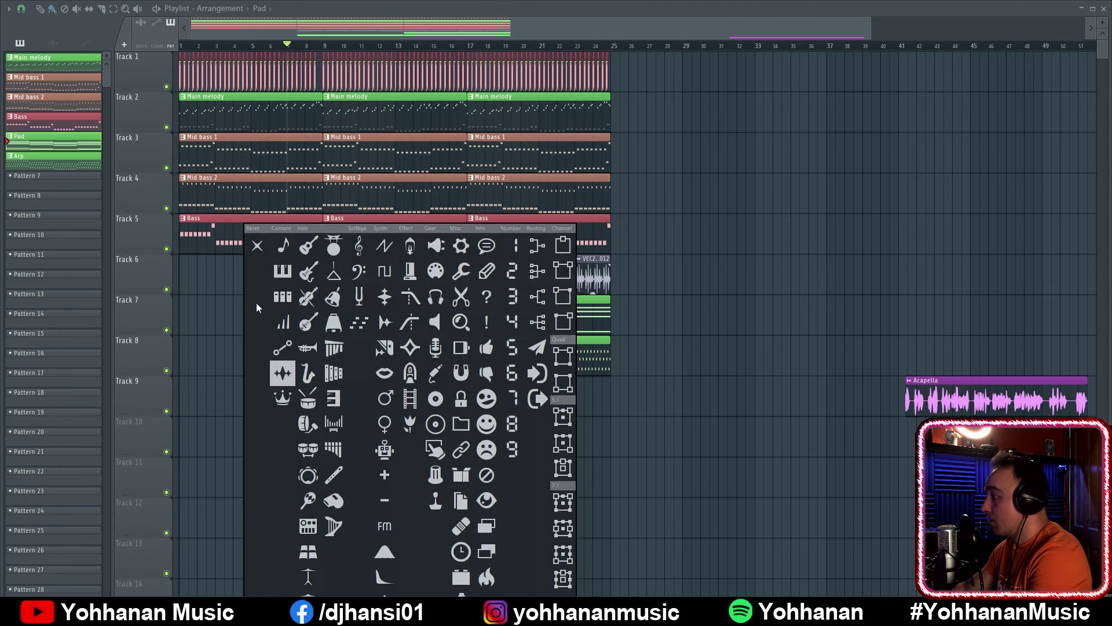
left_click(256, 302)
left_click(367, 296)
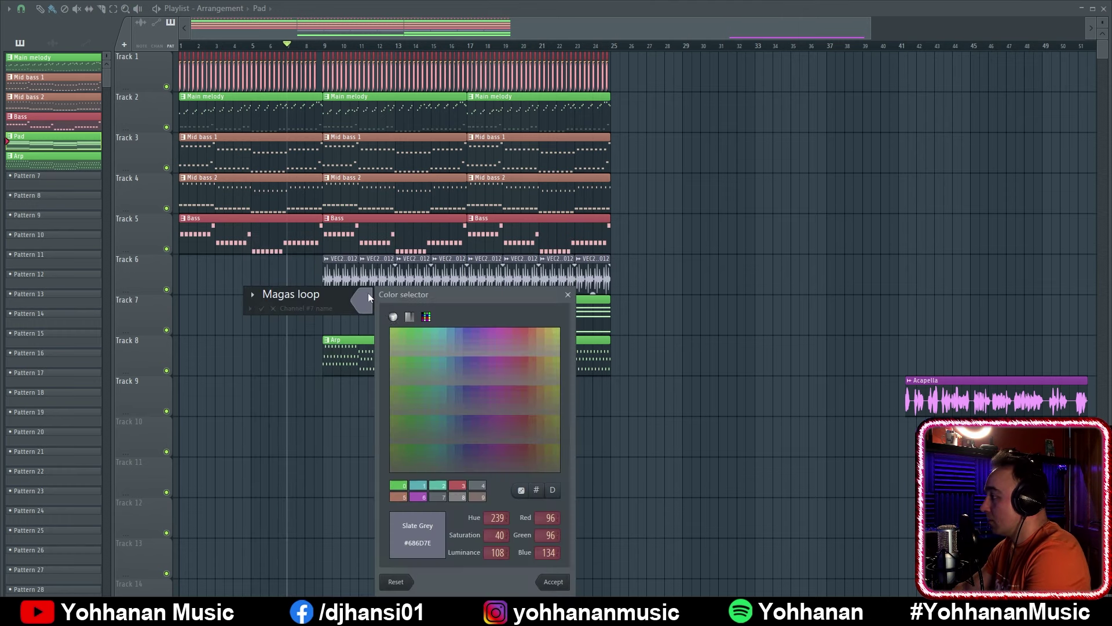
left_click(425, 489)
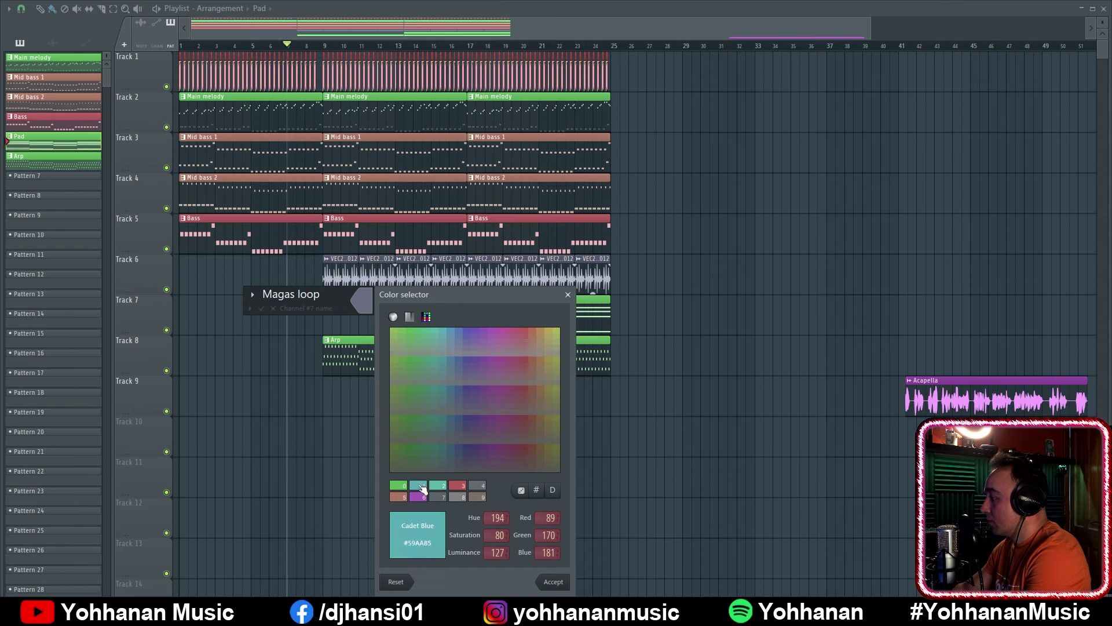
double_click(426, 487)
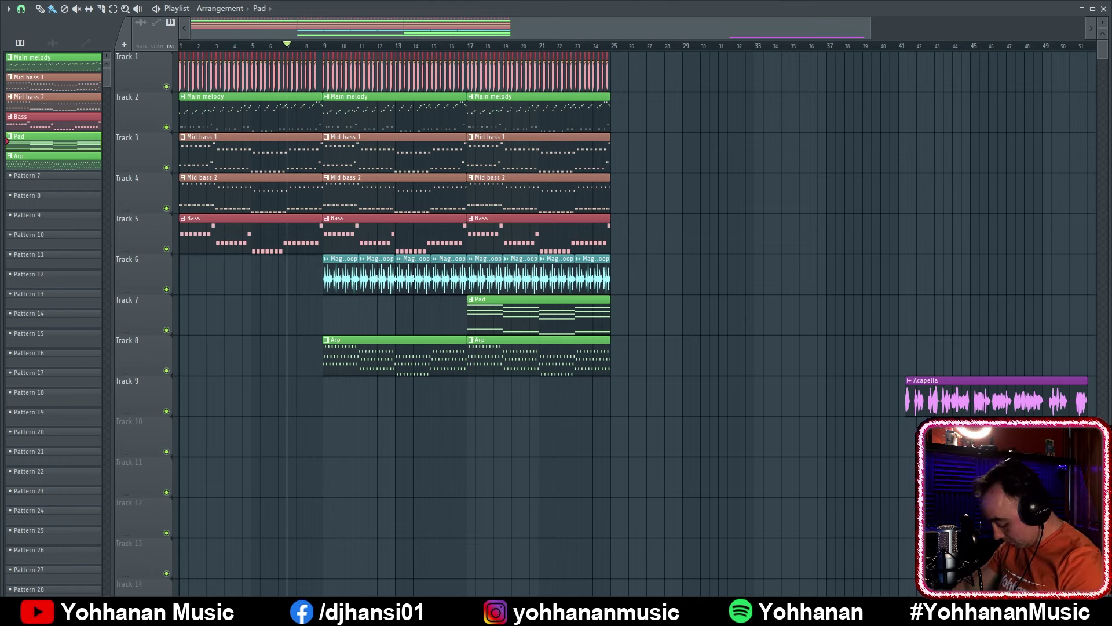
Leave the playlist and open the Claps folder of Vengeance Club Sounds vol. 2 in the sample browser
key("F5")
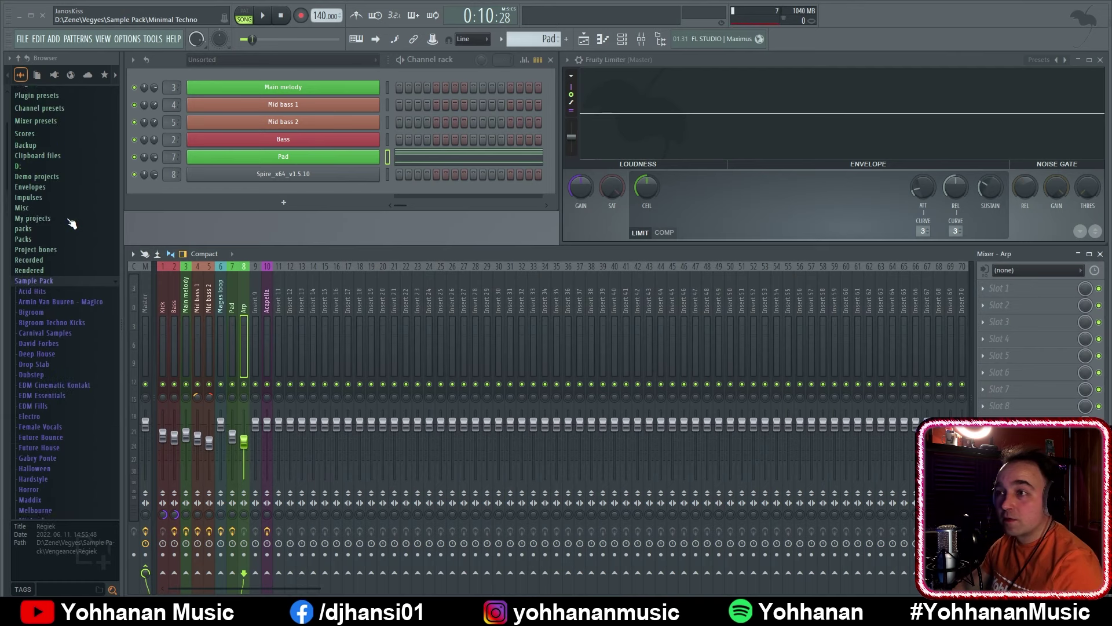
scroll(64, 232, "up", 1)
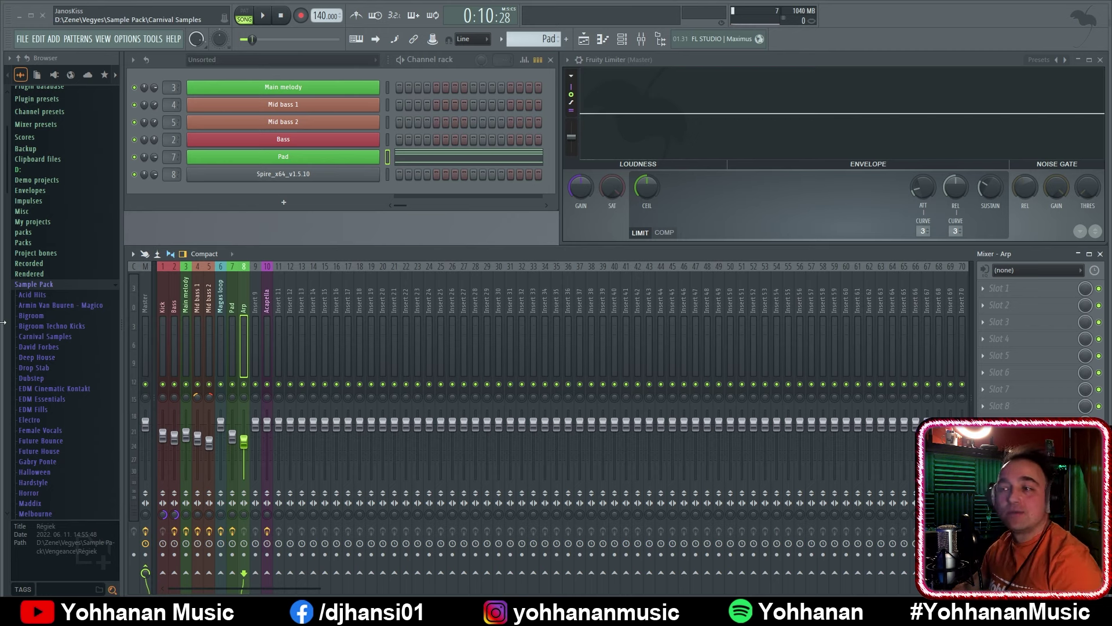
scroll(54, 340, "down", 6)
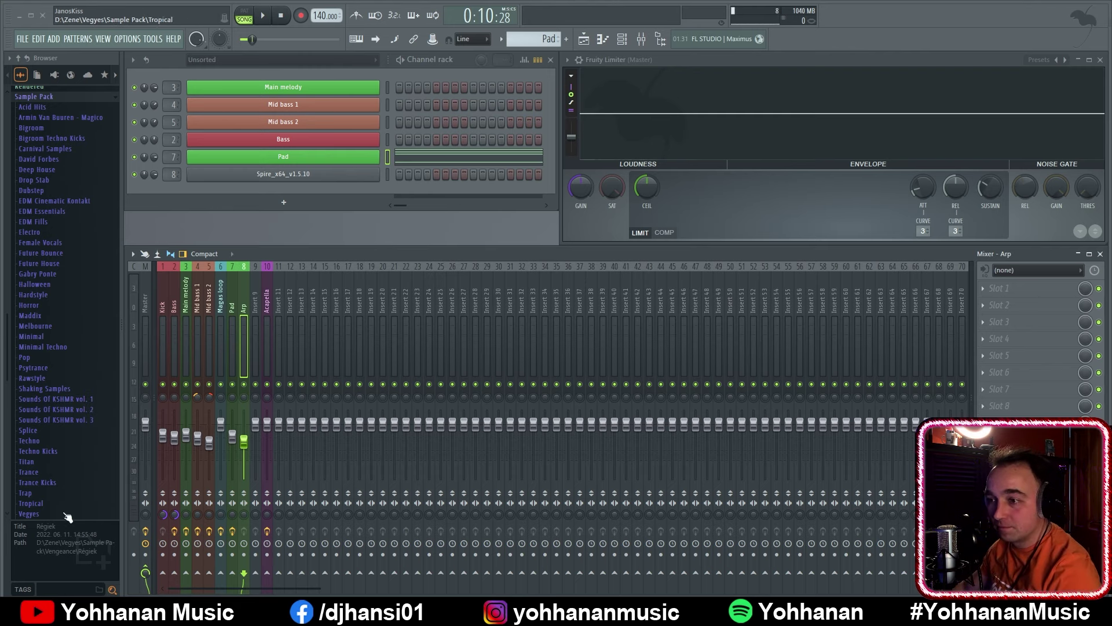
scroll(81, 509, "down", 4)
left_click(58, 410)
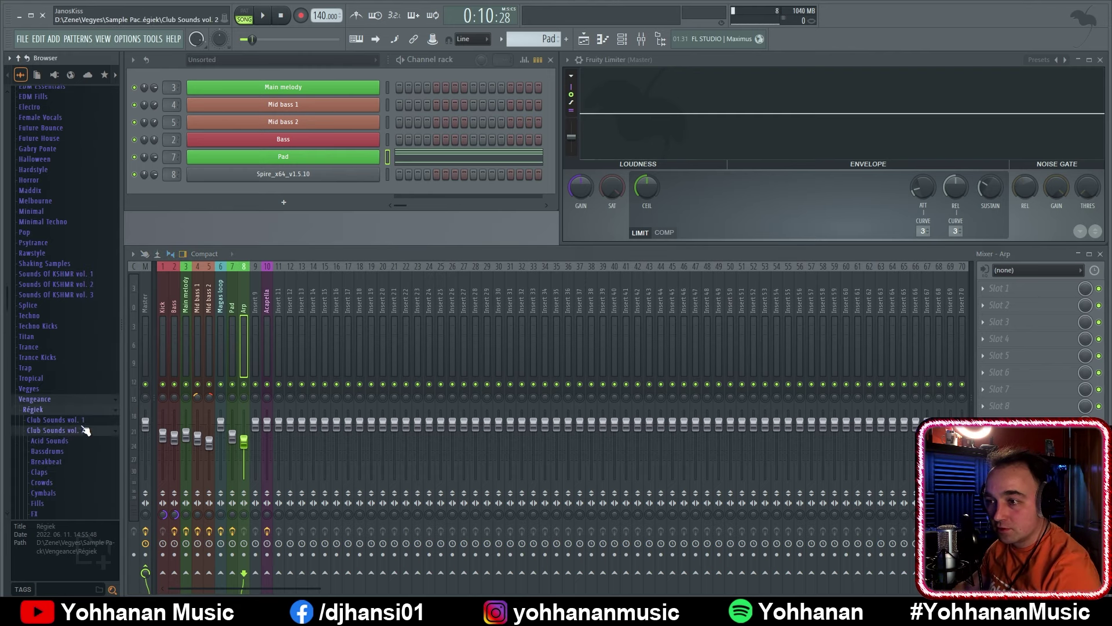
scroll(72, 449, "down", 6)
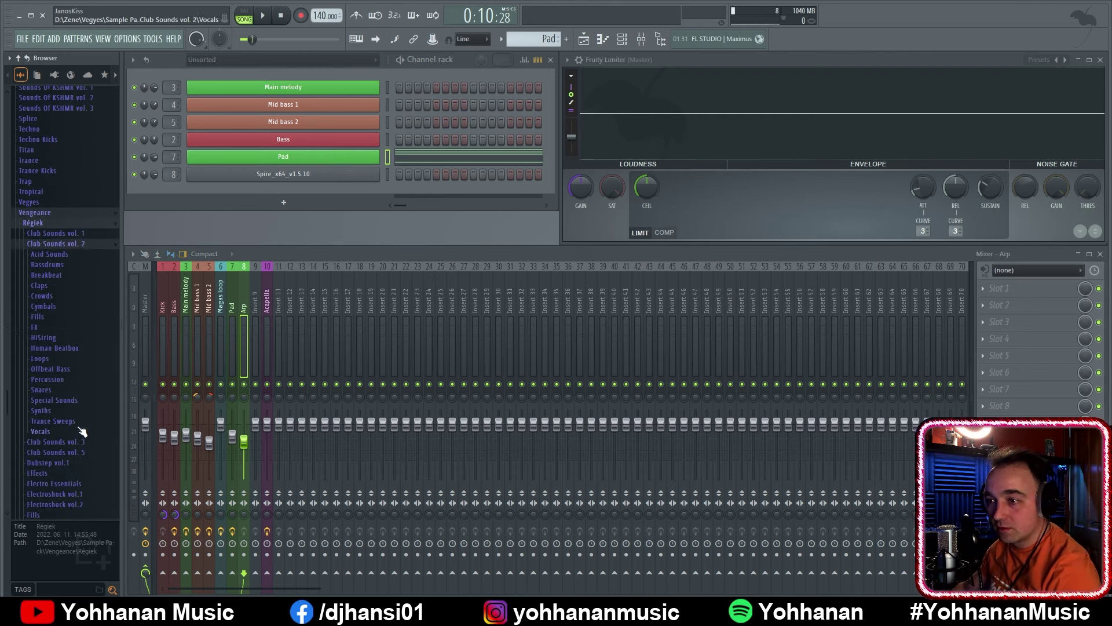
left_click(73, 284)
Audition the first clap samples and load VEC2 Claps 002 as a new channel
left_click(75, 128)
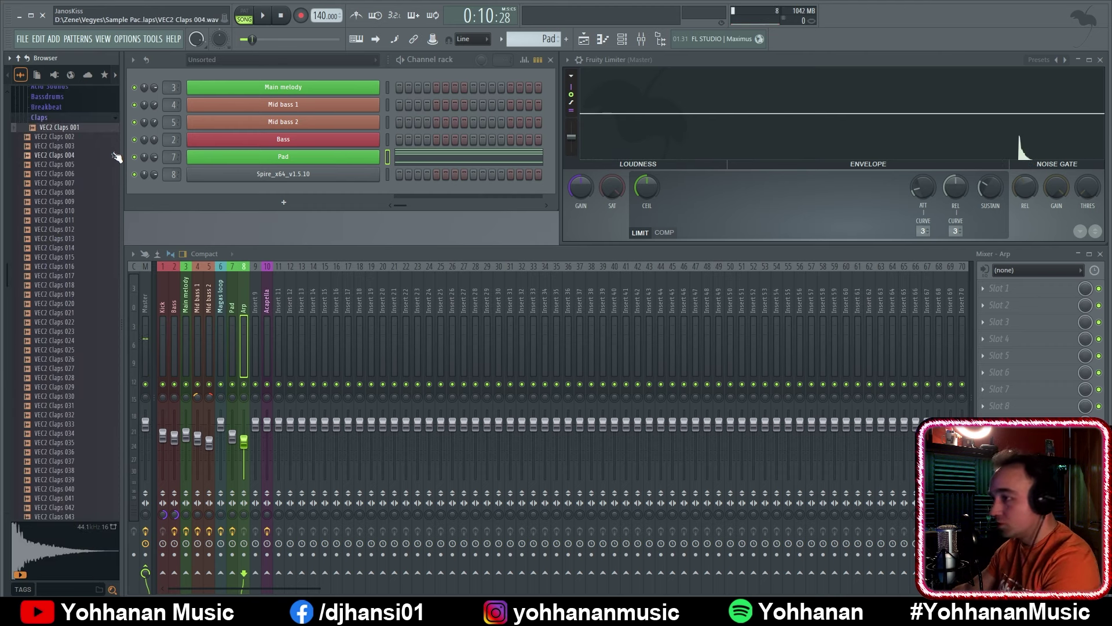
key("Down")
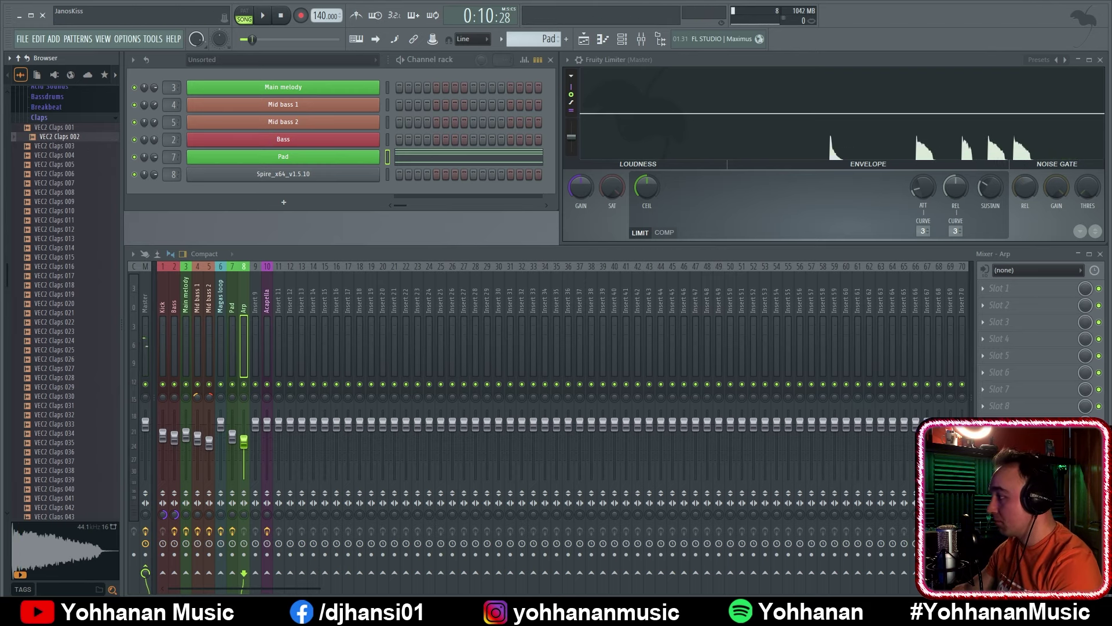
key("Return")
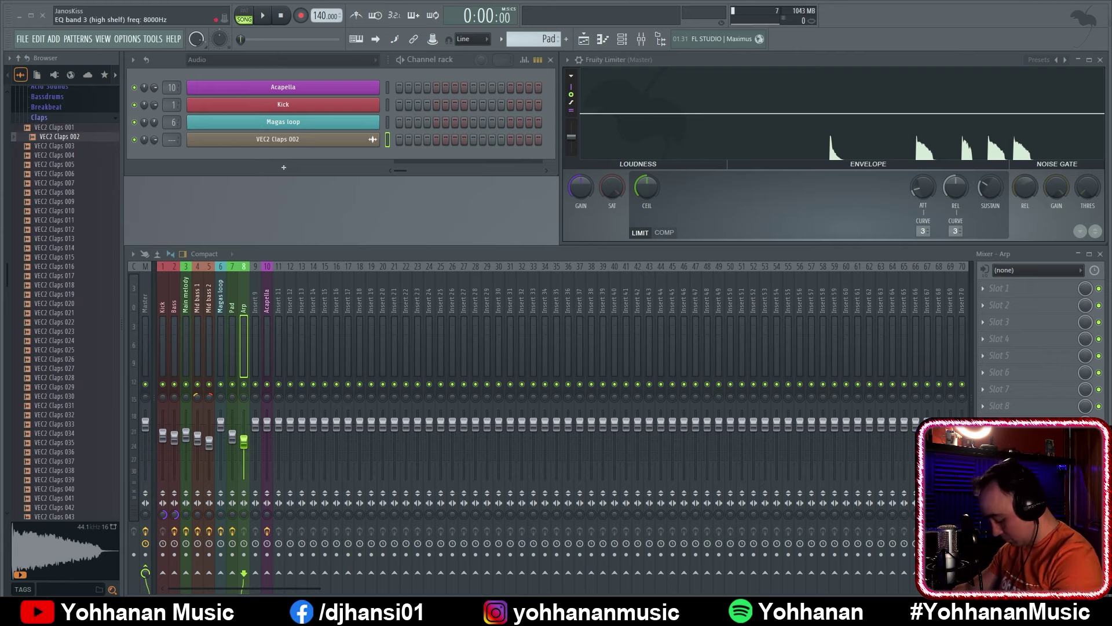
Place a VEC2 Claps 002 clip on Track 9 at the second beat of bar 1 and check it in playback
key("F5")
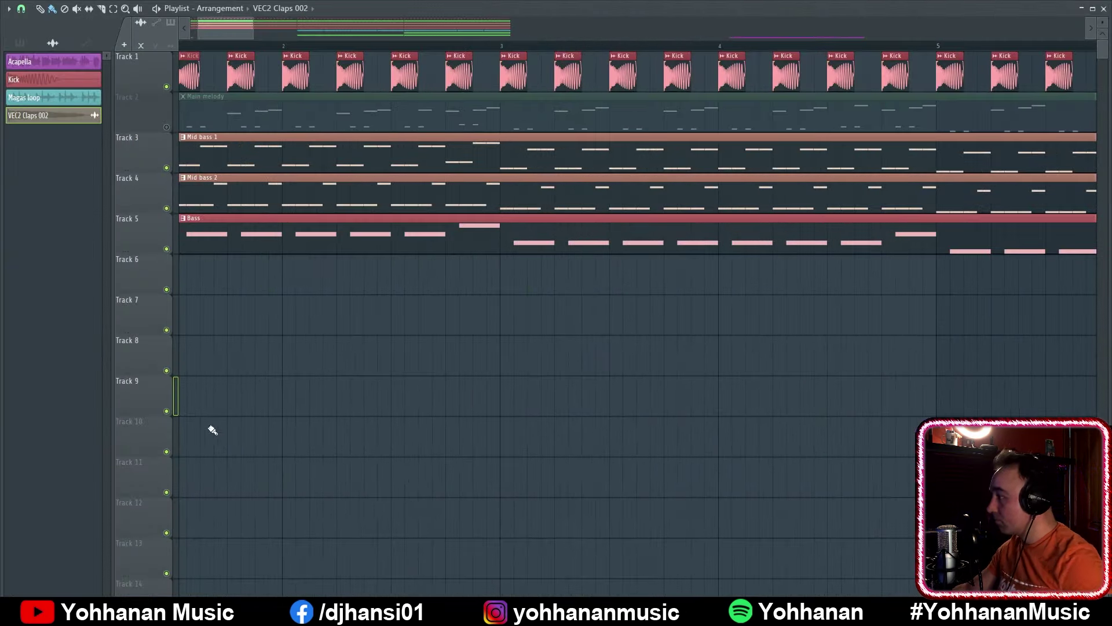
left_click(199, 397)
left_click_drag(200, 399, 256, 400)
key("space")
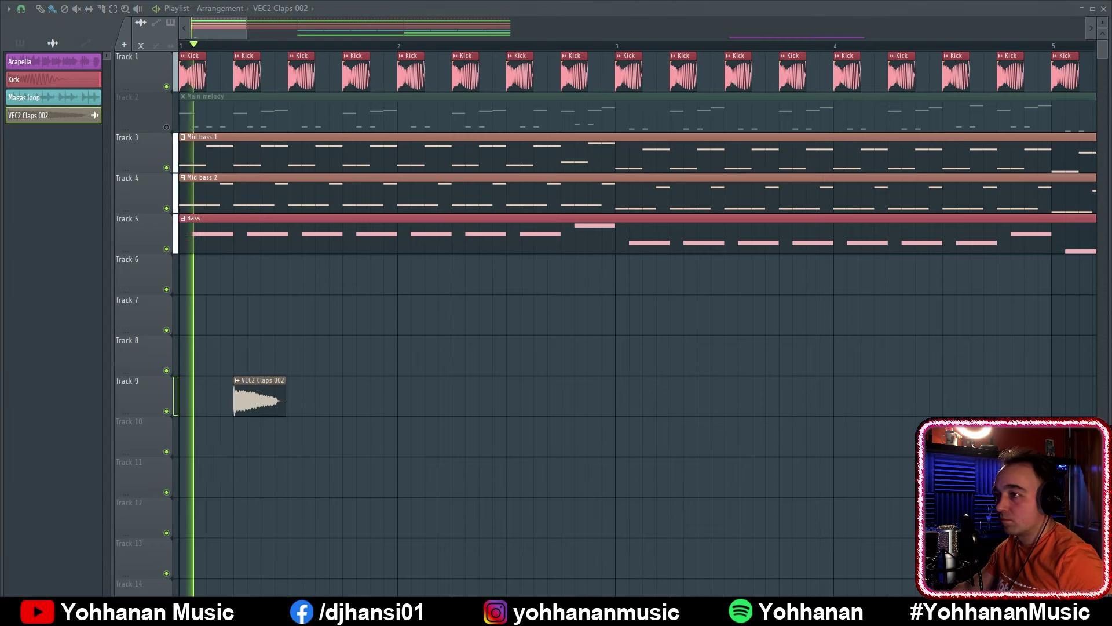
key("space")
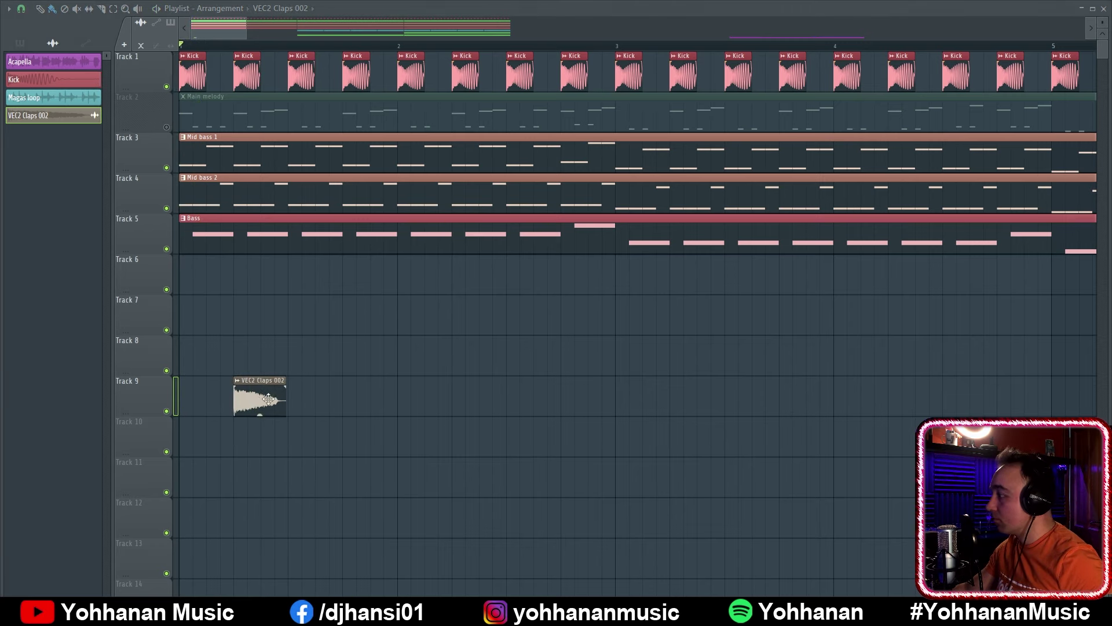
left_click(334, 348)
right_click(332, 348)
key("Escape")
key("ctrl+z")
Extend the end of the Track 9 clap clip to the fourth beat of bar 1, making it two beats long
scroll(306, 380, "up", 6, "ctrl")
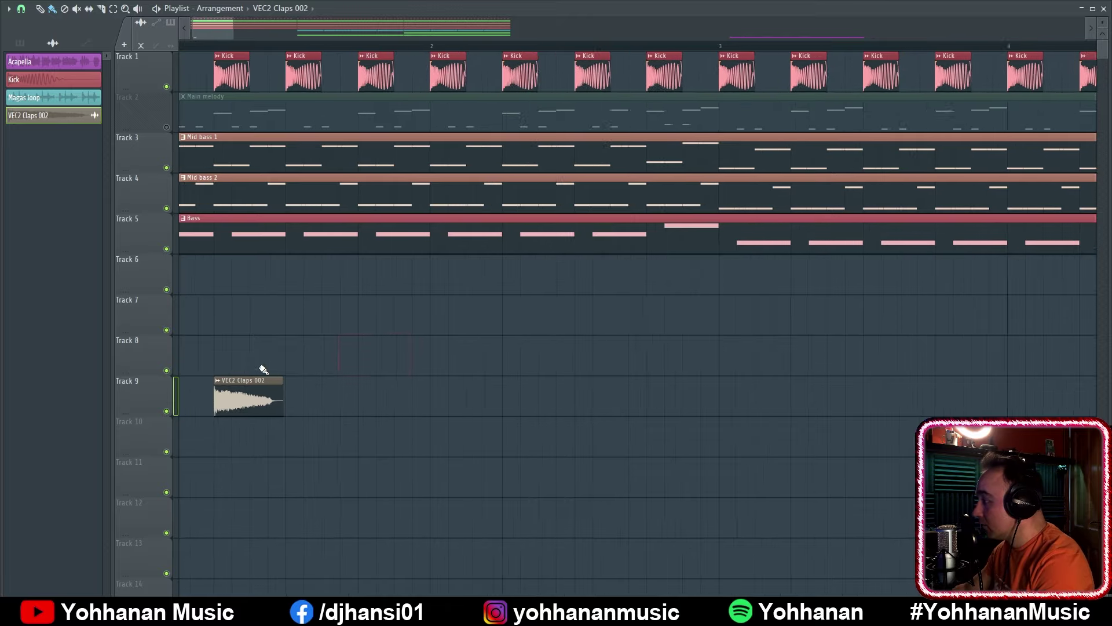
left_click_drag(277, 382, 291, 383)
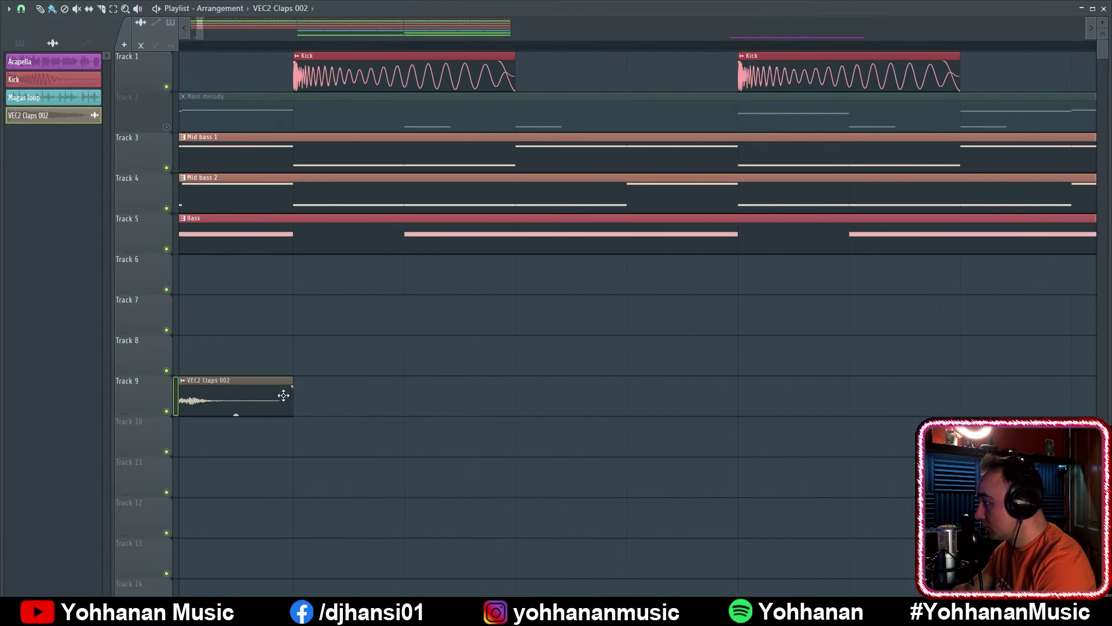
scroll(283, 395, "down", 4, "ctrl")
scroll(307, 382, "up", 4, "ctrl")
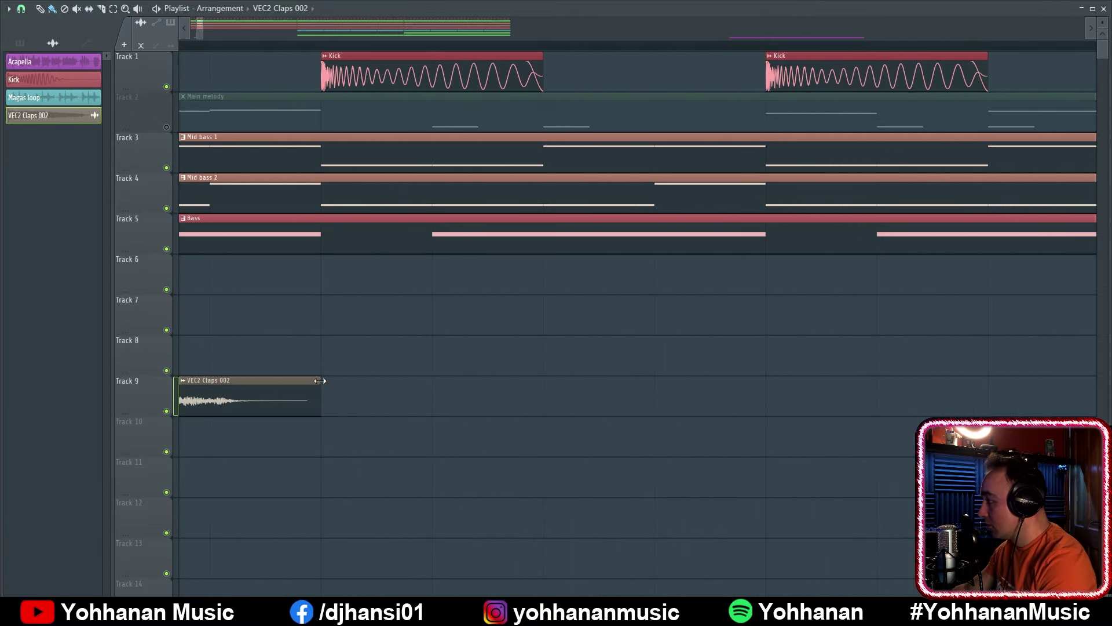
left_click_drag(320, 380, 579, 385)
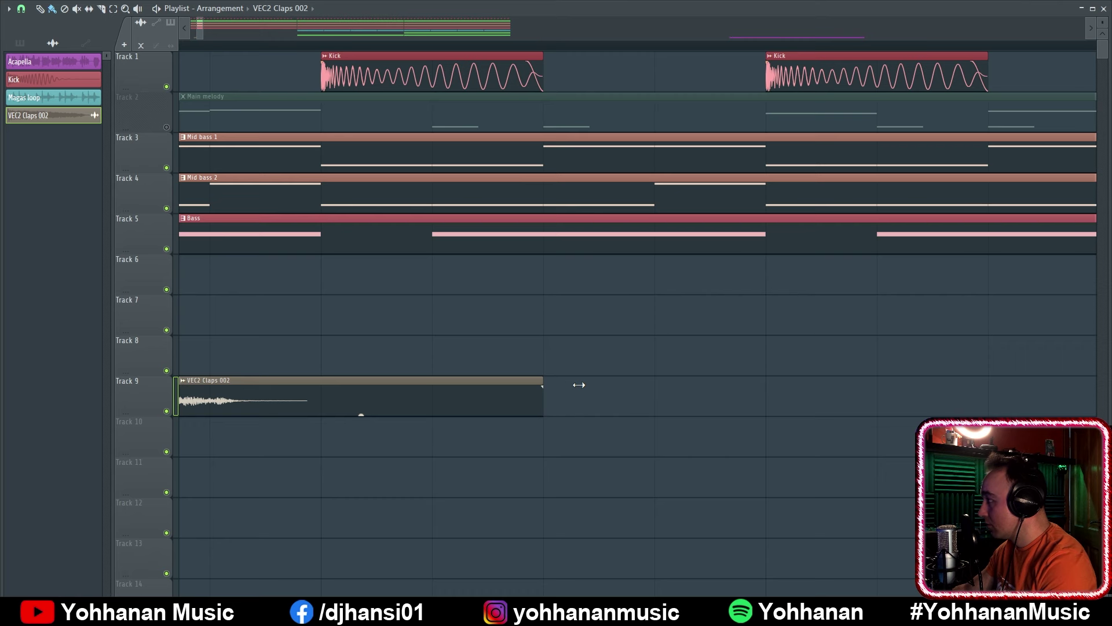
scroll(608, 362, "down", 3)
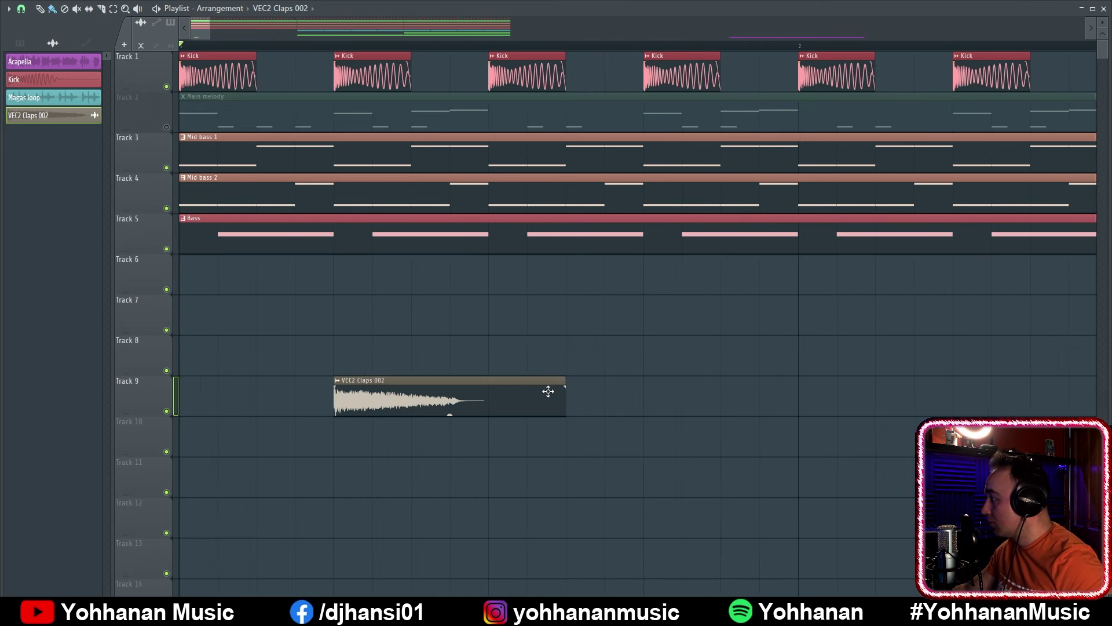
left_click_drag(568, 387, 644, 390)
Play the song briefly and place a second clap clip directly behind the first, on the fourth beat of bar 1
key("space")
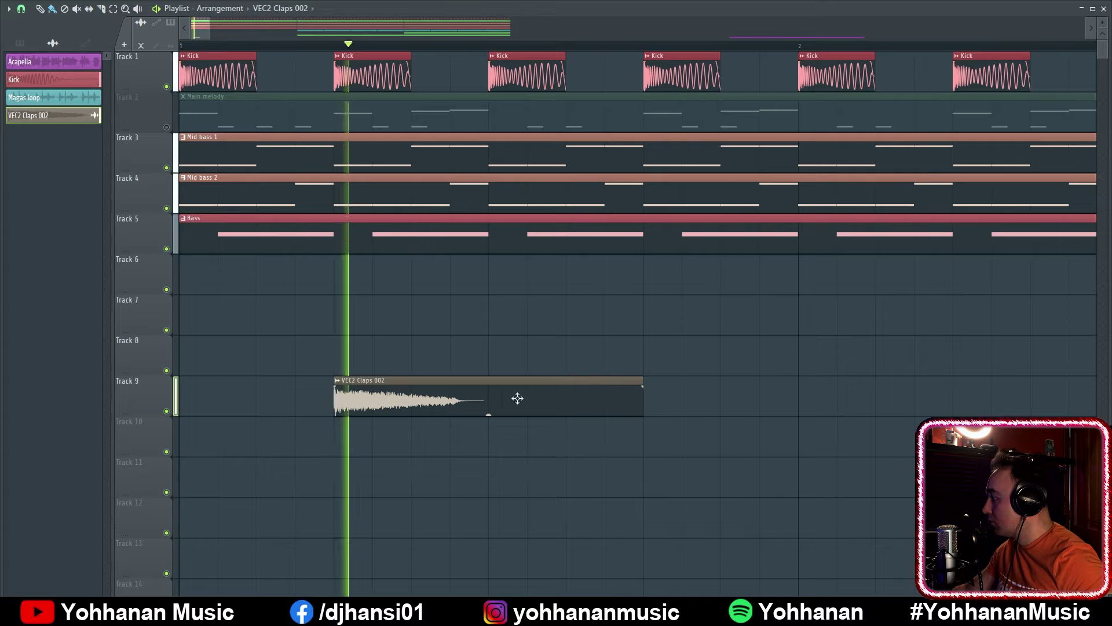
left_click(646, 393)
key("space")
Paint further clap clips end to end along Track 9 from bar 2 to just past bar 9, and check them in playback
scroll(229, 546, "down", 5)
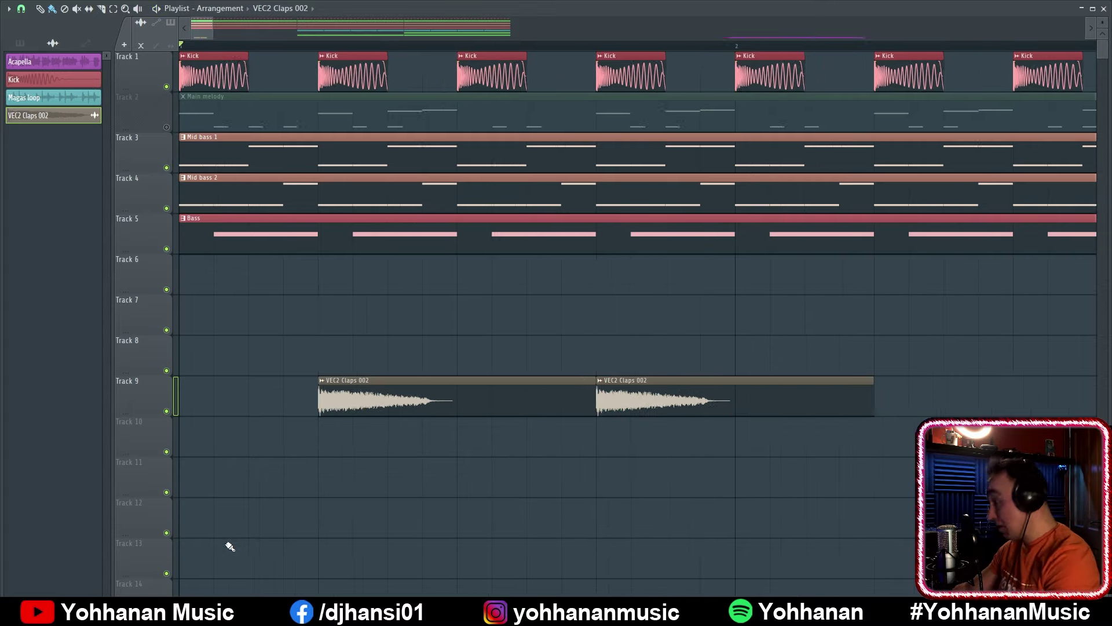
scroll(325, 436, "down", 5)
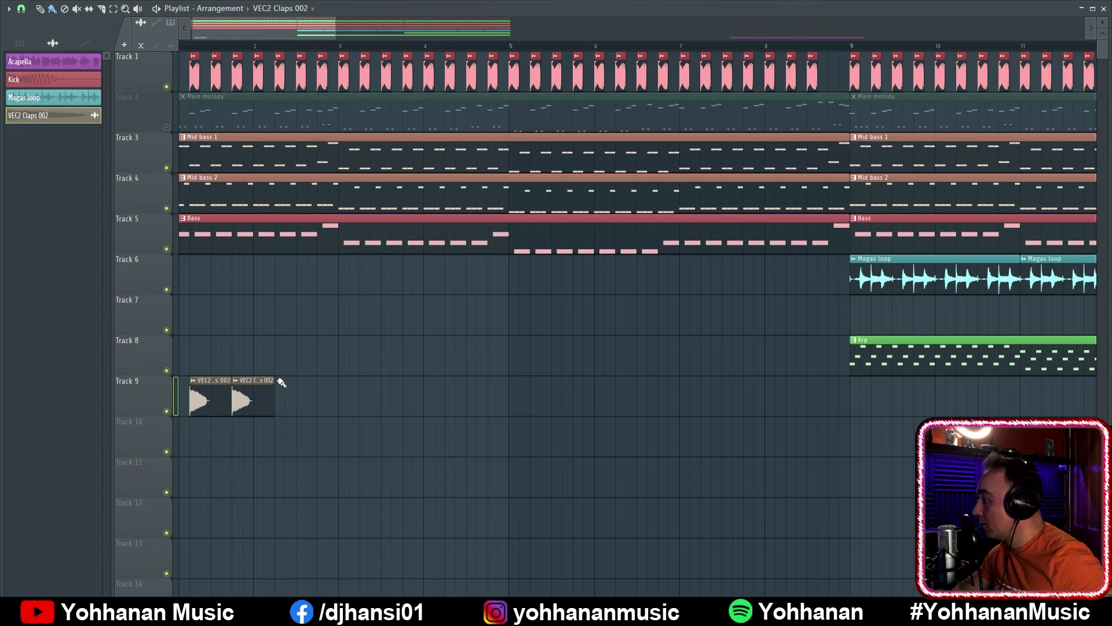
left_click_drag(281, 383, 874, 391)
key("space")
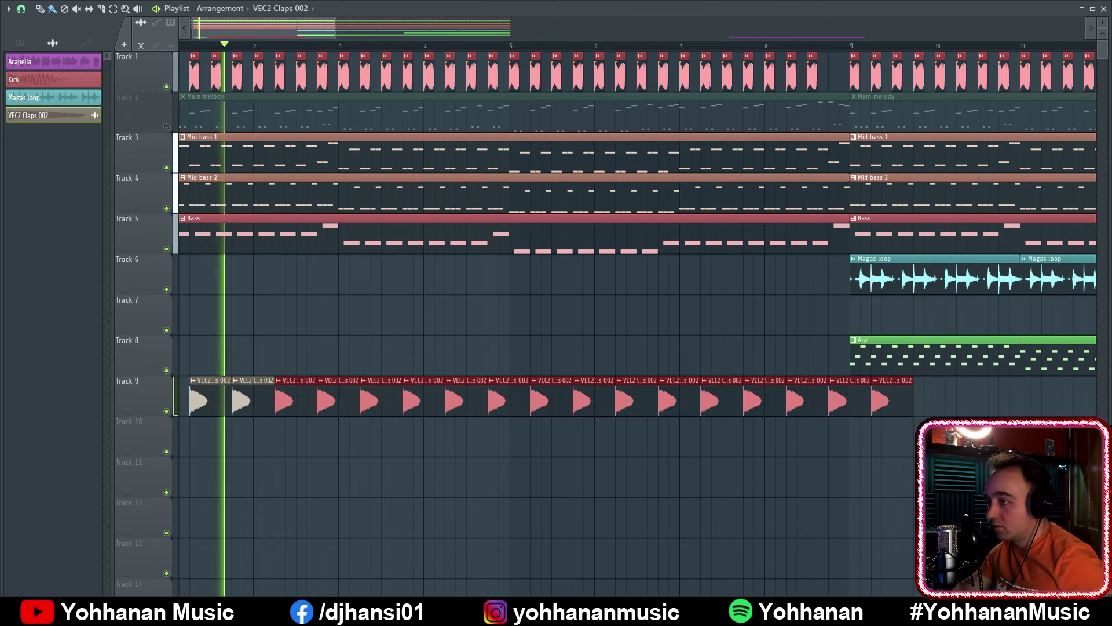
key("space")
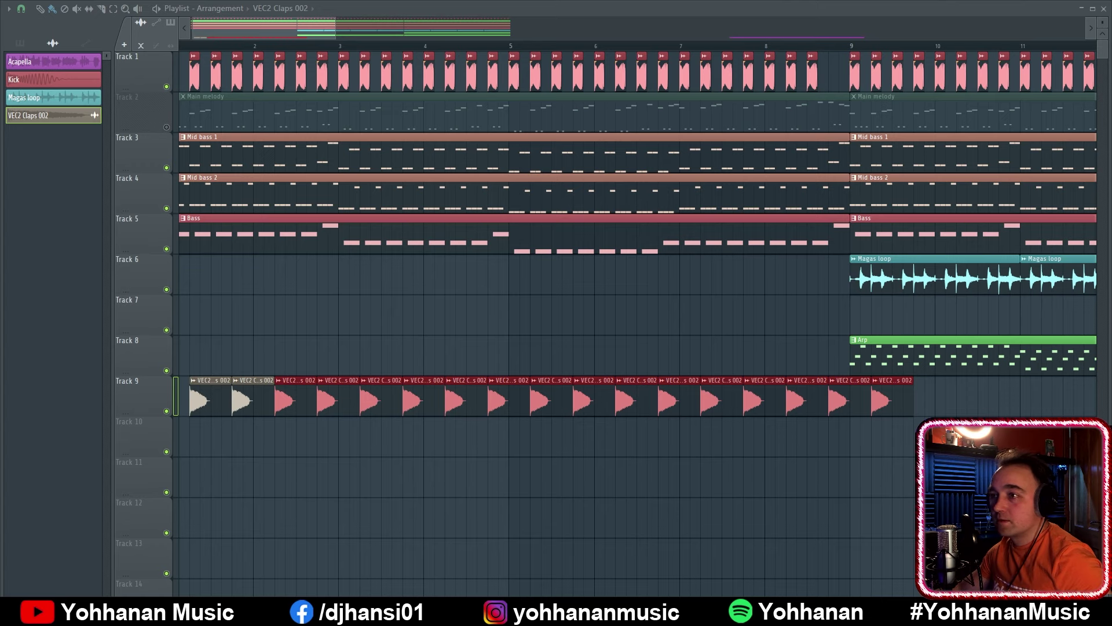
Rename the VEC2 Claps 002 channel as Taps and remove its icon
key("F5")
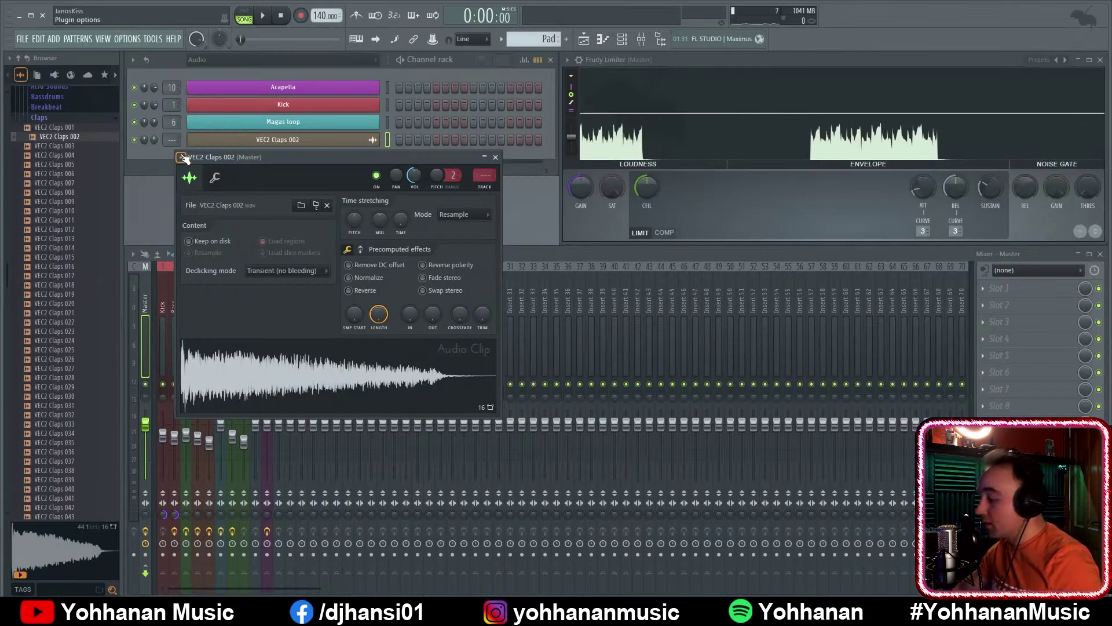
left_click(181, 157)
left_click(250, 343)
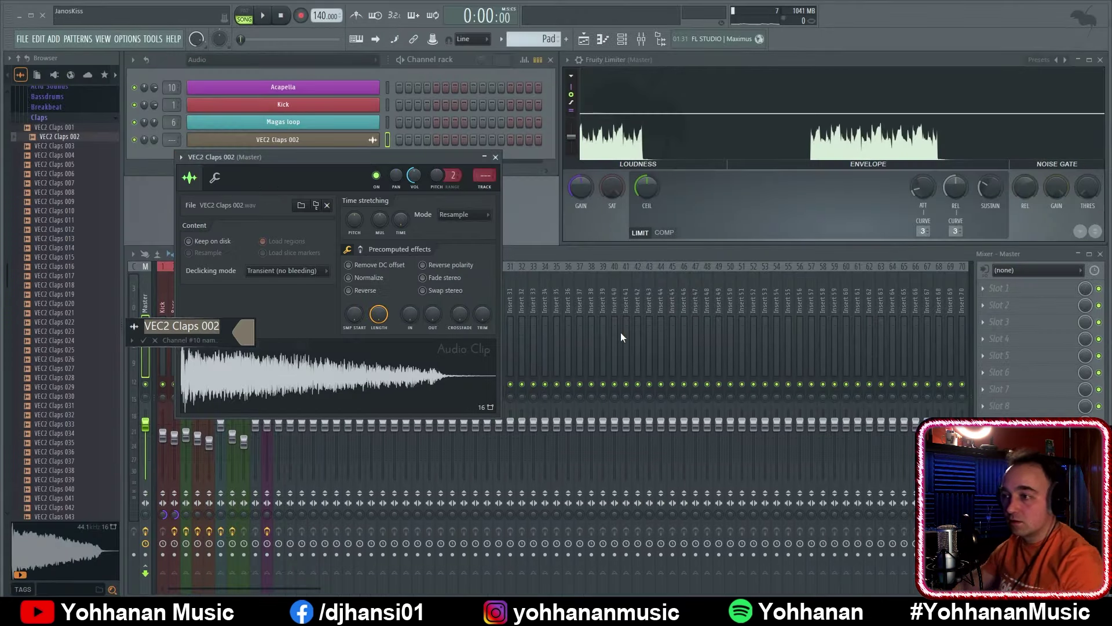
type("Ta")
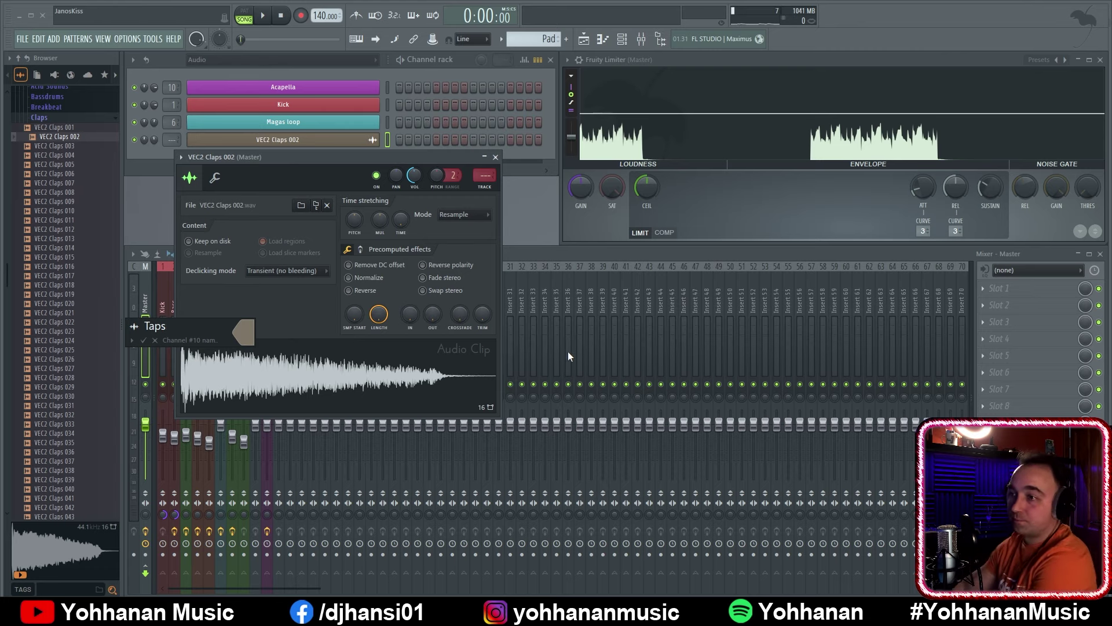
type("ps")
left_click(134, 327)
left_click(137, 216)
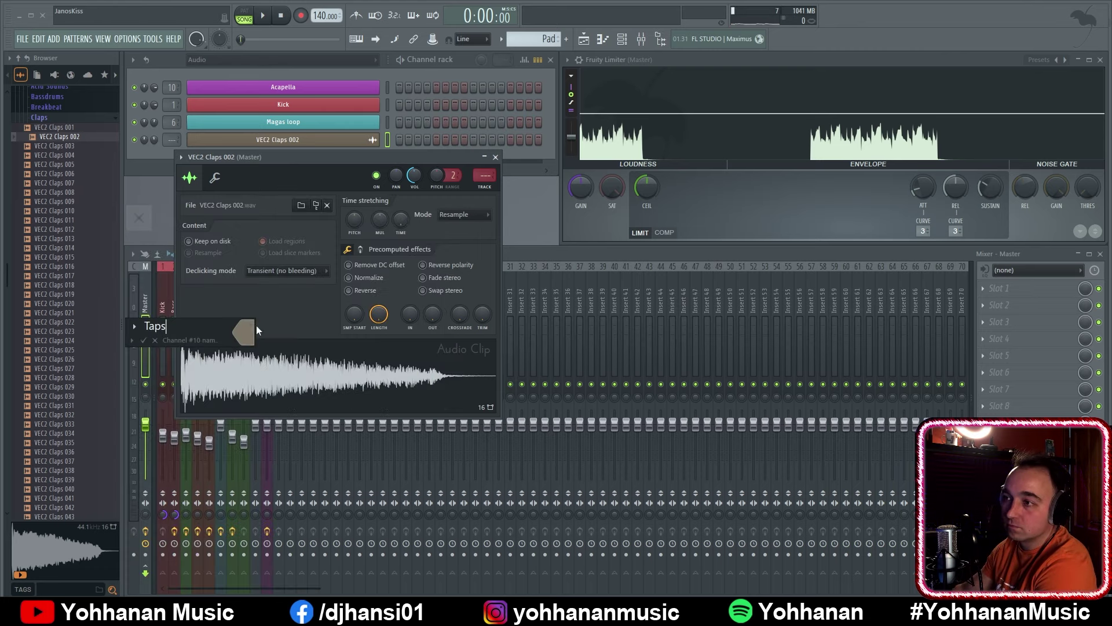
Colour the Taps channel orange and route it to mixer track 9
left_click(252, 328)
left_click(427, 336)
key("Return")
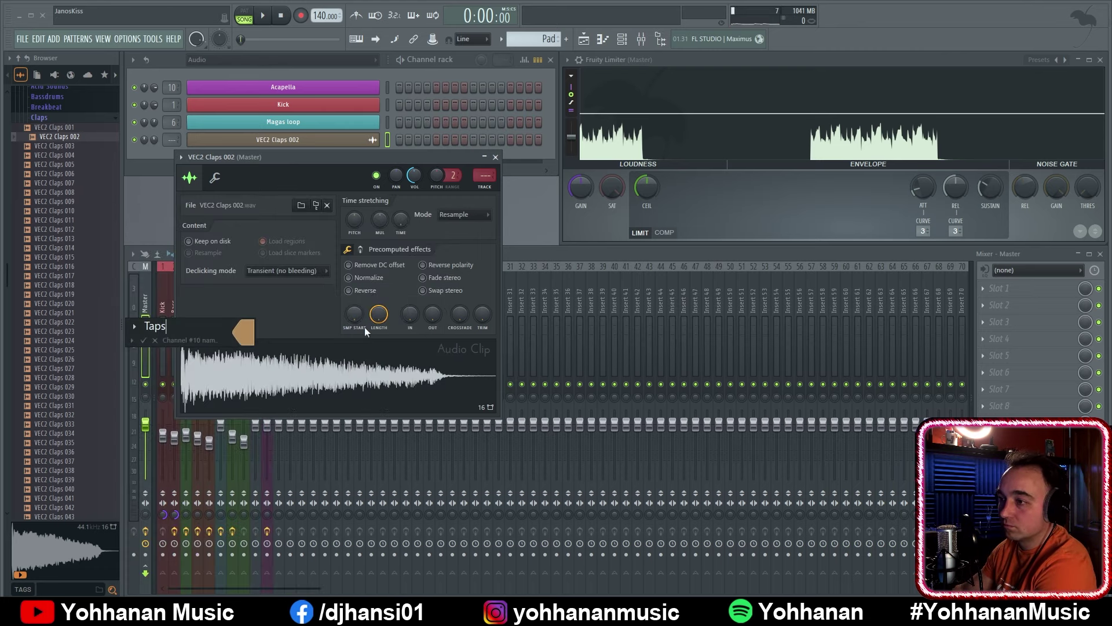
key("Return")
left_click(485, 187)
left_click(495, 157)
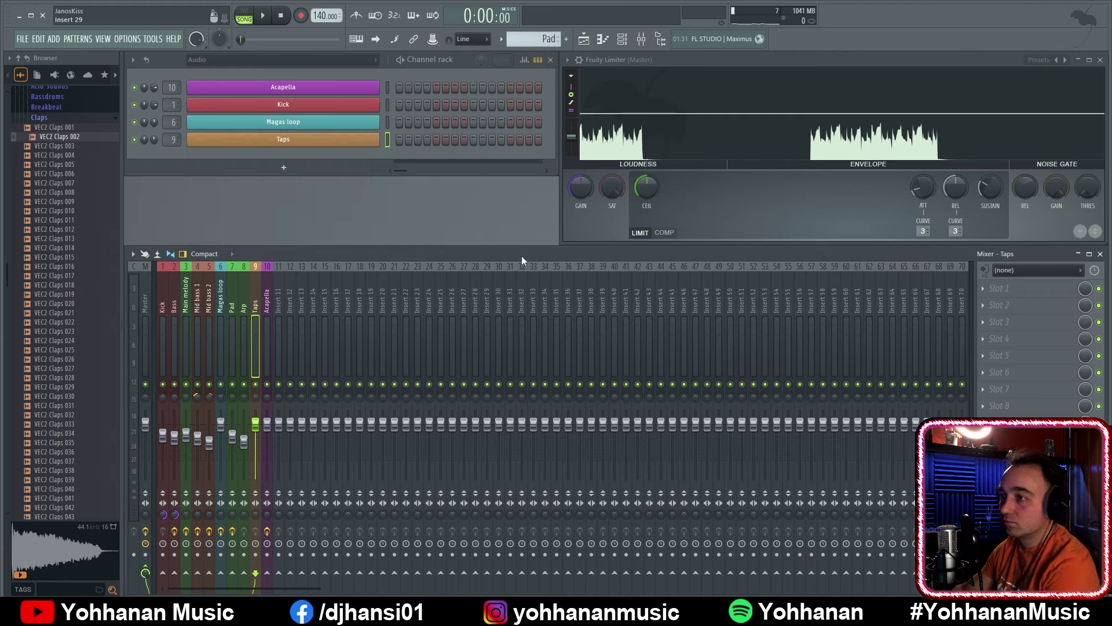
Play the song and lower the Taps mixer track's volume to about -5.7 dB
key("space")
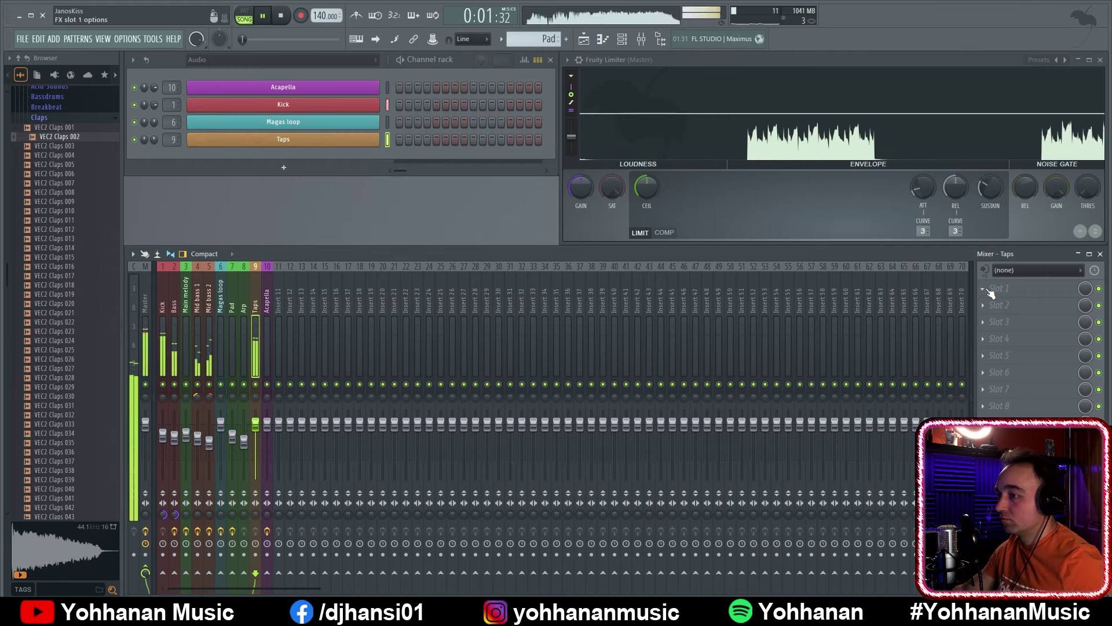
left_click(987, 290)
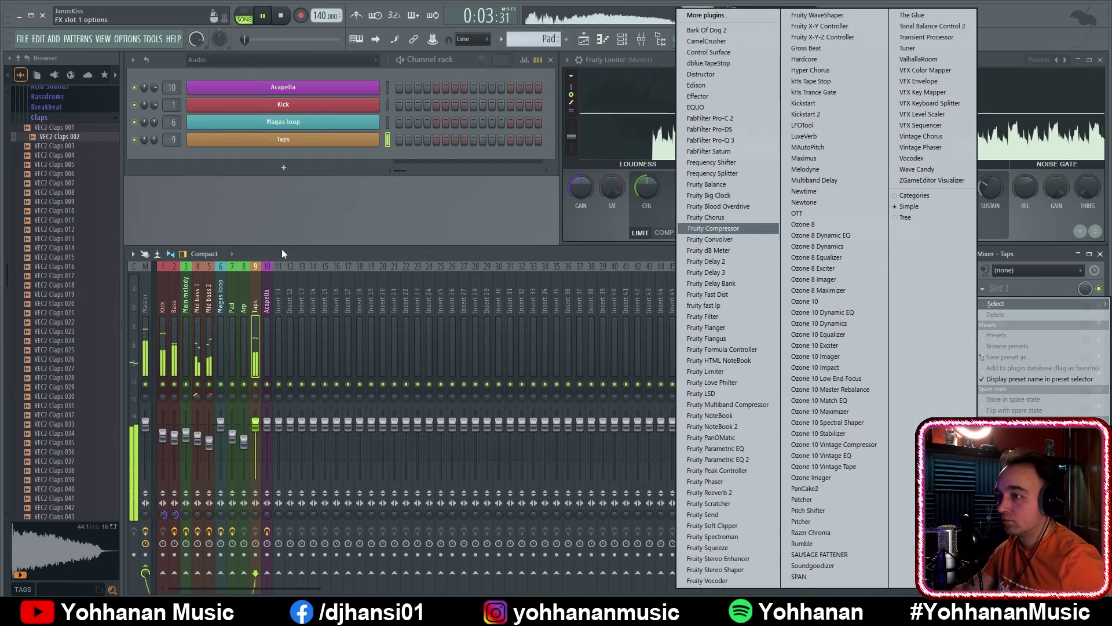
left_click(259, 396)
left_click_drag(256, 425, 255, 438)
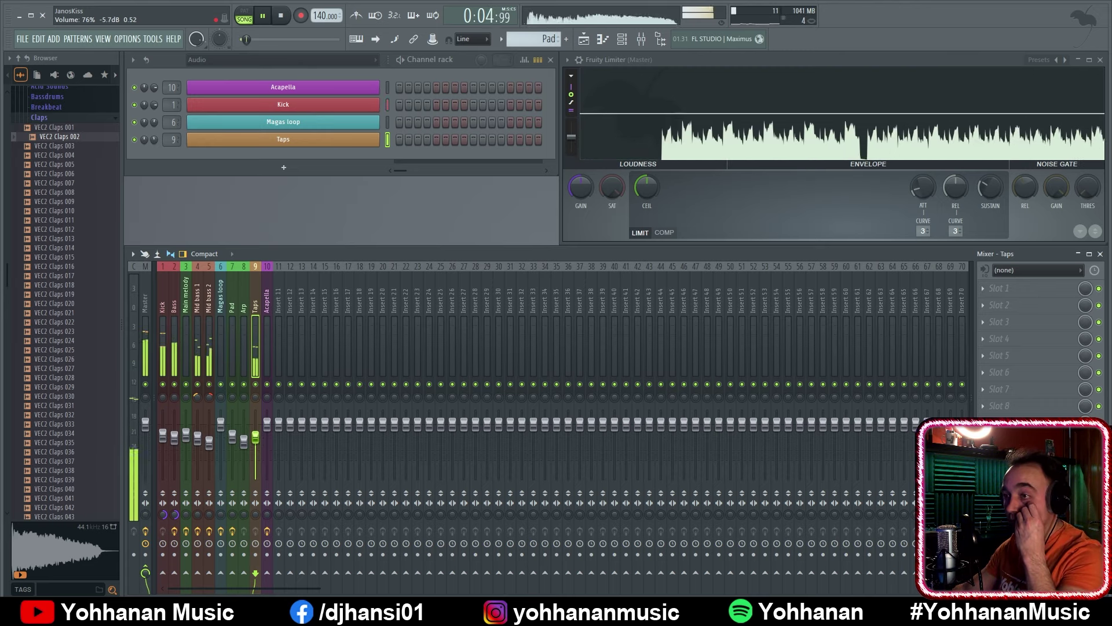
key("space")
Browse to the HH Closed sample folder inside the Cymbals folder of Club Sounds vol. 2
left_click(64, 118)
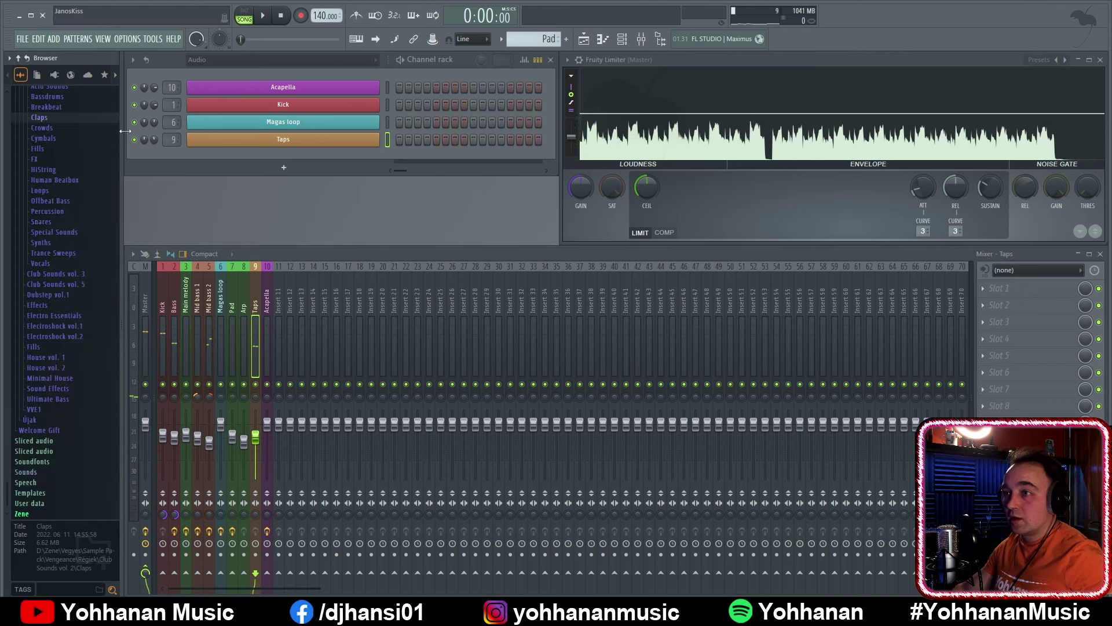
scroll(76, 251, "up", 6)
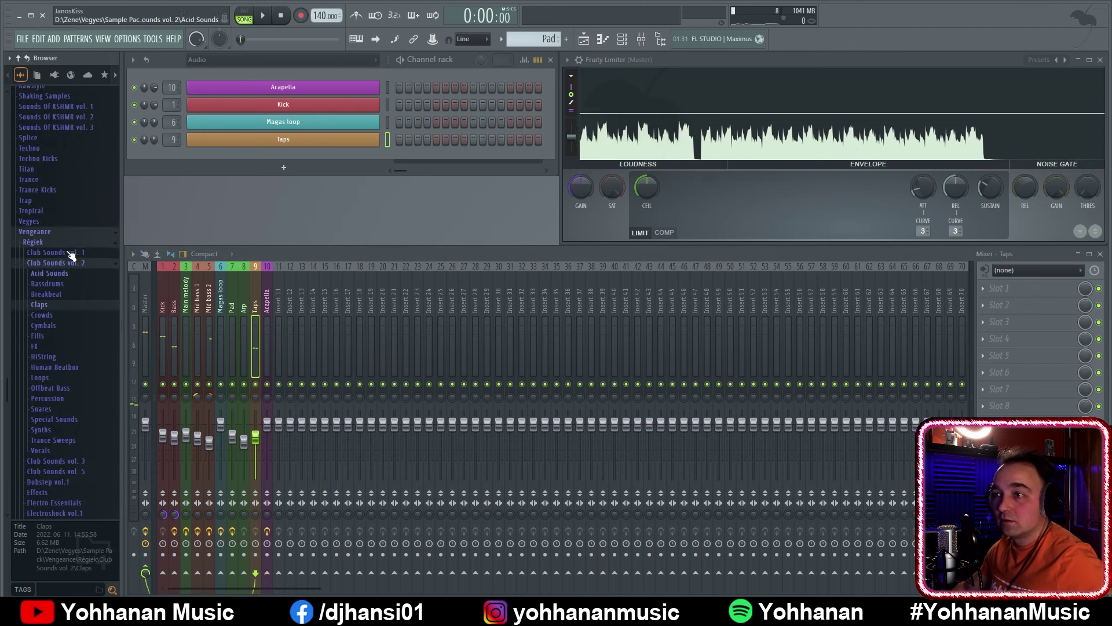
left_click(65, 326)
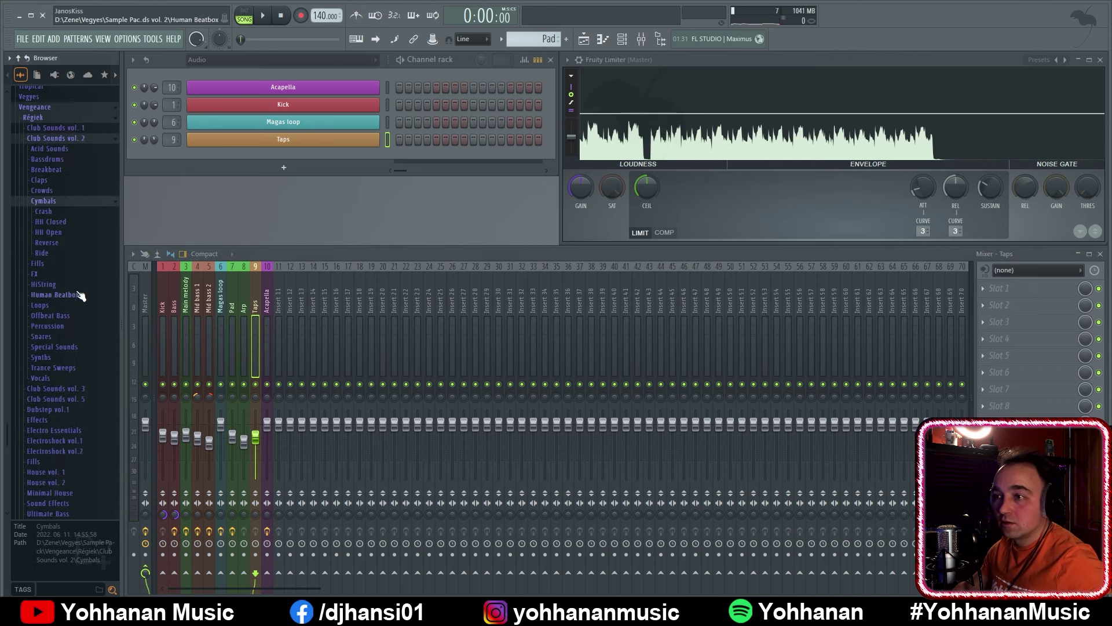
left_click(85, 226)
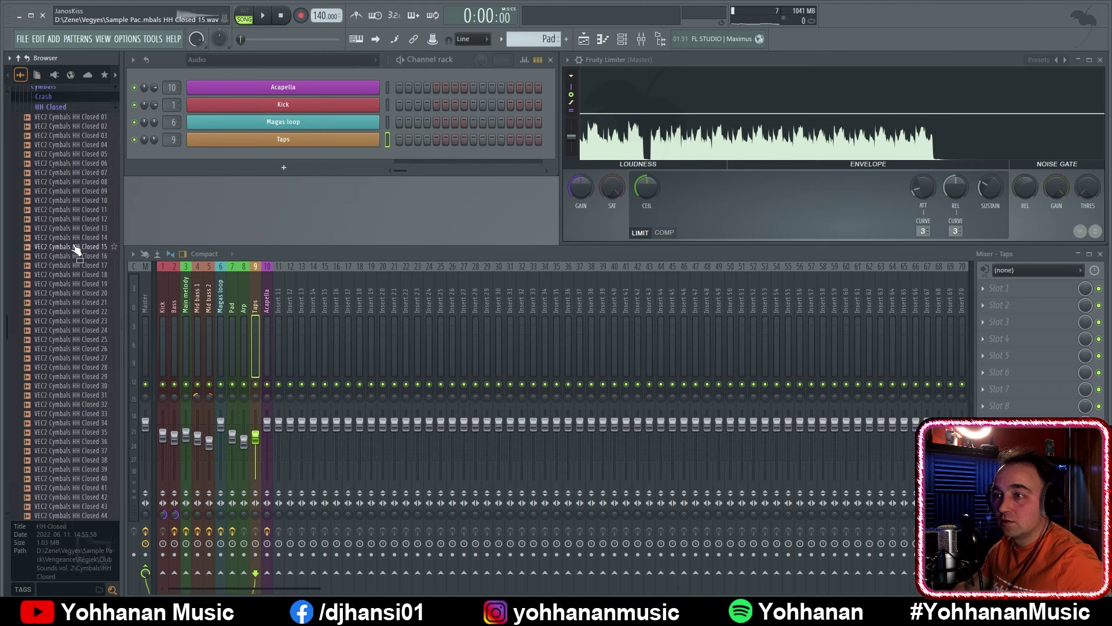
Audition several closed hi-hat samples and add VEC2 Cymbals HH Closed 20 as a new channel in the channel rack
left_click(77, 248)
left_click(84, 311)
left_click(79, 302)
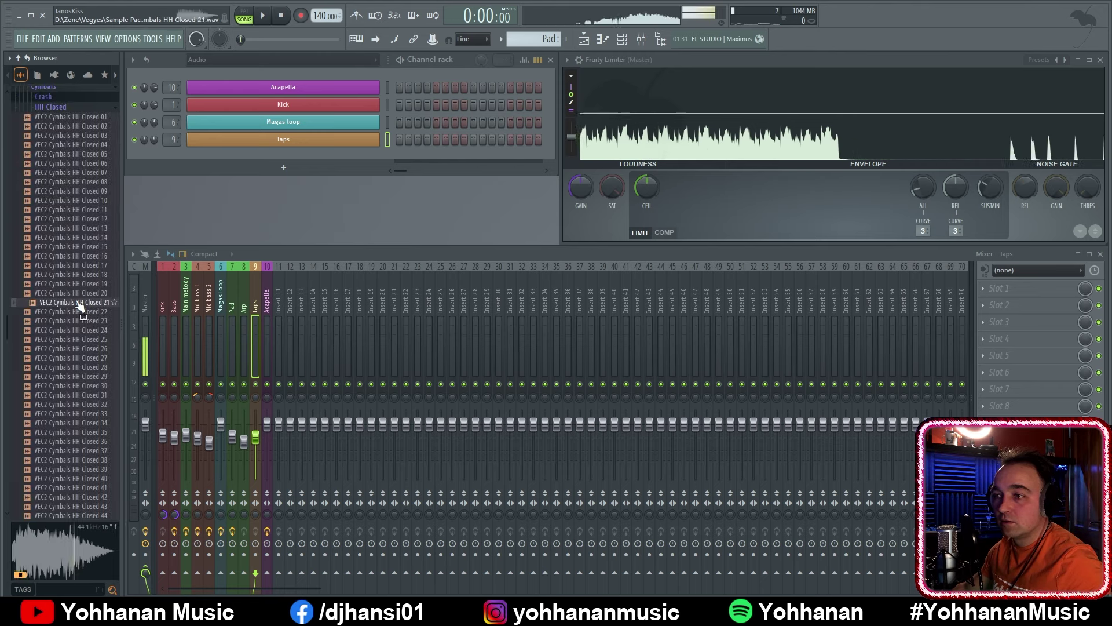
left_click(77, 295)
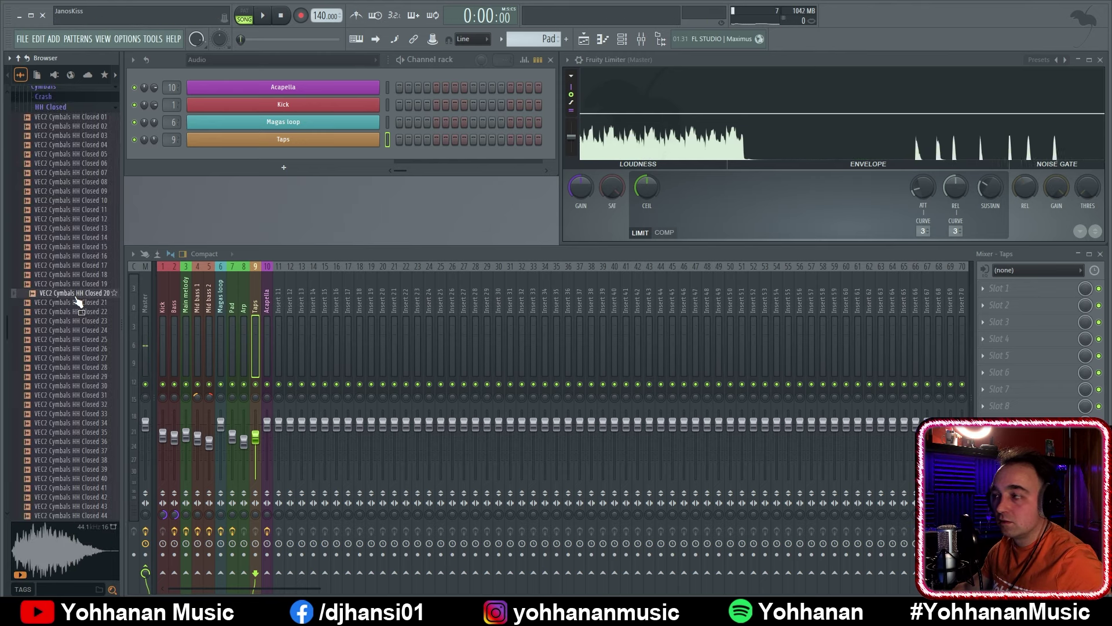
left_click_drag(77, 300, 278, 157)
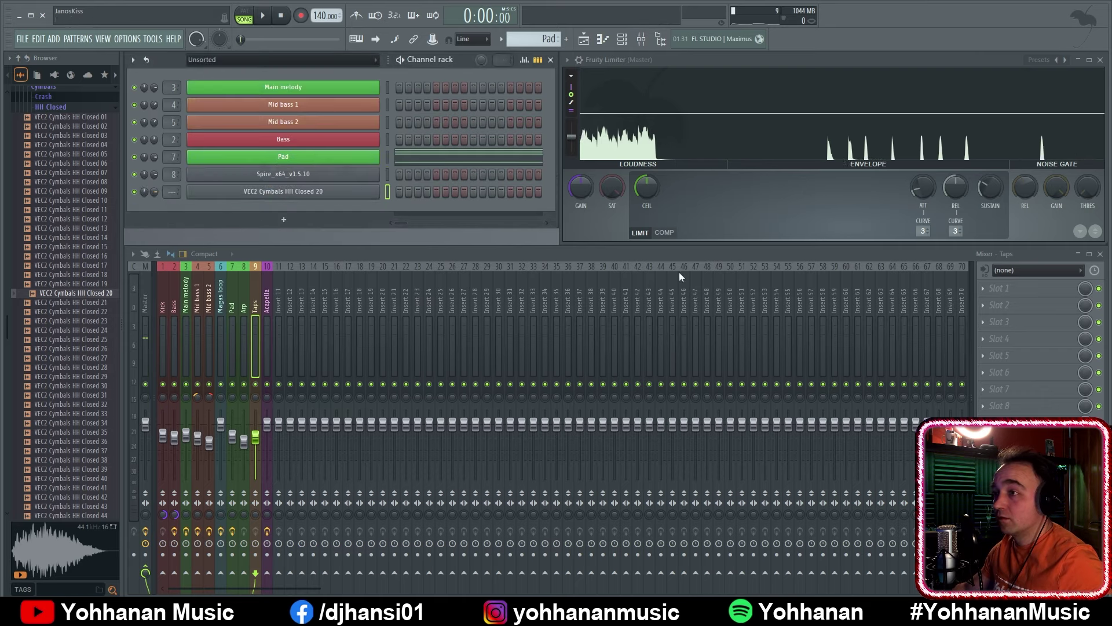
Rename the Spire channel on mixer track 8 as Arp and colour it green like the Pad channel
left_click(288, 177)
left_click(435, 105)
left_click(387, 175)
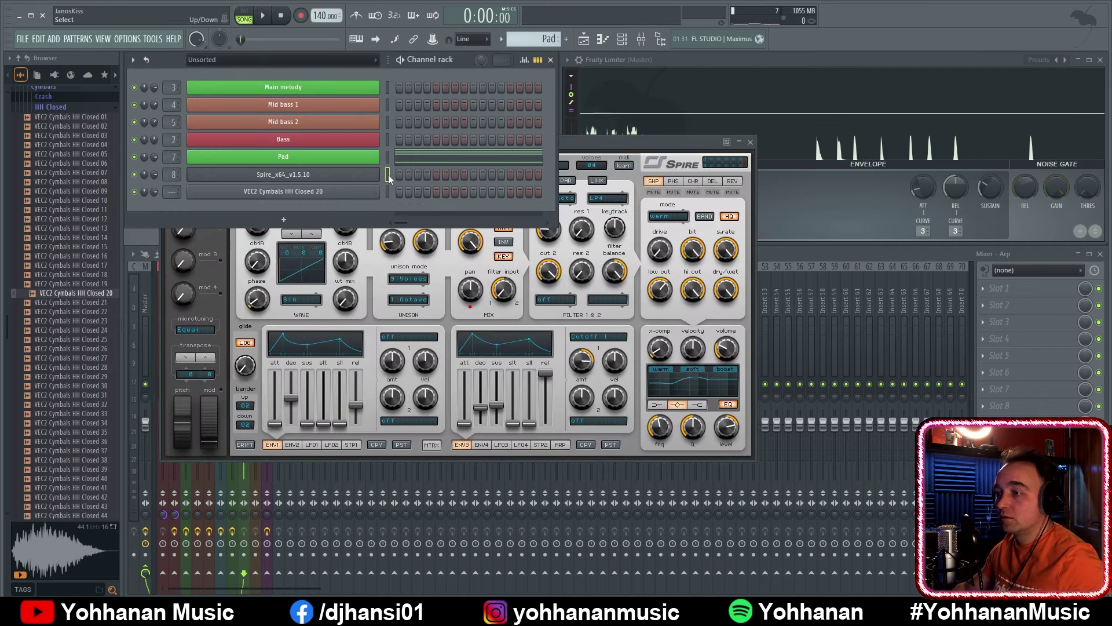
right_click(328, 175)
left_click(446, 193)
type("Arp")
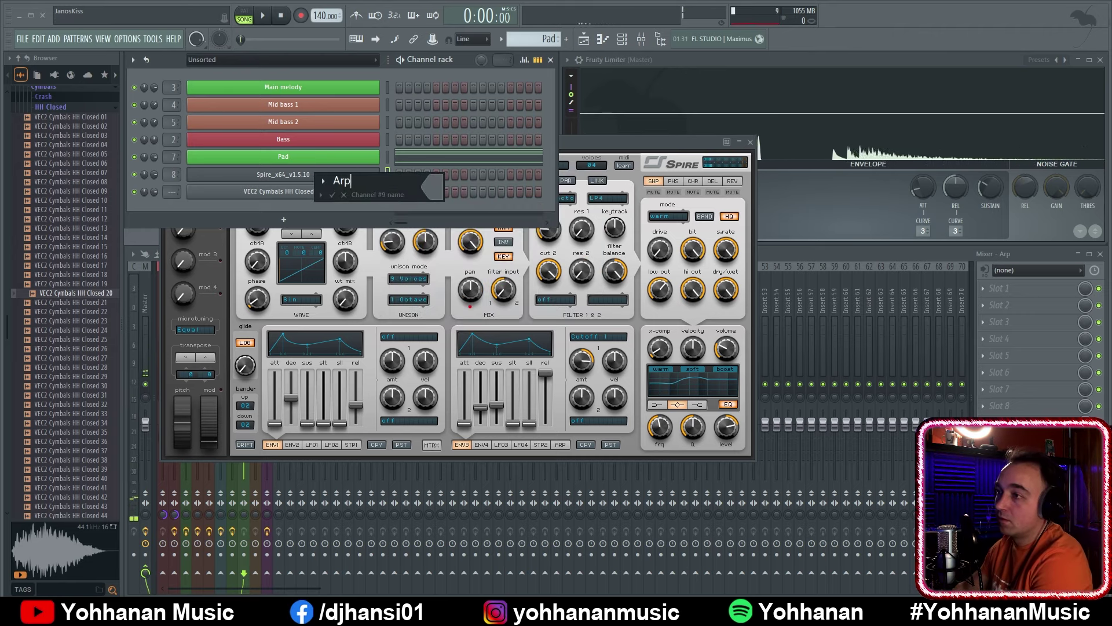
left_click(433, 186)
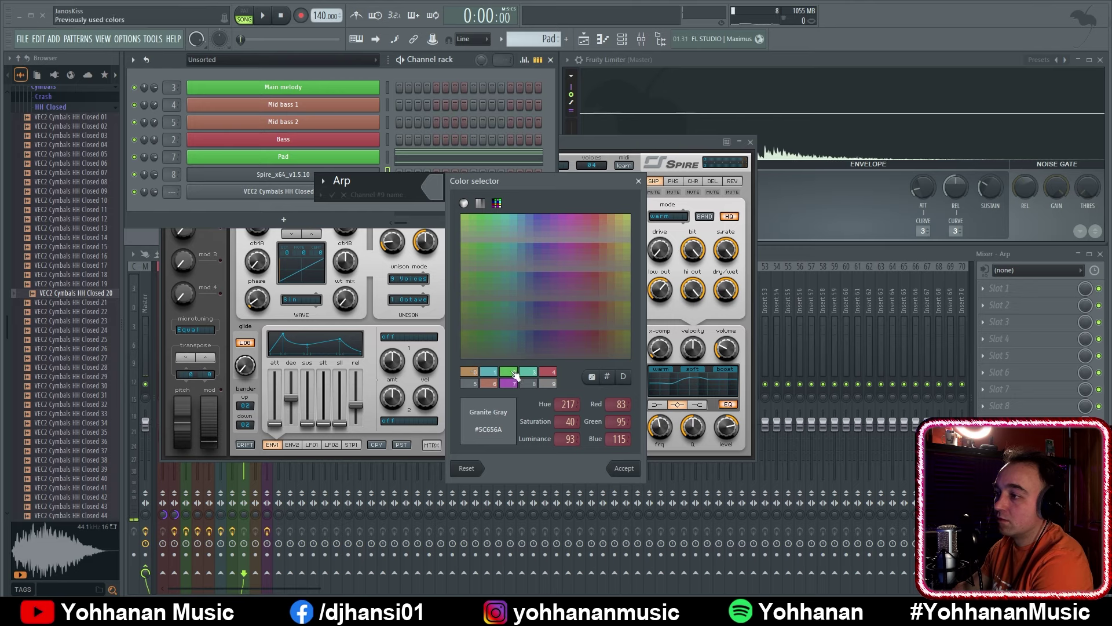
left_click(508, 371)
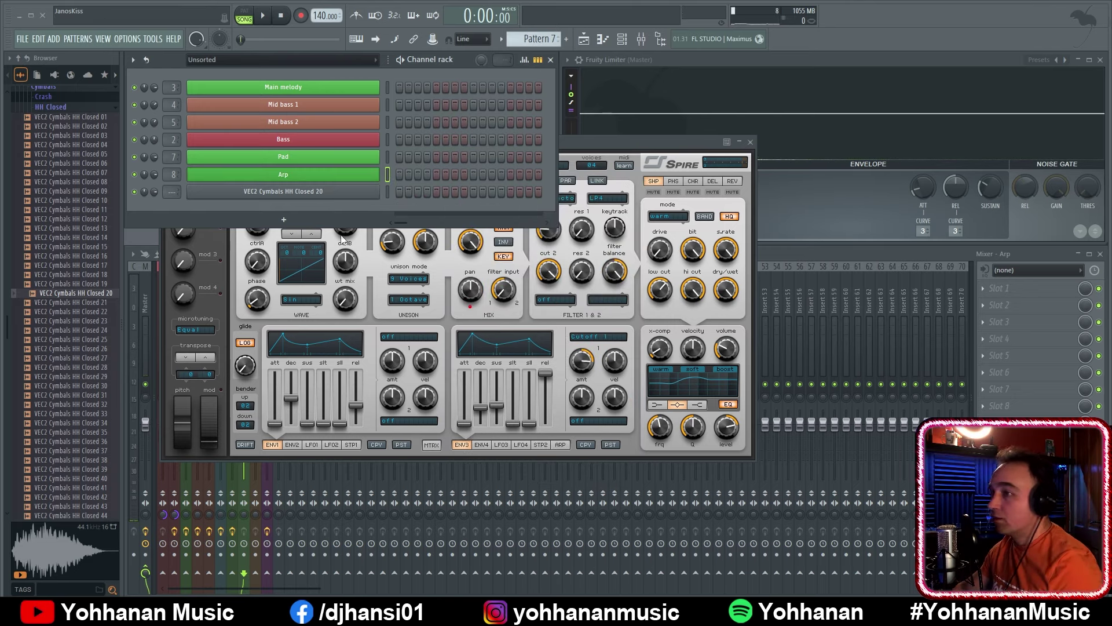
Program closed hi-hat hits on steps 3, 7, 11 and 15 of Pattern 7 and check the pattern in playback
right_click(293, 195)
left_click(407, 264)
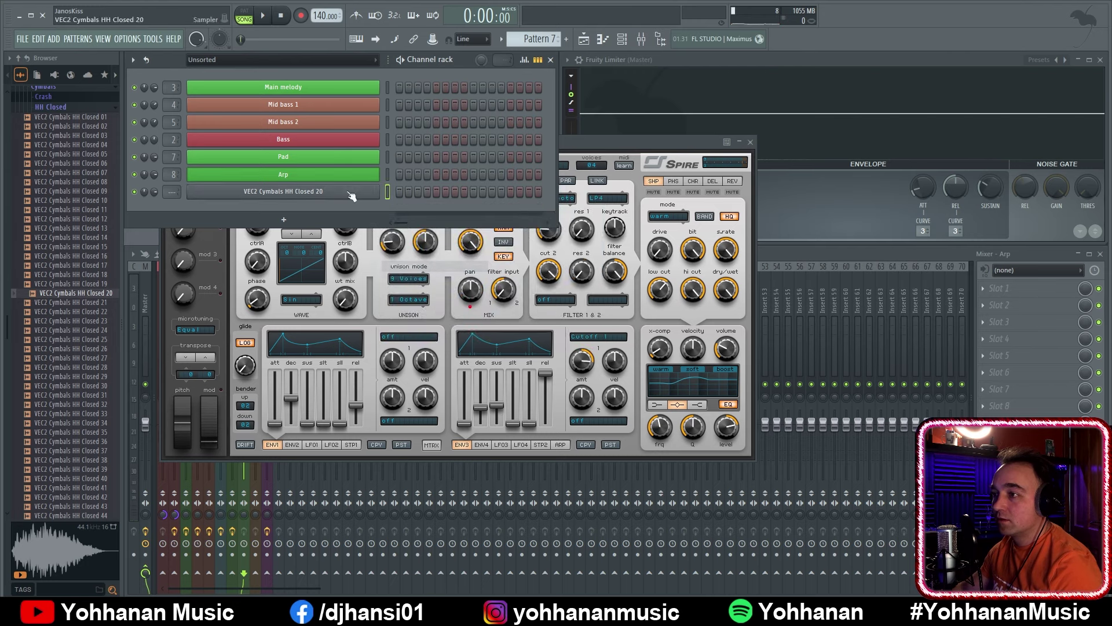
left_click(417, 192)
left_click(427, 192)
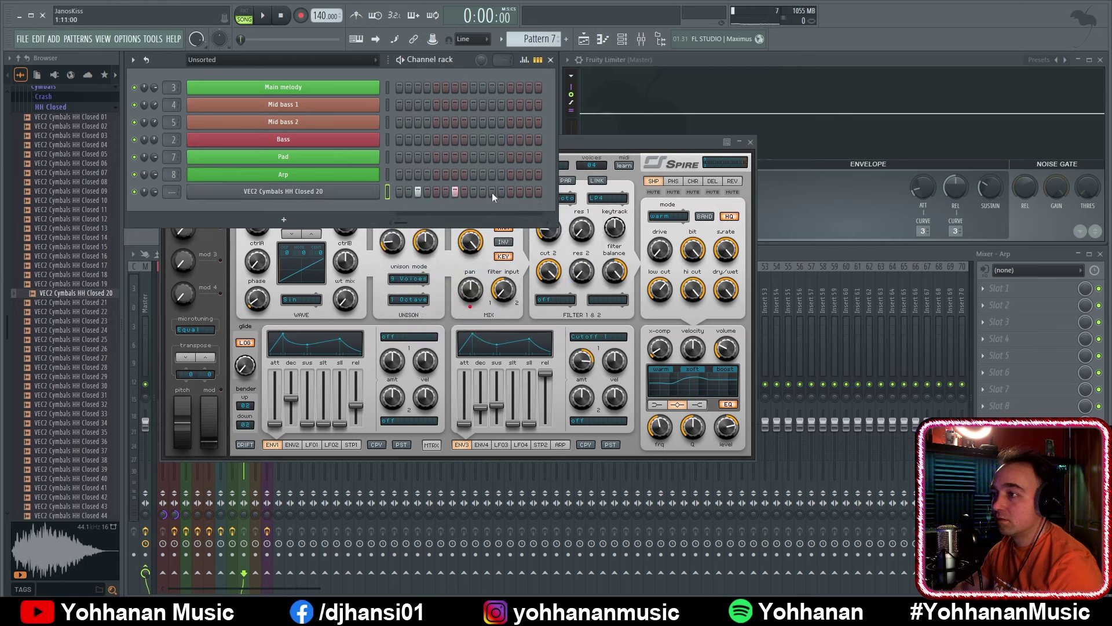
key("l")
key("space")
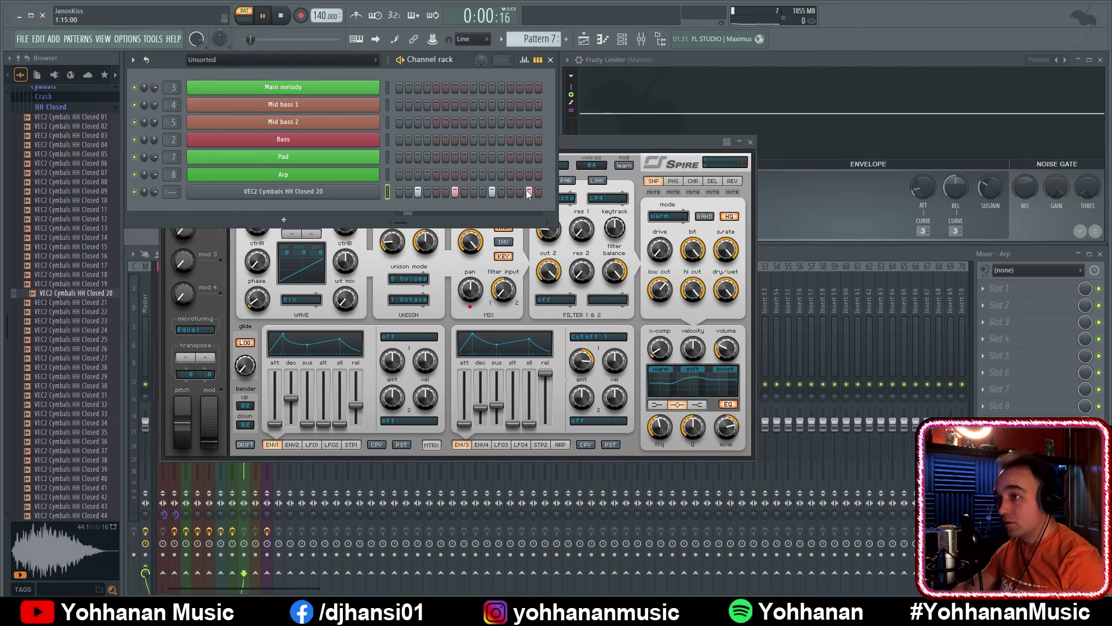
Rename the VEC2 Cymbals HH Closed 20 channel as Close hat and colour it turquoise
right_click(280, 190)
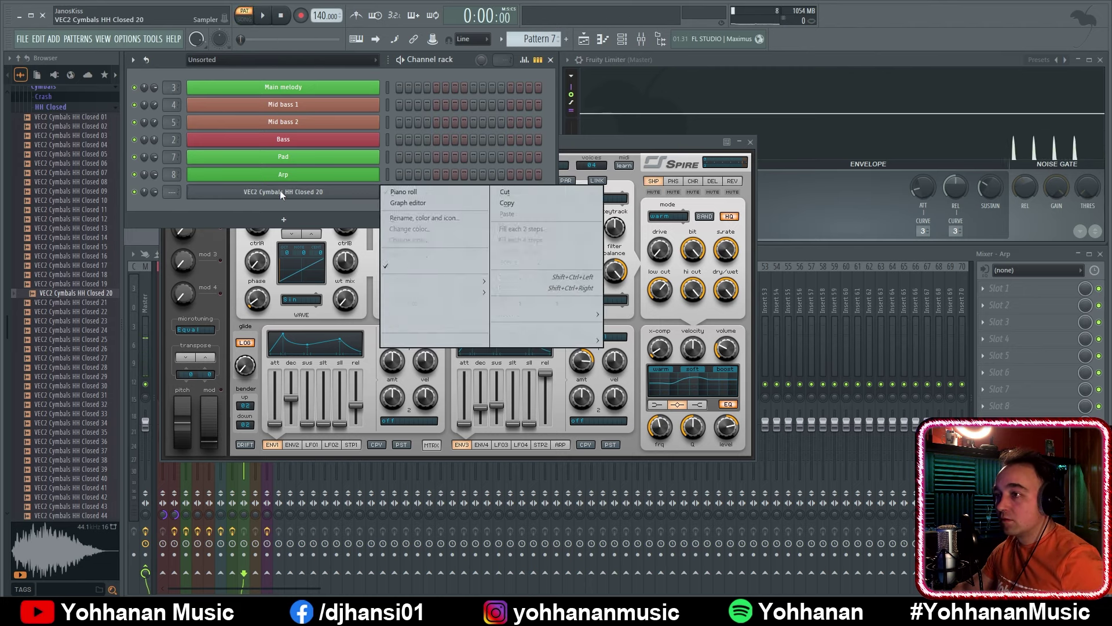
left_click(420, 219)
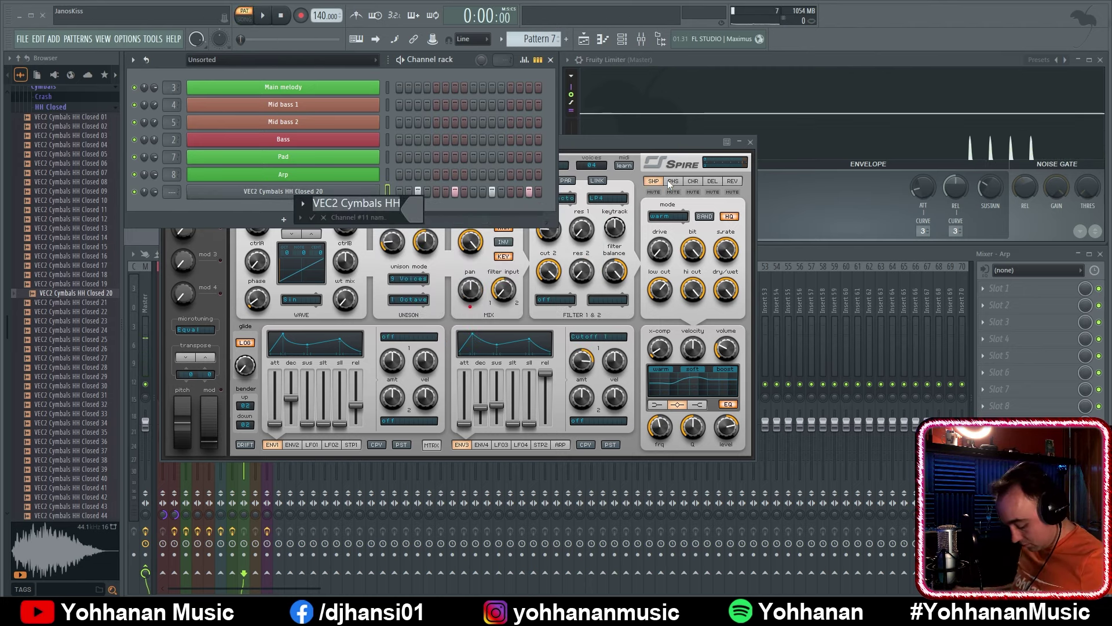
type("Close hat")
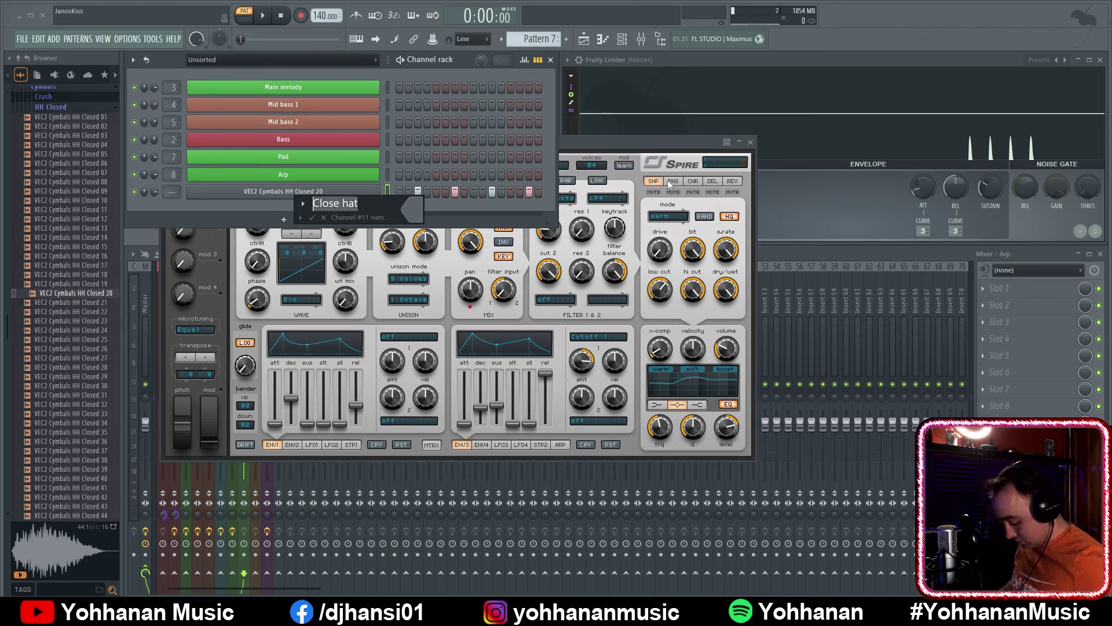
left_click(418, 212)
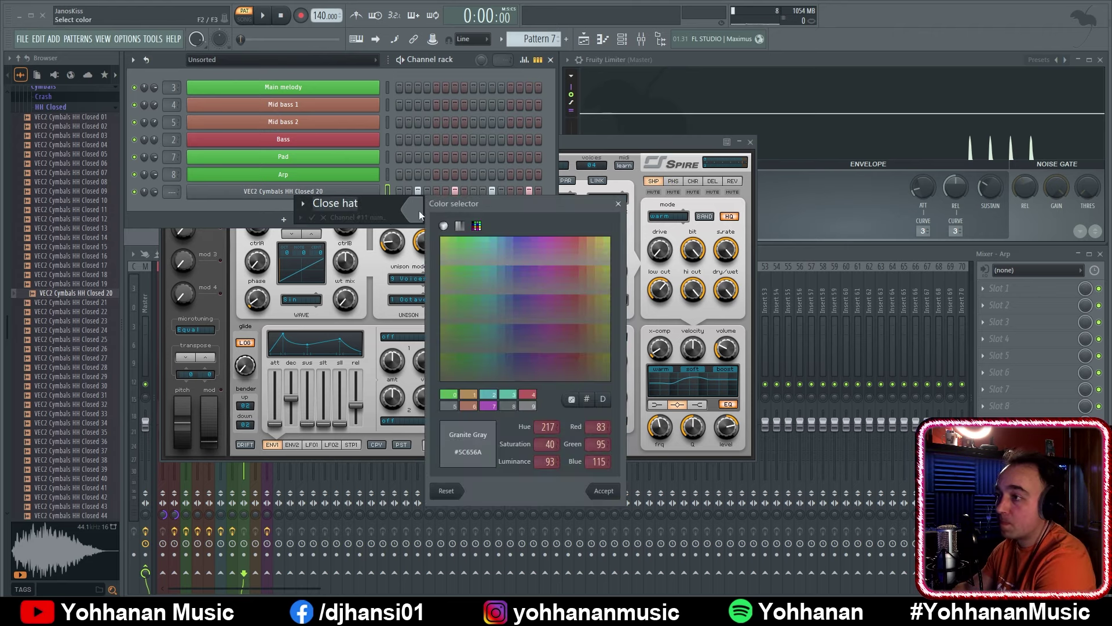
left_click(501, 395)
key("Return")
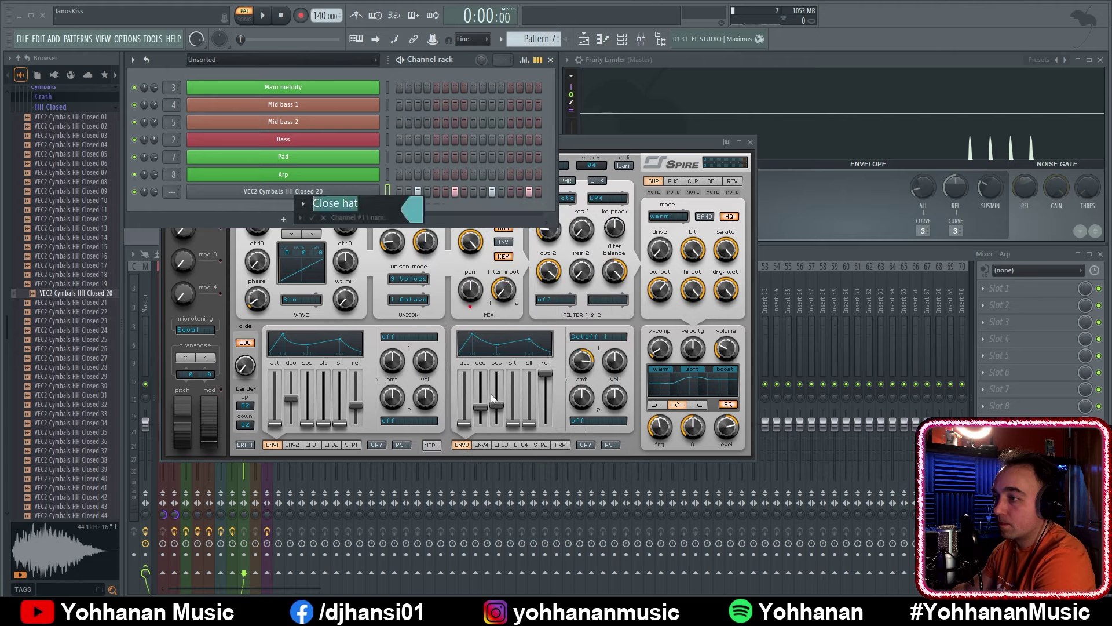
key("Return")
Route the Close hat channel to its own mixer track and paint Pattern 7 clips across bars 1 to 4 of Track 10
left_click(242, 192)
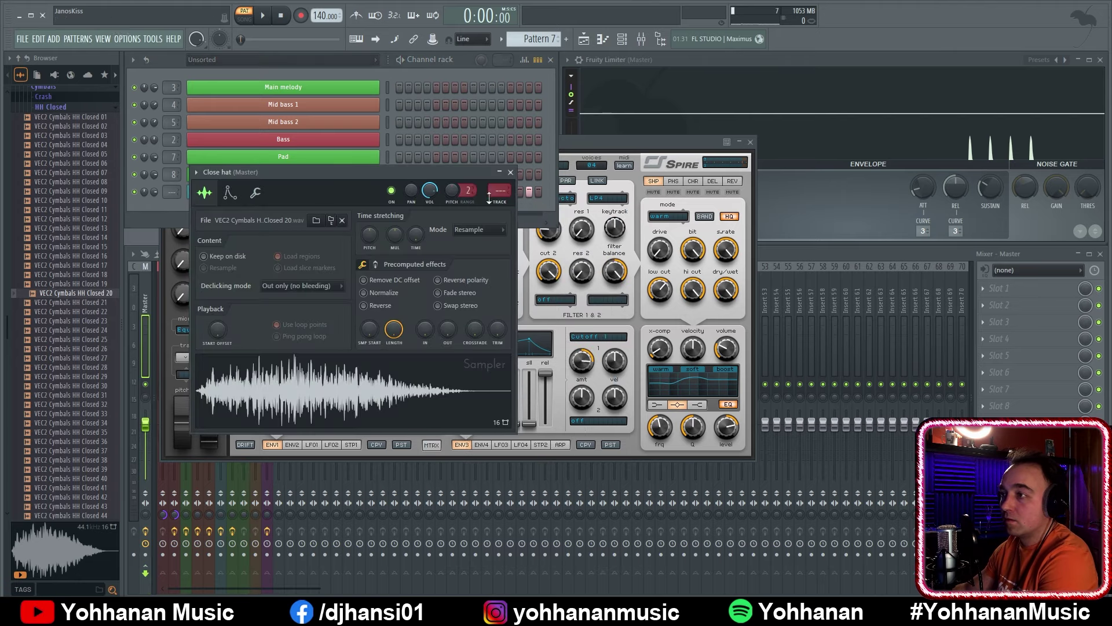
key("ctrl+l")
left_click(510, 172)
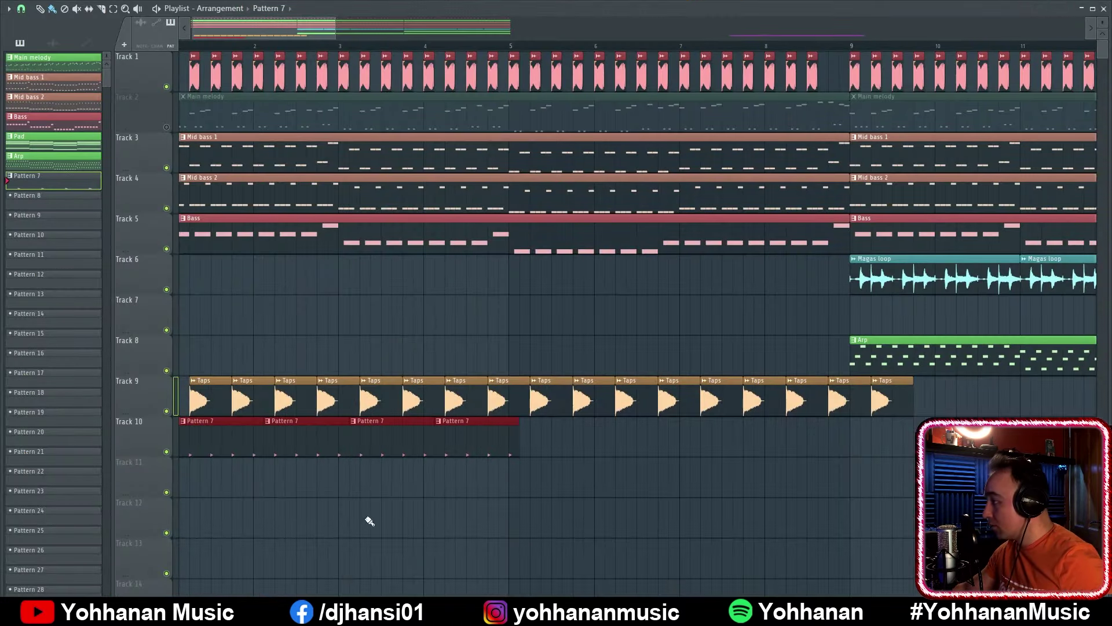
left_click(367, 518)
Rename Pattern 7 as Close hat and give it the same turquoise colour as its channel
right_click(30, 186)
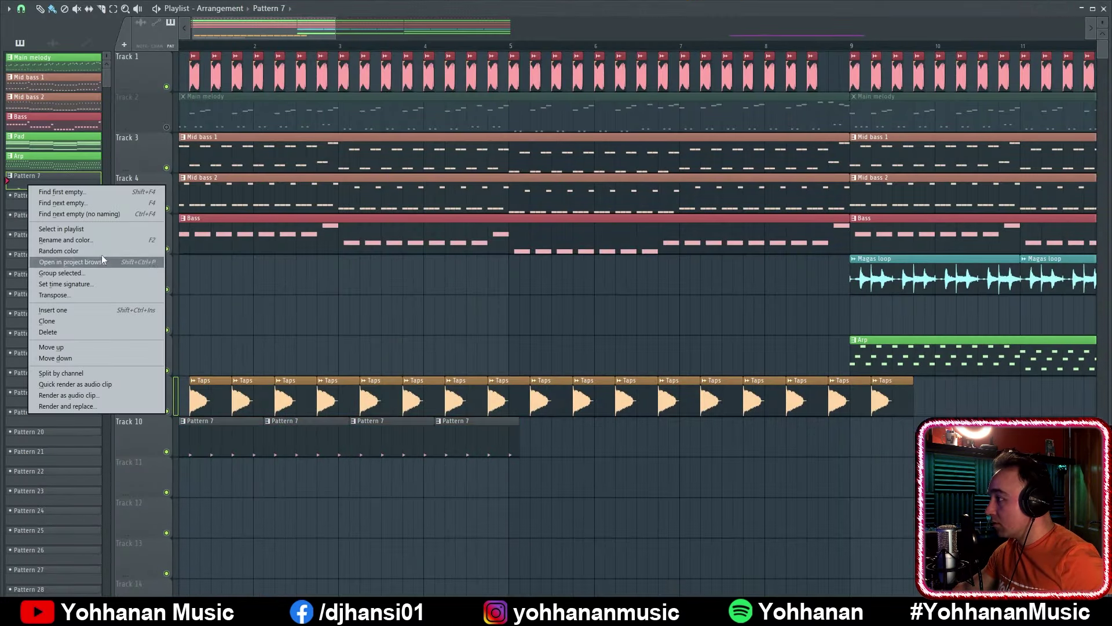
left_click(92, 241)
type("Close hat")
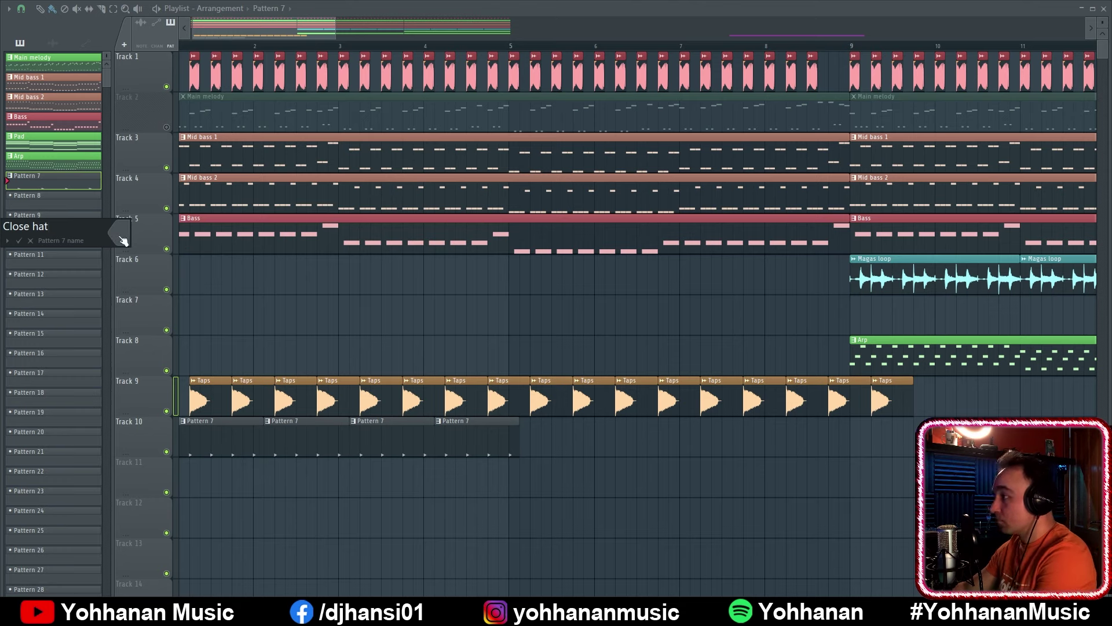
left_click(161, 416)
key("Return")
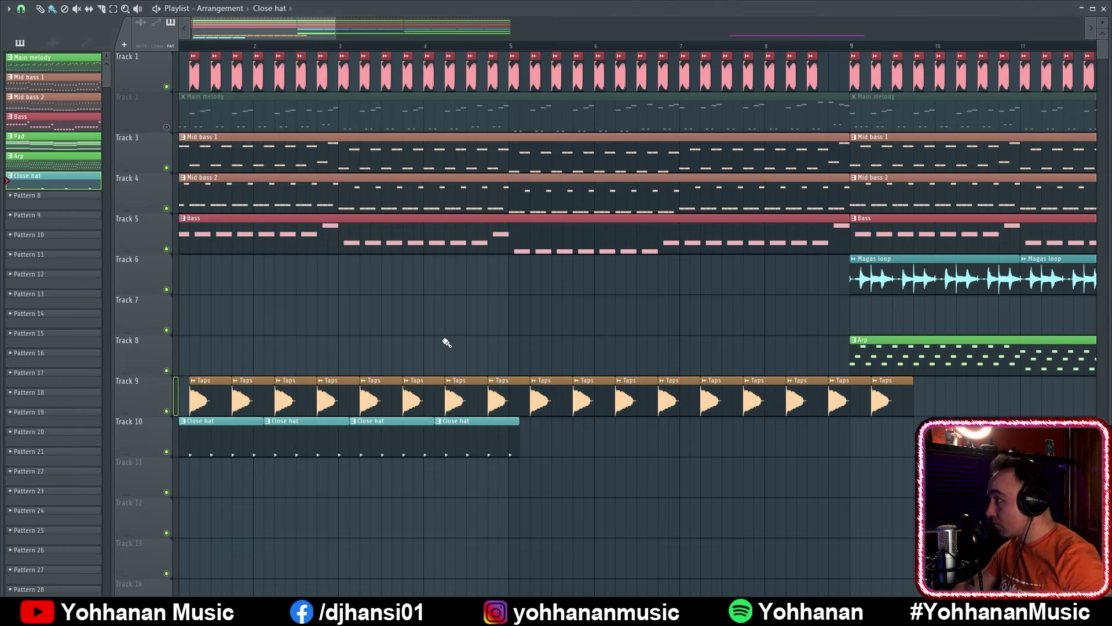
Continue the Close hat clips along Track 10 through bar 6 and check them in playback
key("Delete")
mouse_move(562, 447)
left_mouse_down()
mouse_move(191, 436)
mouse_move(614, 436)
left_mouse_up()
key("space")
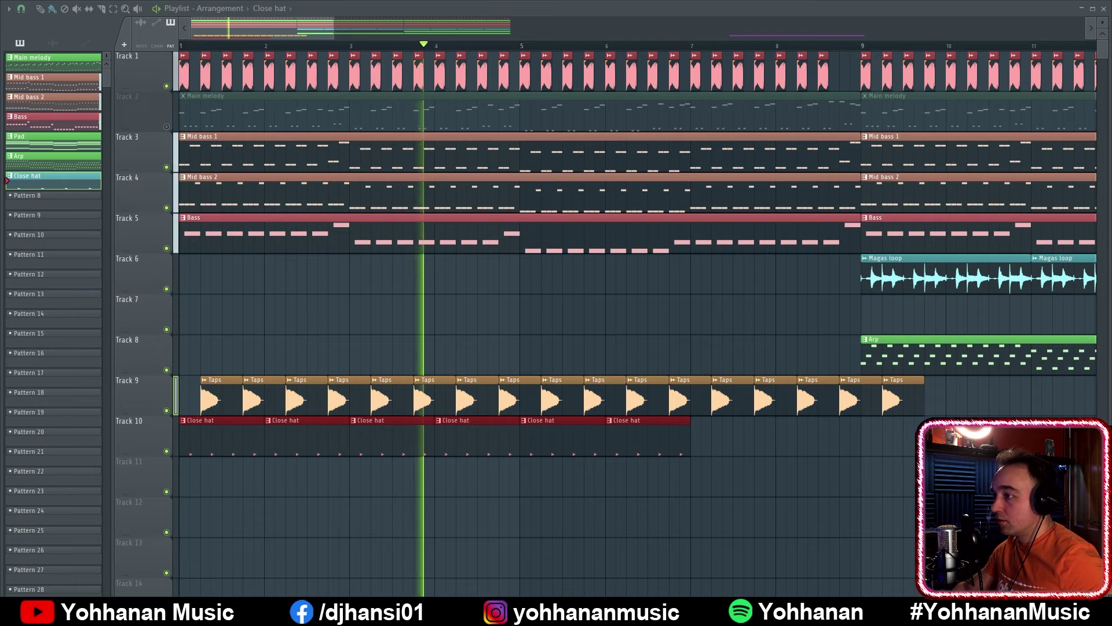
left_click(723, 445)
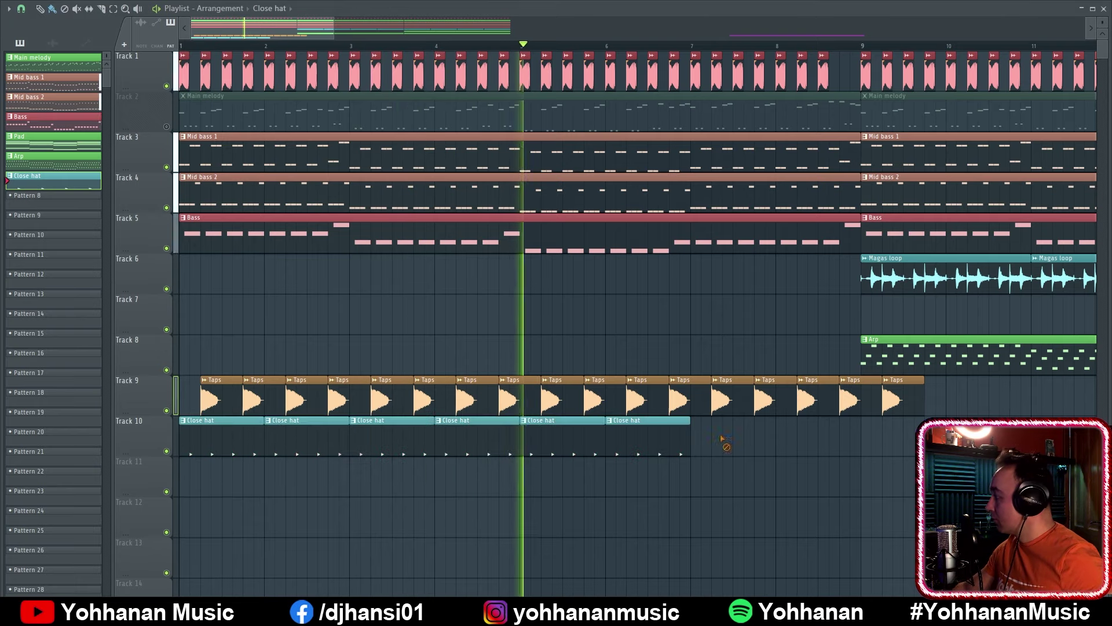
Continue the Close hat clips along Track 10 up to the end of bar 24
left_click_drag(692, 422, 927, 430)
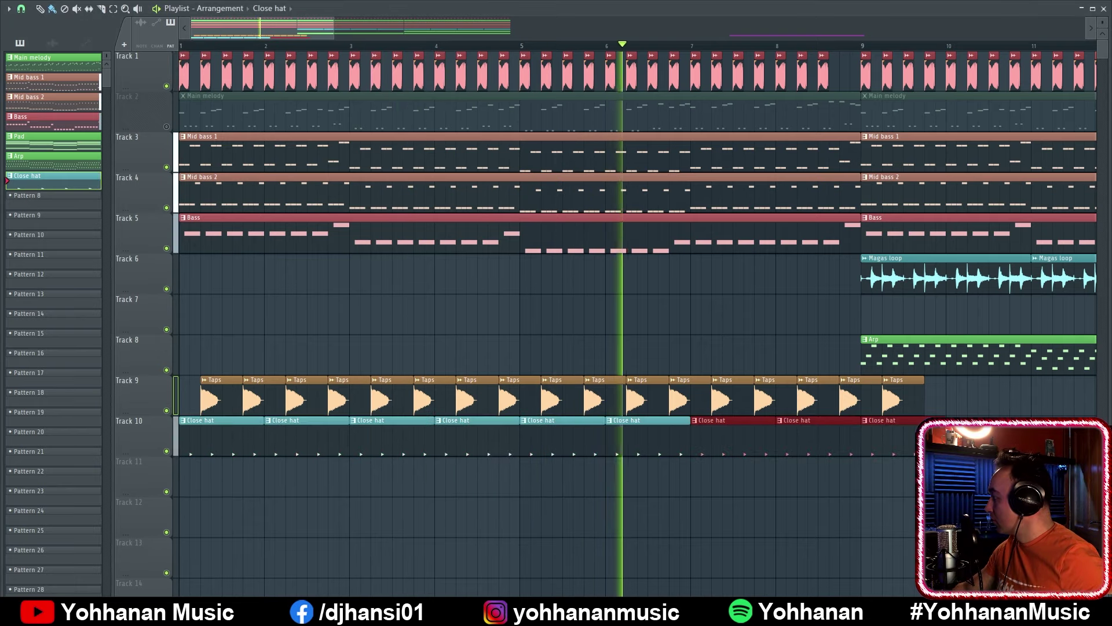
scroll(241, 514, "down", 5)
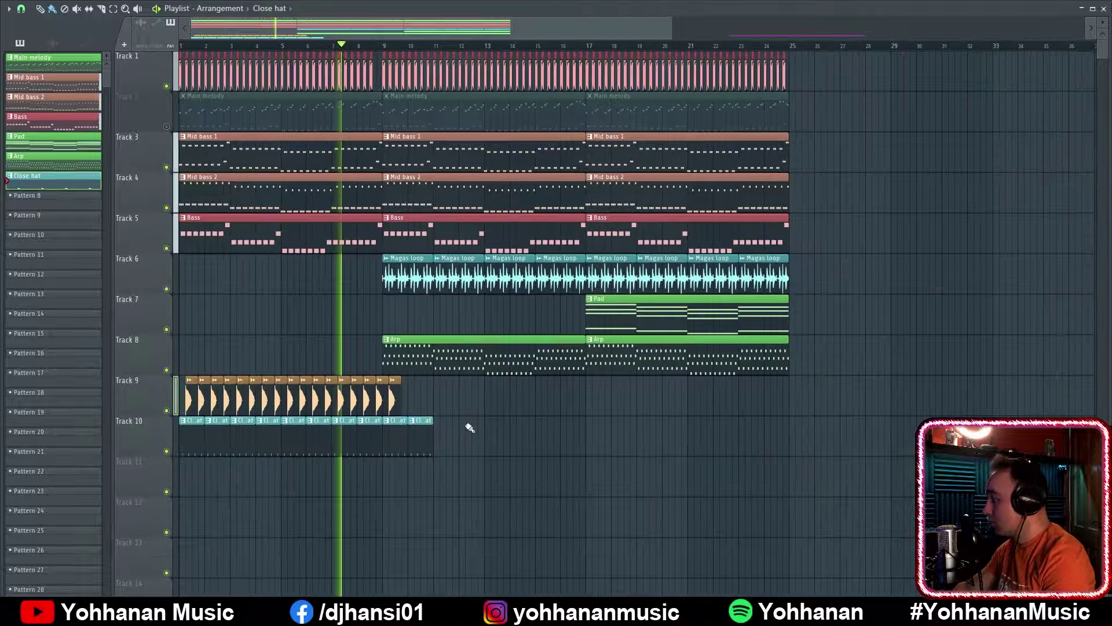
left_click_drag(440, 427, 788, 428)
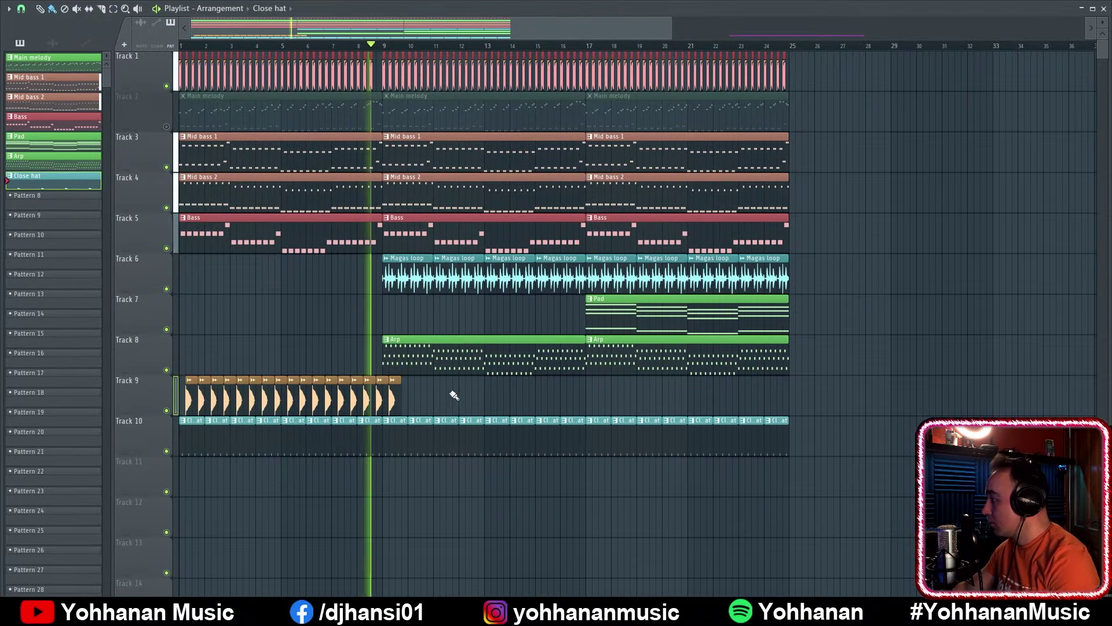
Continue the Taps clips along Track 9 to the end of bar 24 and delete the surplus clips beyond the arrangement's end
right_click(383, 395)
left_click_drag(403, 414, 768, 396)
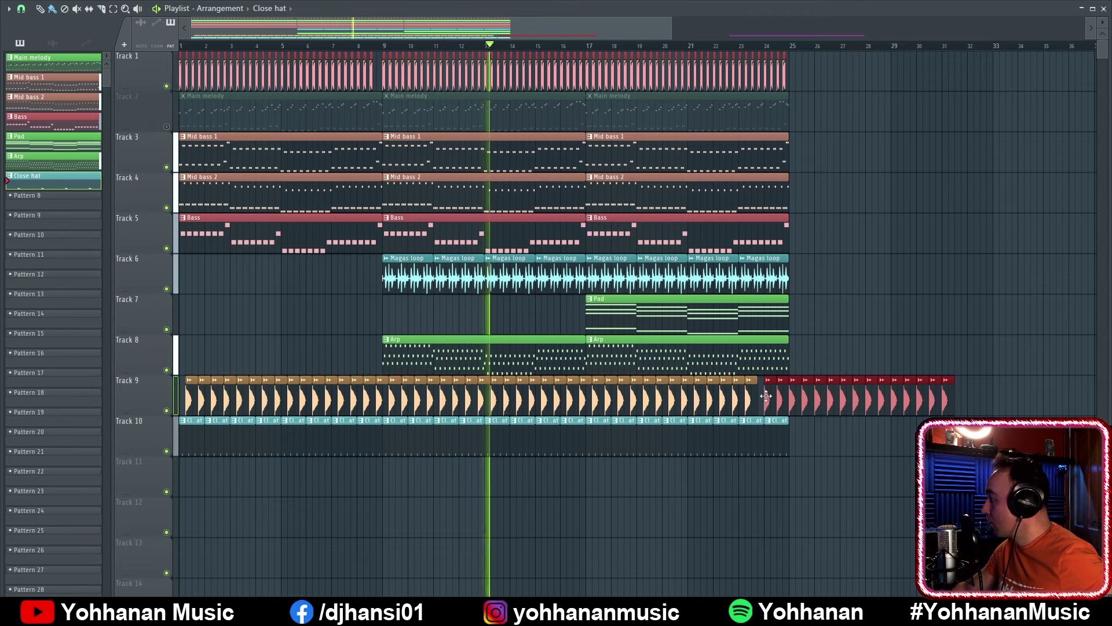
right_click(810, 389)
right_click(810, 389)
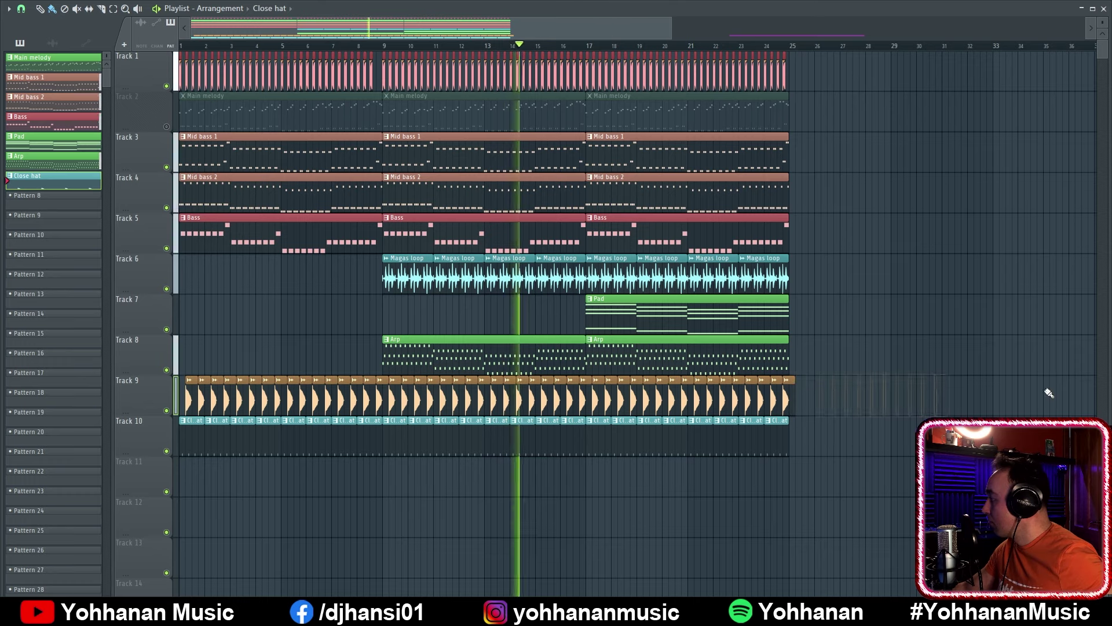
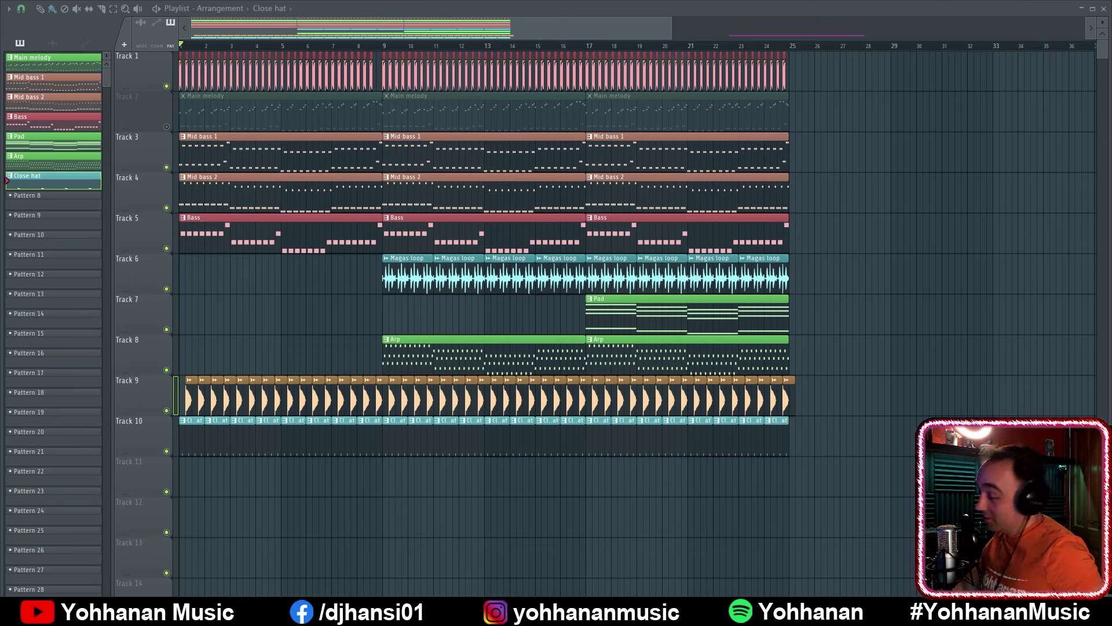
Play the arrangement from the start and compare it with the Main melody track unmuted and muted
key("space")
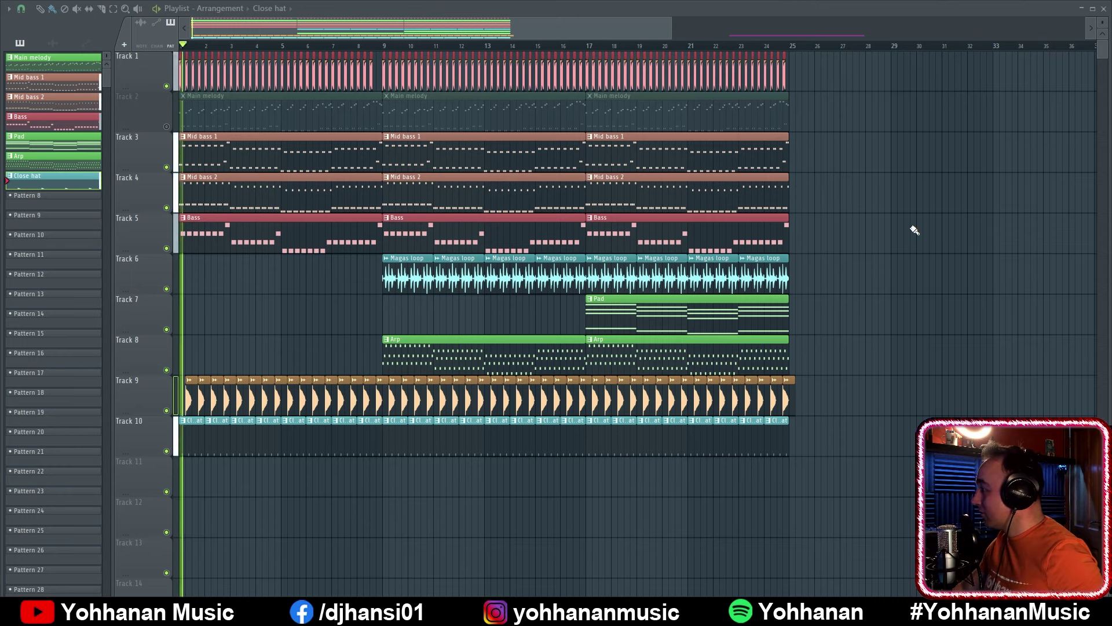
left_click(166, 127)
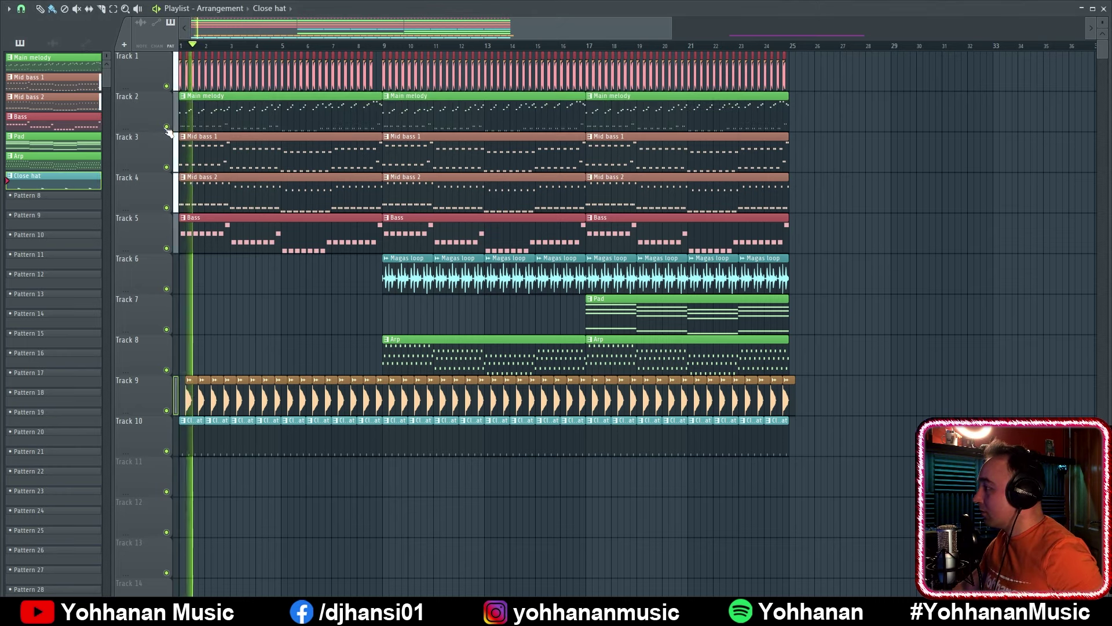
left_click(166, 127)
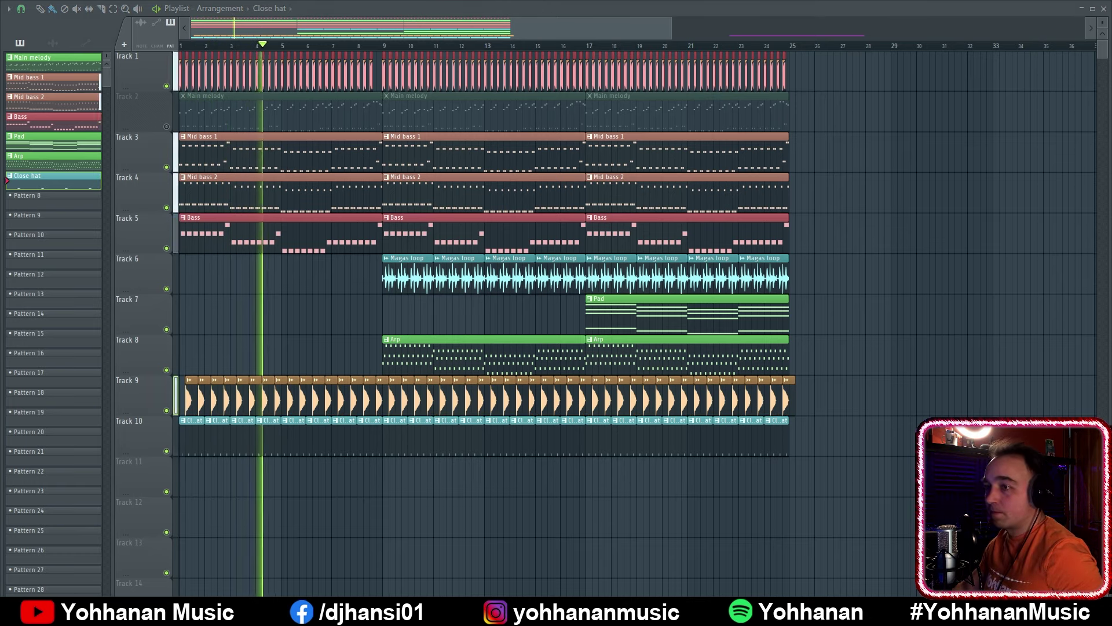
key("space")
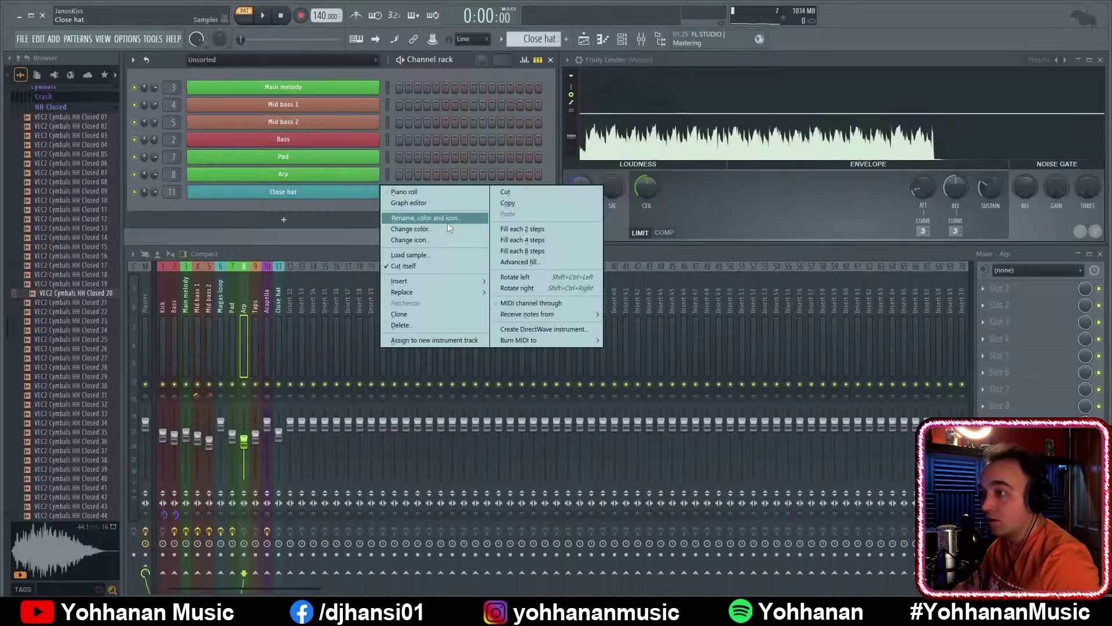
left_click(448, 225)
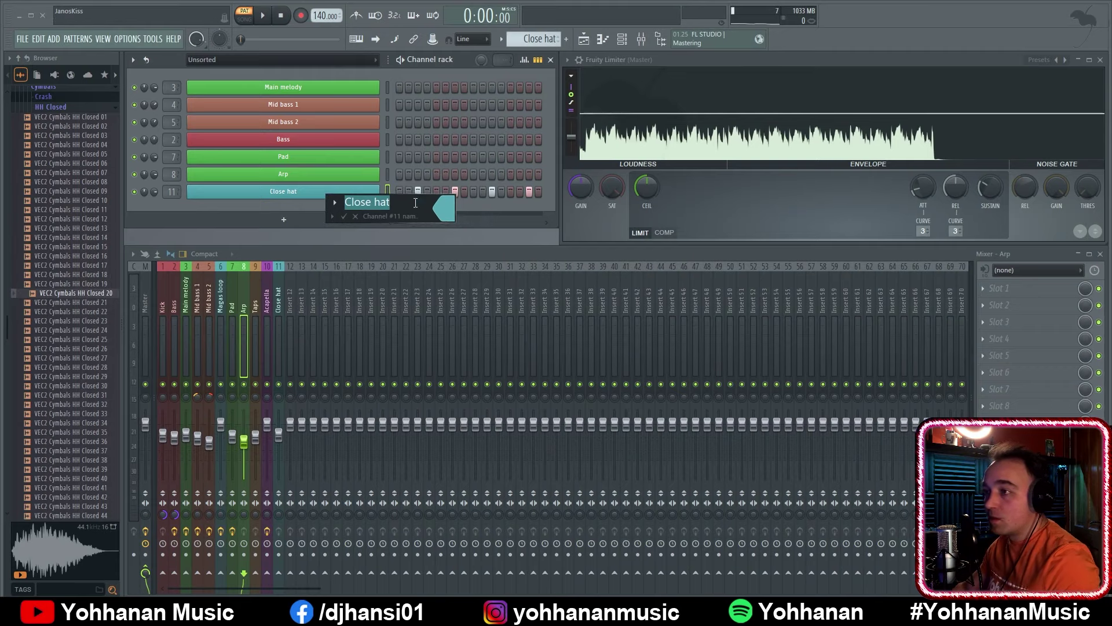
left_click(246, 226)
right_click(362, 192)
left_click(435, 196)
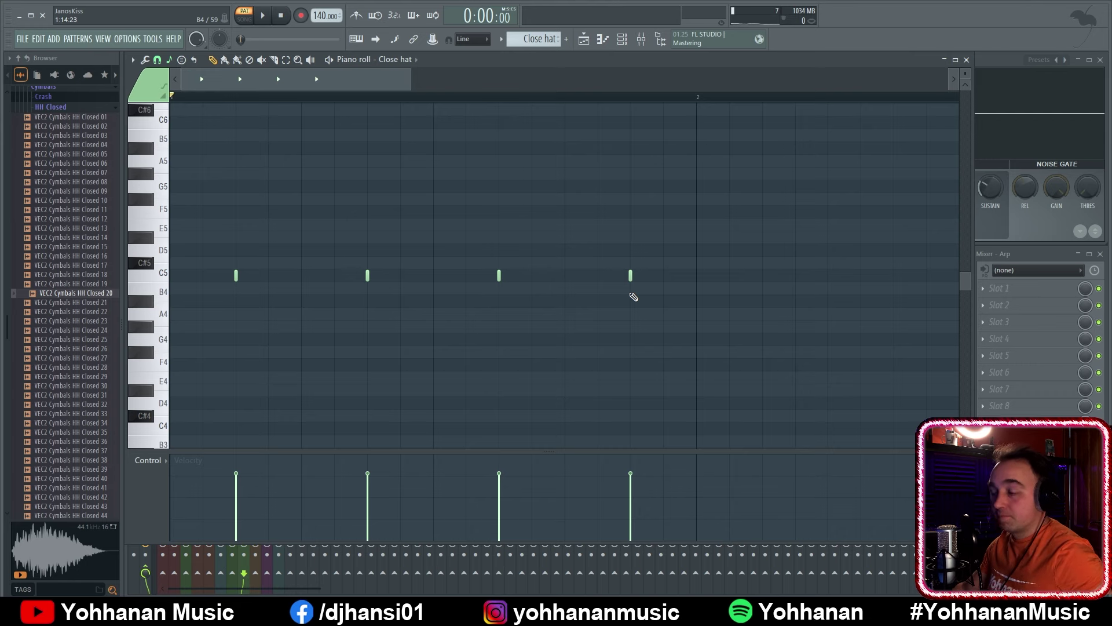
key("F7")
Load the Close hat channel's sample into the audio editor and detect its pitch regions
left_click(340, 191)
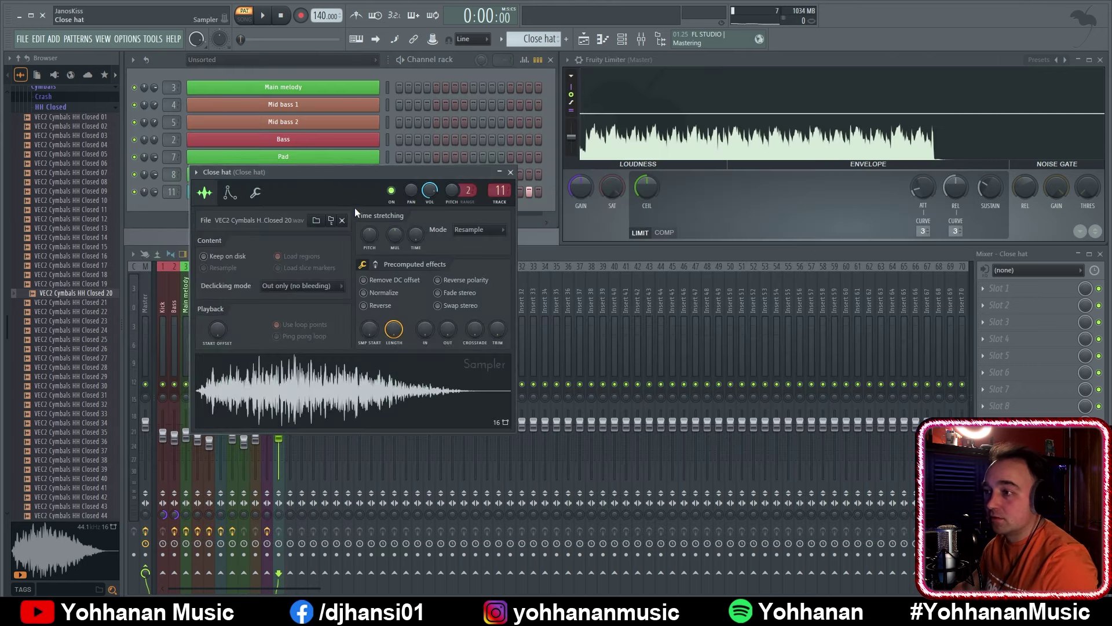
right_click(295, 382)
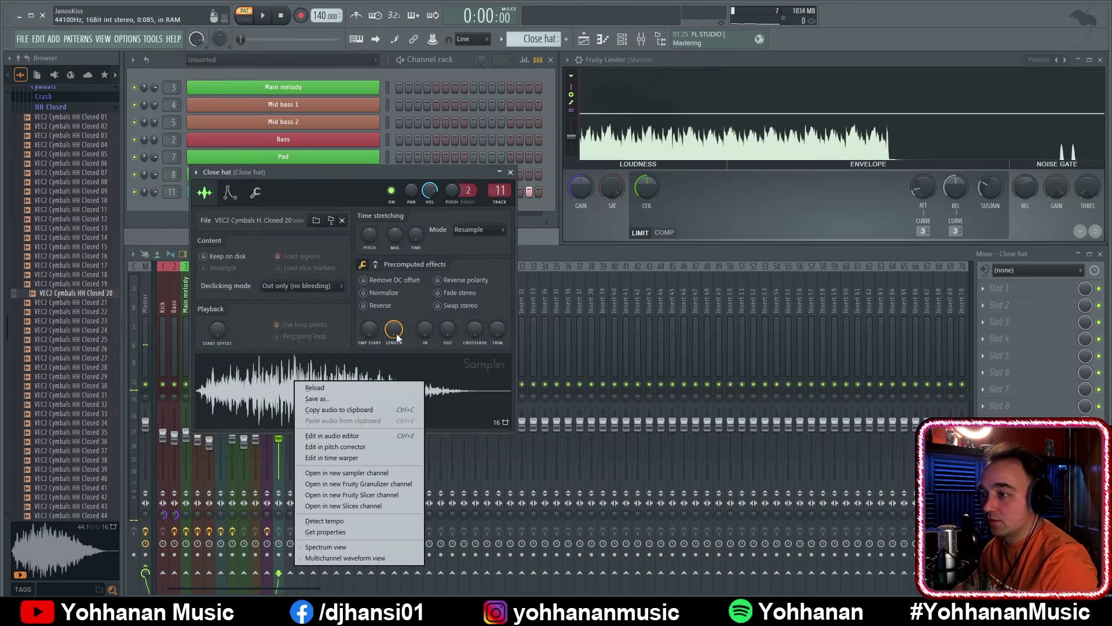
left_click(381, 435)
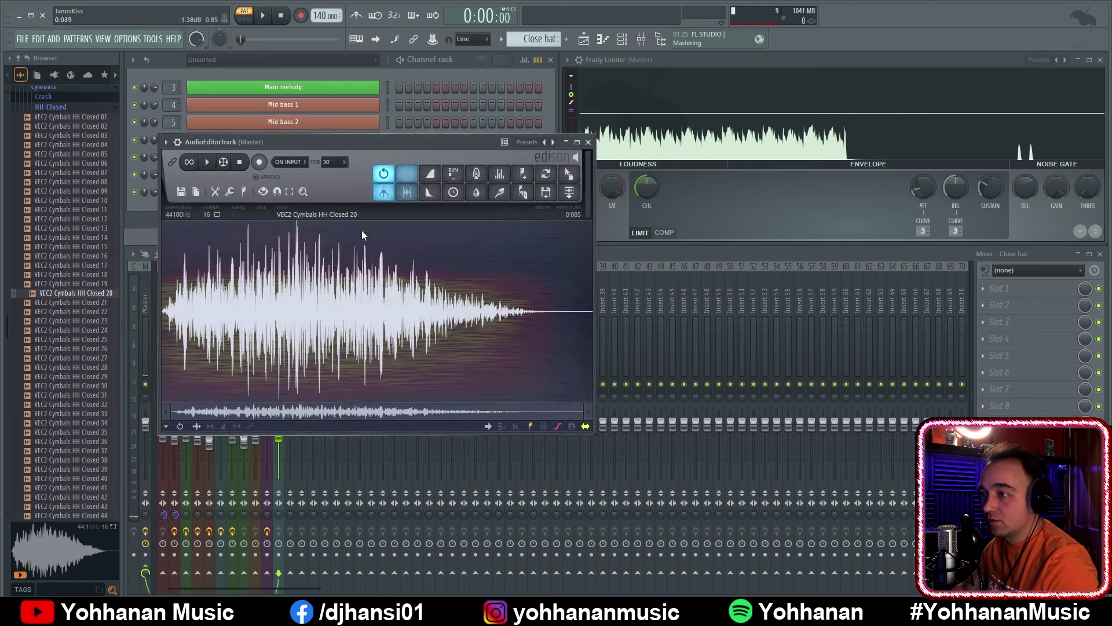
left_click(246, 192)
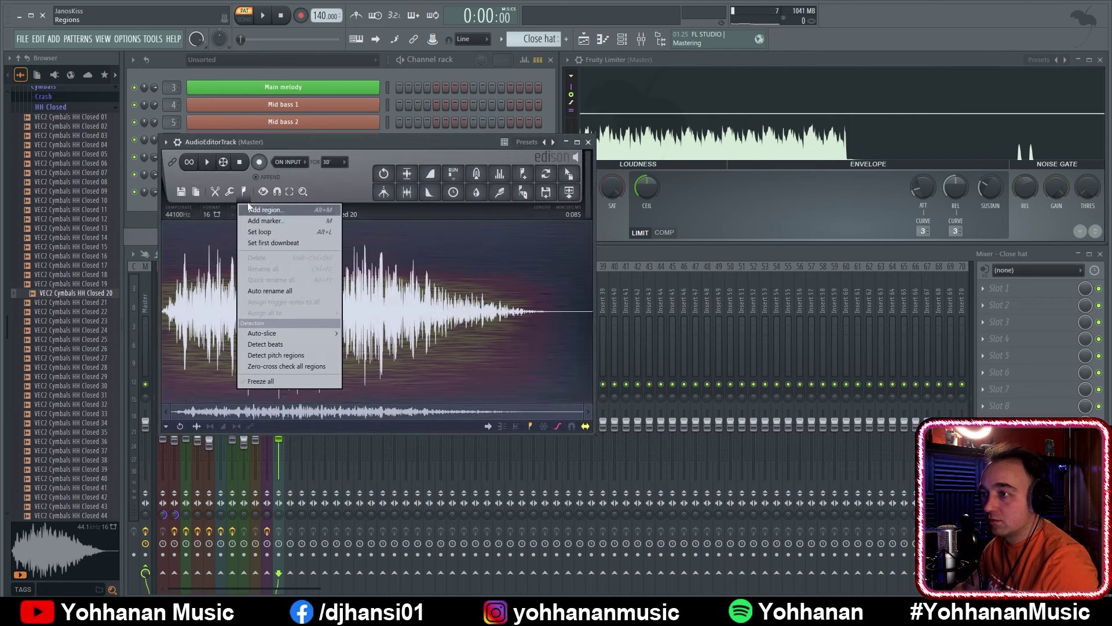
left_click(284, 356)
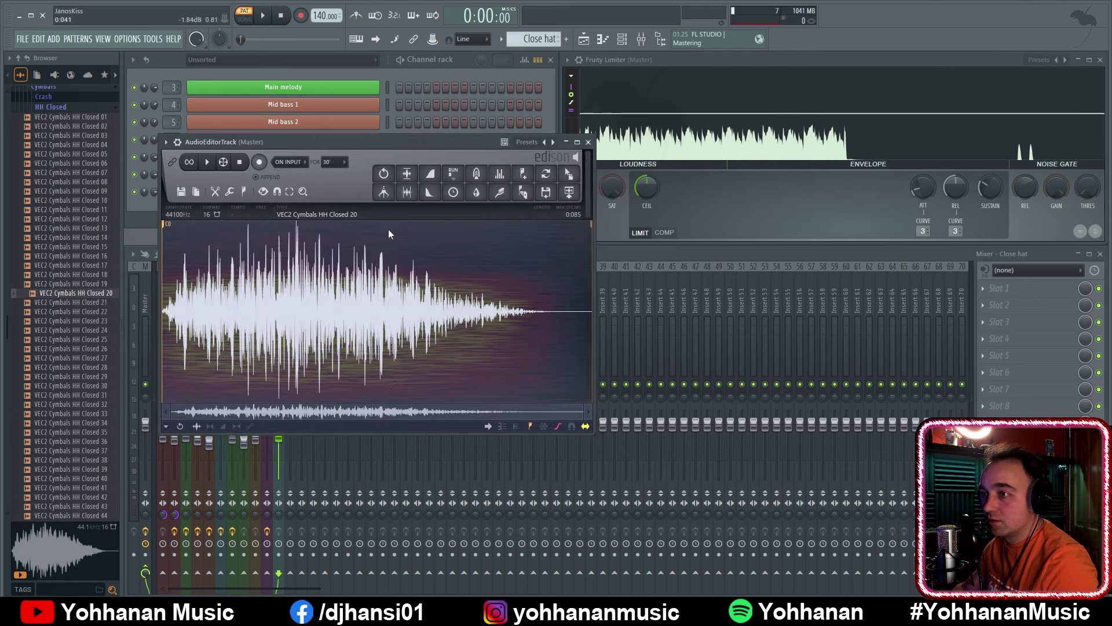
left_click(589, 143)
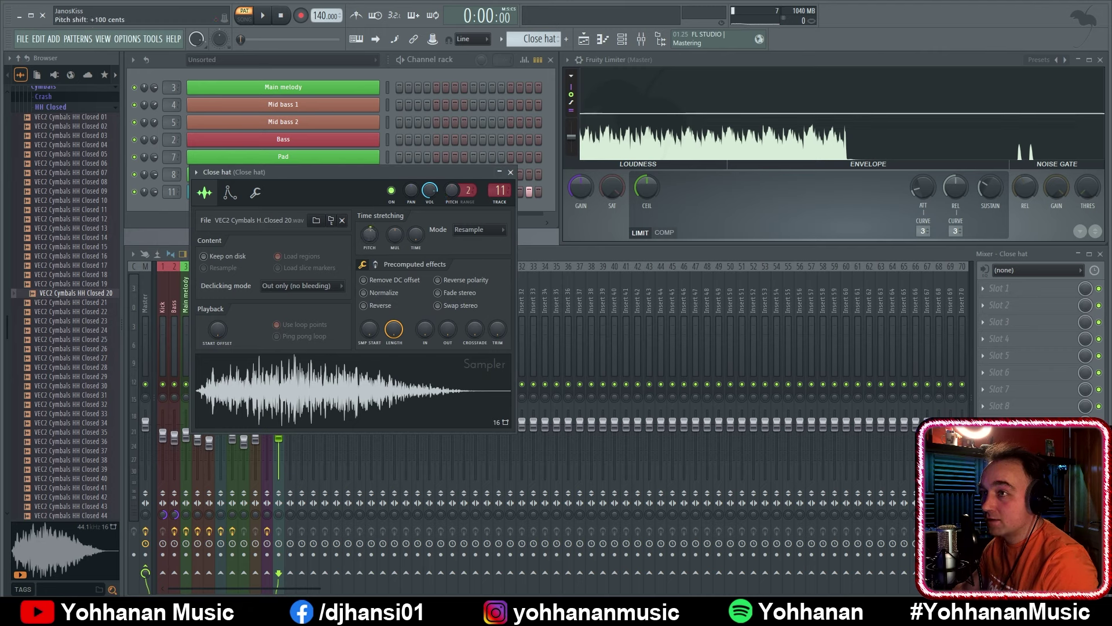
Audition the Close hat sample with a +100 cents pitch shift and reset the pitch to its default
left_click(301, 394)
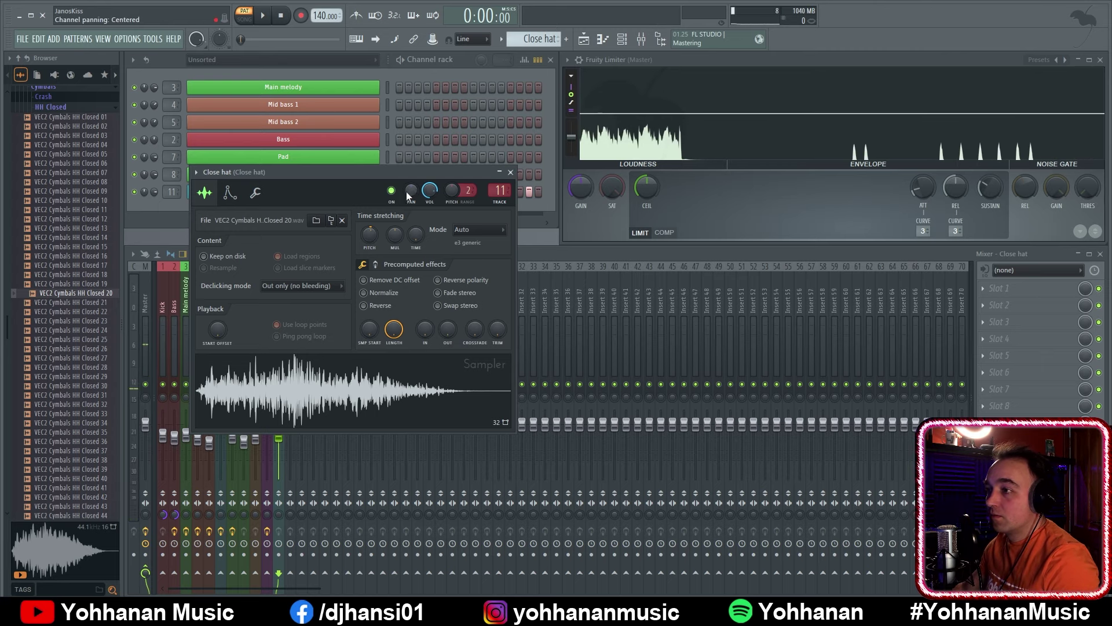
right_click(368, 233)
left_click(389, 245)
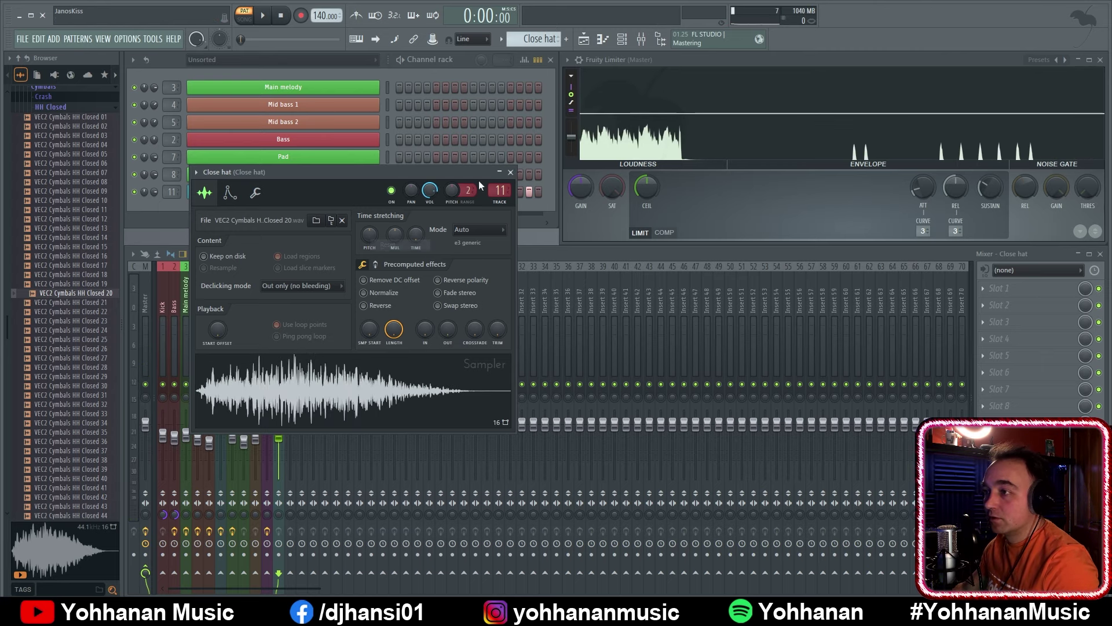
left_click(511, 172)
Transpose the four Close hat notes up one semitone to C#5, audition them and lengthen each note to one step
right_click(377, 190)
left_click(435, 196)
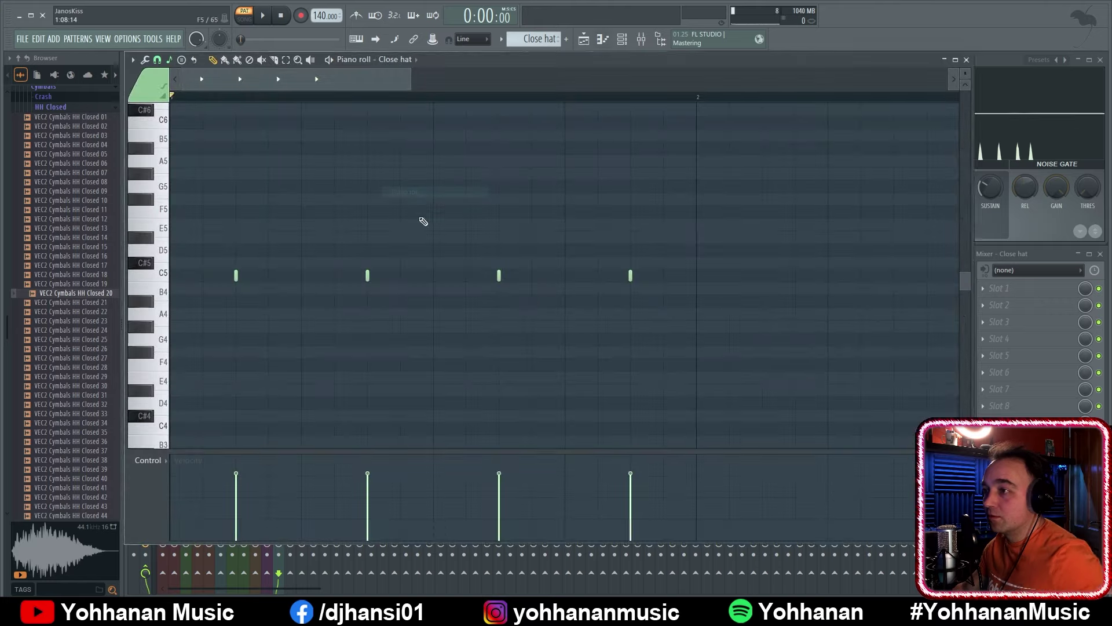
left_click_drag(672, 295, 169, 256)
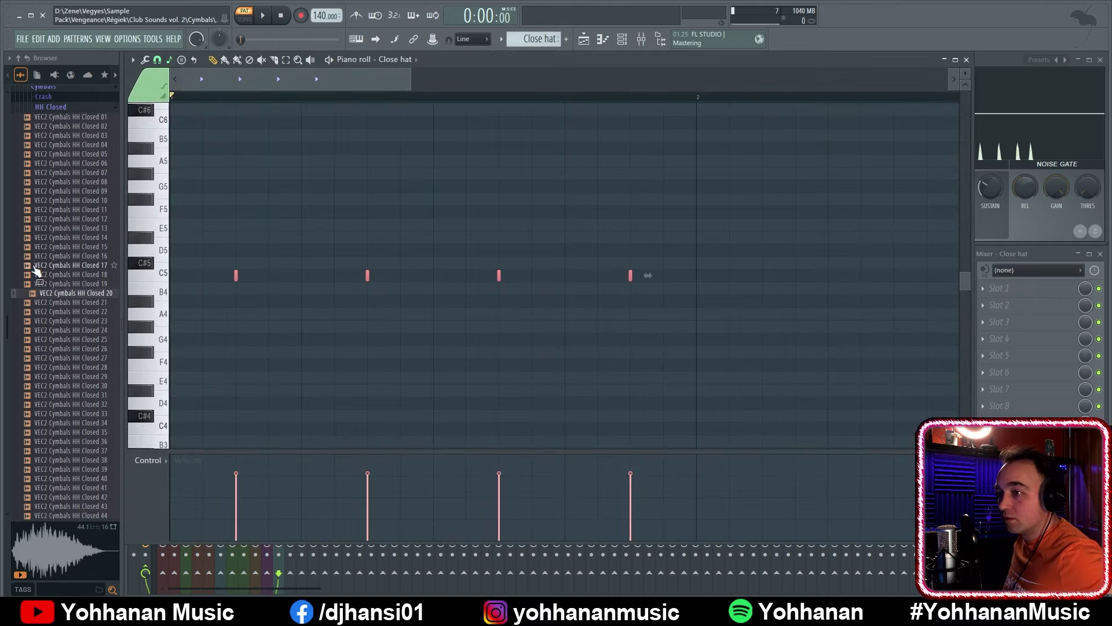
key("shift+Up")
key("space")
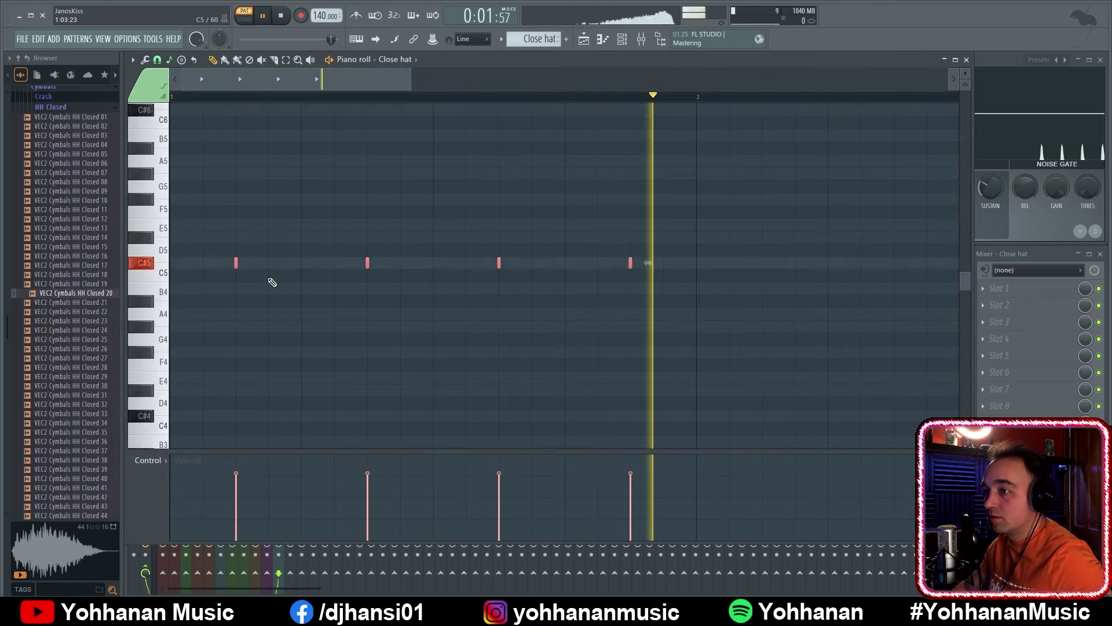
key("space")
left_click_drag(239, 262, 268, 263)
left_click(331, 243)
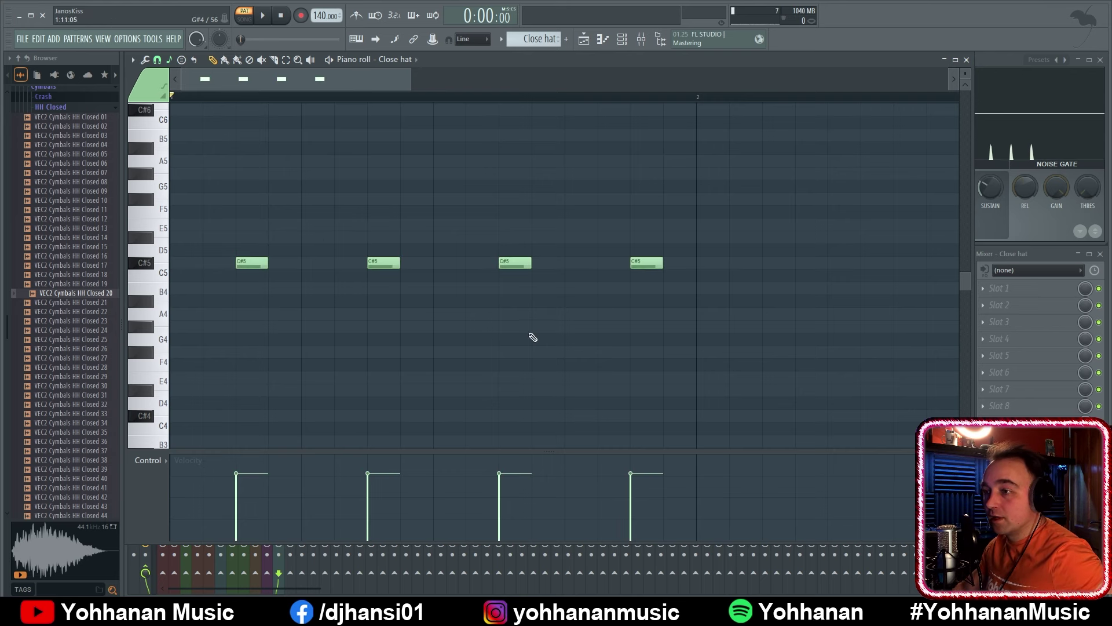
Reduce the Close hat pattern to three consecutive one-step C#5 notes on steps 2, 3 and 4 of the first beat and audition it
left_click_drag(735, 310, 186, 168)
mouse_move(251, 263)
left_mouse_down()
mouse_move(218, 263)
mouse_move(687, 268)
left_mouse_up()
scroll(247, 368, "up", 1)
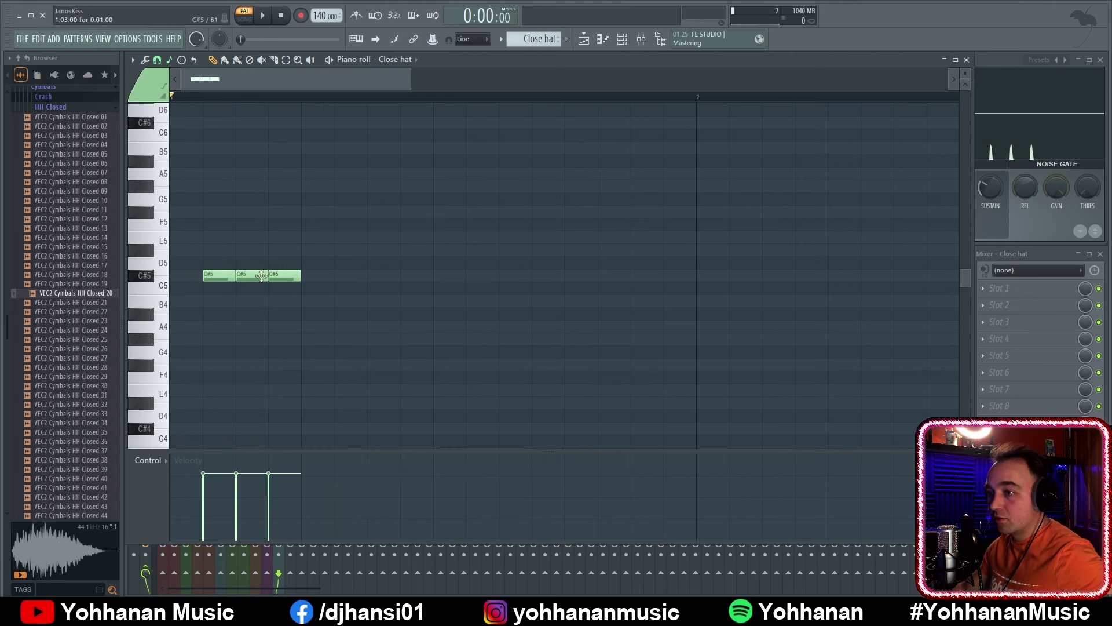
key("space")
key("space")
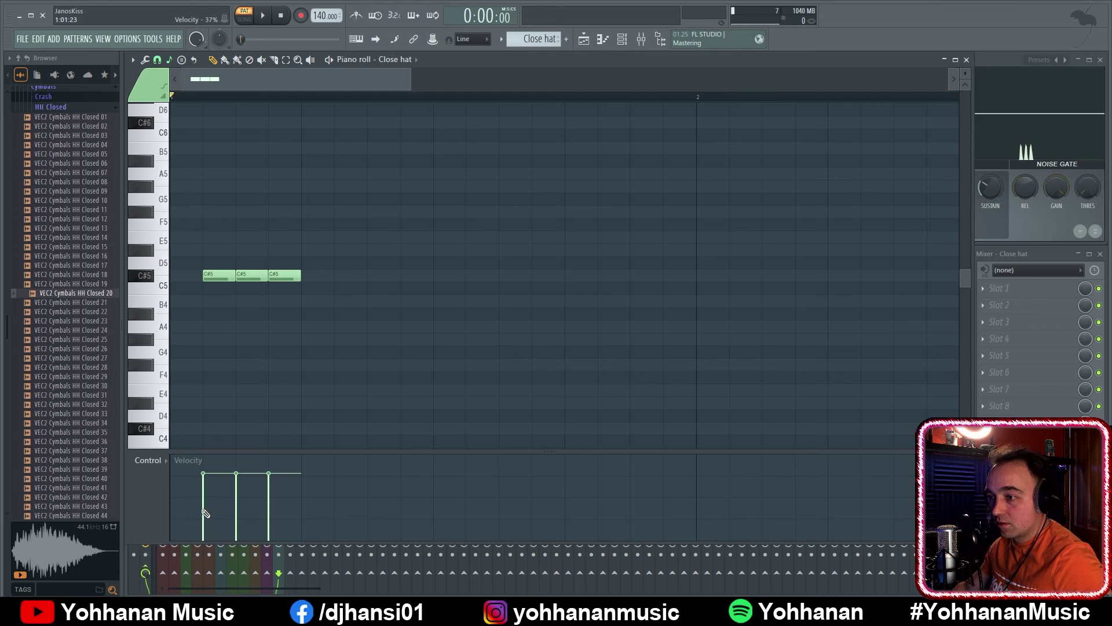
Shape the three notes' velocities with a low first, high second and medium third note, checking the groove in playback
left_click(237, 490)
key("space")
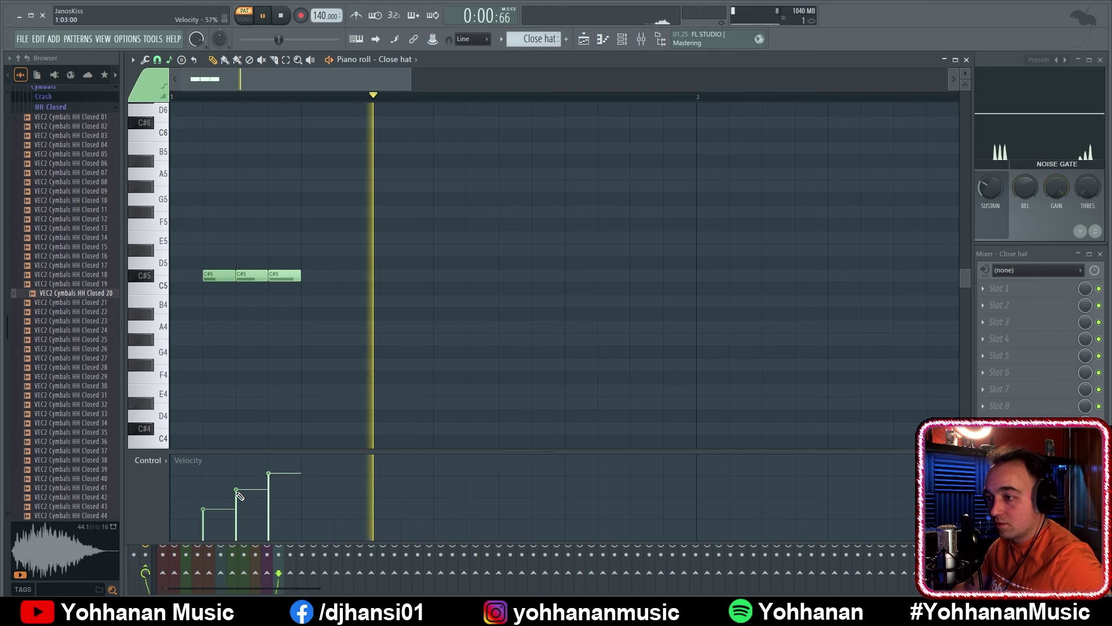
key("space")
left_click(270, 494)
key("space")
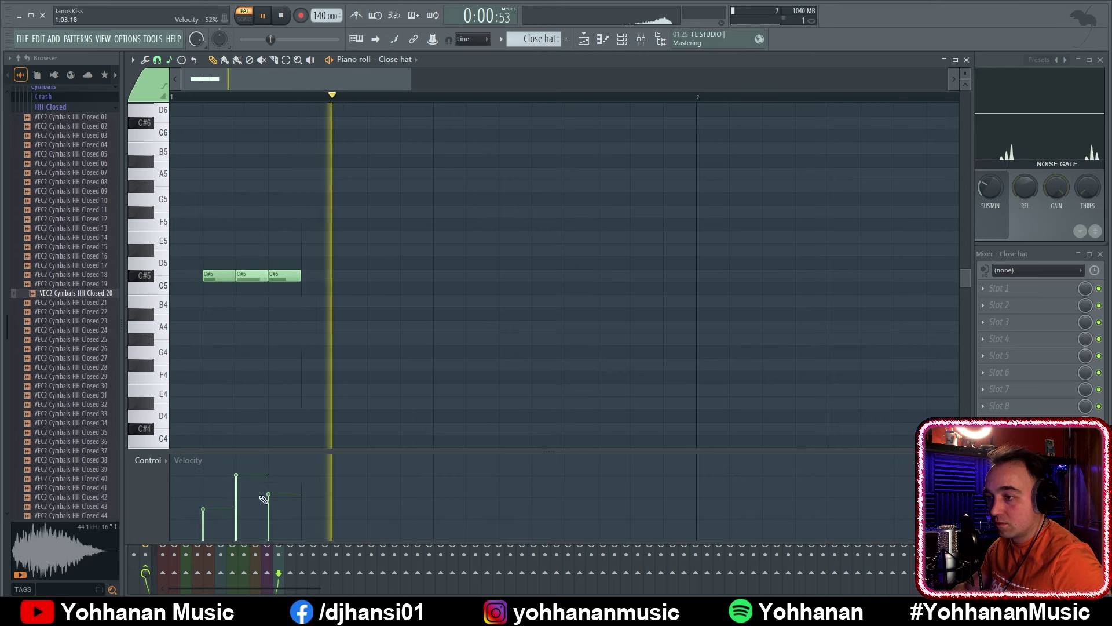
key("space")
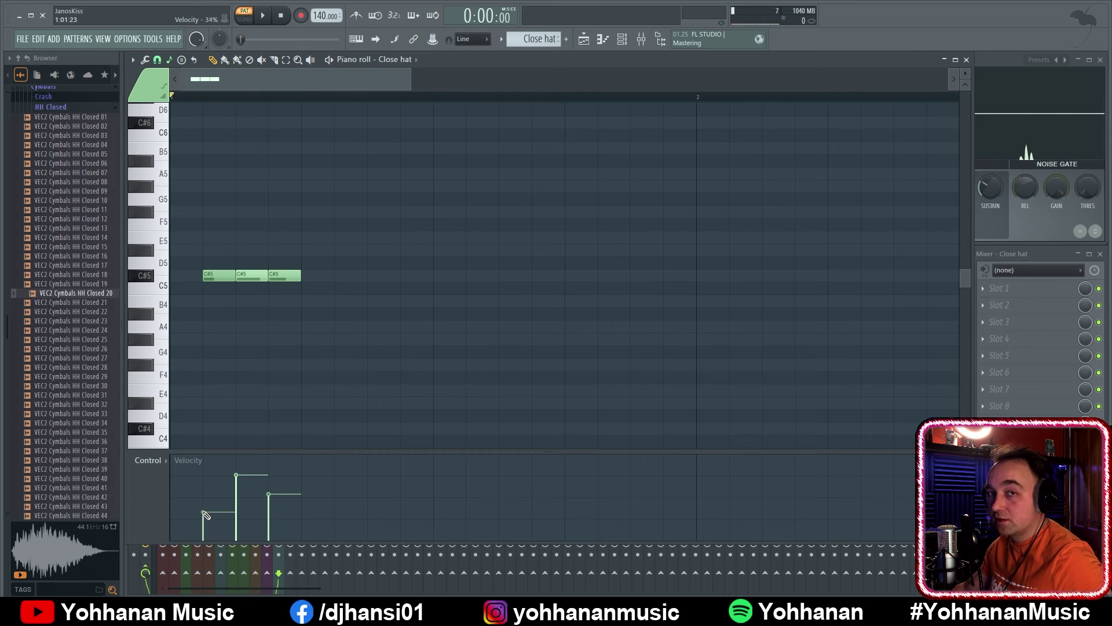
key("space")
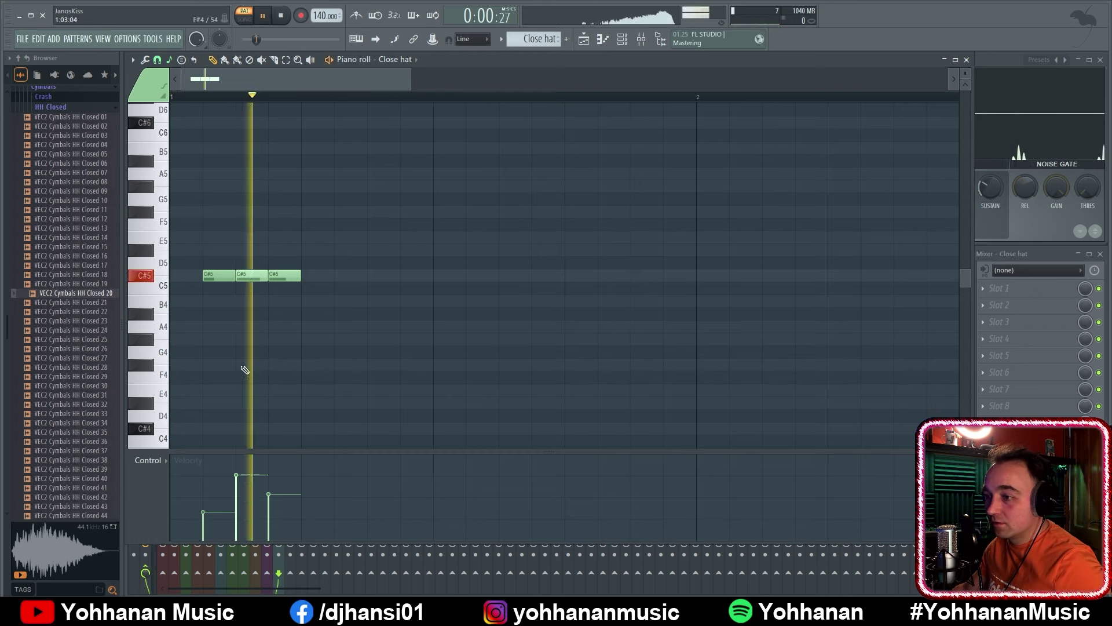
key("space")
key("space")
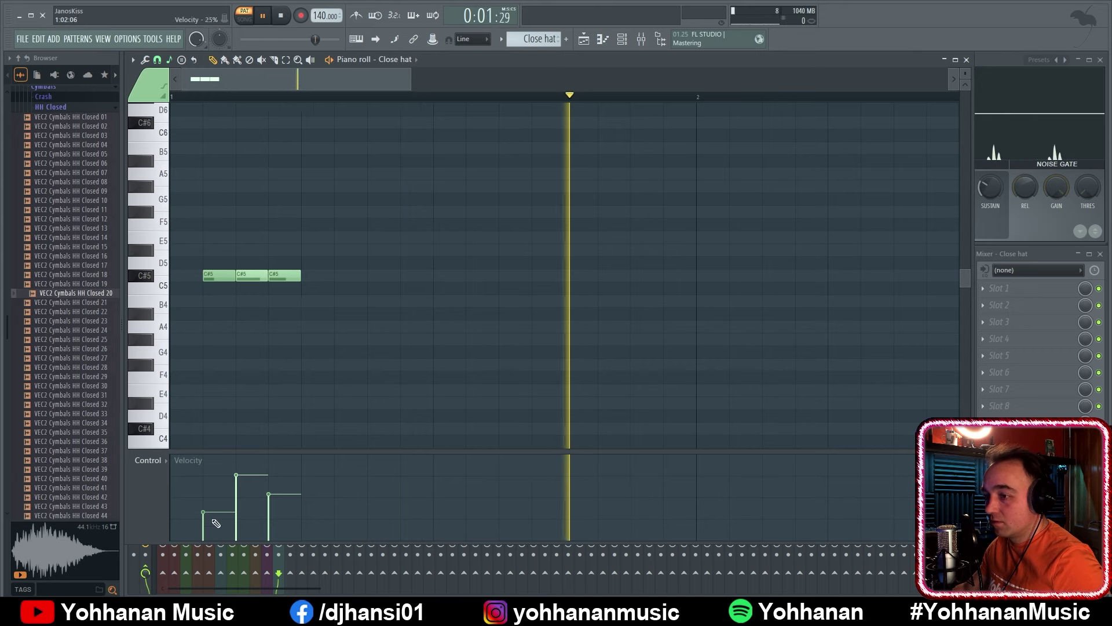
key("space")
Duplicate the three-note C#5 group three times to fill beats 2 to 4 of the bar and play back the pattern
key("ctrl+a")
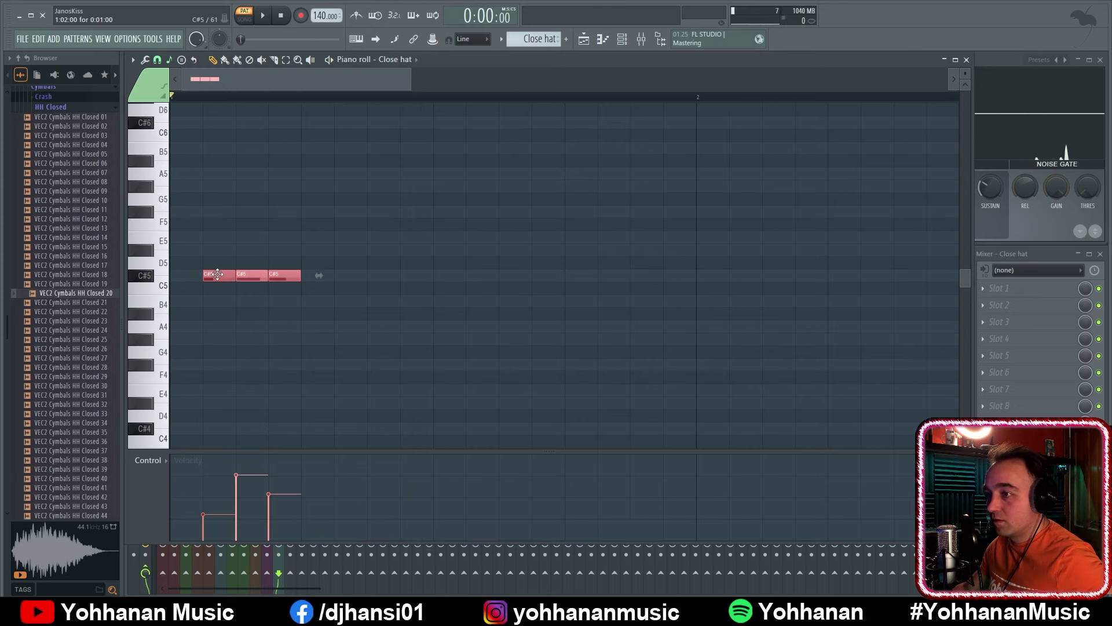
key("ctrl+b")
key("ctrl+b")
key("ctrl+b")
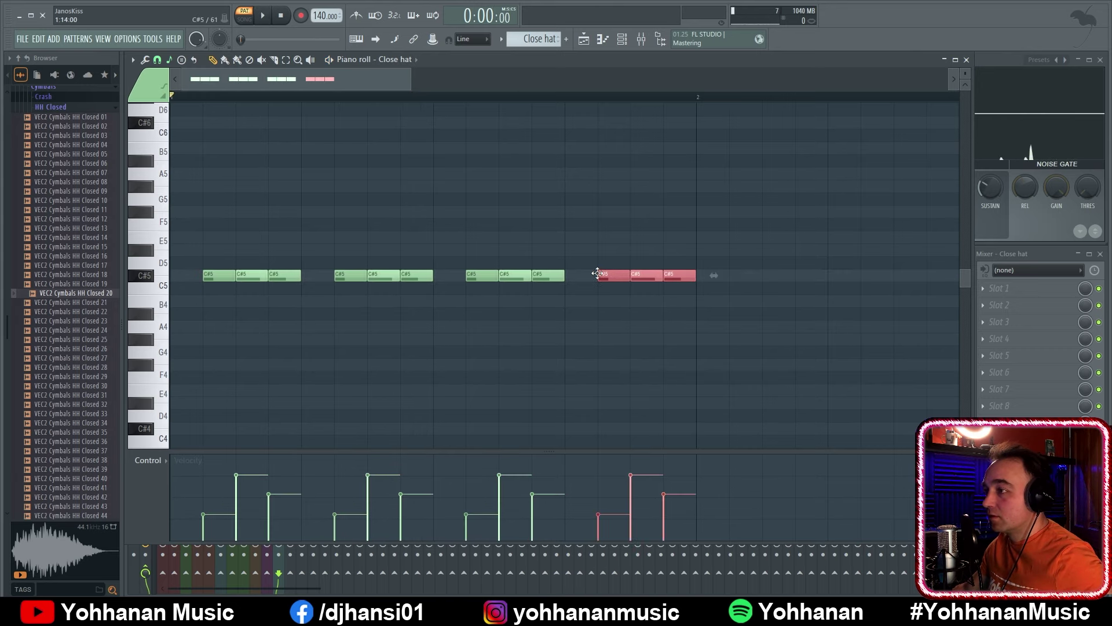
key("space")
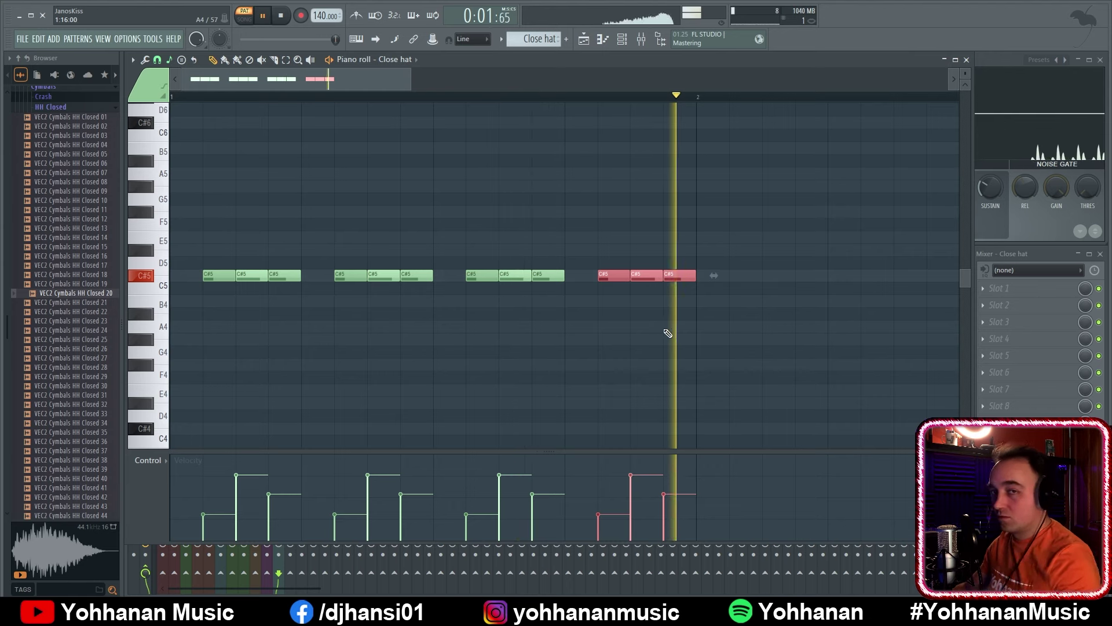
key("space")
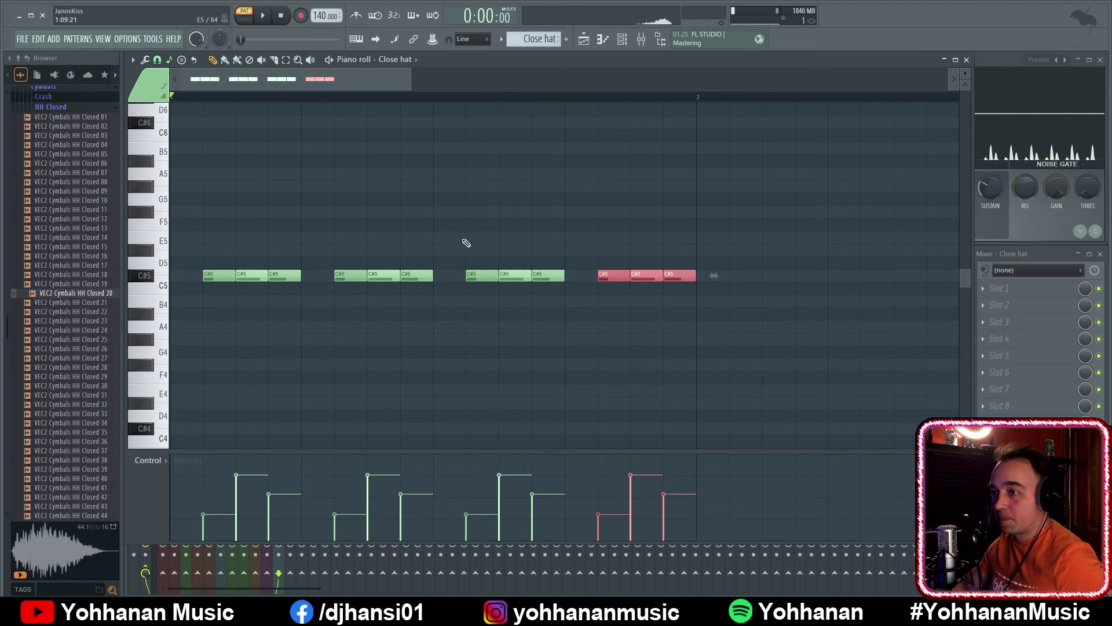
Show the note panning, delete the three repeated hat groups, and pan the first remaining note right and the third about 17% left
left_click(161, 459)
left_click(168, 483)
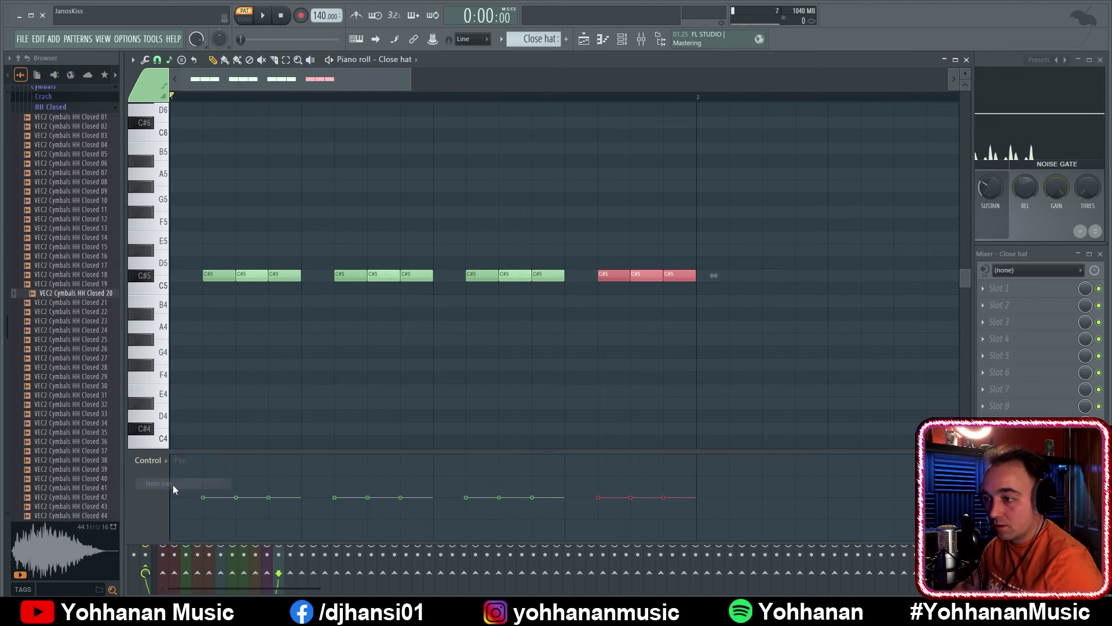
left_click_drag(356, 277, 733, 285)
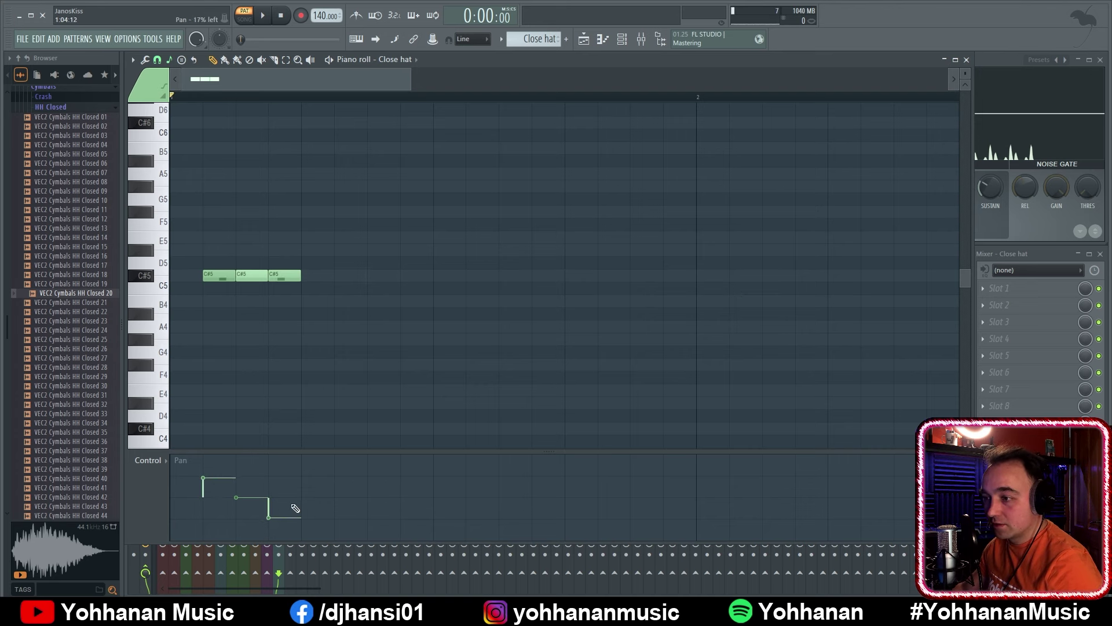
key("space")
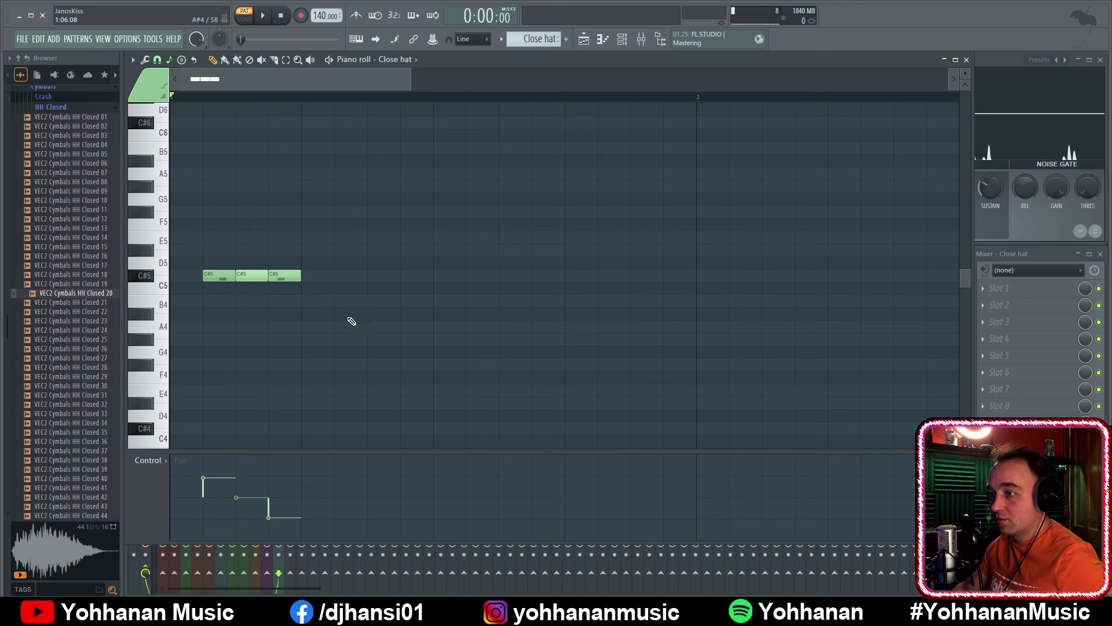
Duplicate the panned three-note C#5 group three times across beats 2 to 4, and audition it in pattern and song mode
left_click_drag(365, 324, 203, 268)
key("ctrl+b")
key("ctrl+b")
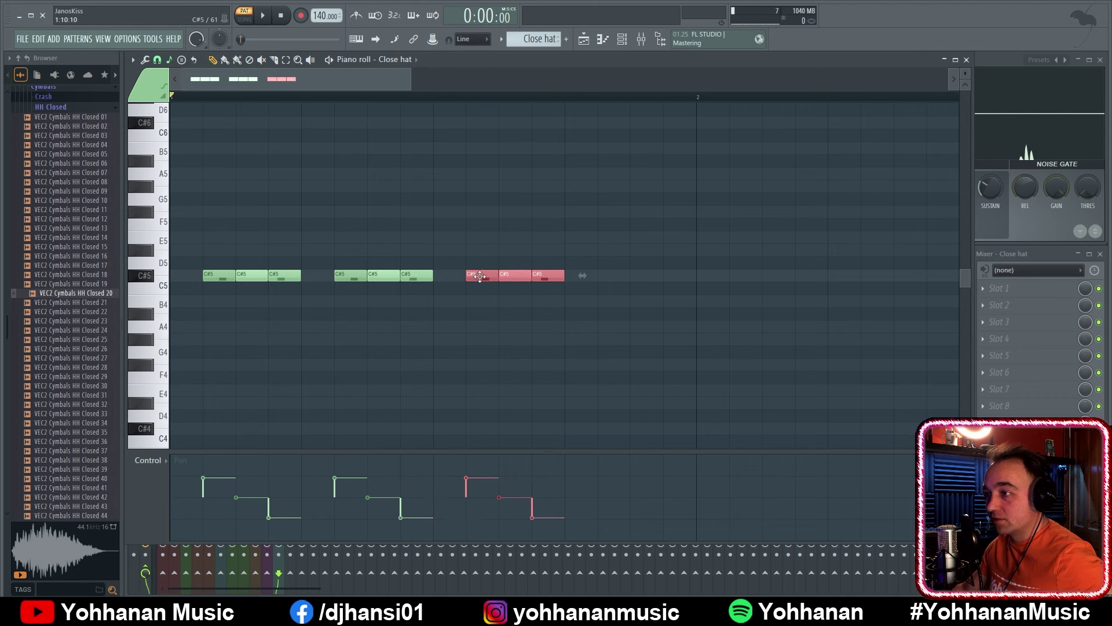
key("ctrl+b")
key("space")
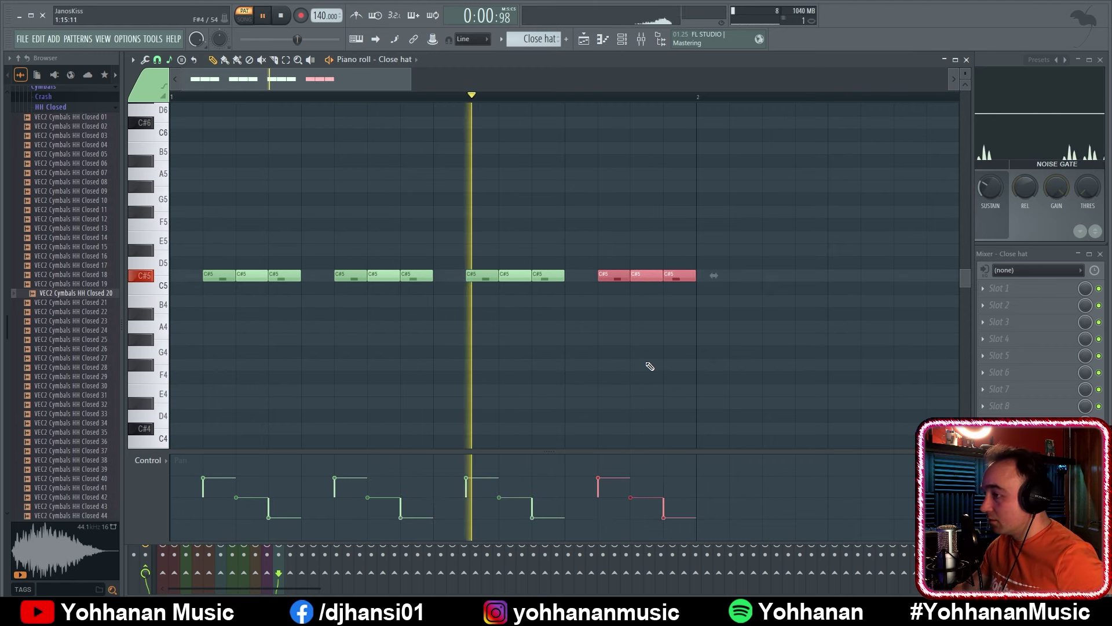
key("ctrl+d")
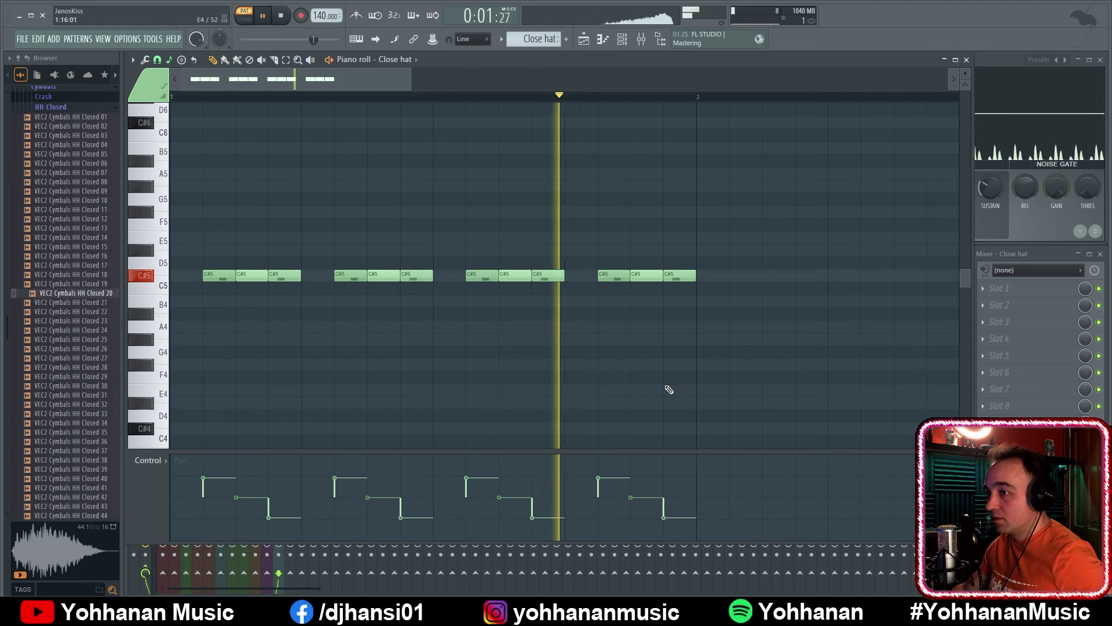
key("space")
key("space")
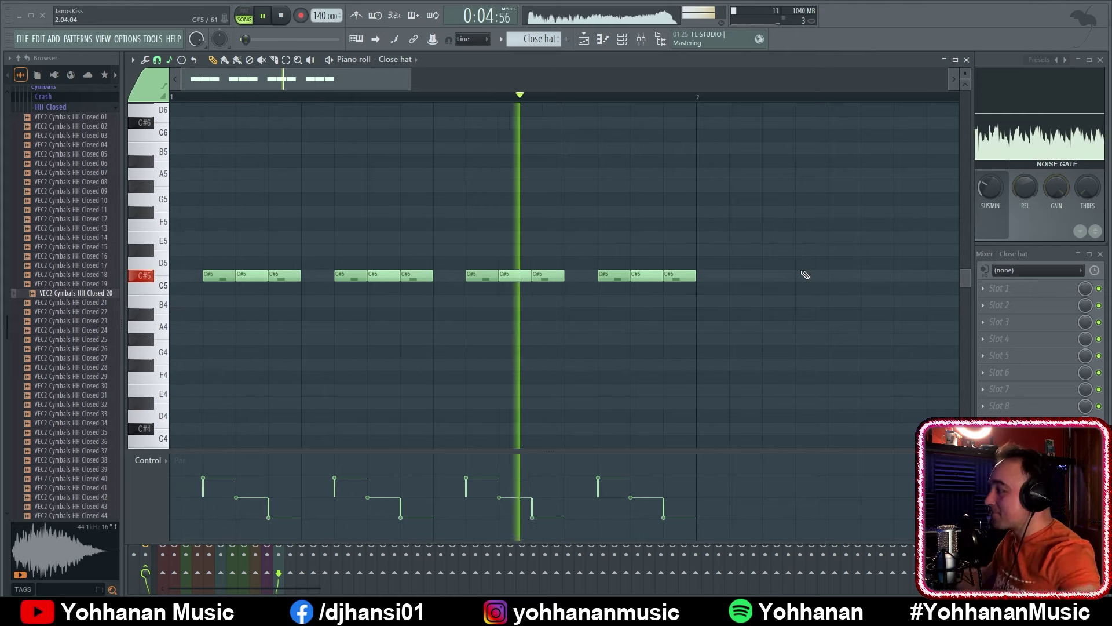
key("space")
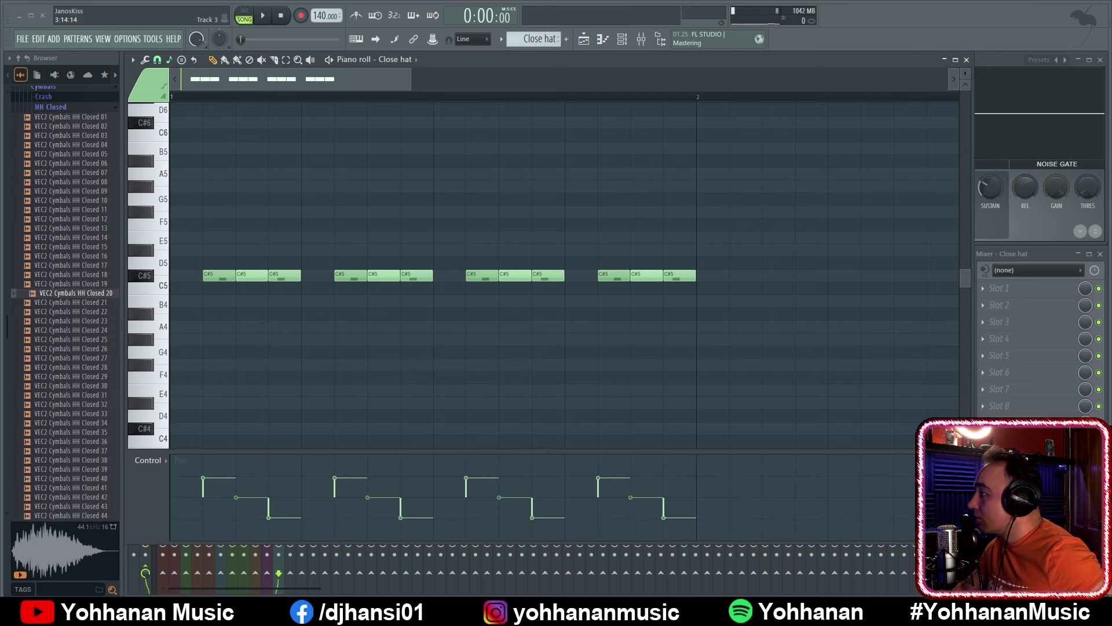
In the Playlist, delete the Mid bass 1, Mid bass 2 and Bass copies from bar 3 up to bar 9, keeping the first set
key("F5")
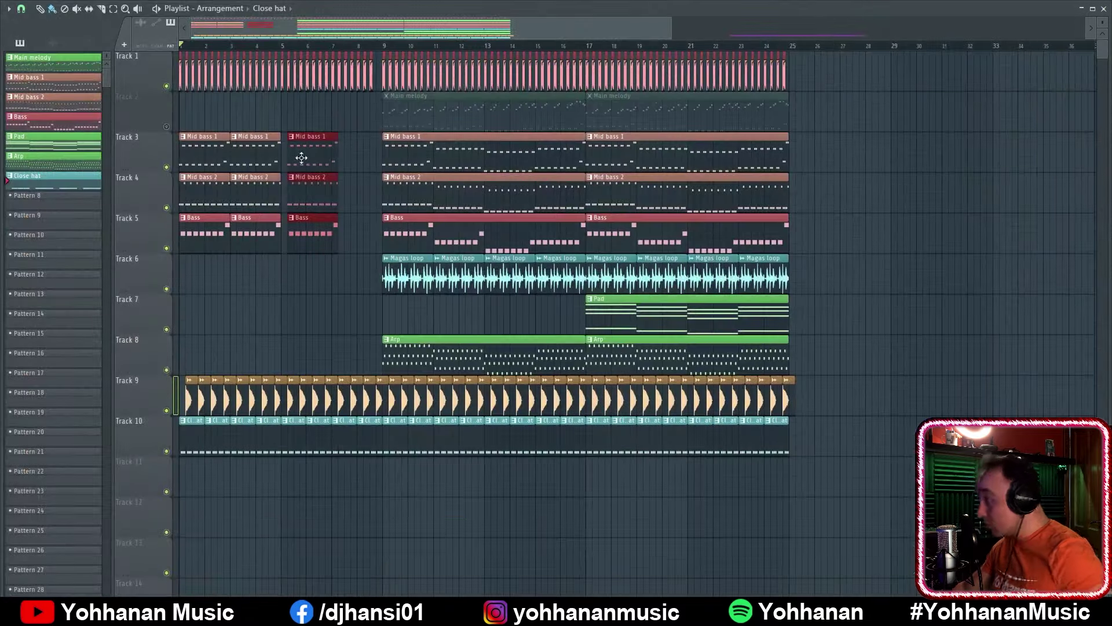
key("Delete")
left_click_drag(310, 290, 259, 238)
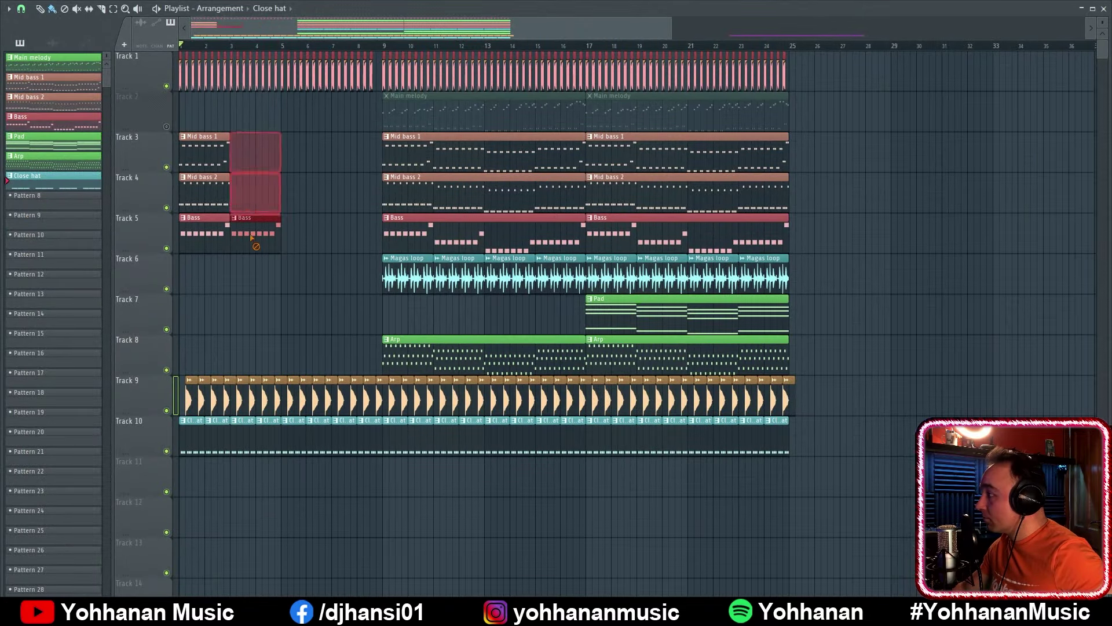
key("Delete")
Duplicate the two-bar Mid bass 1, Mid bass 2 and Bass clips three times to fill bars 1 to 8 and audition them
left_click_drag(270, 280, 181, 133)
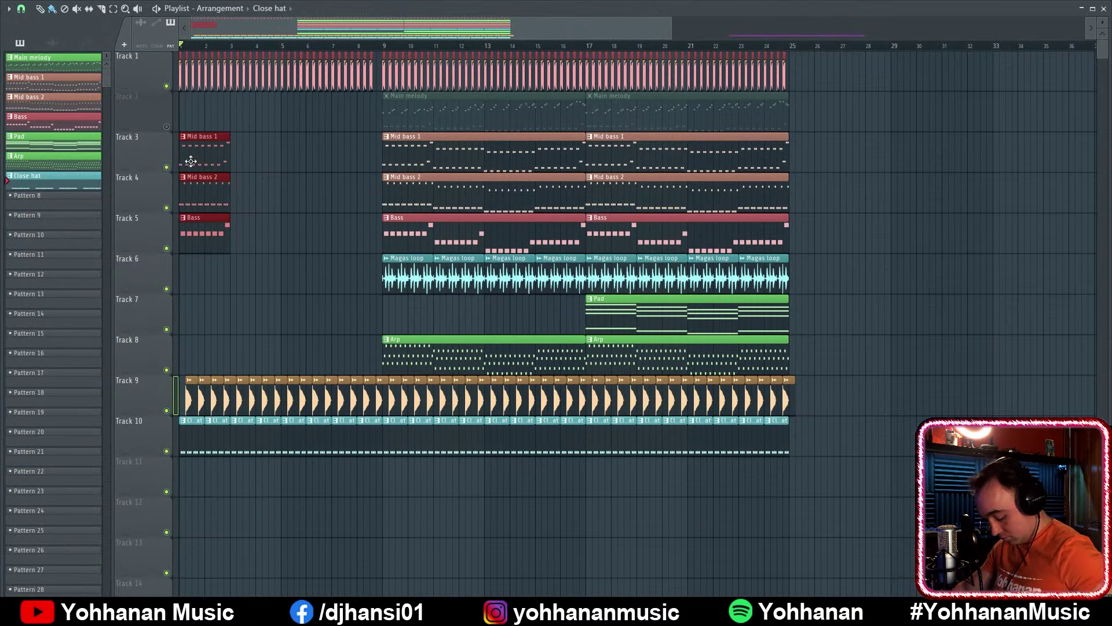
key("ctrl+b")
key("ctrl+b")
key("ctrl+b")
key("space")
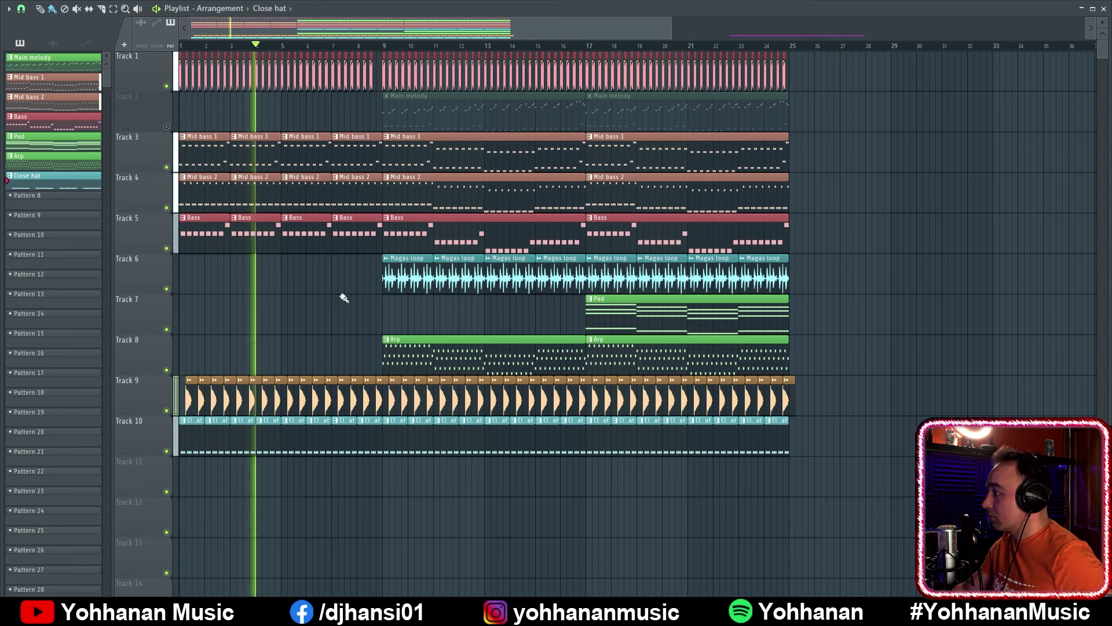
key("space")
Delete the duplicated Mid bass 1, Mid bass 2 and Bass clips between bars 3 and 8
right_click(353, 243)
right_click(259, 196)
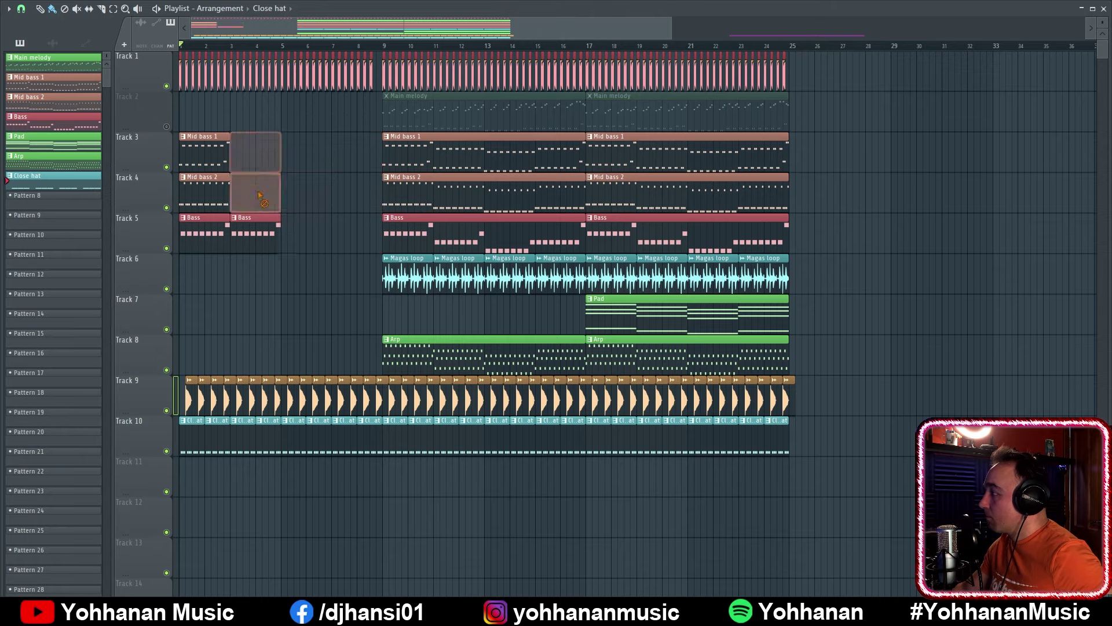
right_click(264, 232)
Shorten the first Mid bass 1, Mid bass 2 and Bass clips to one bar, duplicate them seven times through bar 8 and audition the section
scroll(271, 261, "up", 5)
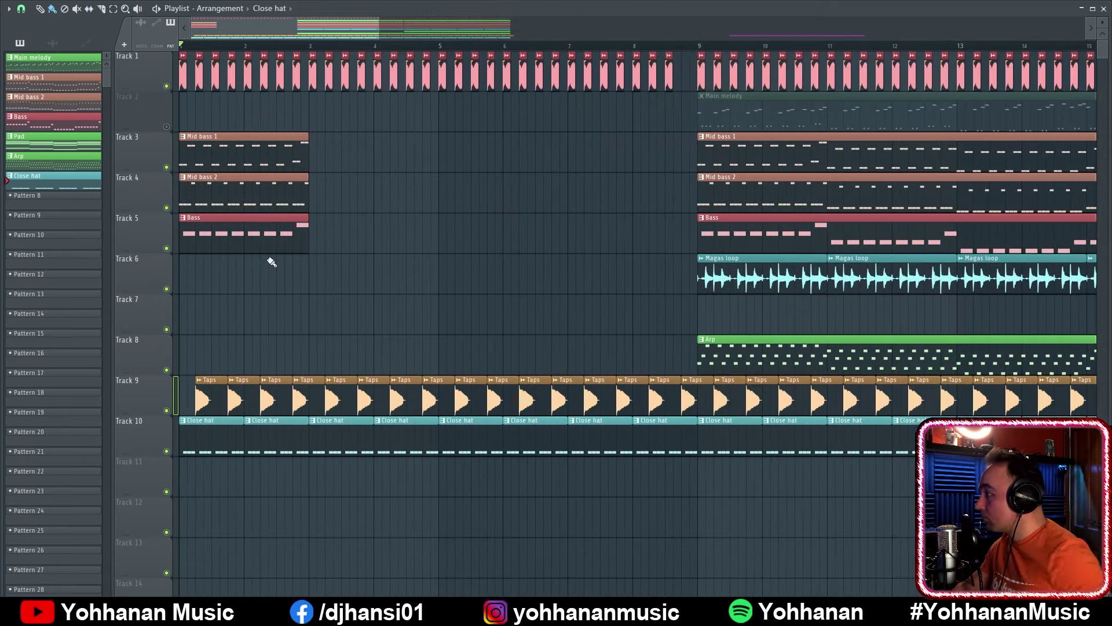
left_click_drag(386, 292, 241, 134)
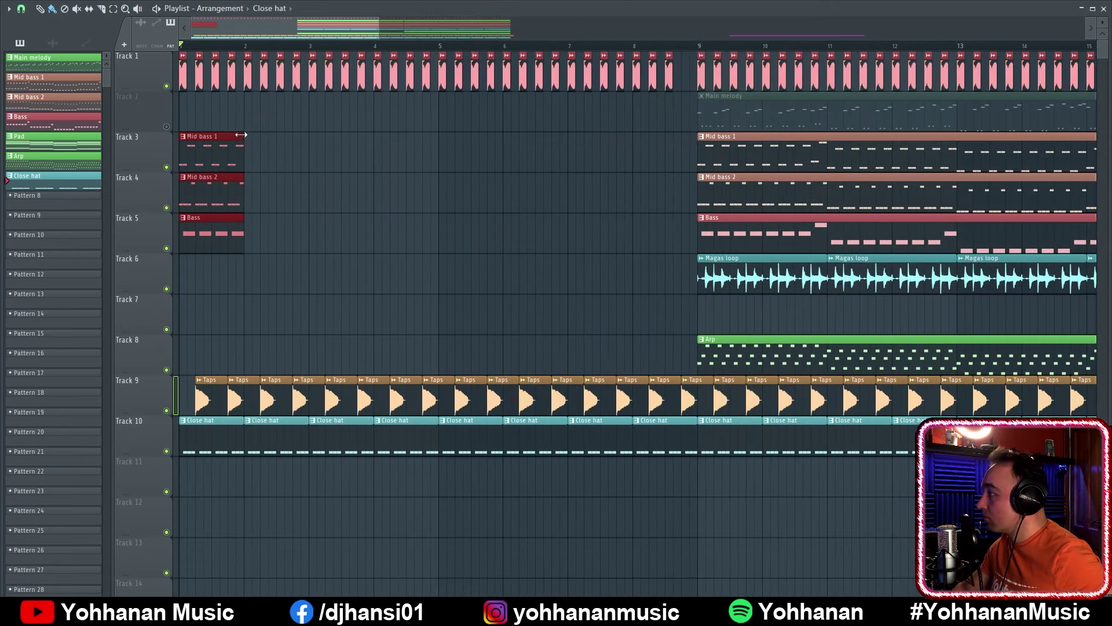
key("ctrl+b")
key("ctrl+b")
key("ctrl+b")
key("ctrl+b")
key("ctrl+b")
key("ctrl+b")
key("ctrl+b")
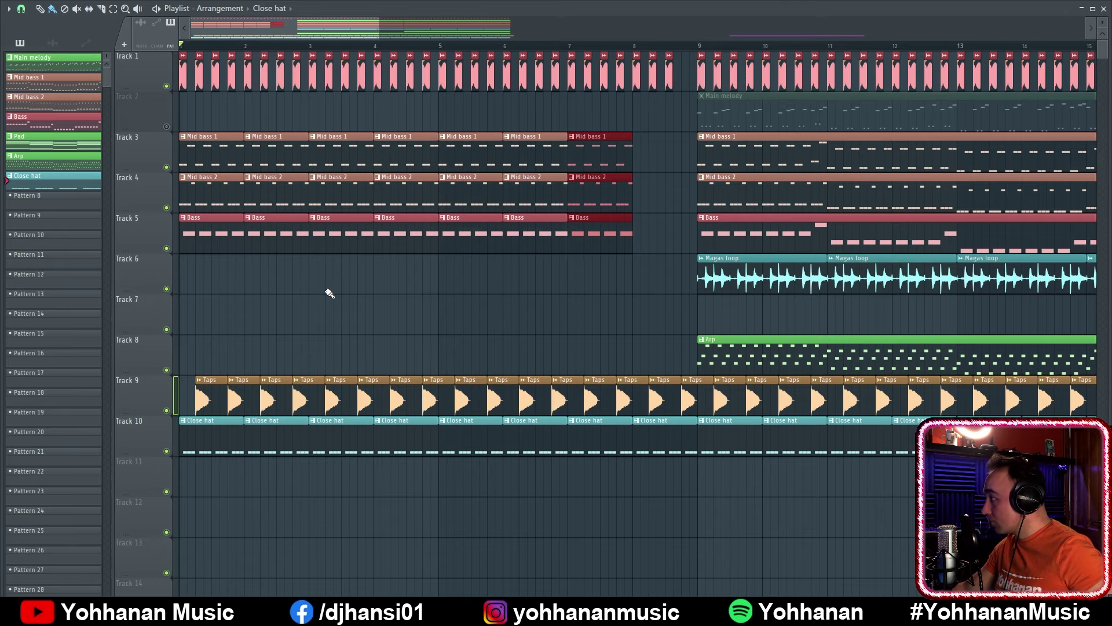
key("space")
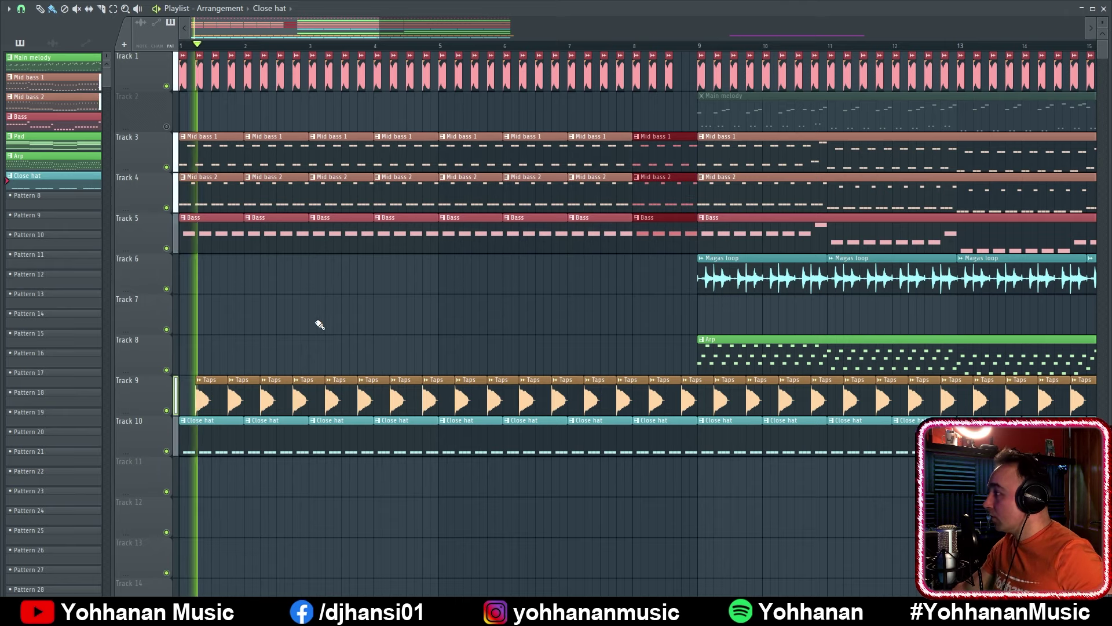
left_click(441, 343)
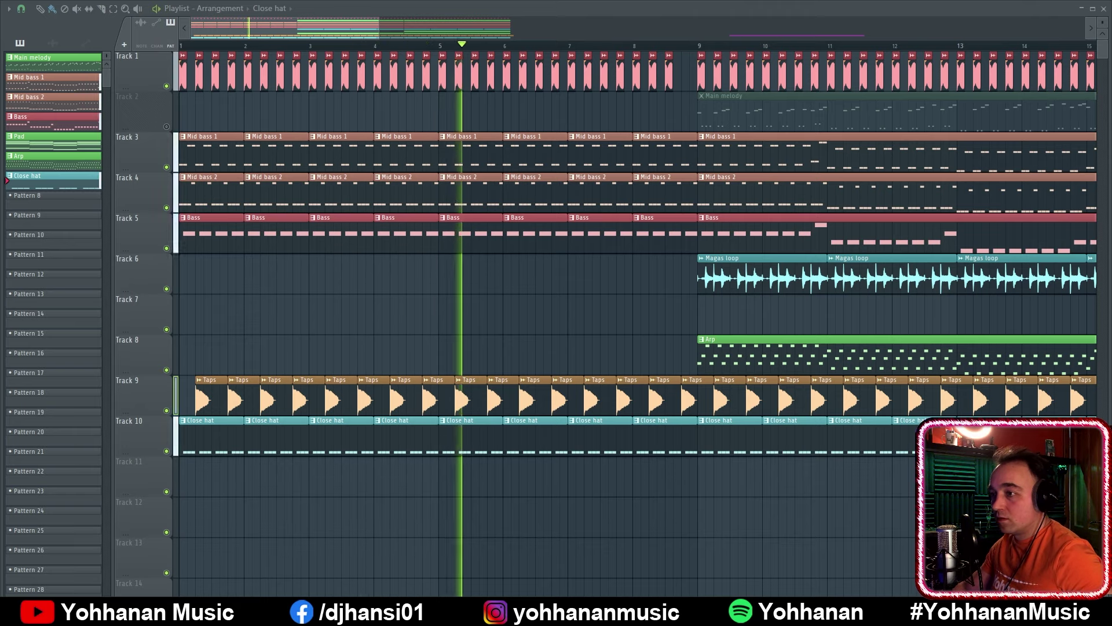
key("space")
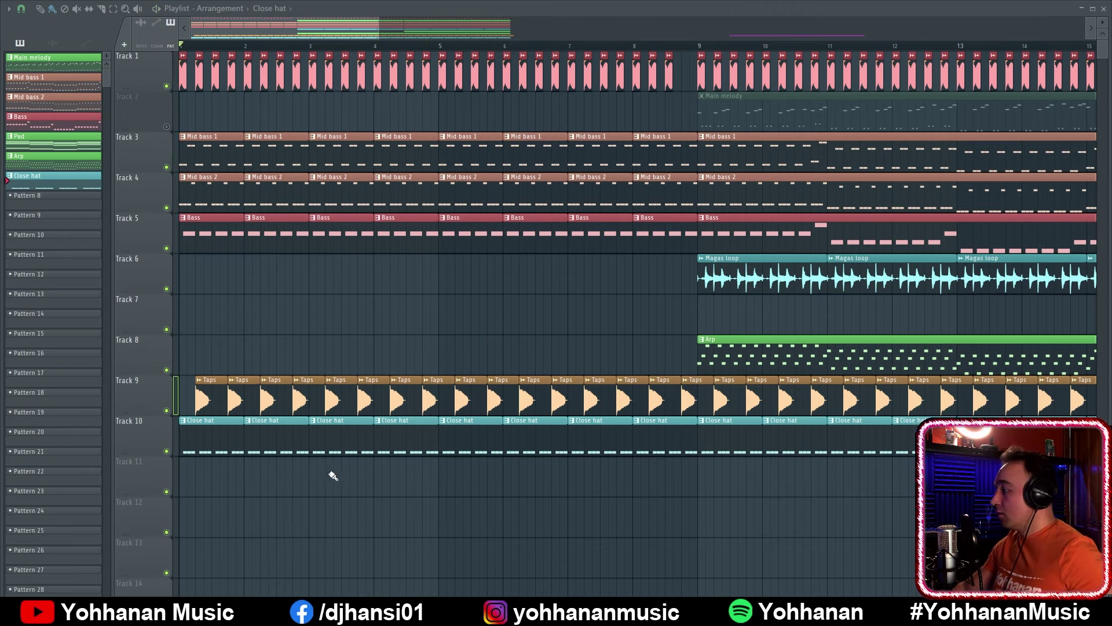
Switch to the browser, open Splice Sounds and go to the Atmospheres samples among the FX instruments
scroll(420, 530, "down", 5)
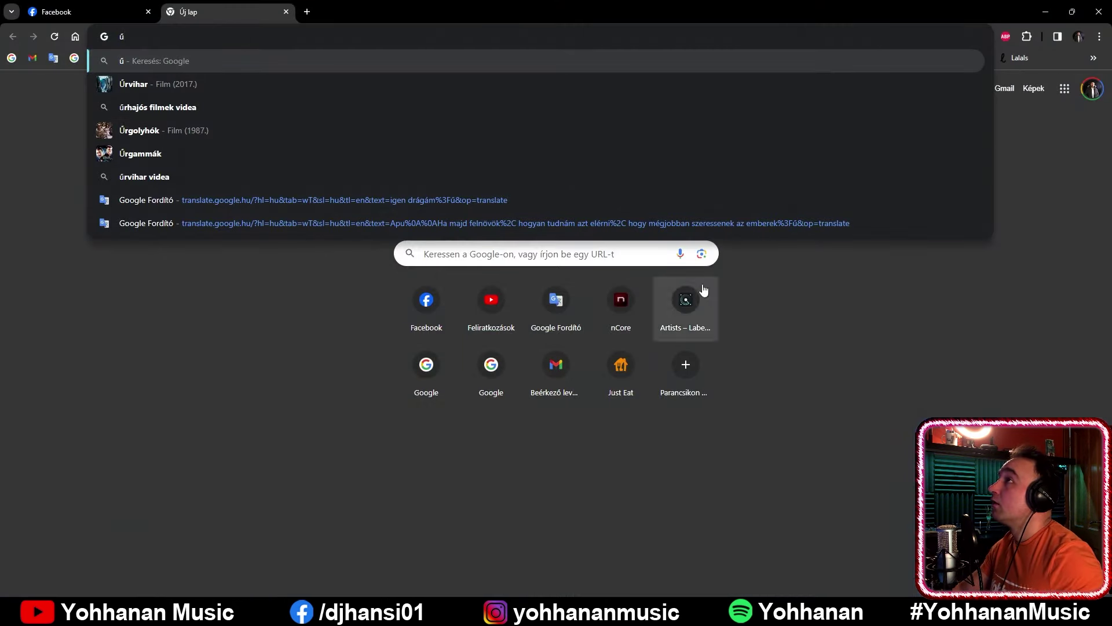
left_click(908, 350)
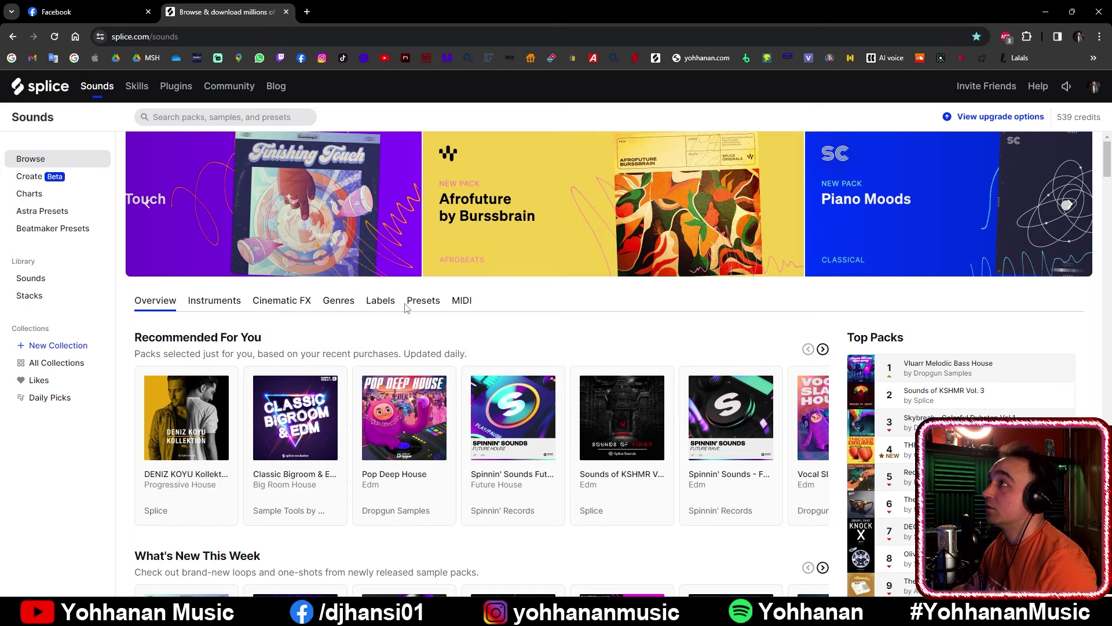
left_click(215, 301)
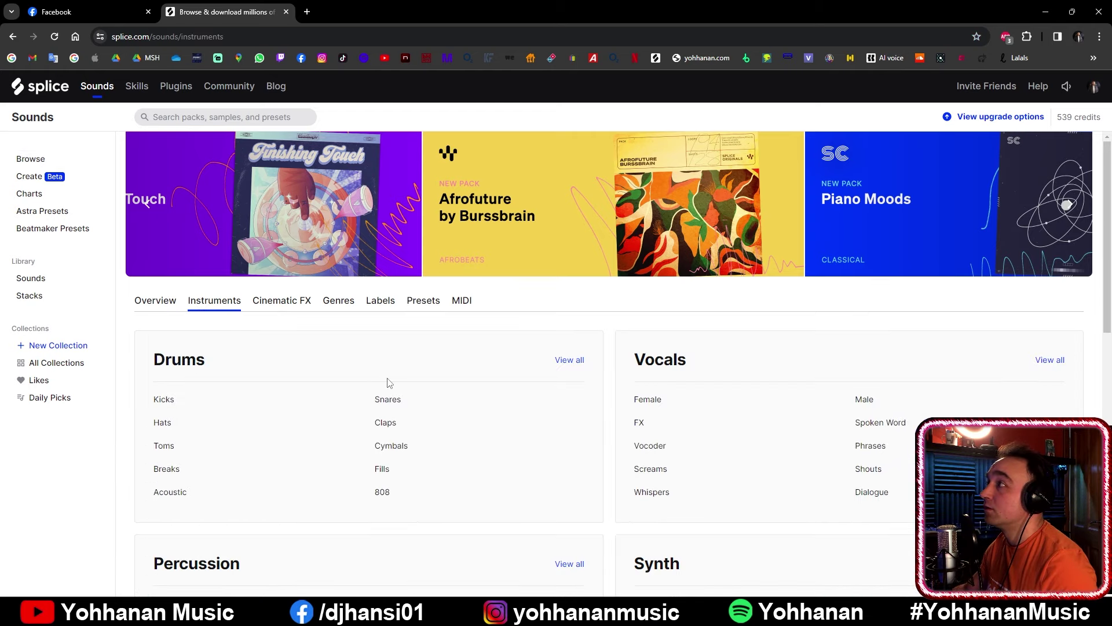
scroll(283, 334, "down", 9)
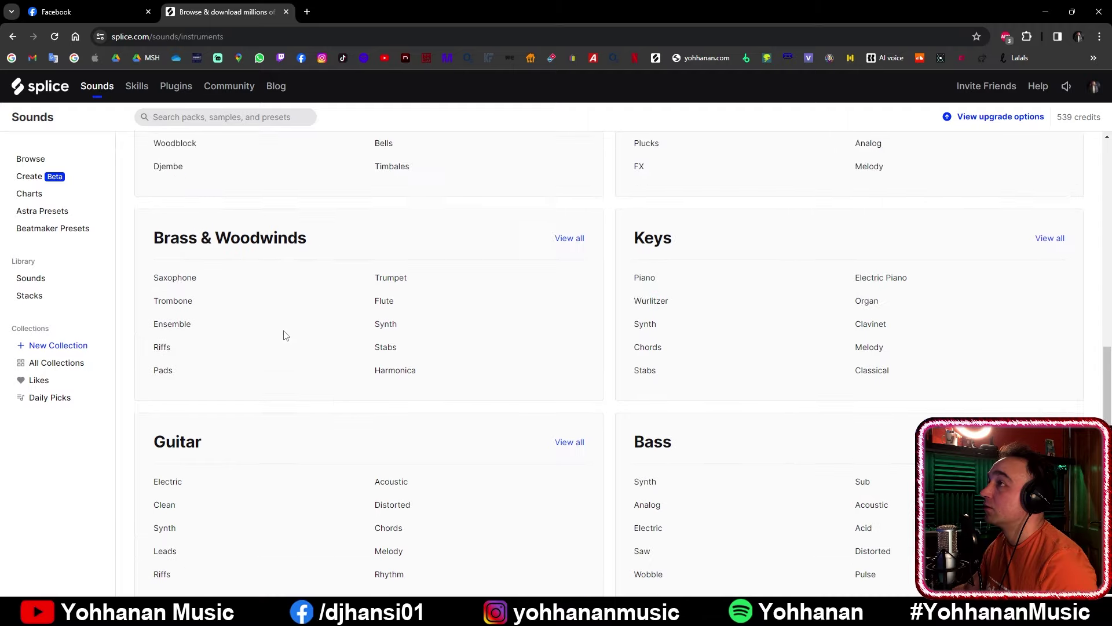
scroll(284, 335, "down", 3)
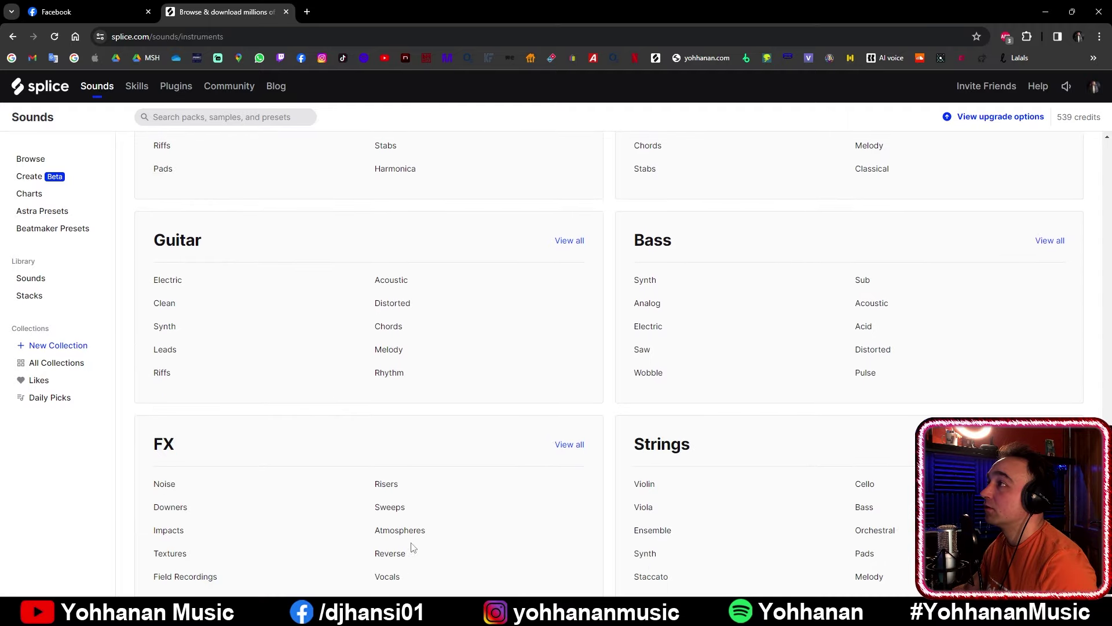
left_click(399, 530)
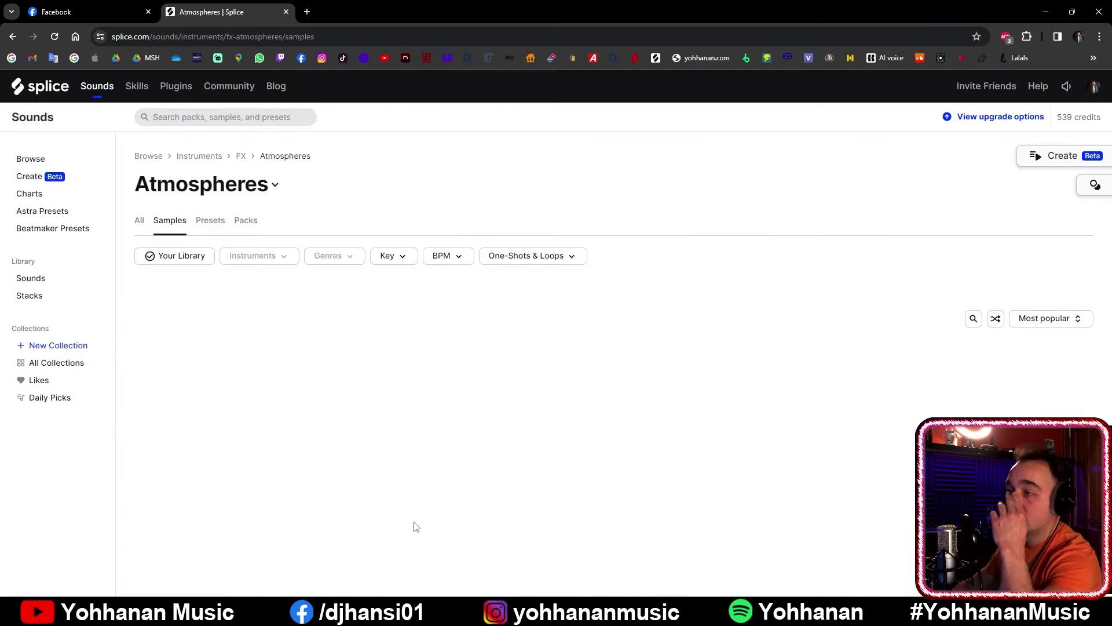
Filter the Atmospheres samples by the key of C minor
left_click(396, 255)
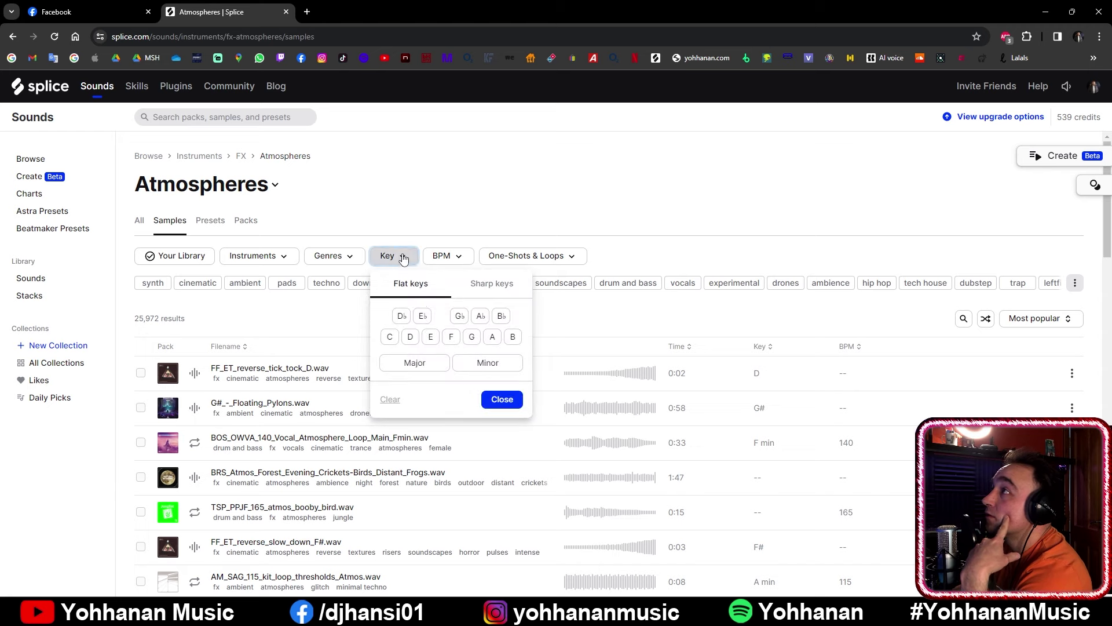
left_click(390, 337)
left_click(487, 362)
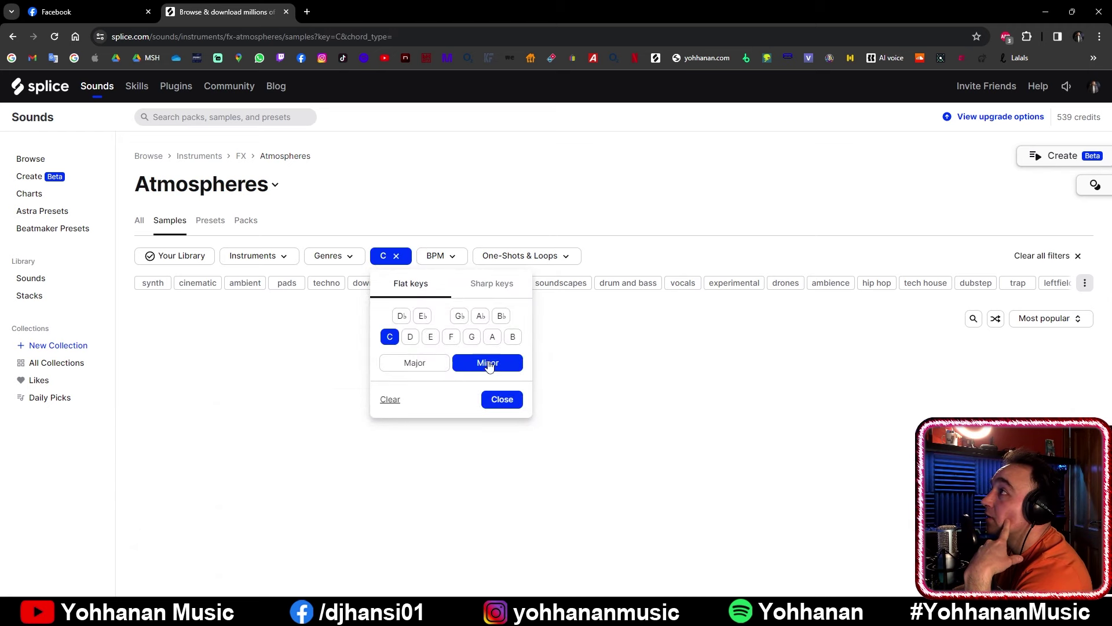
left_click(502, 400)
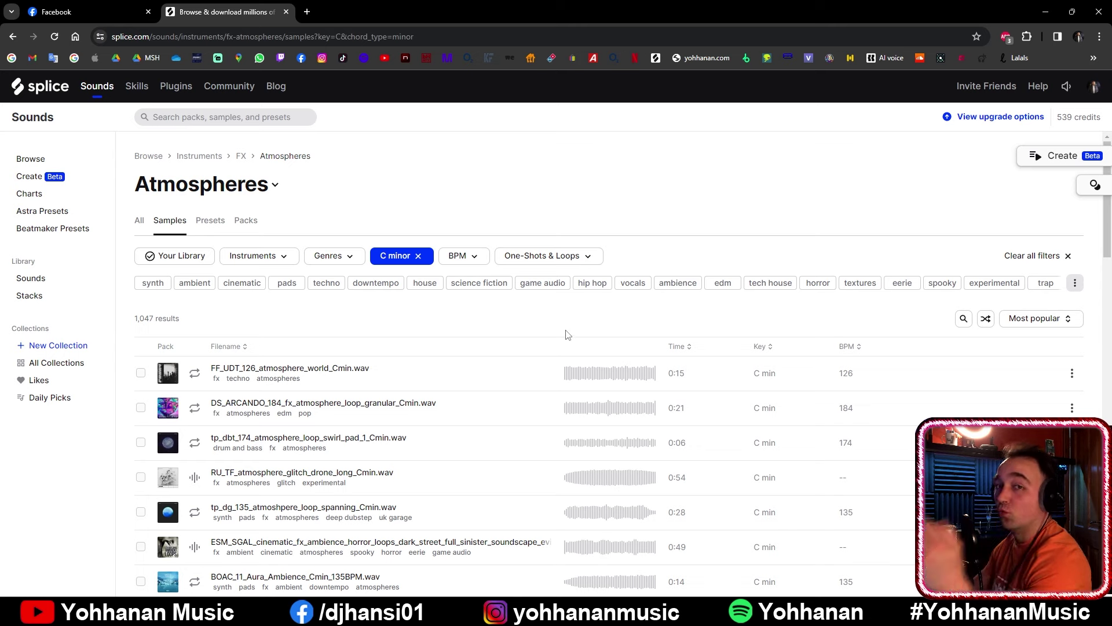
Narrow the C minor atmosphere samples to the trance genre
left_click(275, 261)
left_click(338, 258)
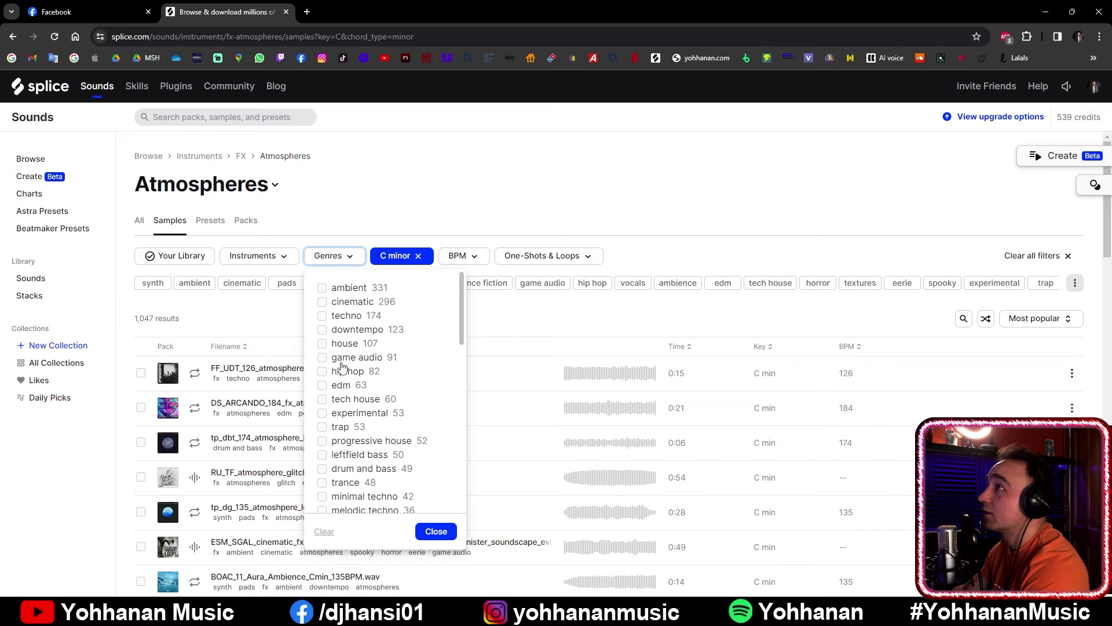
left_click(323, 482)
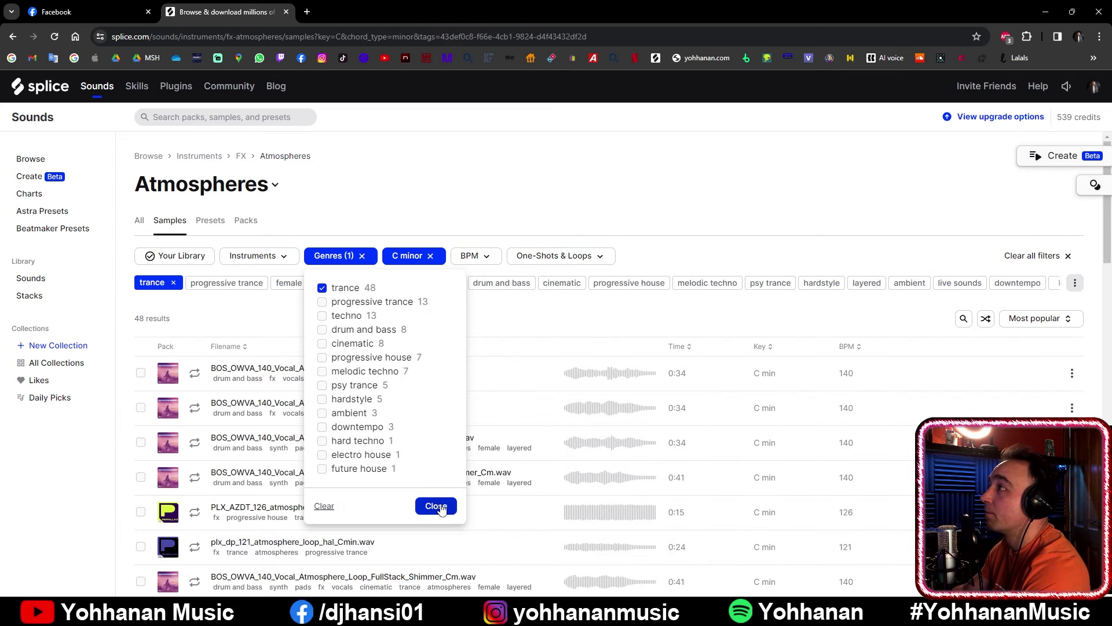
left_click(440, 507)
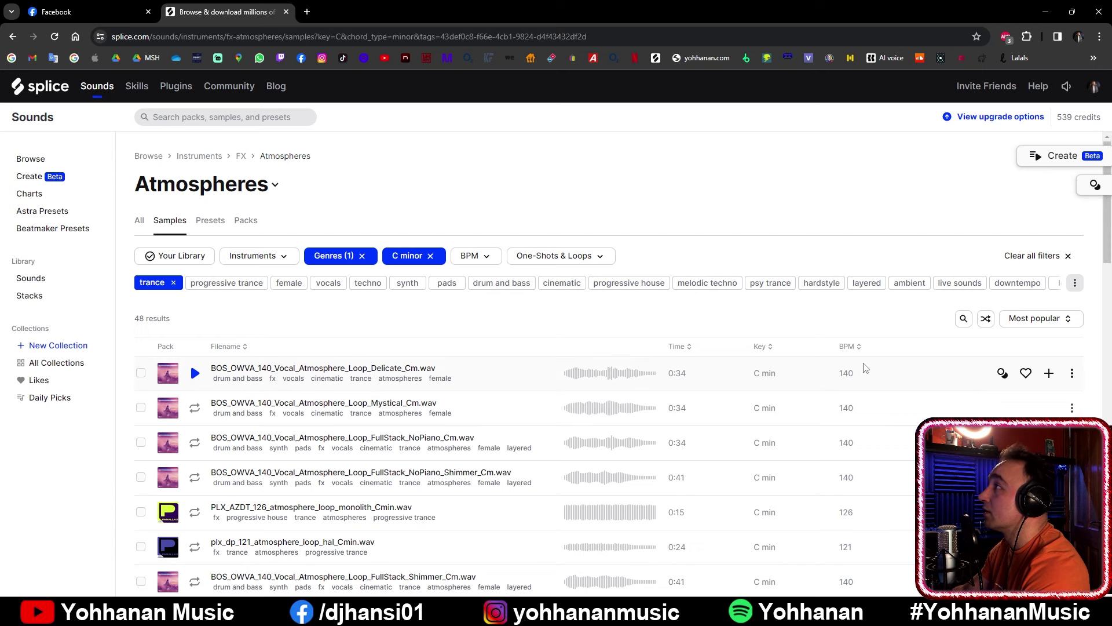
Preview BOS_OWVA_140_Vocal_Atmosphere_Loop_Delicate_Cm.wav and BOS_OWVA_140_Vocal_Atmosphere_Loop_Mystical_Cm.wav and add both to the Splice library
left_click(196, 373)
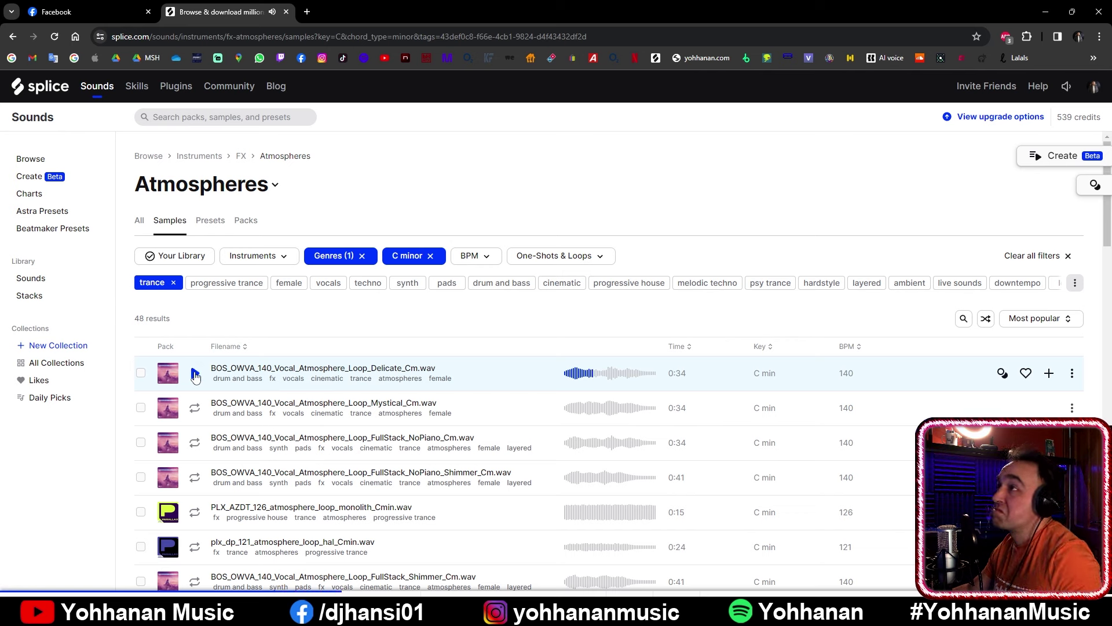
left_click(1051, 374)
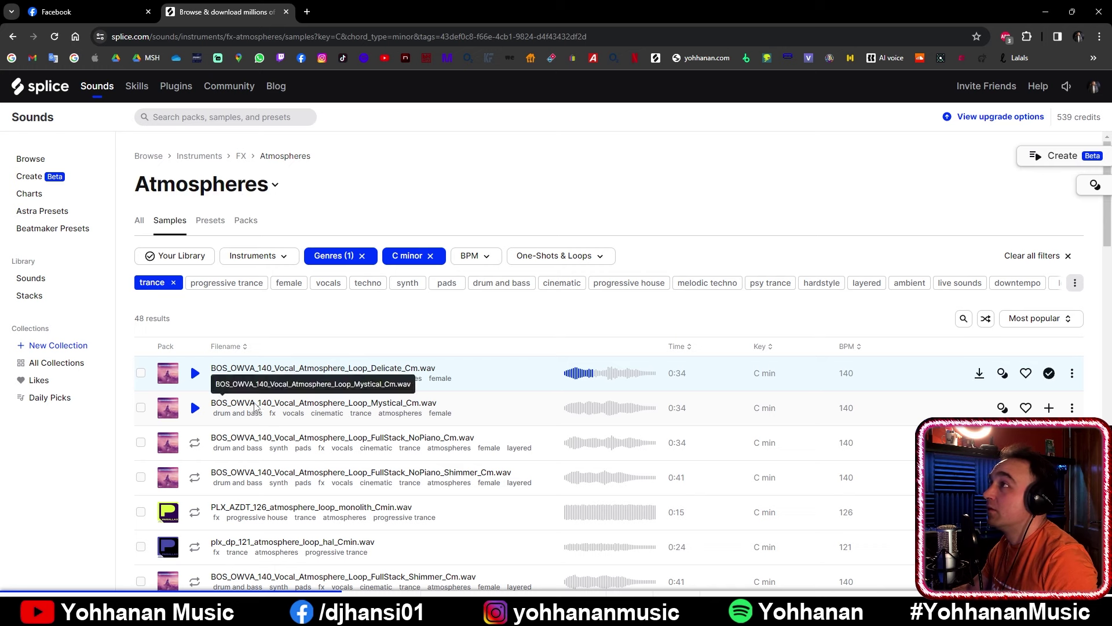
left_click(194, 408)
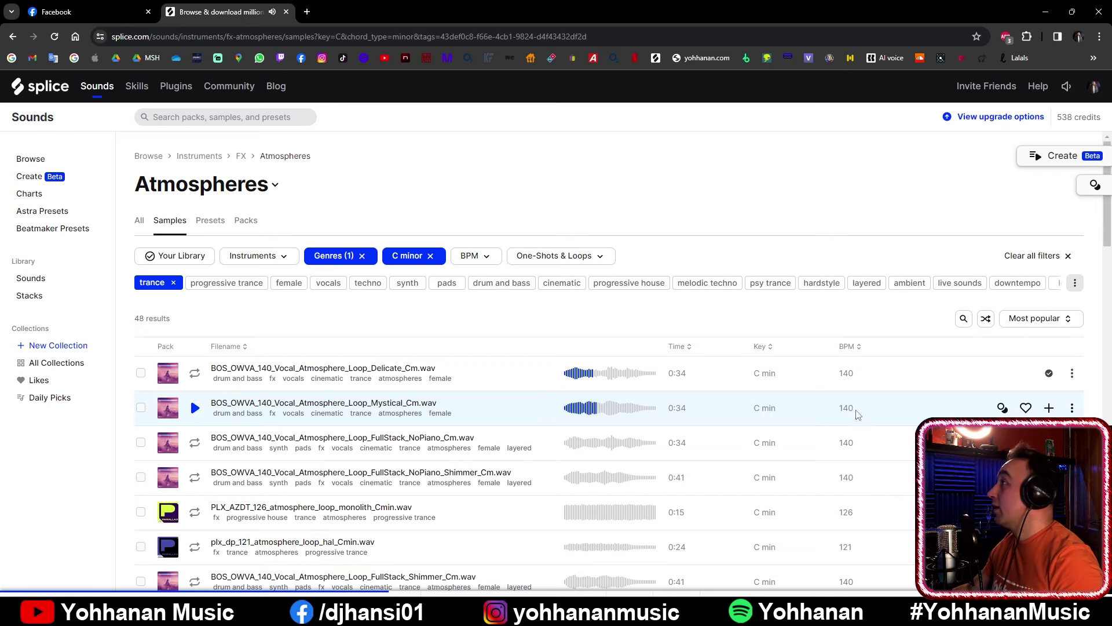
left_click(1049, 408)
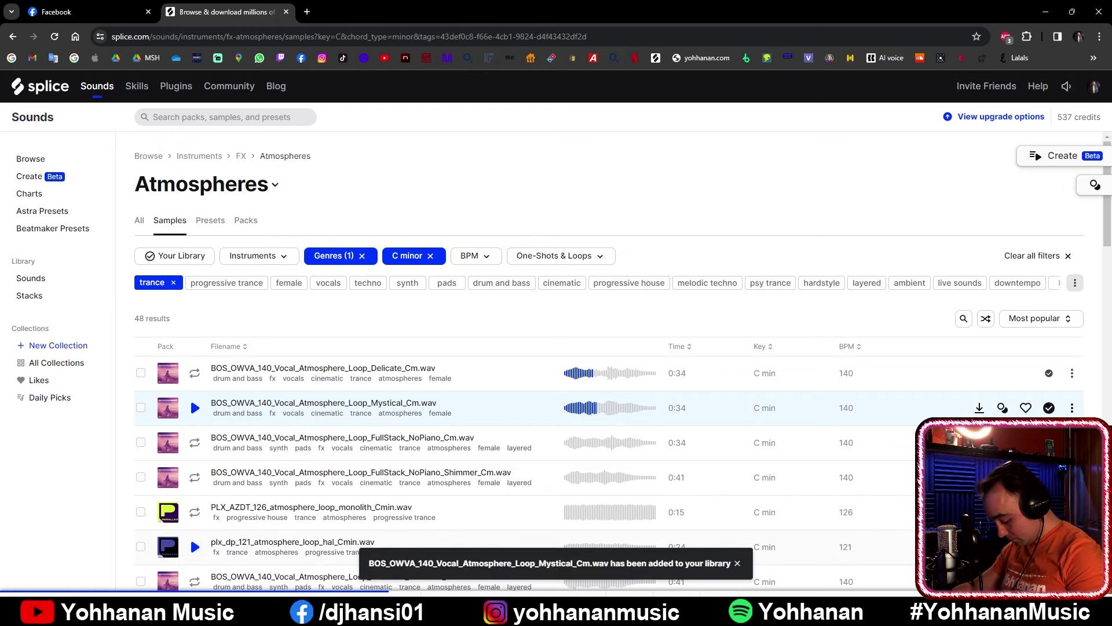
Switch to the Splice desktop app's library sounds and bring BOS_OWVA_140_Vocal_Atmosphere_Loop_Mystical_Cm into FL Studio's playlist on Track 11 at bar 1
key("alt+Tab")
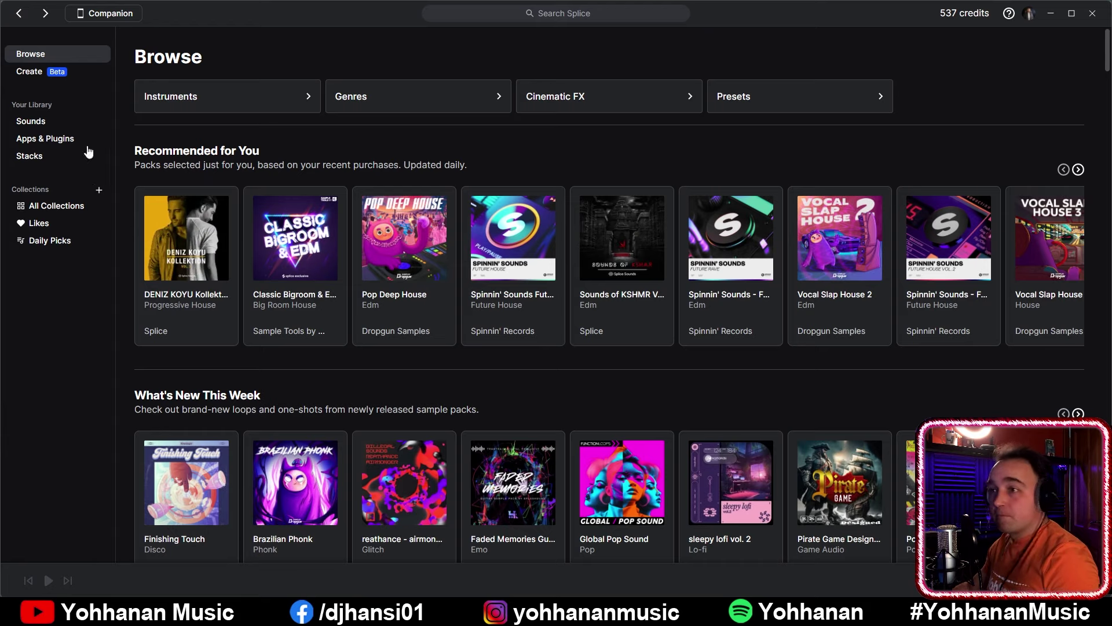
left_click(29, 121)
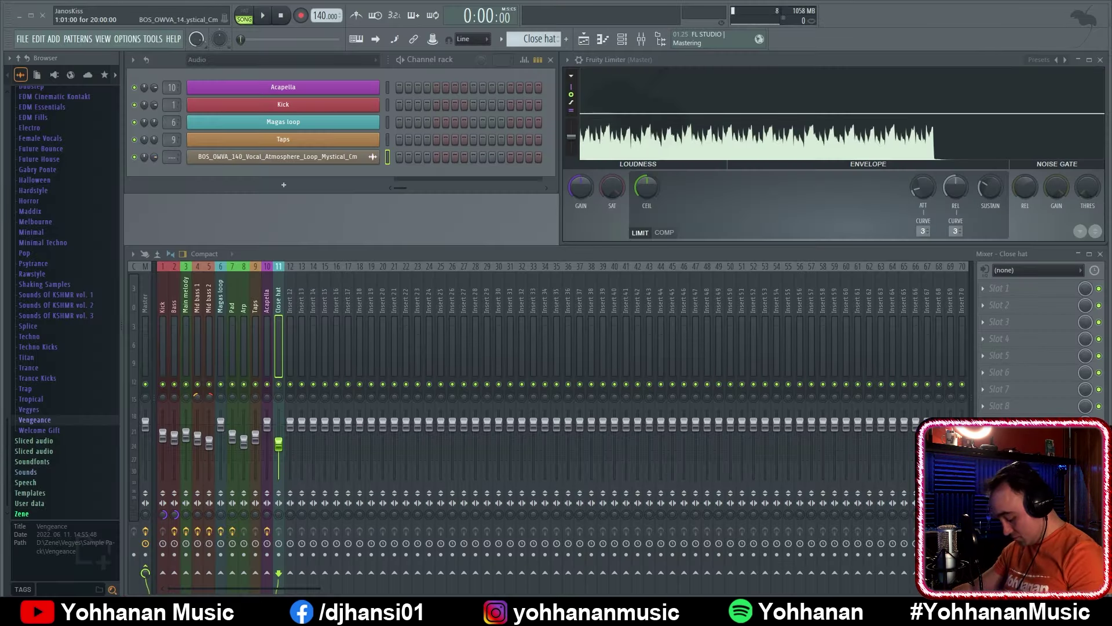
key("F5")
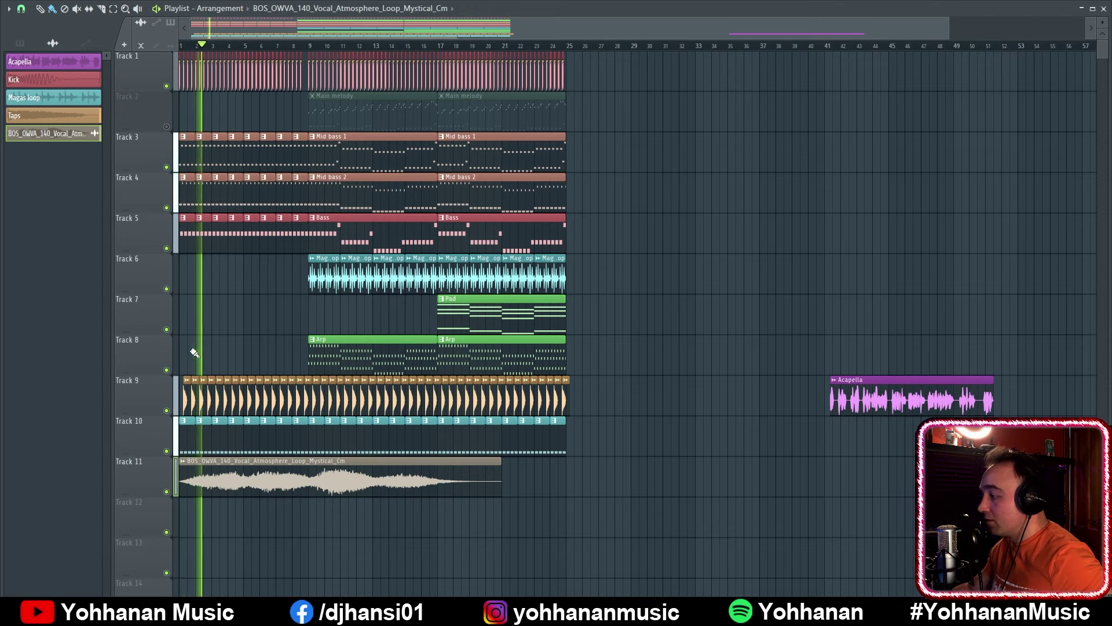
key("space")
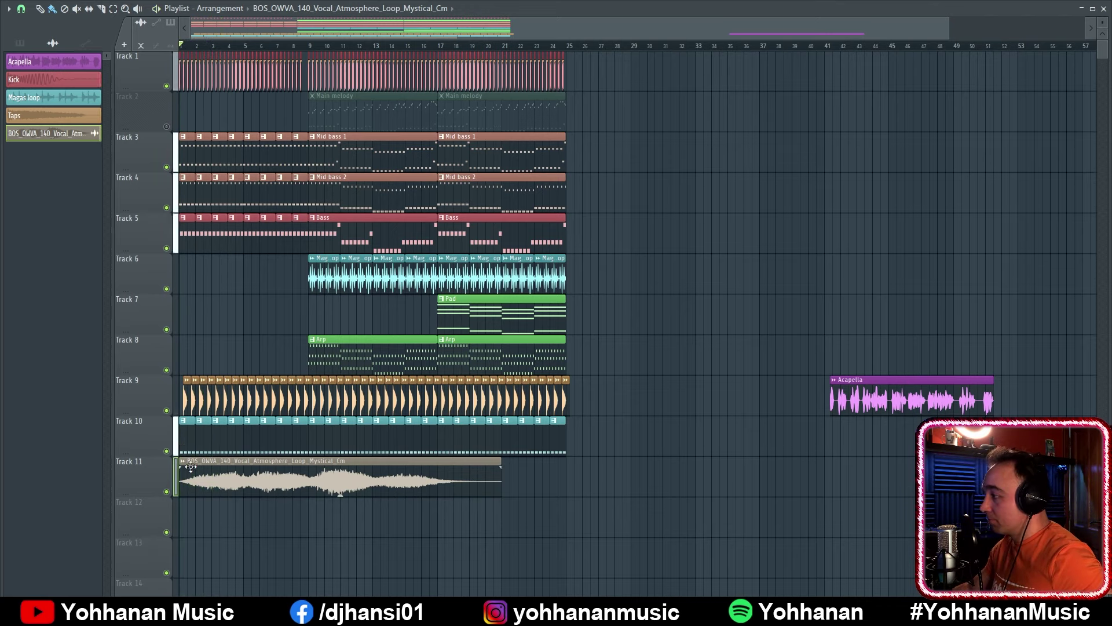
Rename the vocal atmosphere clip on Track 11 as Female atmos
left_click(183, 461)
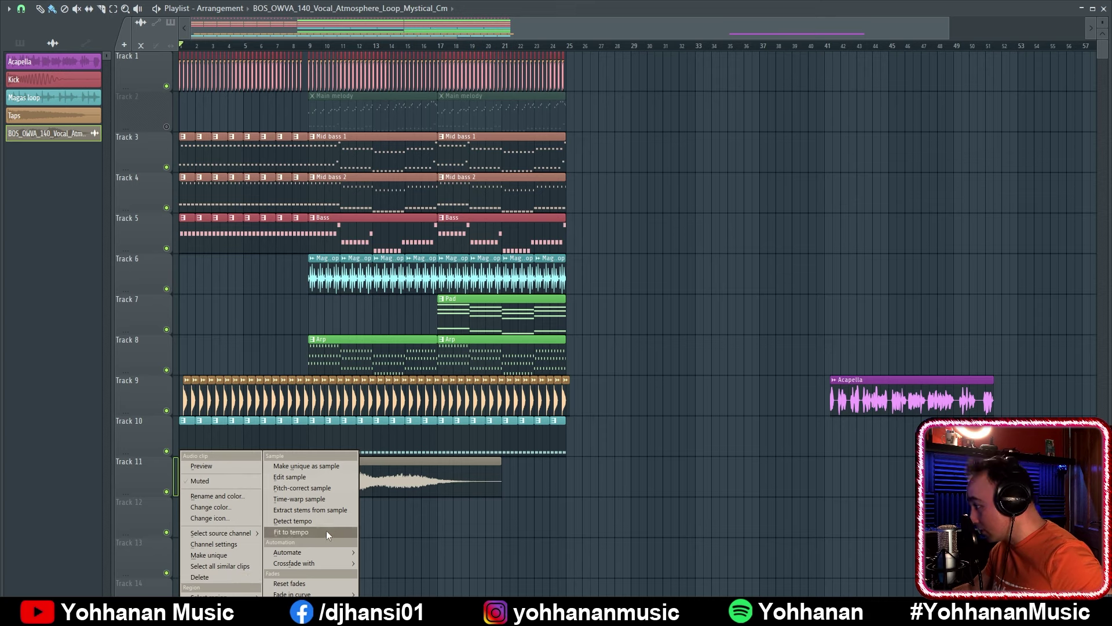
left_click(241, 497)
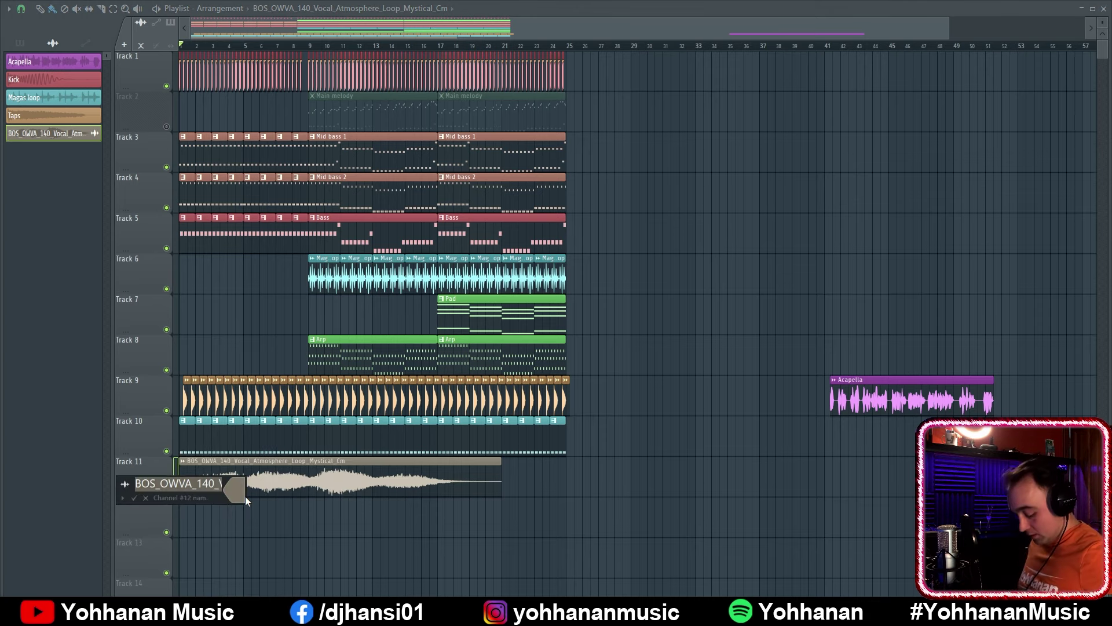
type("F")
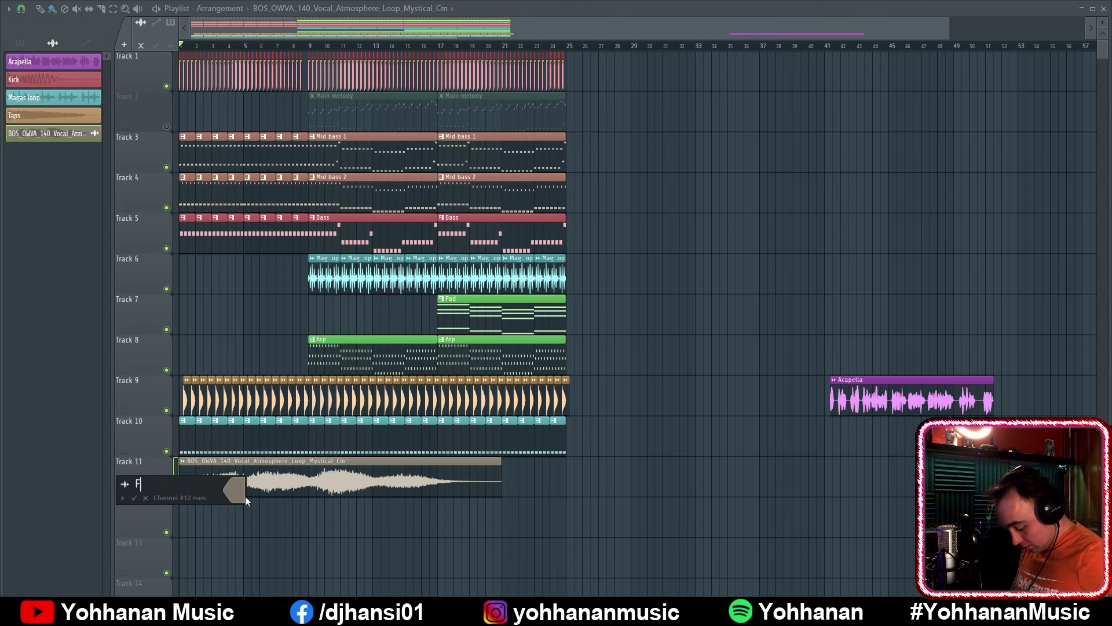
type("emale atmos")
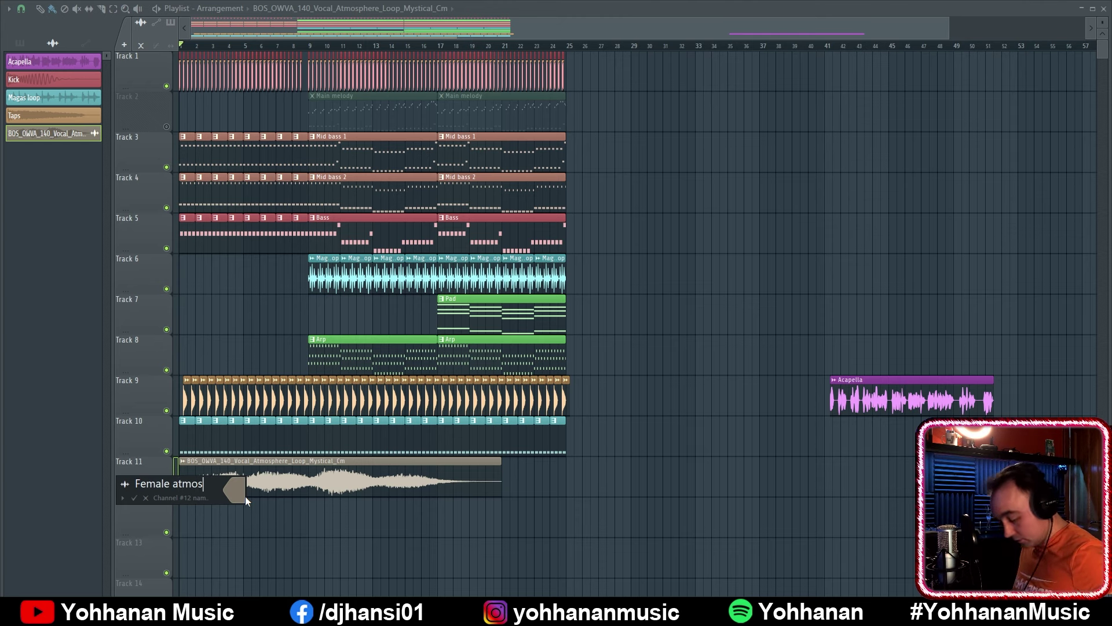
key("shift+Home")
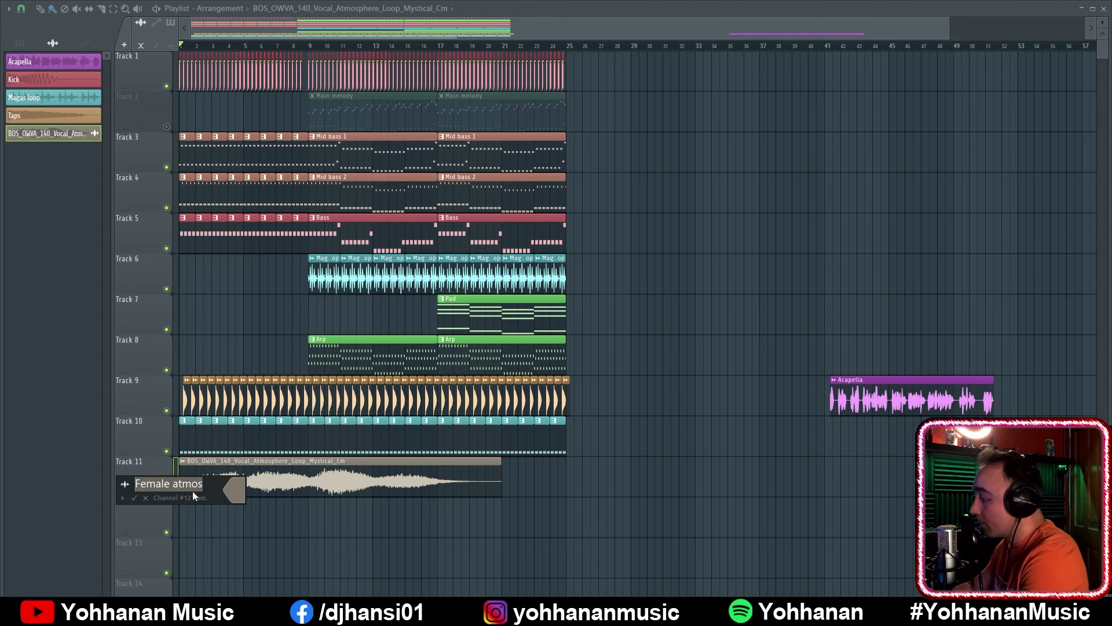
Remove the Female atmos clip's icon and give it the dark purple colour #683F63
left_click(125, 484)
left_click(135, 256)
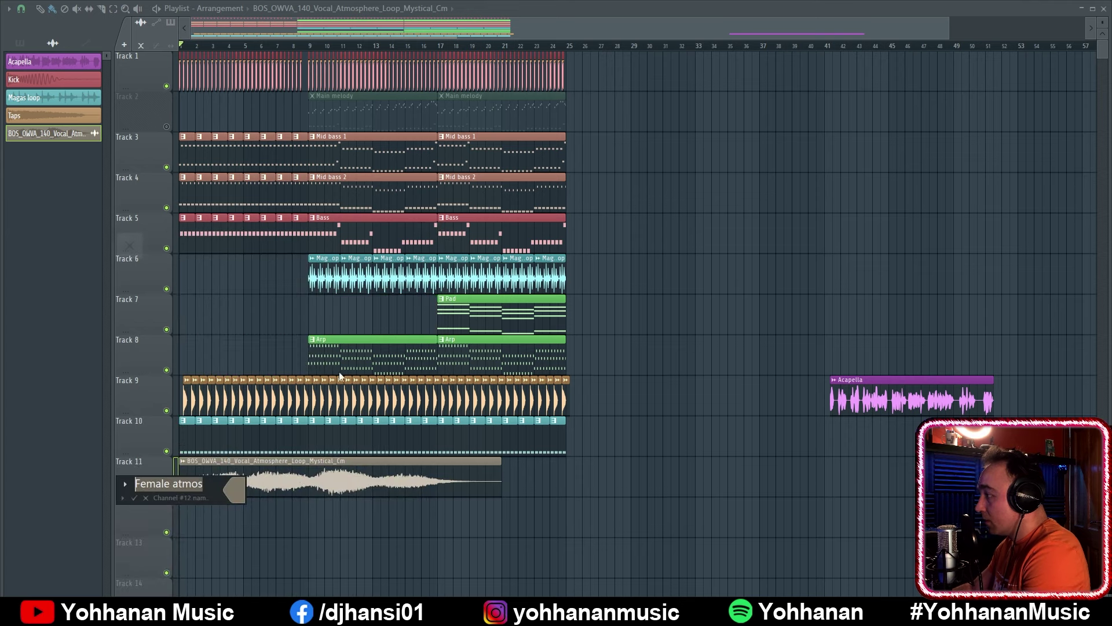
left_click(239, 492)
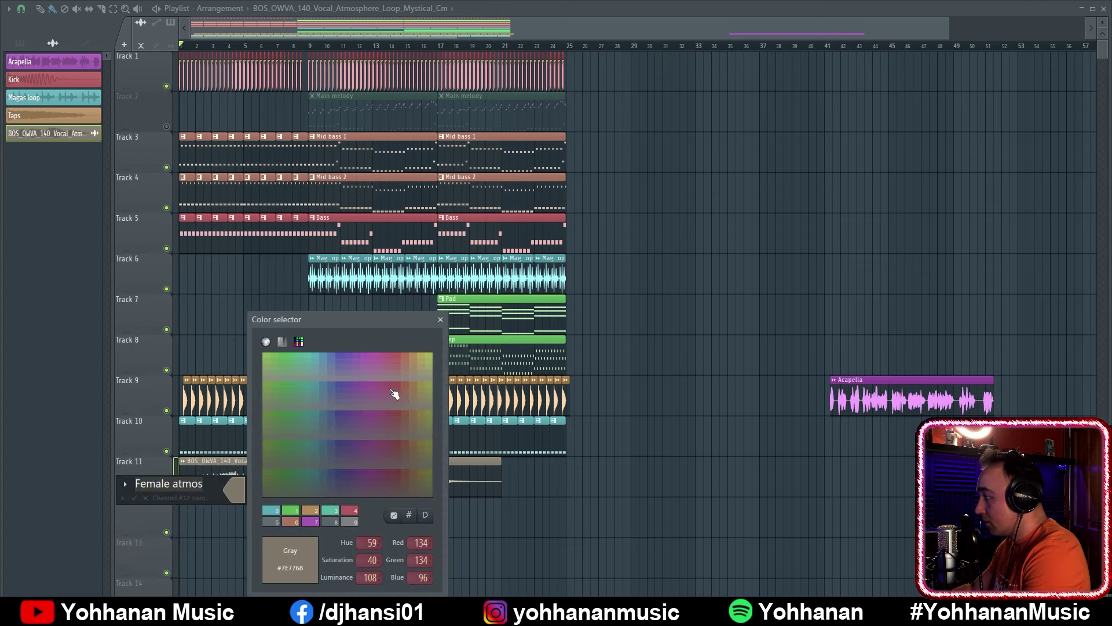
left_click(381, 482)
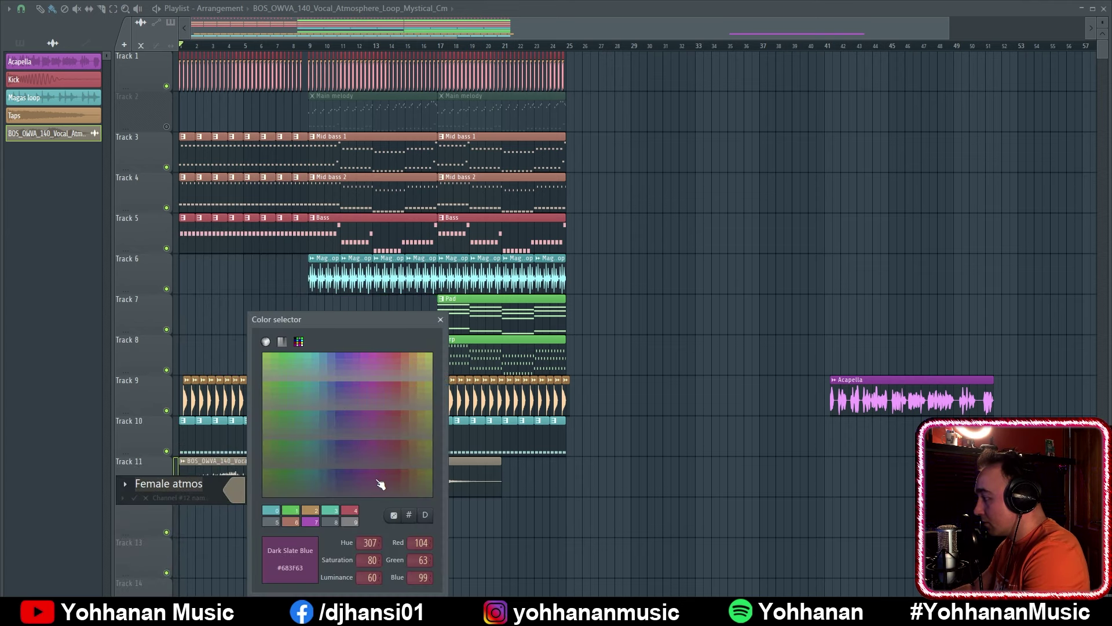
key("Return")
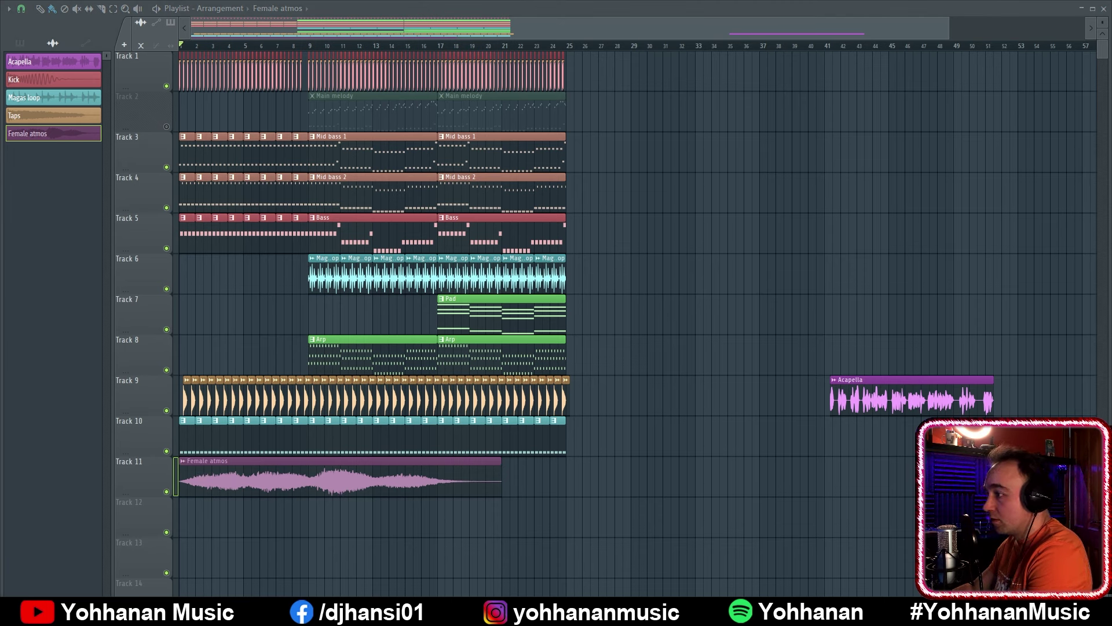
Solo Track 11 and load FabFilter Pro-Q 3 into the first effect slot of Female atmos on mixer insert 12
right_click(167, 491)
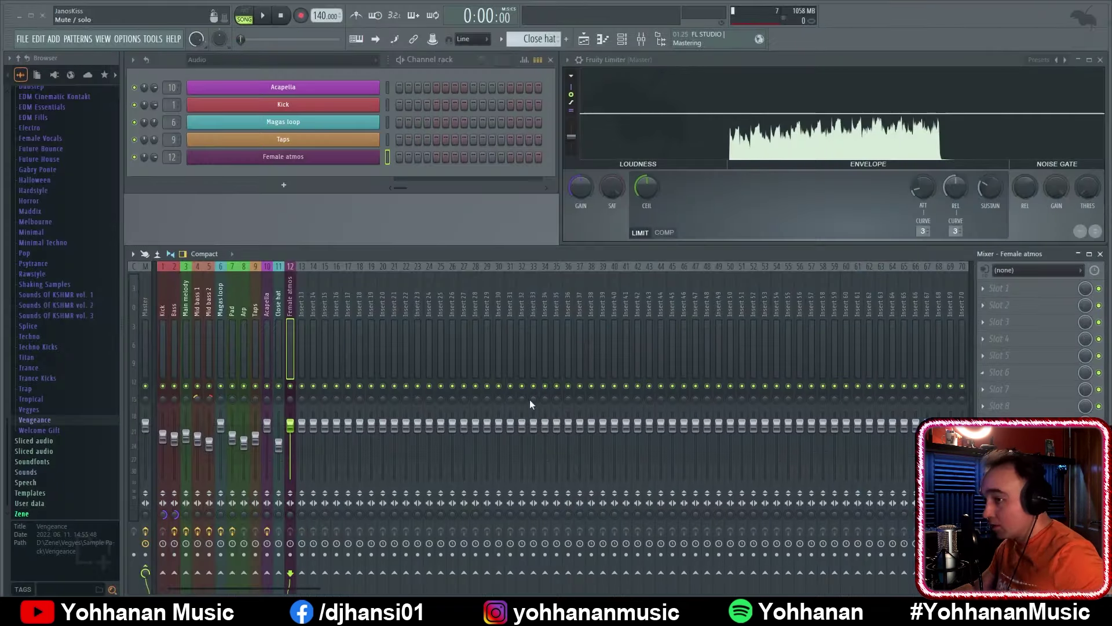
left_click(999, 288)
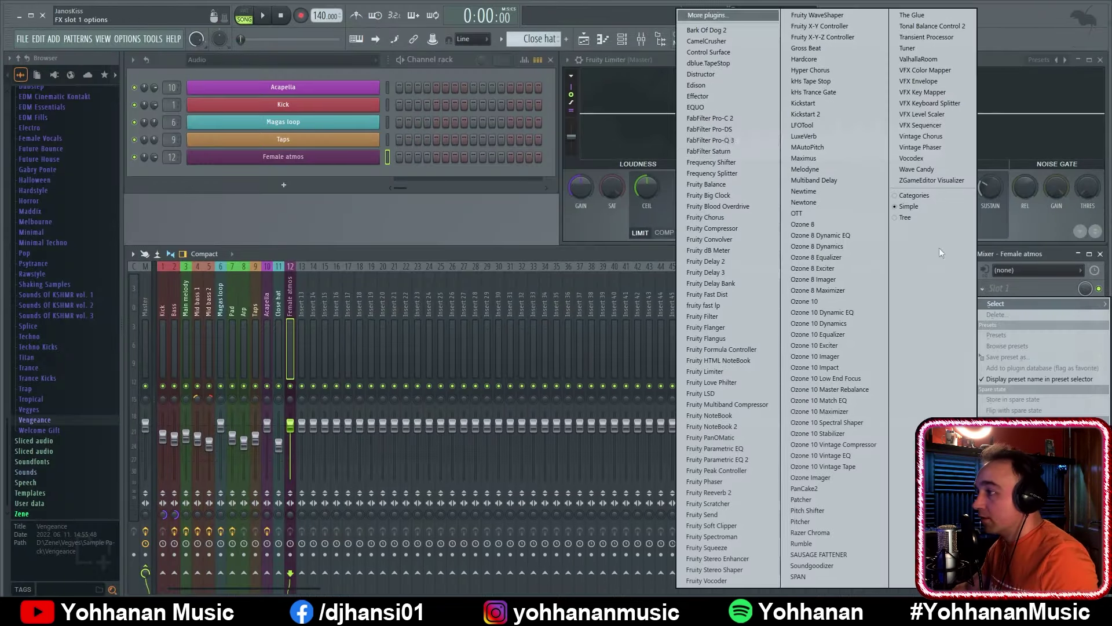
left_click(747, 141)
During playback, add a low cut just above 200 Hz and a high cut at the top of the Female atmos EQ spectrum
key("space")
left_click_drag(191, 272, 359, 272)
left_click(643, 270)
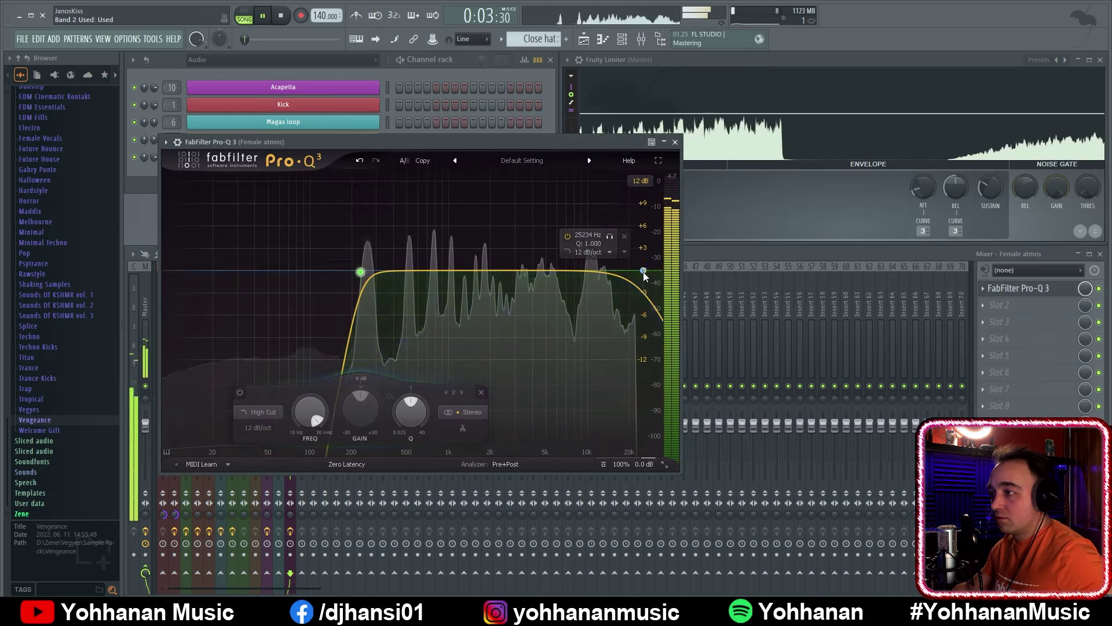
left_click(534, 271)
left_click(496, 271)
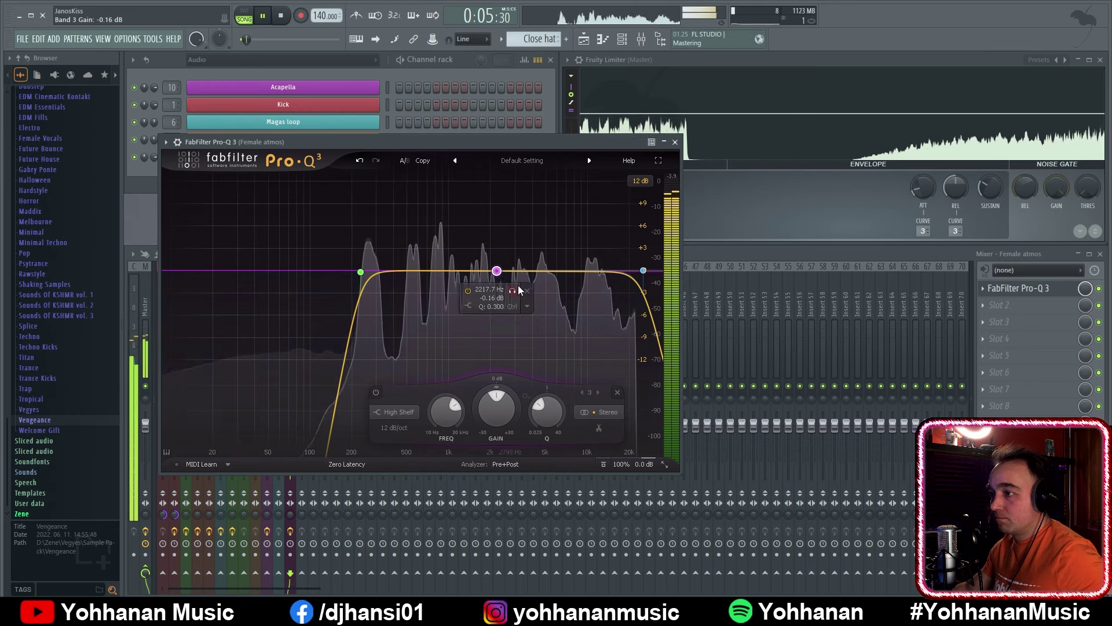
left_click(534, 271, "alt")
left_click(496, 271, "alt")
Set the Female atmos high cut to about 2766 Hz at 18 dB/oct and the low cut to about 298 Hz
left_click(643, 270)
left_click_drag(643, 270, 509, 273)
scroll(509, 272, "down", 1)
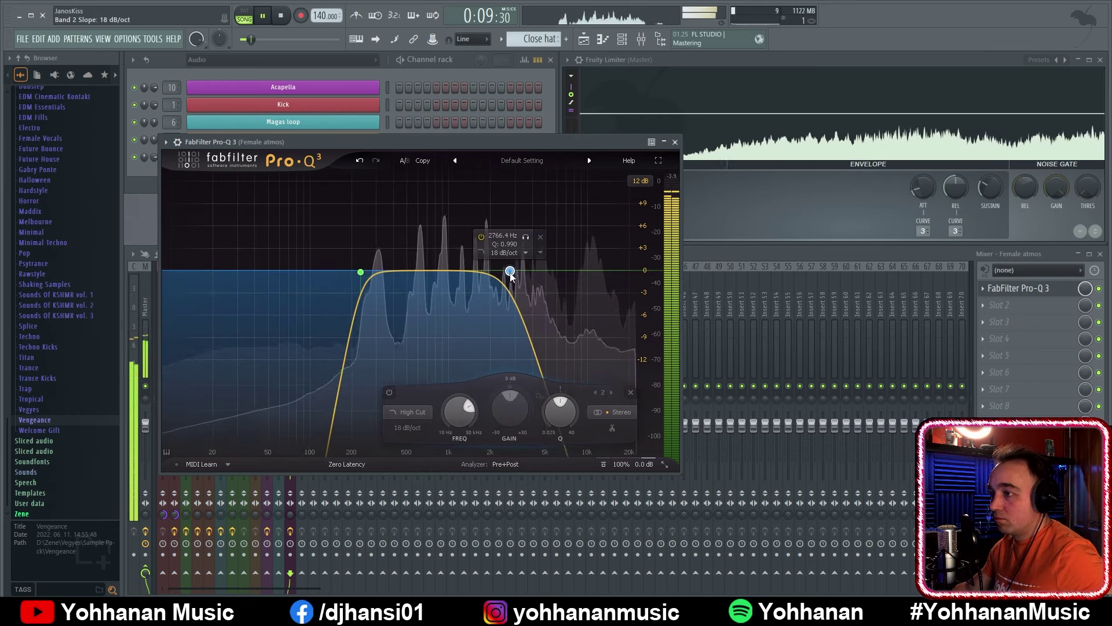
mouse_move(365, 277)
left_mouse_down()
mouse_move(169, 275)
mouse_move(375, 278)
left_mouse_up()
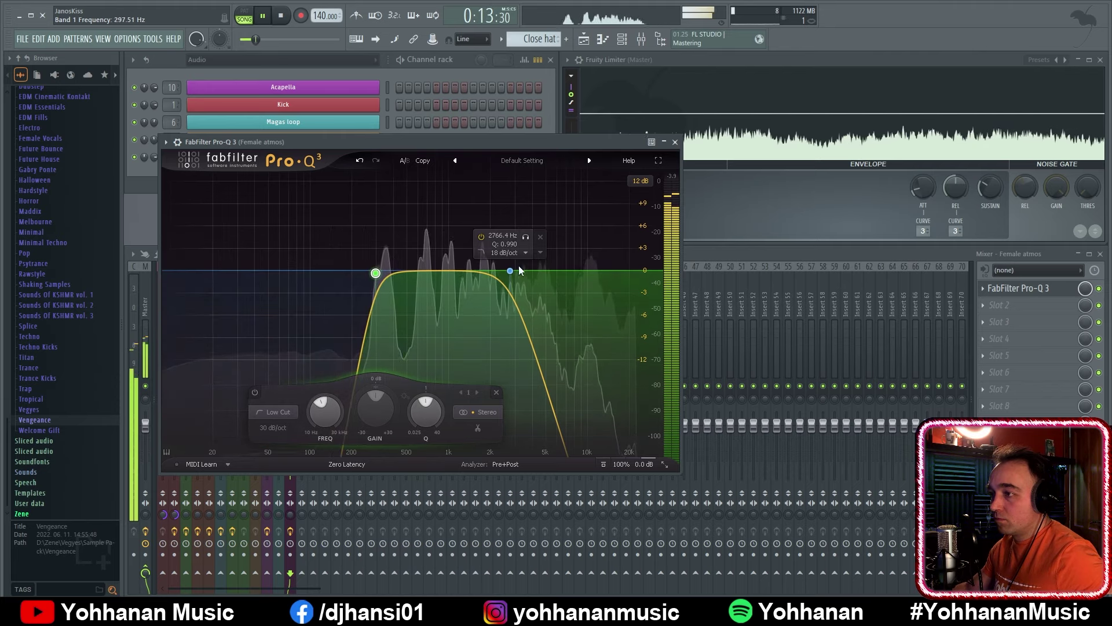
key("space")
key("Escape")
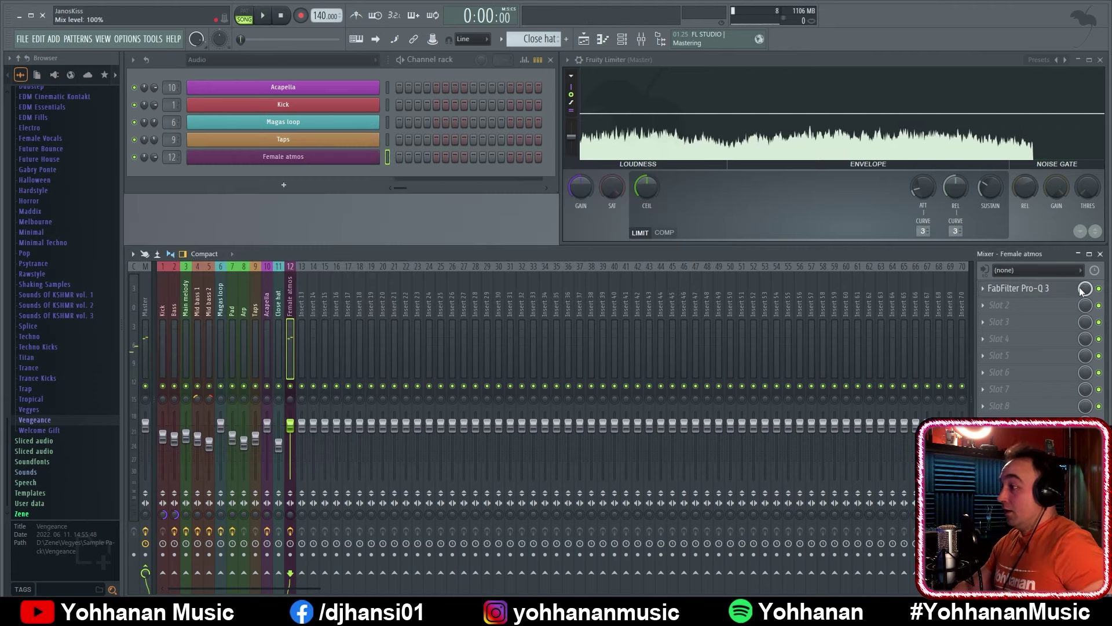
Load Gross Beat into the second Female atmos effect slot, compare the Trance Gt volume presets and settle on Trance Gt 2
left_click(984, 307)
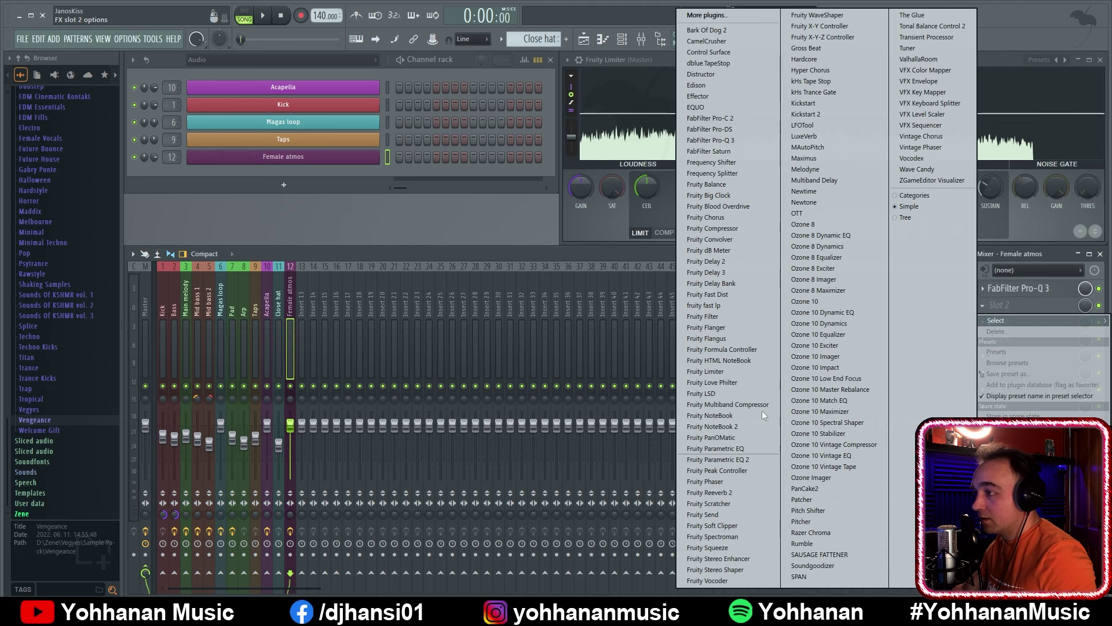
left_click(818, 49)
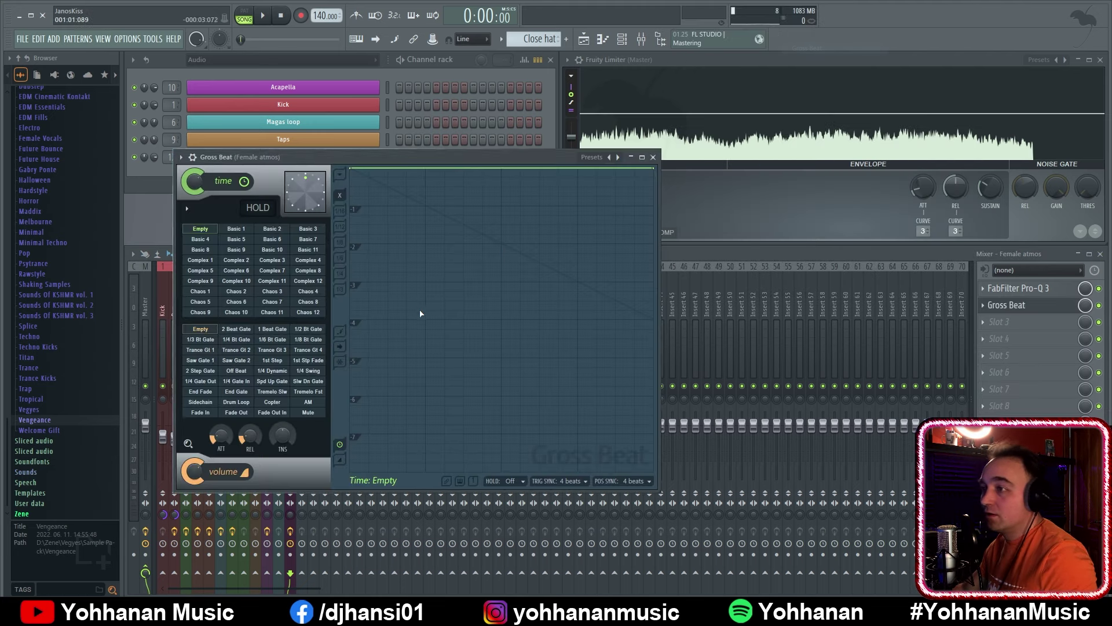
left_click(200, 351)
left_click(238, 350)
left_click(273, 350)
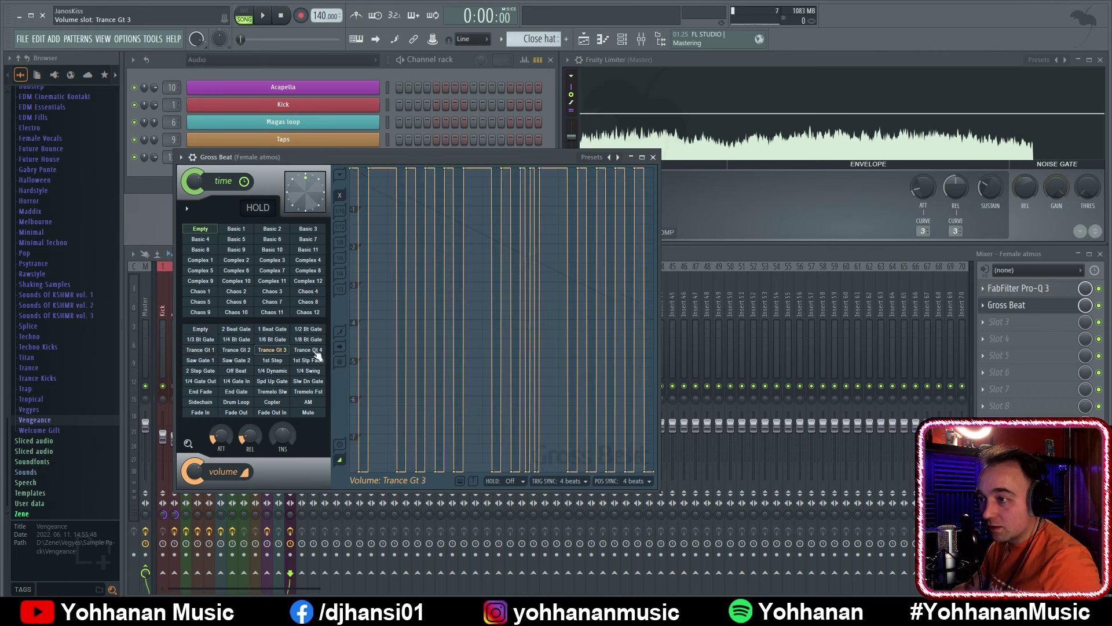
left_click(309, 350)
left_click(207, 350)
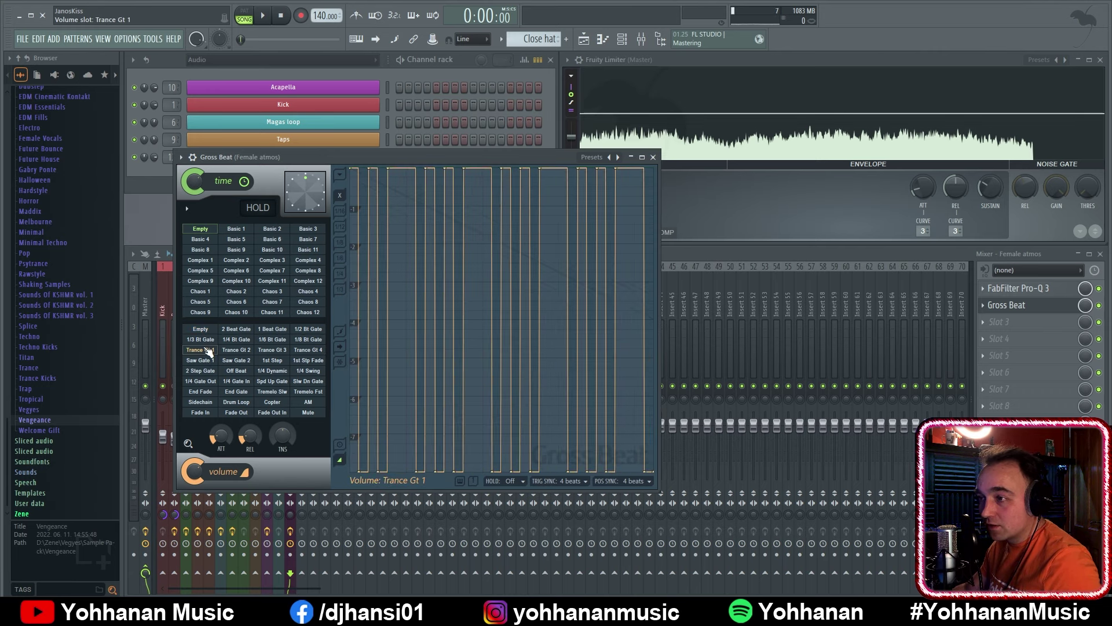
key("space")
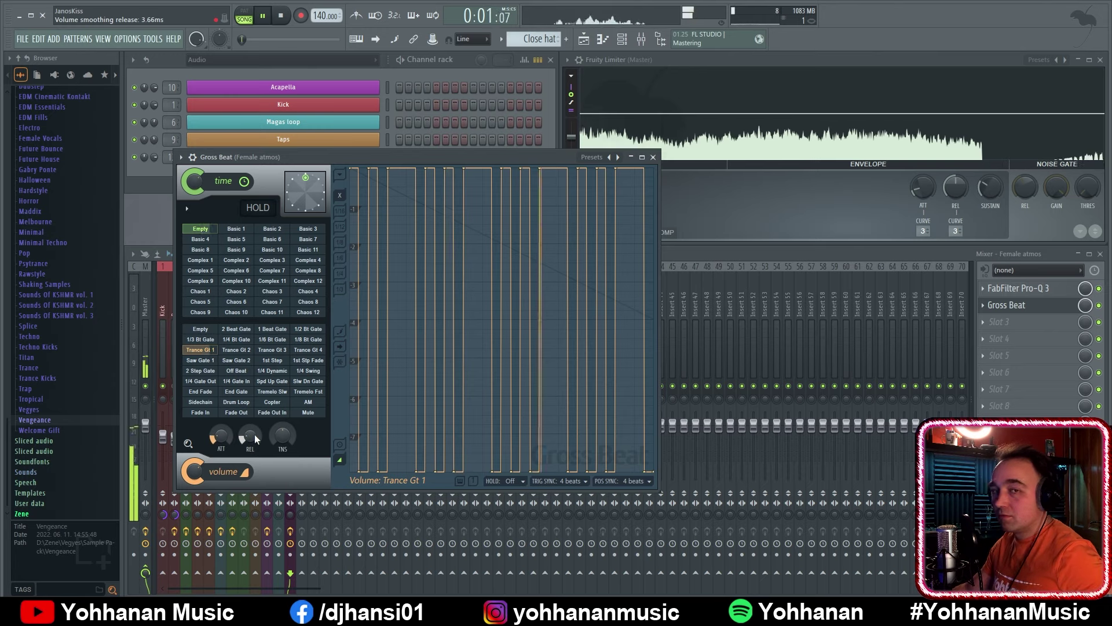
left_click(237, 350)
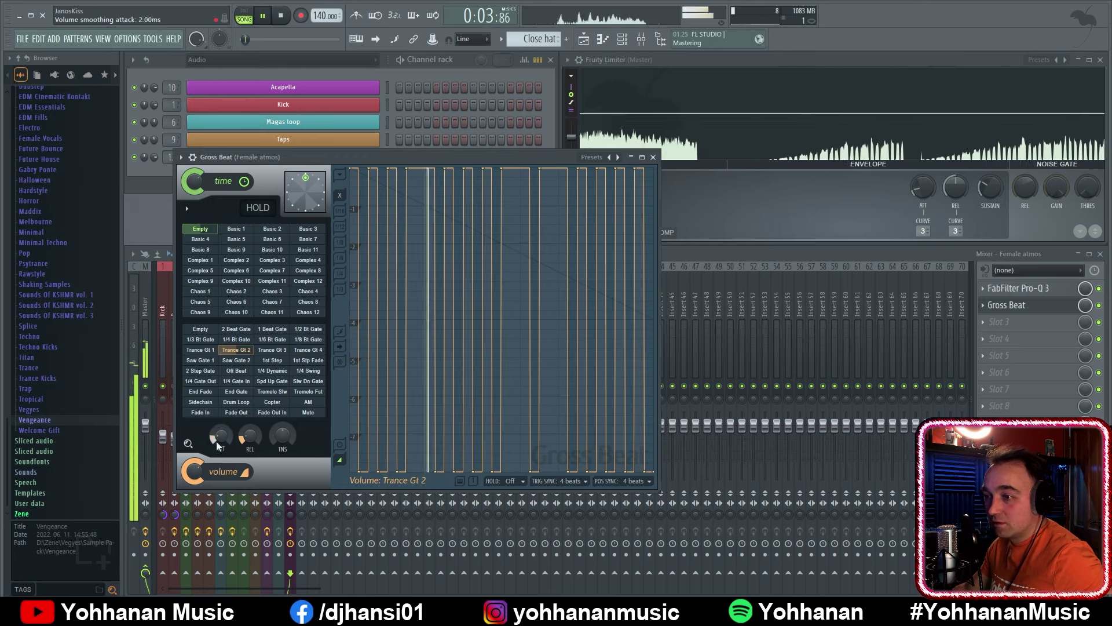
Try a longer volume smoothing attack in Gross Beat and slightly reduce its volume mix on Female atmos
left_click_drag(227, 438, 227, 426)
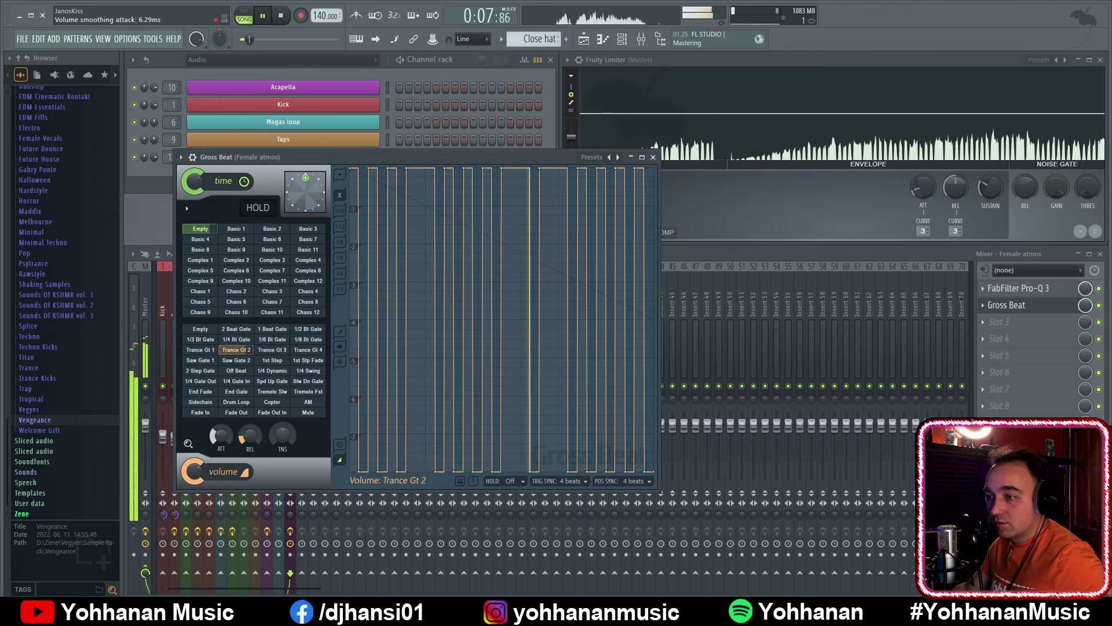
left_click_drag(194, 482, 194, 494)
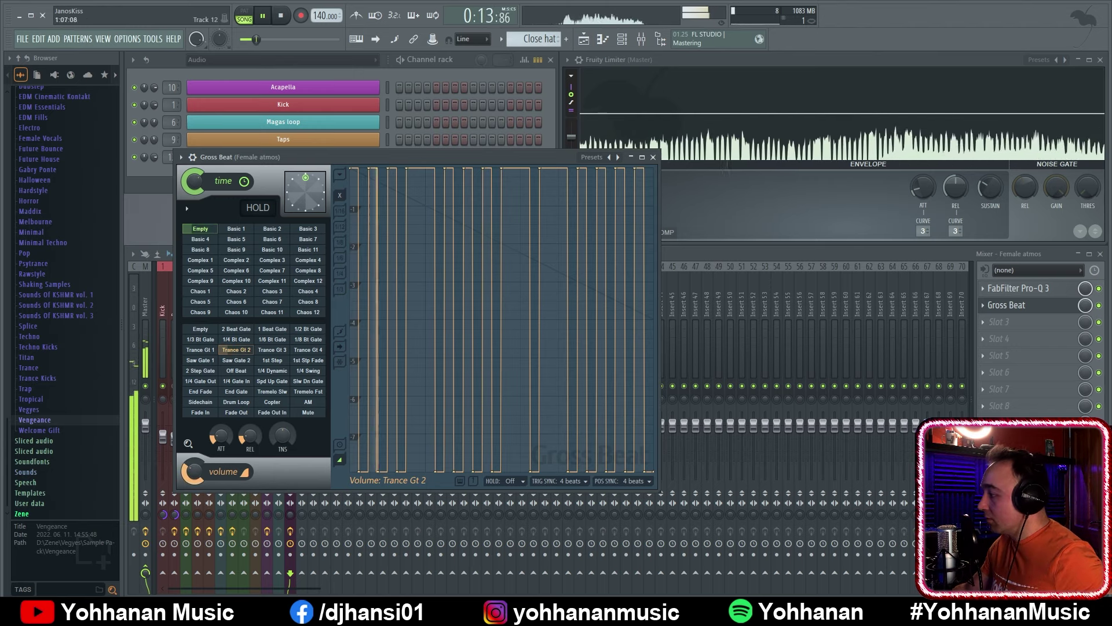
left_click(651, 156)
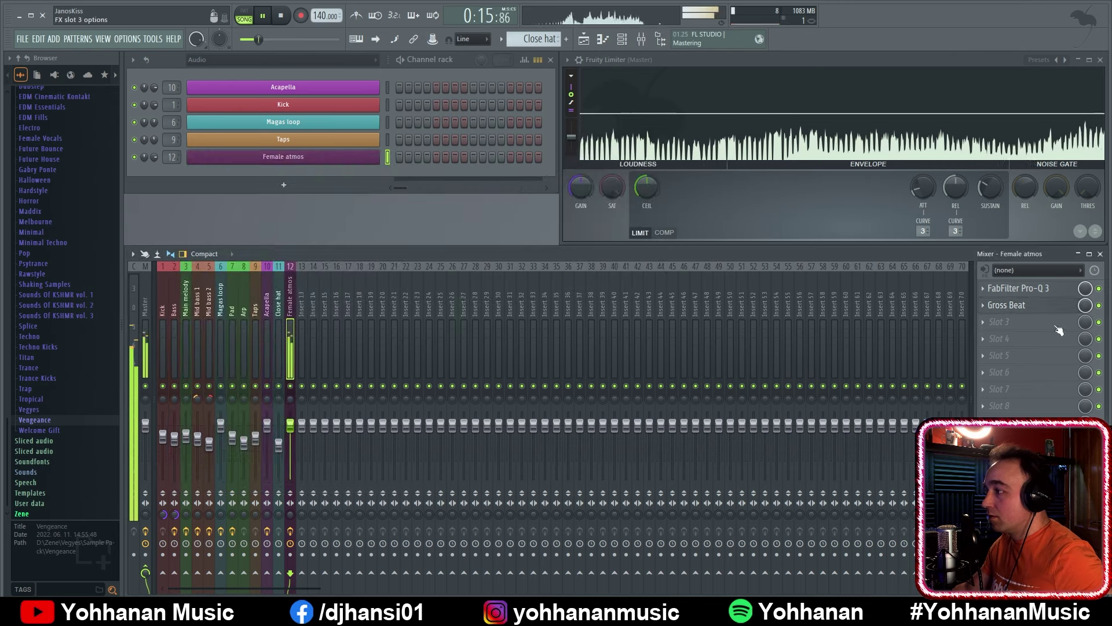
key("space")
Load Fruity Limiter into the third Female atmos effect slot and switch it to compressor mode
left_click(985, 320)
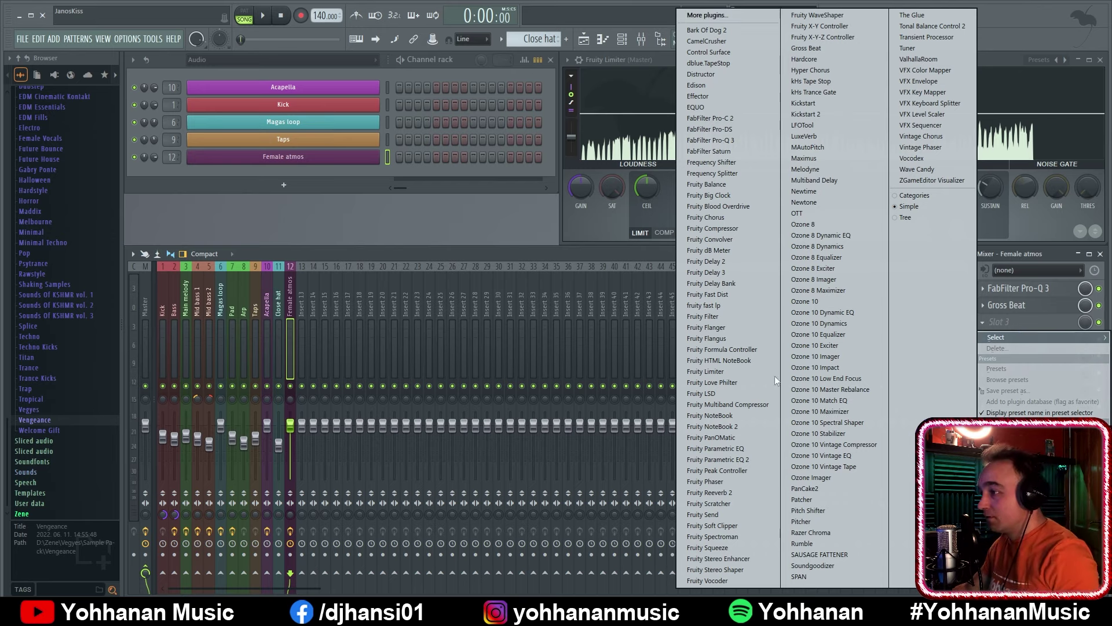
left_click(738, 371)
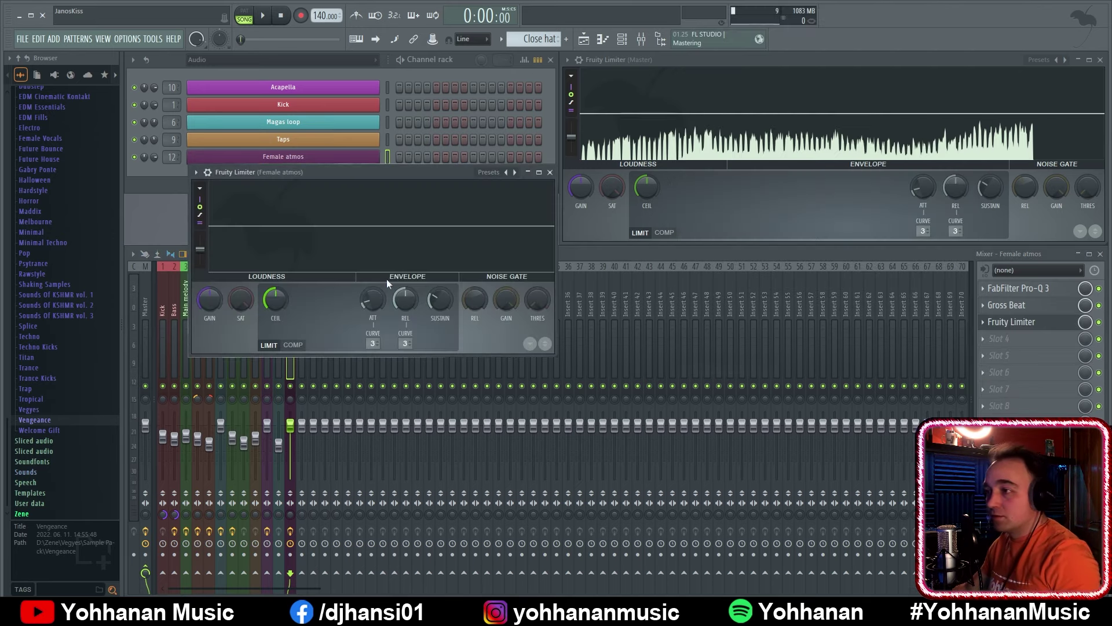
left_click(293, 344)
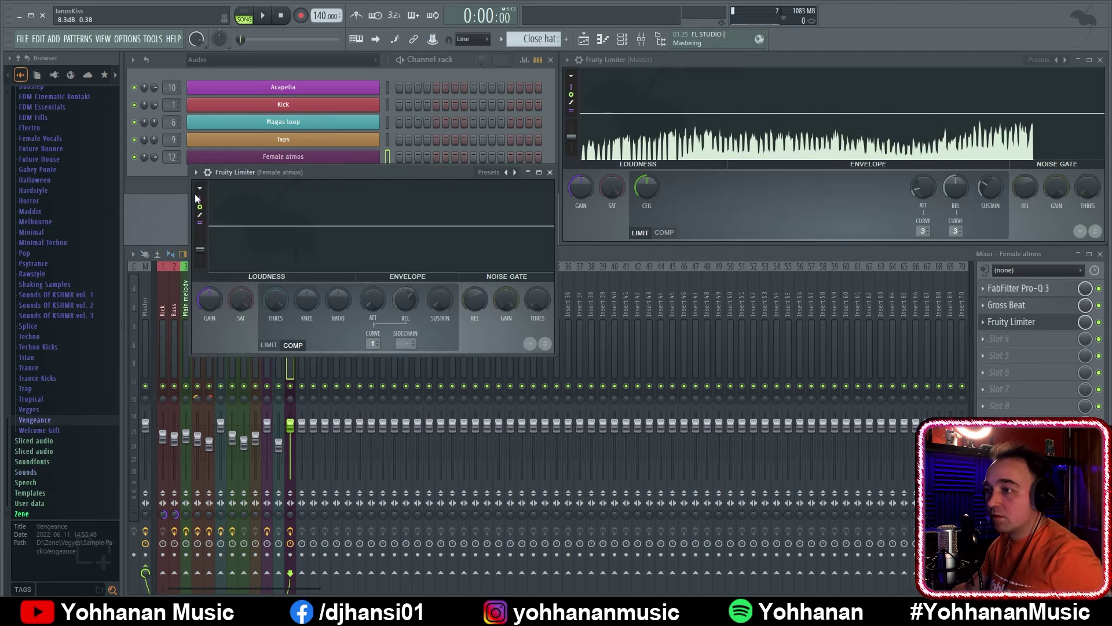
Lower the Fruity Limiter compressor threshold on Female atmos and raise its ratio while the vocal plays
key("space")
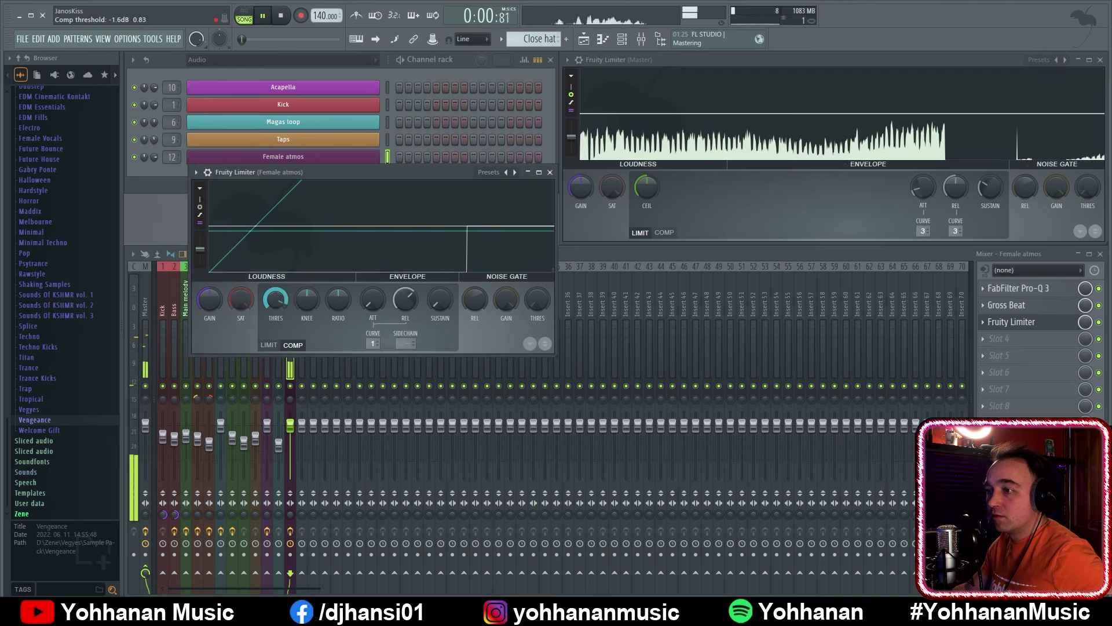
left_click_drag(433, 172, 501, 208)
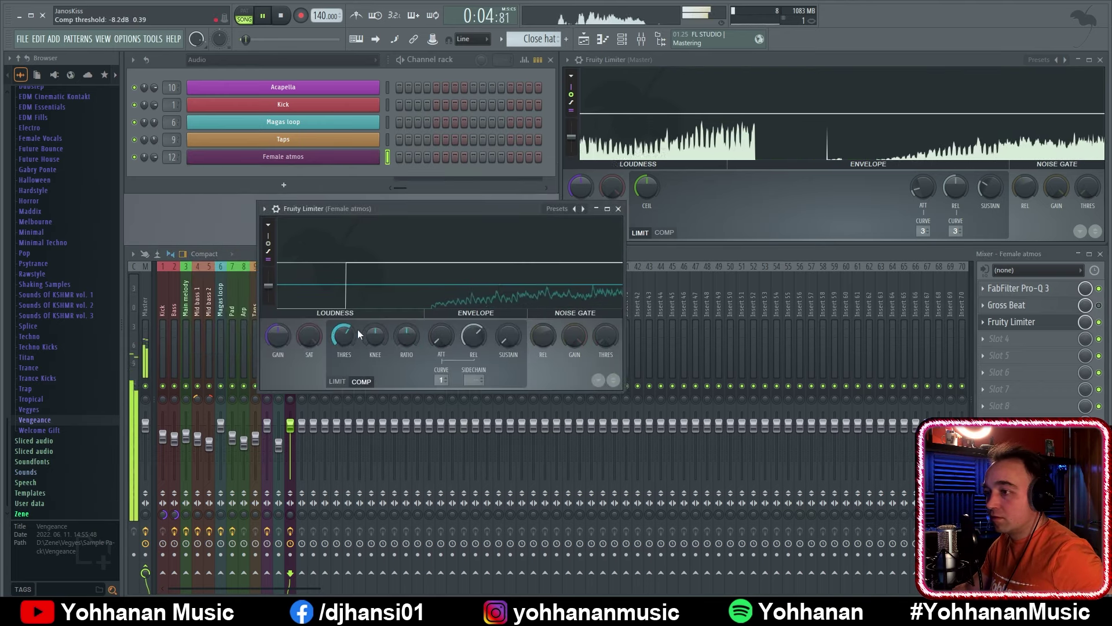
left_click_drag(356, 331, 356, 370)
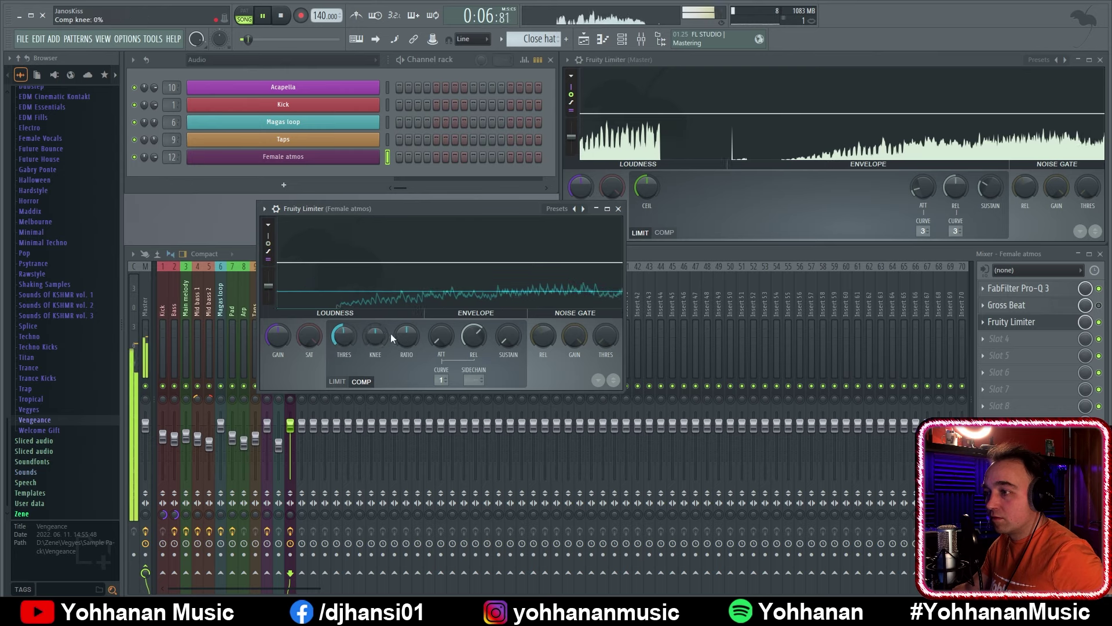
left_click_drag(407, 336, 406, 313)
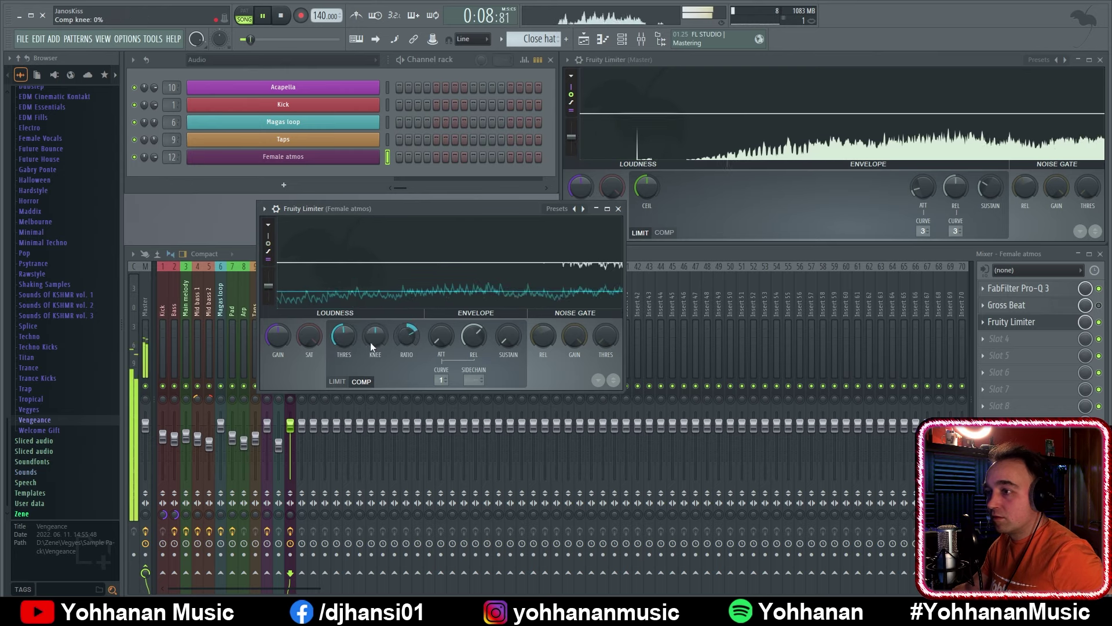
left_click_drag(342, 337, 340, 342)
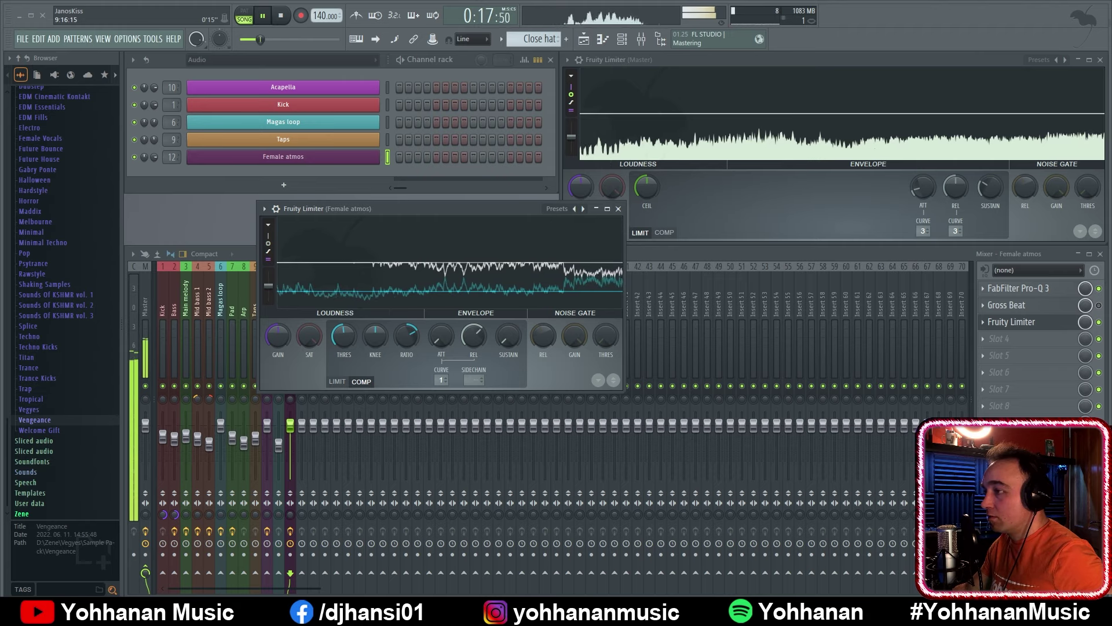
Re-enable Gross Beat on Female atmos and play the song to hear the vocal in the mix
left_click(1106, 304)
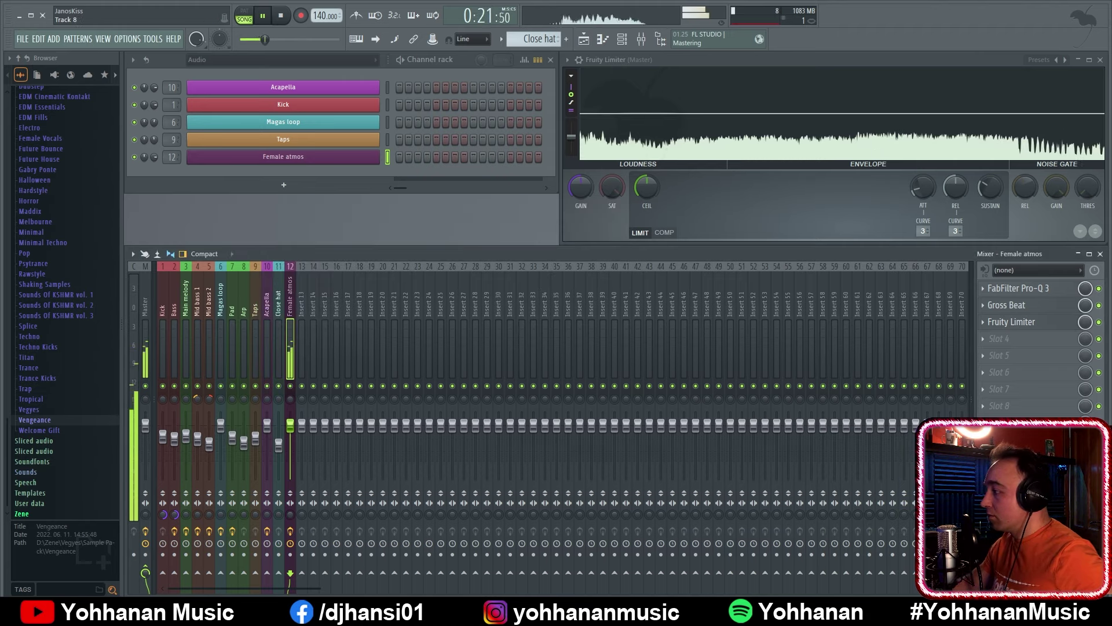
key("space")
key("space")
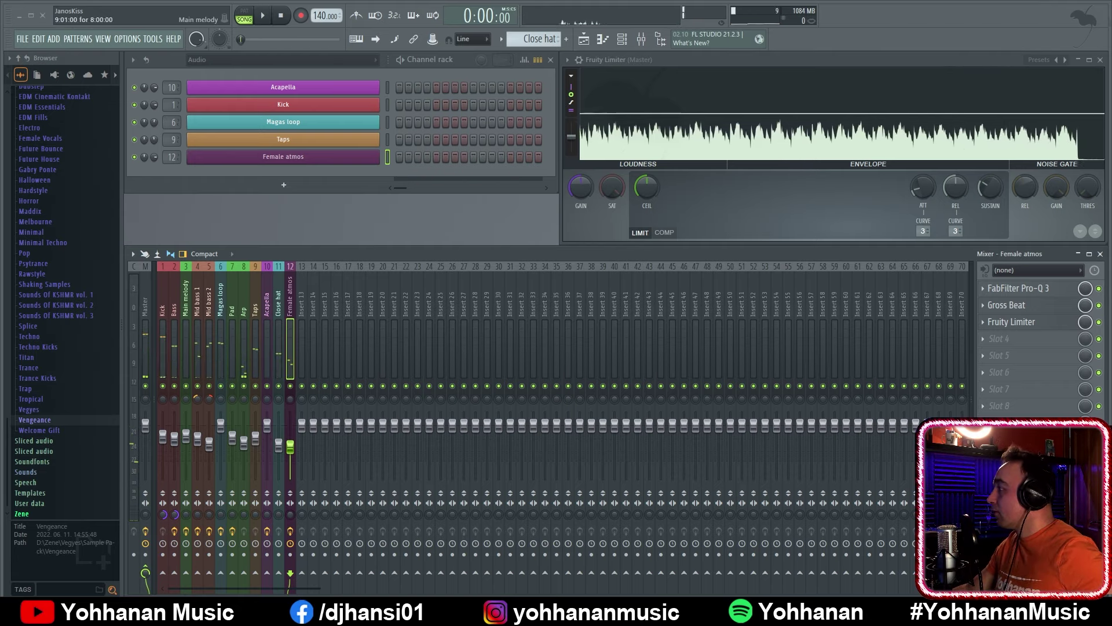
In the playlist, move the Main melody clips to bar 41, the Arp clips to bar 25 and the Pad clip to bar 33
key("F5")
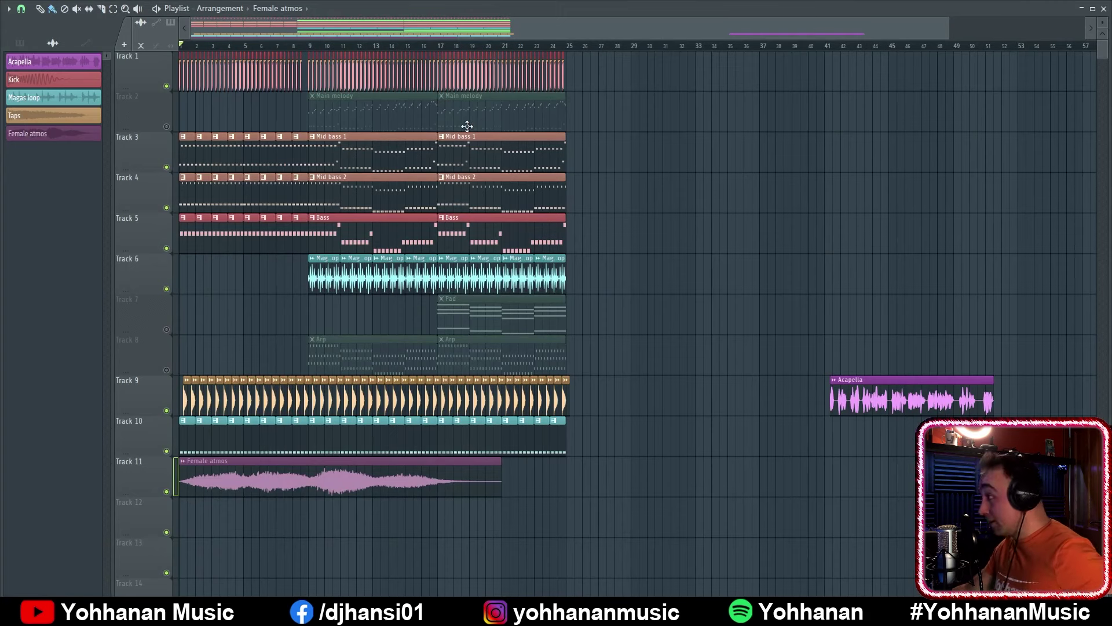
left_click_drag(322, 114, 587, 108)
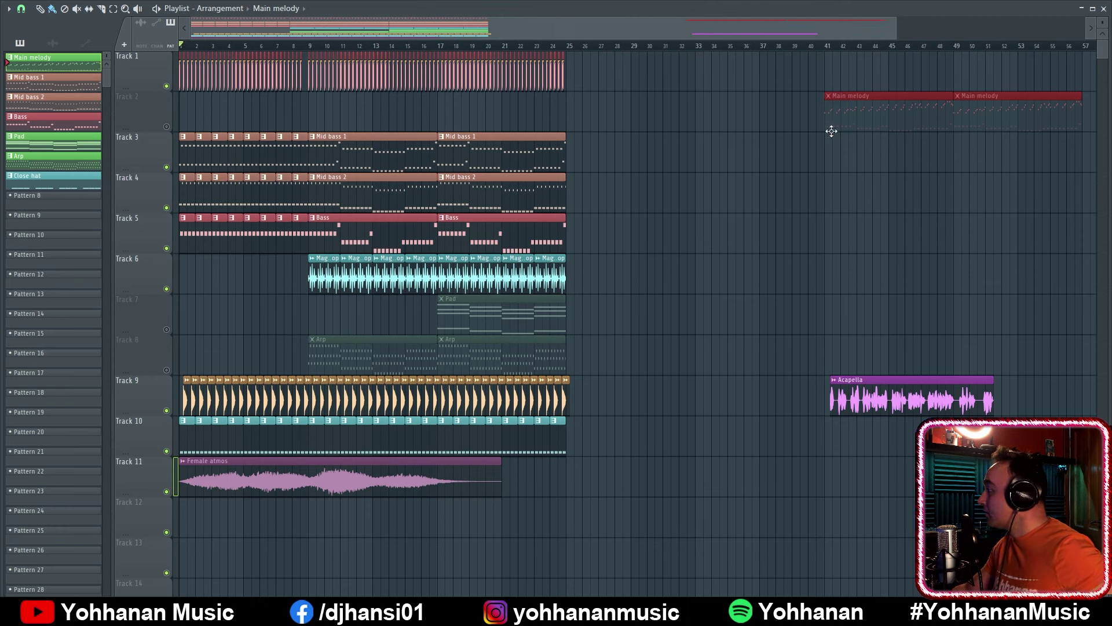
left_click_drag(605, 336, 293, 336)
left_click_drag(363, 355, 614, 367)
right_click(478, 347)
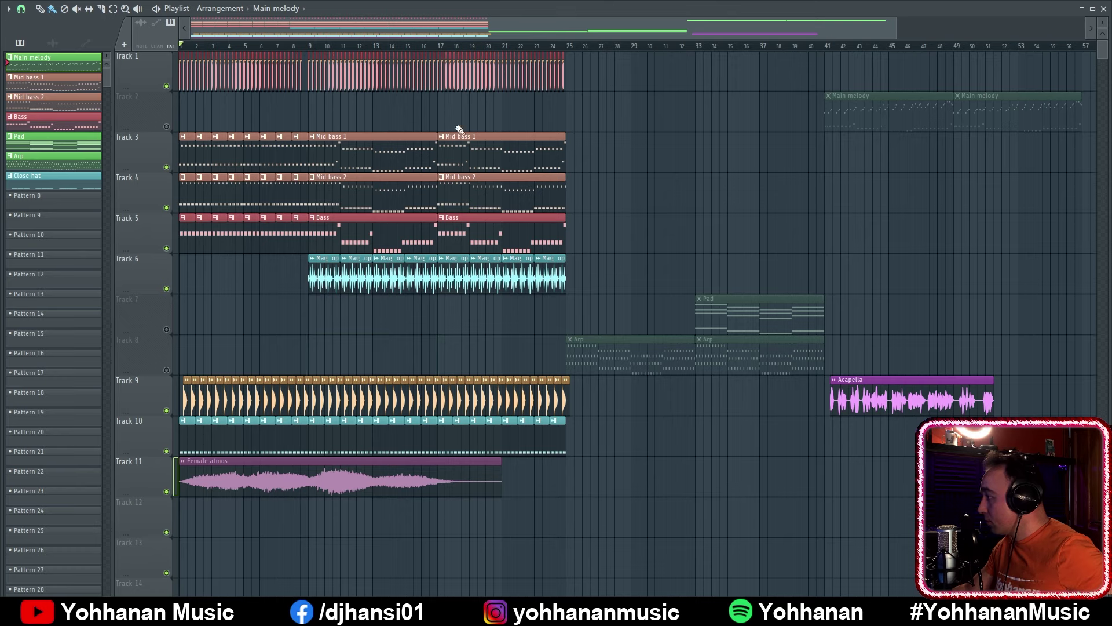
Delete the long Mid bass 1, Mid bass 2 and Bass clips from bar 9 onward
left_click(324, 46)
right_click(499, 152)
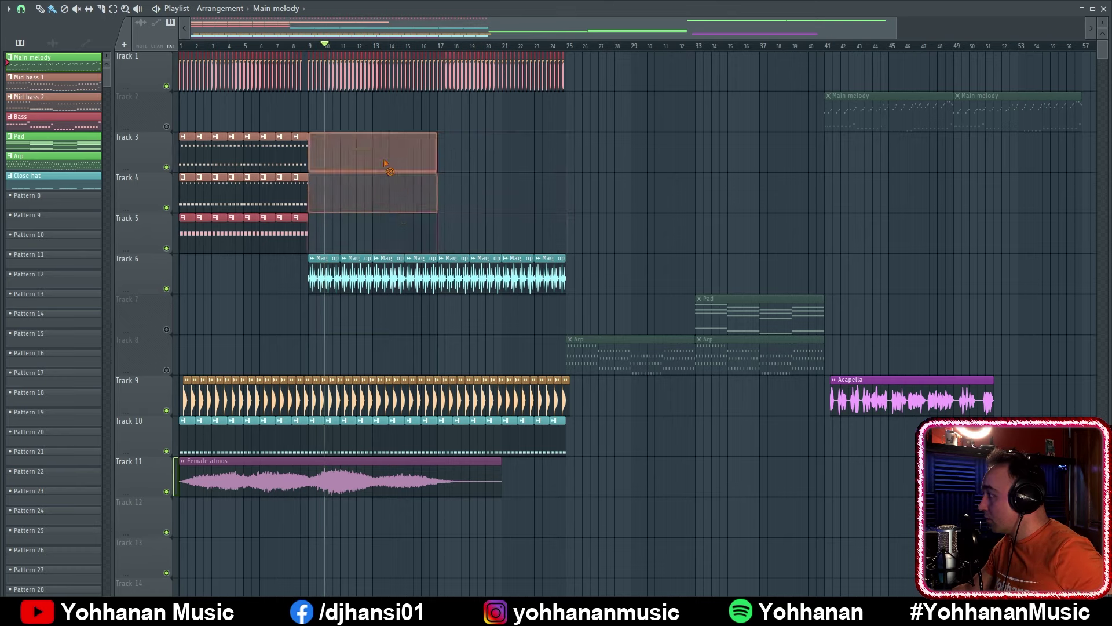
right_click(371, 191)
Duplicate the short Mid bass and Bass clips from bars 1–8 twice to fill up to bar 25, and play the result
left_click_drag(358, 252, 149, 124)
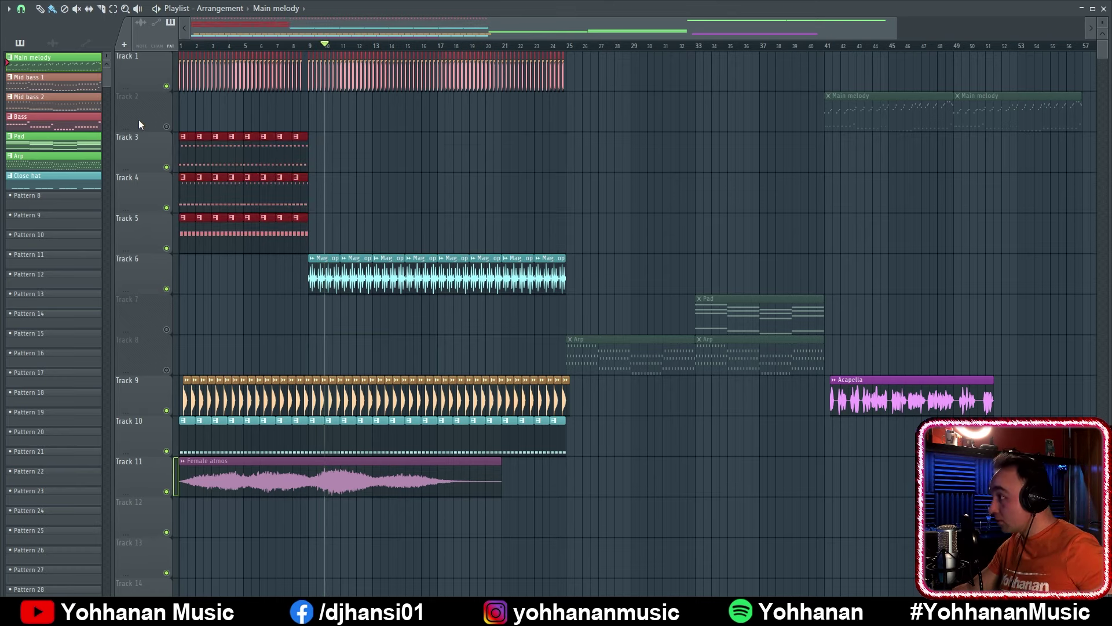
key("ctrl+b")
key("ctrl+b")
key("space")
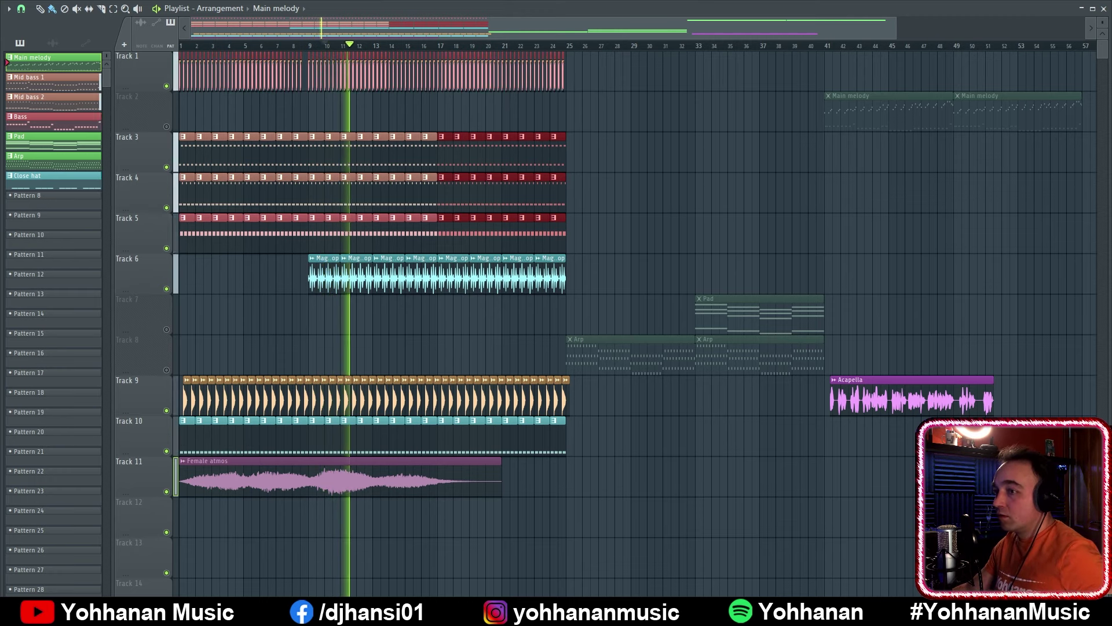
key("space")
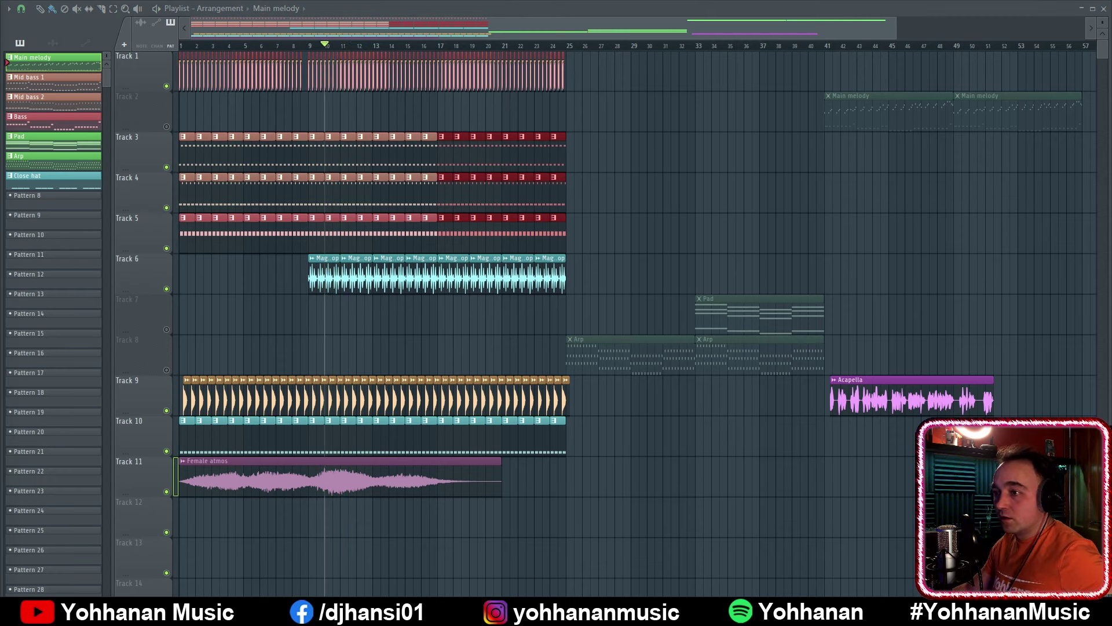
Toggle Gross Beat on the Female atmos channel to compare the vocal with and without the gate
key("alt+Tab")
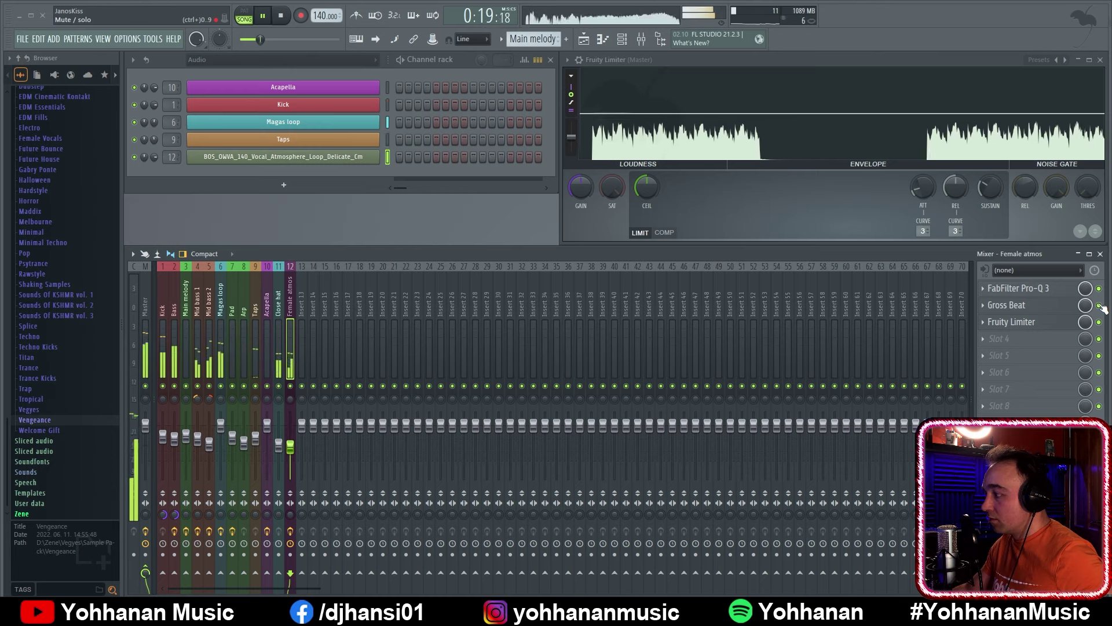
left_click(1099, 305)
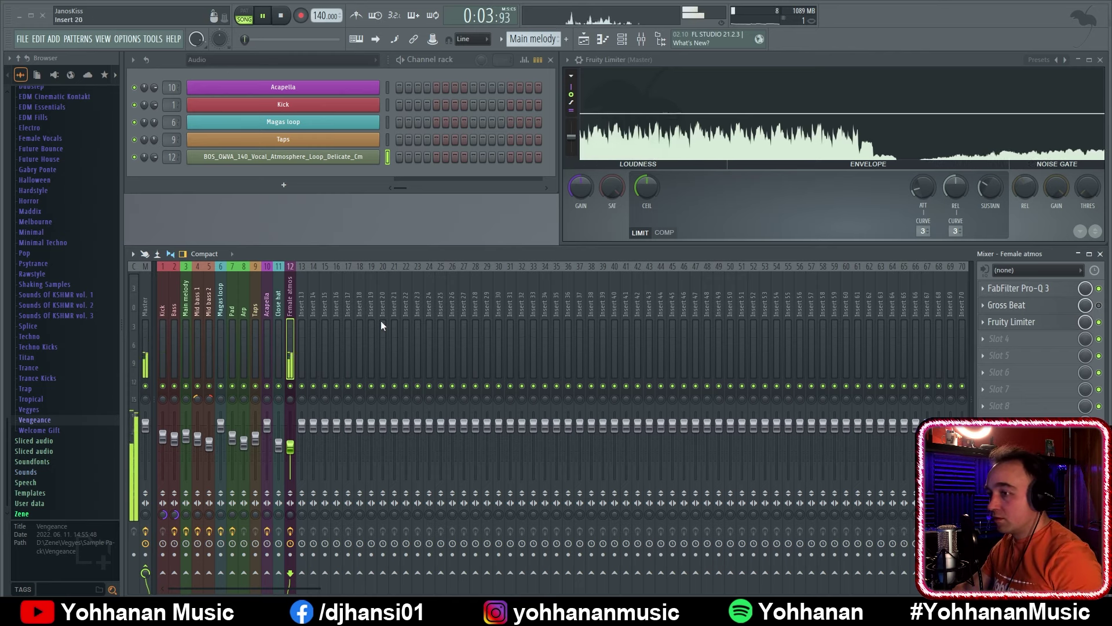
left_click(1054, 322)
left_click(1054, 321)
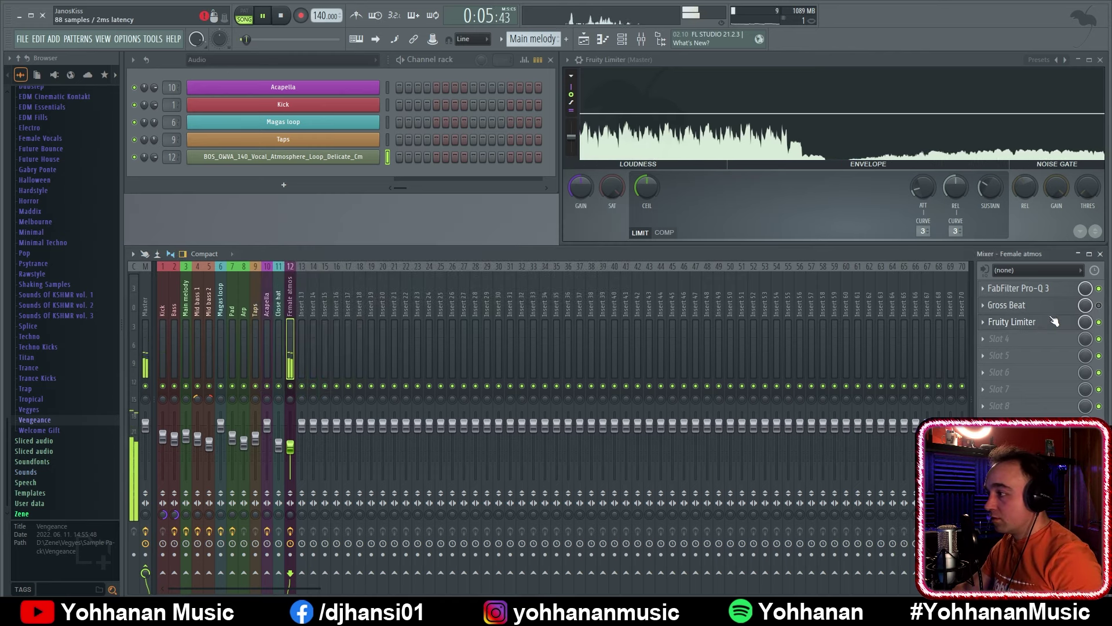
left_click(1100, 305)
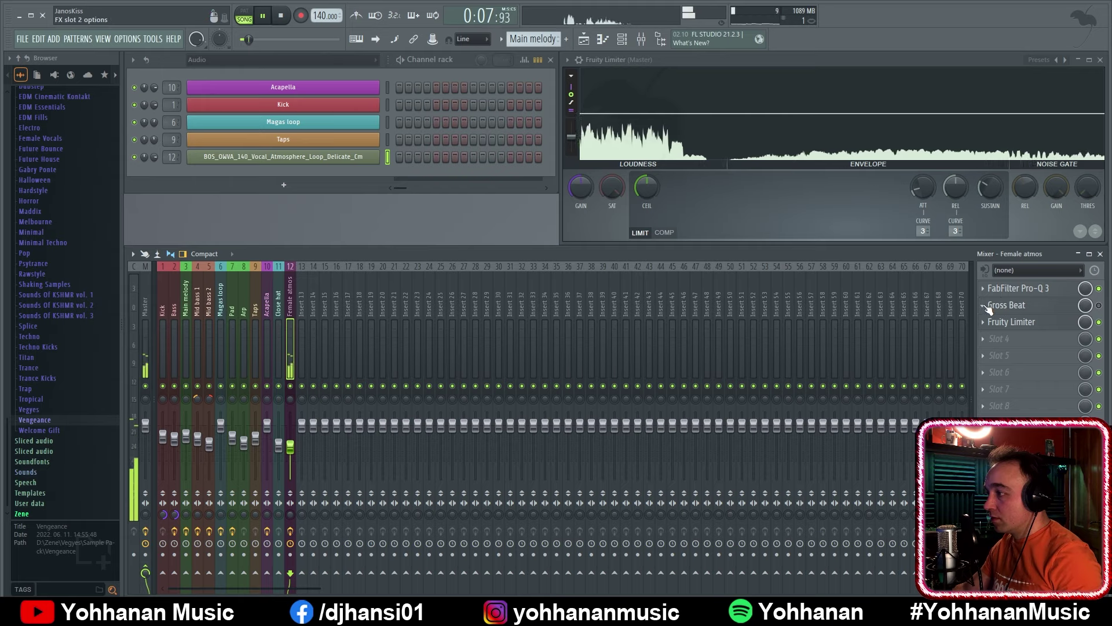
Replace Gross Beat with Kickstart on Female atmos, set its mix to 54%, enable the slot and play the song
left_click(983, 304)
mouse_move(1012, 319)
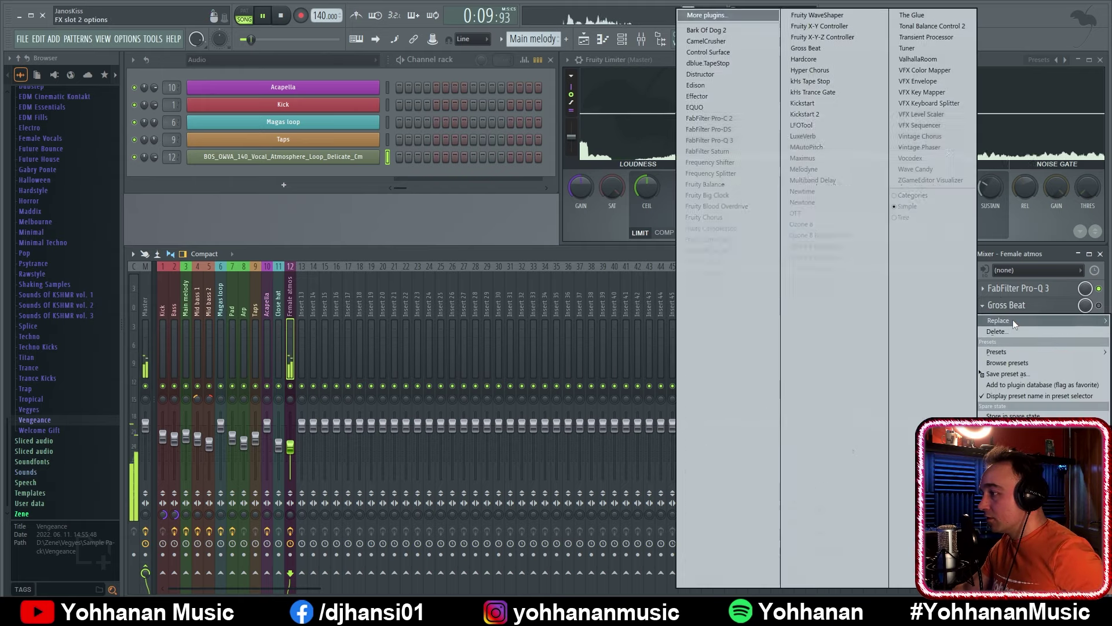
left_click(853, 102)
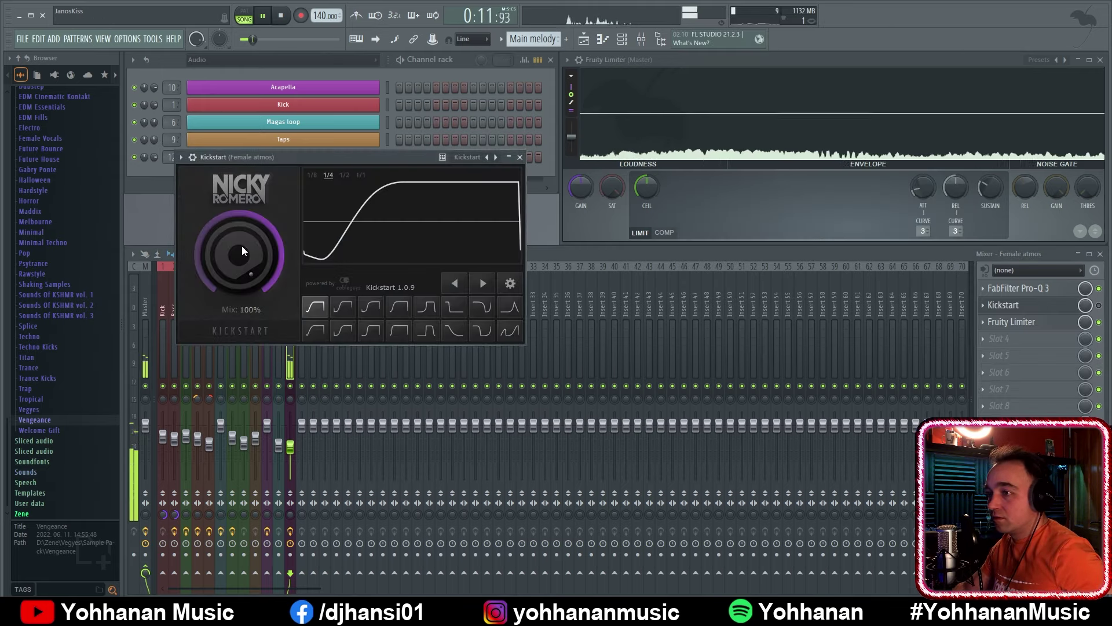
left_click(295, 158)
left_click_drag(239, 255, 239, 278)
key("space")
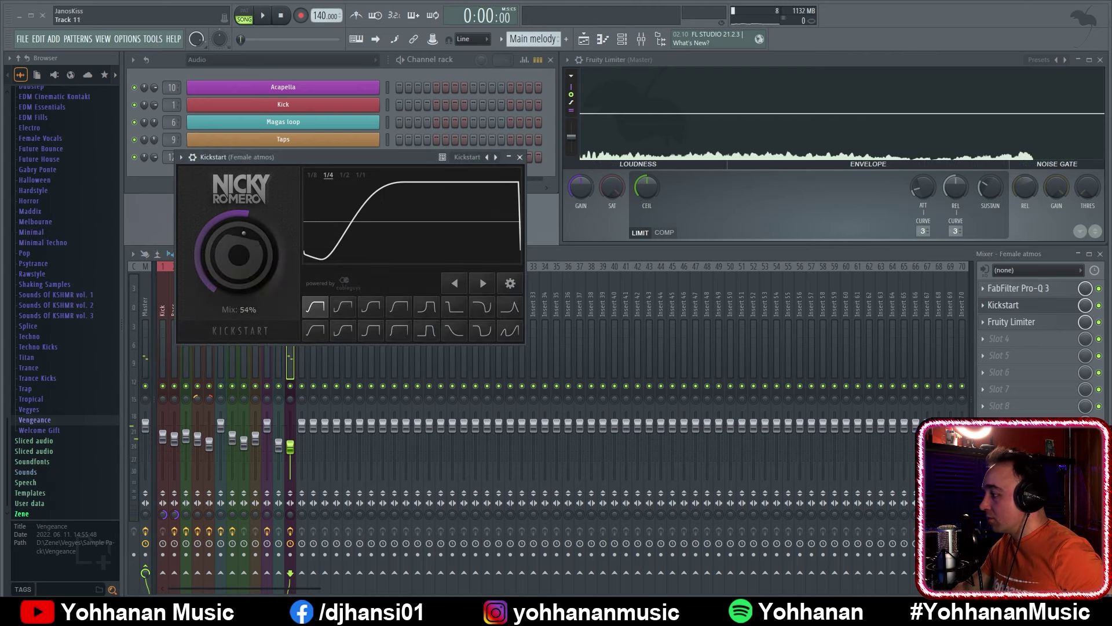
key("space")
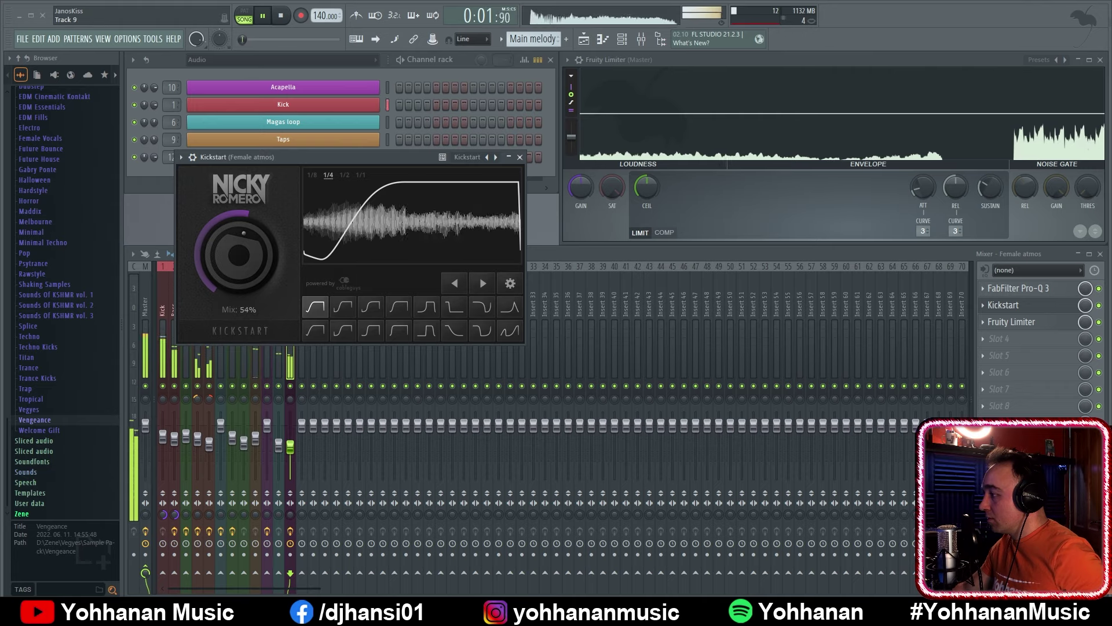
Slightly lower the Female atmos volume fader and check its Fruity Limiter compressor settings
left_click(898, 471)
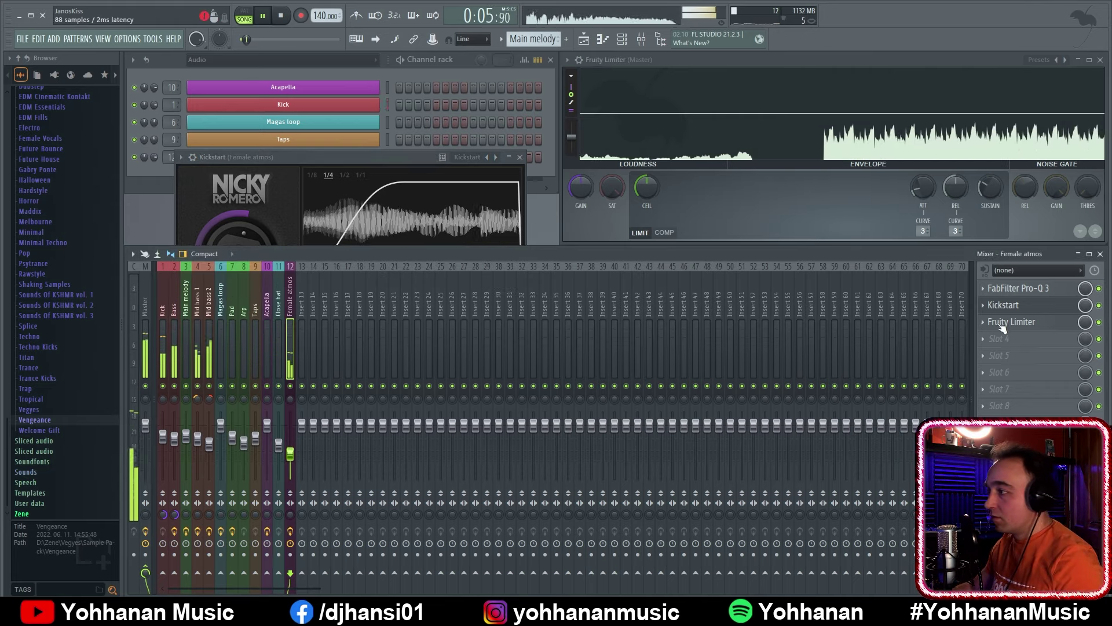
left_click(1008, 322)
left_click(1031, 323)
left_click(1054, 324)
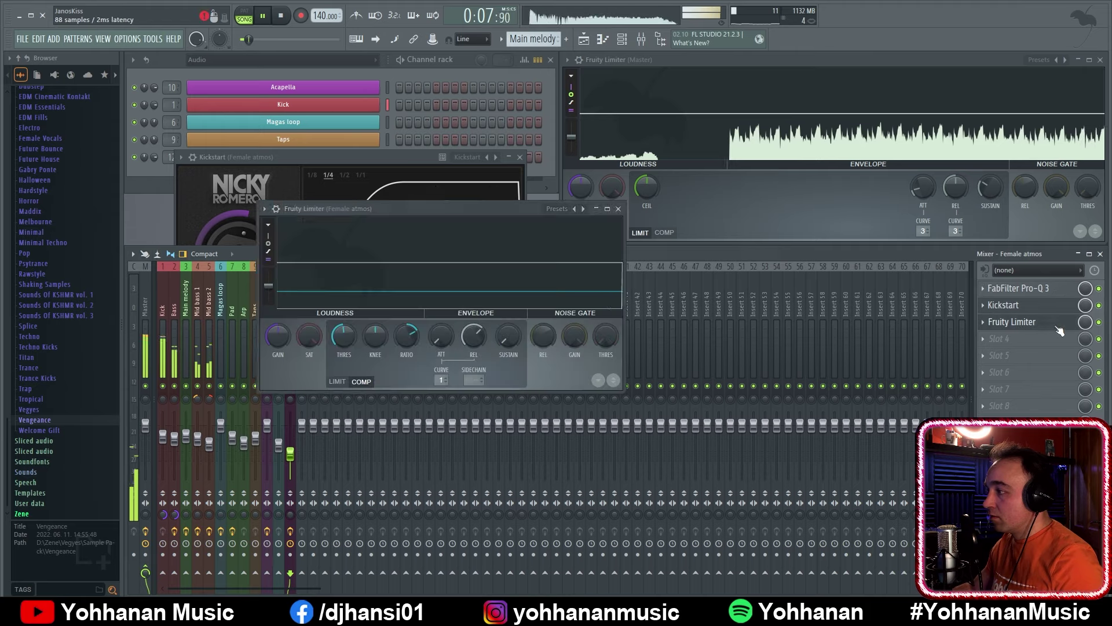
Move the Female atmos high cut in FabFilter Pro-Q 3 to a slightly lower frequency, listen, and stop playback
left_click(1020, 288)
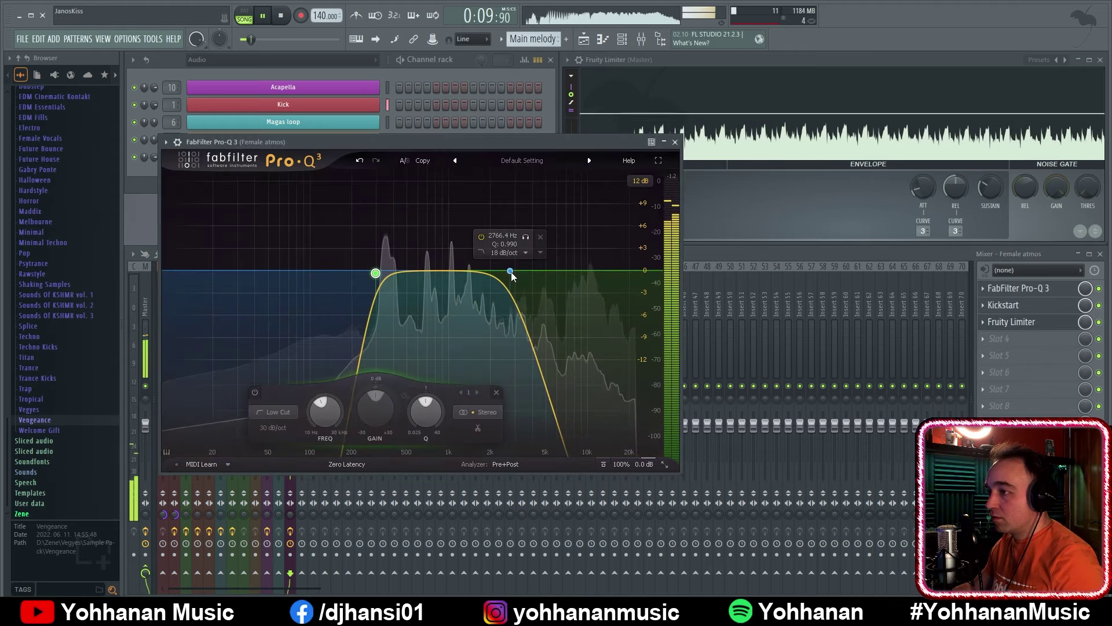
left_click_drag(511, 273, 496, 272)
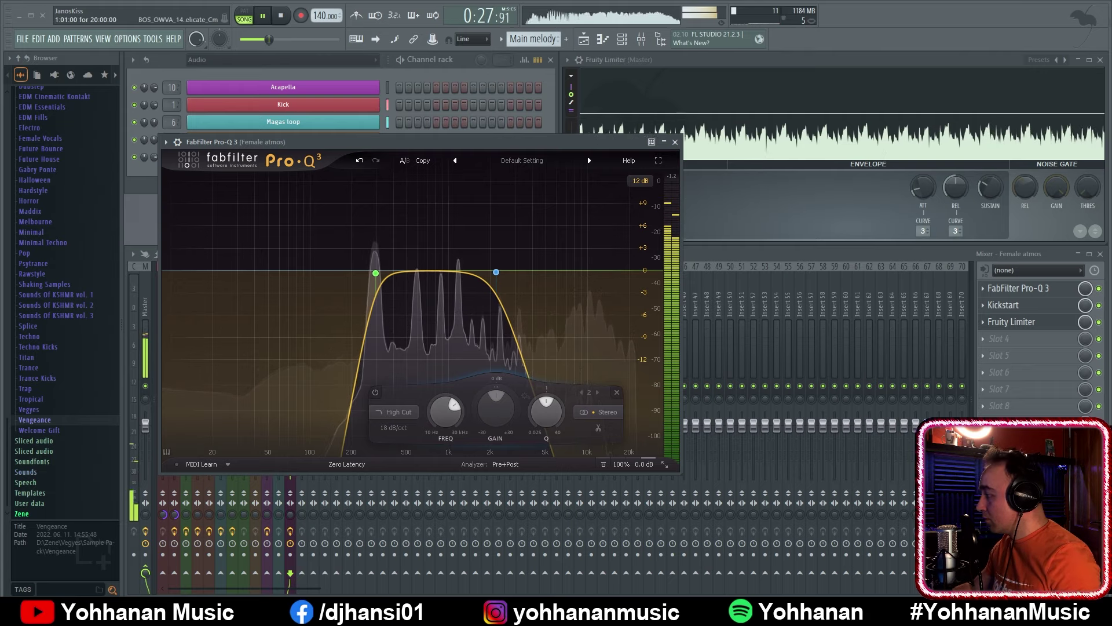
left_click(676, 144)
key("space")
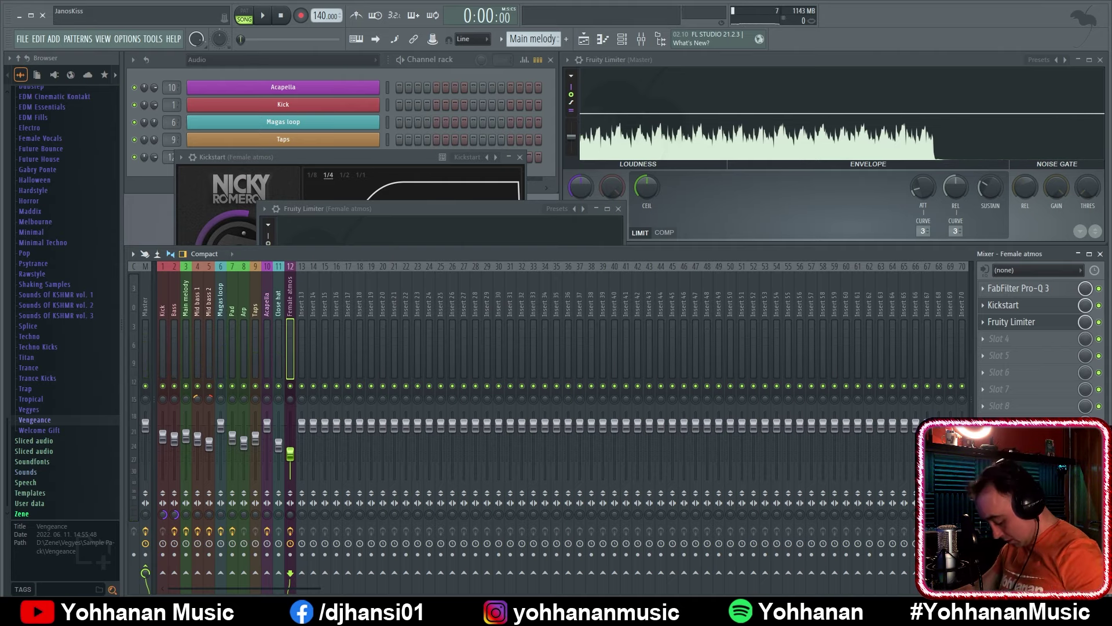
Switch to Splice in the browser and sort the C minor trance atmosphere samples by most recent
key("F5")
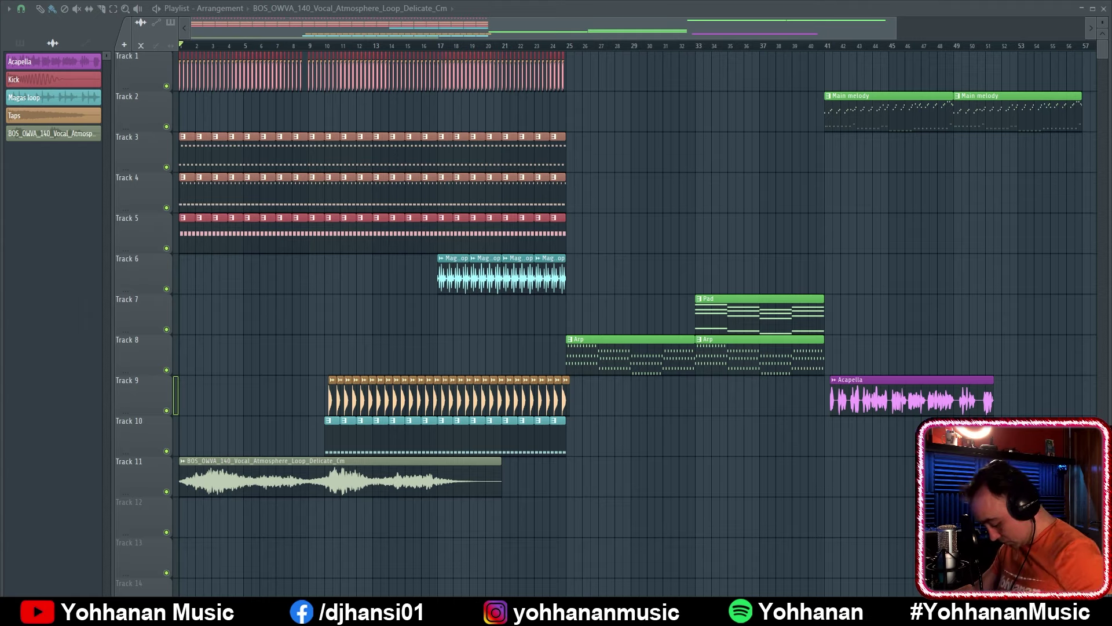
key("alt+Tab")
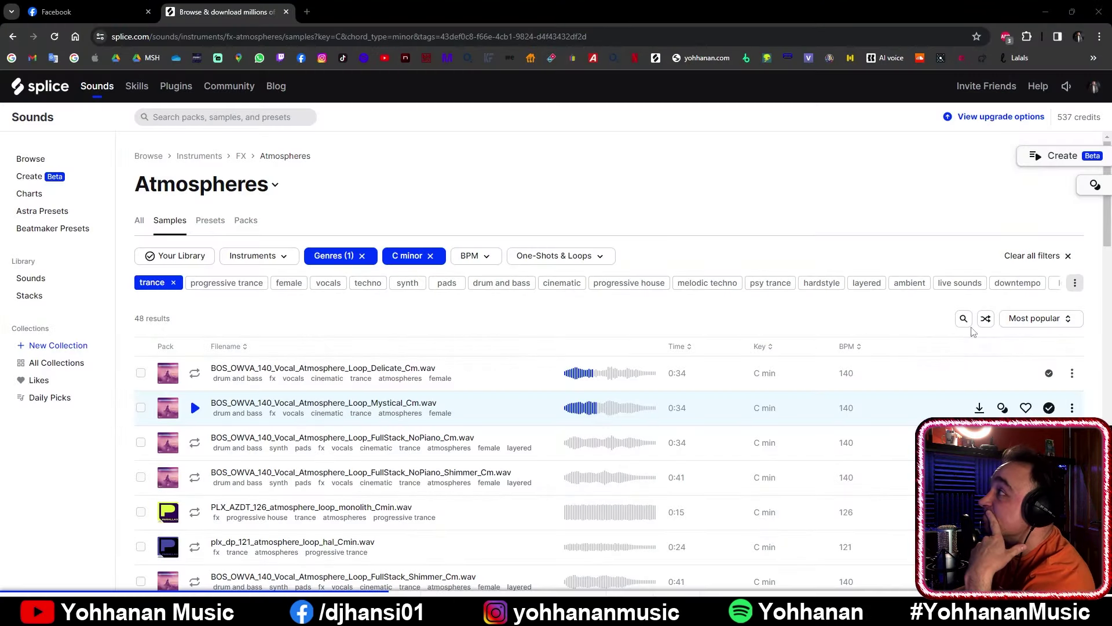
left_click(1040, 318)
left_click(1019, 387)
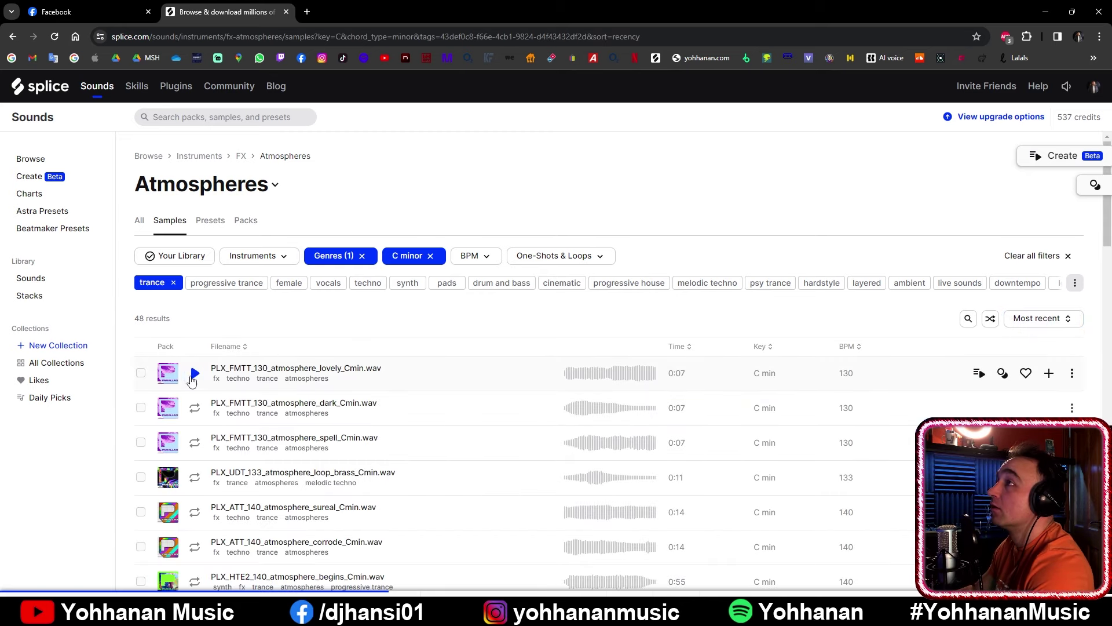
Audition the newest C minor trance atmosphere samples one after another, from PLX_FMTT_130_atmosphere_lovely down to PLX_ATT_140_atmosphere_sureal
left_click(193, 373)
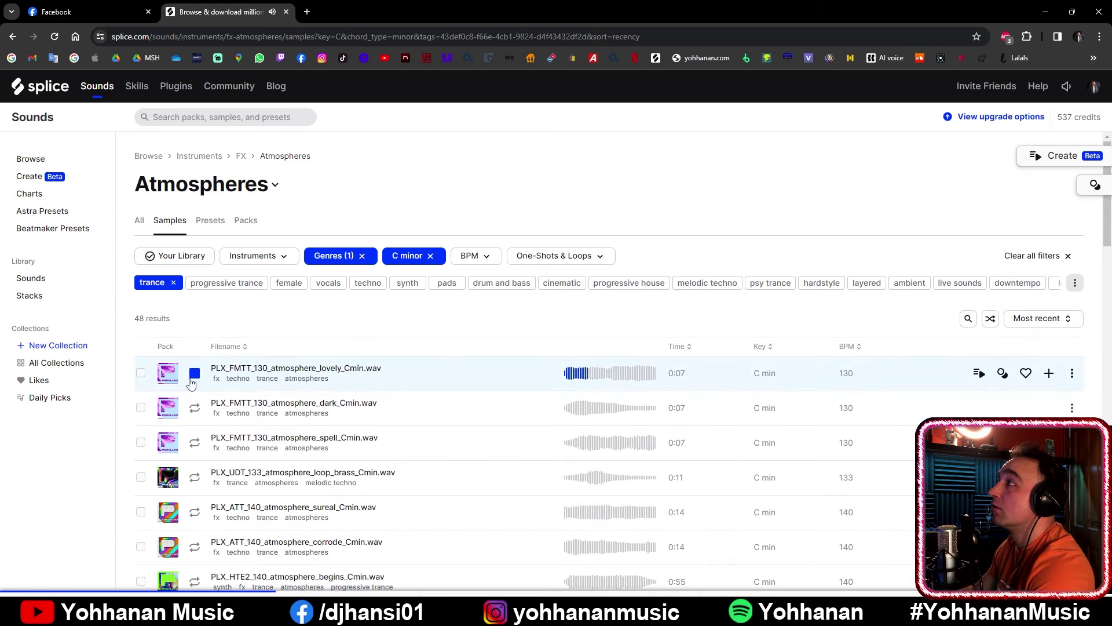
left_click(194, 408)
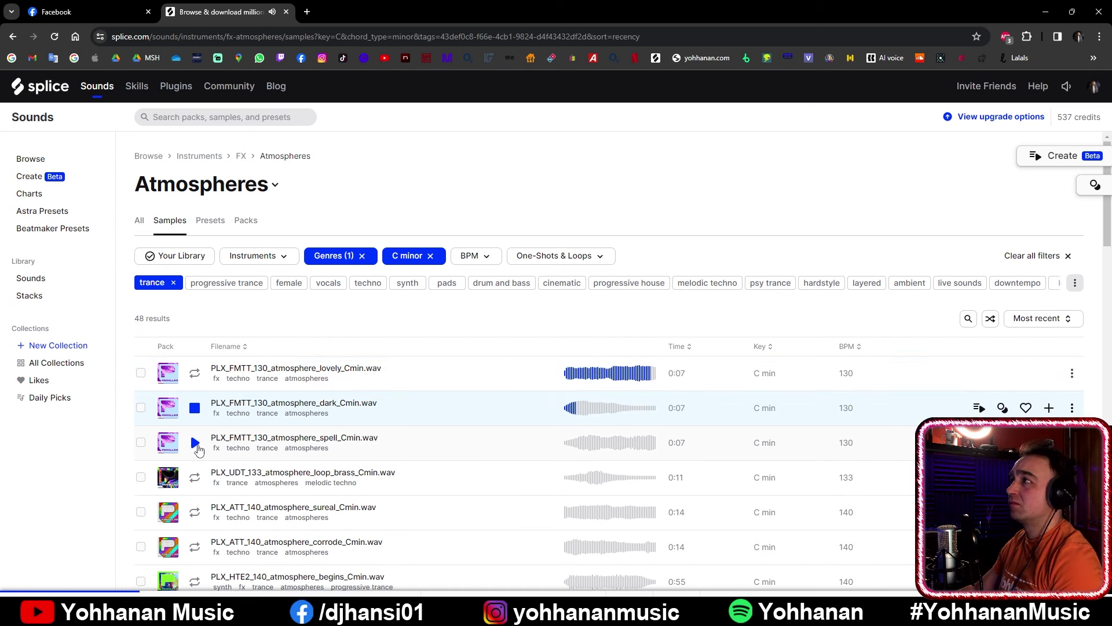
left_click(195, 443)
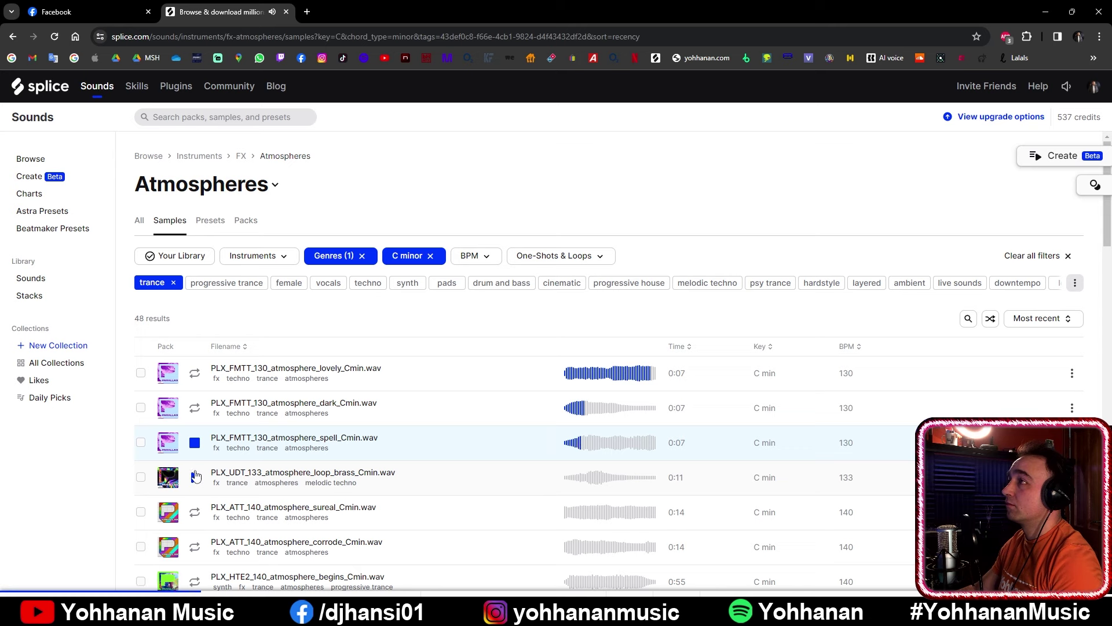
left_click(196, 478)
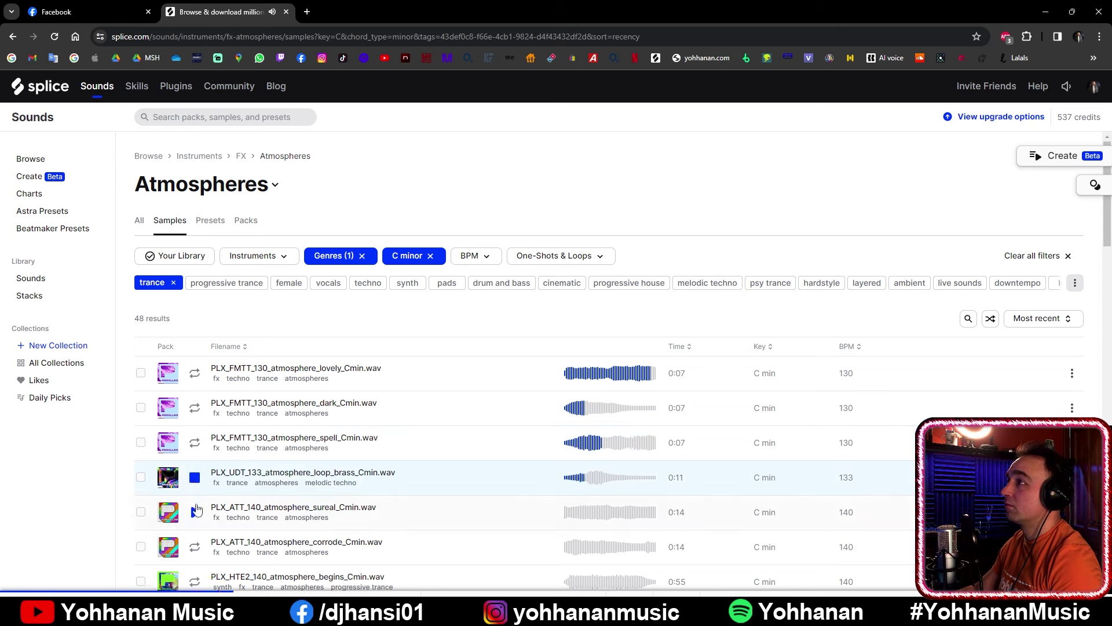
left_click(195, 513)
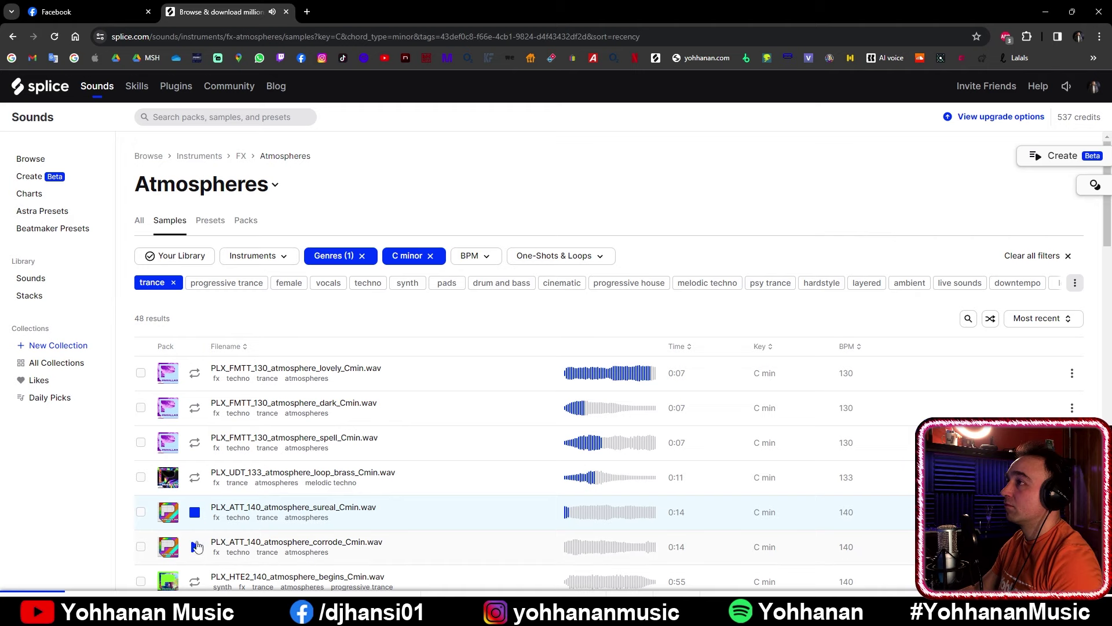
Preview PLX_HTE2_140_atmosphere_begins_Cmin.wav and add it to the Splice library
scroll(237, 501, "down", 3)
left_click(194, 408)
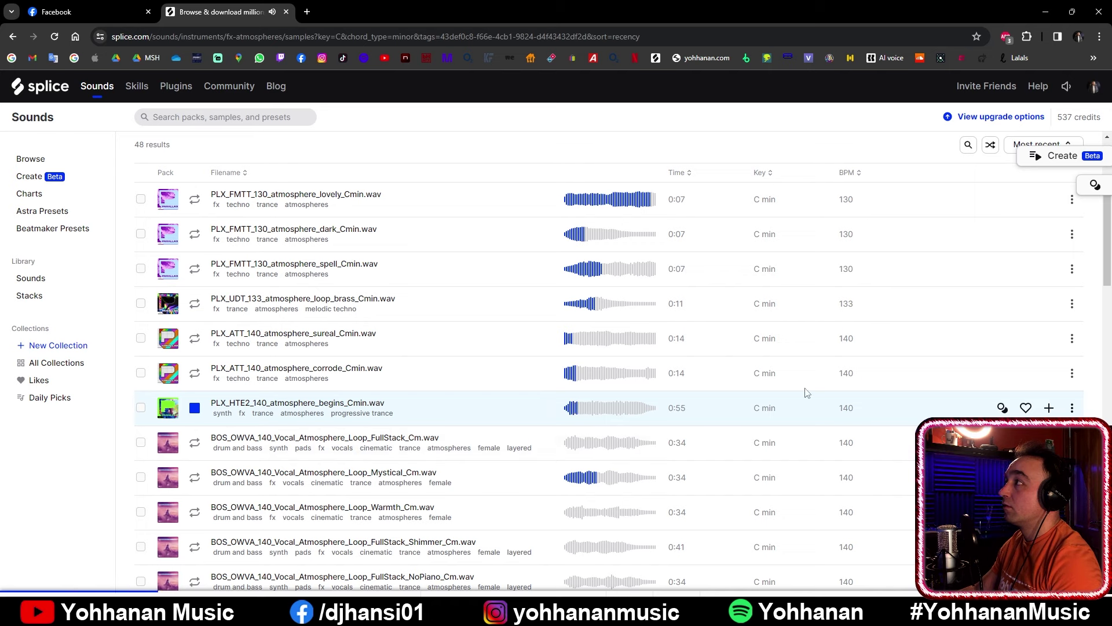
left_click(1049, 408)
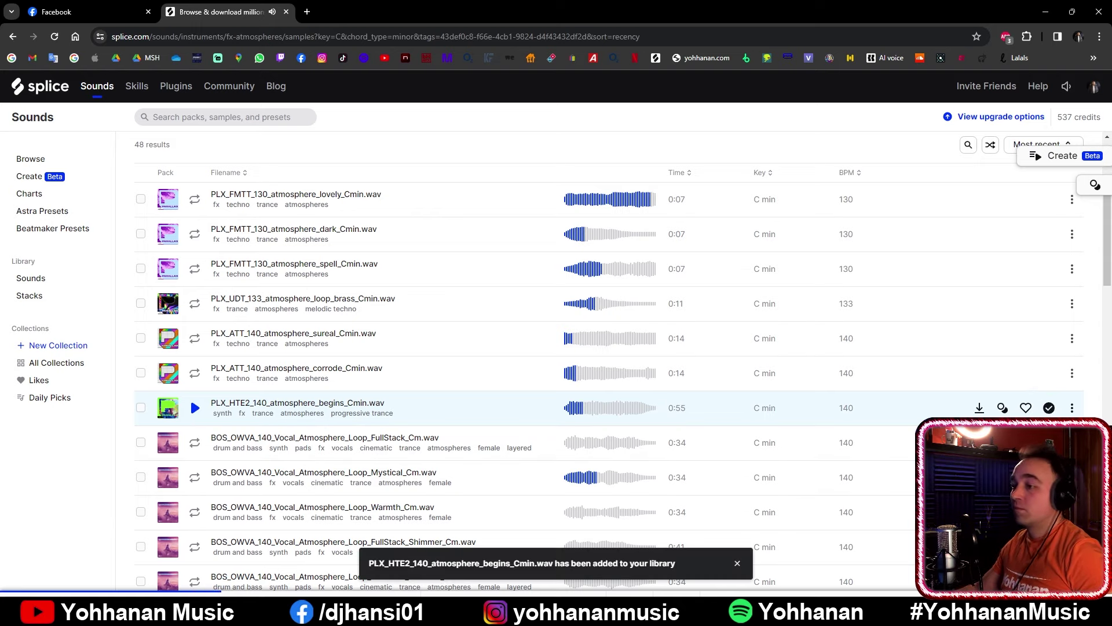
Bring PLX_HTE2_140_atmosphere_begins_Cmin.wav from the Splice desktop app into the FL Studio playlist
key("alt+Tab")
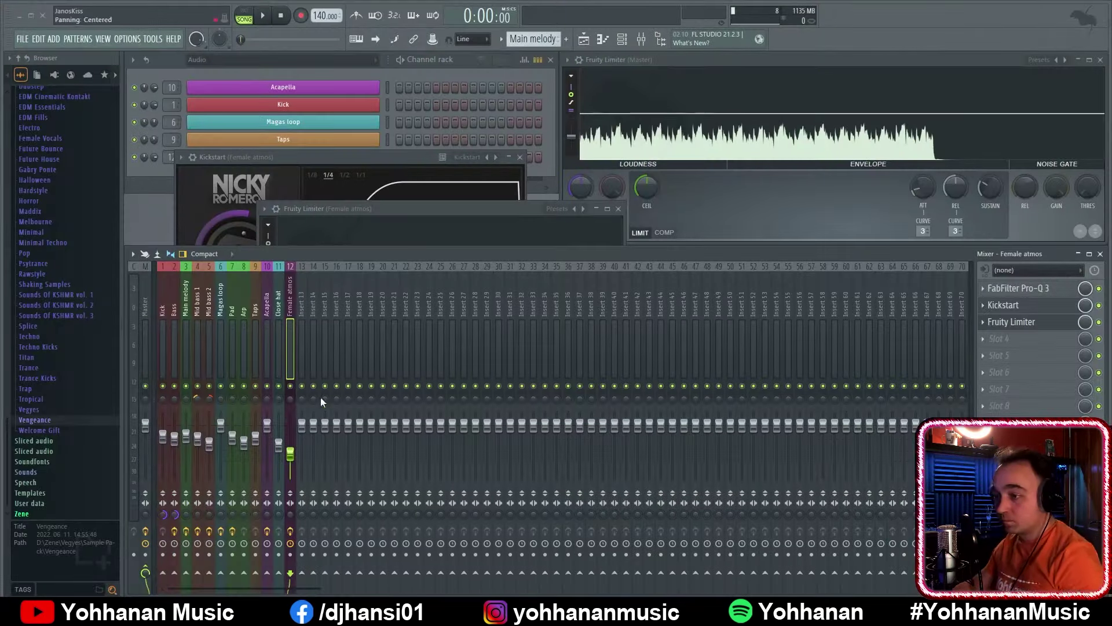
key("alt+Tab")
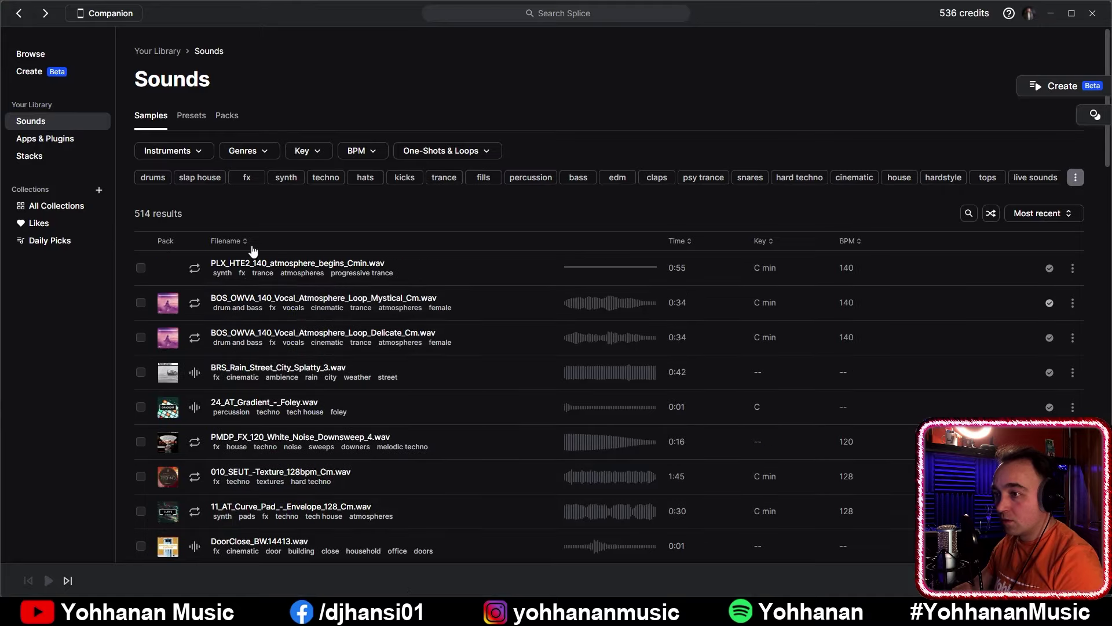
key("alt+Tab")
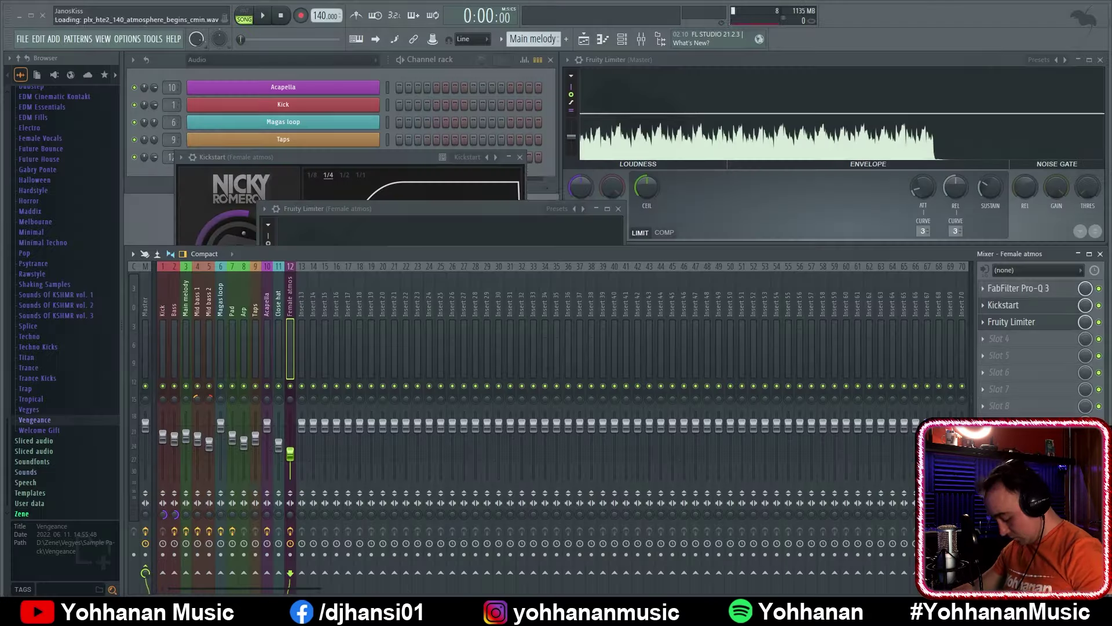
key("F5")
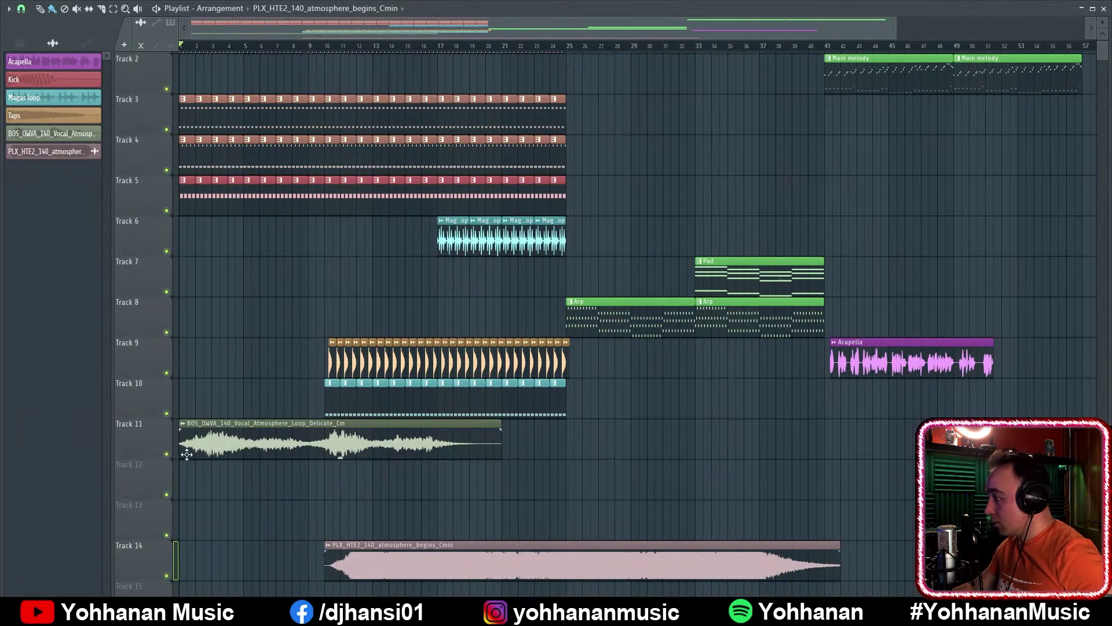
Move the vocal atmosphere clip on Track 11 to about bar 37, place the PLX atmosphere at bar 1 on Track 12, and play briefly
left_click_drag(218, 449, 807, 458)
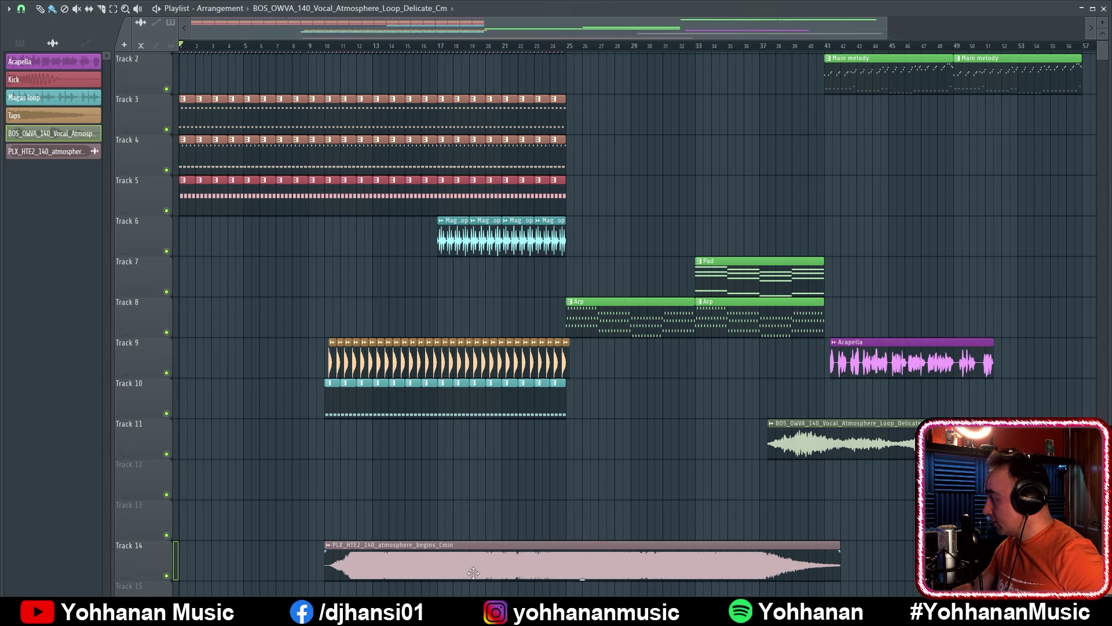
left_click_drag(474, 574, 327, 468)
key("space")
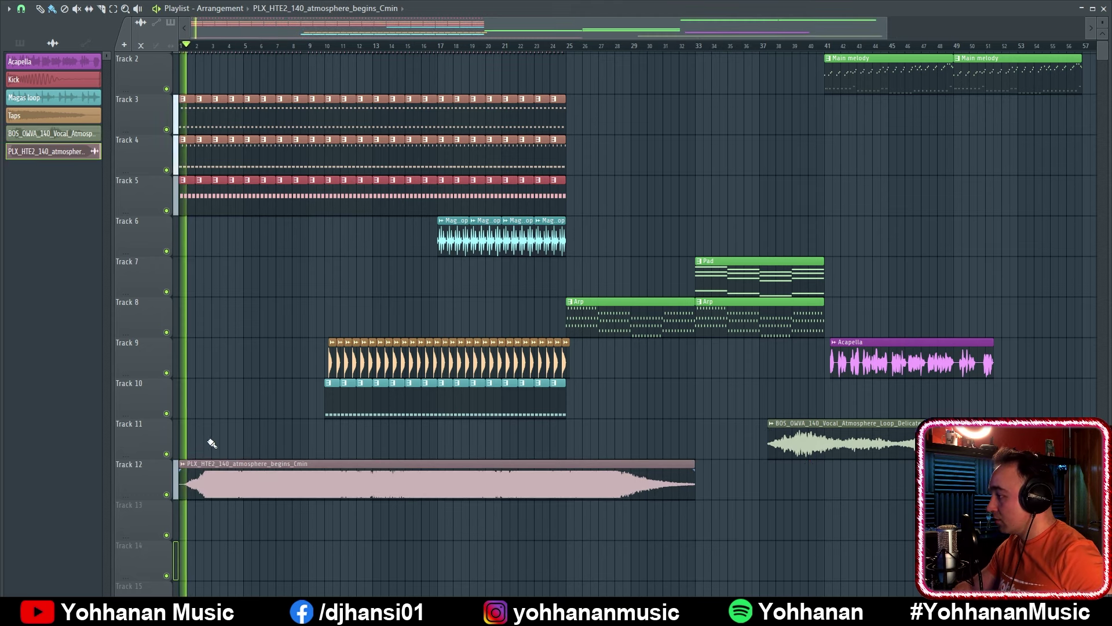
key("space")
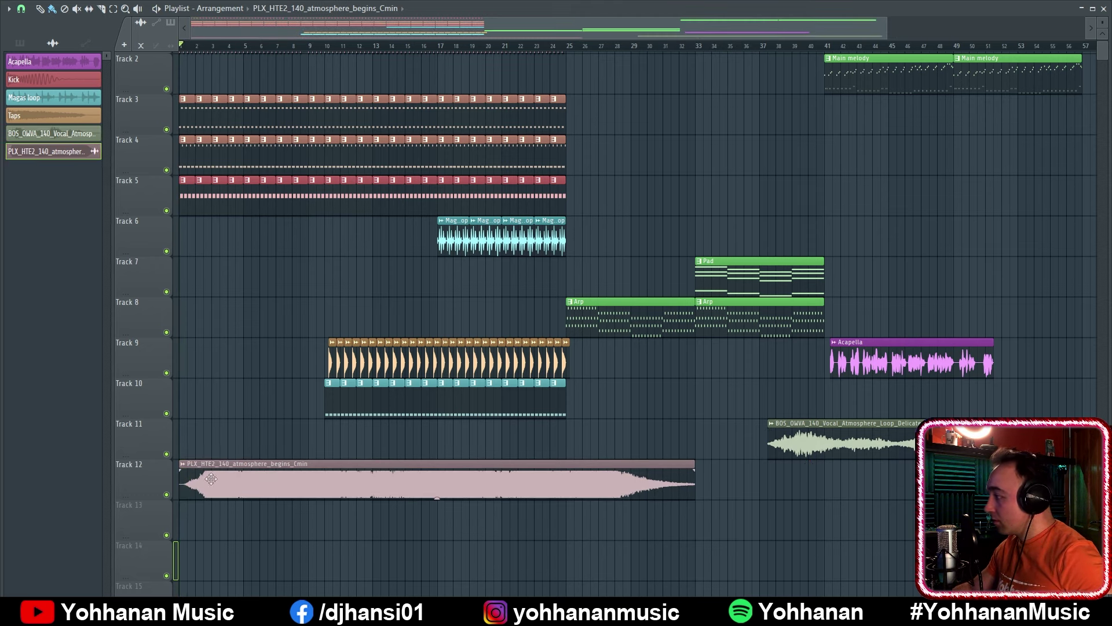
Open the PLX atmosphere clip's channel settings and route it to mixer track 13
left_click(184, 465)
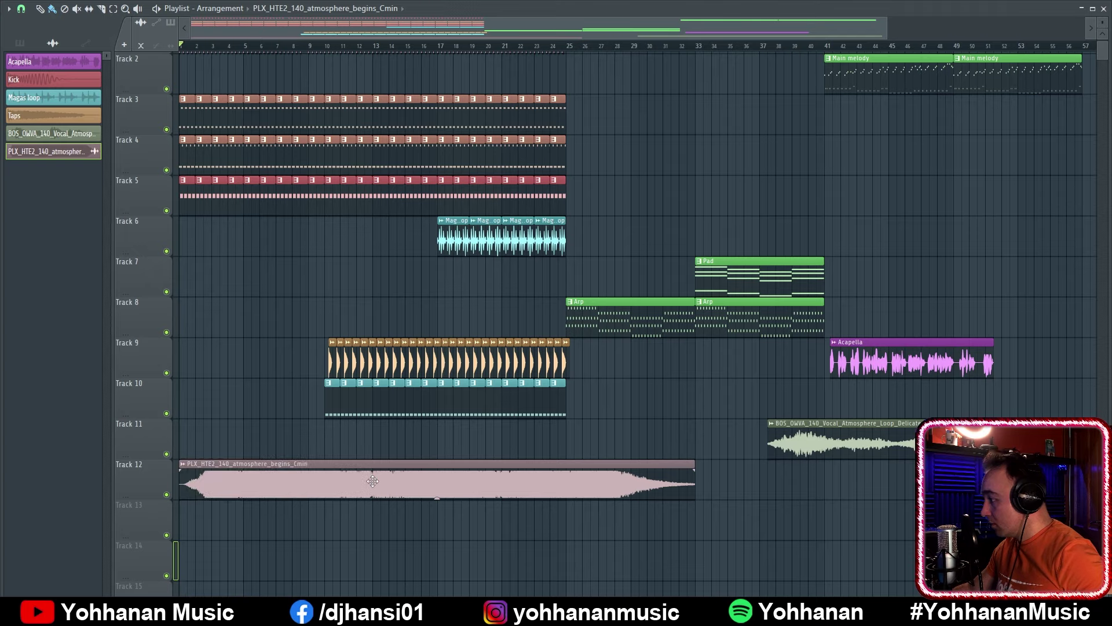
key("F5")
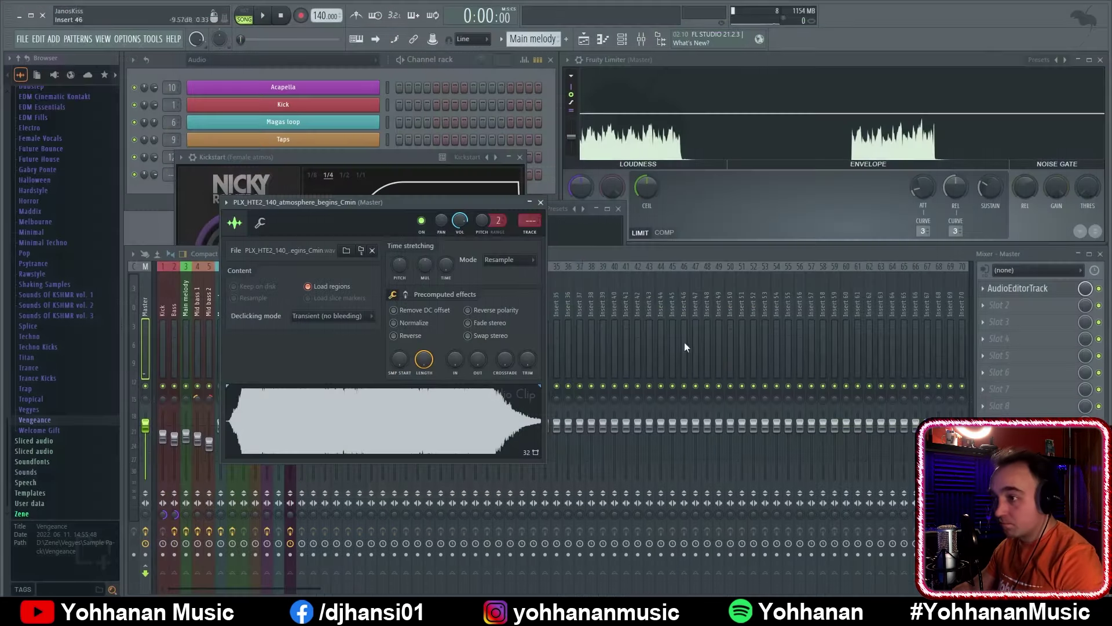
double_click(531, 224)
Add FabFilter Pro-Q 3 to the PLX atmosphere mixer track with a high cut at about 667 Hz during playback, and close the plugin windows
left_click(1002, 288)
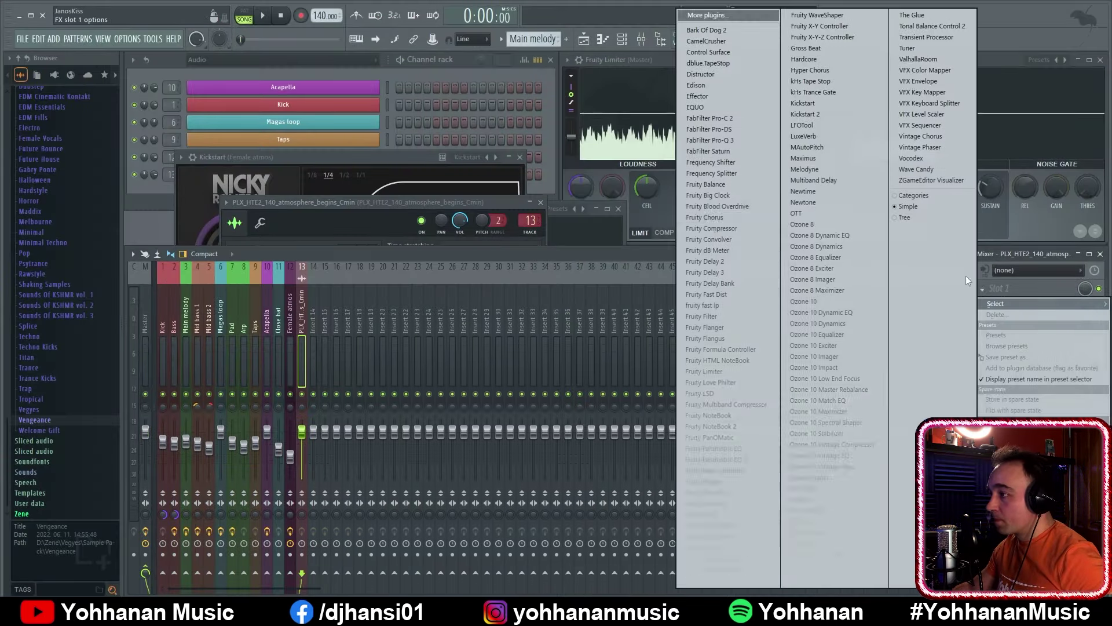
left_click(734, 140)
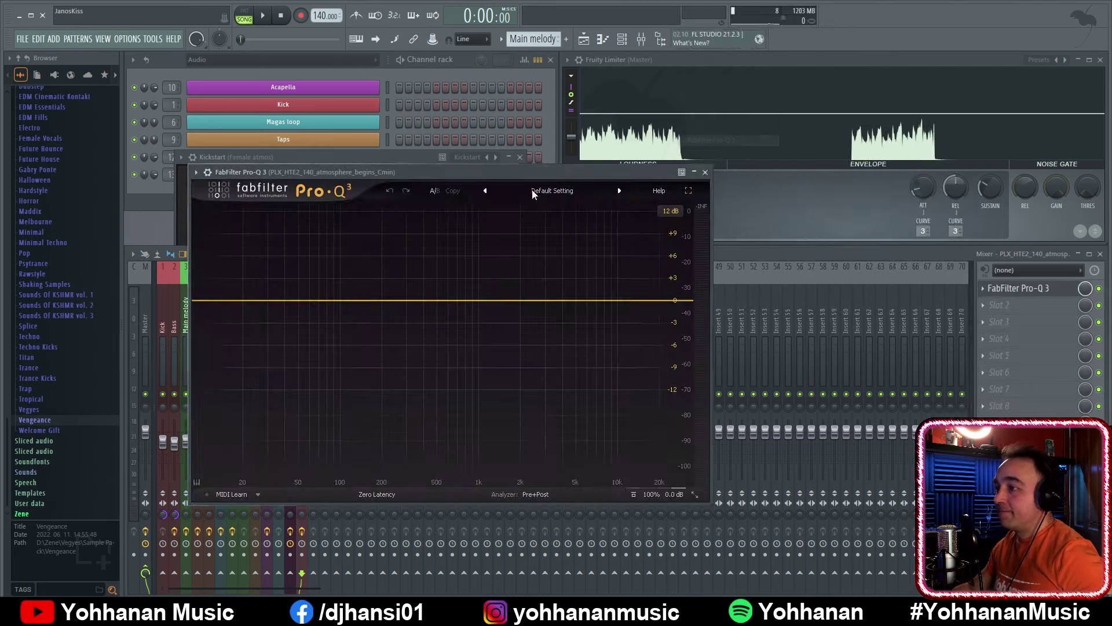
key("space")
left_click_drag(644, 301, 454, 299)
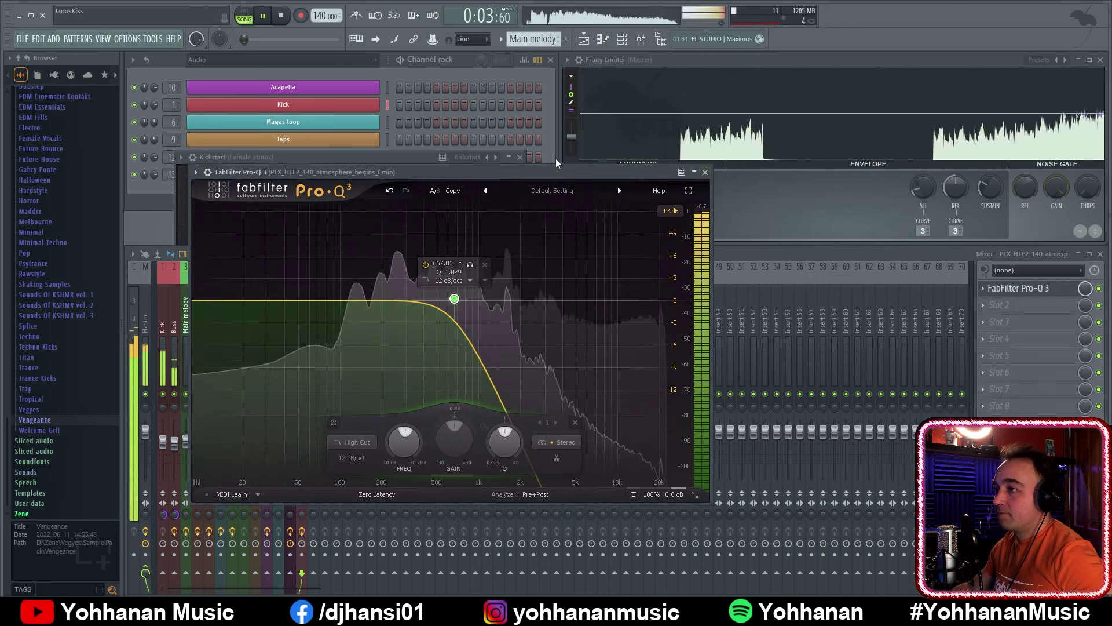
left_click(474, 157)
left_click(520, 156)
left_click(705, 172)
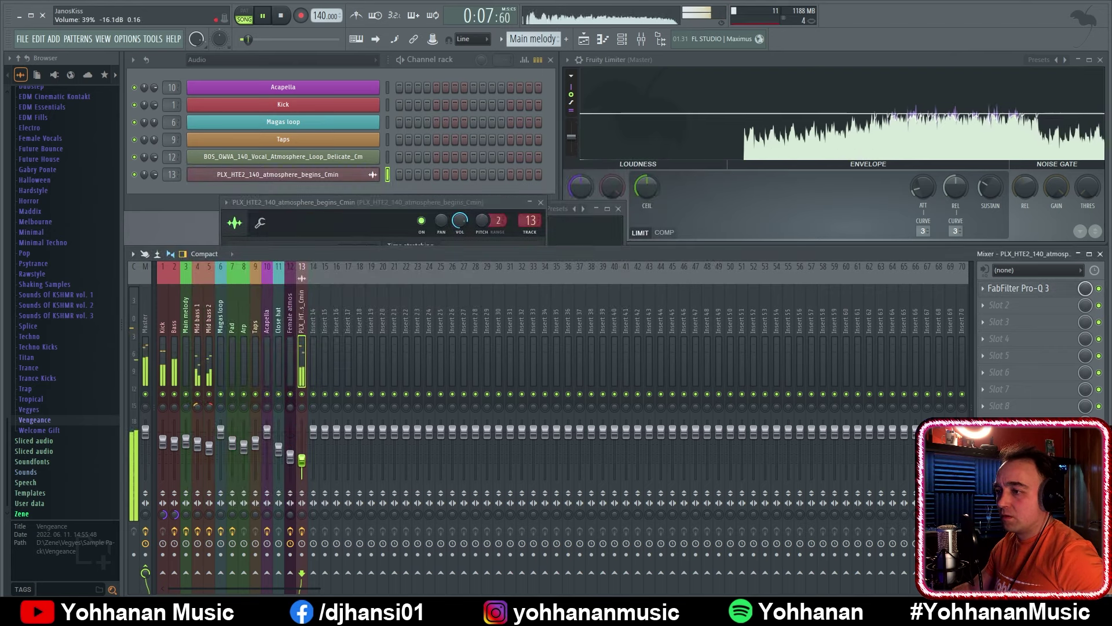
Load Kickstart in the PLX atmosphere track's second effect slot with a 75% mix, and slightly raise the track's volume fader
left_click(999, 305)
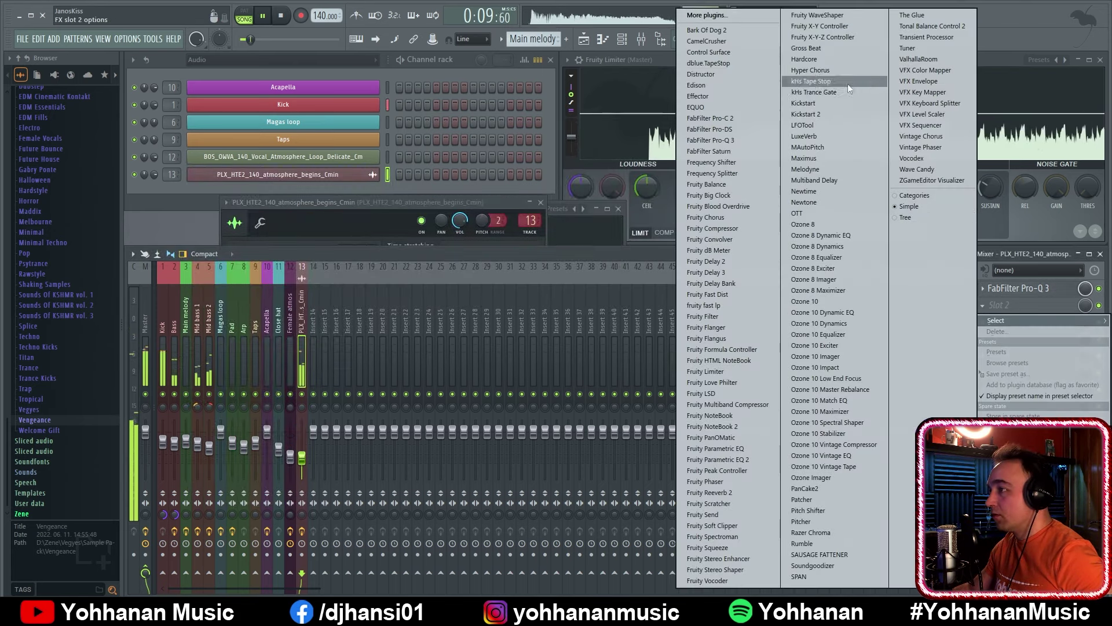
left_click(804, 103)
left_click(615, 210)
left_click(620, 208)
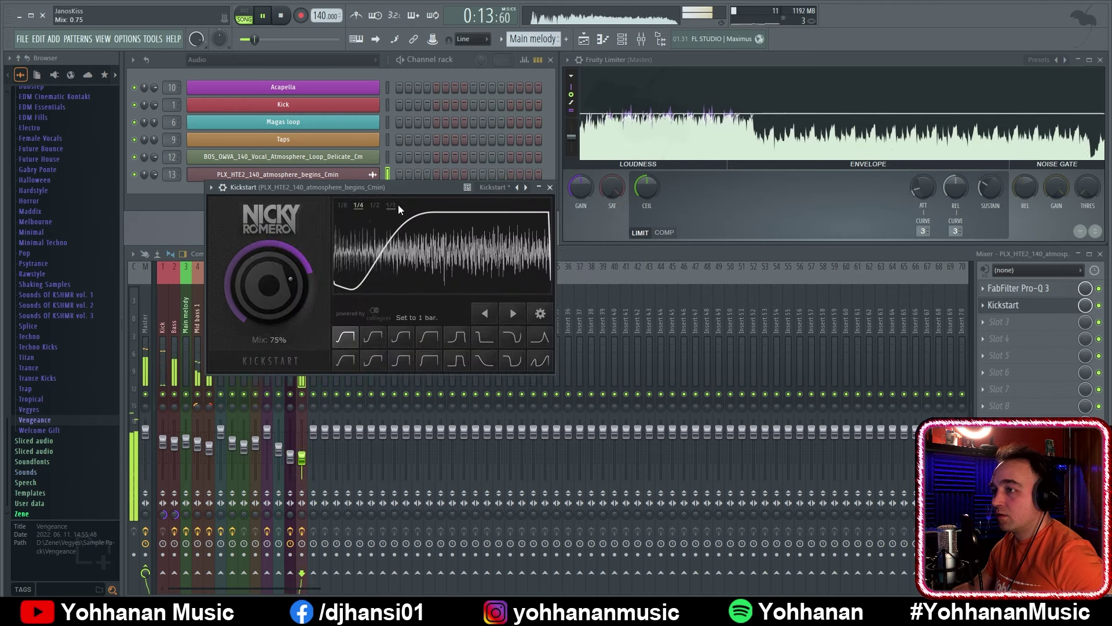
left_click_drag(411, 187, 601, 111)
left_click_drag(302, 457, 301, 452)
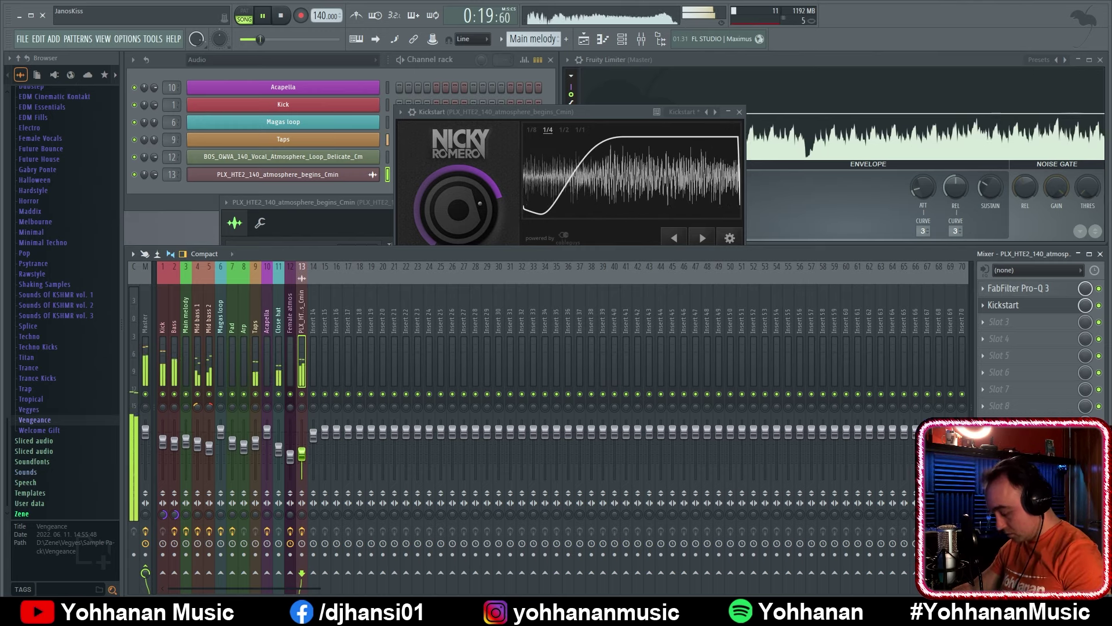
In the PLX atmosphere's Pro-Q 3, add a 48 dB/oct low cut at about 126 Hz, raise the high cut to about 1282 Hz, and stop playback
key("l")
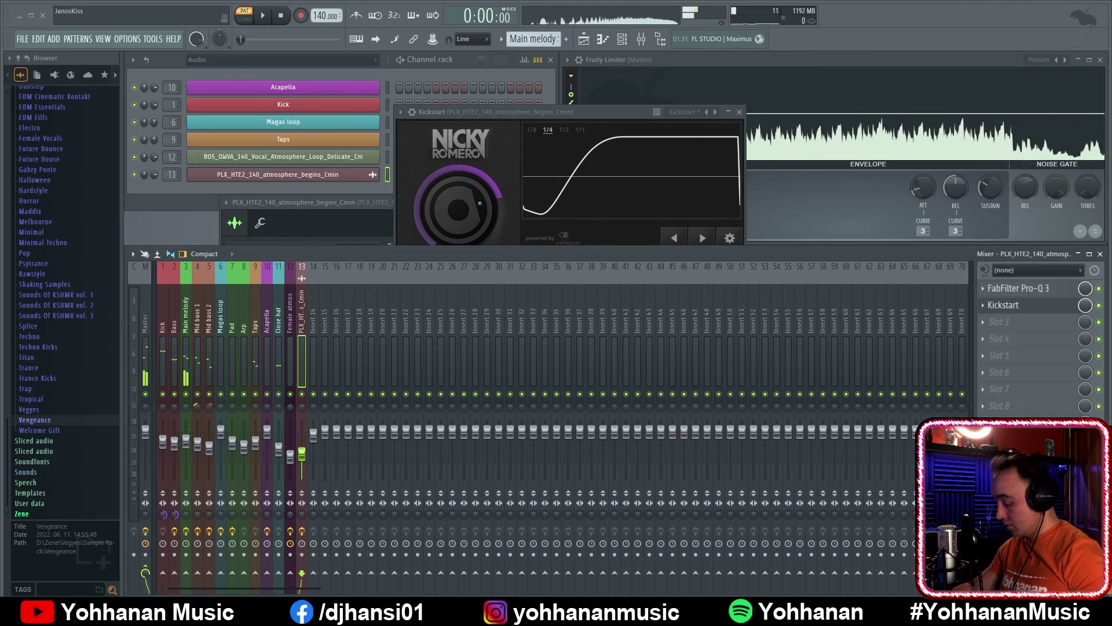
key("l")
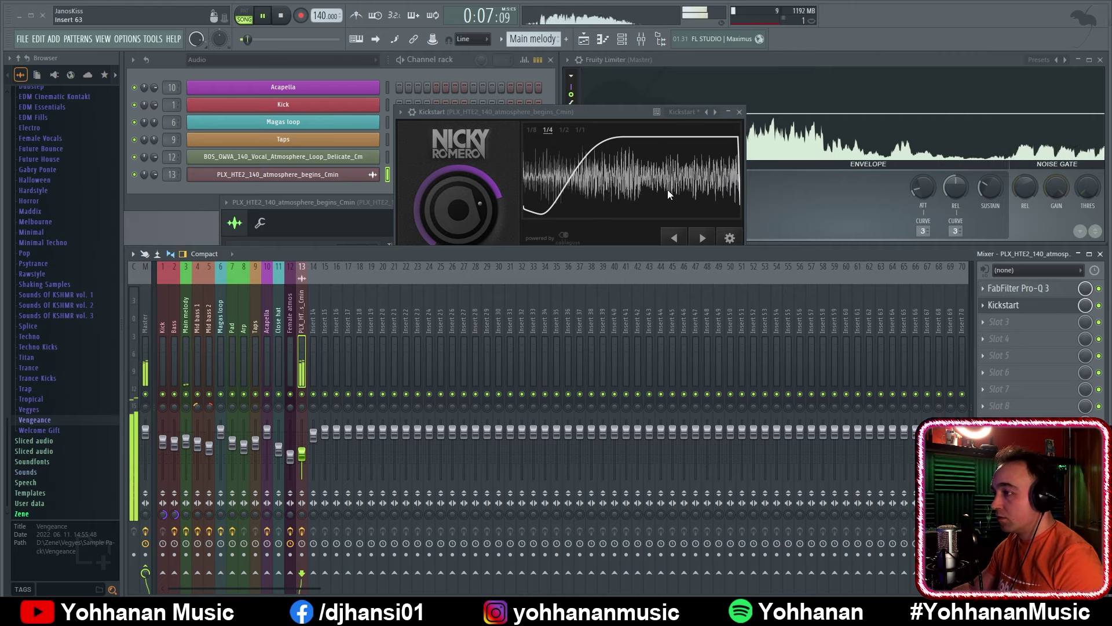
left_click(1027, 289)
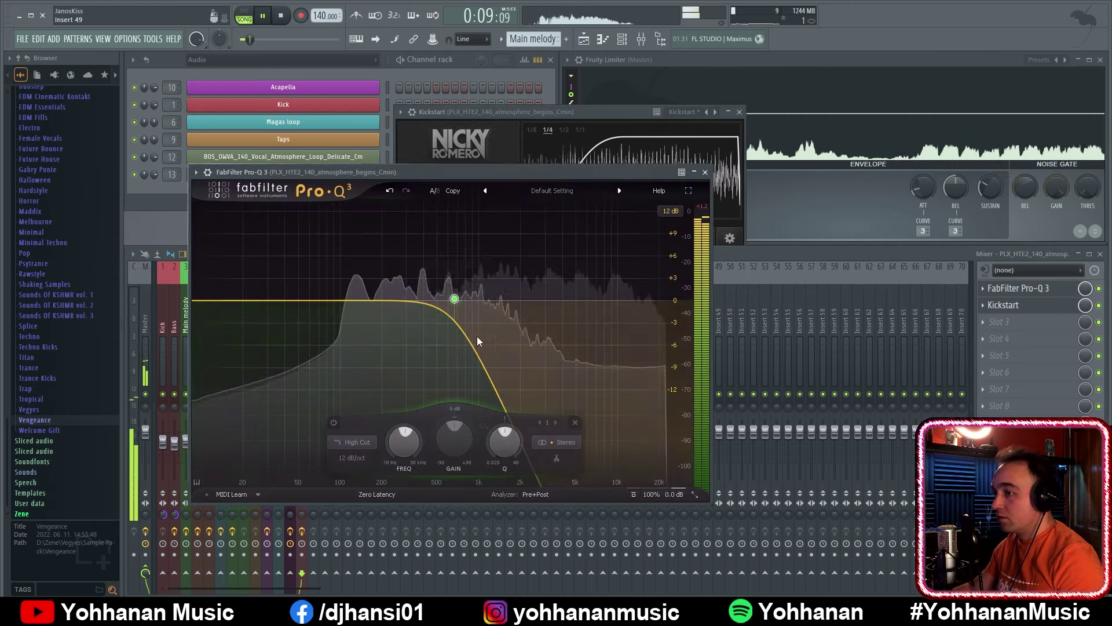
left_click(208, 300)
scroll(208, 300, "up", 5)
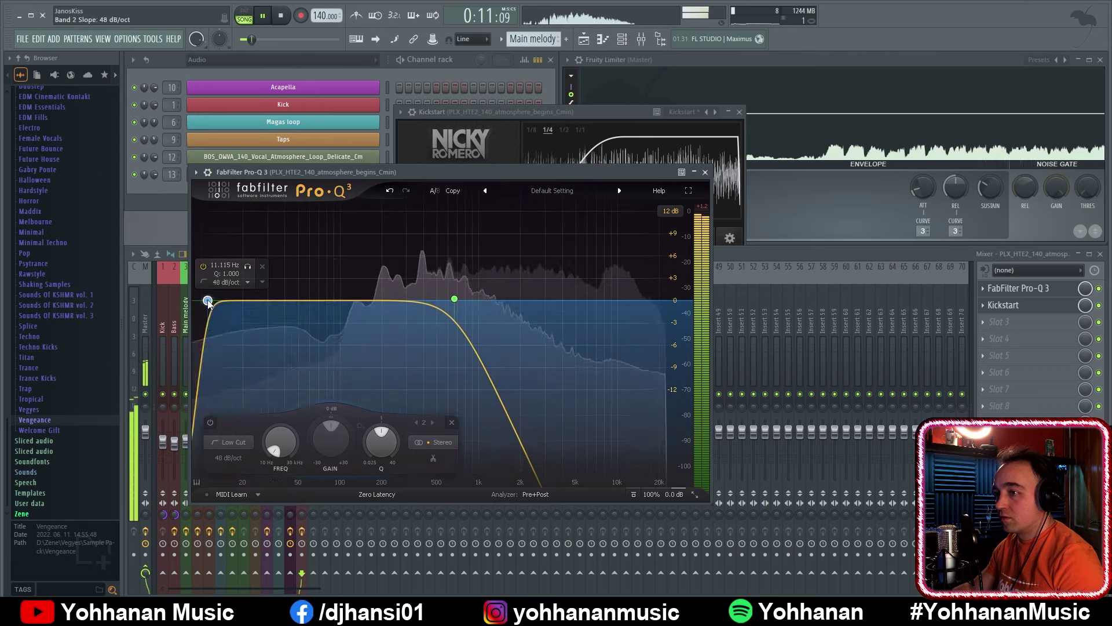
left_click_drag(208, 300, 350, 303)
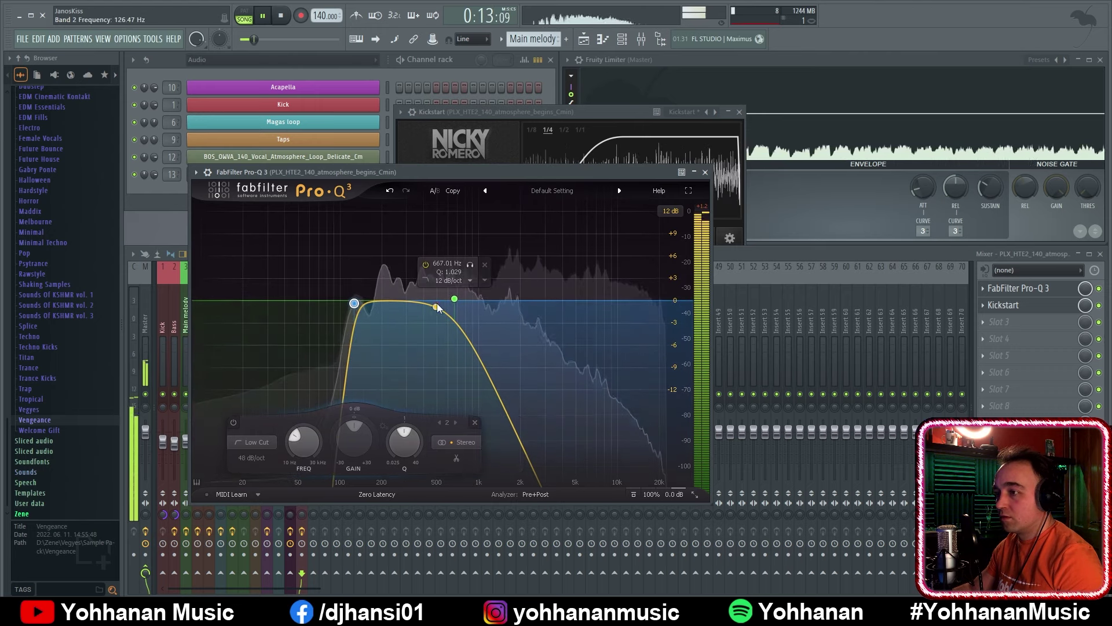
left_click_drag(454, 299, 494, 302)
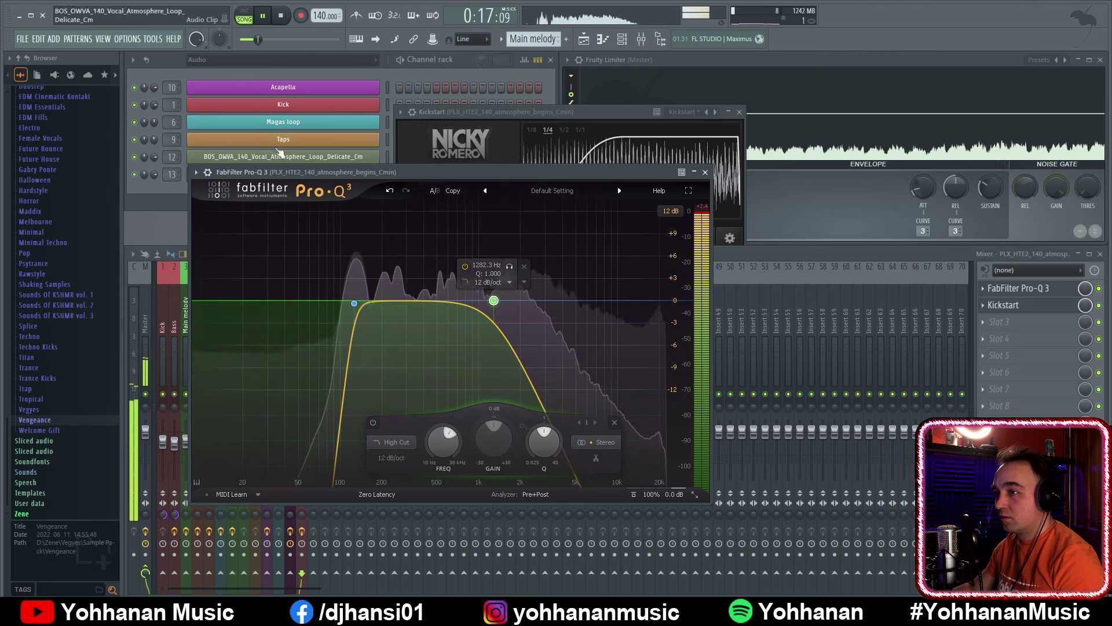
left_click(171, 176)
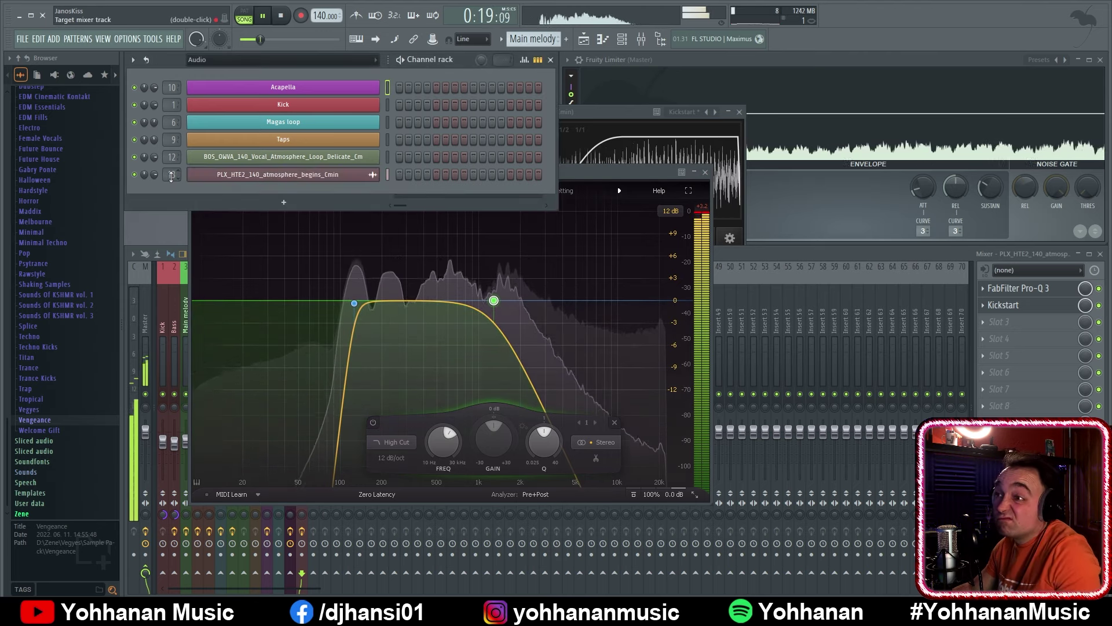
key("space")
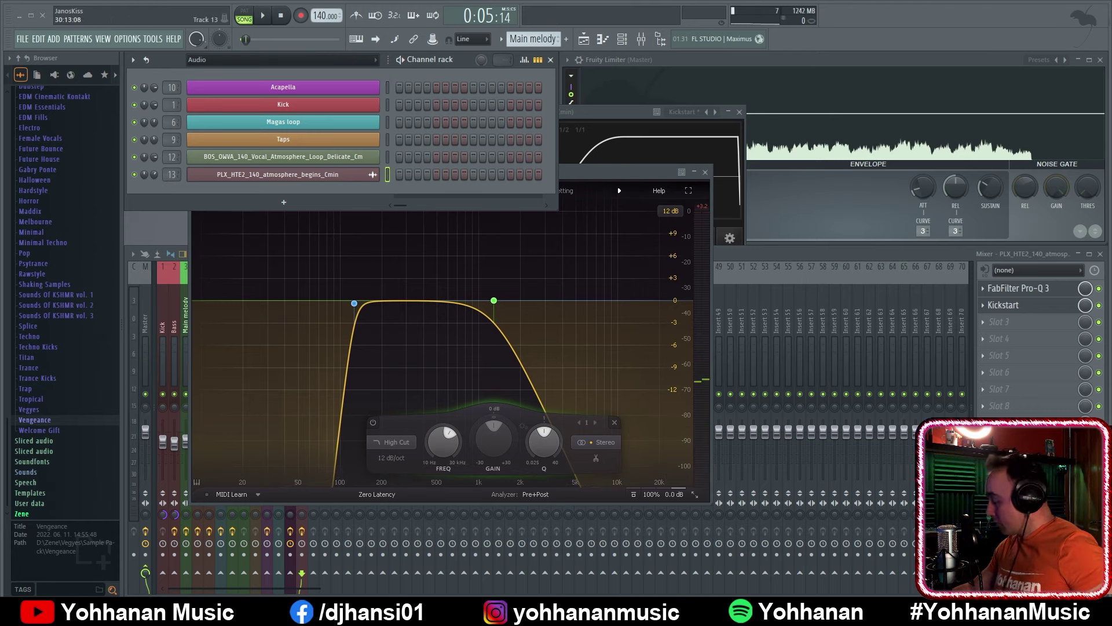
Return to the playlist, place an eight-bar Arp clip at bar 1 on Track 8, and listen to it against the intro
key("F5")
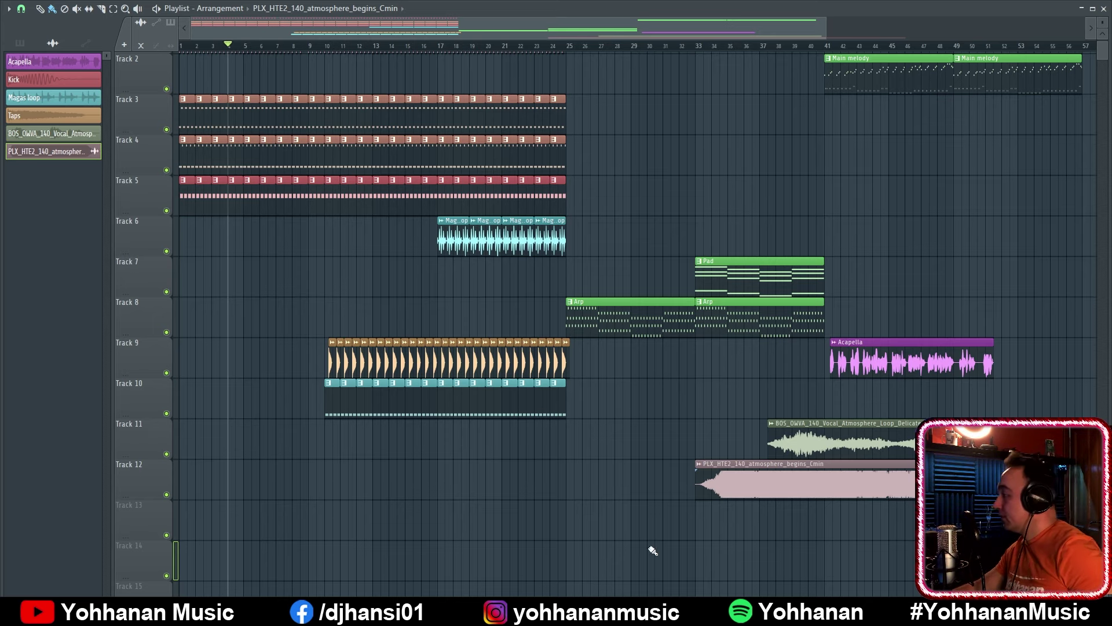
key("space")
scroll(273, 322, "up", 1)
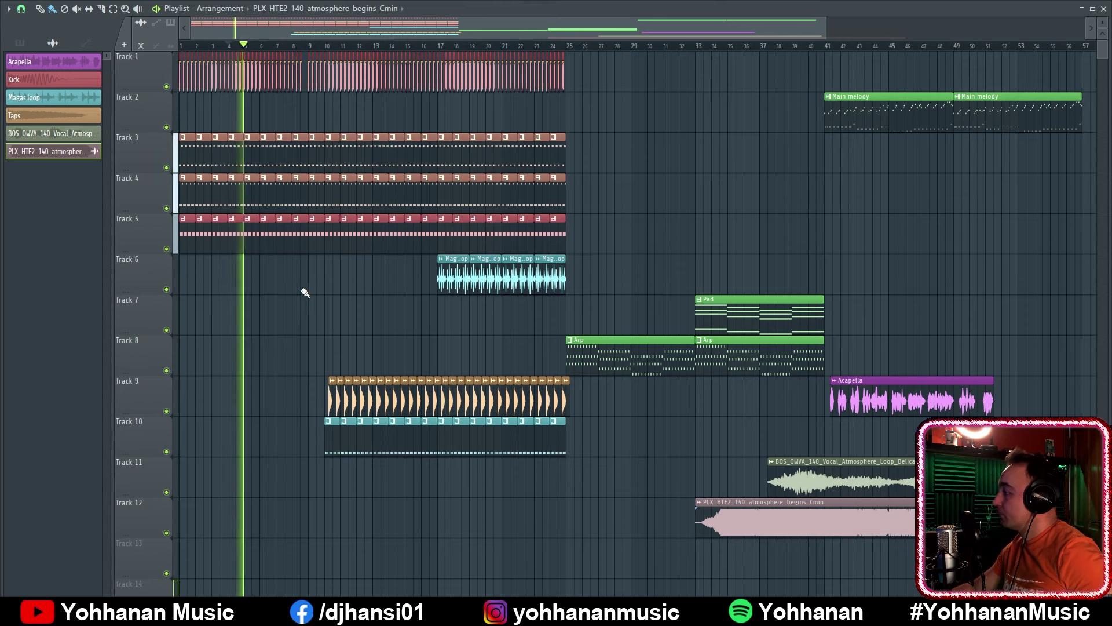
key("space")
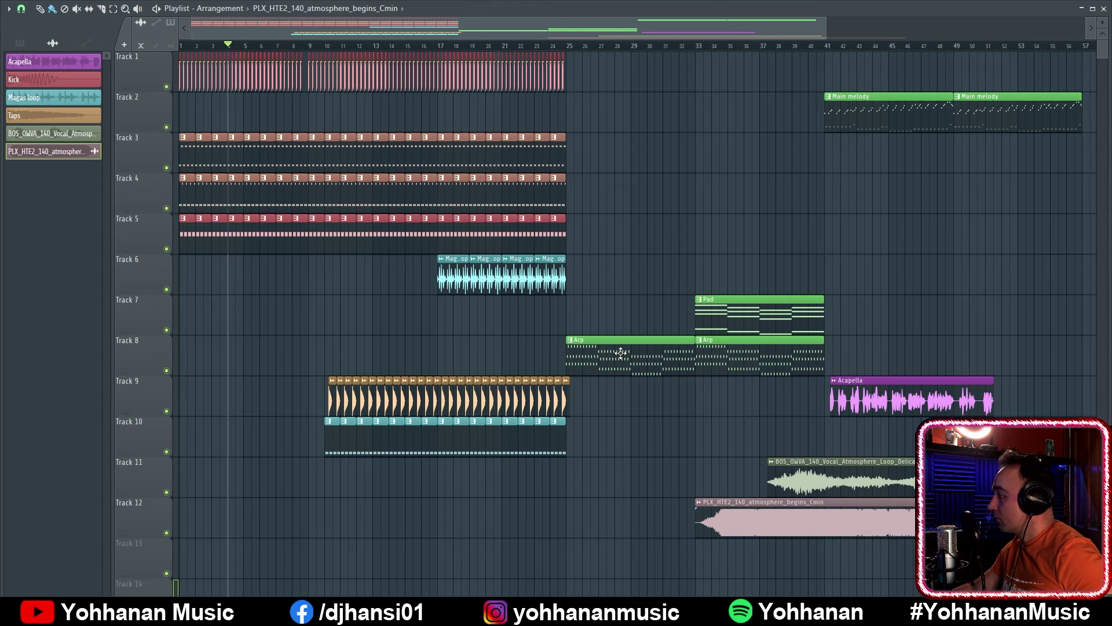
left_click(620, 352)
key("space")
key("space")
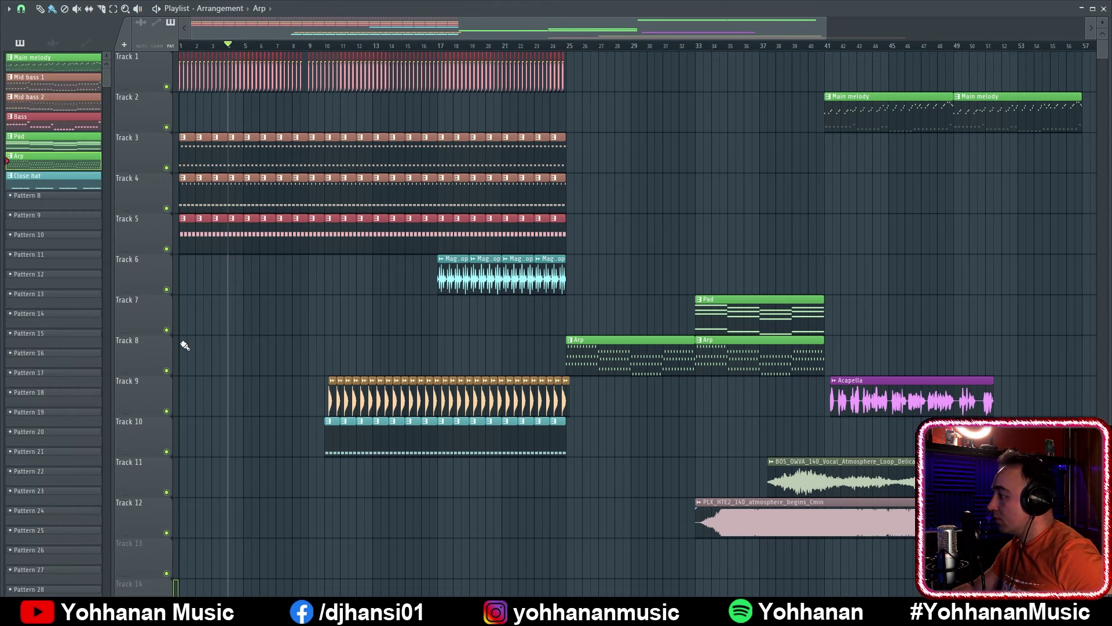
left_click(185, 343)
key("space")
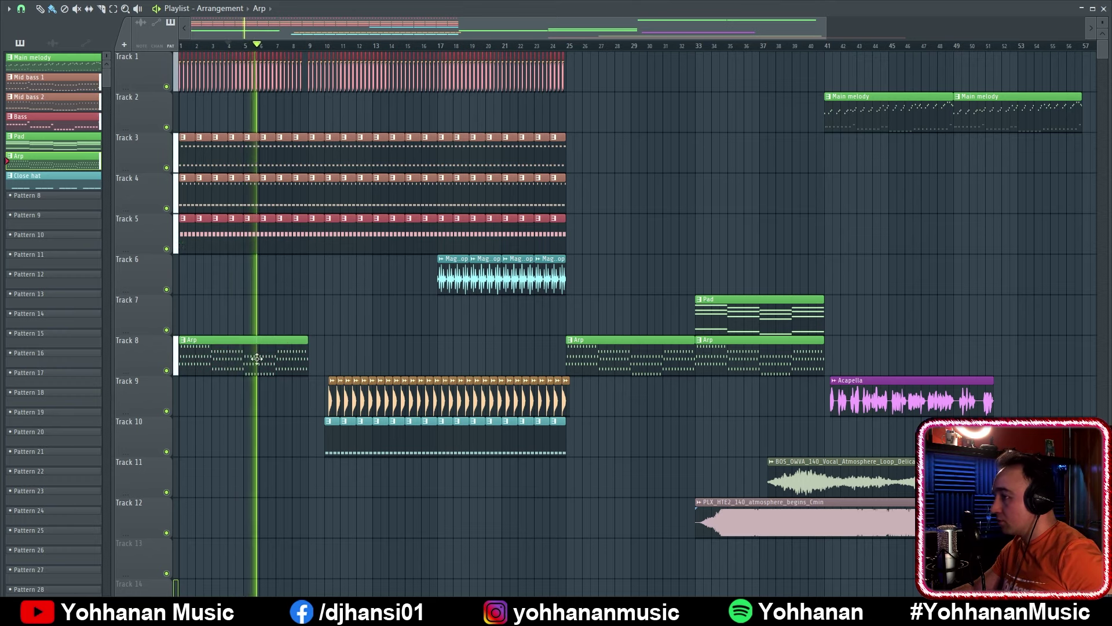
key("space")
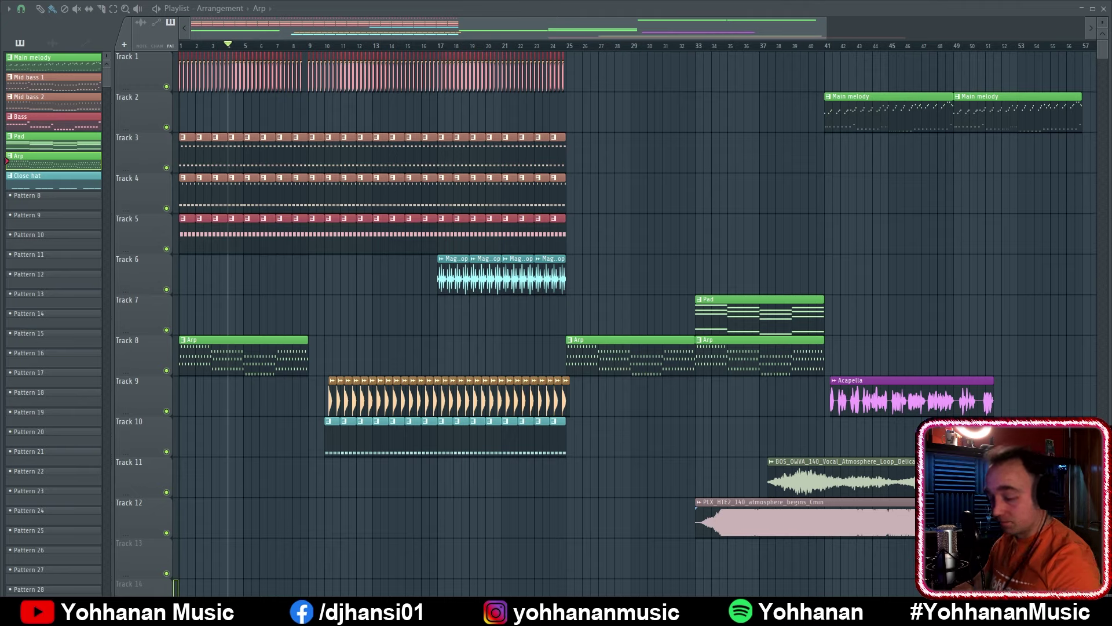
Audition crash cymbals in Vengeance Club Sounds vol. 2 and add VEC2 Cymbals Crash 06 to Track 11 at bar 10
key("F5")
left_click(87, 452)
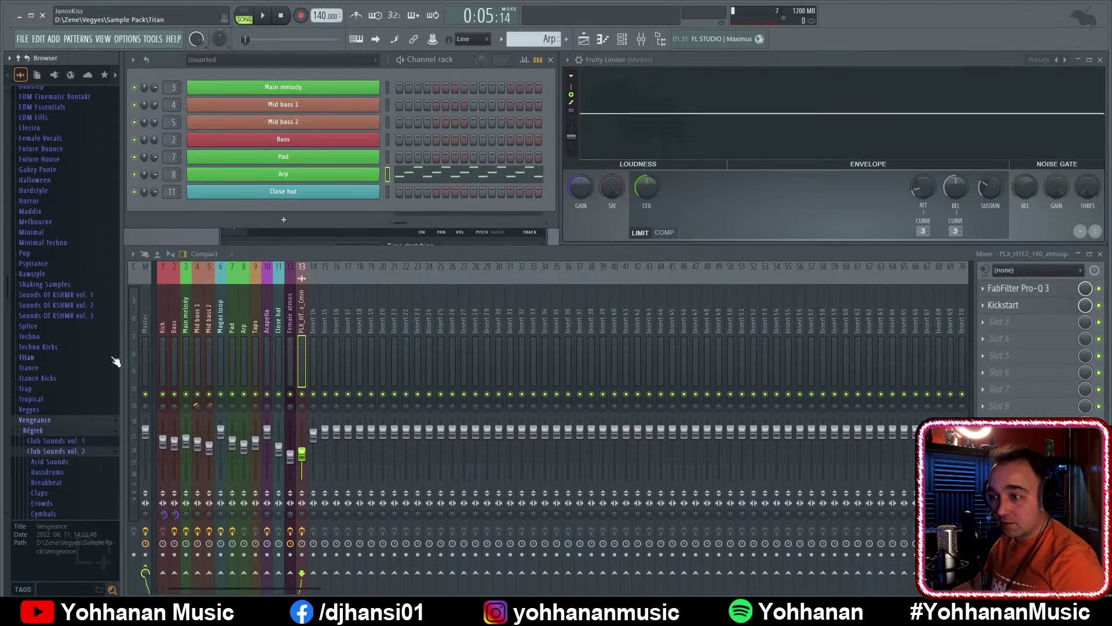
scroll(86, 429, "down", 10)
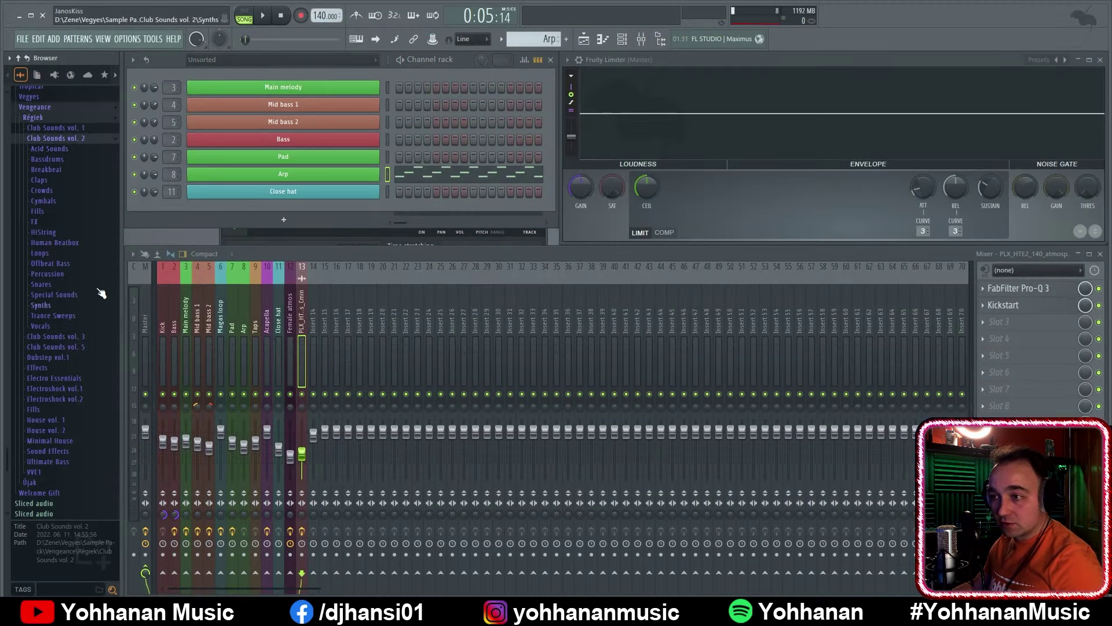
left_click(70, 201)
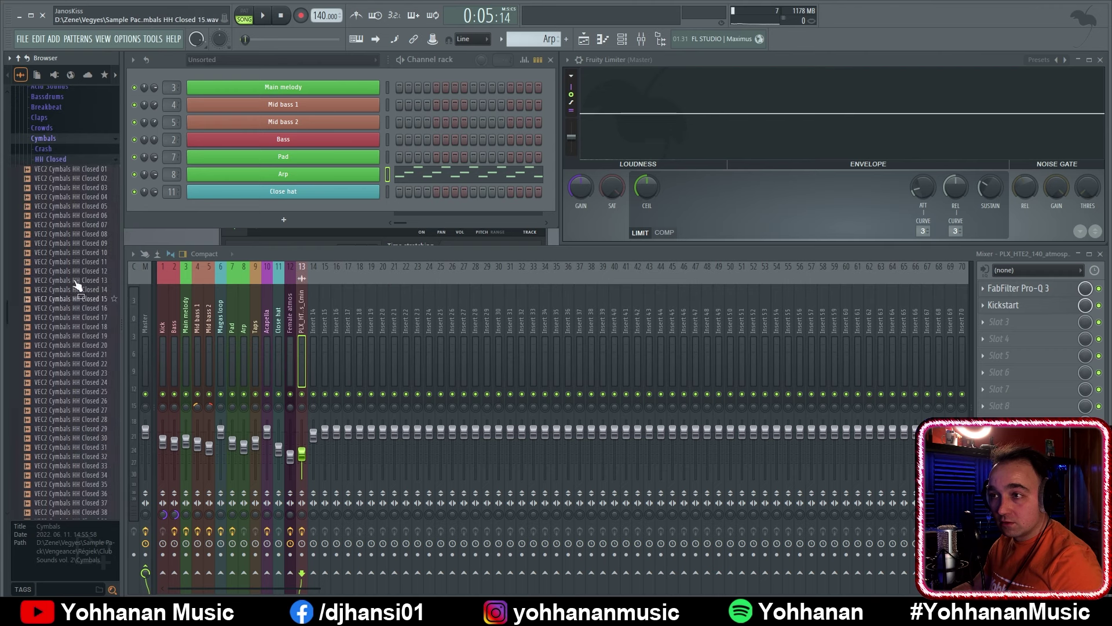
left_click(70, 160)
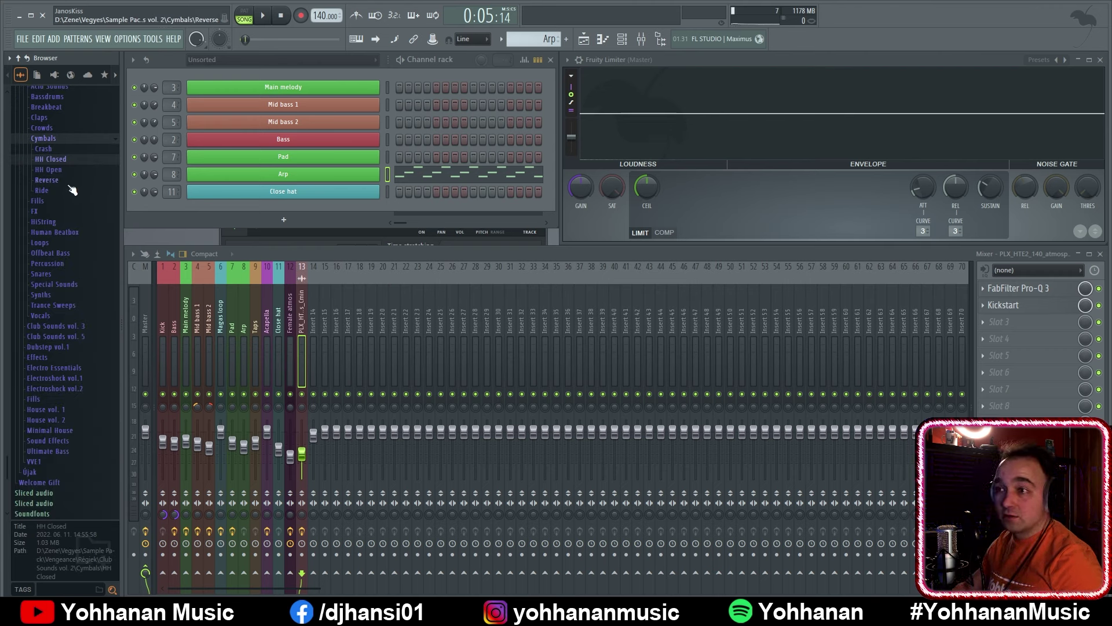
left_click(73, 149)
left_click(87, 197)
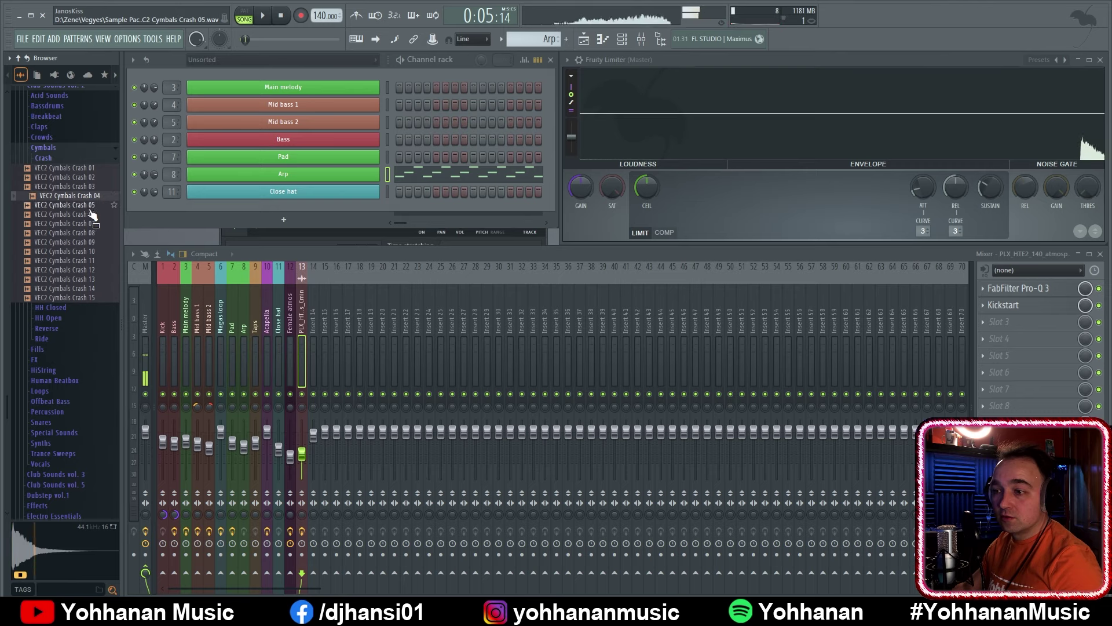
left_click(87, 214)
left_click_drag(87, 215, 1111, 440)
Extend the Close hat and Taps clips back to start in bar 9, and move the crash clip to bar 9
key("space")
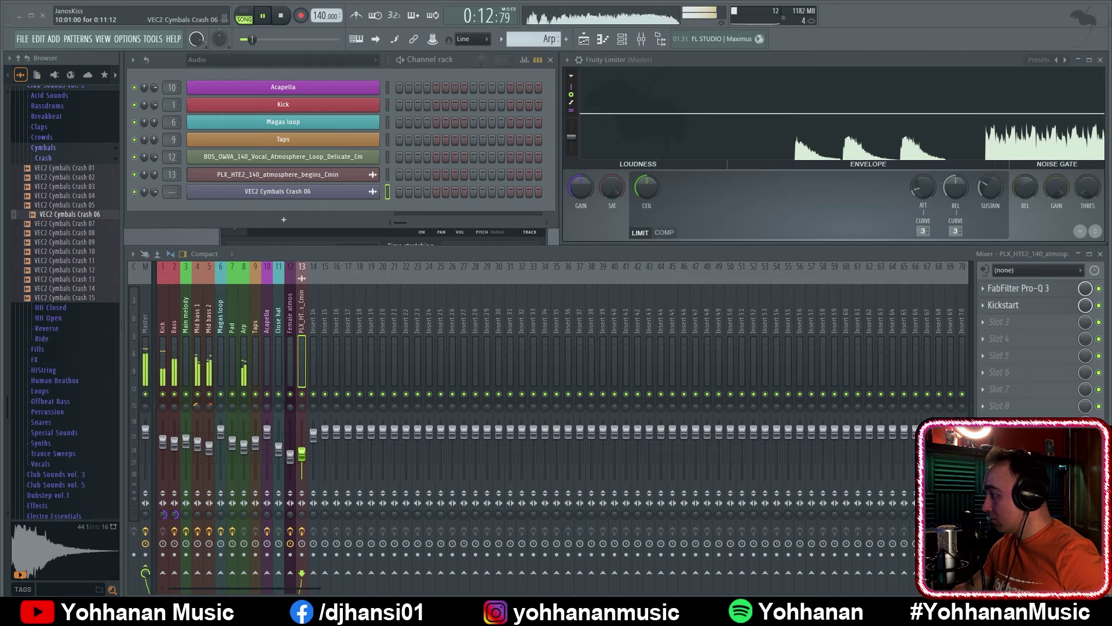
key("space")
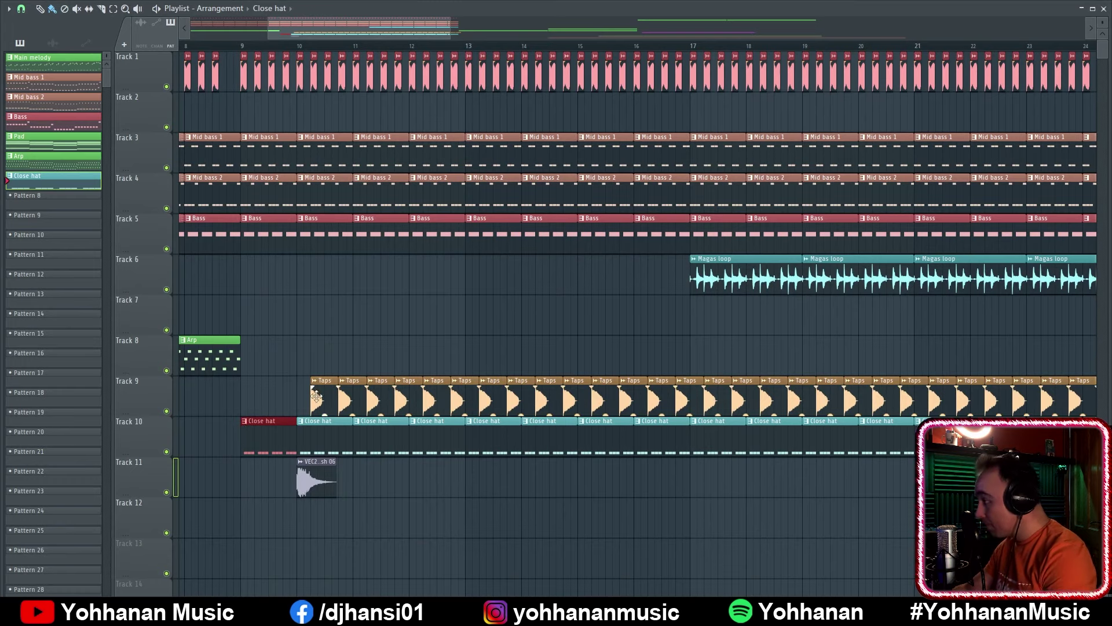
left_click(324, 387)
left_click_drag(256, 390, 300, 388)
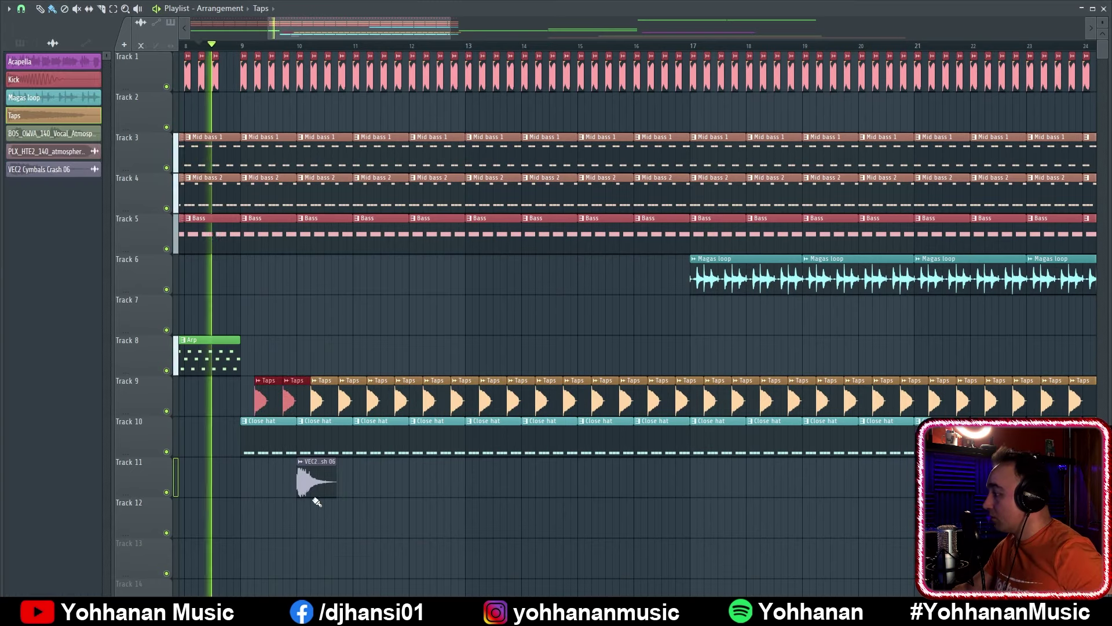
left_click_drag(308, 479, 265, 476)
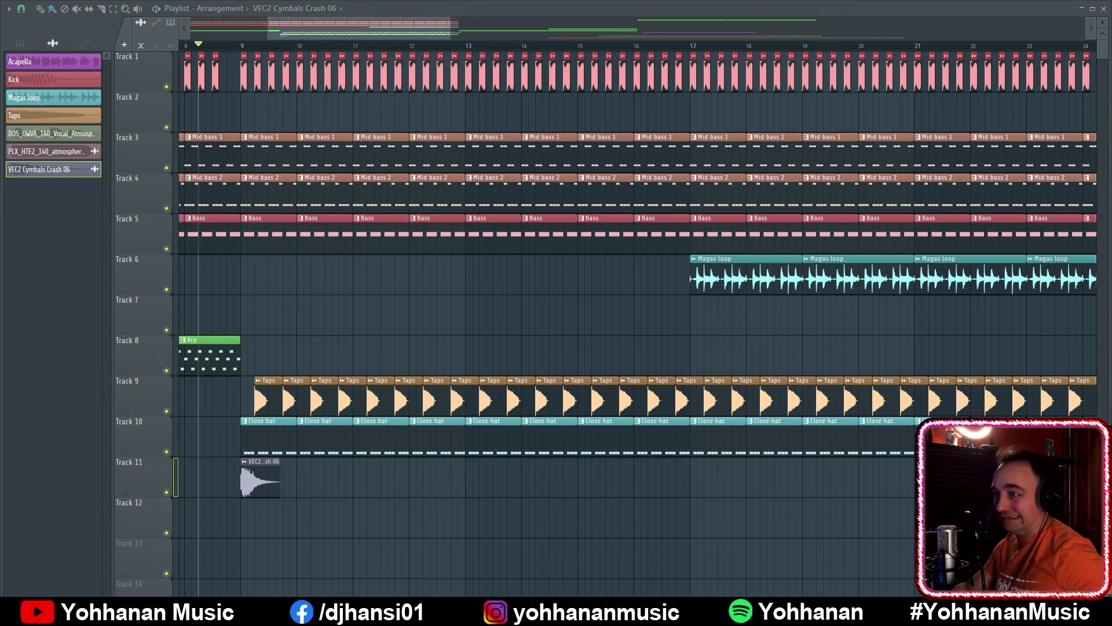
Listen to the crash at bar 9 and replace its sample with VEC2 Cymbals Crash 09
key("space")
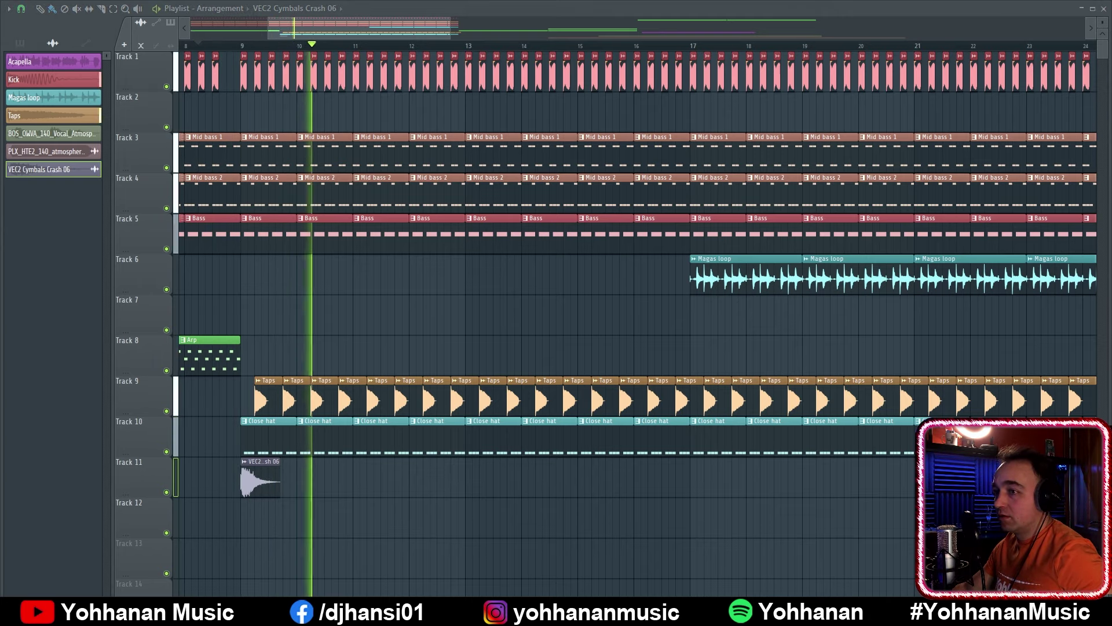
key("space")
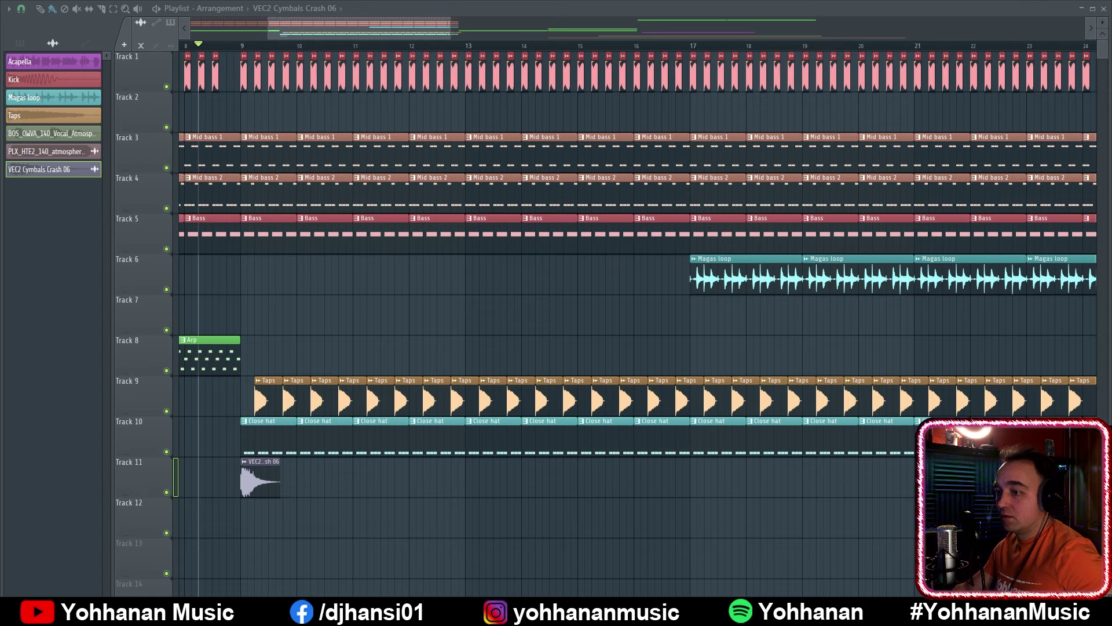
key("space")
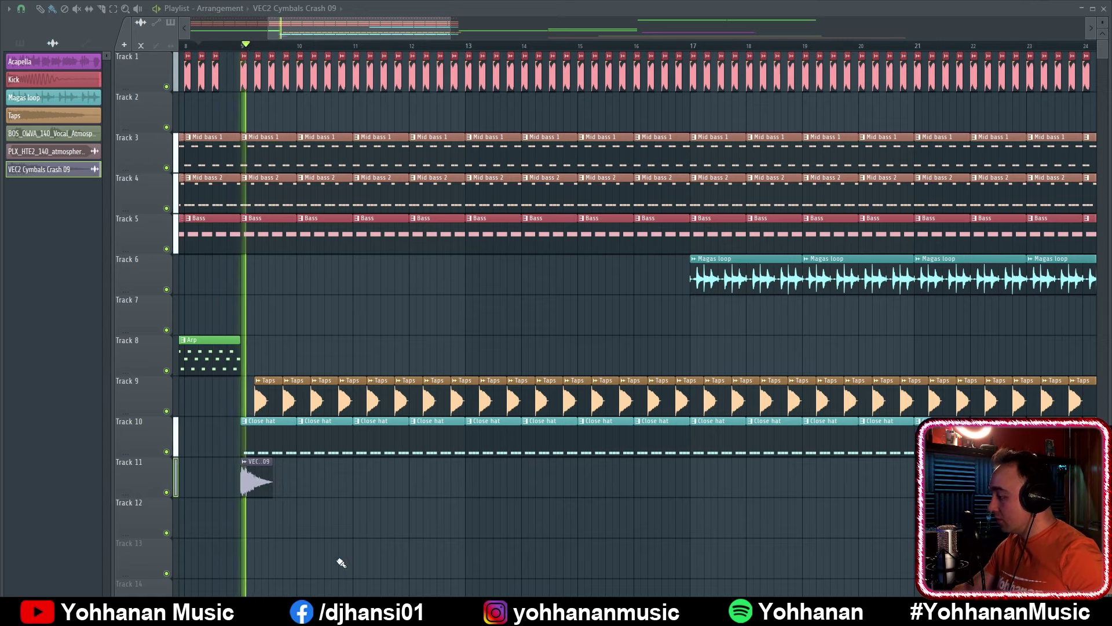
Move the intro's Arp clip to bar 9, shorten it to two bars, and repeat it up to bar 25 on Track 8
scroll(360, 513, "down", 6)
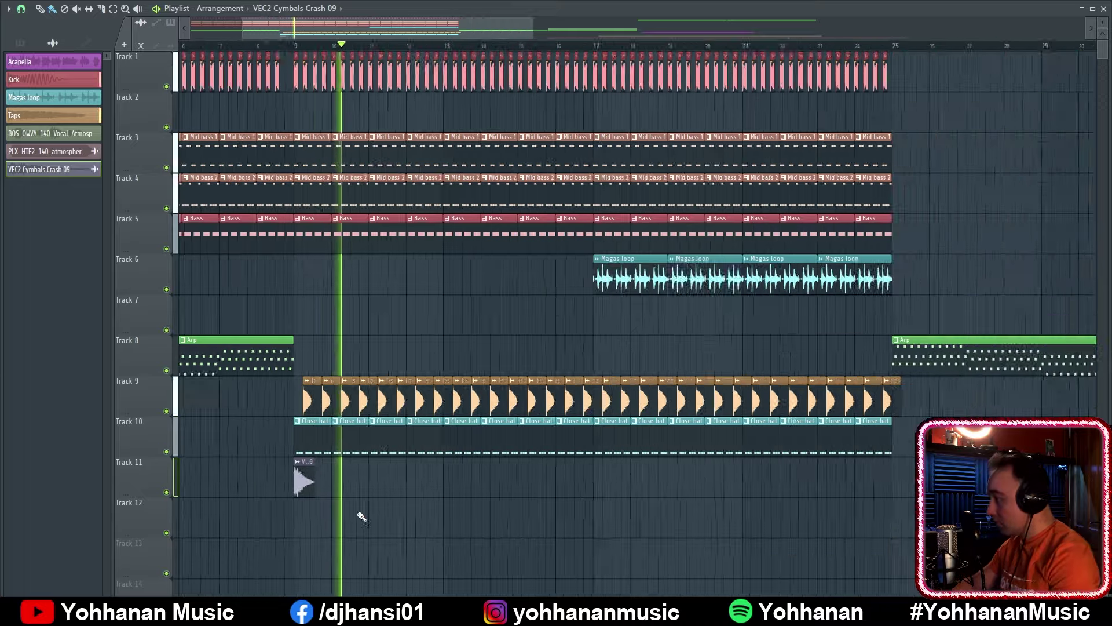
mouse_move(277, 353)
left_mouse_down()
mouse_move(430, 353)
mouse_move(288, 345)
left_mouse_up()
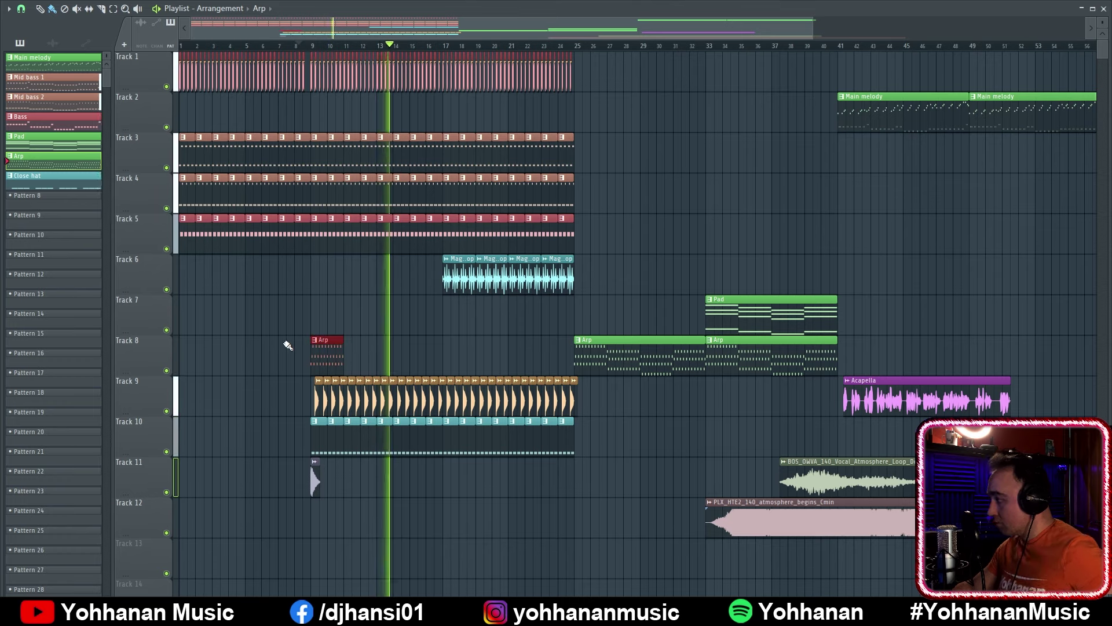
key("ctrl+b")
key("ctrl+b")
key("ctrl+b")
key("ctrl+b")
key("ctrl+b")
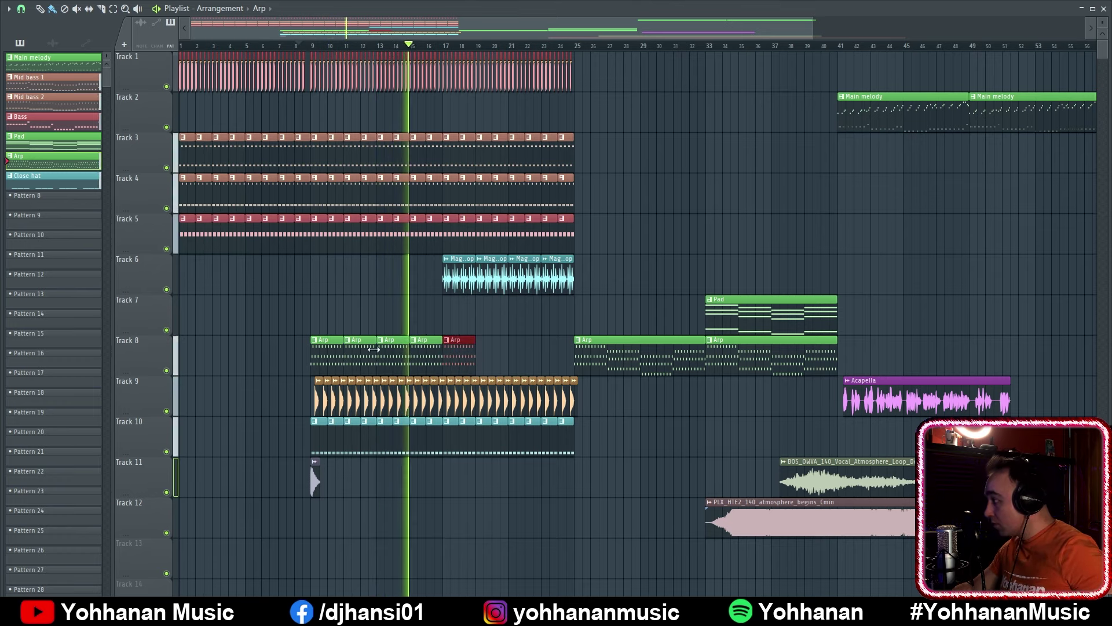
key("ctrl+b")
key("ctrl+b")
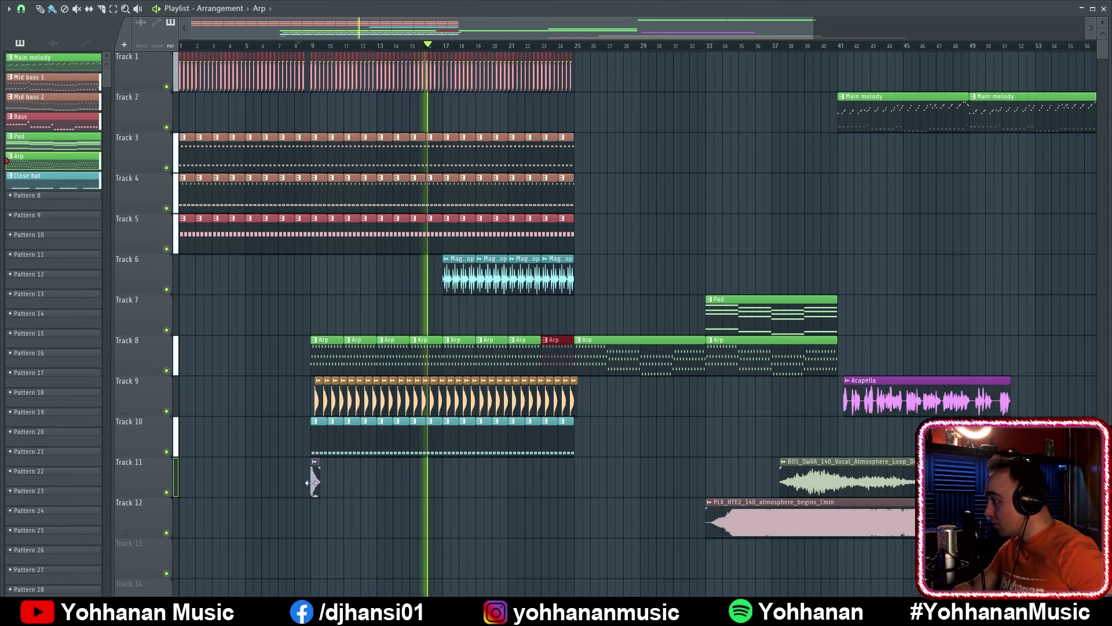
Place a second VEC2 Cymbals Crash 09 clip at bar 17 on Track 11 and stop playback
left_click(316, 478)
left_click(445, 478)
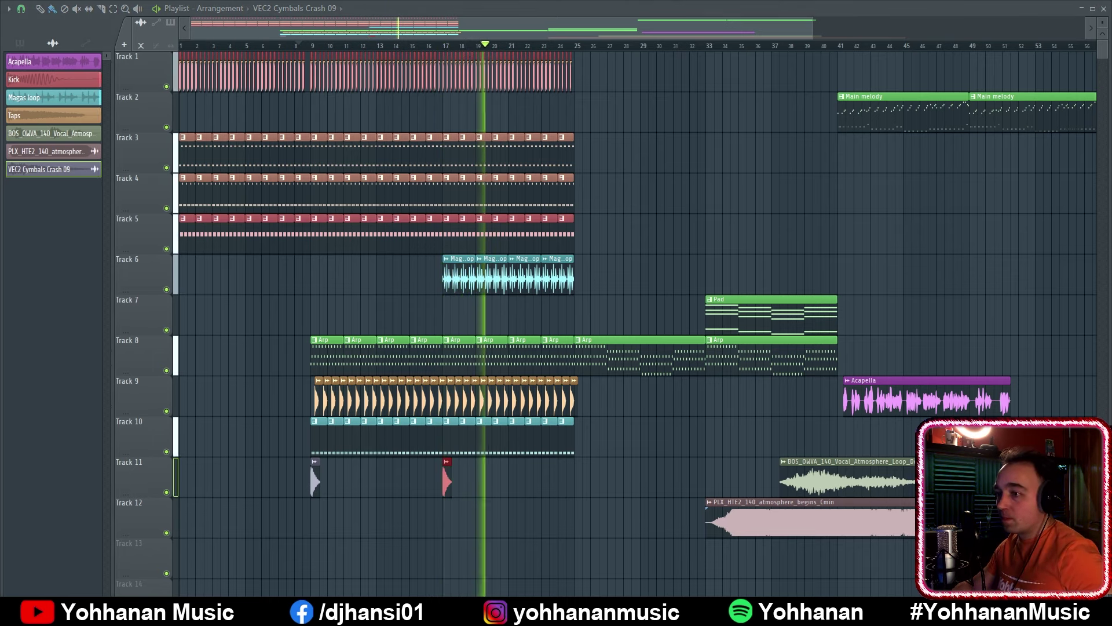
key("space")
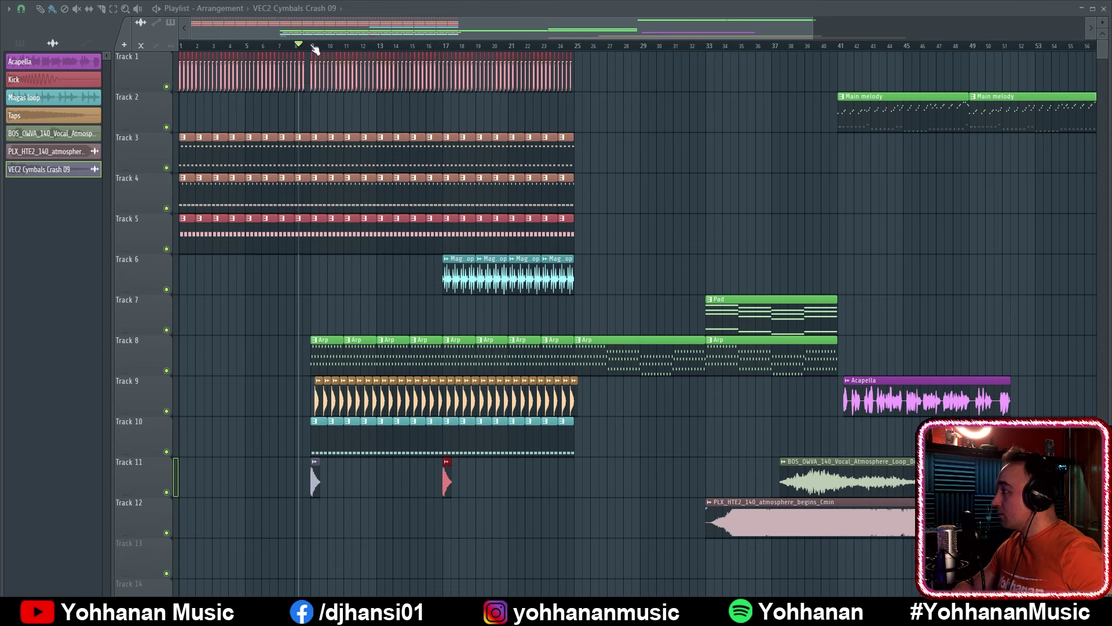
Solo Track 8 and briefly play the arp from bar 9
left_click(314, 47)
left_click(167, 370, "ctrl")
key("space")
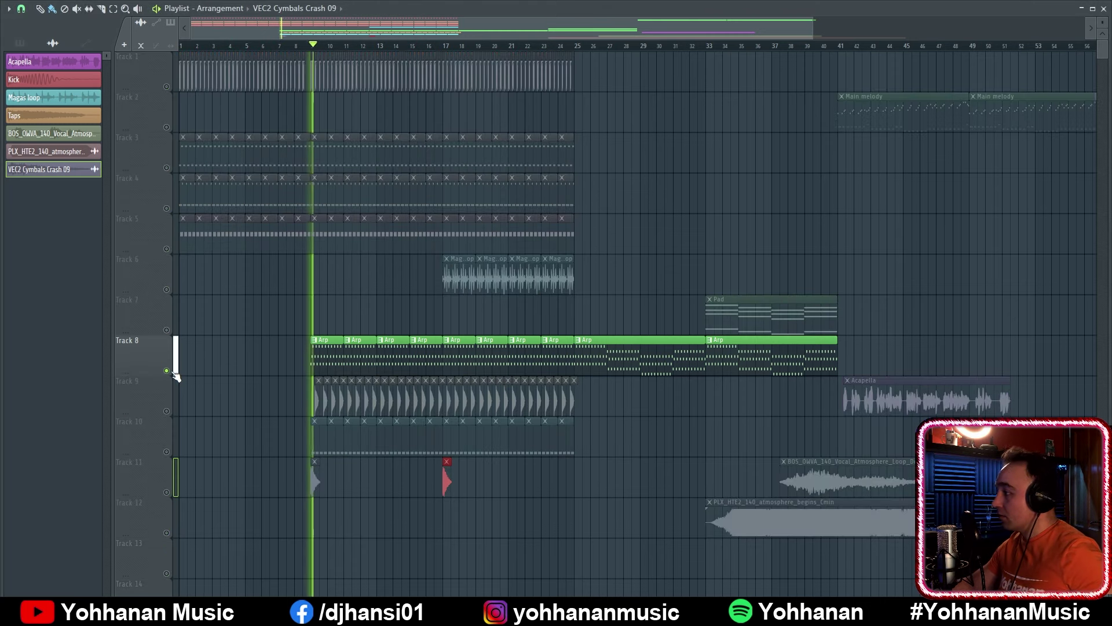
key("space")
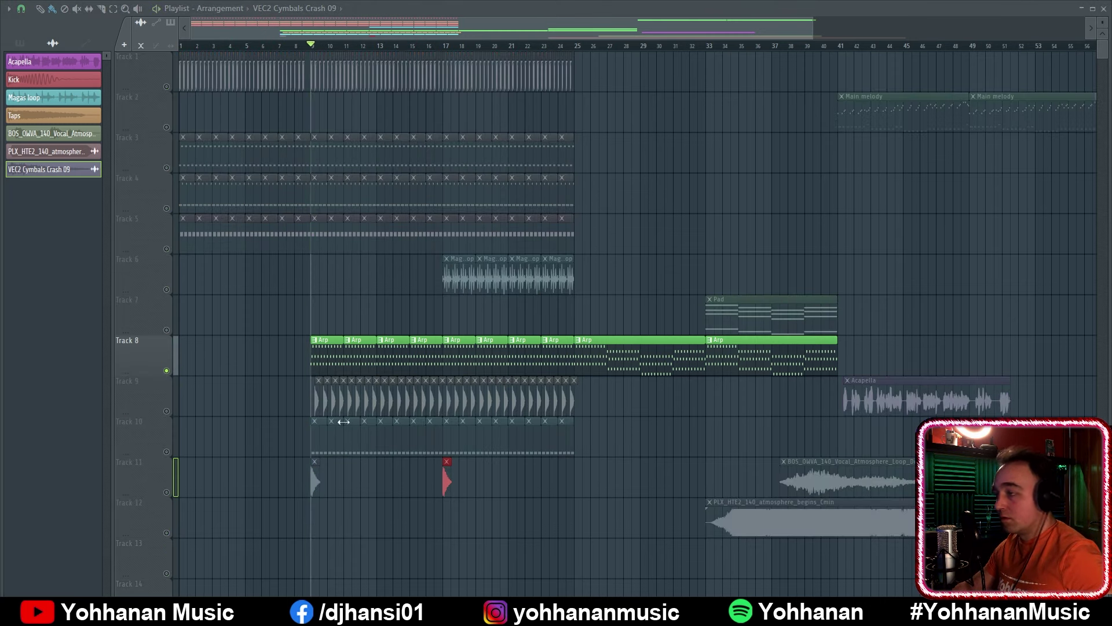
Open the Arp channel's Spire synth, test its filter cutoffs during playback, and mute the delay effect
left_click(326, 356)
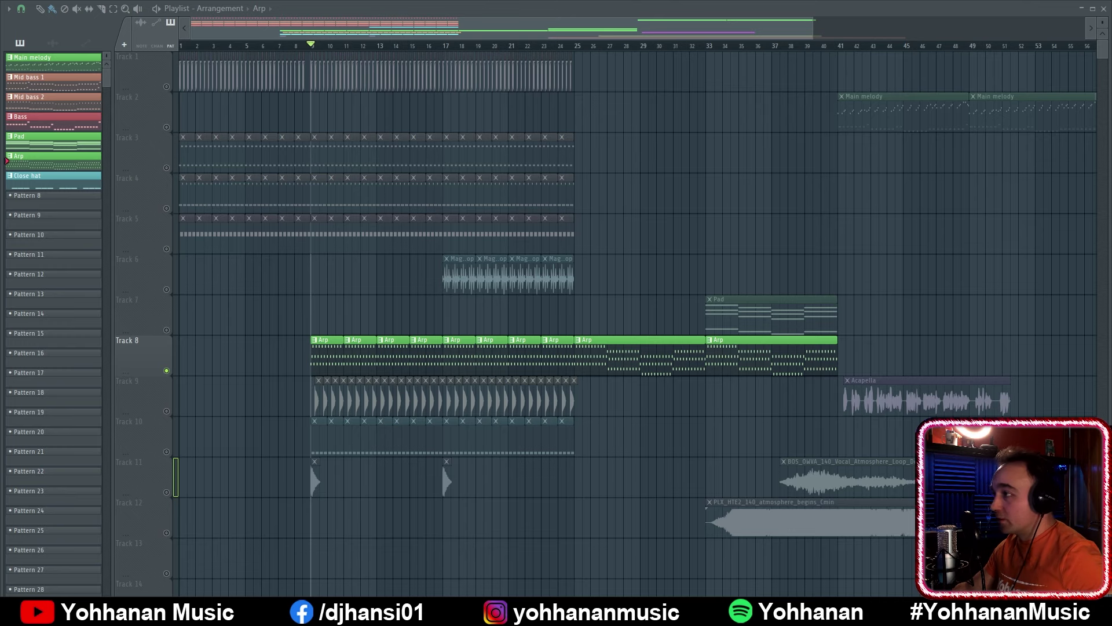
key("F5")
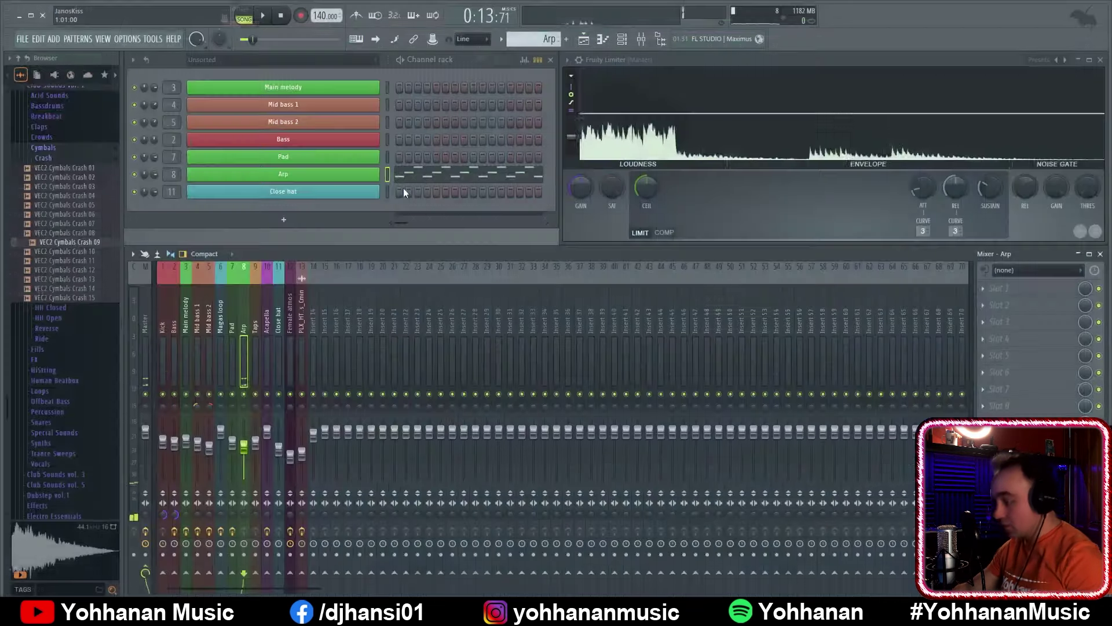
left_click(315, 173)
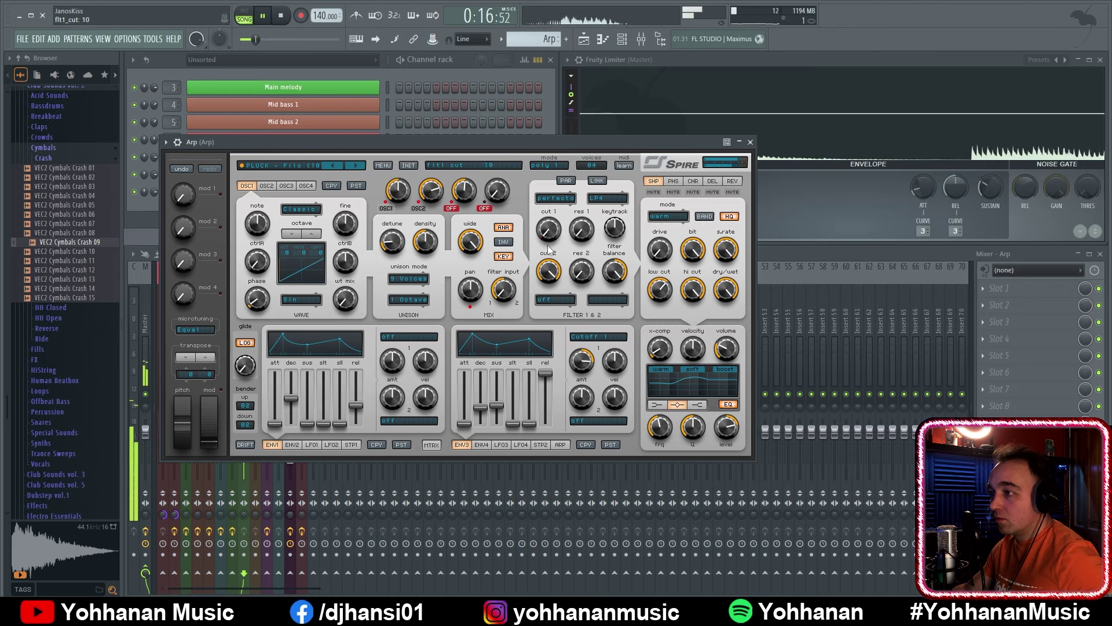
scroll(548, 245, "up", 3)
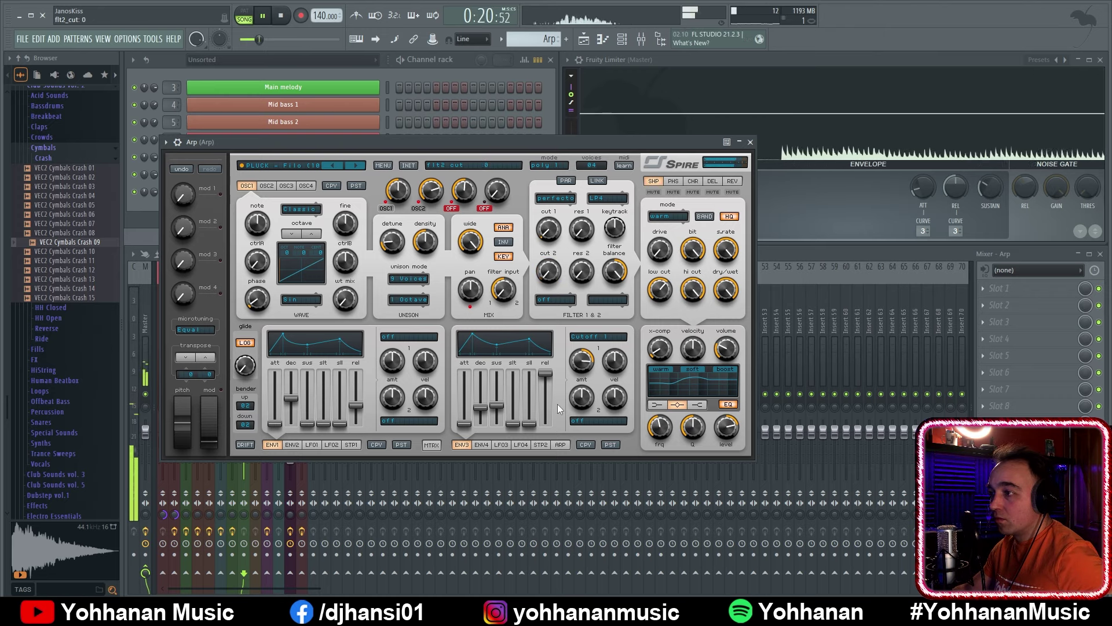
left_click_drag(557, 404, 553, 371)
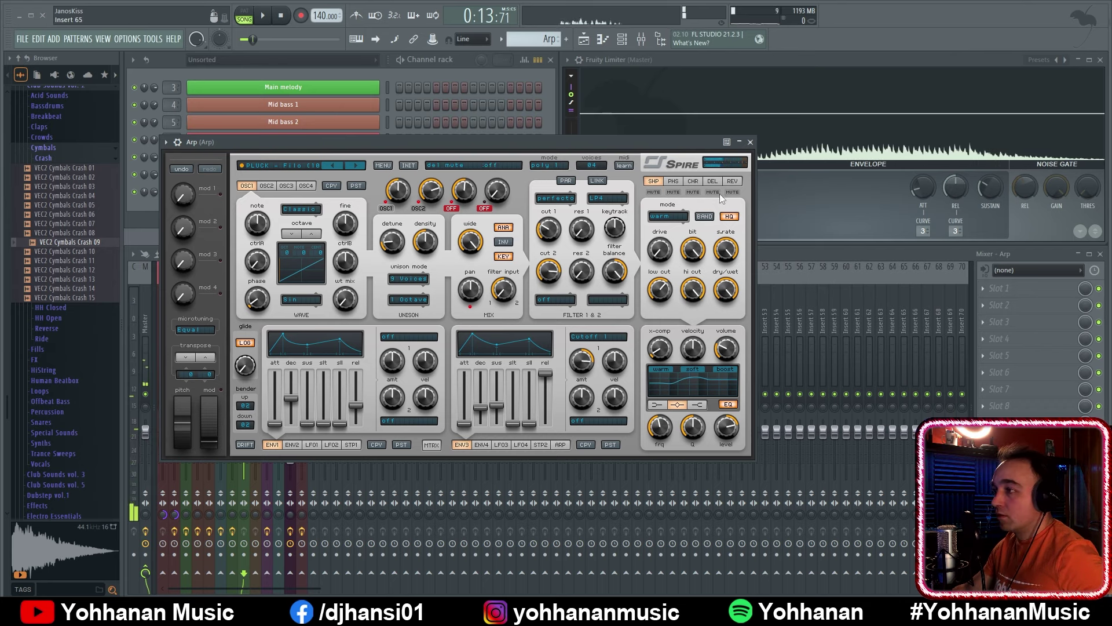
key("space")
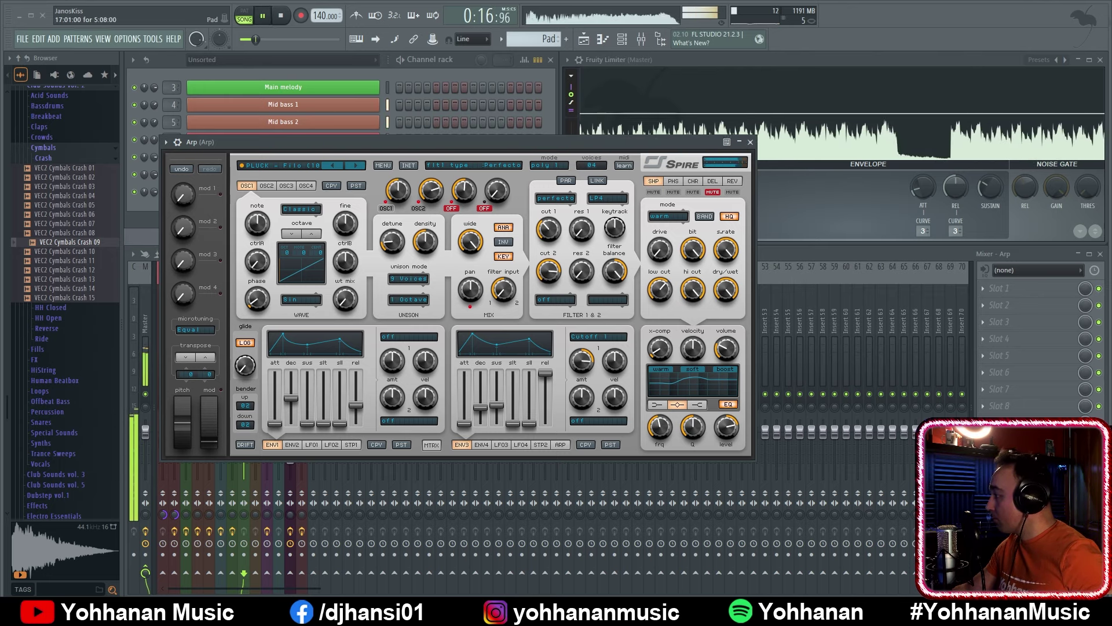
Place a Pad clip at bar 17 on Track 7 and replace the short Arp clips there with one Arp clip extending to bar 25
key("F5")
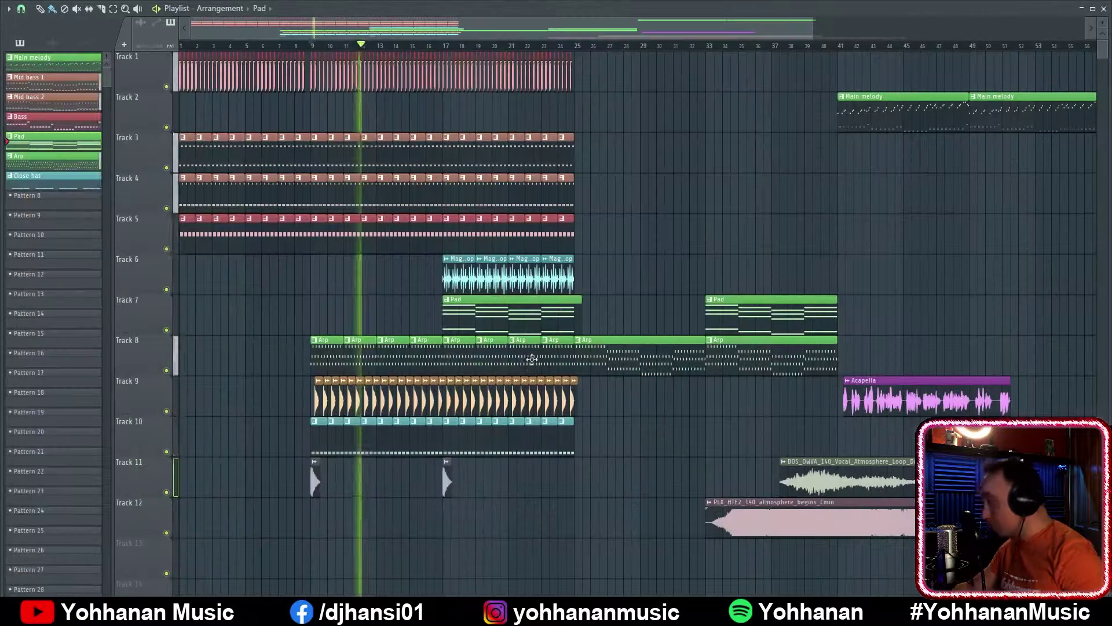
mouse_move(575, 342)
left_mouse_down()
mouse_move(473, 342)
mouse_move(575, 342)
left_mouse_up()
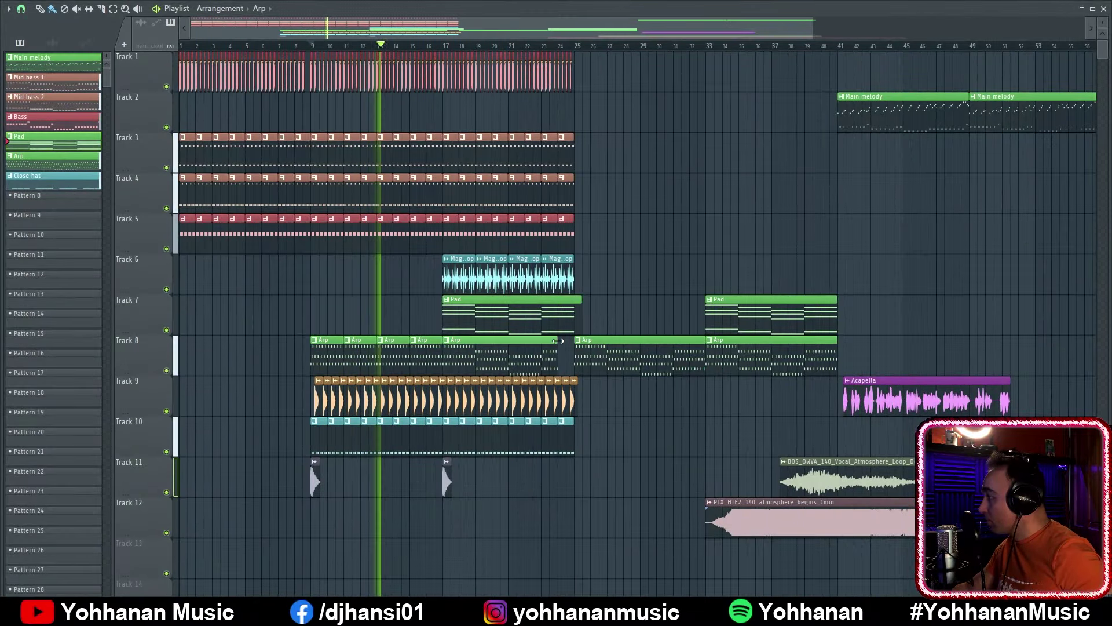
Replace the short Mid bass 1, Mid bass 2 and Bass clips from bar 17 with full-length clips reaching bar 25
mouse_move(595, 233)
left_mouse_down()
mouse_move(463, 237)
mouse_move(481, 168)
mouse_move(506, 202)
left_mouse_up()
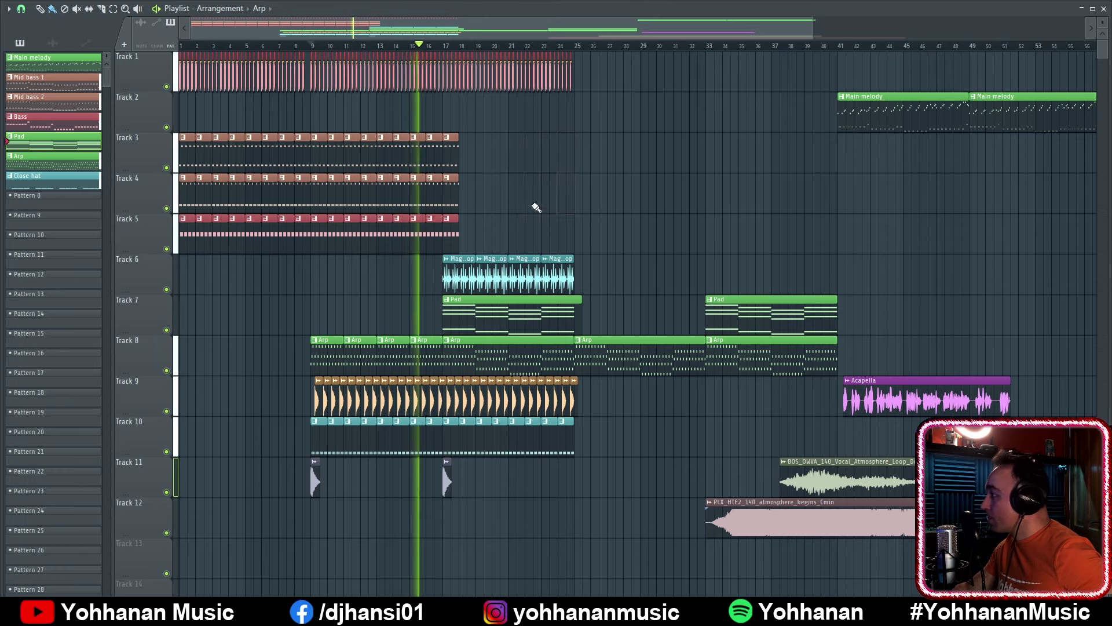
key("ctrl+v")
left_click_drag(522, 141, 574, 141)
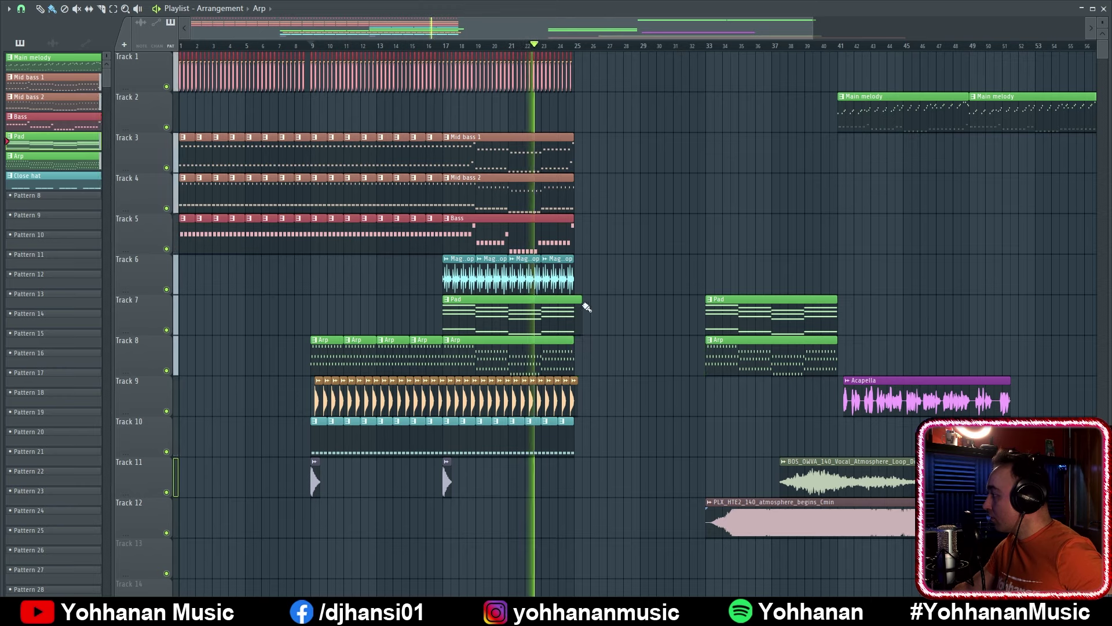
Duplicate the whole section from bar 17 to 25 across all tracks so the copy starts at bar 25
left_click_drag(625, 497, 446, 52)
key("ctrl+b")
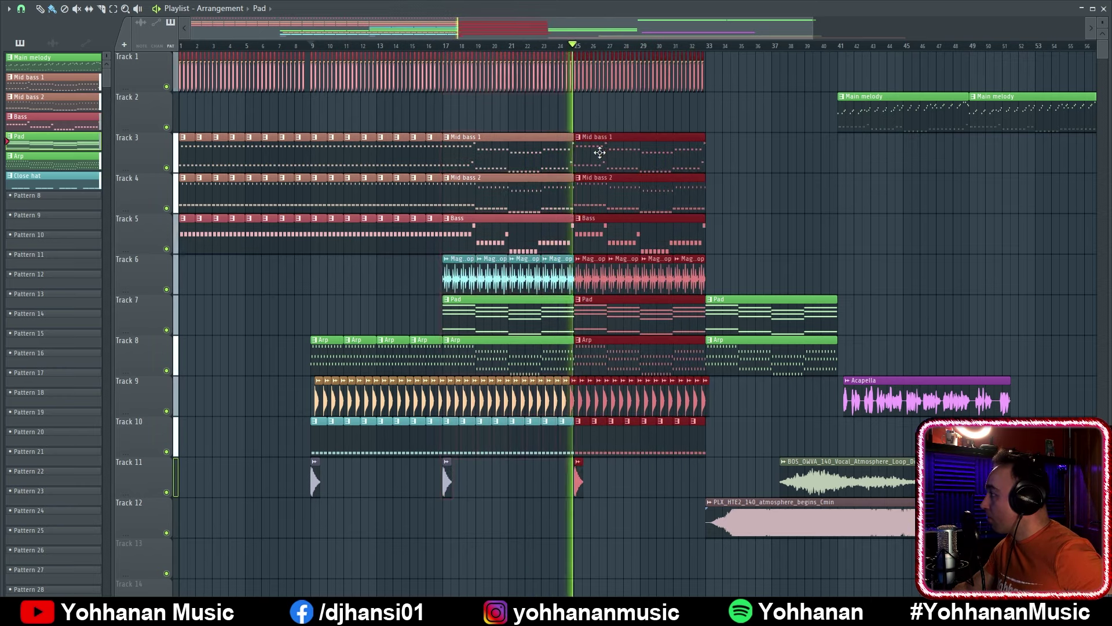
key("ctrl+d")
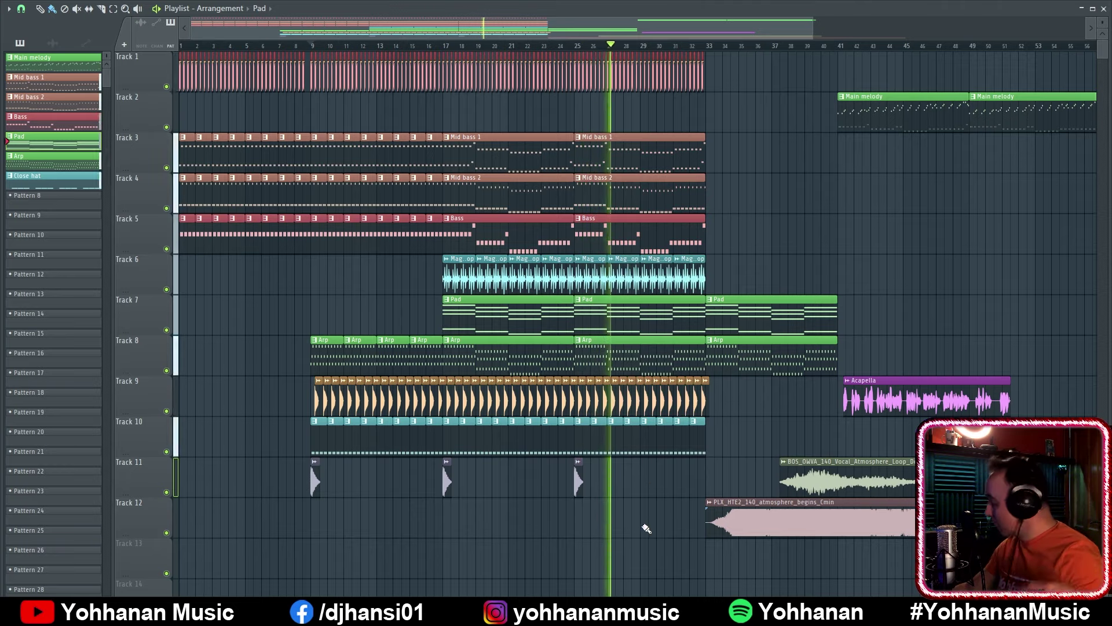
Move the spare Main melody, Pad, Arp, Acapella and atmosphere clips rightward to free space after bar 33, and stop playback
scroll(621, 522, "down", 3)
scroll(563, 349, "up", 4)
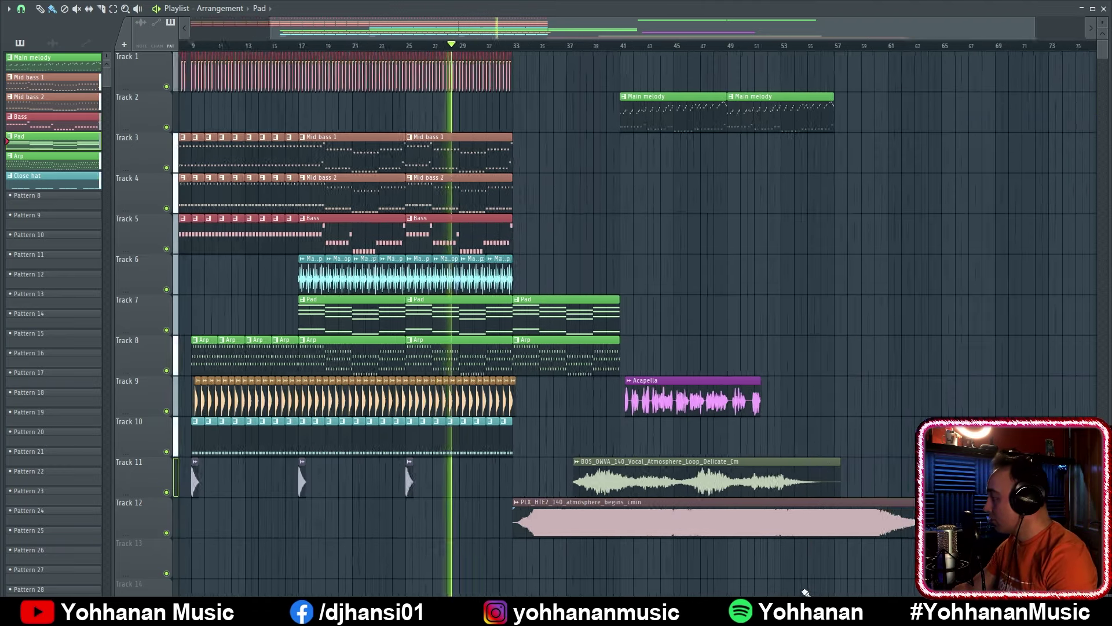
left_click_drag(594, 375, 731, 300)
left_click_drag(673, 578, 946, 99)
left_click(620, 293)
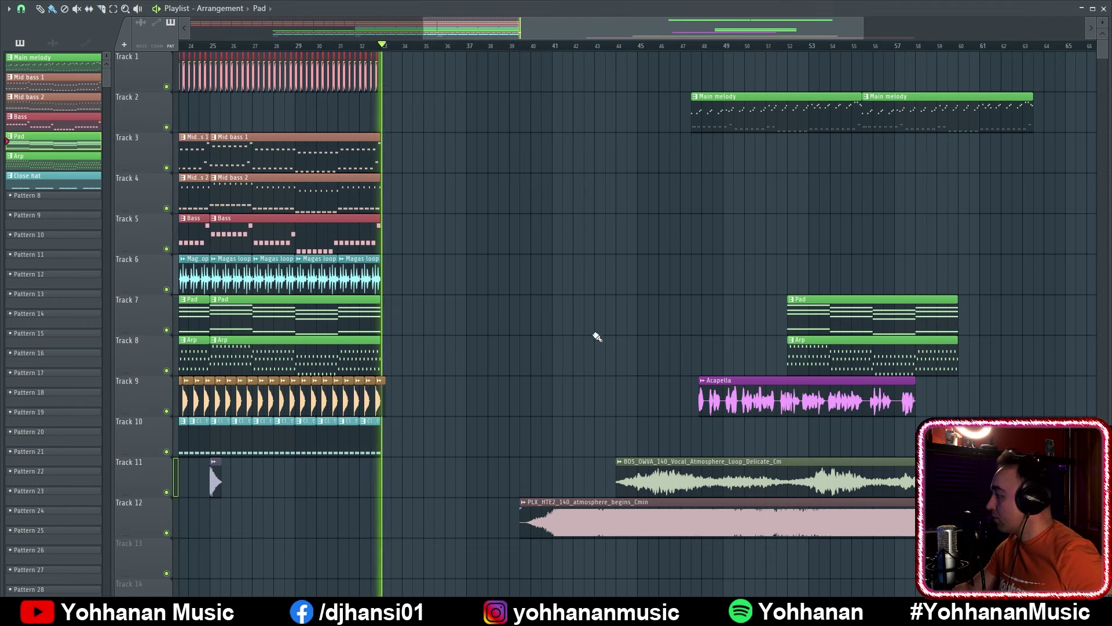
key("space")
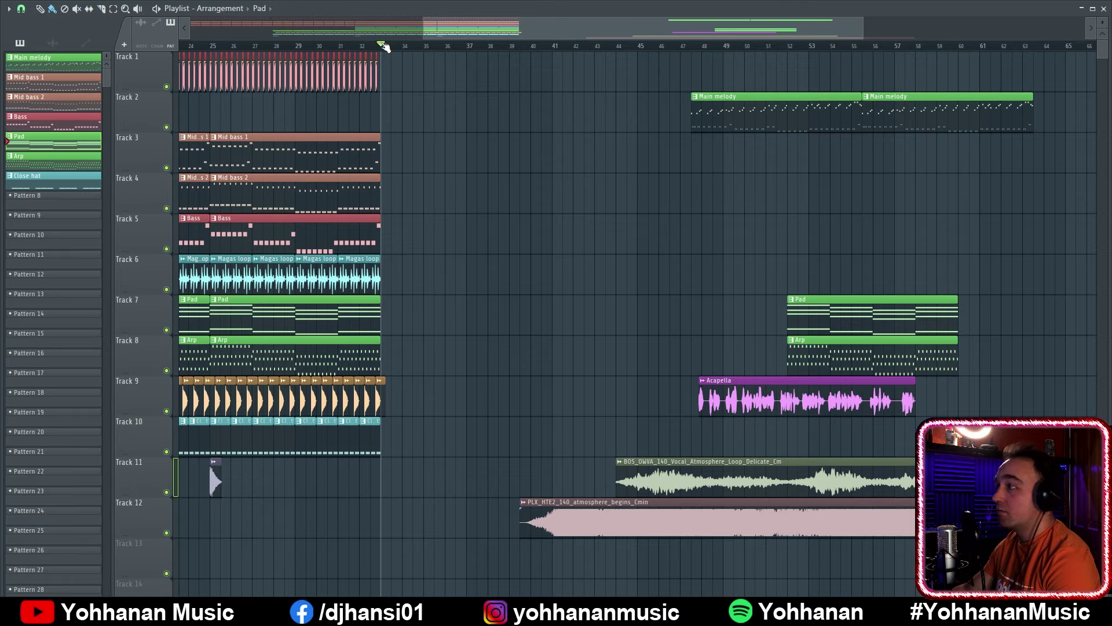
Shift all the spare clips further along the timeline so the first Main melody clip starts at about bar 69
scroll(405, 64, "down", 6, "ctrl")
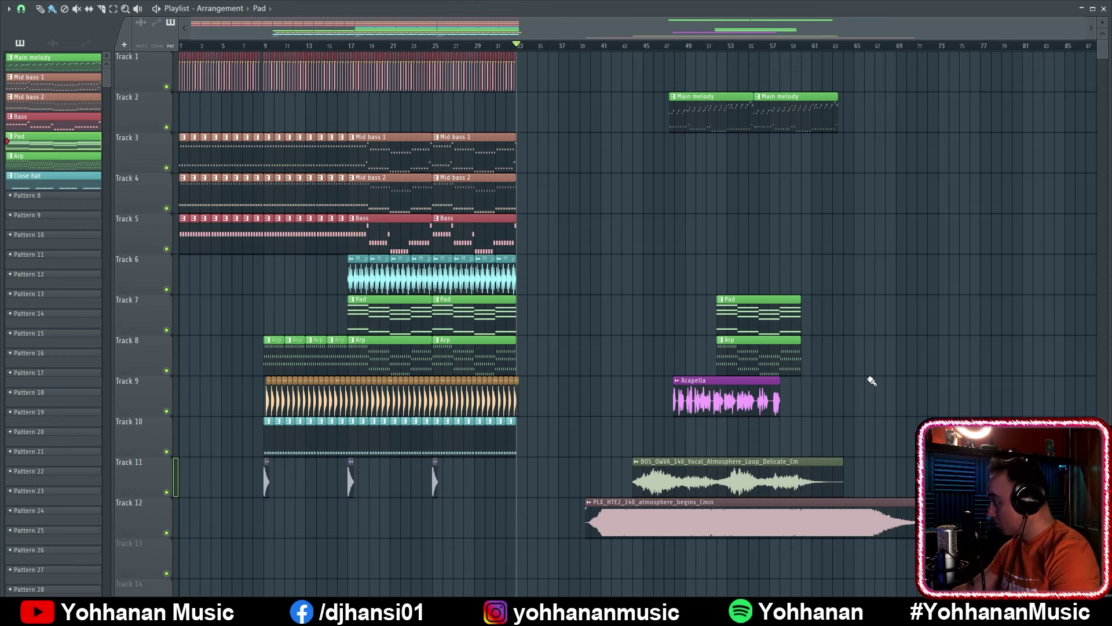
left_click_drag(956, 535, 619, 51)
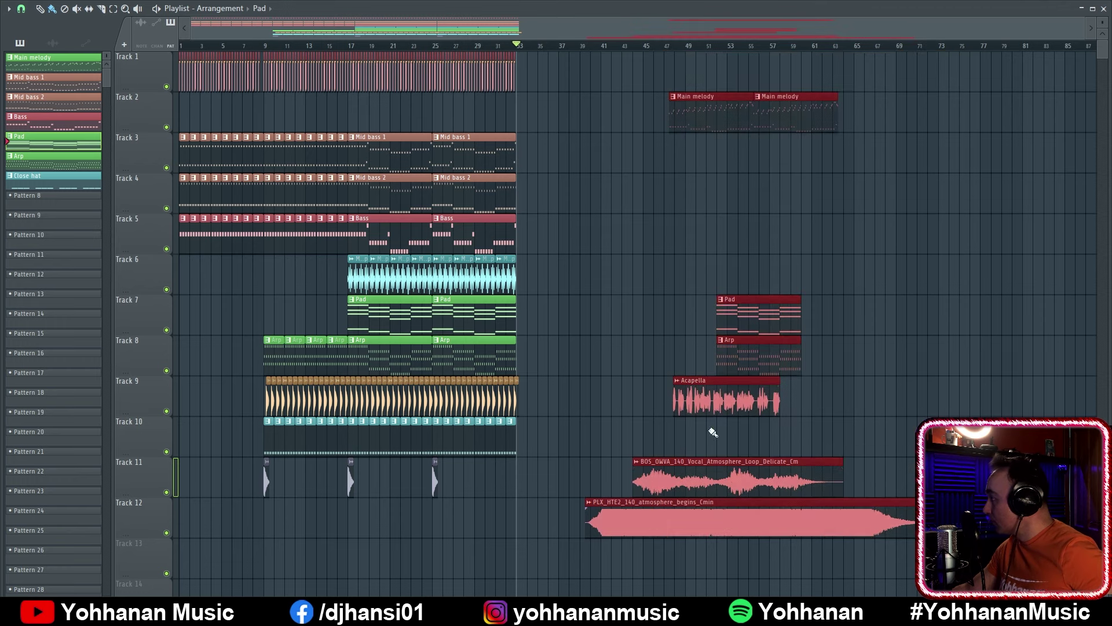
left_click_drag(697, 483, 929, 484)
left_click(648, 210)
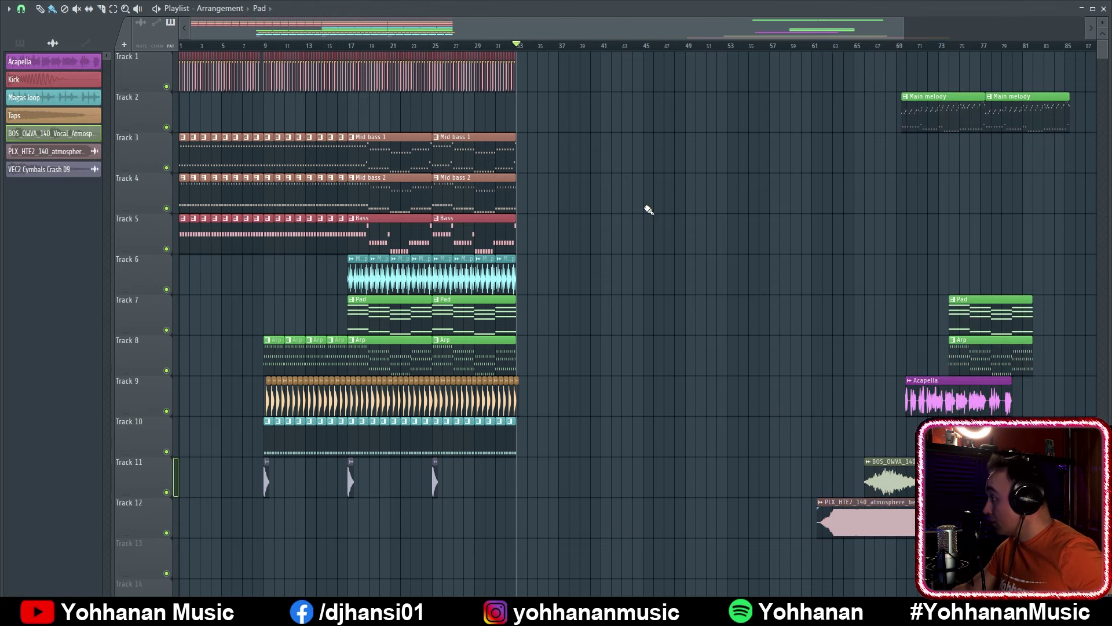
Duplicate the bar 25 to 33 section to bar 33, leaving Track 6 without the Magas loop in the copy
left_click_drag(673, 497, 494, 124)
left_click(634, 520)
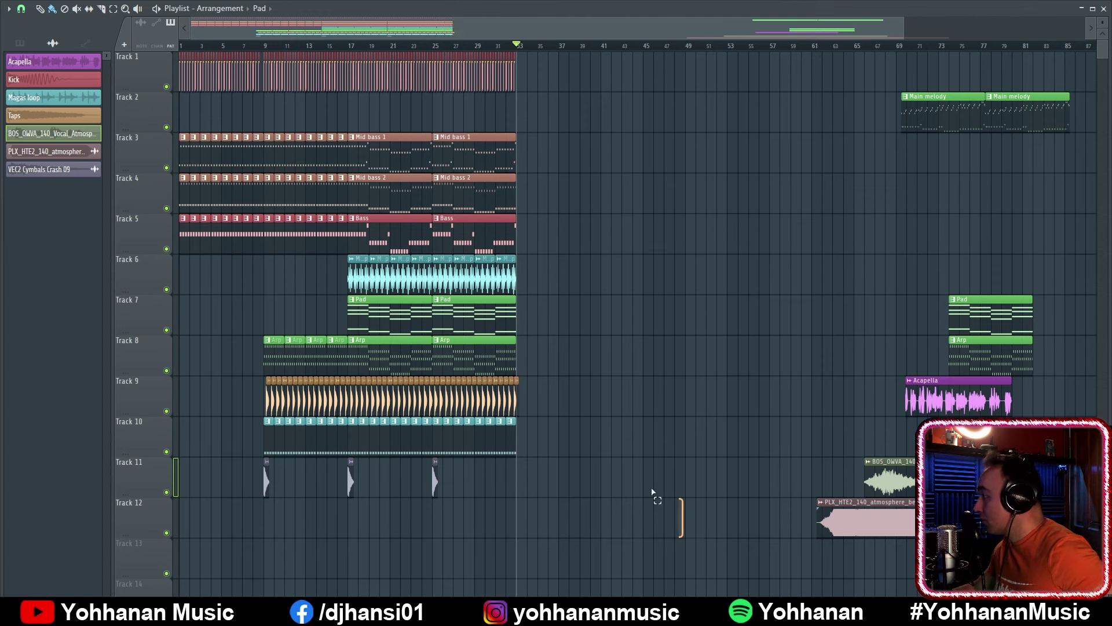
left_click_drag(652, 492, 433, 17)
left_click_drag(465, 177, 550, 182)
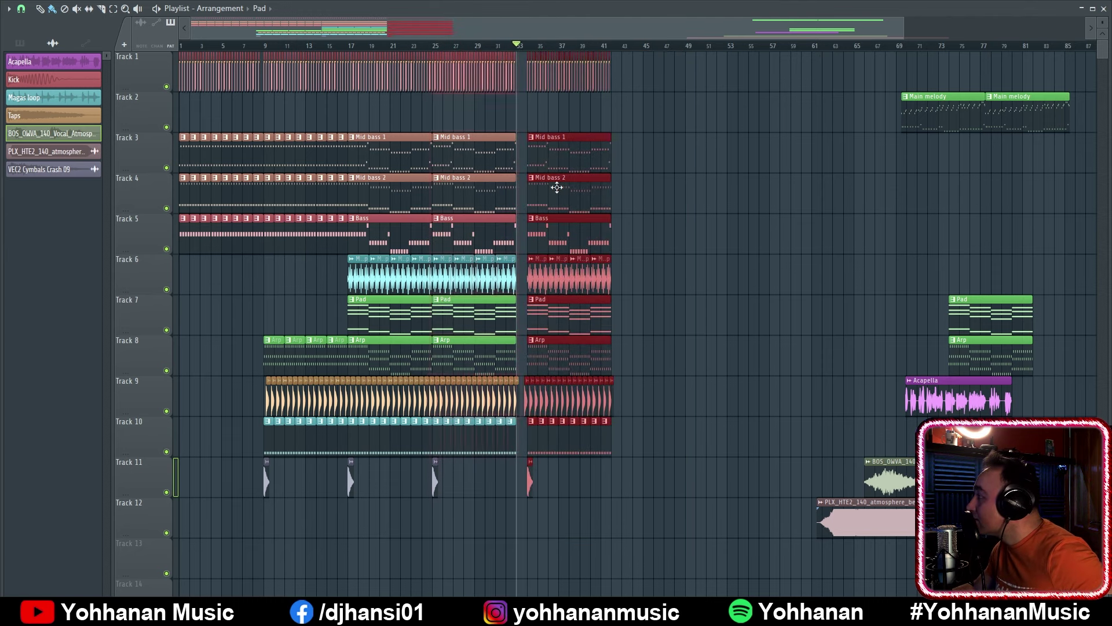
key("ctrl+d")
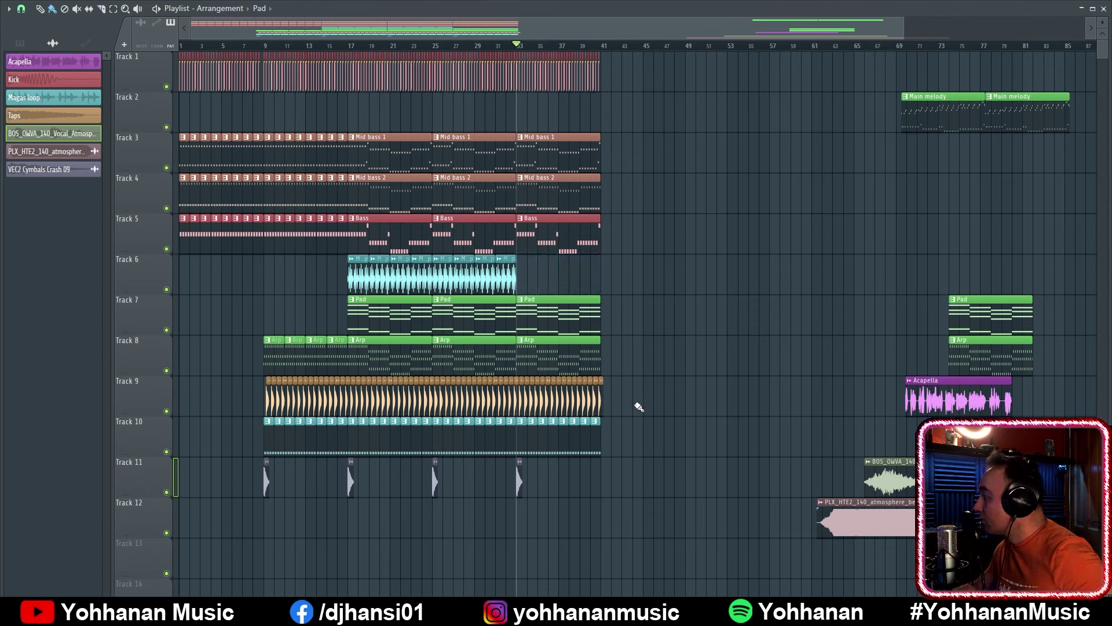
Play the transition into bar 33 and try removing the last Taps clip before it, restoring that clip
left_click(502, 46)
key("space")
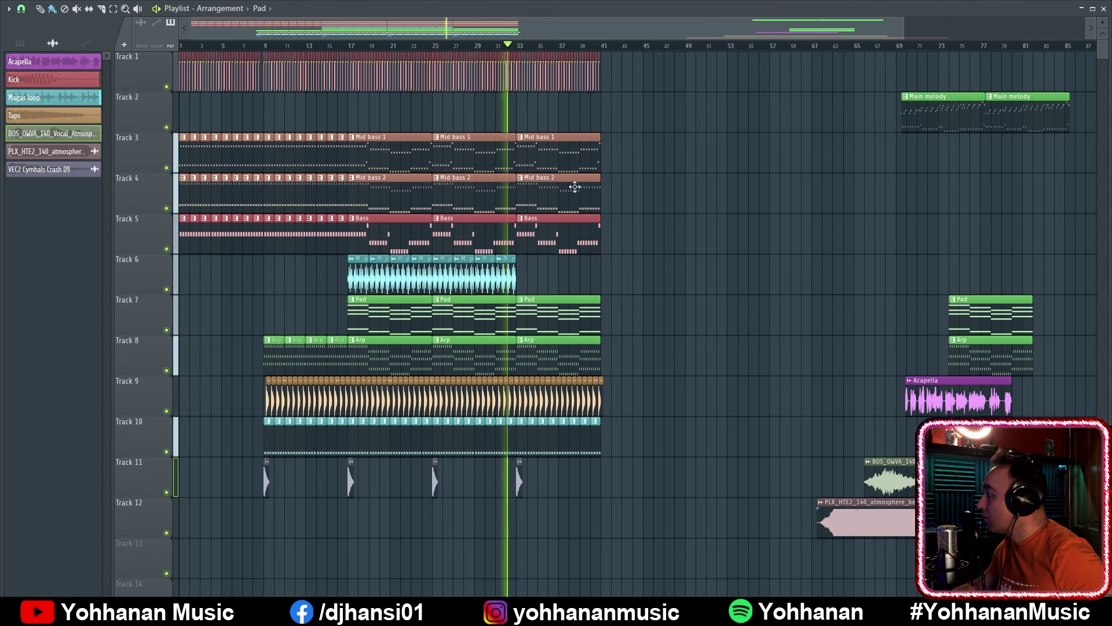
key("space")
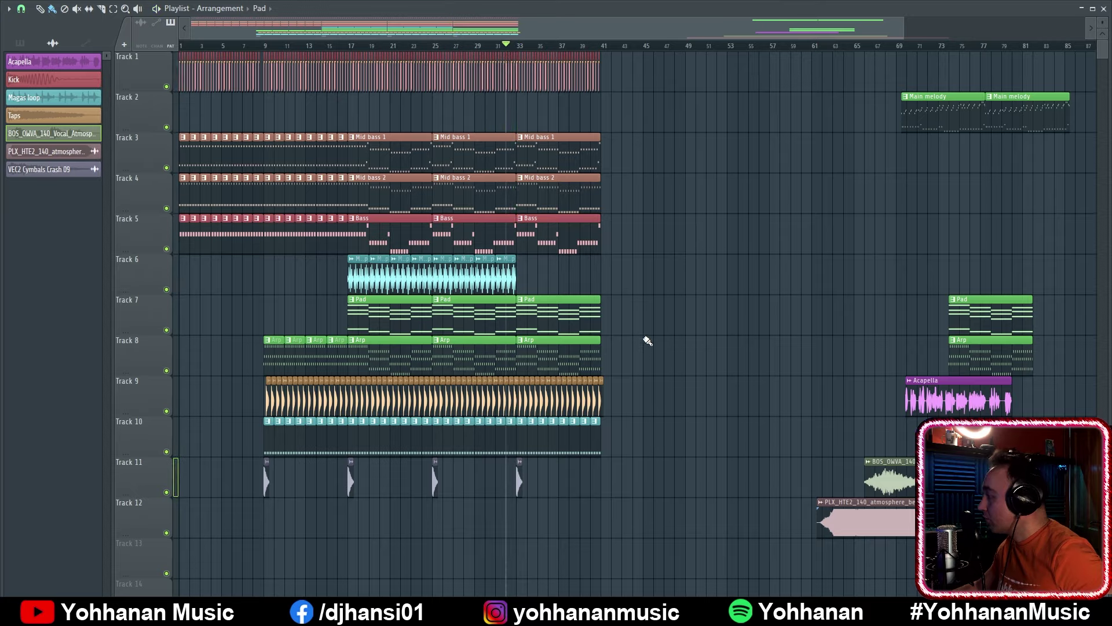
scroll(350, 431, "up", 8)
key("space")
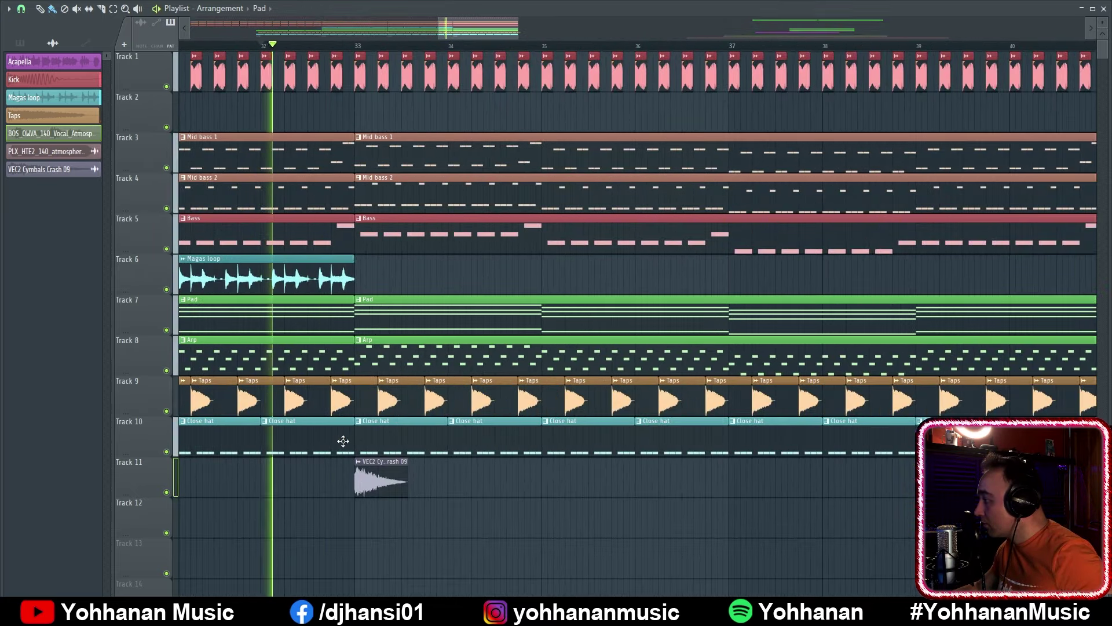
right_click(338, 394)
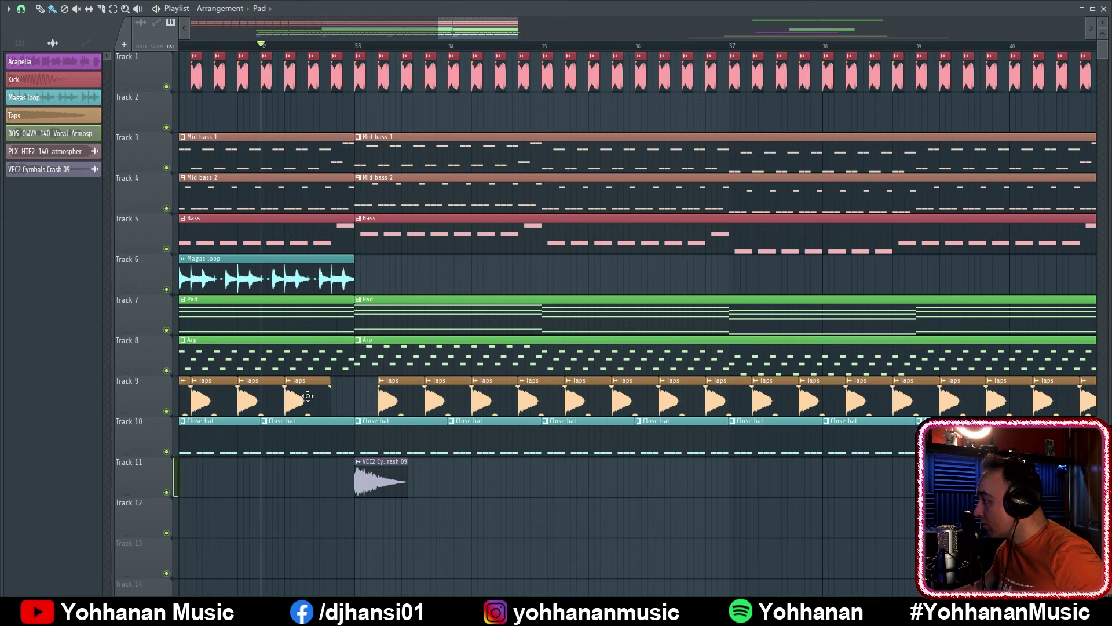
left_click(338, 387)
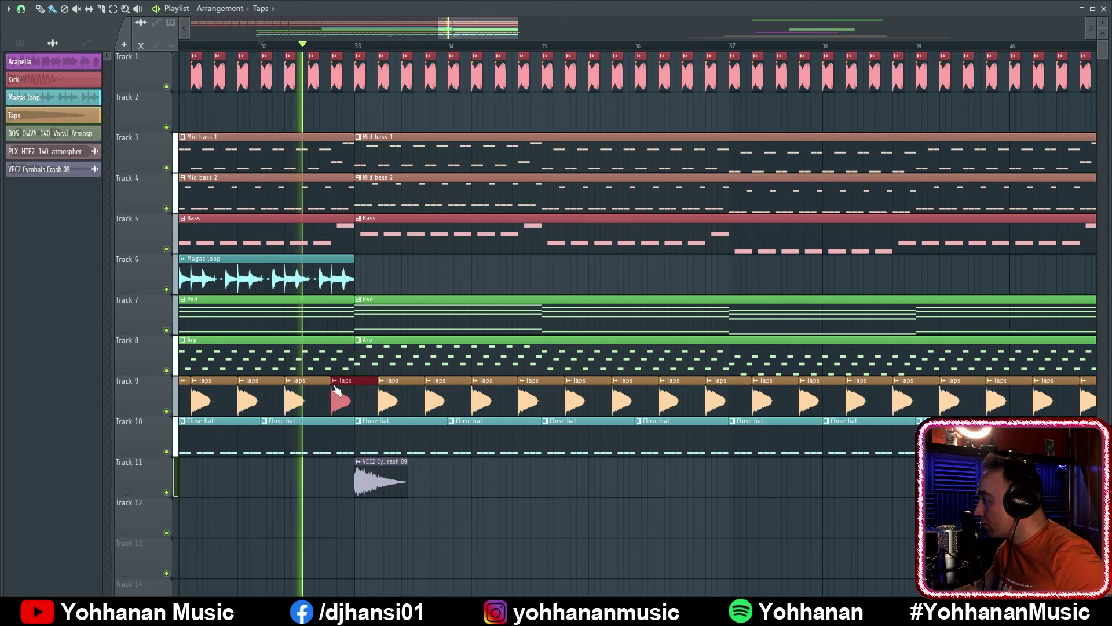
Delete the Close hat clips on Track 10 and the Taps clips on Track 9 after bar 33
right_click(410, 443)
right_click(495, 443)
right_click(587, 441)
right_click(637, 443)
scroll(463, 451, "down", 4)
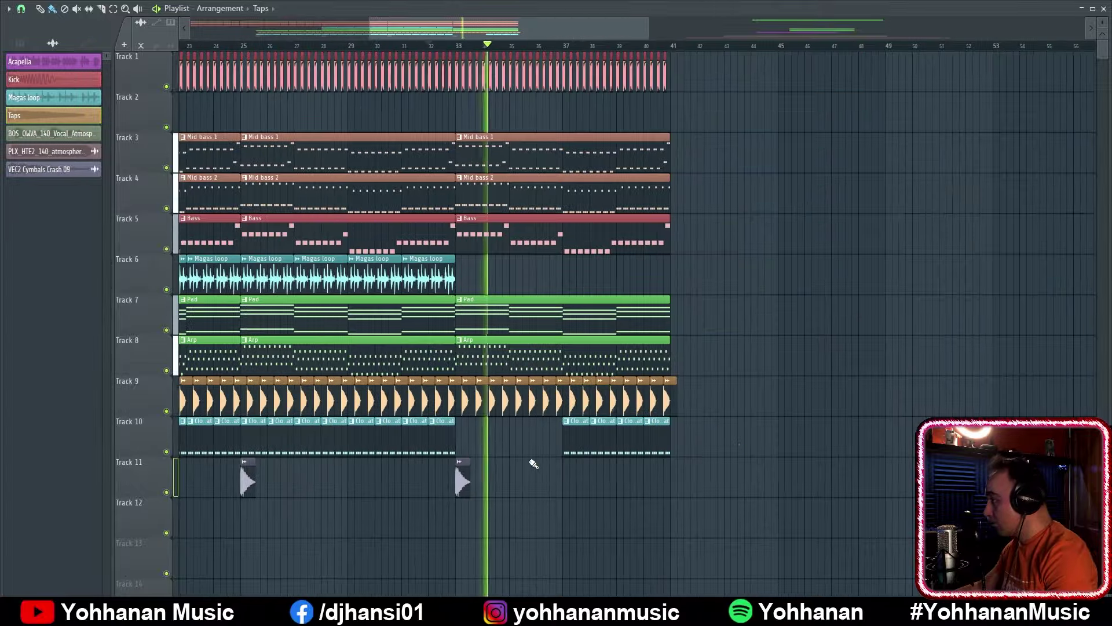
right_click(614, 440)
right_click(637, 399)
right_click(521, 400)
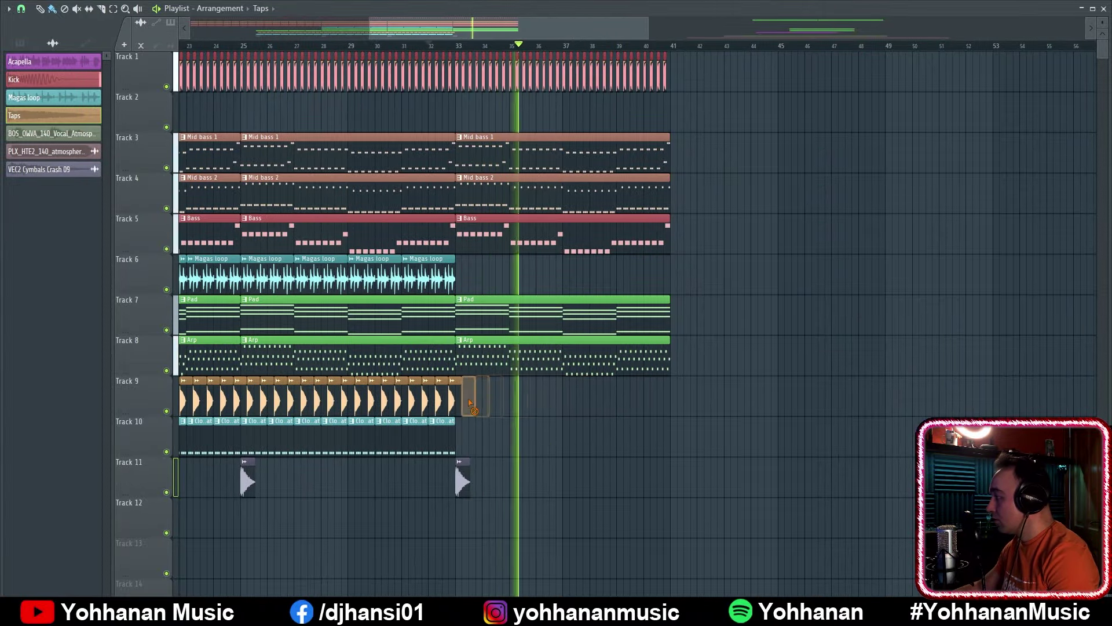
right_click(469, 402)
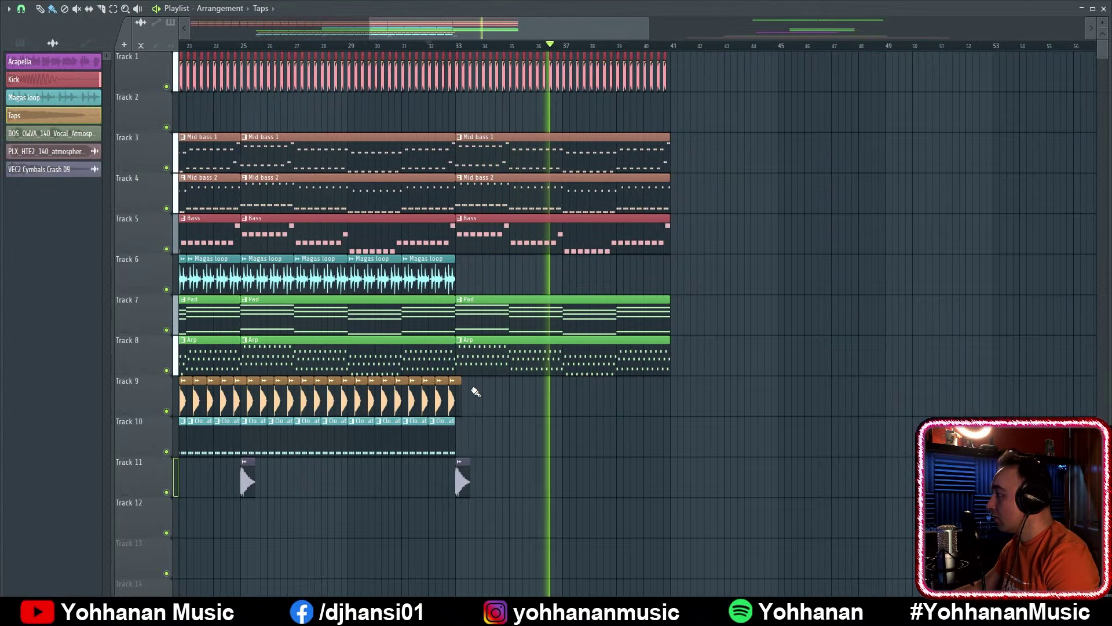
Duplicate the bar 33 to 41 section to bar 41 and delete the copied Mid bass 1, Mid bass 2 and stray Taps clips
scroll(485, 442, "down", 3)
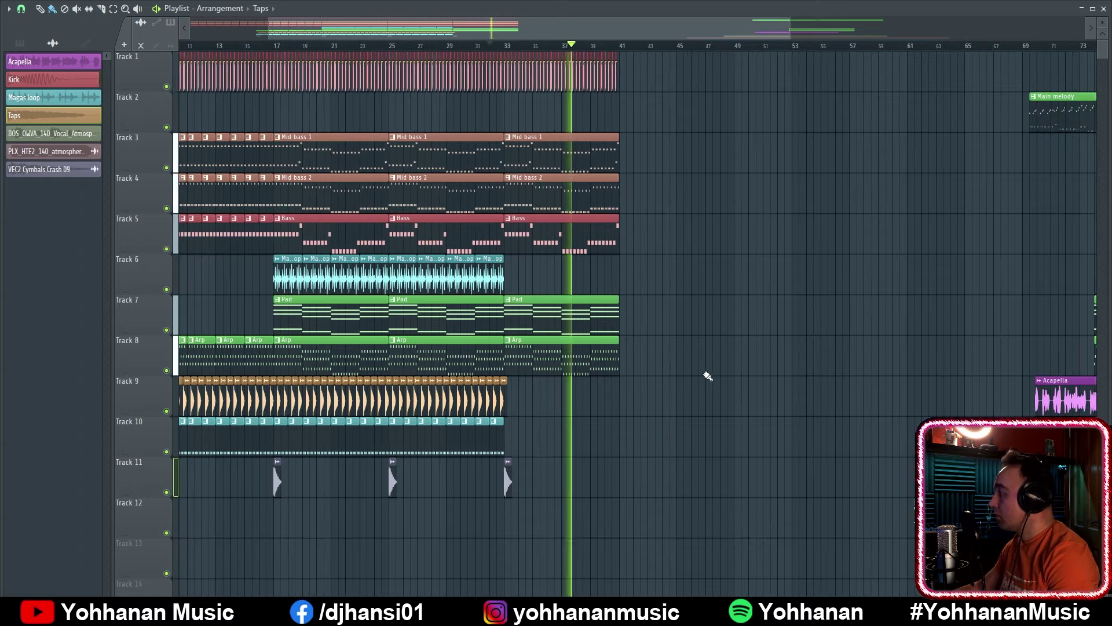
left_click_drag(783, 415, 505, 56)
left_click_drag(542, 142, 659, 139)
left_click(795, 178)
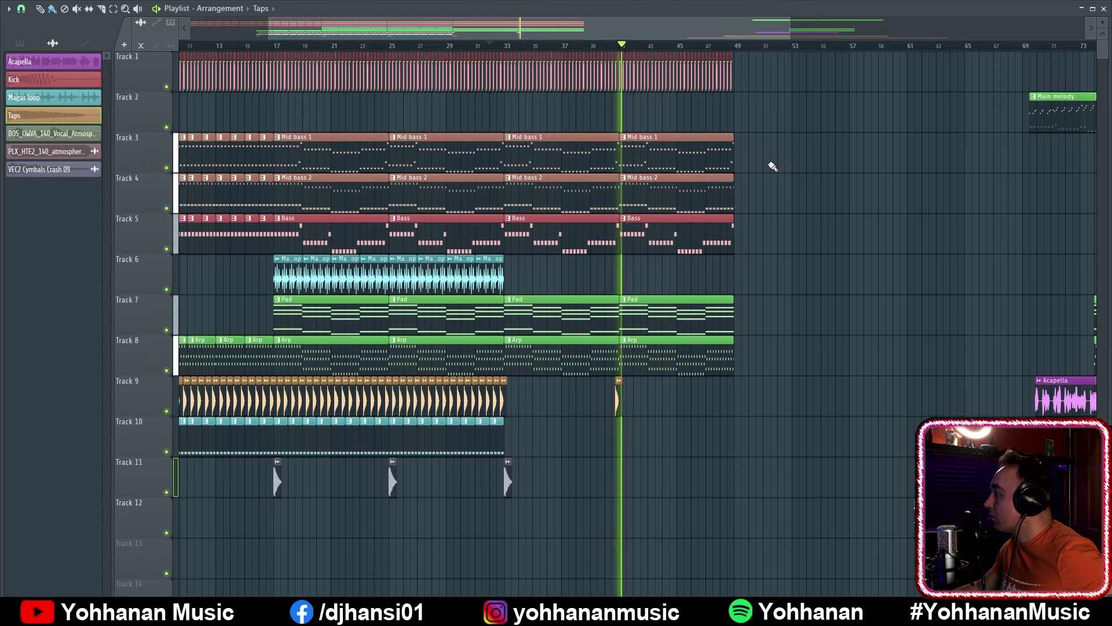
right_click(721, 168)
right_click(718, 185)
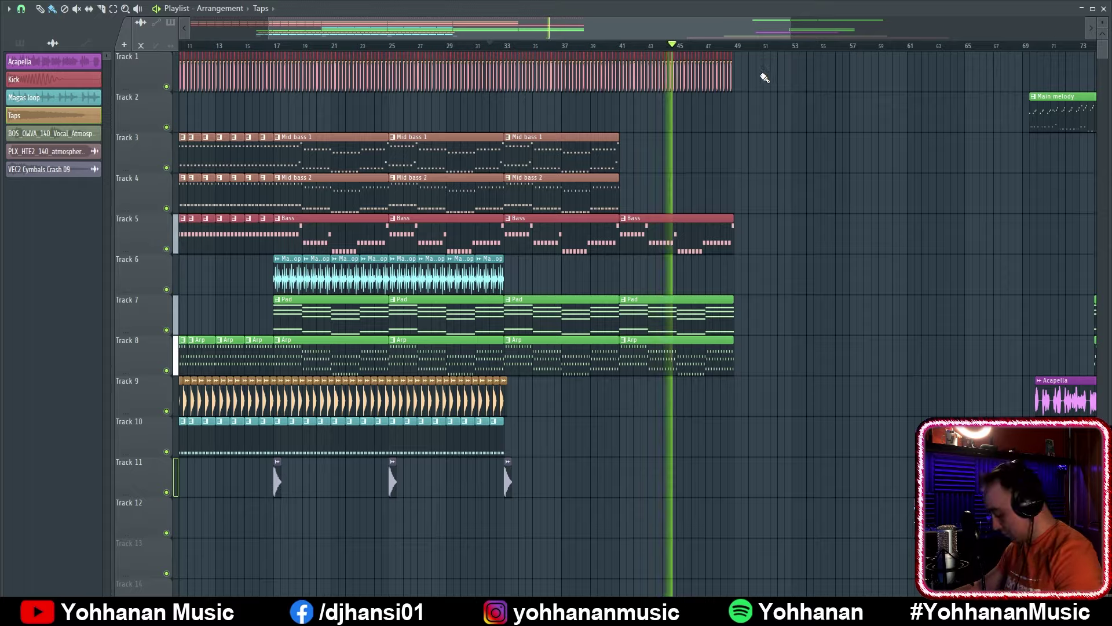
Delete the kick clips on Track 1 from bar 45 onward
scroll(741, 75, "up", 4)
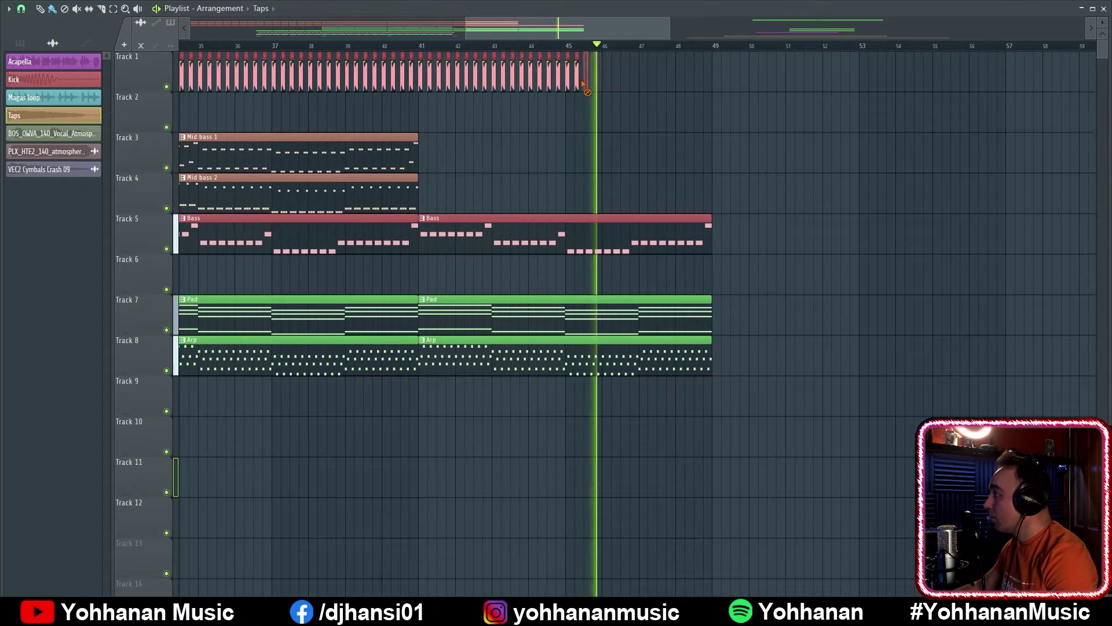
scroll(490, 313, "down", 3)
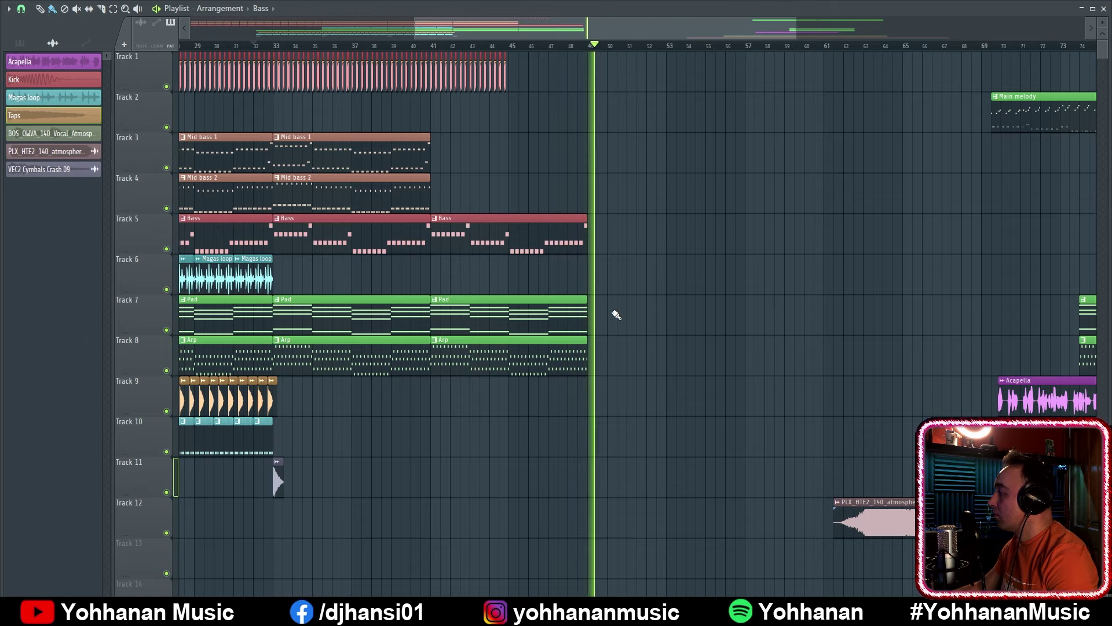
Move the Acapella clip on Track 9 earlier so it starts just before bar 52, and stop playback
scroll(616, 315, "down", 3)
left_click_drag(804, 394, 651, 394)
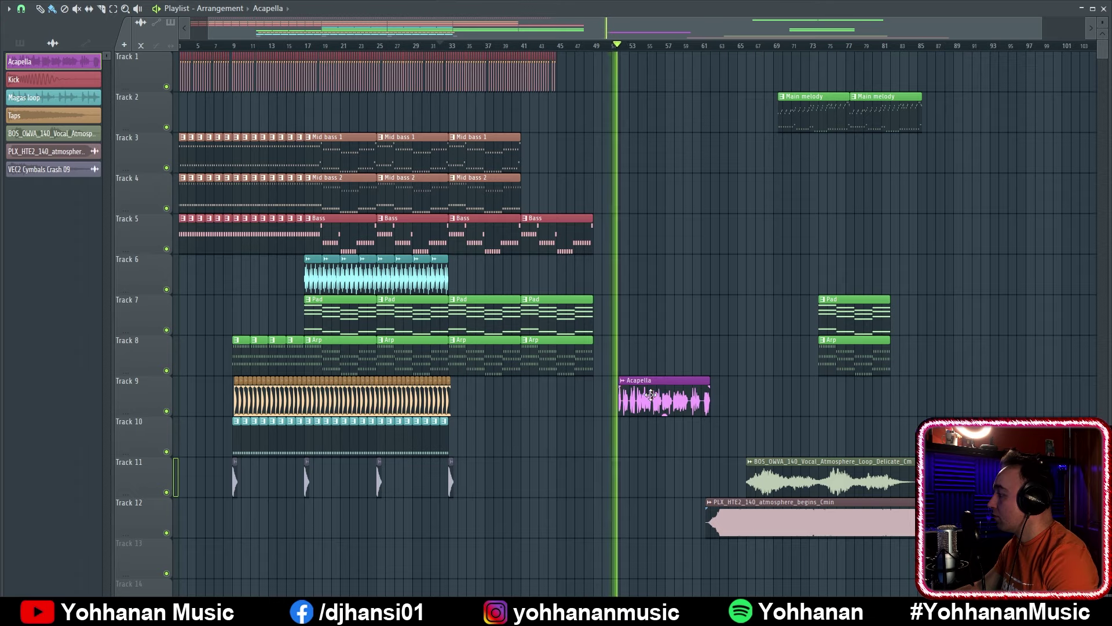
scroll(651, 359, "up", 3)
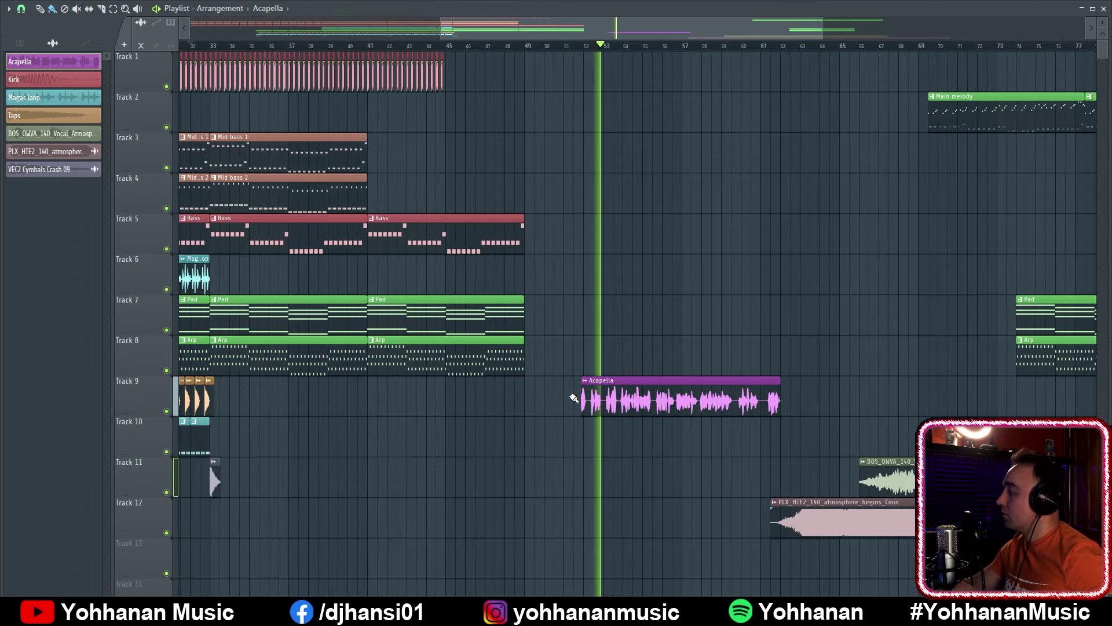
key("space")
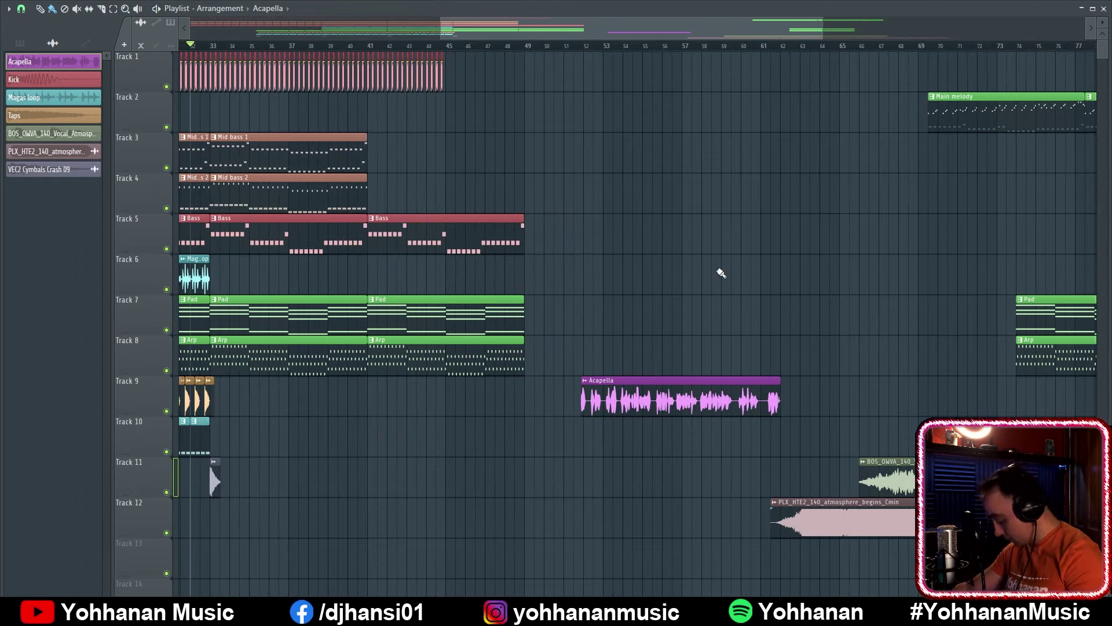
Play the Acapella clip repeatedly from about bar 52 to judge how the vocal sounds on its own
scroll(721, 273, "up", 3)
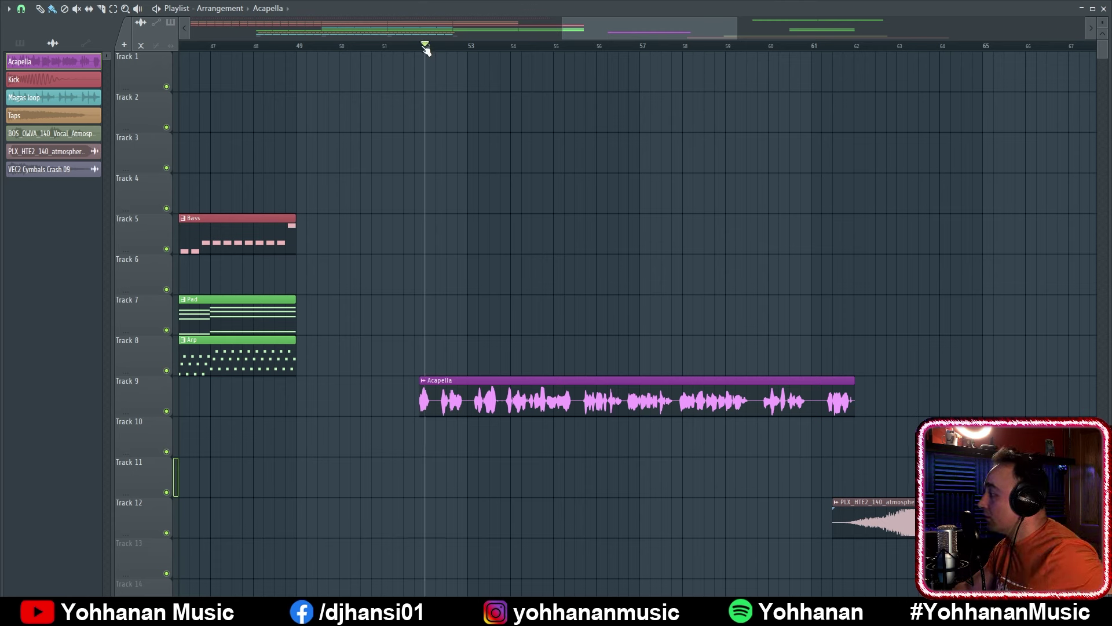
key("space")
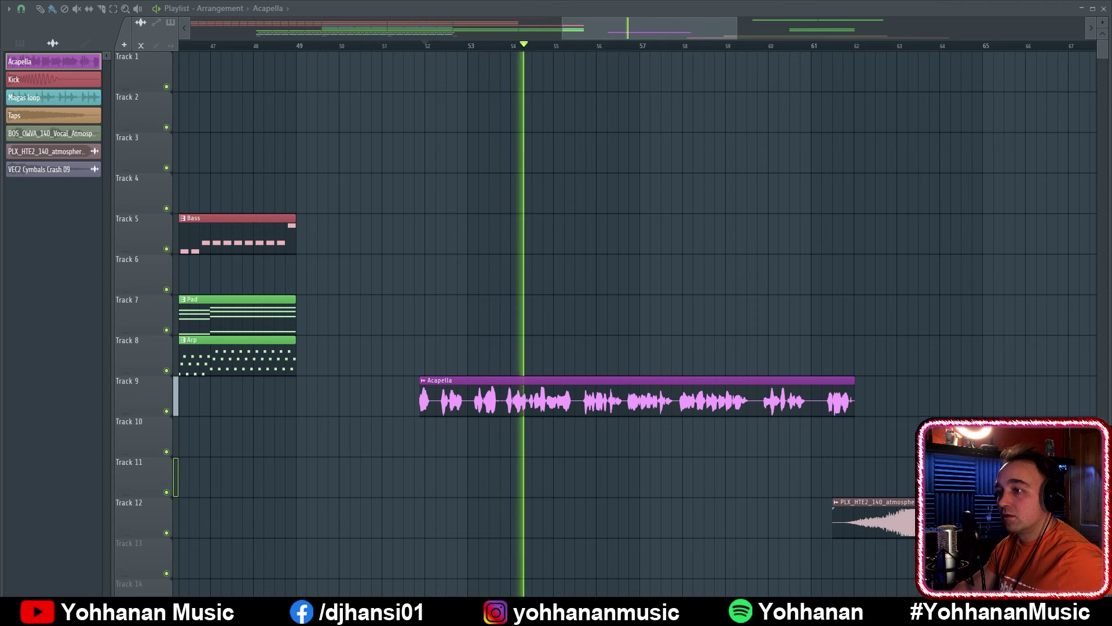
key("space")
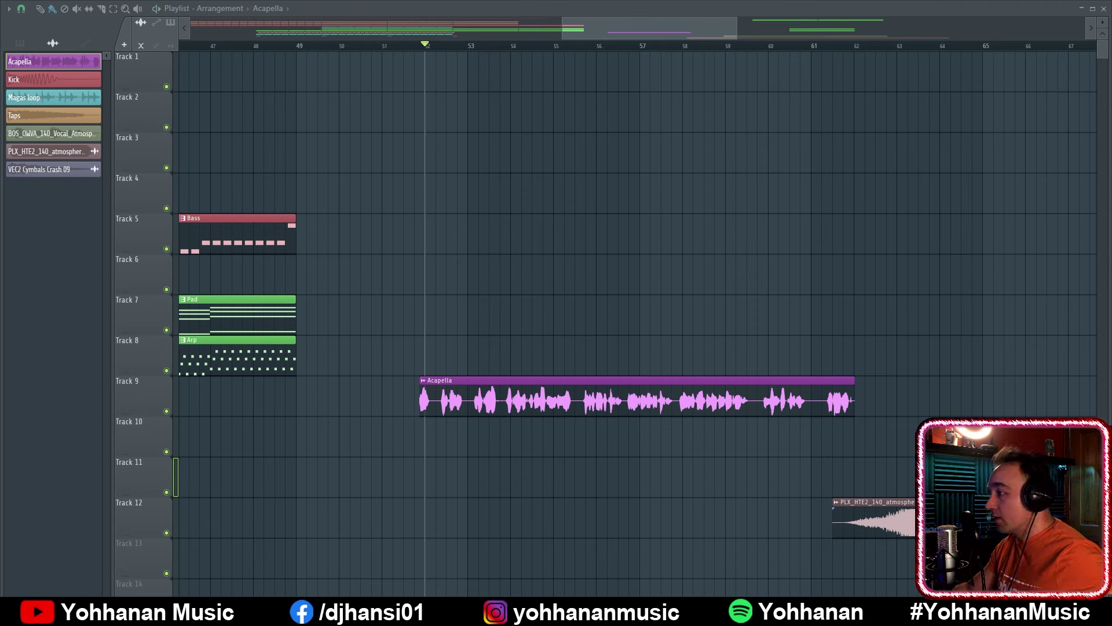
key("space")
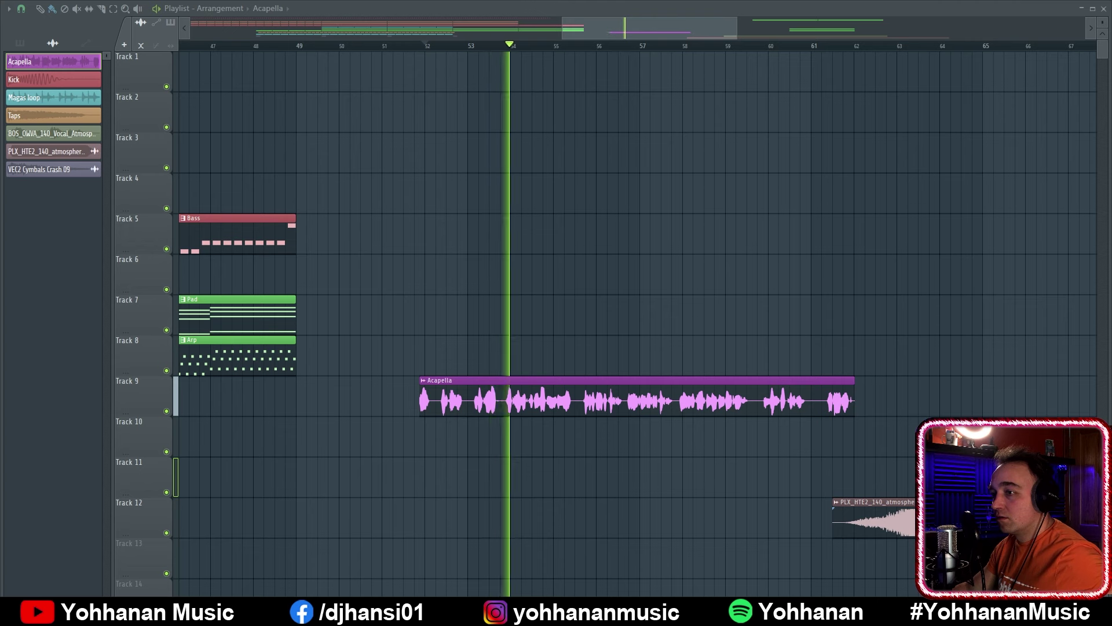
key("space")
key("space")
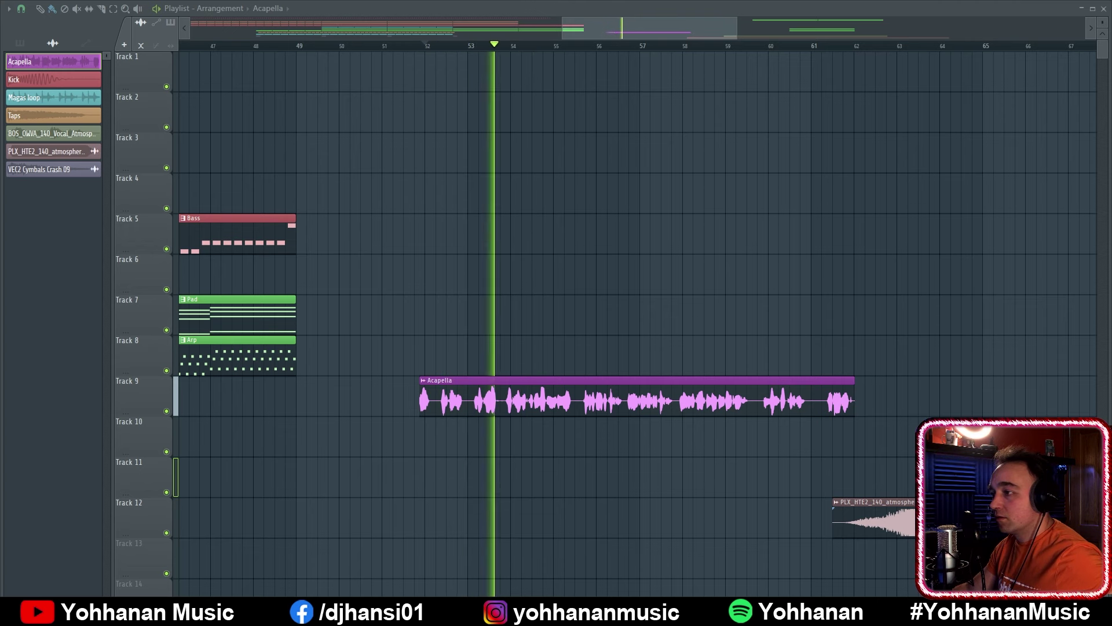
key("space")
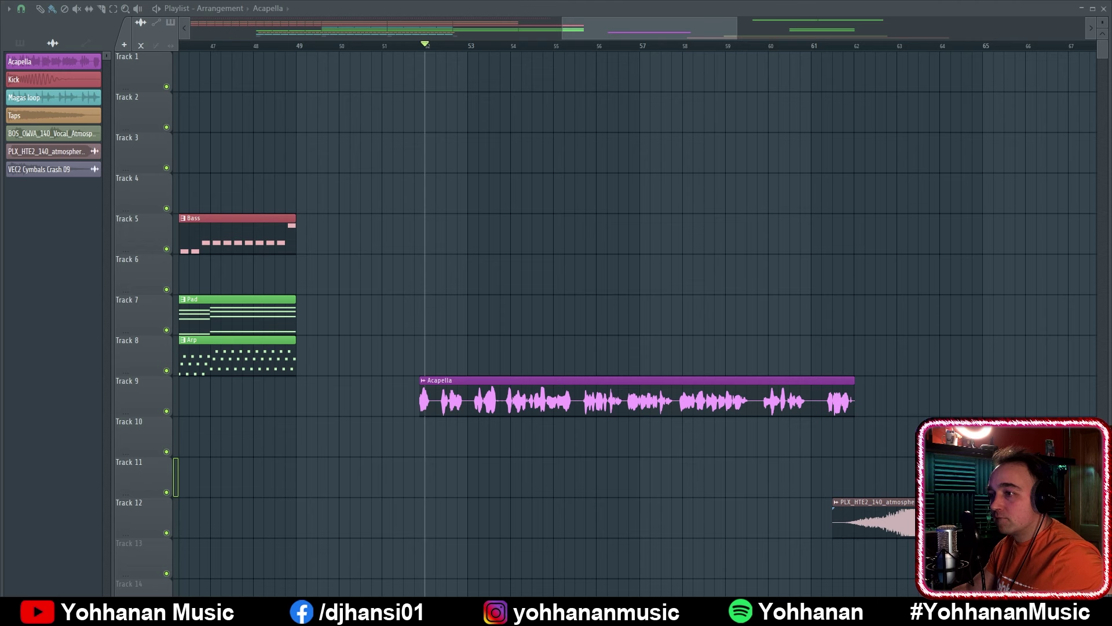
key("space")
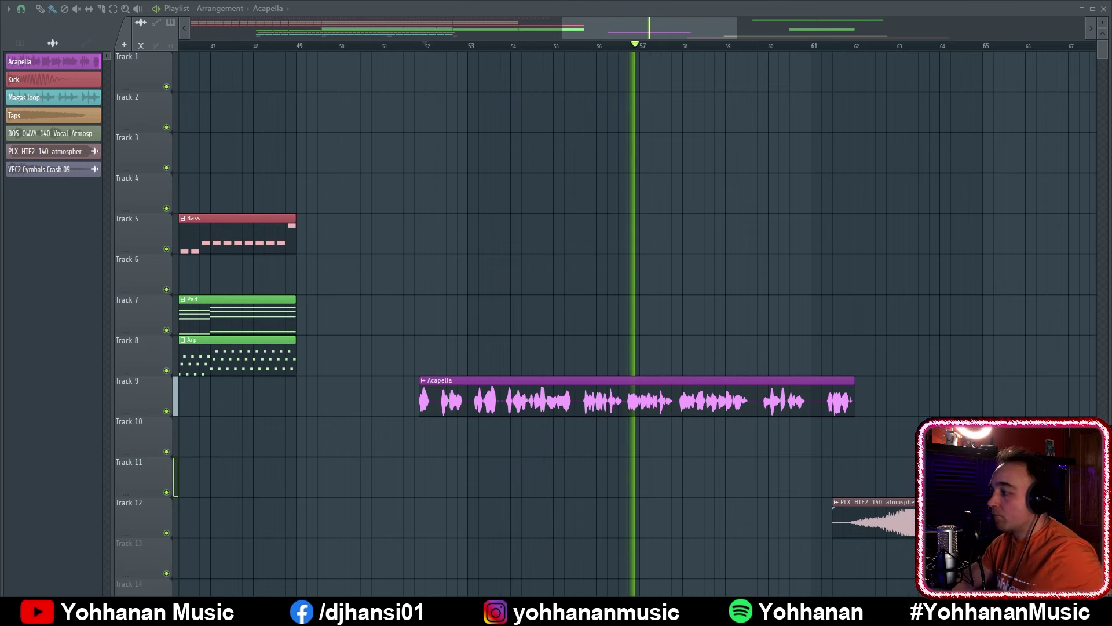
Set the compressor threshold of the Acapella insert's Fruity Limiter to -12.3 dB during playback, then close the plugin
key("space")
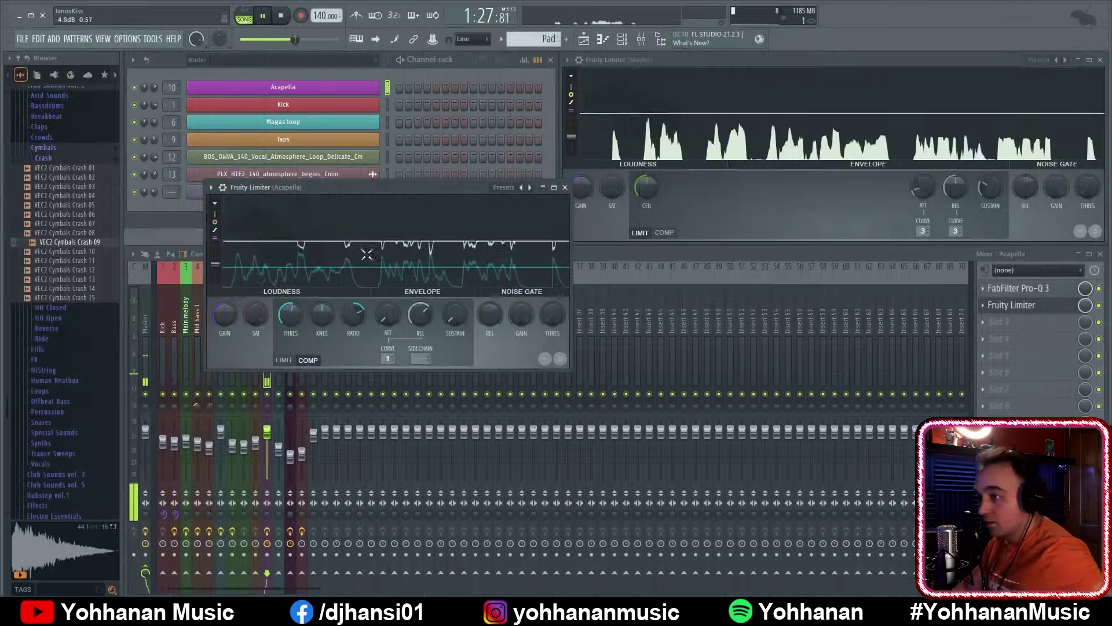
left_click_drag(395, 190, 500, 203)
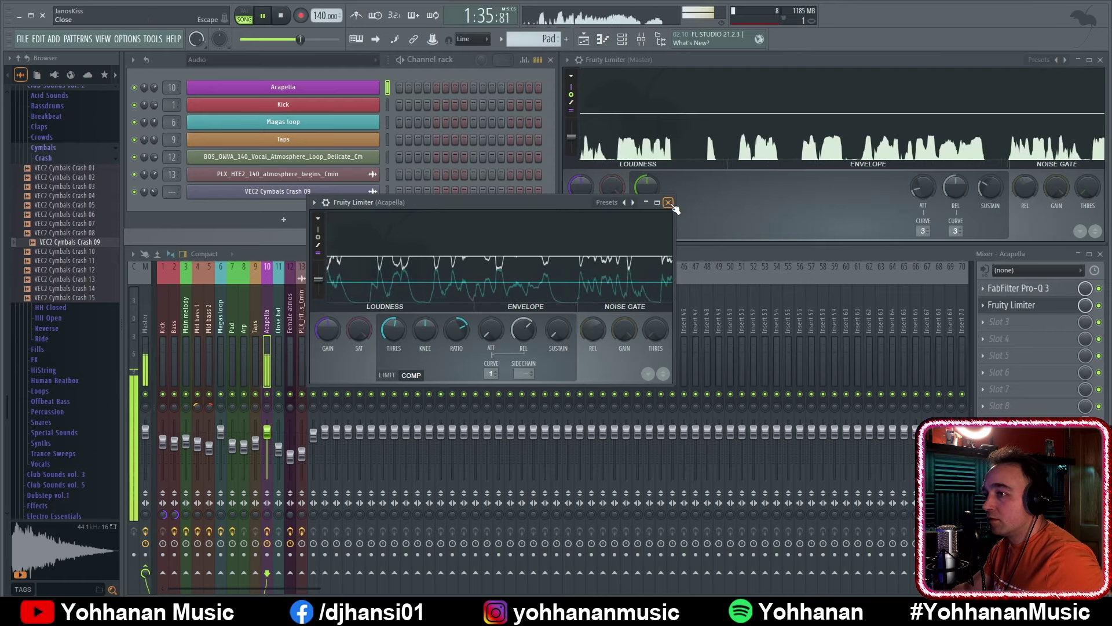
left_click(163, 77)
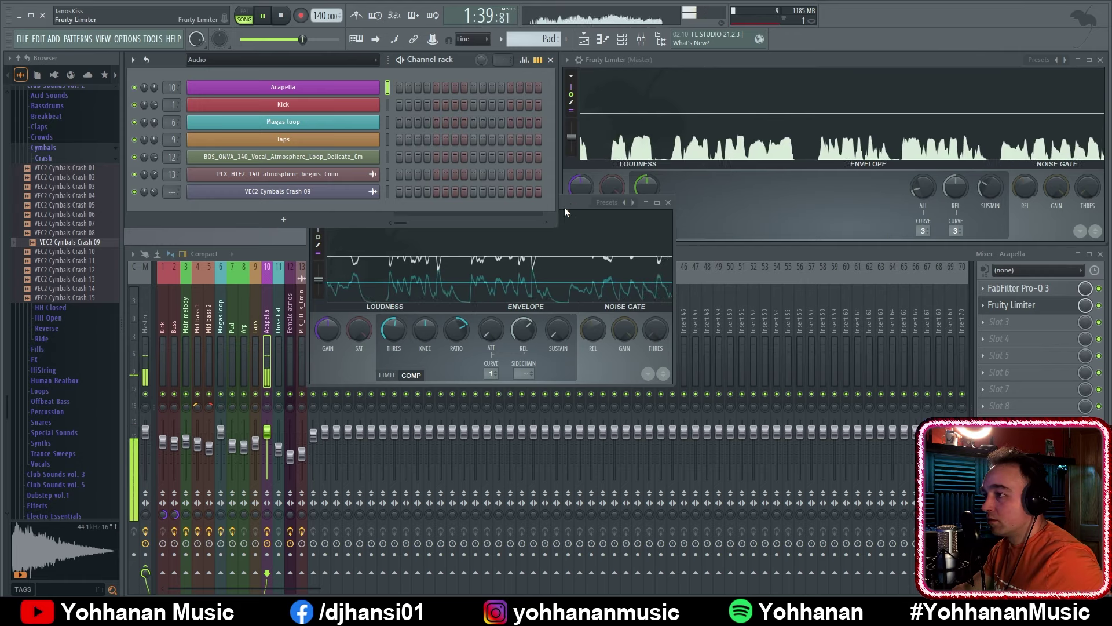
left_click(529, 228)
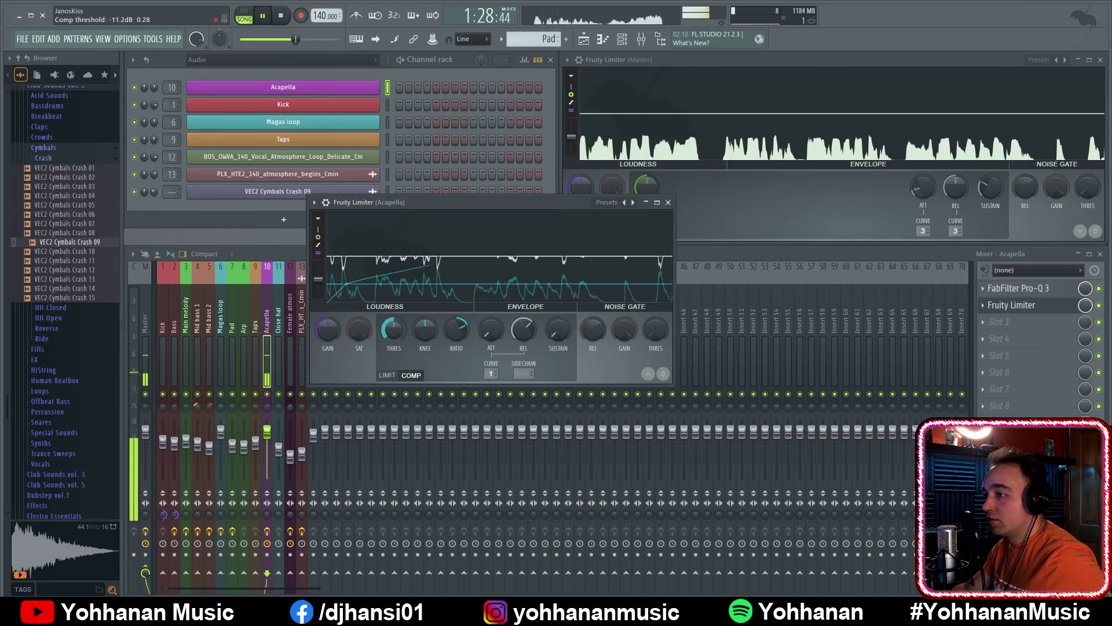
left_click_drag(394, 330, 394, 333)
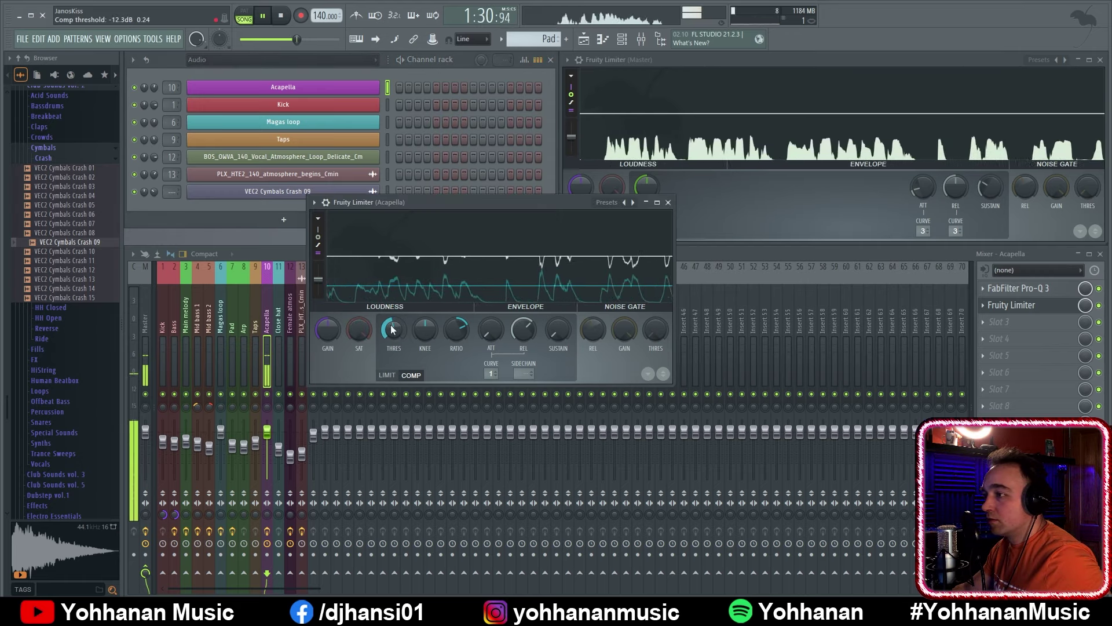
key("space")
key("Escape")
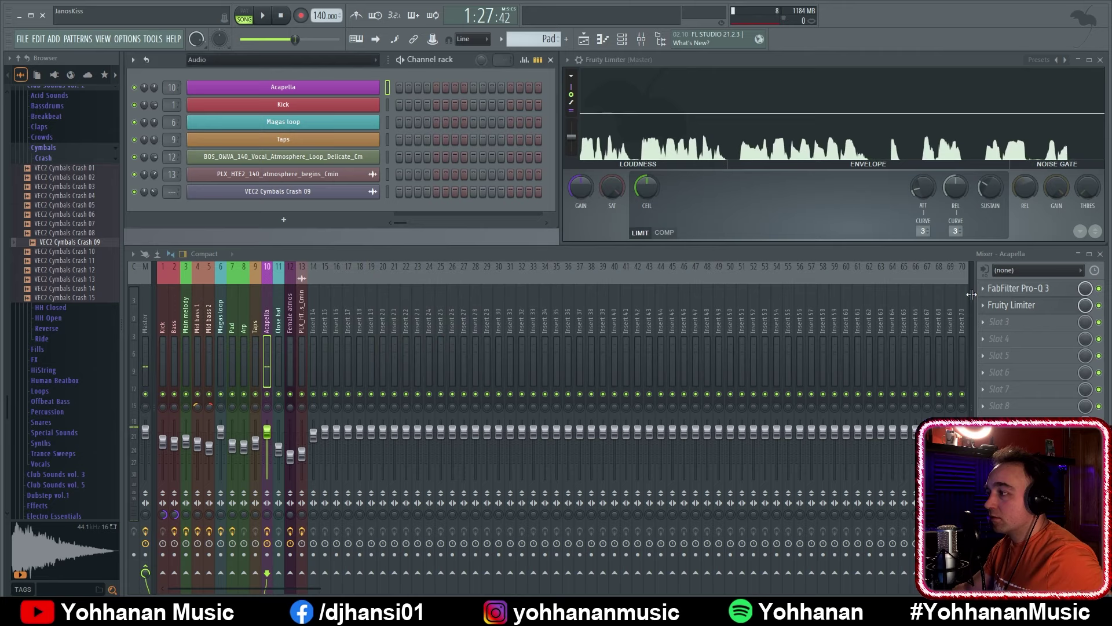
Add Soundgoodizer to the Acapella mixer insert between FabFilter Pro-Q 3 and Fruity Limiter, and start playback
left_click(986, 323)
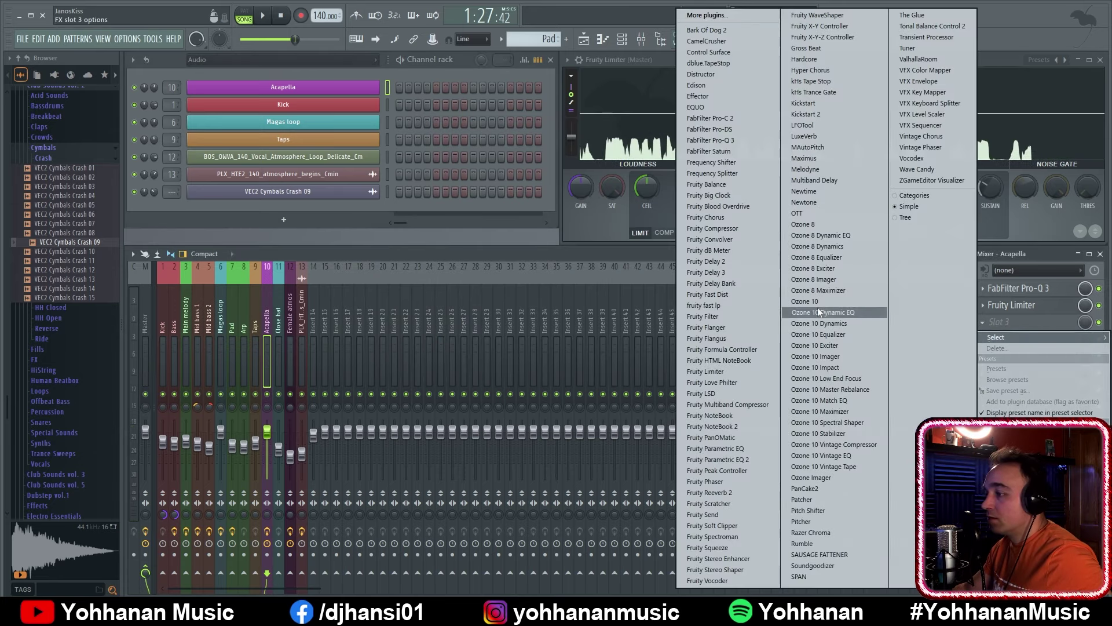
left_click(846, 565)
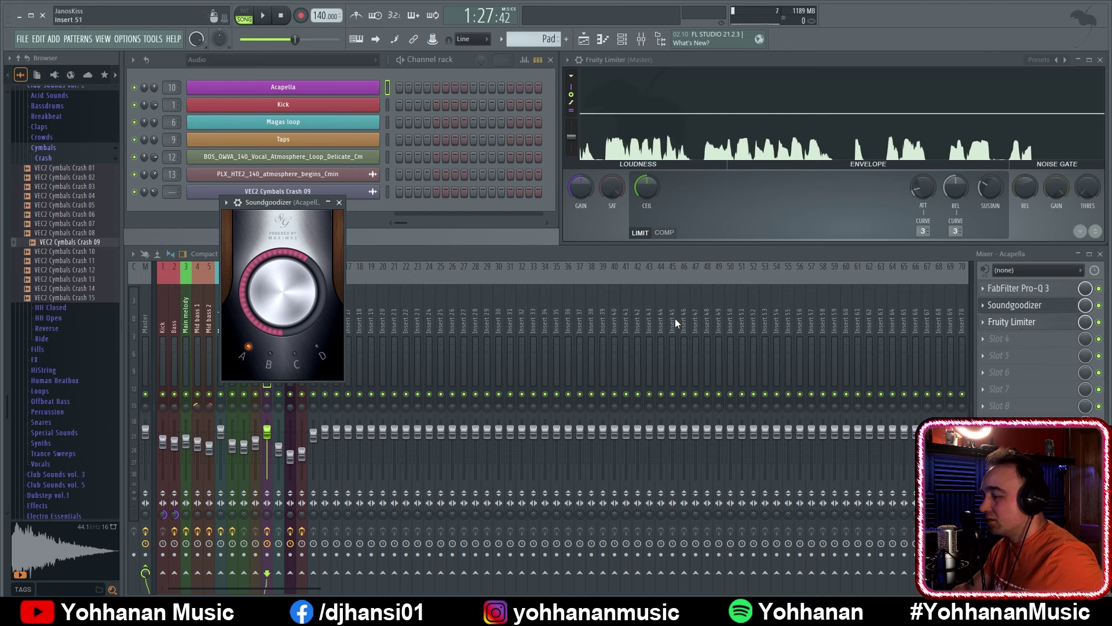
key("space")
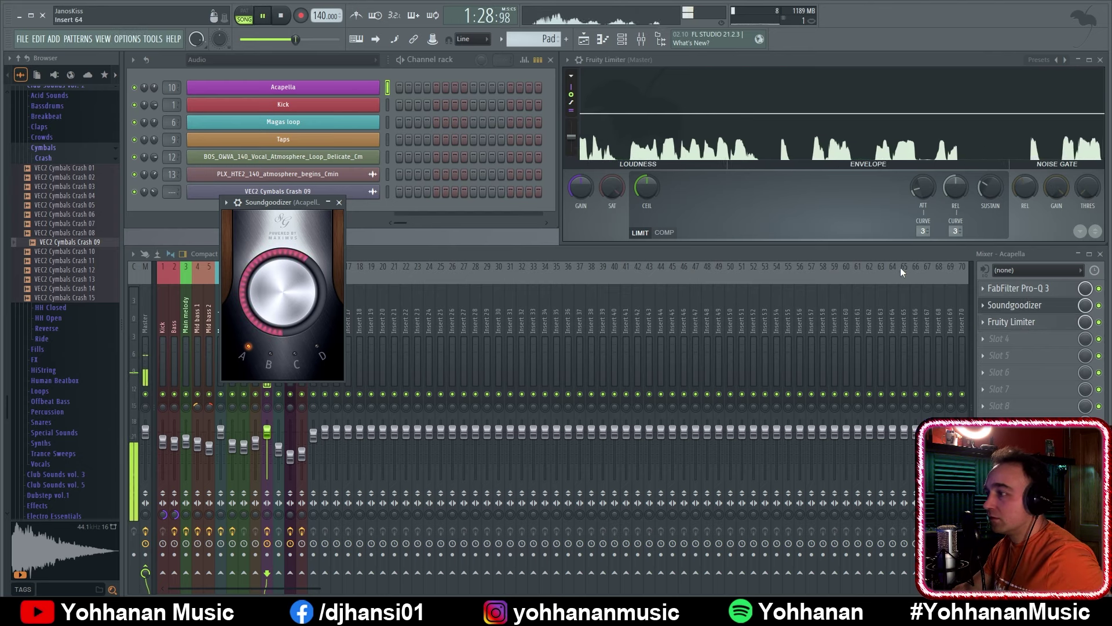
Set the Acapella channel volume to about 38% and its Fruity Limiter compressor threshold to about -10.9 dB
left_click(1019, 322)
left_click(412, 374)
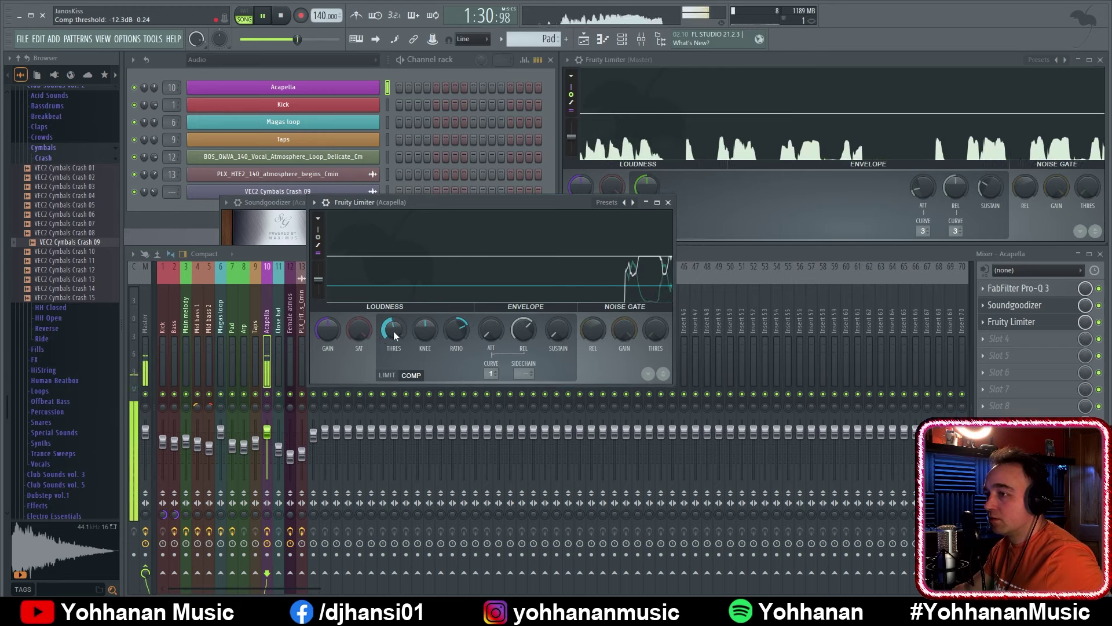
left_click(154, 100)
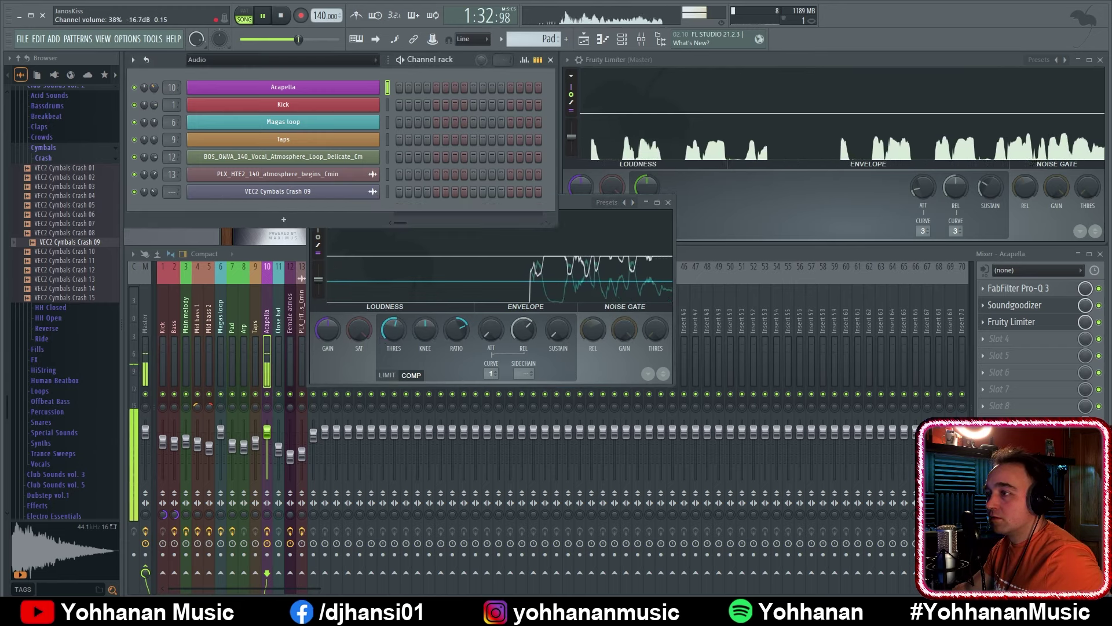
left_click_drag(394, 330, 393, 337)
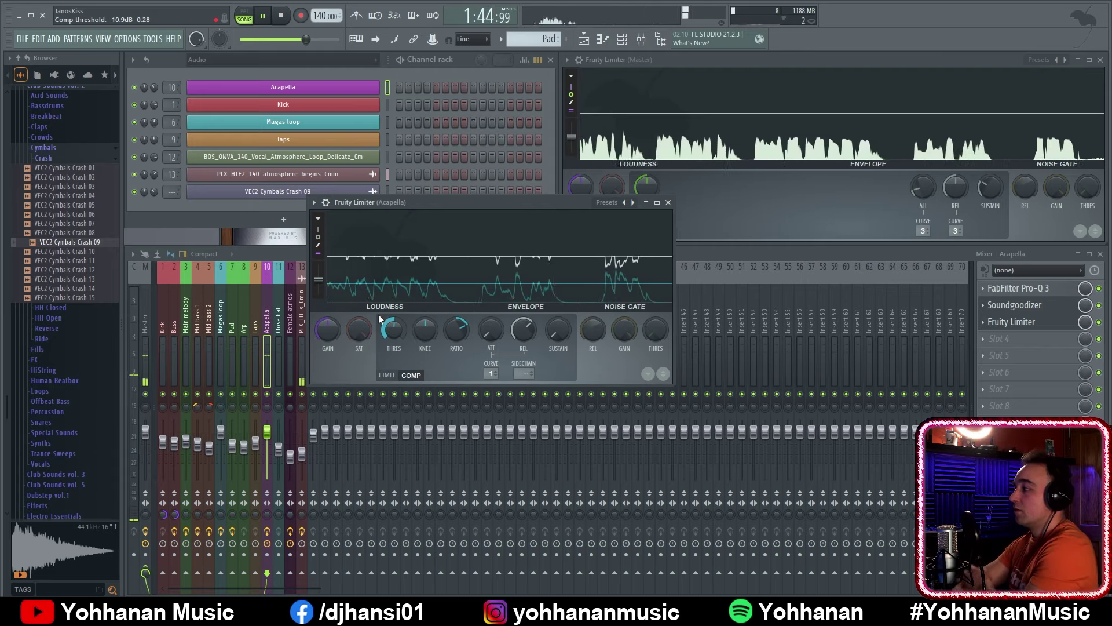
key("space")
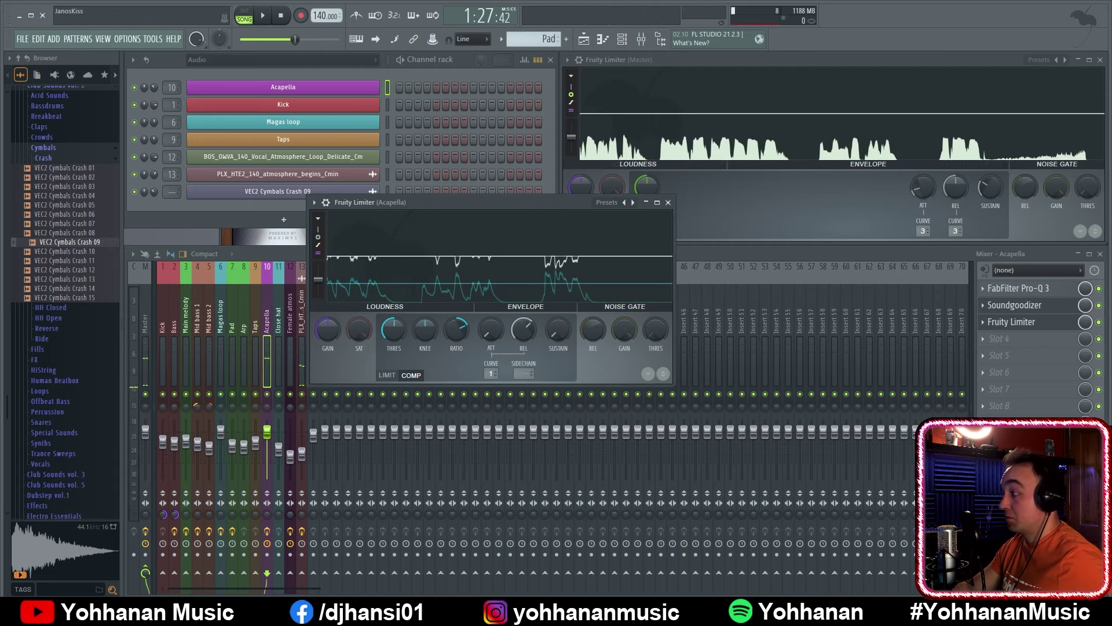
Replay the start of the compressed acapella, then close its Fruity Limiter and stop playback
key("space")
key("space")
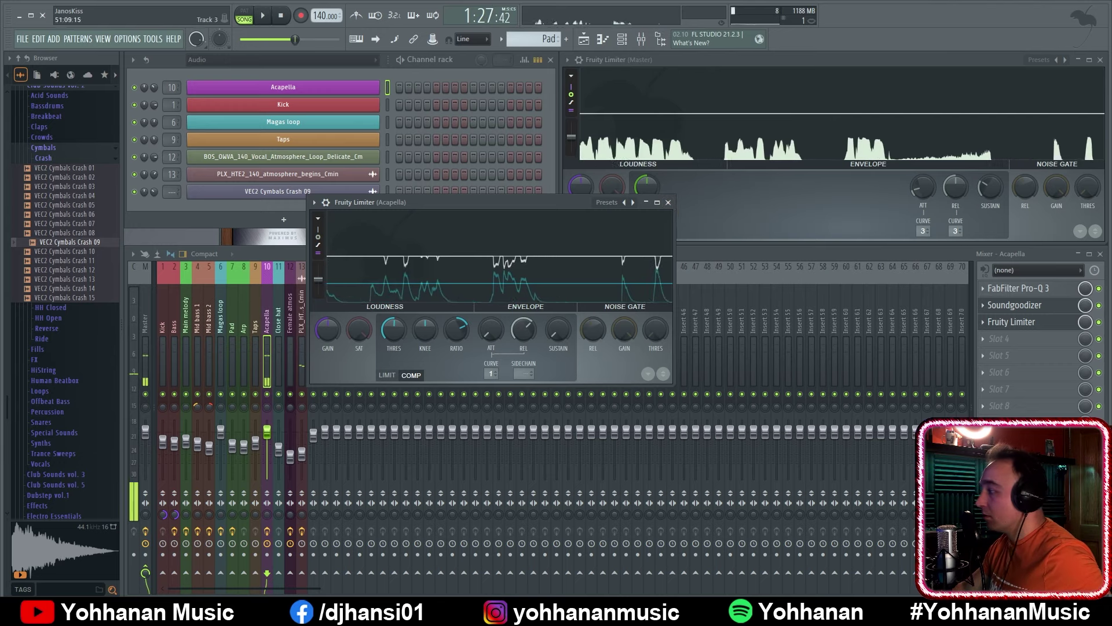
key("space")
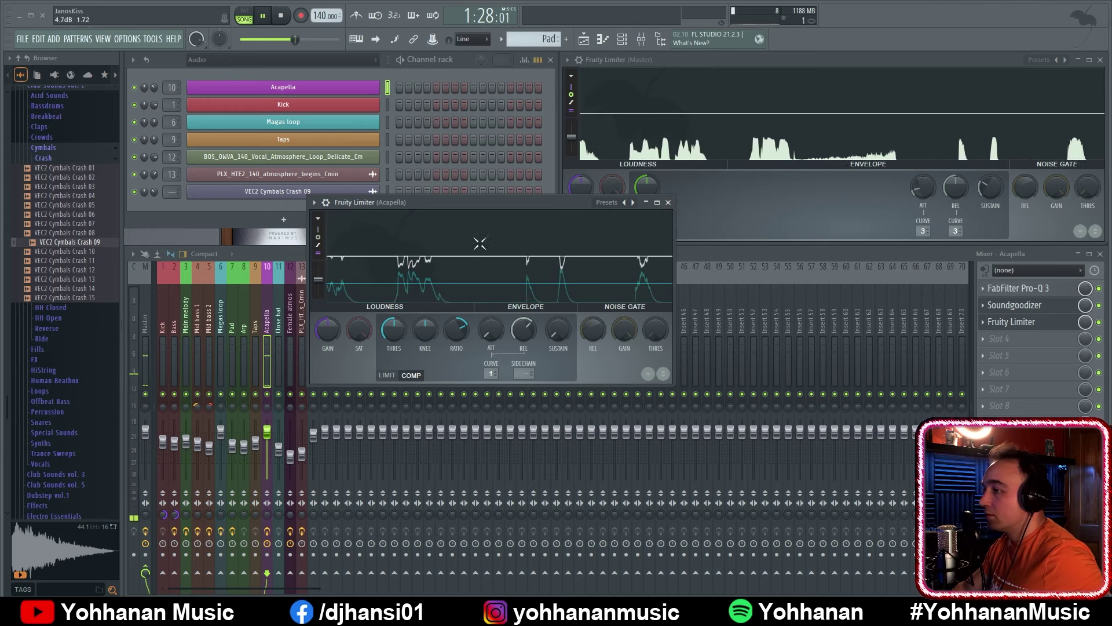
left_click(669, 203)
key("space")
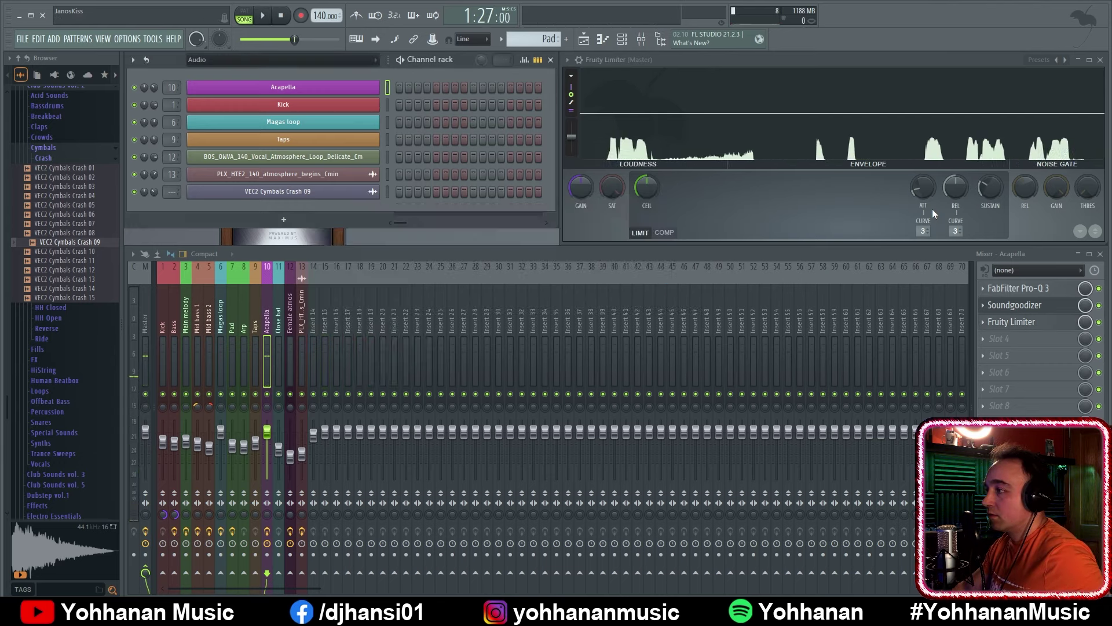
Load a second FabFilter Pro-Q 3 into slot 4 of the Acapella insert and start playback
left_click(986, 342)
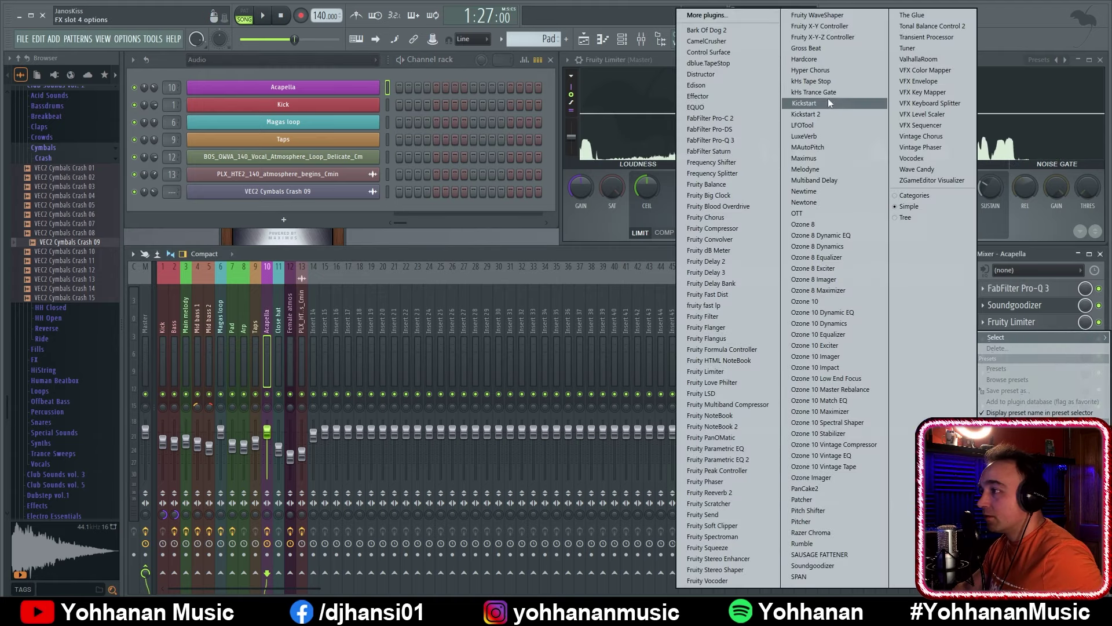
left_click(736, 140)
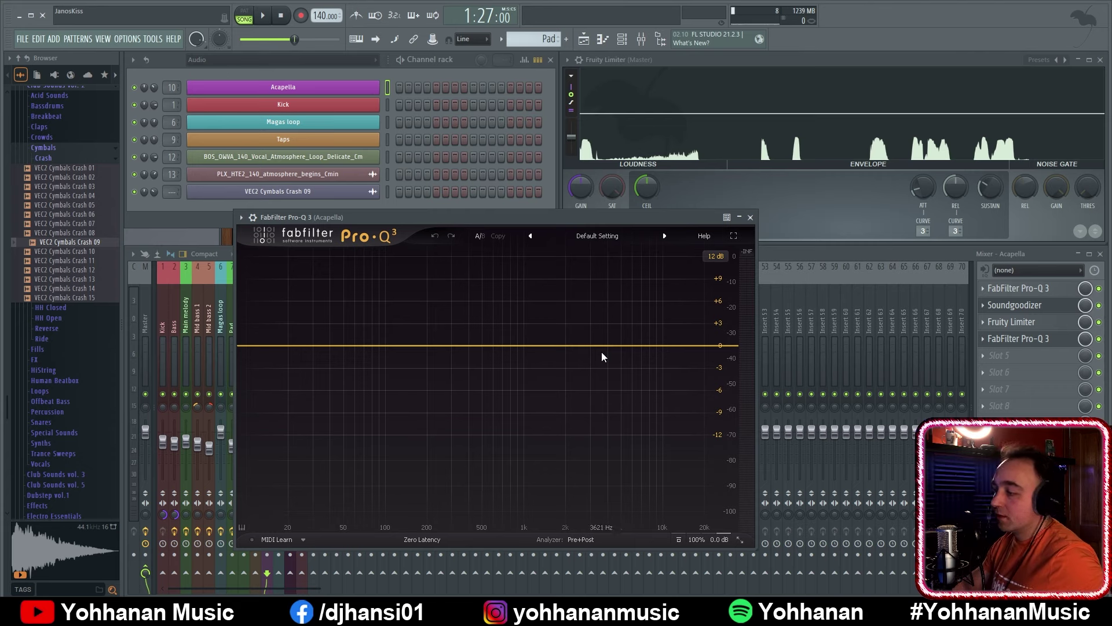
key("space")
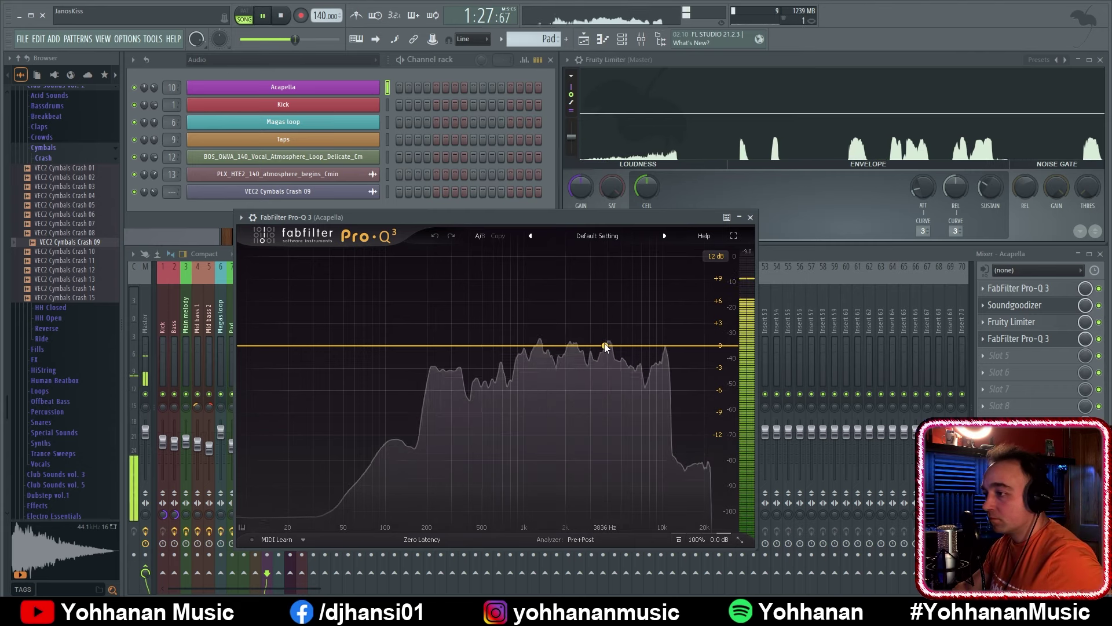
Add a bell boost of +7.95 dB at about 4142 Hz with Q 5.143 in the new equalizer and audition the band soloed
left_click_drag(602, 346, 604, 288)
scroll(604, 287, "up", 4)
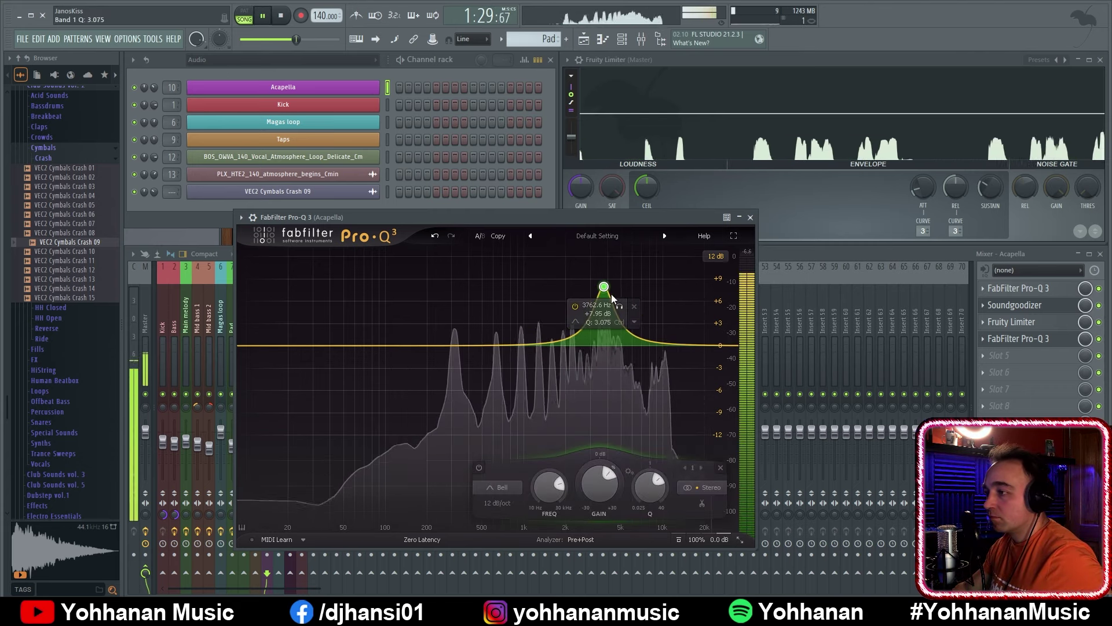
left_click(624, 306)
scroll(608, 287, "up", 3)
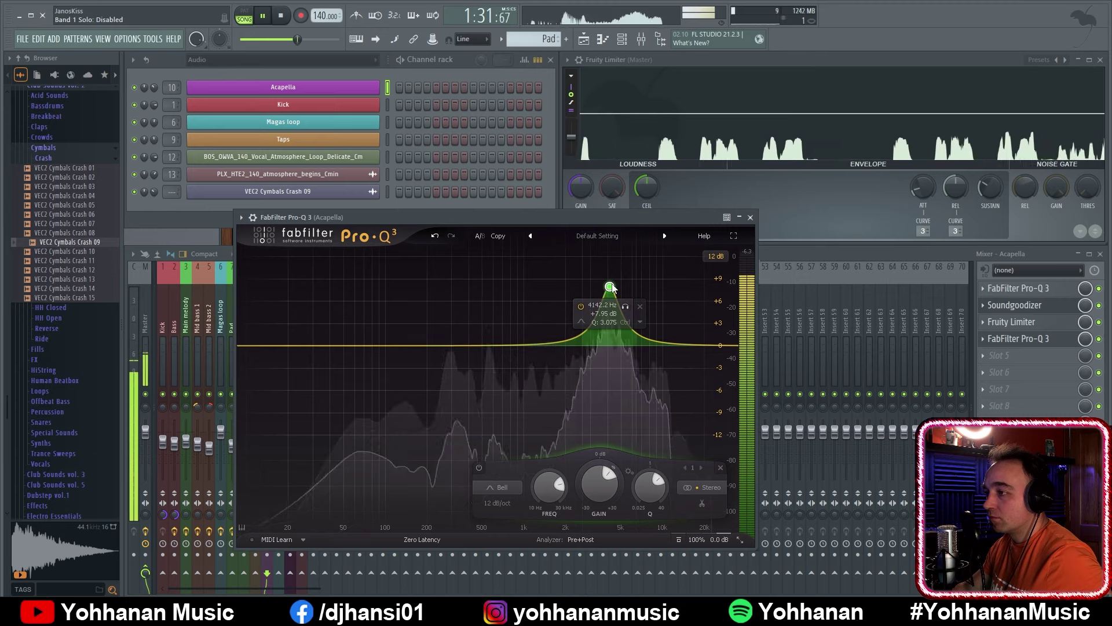
left_click(625, 307)
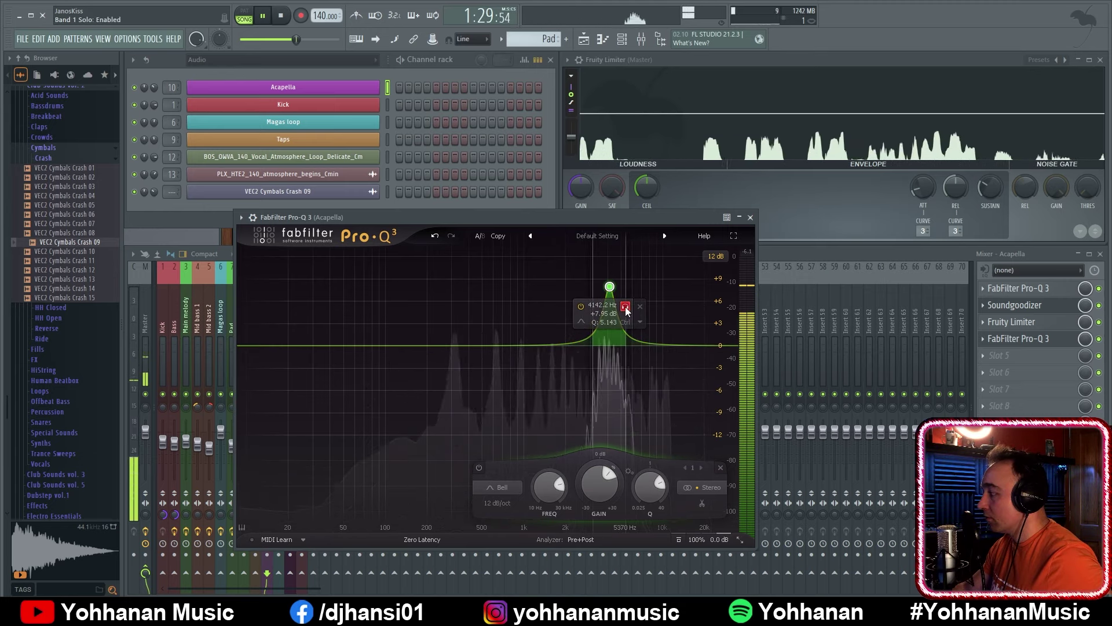
key("space")
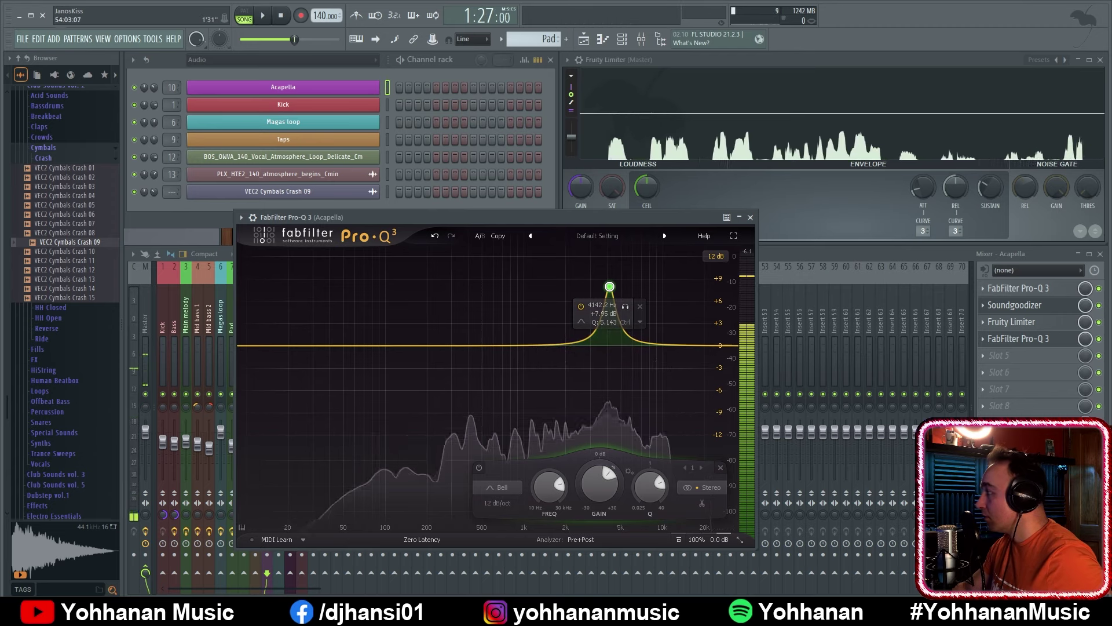
Retune the bell band to 3762.6 Hz and turn it into a cut of -6.80 dB, auditioning it with the band solo off
key("space")
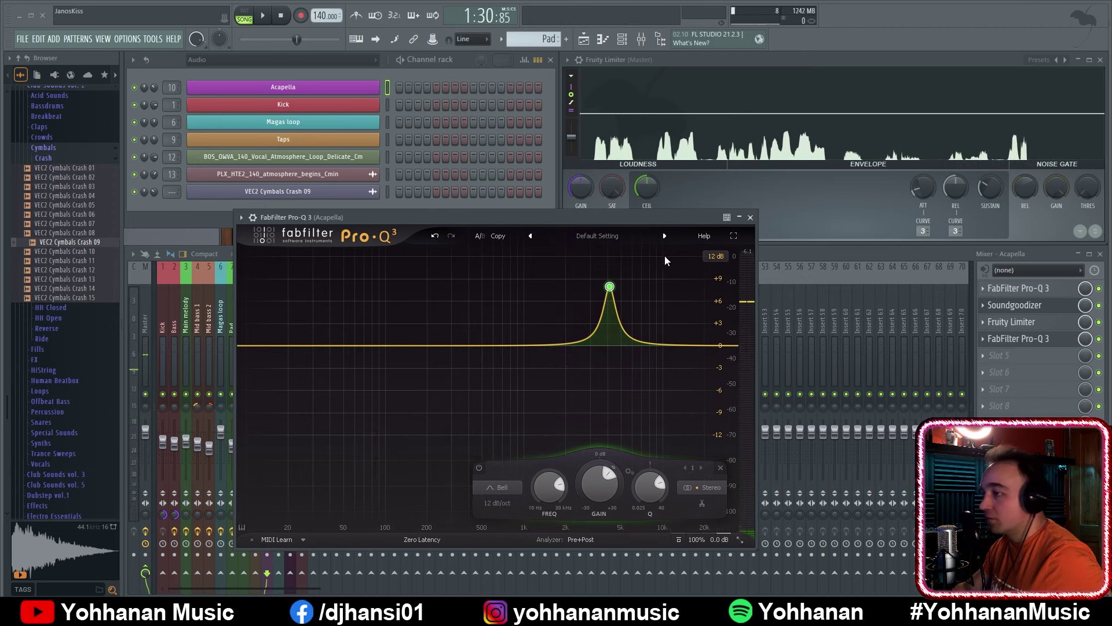
left_click_drag(612, 291, 607, 291)
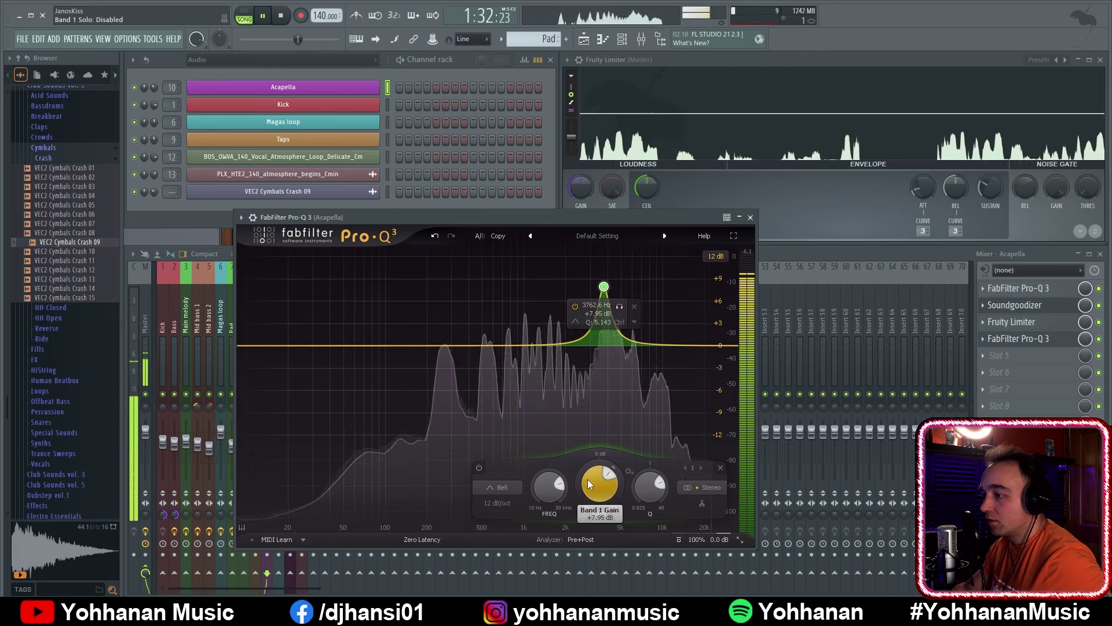
scroll(596, 485, "down", 10)
scroll(595, 480, "down", 3)
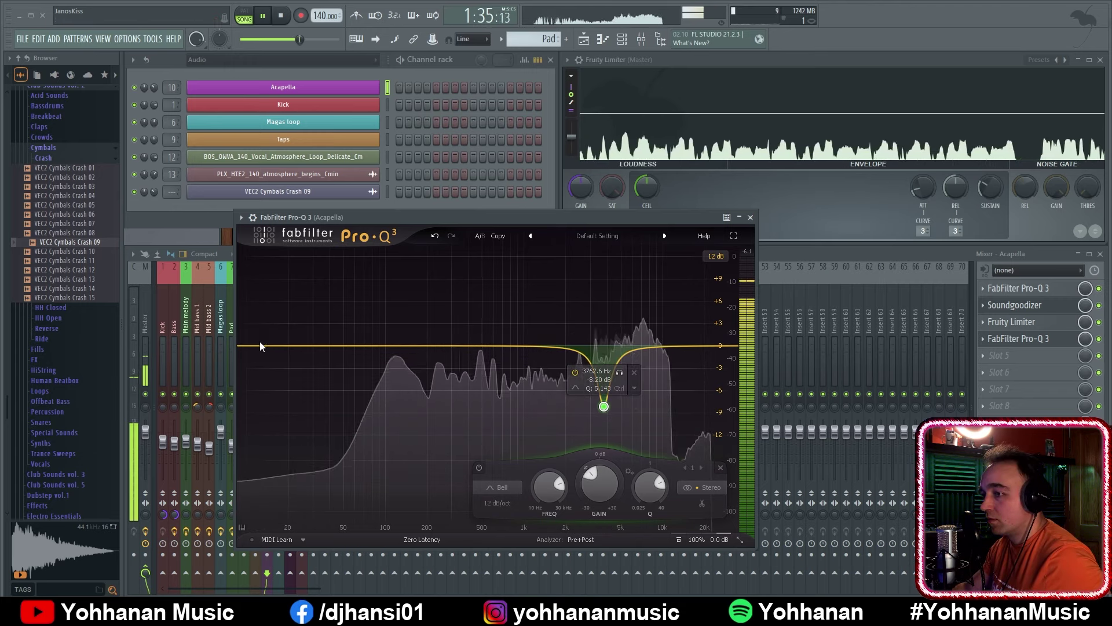
mouse_move(603, 406)
left_mouse_down()
mouse_move(603, 371)
mouse_move(604, 398)
left_mouse_up()
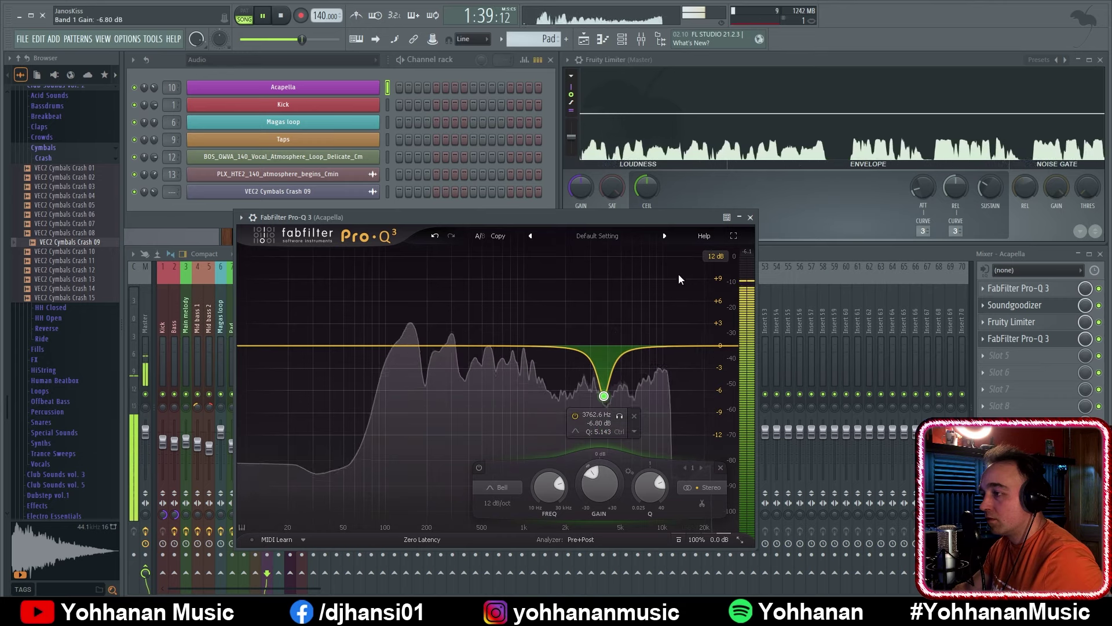
key("space")
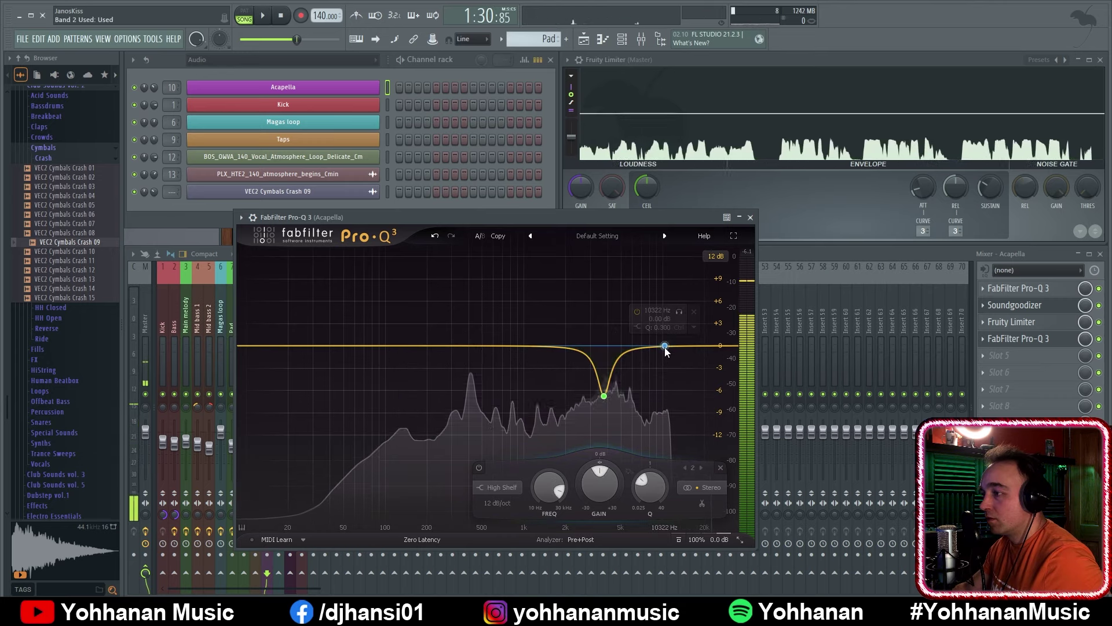
Add a high-shelf boost of about +5.53 dB at about 10727 Hz, adjust its Q during playback, and close the equalizer
key("space")
left_click_drag(664, 346, 667, 323)
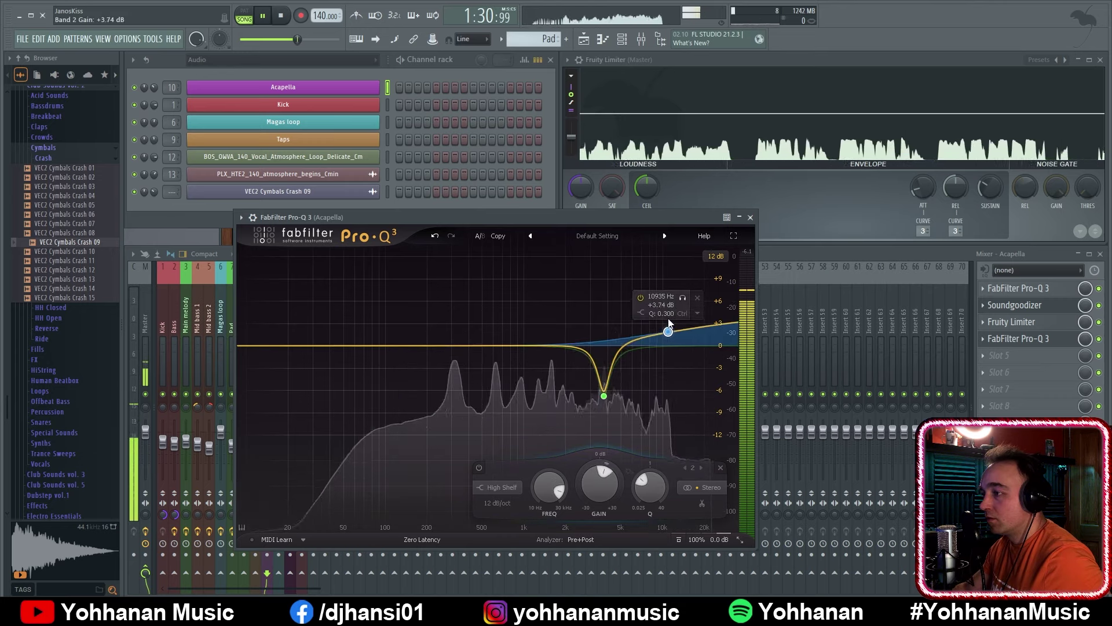
scroll(667, 324, "down", 5)
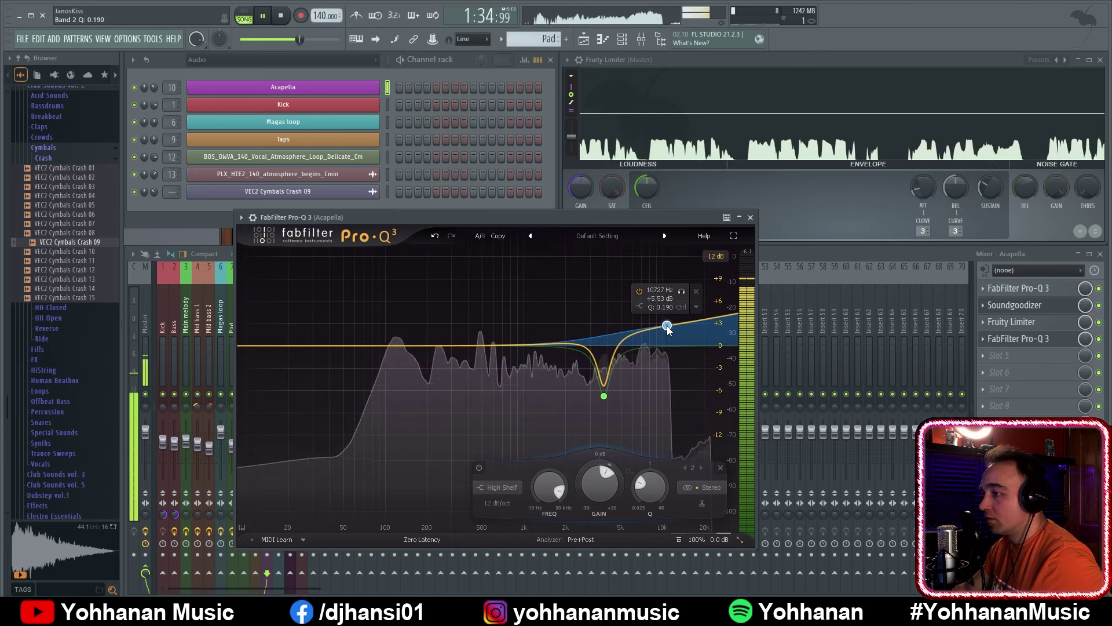
scroll(667, 326, "up", 10)
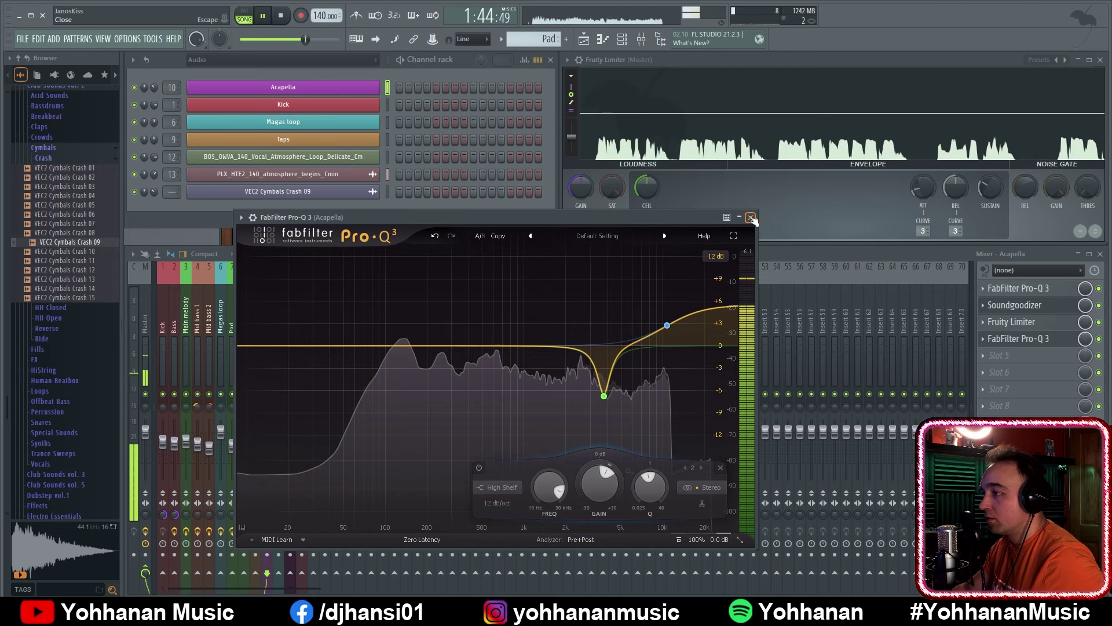
key("space")
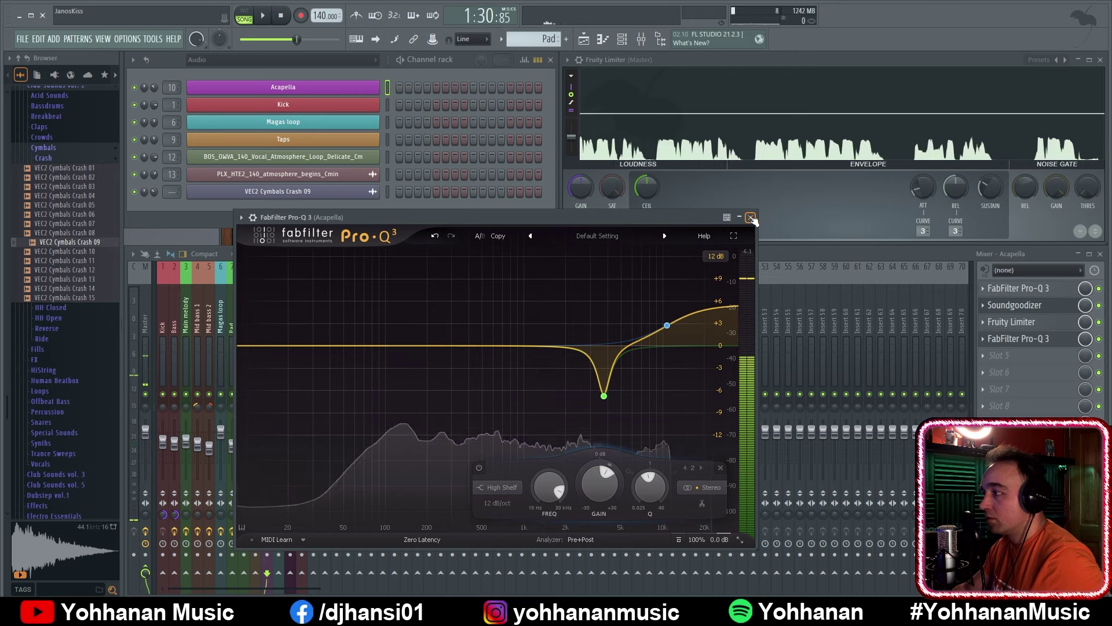
left_click(751, 218)
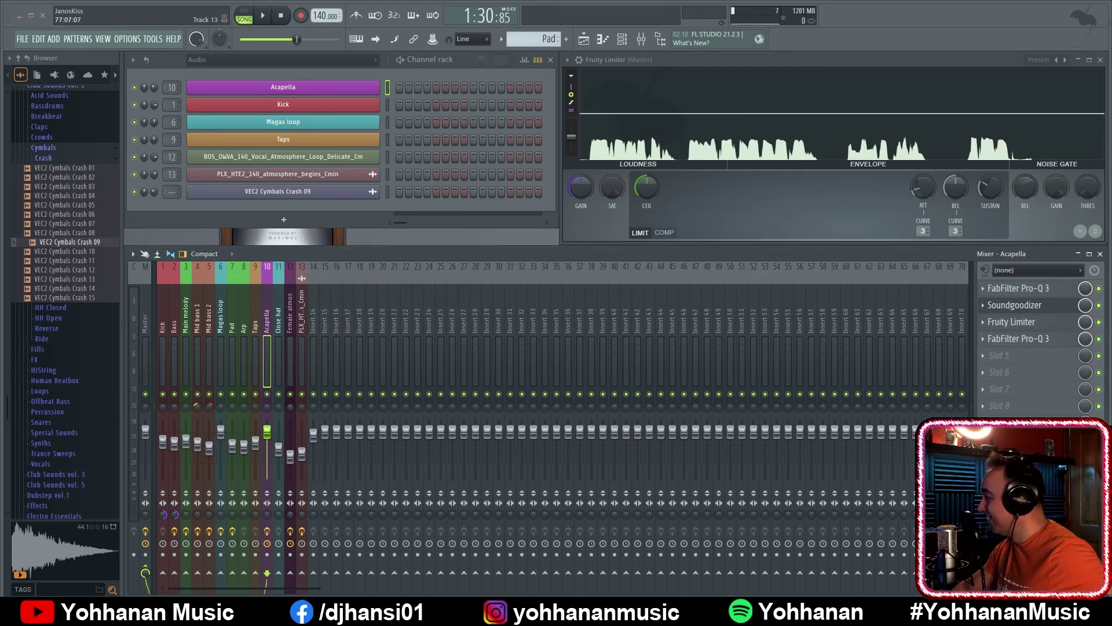
Shift the atmosphere clips on Tracks 11 and 12 to start near bars 81 and 77, and move the first Main melody clip to about bar 62
key("F5")
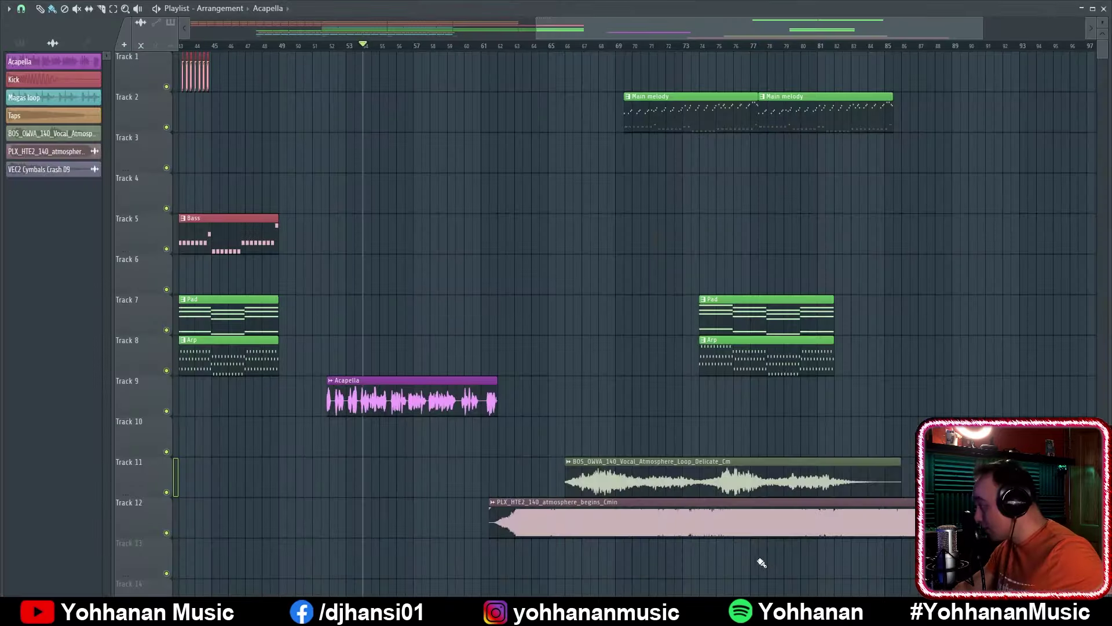
key("ctrl+z")
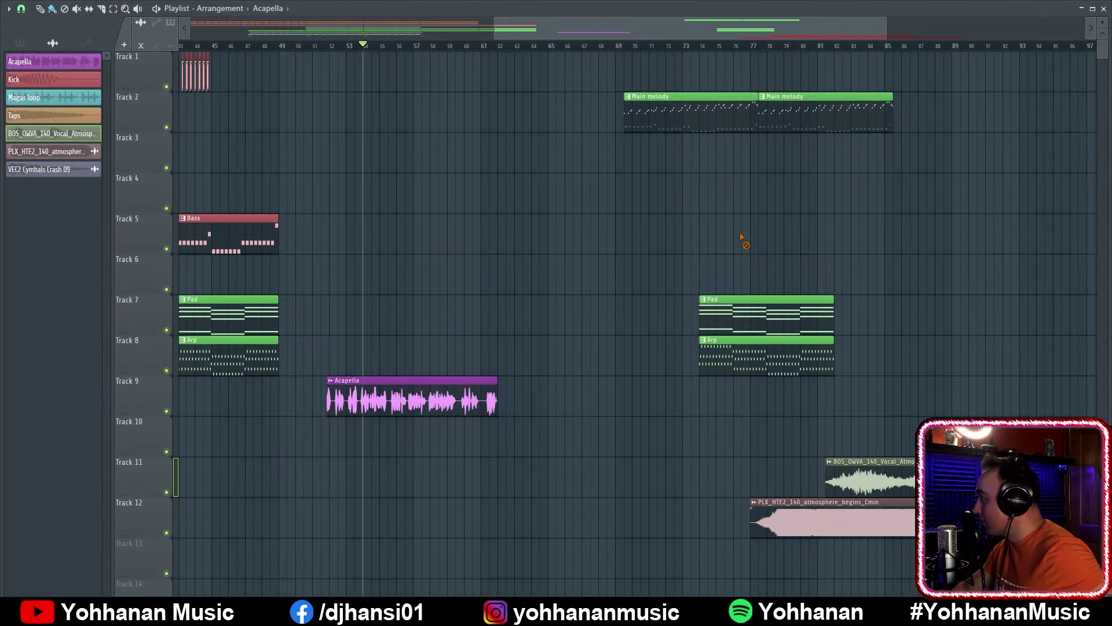
left_click_drag(669, 105, 529, 96)
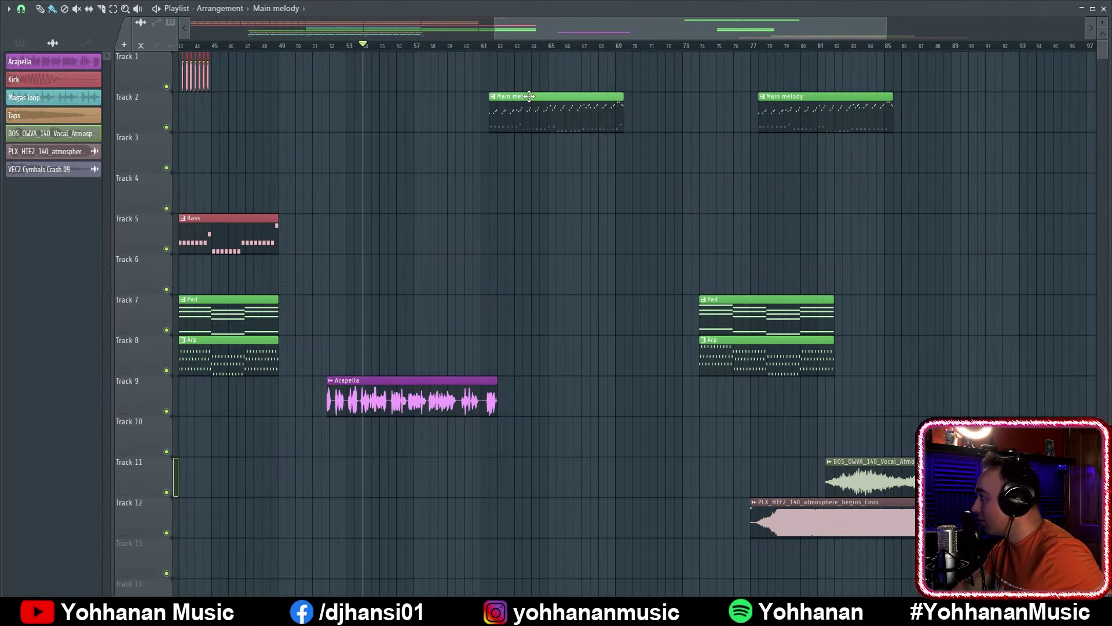
Audition the Main melody from just before bar 62 and place a Pad clip at the same position on Track 7
left_click(473, 46)
key("space")
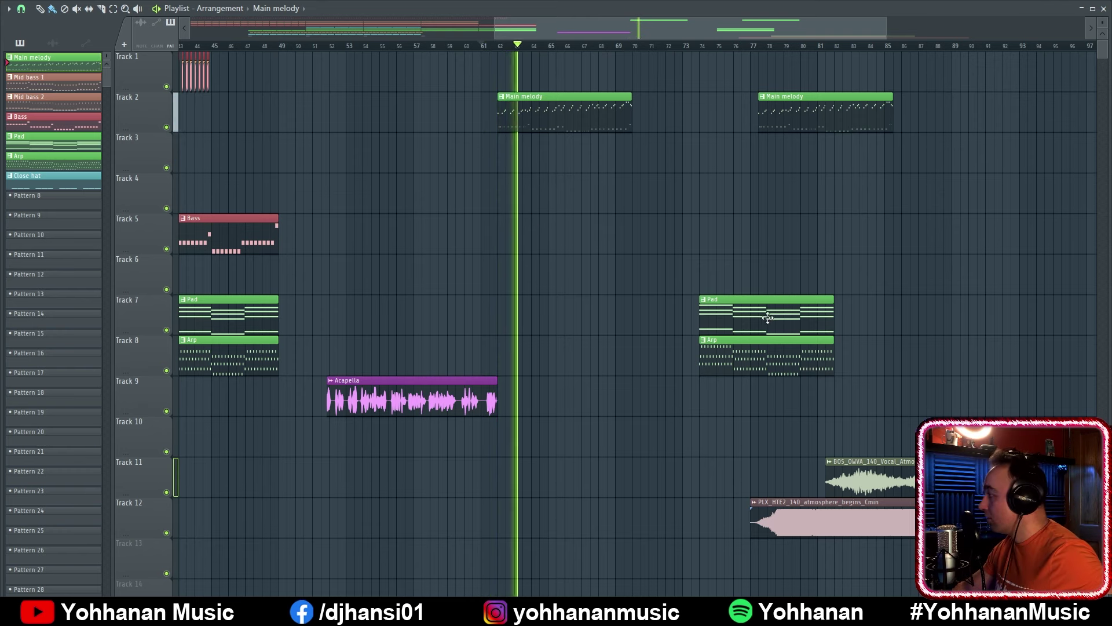
key("KP_Add")
key("KP_Add")
key("KP_Add")
key("KP_Add")
key("space")
left_click(499, 306)
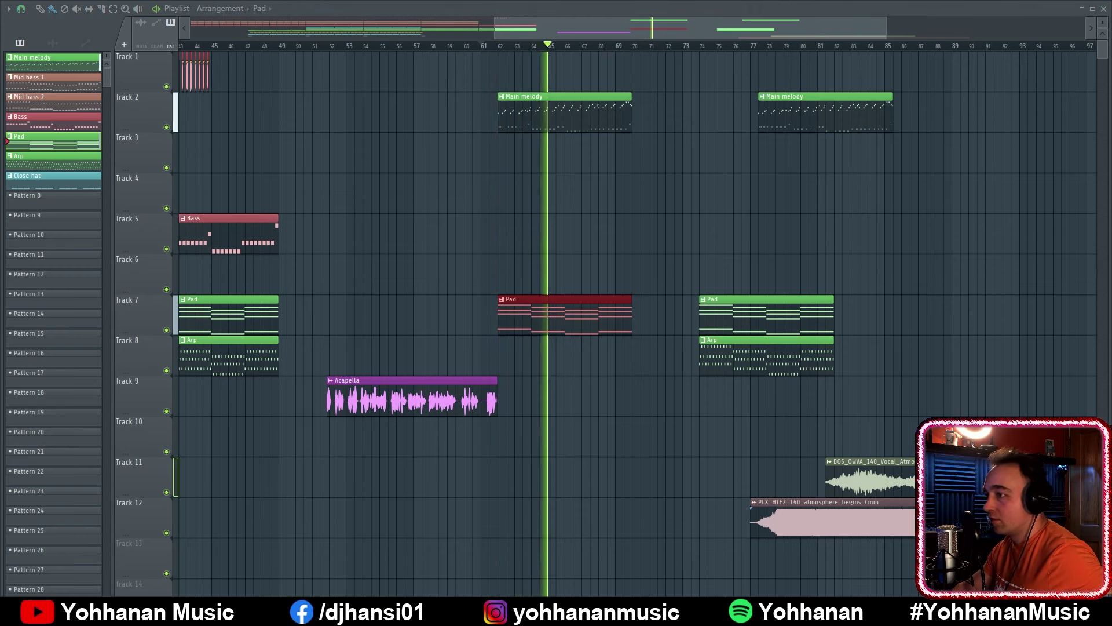
key("space")
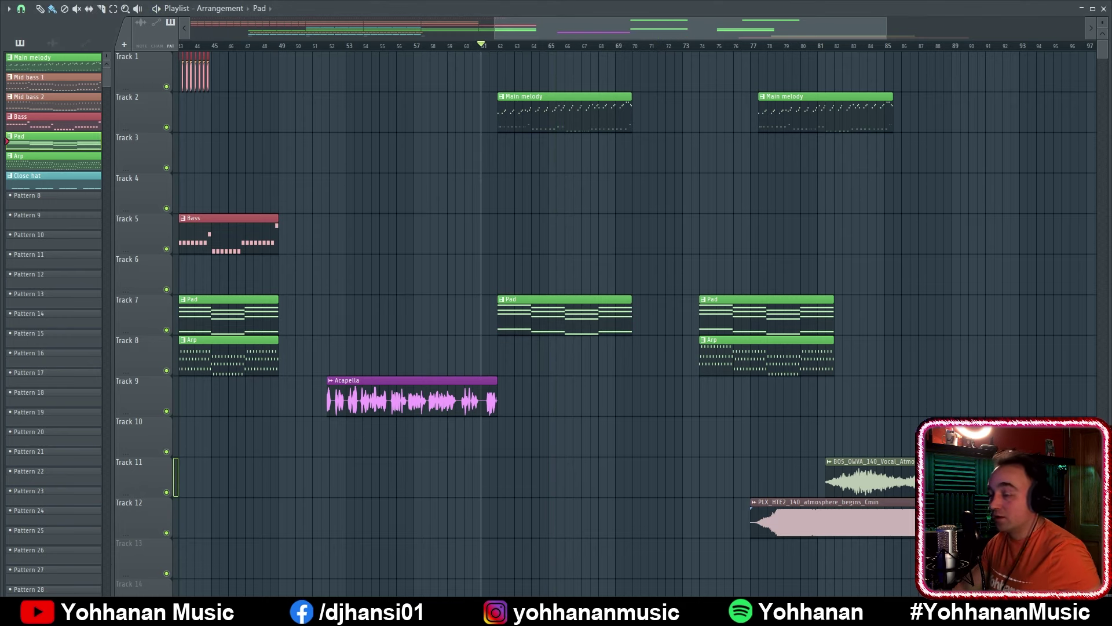
Load ValhallaRoom into slot 5 of the Acapella insert and set its mix to 14.7% during playback
key("F5")
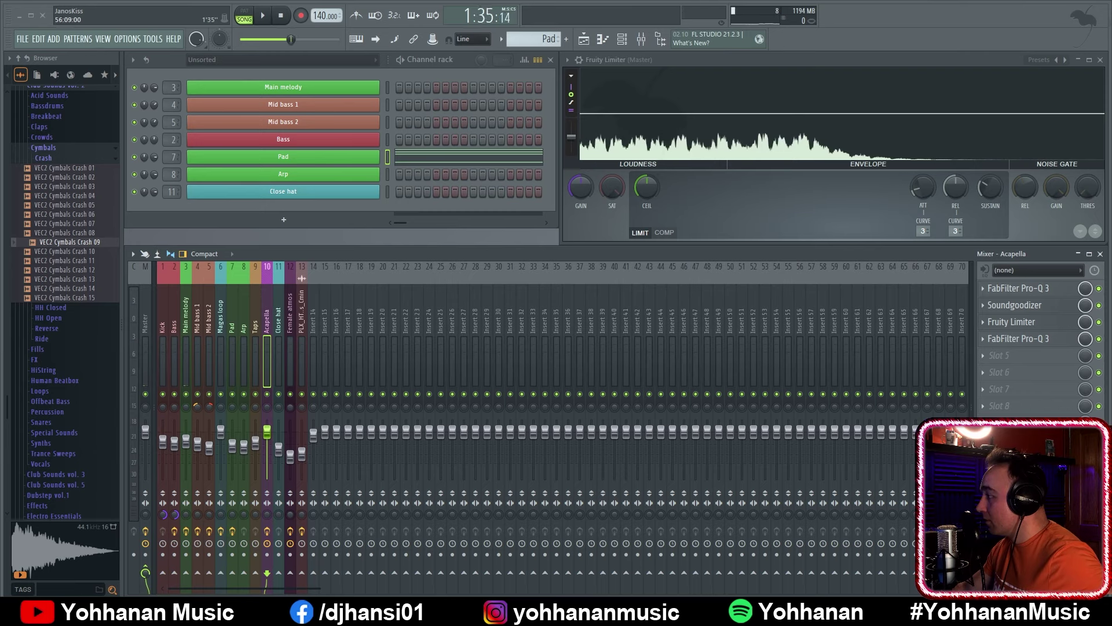
left_click(1010, 355)
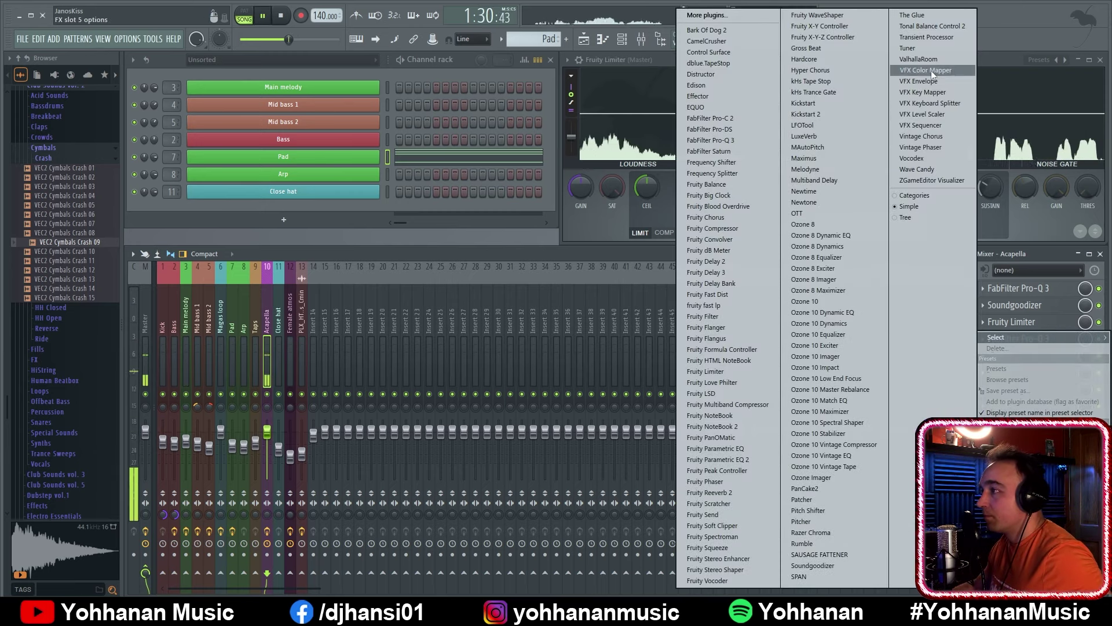
left_click(918, 59)
left_click_drag(157, 194, 161, 269)
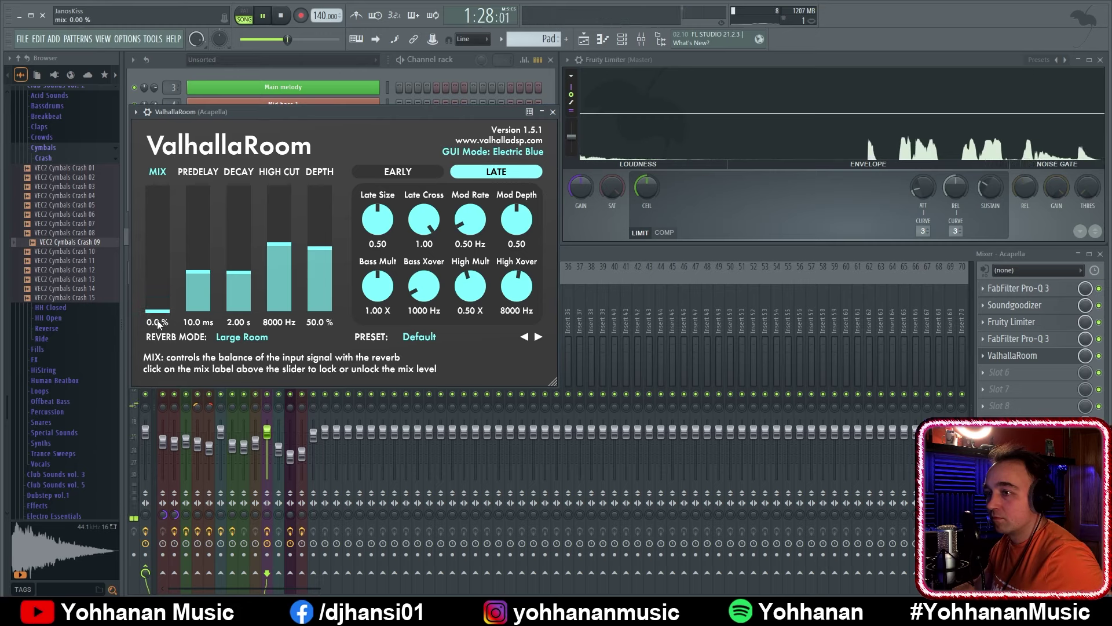
left_click_drag(168, 312, 176, 292)
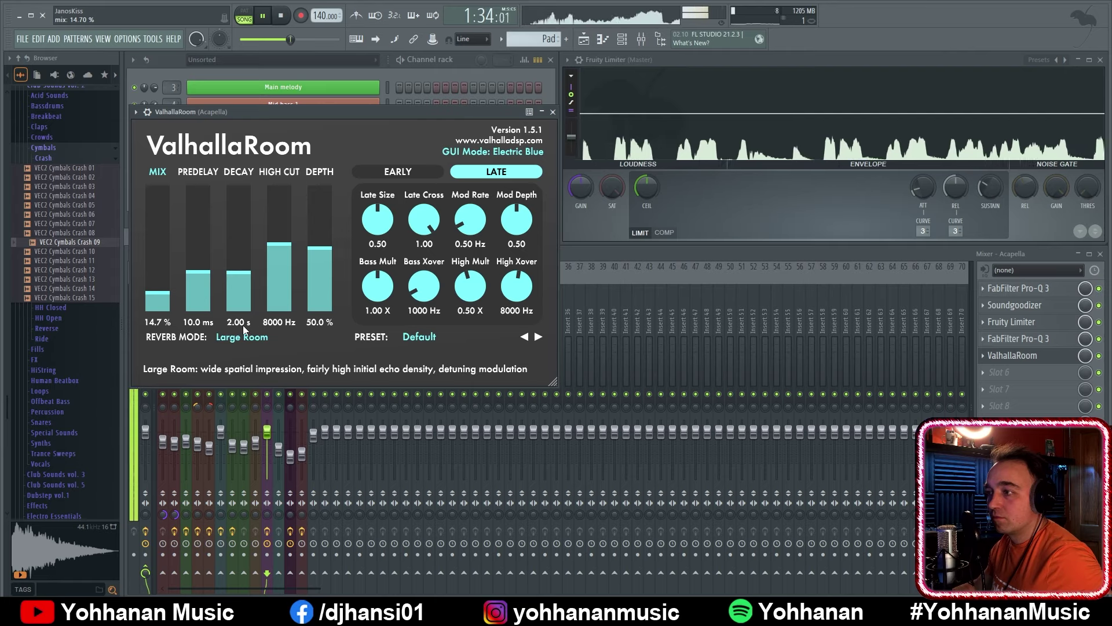
Set the ValhallaRoom decay to 3.00 s and lower its mix to 9.7% while replaying the acapella
key("space")
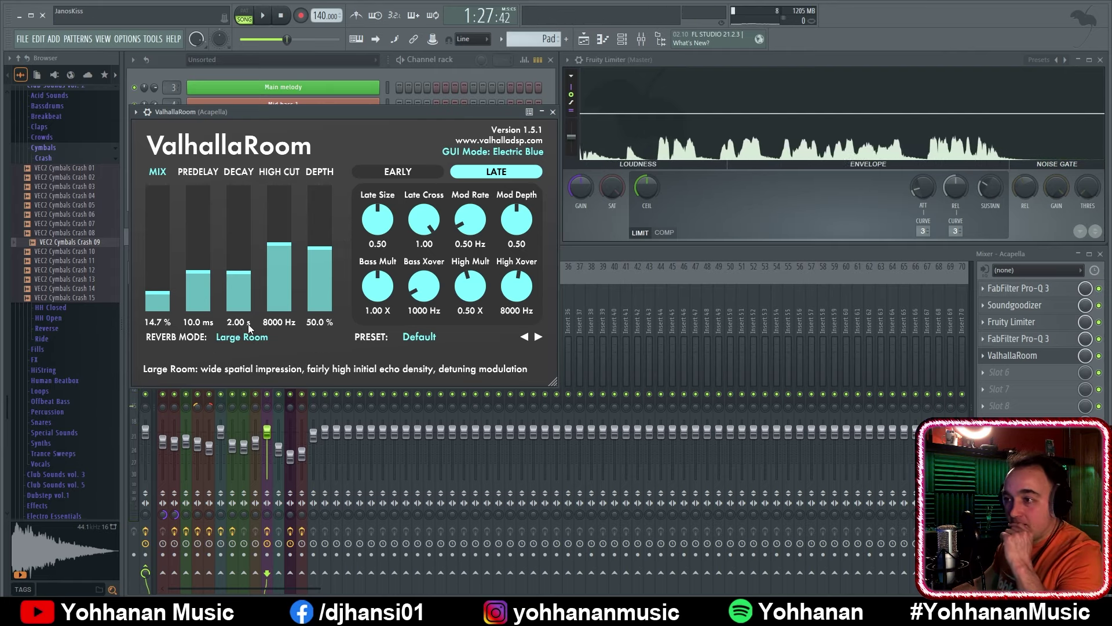
left_click(247, 323)
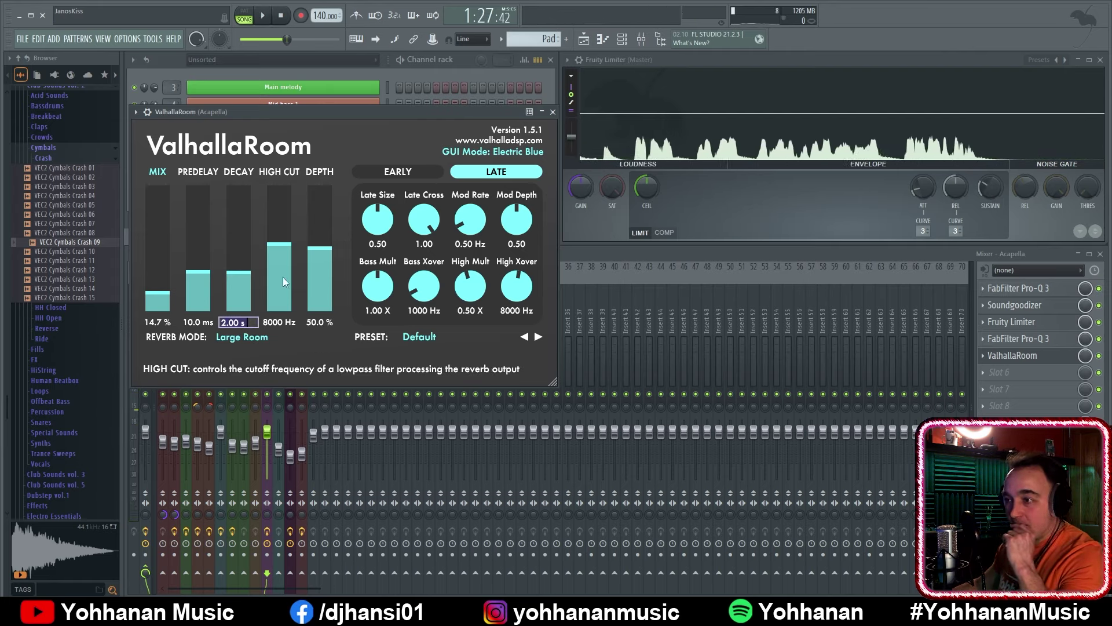
type("3")
key("Return")
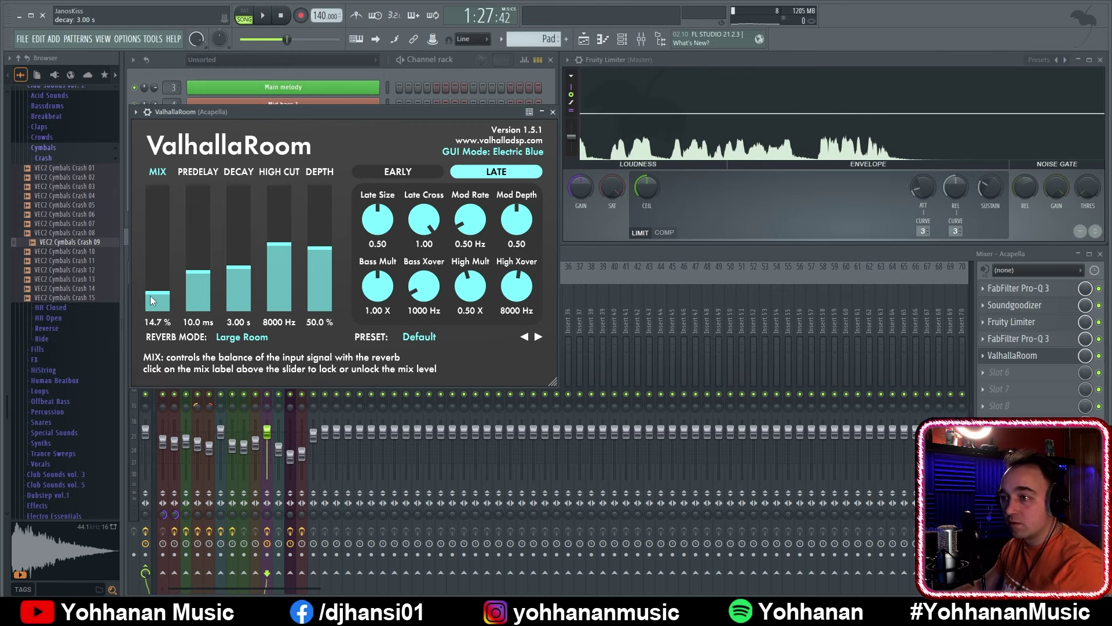
left_click(155, 297)
key("space")
left_click_drag(155, 297, 156, 299)
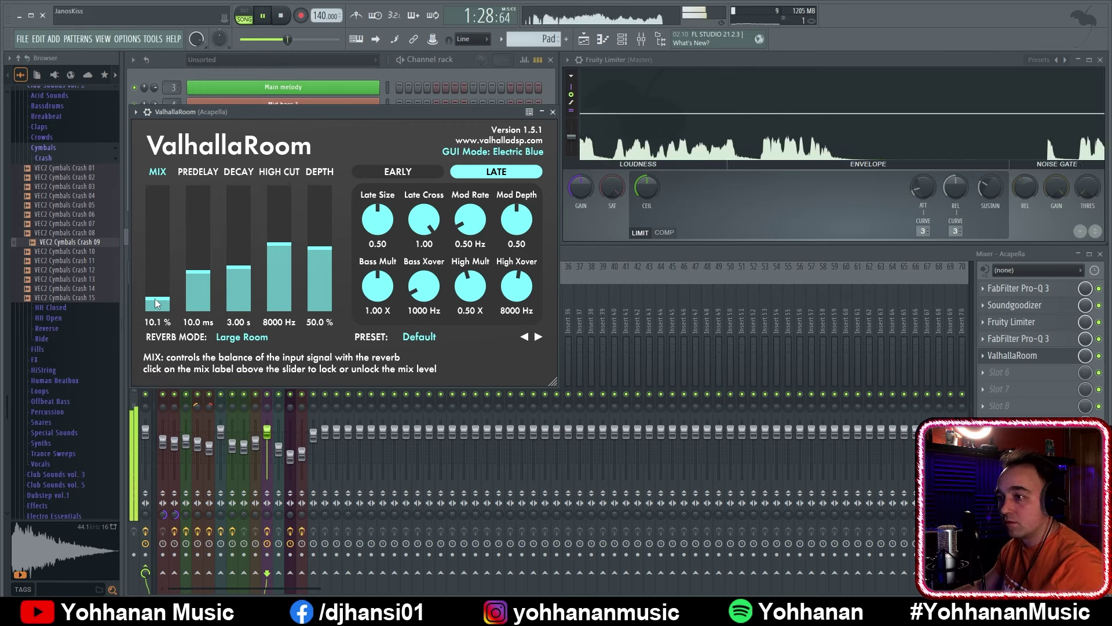
key("space")
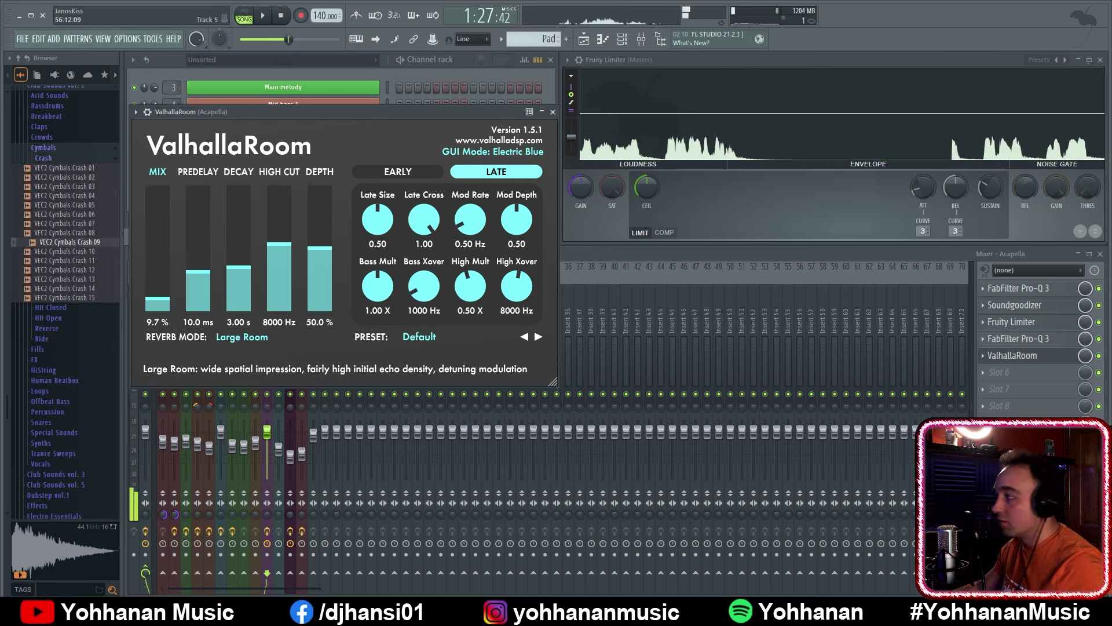
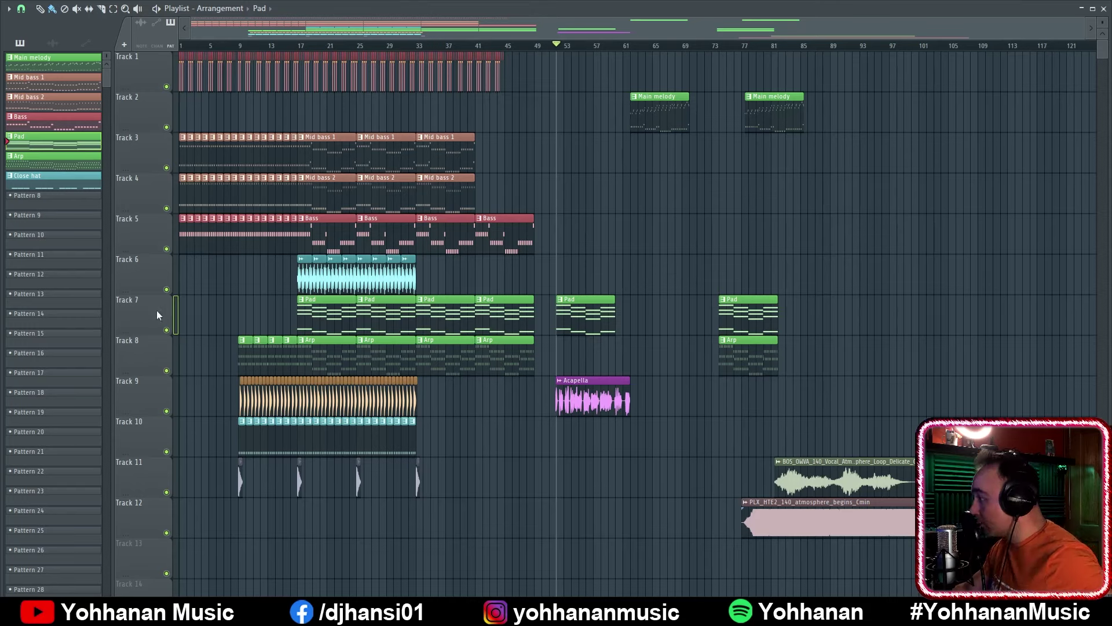
Insert an empty track above the Pad track in the playlist and mark the time range from about bar 15 to bar 61
right_click(154, 297)
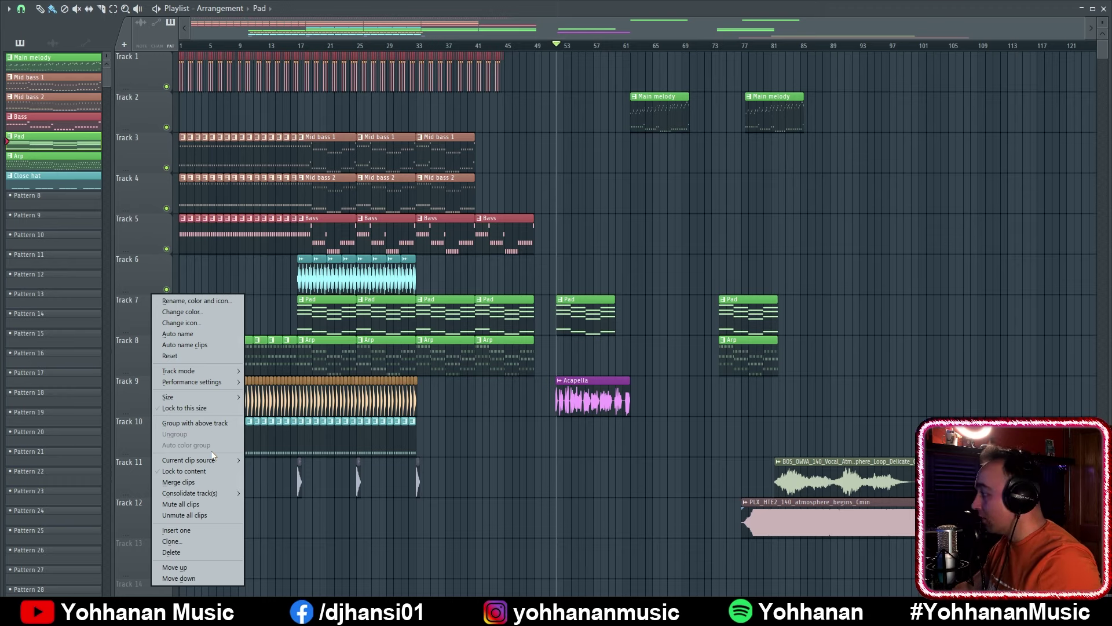
left_click(204, 531)
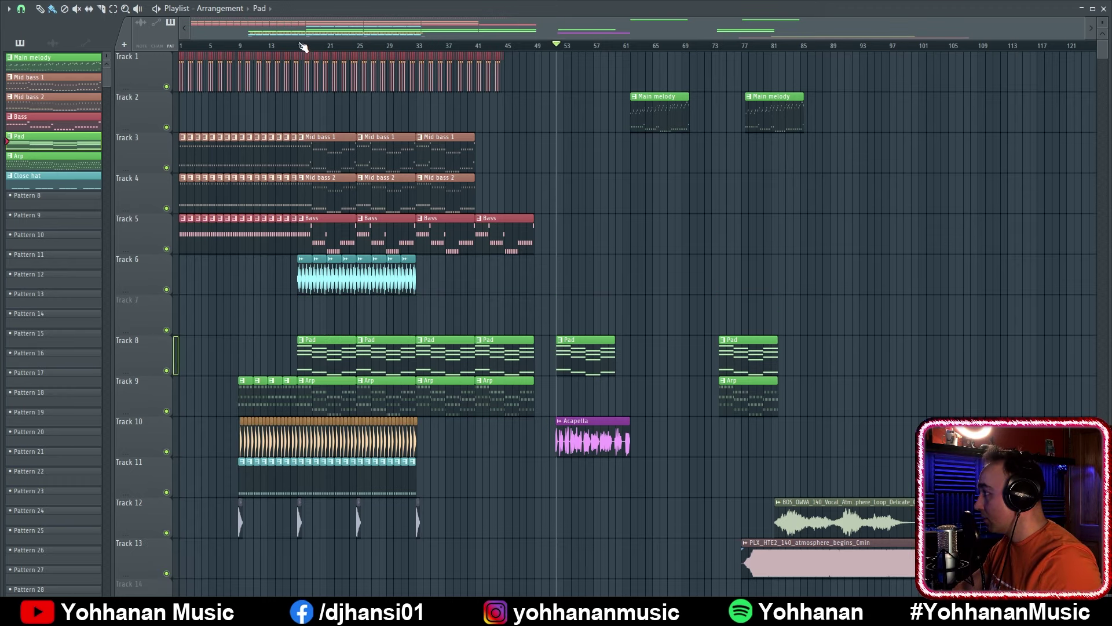
left_click_drag(285, 46, 650, 63)
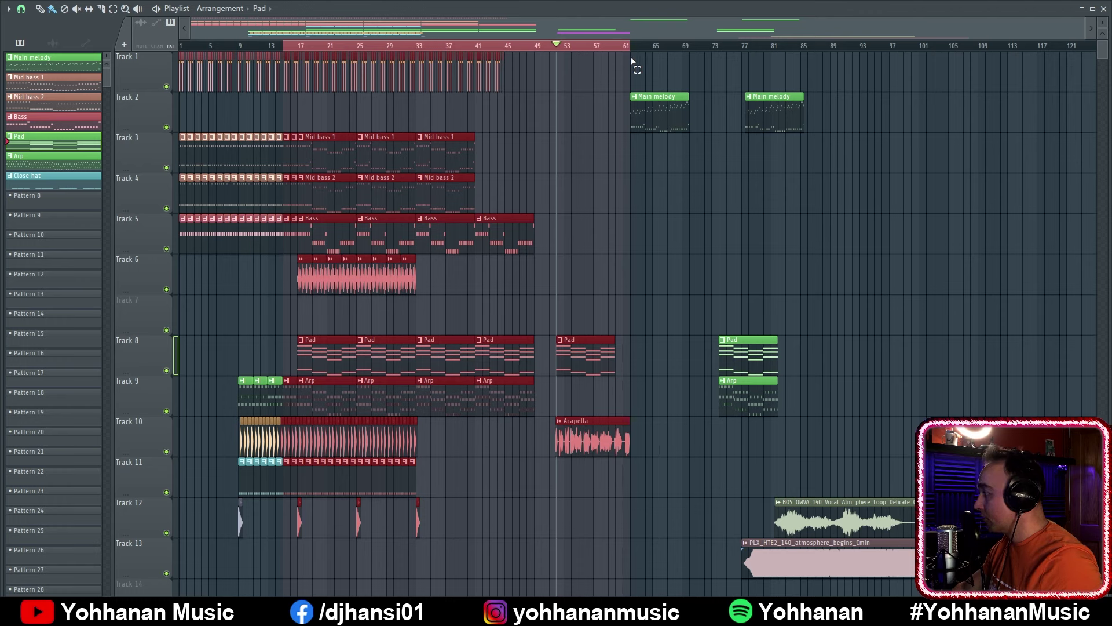
left_click(675, 263)
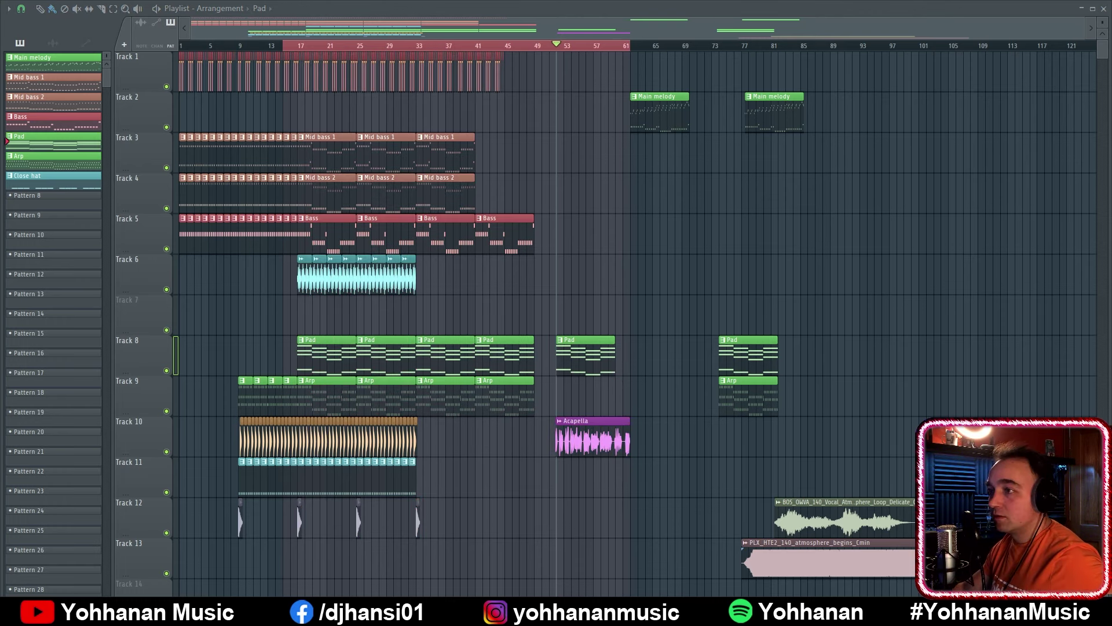
In the Pad channel's Nexus synth, turn the delay off and the master filter on, and play the Pad pattern on its own
key("F5")
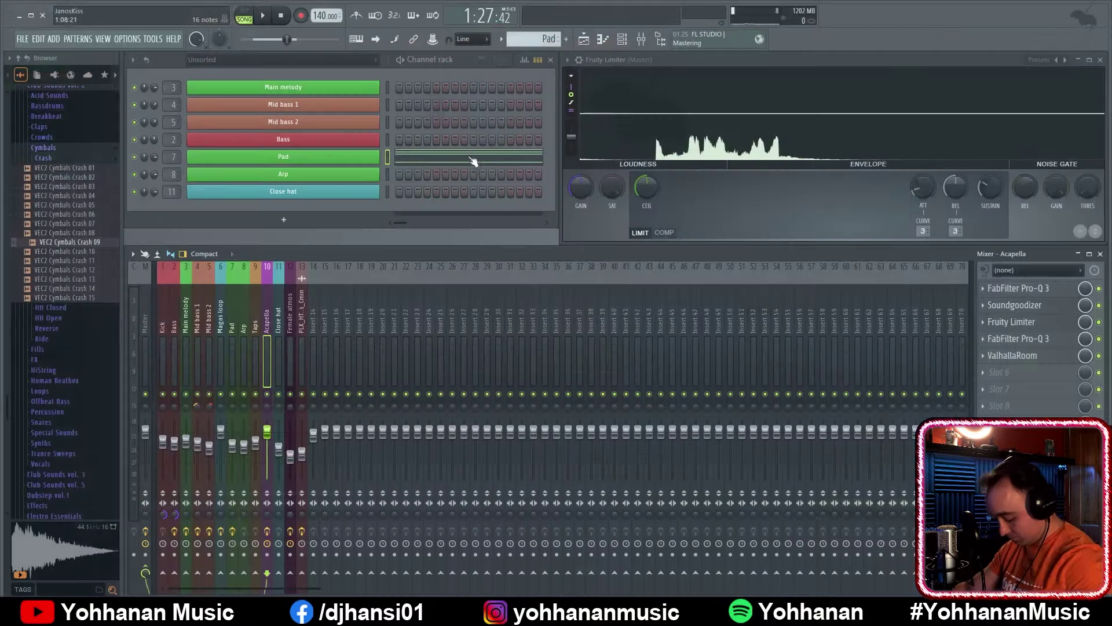
left_click(340, 158)
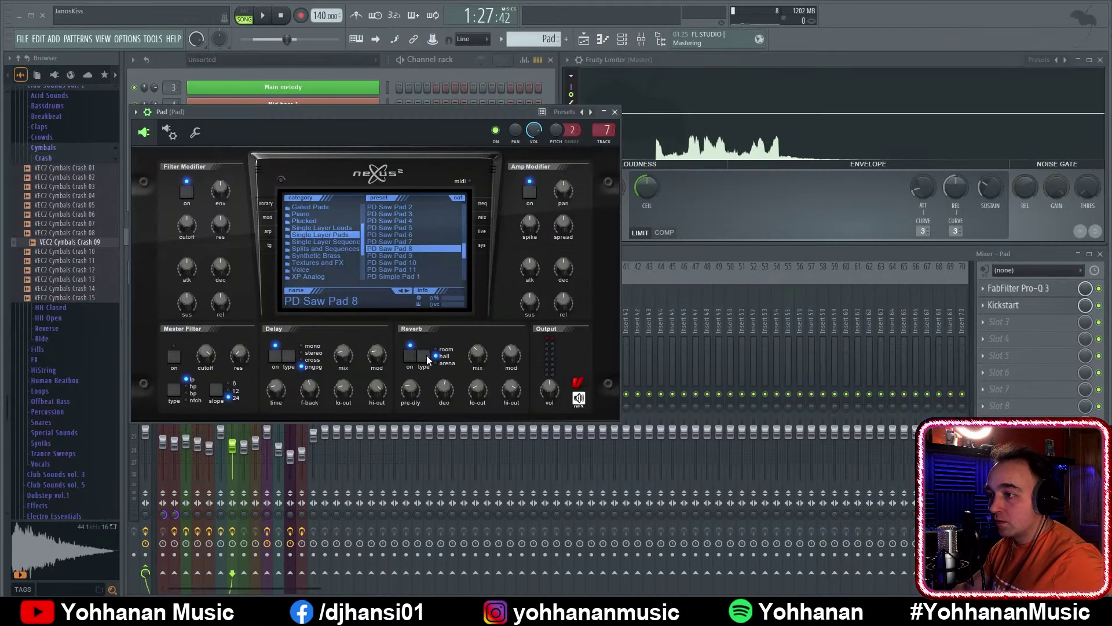
left_click(275, 359)
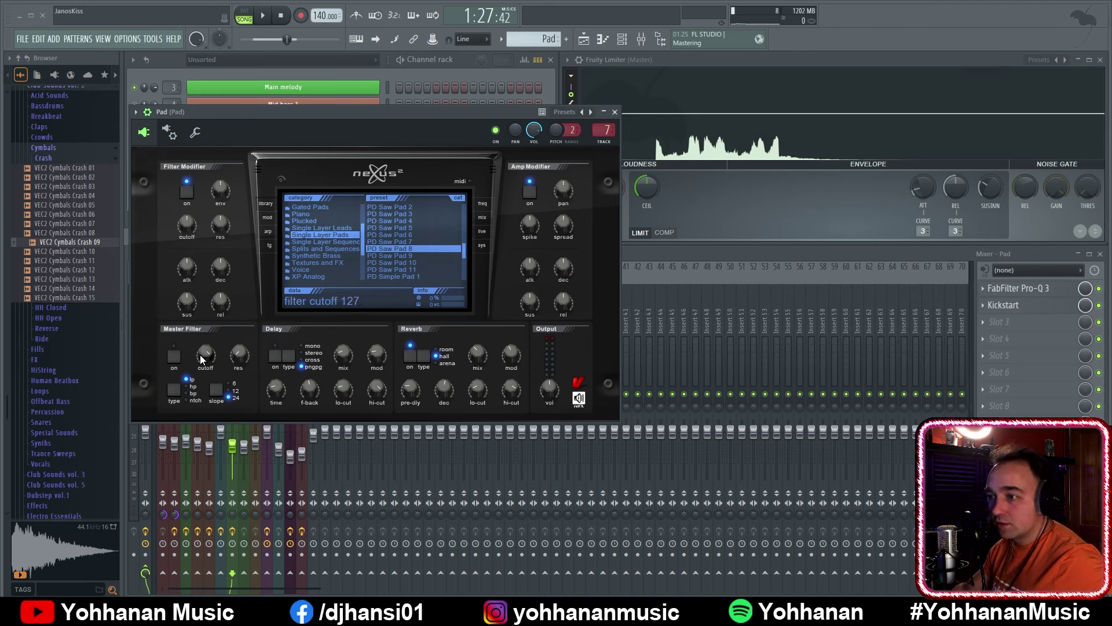
left_click(174, 356)
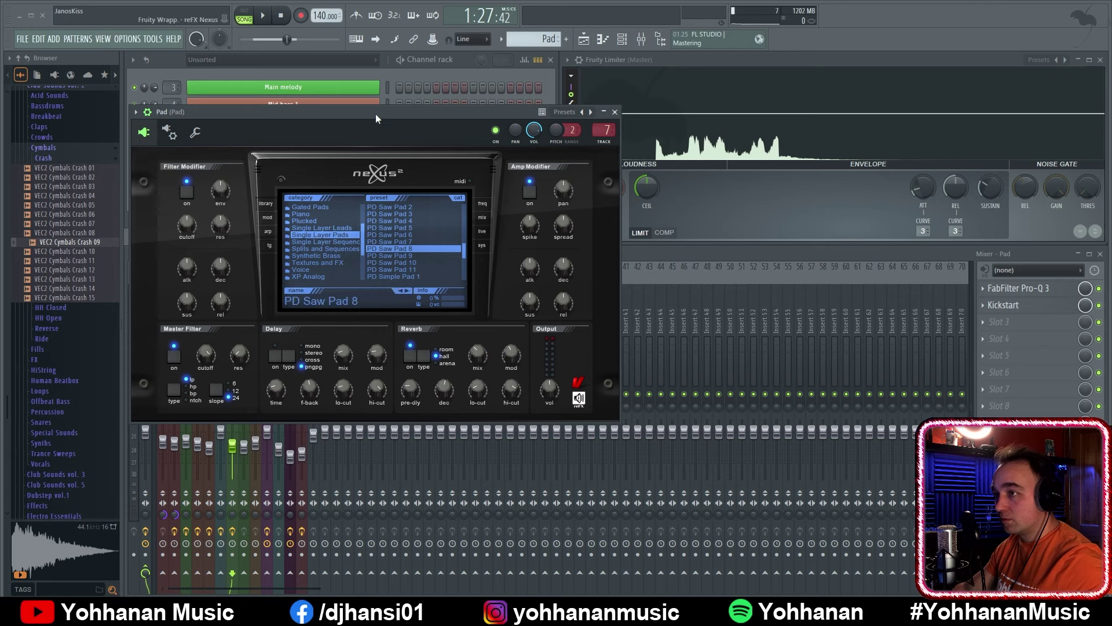
key("l")
key("space")
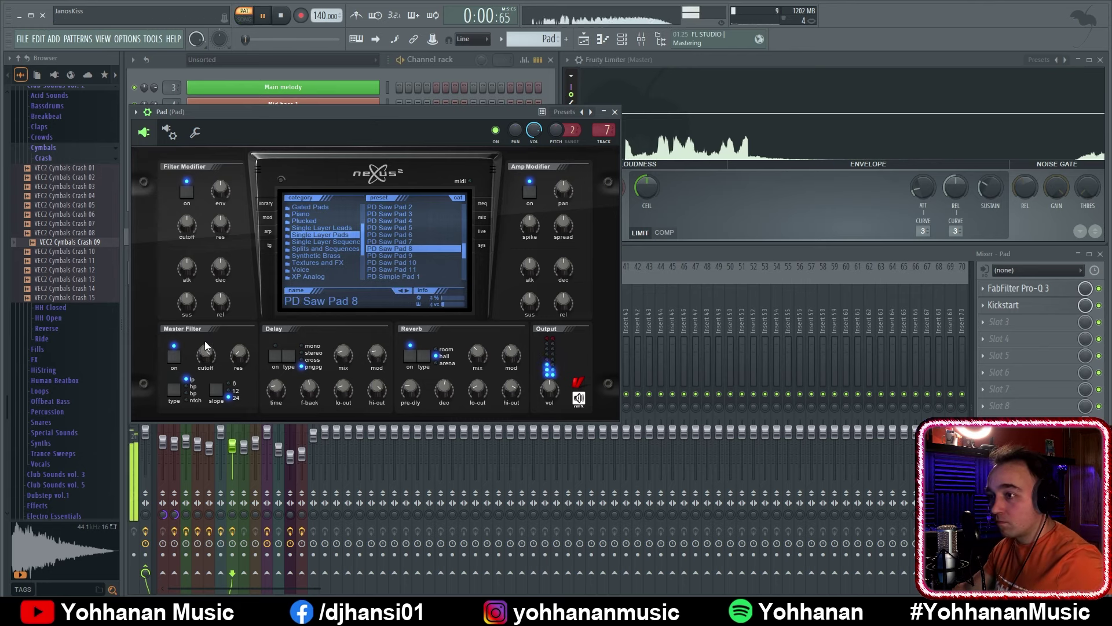
Lower the Pad synth's master filter cutoff to 17 and turn off Kickstart on the Pad mixer insert during playback
left_click_drag(208, 356, 218, 463)
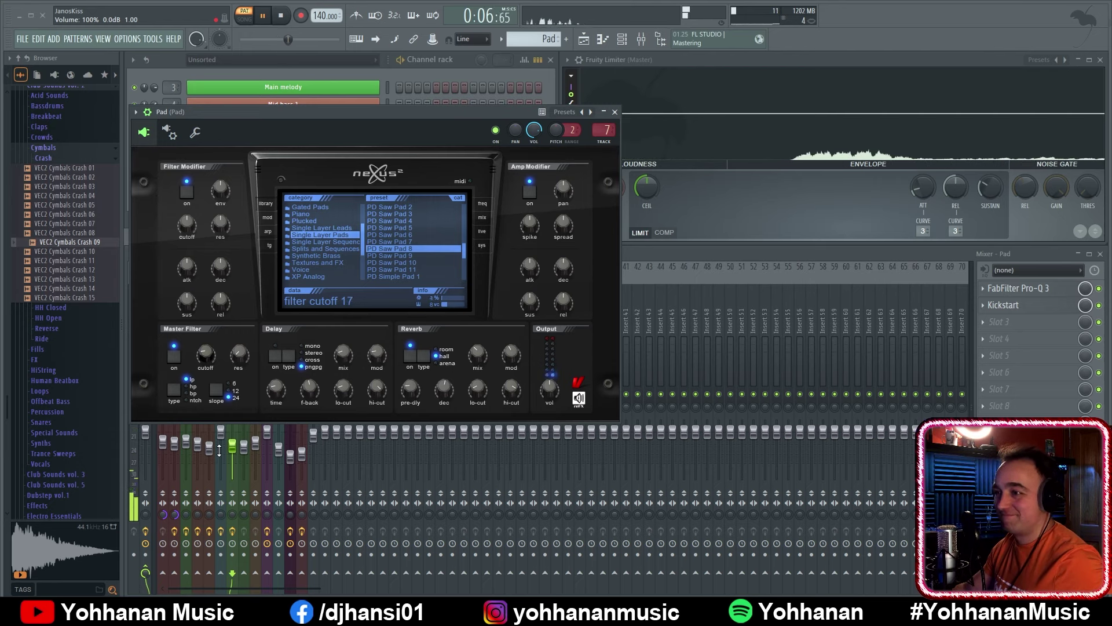
left_click(1106, 307)
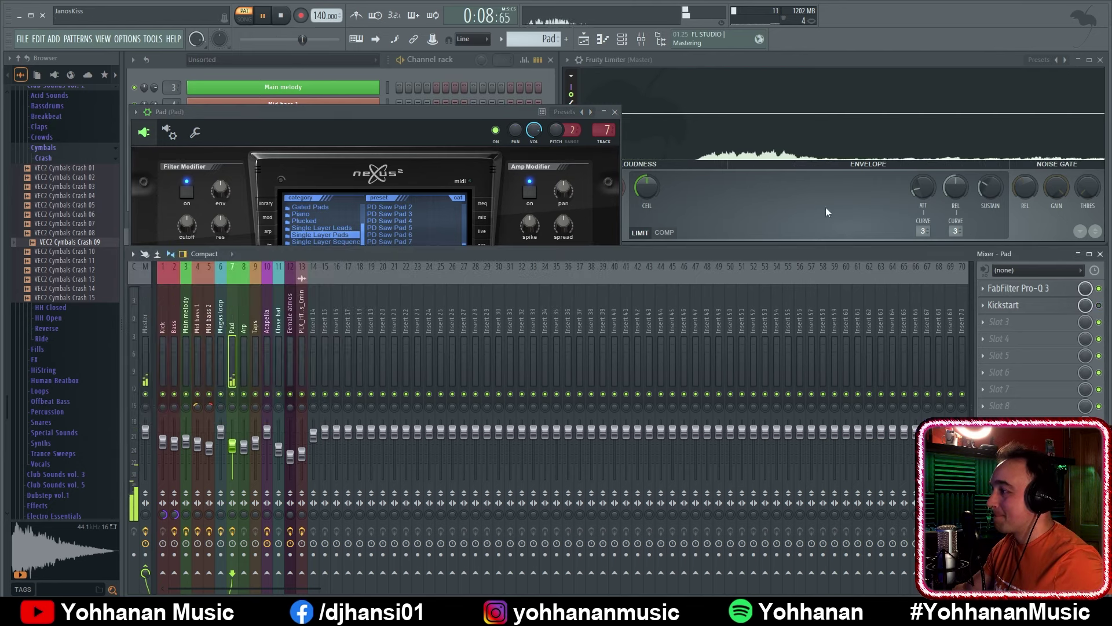
left_click(340, 121)
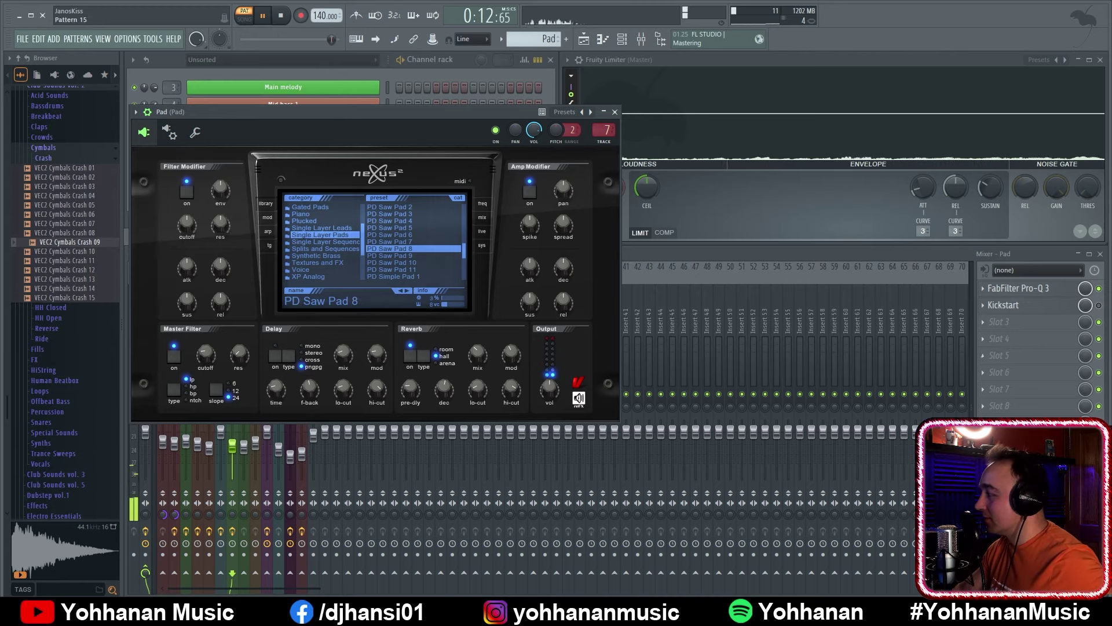
Sweep the Pad's master filter cutoff, settle it at 15, and replay the Pad pattern to check the sound
mouse_move(200, 359)
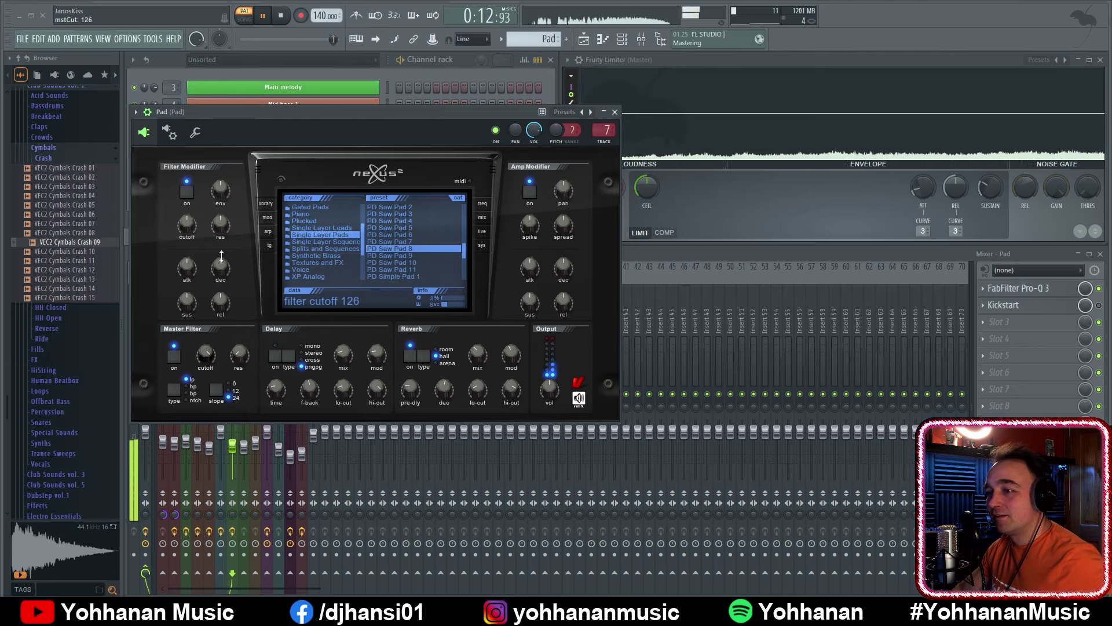
key("space")
key("space")
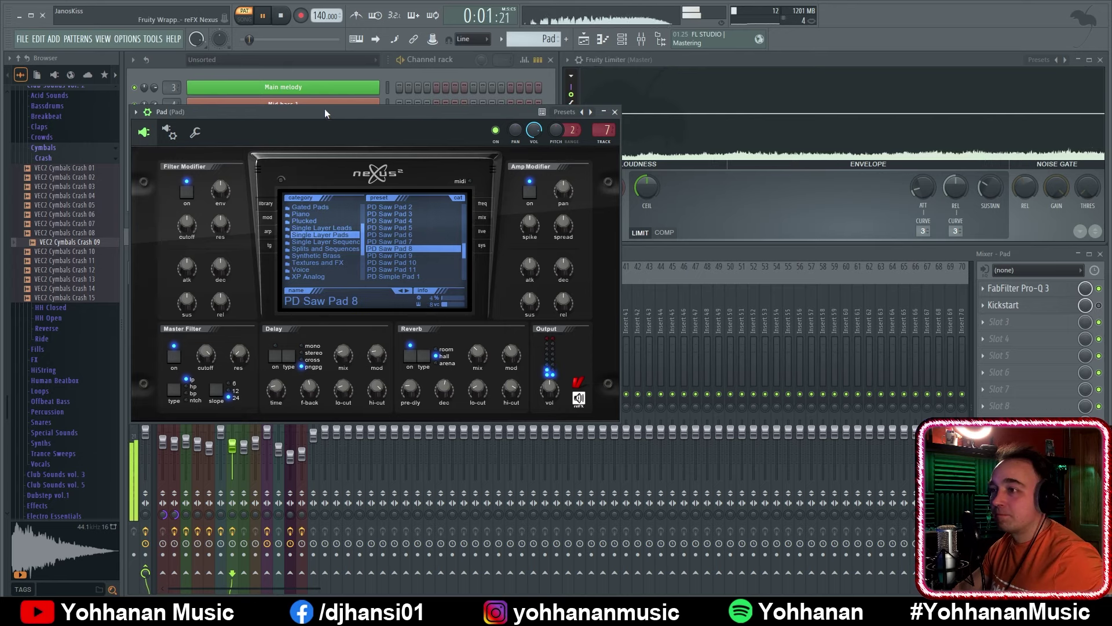
key("space")
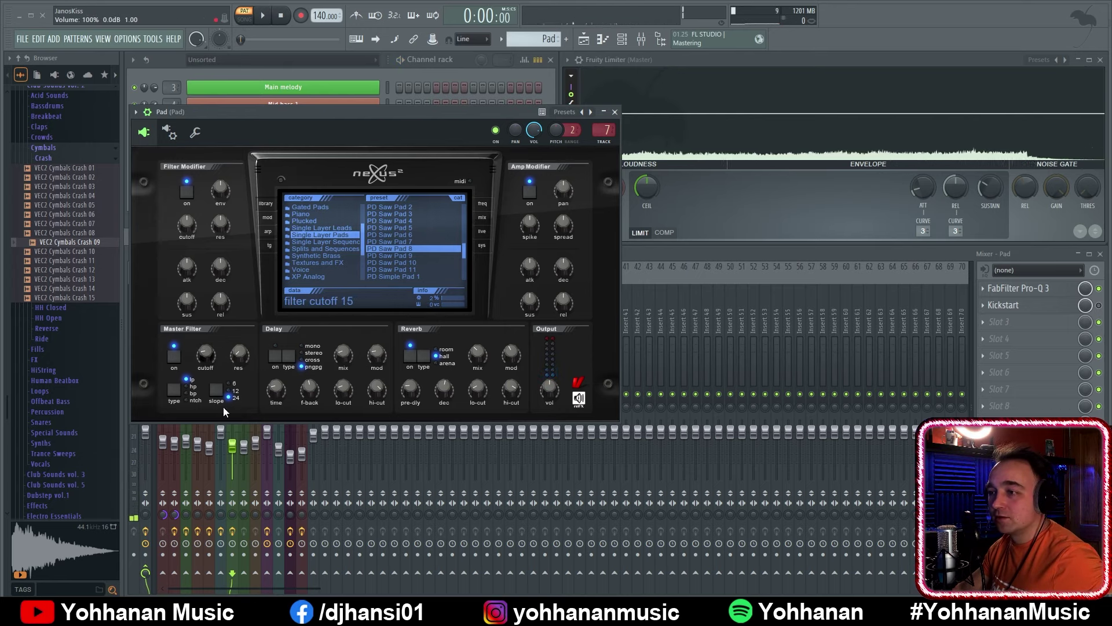
key("space")
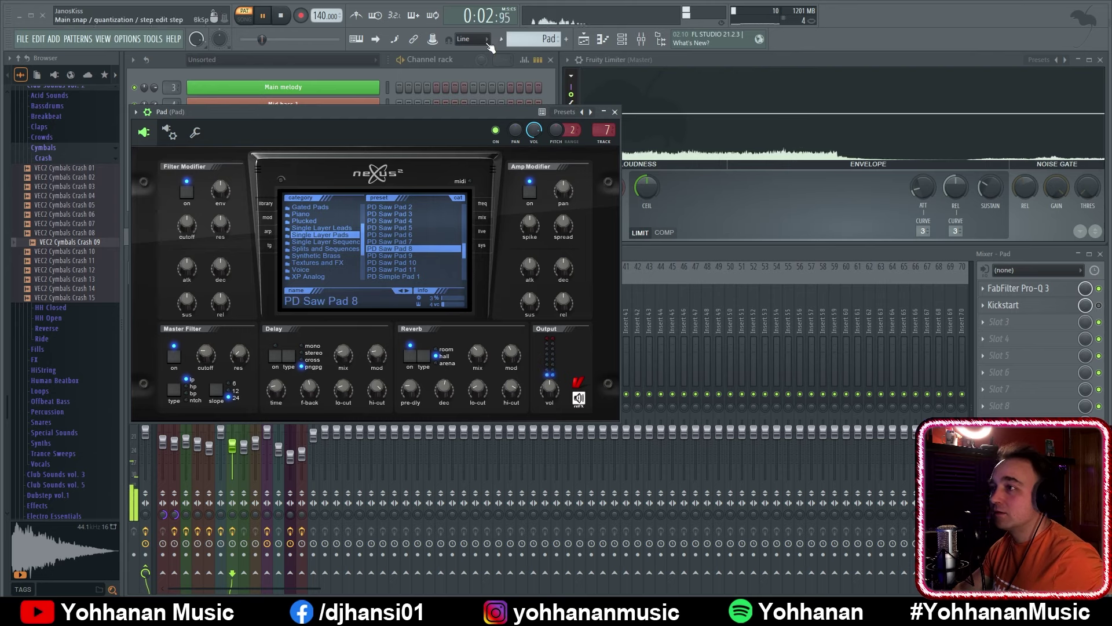
left_click(286, 19)
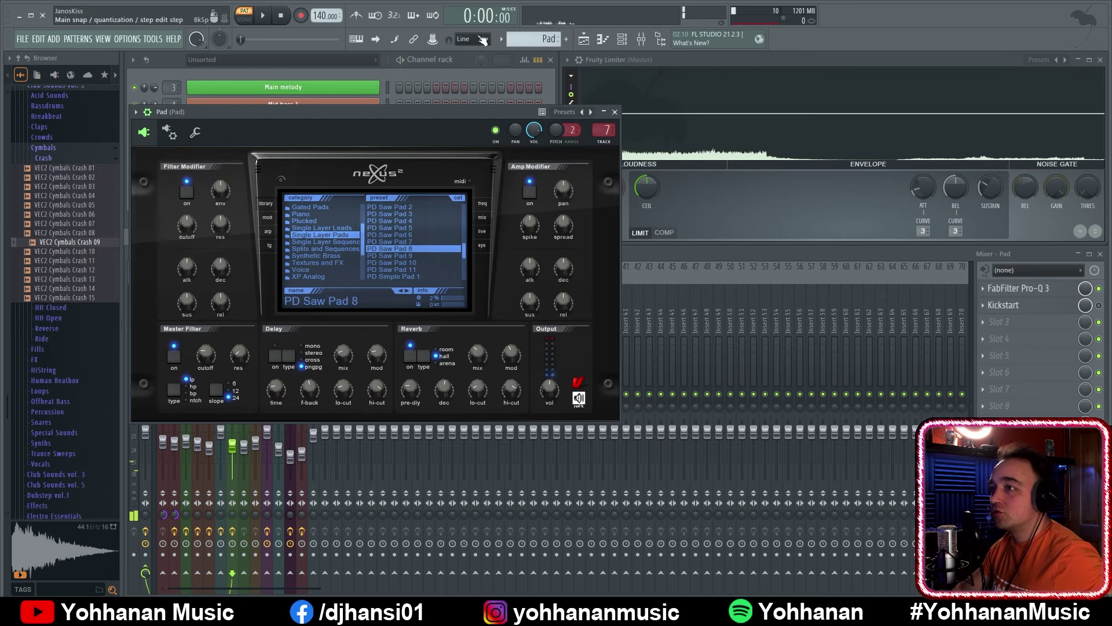
Create an automation clip for the Pad's master filter cutoff and move it to Track 7 in the playlist
left_click(433, 40)
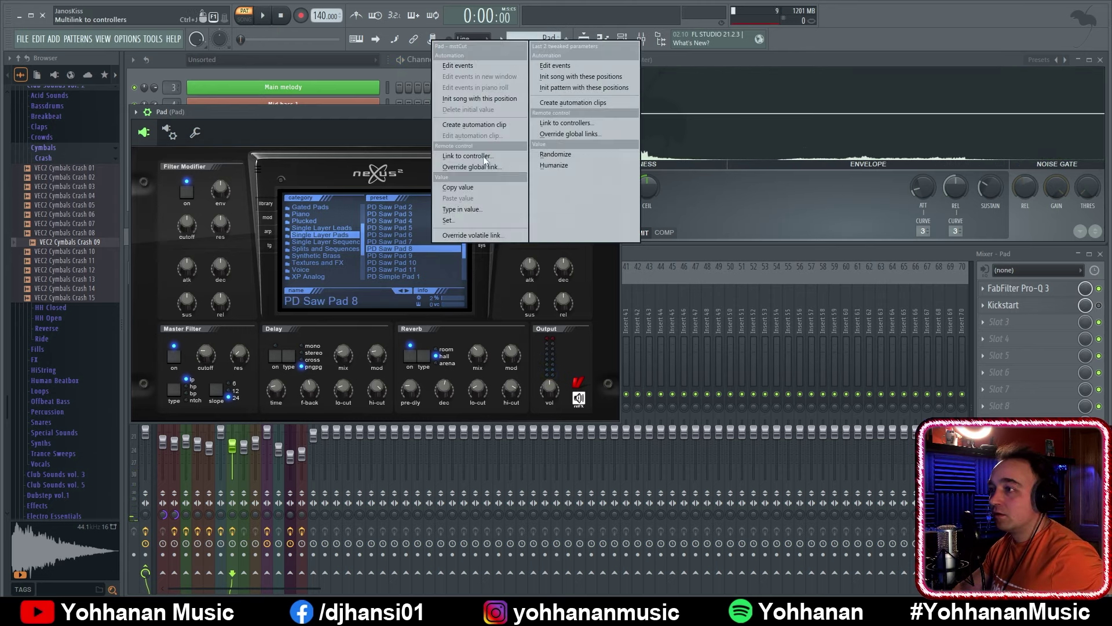
left_click(483, 125)
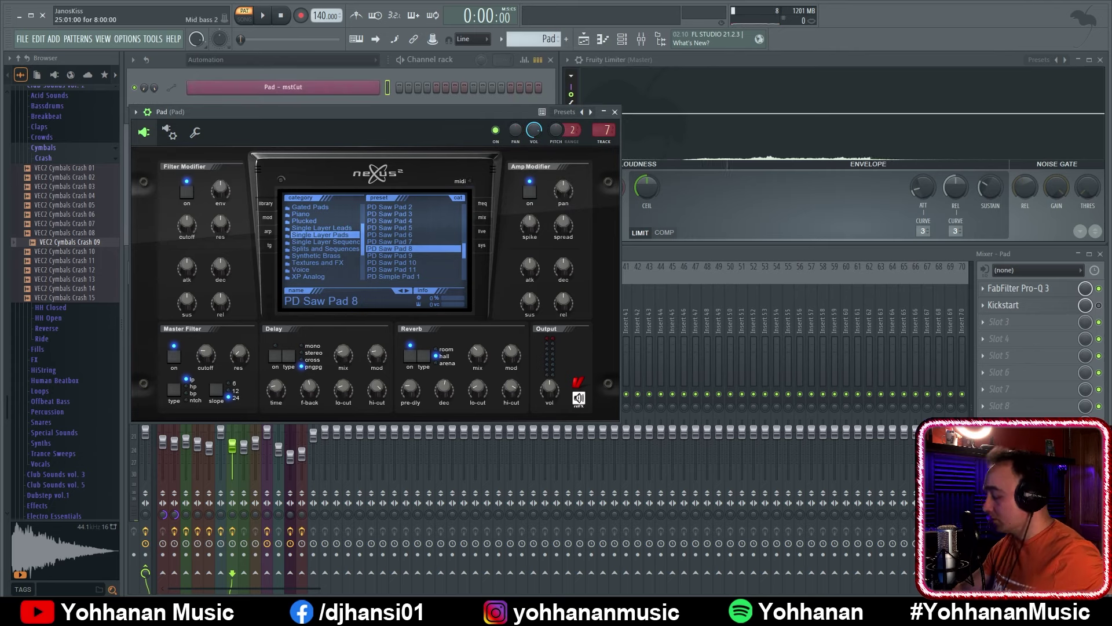
key("F5")
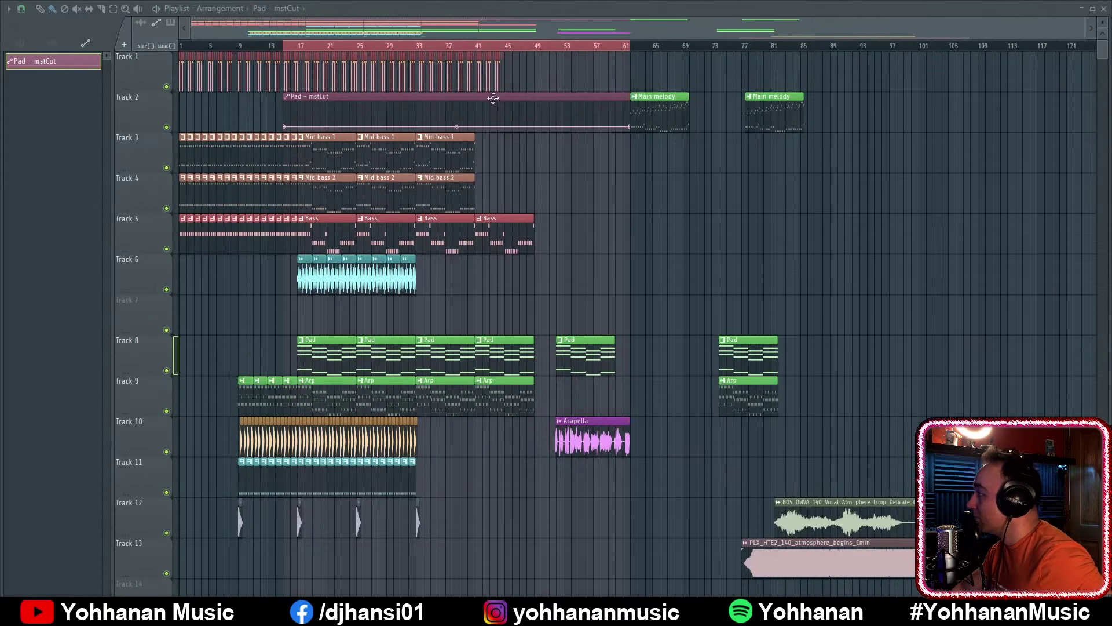
left_click_drag(491, 98, 490, 302)
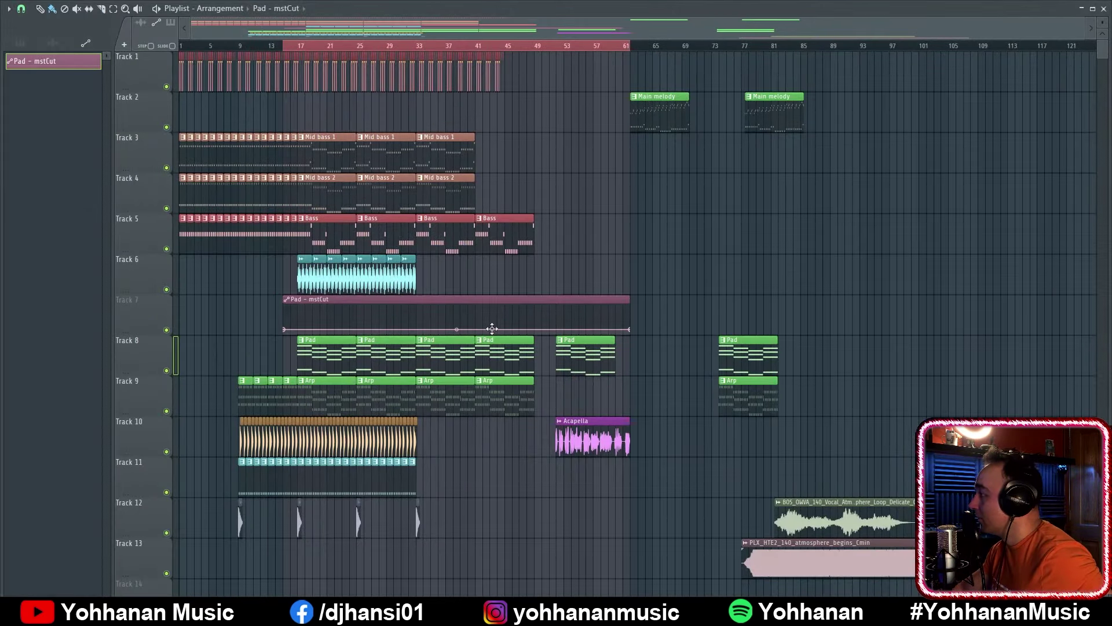
Play the break from about bar 51 to check the filtered pad against the acapella
left_click(551, 47)
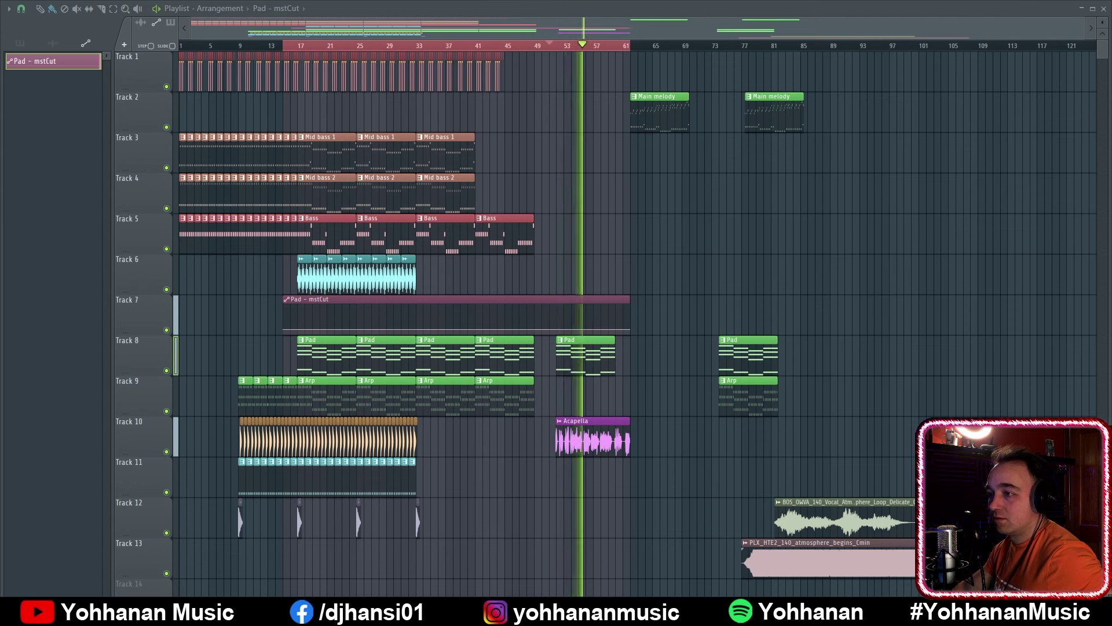
key("space")
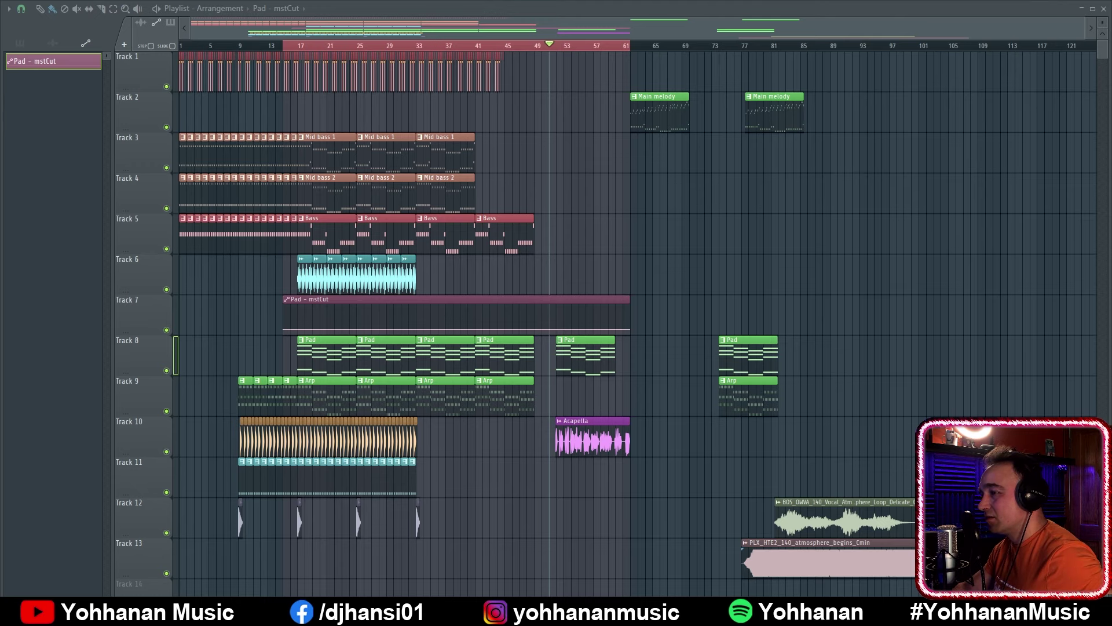
key("space")
key("space")
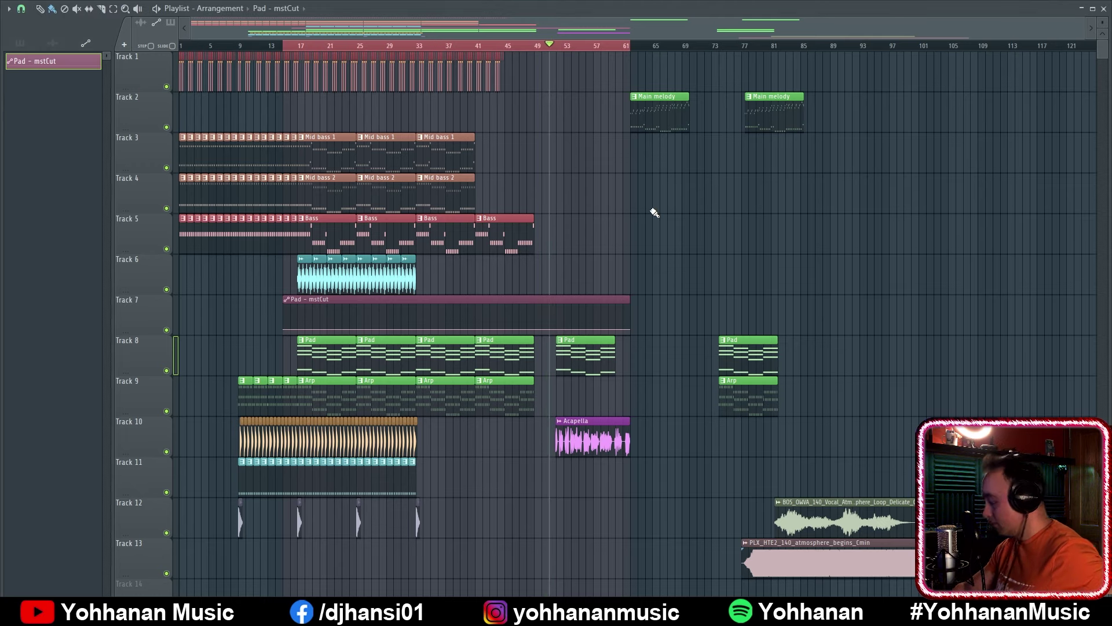
Set the high cut on the Acapella's Pro-Q 3 to 24 dB/oct at about 8 kHz and replay the break
scroll(541, 218, "up", 5)
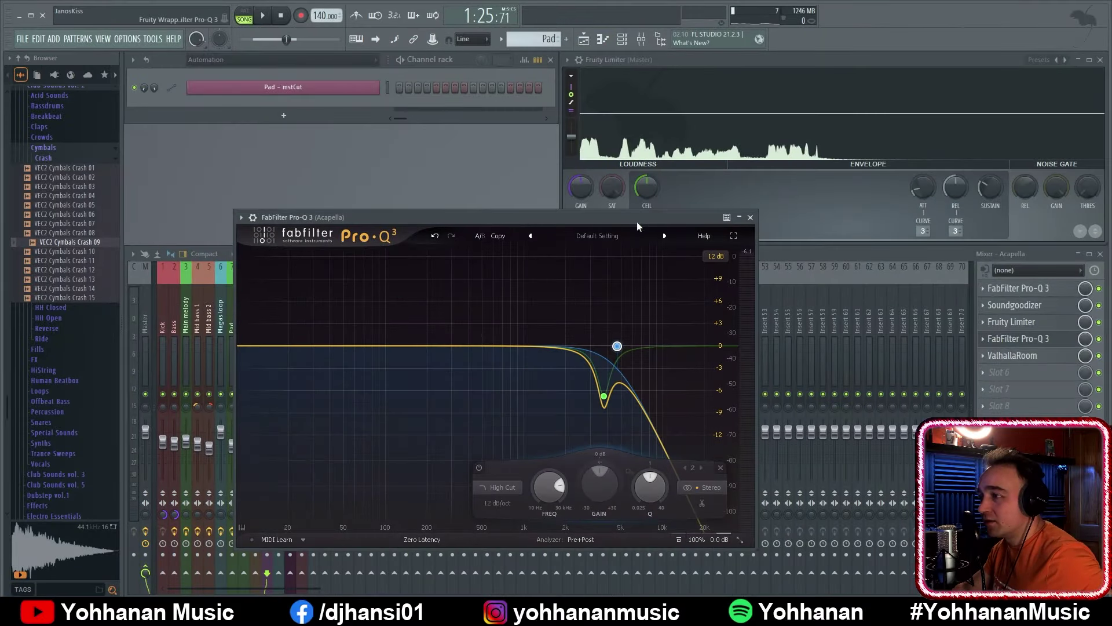
mouse_move(608, 359)
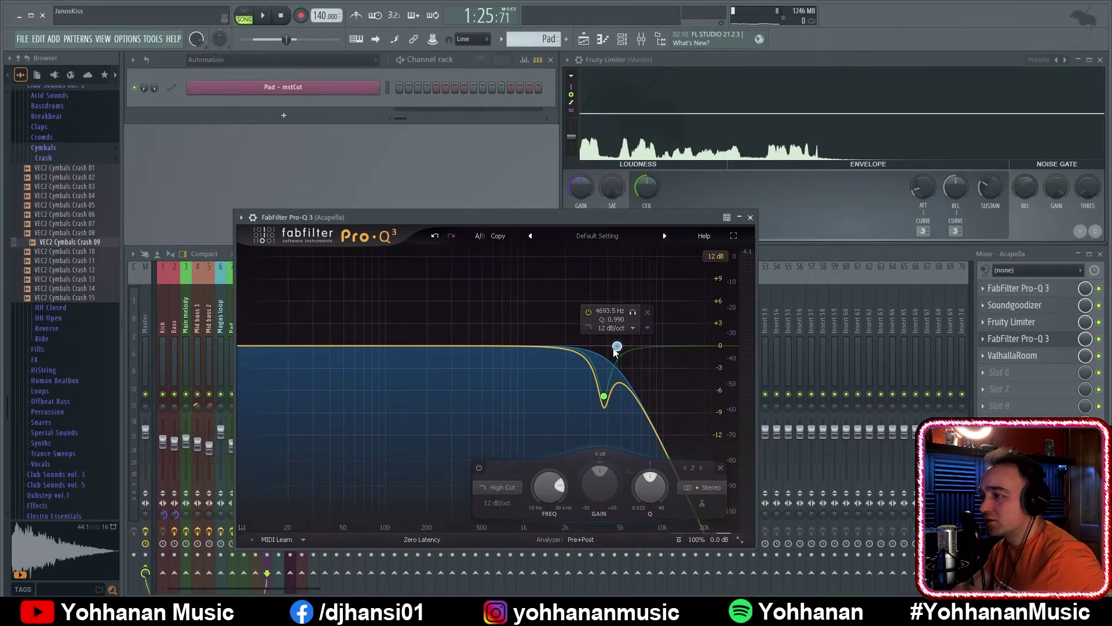
scroll(616, 348, "up", 1)
left_click_drag(617, 348, 650, 345)
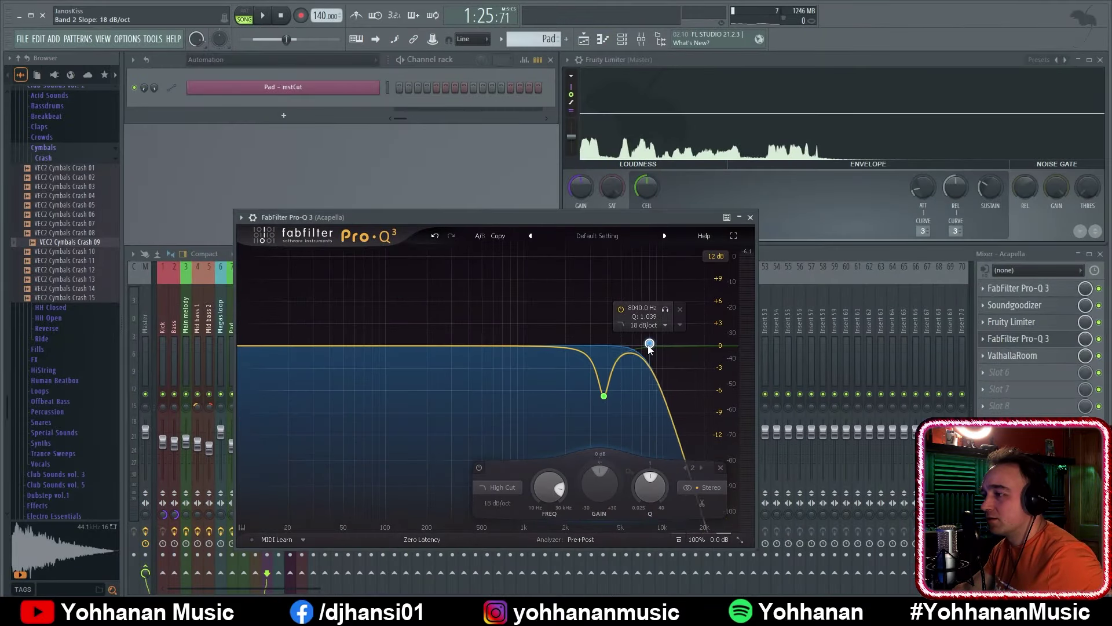
scroll(650, 346, "up", 1)
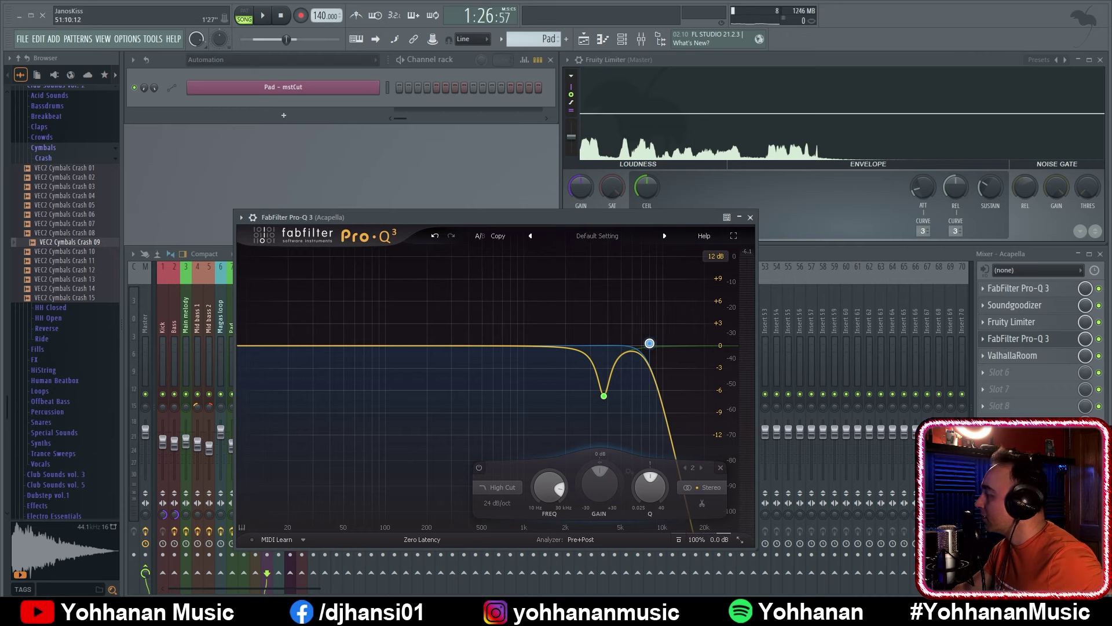
mouse_move(649, 343)
left_mouse_down()
mouse_move(612, 347)
mouse_move(653, 349)
left_mouse_up()
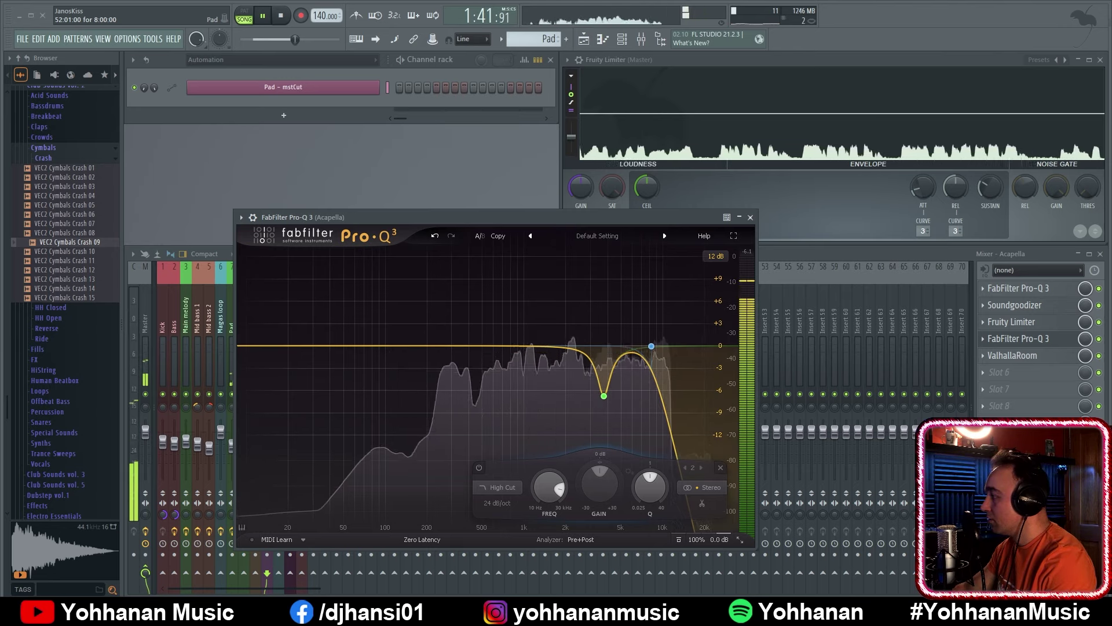
key("space")
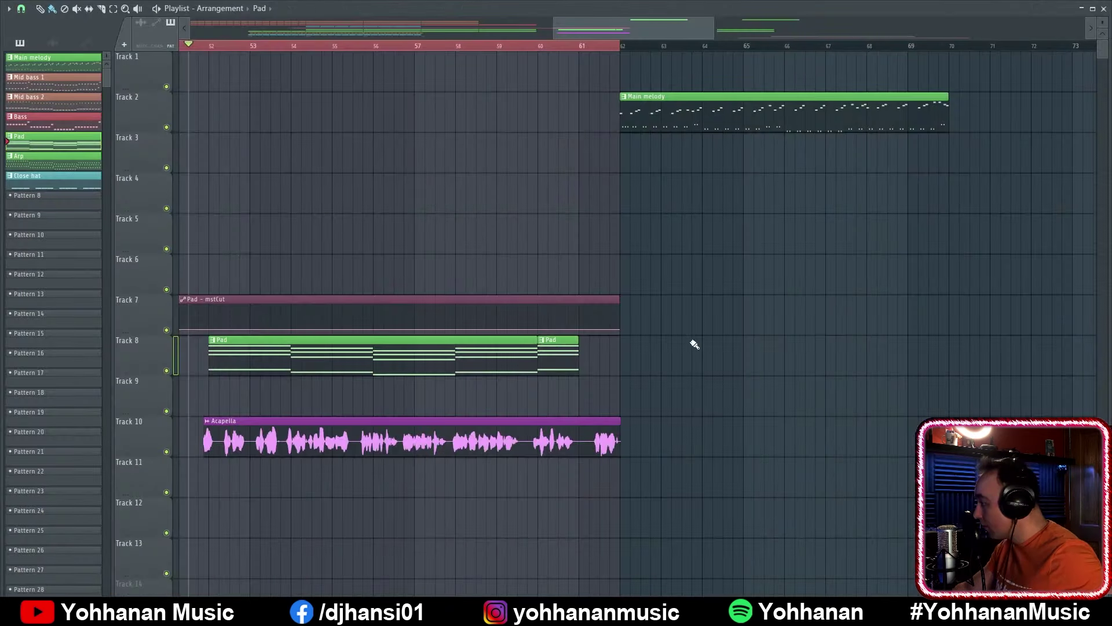
Place an eight-bar Pad clip on Track 8 starting at bar 62, aligned with the Main melody clip
left_click(627, 347)
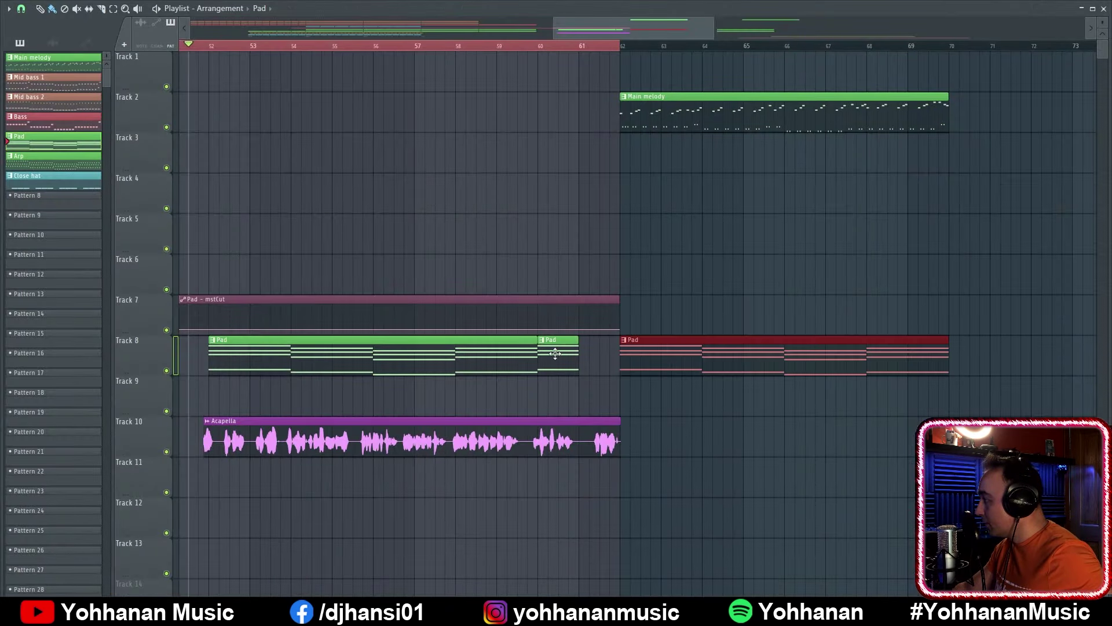
mouse_move(558, 346)
left_mouse_down()
mouse_move(560, 365)
mouse_move(537, 365)
mouse_move(562, 363)
left_mouse_up()
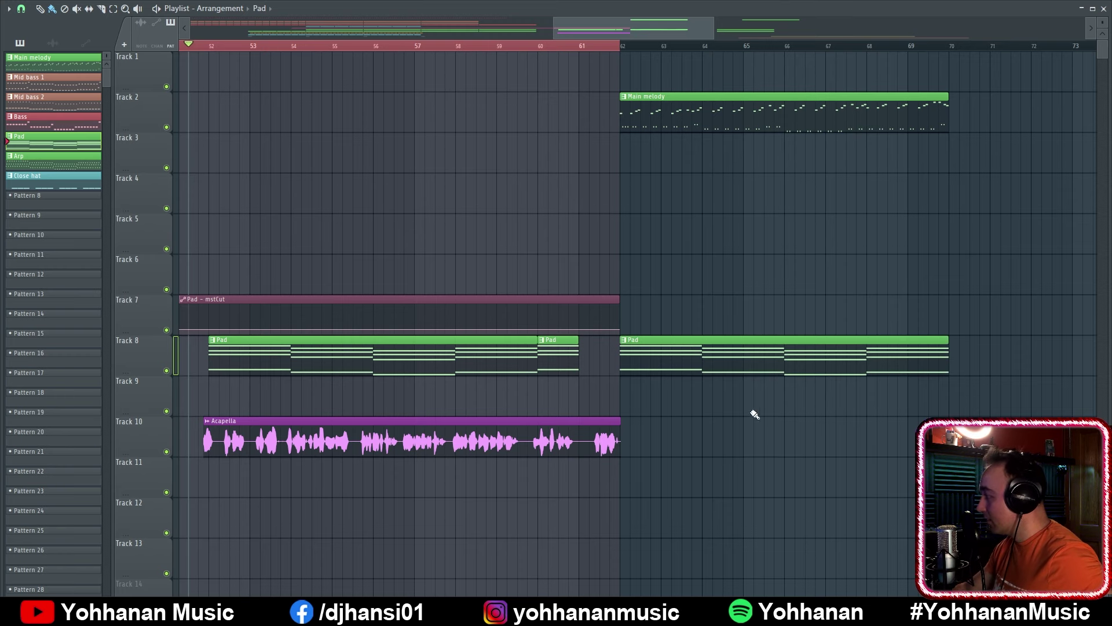
key("space")
key("space")
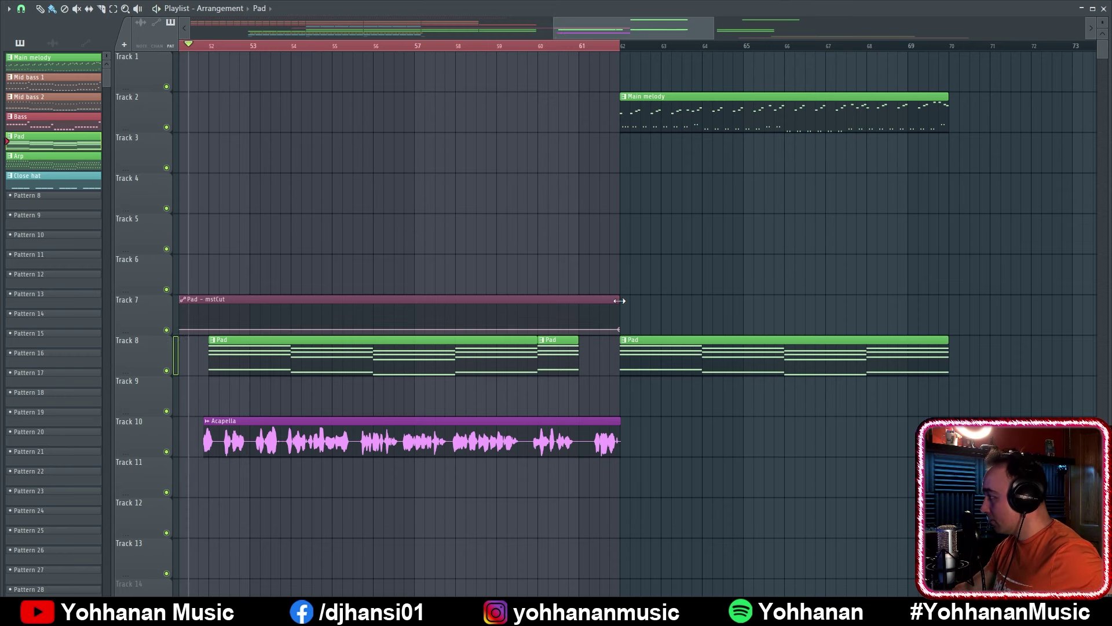
Extend the Pad cutoff automation clip and its envelope's end point to bar 70, and enlarge Track 7
left_click_drag(619, 300, 948, 301)
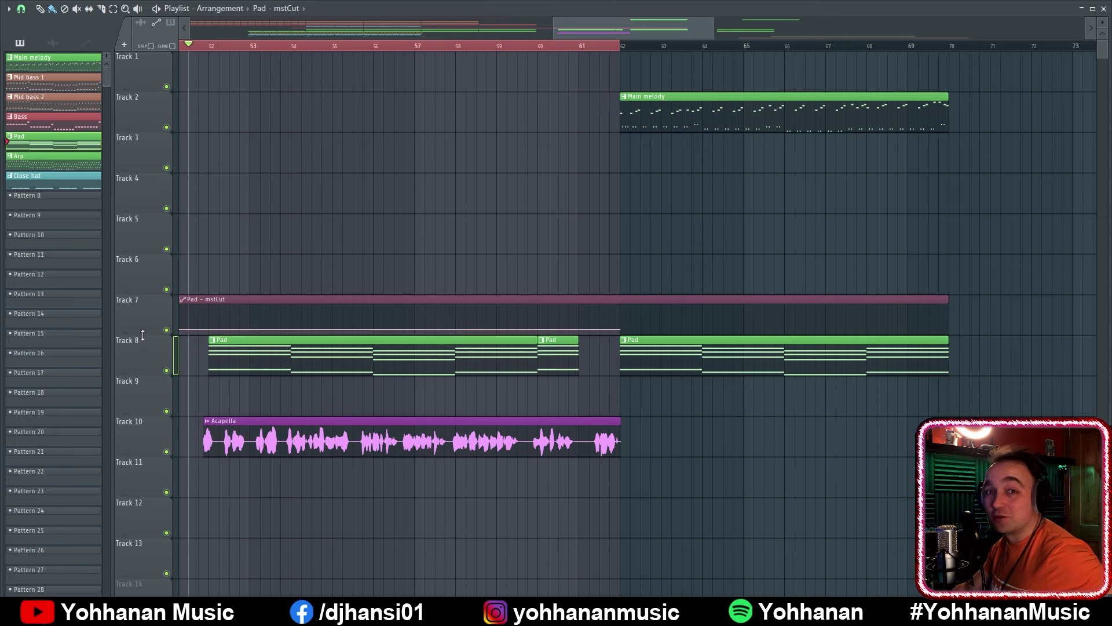
left_click_drag(142, 334, 143, 439)
left_click_drag(622, 417, 942, 415)
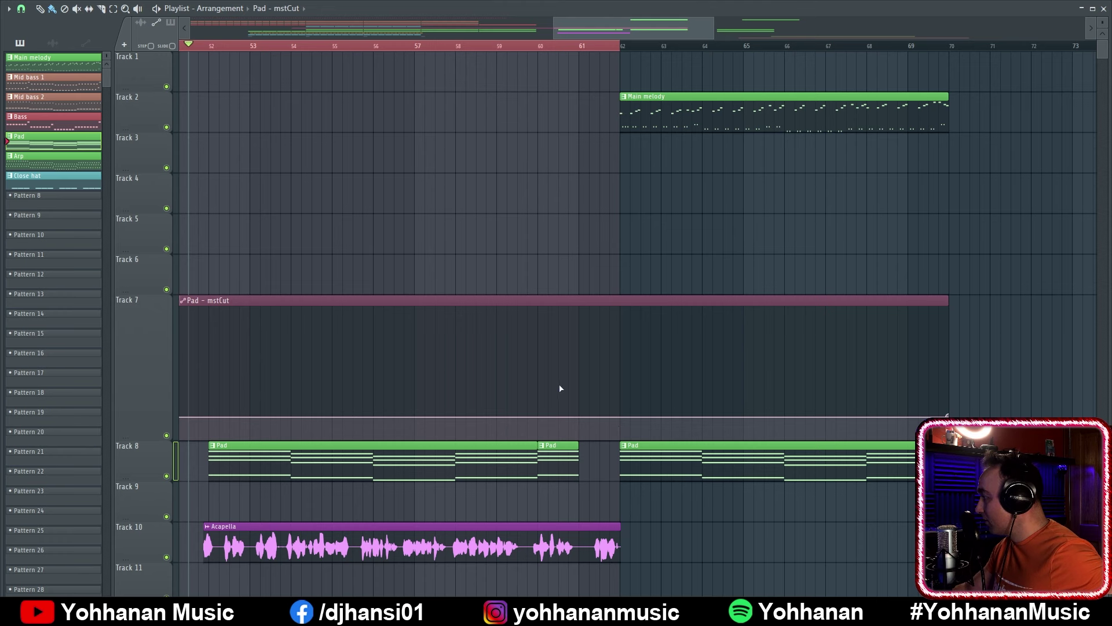
Add an envelope point at bar 62 at the maximum cutoff level and delete the low point beneath it
left_click(621, 417)
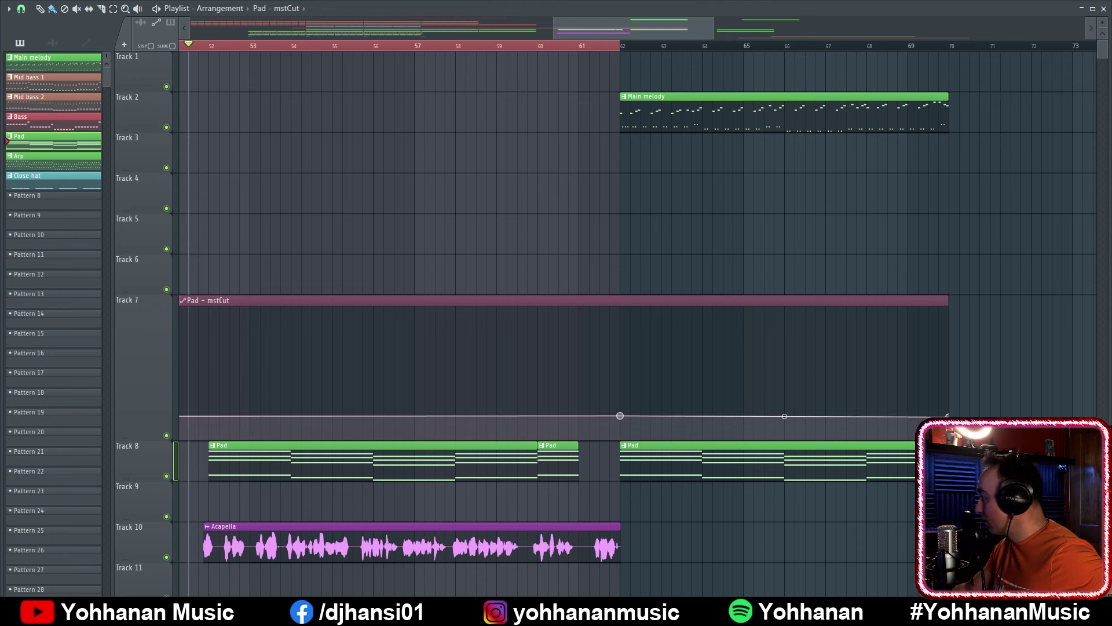
left_click(629, 307)
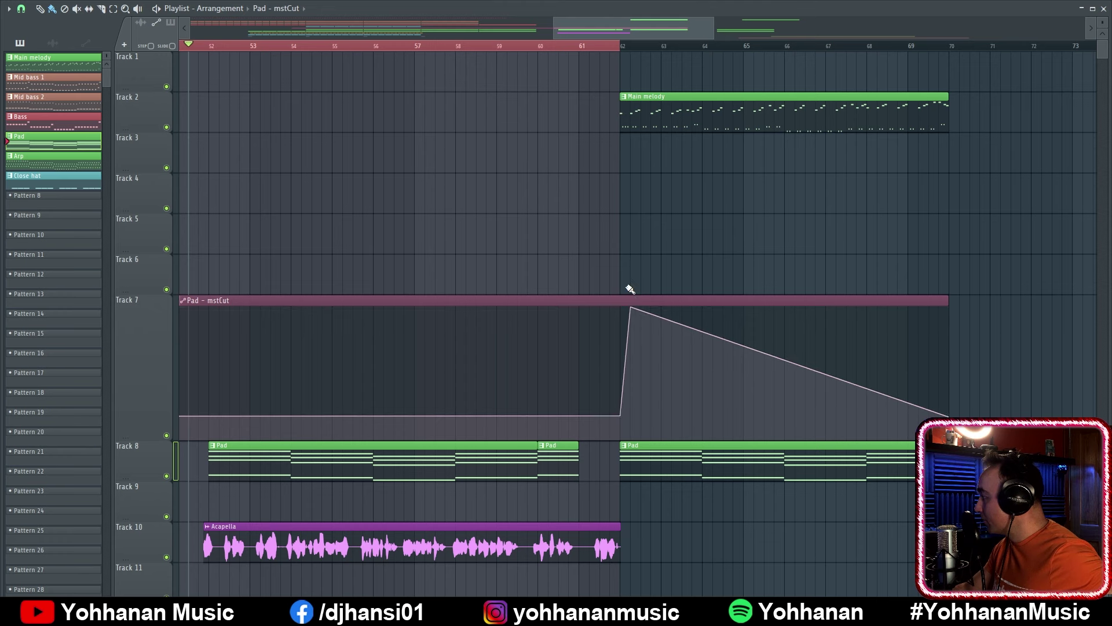
left_click_drag(630, 307, 620, 307)
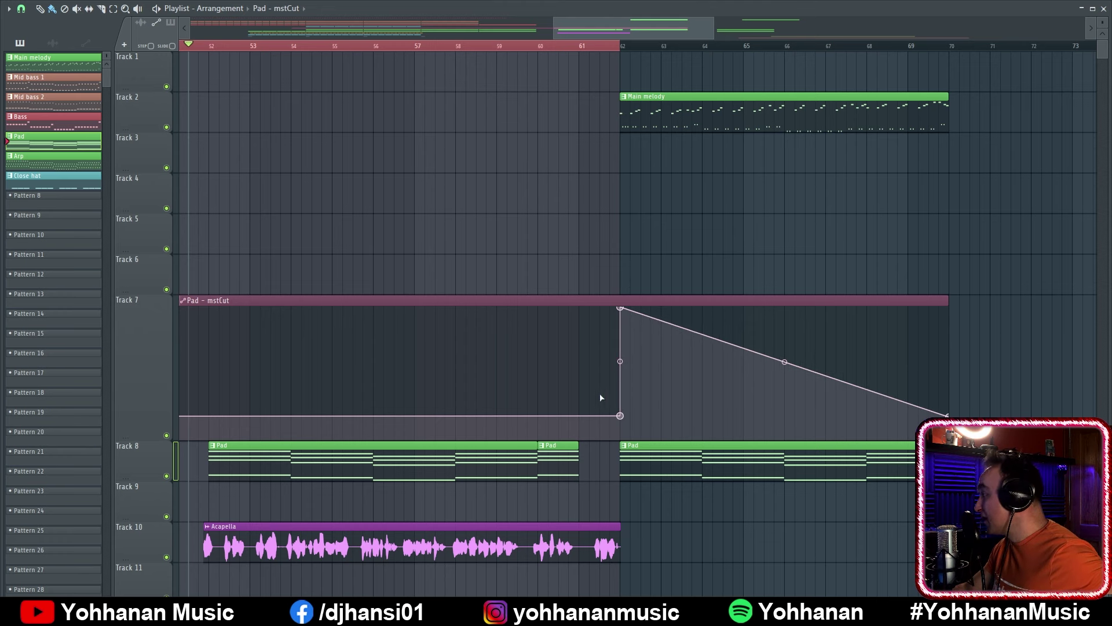
right_click(620, 417)
left_click(639, 418)
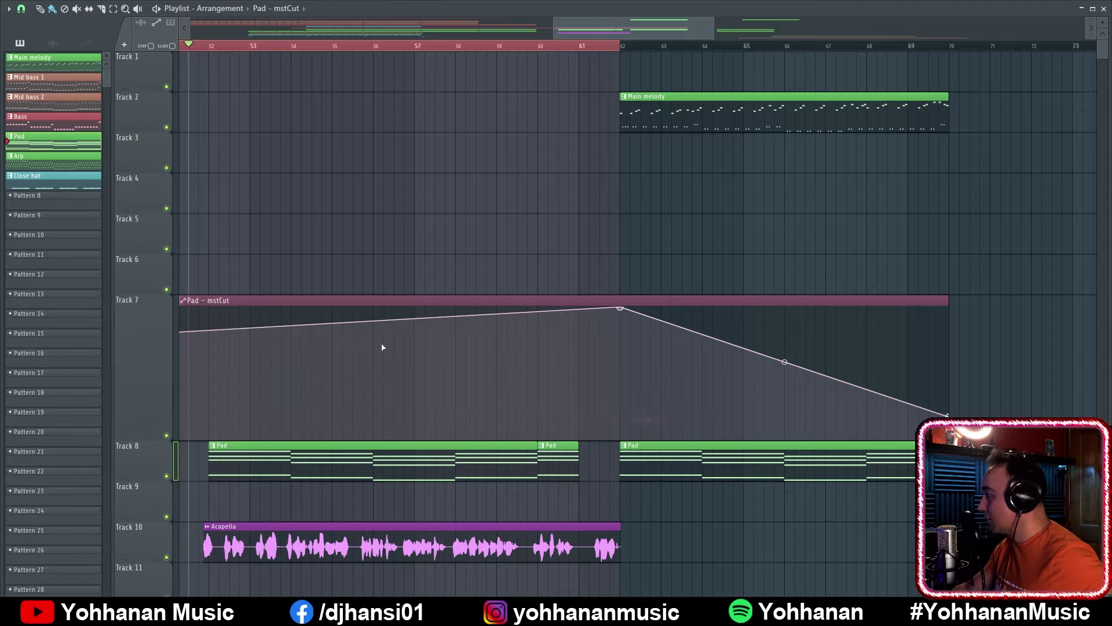
Add an envelope point at bar 52 with the start point's copied value and bend the rise to bar 62 into a late, steep curve
scroll(307, 407, "down", 8)
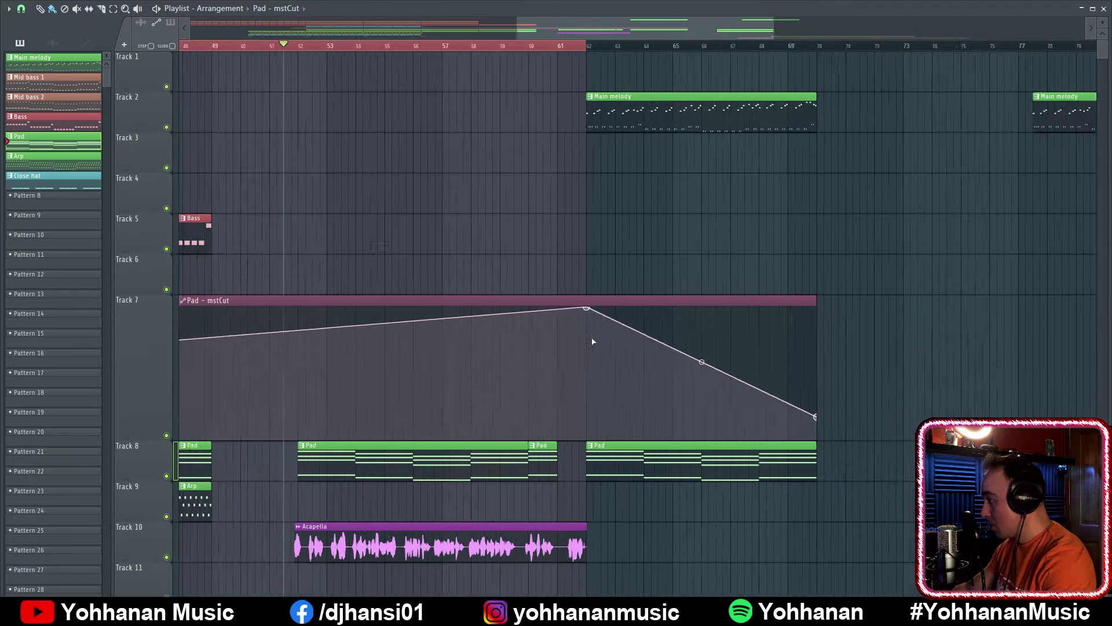
right_click(284, 417)
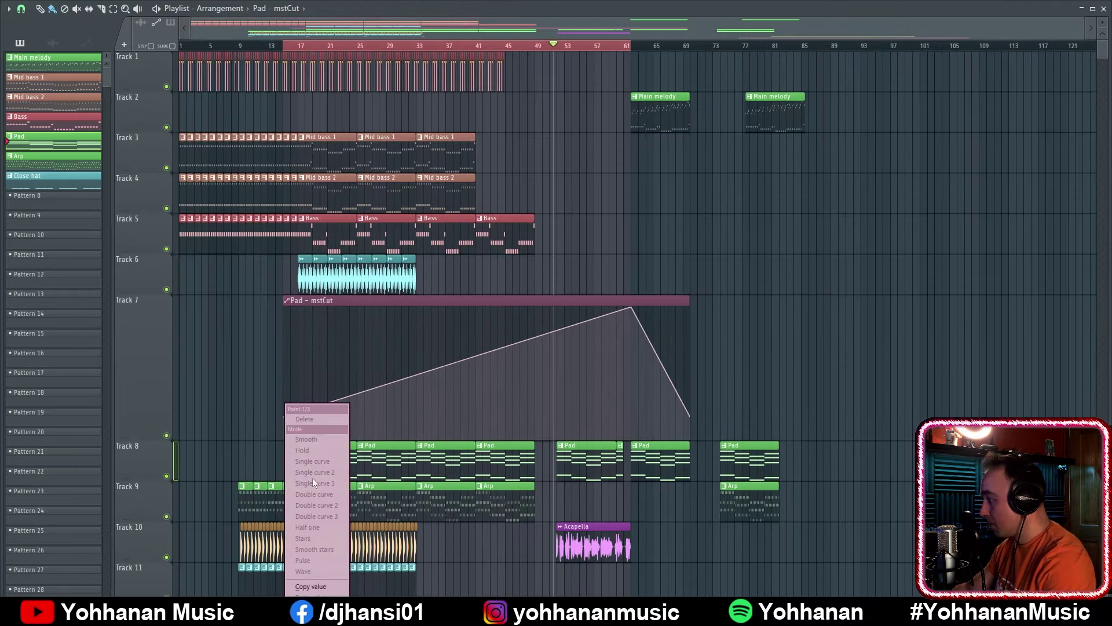
left_click(322, 587)
scroll(465, 414, "up", 6)
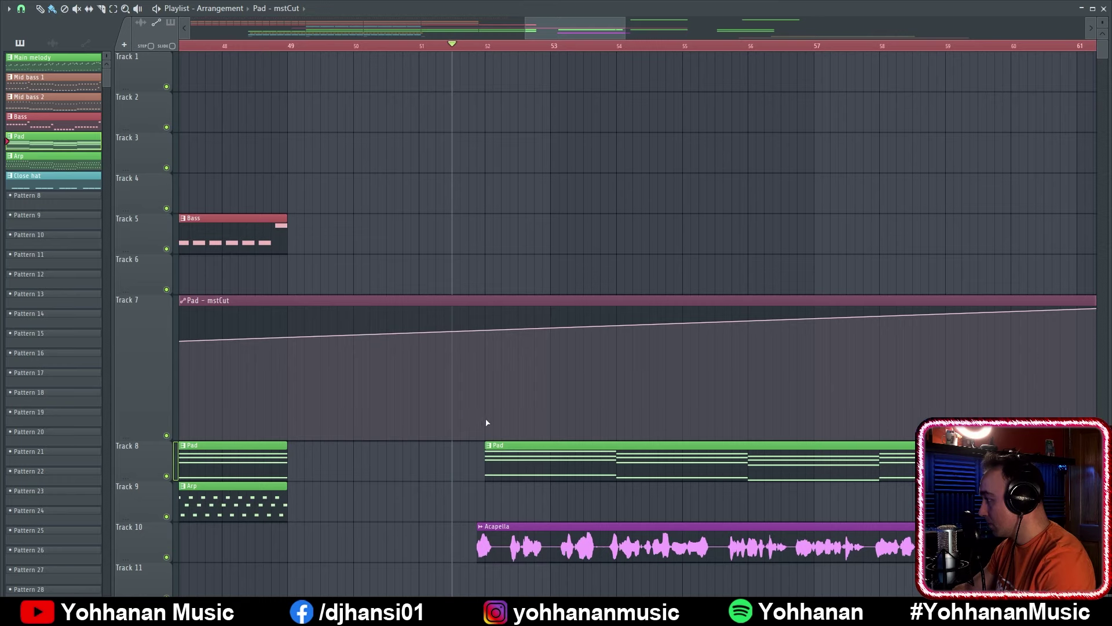
left_click(487, 421)
right_click(487, 419)
key("Escape")
scroll(454, 428, "down", 3)
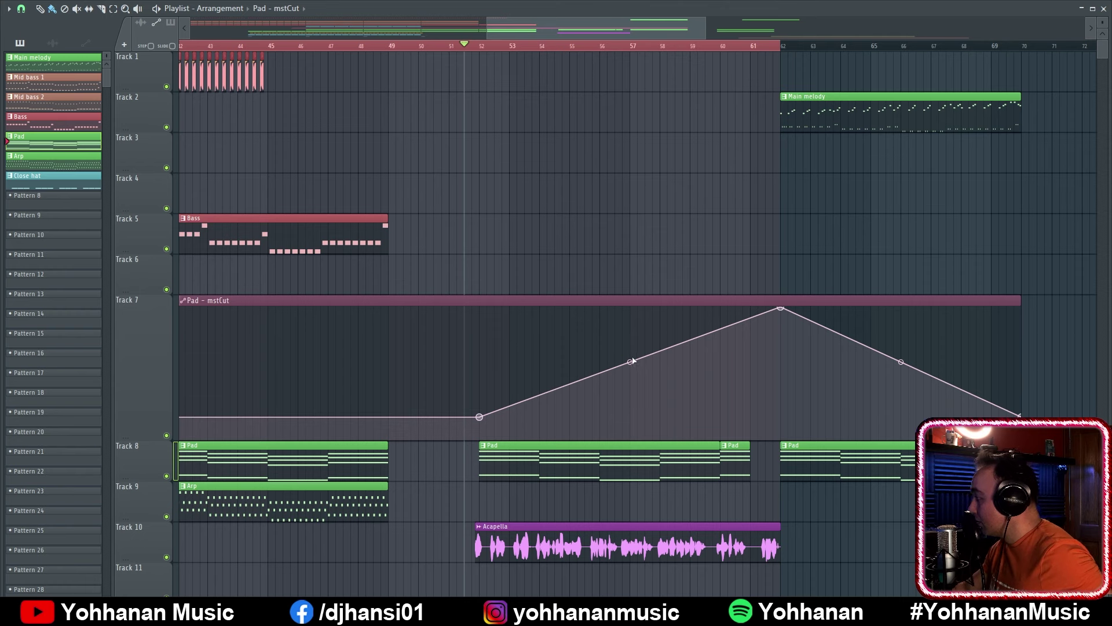
left_click_drag(632, 360, 632, 417)
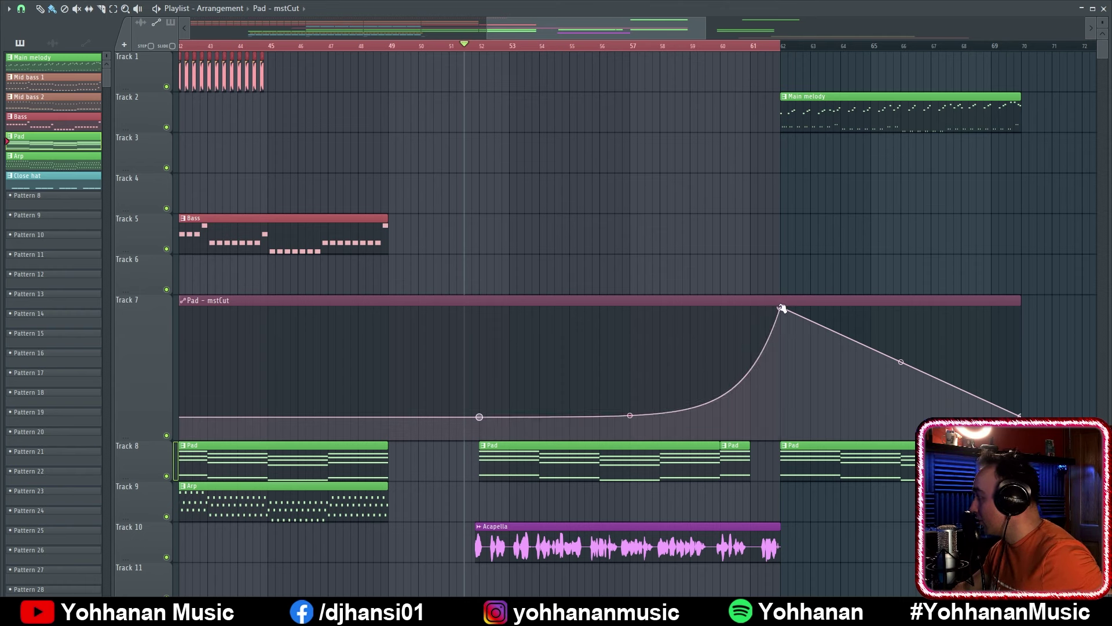
Set the Pad cutoff envelope's points at bars 62 and 70 to an equal level slightly below maximum, checking the result by playback
left_click_drag(781, 308, 780, 333)
left_click_drag(1022, 415, 1021, 333)
key("space")
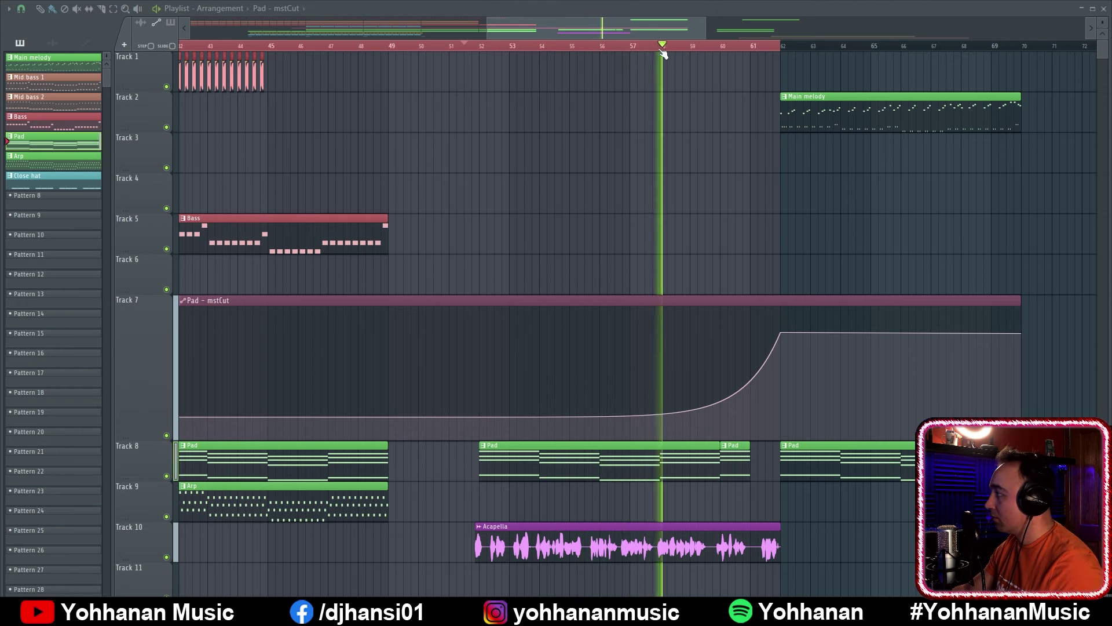
left_click(664, 55)
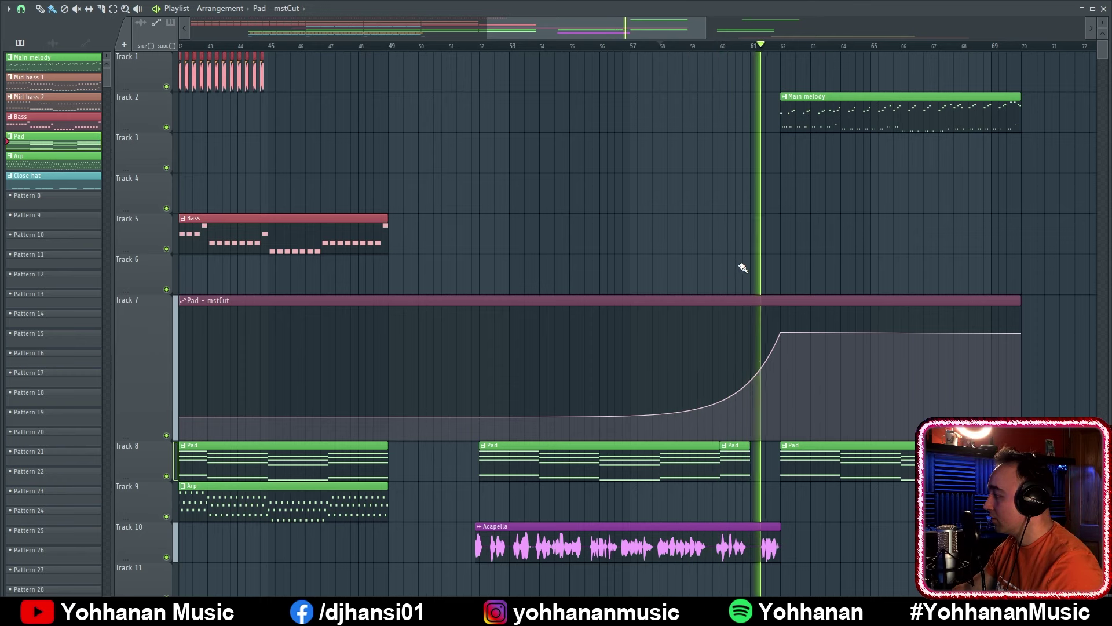
left_click_drag(783, 333, 781, 320)
left_click_drag(1022, 334, 1021, 321)
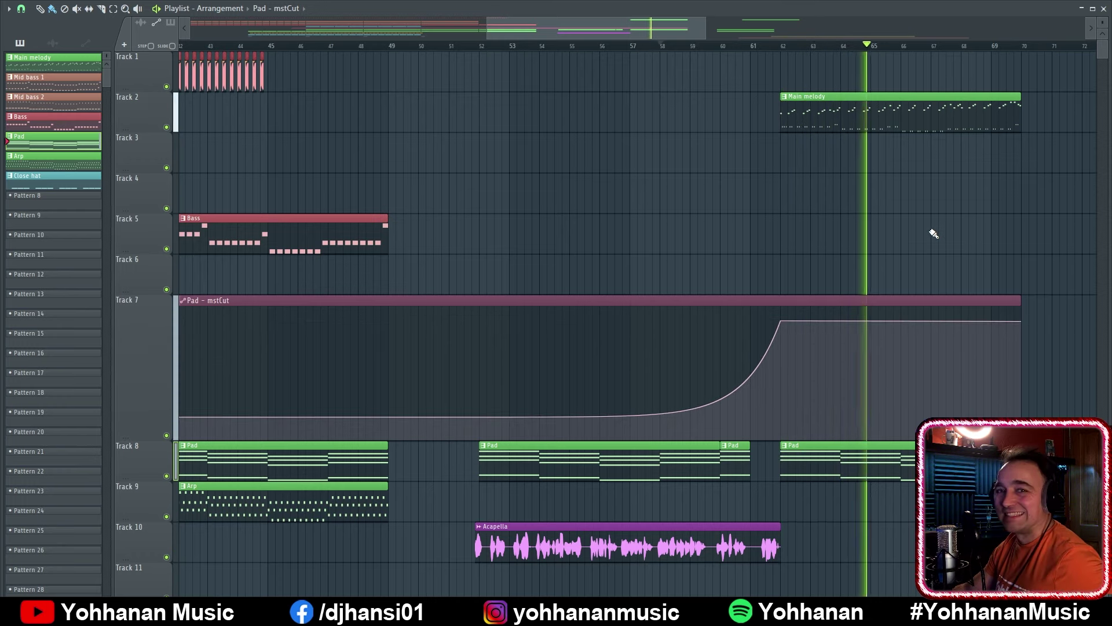
Move the spare Pad and Arp clips out to about bar 86 and place another Pad clip at bar 70 on Track 8
scroll(447, 236, "down", 4)
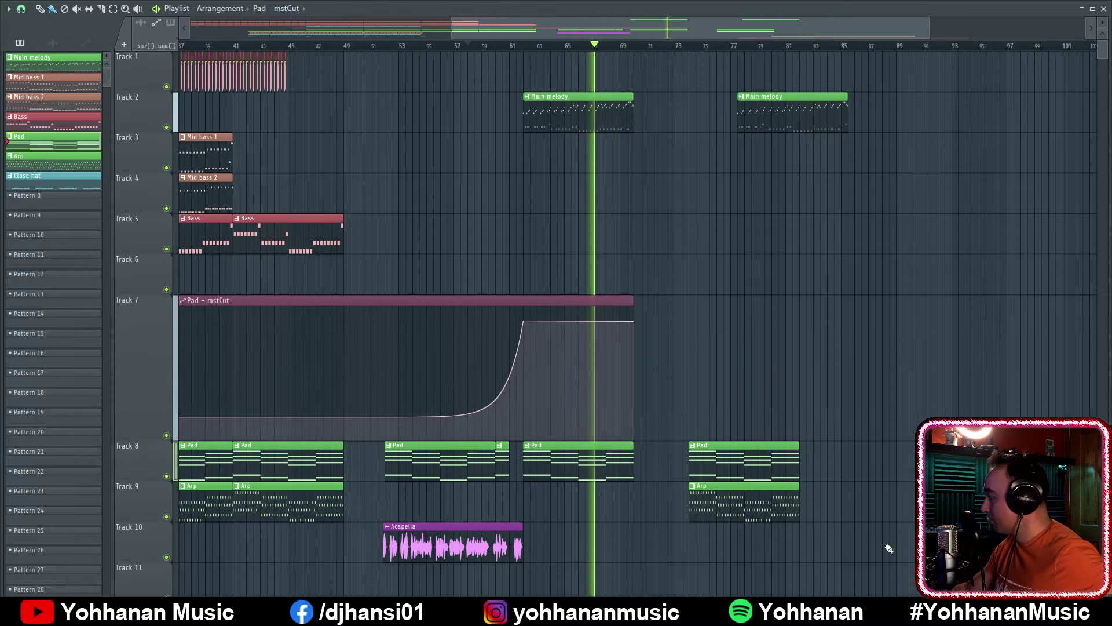
left_click_drag(885, 559, 685, 295)
left_click_drag(745, 458, 917, 458)
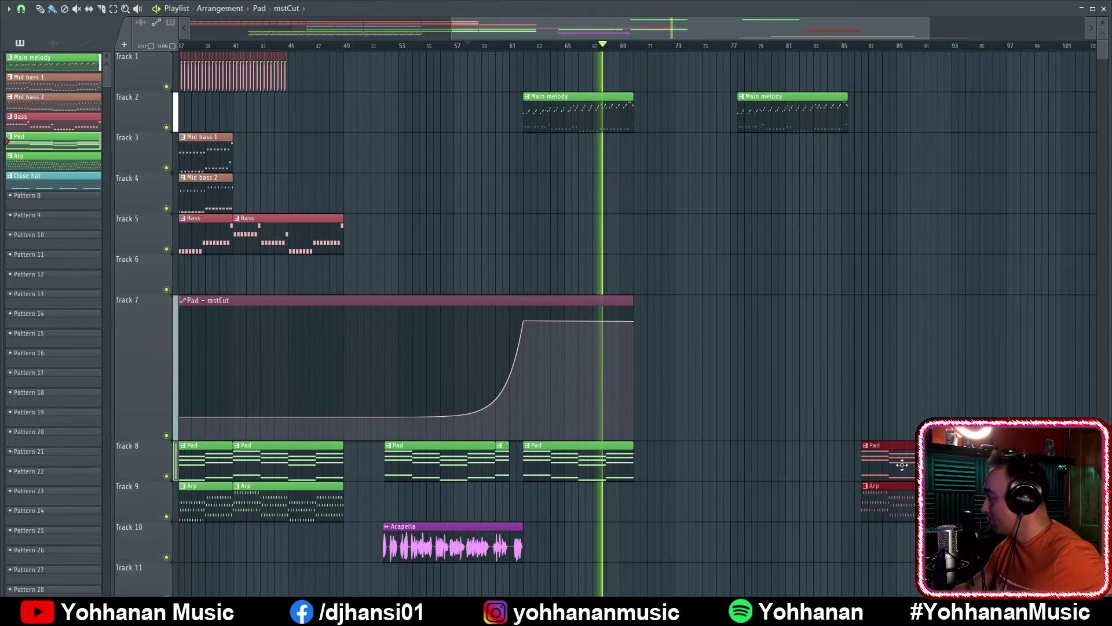
left_click(638, 450)
Move the spare Main melody clip out to about bar 88 and place another Main melody clip at bar 70 on Track 2
left_click(609, 104)
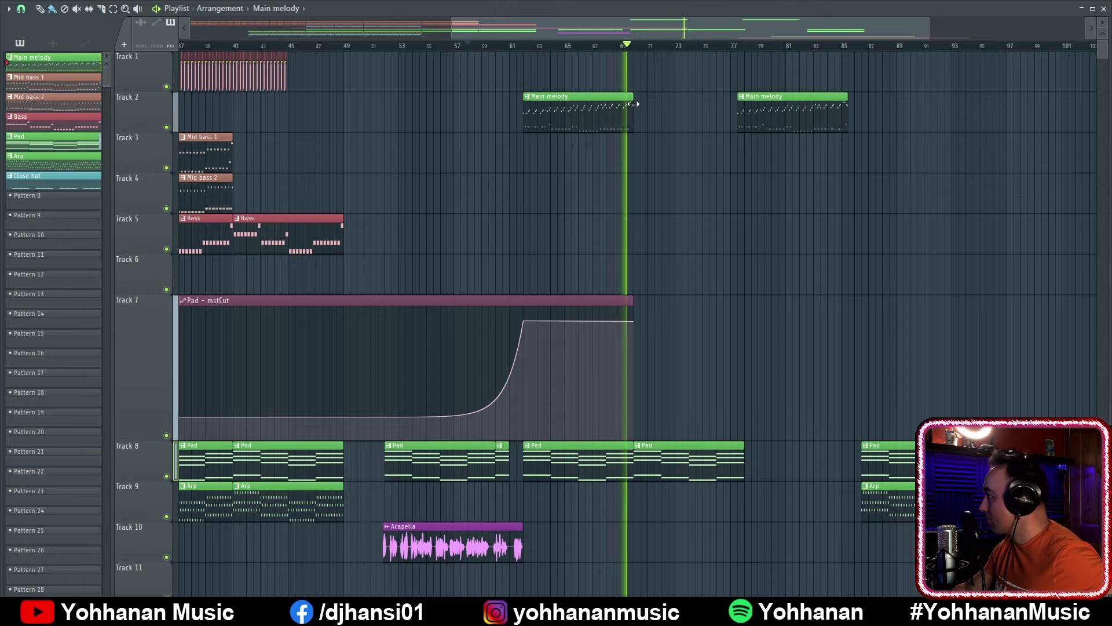
key("space")
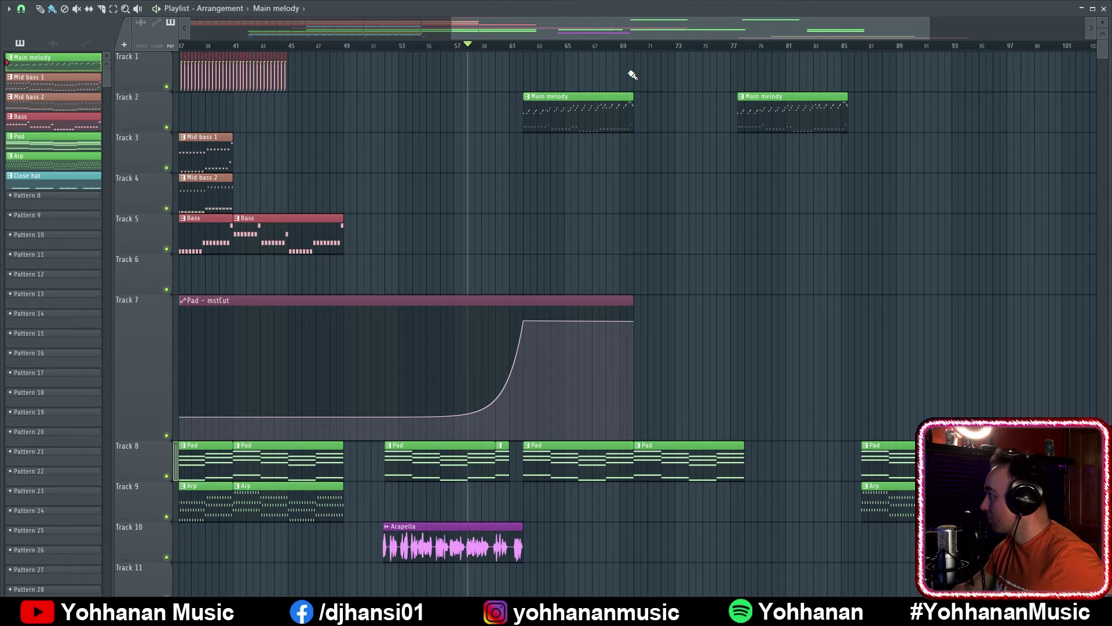
scroll(628, 74, "up", 10)
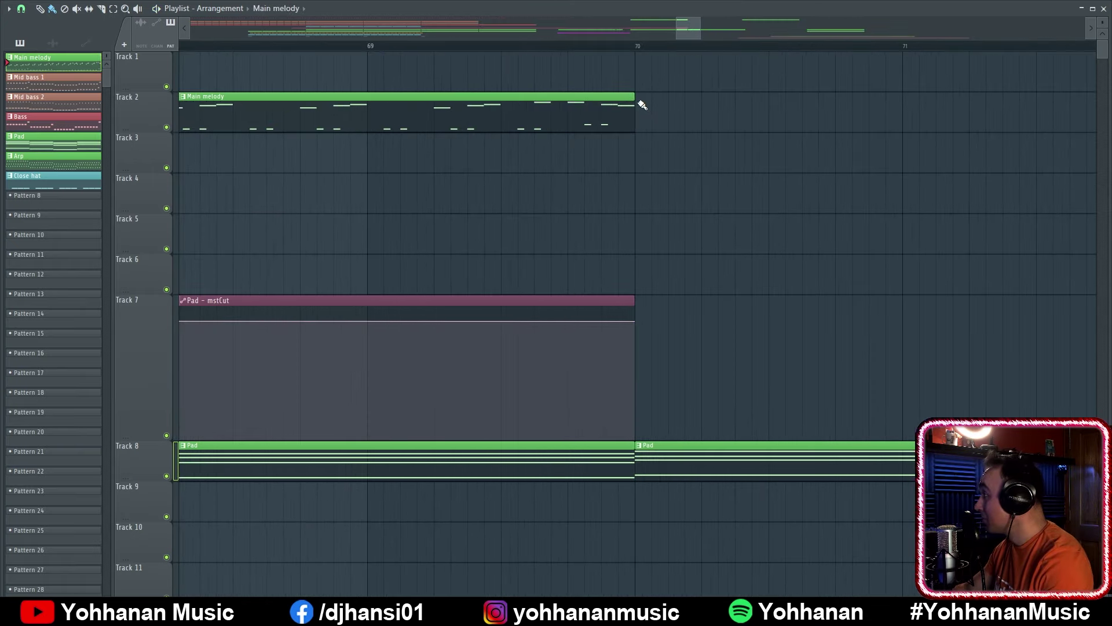
scroll(627, 184, "down", 9)
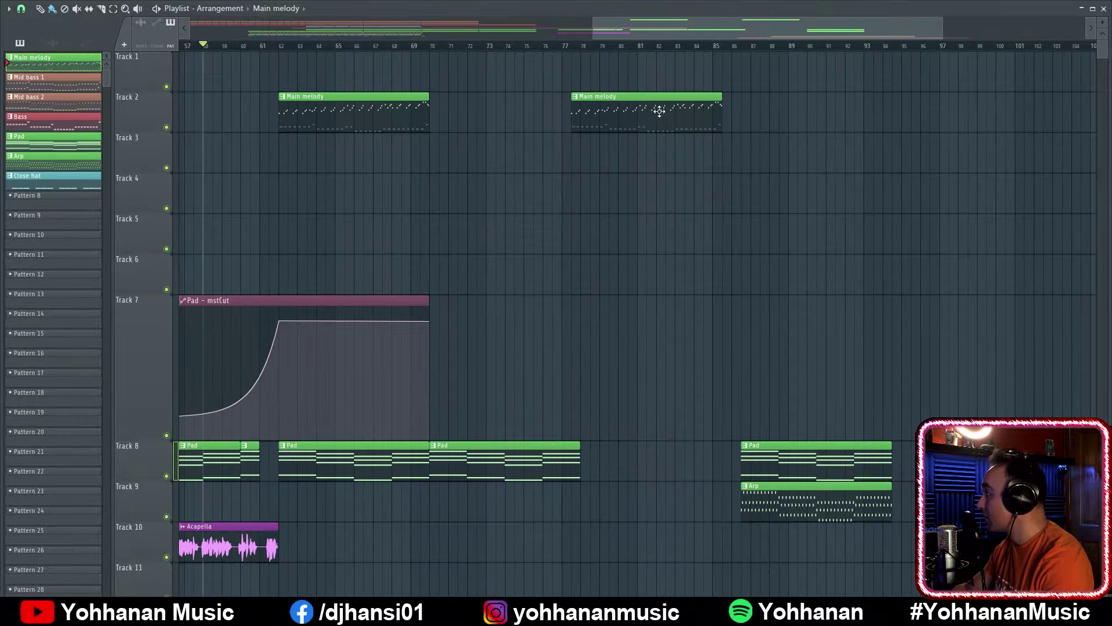
left_click(436, 97)
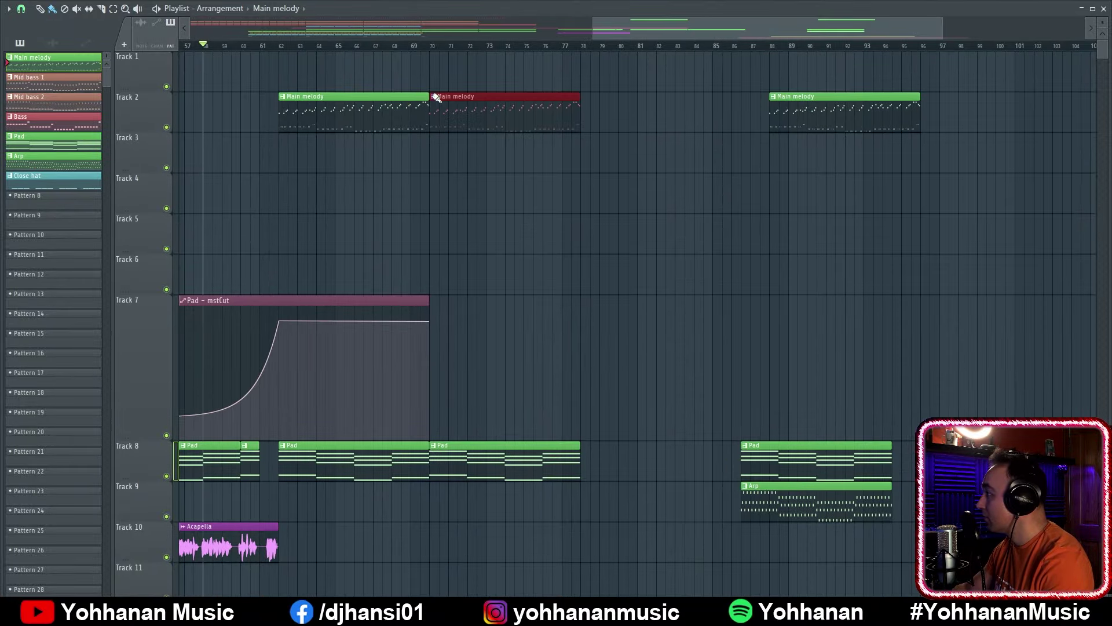
Play the arrangement from about bar 58 through the transition into the main melody
scroll(615, 233, "down", 4)
key("space")
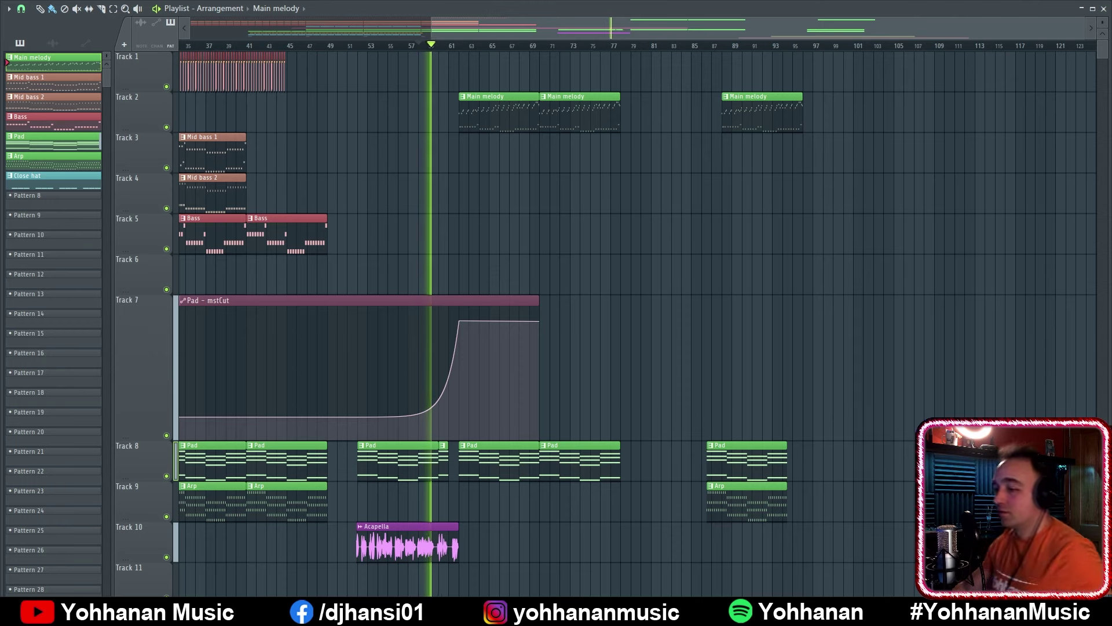
key("space")
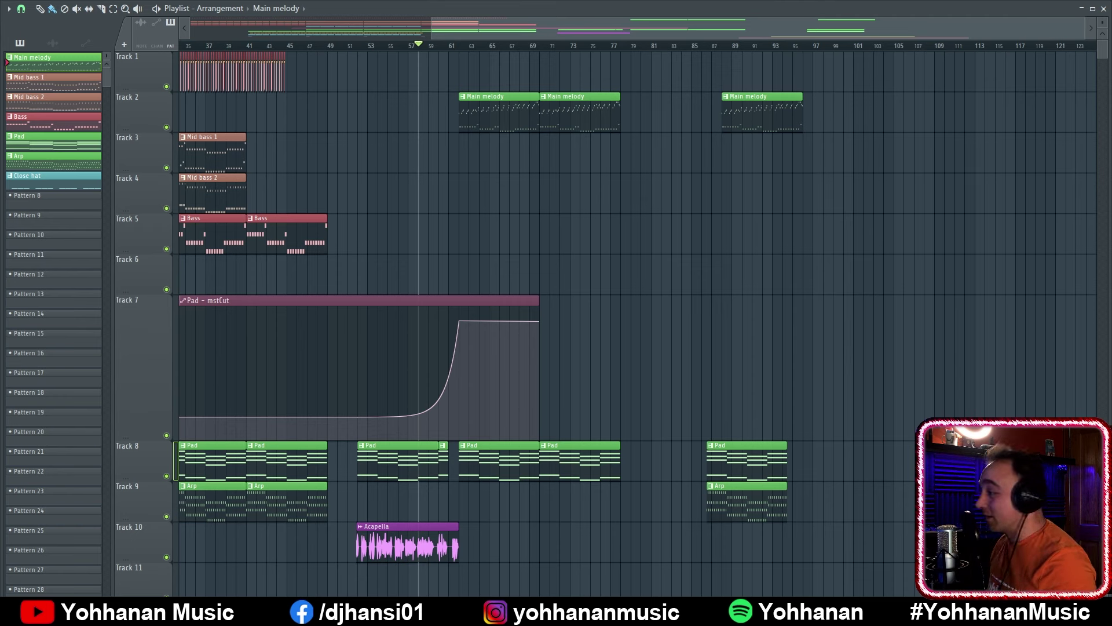
key("space")
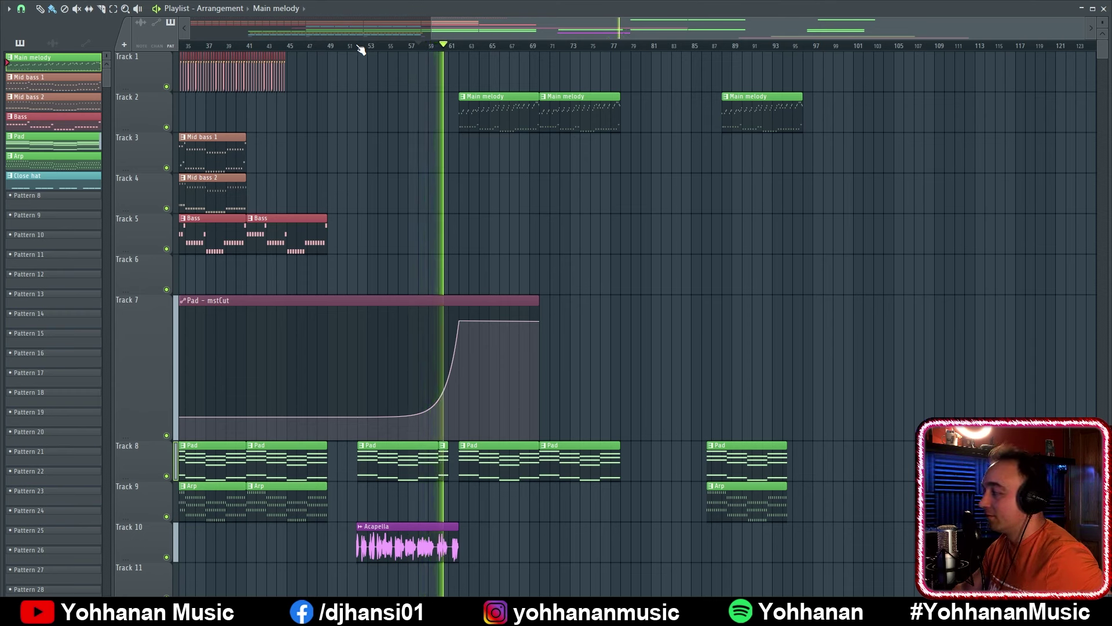
key("space")
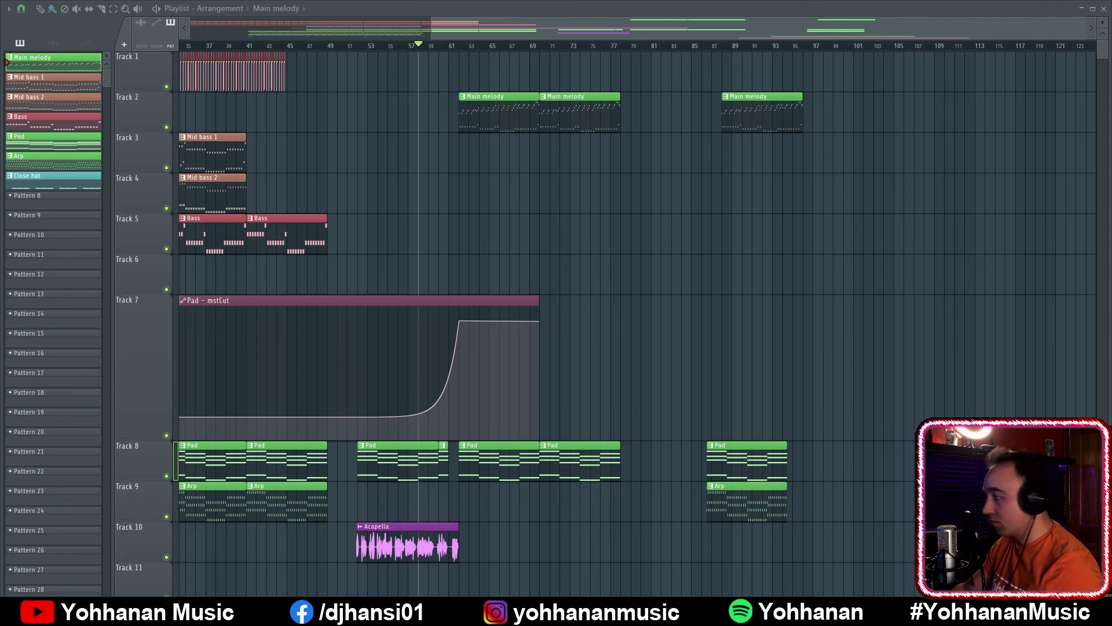
Move the KSHMR_Impact_with_Sweep_10 clip to Track 11 and align its impact exactly with bar 62
left_click_drag(527, 548, 467, 458)
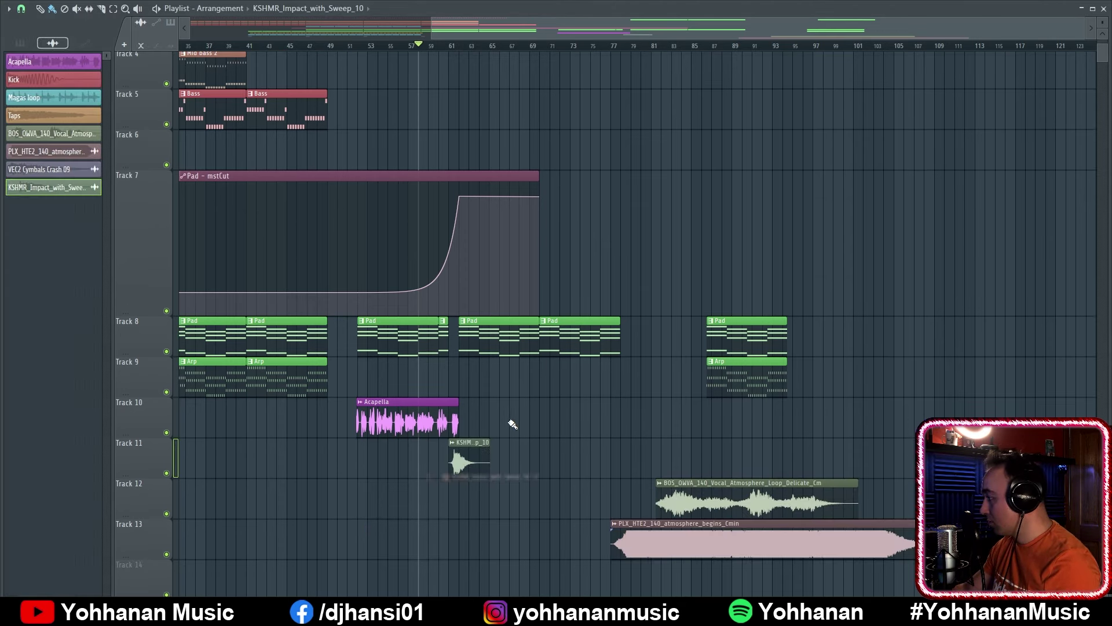
key("space")
scroll(464, 409, "up", 1)
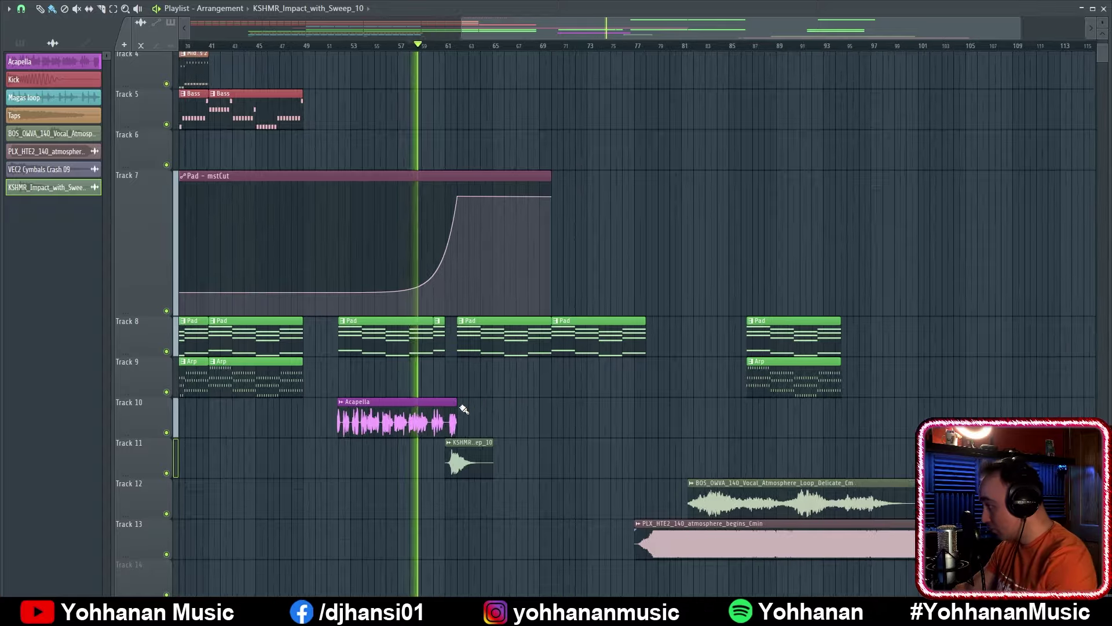
scroll(463, 408, "up", 5)
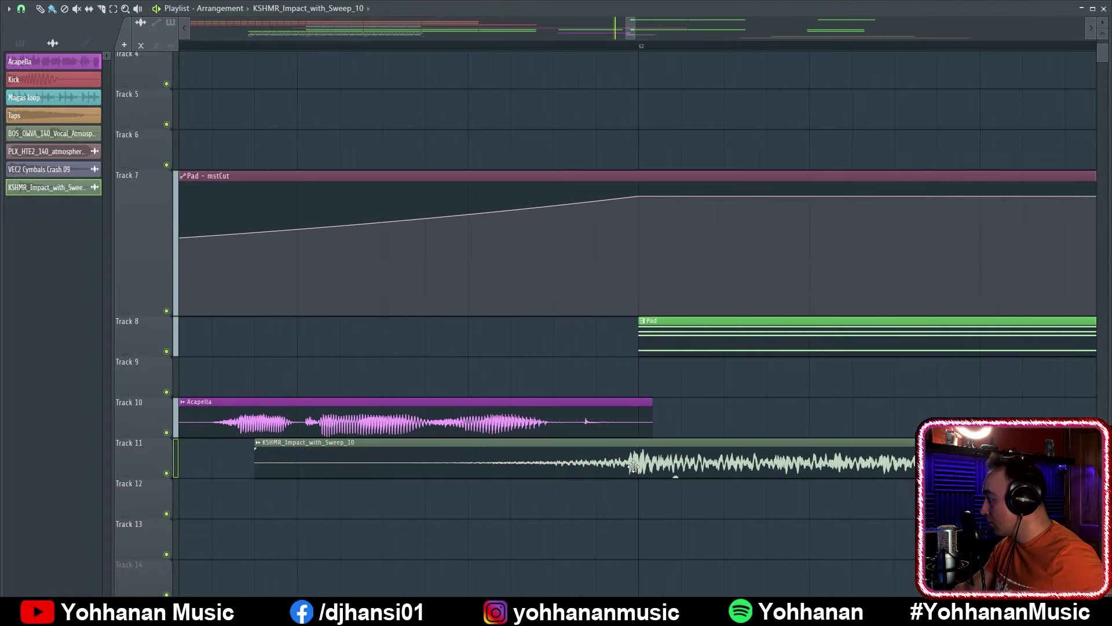
mouse_move(633, 465)
left_mouse_down()
mouse_move(660, 464)
mouse_move(641, 464)
left_mouse_up()
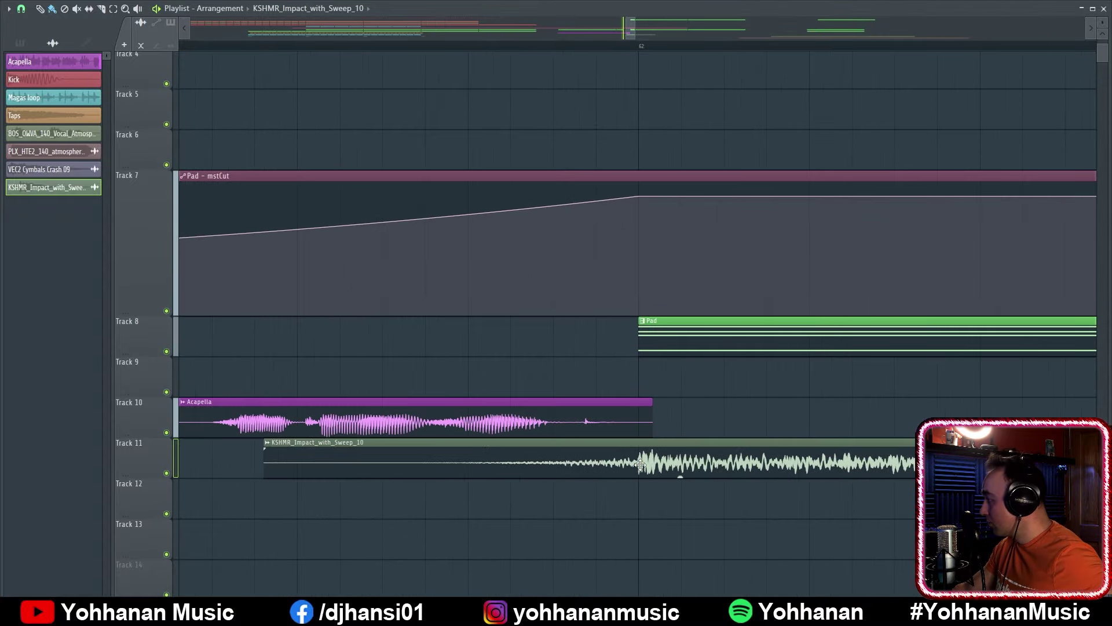
Play the passage just before bar 62 repeatedly to check the impact's timing against the pad and acapella
key("space")
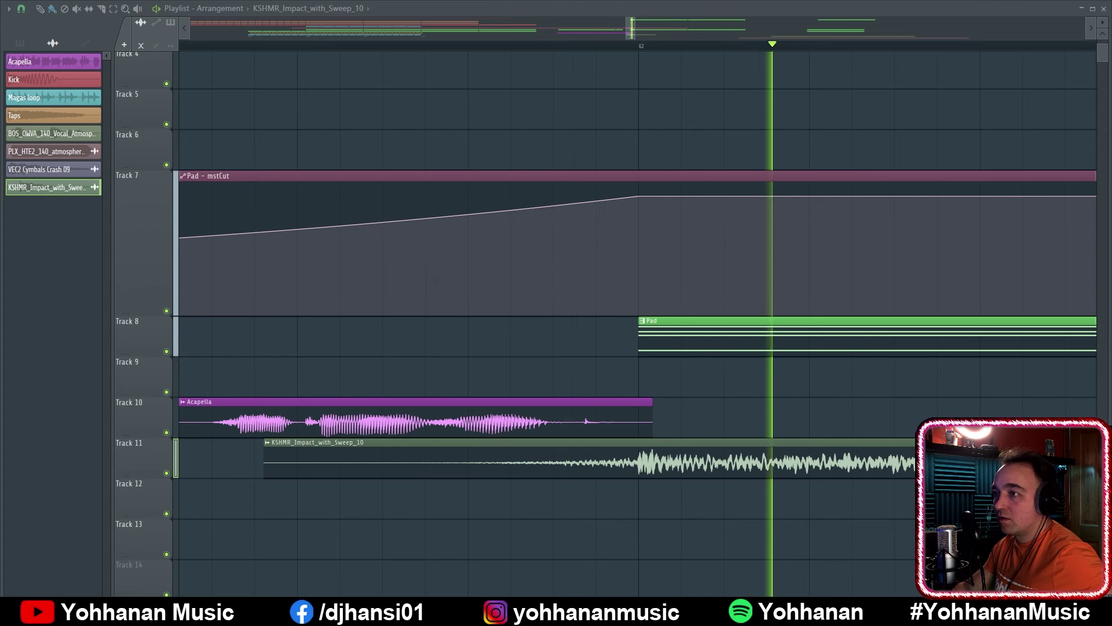
left_click(467, 48)
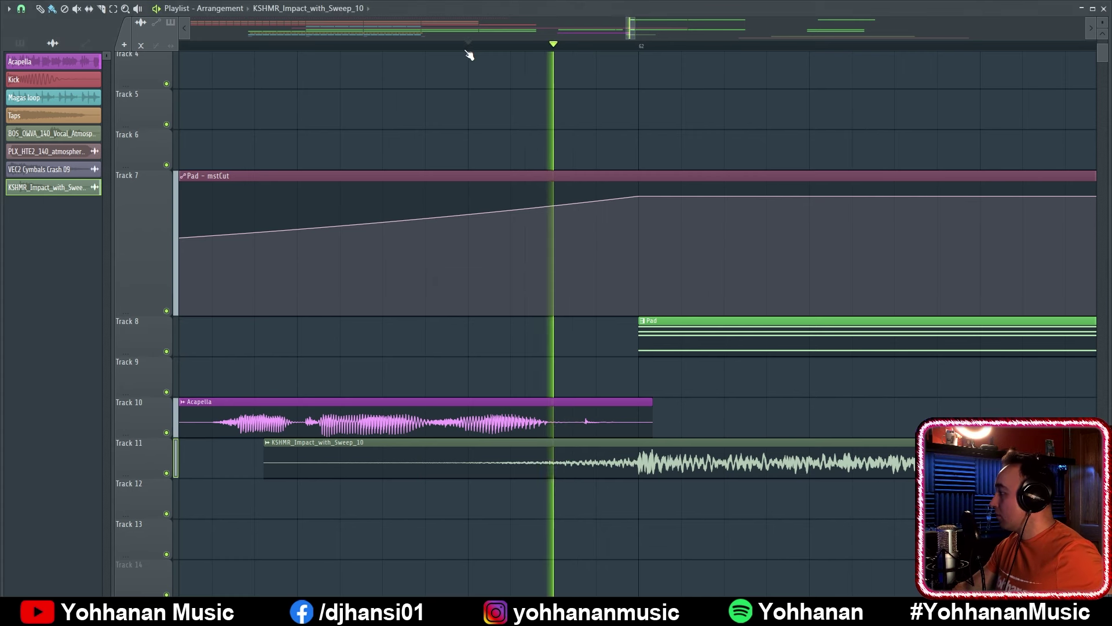
left_click(469, 47)
key("space")
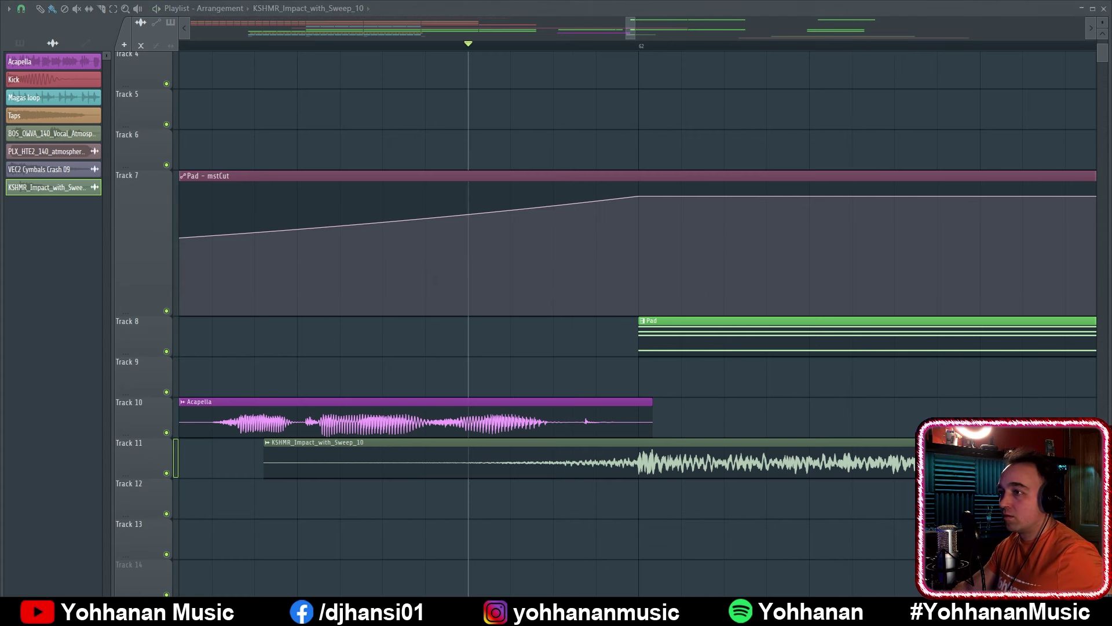
key("space")
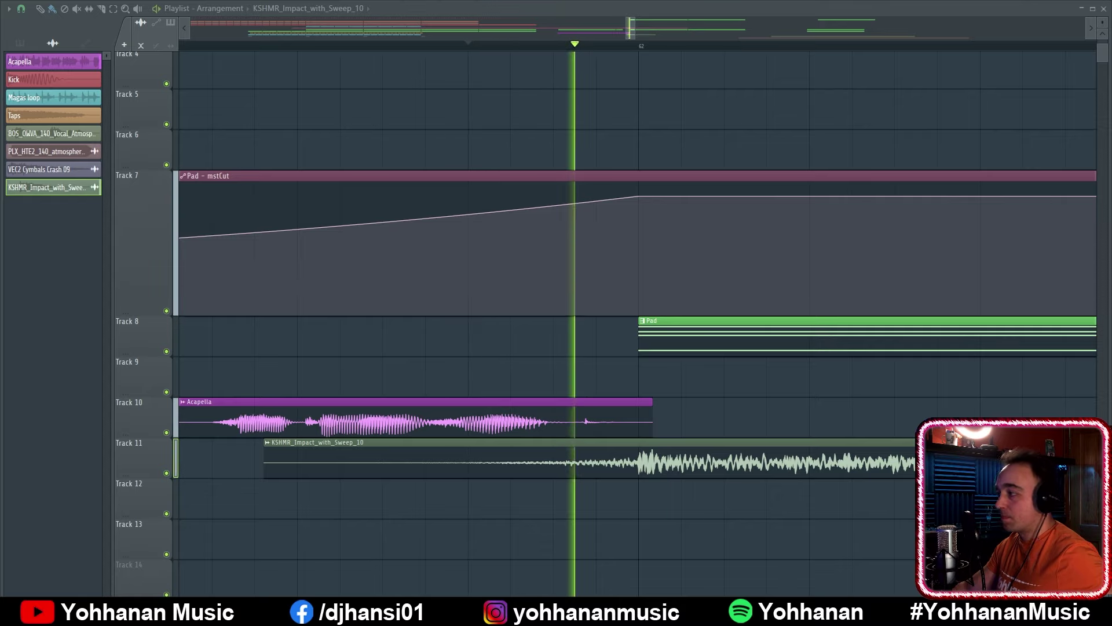
scroll(463, 543, "down", 5)
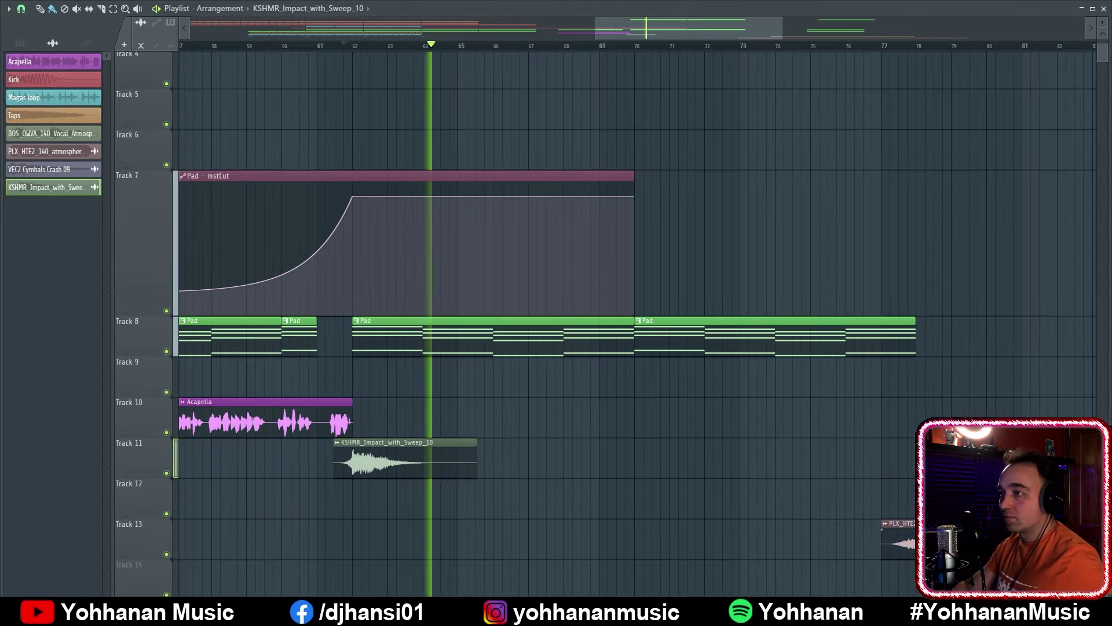
key("space")
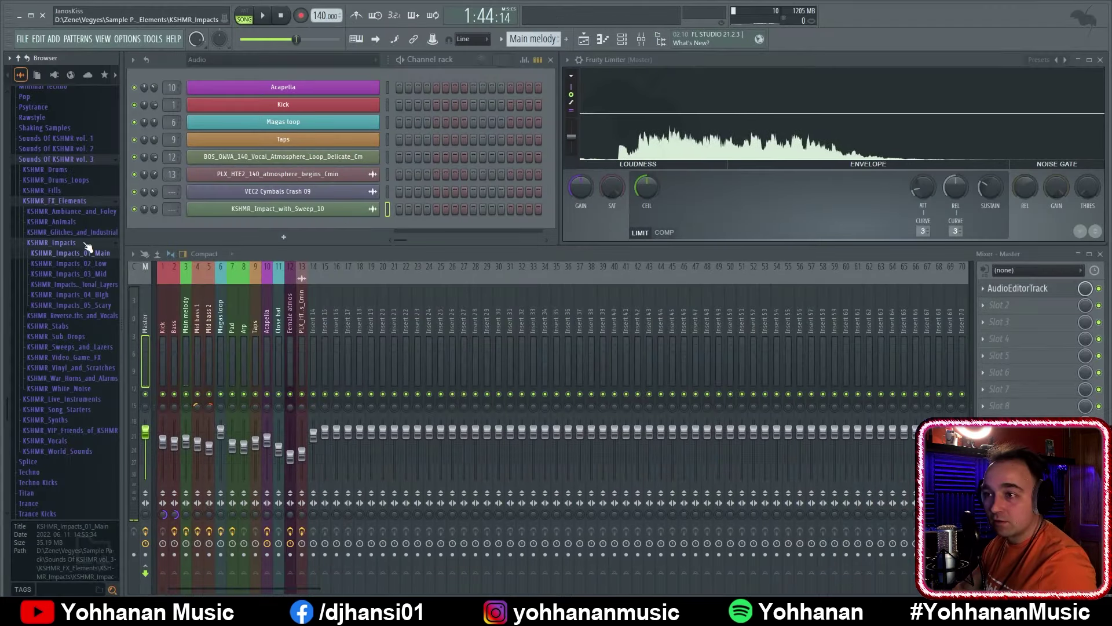
Audition the favourite samples in the browser and add Nyrho Fx (13) to the project as an audio clip
left_click(105, 74)
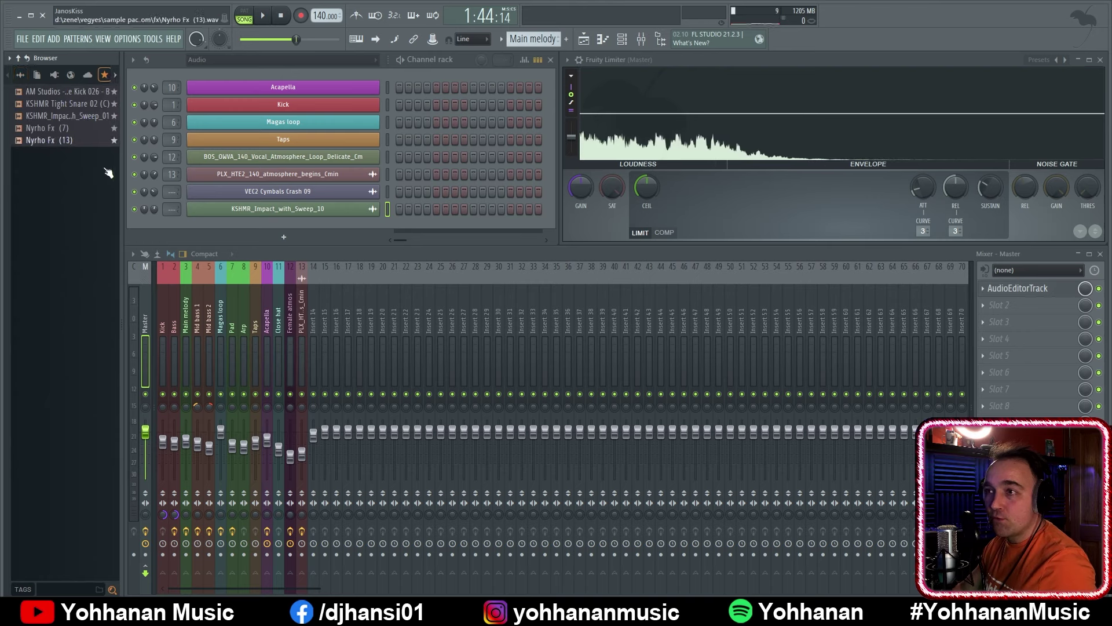
left_click(75, 115)
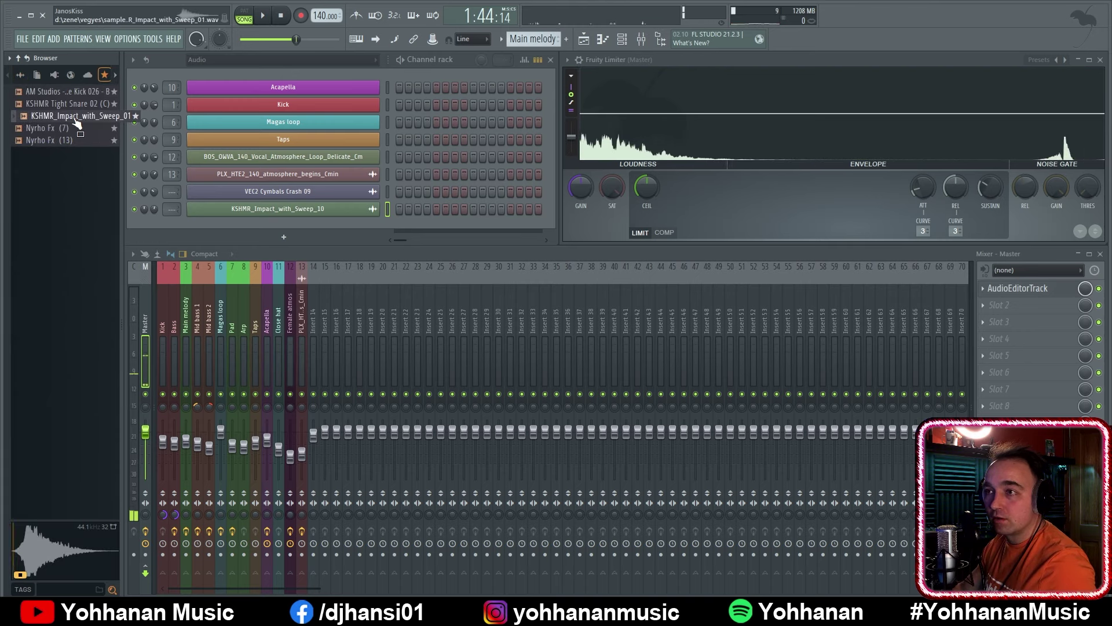
left_click(81, 92)
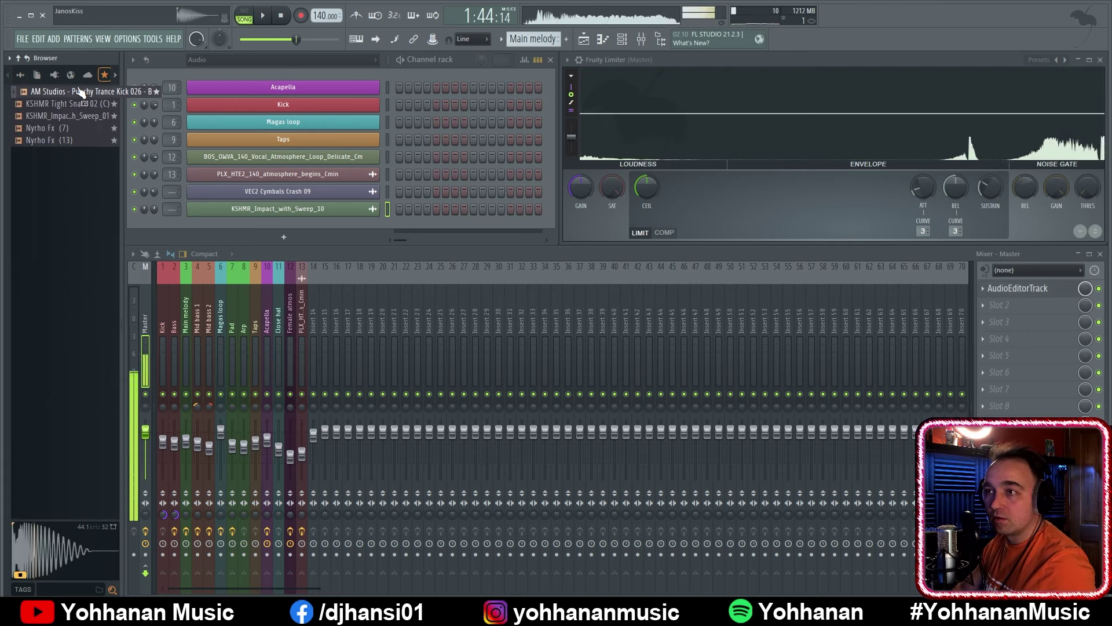
left_click(67, 139)
left_click_drag(67, 145, 476, 278)
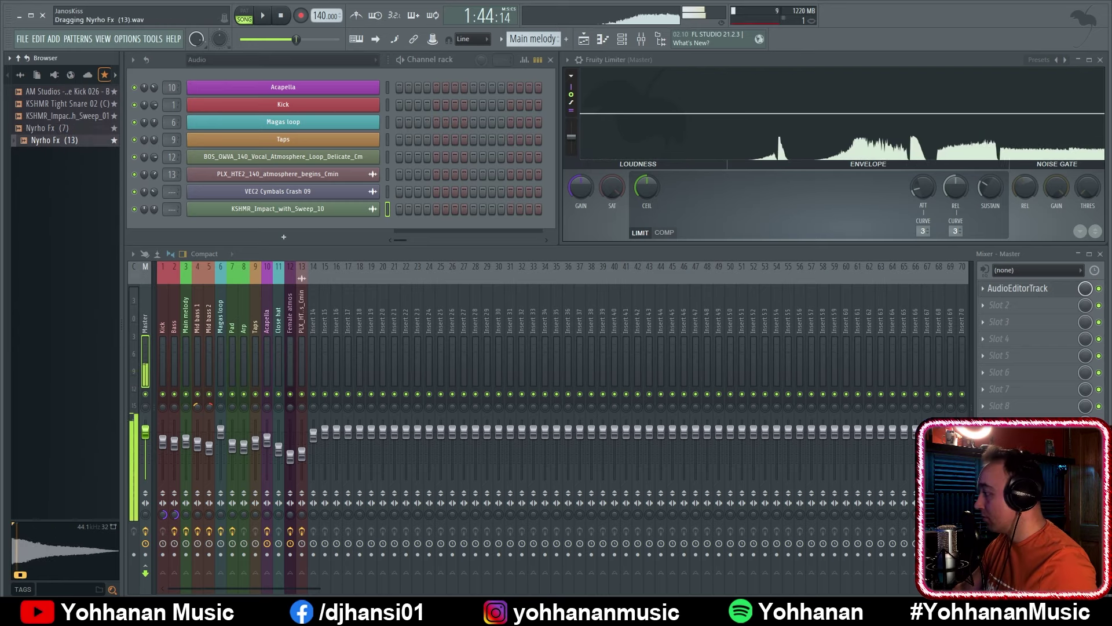
left_click_drag(302, 278, 302, 278)
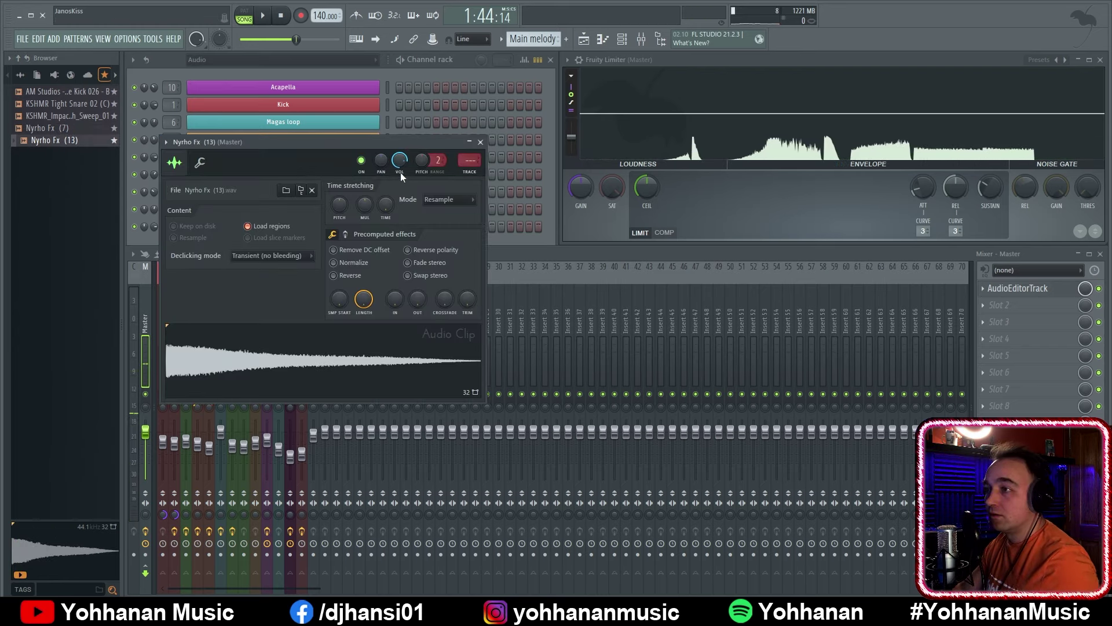
Set the Nyrho Fx (13) channel volume to 27% during playback and close its settings
left_click_drag(401, 172, 401, 209)
key("space")
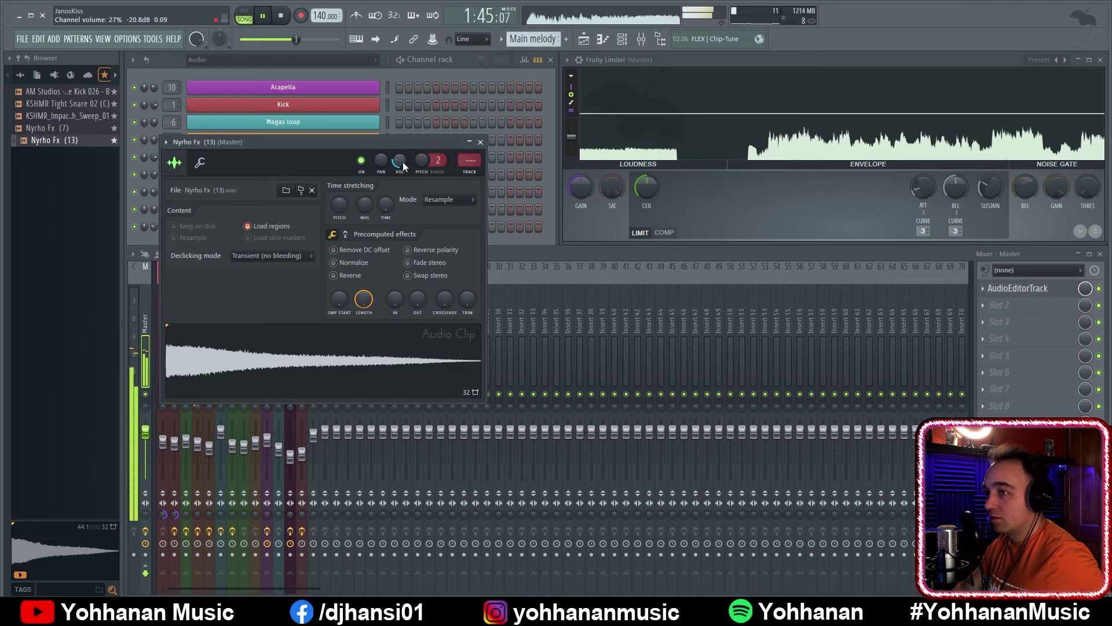
left_click(481, 141)
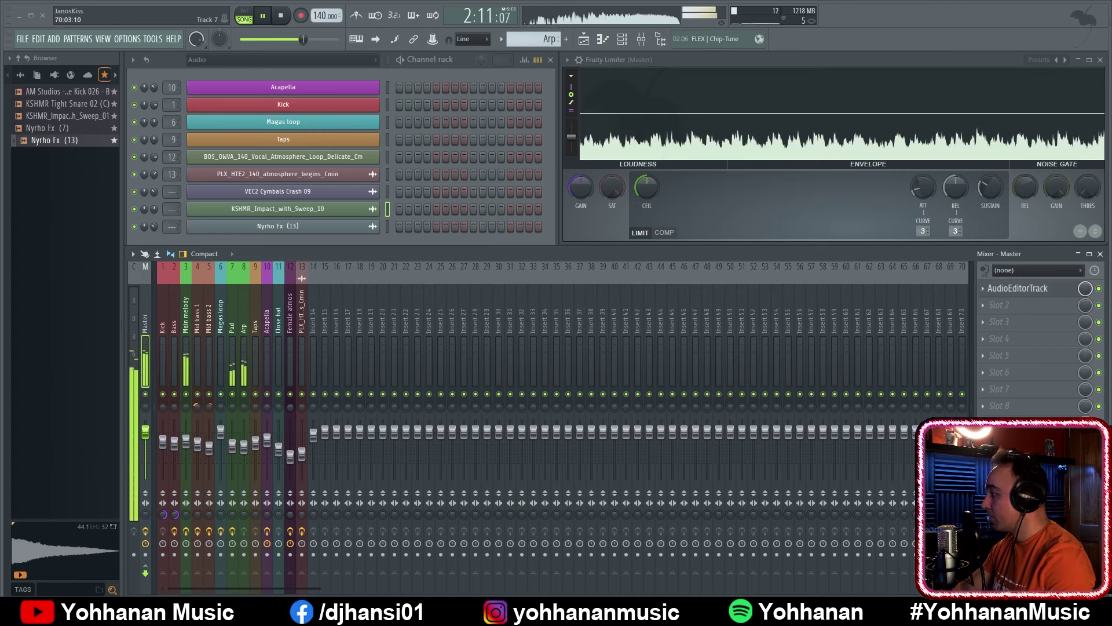
Play back the transition into the main melody and the acapella section of the break
key("space")
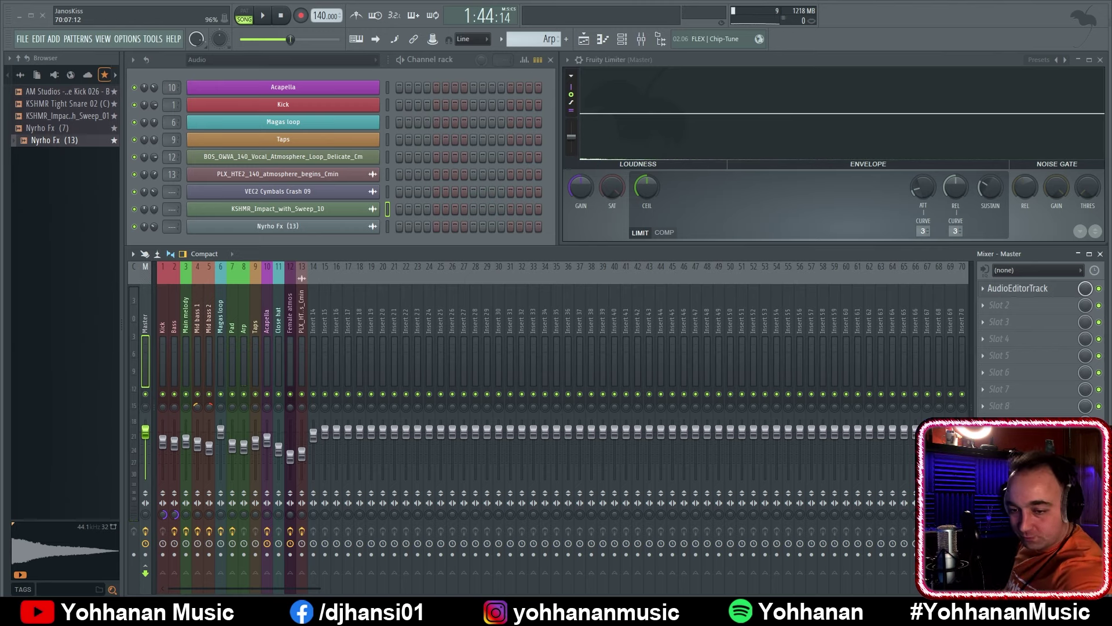
key("space")
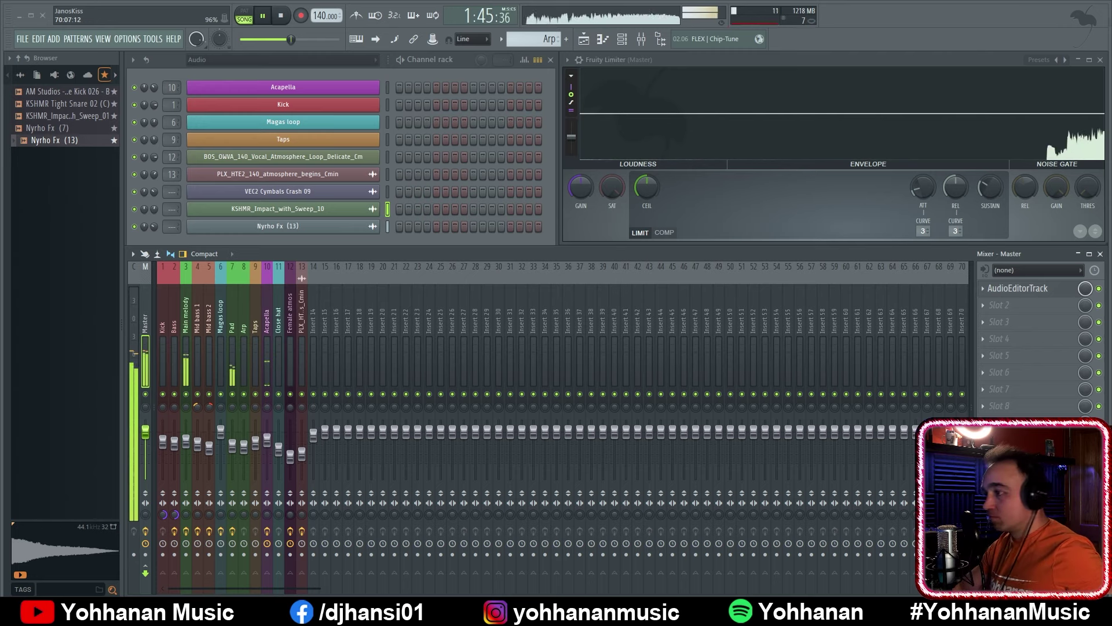
key("space")
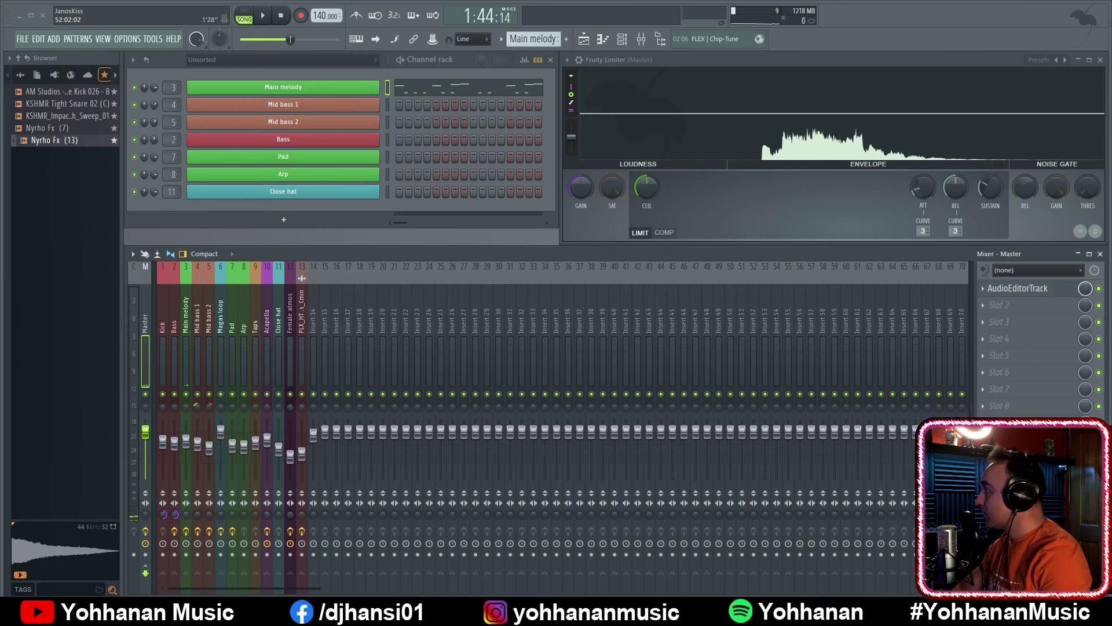
key("space")
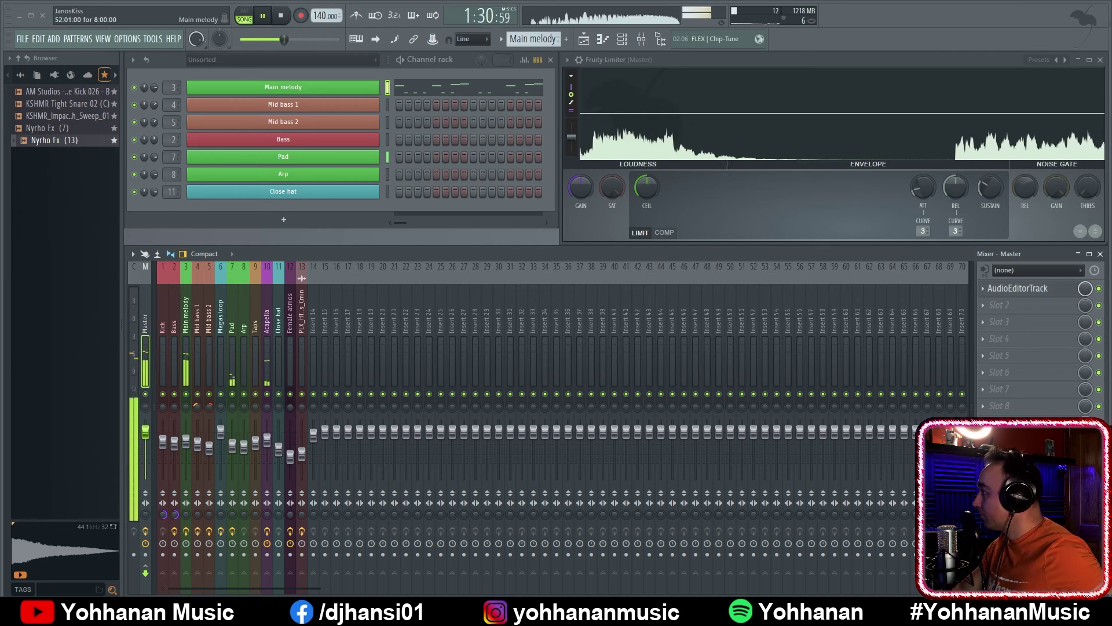
Stop playback and open the Spire synth of the Main melody channel
key("space")
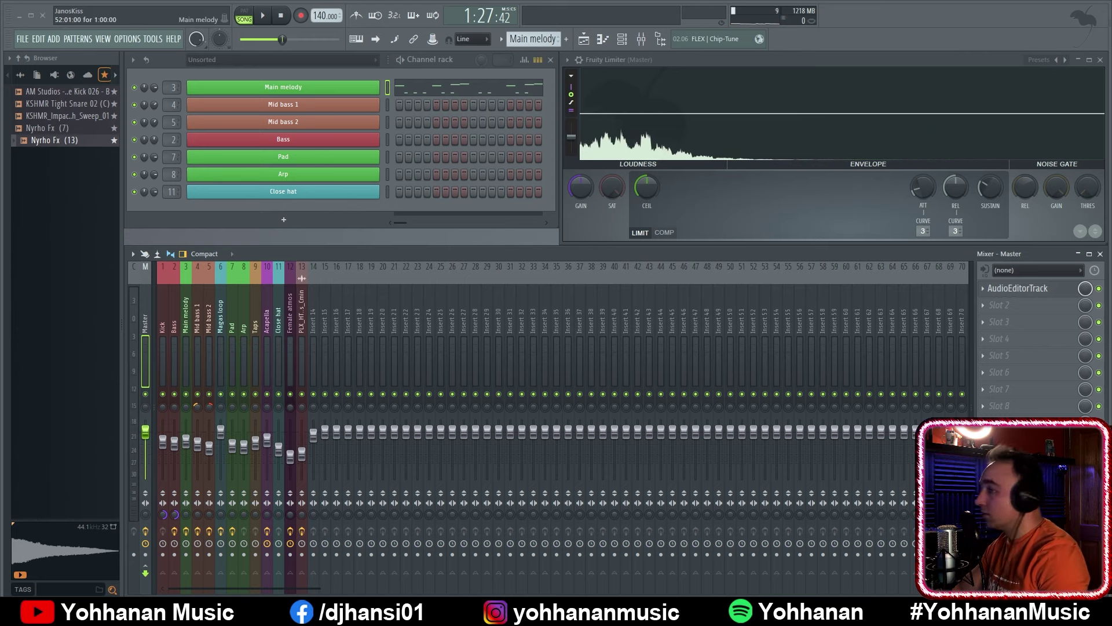
left_click(464, 87)
left_click(964, 57)
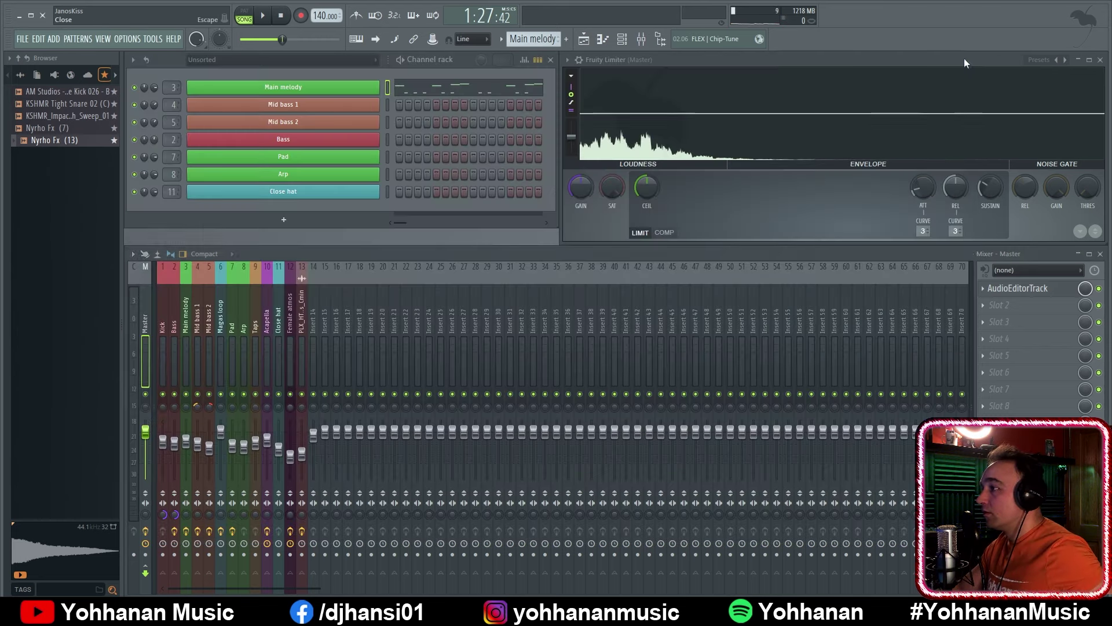
left_click(322, 88)
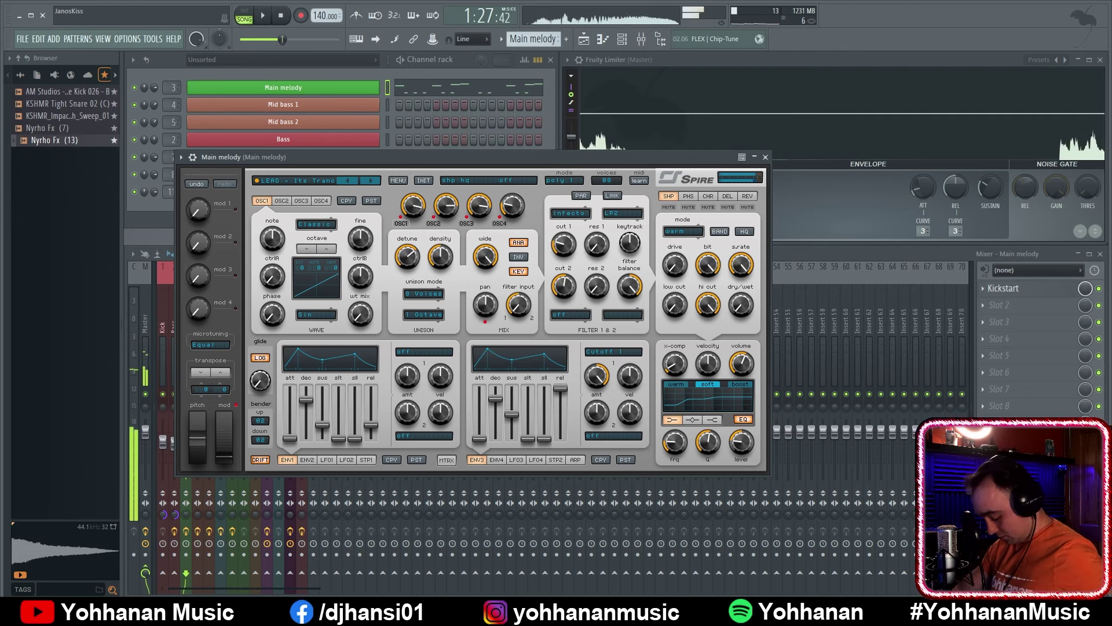
Play the Main melody pattern on its own in pattern mode to examine the lead's sound and oscillator mix
key("l")
key("space")
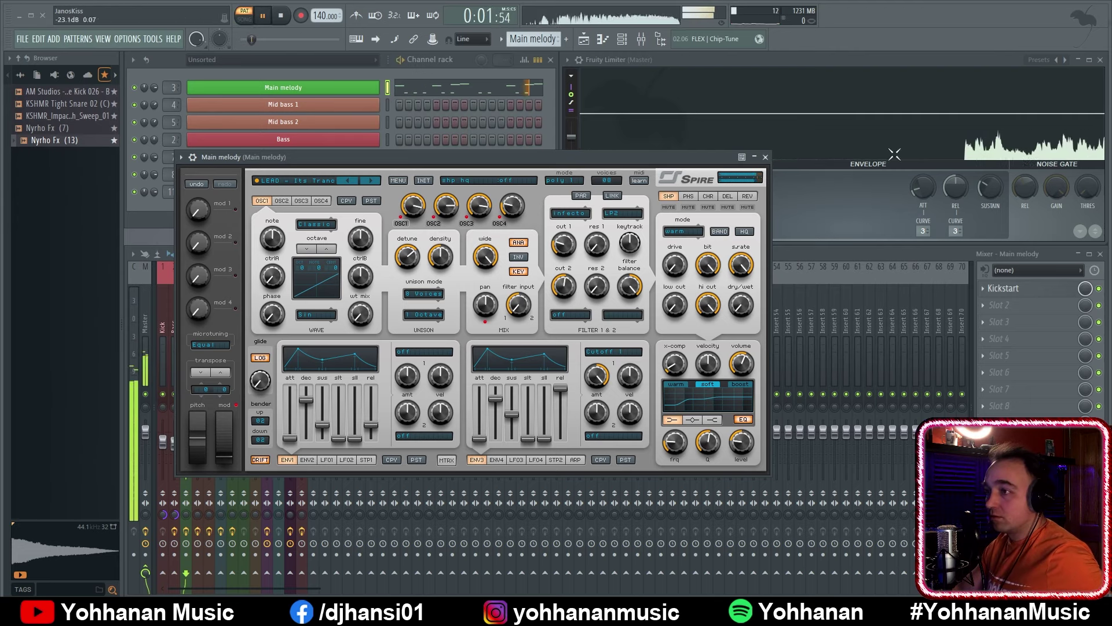
key("space")
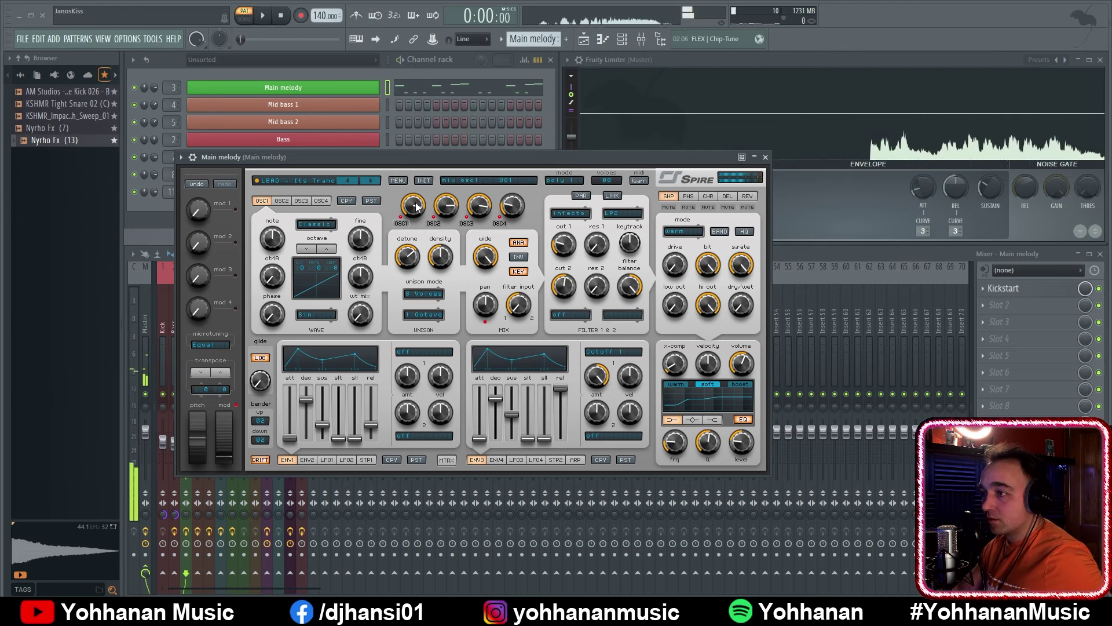
key("space")
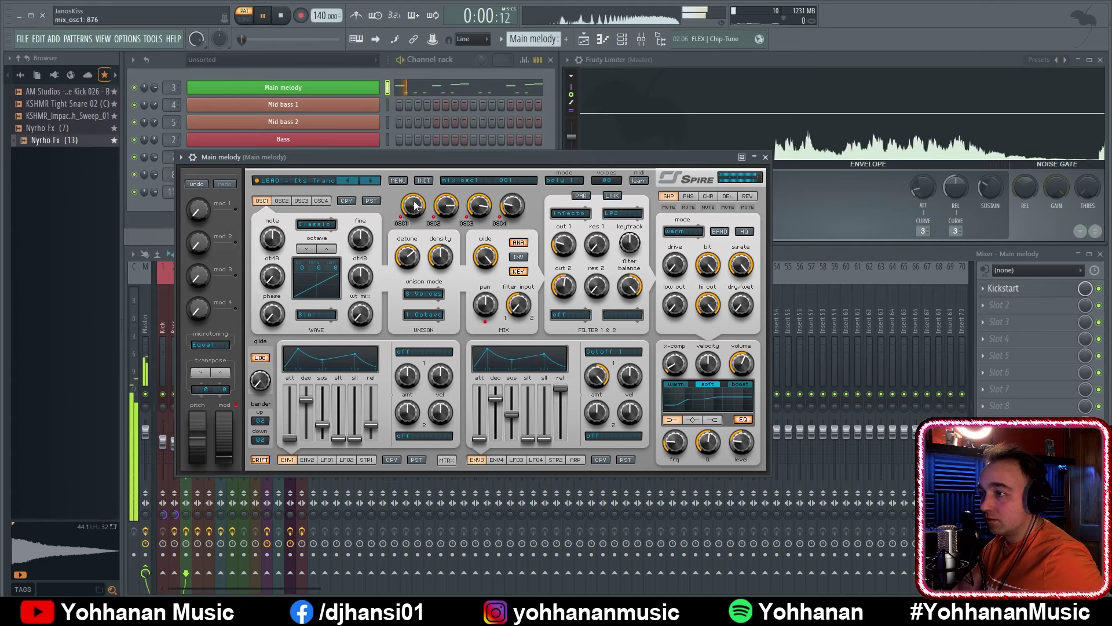
scroll(414, 204, "down", 3)
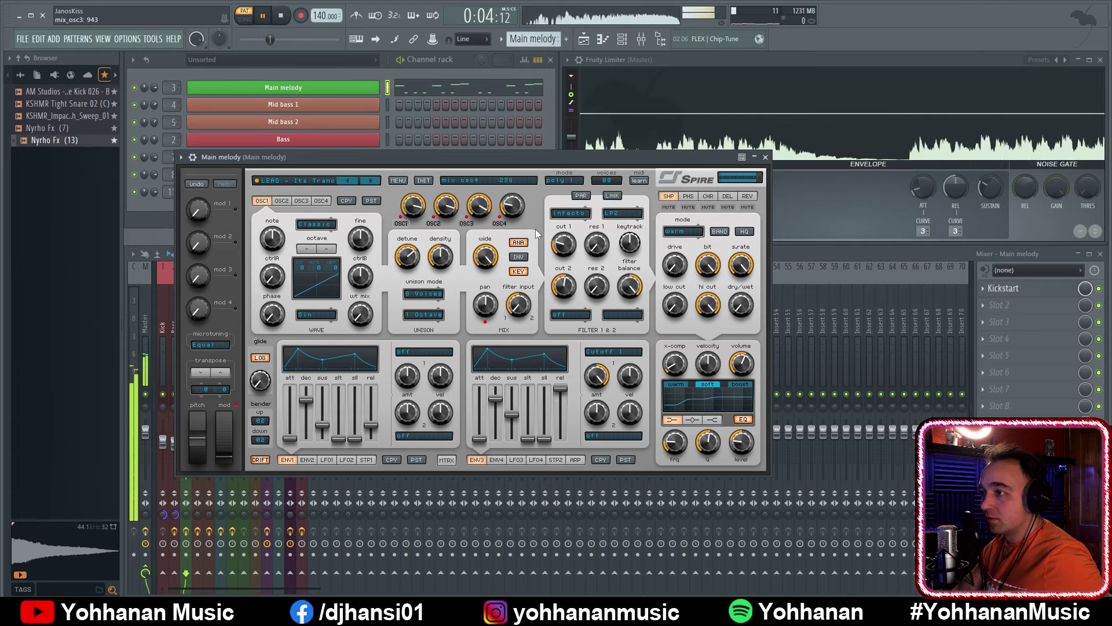
key("space")
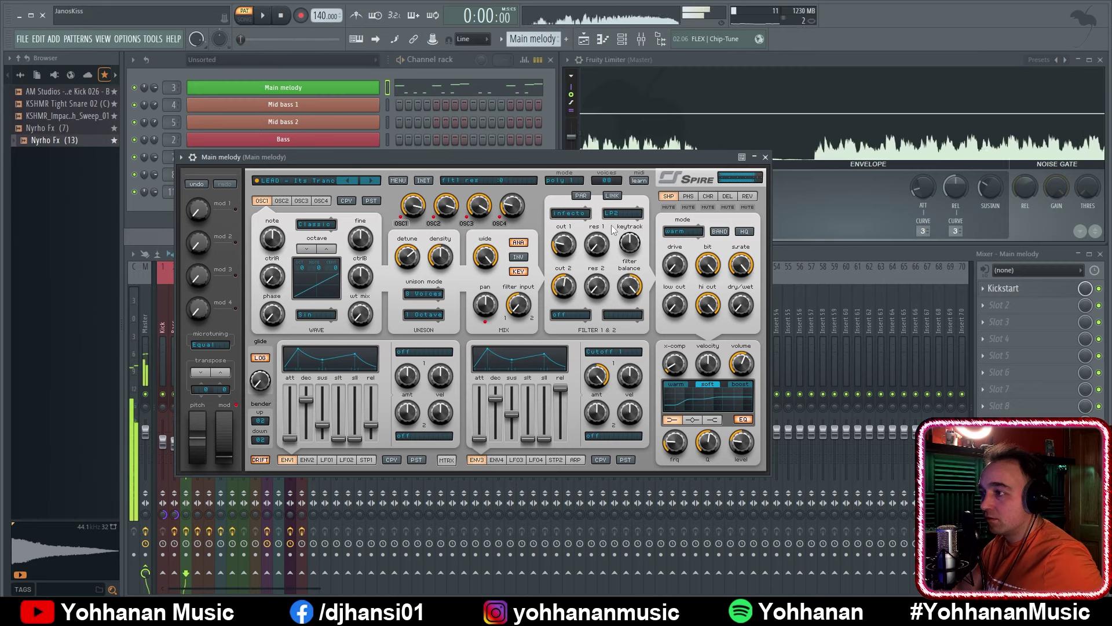
Try the BP2 and HP2 modes with different cutoffs on Spire's filter 1, returning it to LP2
left_click(621, 213)
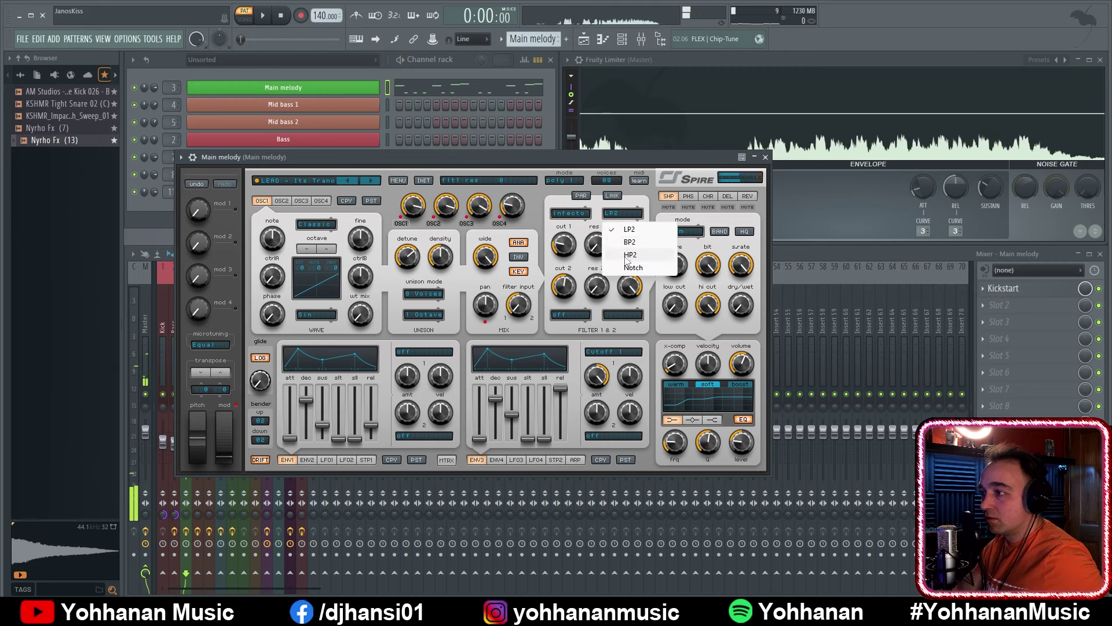
left_click(629, 242)
key("space")
left_click_drag(565, 246, 568, 247)
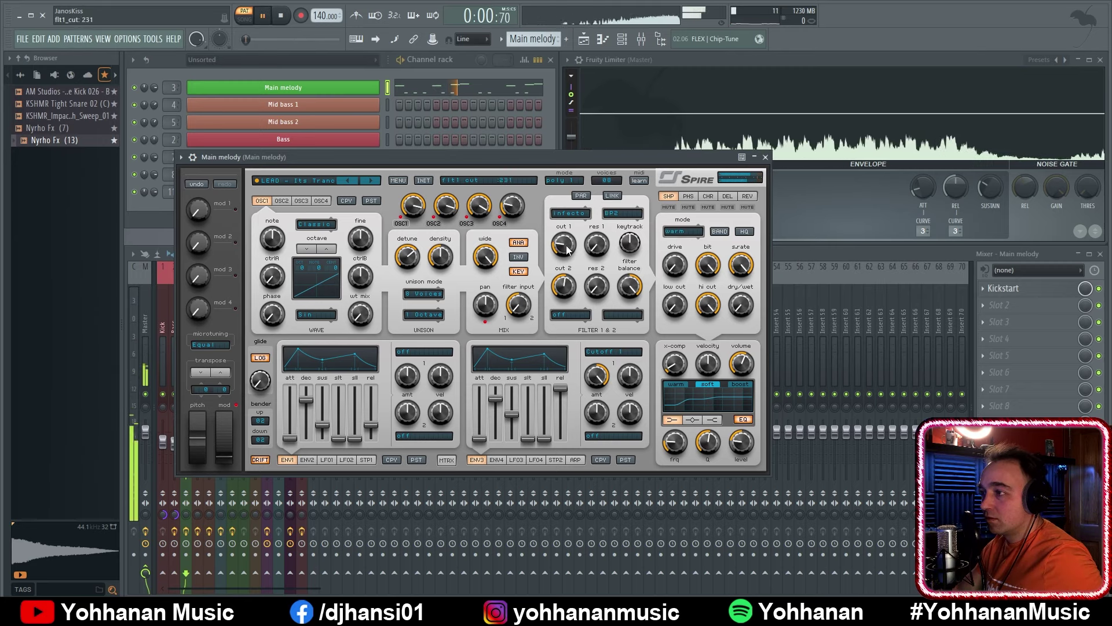
left_click(621, 213)
left_click(630, 251)
left_click_drag(561, 244, 624, 345)
left_click(621, 213)
left_click(629, 230)
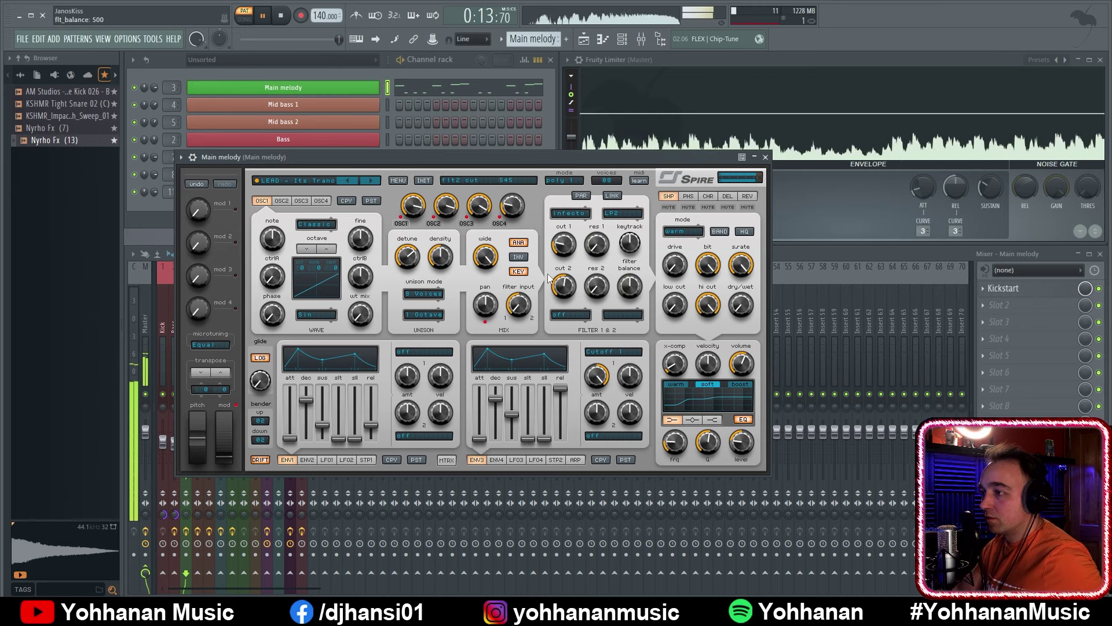
Try Infecto in Notch mode as filter 2 with a lower filter 1 cutoff, and restore the lead preset
left_click_drag(566, 289, 564, 313)
left_click(570, 315)
left_click(582, 369)
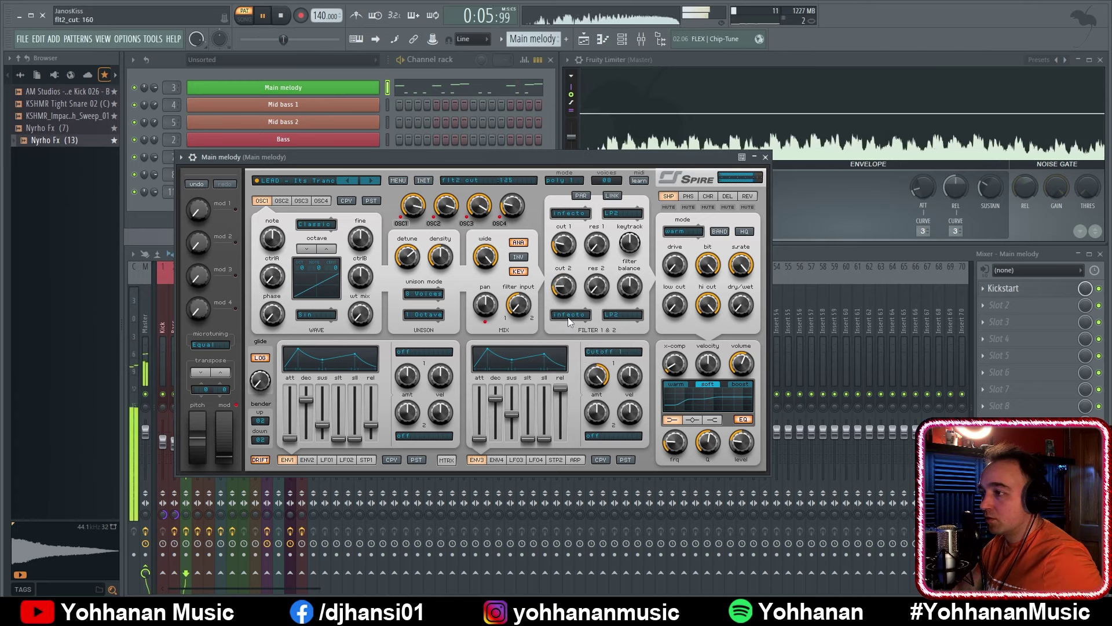
left_click_drag(561, 244, 567, 272)
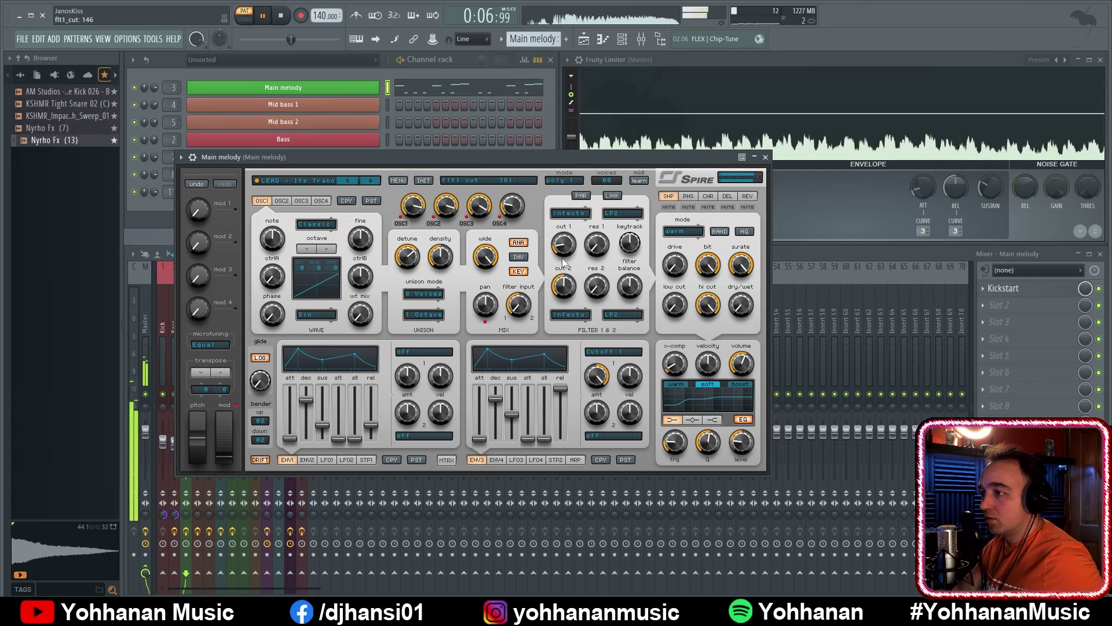
left_click(621, 314)
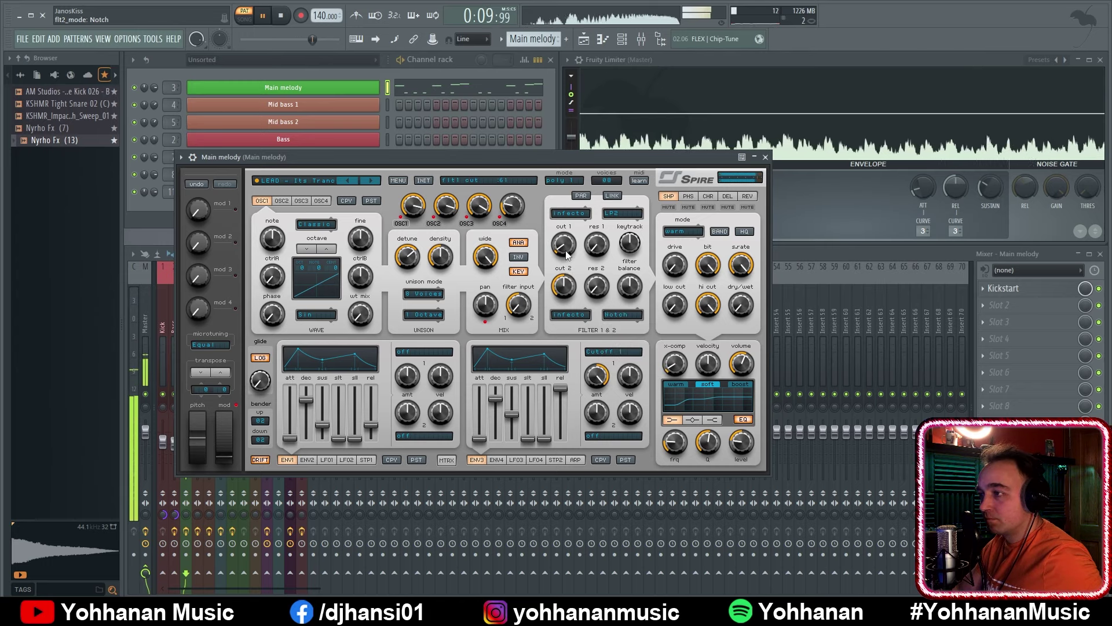
key("space")
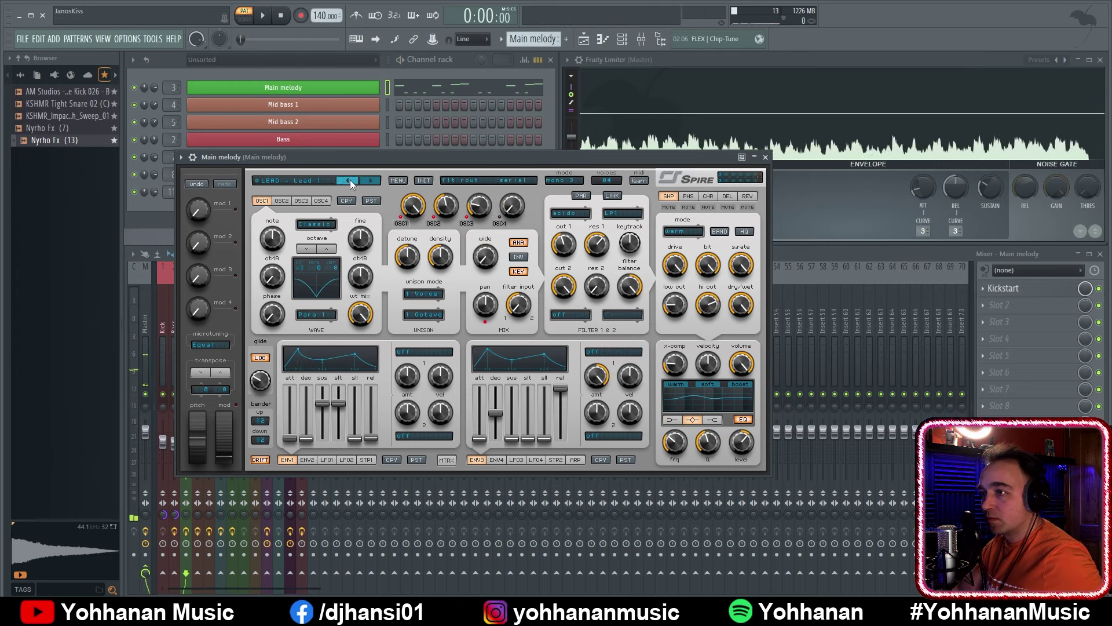
left_click(349, 180)
Lower Envelope 3's modulation amount on Cutoff 1 in the lead while comparing settings during pattern playback
key("space")
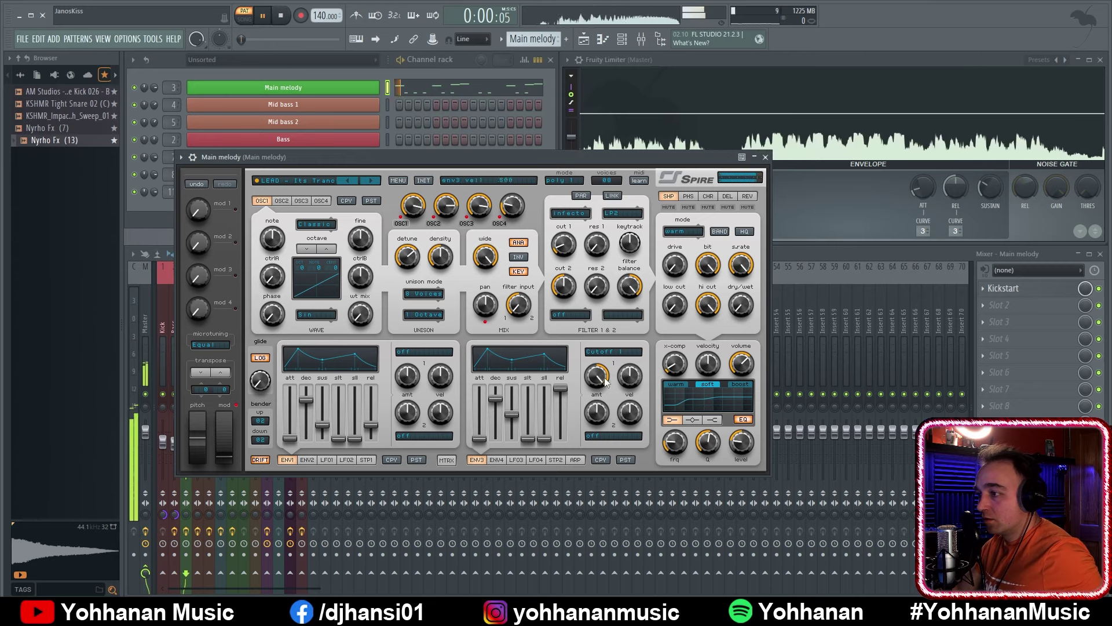
left_click_drag(597, 377, 599, 430)
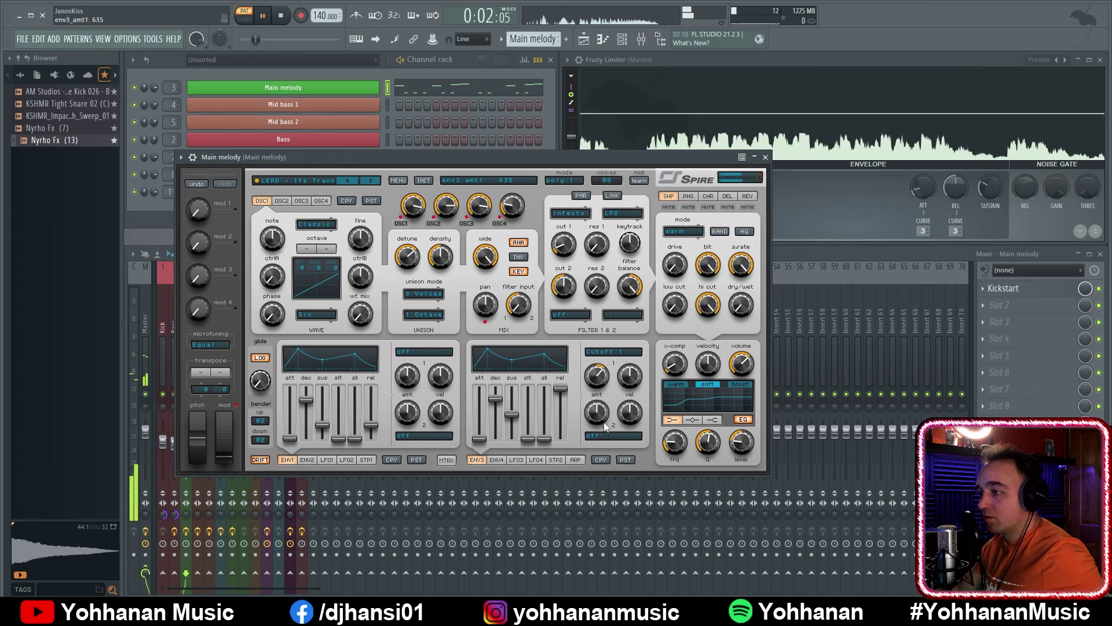
key("space")
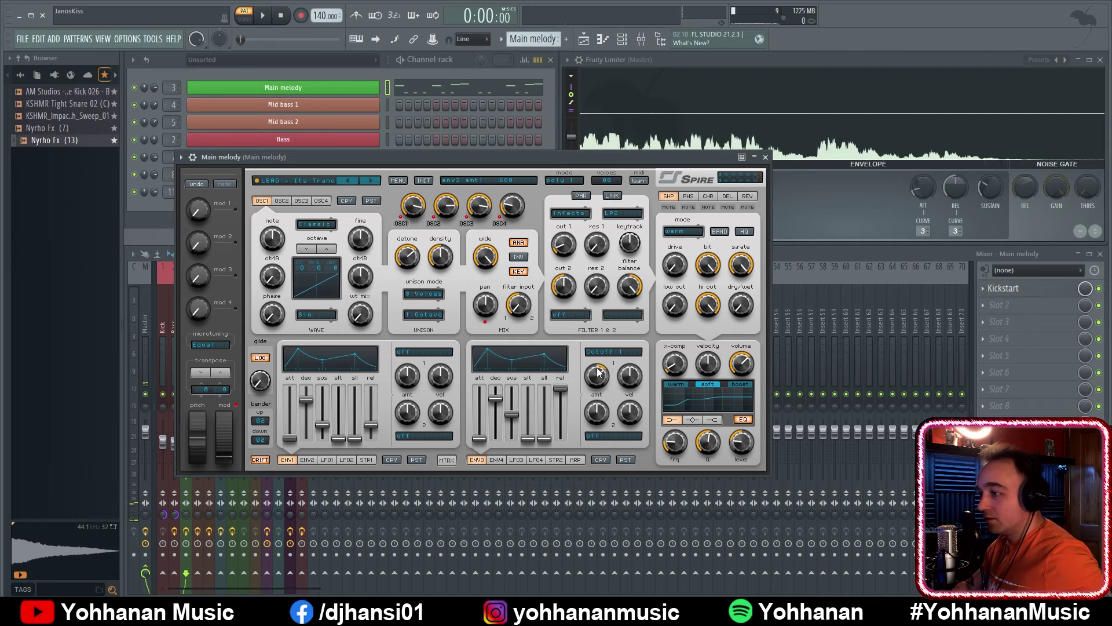
key("space")
scroll(600, 377, "up", 2)
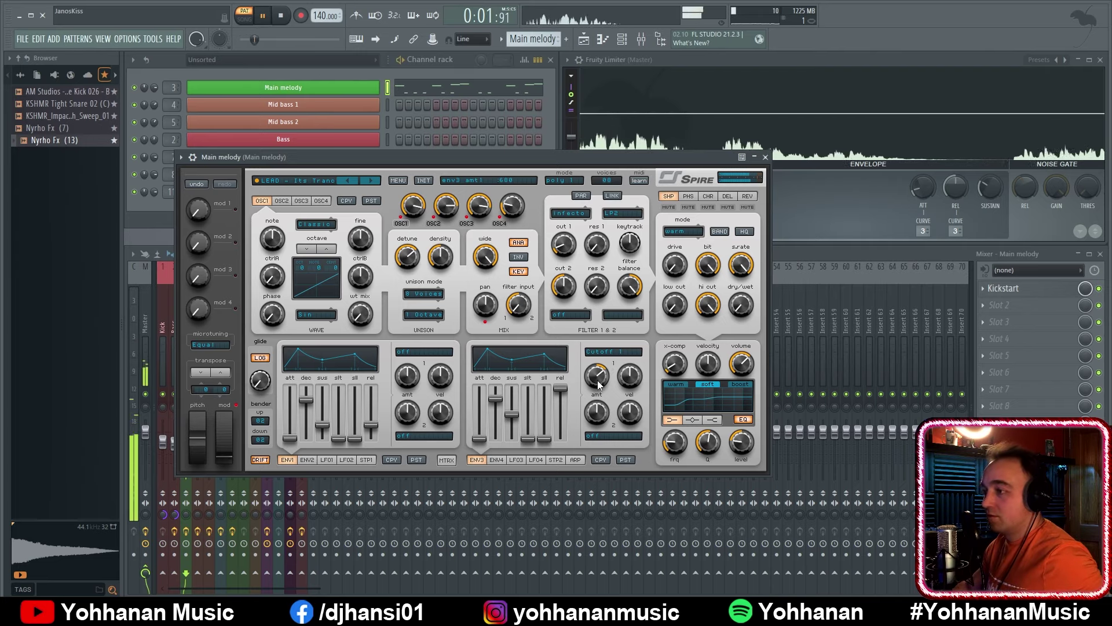
left_click_drag(600, 384, 603, 407)
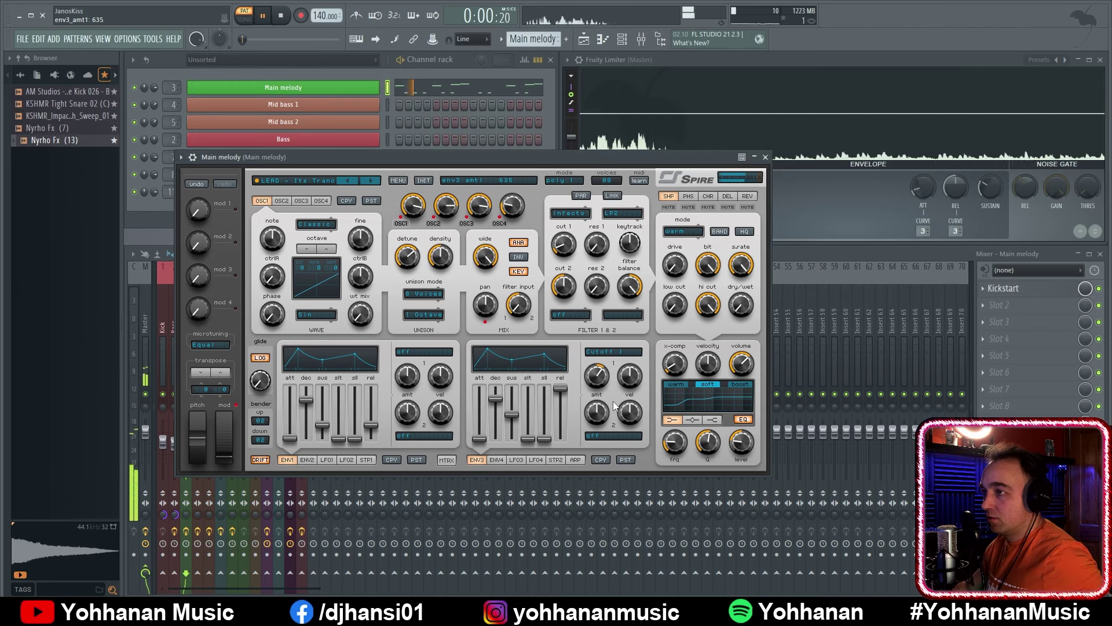
scroll(600, 380, "down", 2)
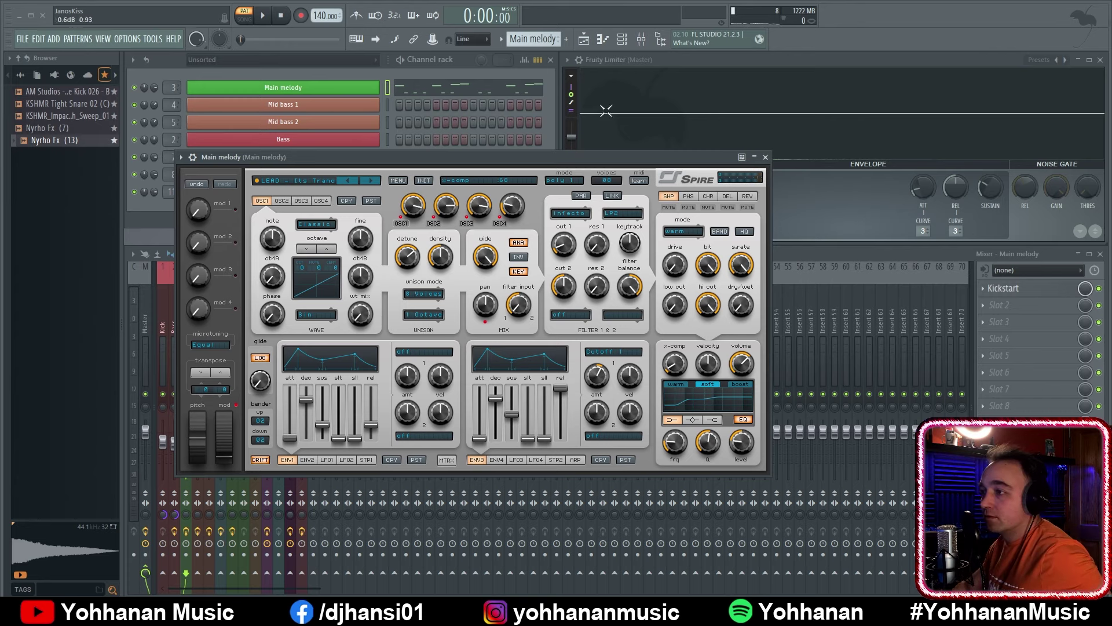
Create an automation clip for the Main melody's env3_amt1 parameter, move it to Track 2 and briefly play from bar 52
left_click(435, 40)
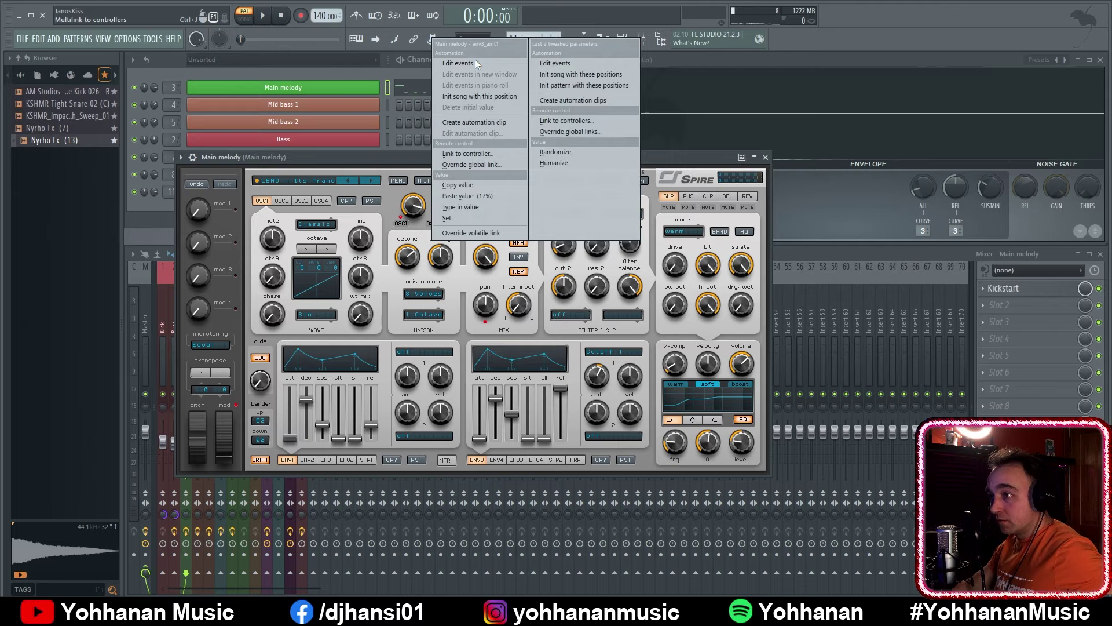
left_click(485, 123)
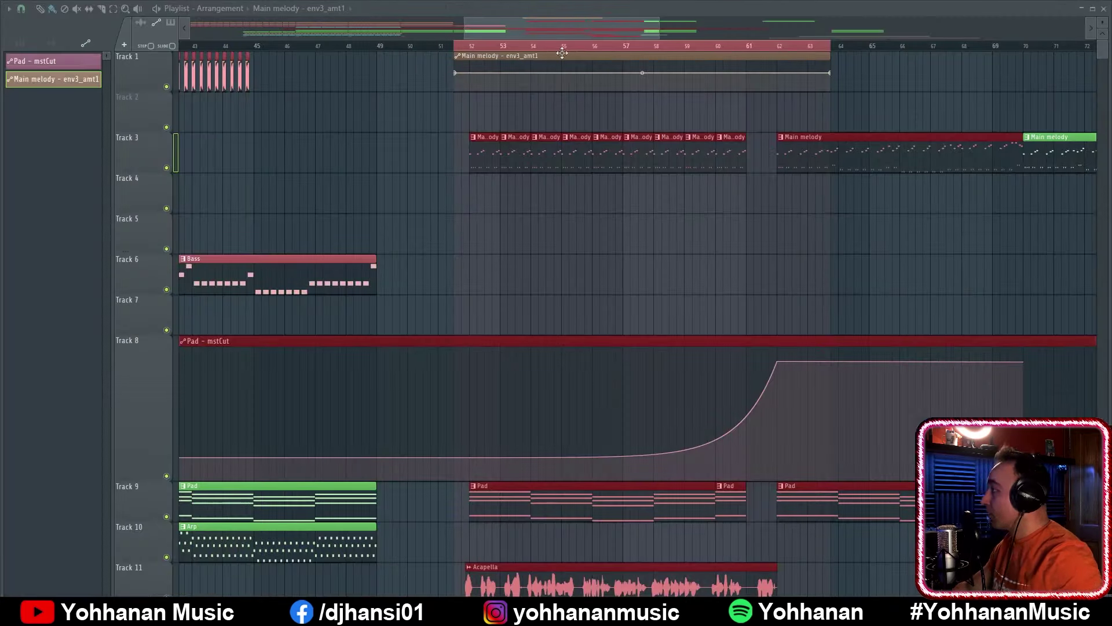
left_click_drag(552, 67, 524, 107)
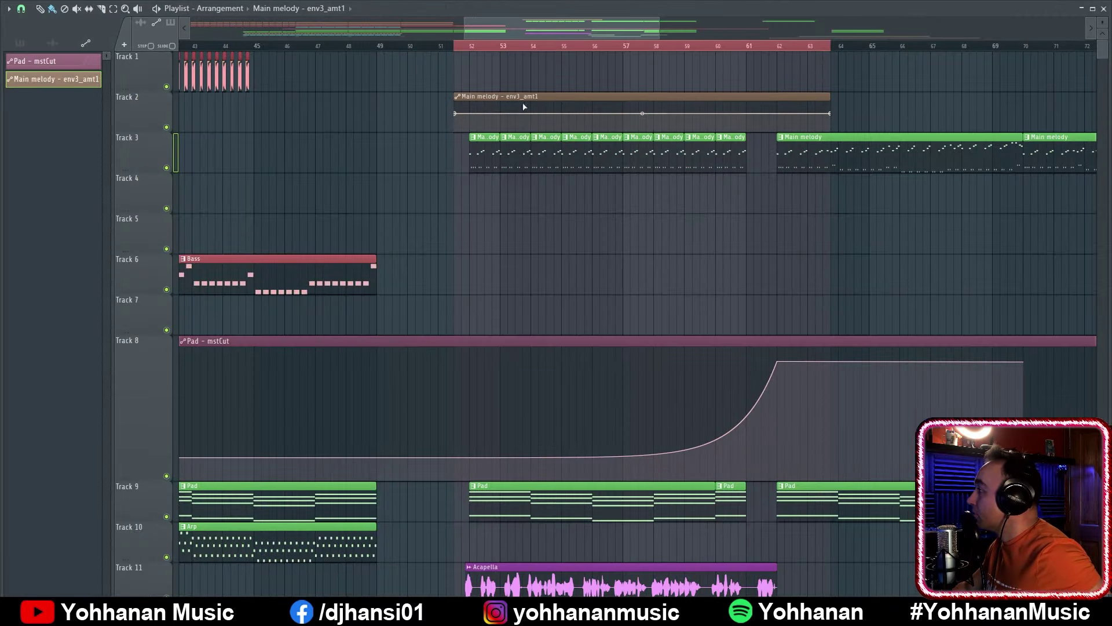
left_click(466, 47)
key("space")
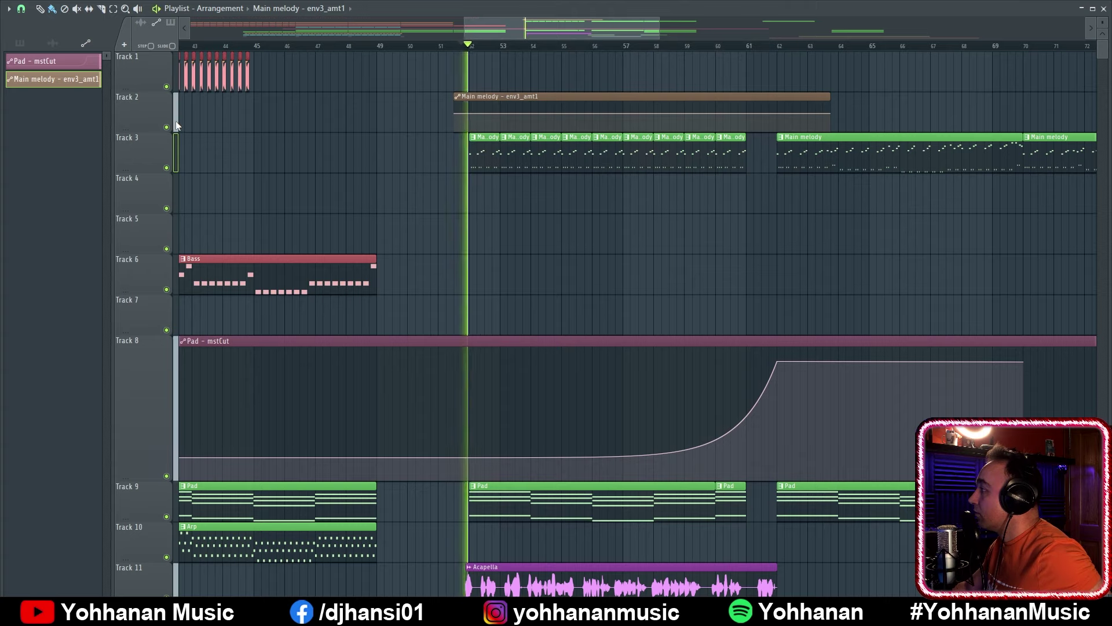
key("space")
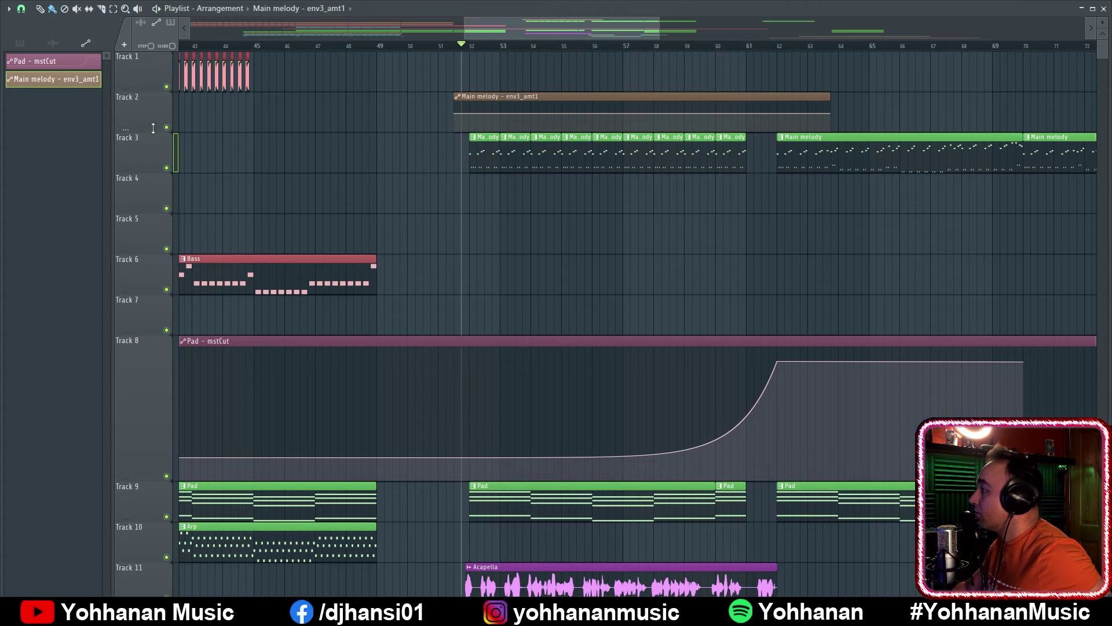
Shape the env3_amt1 automation on Track 2 to stay flat until bar 62 and jump to maximum, extending the clip past bar 64
left_click_drag(154, 130, 146, 251)
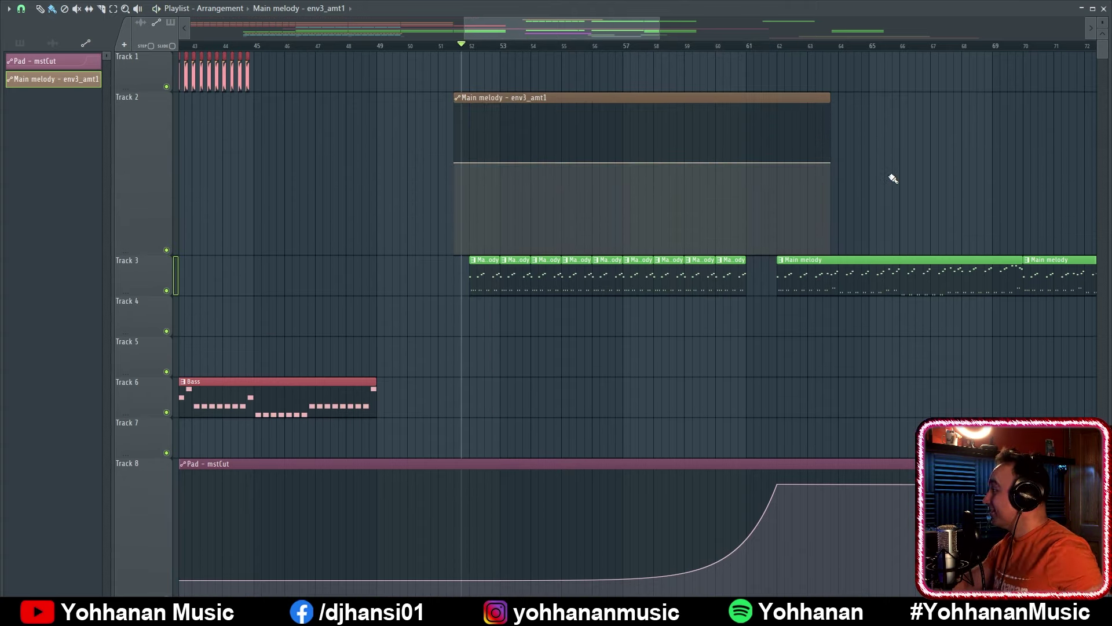
scroll(851, 151, "up", 3, "ctrl")
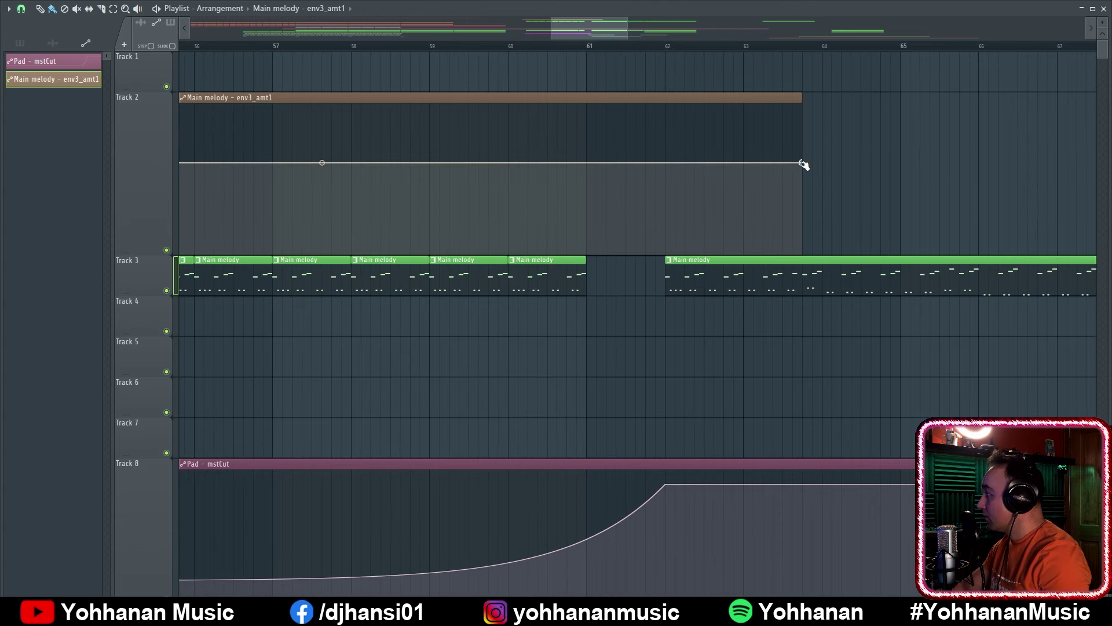
left_click_drag(802, 163, 667, 162)
left_click_drag(664, 100, 870, 100)
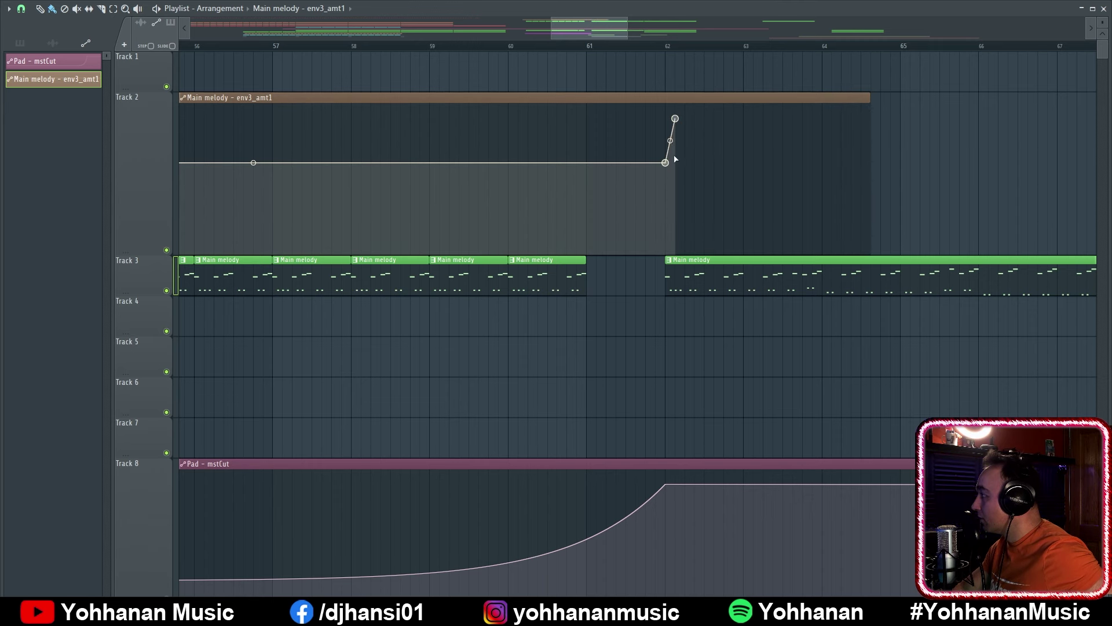
left_click_drag(675, 118, 878, 103)
Solo the Main melody with its automation track and play from bar 58 through the jump at bar 62
left_click(382, 46)
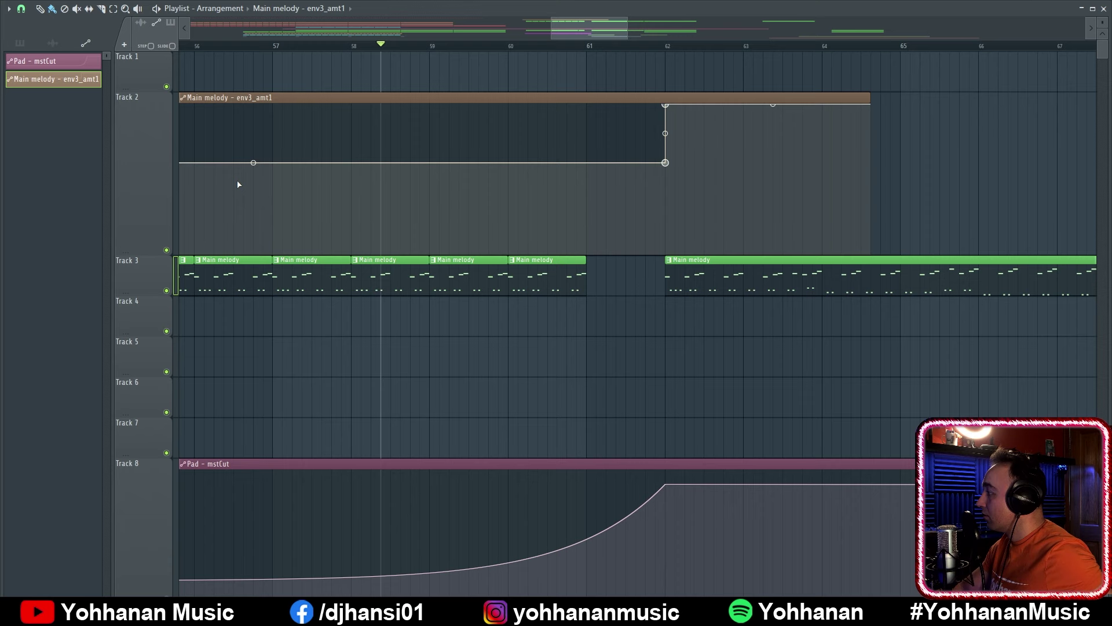
left_click(167, 290)
right_click(168, 294)
left_click(167, 290)
left_click(167, 290, "ctrl")
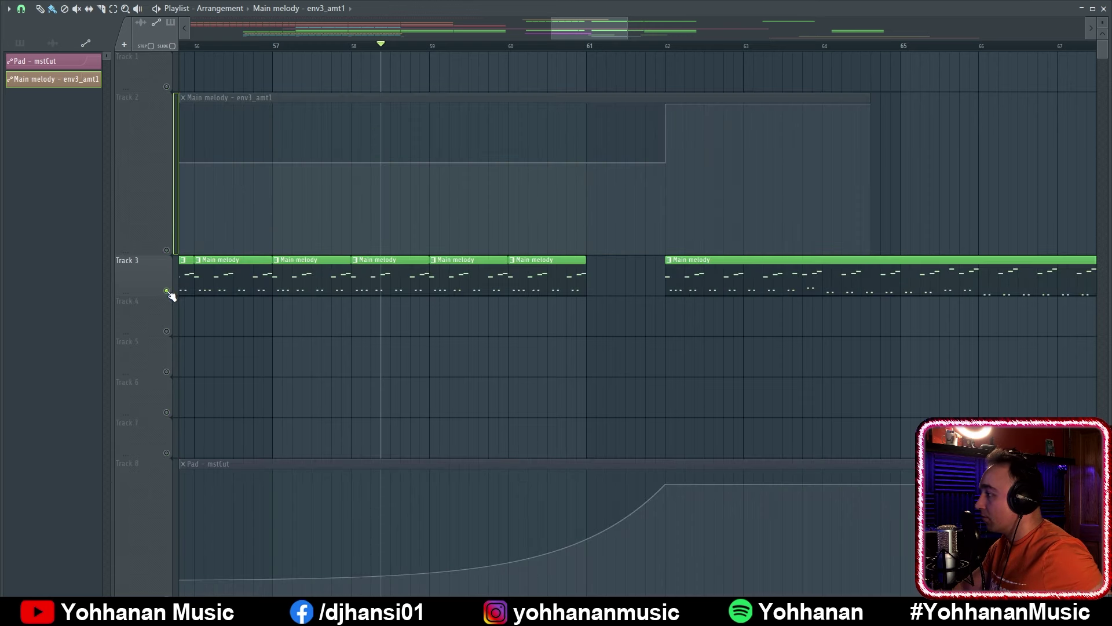
left_click(166, 250)
key("space")
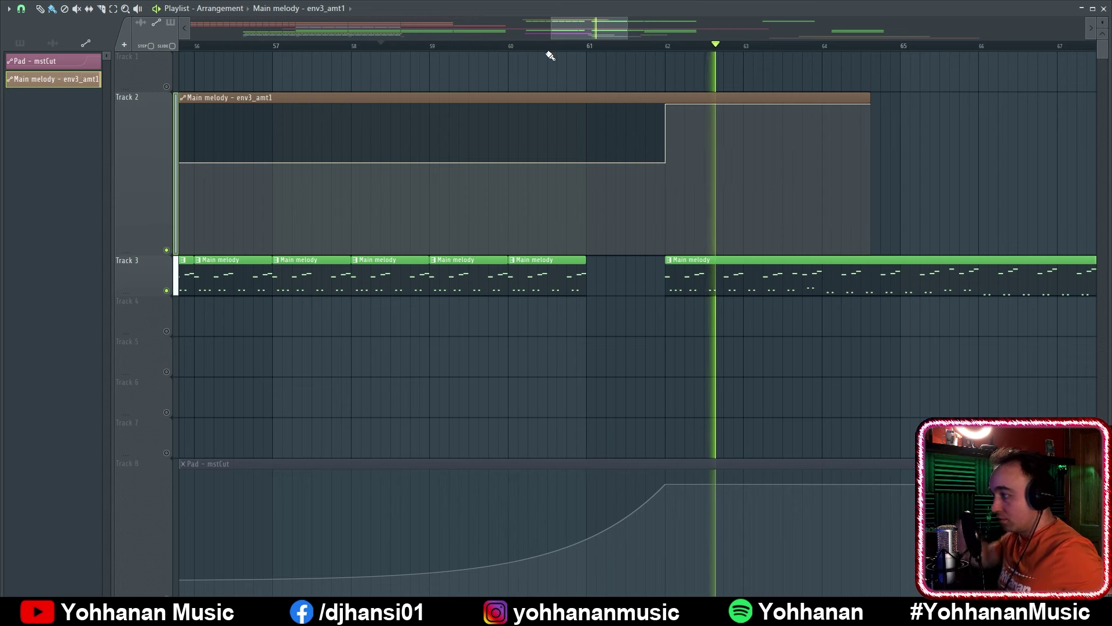
key("space")
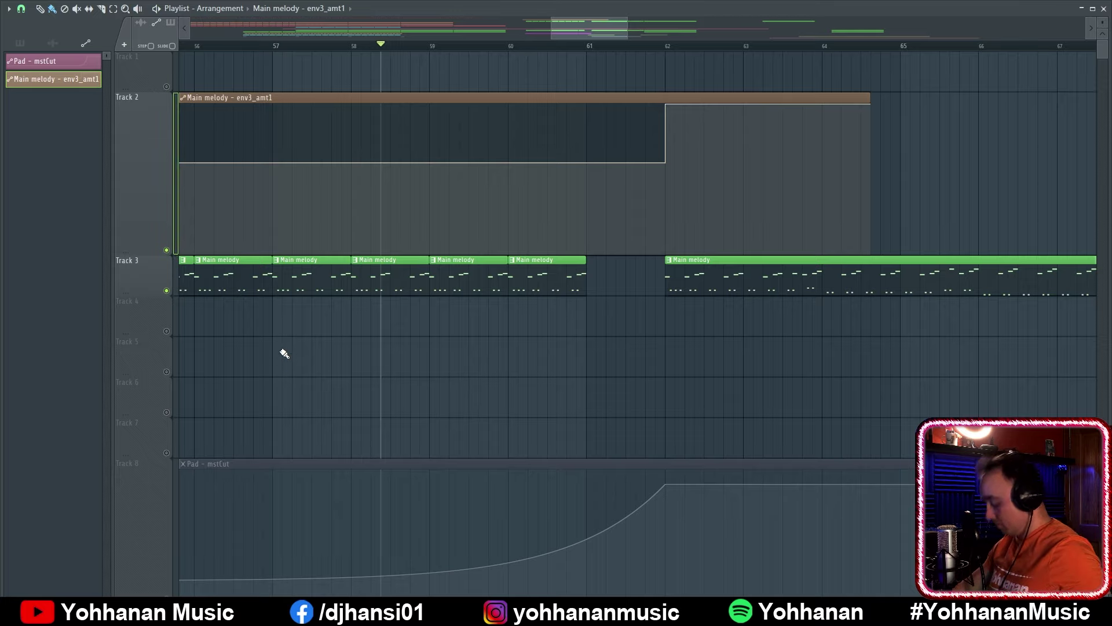
Take the tracks out of solo and play the full break from just before bar 52
scroll(626, 293, "down", 4, "ctrl")
left_click(166, 292, "ctrl")
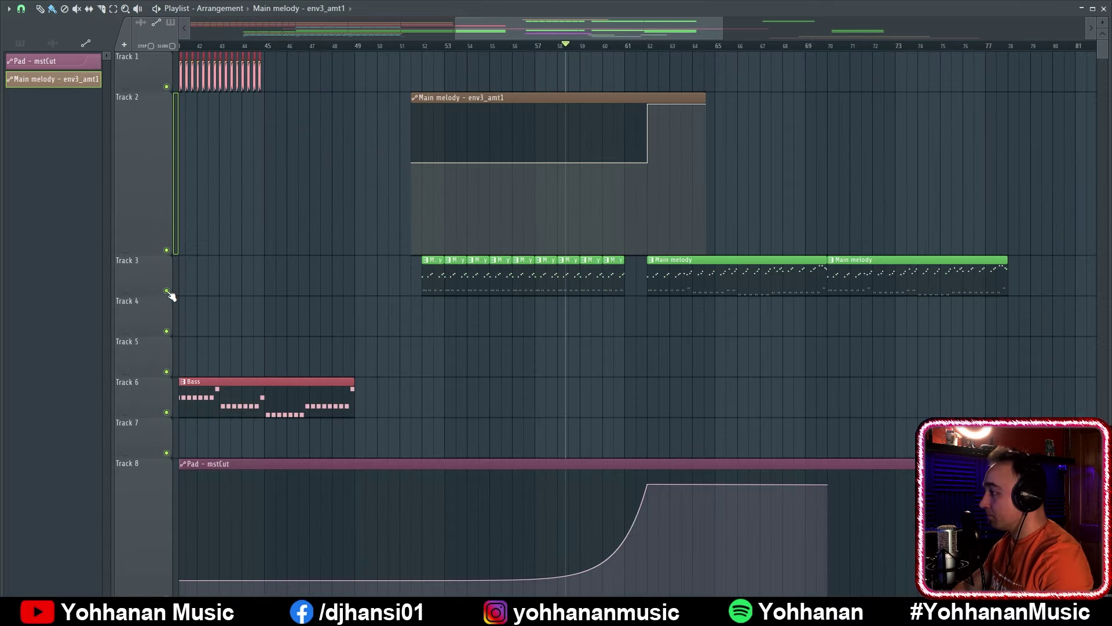
left_click(393, 45)
key("space")
scroll(487, 319, "down", 2)
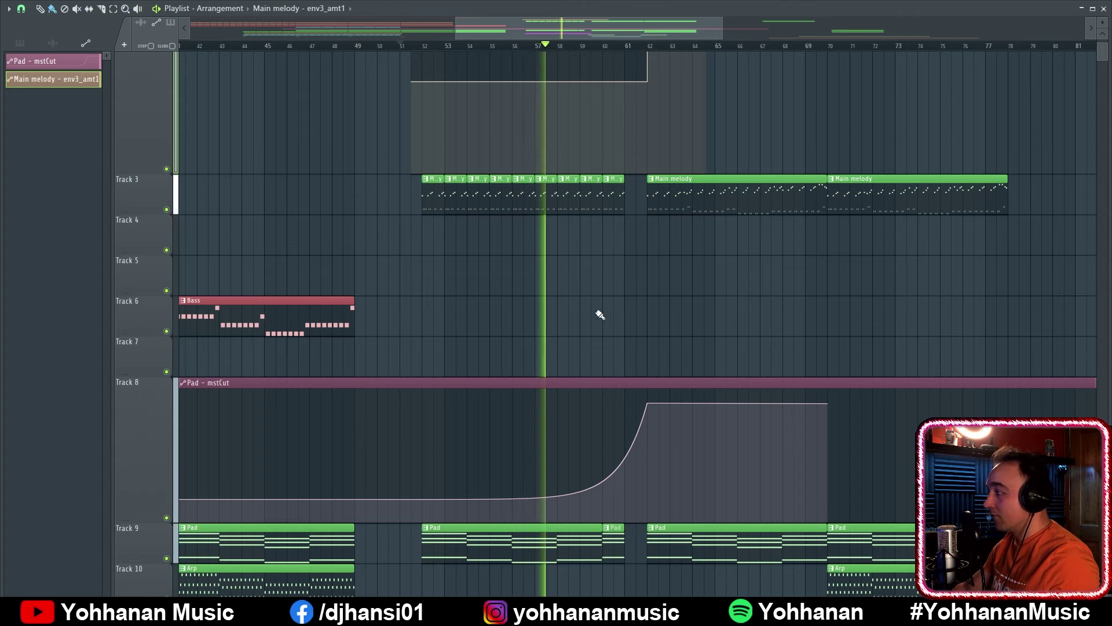
Listen through the break and the section after it, and reduce the heights of Track 2 and Track 8
scroll(162, 231, "down", 3)
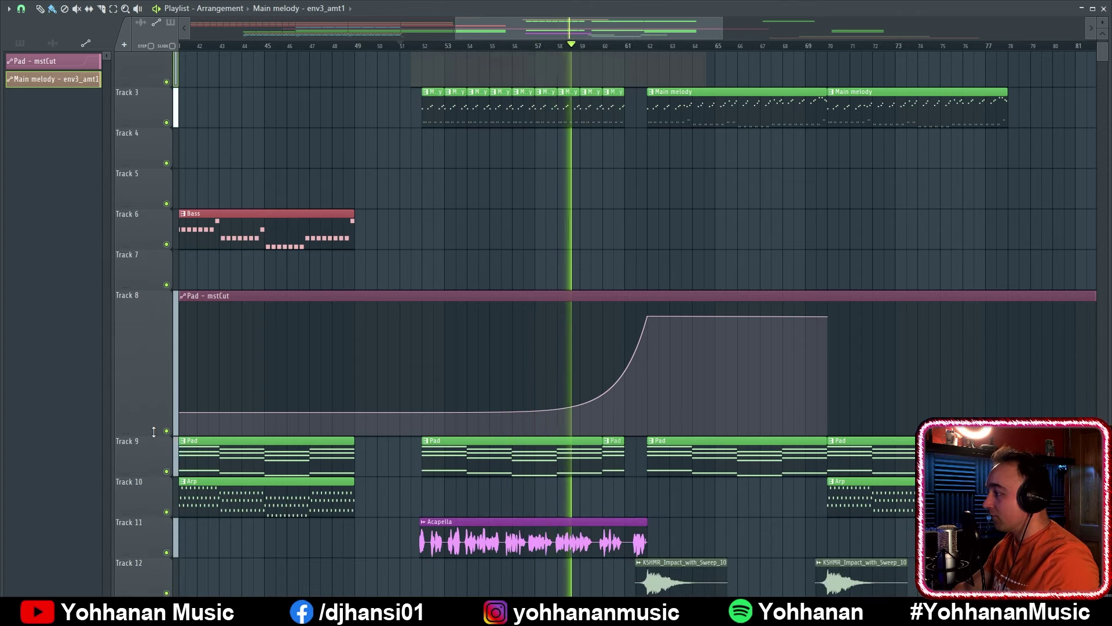
scroll(767, 201, "up", 3)
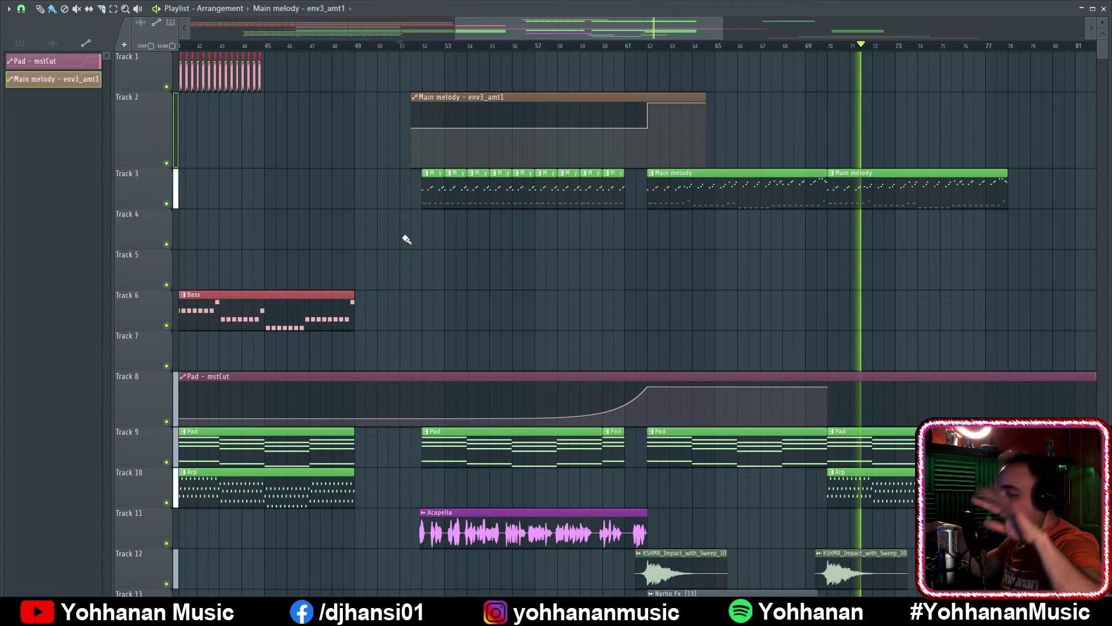
scroll(748, 340, "down", 4)
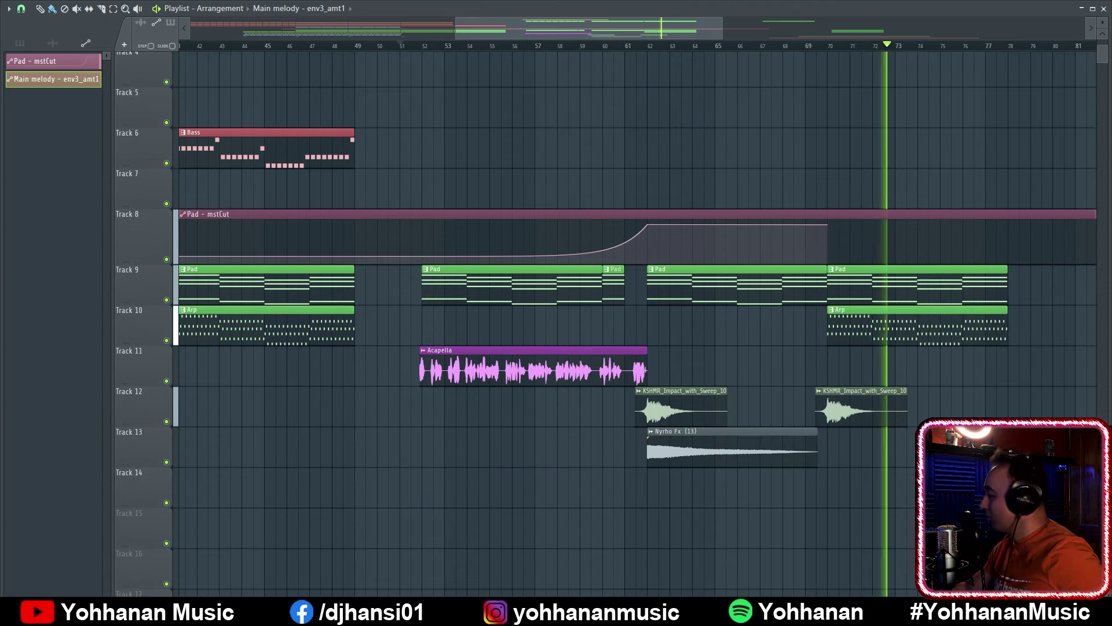
scroll(665, 244, "right", 5)
scroll(390, 328, "up", 3)
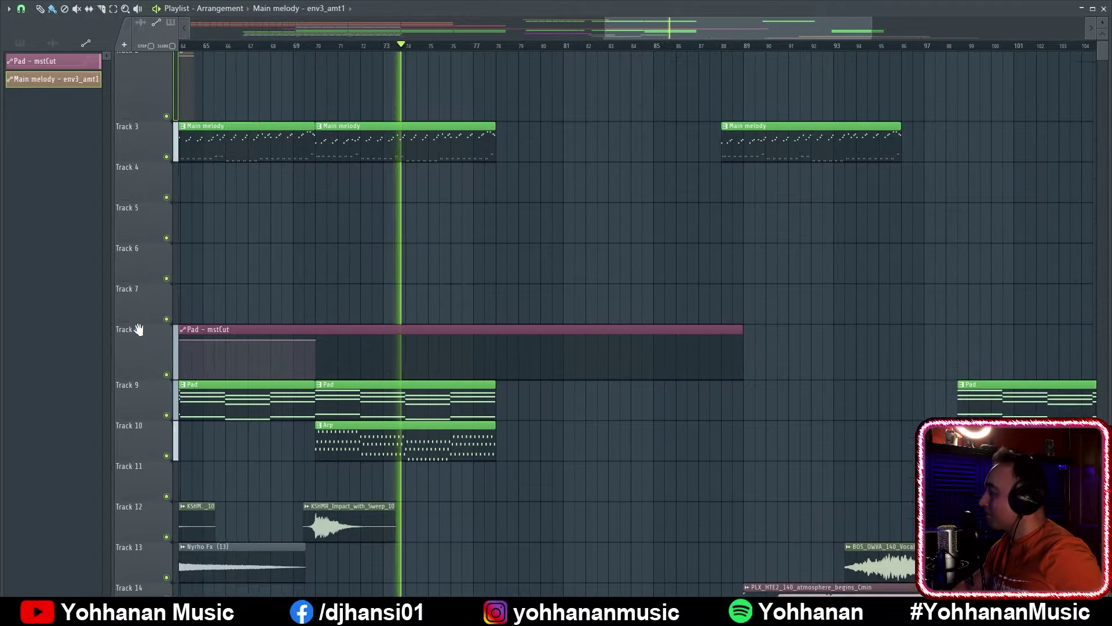
scroll(631, 355, "up", 1)
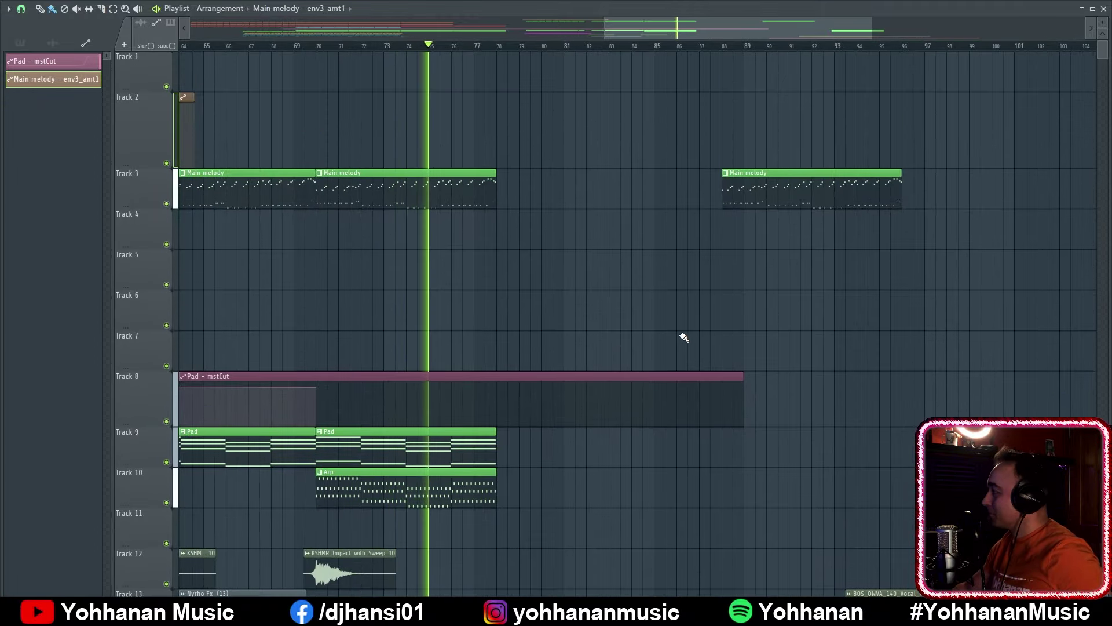
scroll(709, 326, "down", 6)
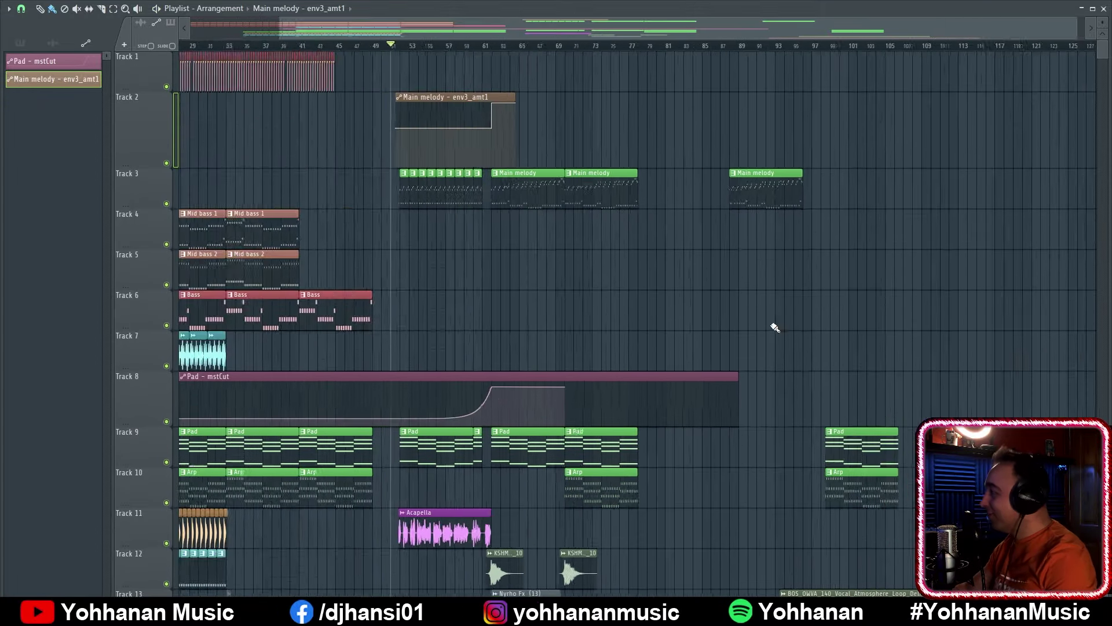
left_click_drag(157, 167, 157, 128)
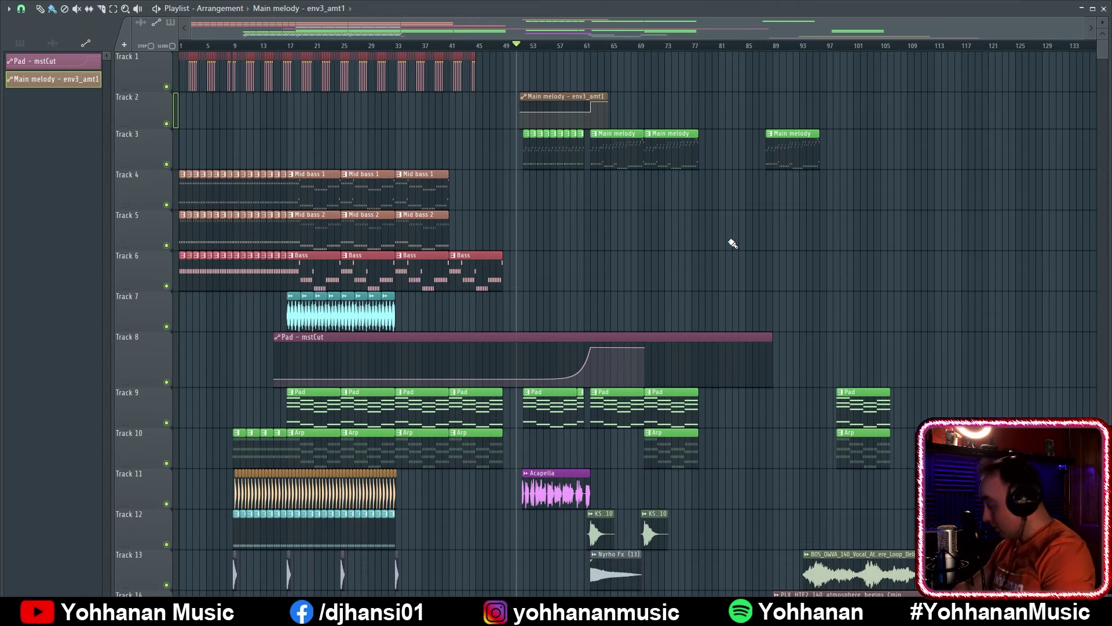
Solo Track 11 and play the acapella from bar 52
key("space")
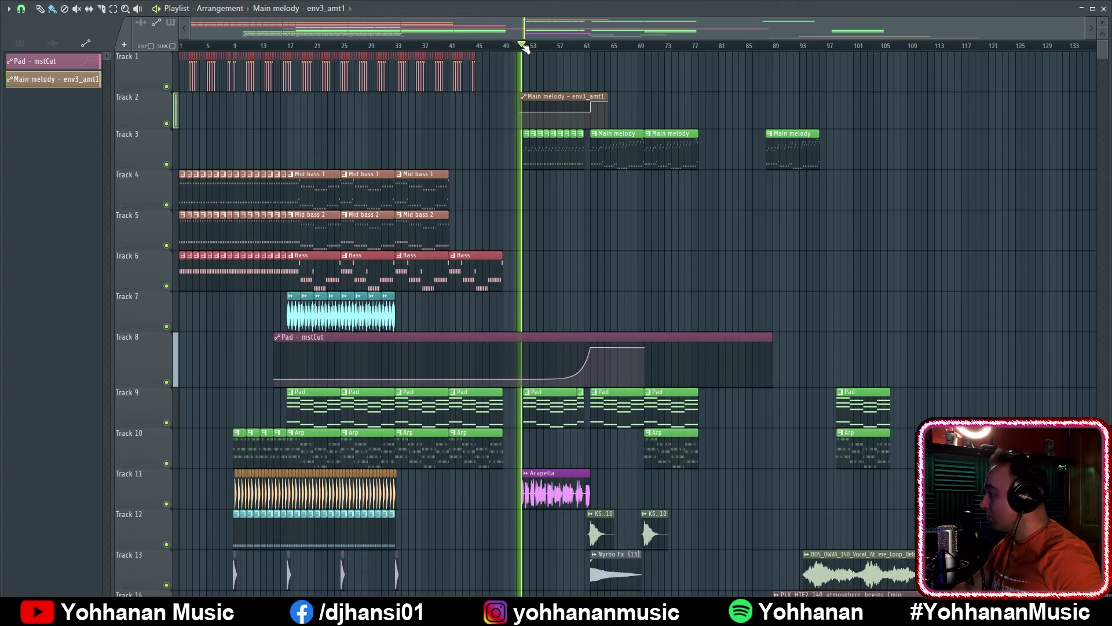
key("space")
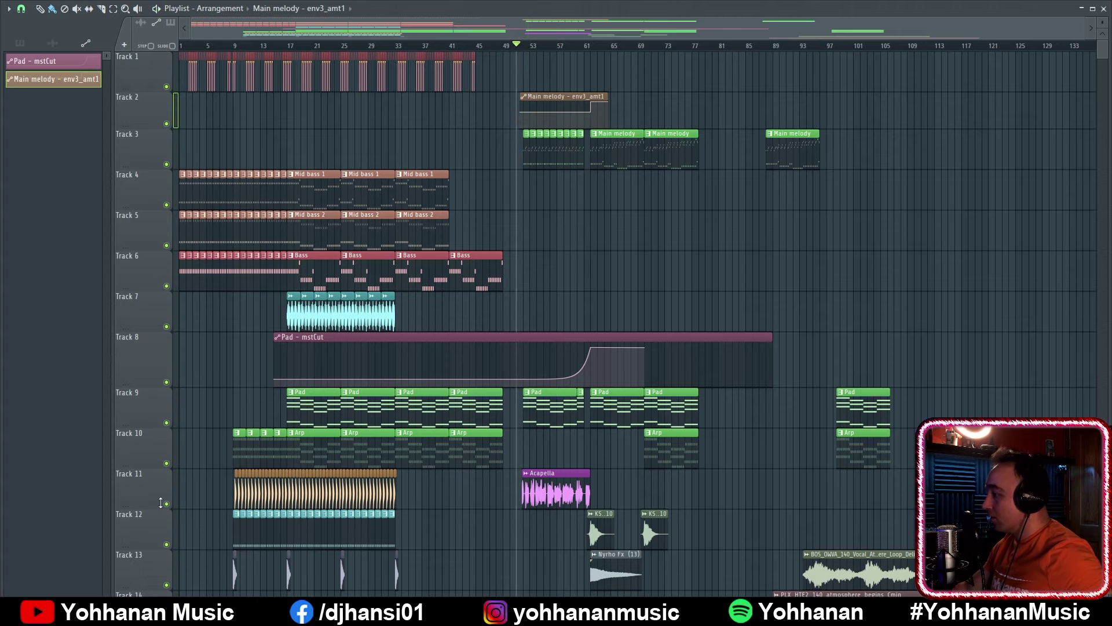
right_click(167, 504)
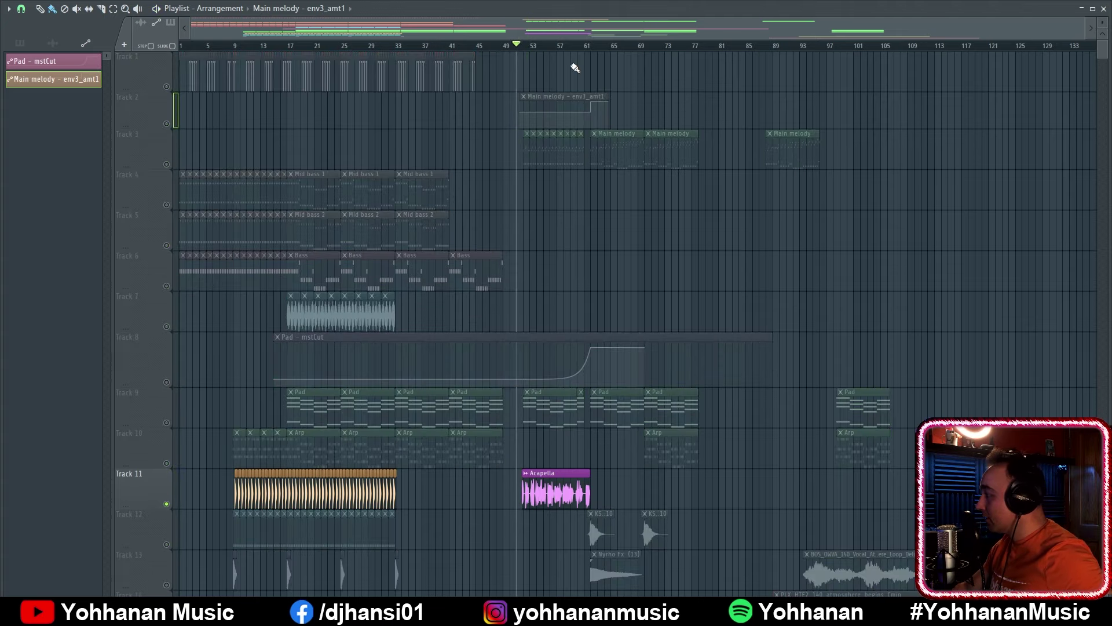
scroll(556, 251, "up", 8)
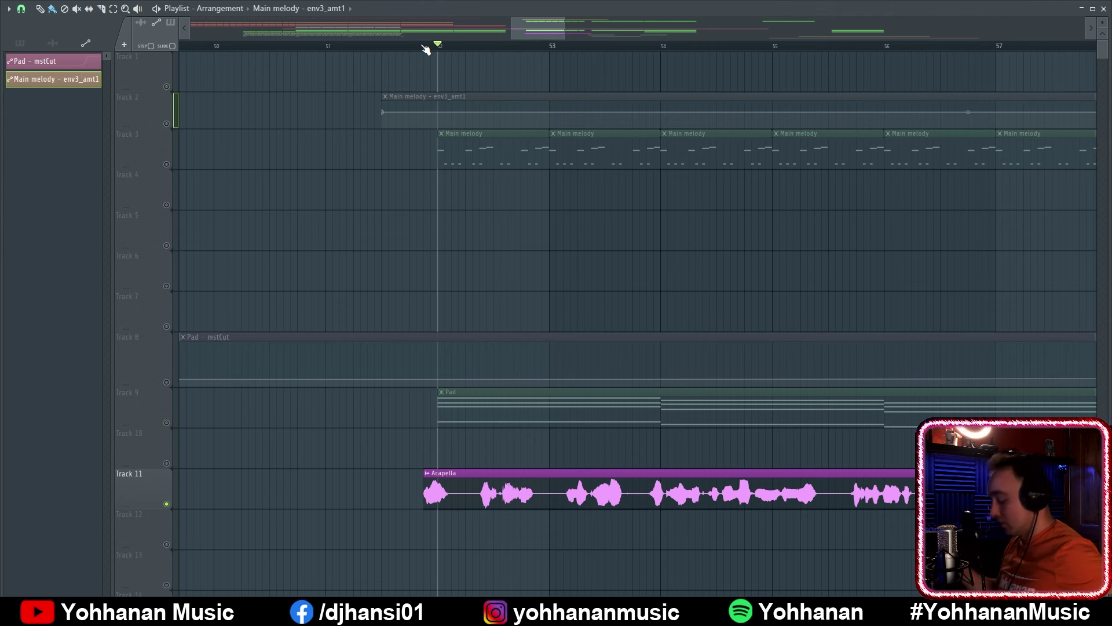
key("space")
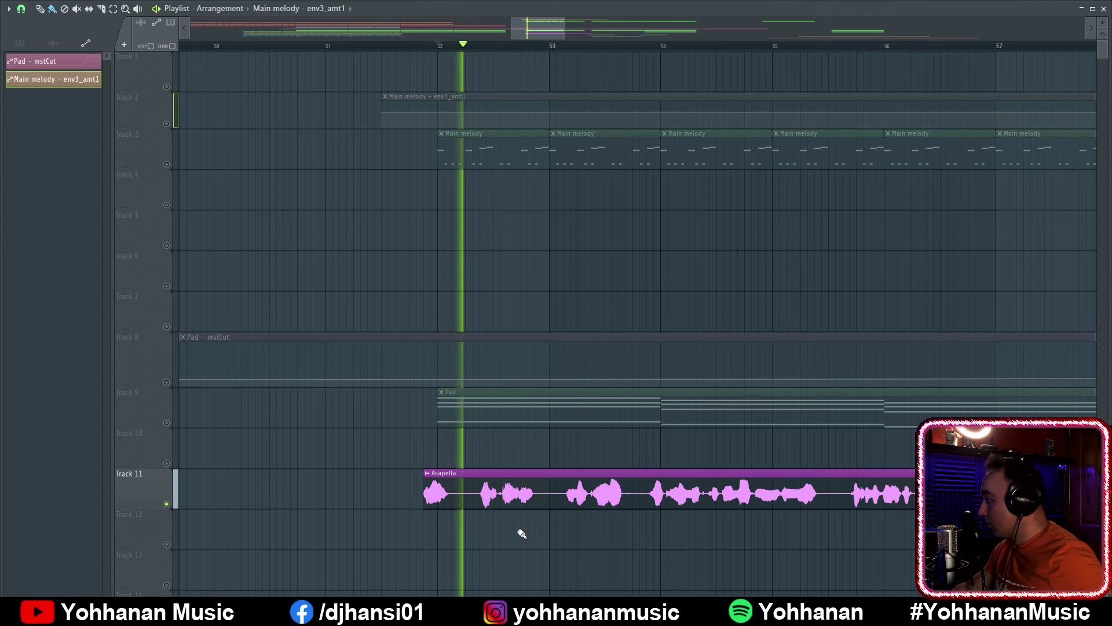
Slice the acapella at its phrase gaps into six clips, at about bars 52.25, 53, 55.5, 59.75 and 61.25
key("space")
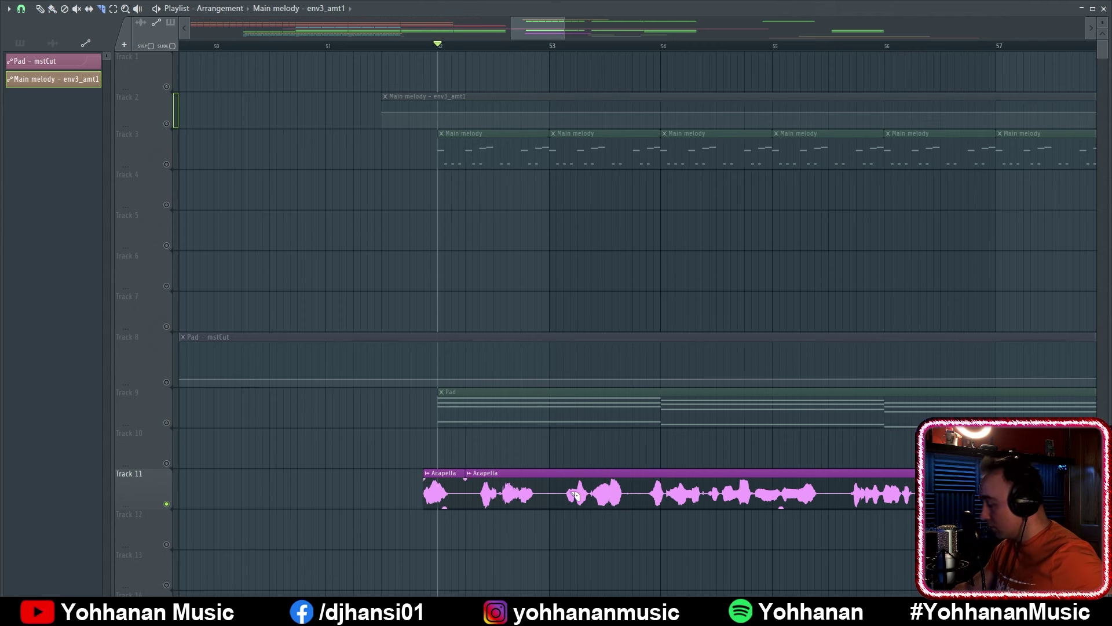
key("space")
left_click(550, 496)
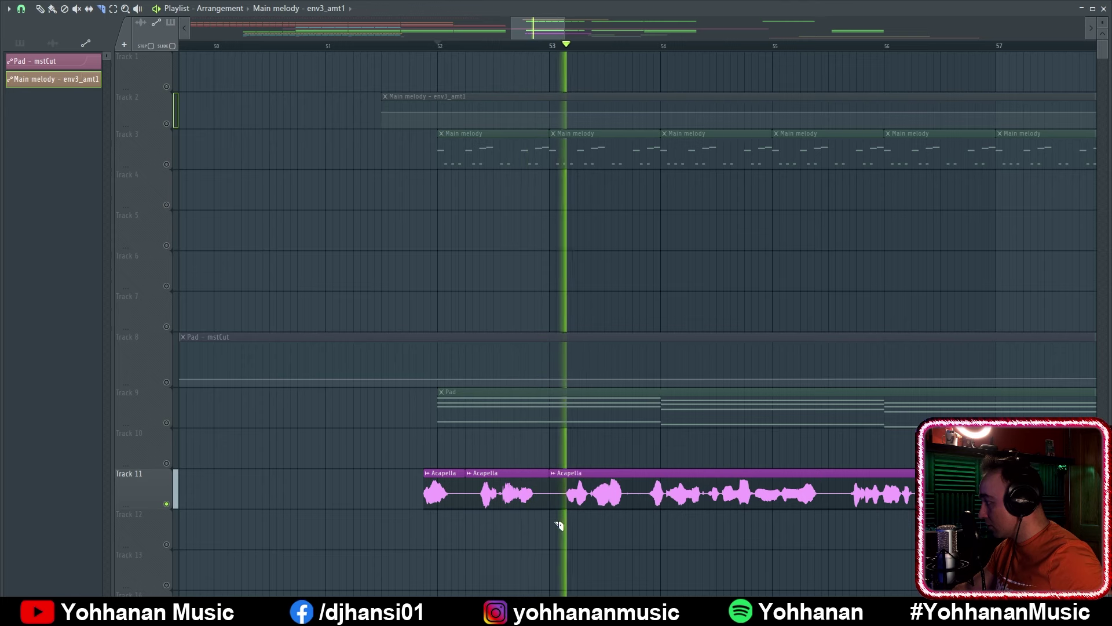
scroll(741, 324, "right", 5)
scroll(742, 325, "down", 1)
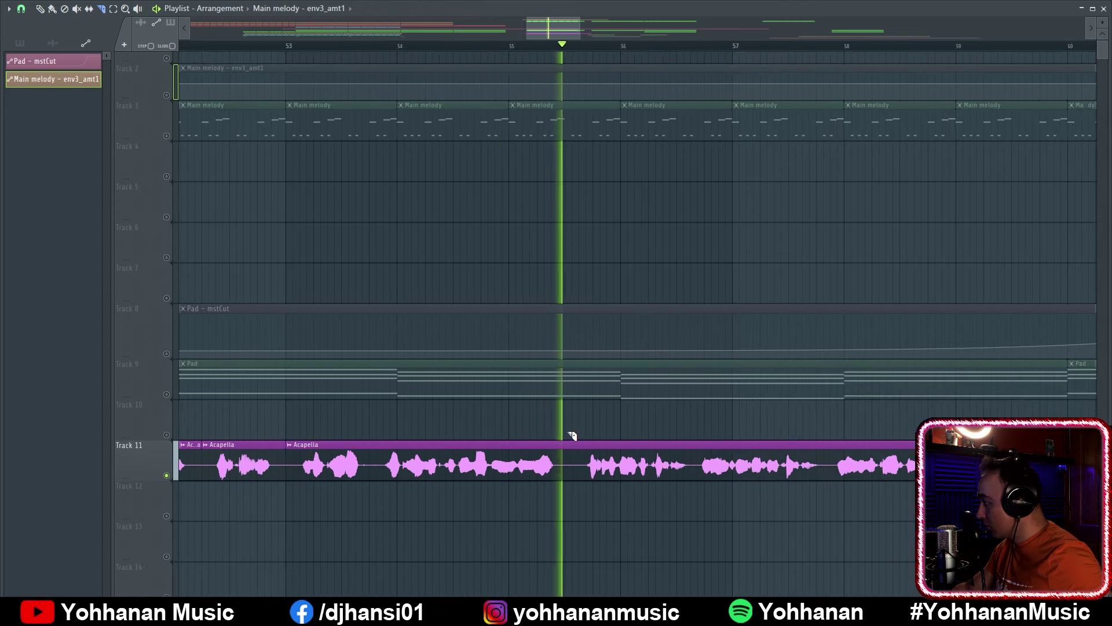
key("space")
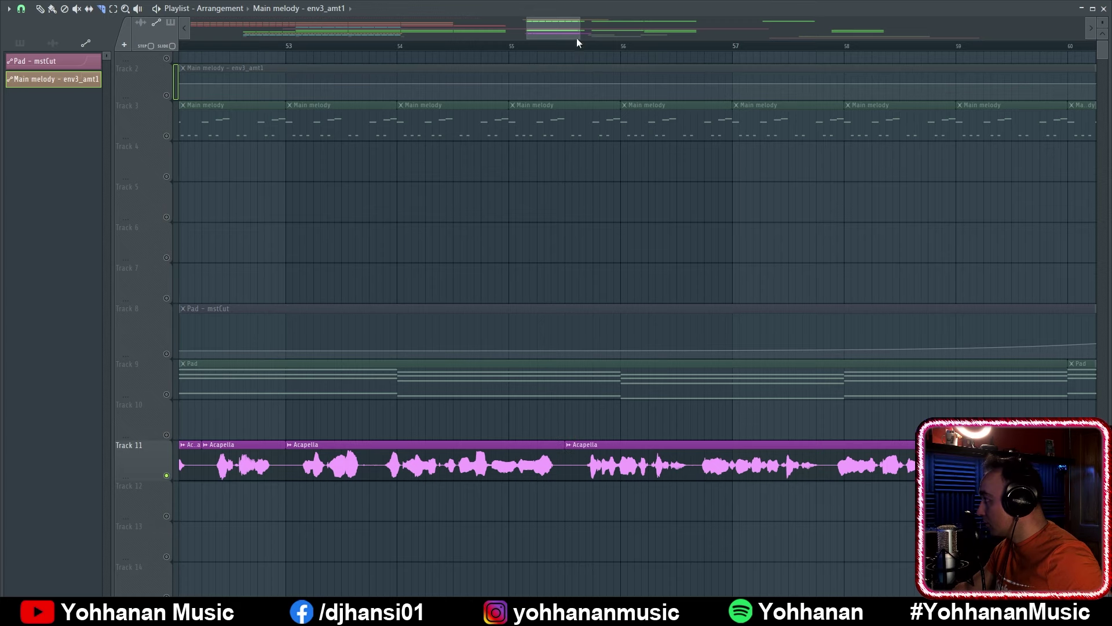
left_click_drag(576, 37, 600, 30)
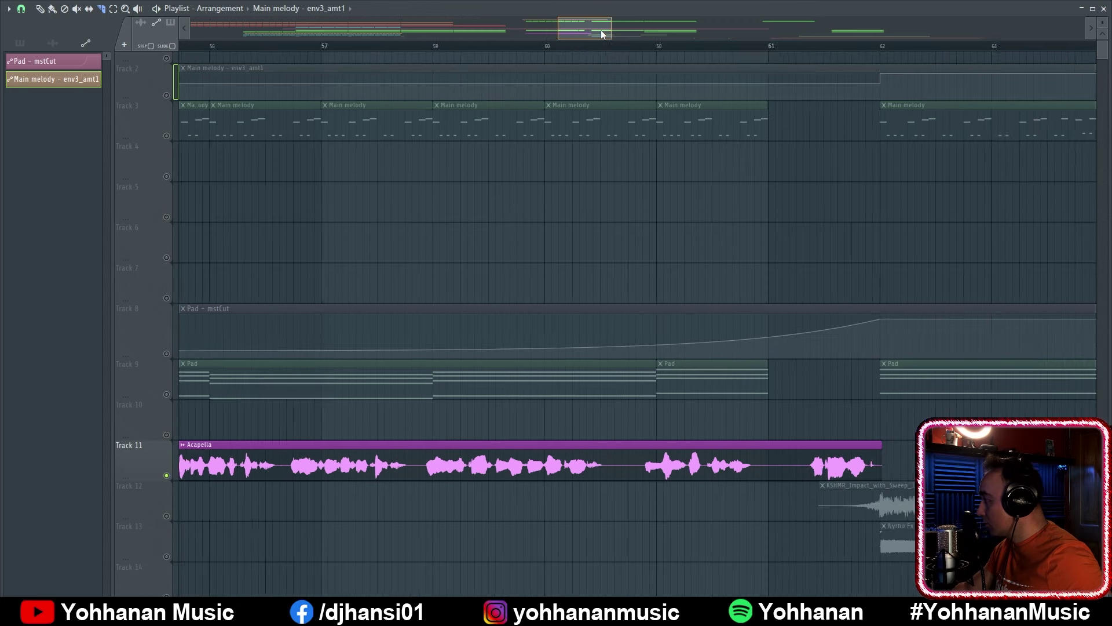
left_click(510, 49)
key("space")
key("space")
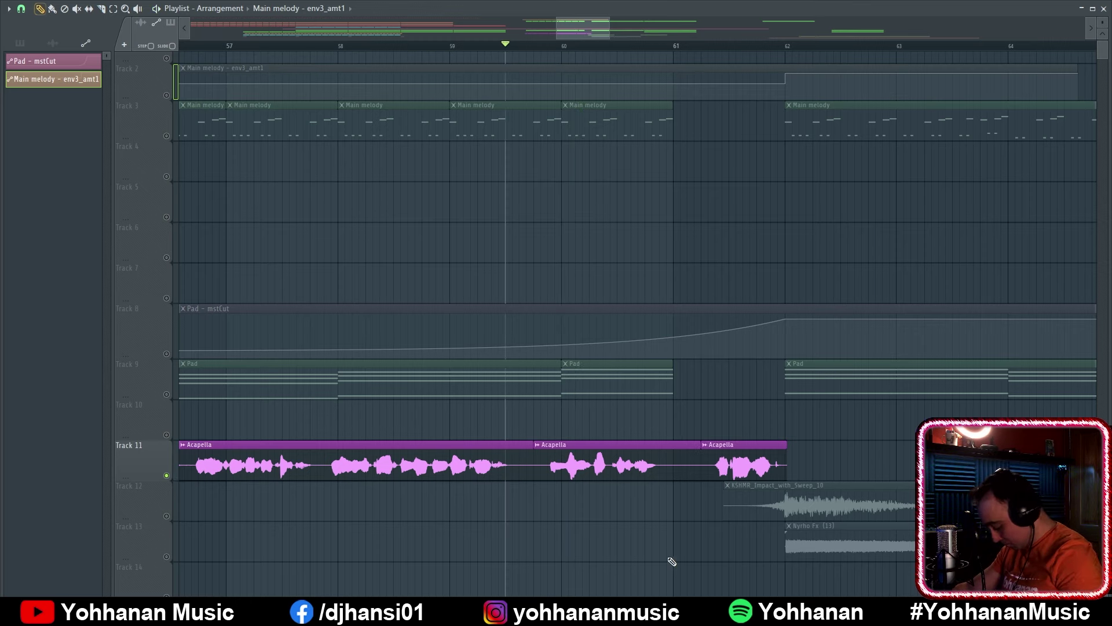
Move the second and fourth acapella slices down to Track 12 and enable that track
scroll(666, 565, "down", 4)
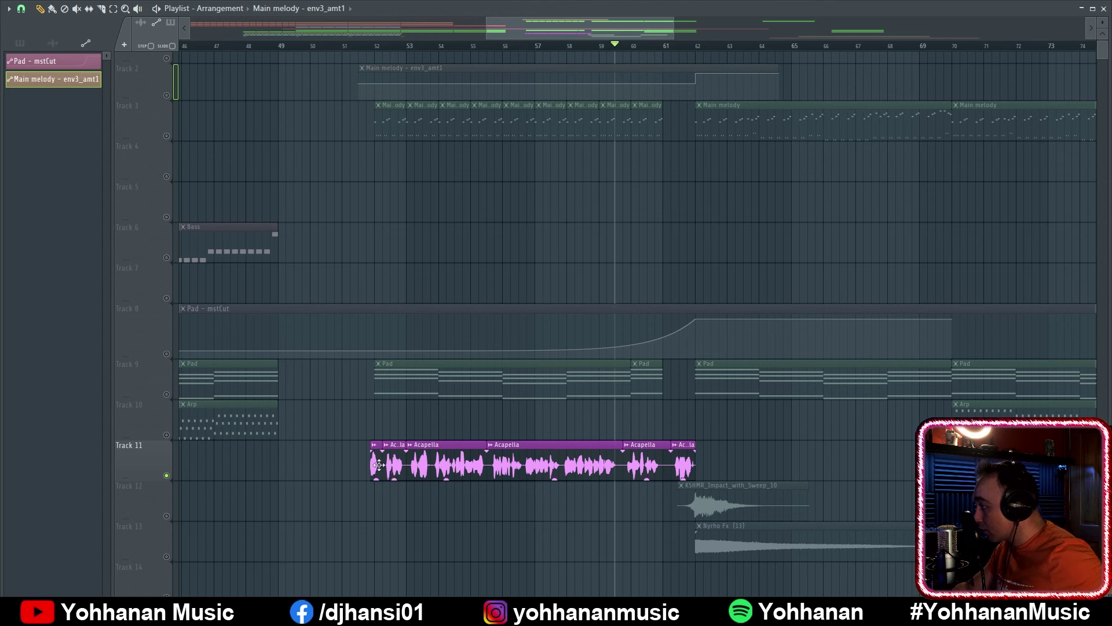
left_click_drag(395, 460, 397, 505)
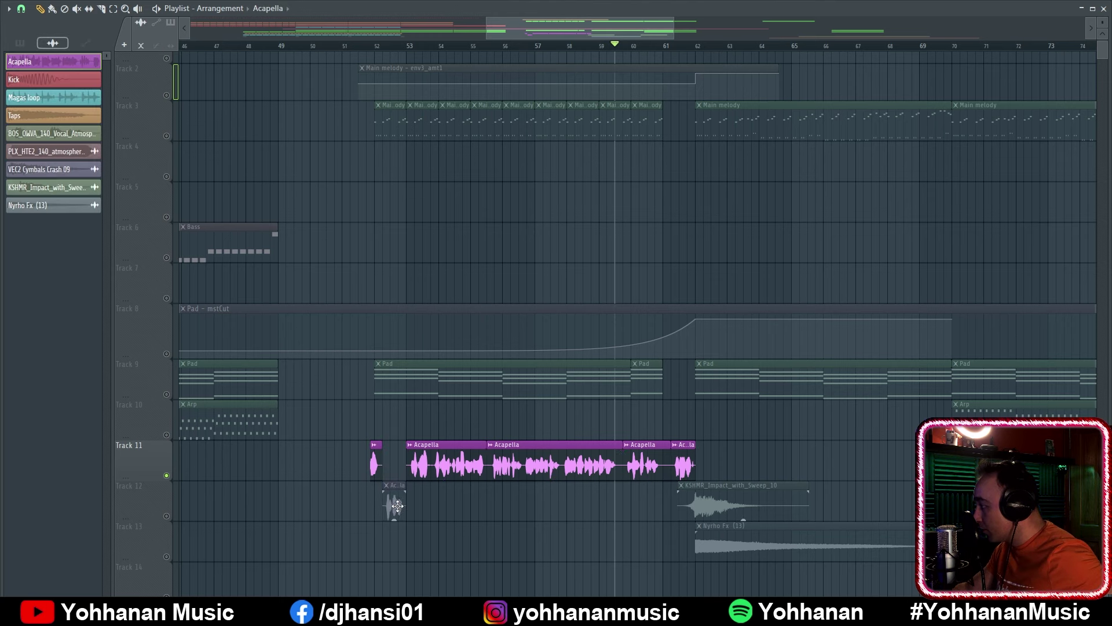
left_click(167, 516)
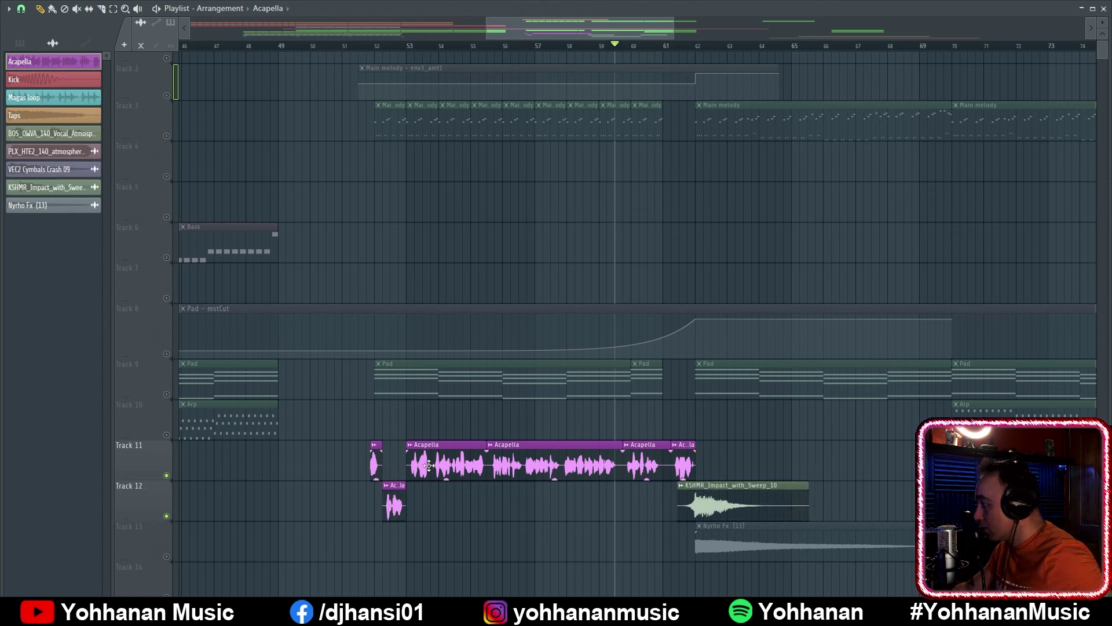
left_click_drag(555, 463, 556, 501)
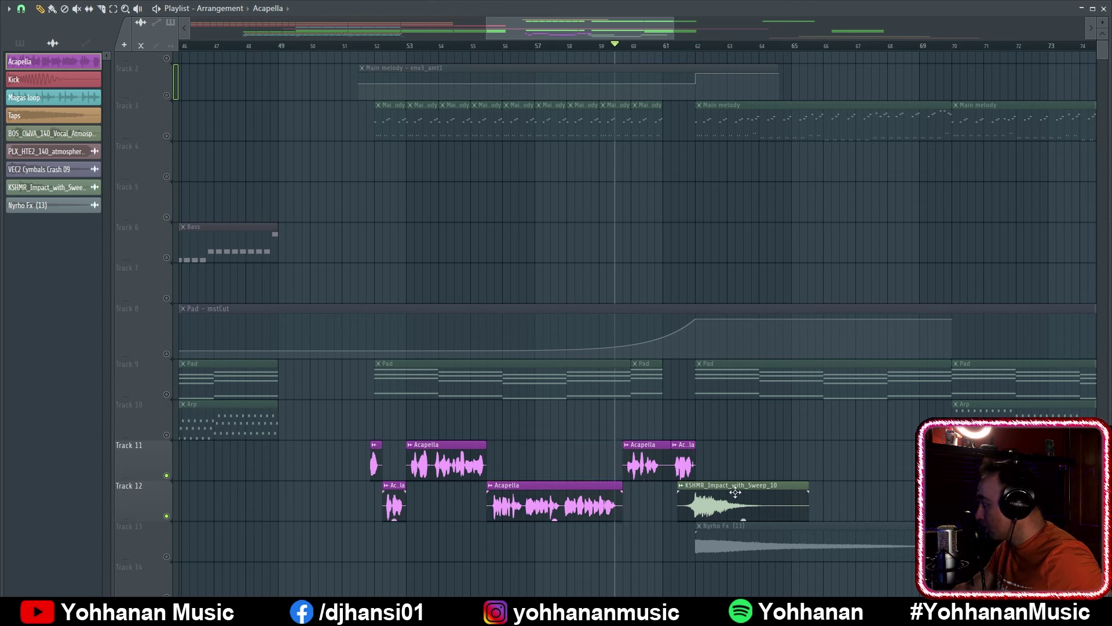
Insert an empty track below Track 12 for the KSHMR impact clip, and move the last acapella slice to Track 12
right_click(141, 504)
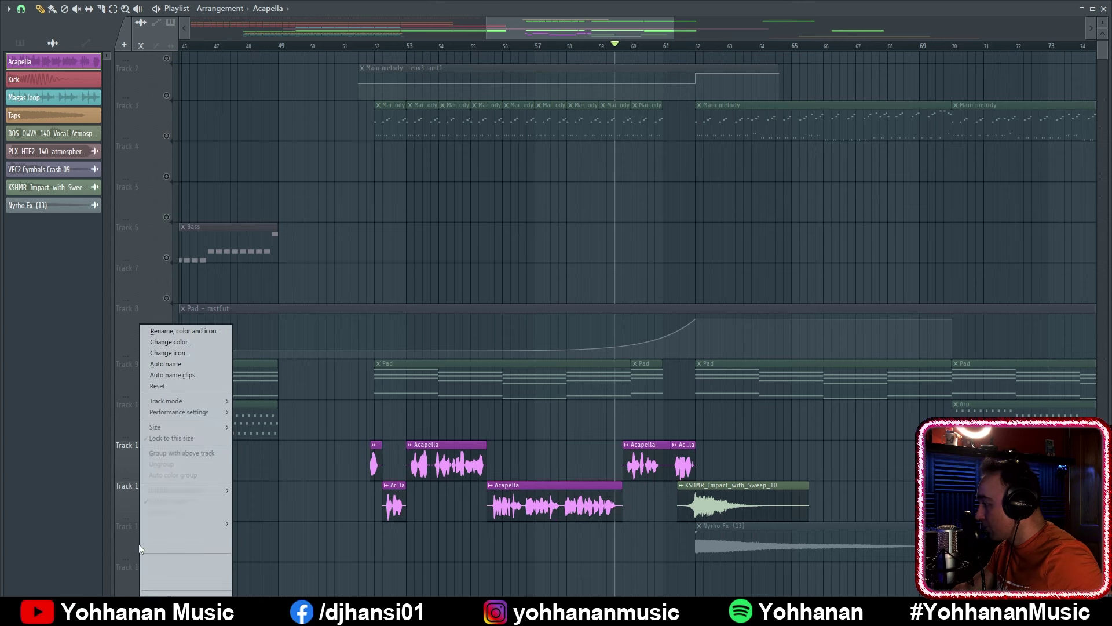
left_click(191, 565)
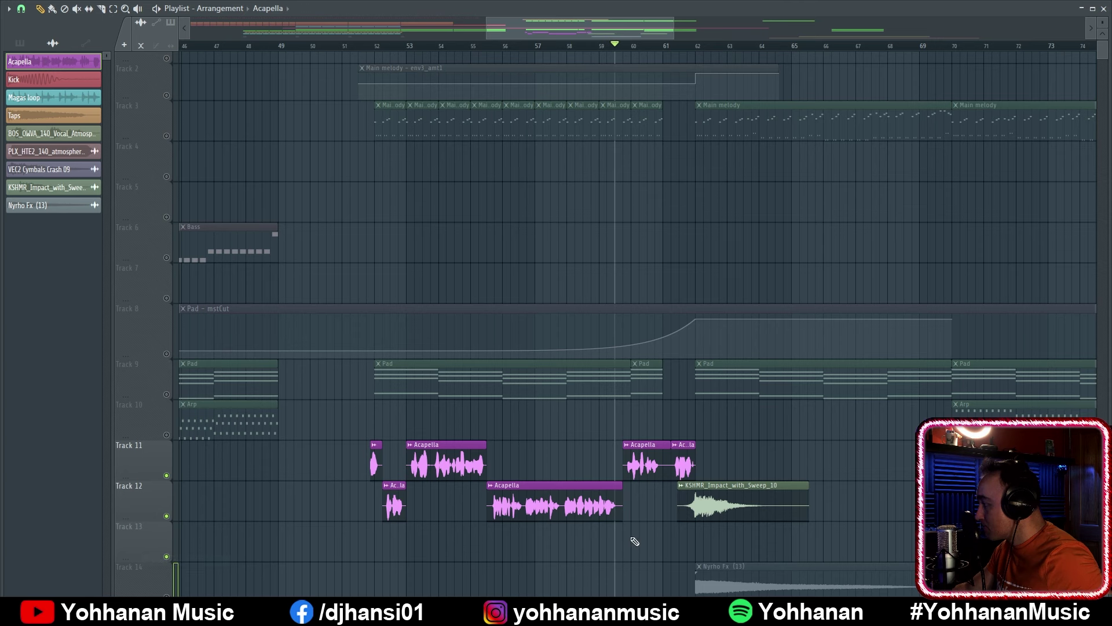
left_click_drag(741, 511, 741, 554)
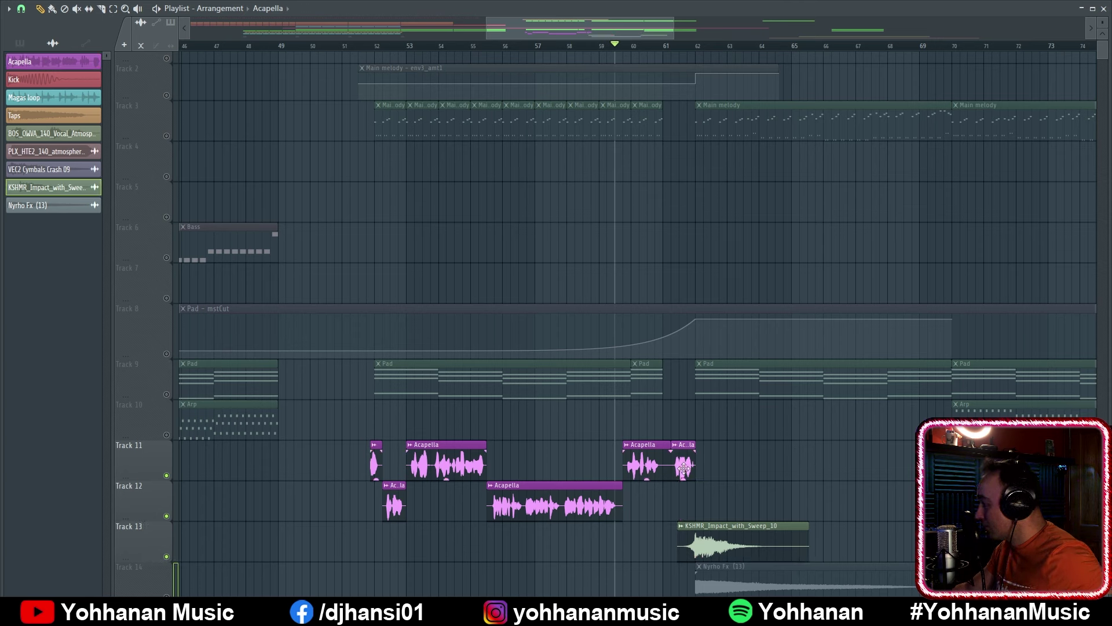
left_click_drag(684, 467, 683, 504)
Make the first acapella slice on Track 11 unique
scroll(541, 435, "up", 6)
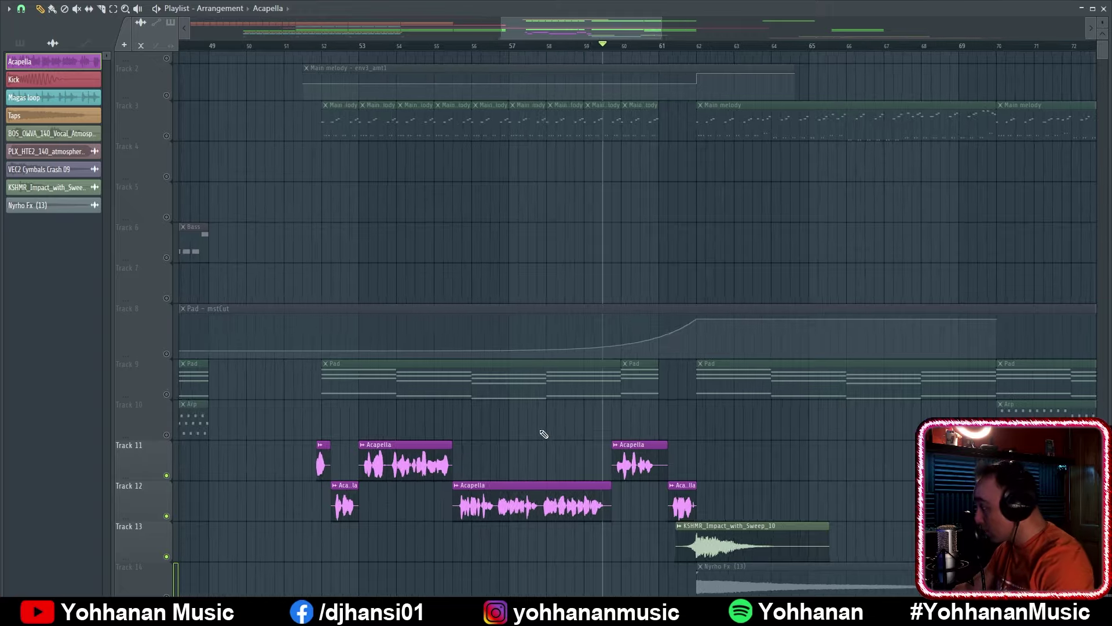
scroll(245, 437, "up", 2)
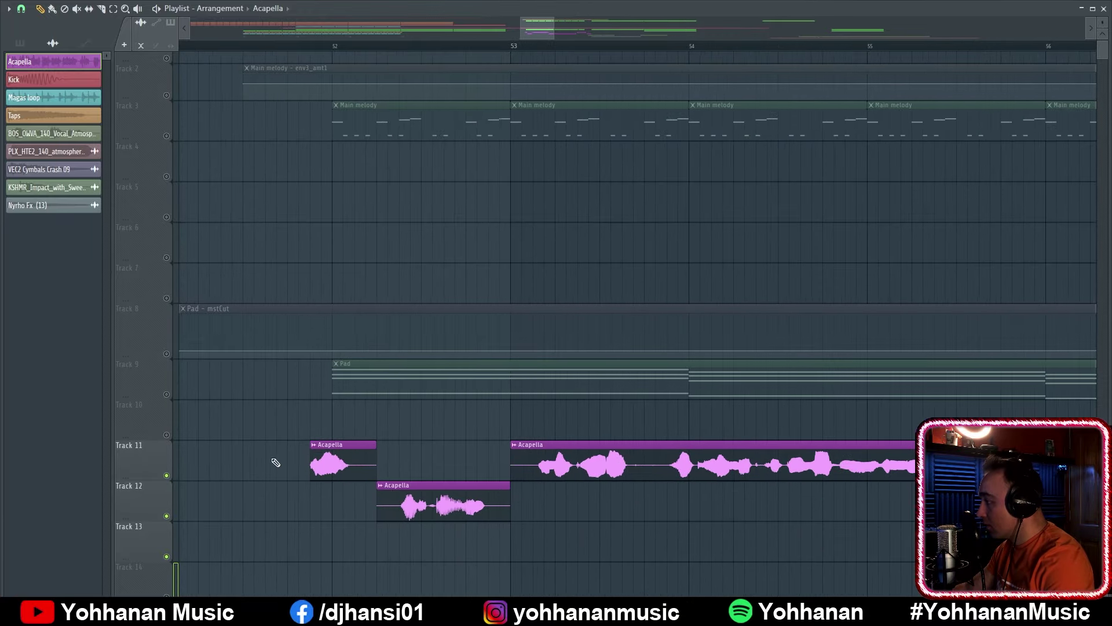
left_click(314, 447)
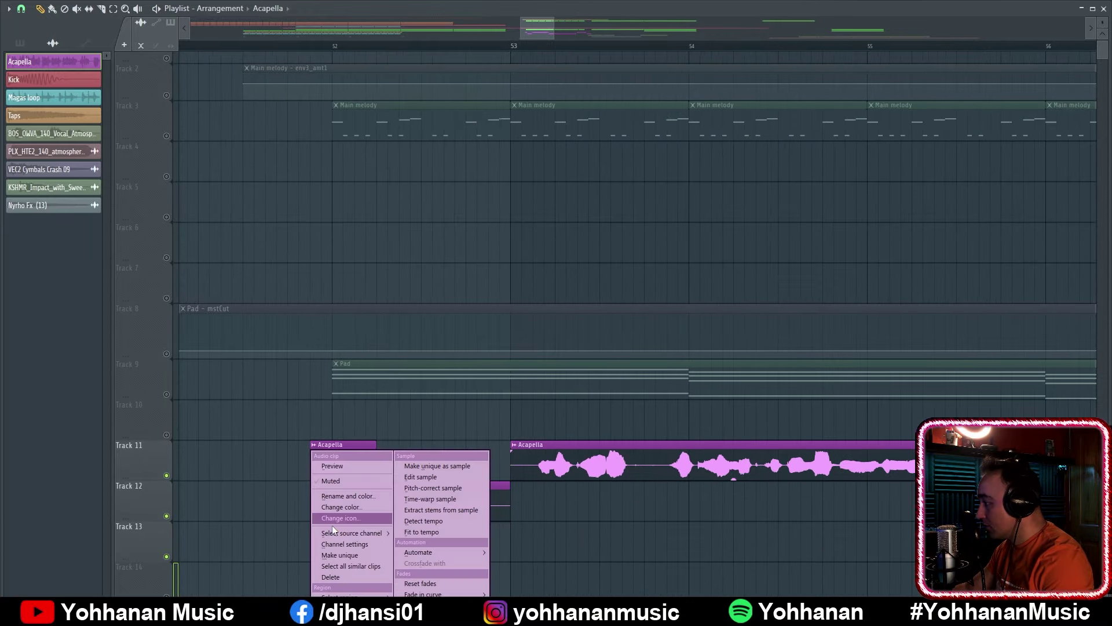
left_click(346, 557)
Delete the other acapella slices on Track 11 and extend the unique first slice to bar 62
scroll(321, 512, "down", 1)
scroll(320, 512, "down", 2)
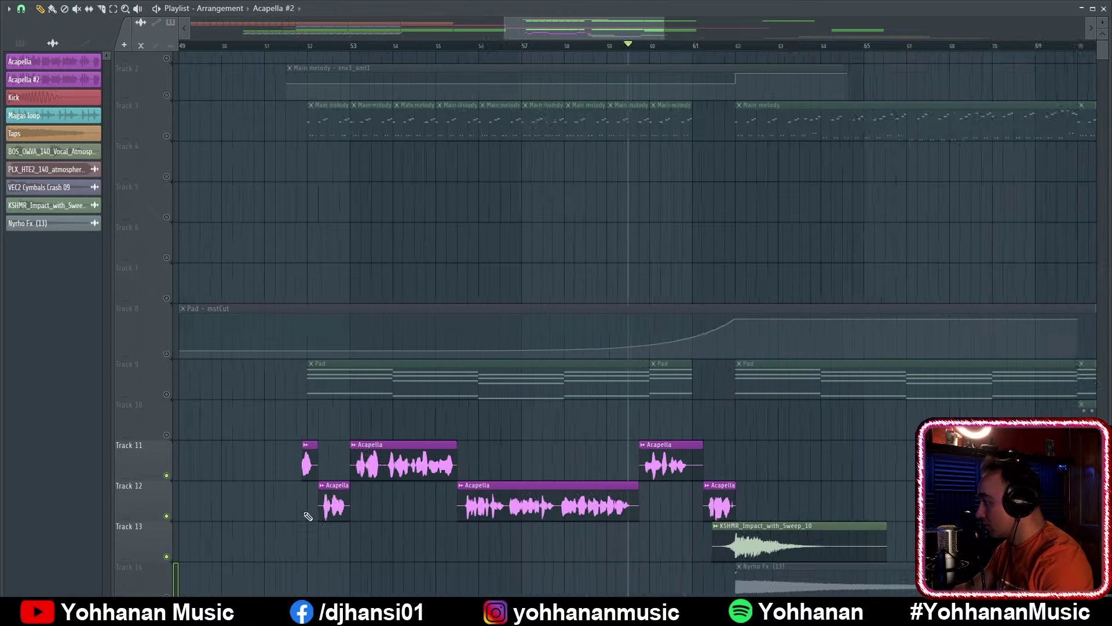
right_click(628, 462)
right_click(371, 458)
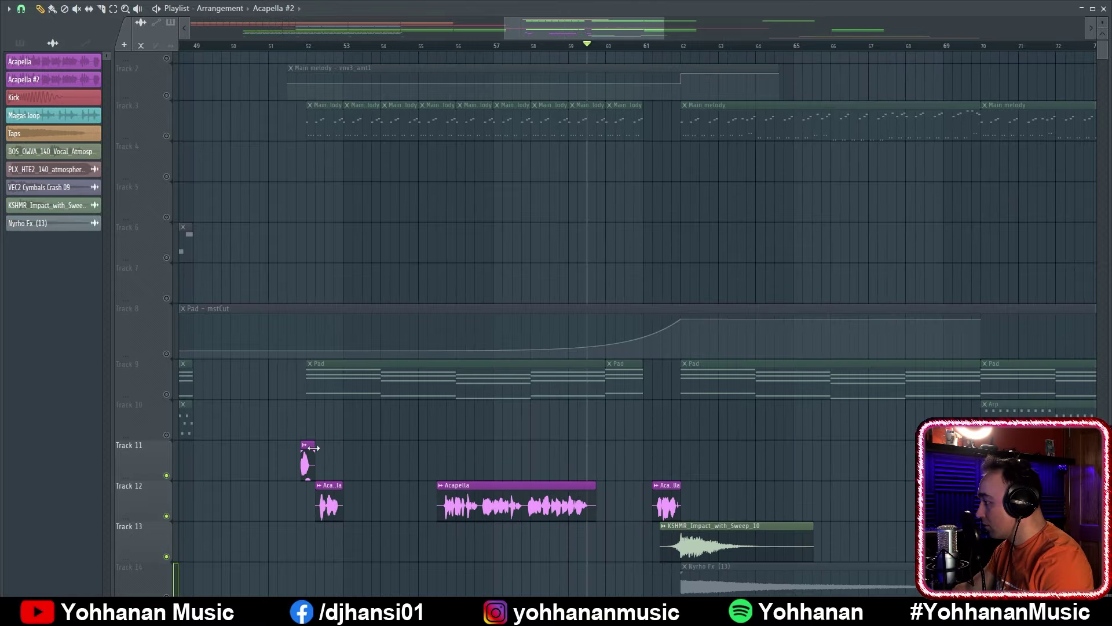
left_click_drag(314, 454, 681, 452)
Slice the Acapella #2 clip on Track 11 at bars 53, 55.5, 59.75 and 61.25 to match the slices on Track 12
scroll(311, 447, "up", 3)
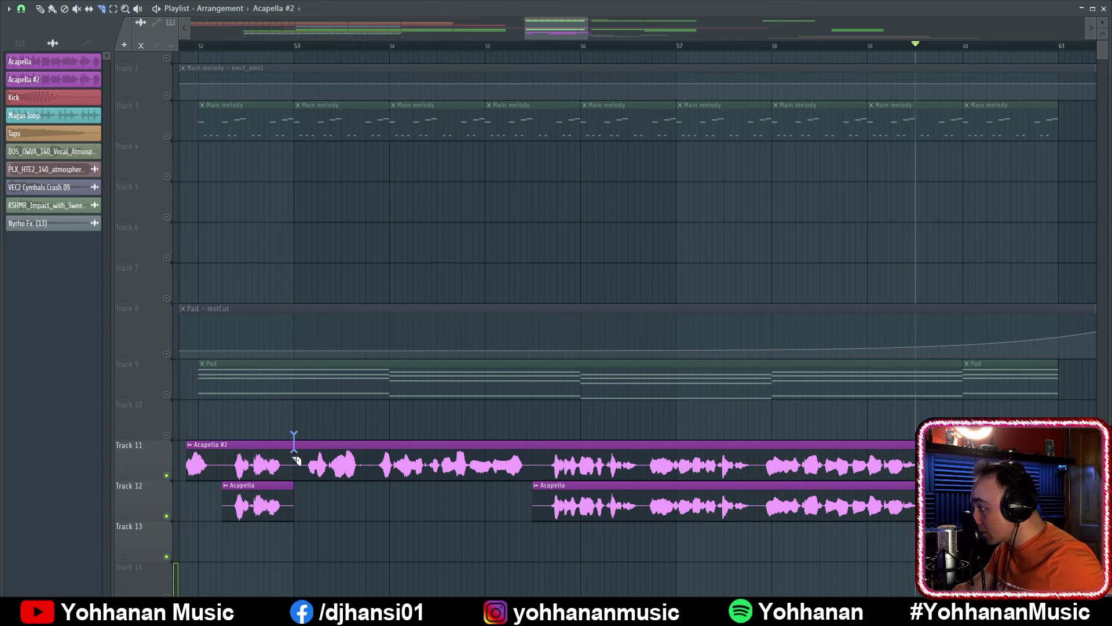
left_click_drag(293, 445, 292, 498)
left_click_drag(535, 440, 531, 502)
left_click_drag(948, 426, 335, 378)
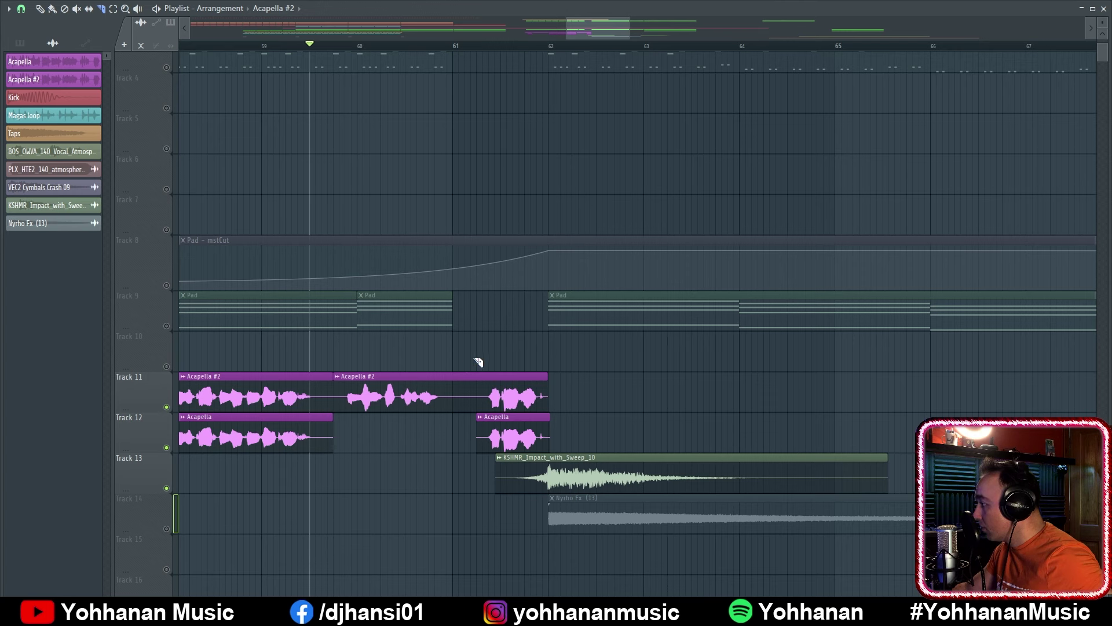
left_click_drag(478, 362, 477, 428)
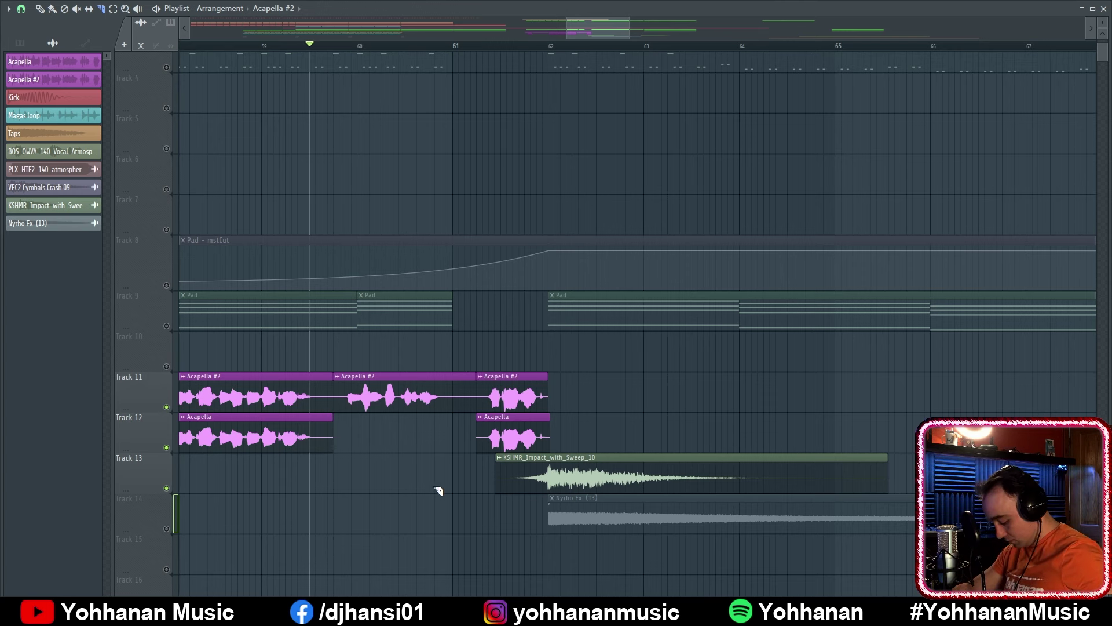
Delete the Acapella #2 slices at bars 55.5–59.75 and 61.25–62 that duplicate the phrases on Track 12
key("p")
right_click(516, 373)
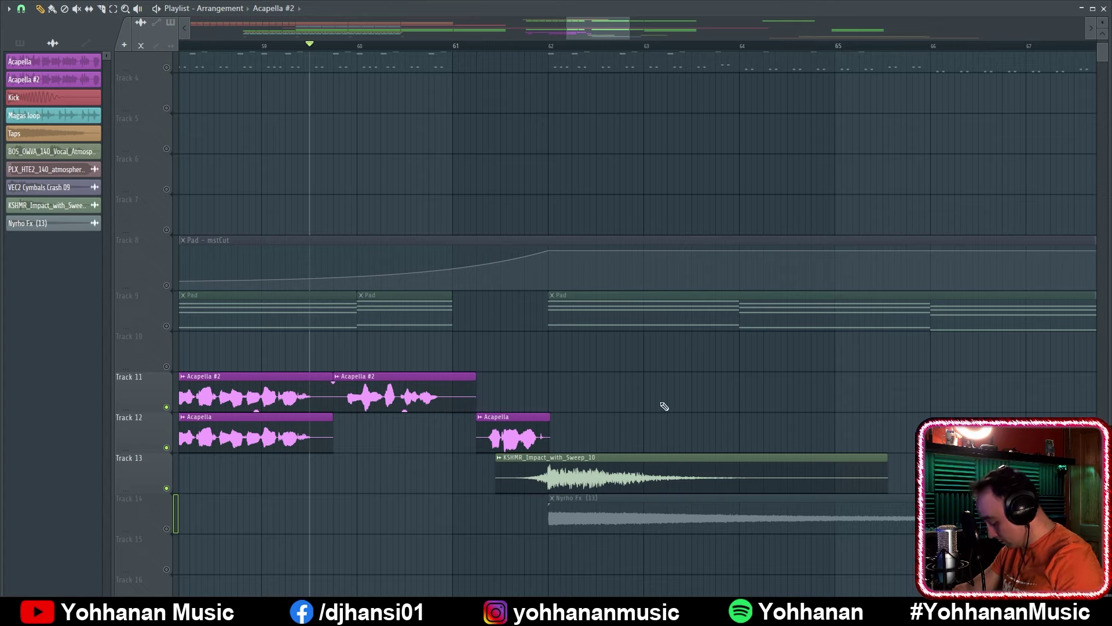
scroll(663, 403, "down", 3)
right_click(548, 393)
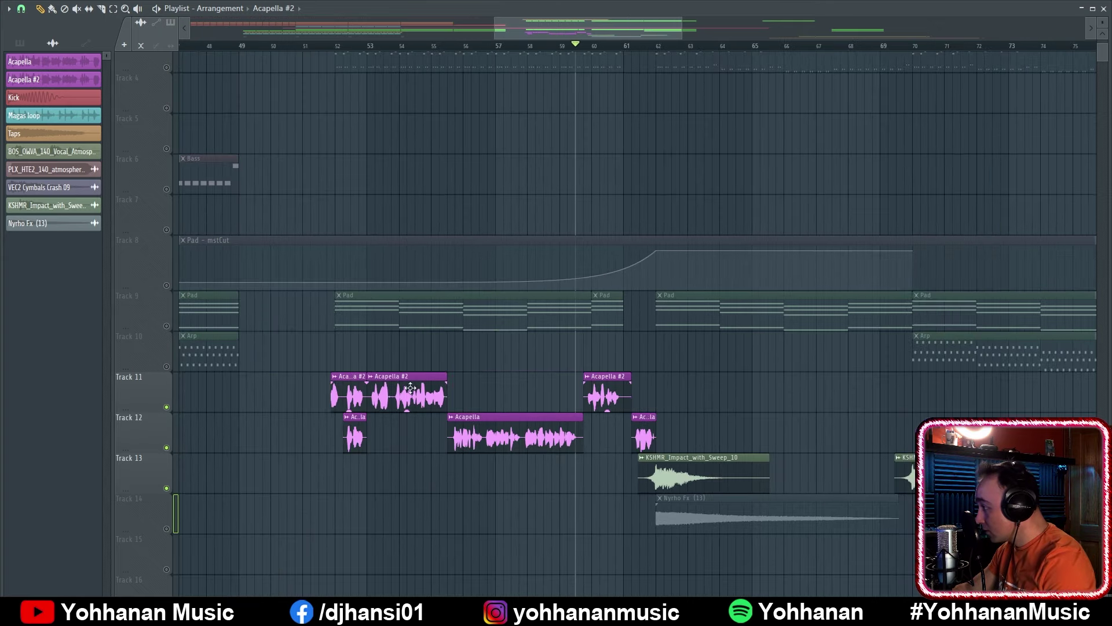
Trim the end of the first Acapella #2 slice on Track 11 back to where the first Track 12 slice begins
right_click(356, 386)
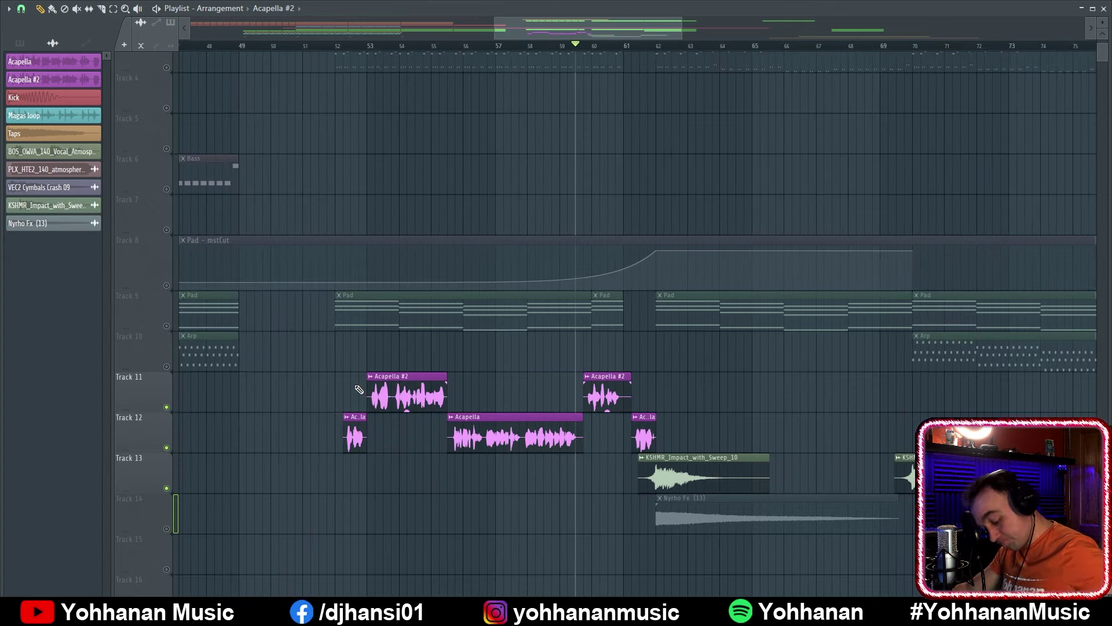
key("ctrl+z")
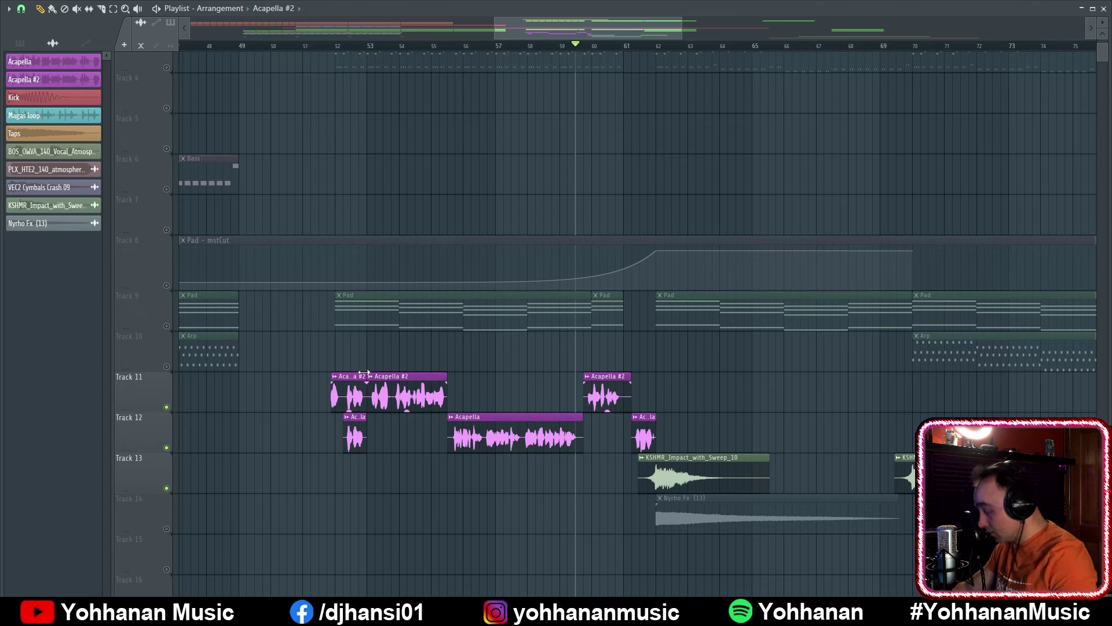
scroll(329, 364, "up", 5)
left_click_drag(371, 380, 288, 377)
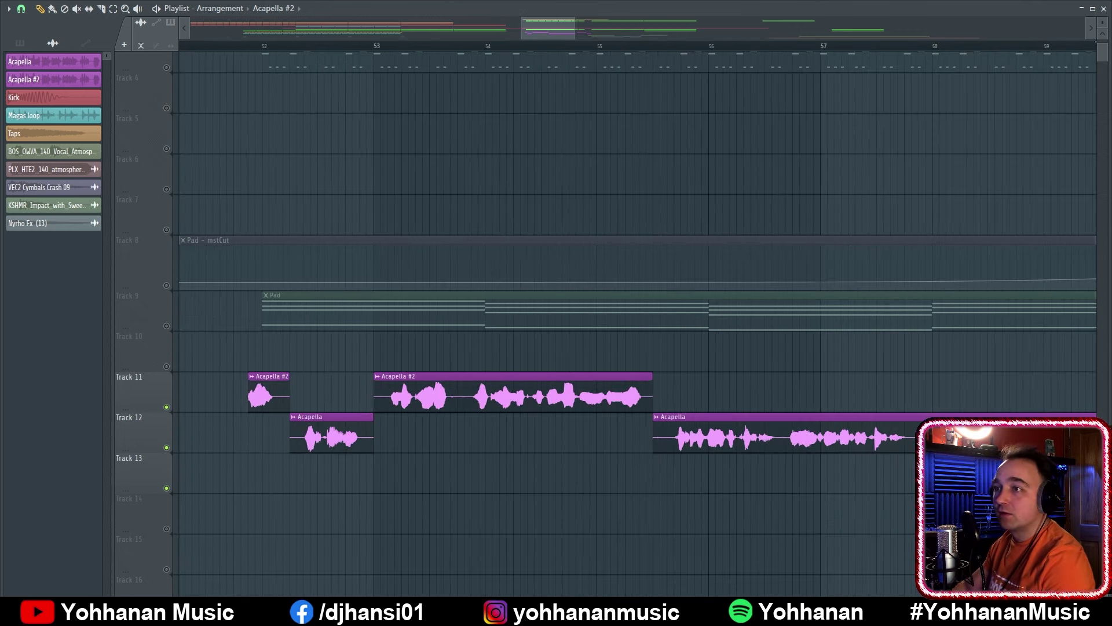
Solo Track 11 and play it back from just before bar 52
right_click(168, 407)
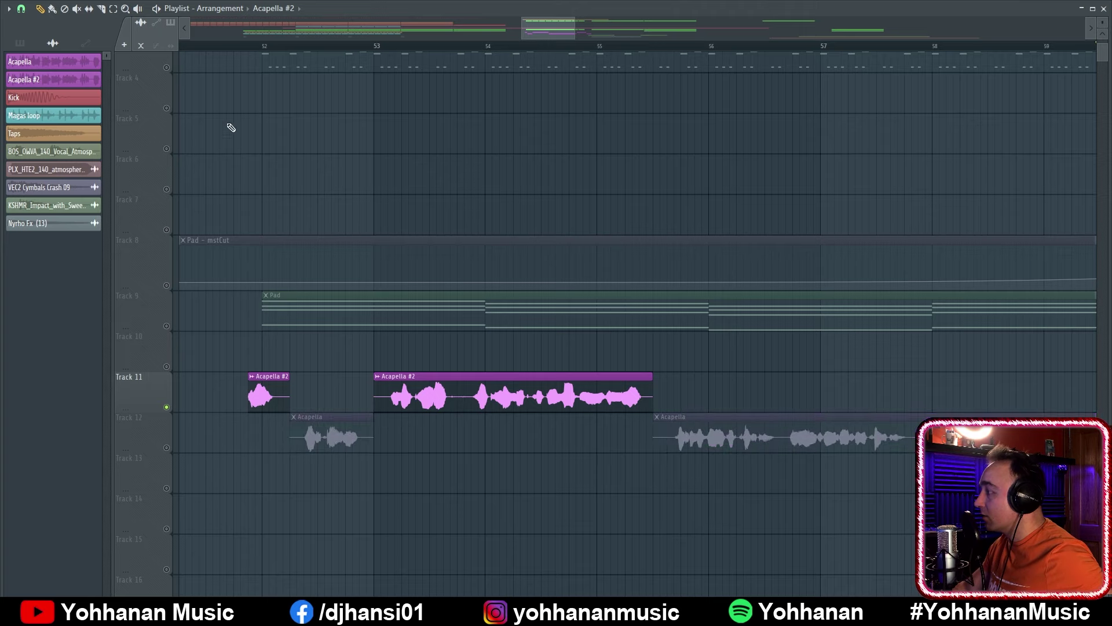
left_click(248, 45)
key("space")
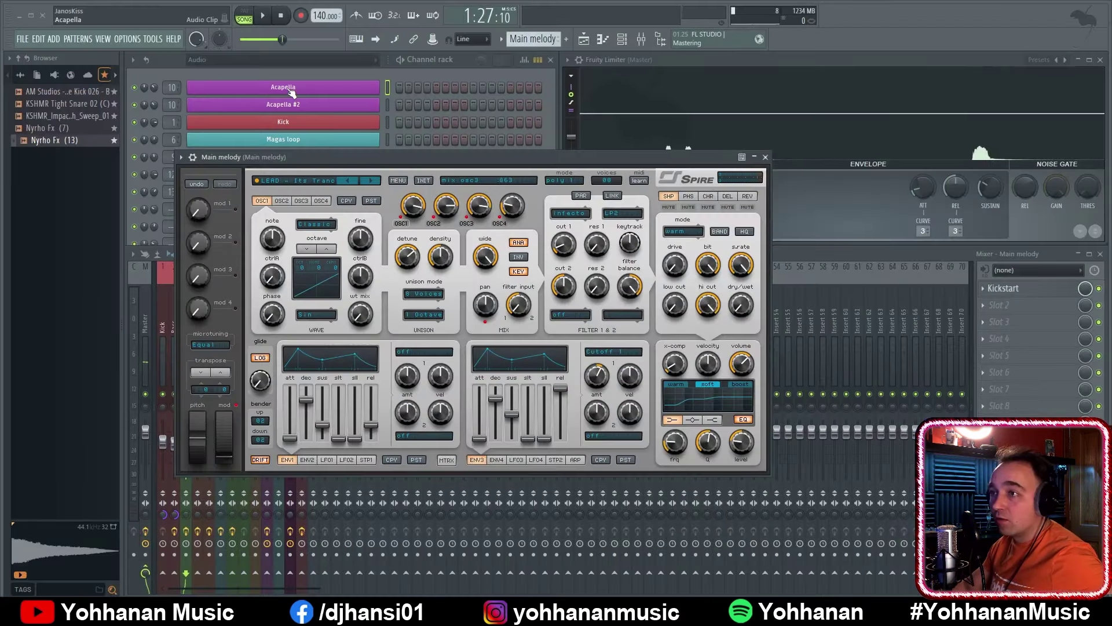
Rename the Acapella channel as Kislány
right_click(286, 87)
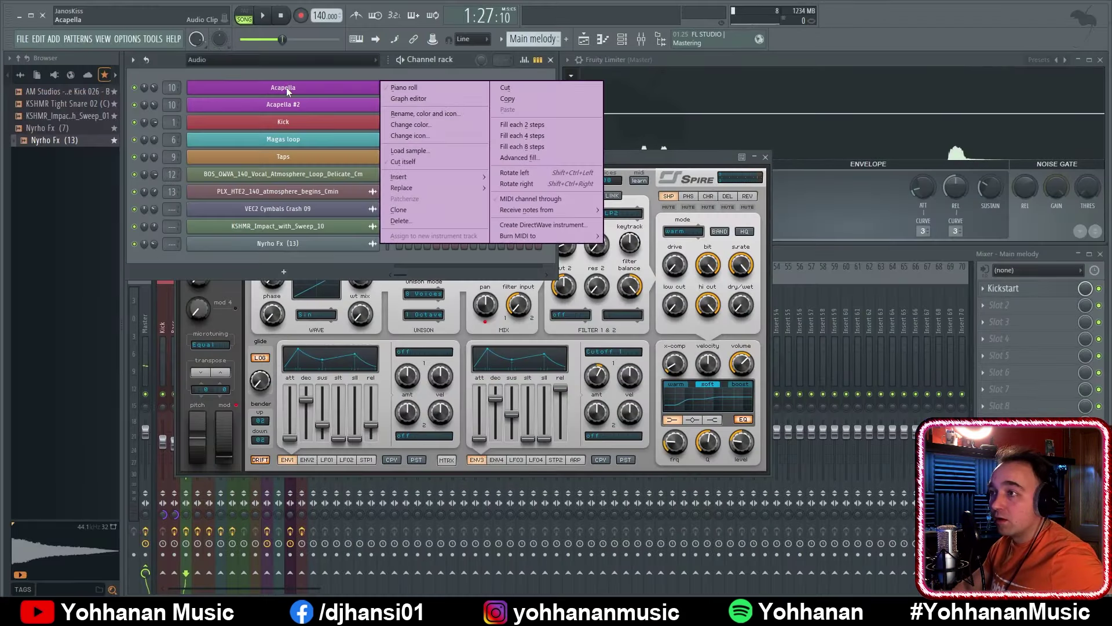
left_click(432, 116)
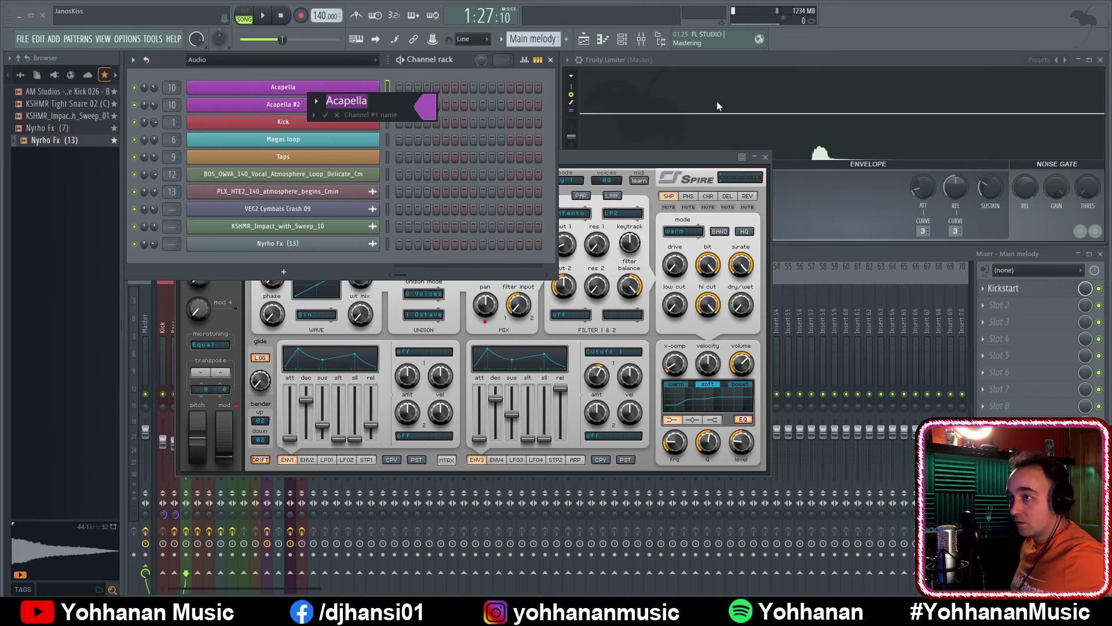
key("End")
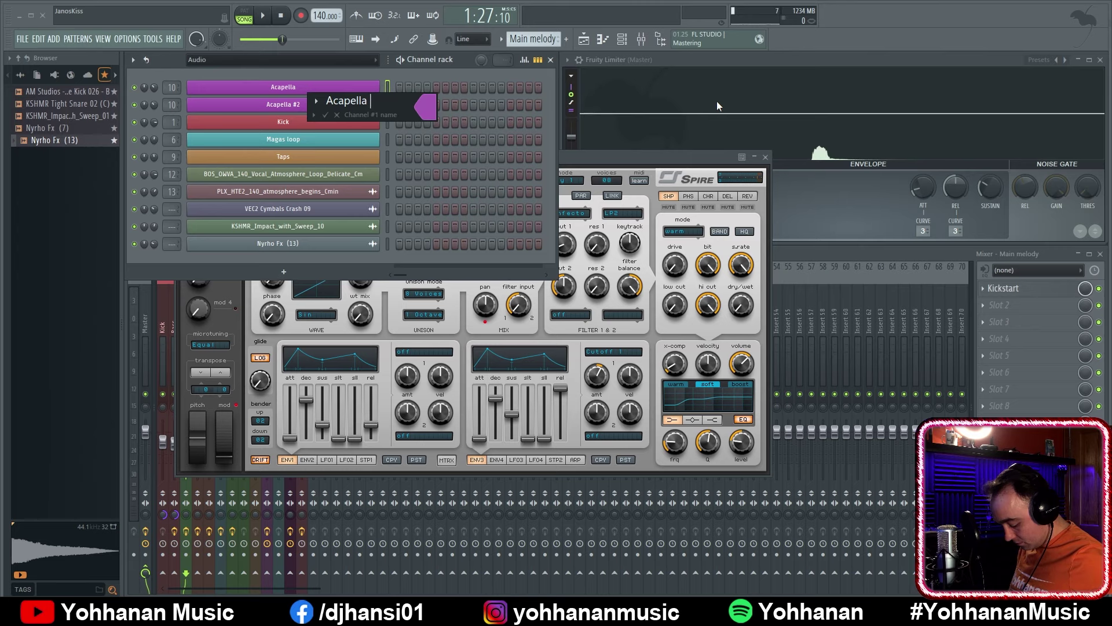
key("BackSpace")
key("BackSpace")
key("BackSpace")
key("BackSpace")
key("BackSpace")
key("BackSpace")
key("BackSpace")
key("BackSpace")
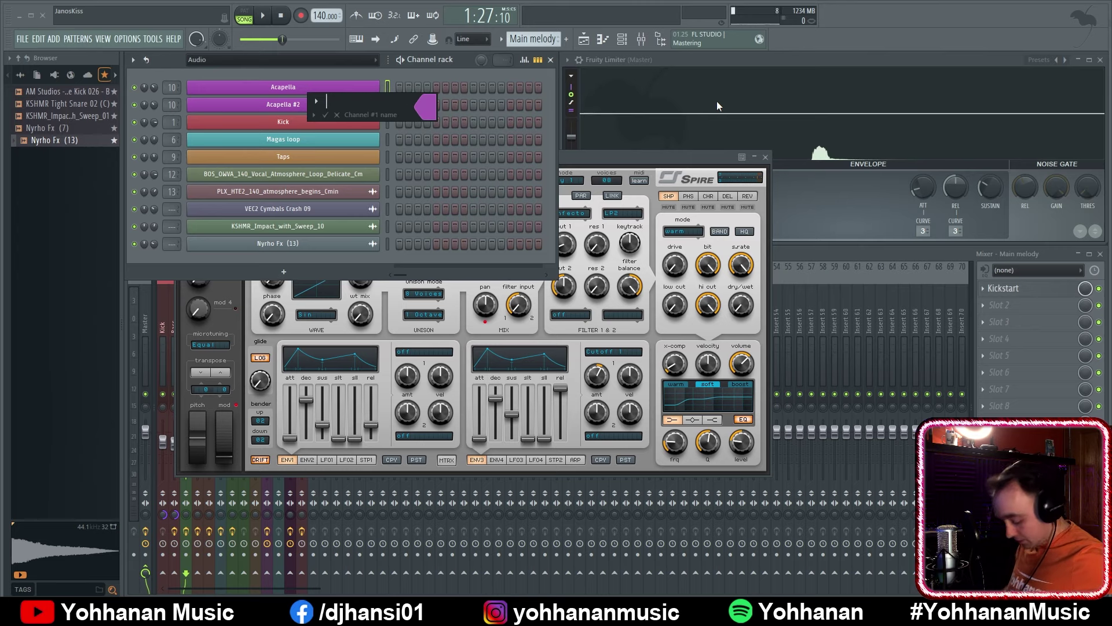
type("Vocal")
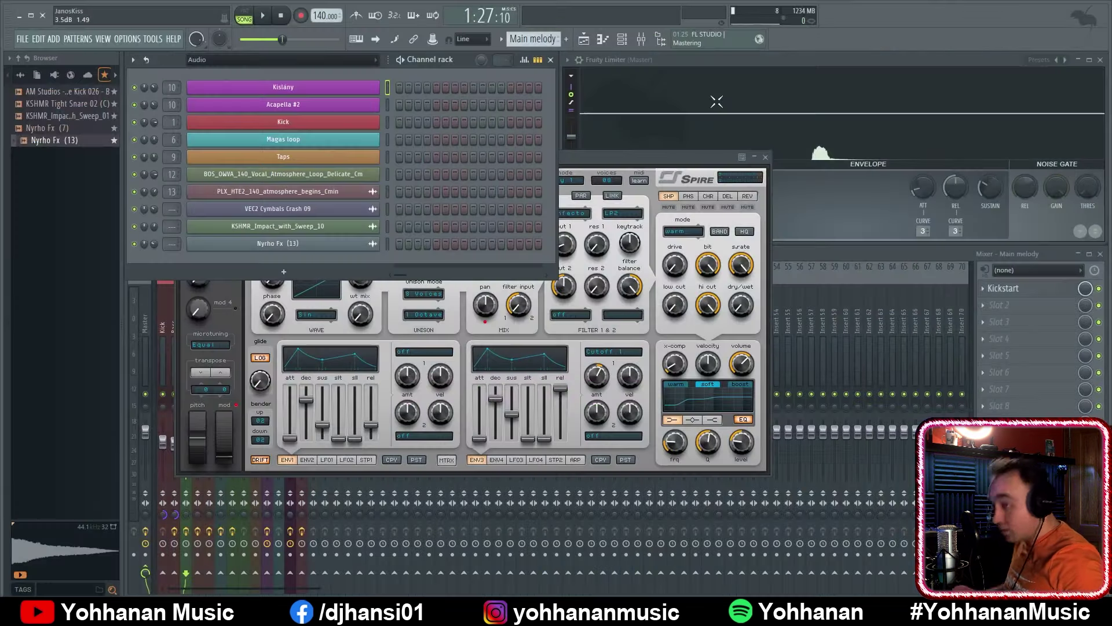
Rename the Acapella #2 channel as Apa
right_click(296, 110)
left_click(466, 131)
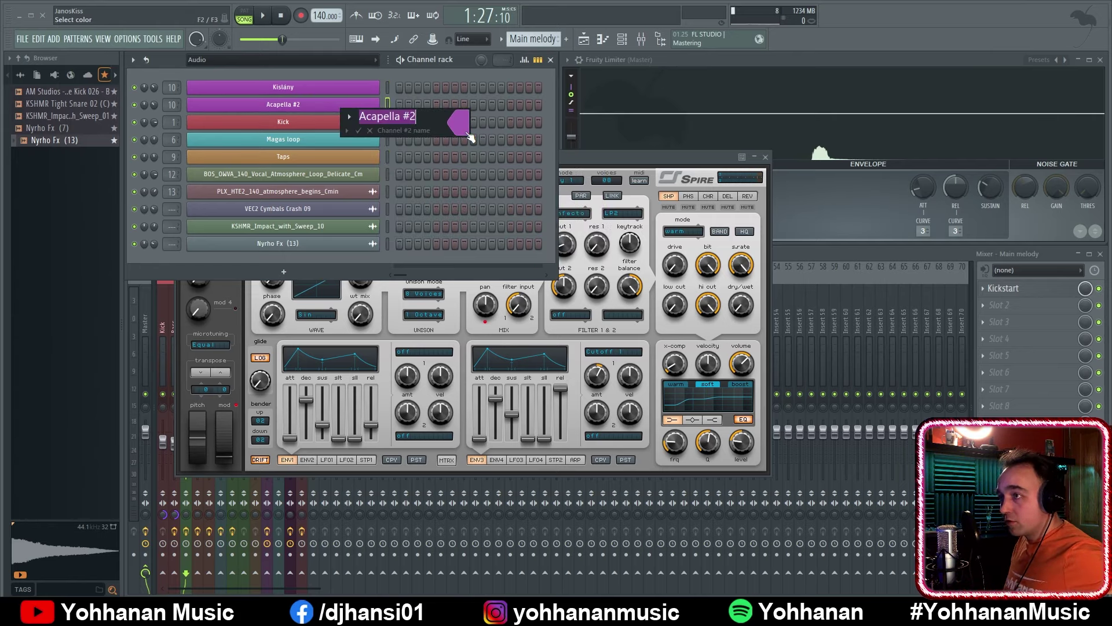
key("BackSpace")
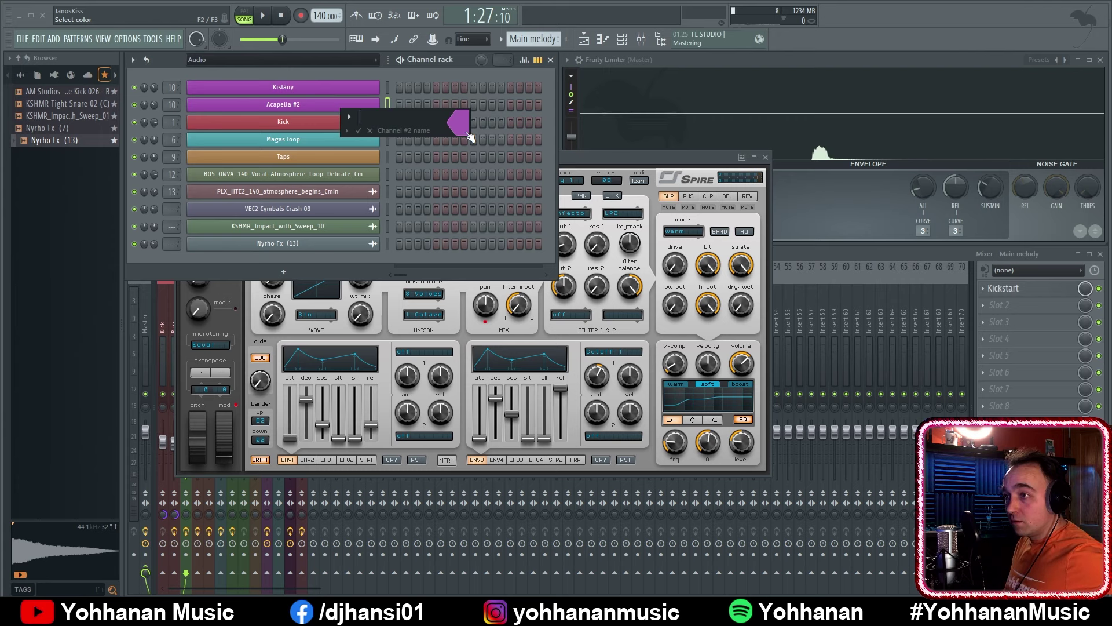
type("Apa")
key("Return")
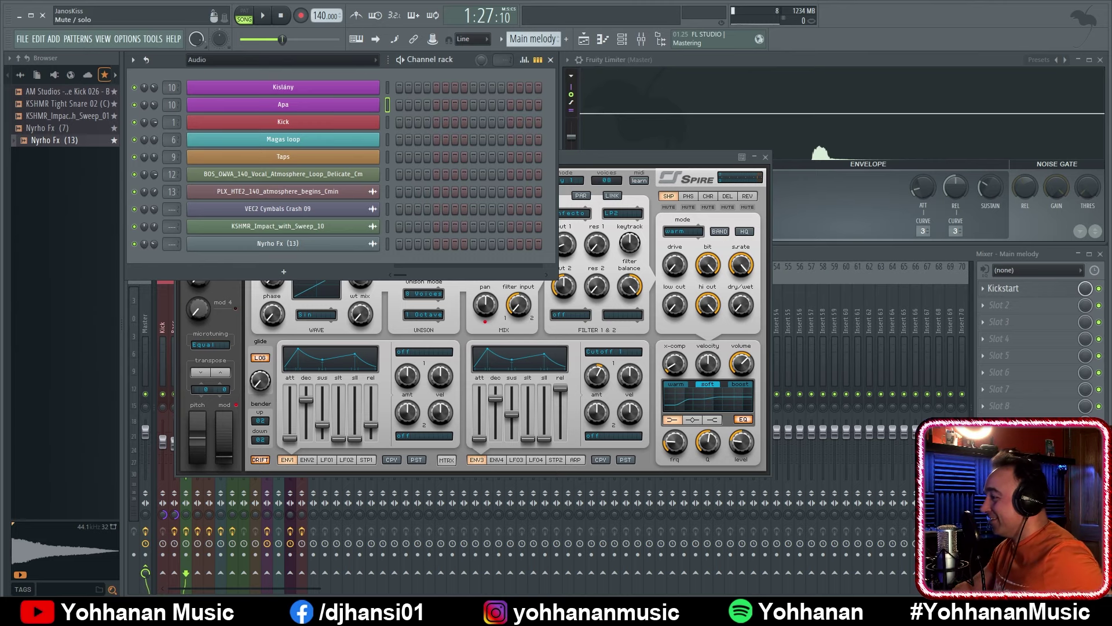
Swap the names of the two acapella channels, making the first one Apa and the second one Kislány
key("space")
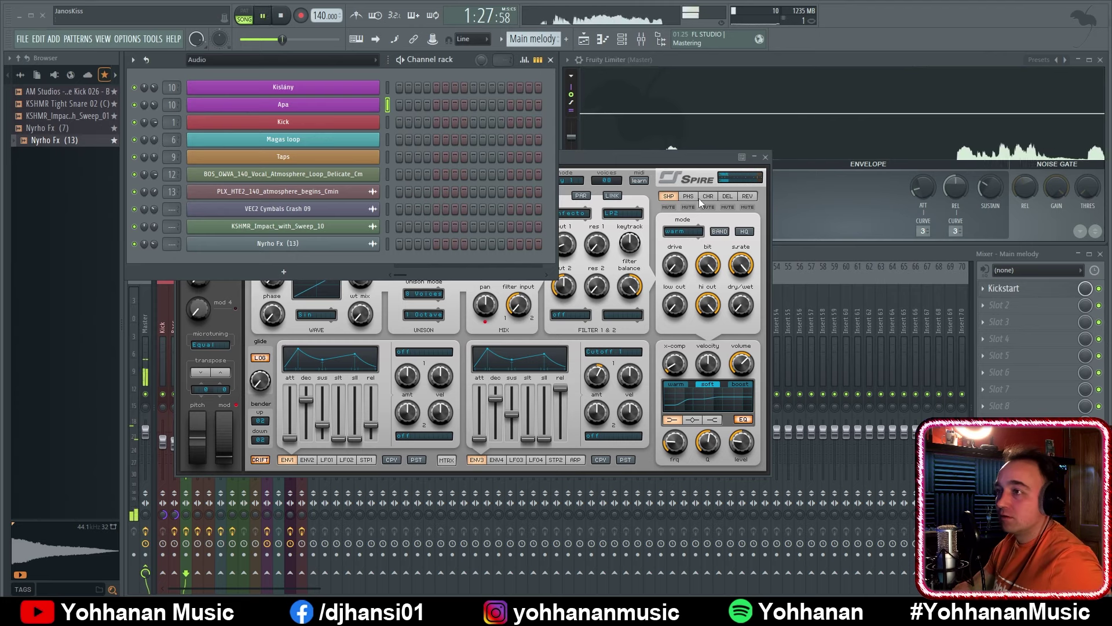
key("space")
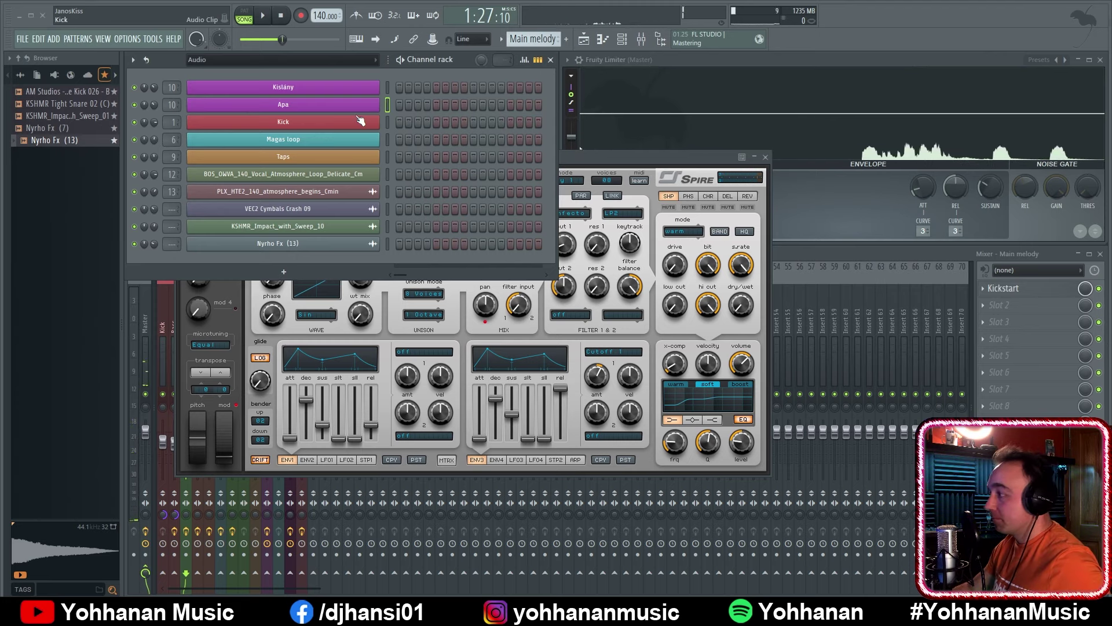
right_click(323, 107)
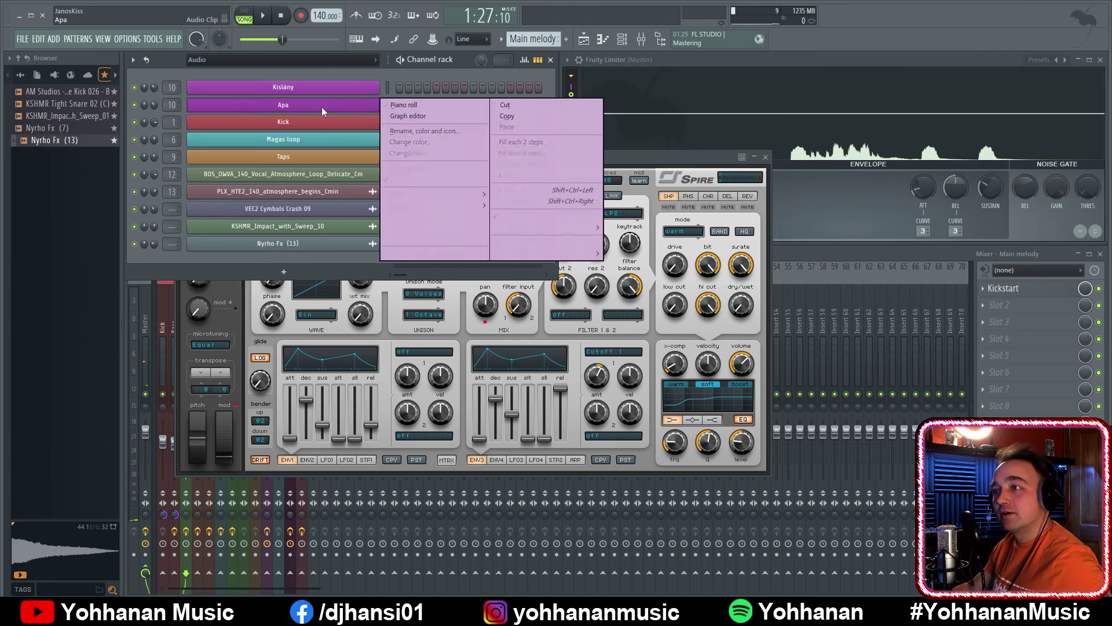
left_click(457, 132)
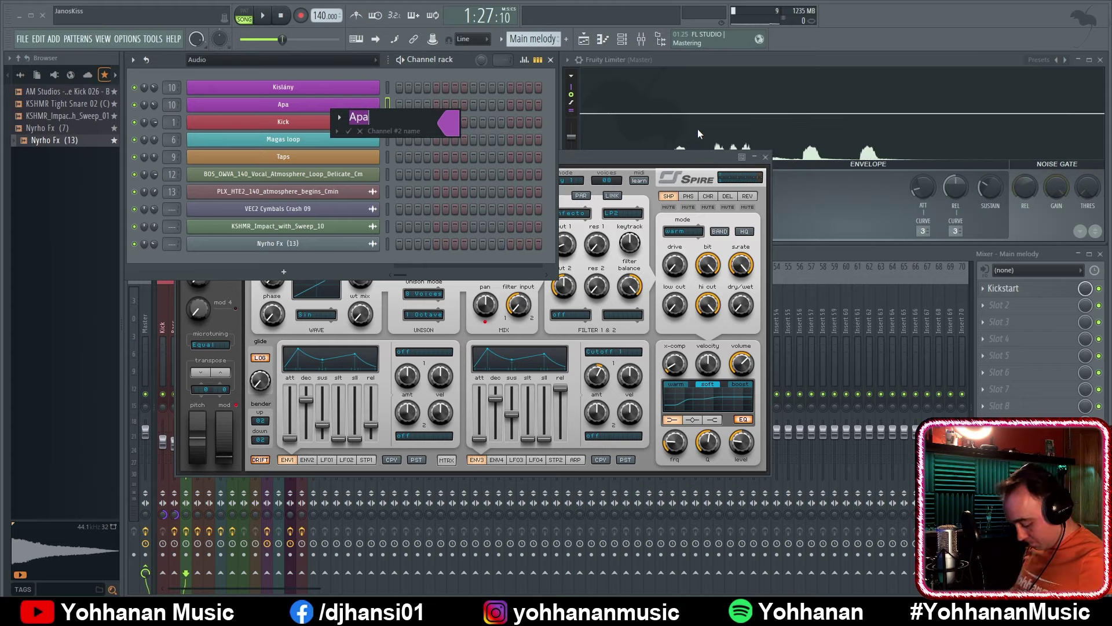
type("Kislány")
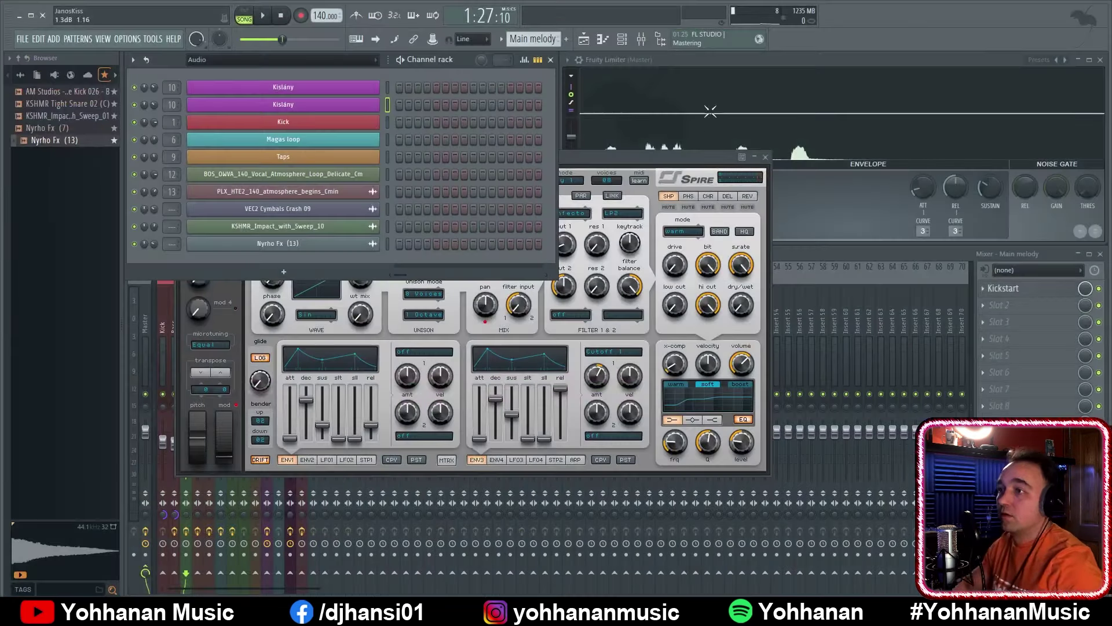
right_click(375, 88)
left_click(425, 116)
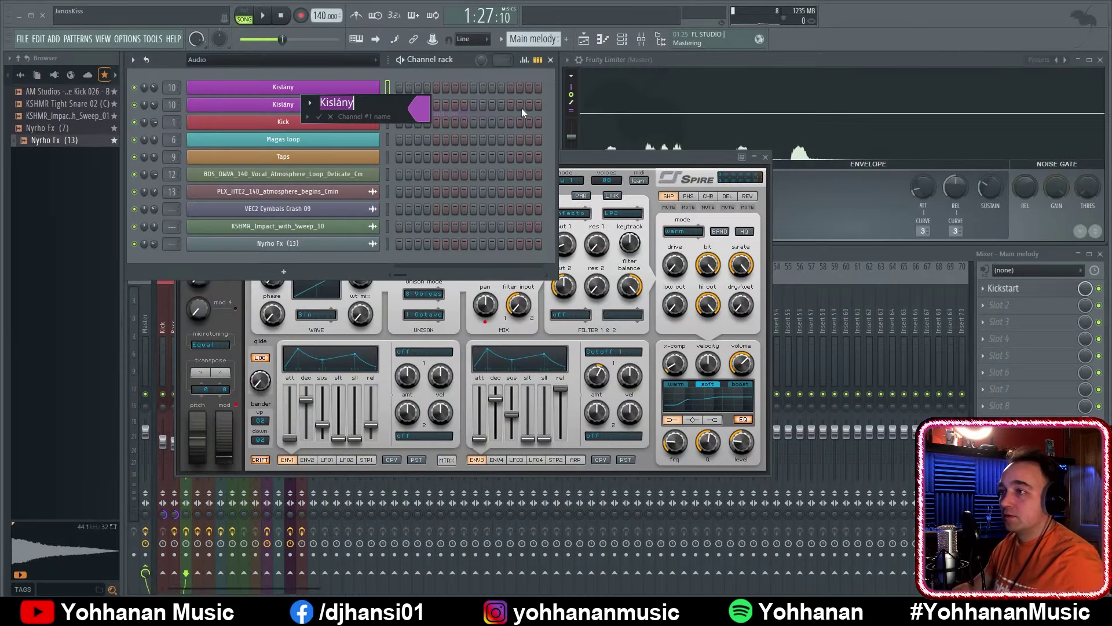
type("Apa")
key("Return")
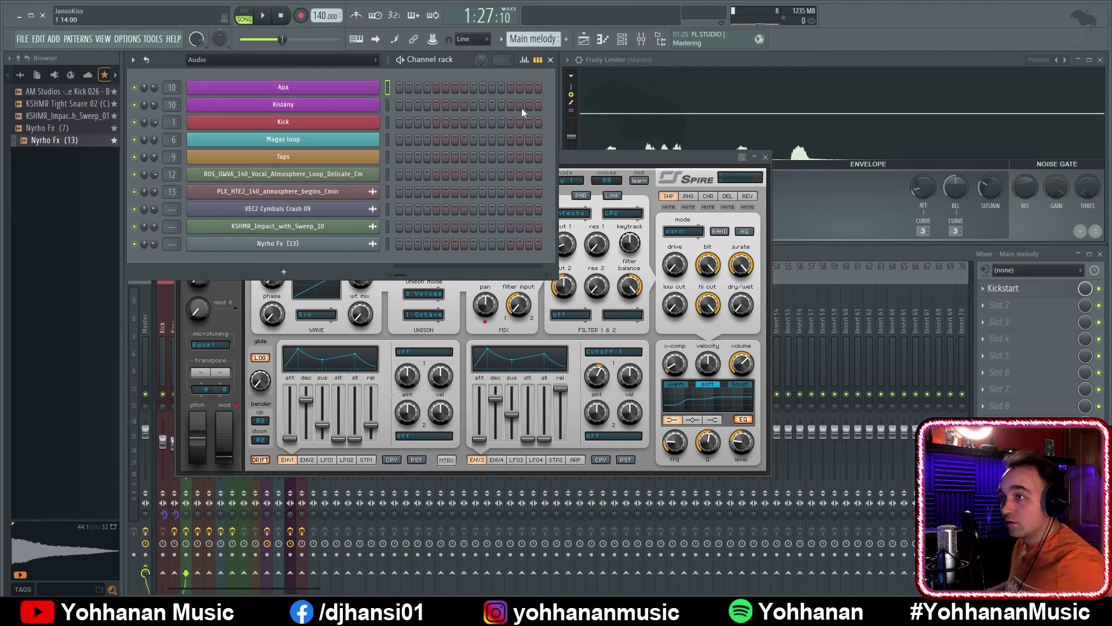
Pan the Apa channel 40% right, auditioning the vocal phrases between adjustments
key("space")
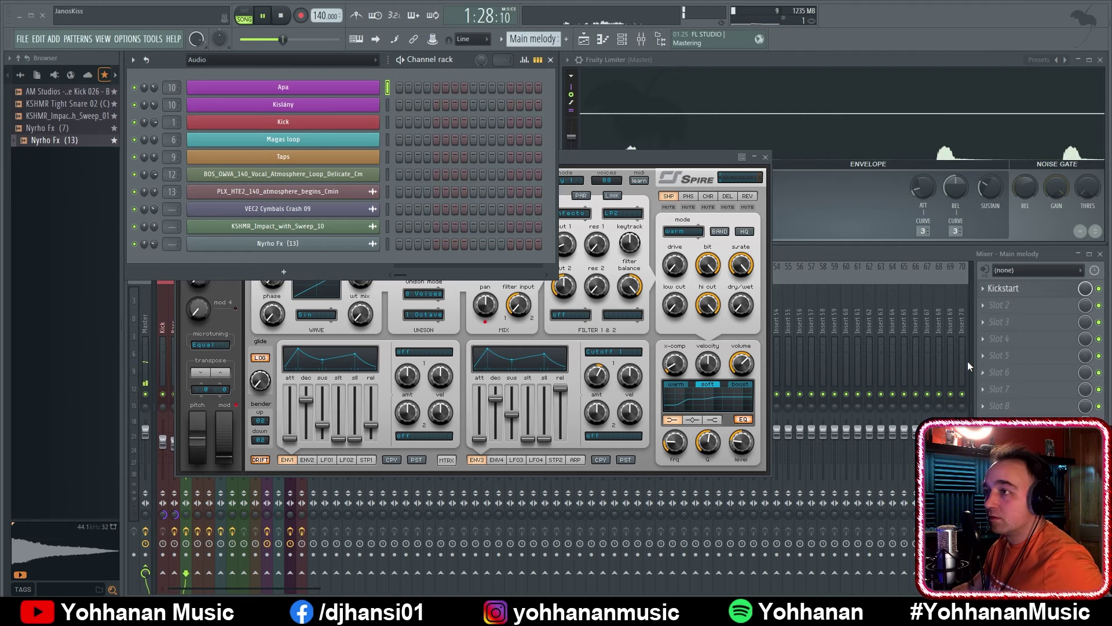
key("space")
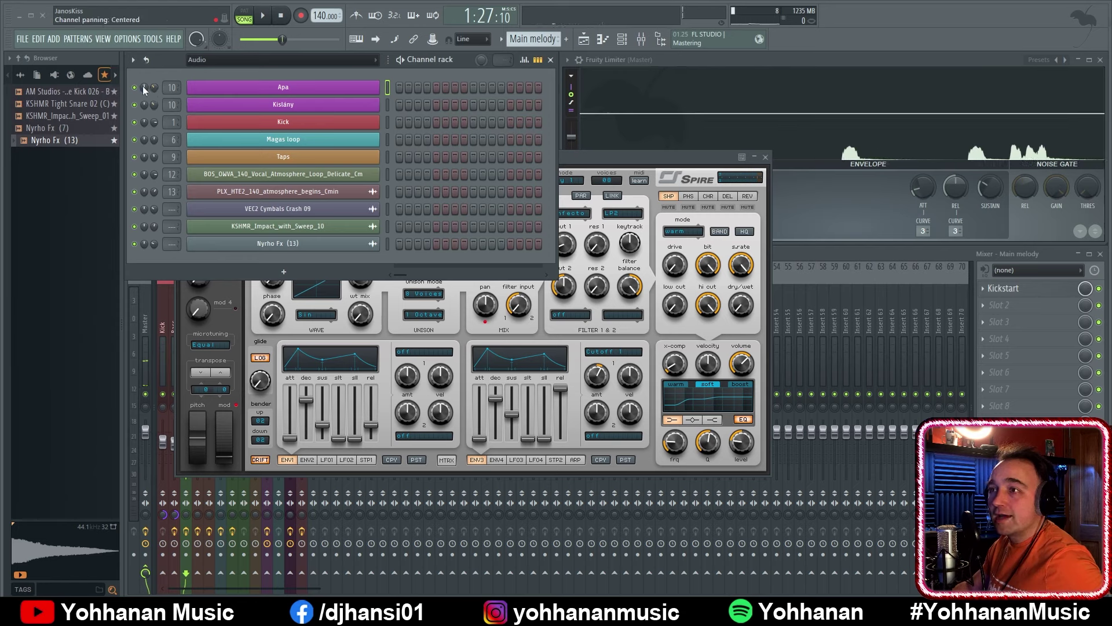
mouse_move(145, 88)
left_mouse_down()
mouse_move(144, 102)
mouse_move(145, 88)
left_mouse_up()
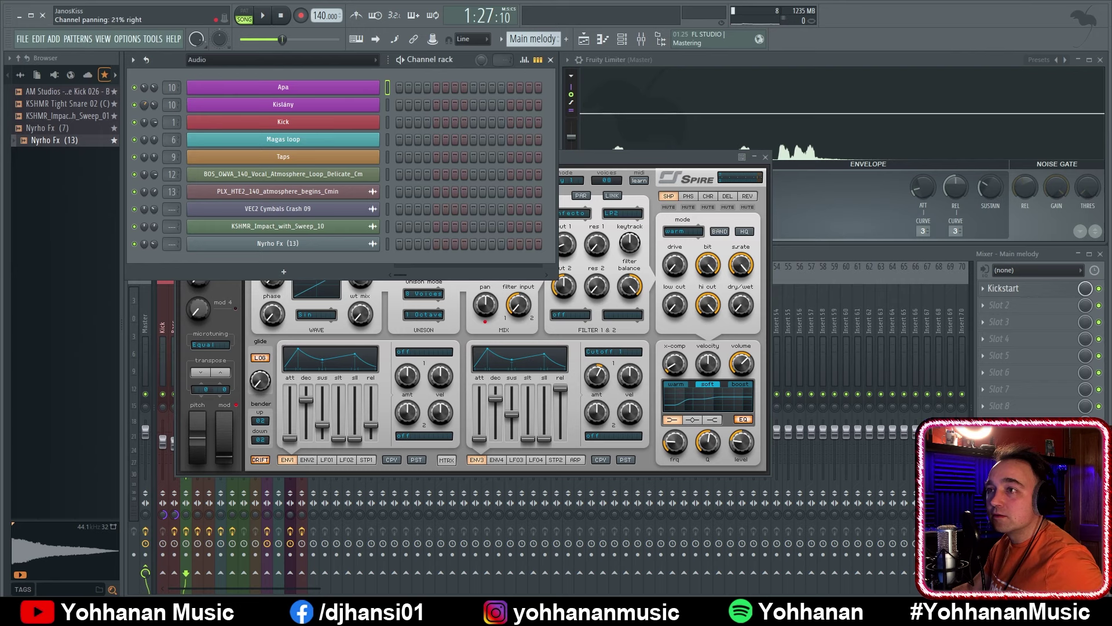
key("space")
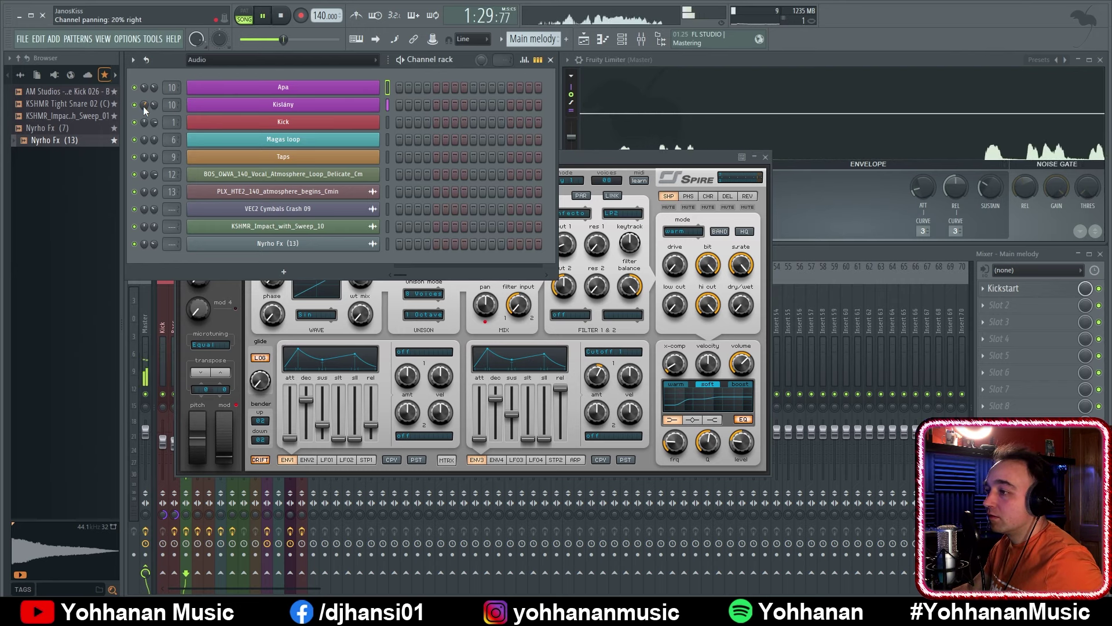
key("space")
mouse_move(148, 87)
left_mouse_down()
mouse_move(144, 105)
mouse_move(144, 76)
mouse_move(147, 86)
left_mouse_up()
key("space")
key("space")
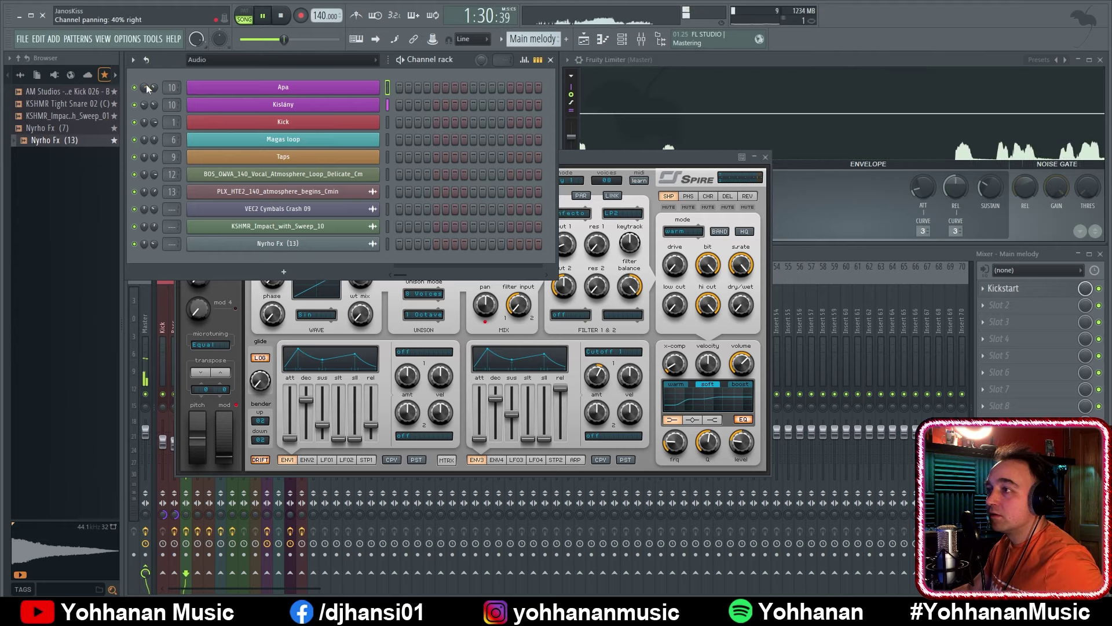
key("space")
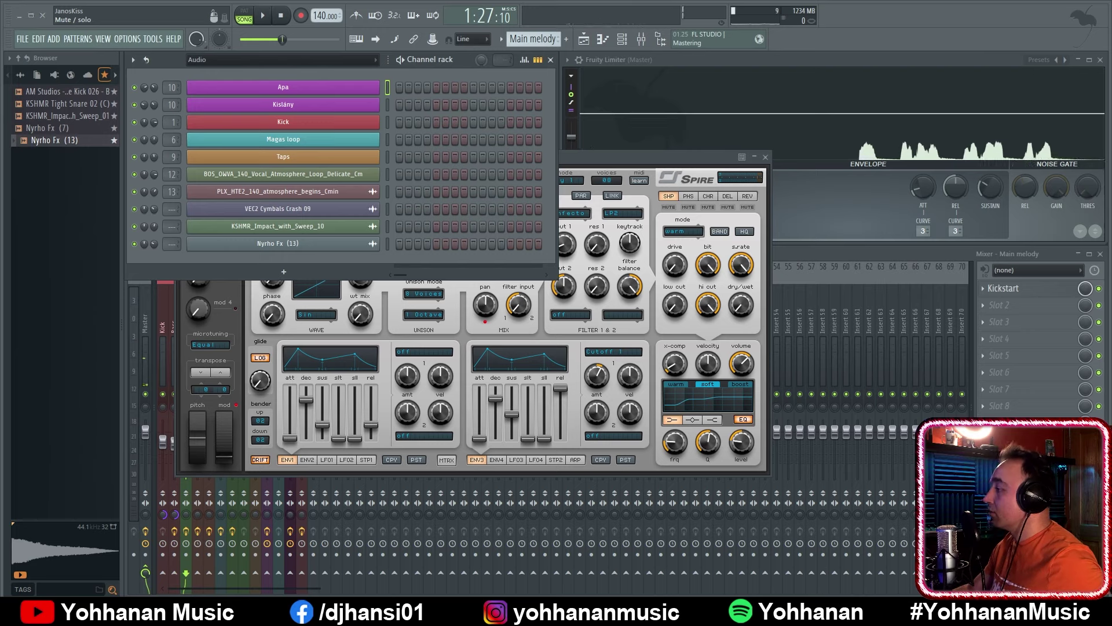
Play back the break and adjust the panning of the acapella channels while listening
key("space")
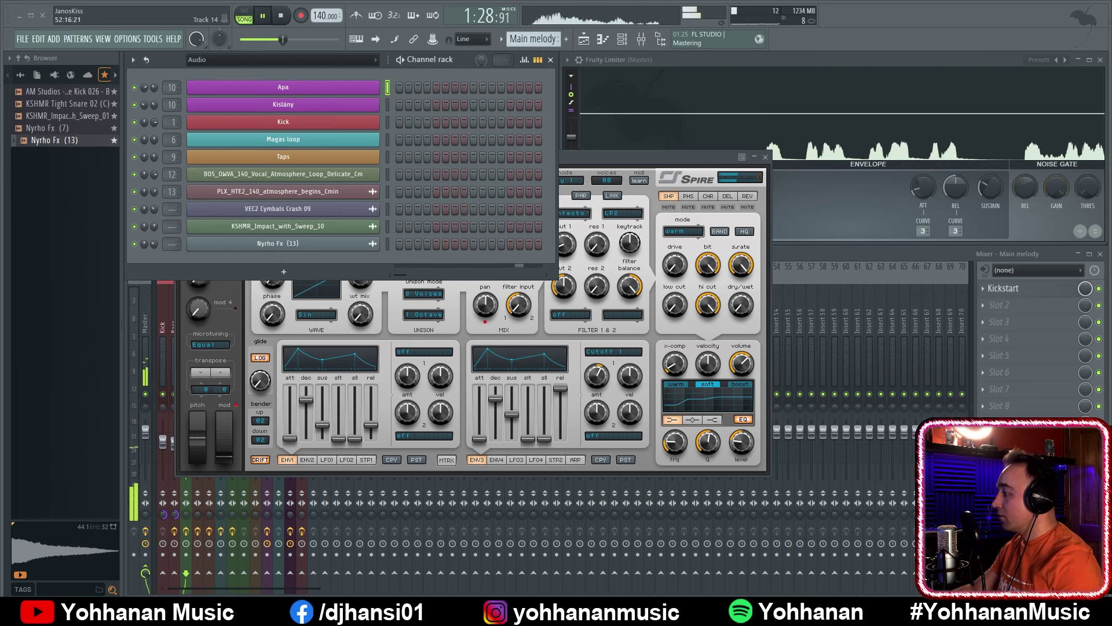
key("space")
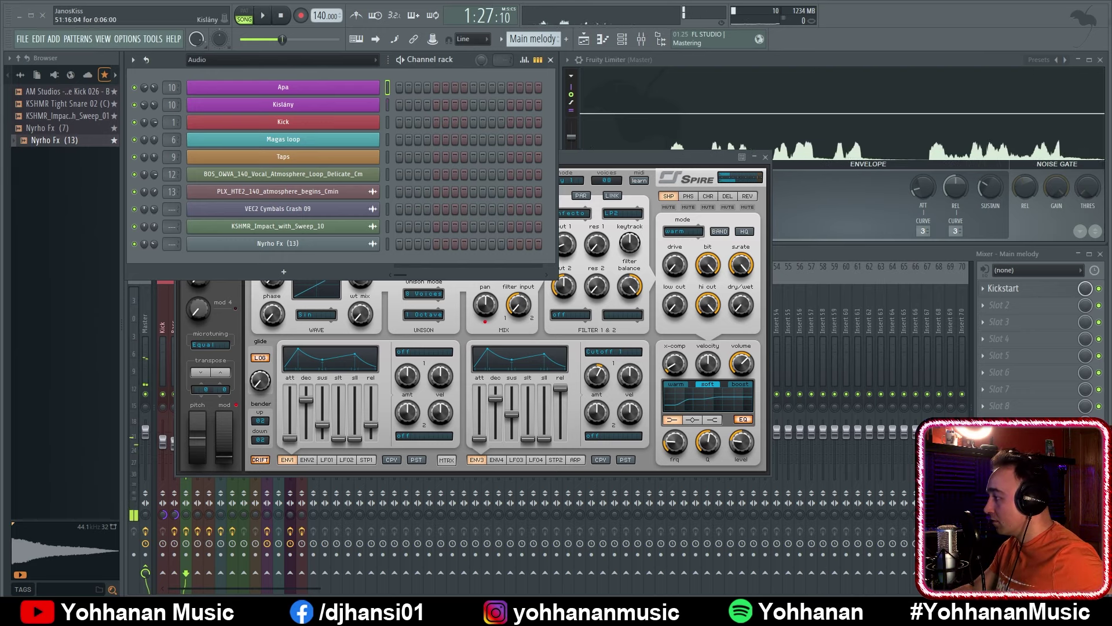
key("space")
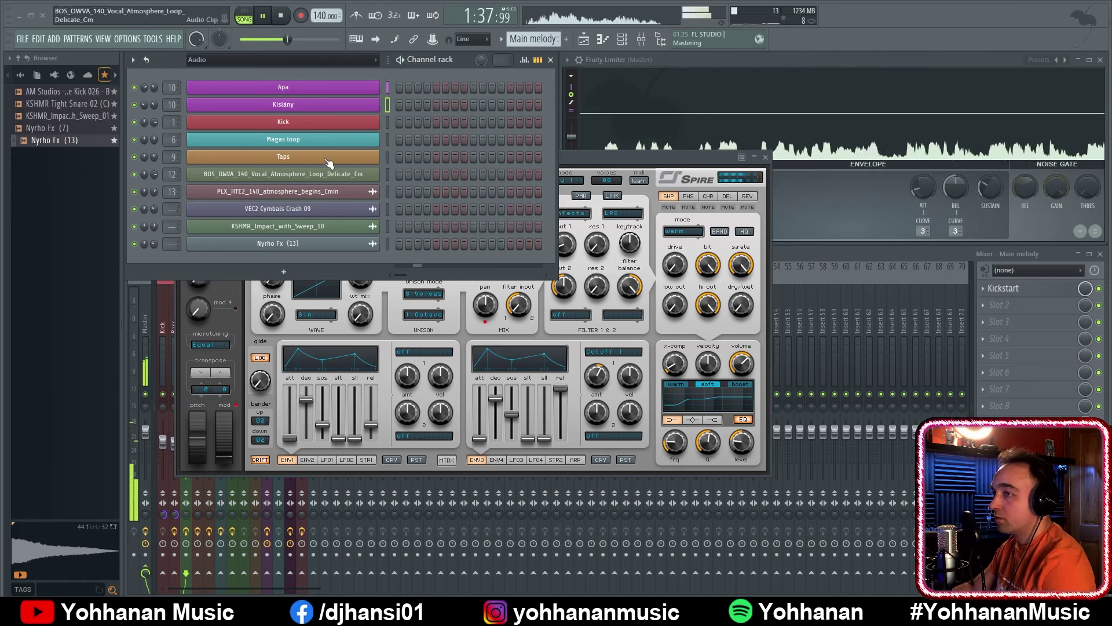
left_click_drag(146, 93, 145, 110)
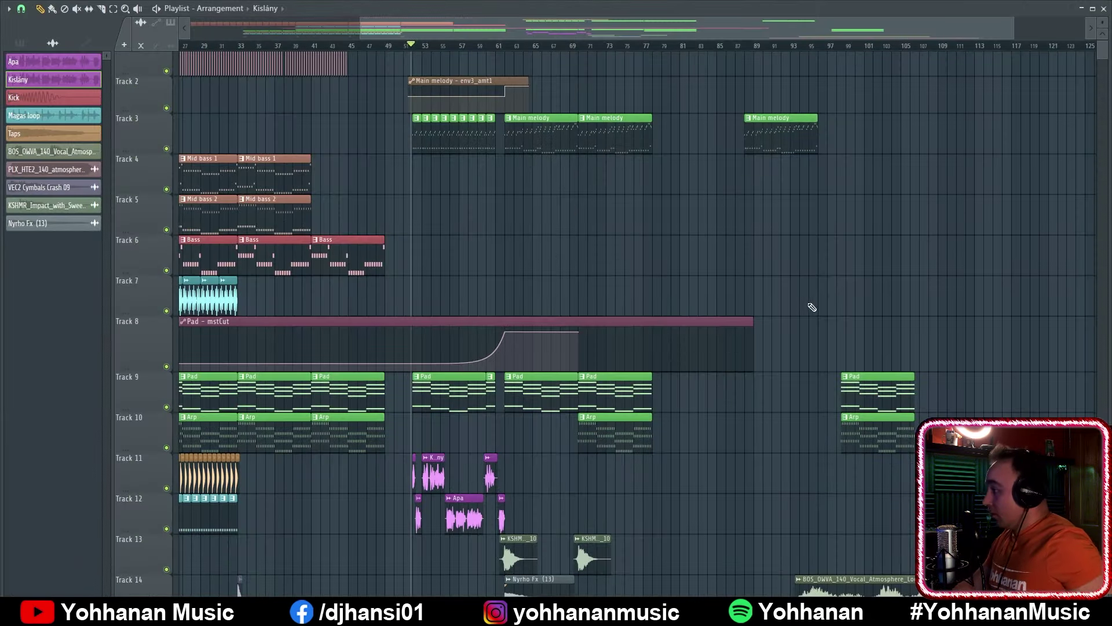
Insert two empty playlist tracks directly below Track 11, above the track with the Apa slices
scroll(807, 308, "up", 1)
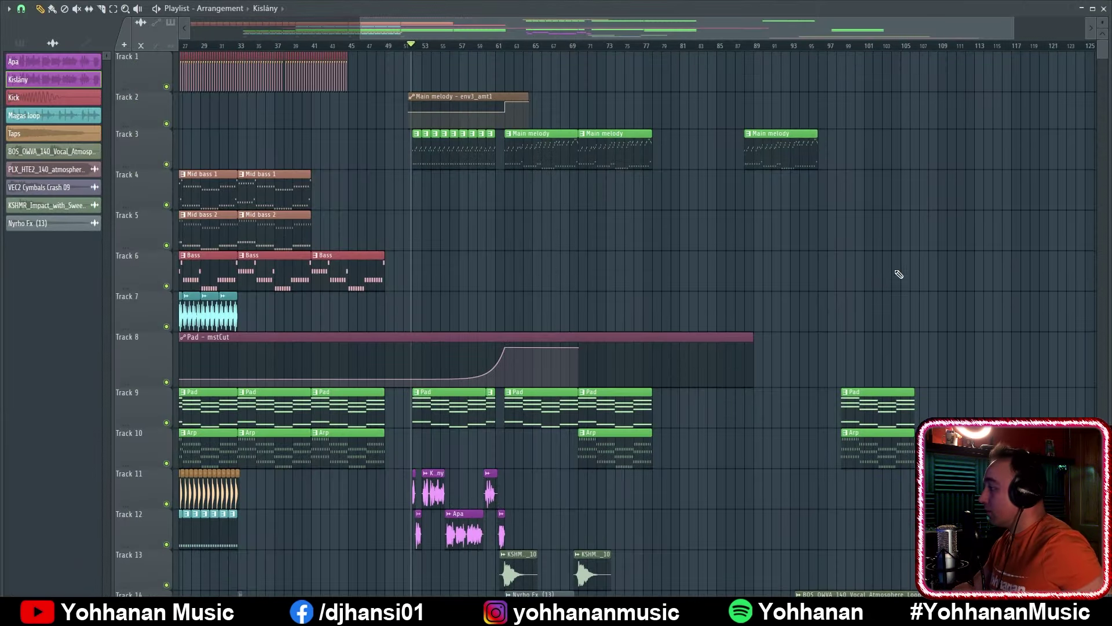
scroll(844, 248, "down", 3)
scroll(836, 248, "up", 3)
scroll(822, 243, "down", 2)
scroll(843, 217, "down", 2)
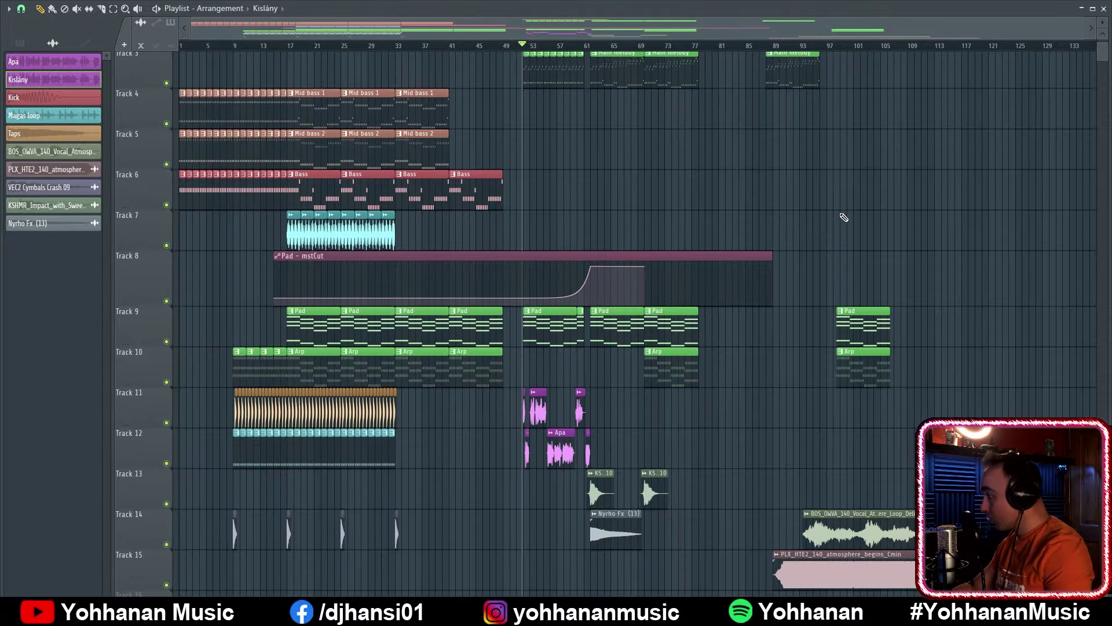
right_click(131, 447)
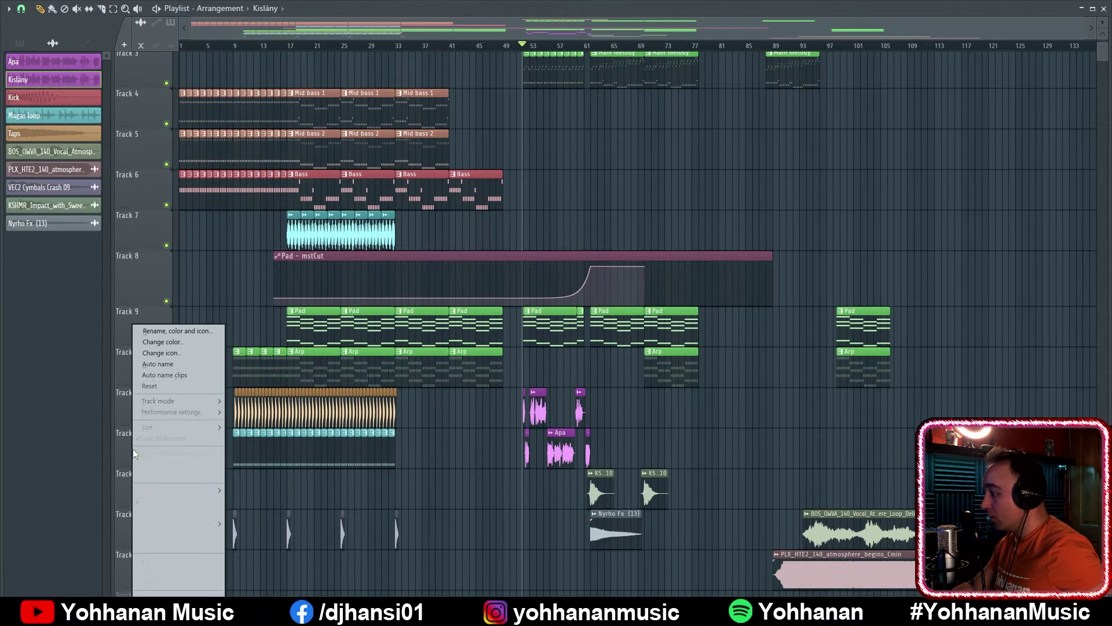
left_click(190, 558)
right_click(138, 453)
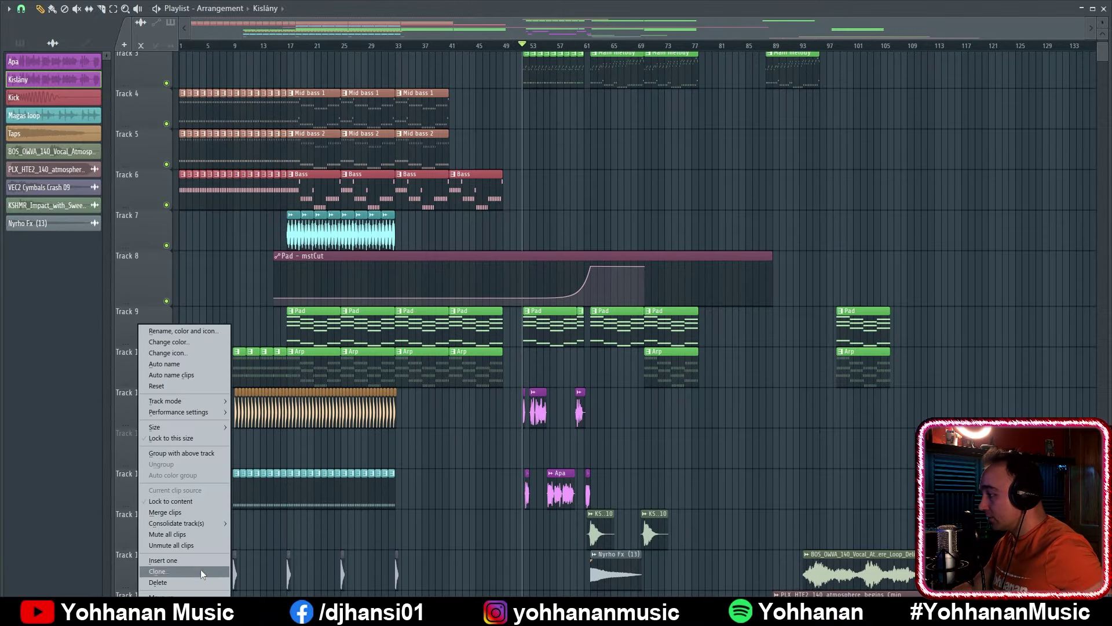
left_click(200, 561)
Move the Taps clips from Track 11 down to Track 13 and the Kislány vocal slices from Track 11 down to Track 12
left_click_drag(459, 425, 261, 440)
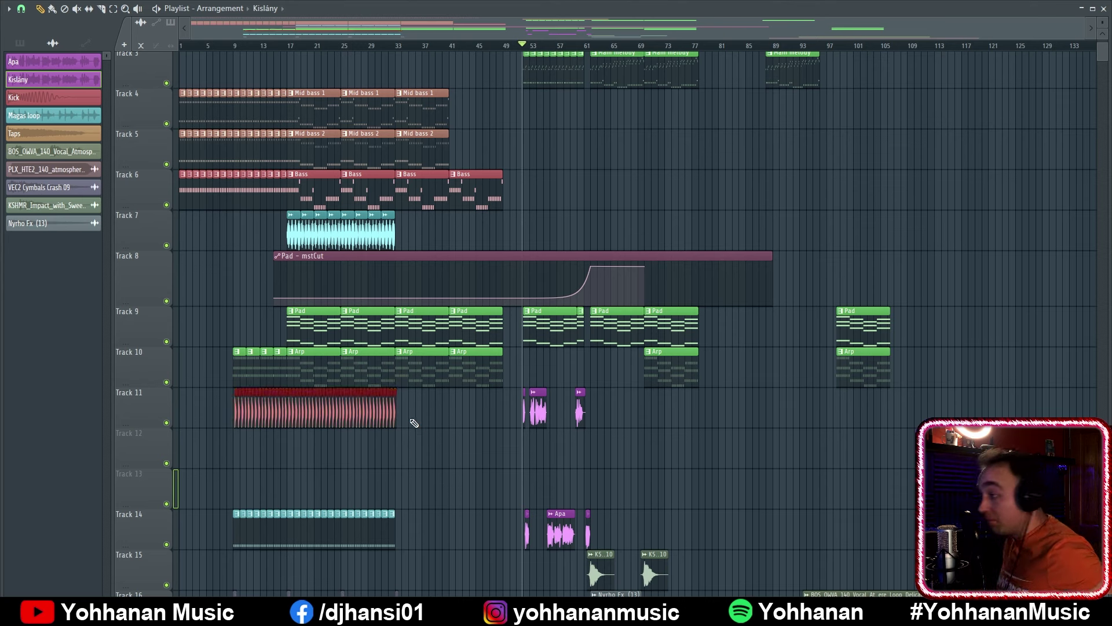
key("shift+Down")
key("shift+Down")
left_click_drag(653, 424, 449, 416)
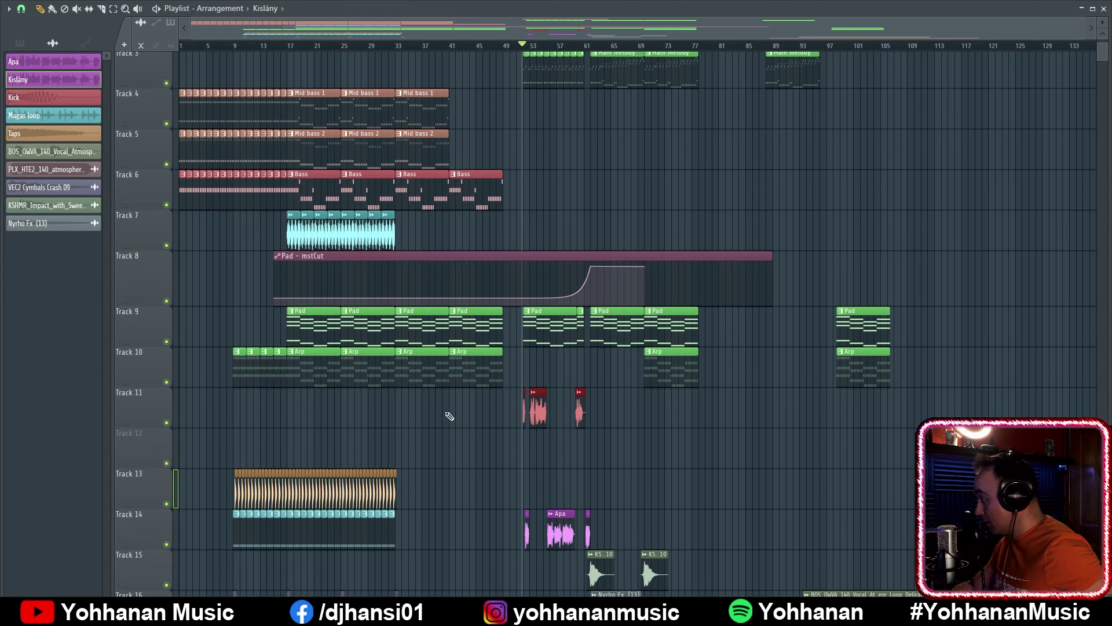
key("shift+Down")
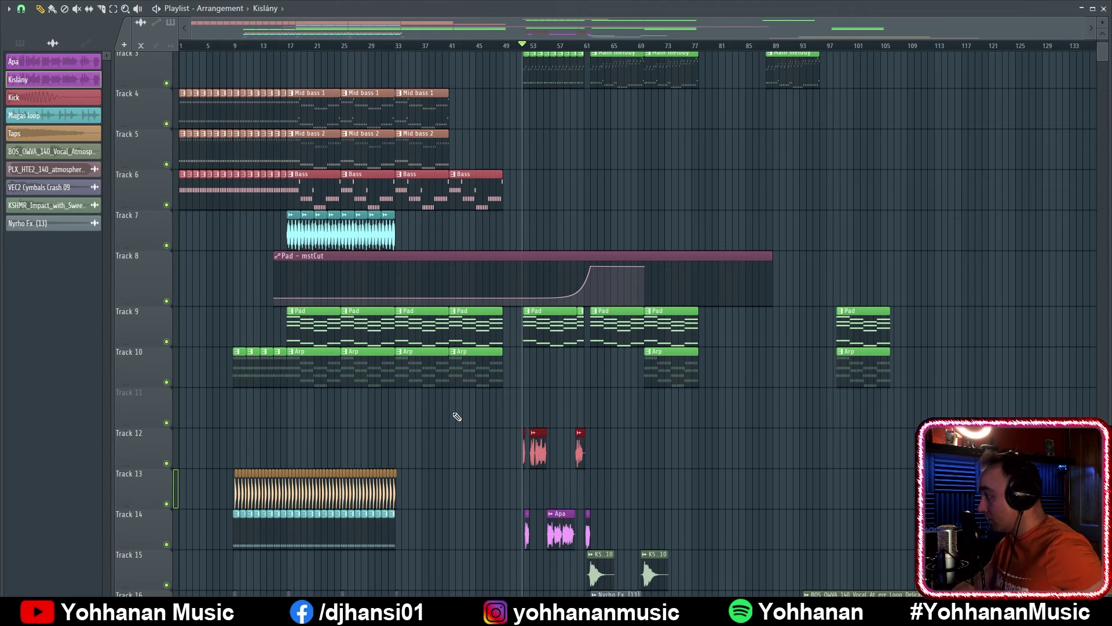
Move the Apa vocal slices from Track 14 up to Track 11, directly above the Kislány slices, and clear the selection
left_click_drag(654, 526, 464, 523)
key("shift+Up")
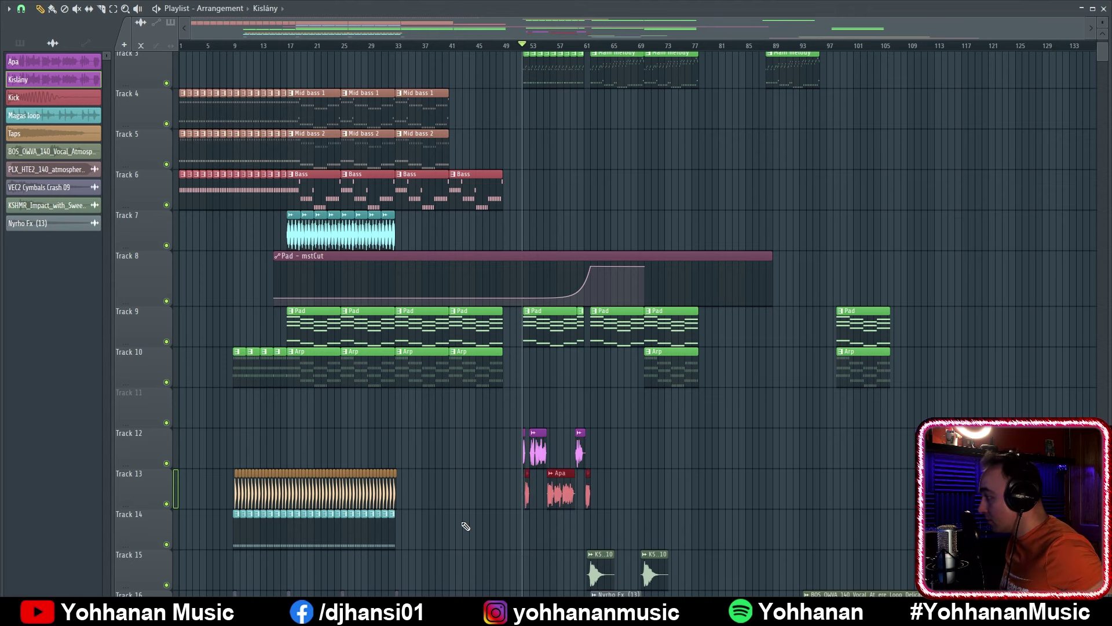
key("shift+Up")
key("shift+Up")
key("ctrl+d")
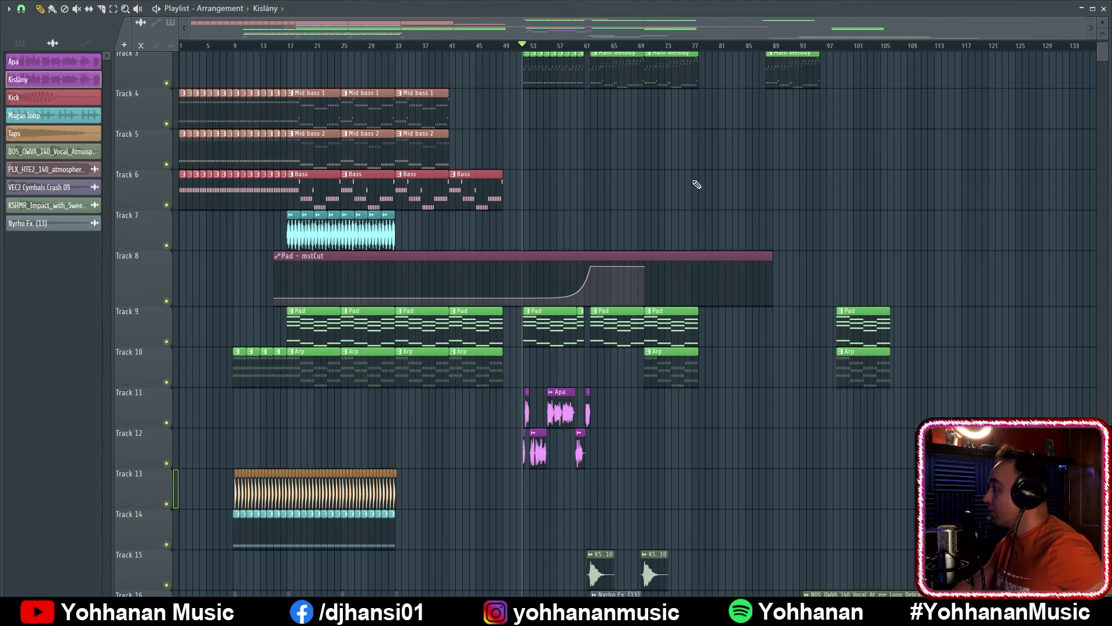
Delete the separate Main melody, Pad and Arp clips beyond bar 85 on Tracks 3, 9 and 10
scroll(697, 184, "up", 2)
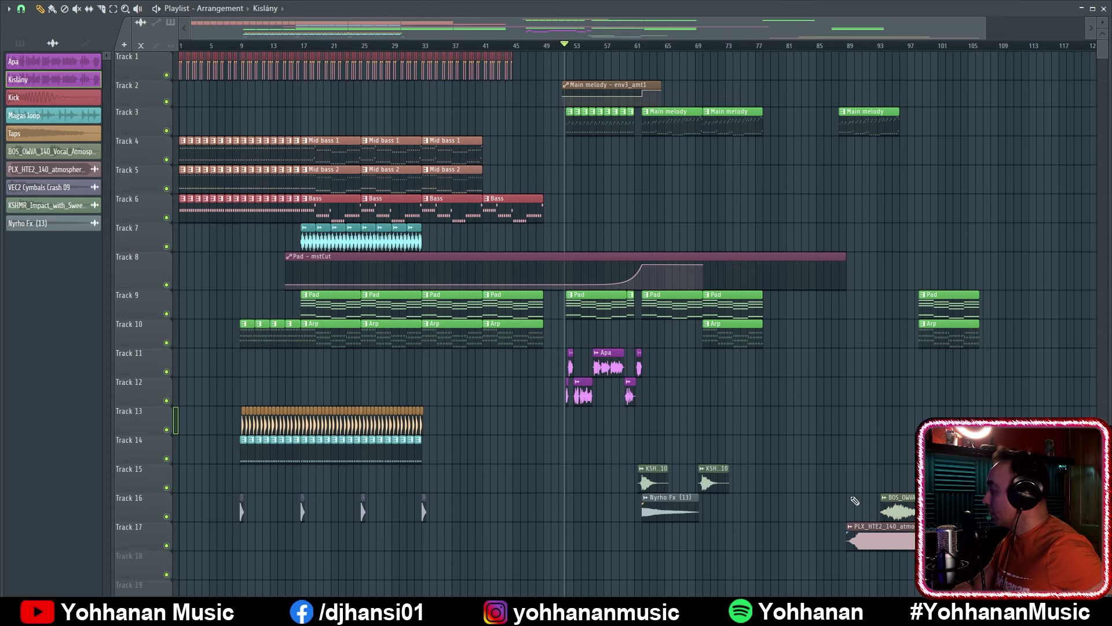
scroll(877, 327, "down", 5)
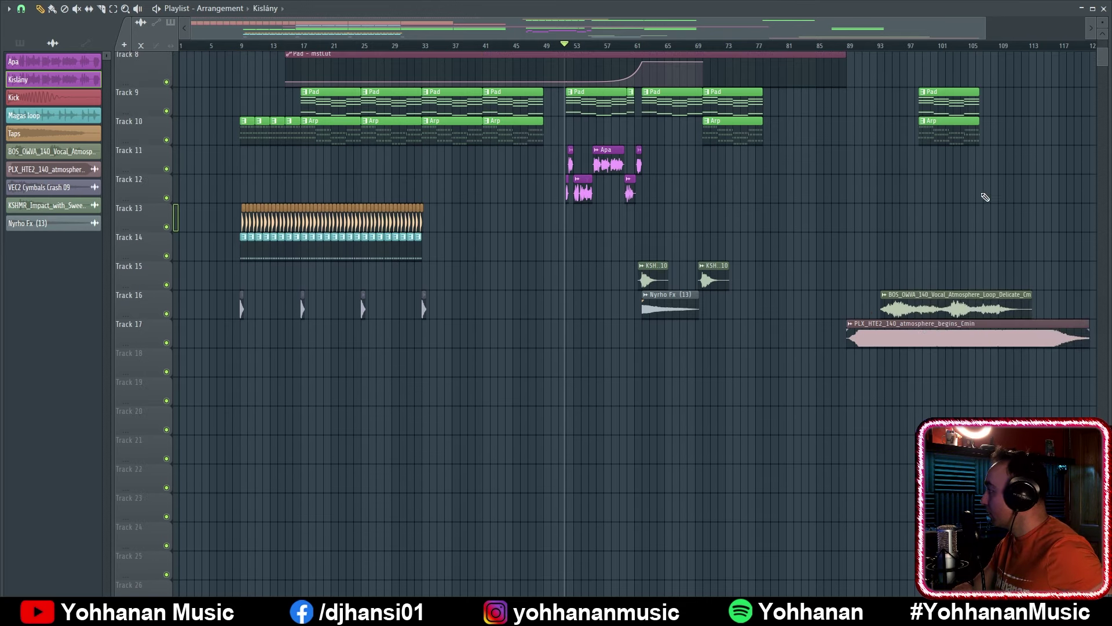
scroll(985, 197, "up", 5)
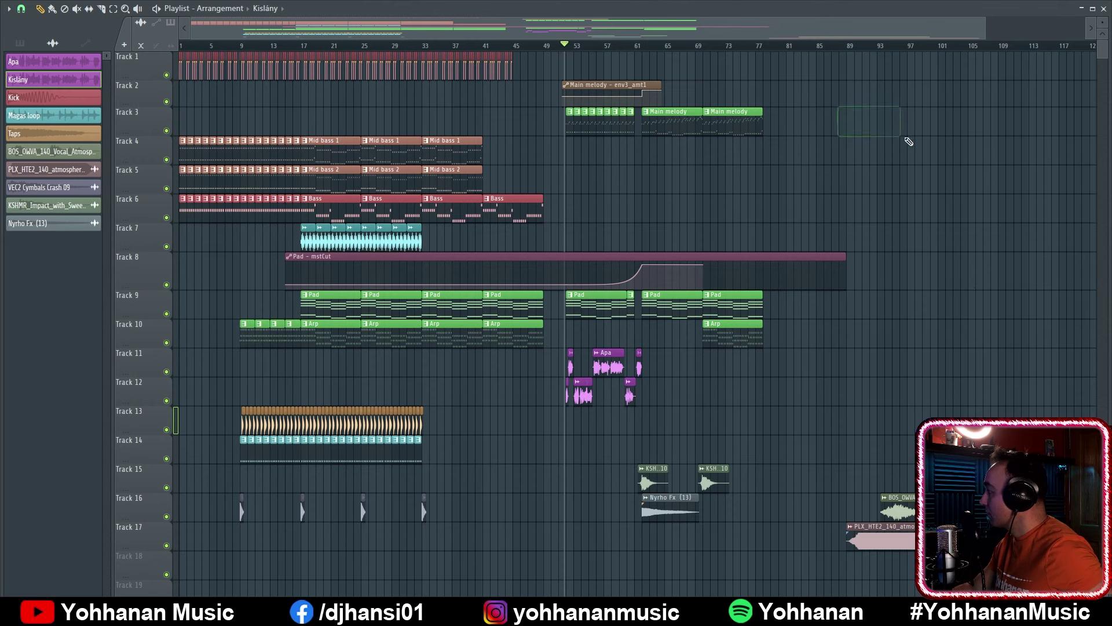
scroll(933, 315, "down", 1)
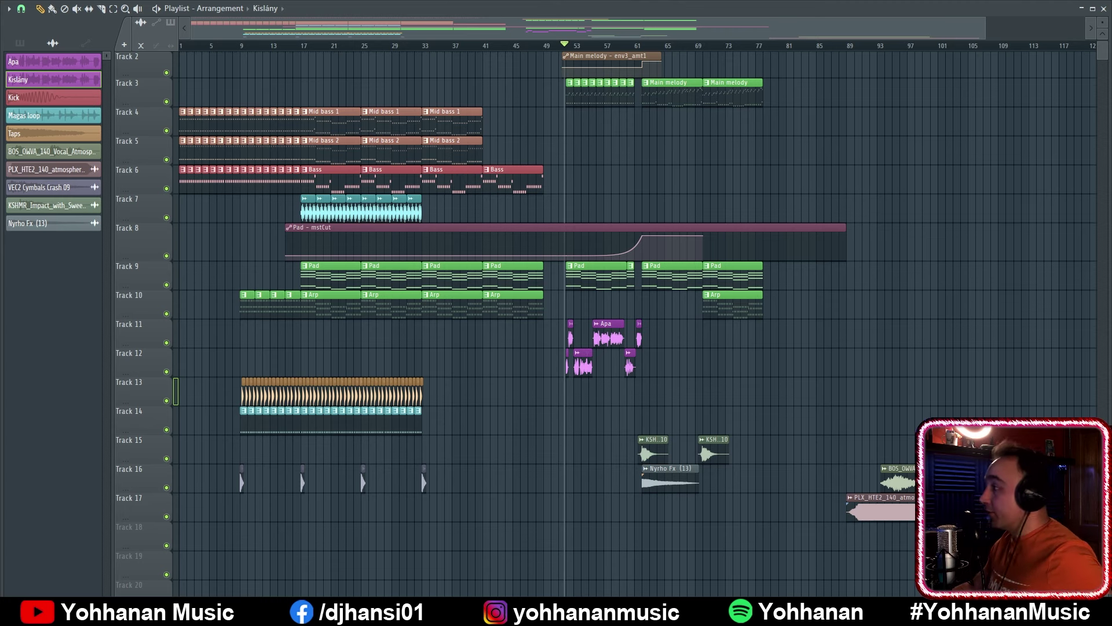
scroll(671, 169, "up", 1)
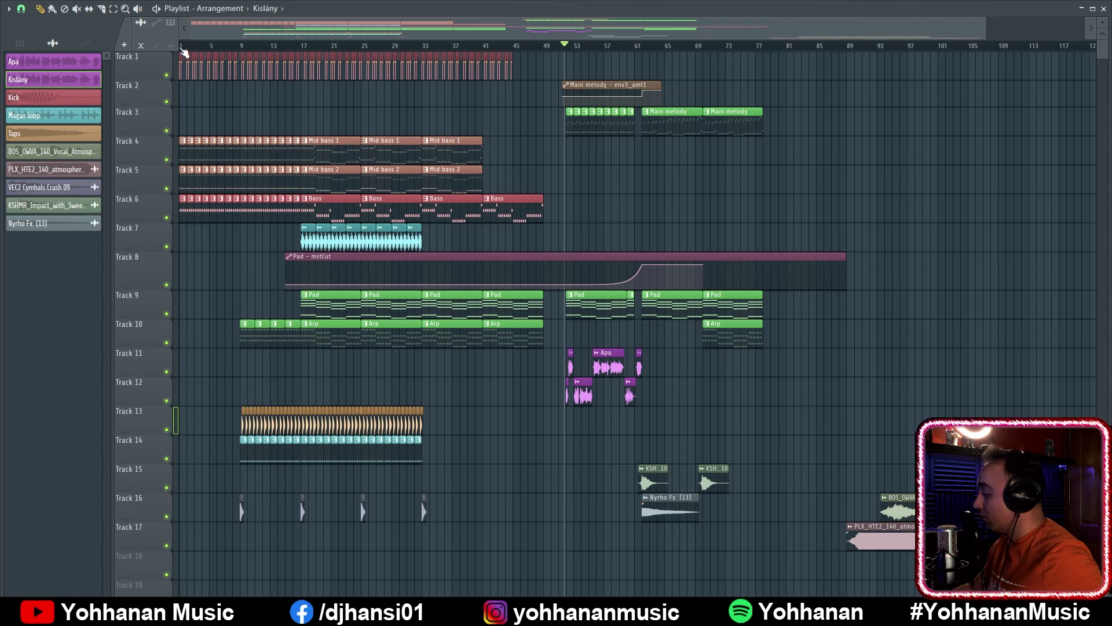
Play the arrangement from bar 1 and delete the Bass clips before bar 9 on Track 6
left_click(182, 49)
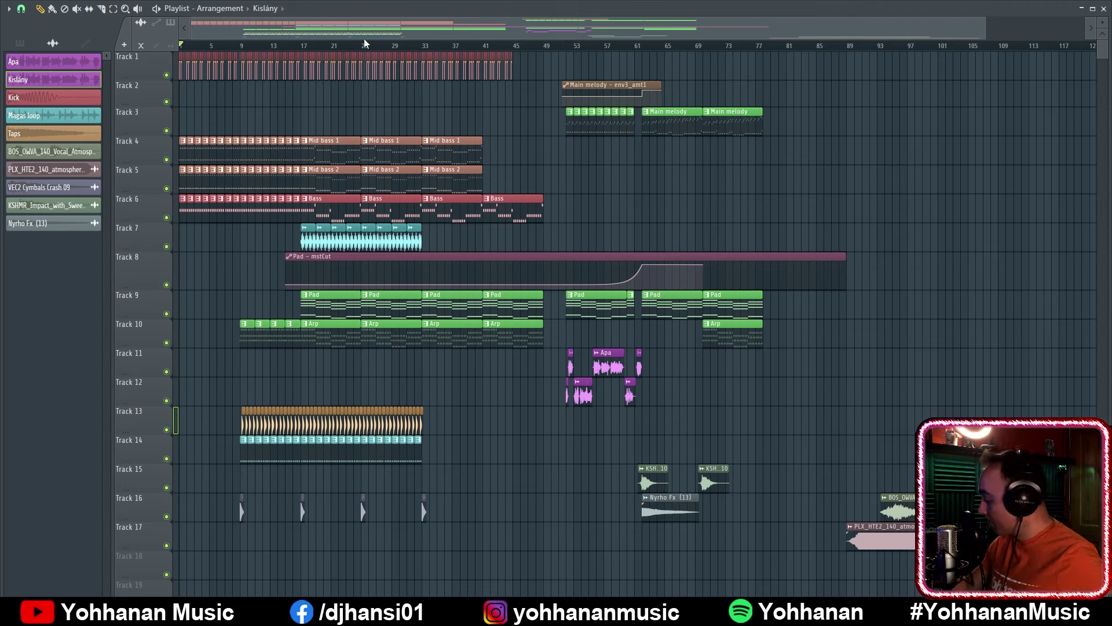
key("space")
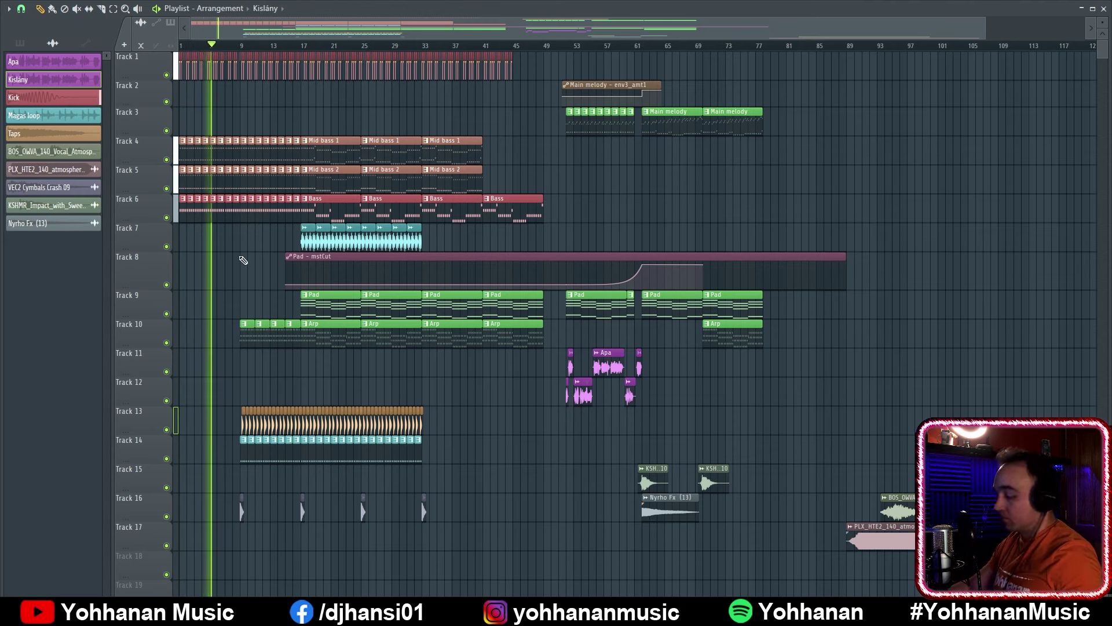
key("space")
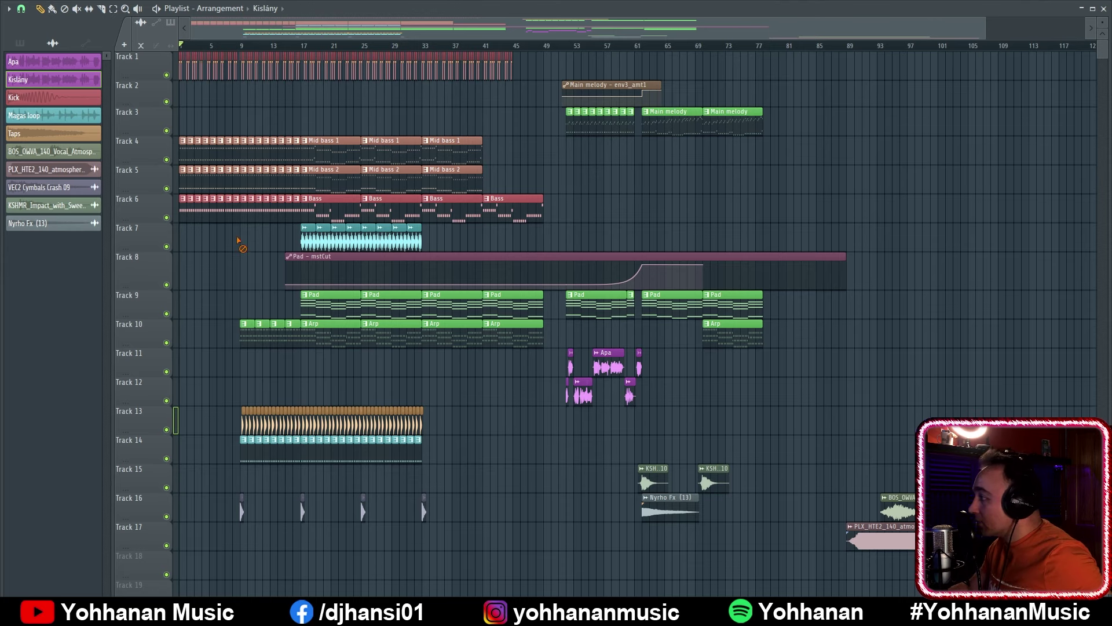
right_click(223, 216)
Play the intro again and remove the last Kick hit just before bar 9 on Track 1
key("space")
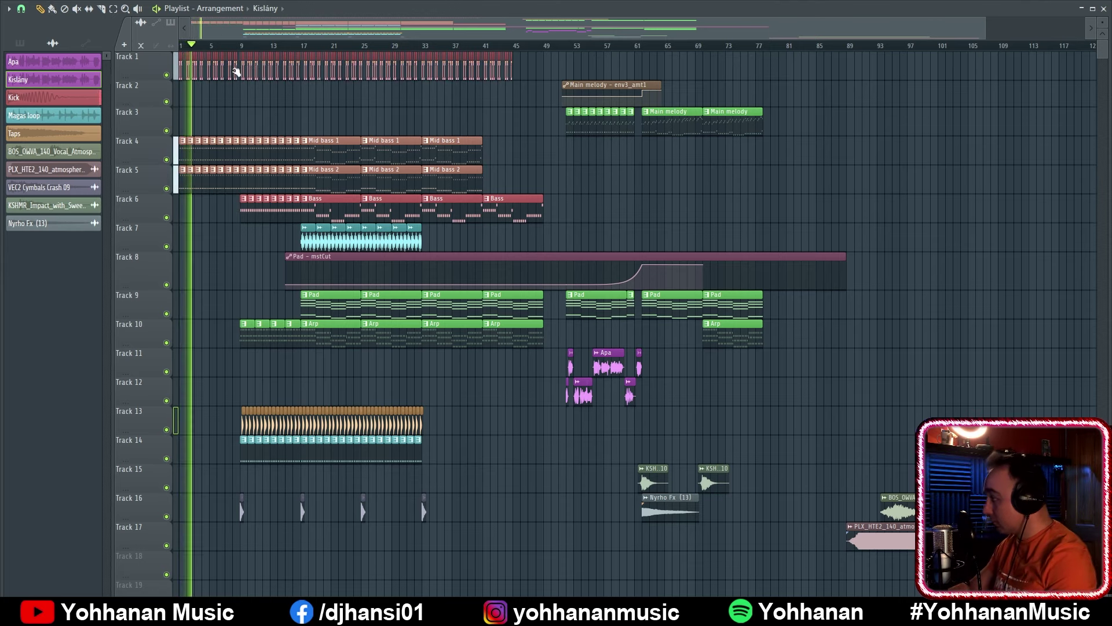
scroll(232, 69, "up", 1)
scroll(231, 174, "up", 5)
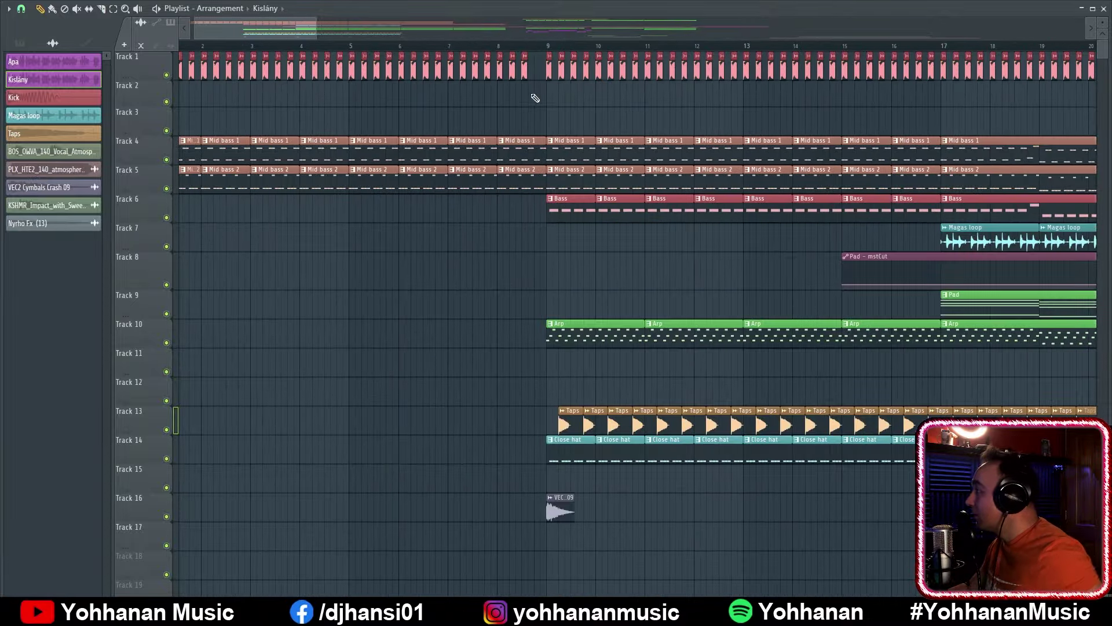
key("space")
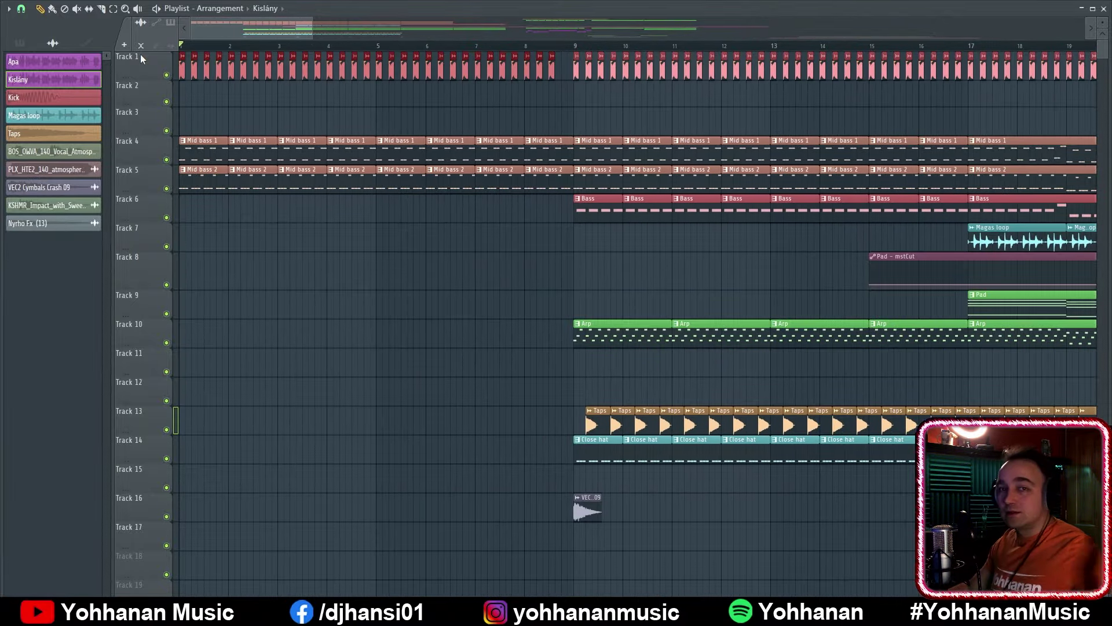
Lengthen the Kick clips in bars 1 to 8 on Track 1 so each one fills a whole beat
scroll(249, 69, "up", 6)
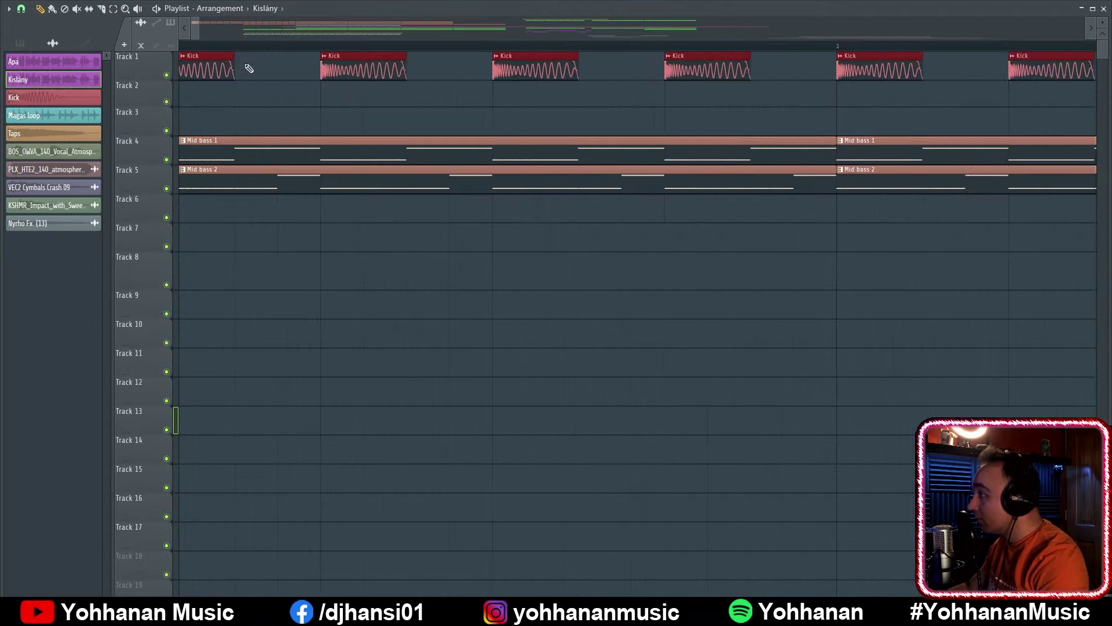
scroll(249, 68, "up", 3)
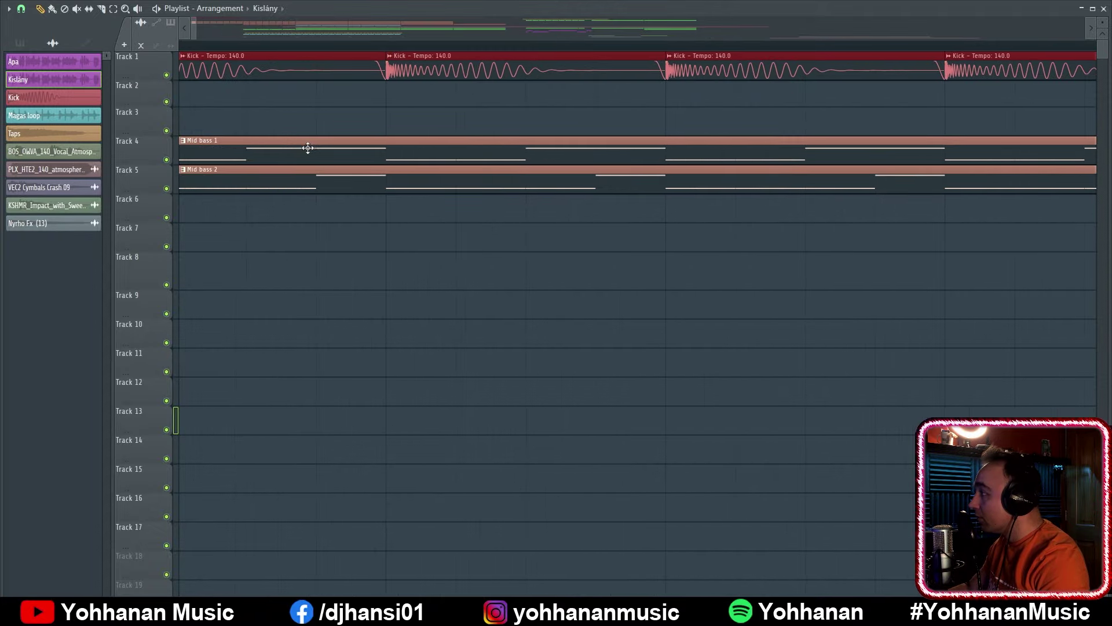
scroll(301, 232, "down", 6)
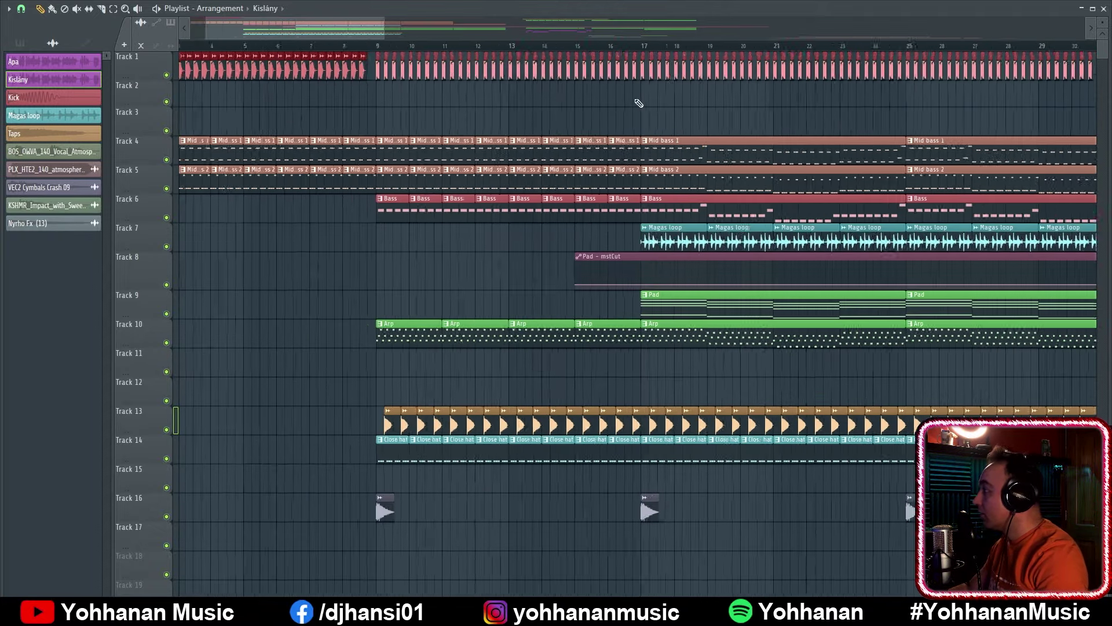
Remove the last Kick hit before bar 17 and the one before bar 25 on Track 1
scroll(638, 103, "up", 4)
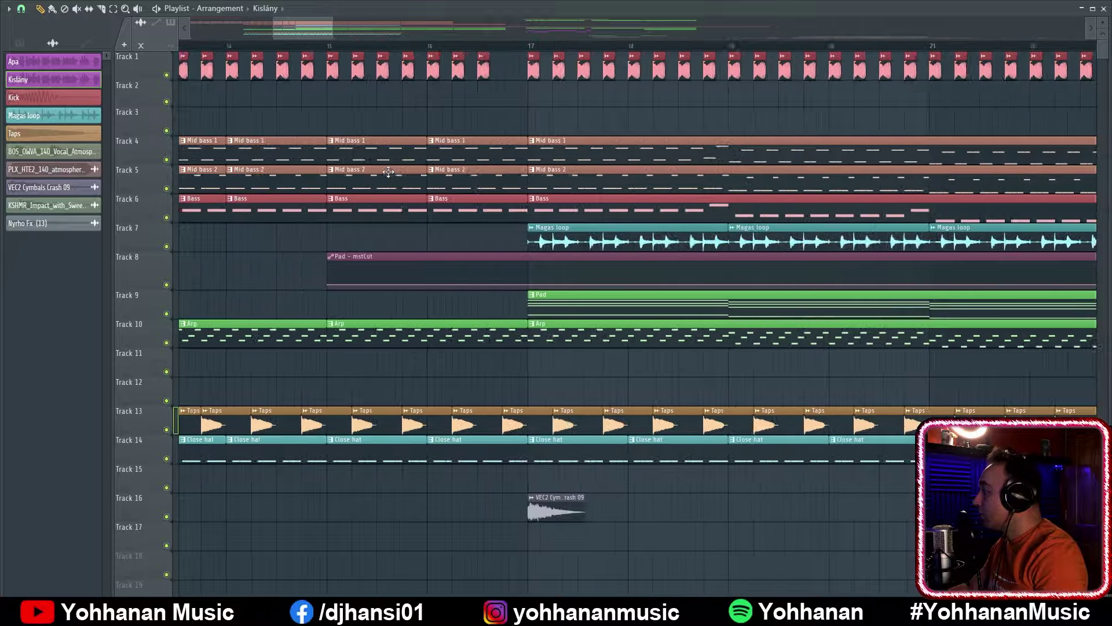
scroll(388, 171, "down", 3)
scroll(637, 90, "up", 5)
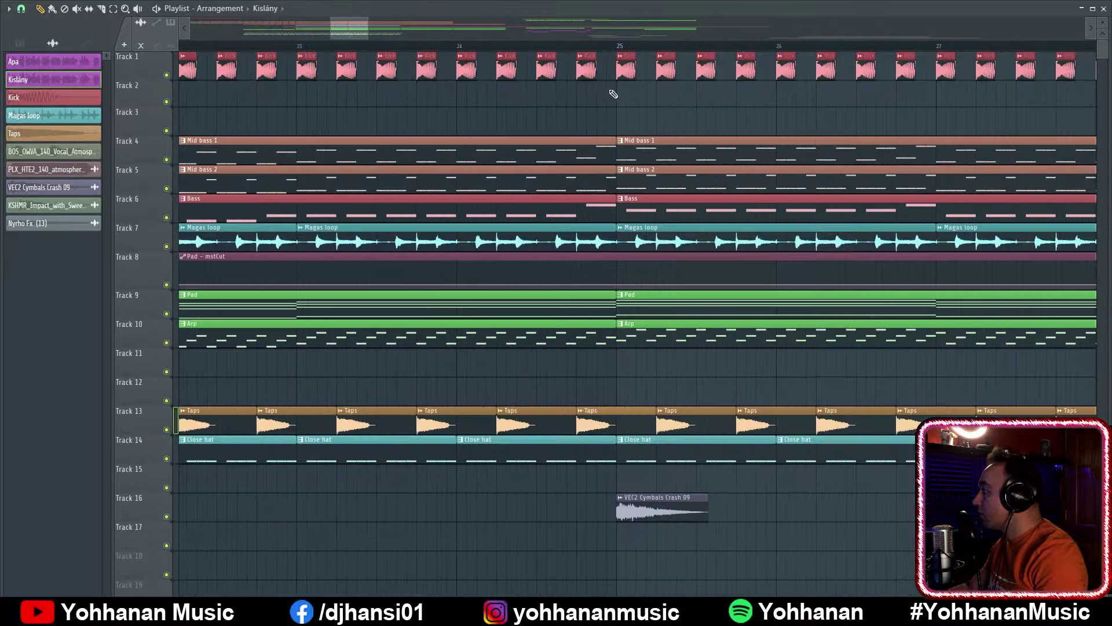
scroll(588, 99, "down", 8)
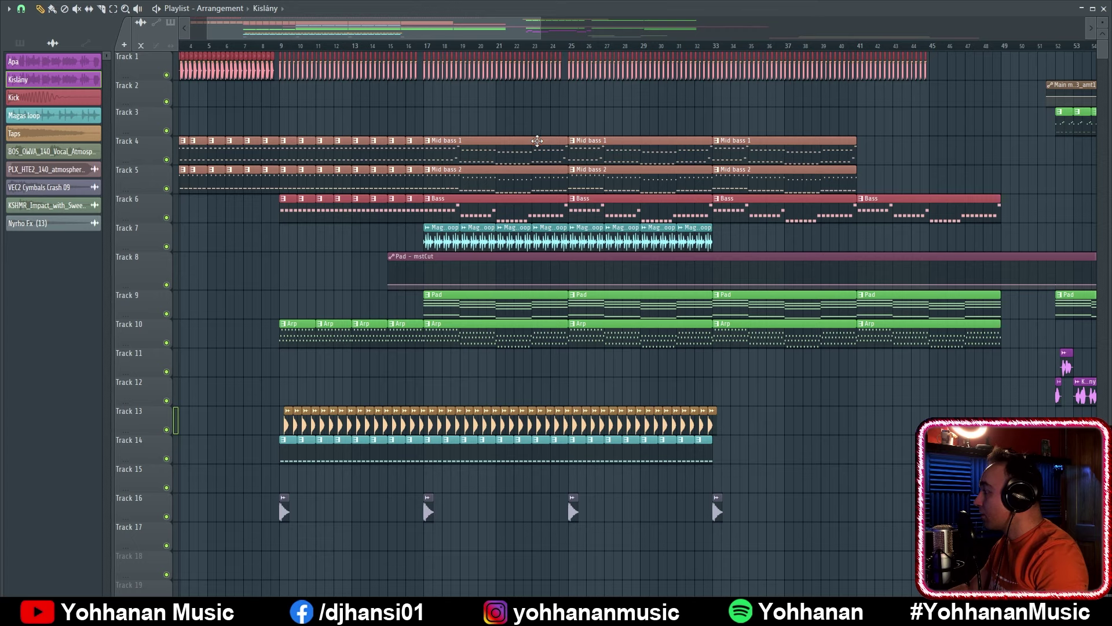
scroll(537, 142, "down", 3)
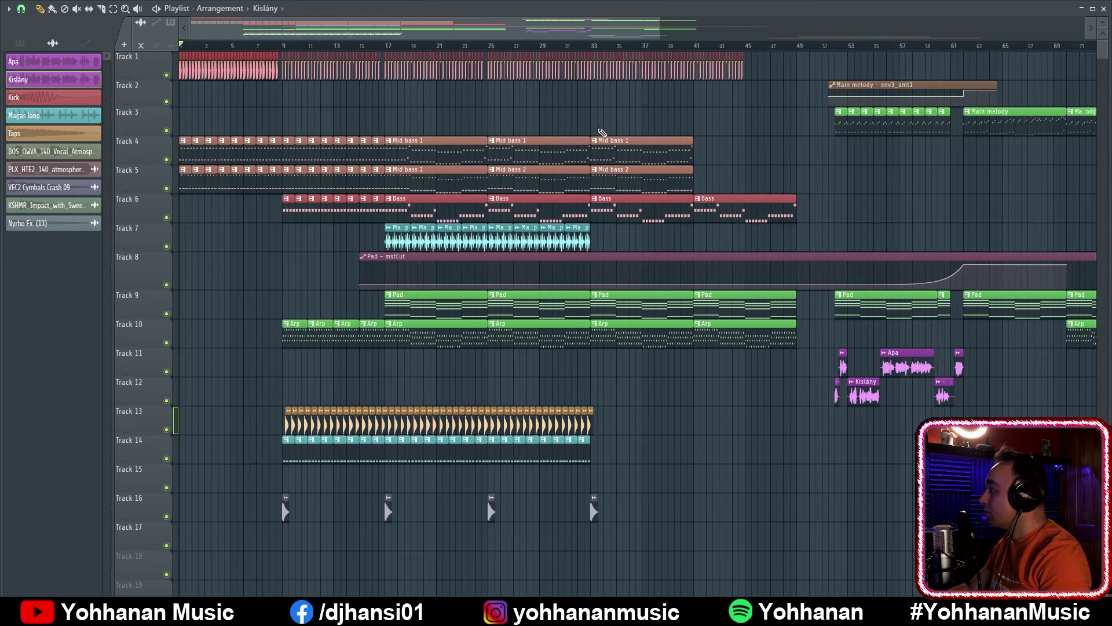
Place Nyrho Fx (13) clips on Track 17 at bar 25 and bar 33
scroll(603, 86, "down", 1)
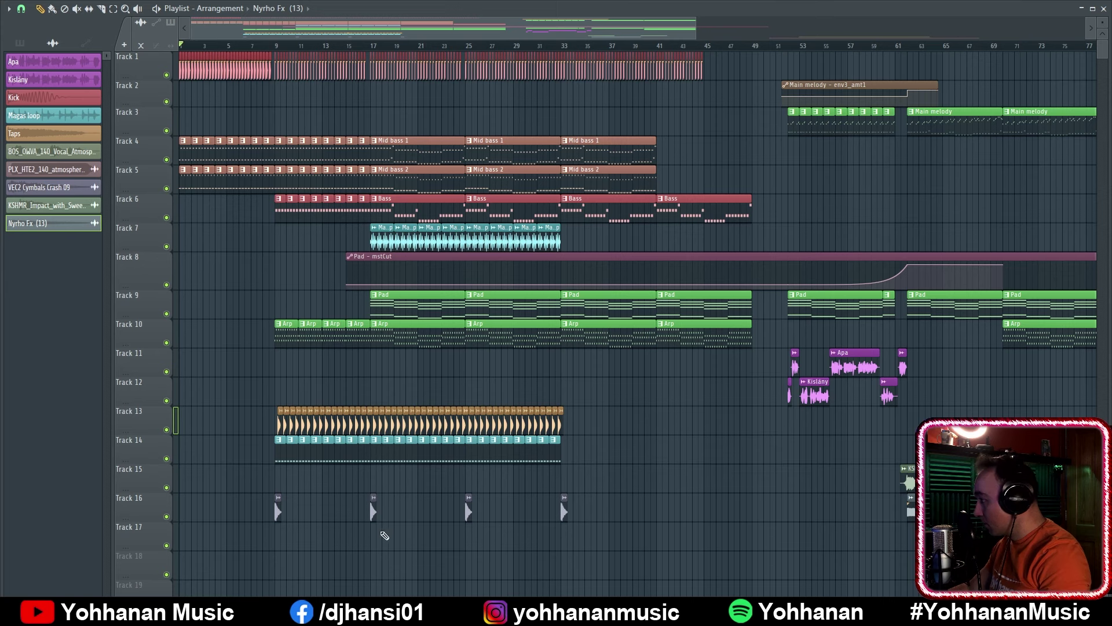
left_click(470, 536)
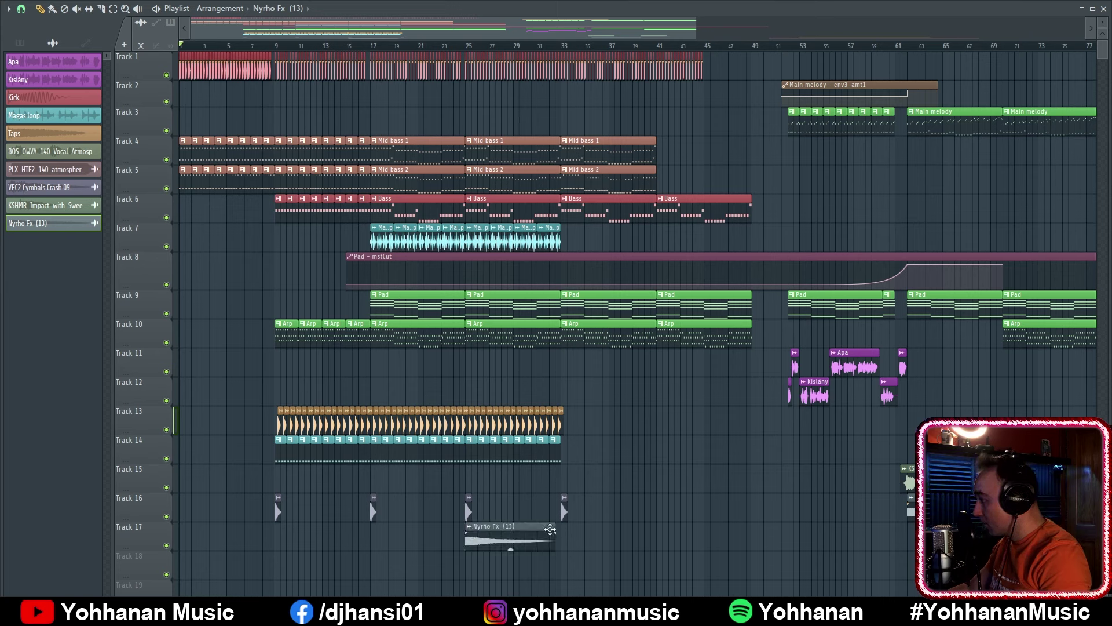
left_click(565, 532)
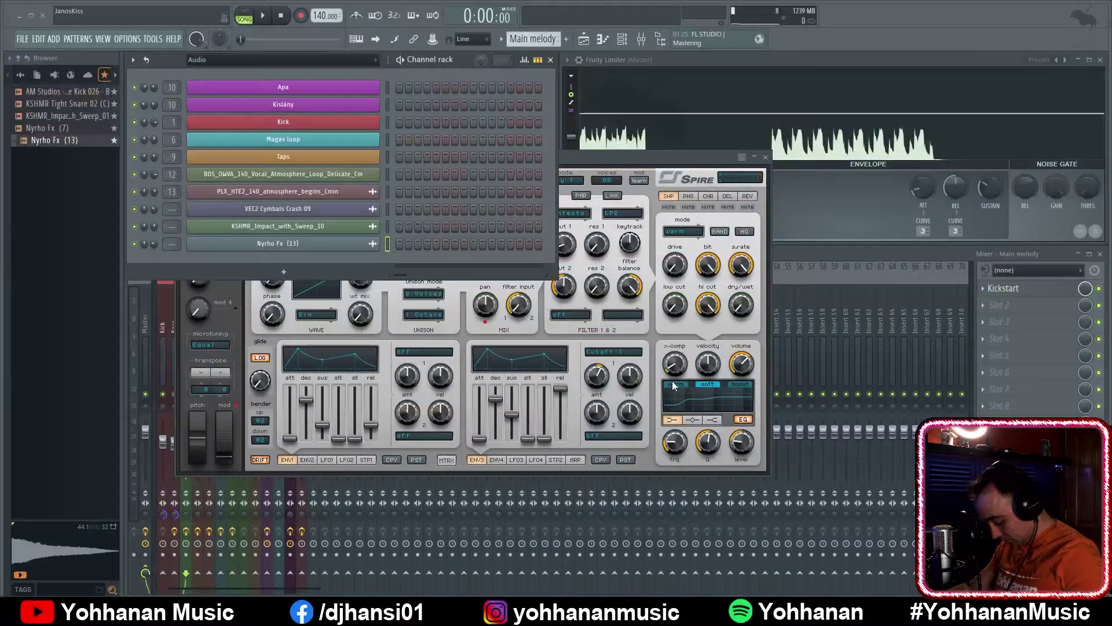
Open the dialog for saving the project and set the file type to FL Studio song file (*.flp)
left_click(22, 39)
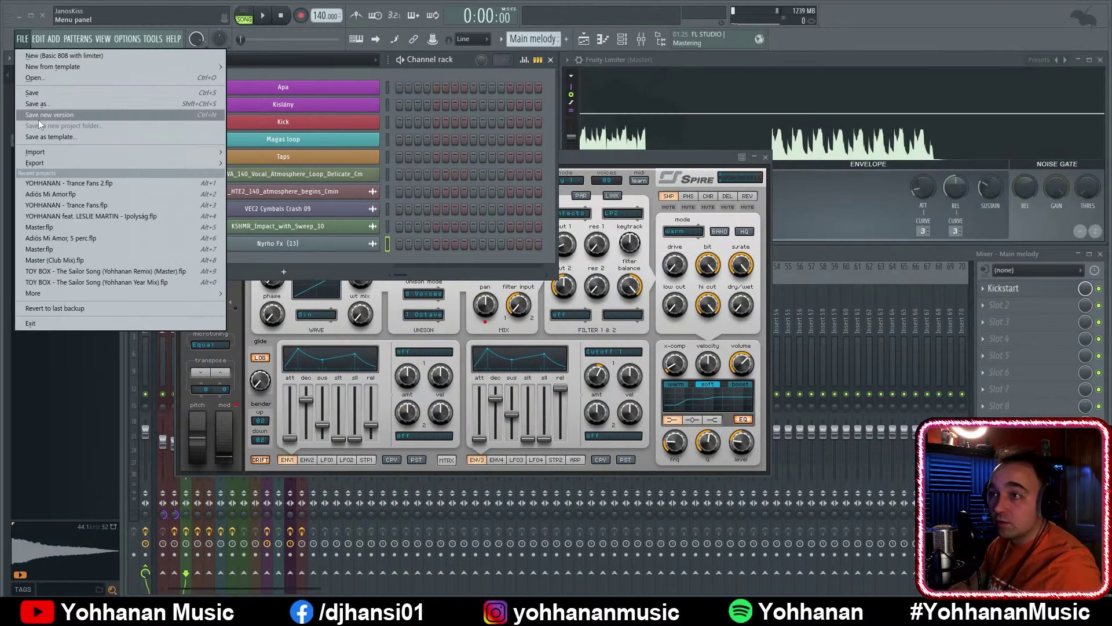
mouse_move(59, 162)
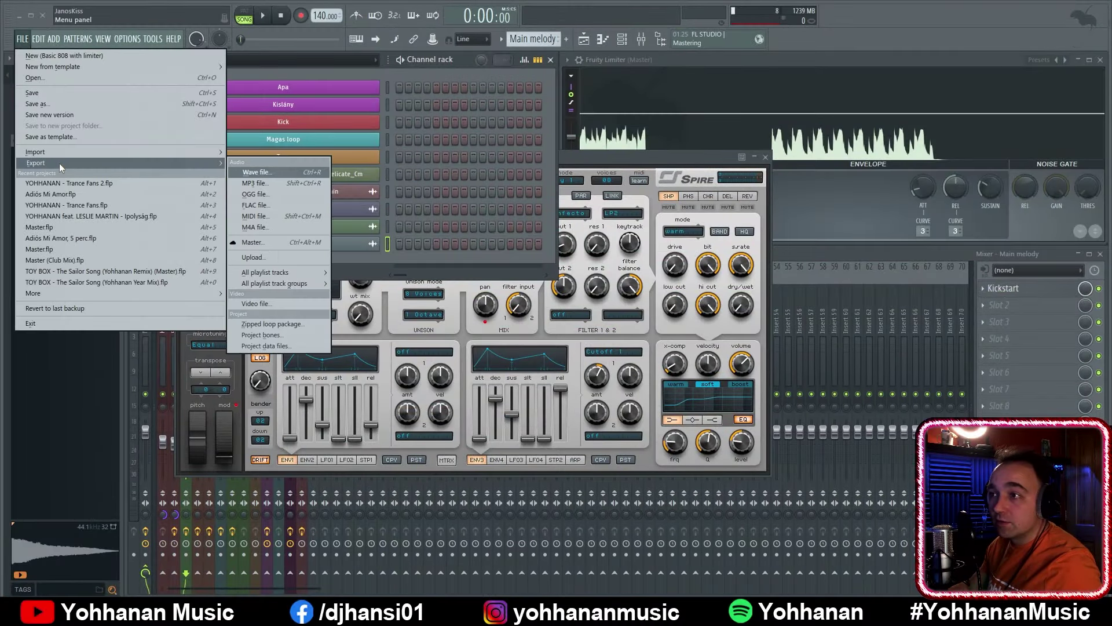
left_click(272, 193)
left_click(440, 549)
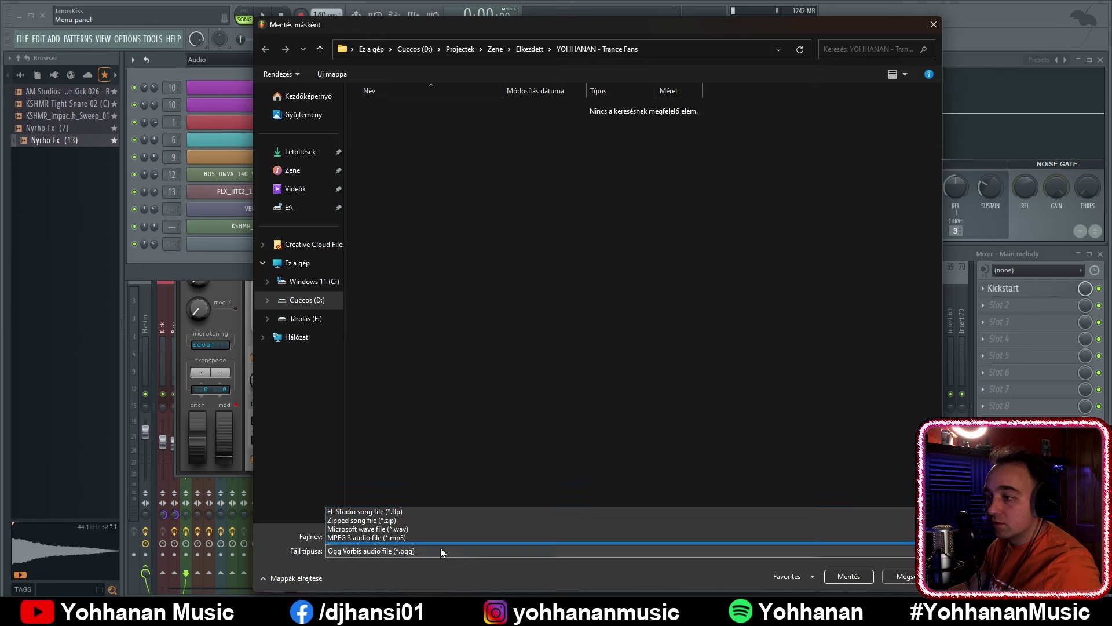
left_click(439, 468)
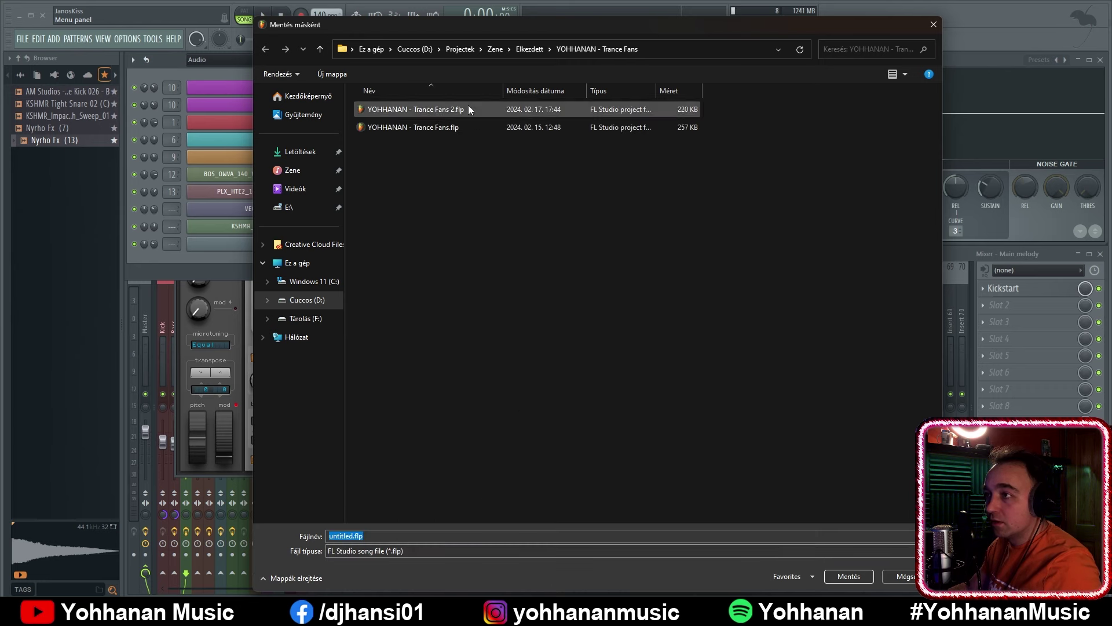
Save the project as How Can I Help in the YOHHANAN - How Can I Help folder under Cuccos (D:), Projectek, Zene, Elkezdett
left_click(303, 300)
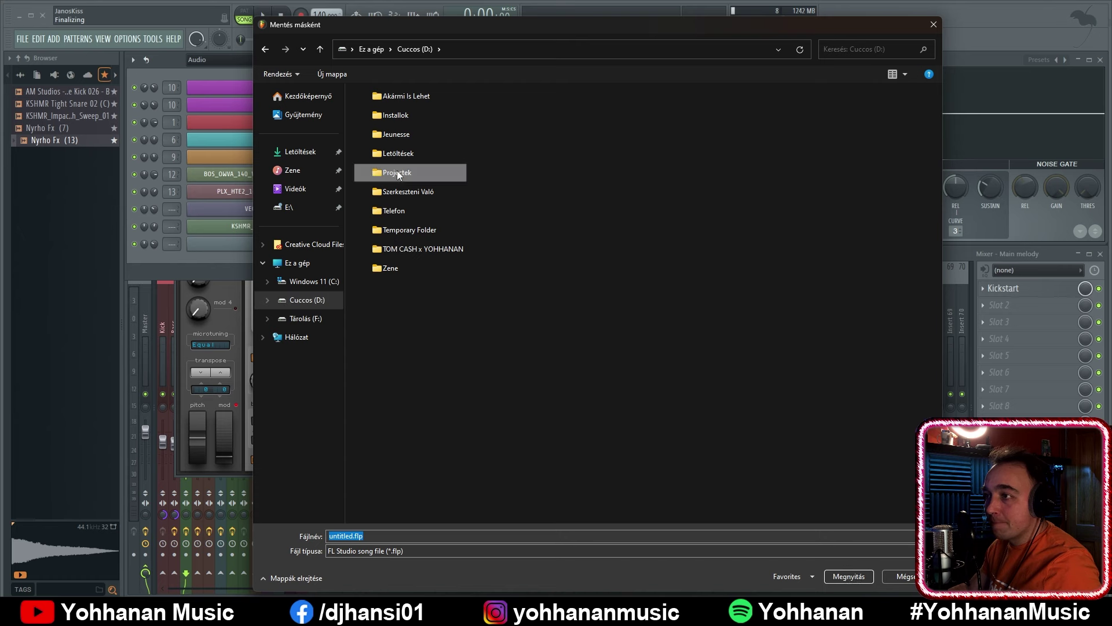
double_click(397, 172)
double_click(378, 218)
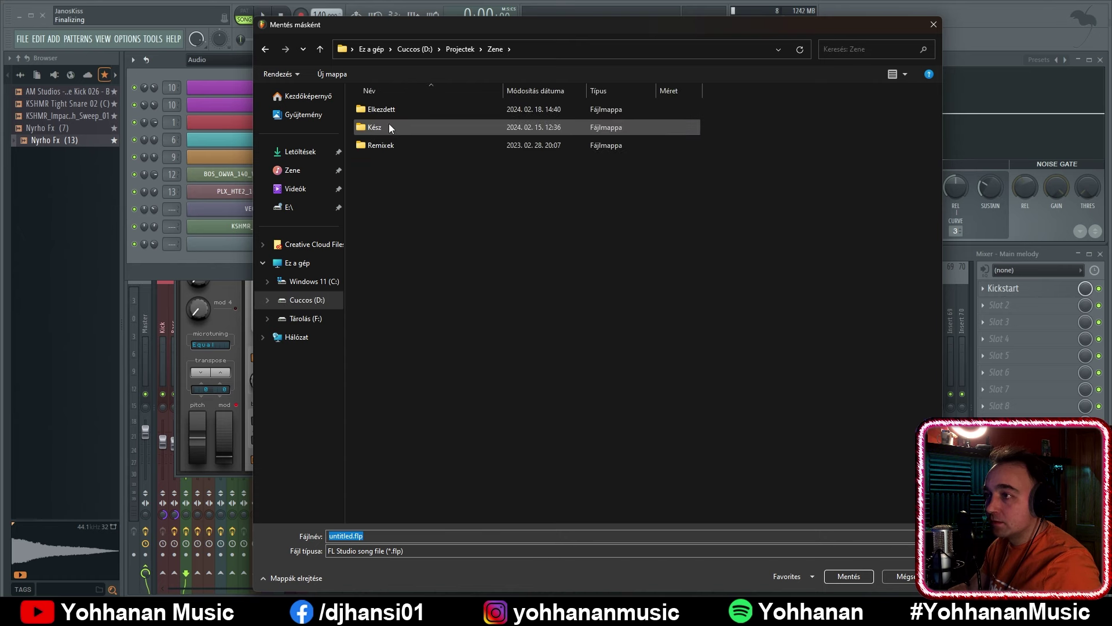
left_click(378, 111)
double_click(378, 111)
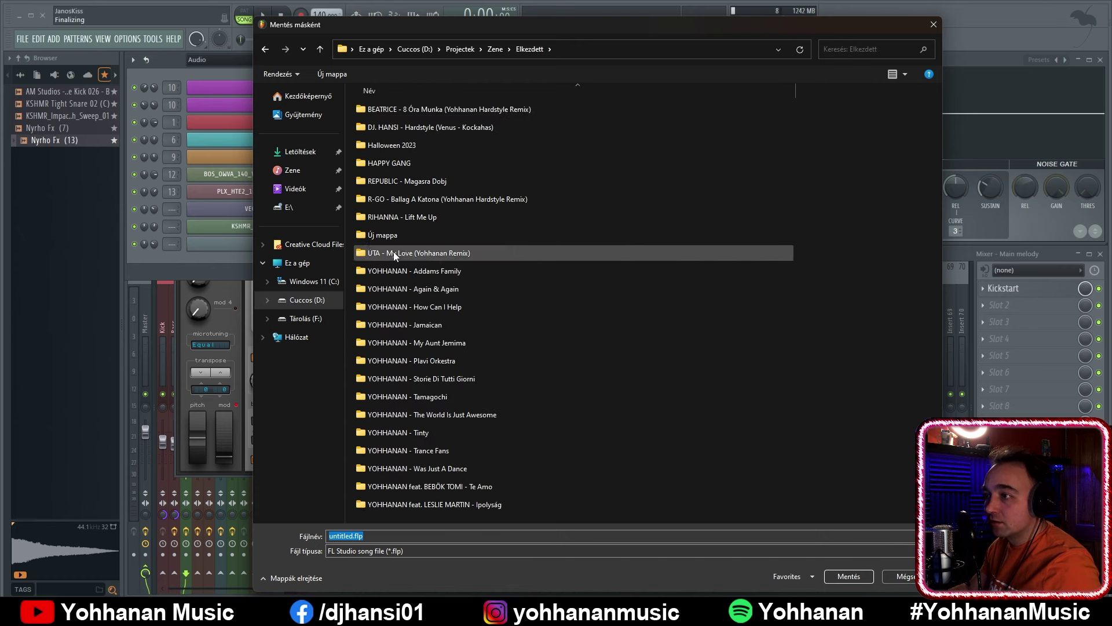
double_click(396, 307)
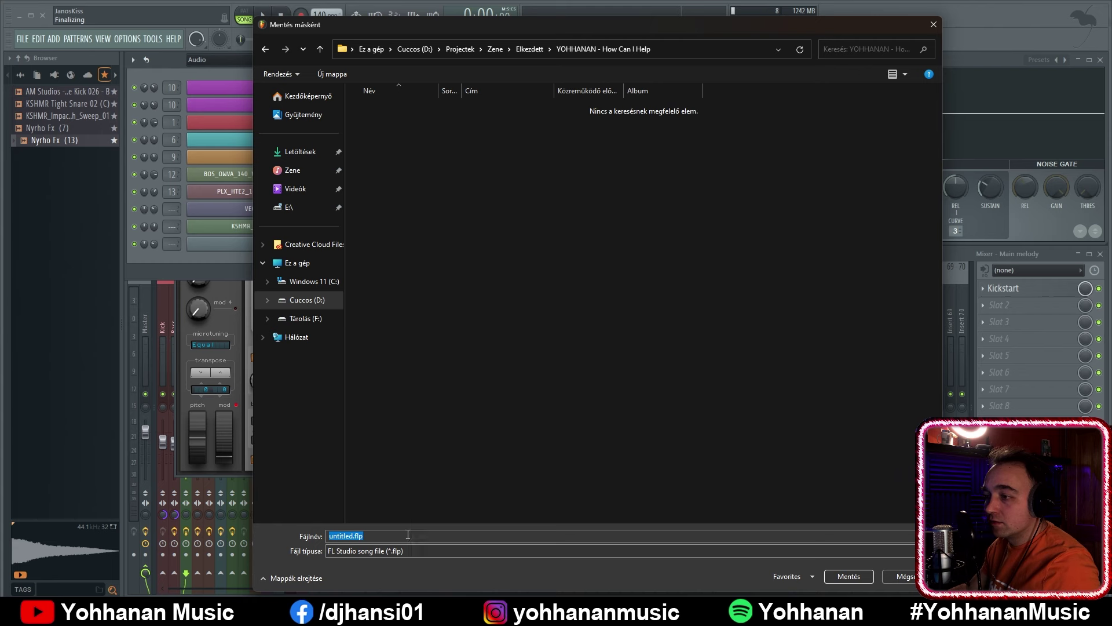
type("How Can I Help")
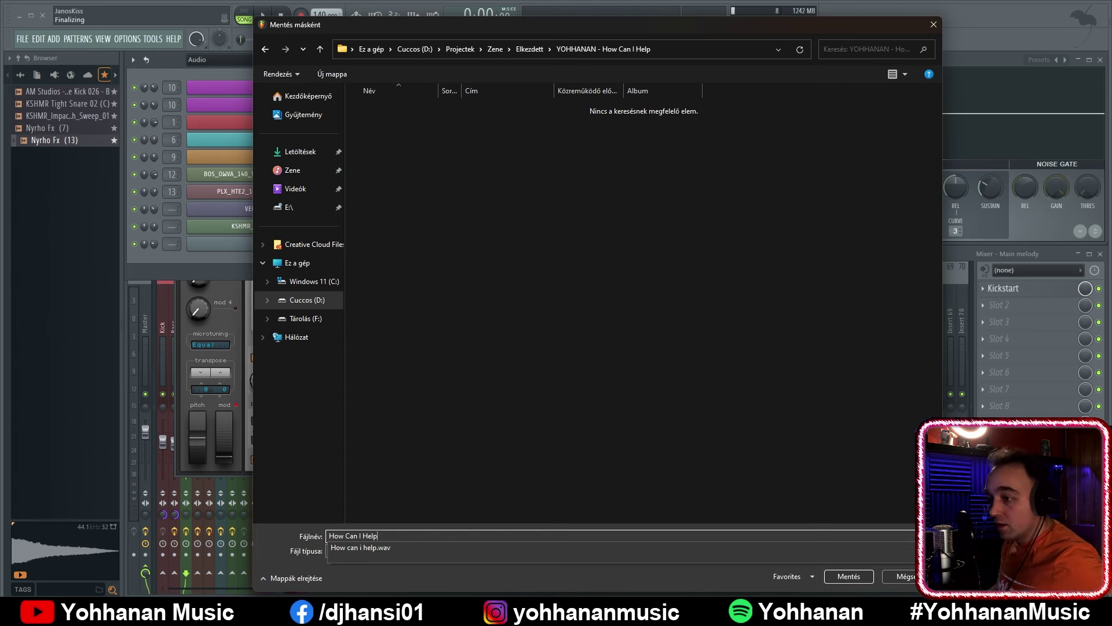
left_click(469, 572)
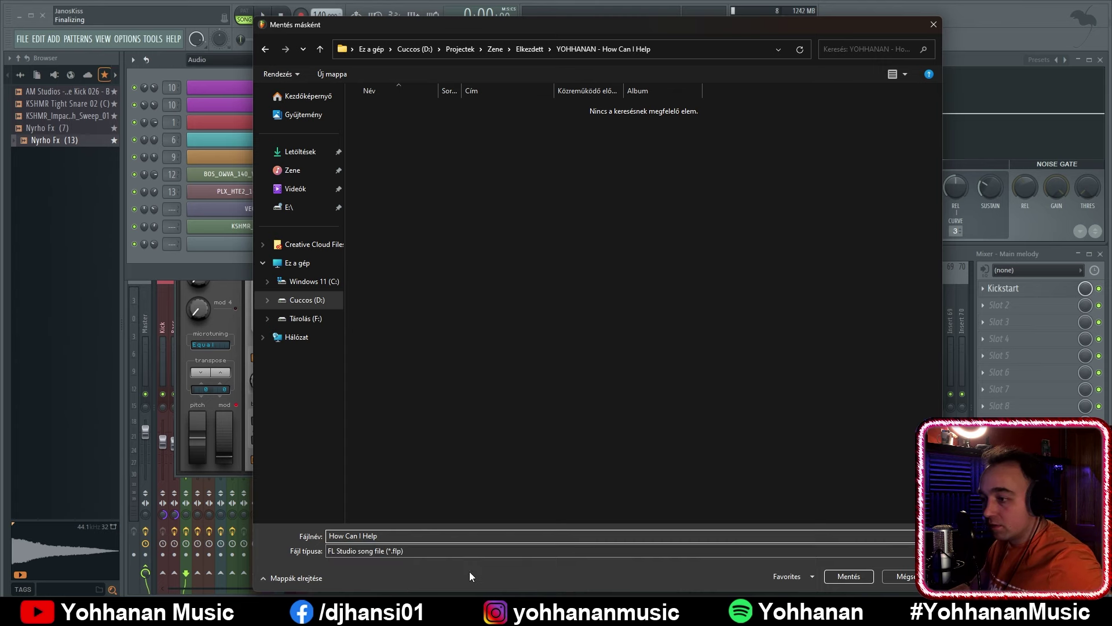
left_click(845, 576)
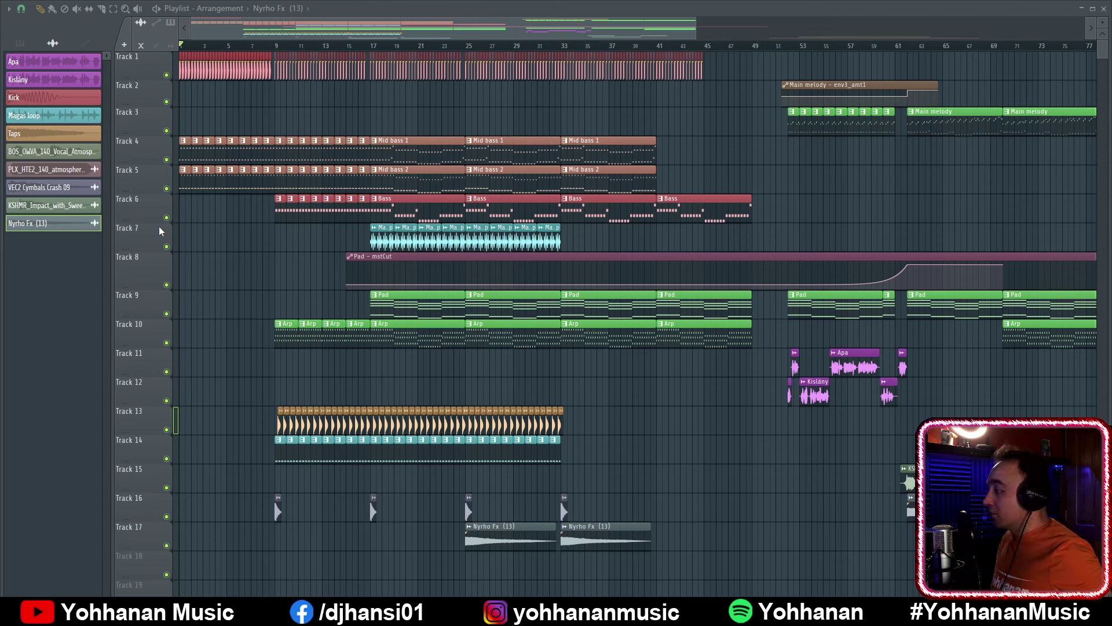
Listen to the intro from the start, raise the first point of the Pad - mstCut automation, and make Track 8 taller
key("space")
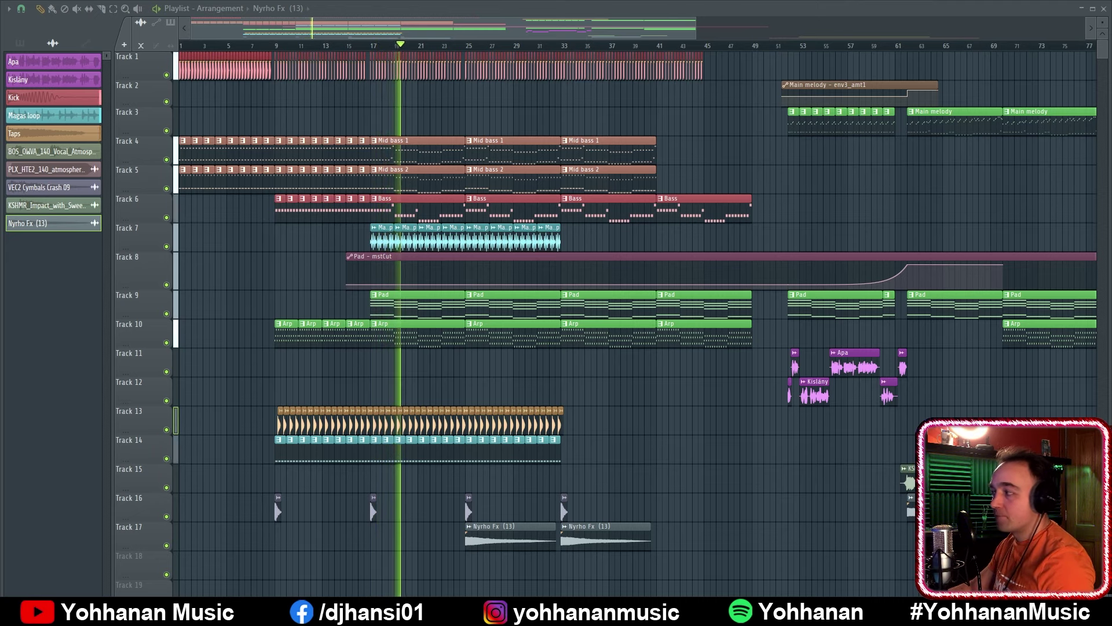
key("space")
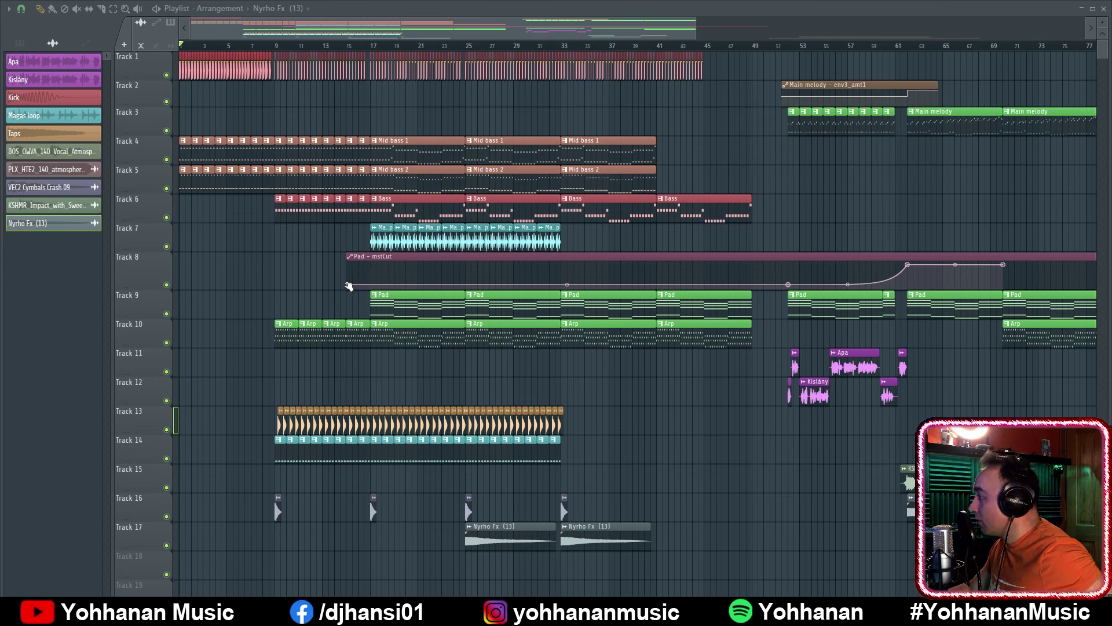
left_click_drag(350, 285, 353, 267)
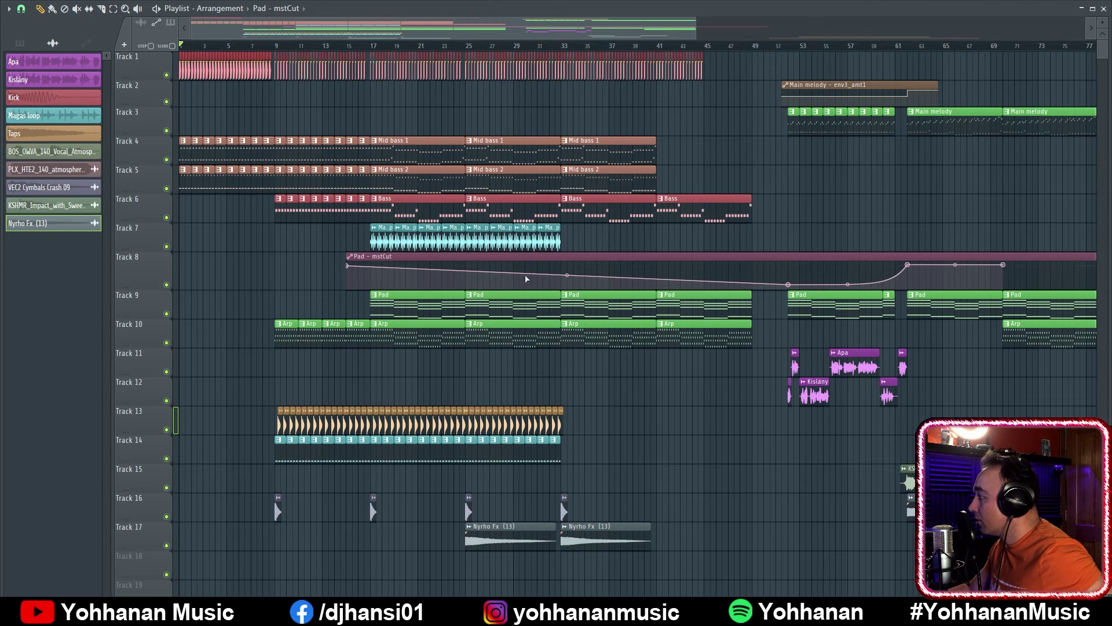
left_click_drag(159, 288, 159, 410)
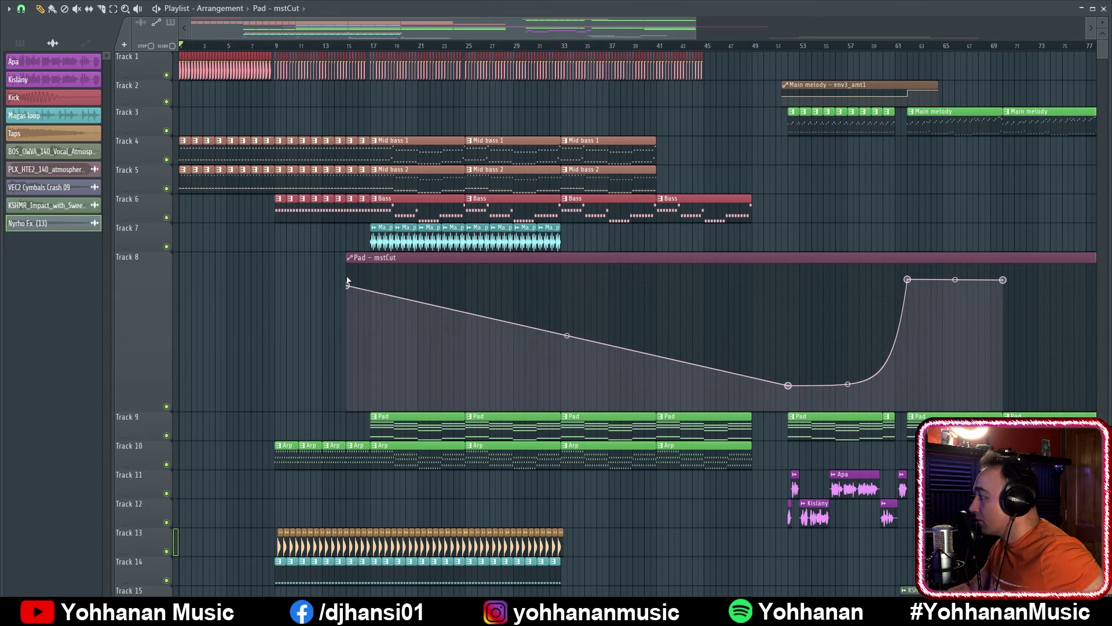
scroll(351, 288, "down", 2)
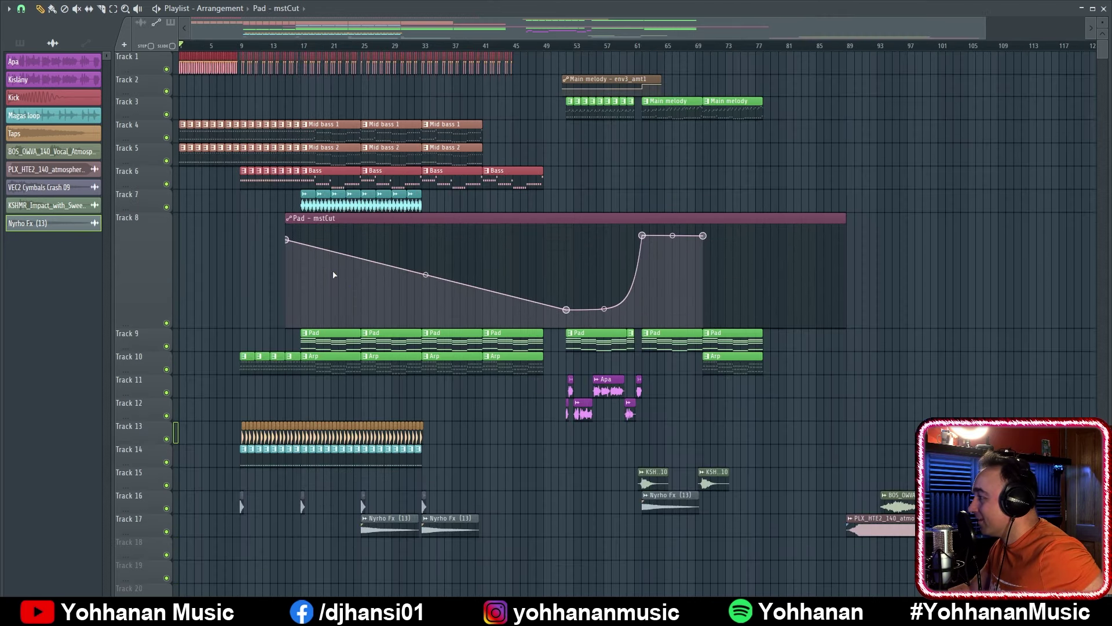
Copy the first point's value in Pad - mstCut to a new point at bar 33, holding the level until there
right_click(287, 240)
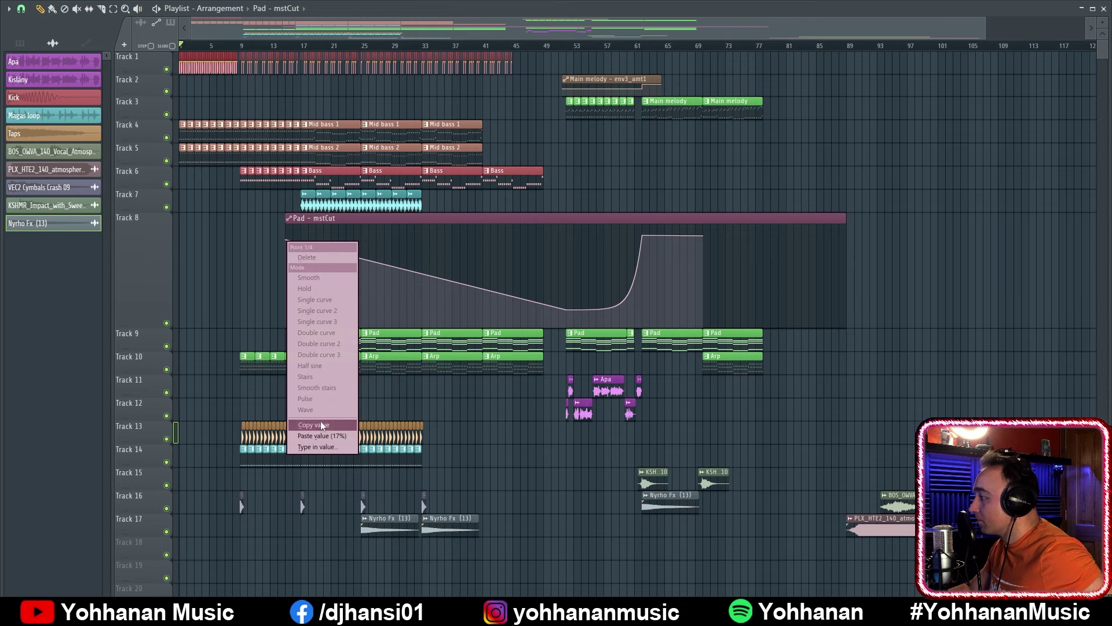
left_click(321, 424)
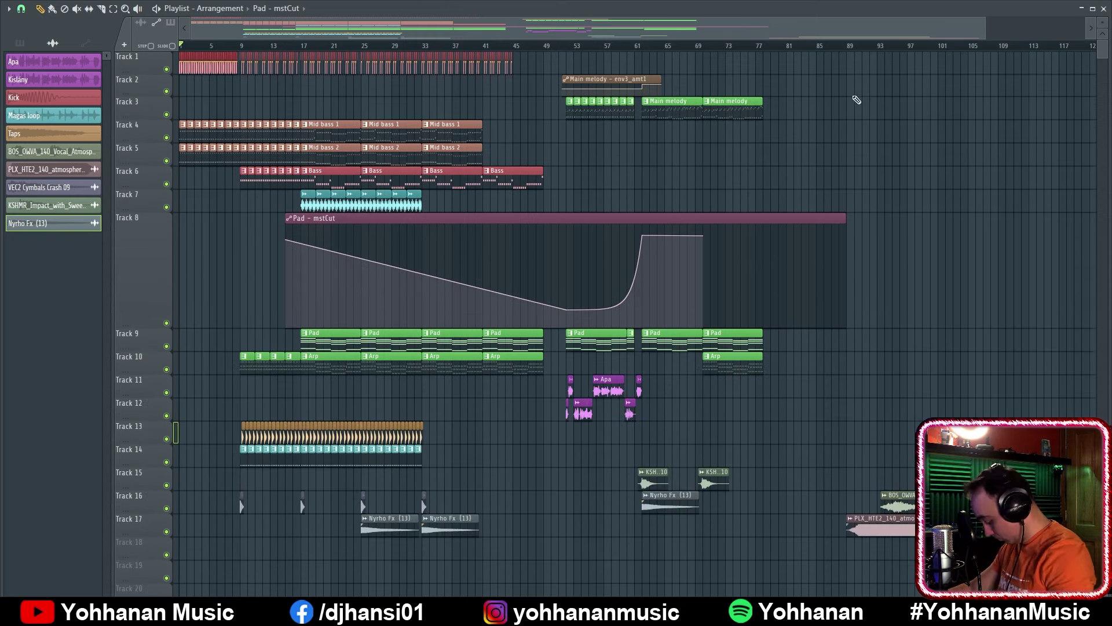
scroll(506, 153, "up", 3)
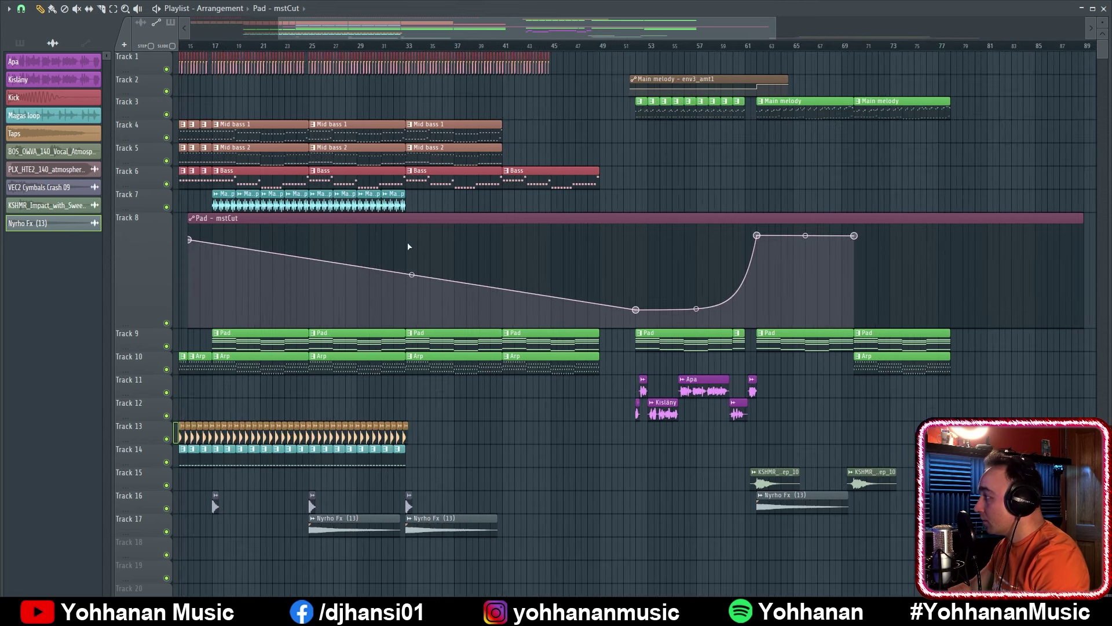
right_click(409, 236)
right_click(409, 237)
left_click(442, 431)
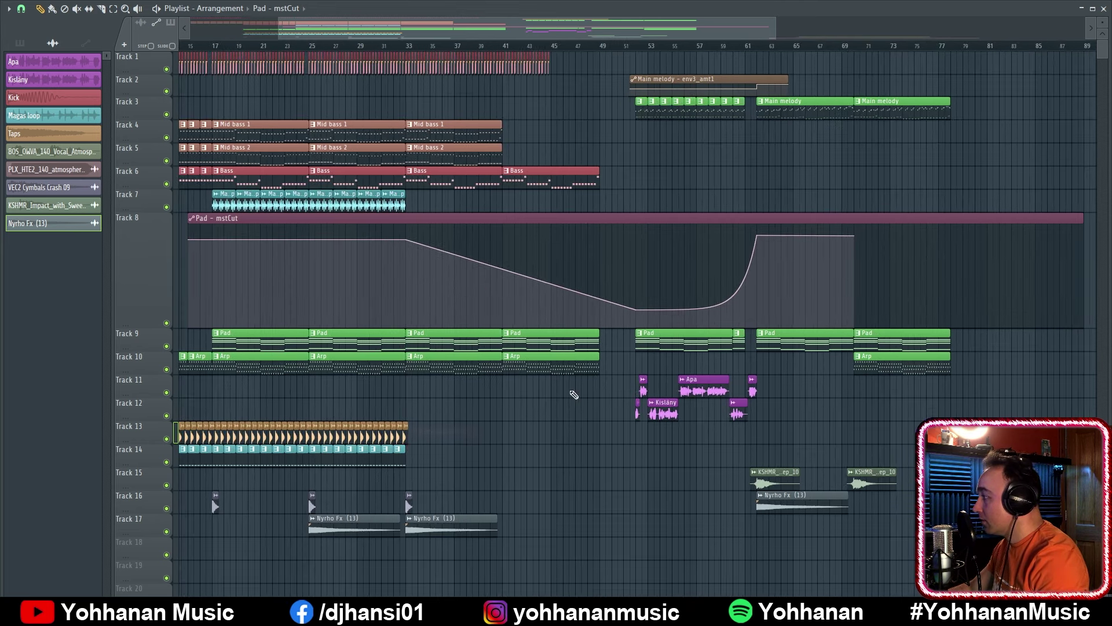
Solo the Pad track together with its mstCut automation track and play the section from bar 17
left_click(166, 346, "ctrl")
key("space")
left_click(167, 323)
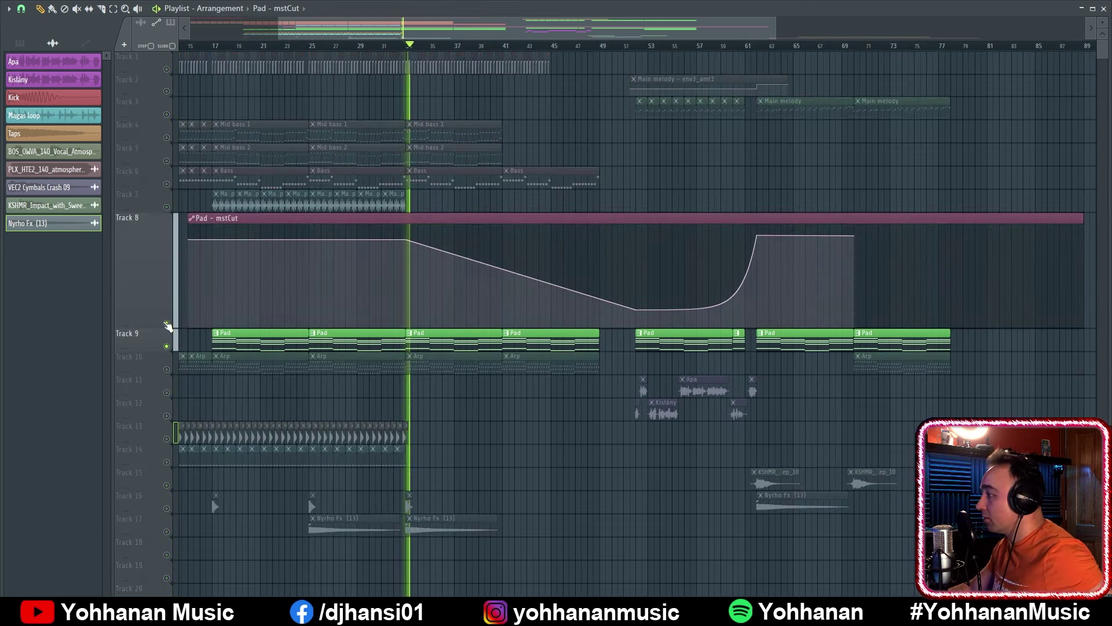
left_click(209, 45)
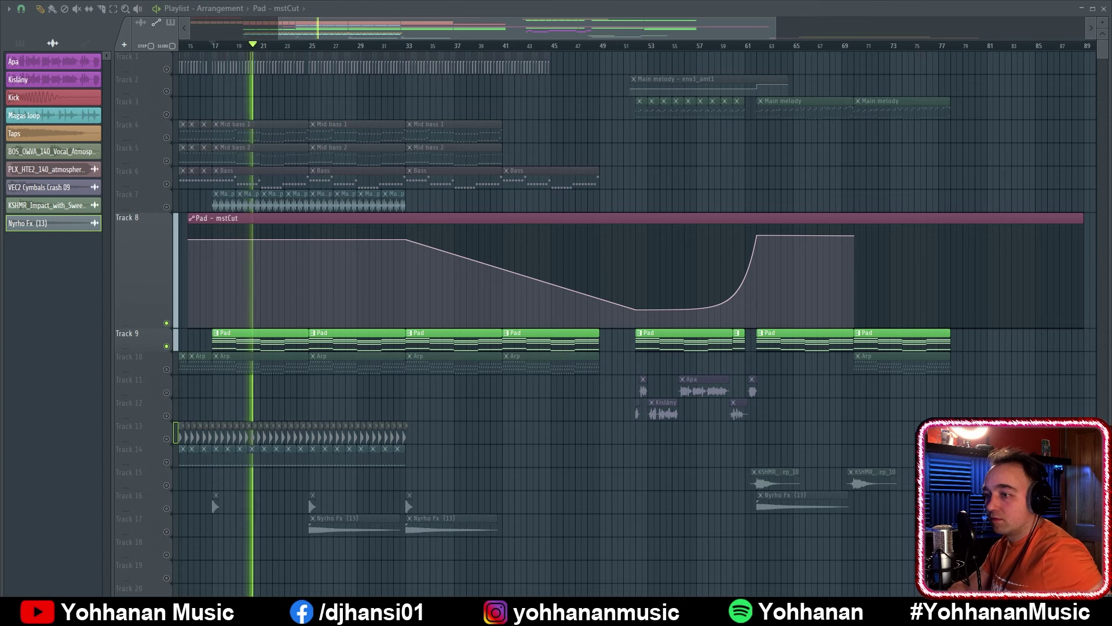
key("space")
Clone Track 8 to get an empty track directly above the Pad - mstCut automation
right_click(149, 272)
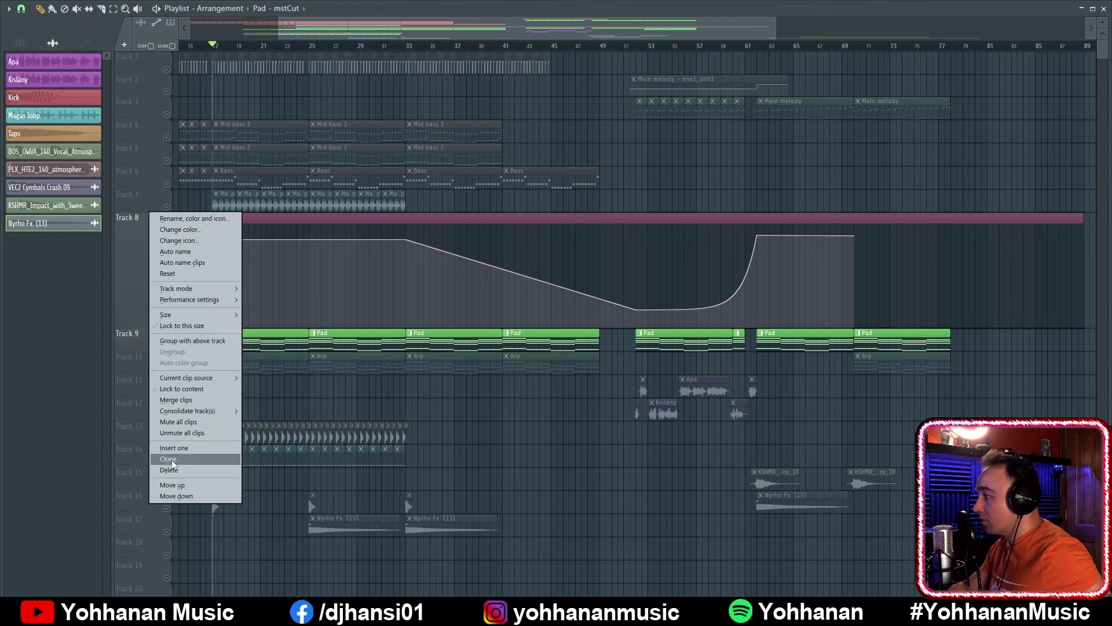
left_click(173, 459)
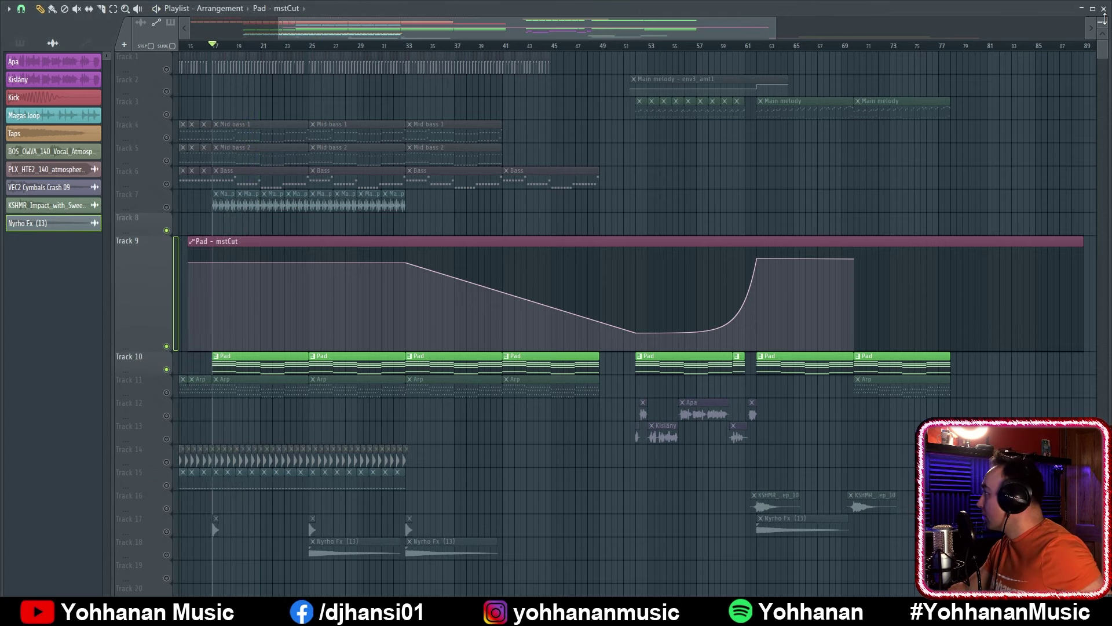
left_click_drag(1104, 17, 1104, 22)
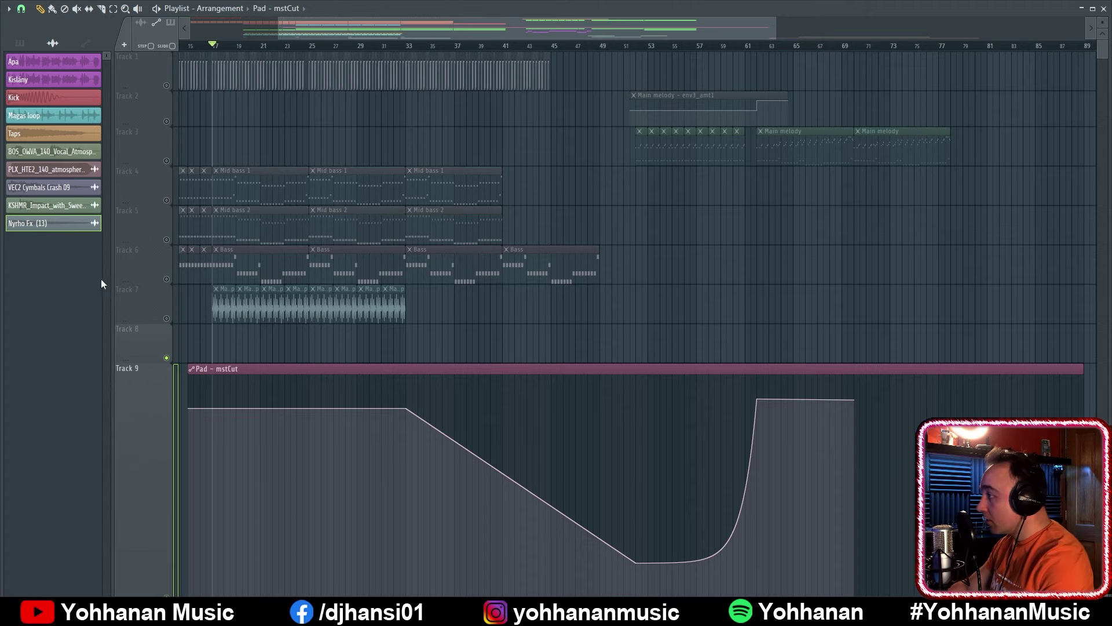
left_click_drag(776, 26, 445, 26)
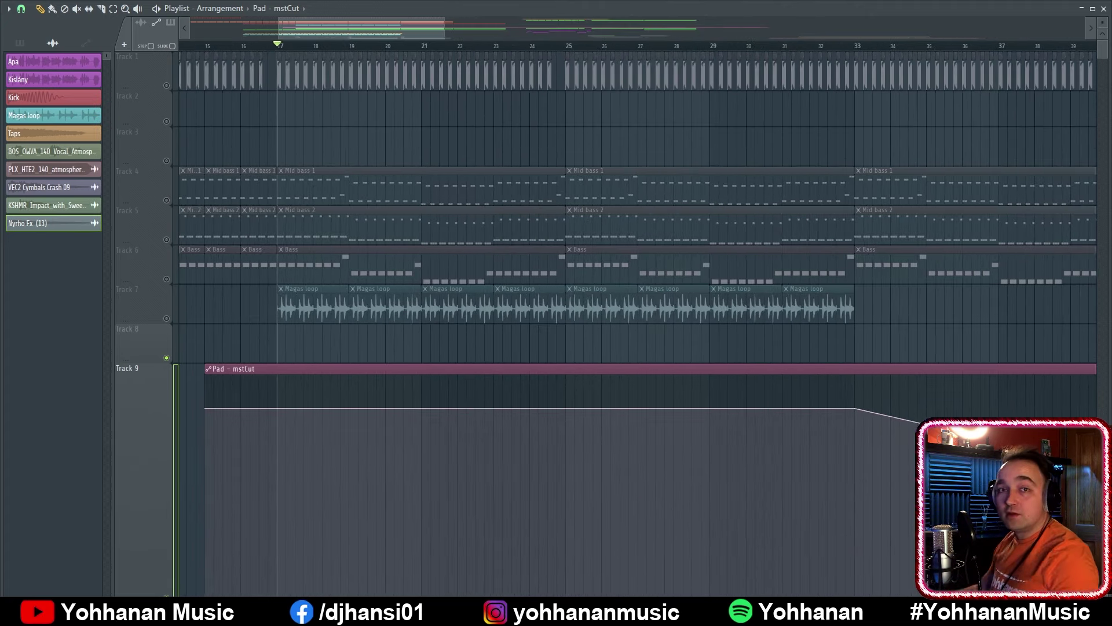
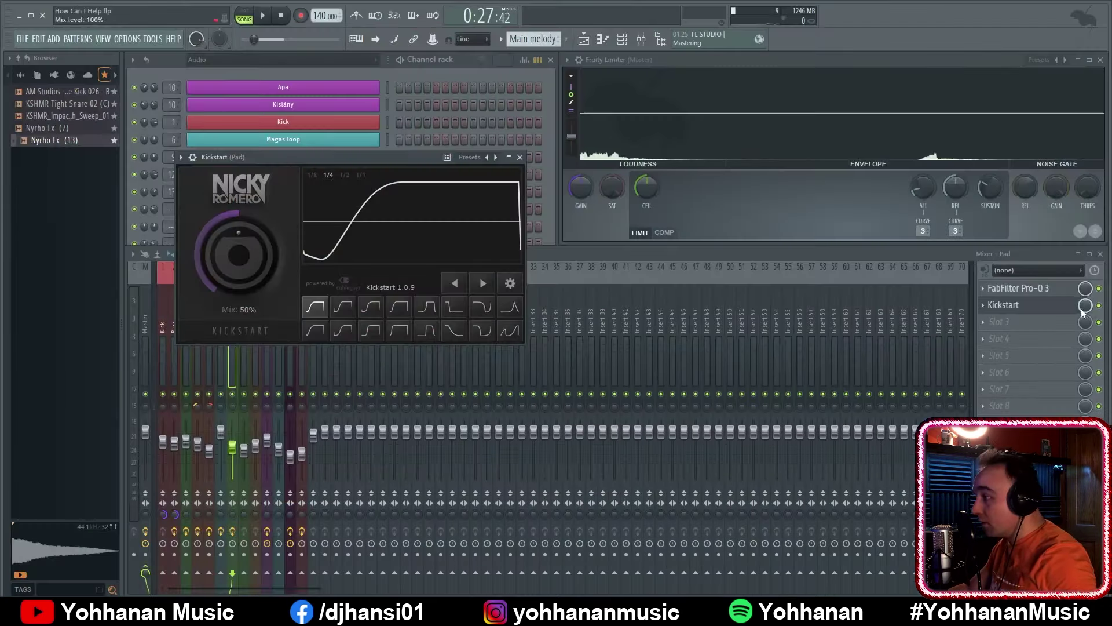
Create an automation clip for the Kickstart mix level on the Pad mixer track and extend it to about bar 79
right_click(1085, 307)
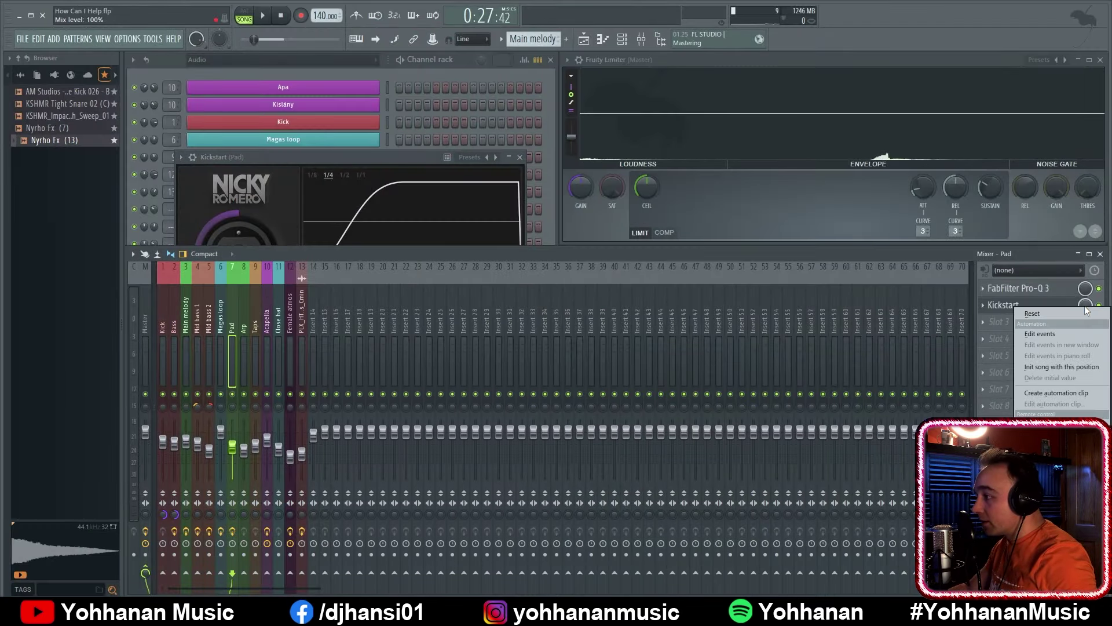
left_click(1067, 393)
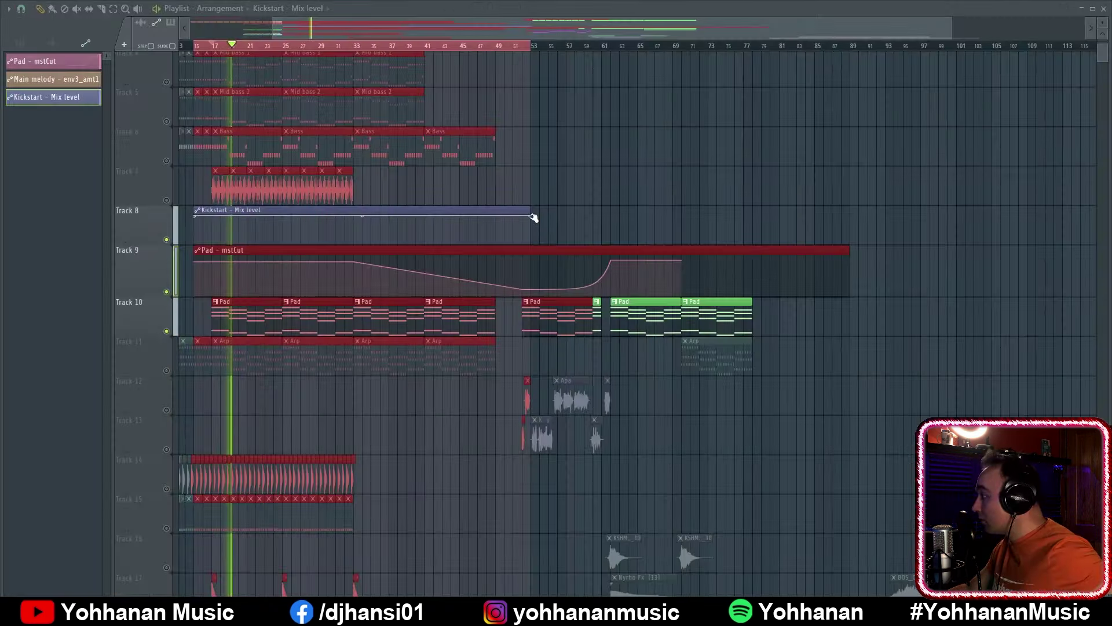
left_click_drag(533, 217, 706, 219)
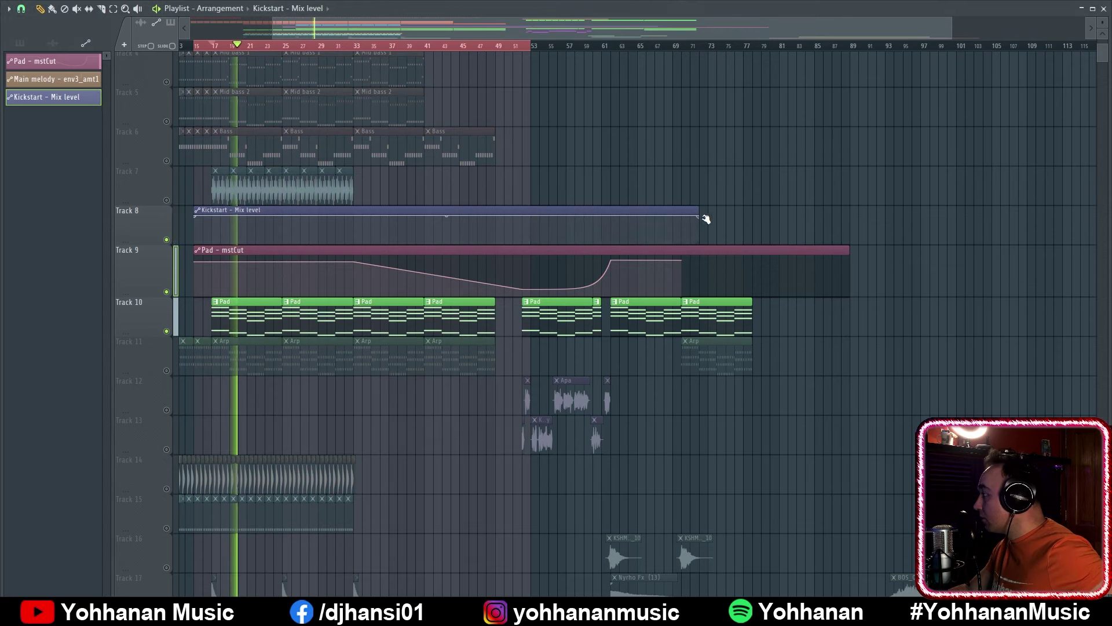
Drop the Kickstart - Mix level automation to its minimum where the kicks end near bar 45 and keep it there to the clip's end
left_click(355, 46)
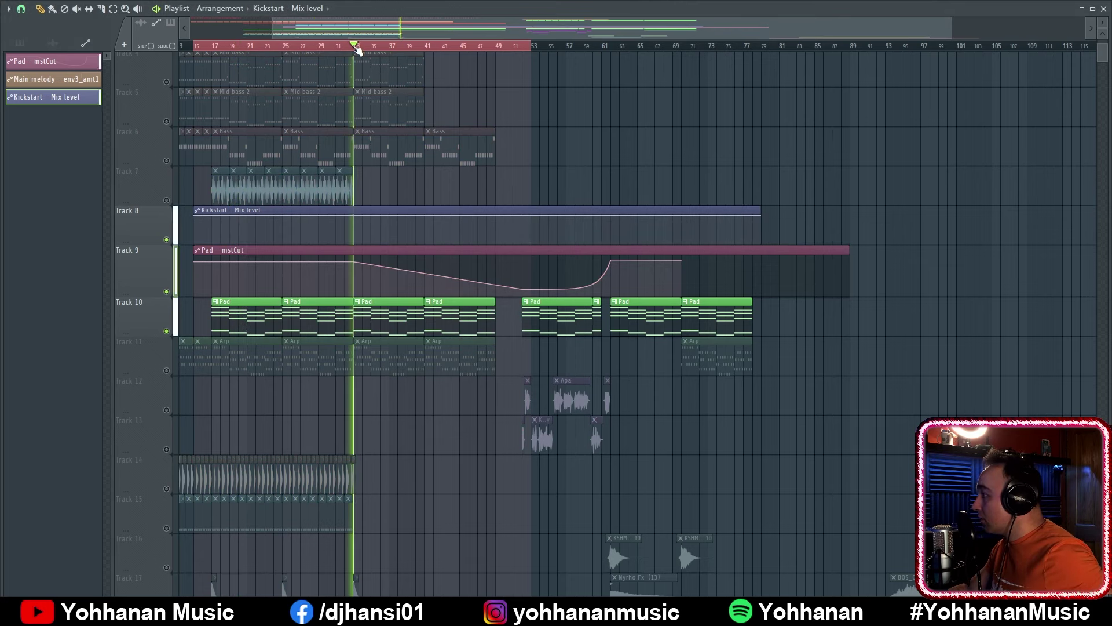
scroll(551, 157, "up", 3)
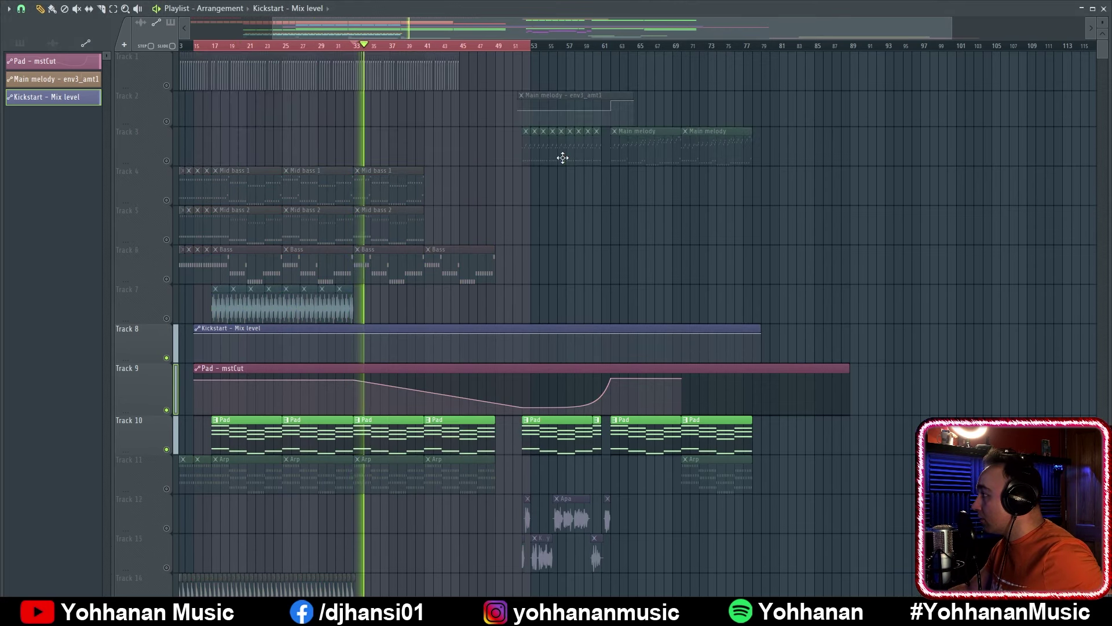
key("space")
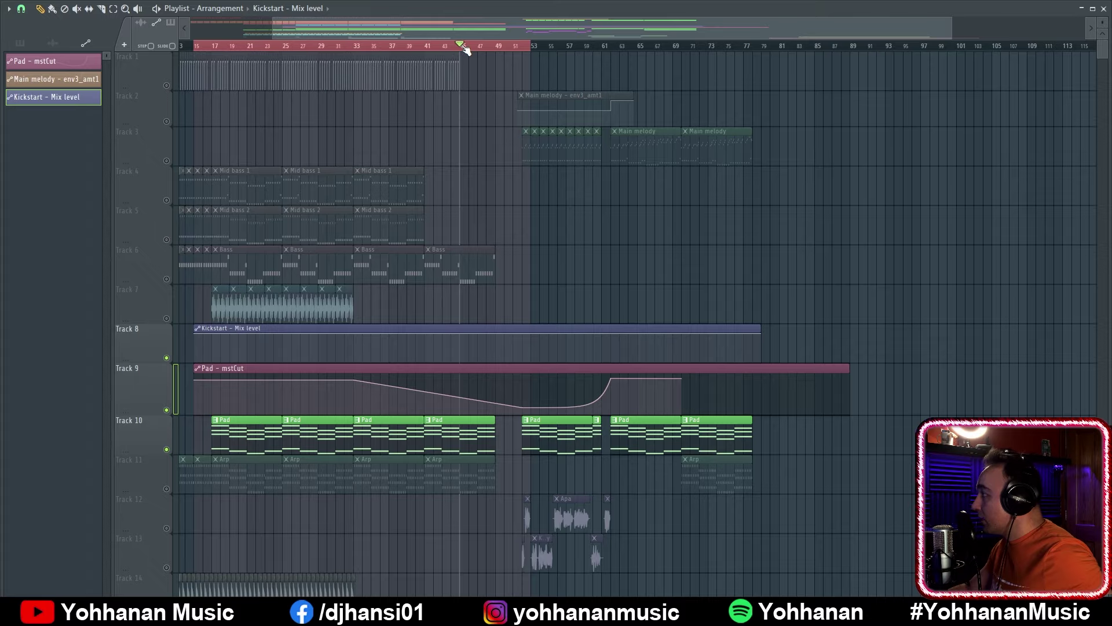
left_click(464, 46)
scroll(465, 49, "up", 6)
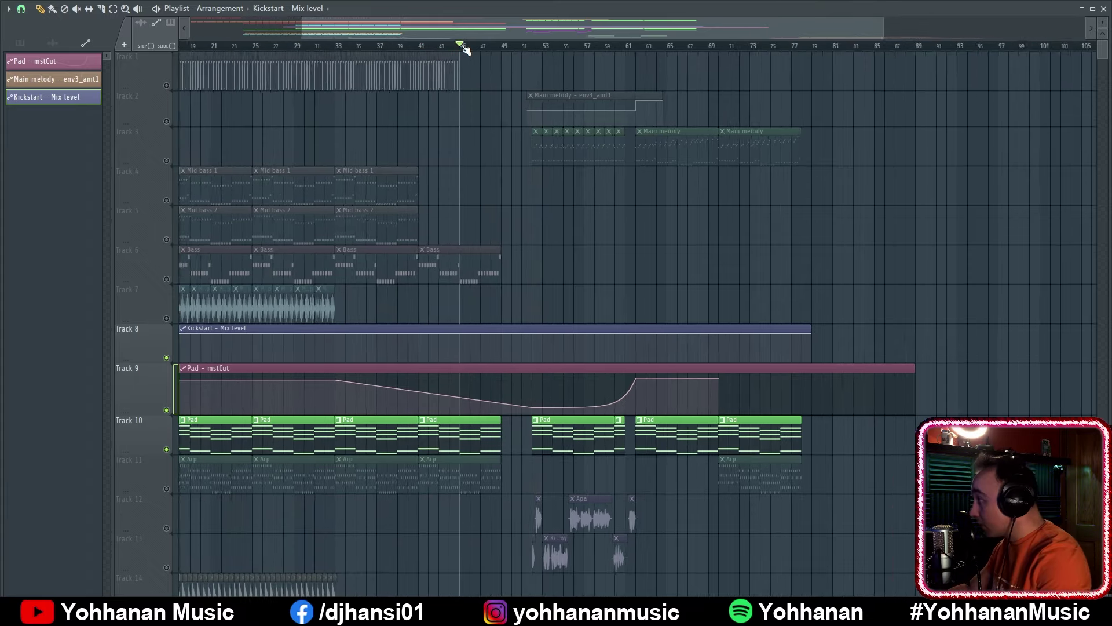
scroll(463, 47, "down", 5)
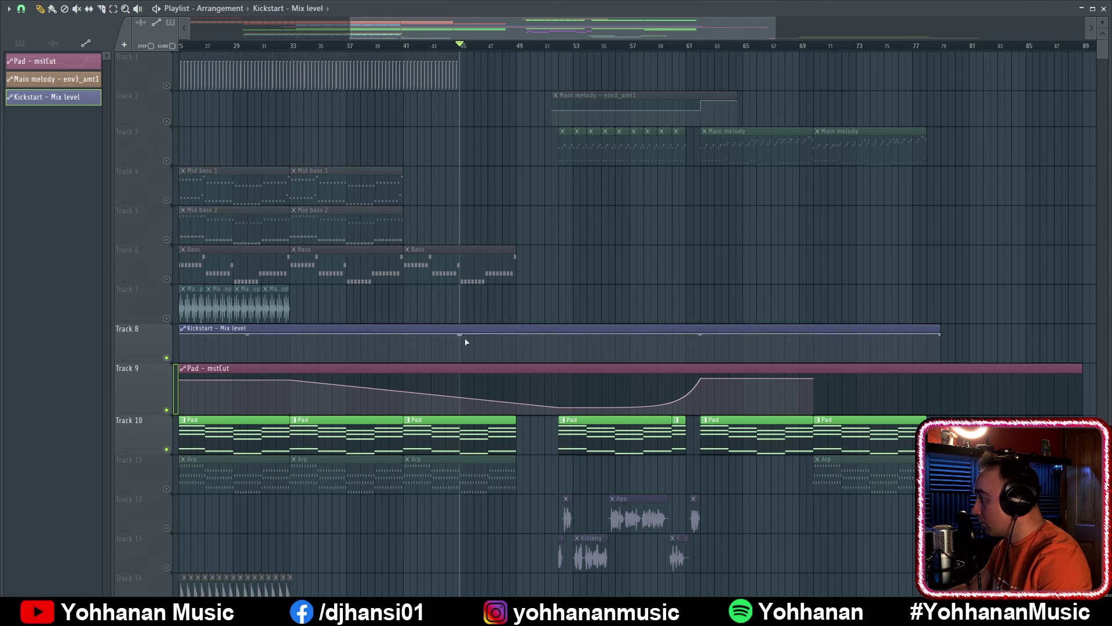
left_click(475, 361)
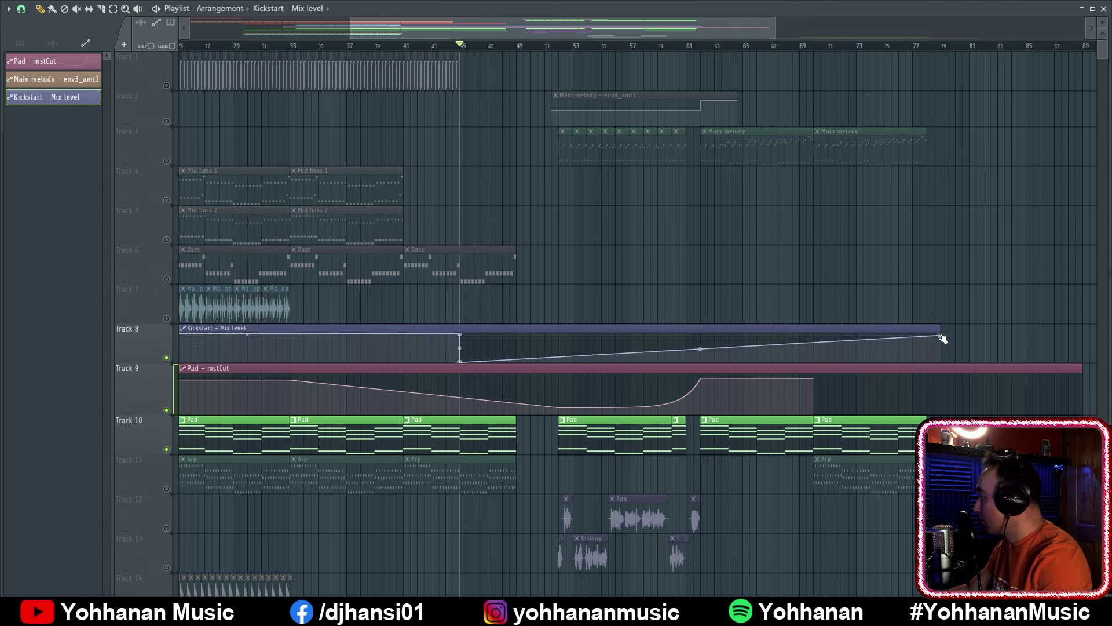
left_click_drag(938, 335, 939, 368)
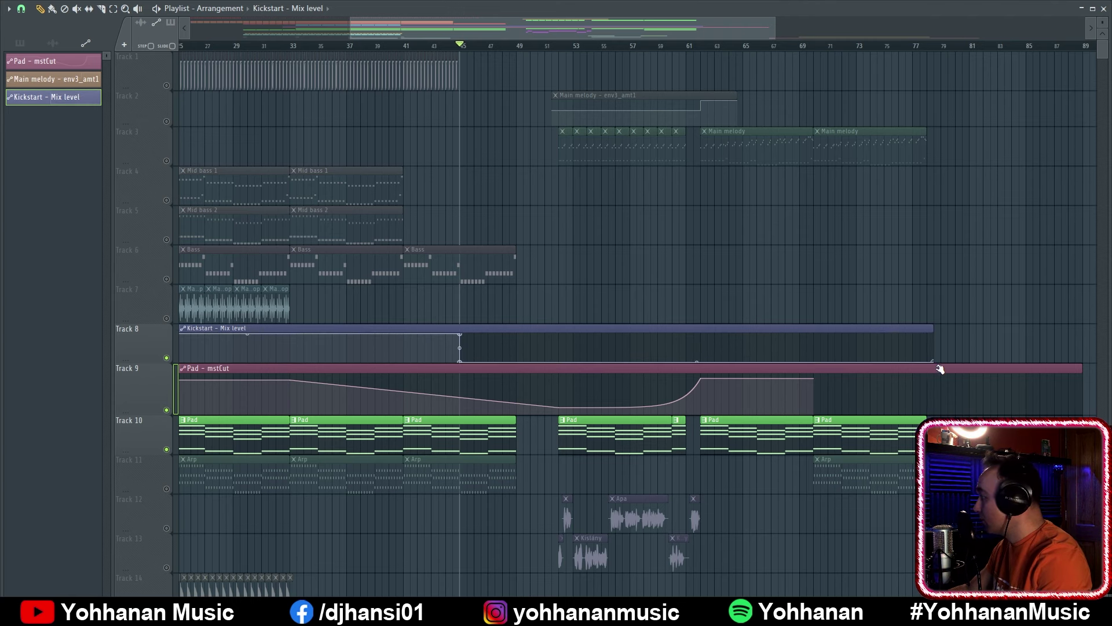
Enable the Kick track alongside the Pad and play the transition around bar 45 to check the sidechain cut
left_click(167, 86)
key("space")
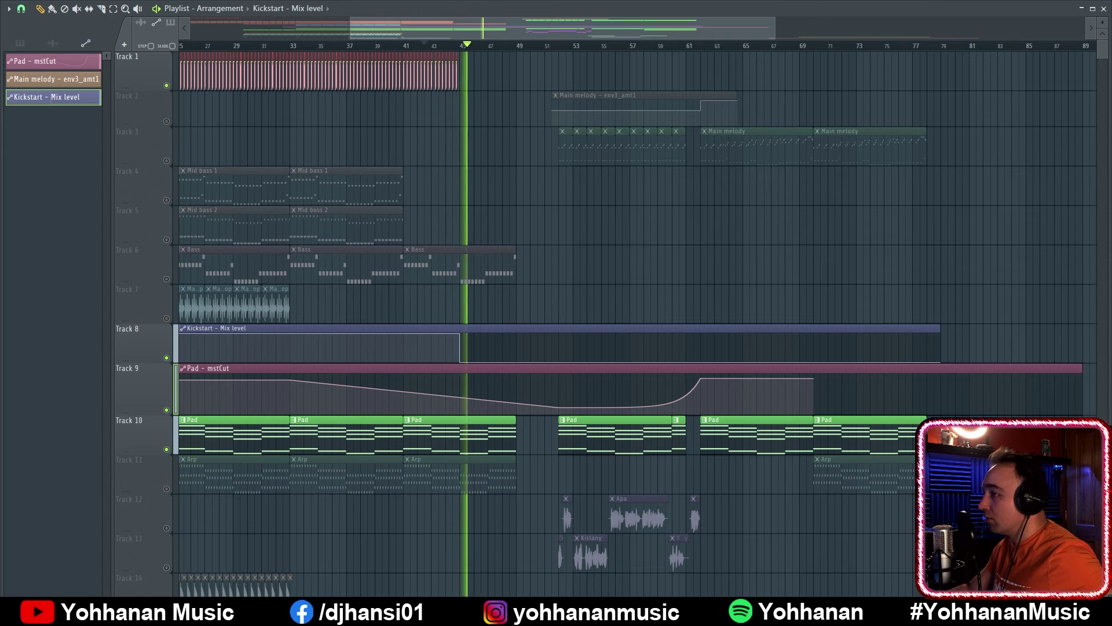
key("space")
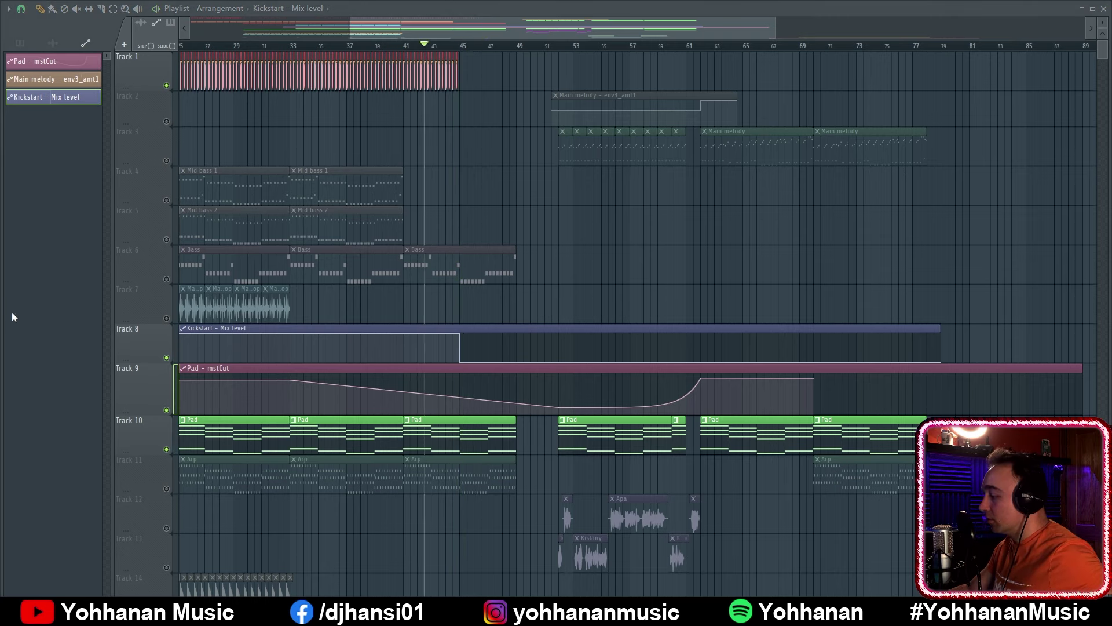
Re-enable all the tracks and play the full arrangement from the intro
left_click(167, 85, "ctrl")
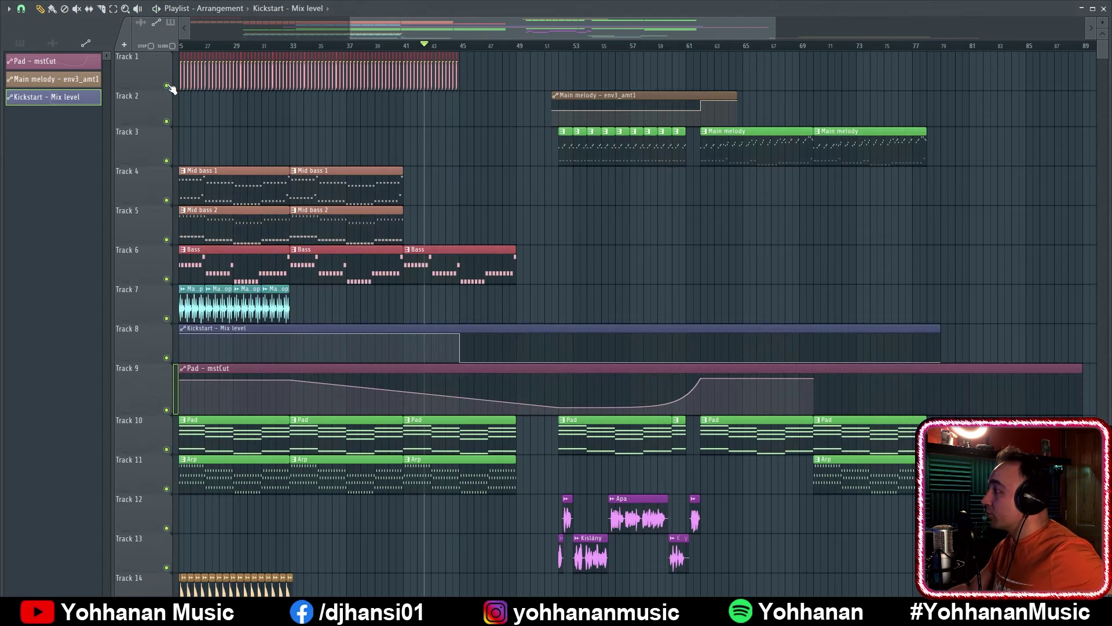
scroll(1103, 241, "down", 3)
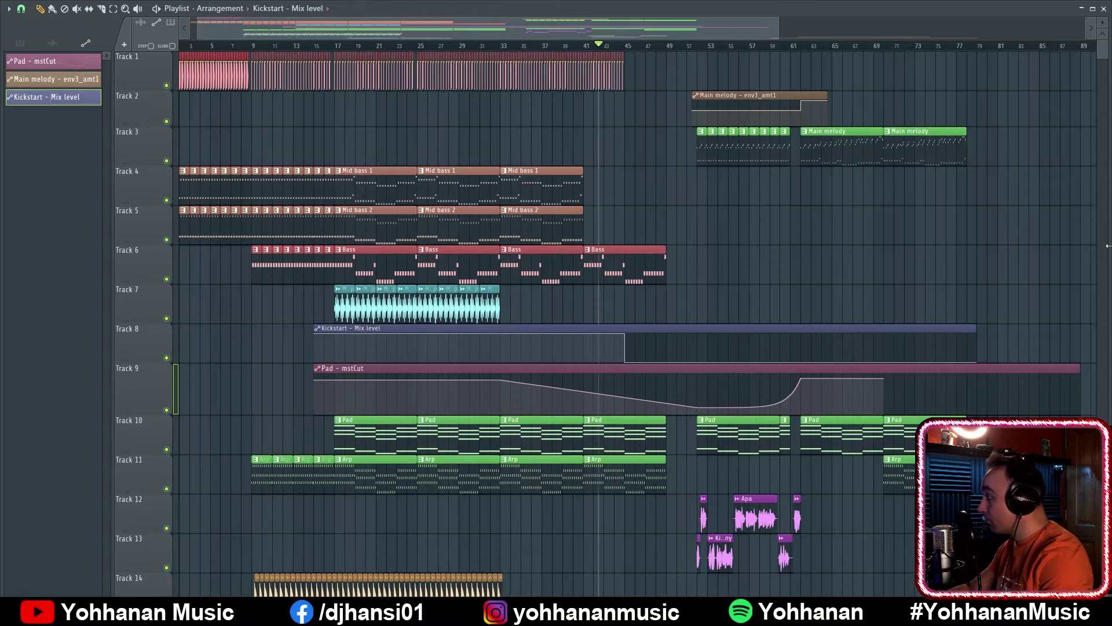
scroll(1106, 22, "down", 5)
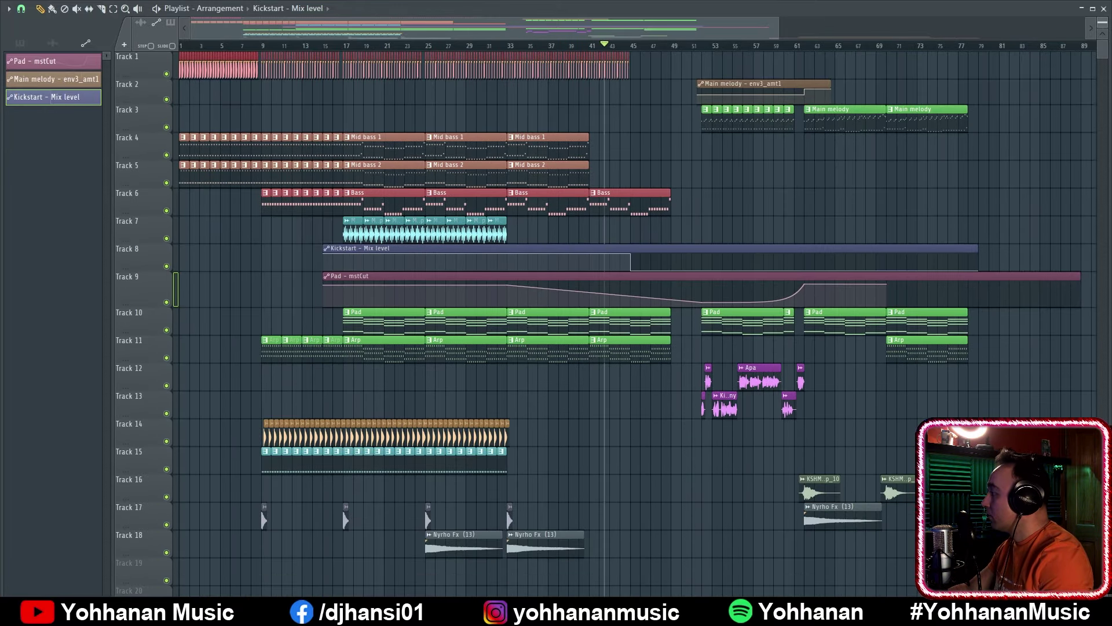
scroll(1105, 22, "up", 1)
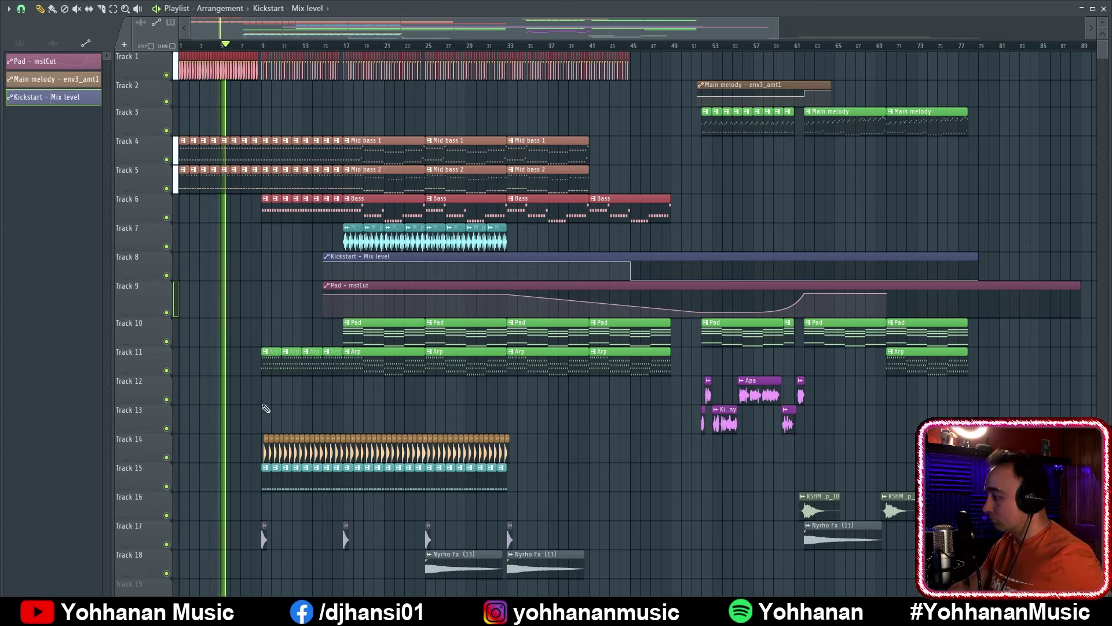
Add Taps clips every half bar on Track 14 from bar 5 up to the existing ones at bar 9, and play the intro
scroll(200, 419, "up", 2)
scroll(200, 419, "up", 4)
left_click(599, 446)
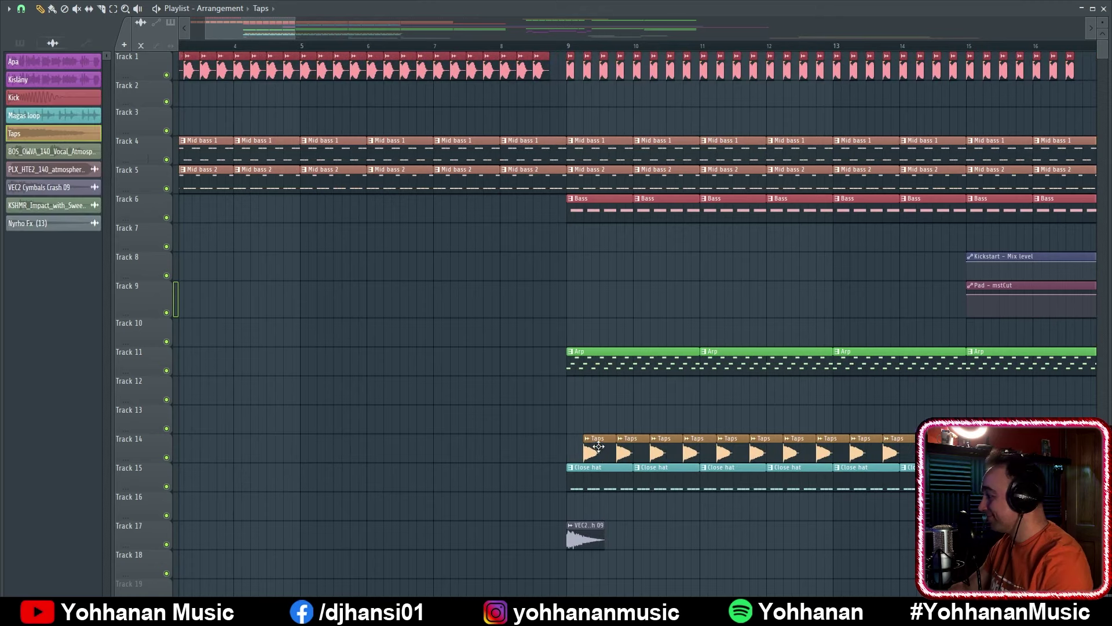
left_click_drag(230, 22, 192, 31)
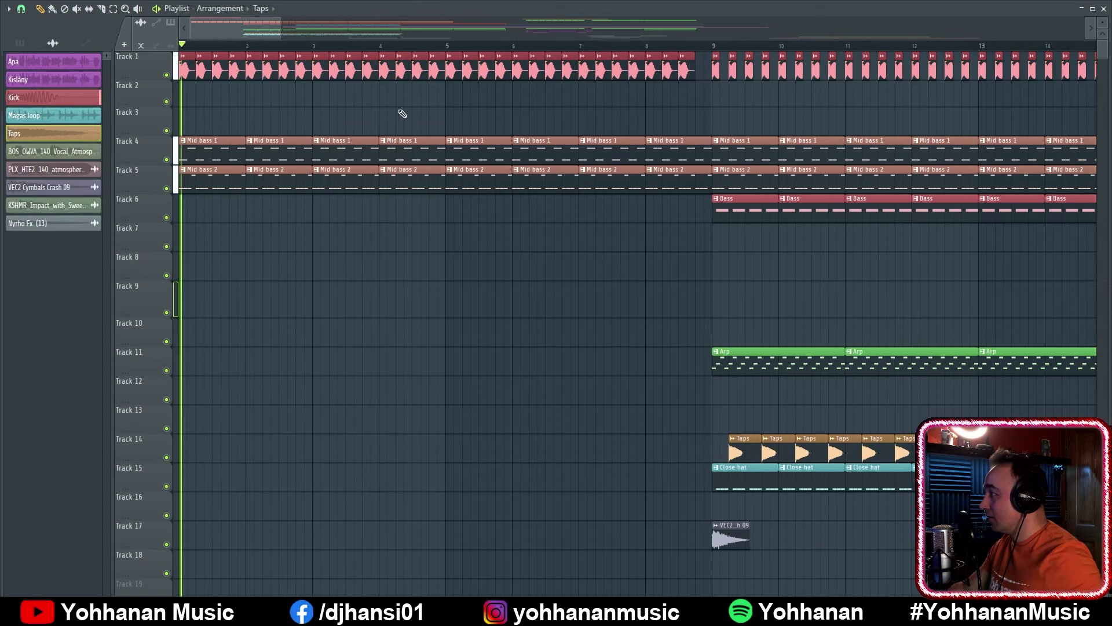
key("space")
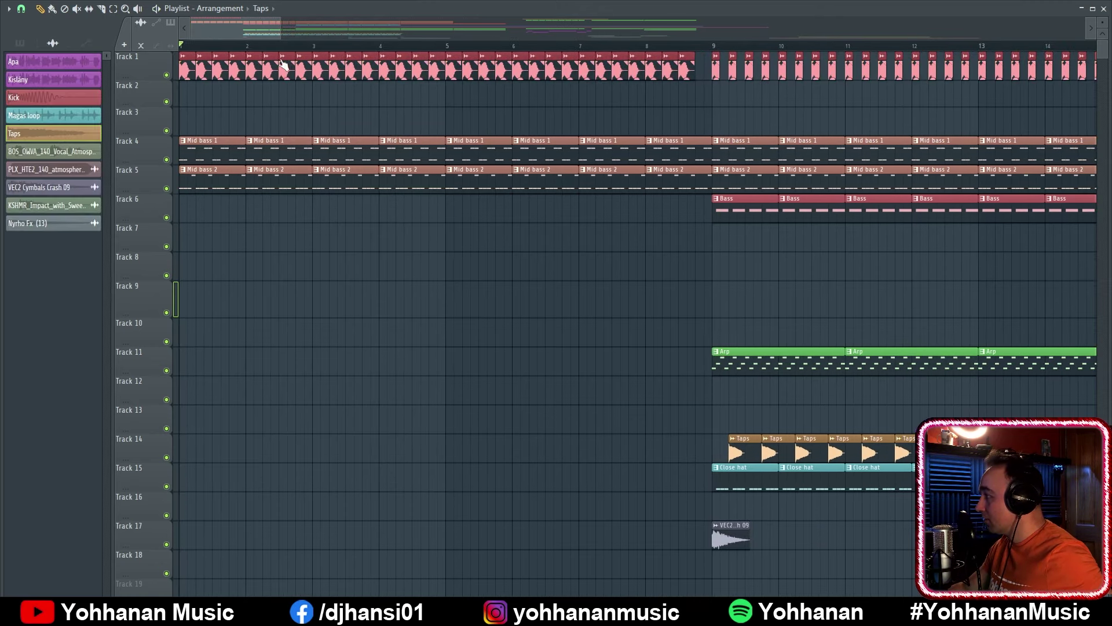
key("space")
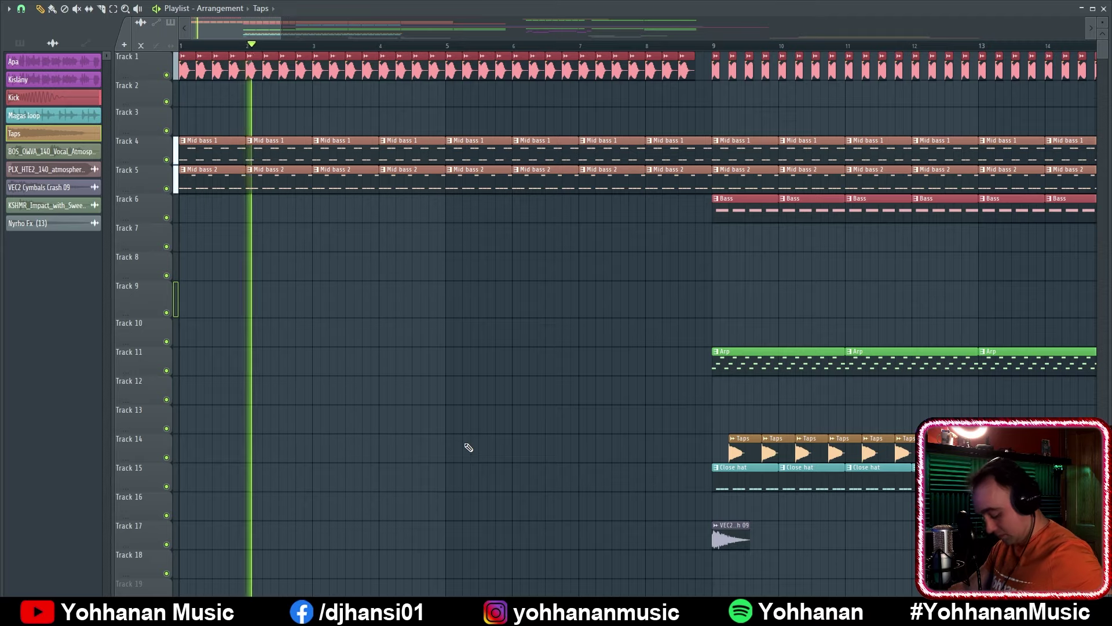
left_click_drag(468, 447, 695, 448)
scroll(297, 342, "down", 1)
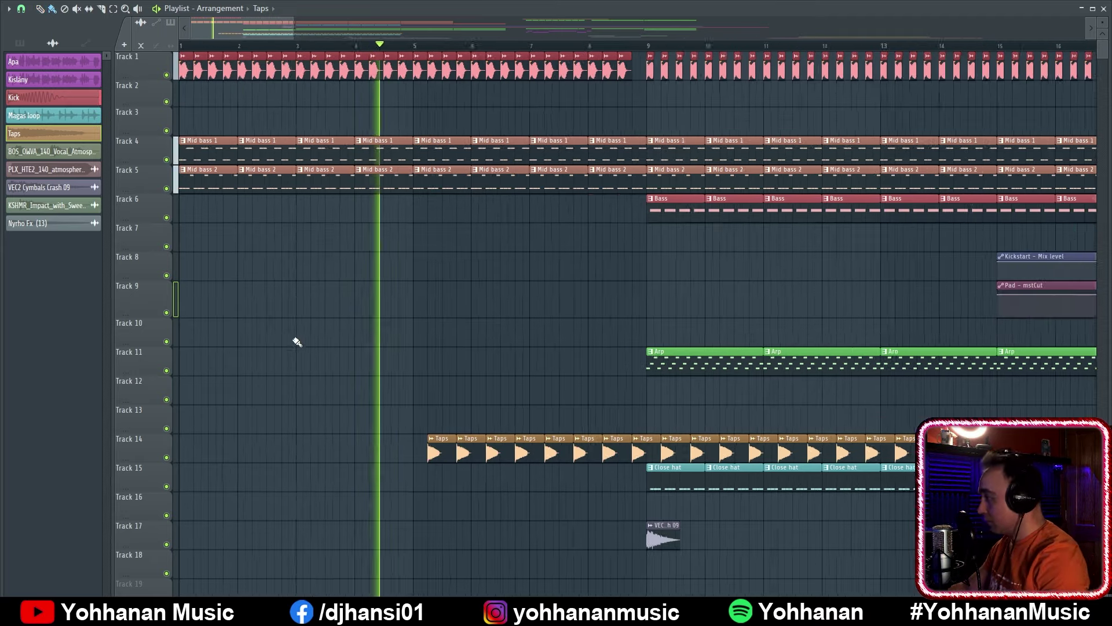
Bend the falling section of the Pad - mstCut automation between about bars 33 and 52 so it drops slowly at first
scroll(296, 342, "down", 3)
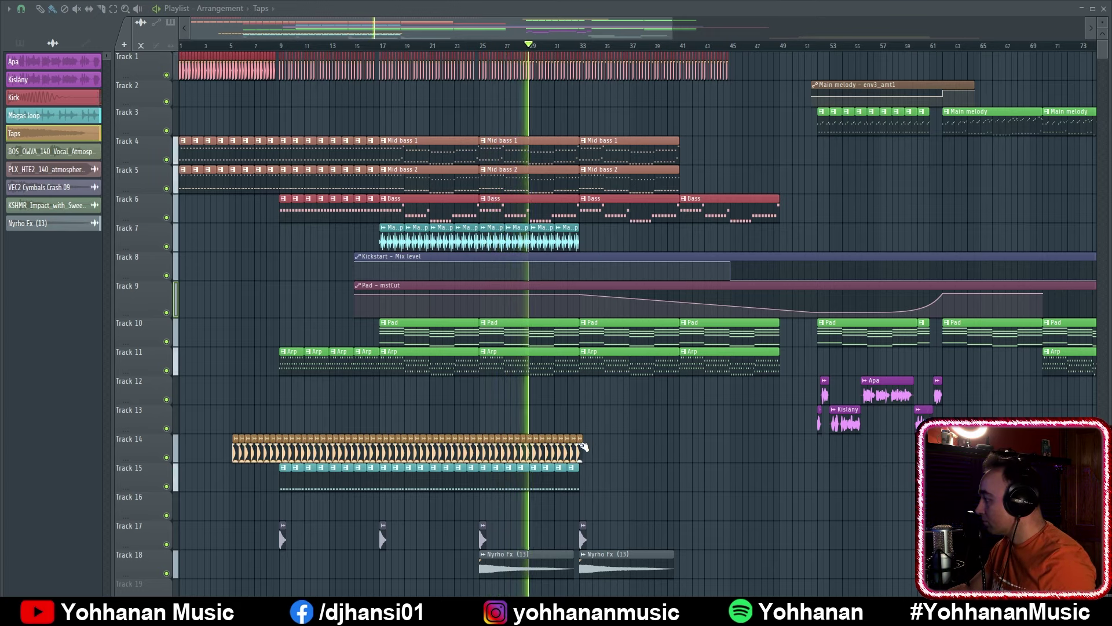
right_click(583, 444)
left_click(598, 429)
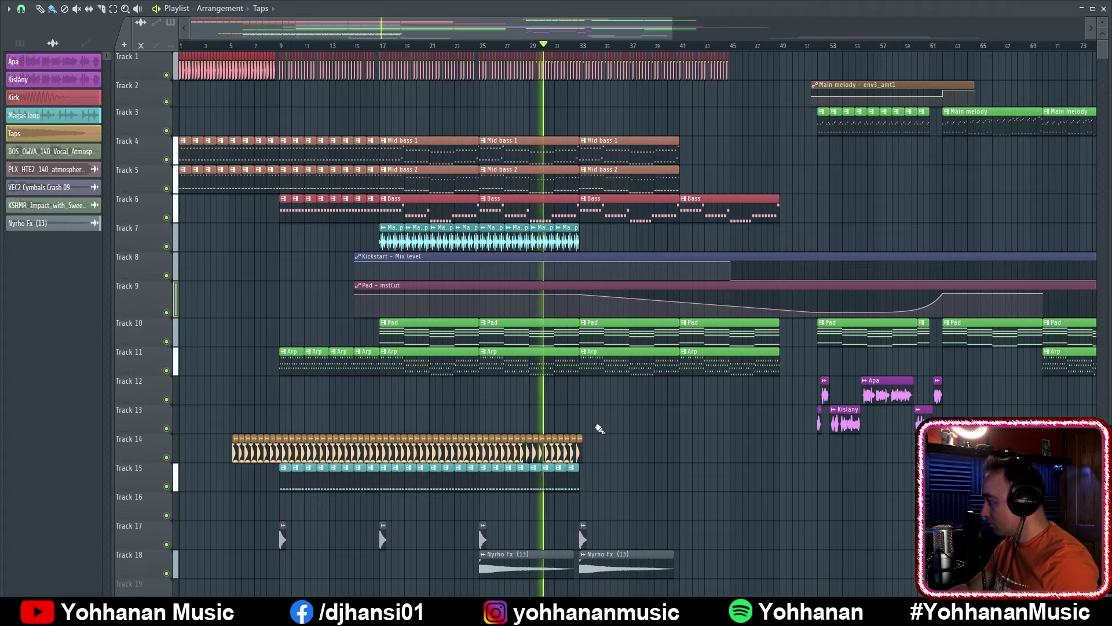
scroll(608, 440, "up", 5)
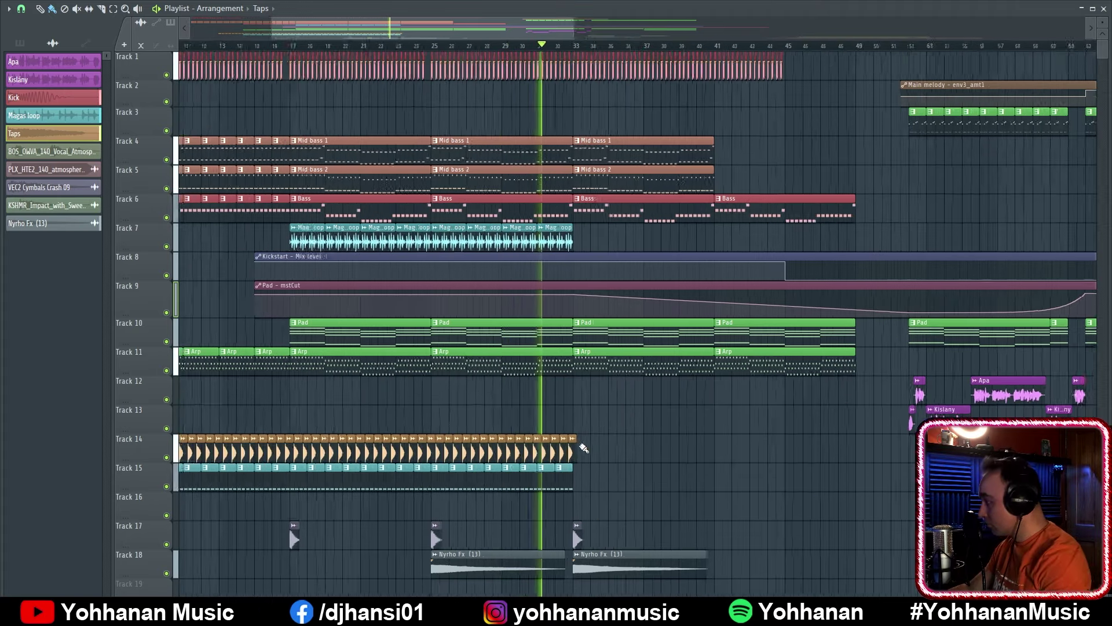
scroll(602, 429, "down", 4)
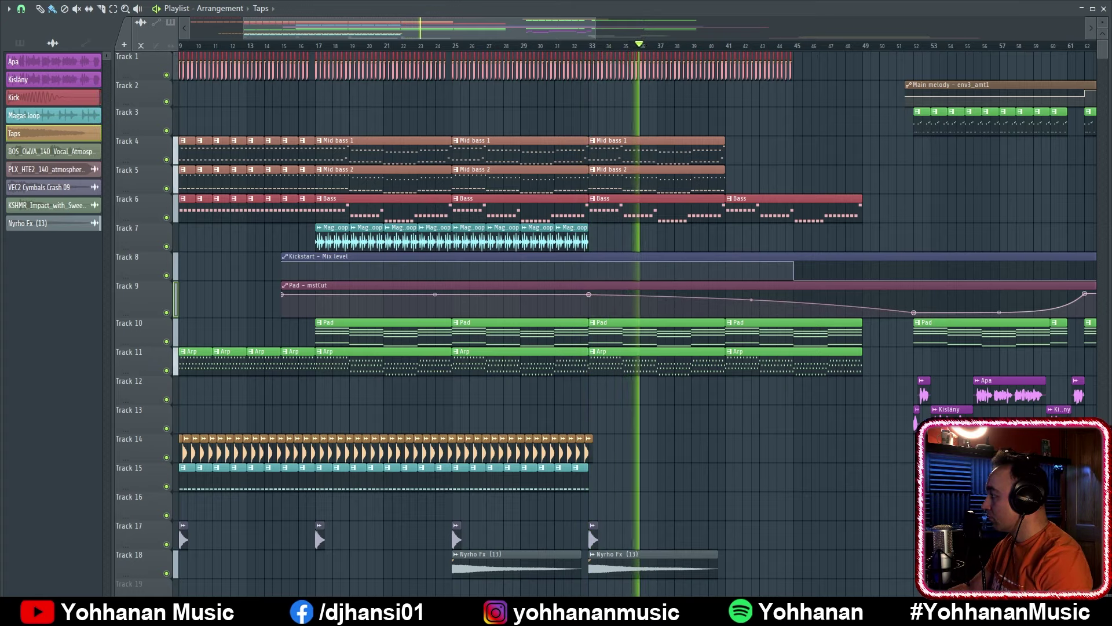
scroll(276, 422, "down", 3)
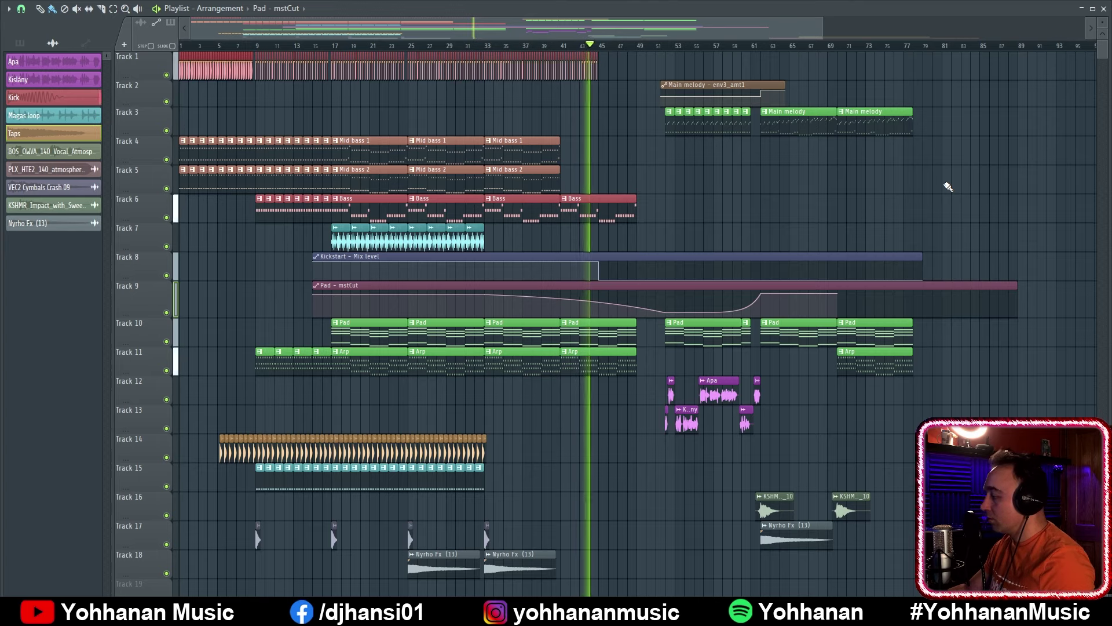
Place a copy of the Nyrho Fx (13) clip on Track 18 at bar 49 and play through the vocal breakdown
left_click(547, 560)
left_click(642, 558)
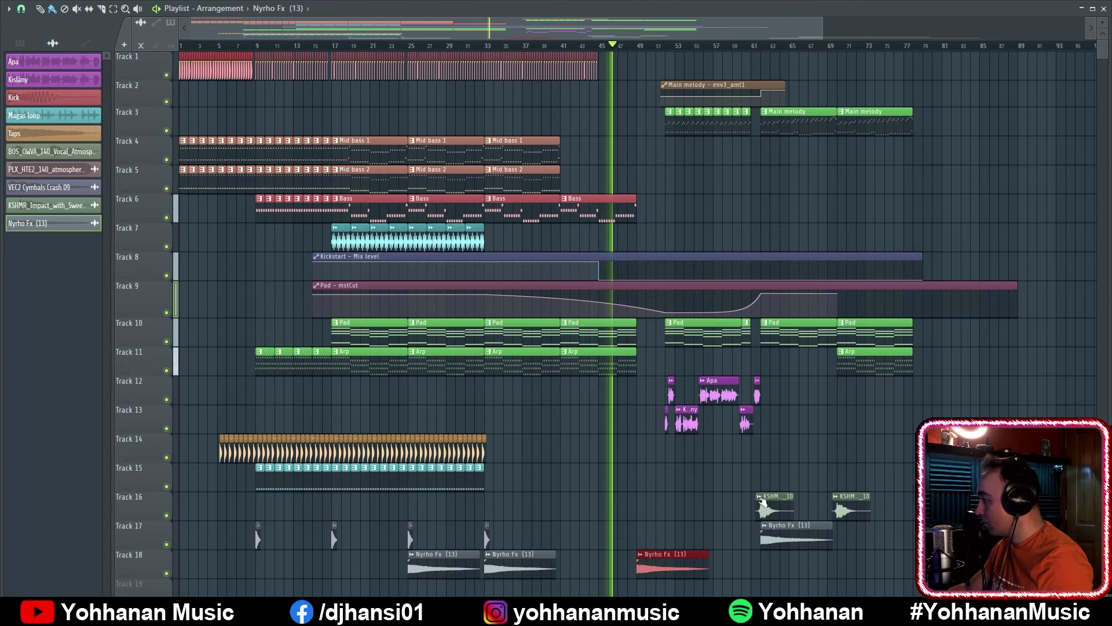
scroll(944, 406, "down", 2)
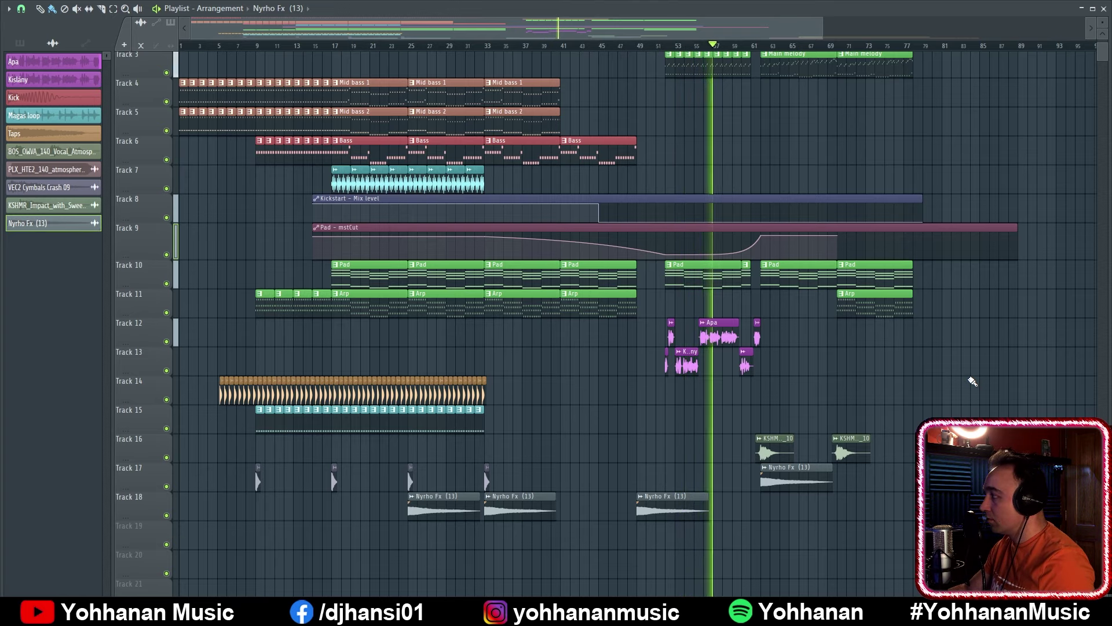
scroll(991, 388, "up", 2)
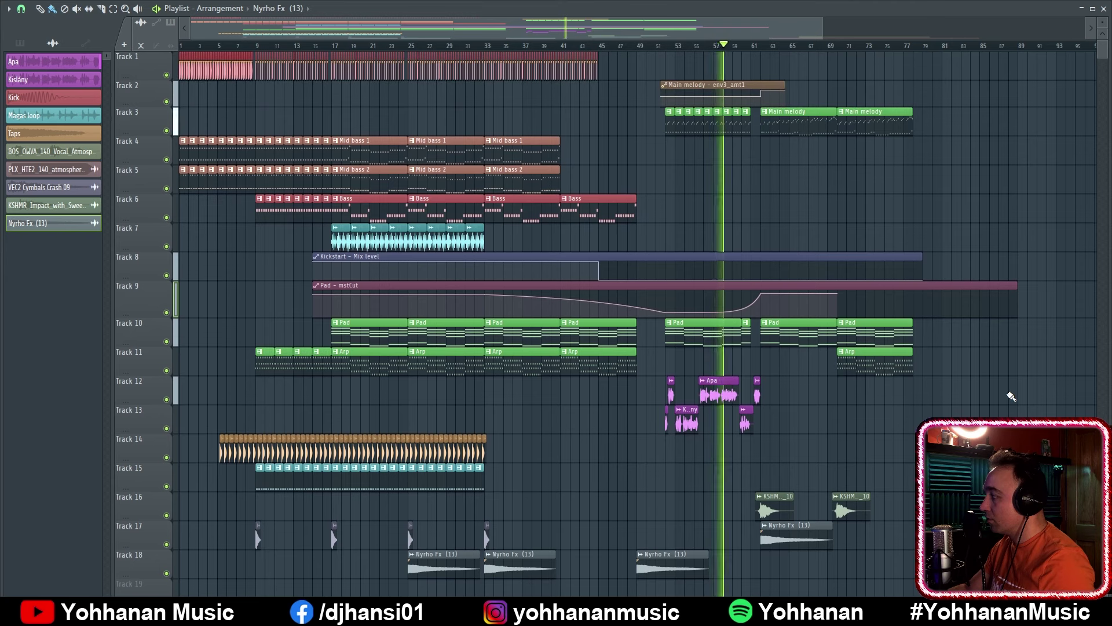